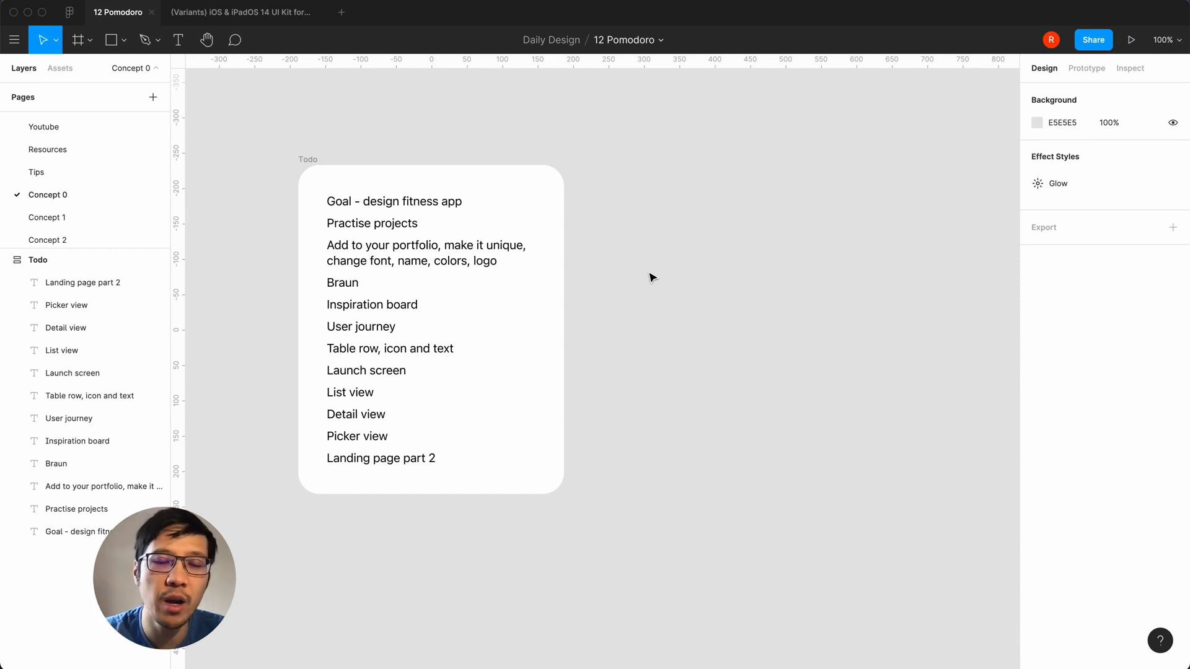
- Switch to Finder and preview each of the seven reference images in the fitseconds folder
left_click(360, 306)
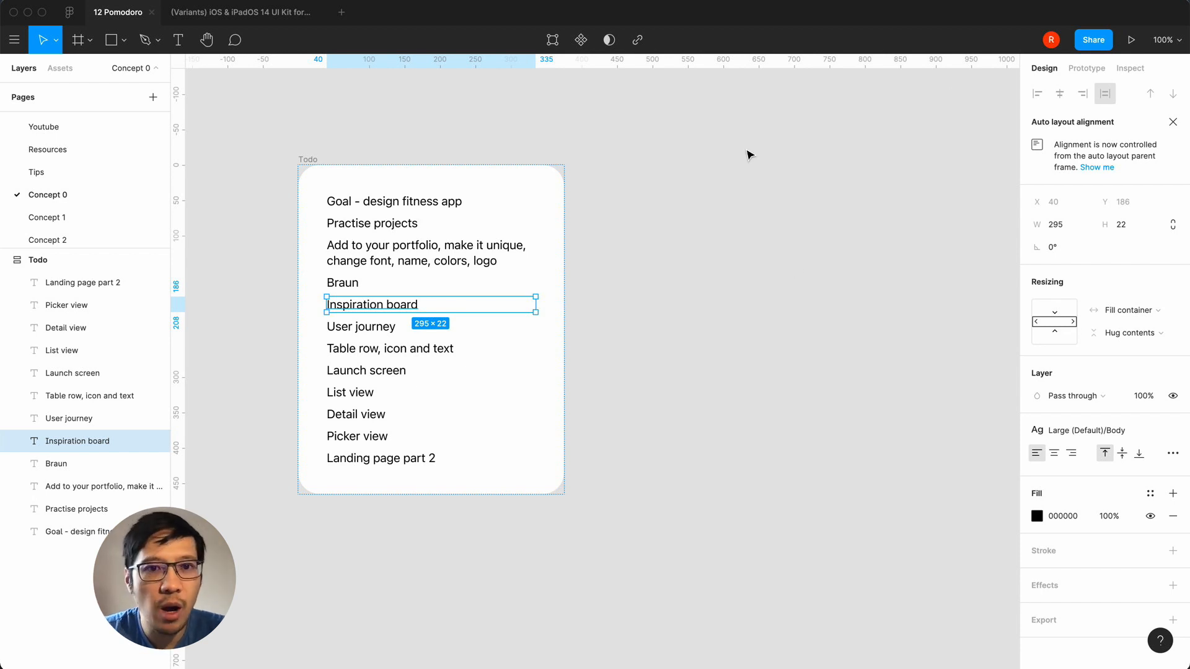
key("super+Tab")
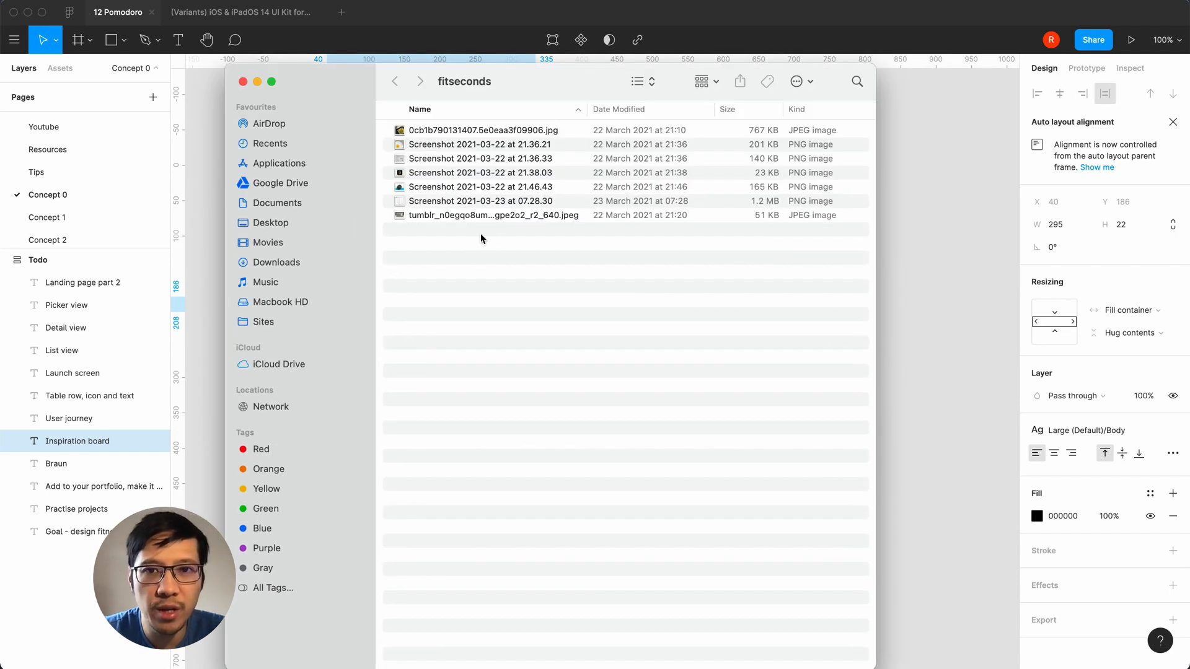
left_click(494, 131)
key("space")
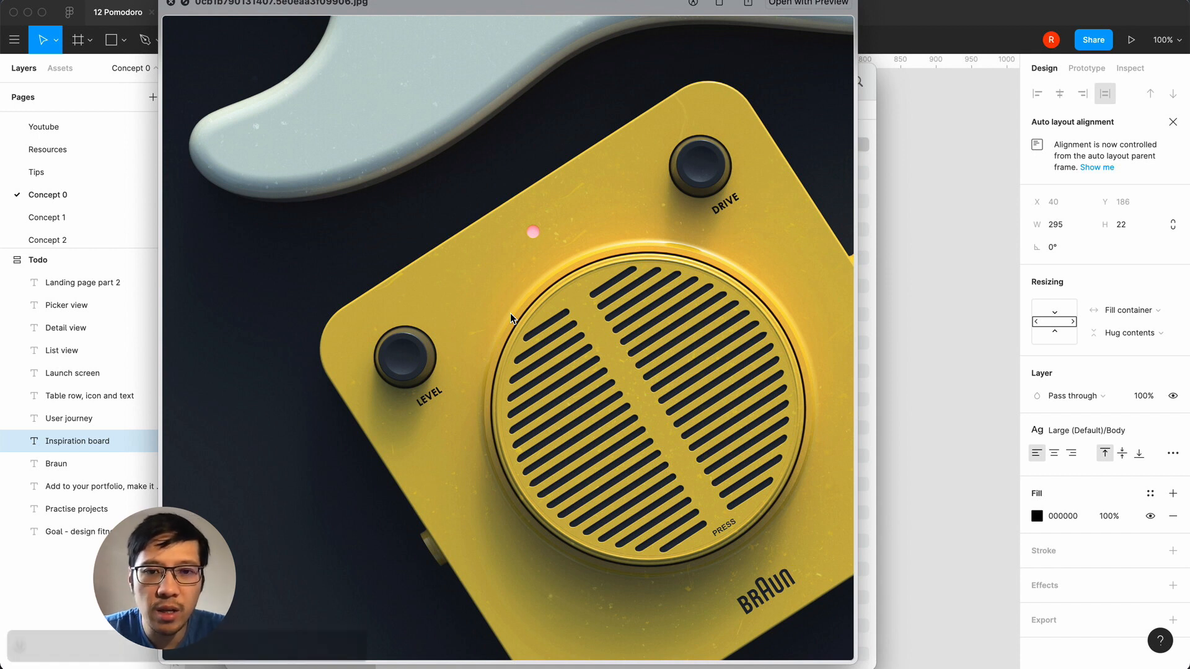
key("Down")
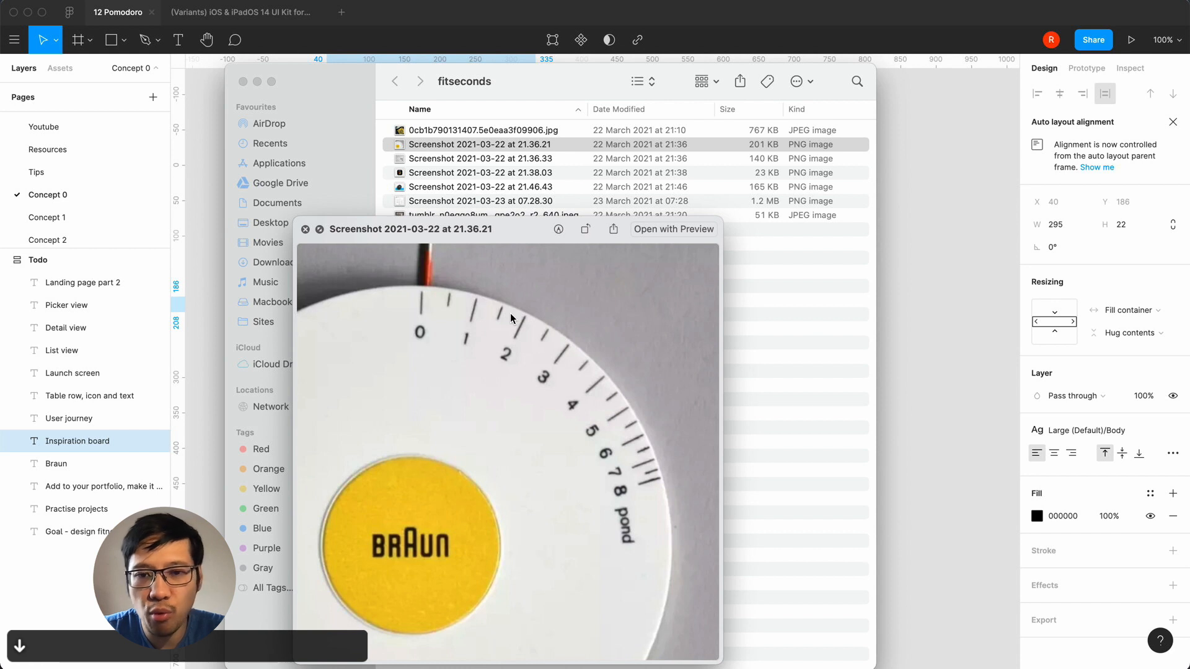
key("Down")
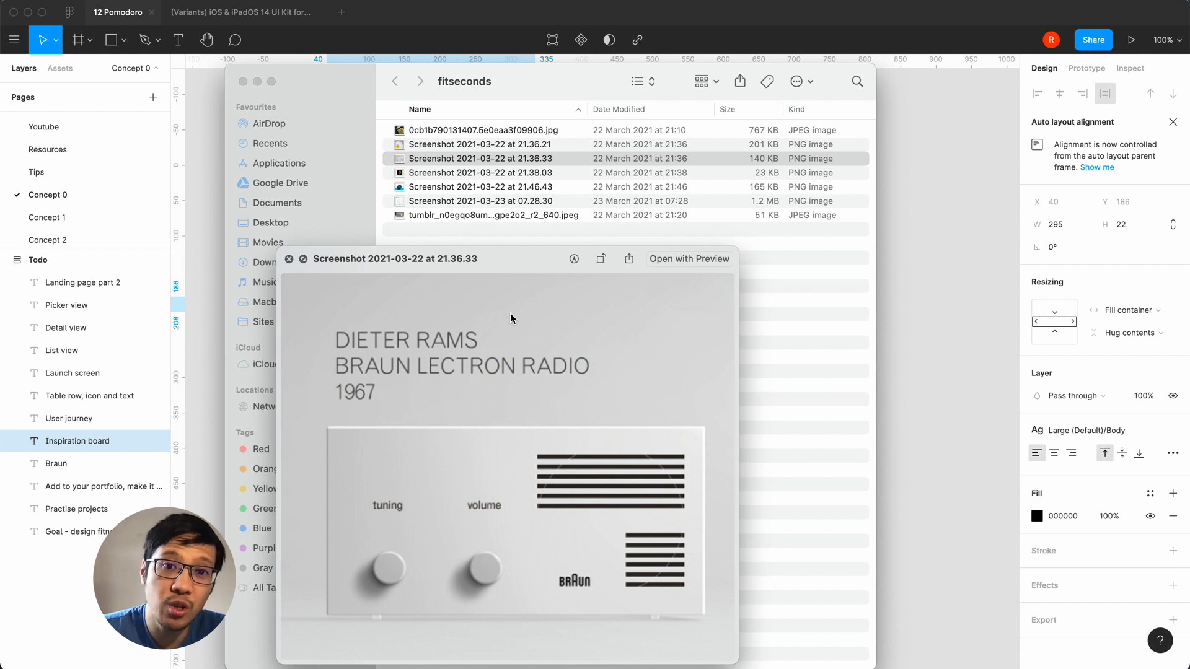
key("Down")
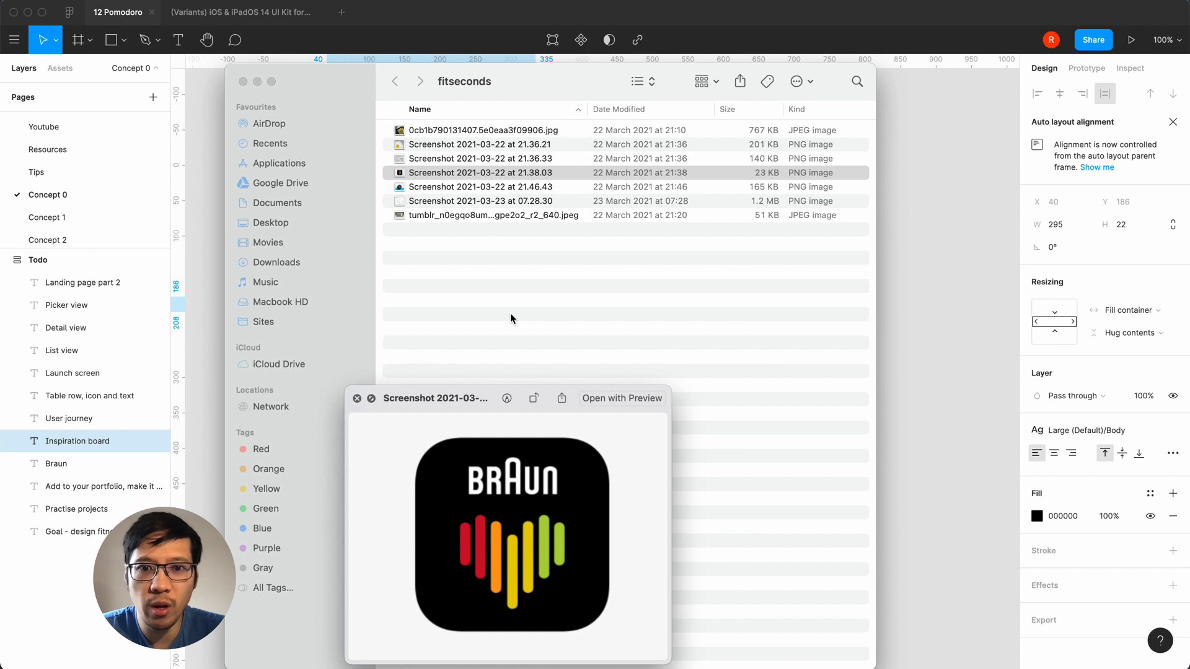
key("Down")
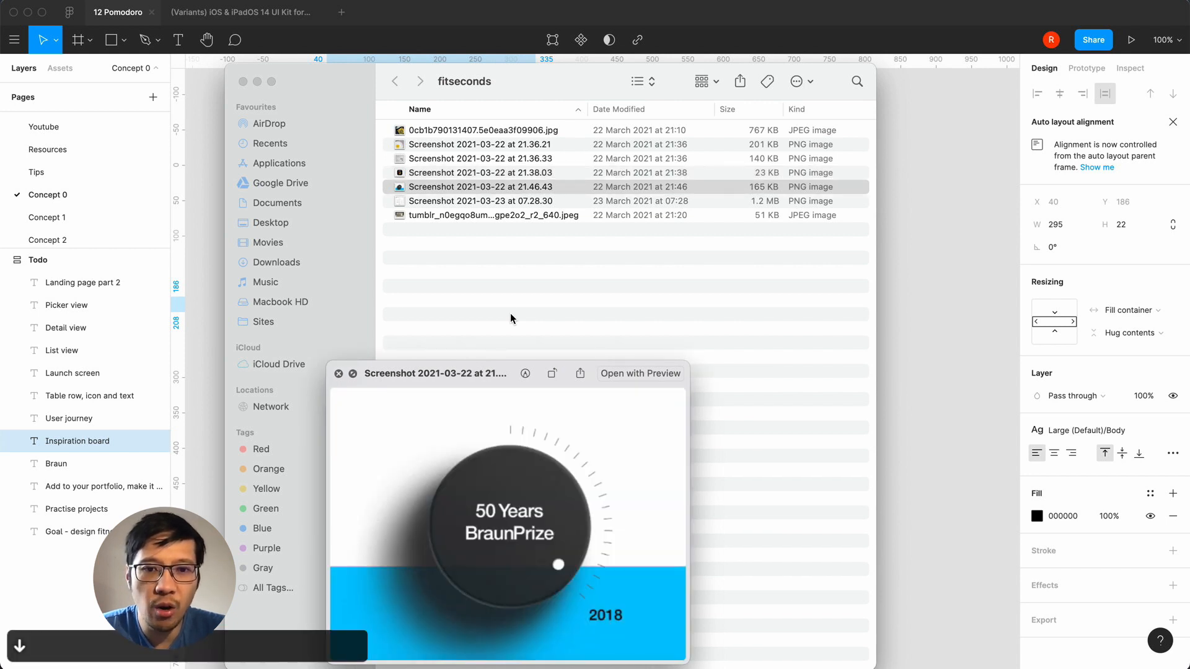
key("Down")
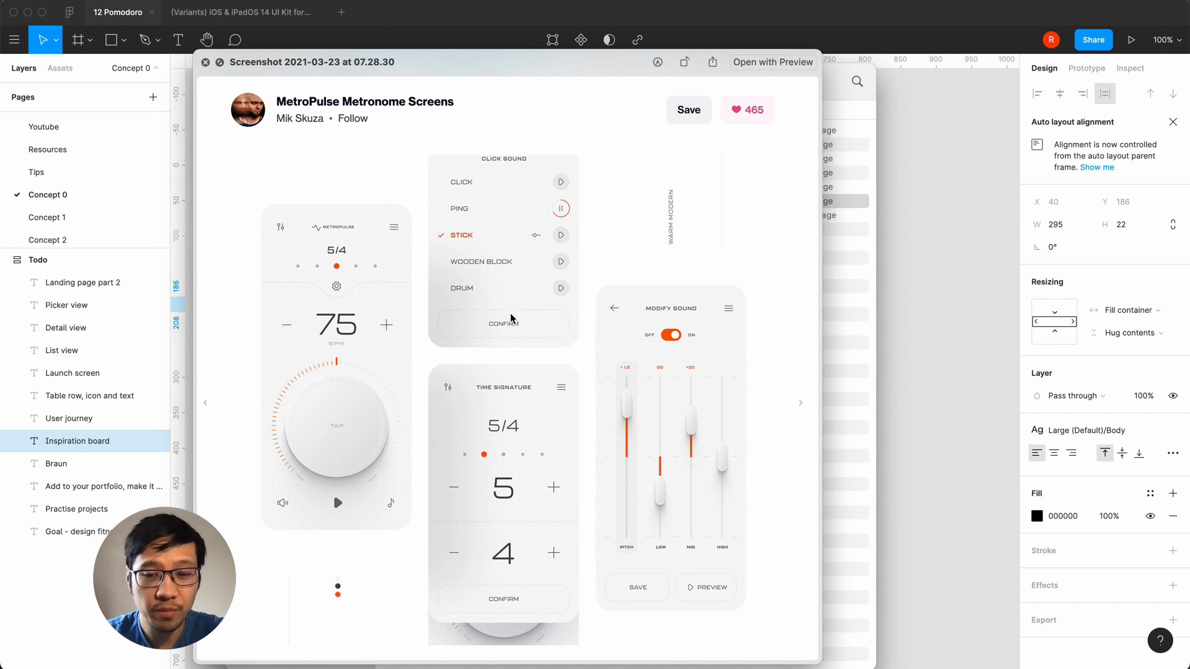
key("Down")
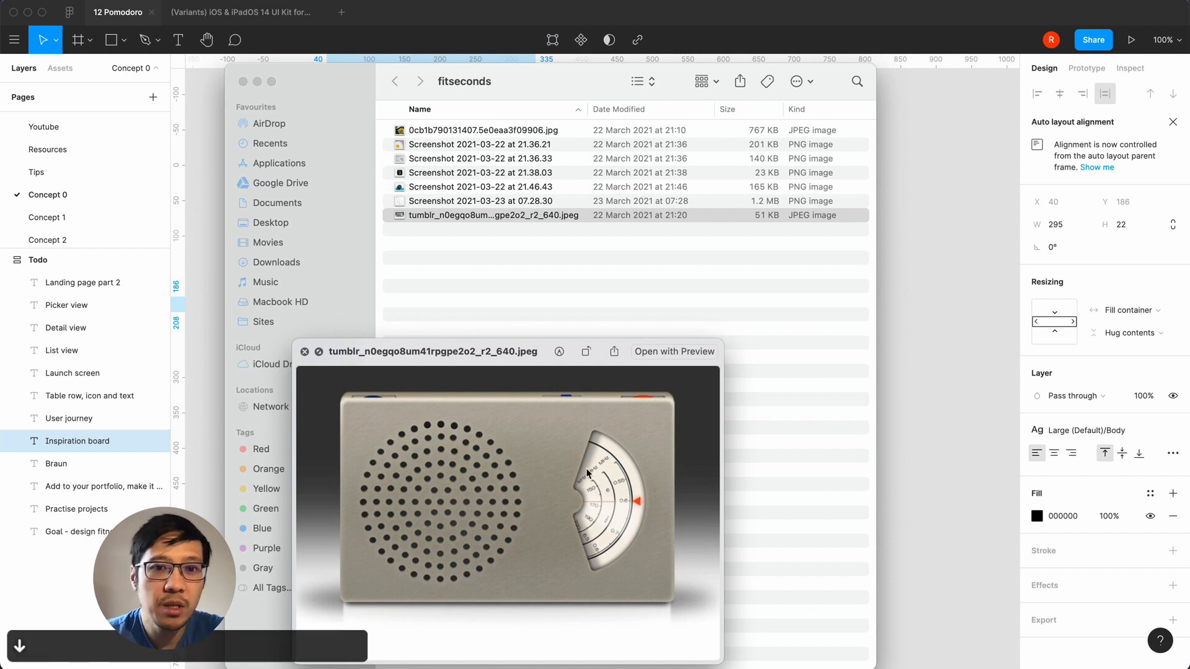
left_click(304, 352)
- Import all seven images from the fitseconds folder onto the Concept 0 canvas in Figma
left_click(533, 308)
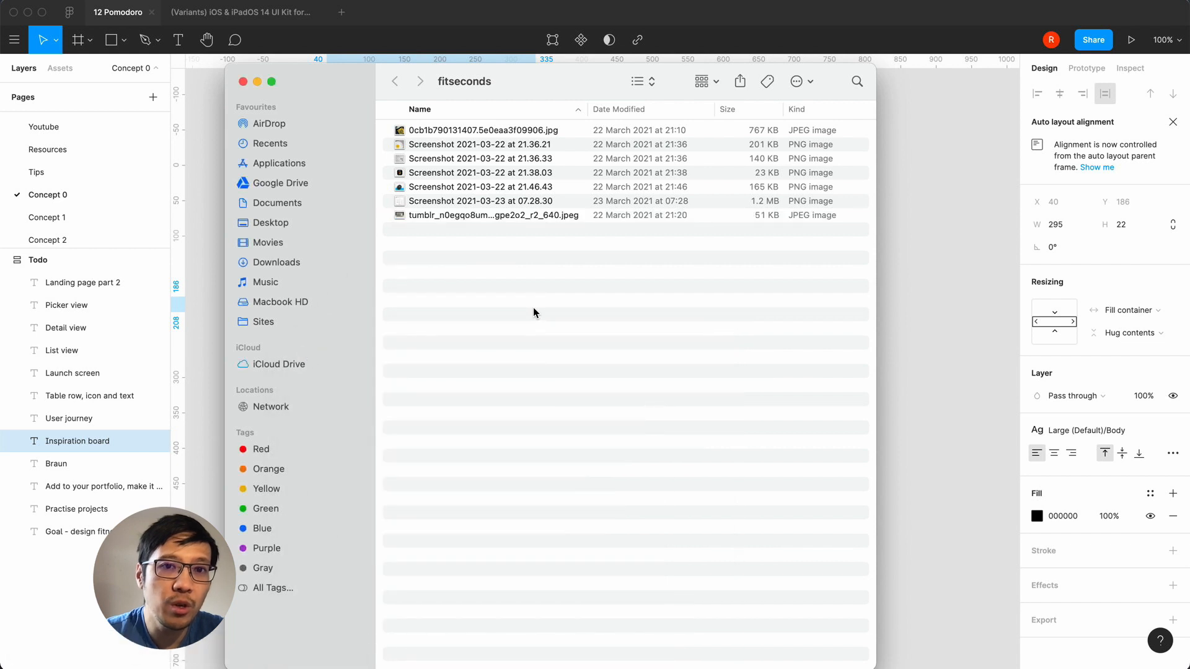
left_click_drag(533, 308, 472, 126)
left_click_drag(480, 194, 924, 186)
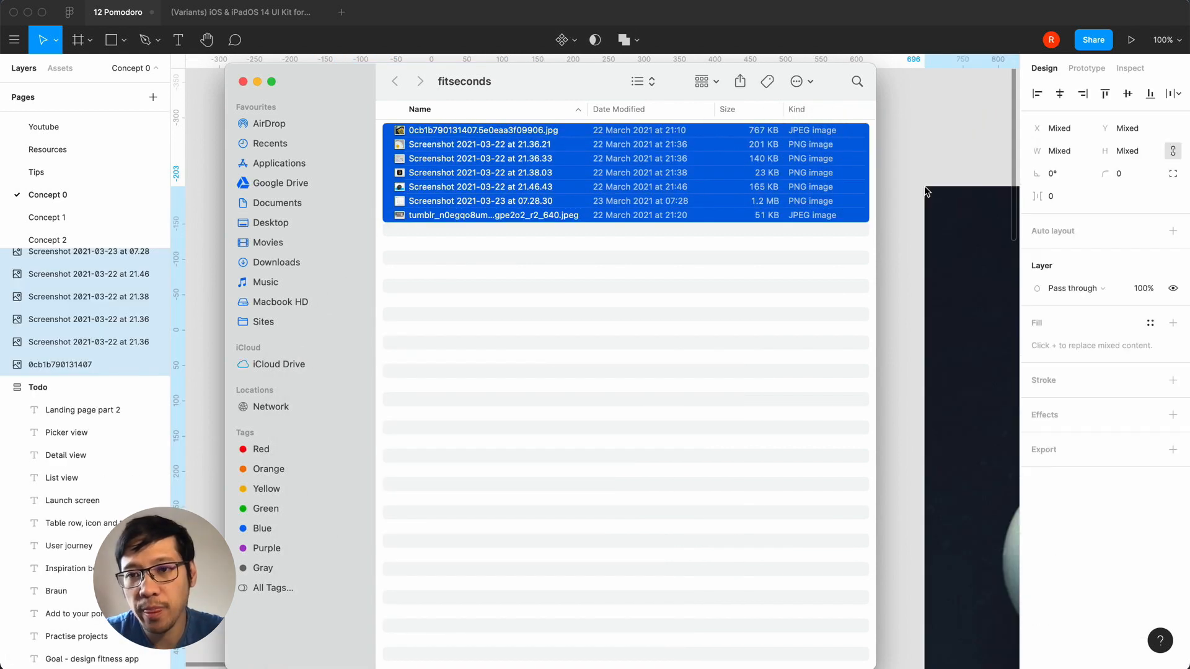
- Move the imported row of images above the Todo card
left_click(921, 153)
key("minus")
key("minus")
key("minus")
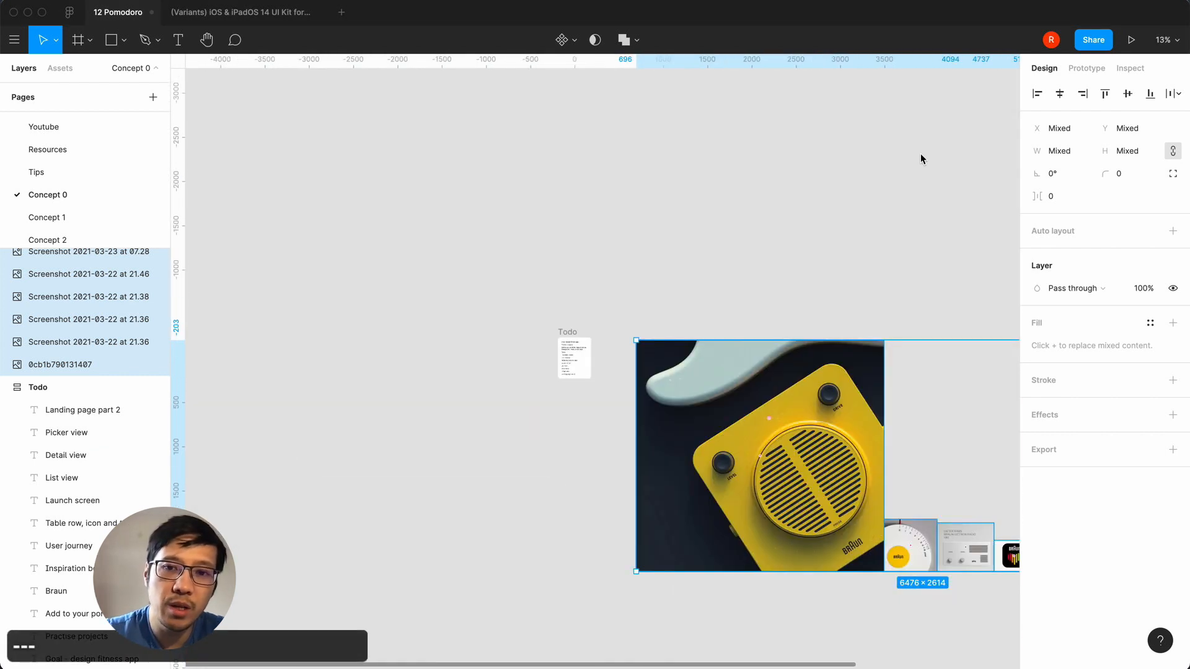
left_click_drag(730, 425, 531, 167)
left_click(404, 428)
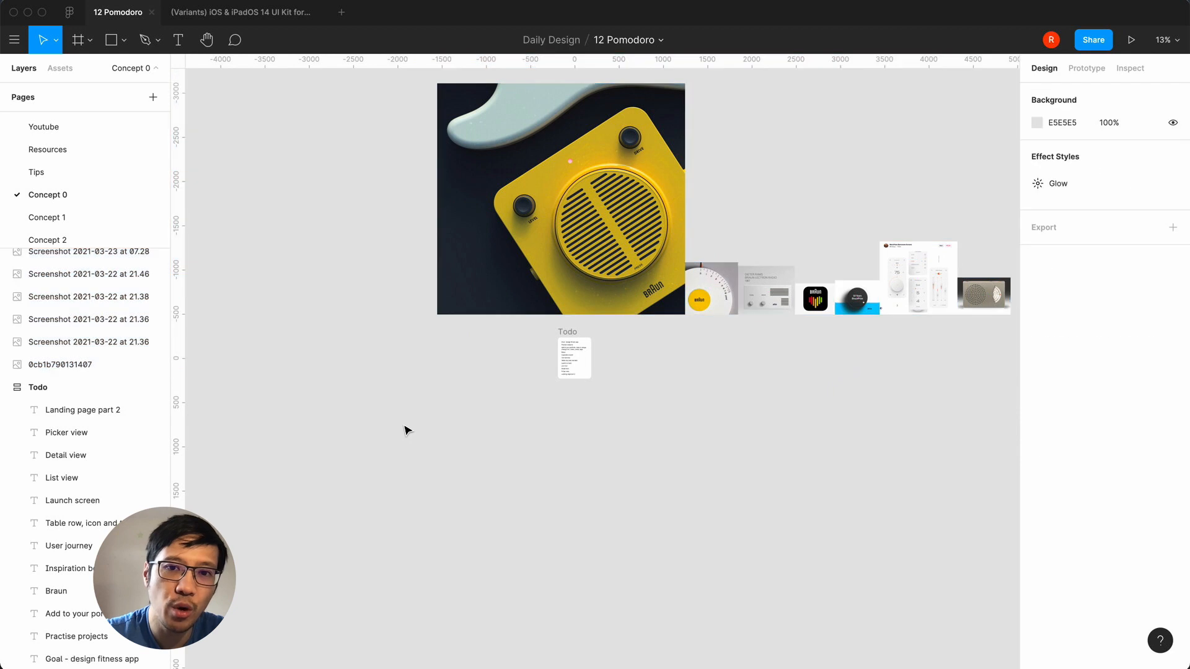
- Set the yellow speaker image's width to 800 and move it next to the row of smaller images
left_click(573, 241)
left_click(1068, 151)
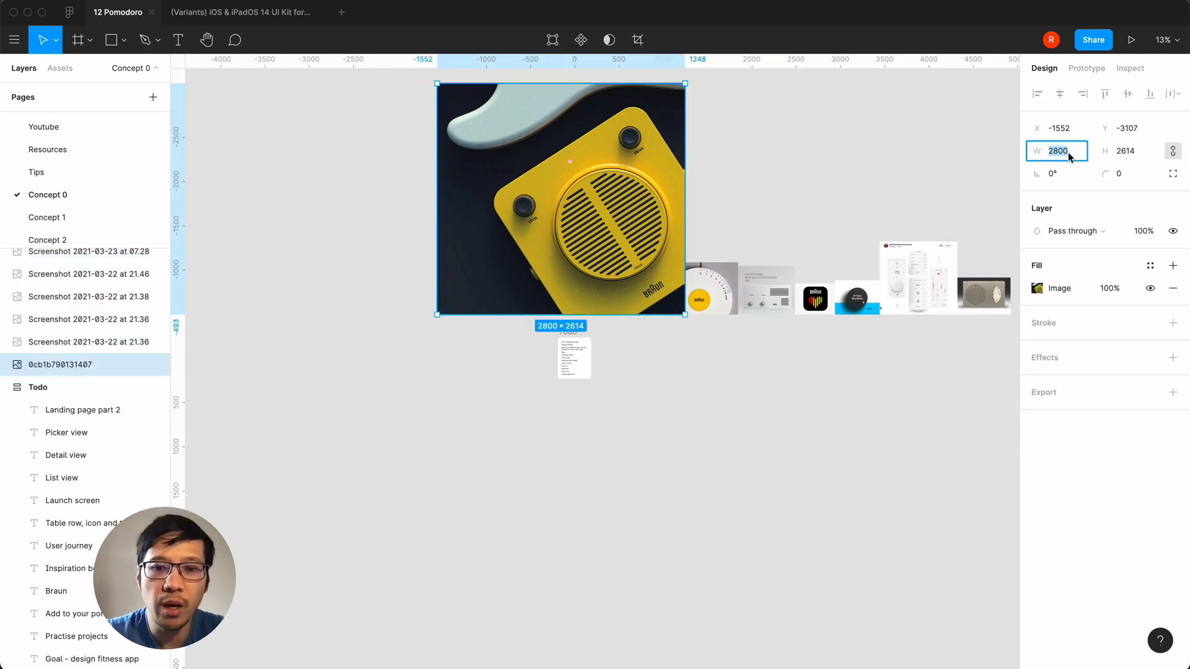
type("800")
key("Return")
left_click_drag(472, 109, 634, 267)
left_click(610, 180)
- Centre the row of images above the Todo card and place the yellow speaker image flush against the white dial image
left_click_drag(581, 180, 985, 329)
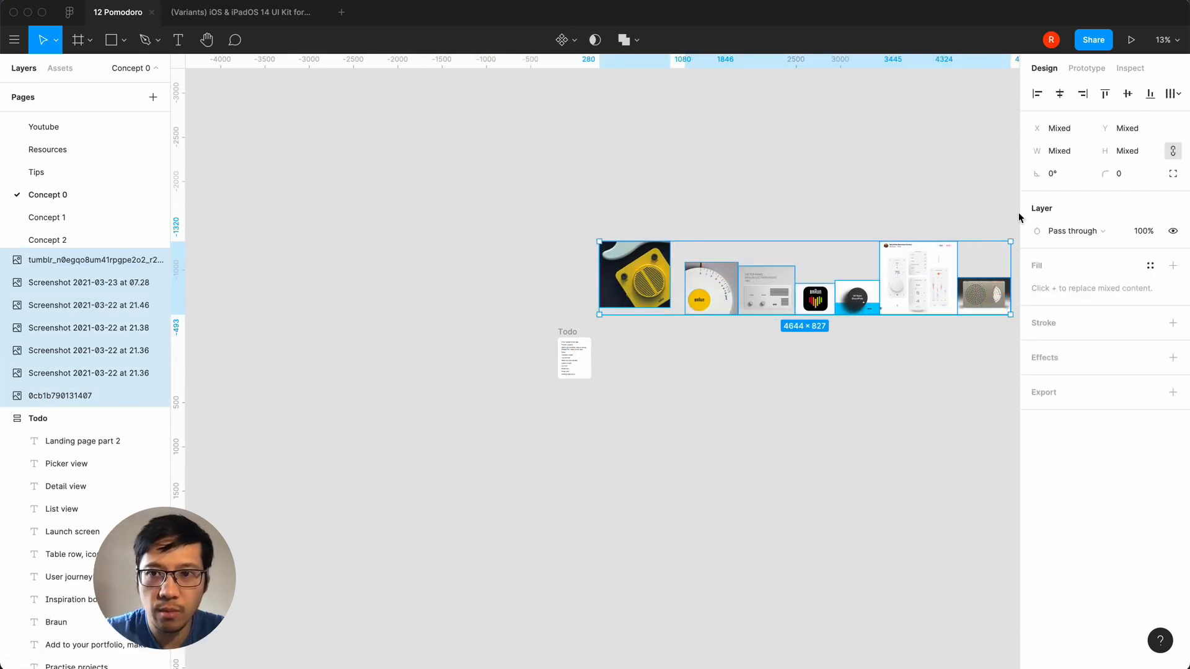
left_click_drag(620, 272, 471, 292)
left_click(387, 291)
left_click(456, 286)
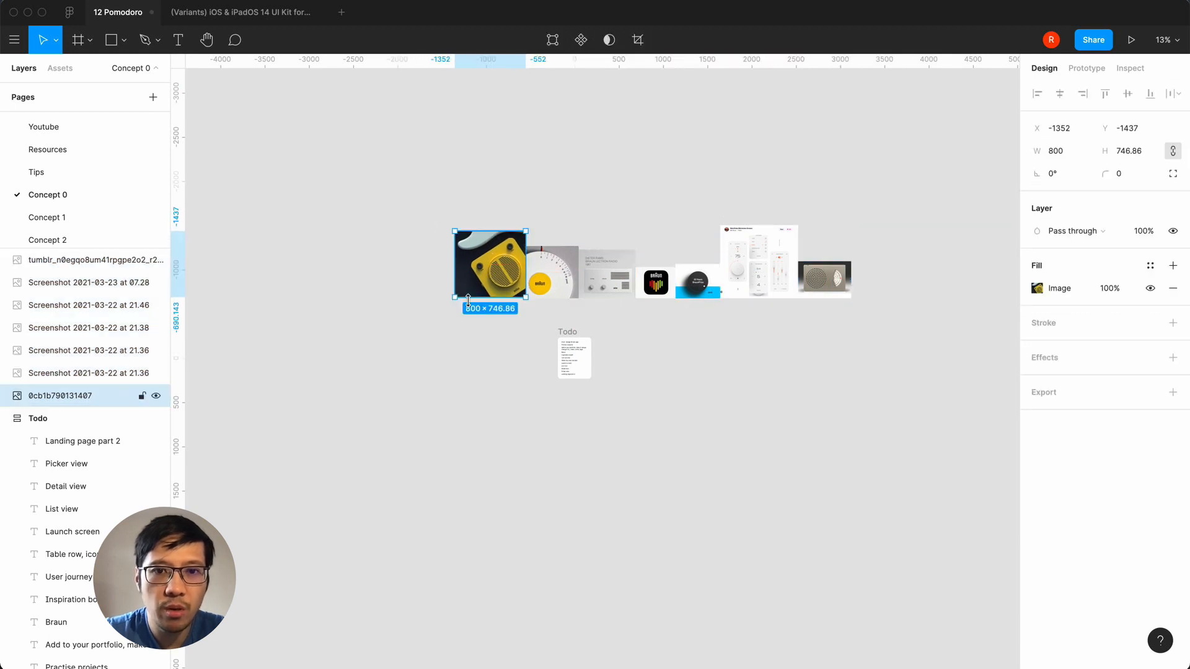
left_click(457, 353)
- Move the Dieter Rams radio image beneath the yellow speaker image and place the Braun app icon image beside it
scroll(457, 353, "up", 10)
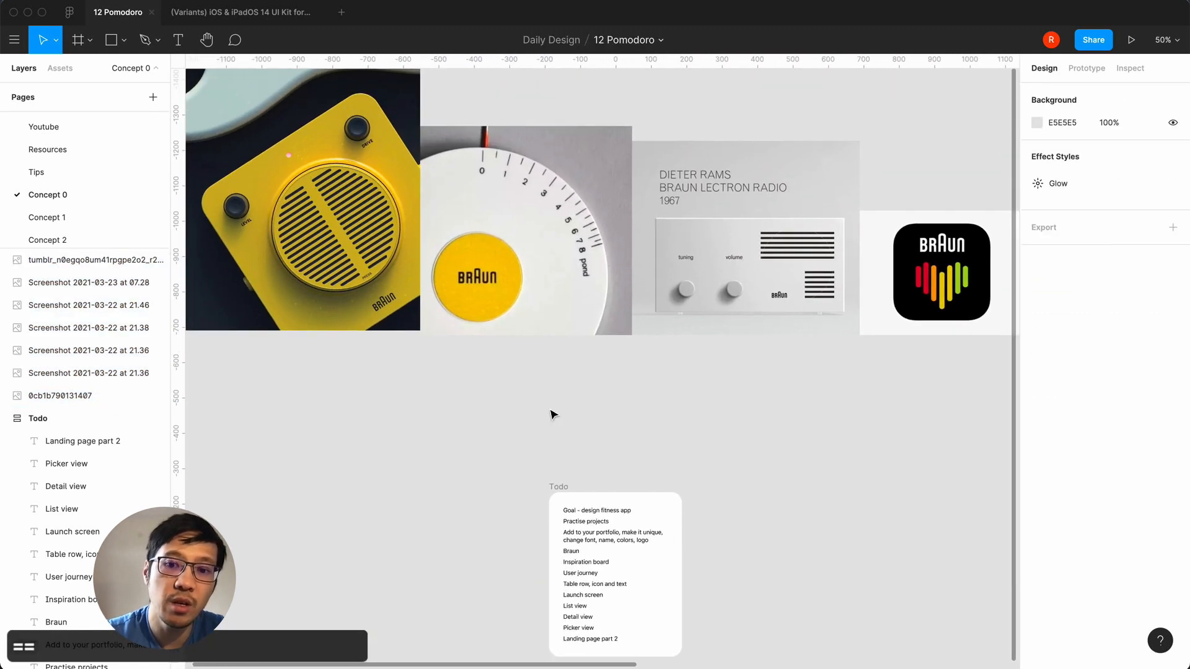
key("minus")
scroll(553, 413, "right", 3)
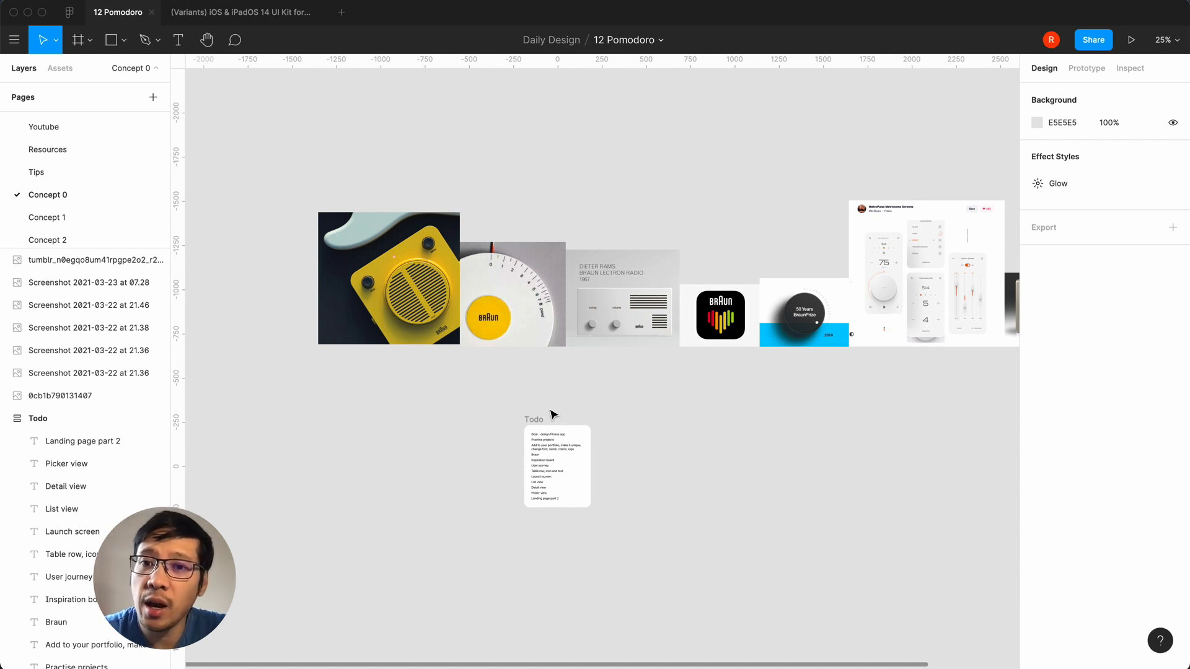
scroll(553, 414, "up", 5)
scroll(552, 411, "left", 5)
left_click_drag(842, 217, 347, 411)
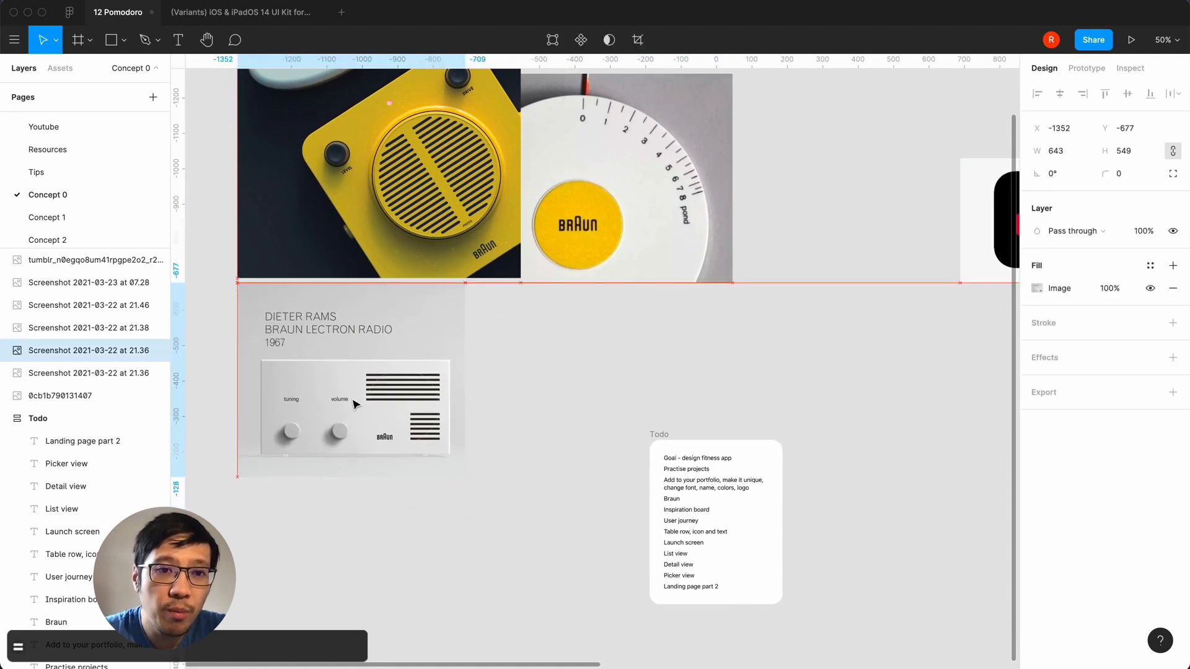
left_click(819, 387)
left_click_drag(972, 239, 491, 363)
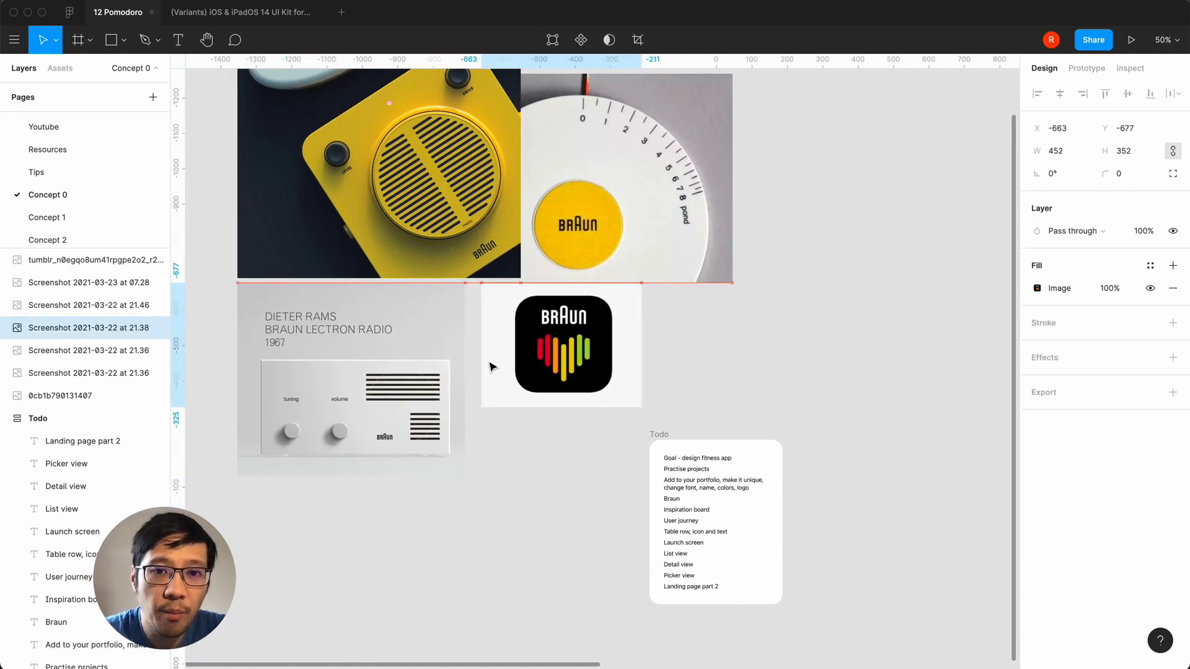
left_click(807, 335)
- Arrange the 50 Years BraunPrize image beside the white dial image, with the MetroPulse screens image following it in the upper row
scroll(807, 336, "right", 6)
left_click_drag(801, 239, 420, 332)
left_click_drag(953, 157, 575, 260)
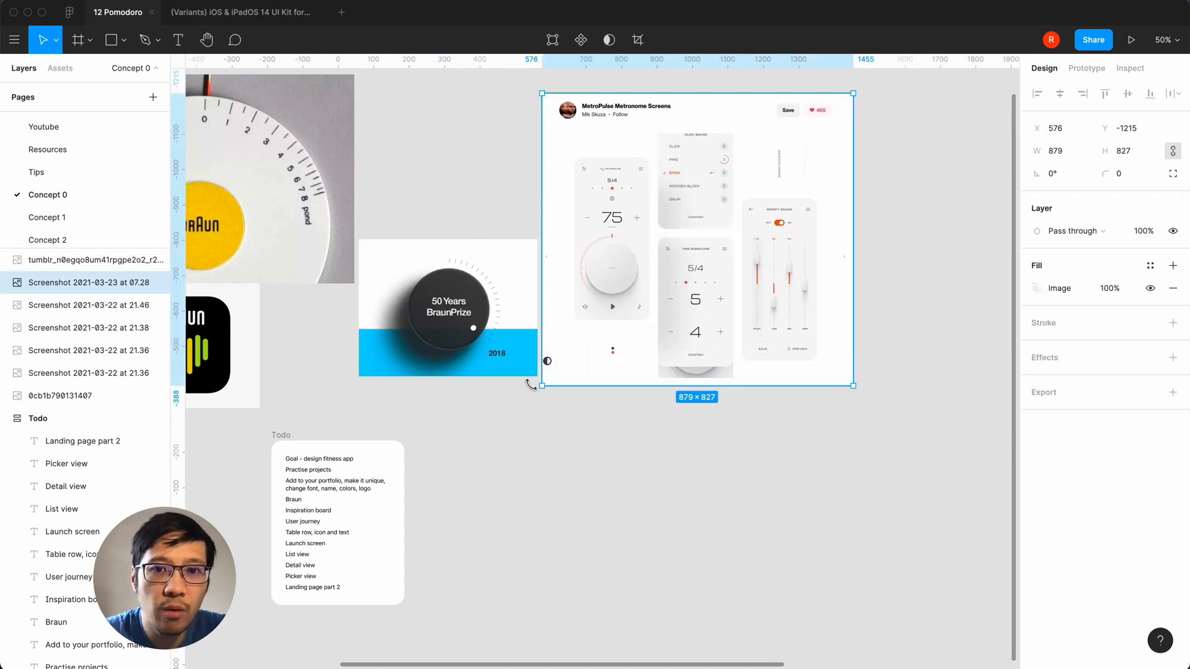
left_click(1053, 151)
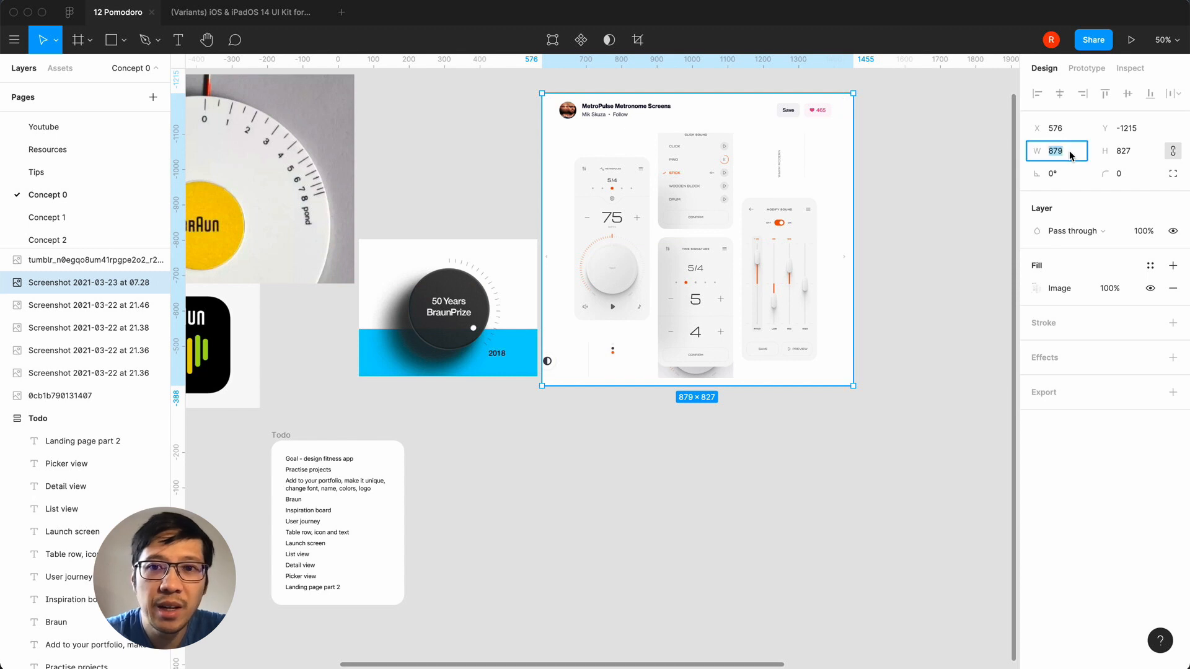
left_click(735, 470)
scroll(733, 472, "left", 5)
scroll(733, 472, "left", 1)
left_click_drag(626, 309, 626, 201)
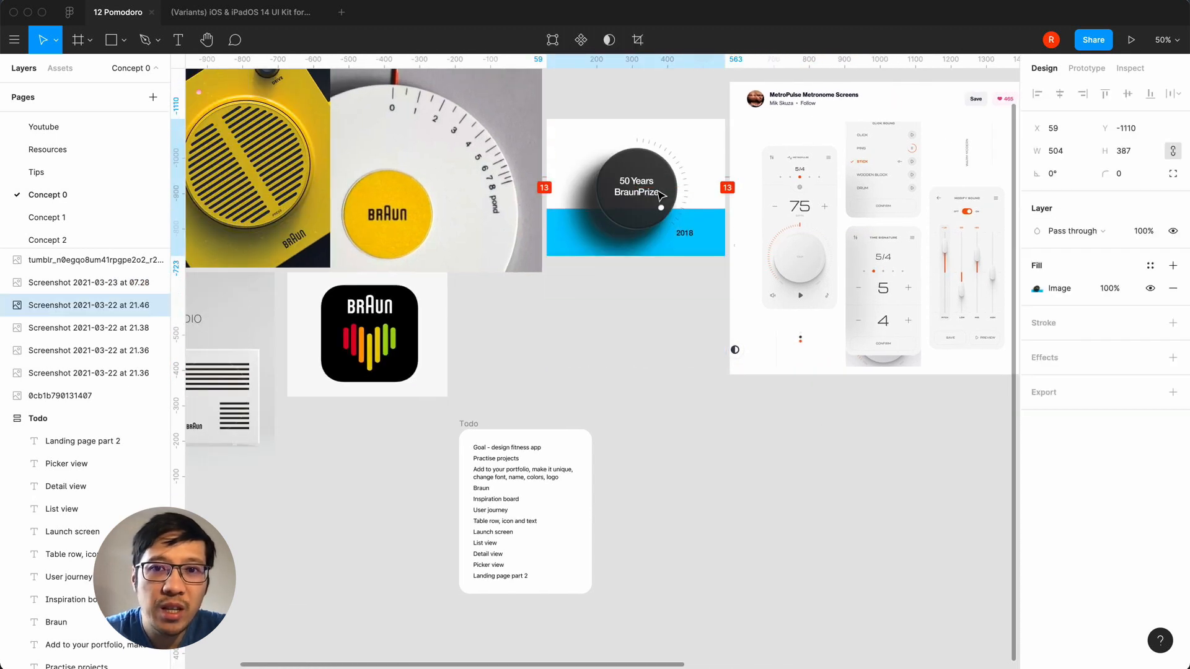
left_click(750, 465)
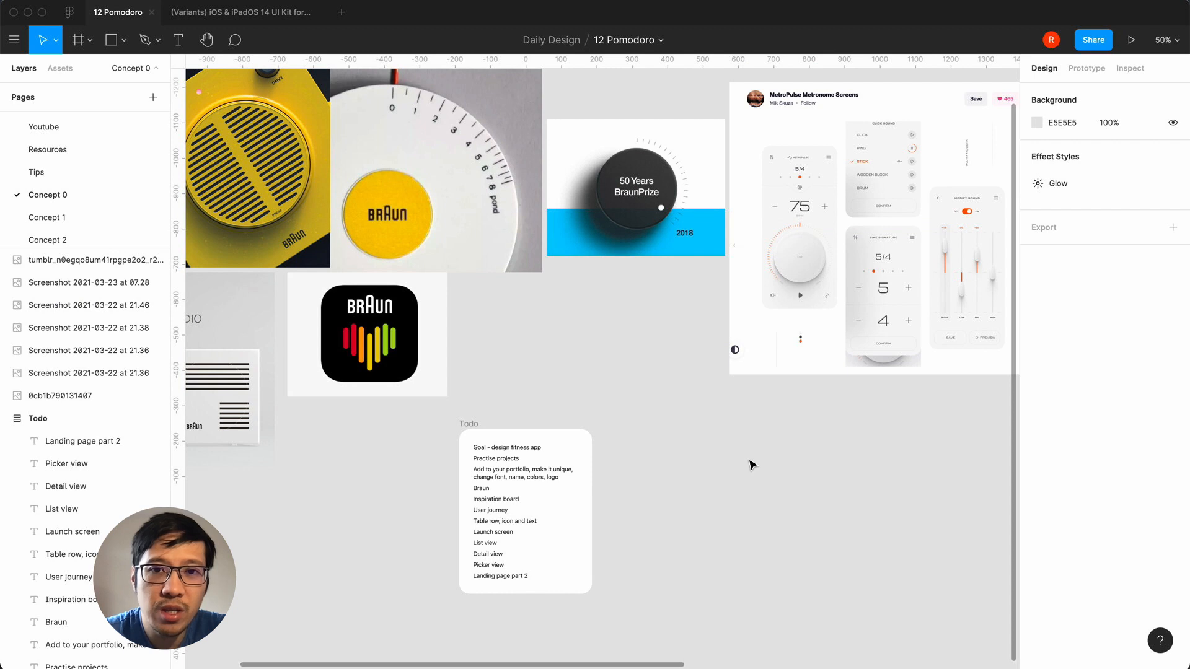
- Review the items listed on the Todo card
scroll(752, 465, "right", 3)
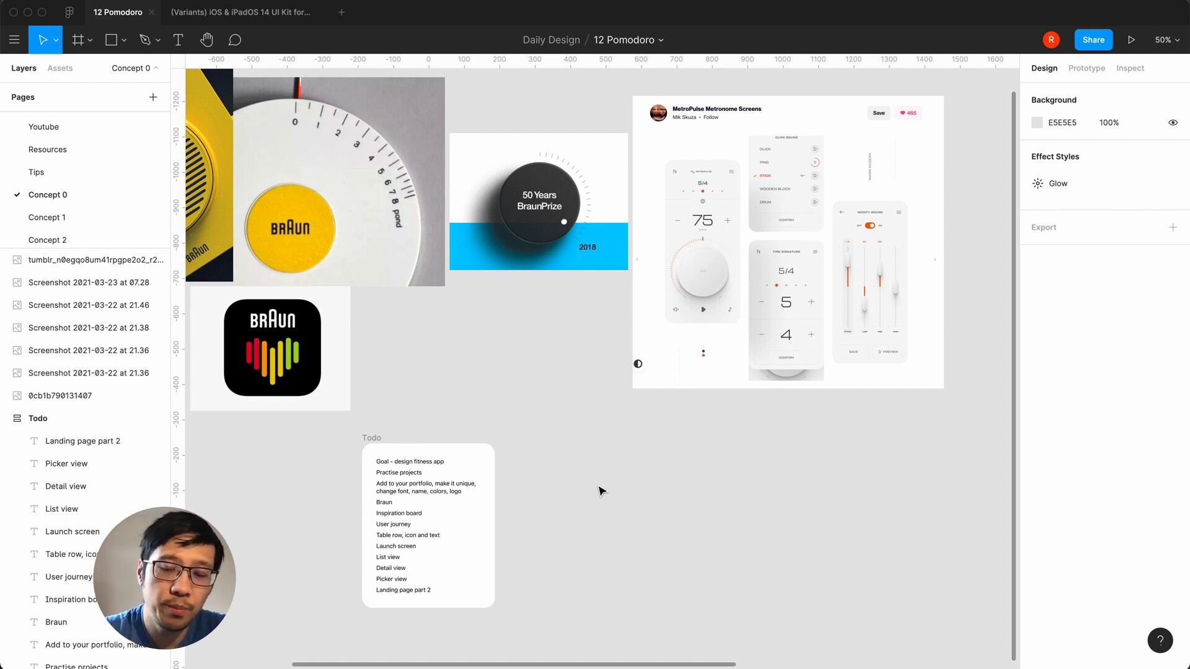
key("=")
key("=")
scroll(599, 490, "down", 8)
scroll(600, 491, "left", 9)
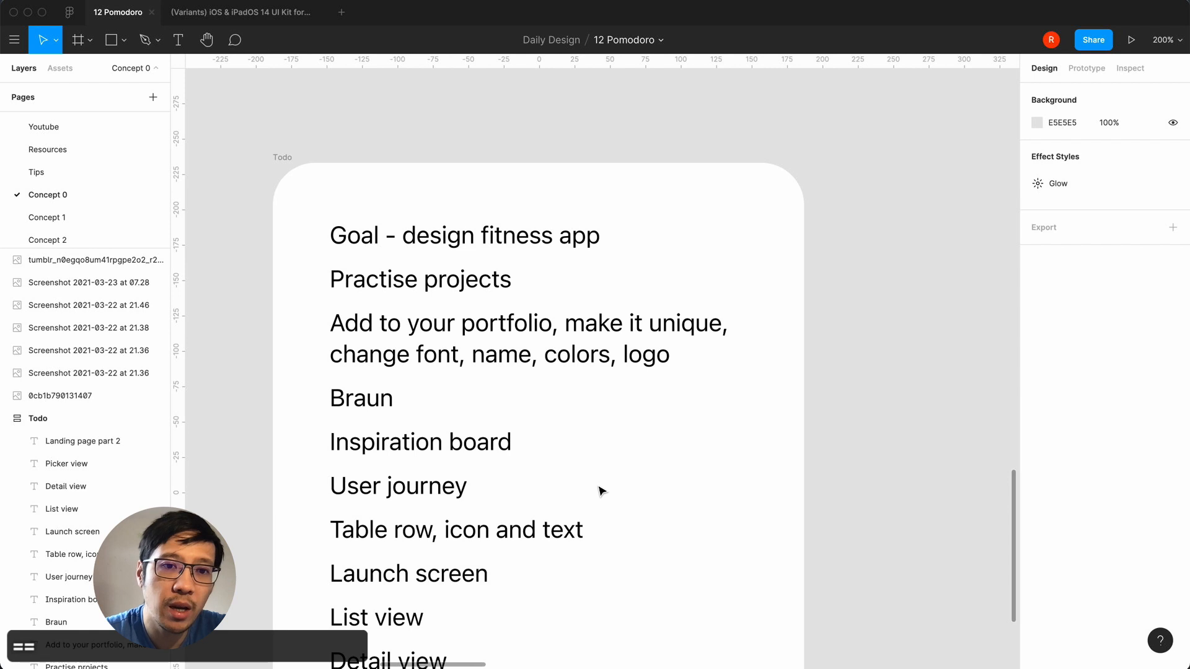
scroll(600, 490, "down", 2)
scroll(600, 490, "left", 2)
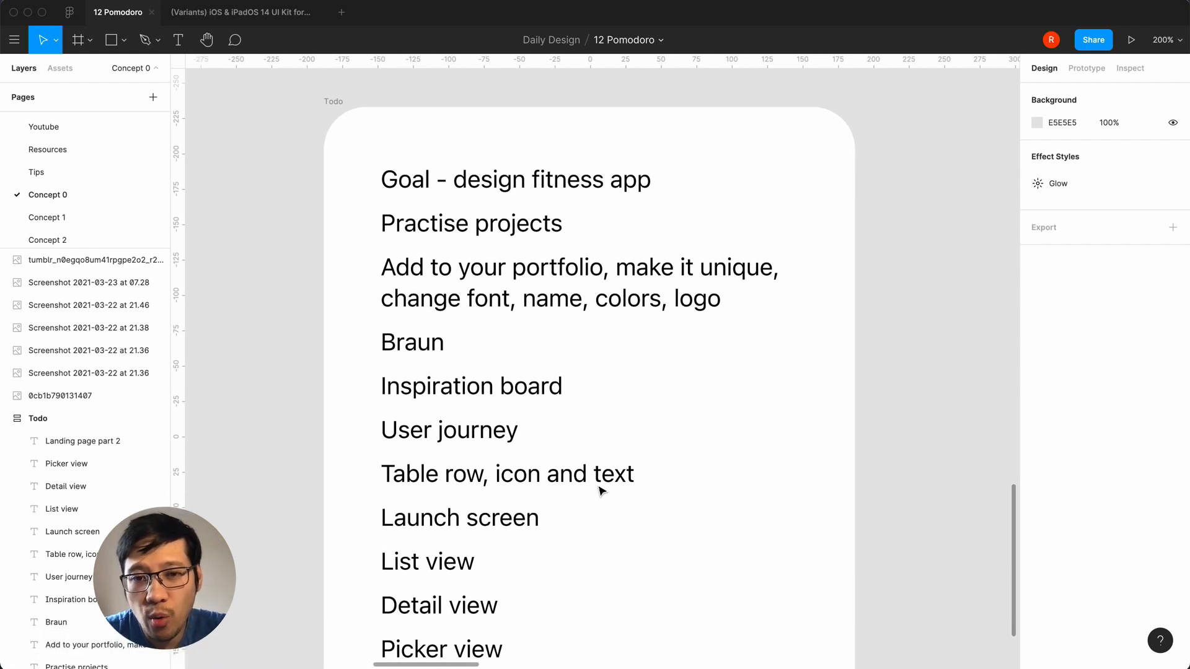
key("minus")
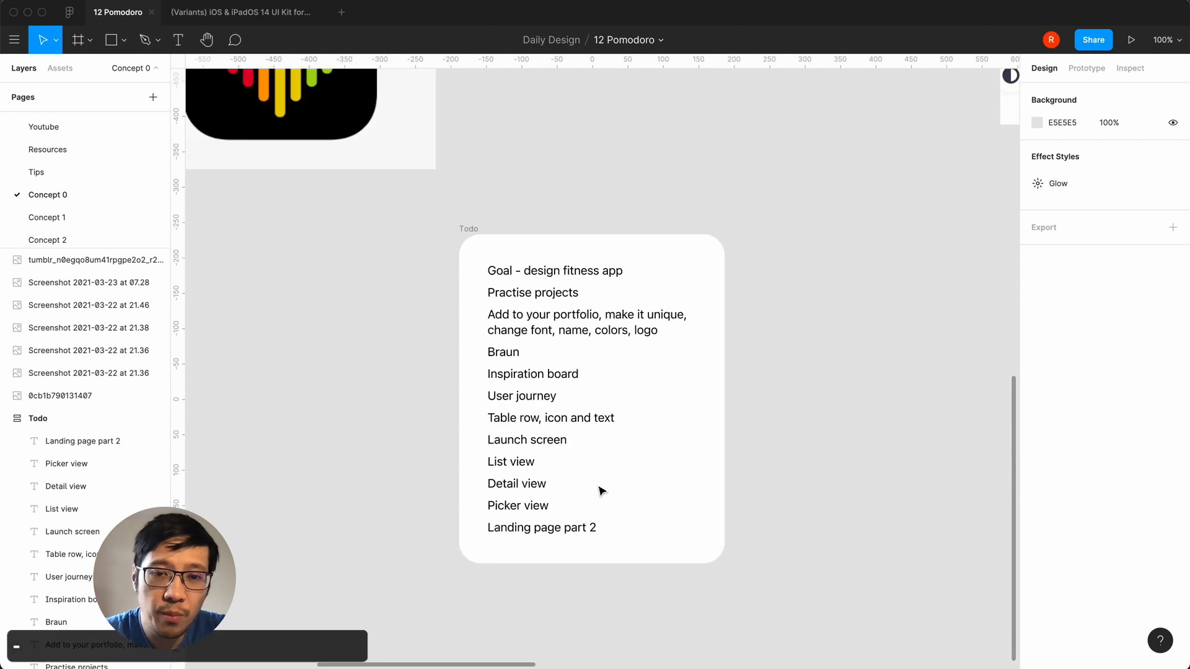
- Create an iPhone 11 Pro / X frame and place it beside the Todo card with their upper edges aligned
key("f")
scroll(811, 356, "right", 3)
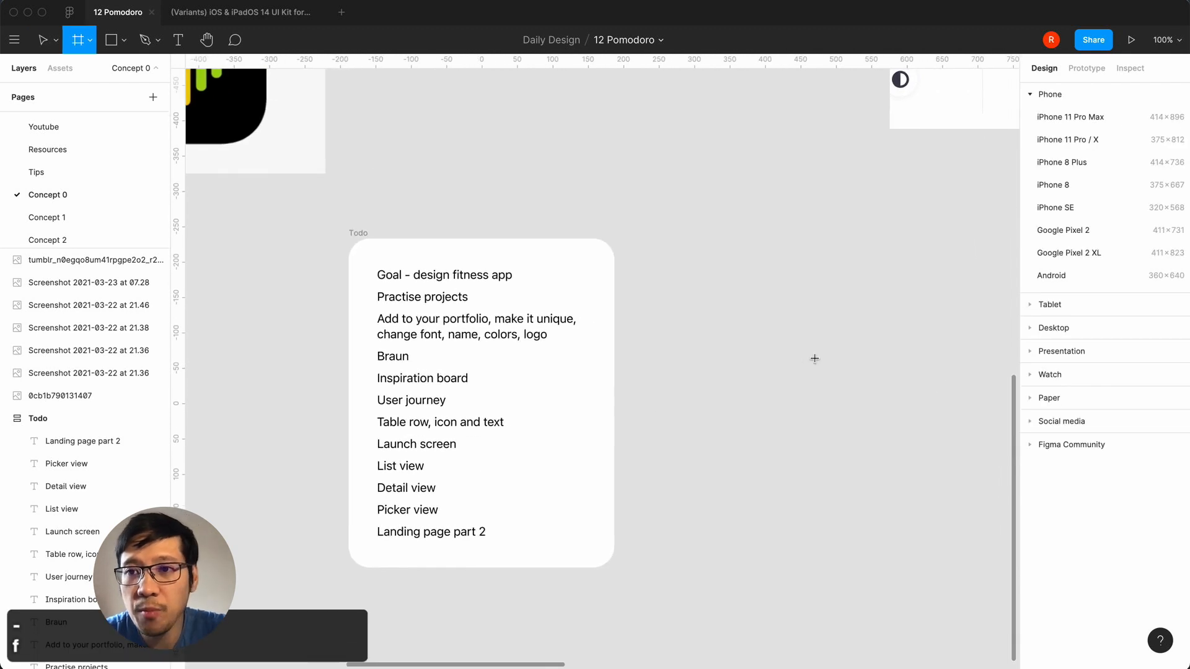
left_click(1088, 139)
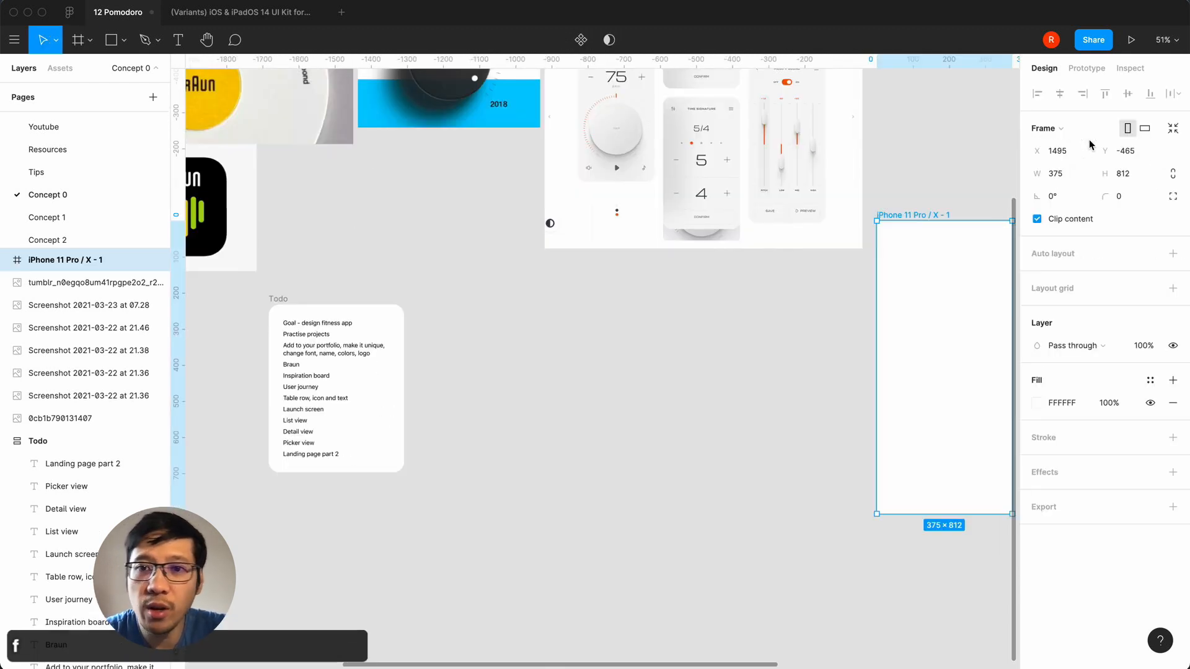
left_click_drag(898, 297, 465, 382)
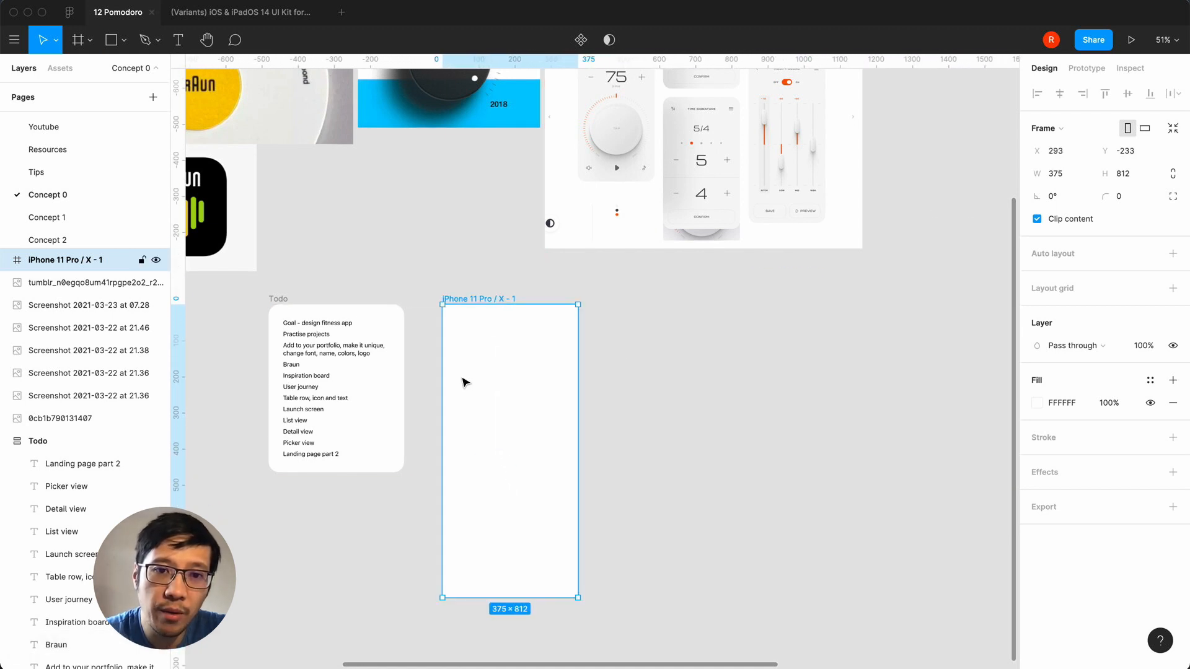
- Rename the new iPhone frame as "launch screen"
double_click(59, 261)
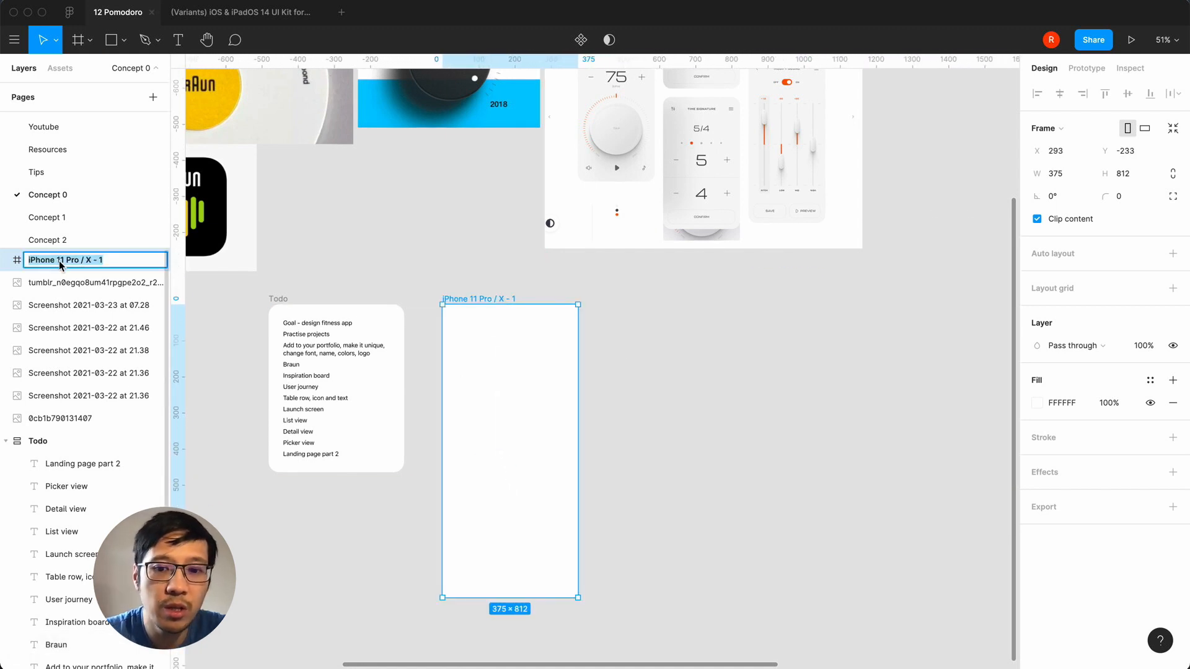
type("lan")
key("BackSpace")
type("unch screen")
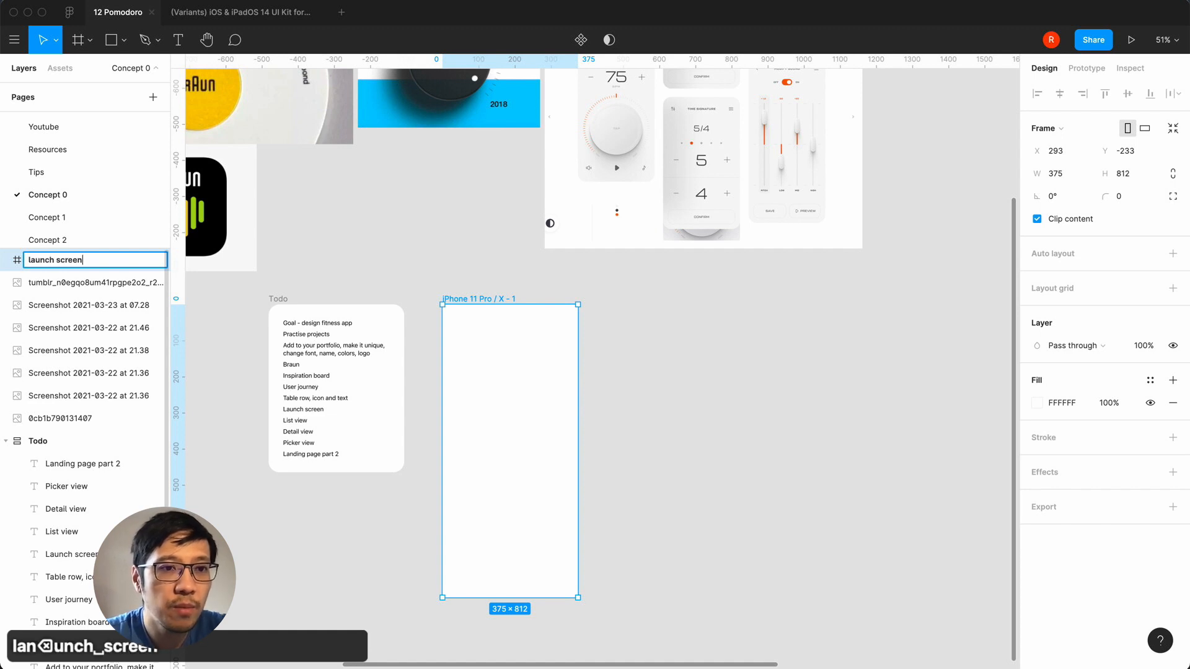
key("Return")
left_click(394, 282)
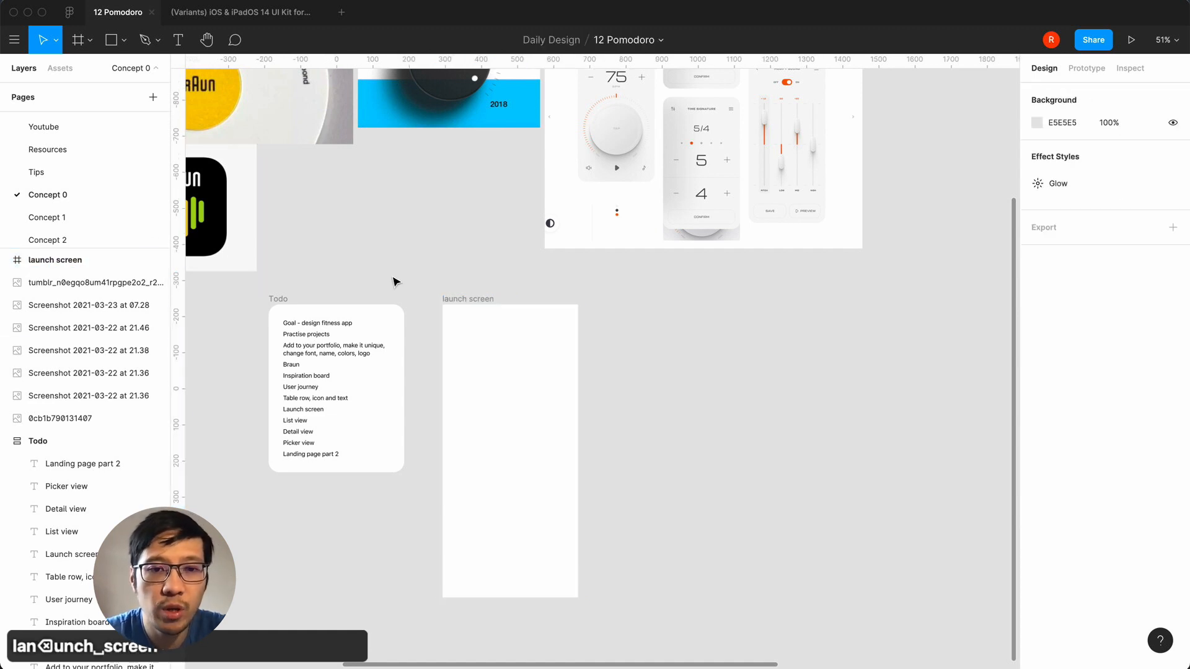
- Duplicate the launch screen frame
left_click(458, 299)
key("super+d")
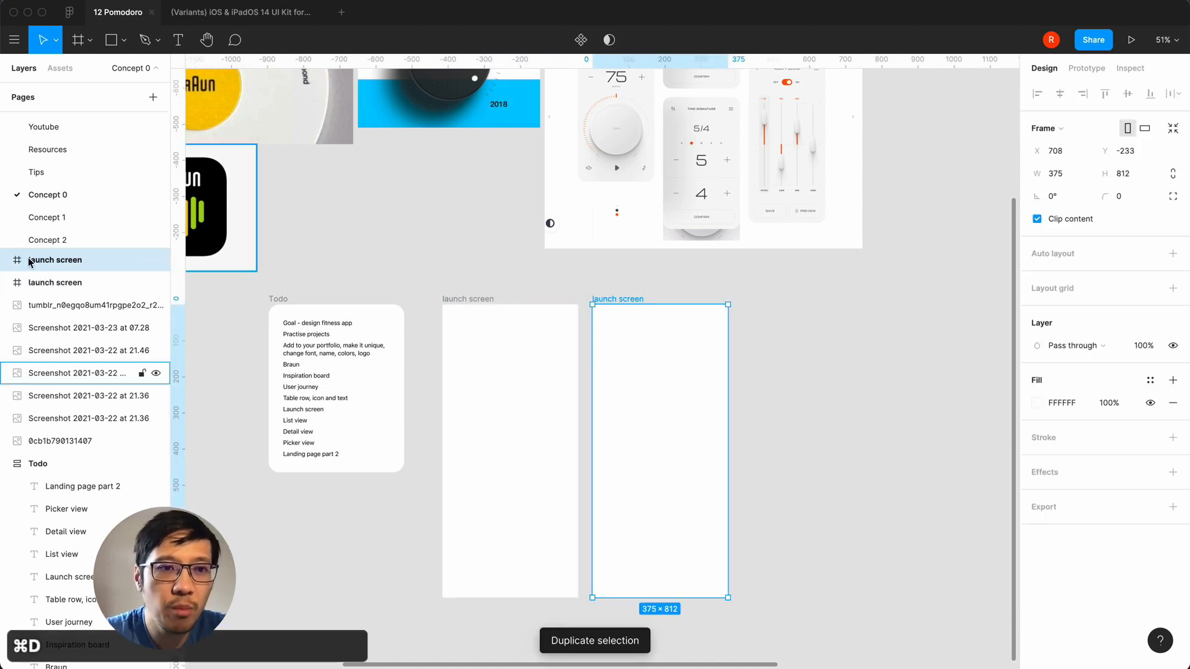
- Rename the duplicated iPhone frame beside the launch screen as "list view"
double_click(52, 261)
type("list view")
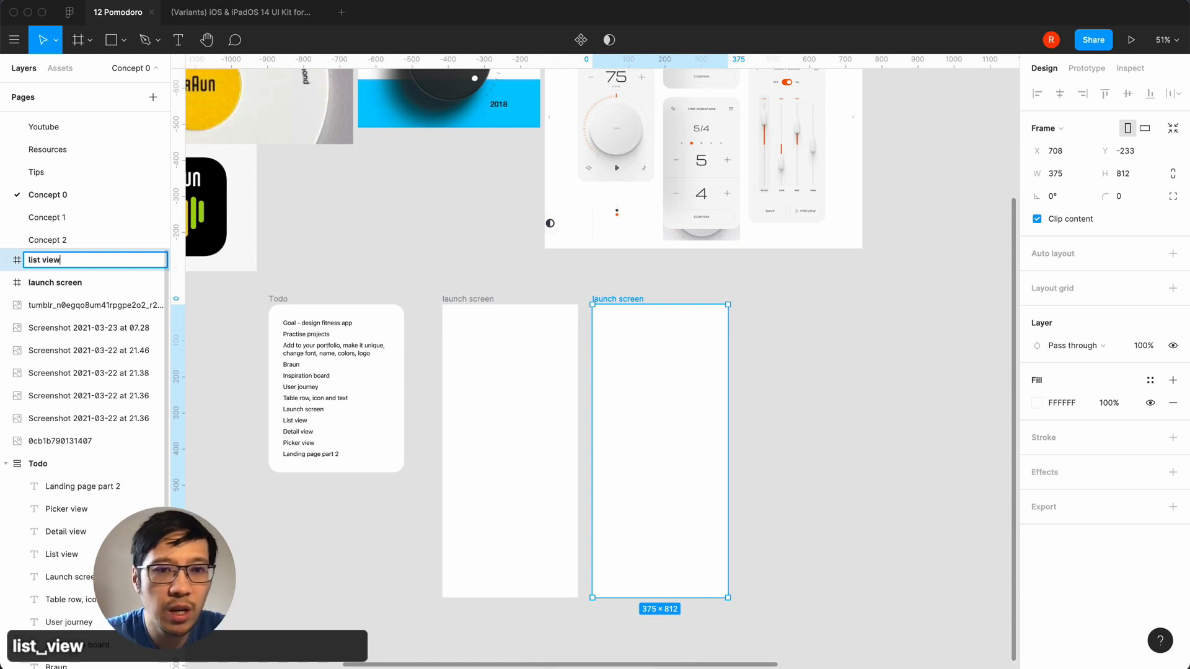
key("Return")
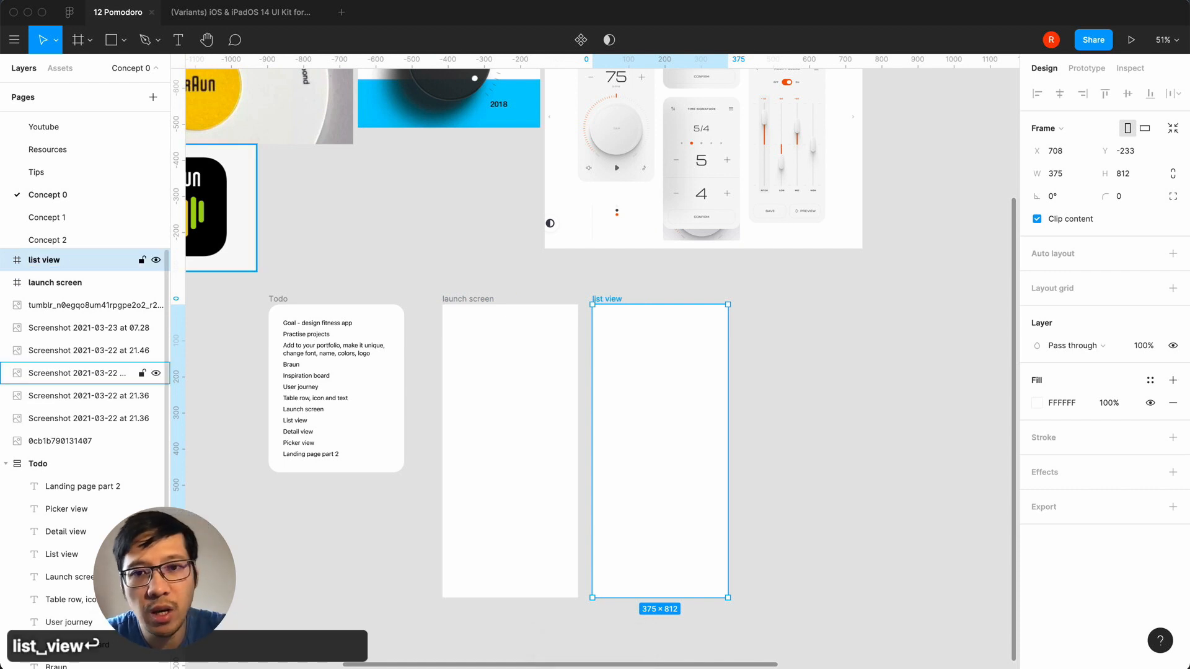
- Duplicate the list view frame
left_click(466, 275)
scroll(466, 275, "right", 2)
left_click(568, 307)
key("super+d")
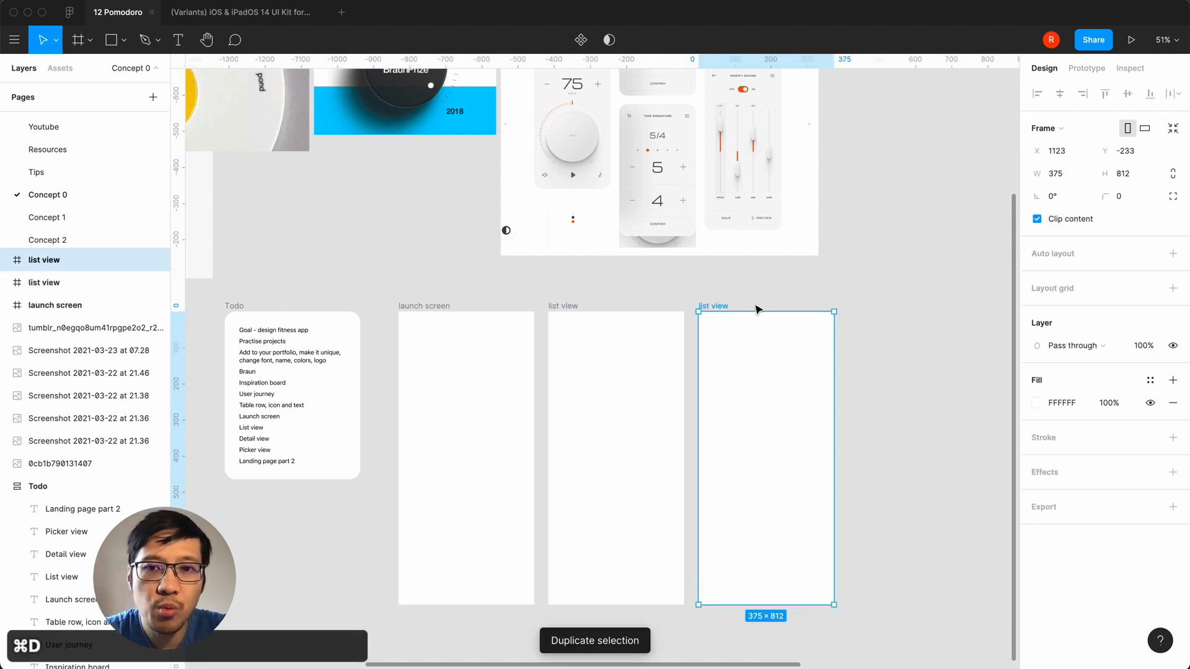
- Rename the copy of the list view frame as "picker view"
double_click(46, 260)
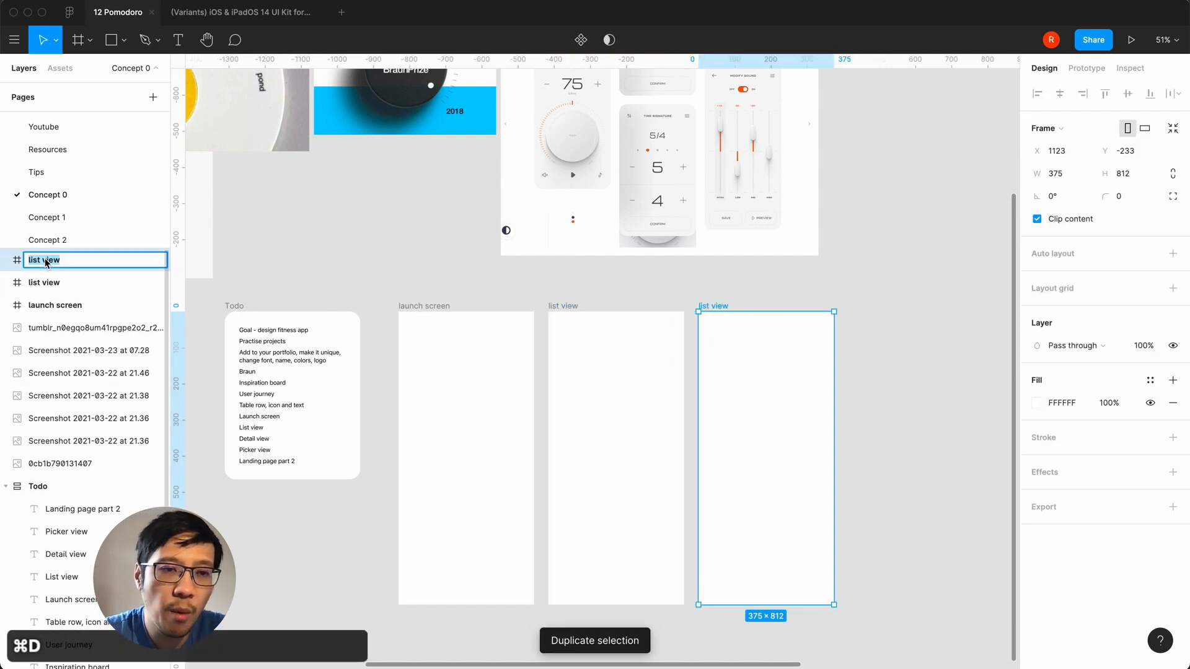
key("Left")
key("Right")
key("Right")
key("Right")
key("Right")
key("BackSpace")
key("BackSpace")
key("BackSpace")
key("BackSpace")
type("picker")
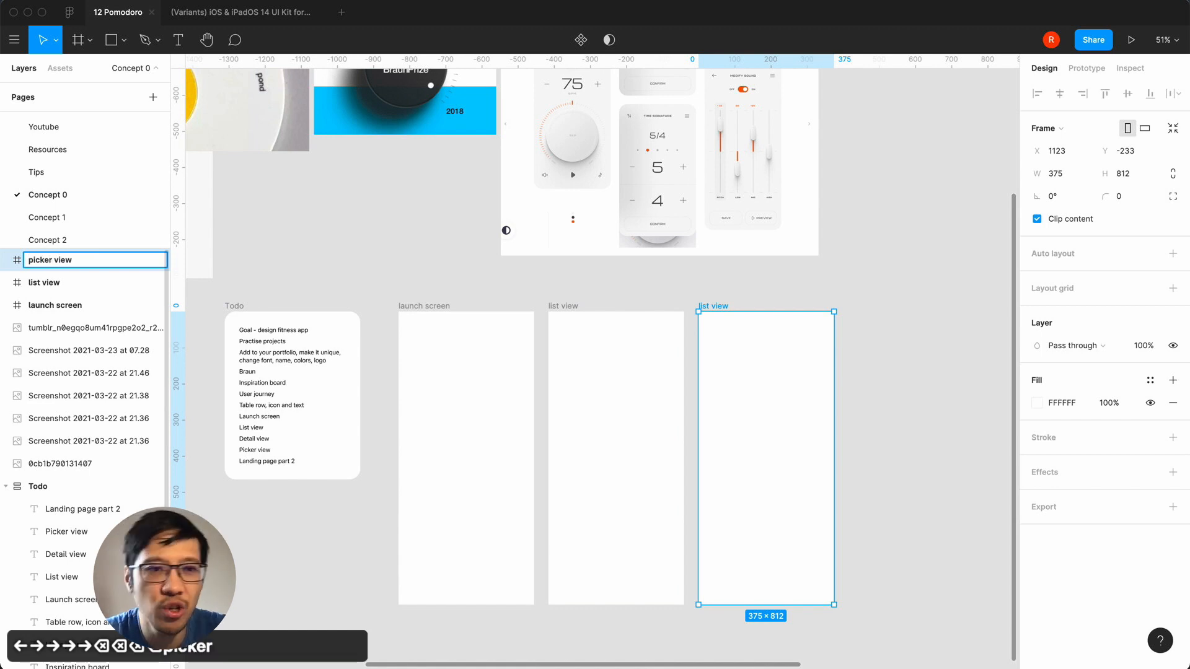
key("Return")
- Duplicate the picker view frame, name the copy "detail view", and clear the selection
key("super+d")
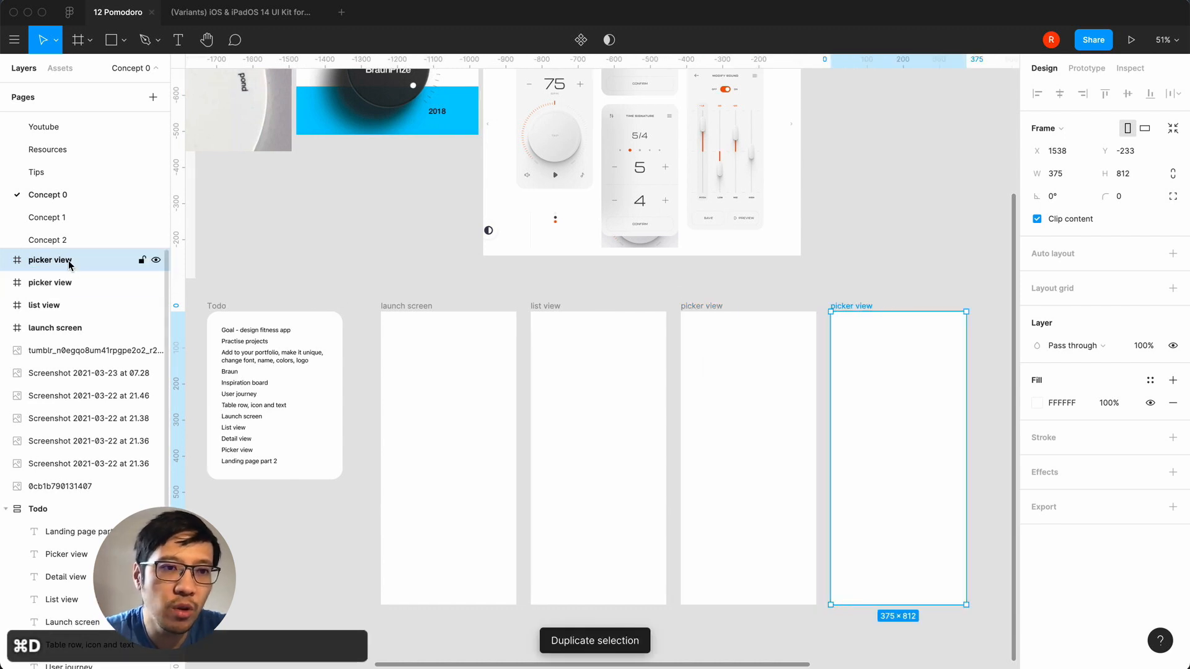
double_click(70, 266)
type("detail view")
key("Return")
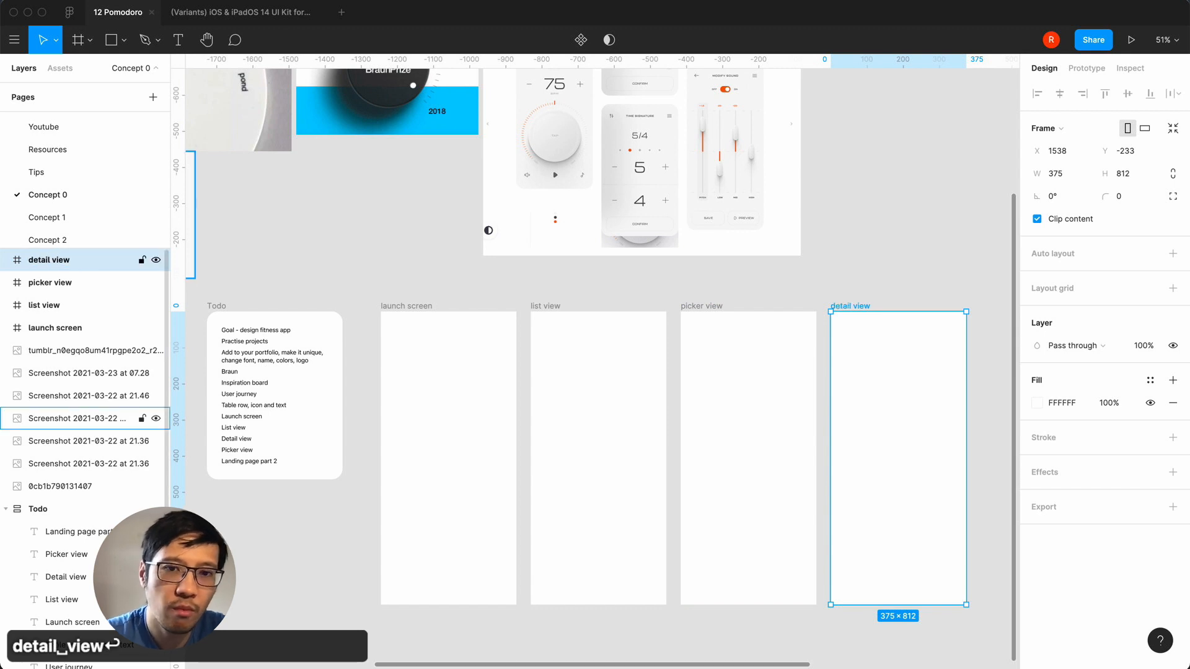
left_click(384, 239)
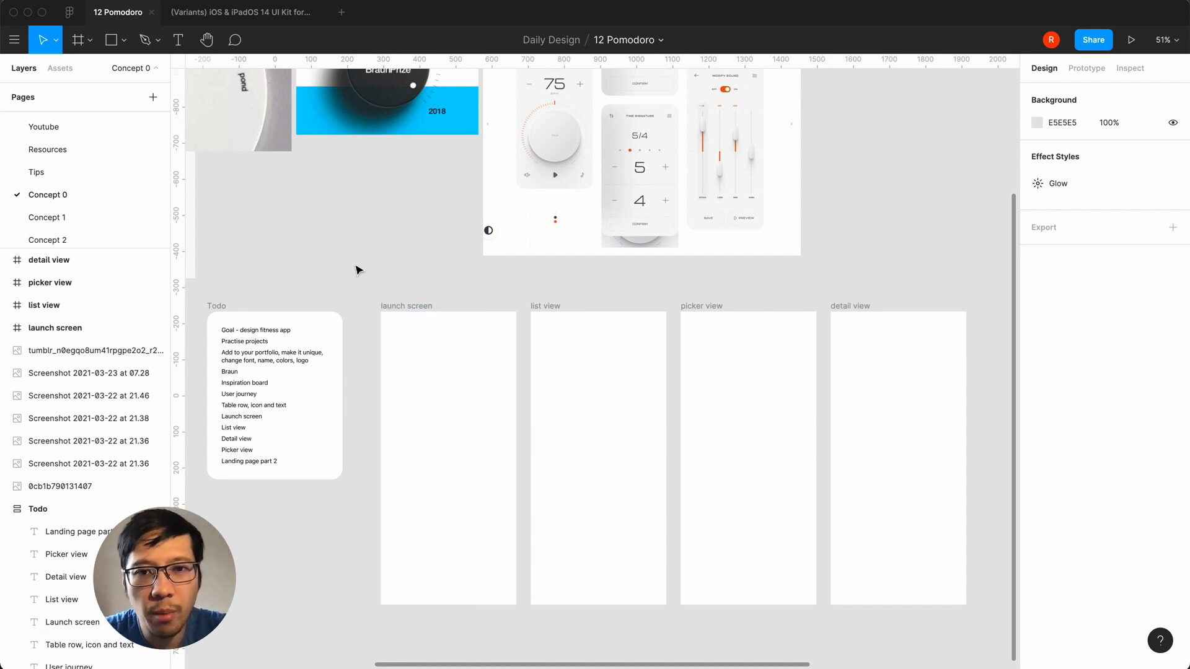
- Launch the pomodoro timer app with a system search for "pomo" and examine its timer and daily tomato tally
scroll(358, 270, "right", 2)
scroll(358, 270, "down", 1)
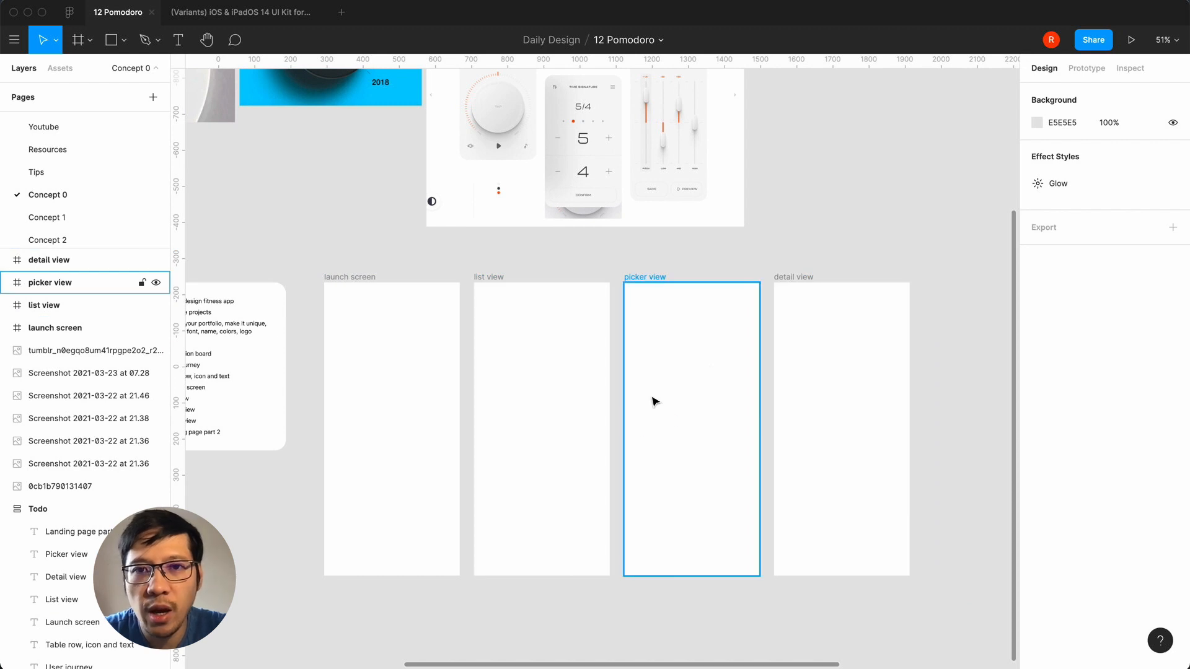
scroll(655, 401, "up", 2)
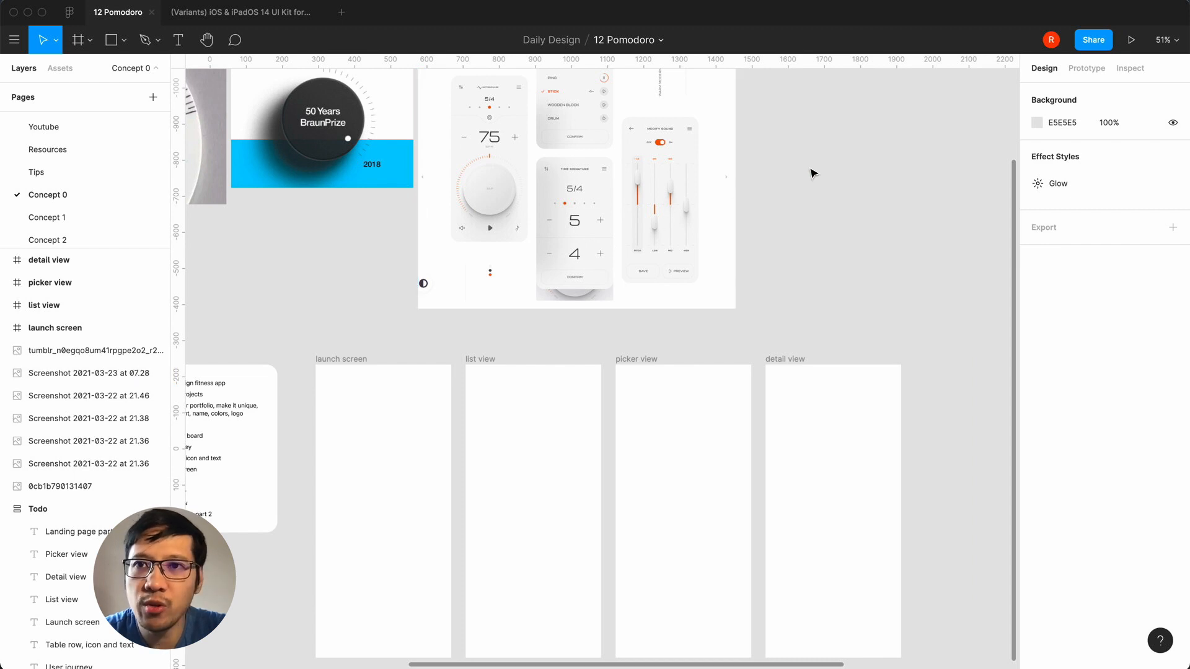
key("super+space")
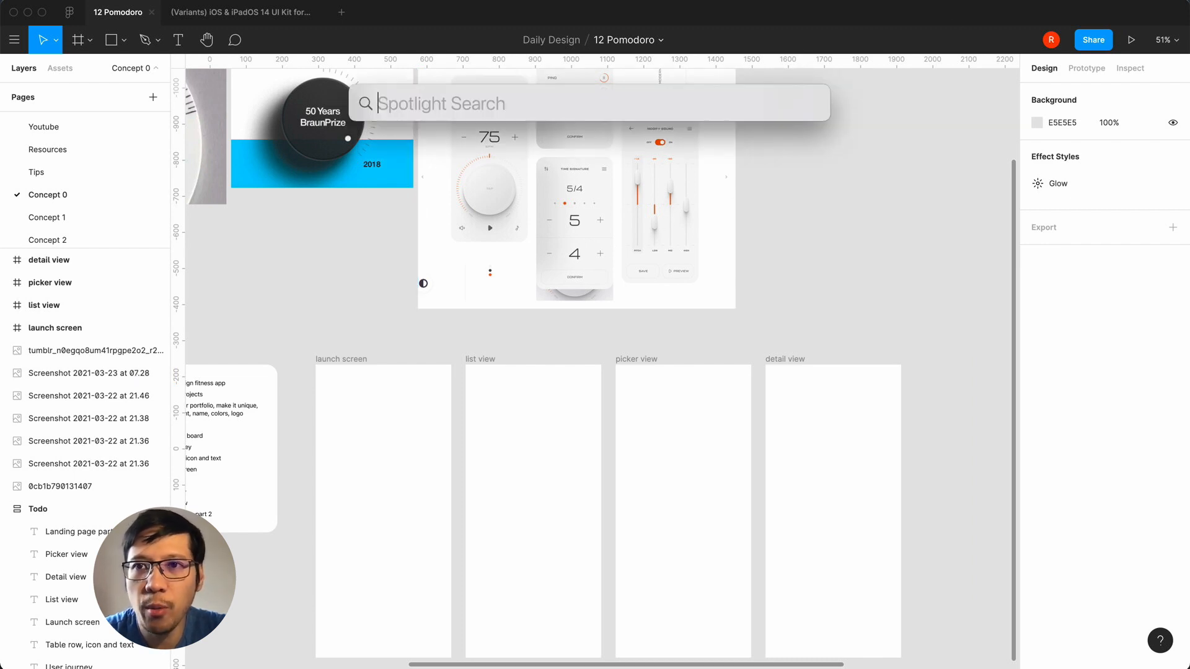
type("pomo")
key("Right")
key("Return")
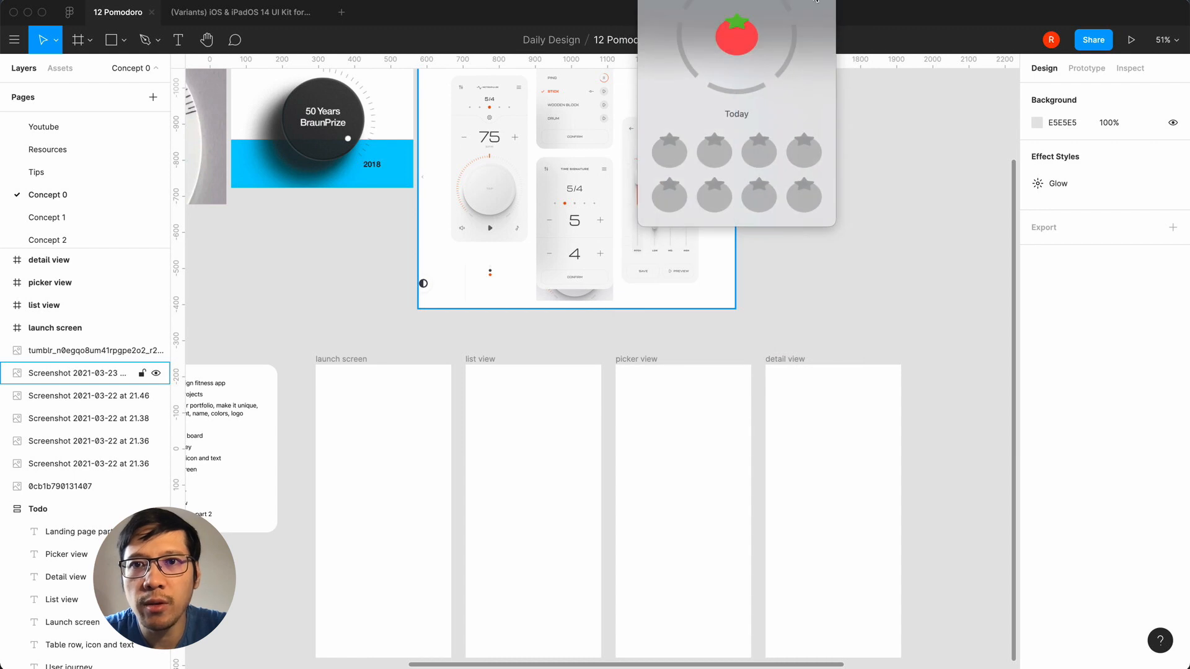
left_click(844, 277)
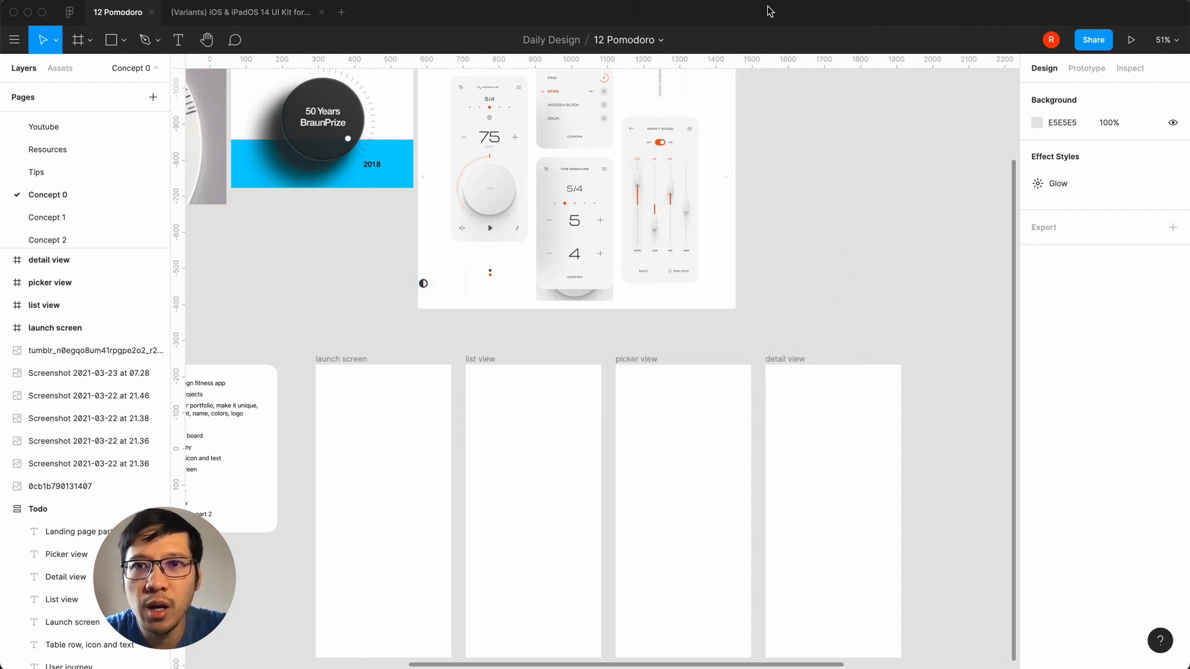
left_click(736, 0)
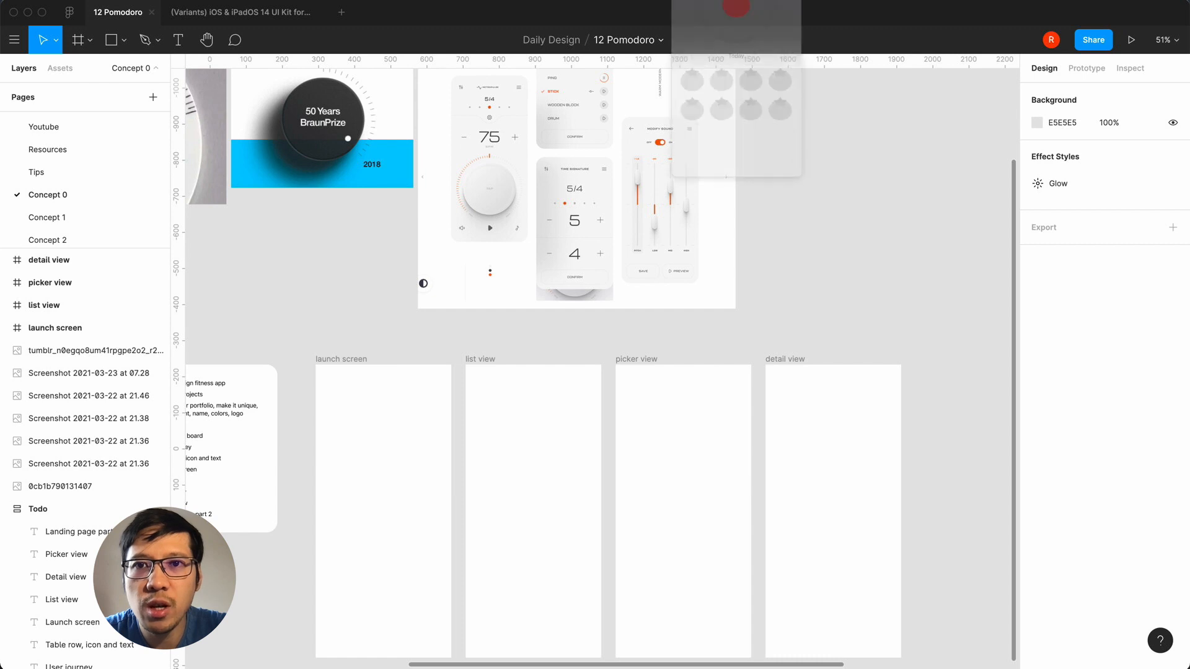
left_click(916, 188)
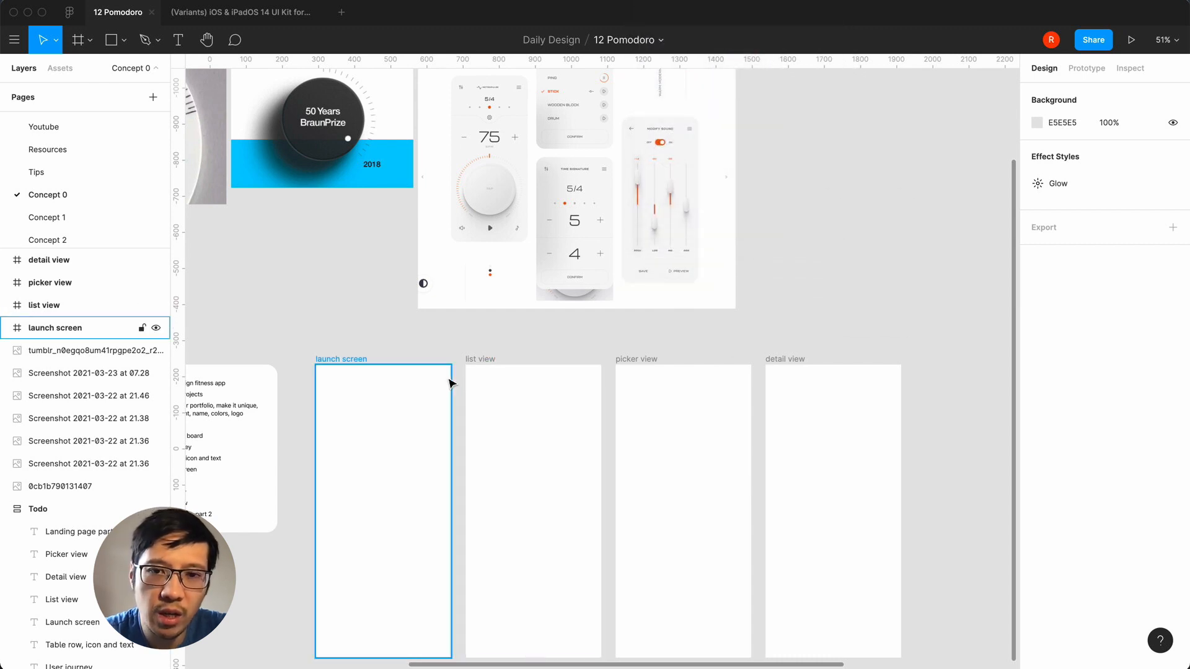
- Add the text "Name" near the upper-left corner of the list view frame, at about X 37, Y 74
scroll(449, 383, "left", 3)
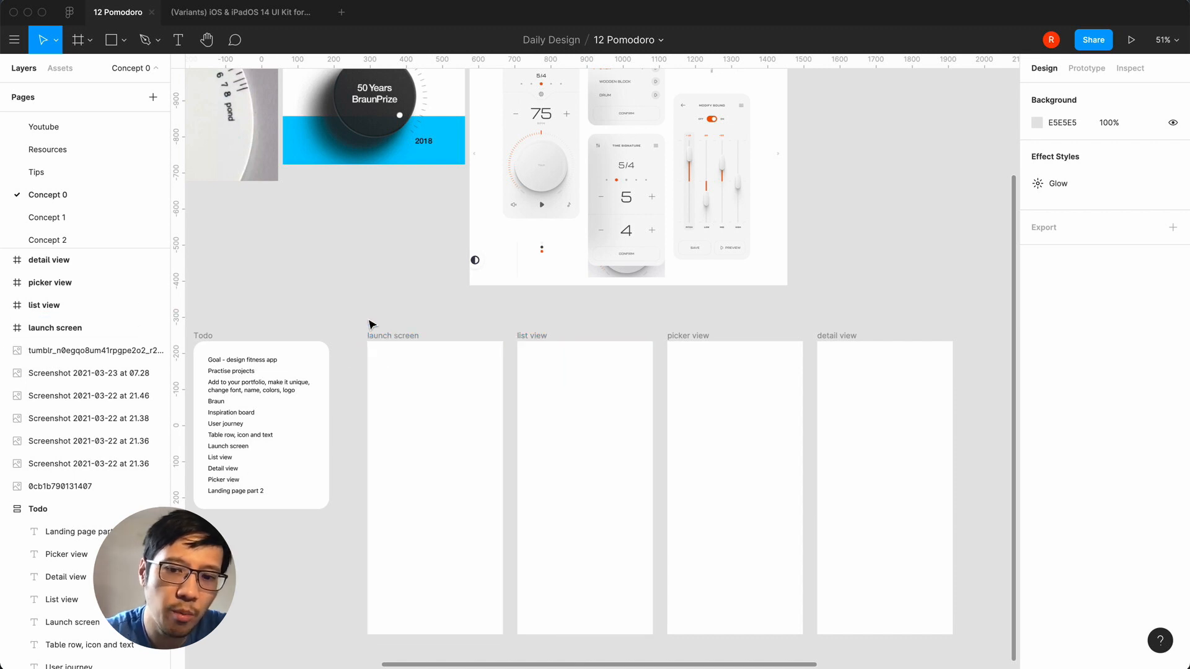
key("shift+0")
scroll(370, 325, "right", 2)
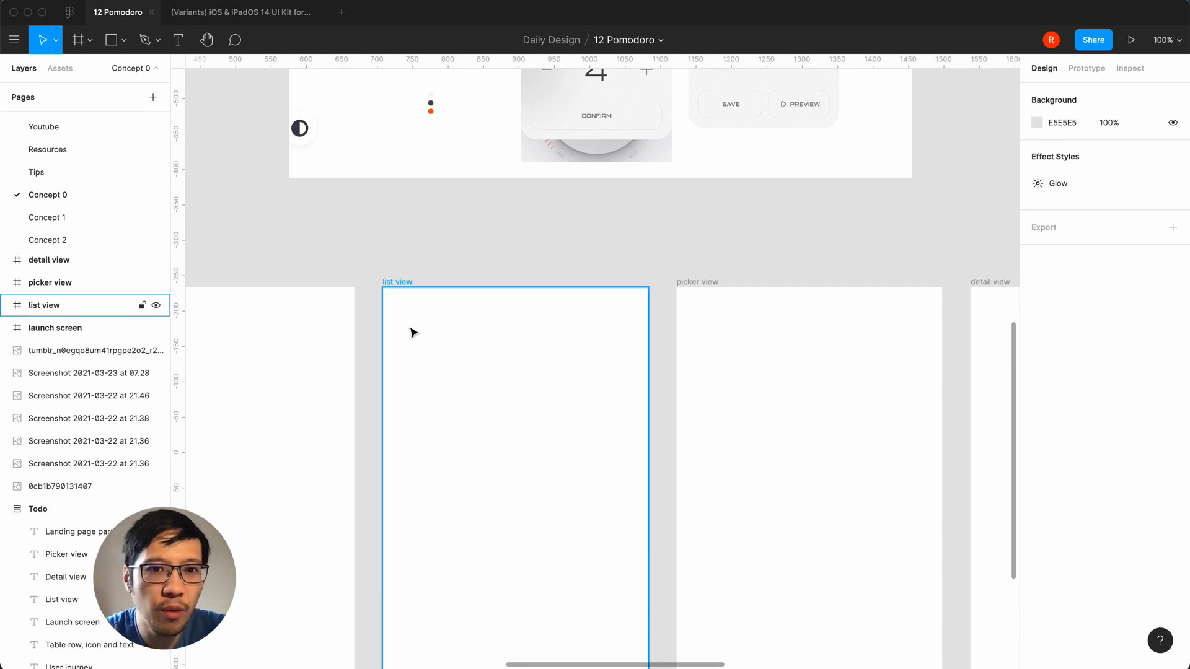
key("t")
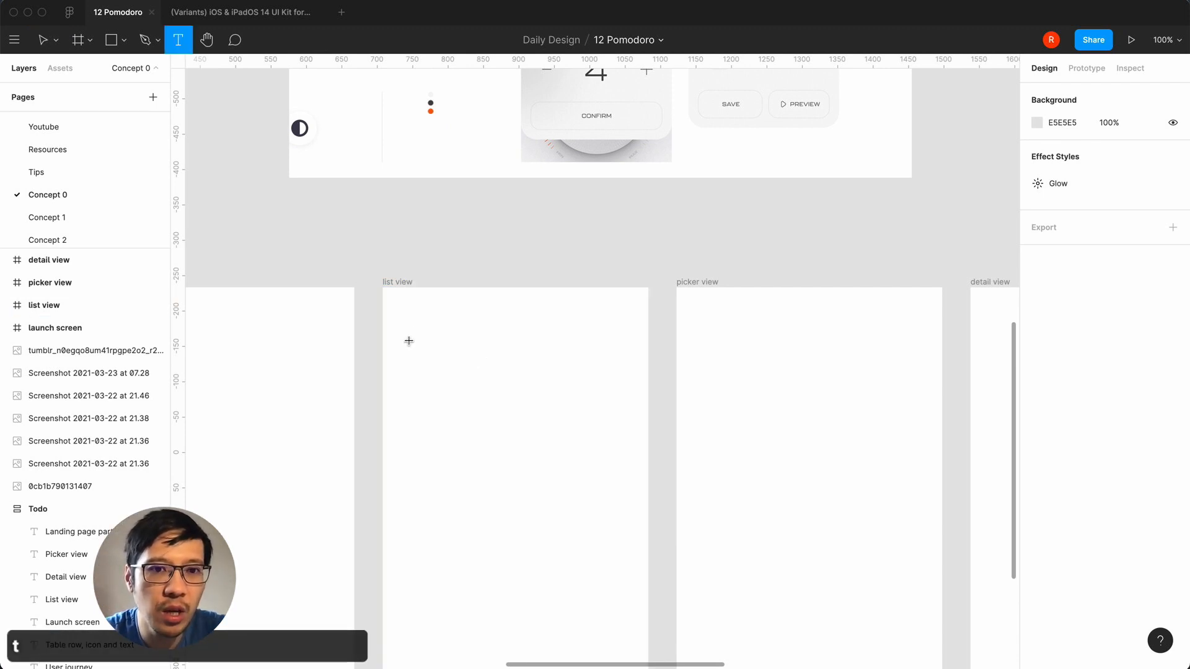
left_click(408, 340)
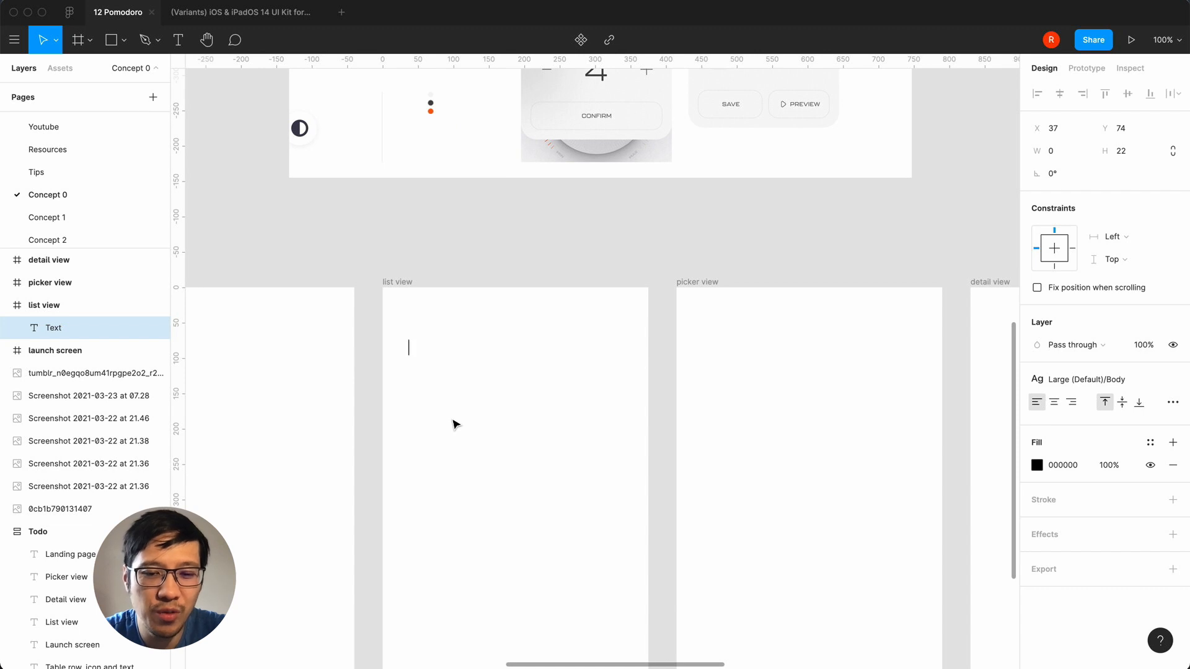
type("N")
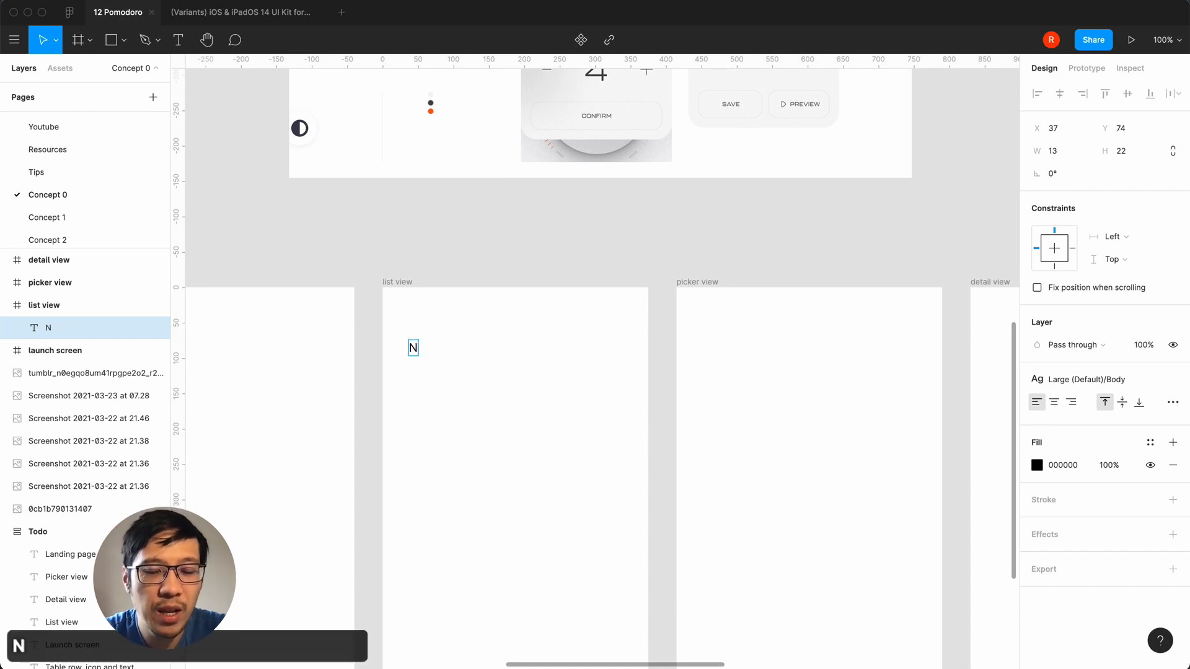
type("ame")
key("Escape")
key("Escape")
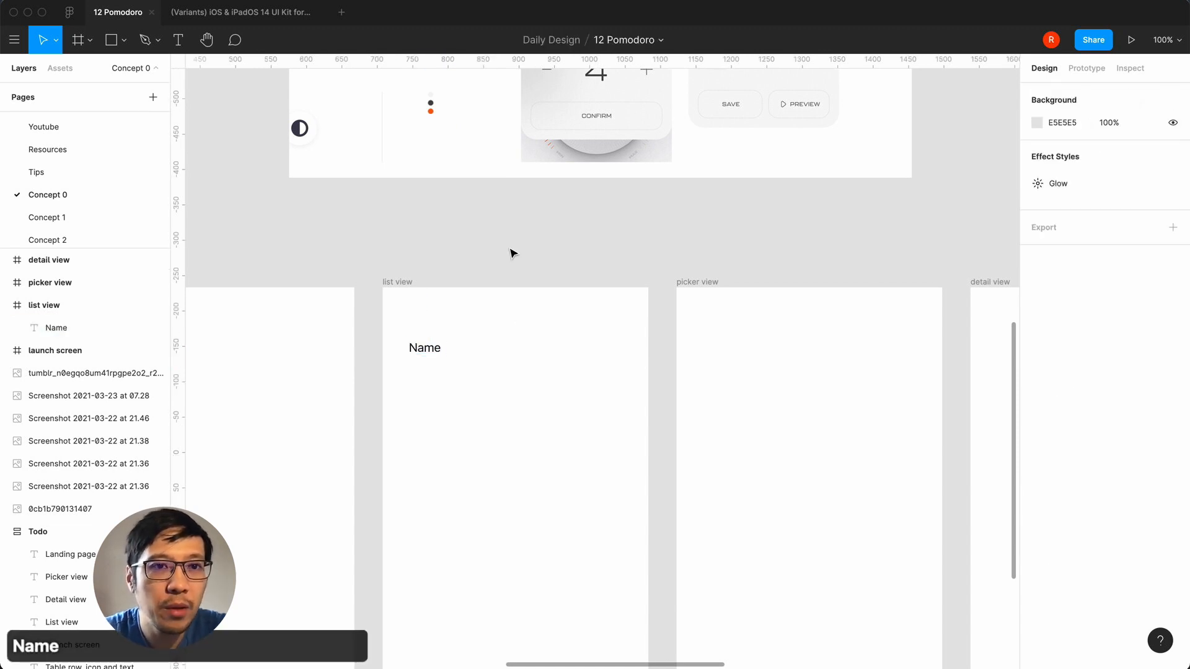
- Check the available libraries in the (Variants) iOS & iPadOS 14 UI Kit file and return to the 12 Pomodoro file
left_click(234, 10)
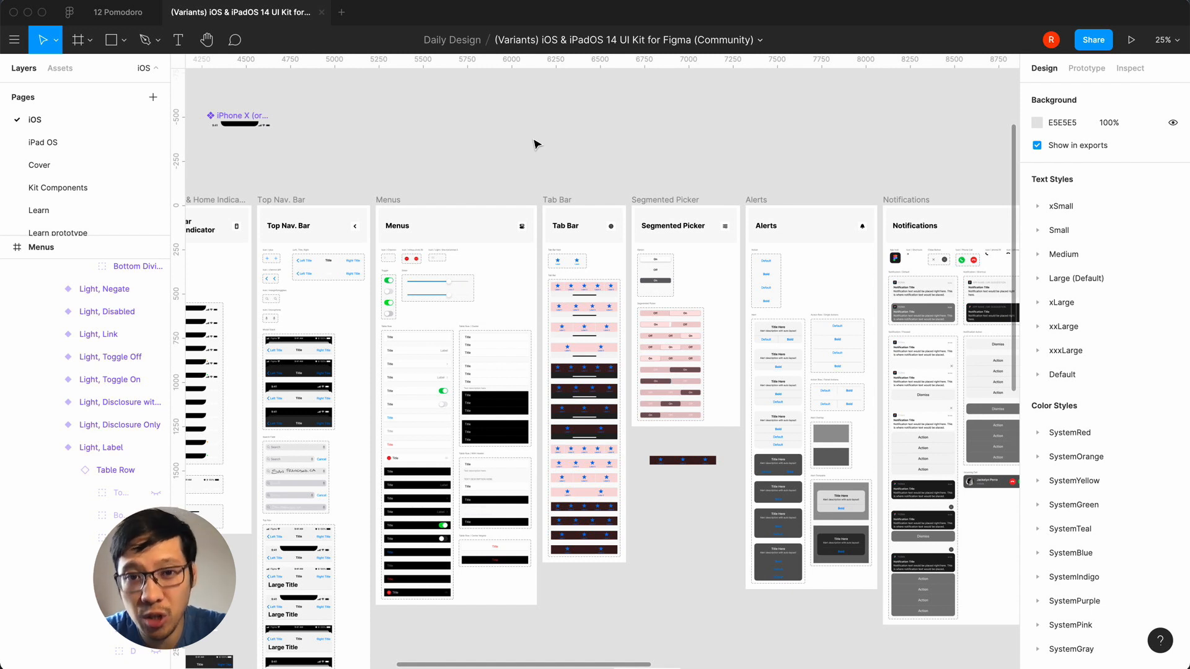
left_click(60, 68)
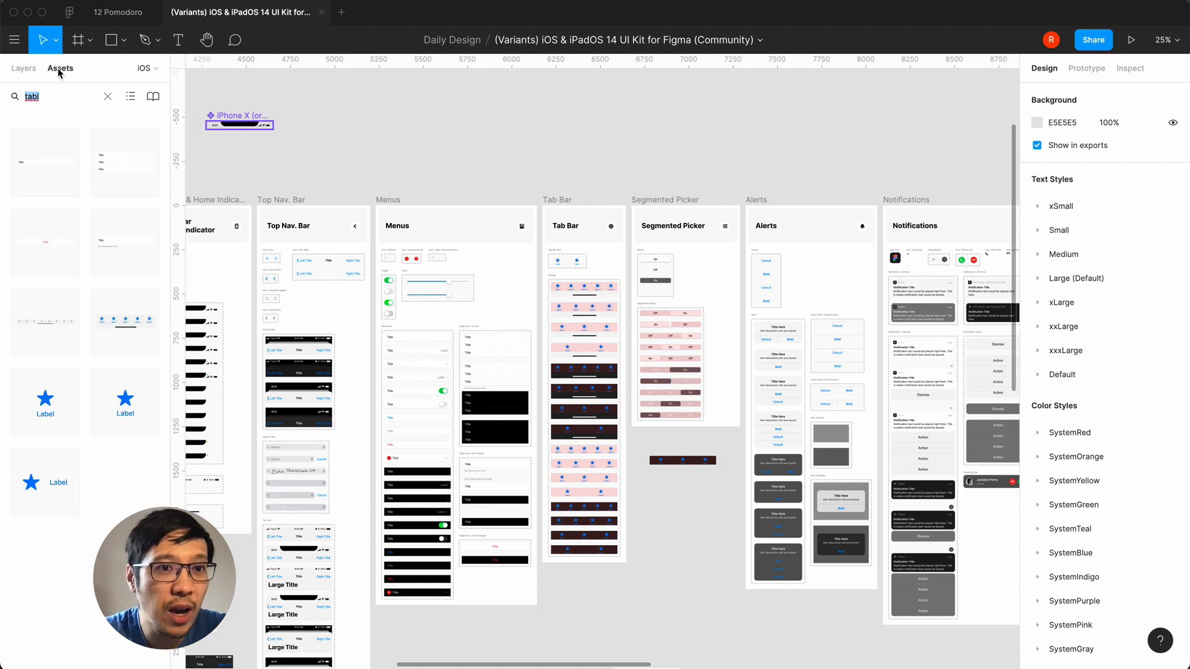
left_click(153, 99)
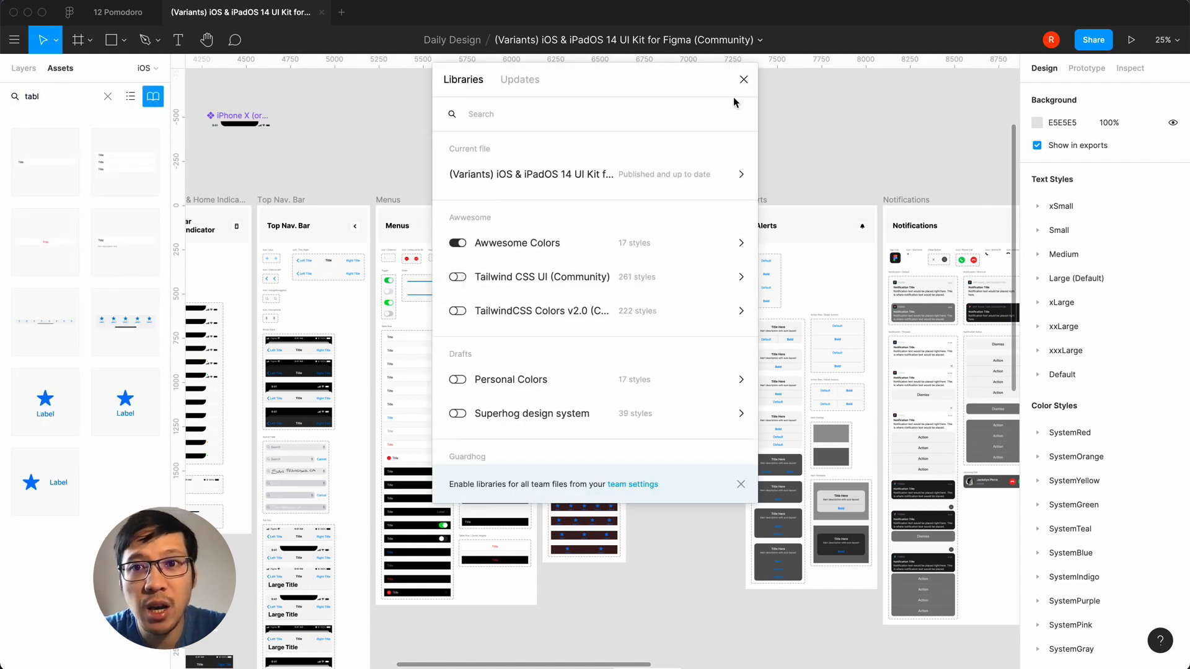
left_click(743, 81)
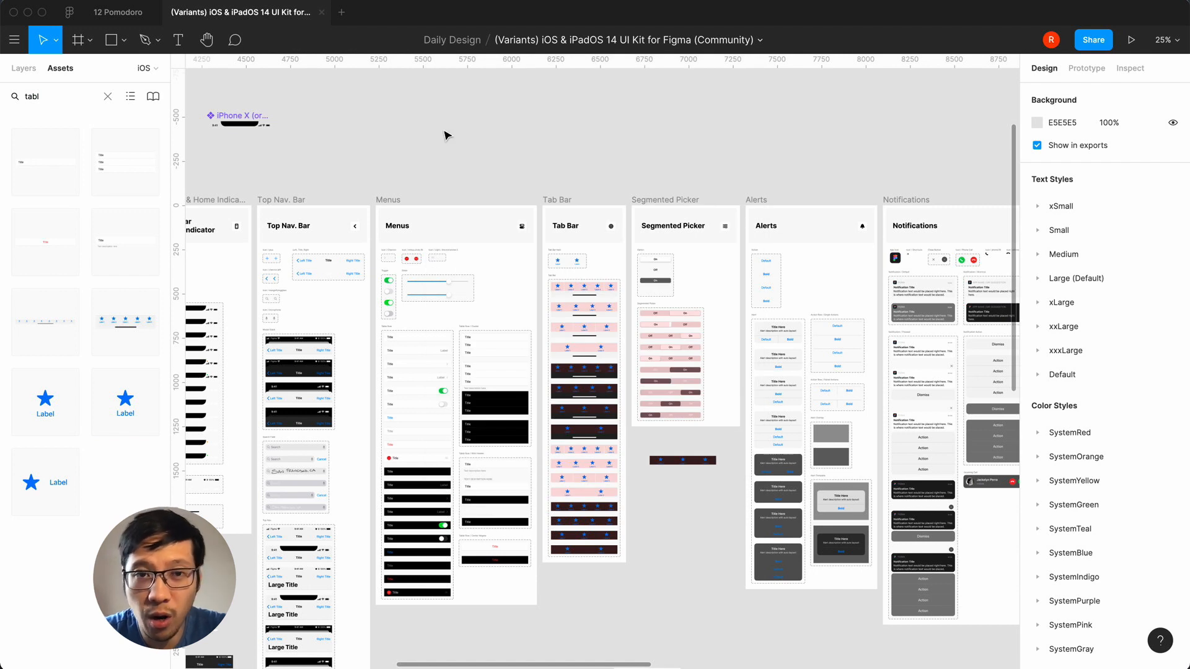
left_click(113, 14)
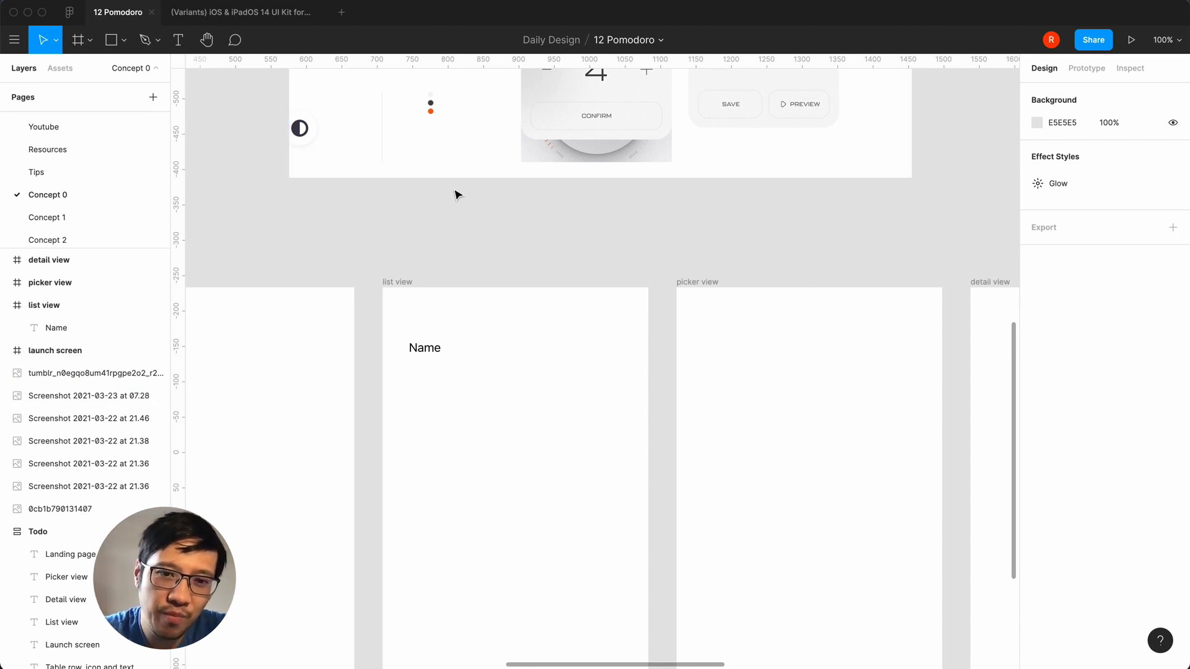
- Duplicate the Name text and place the copy directly below the original, at about X 37, Y 112
left_click(426, 353)
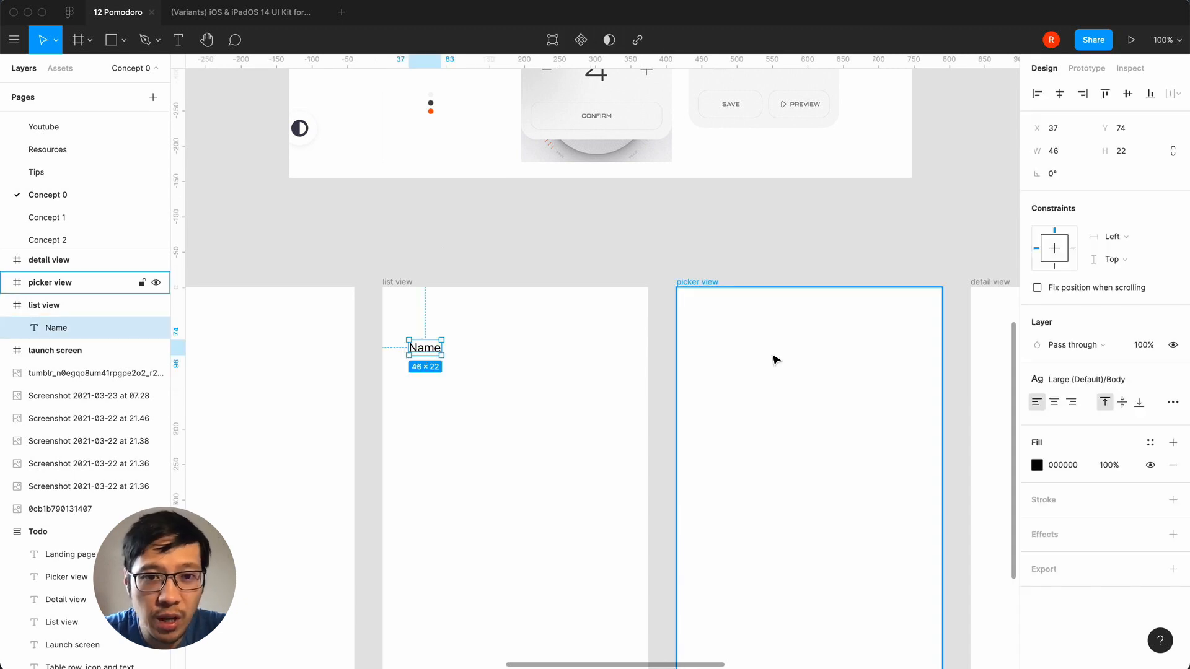
left_click(500, 261)
left_click(428, 348)
key("super+d")
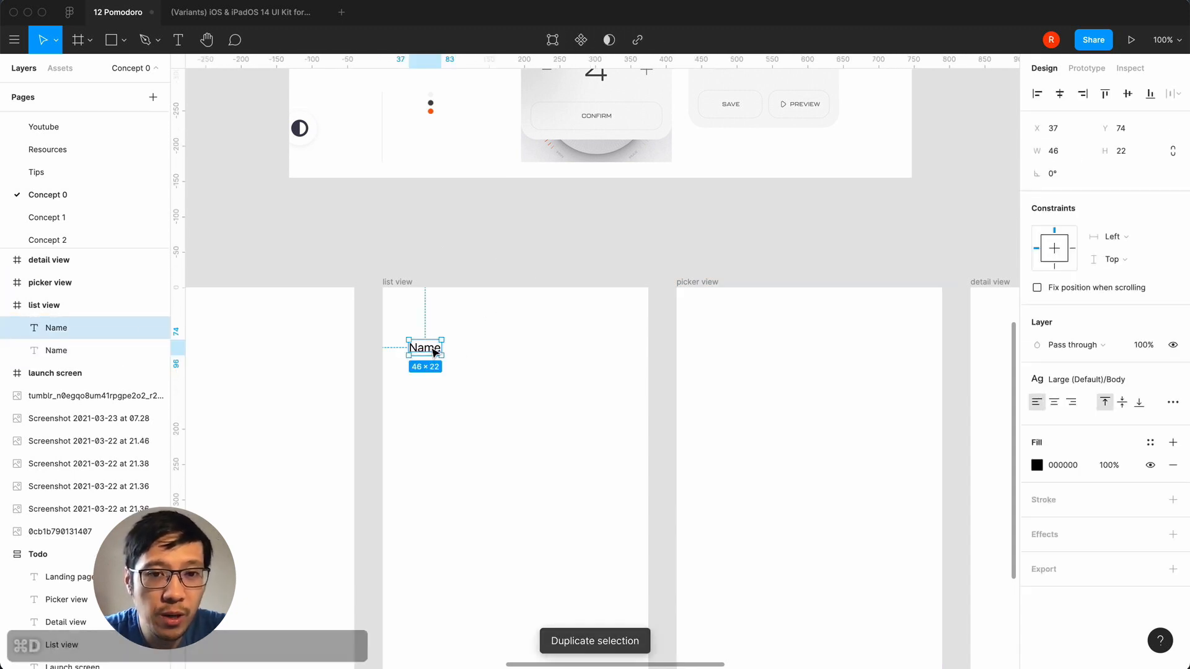
left_click_drag(427, 349, 431, 379)
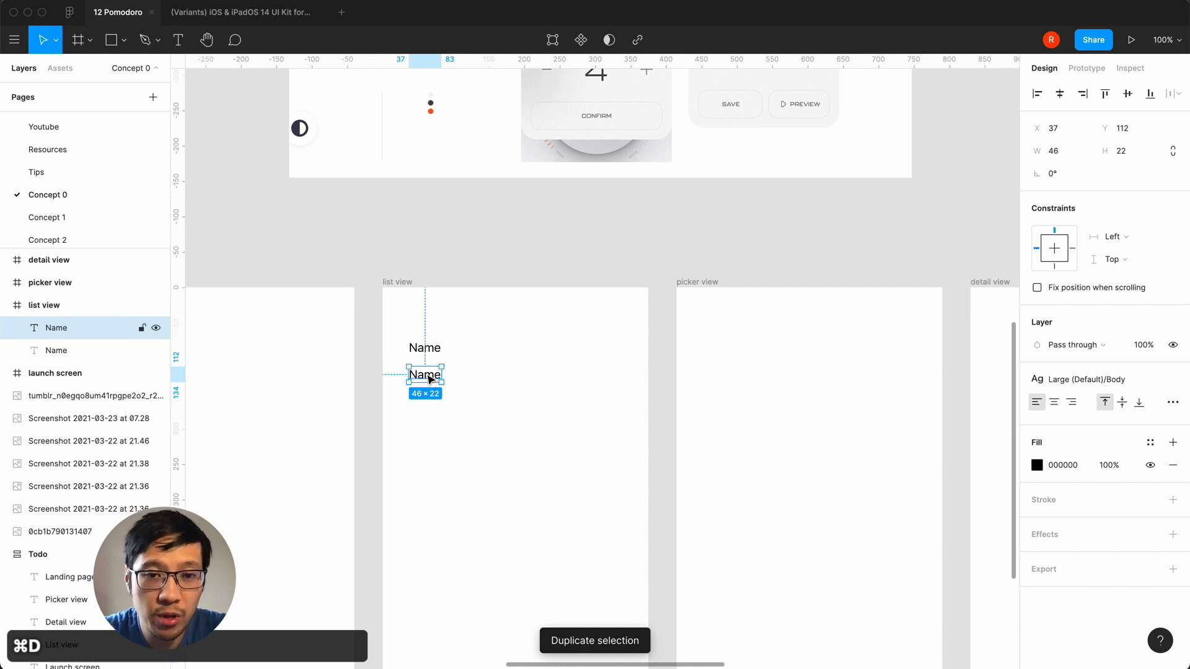
left_click(482, 378)
left_click(429, 379)
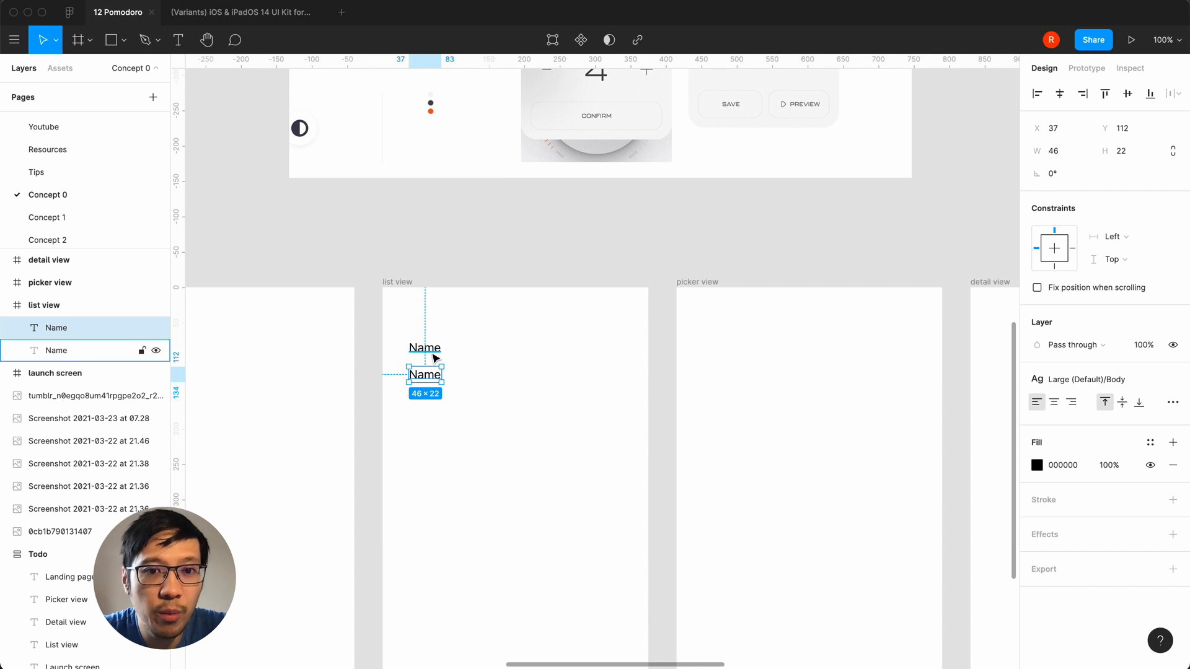
- Apply the Large (Default)/Subhead text style to the upper Name text in the list view frame
left_click(461, 355)
left_click(433, 351)
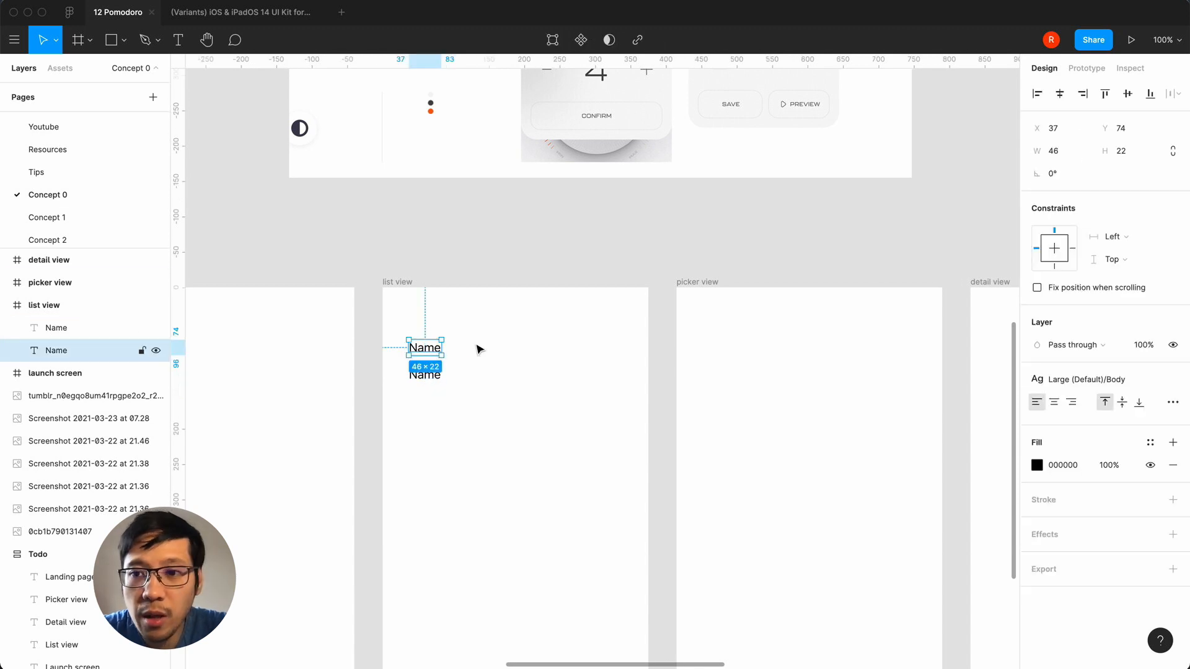
left_click(1066, 388)
type("defa")
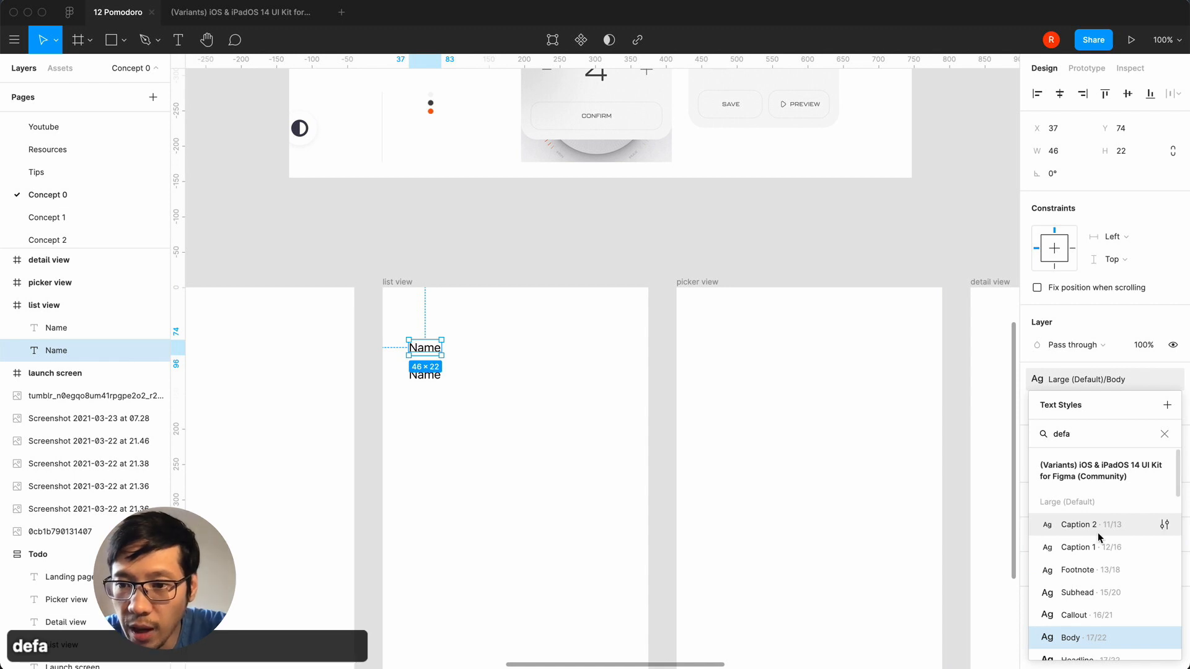
scroll(1098, 533, "down", 1)
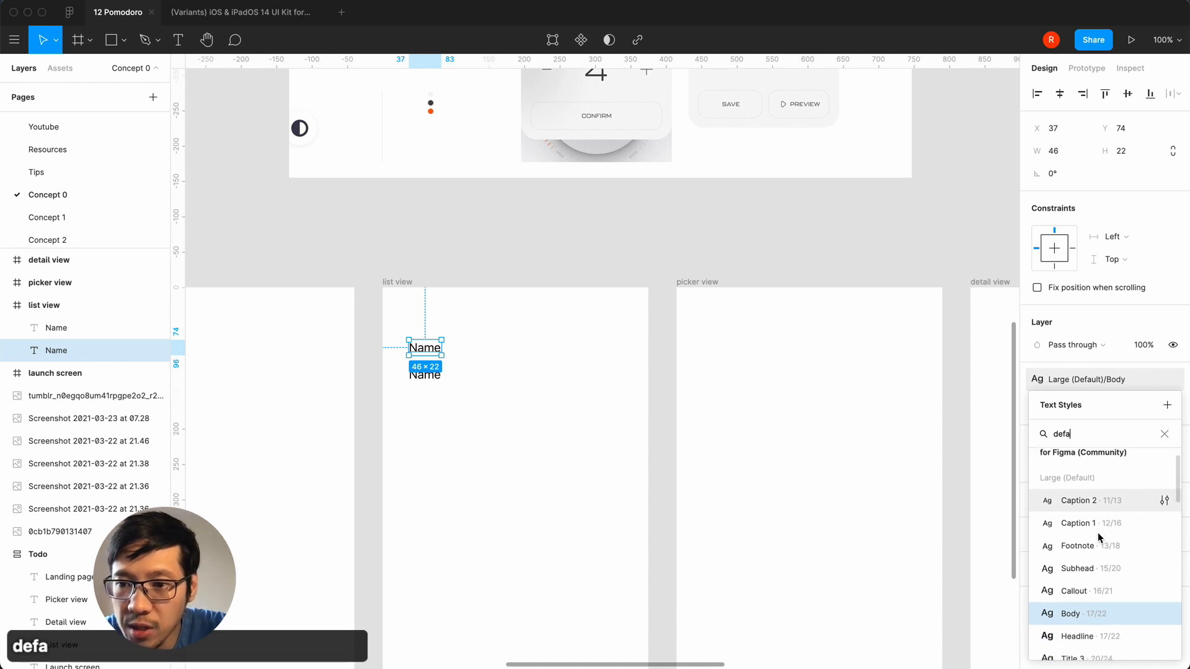
left_click(1088, 565)
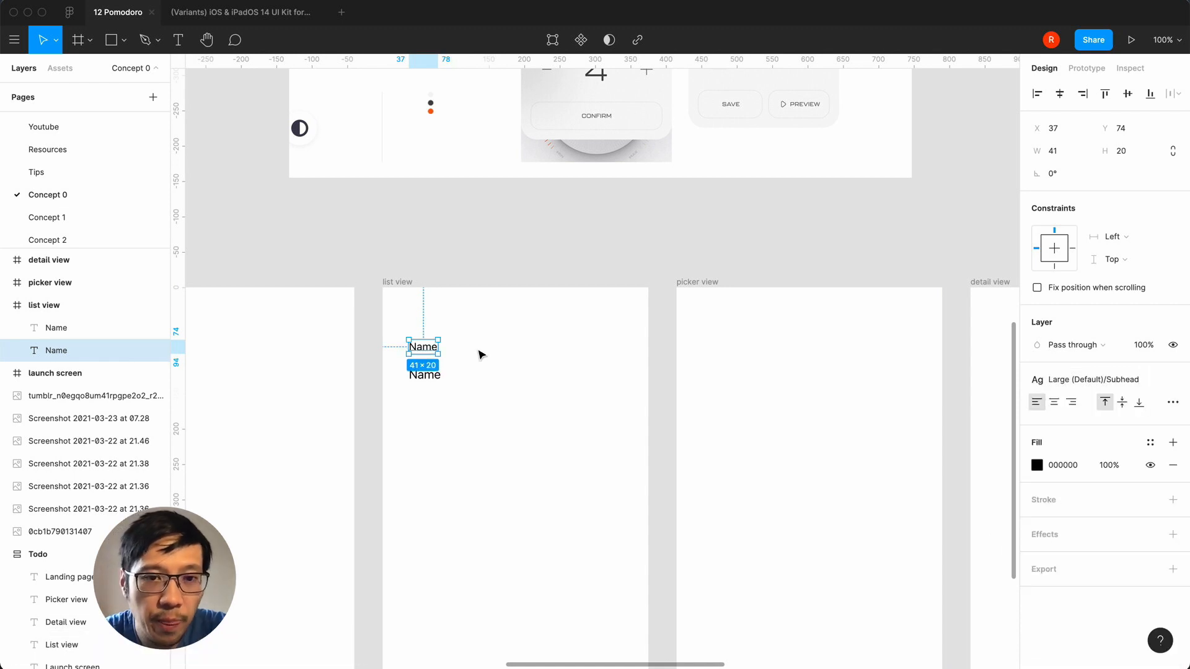
- Apply the Large (Default)/Title 1 text style to the lower Name text in the list view frame
left_click(425, 379)
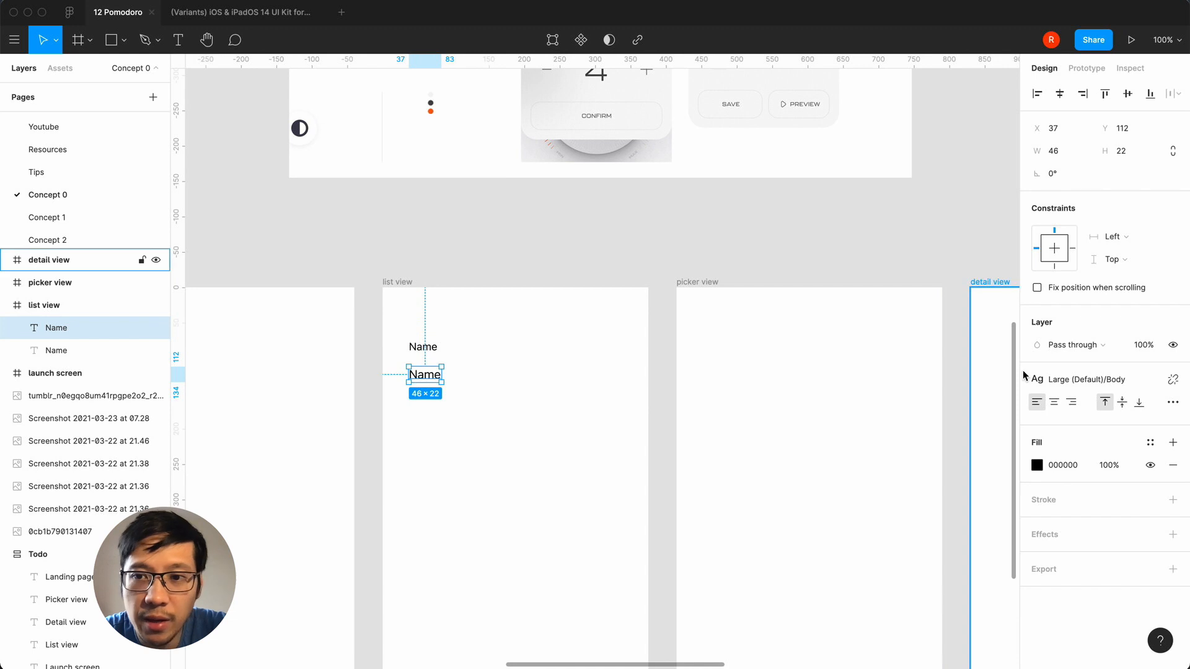
left_click(1096, 387)
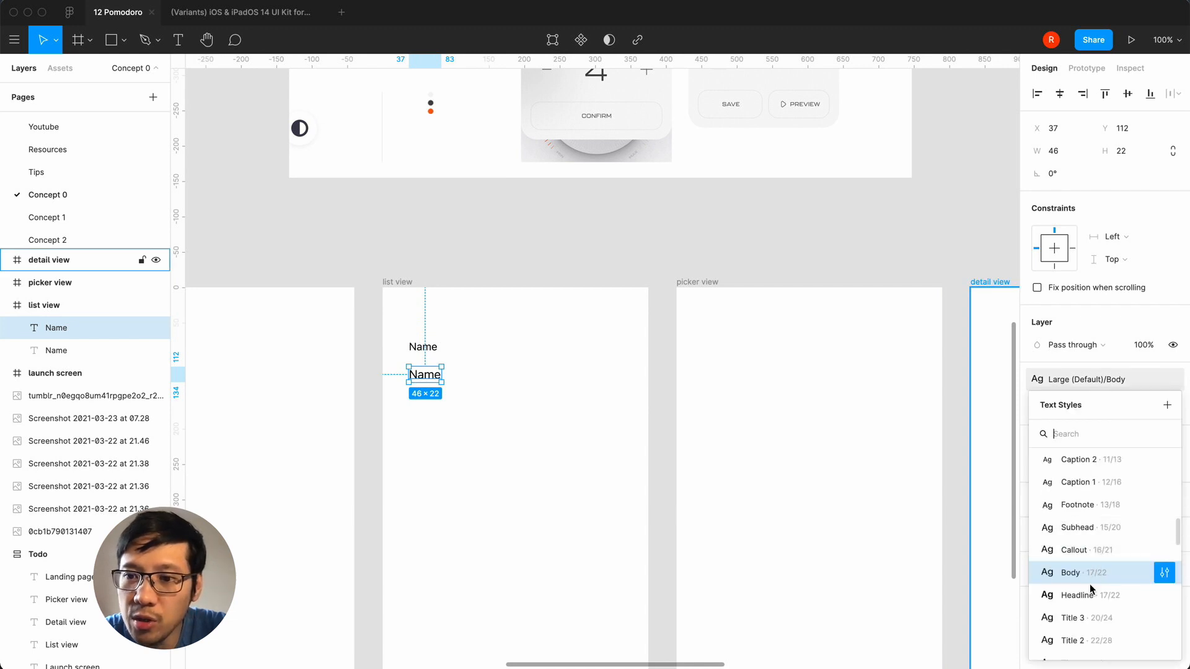
scroll(1084, 606, "down", 2)
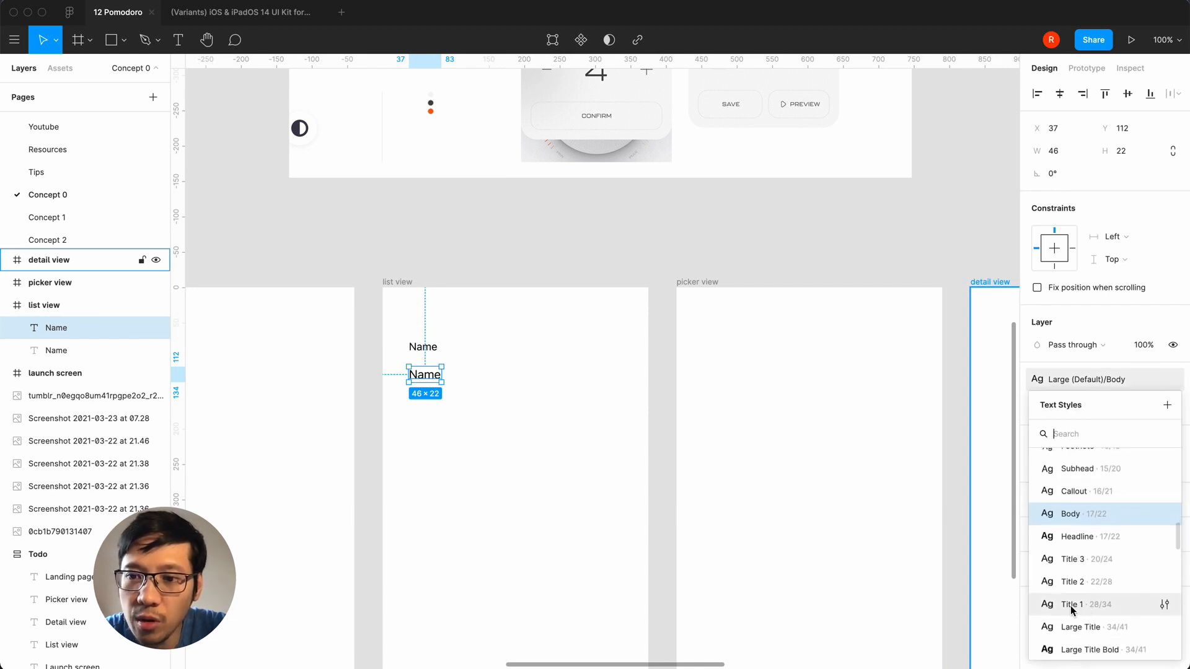
left_click(1069, 605)
- Change the lower Name text to "Workout 1"
double_click(442, 380)
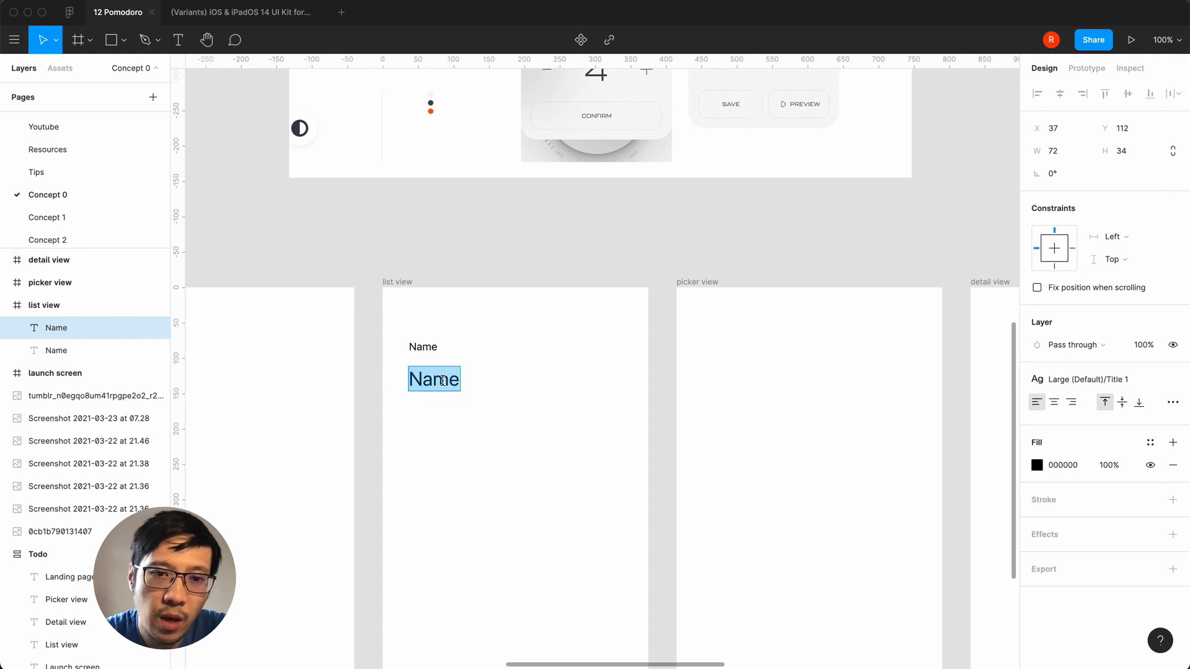
type("Wk")
key("BackSpace")
type("orkout 1")
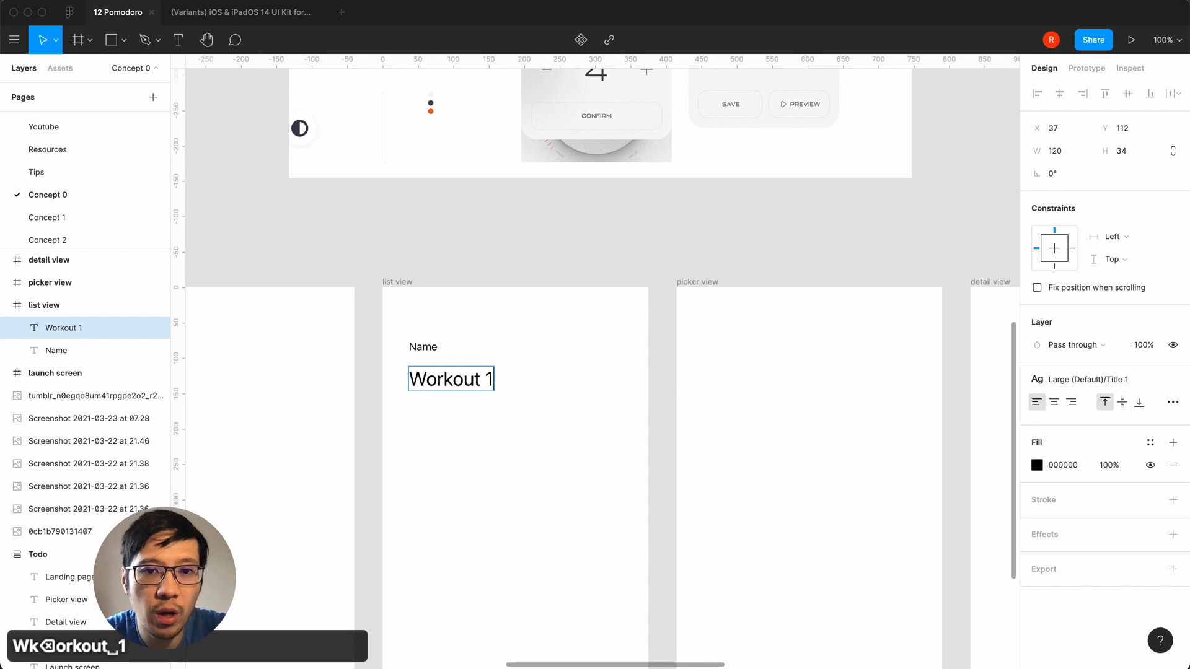
key("Escape")
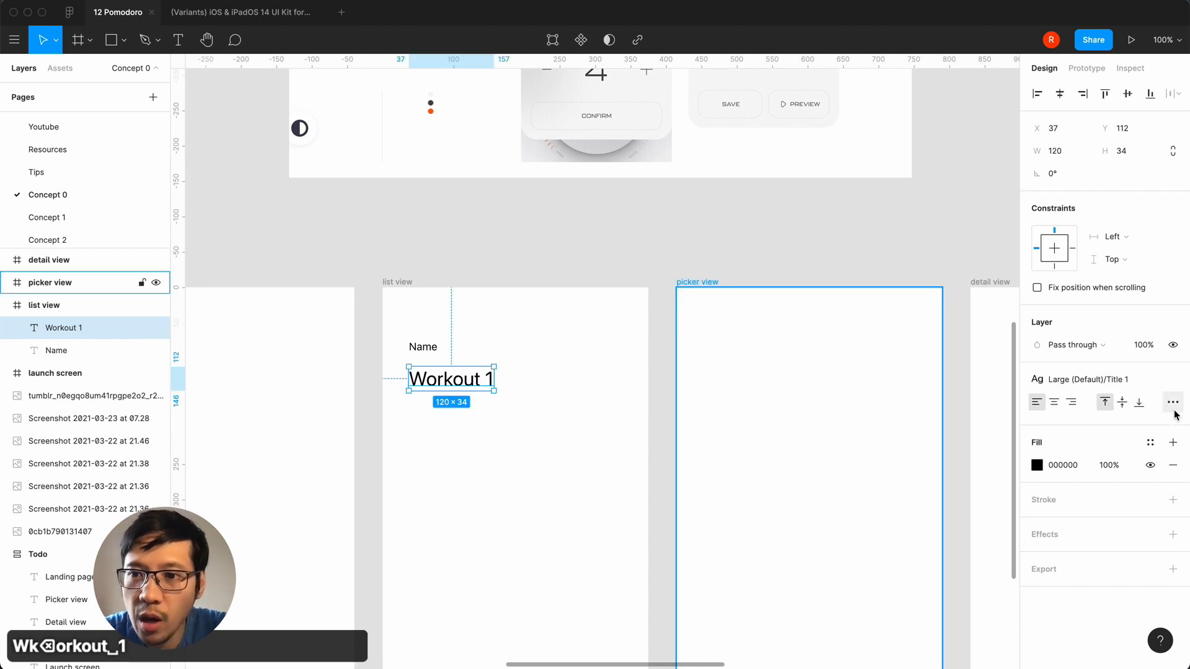
- Detach the text style from the Workout 1 title and set its font weight to Semibold
left_click(1173, 380)
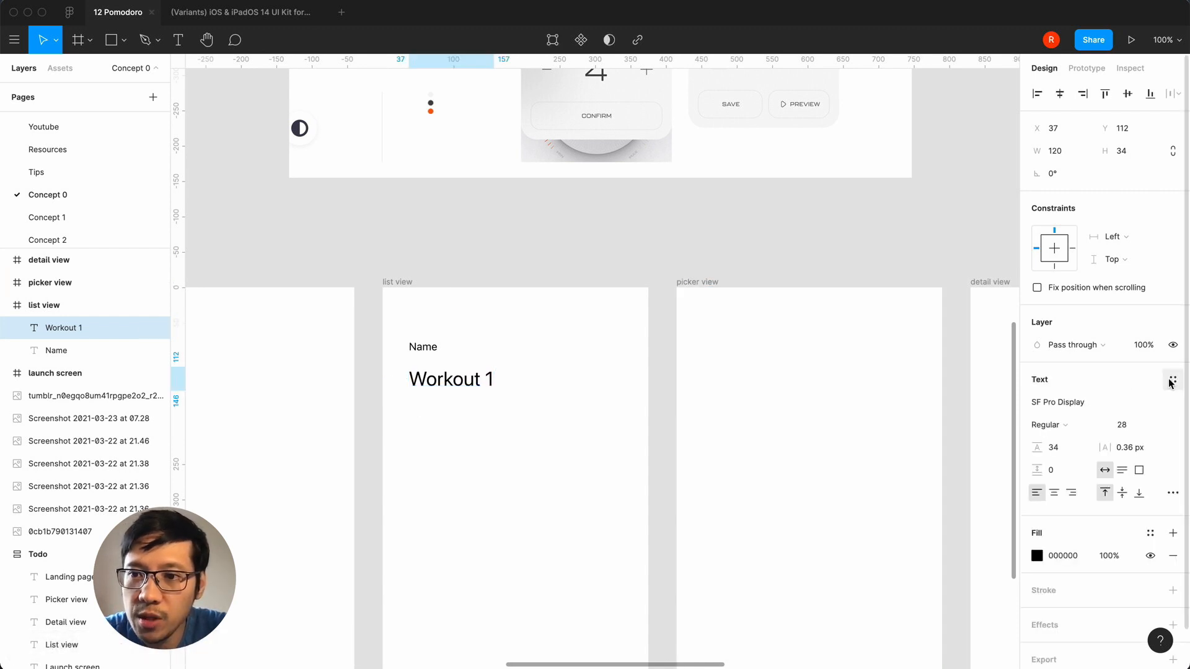
left_click(1062, 426)
left_click(1065, 459)
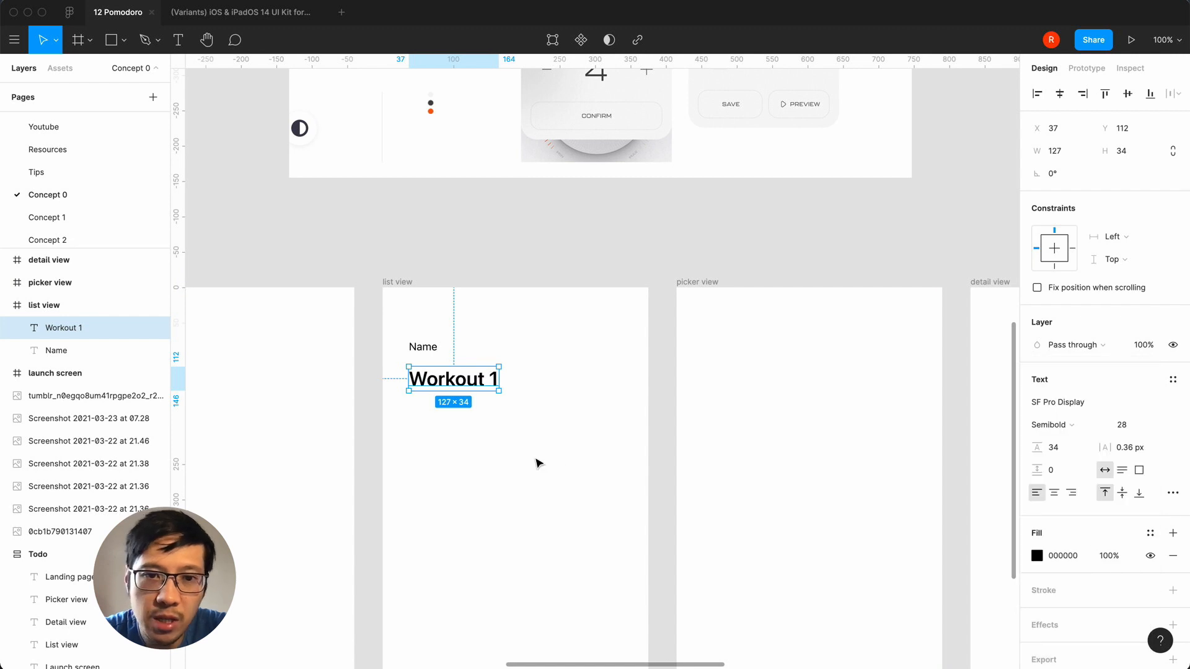
left_click(534, 461)
- Set the fill of the Name label to the library color SystemGray / 01 / Light
left_click(427, 350)
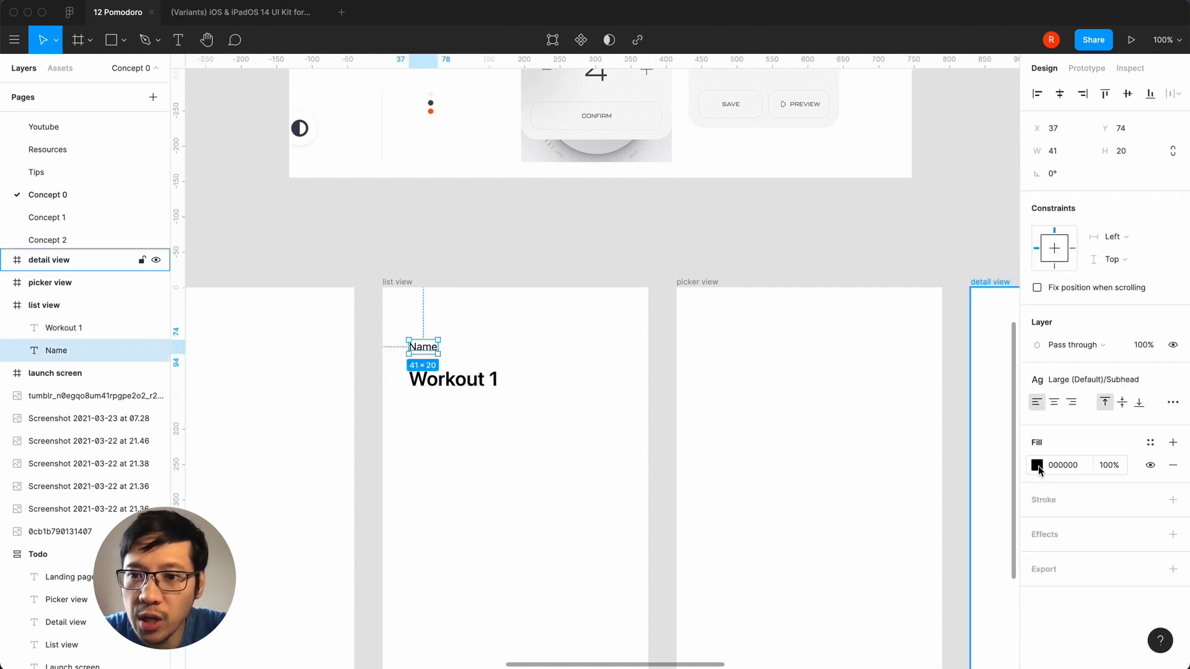
left_click(1038, 466)
scroll(911, 635, "up", 2)
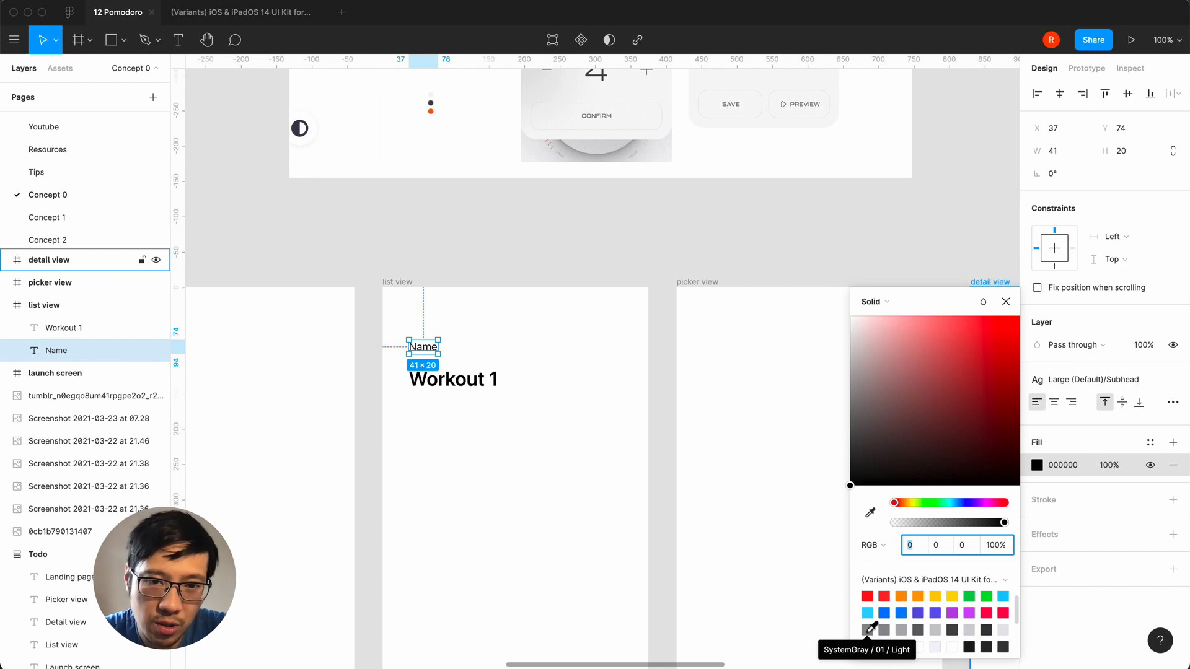
left_click(872, 628)
left_click(1005, 301)
left_click(615, 264)
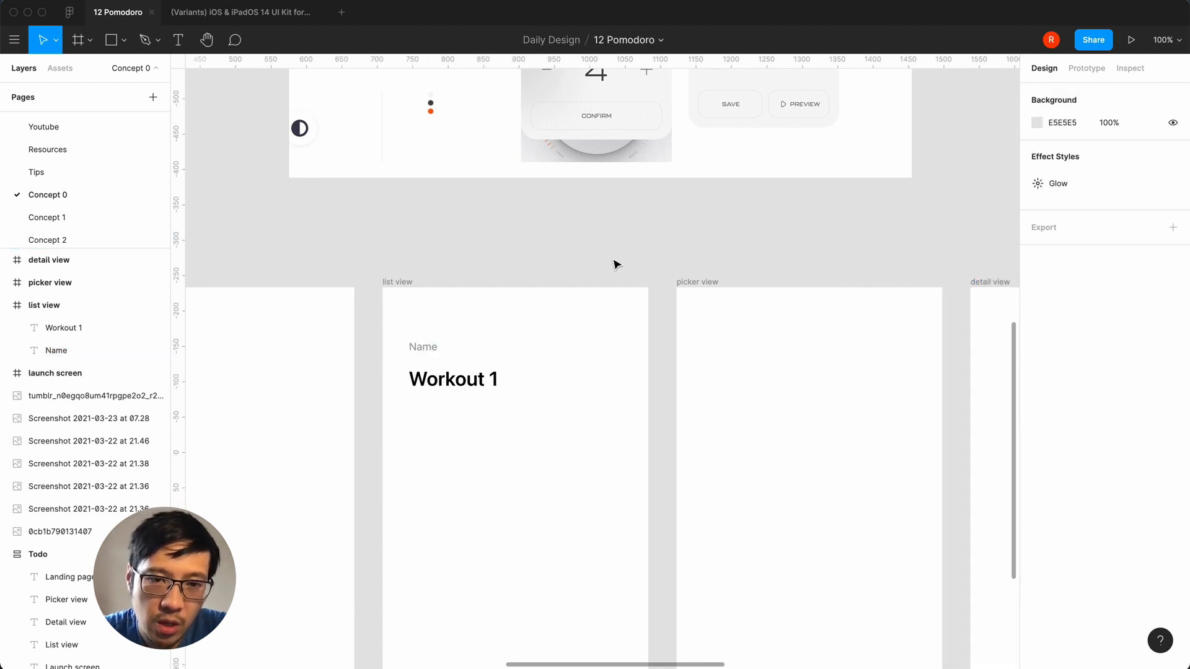
- Combine the Name label and Workout 1 title into a vertical auto layout with 0 spacing between items
left_click(494, 390)
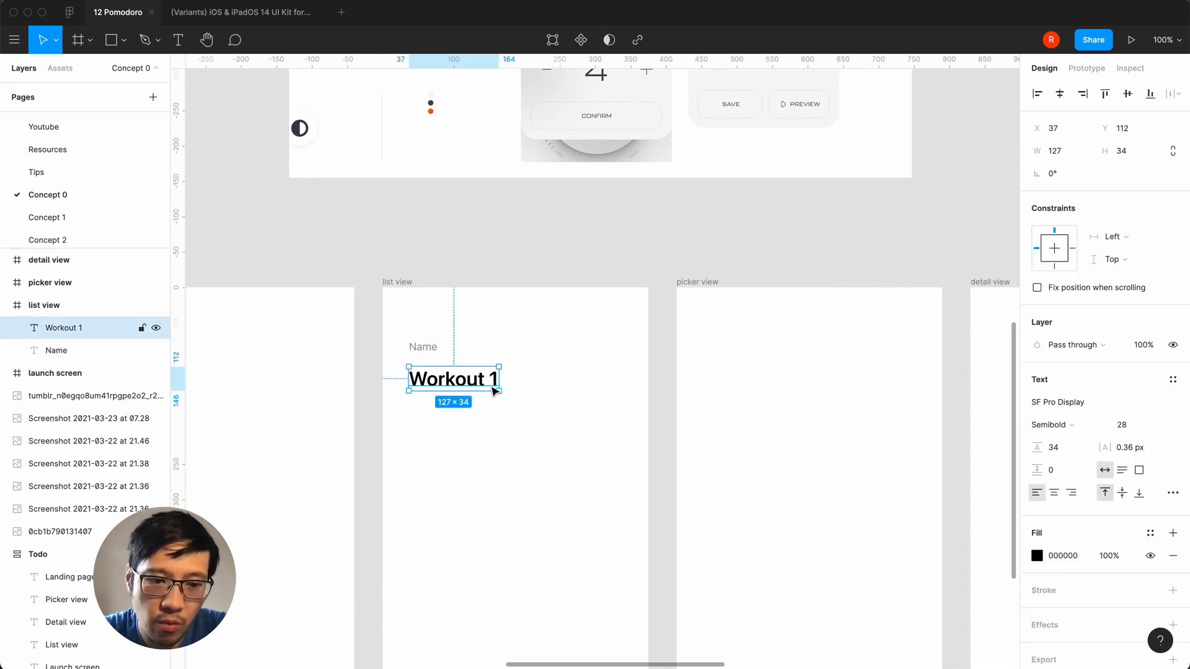
left_click(420, 346, "shift")
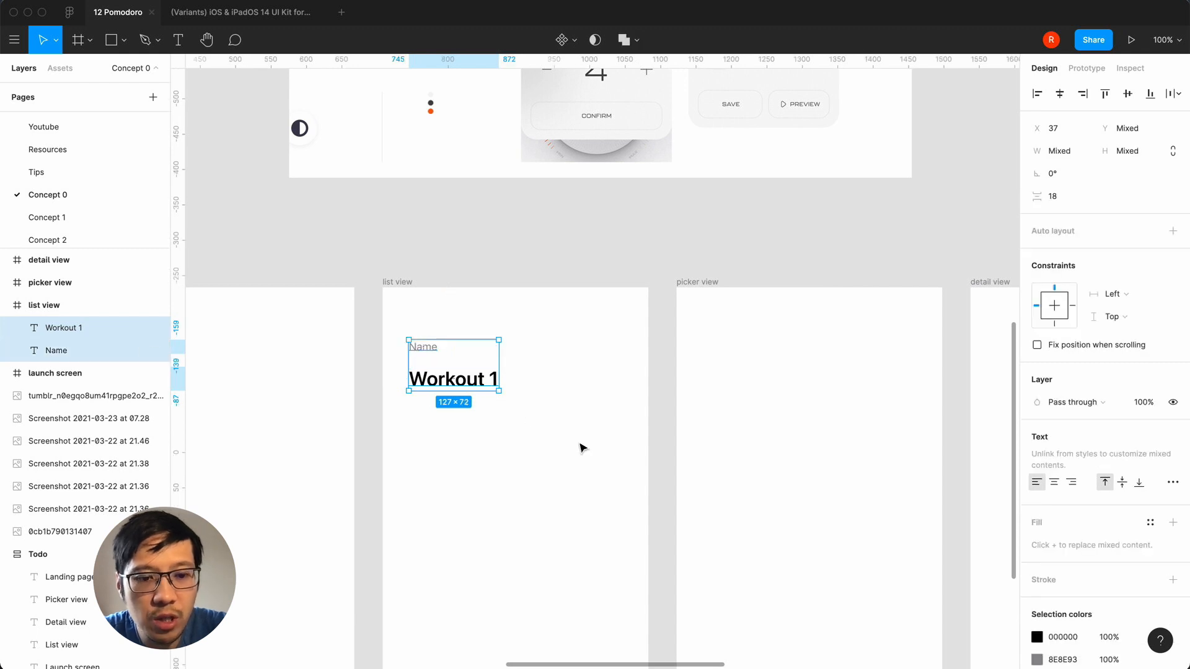
key("shift+a")
left_click(1101, 279)
type("0")
key("Return")
left_click(549, 361)
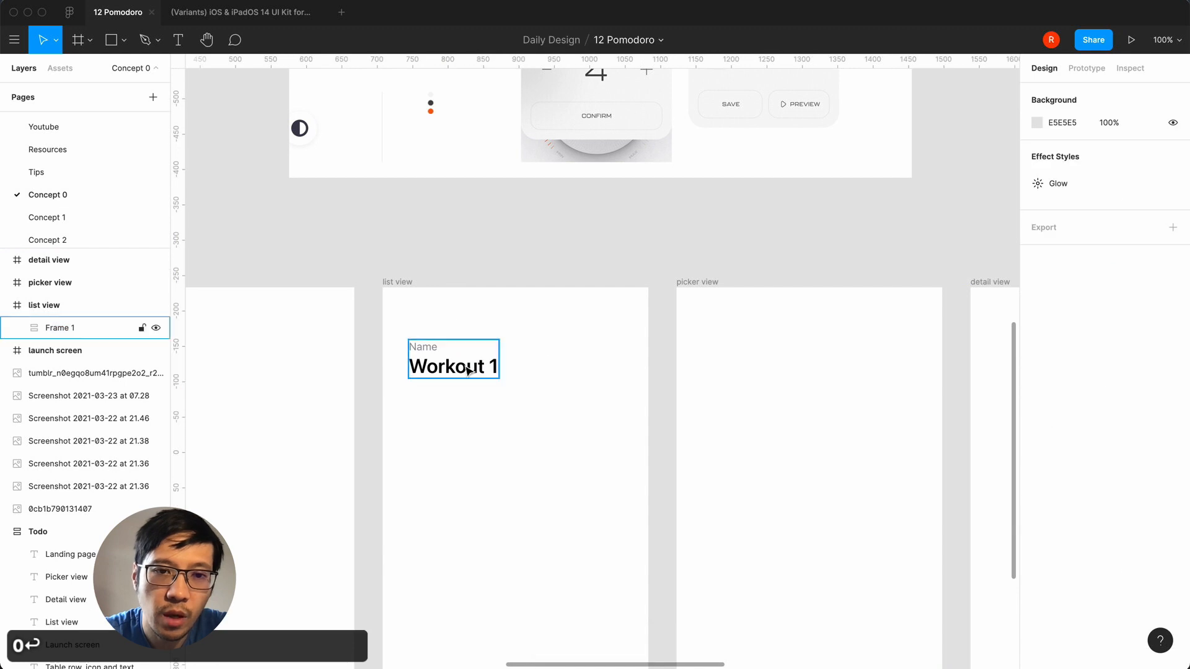
- Position the Name and Workout 1 auto layout frame at X 16, Y 80 in the list view frame
left_click(467, 371)
left_click(1052, 150)
type("16")
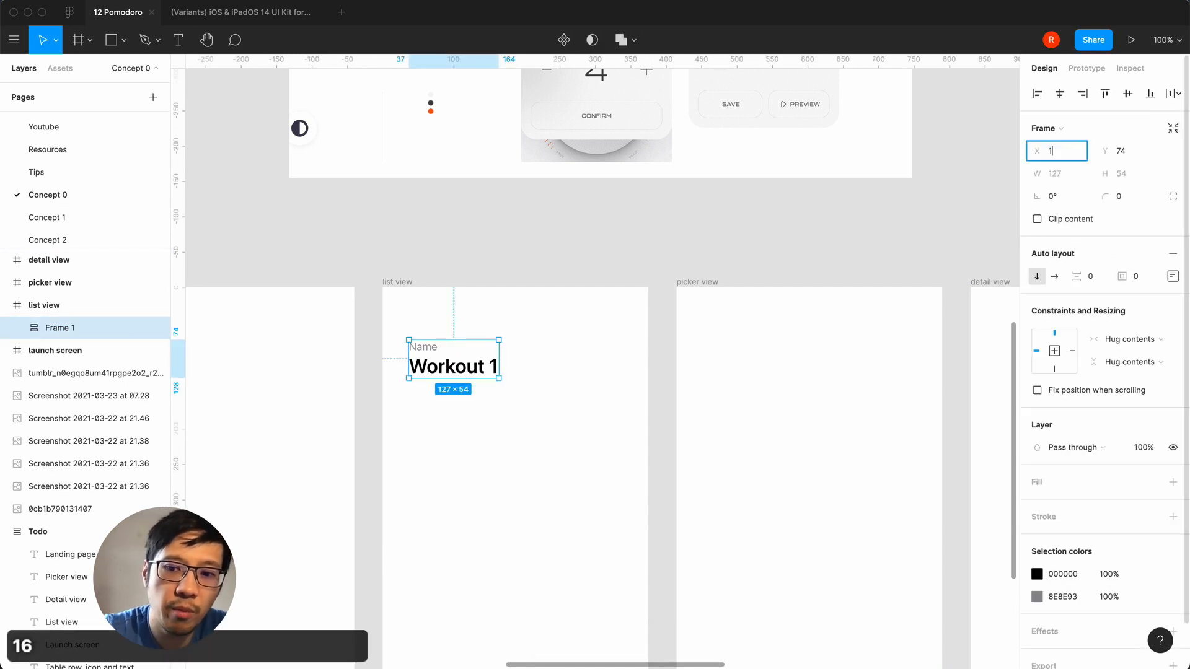
key("Return")
left_click(489, 314)
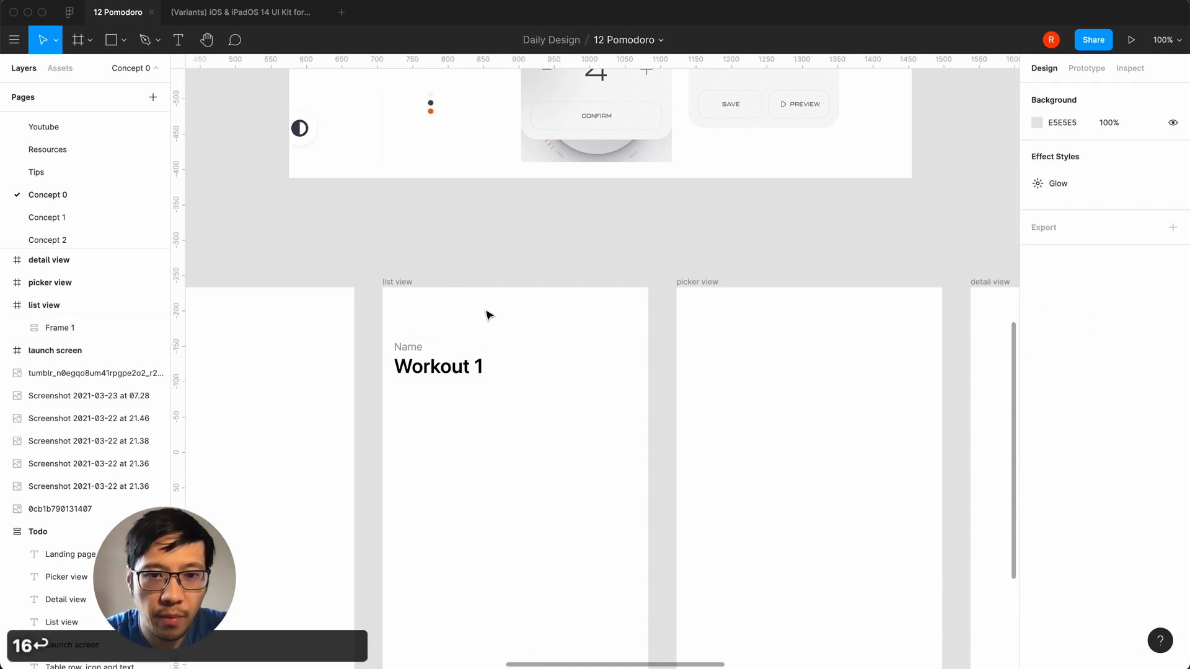
left_click(402, 355)
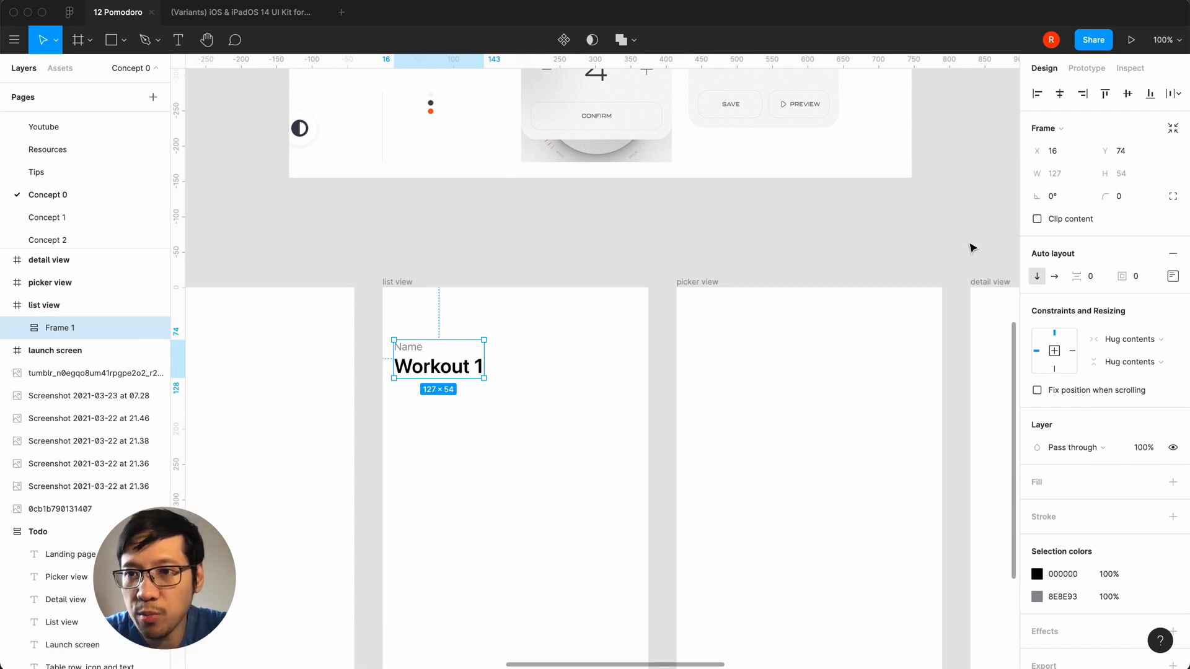
left_click(1133, 154)
type("80")
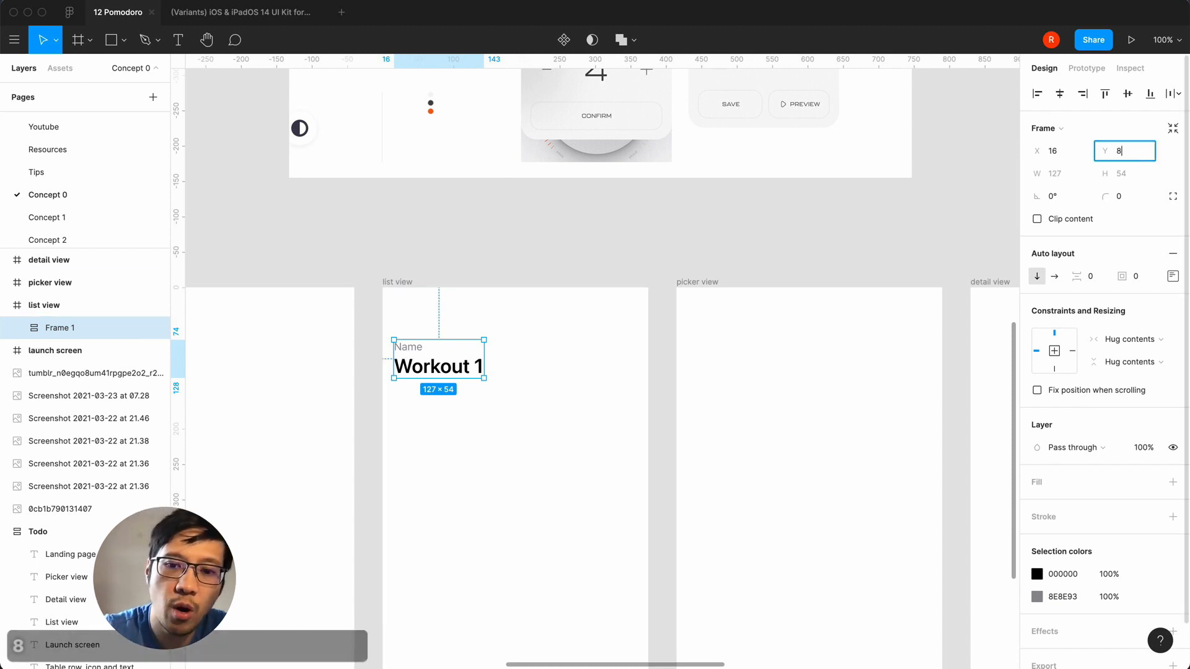
key("Return")
left_click(586, 393)
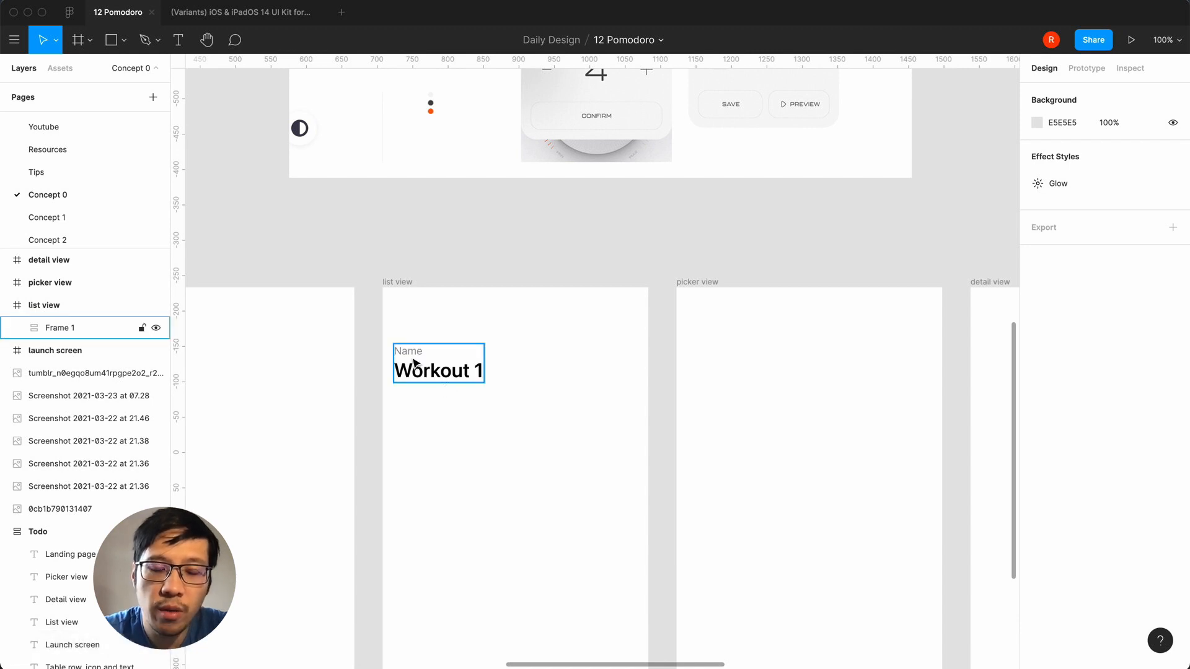
- Add the text "Exercise 1" below the Workout 1 title in the list view frame, at about X 71, Y 187
scroll(475, 477, "left", 2)
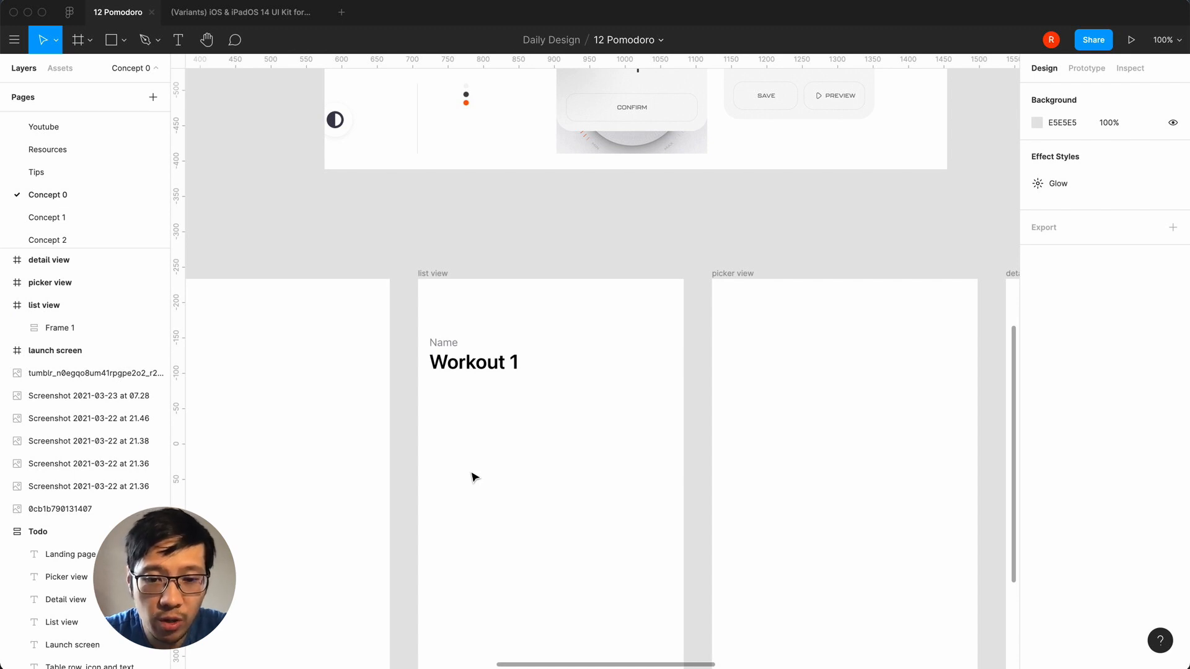
key("t")
left_click(468, 411)
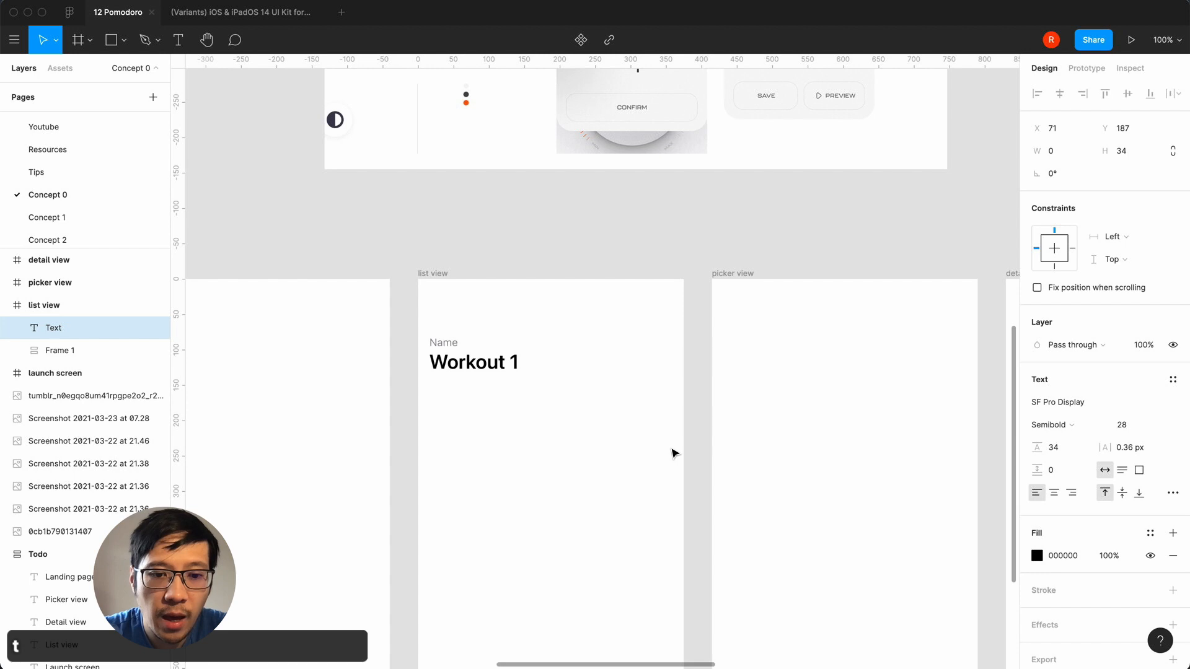
type("Exer")
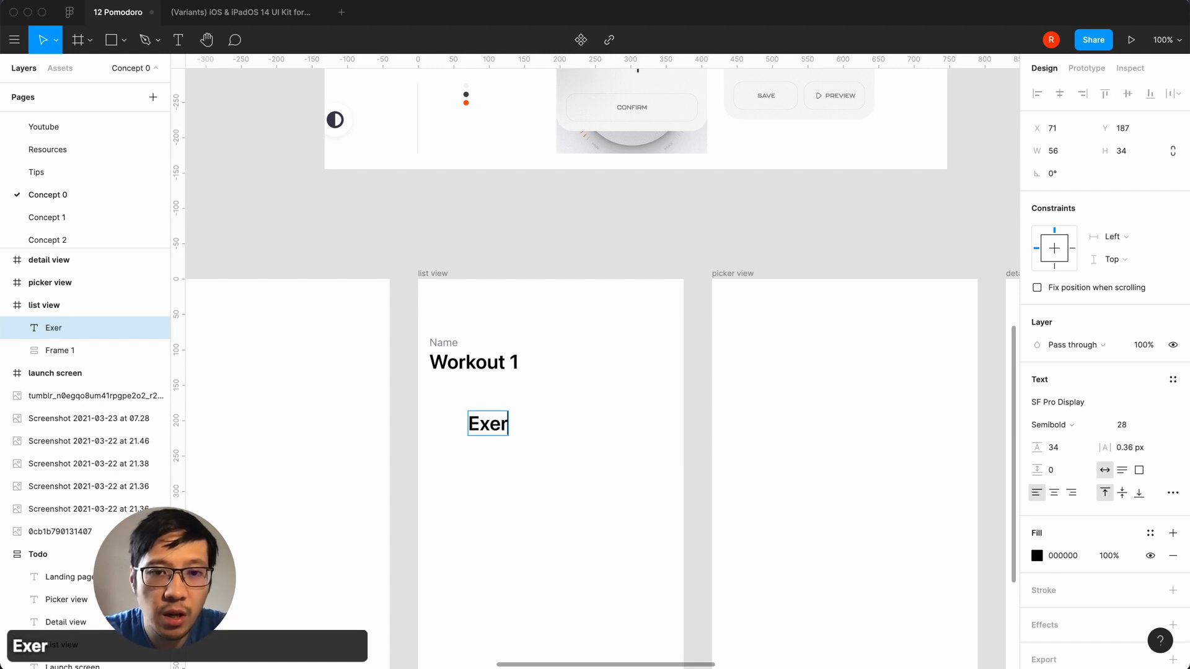
type("cise 1")
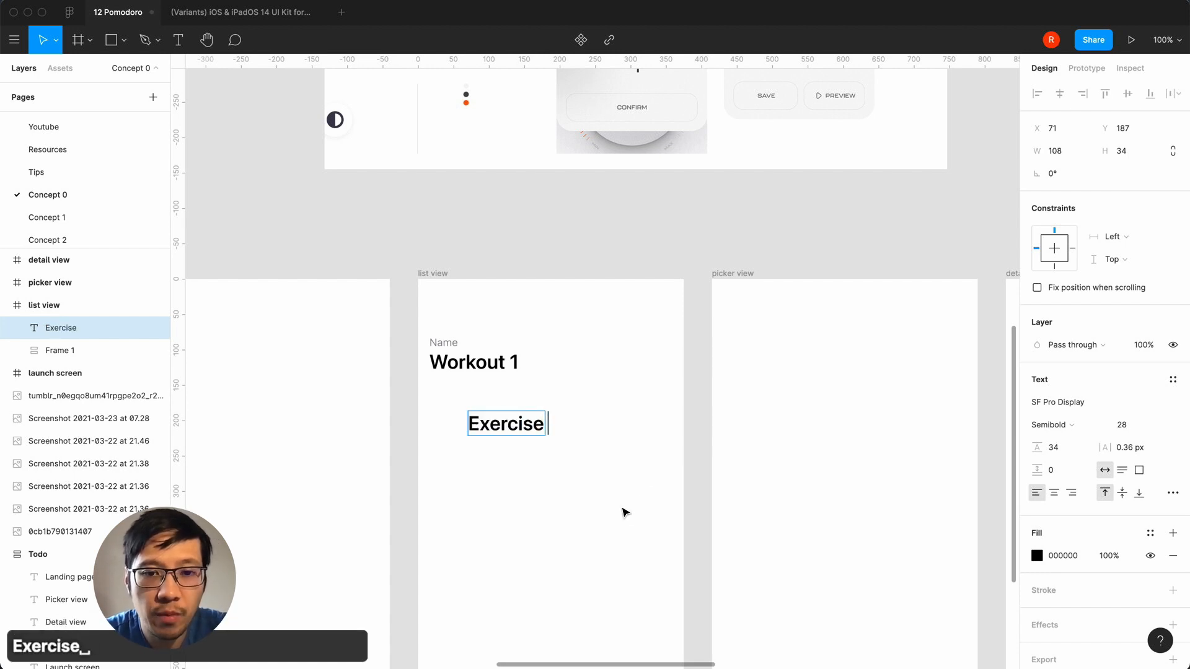
key("Escape")
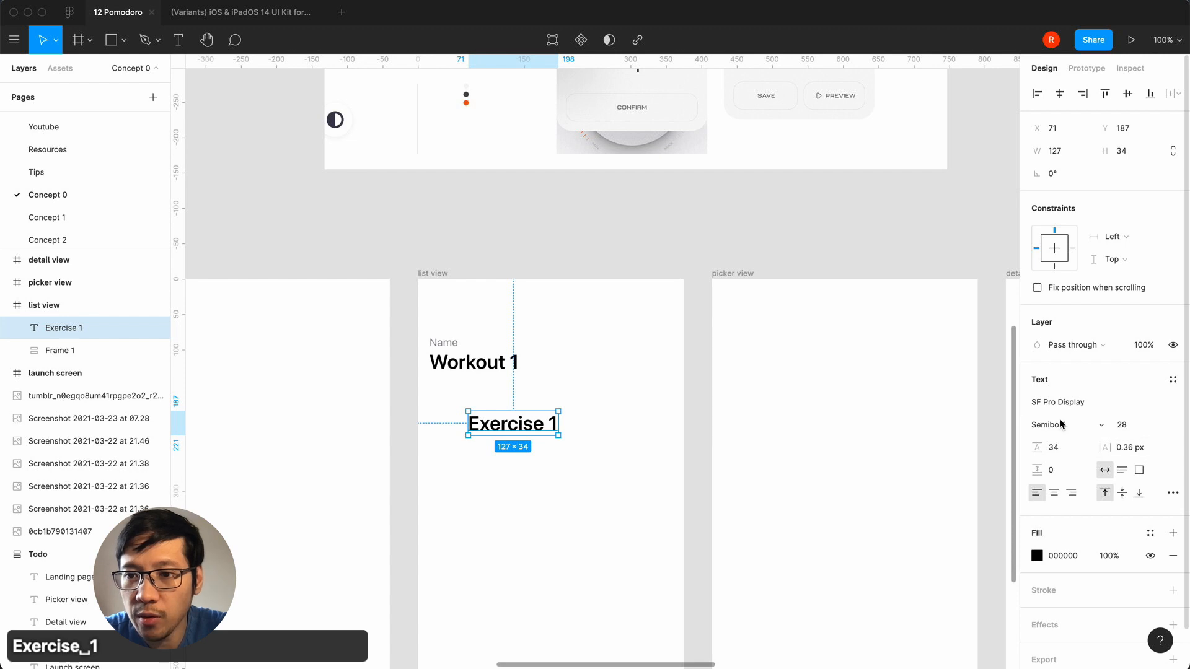
- Apply the Large (Default)/Body text style to the Exercise 1 text
left_click(1172, 379)
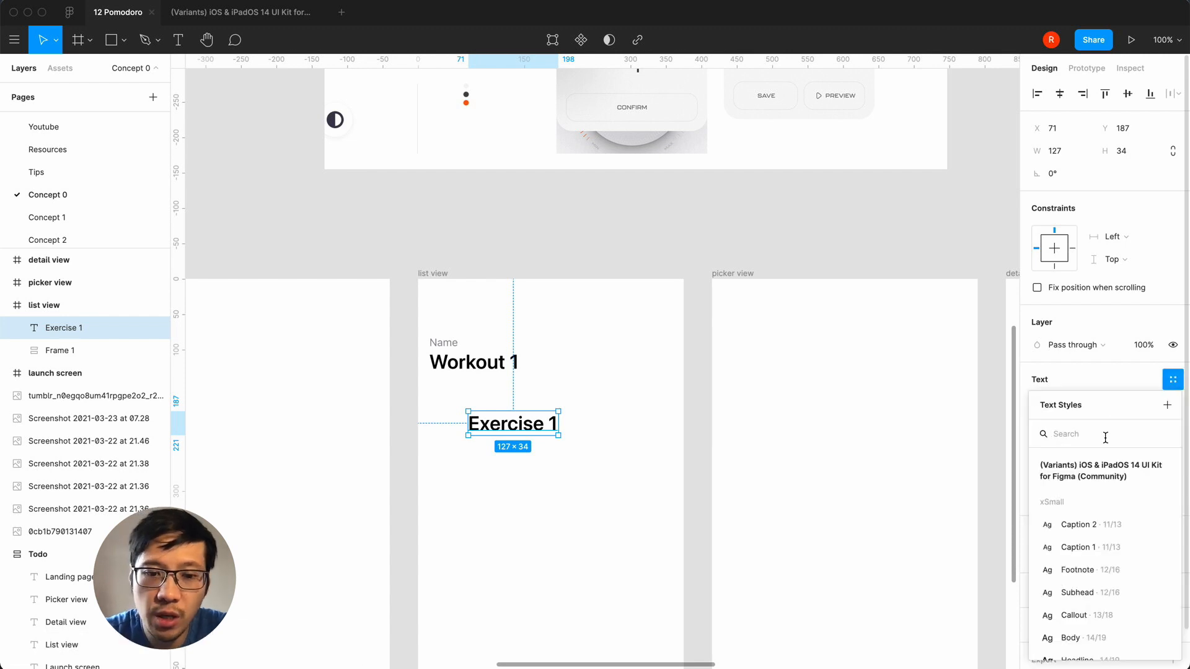
type("defa")
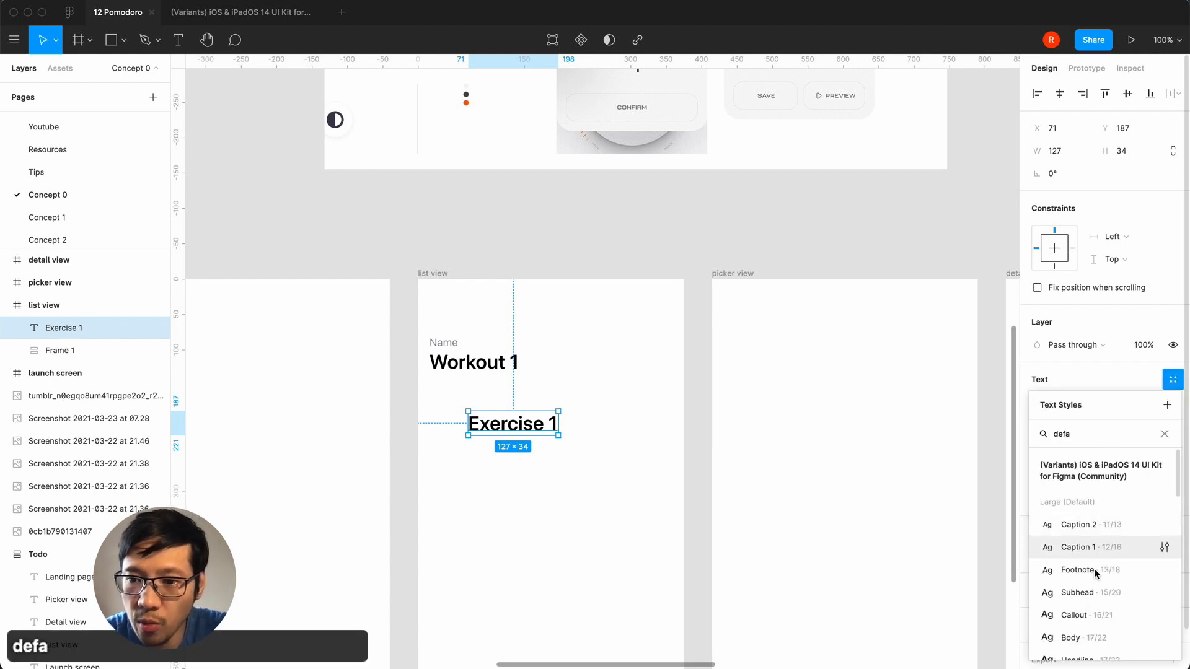
left_click(1081, 638)
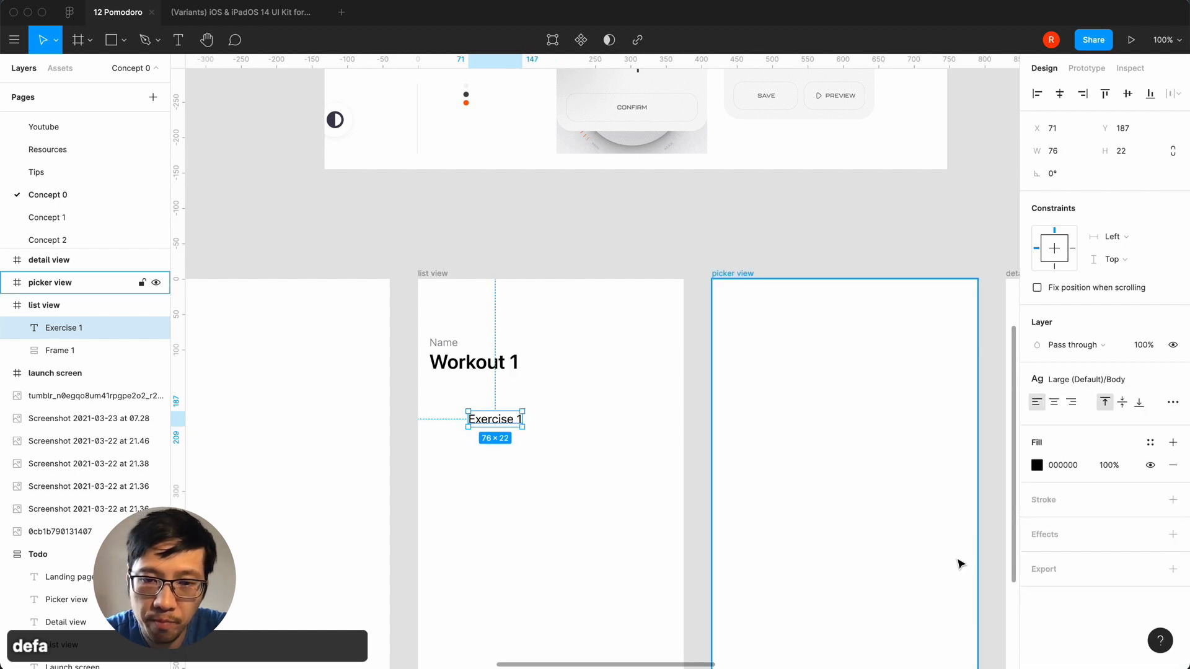
left_click(547, 481)
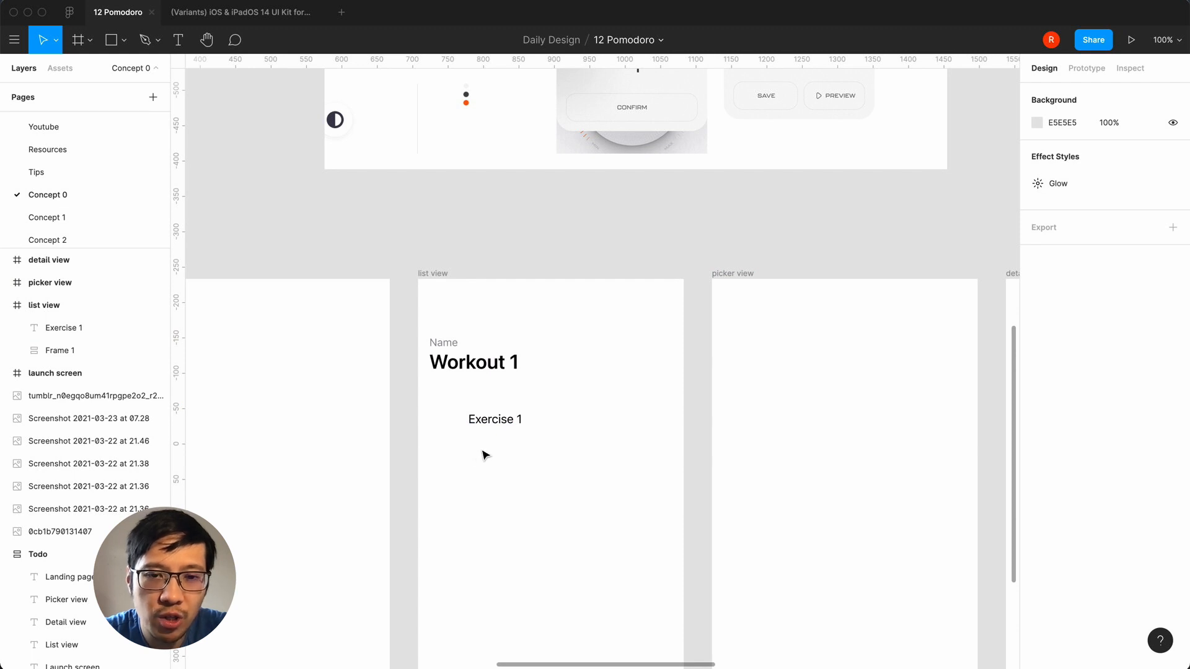
- Move the Exercise 1 text slightly left to about X 57, Y 186
mouse_move(505, 425)
left_mouse_down()
mouse_move(473, 428)
mouse_move(489, 425)
left_mouse_up()
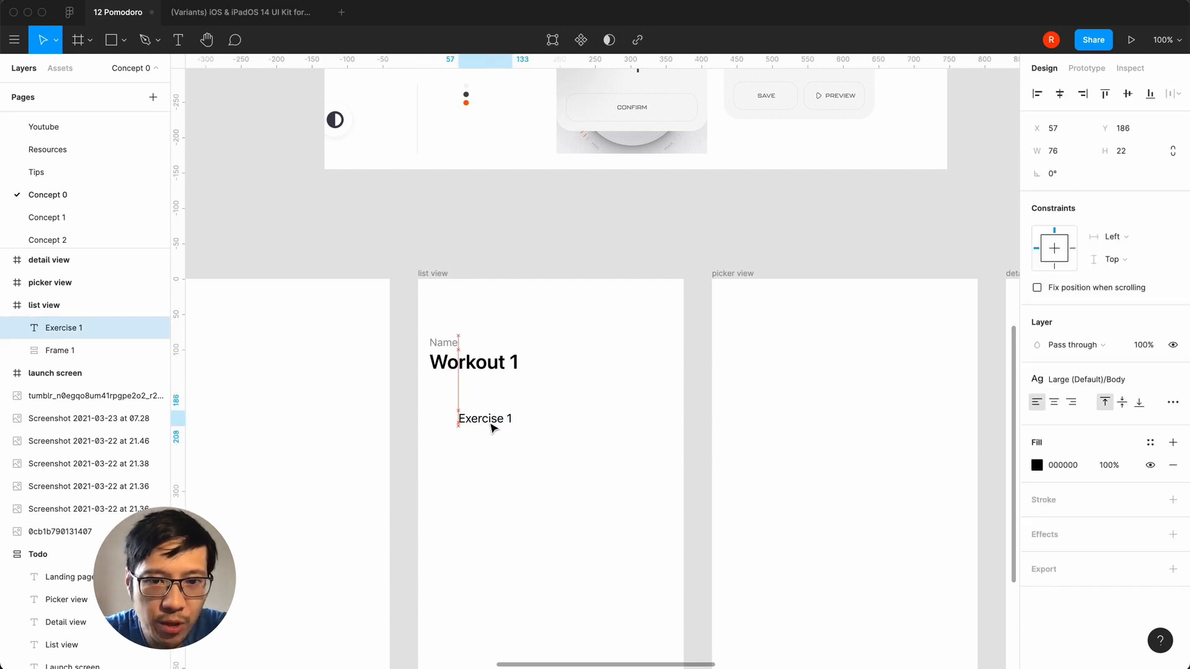
left_click(477, 476)
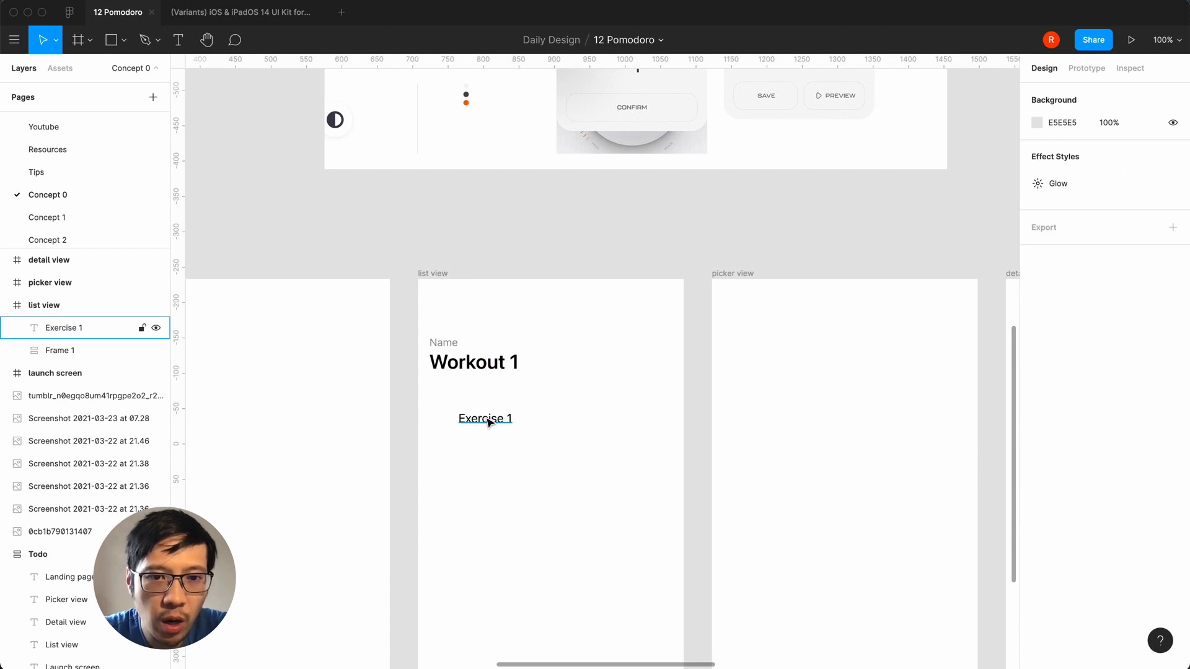
left_click(488, 421)
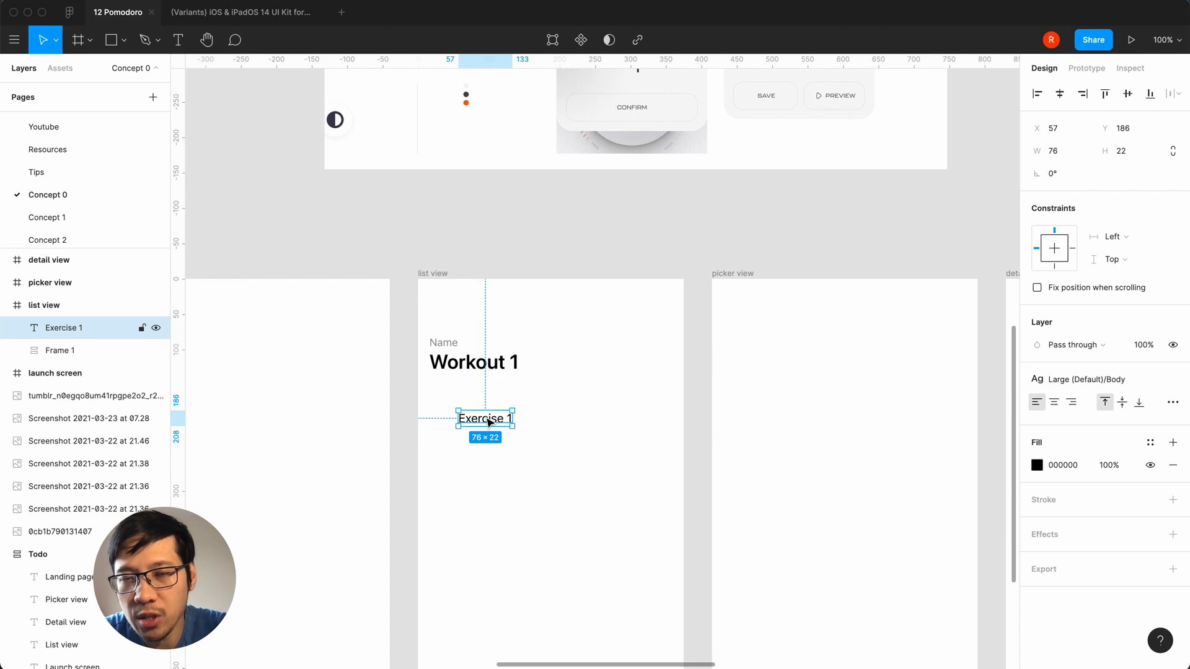
left_click(483, 450)
- Duplicate the Exercise 1 text and place the copy to its right on the same line, at about X 247, Y 186
left_click(490, 421)
key("super+d")
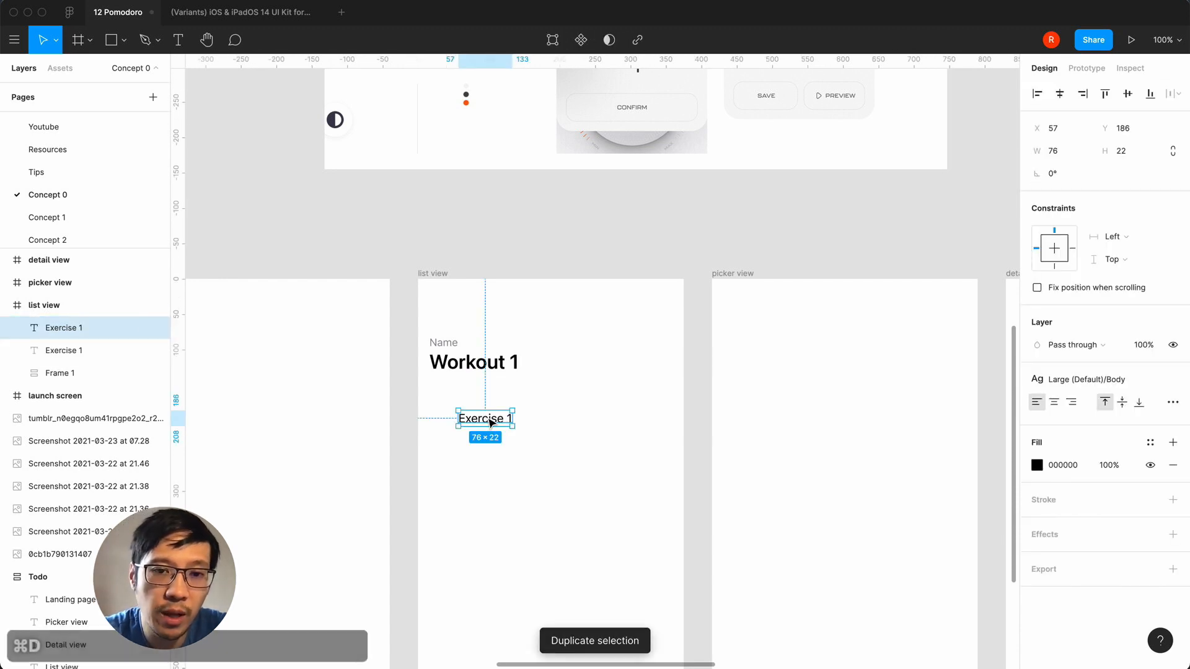
left_click_drag(489, 422, 626, 423)
- Change the text of the right-hand Exercise 1 copy to "0:60"
double_click(622, 418)
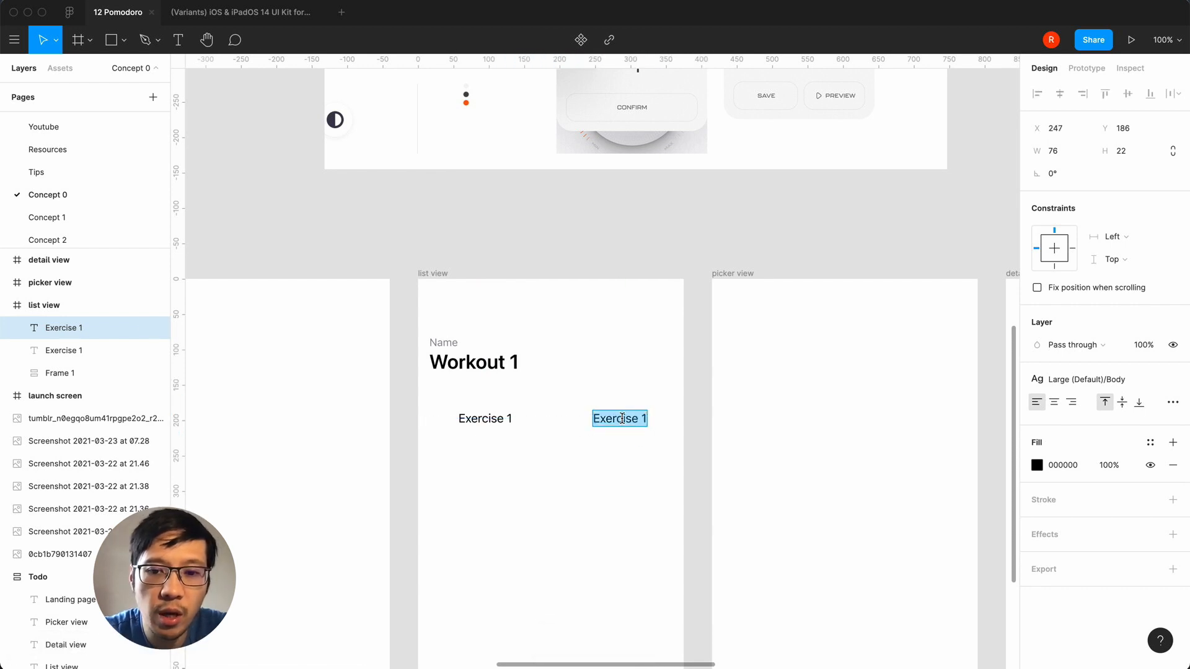
type("0.")
key("BackSpace")
type(":60")
key("Escape")
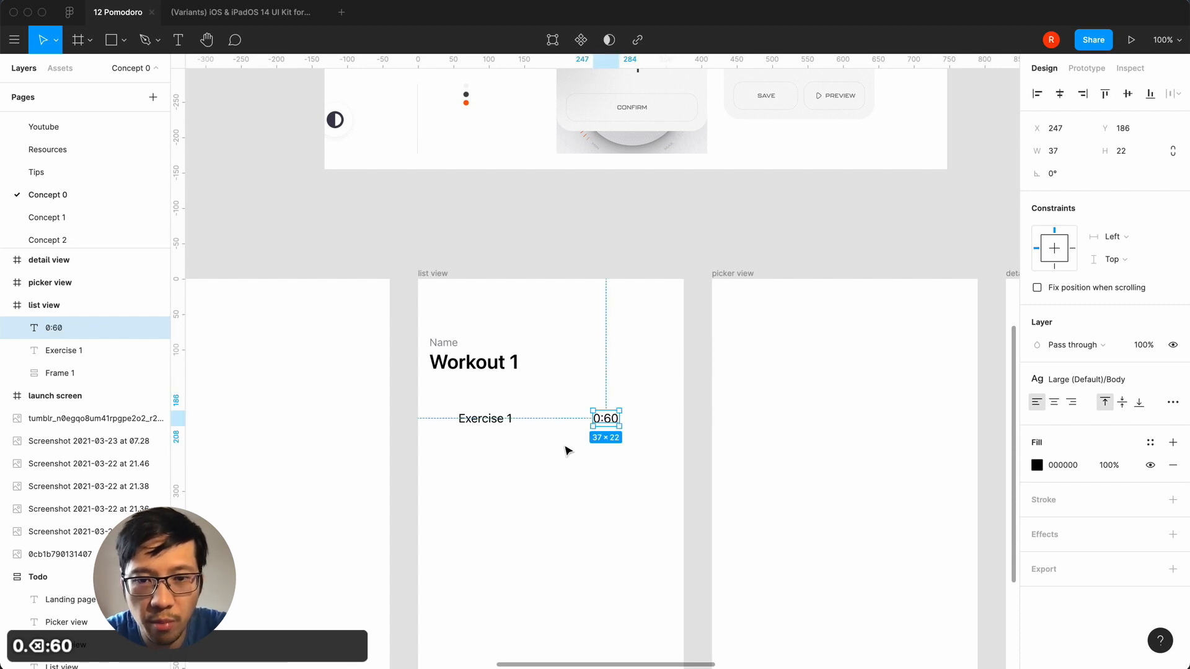
left_click(568, 450)
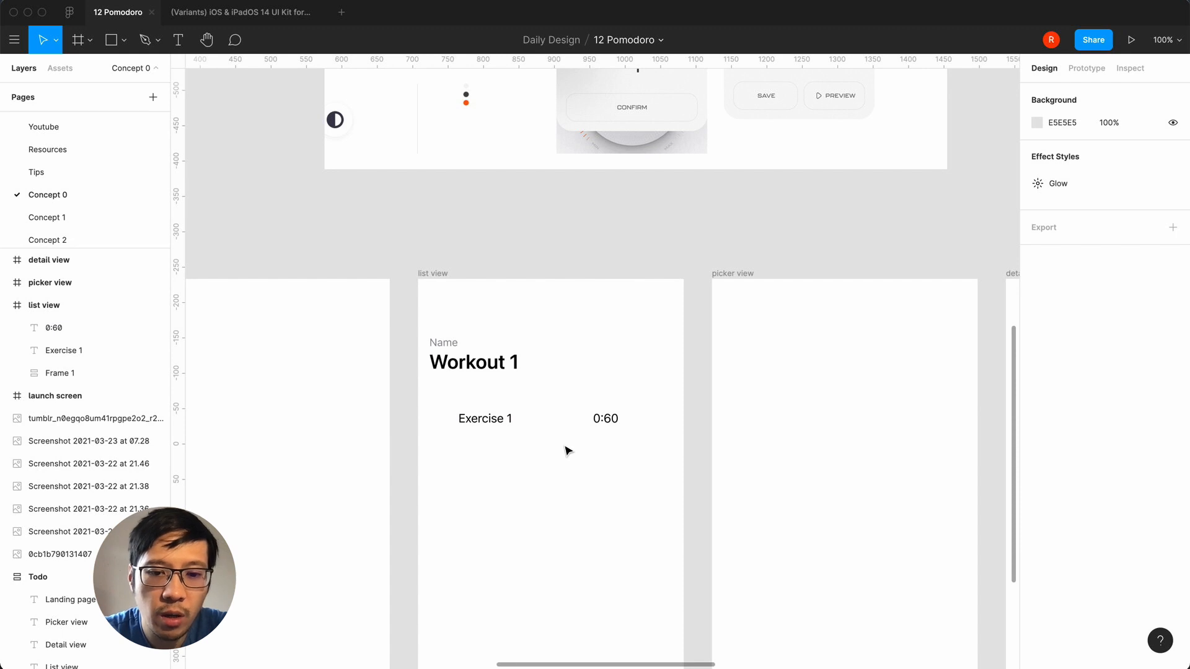
- Add a frame near the 0:60 text in the list view and set its size to 22 by 22
key("f")
left_click(633, 418)
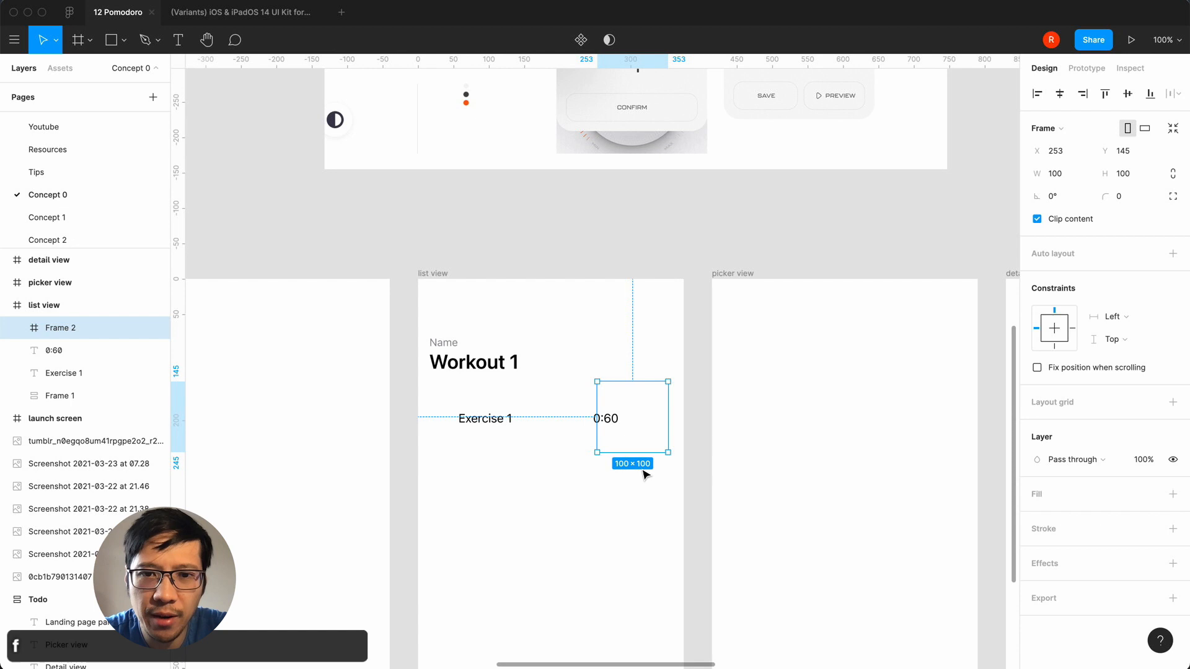
left_click(1131, 175)
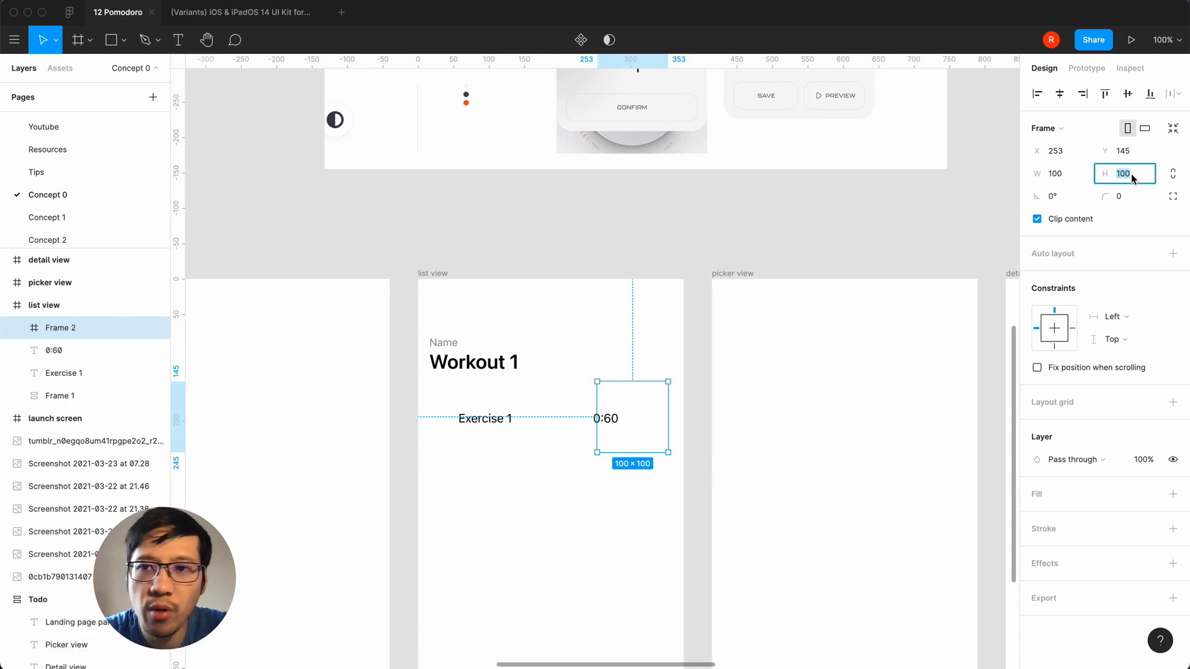
type("22")
key("Tab")
type("22")
key("Return")
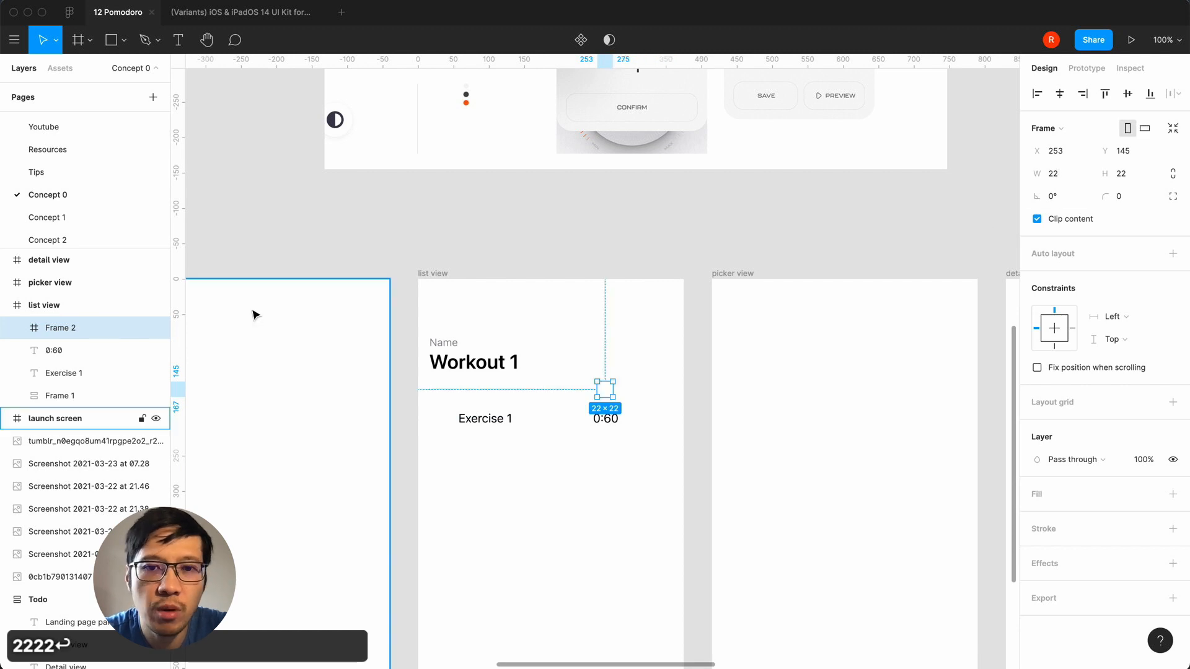
- Rename the new 22 by 22 frame as "btn"
double_click(56, 328)
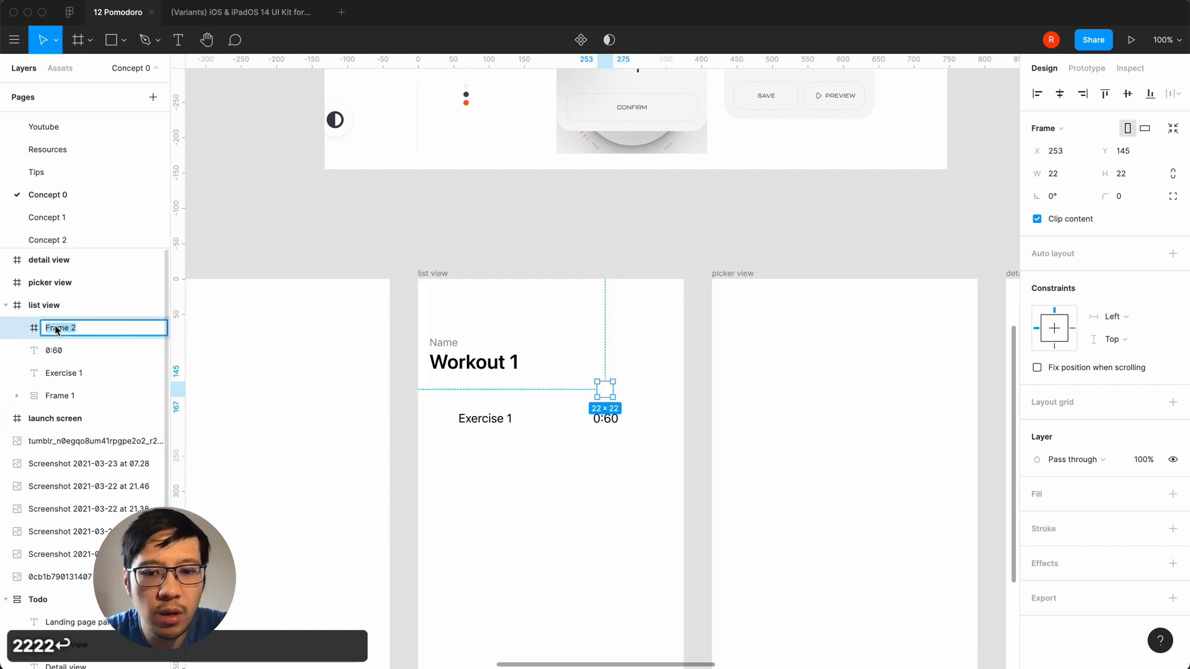
type("btn")
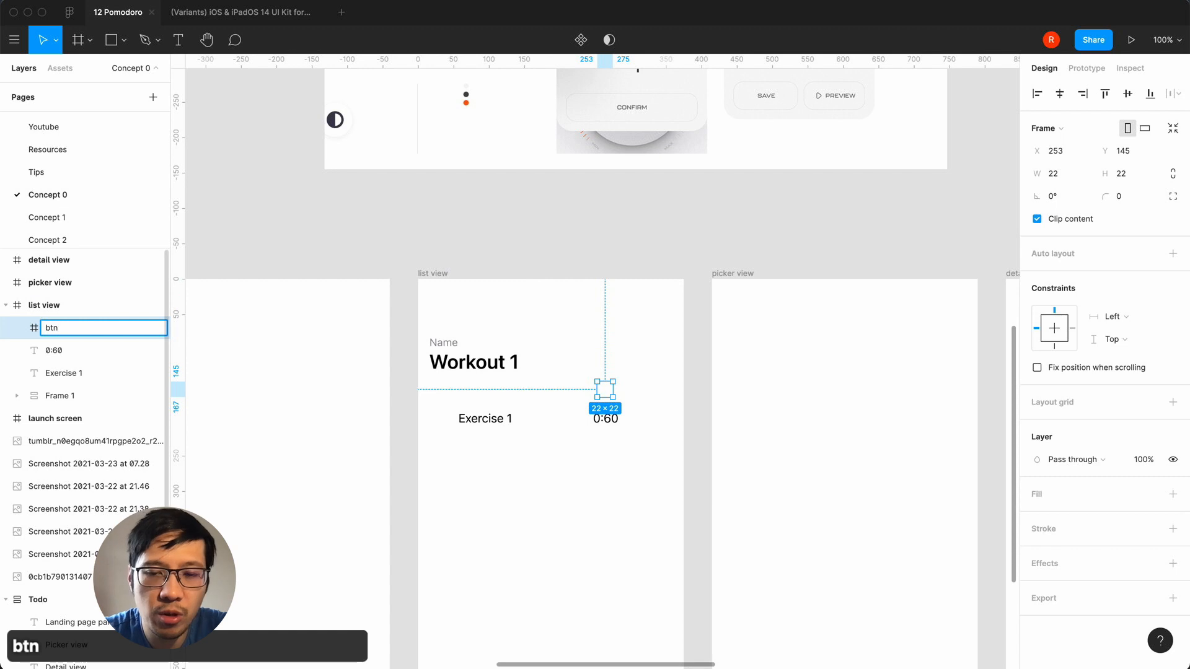
key("Return")
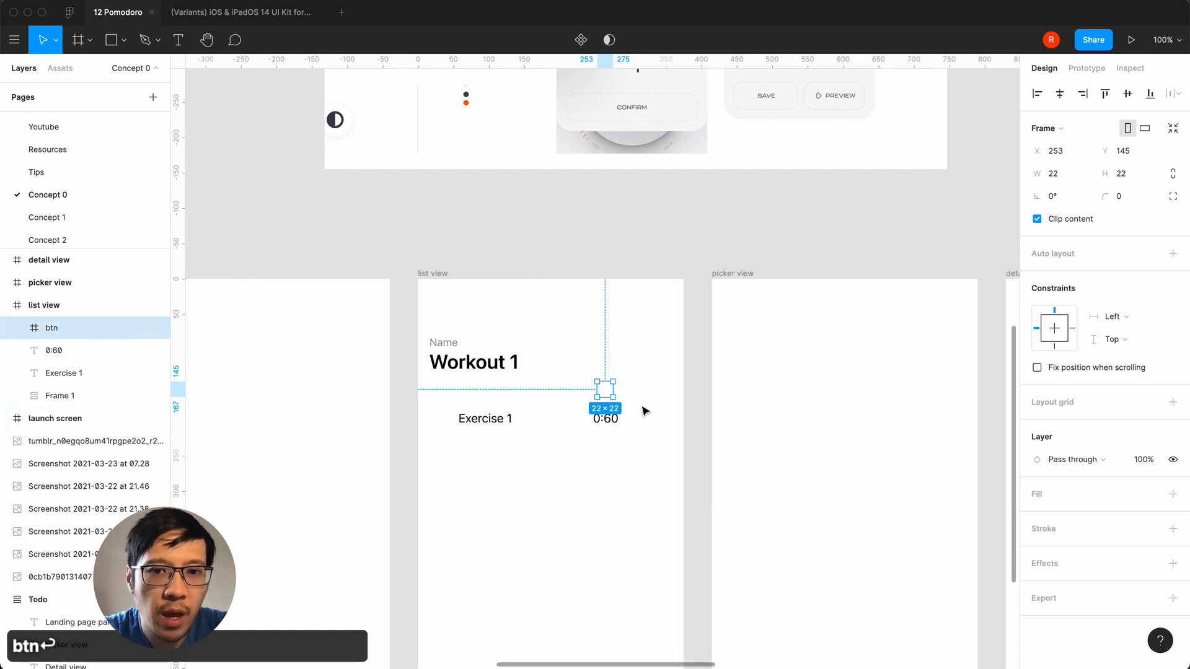
- Place an ellipse inside the btn frame and set its width and height to 22 with proportions constrained
key("equal")
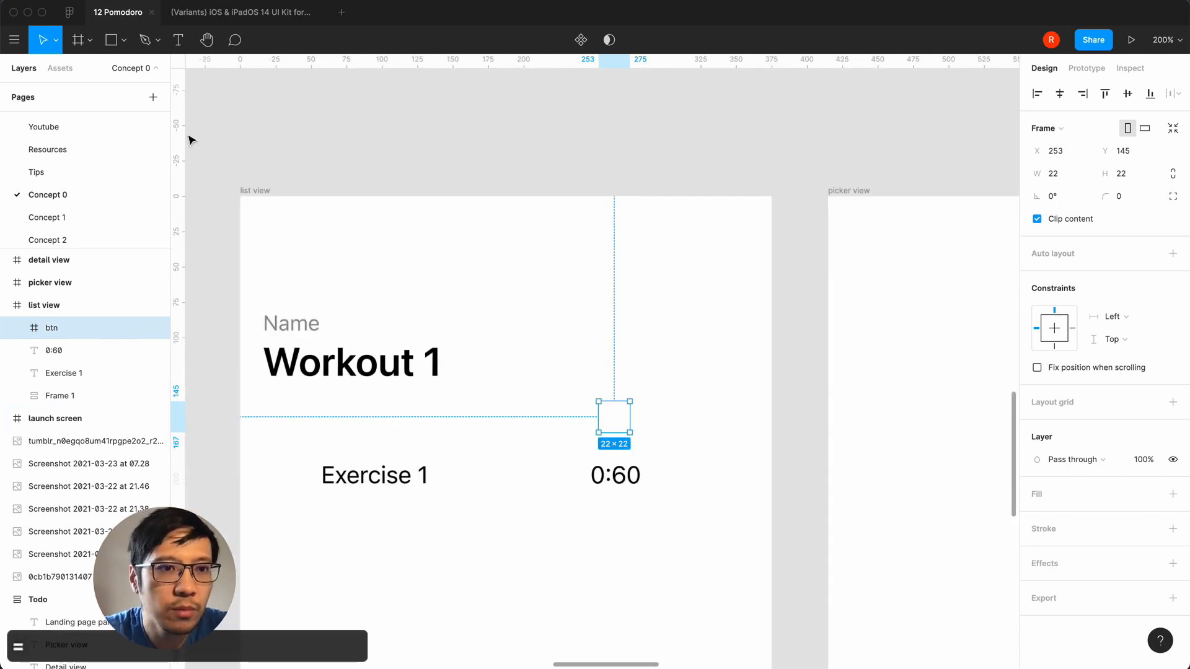
left_click(124, 39)
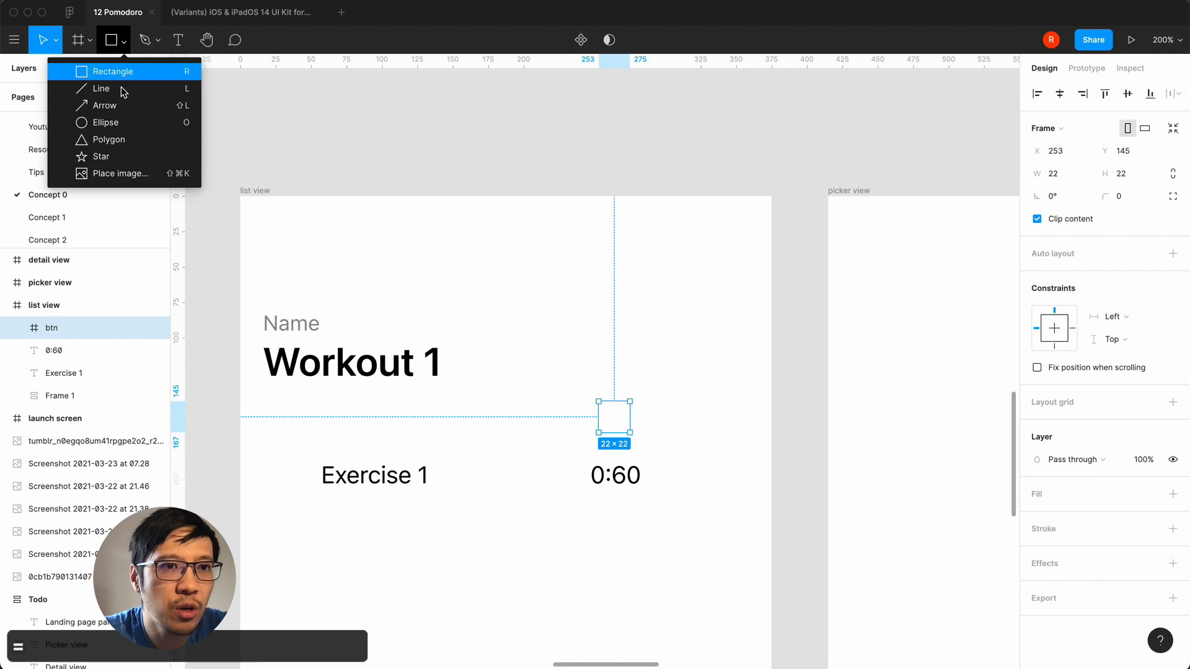
left_click(106, 122)
left_click(610, 417)
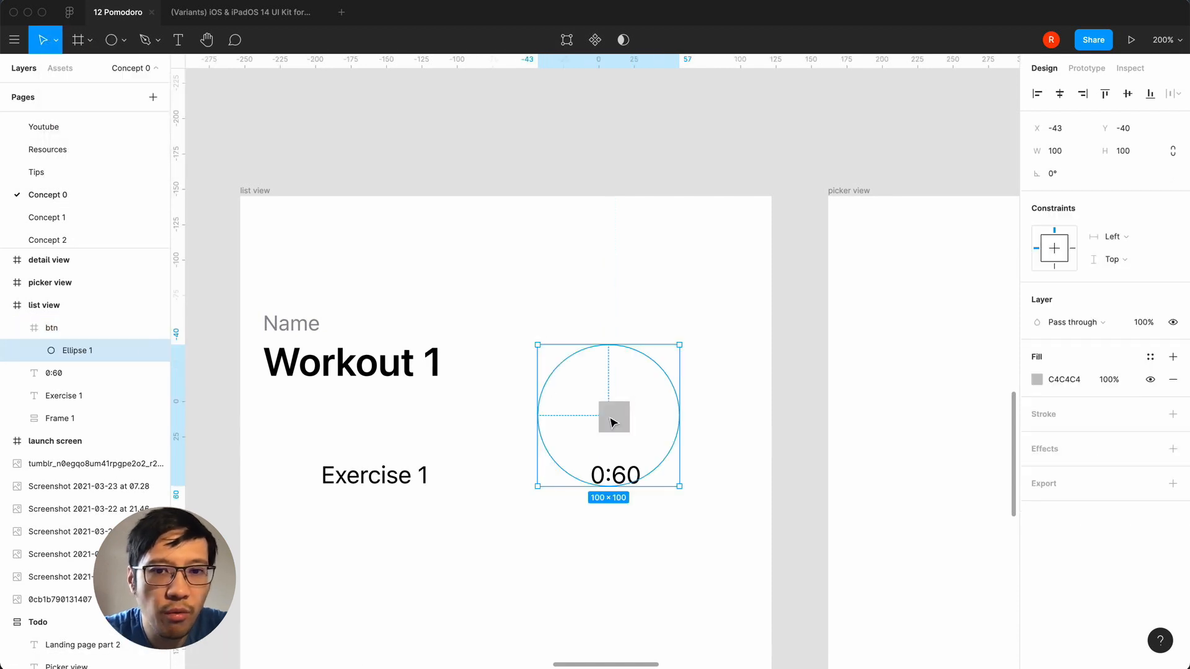
left_click(1137, 155)
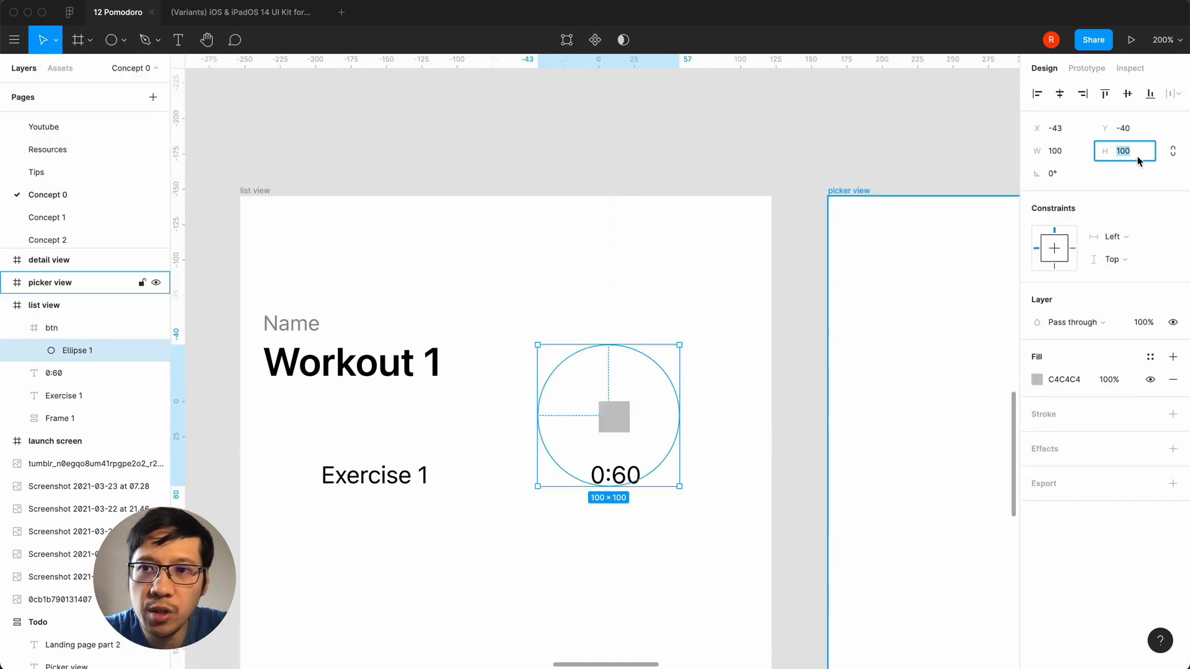
type("22")
left_click(1172, 151)
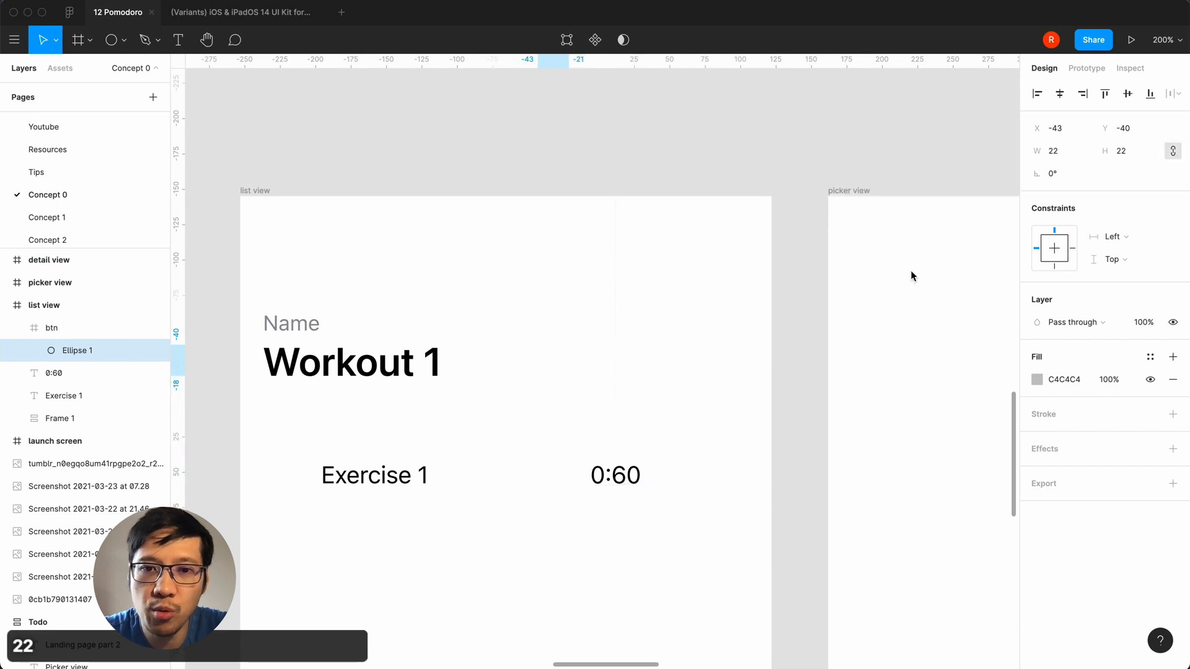
- Fill the ellipse with the UI kit's gray 8E8E93 and centre it horizontally and vertically in the btn frame
left_click(1036, 379)
scroll(948, 632, "down", 3)
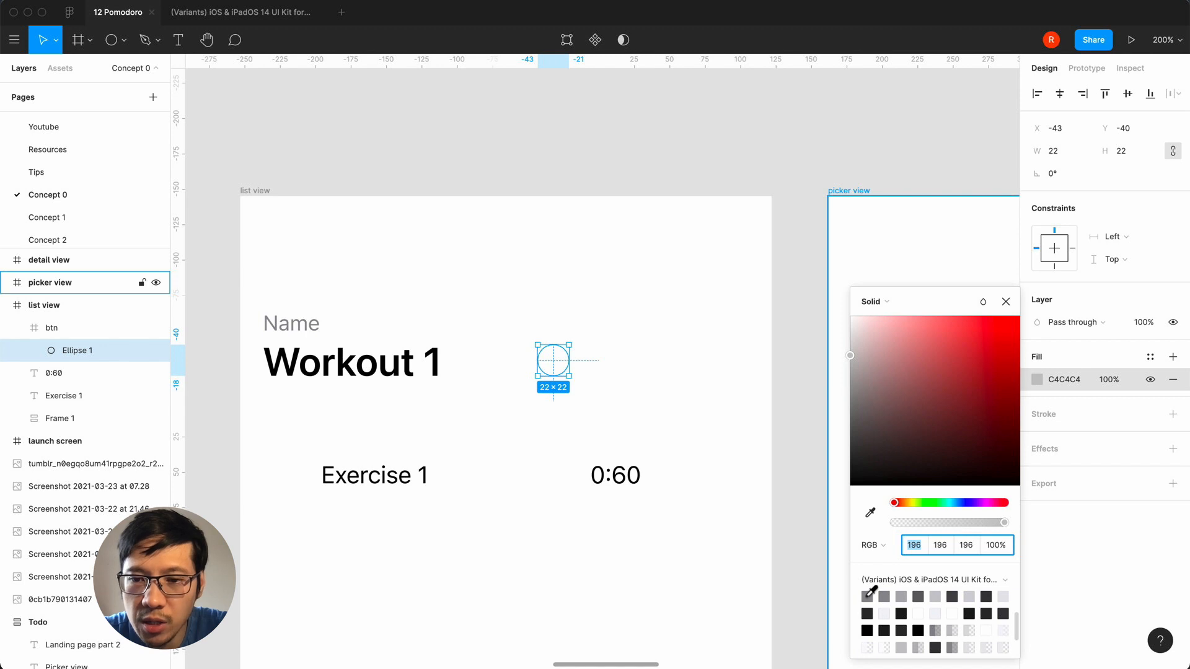
left_click(870, 591)
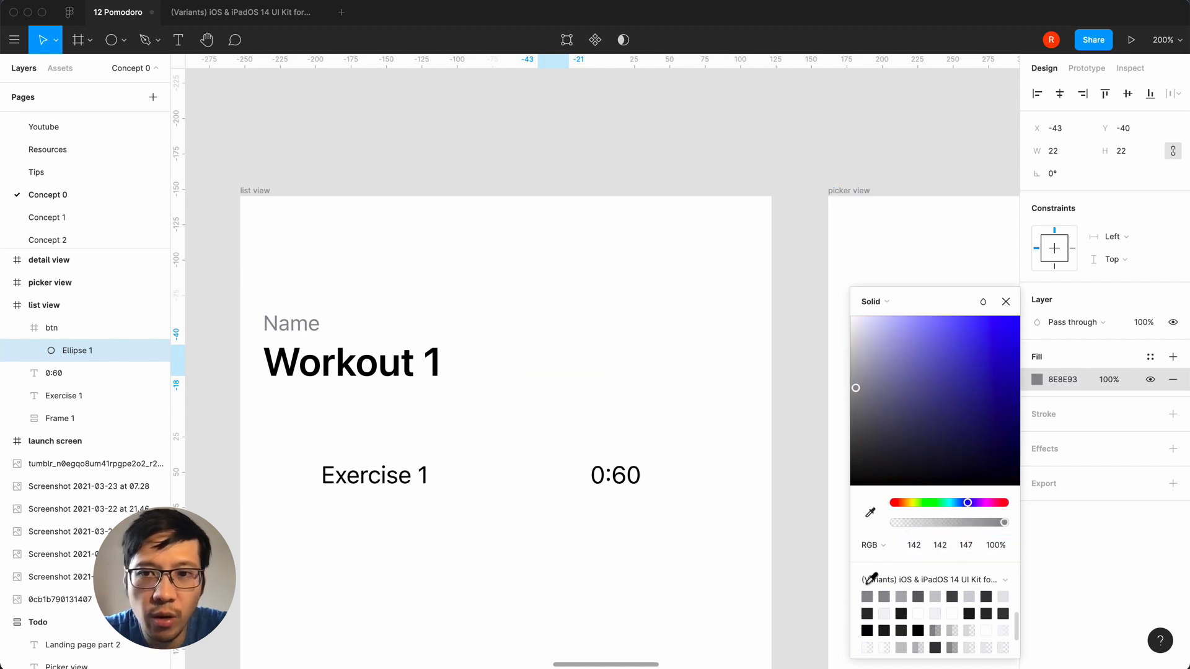
left_click(1005, 301)
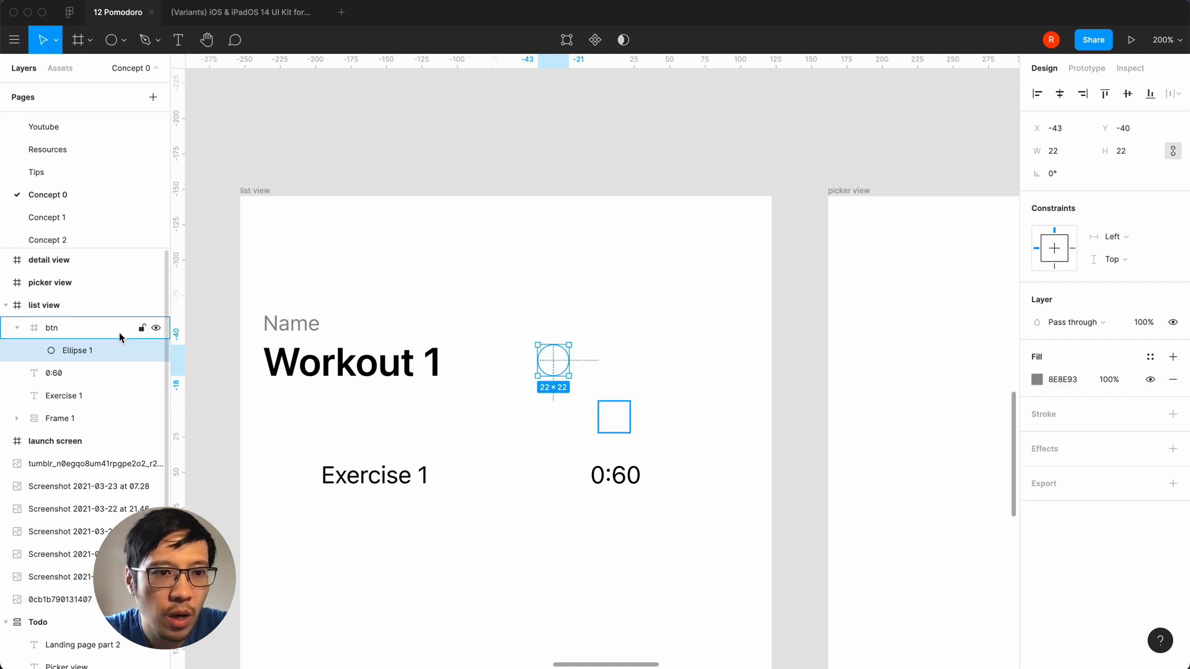
left_click(1059, 92)
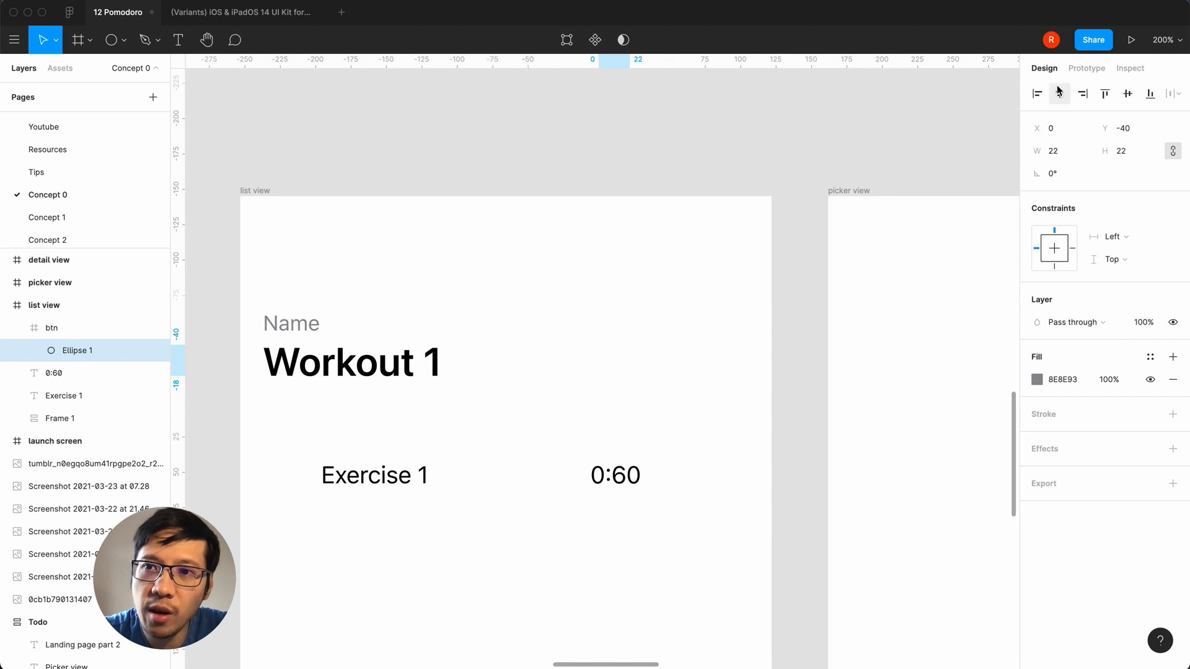
left_click(1127, 93)
- Move the btn frame just to the right of the 0:60 text, on the same line
left_click(64, 339)
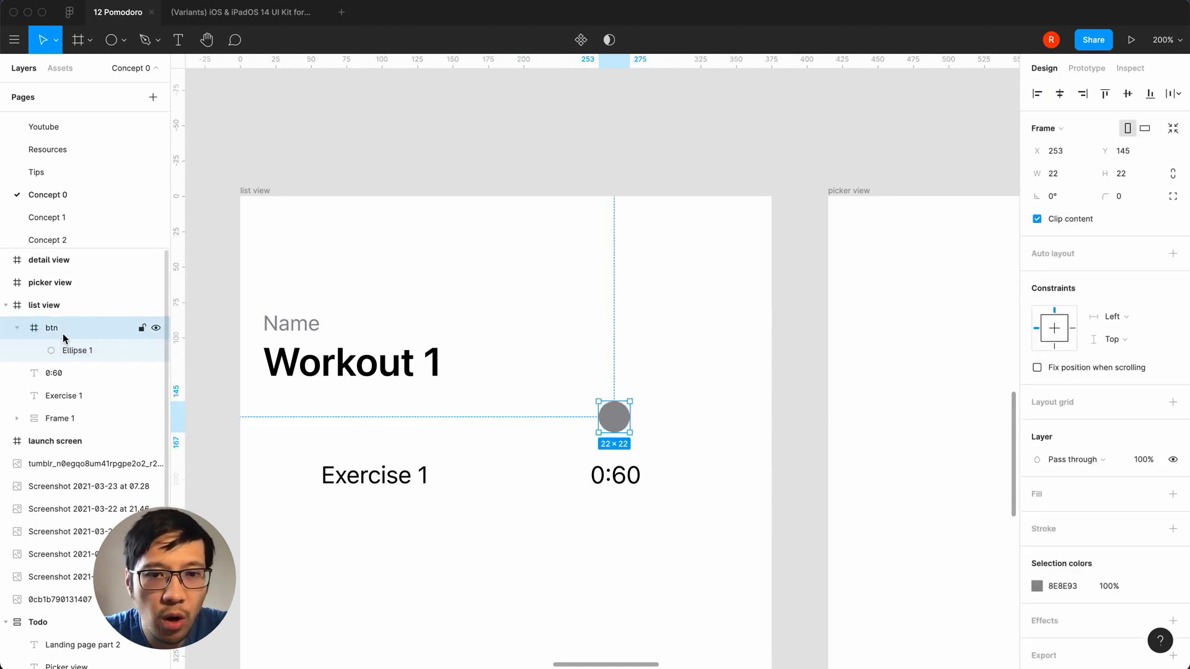
left_click_drag(613, 416, 666, 476)
left_click(502, 549)
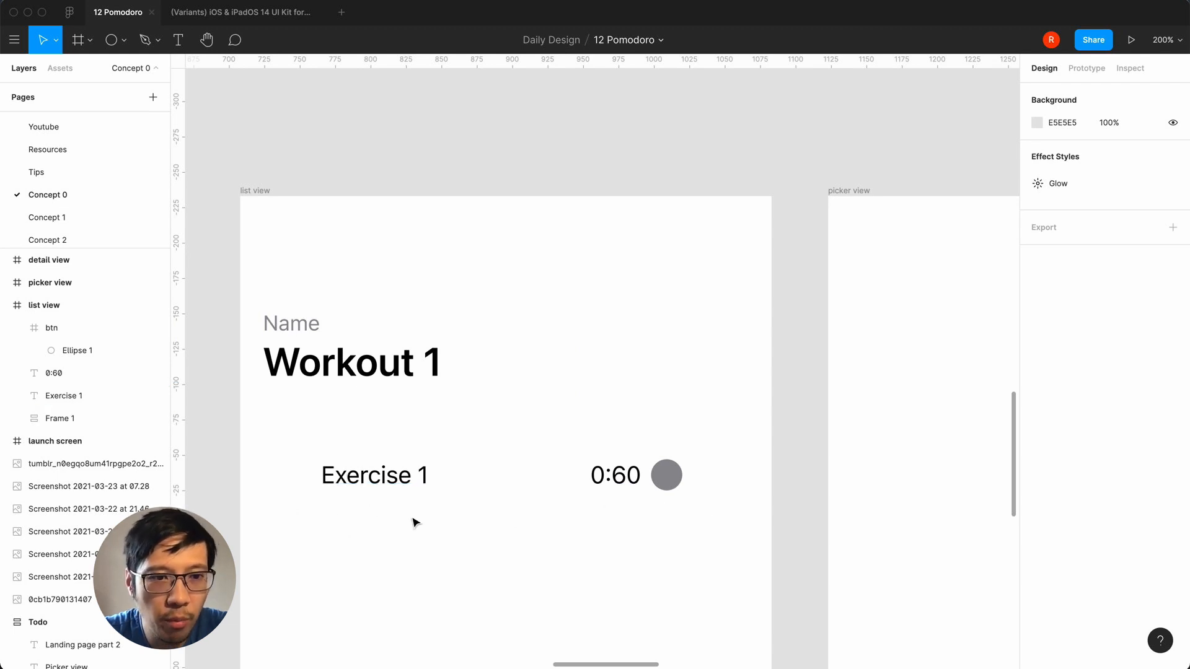
- Draw a divider rectangle 100 wide and 0.5 high and place it below the Exercise 1 text at about X 57, Y 225
key("r")
left_click(335, 514)
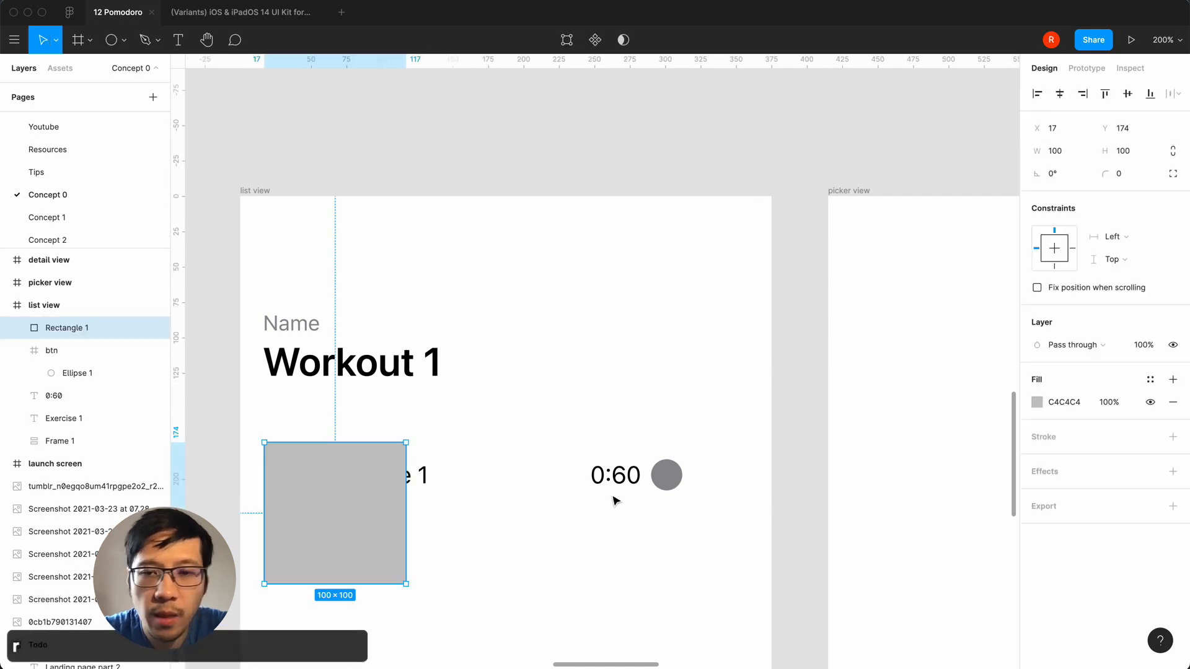
left_click(1067, 154)
type("100")
key("Return")
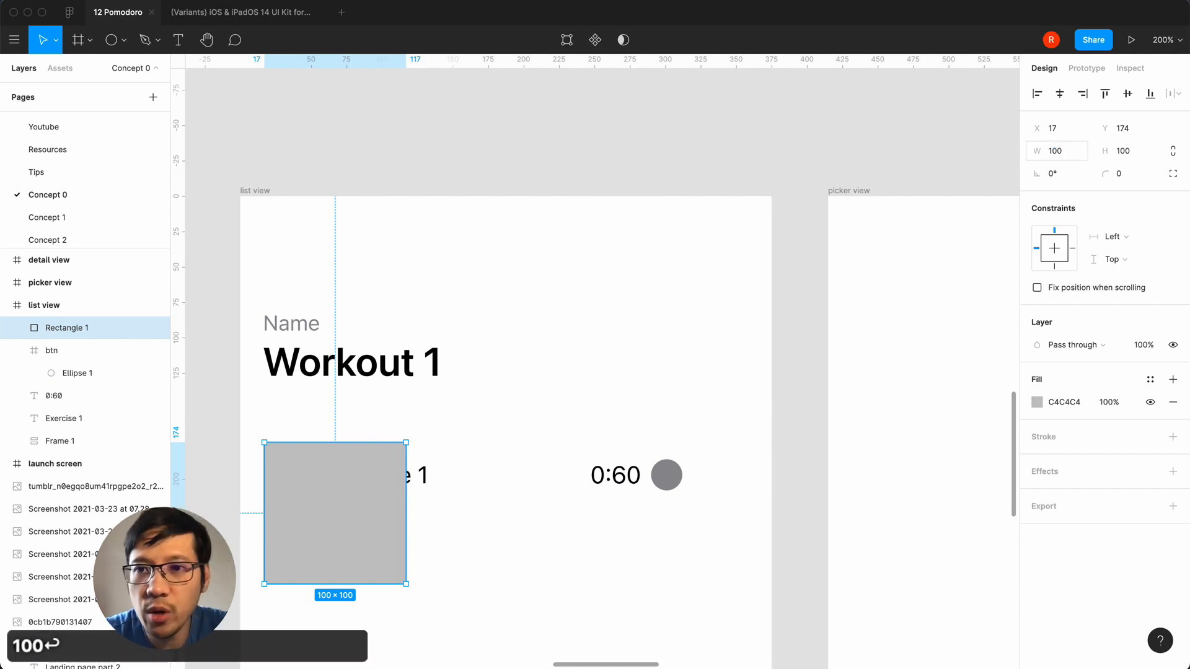
left_click(1132, 152)
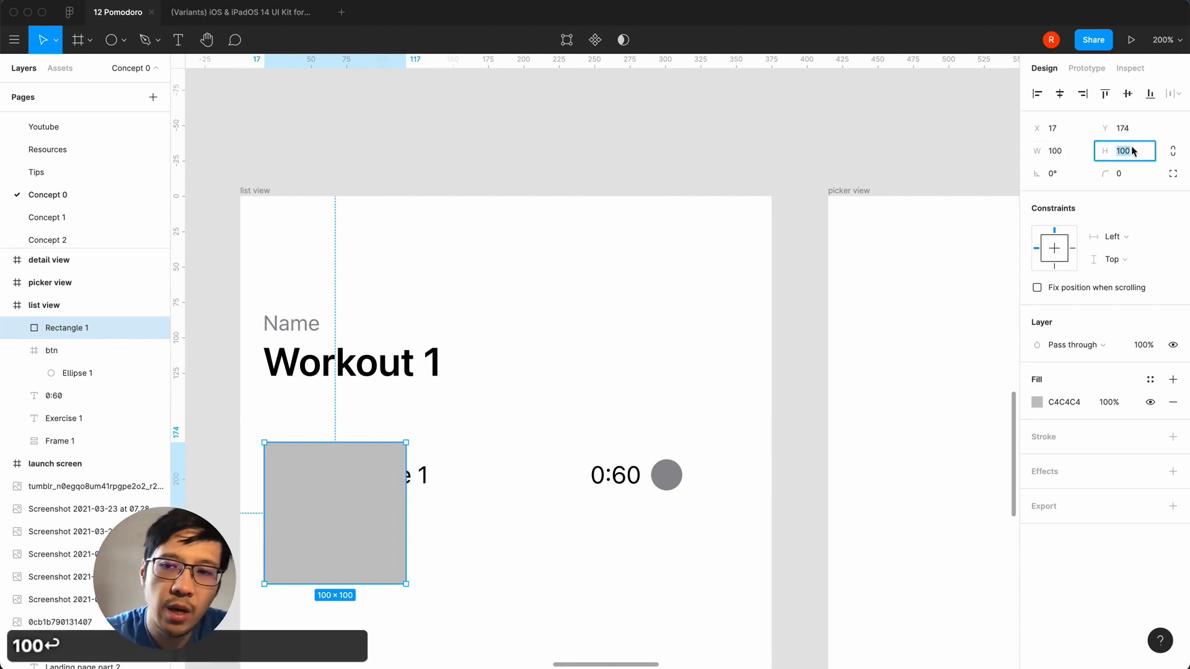
type(".5")
key("Return")
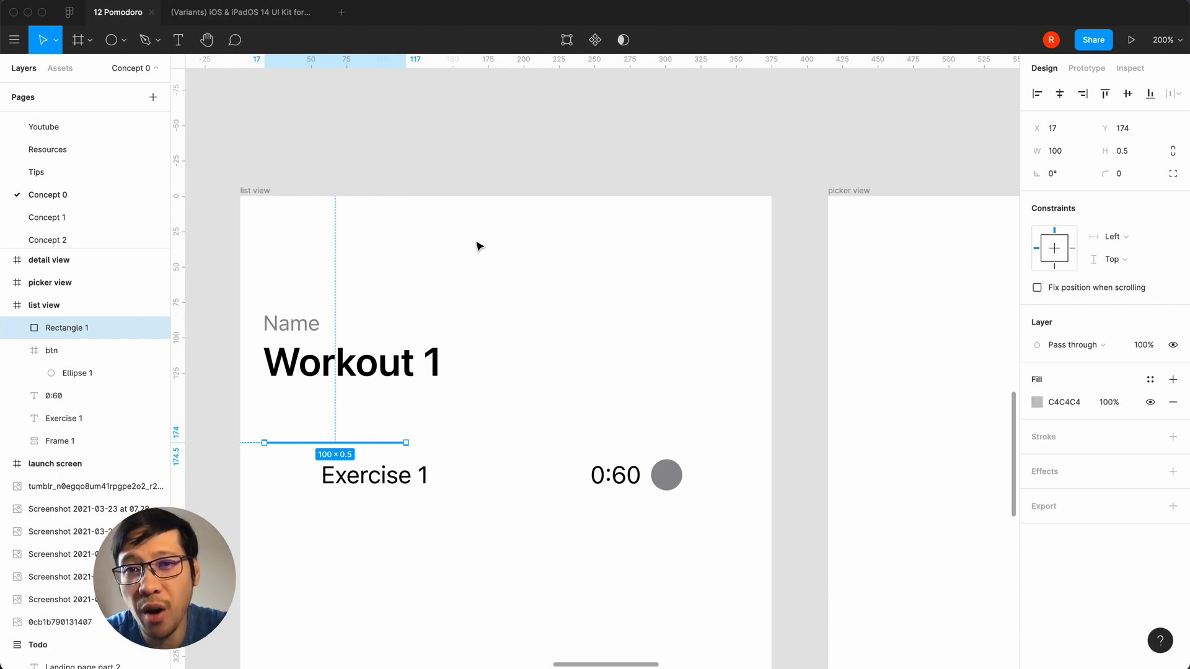
left_click(341, 541)
left_click_drag(359, 441, 415, 515)
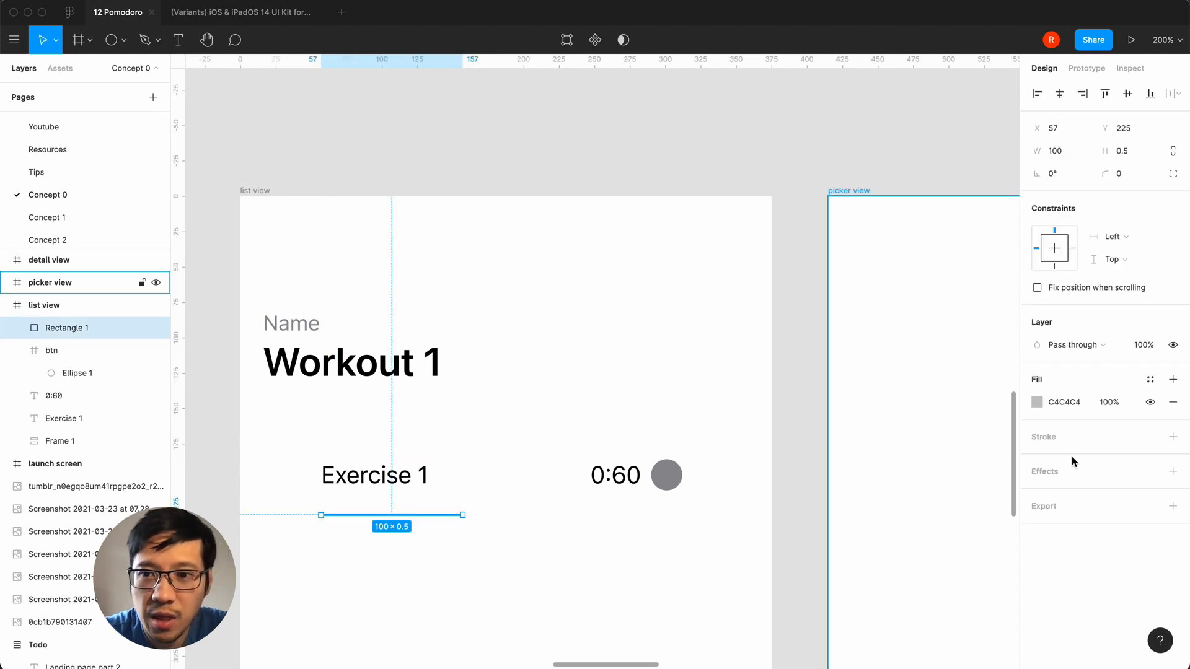
- Fill the divider line with the UI kit color SystemGray / 04 / Light
left_click(1037, 403)
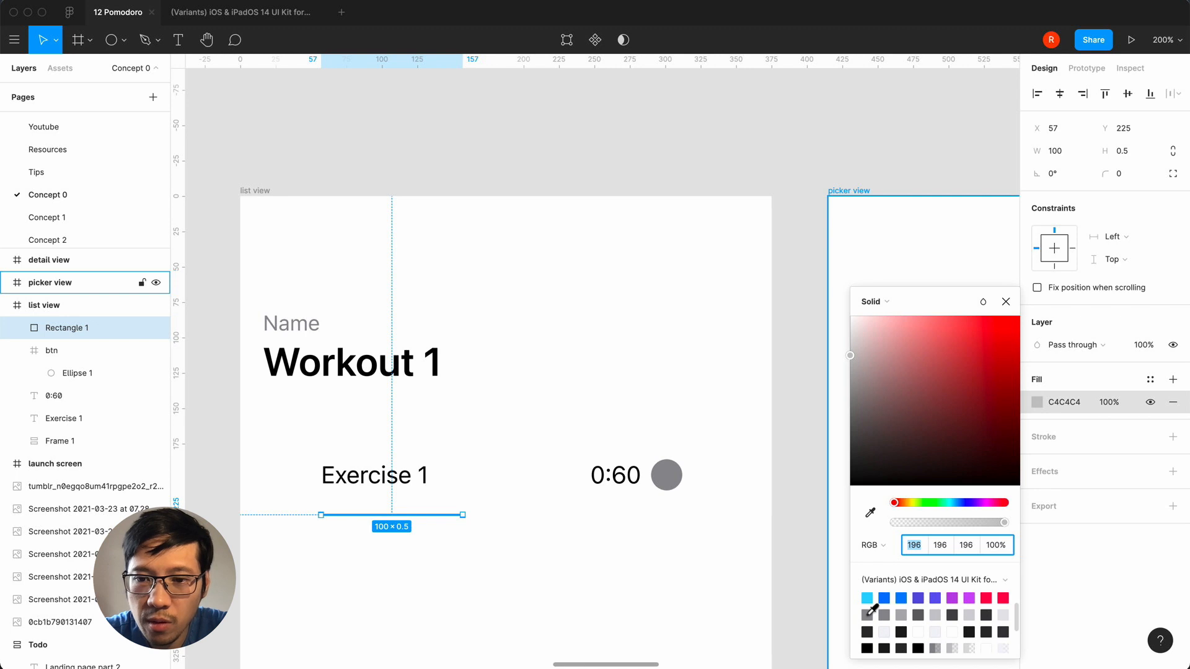
left_click(868, 613)
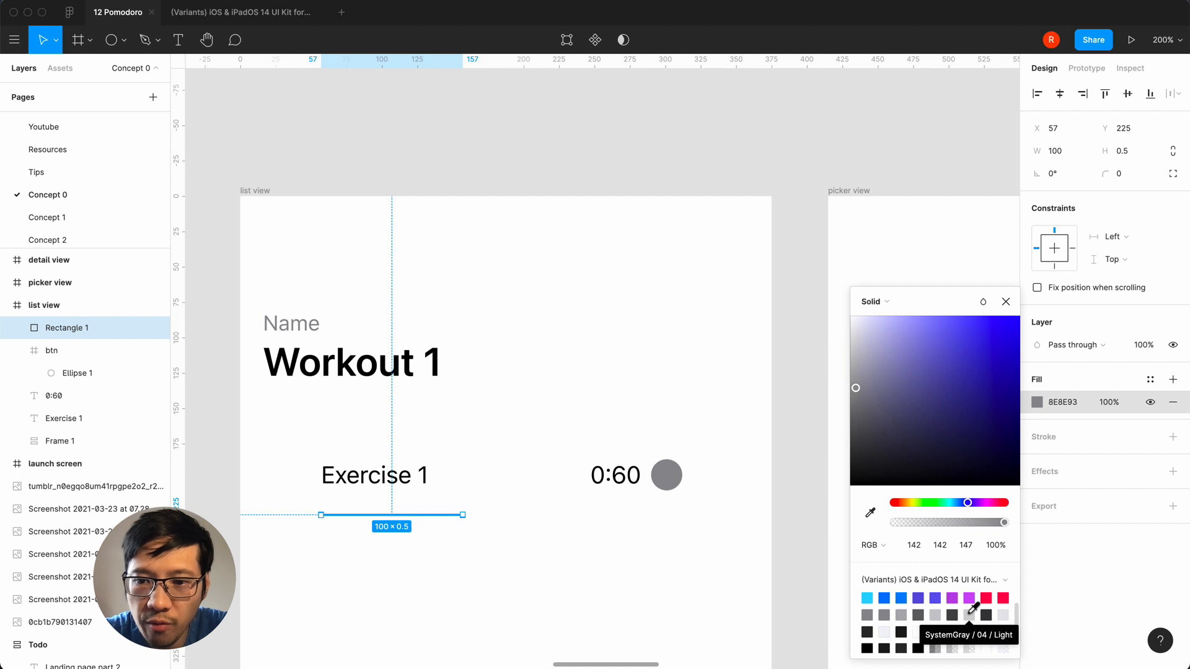
left_click(969, 613)
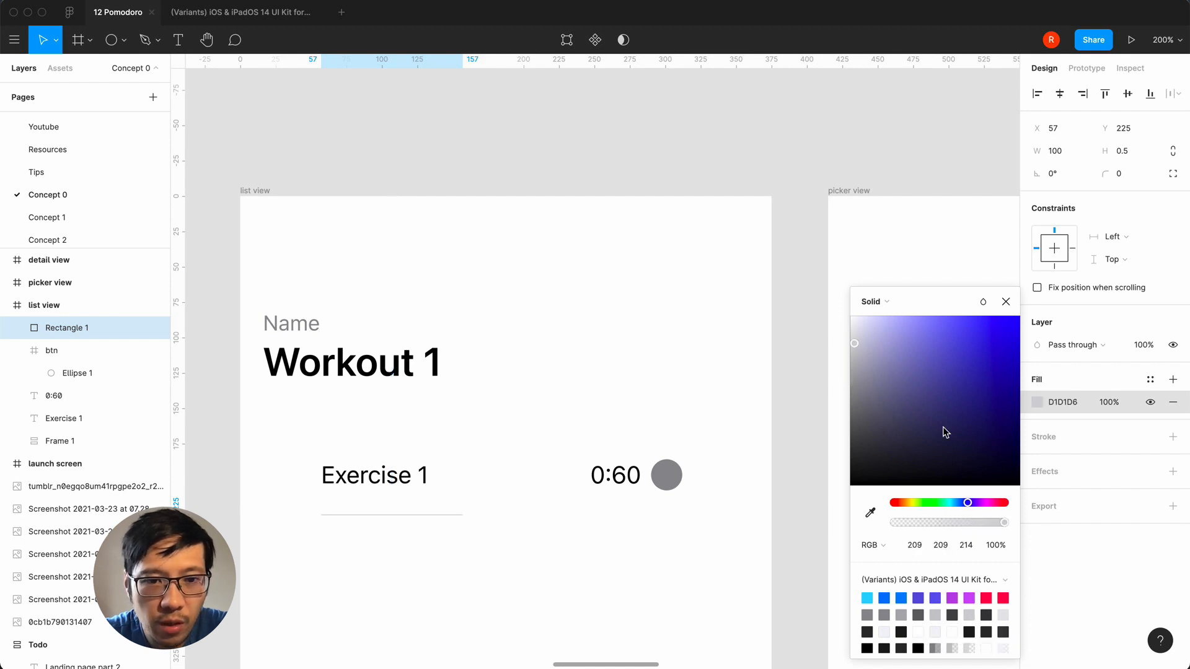
left_click(1005, 299)
left_click(552, 500)
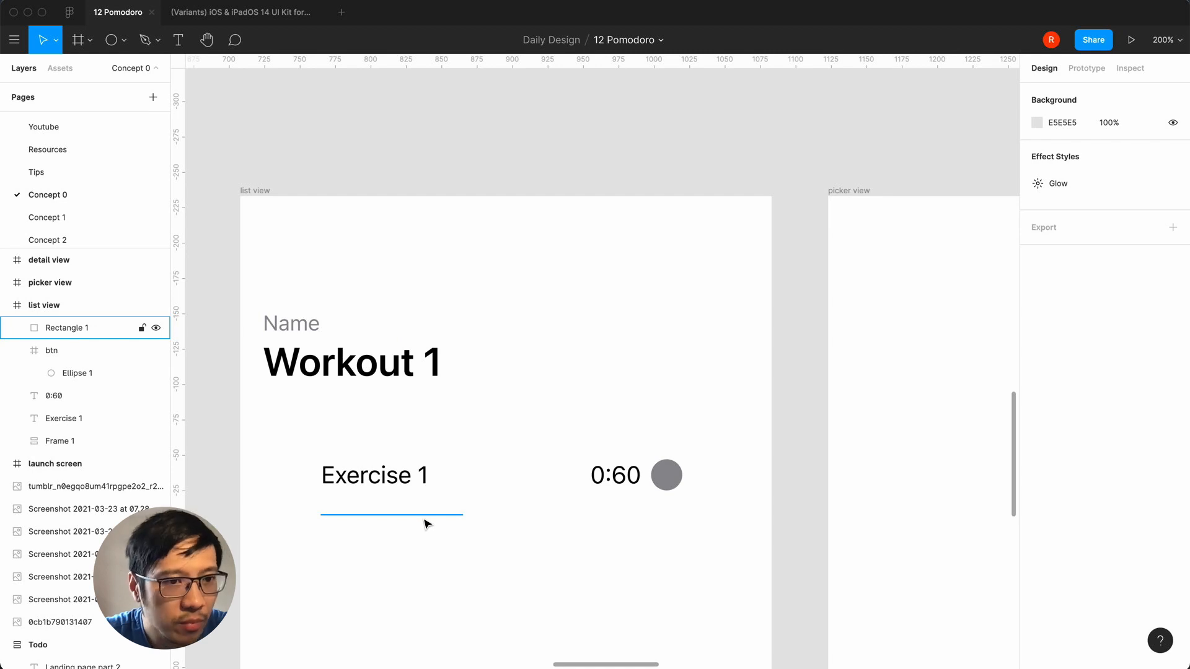
- Wrap the Exercise 1 text, 0:60 text, btn frame and divider line together in an auto layout frame
left_click(18, 351)
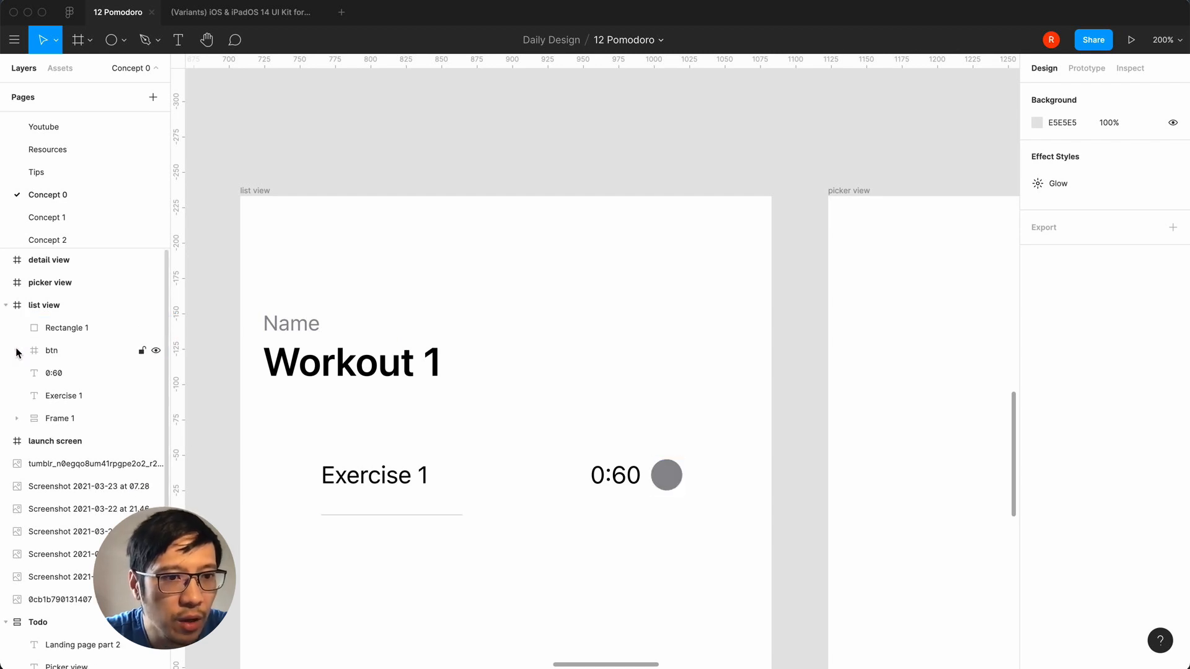
left_click(379, 466)
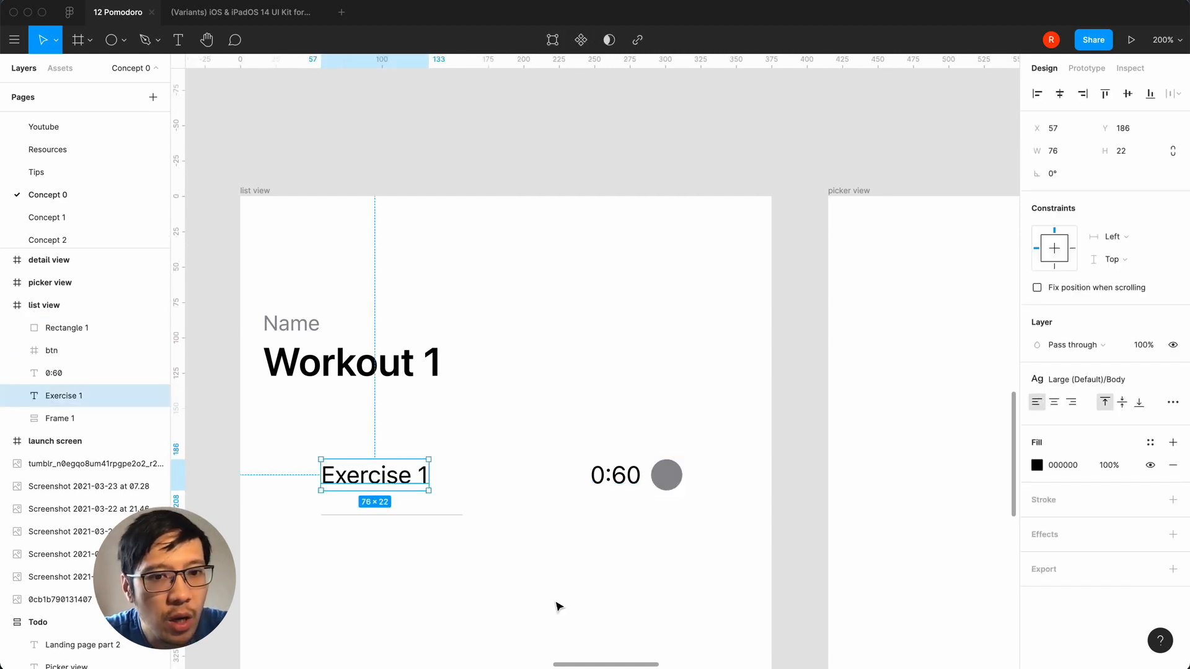
left_click(544, 579)
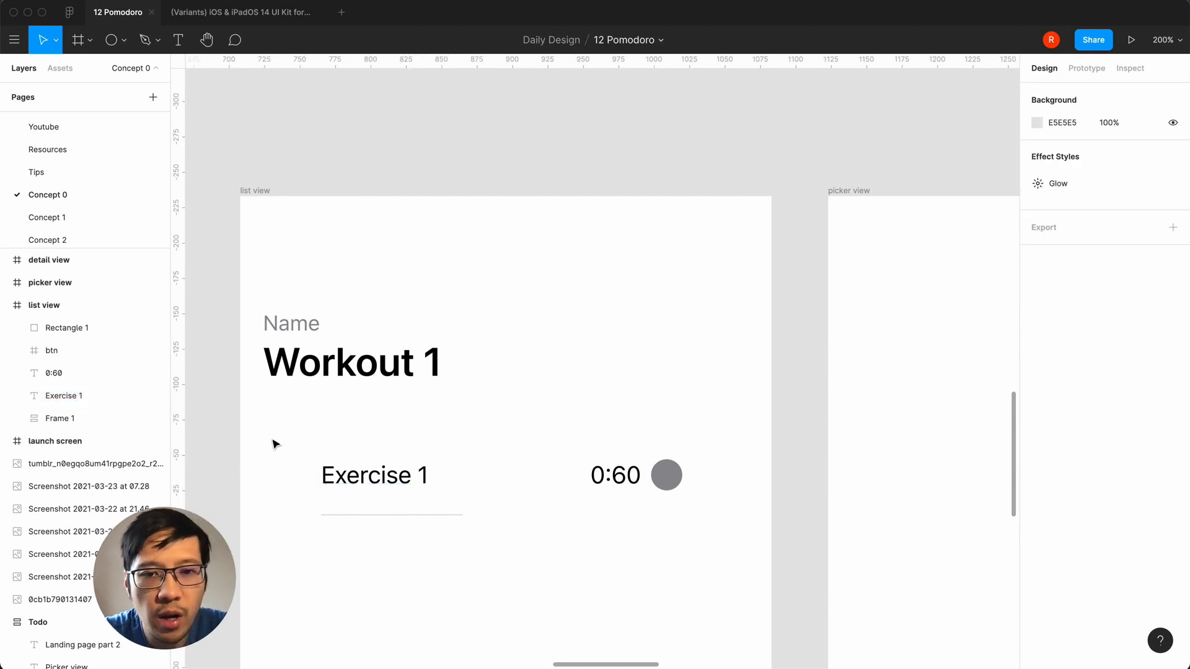
left_click_drag(276, 444, 725, 535)
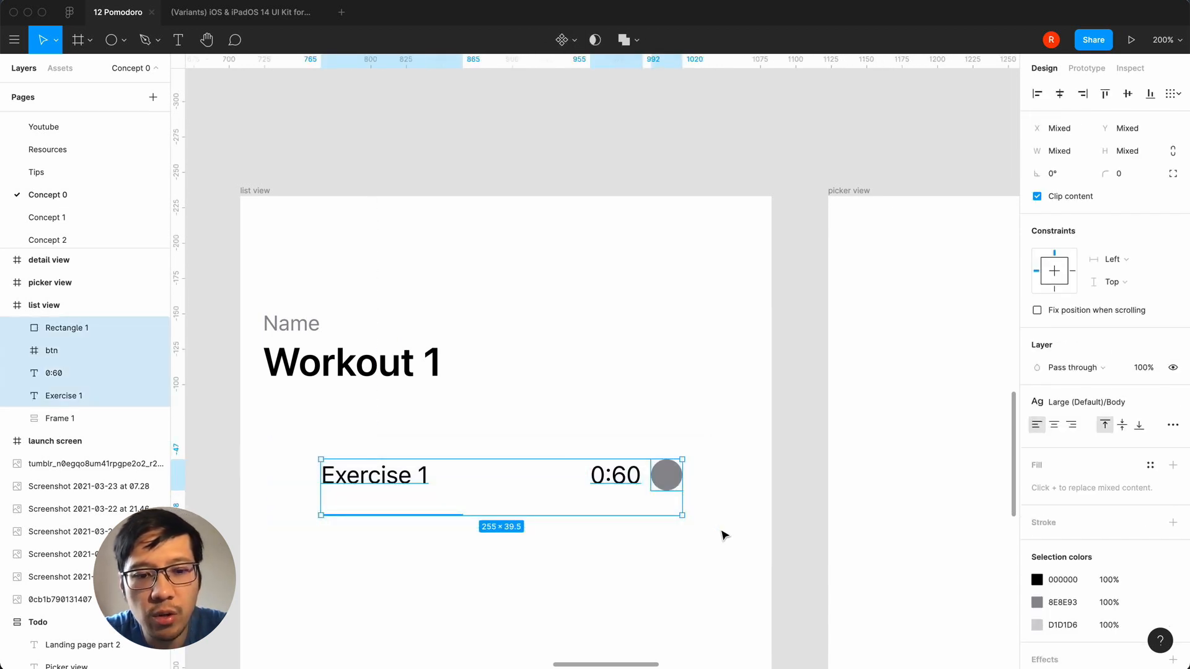
key("shift+a")
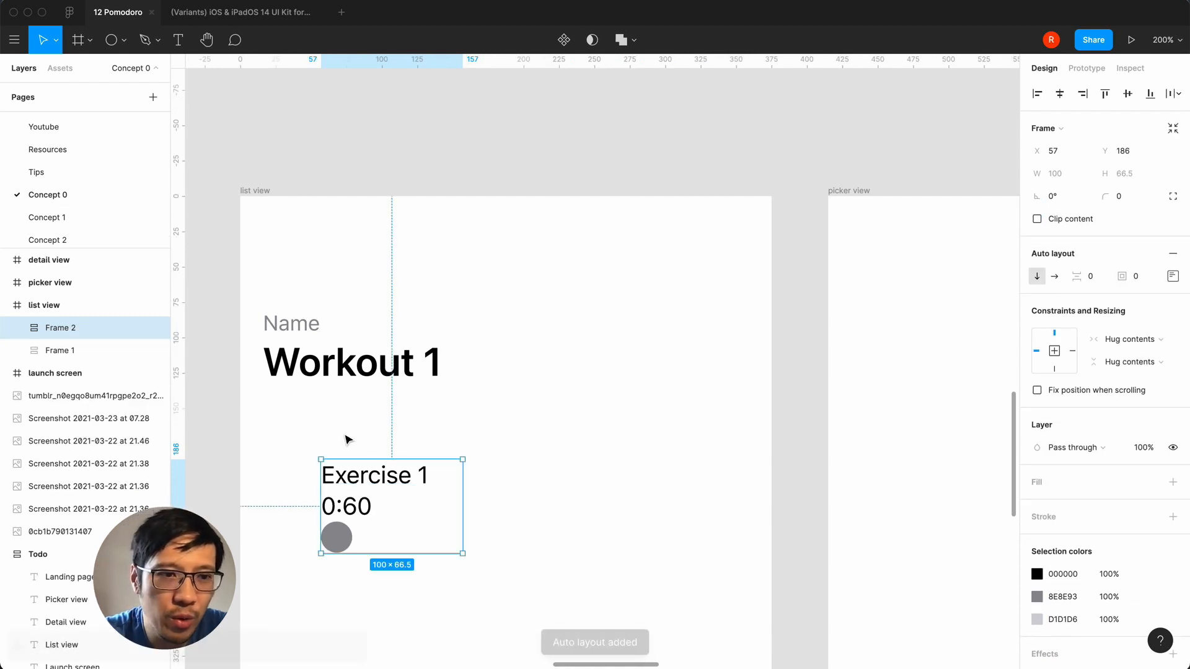
- Rename the new auto layout frame as "list item"
double_click(65, 328)
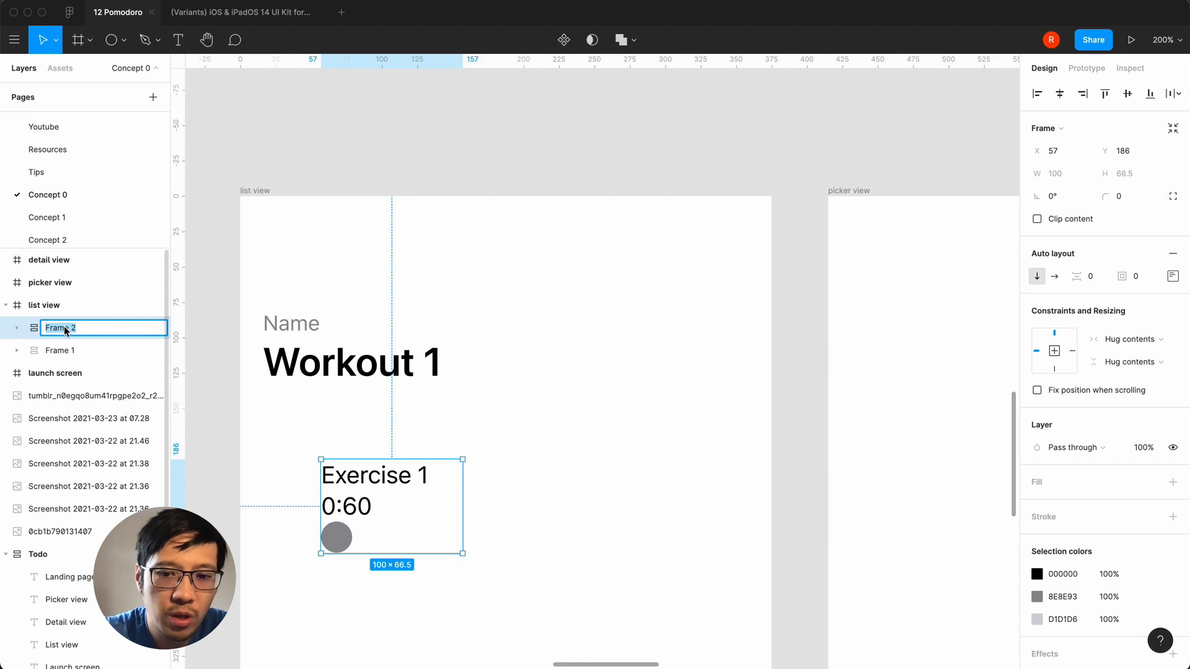
type("list item")
key("Return")
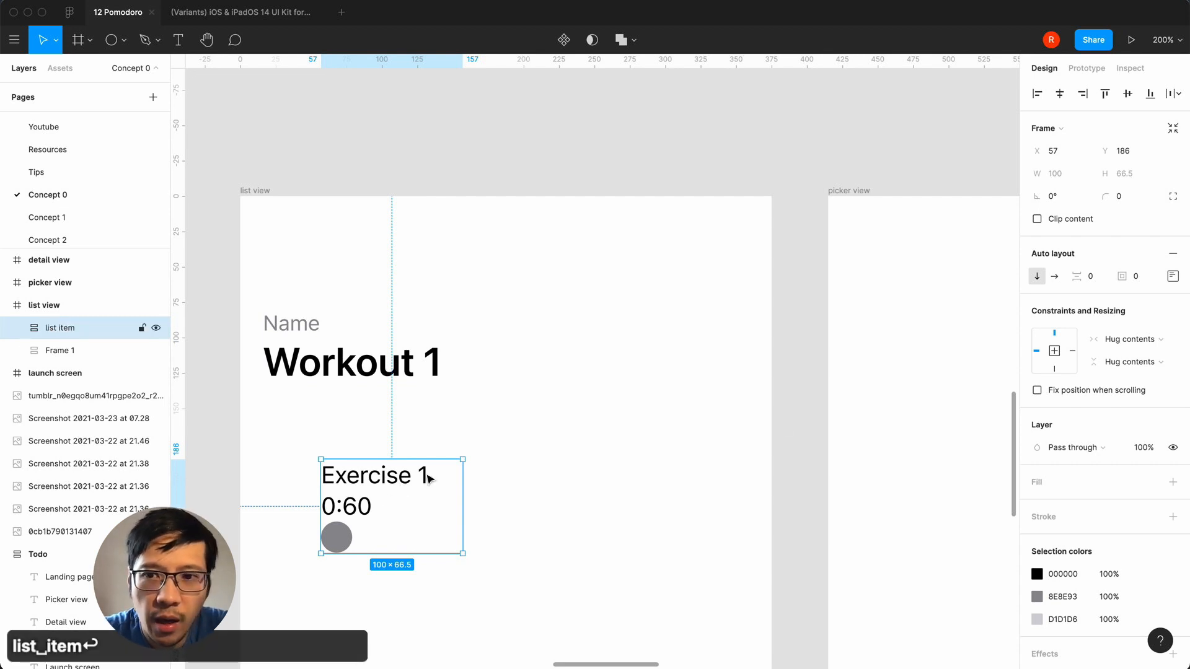
- Set the list item's auto layout direction to horizontal and select its Exercise 1 text
left_click(1055, 277)
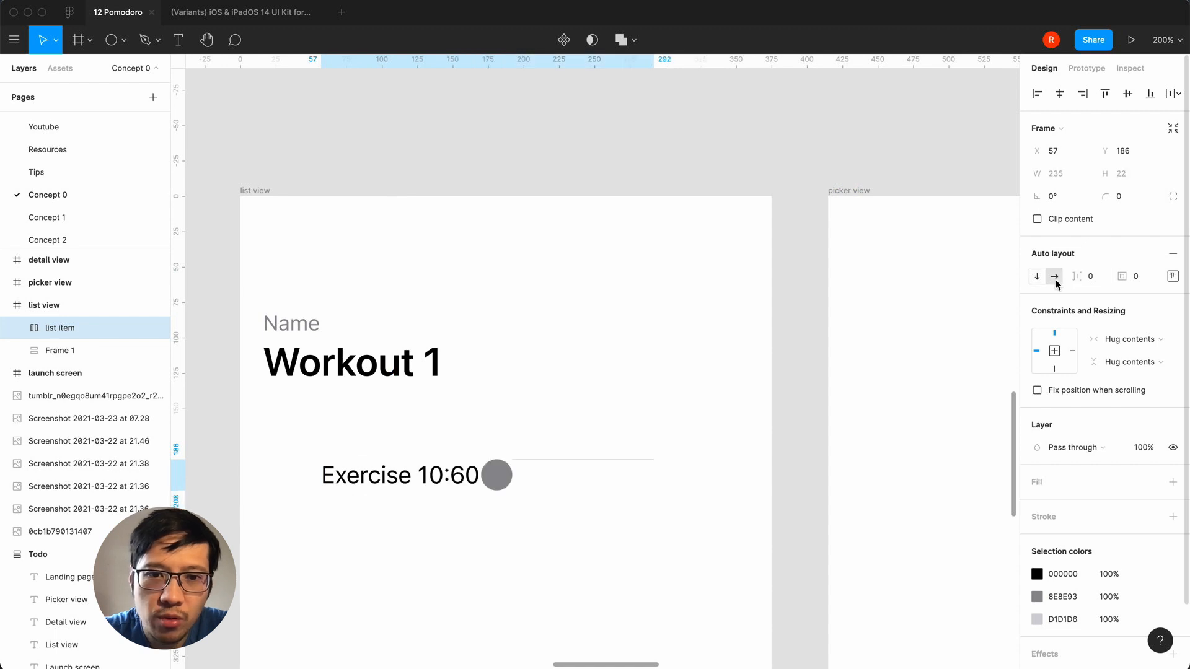
double_click(367, 487)
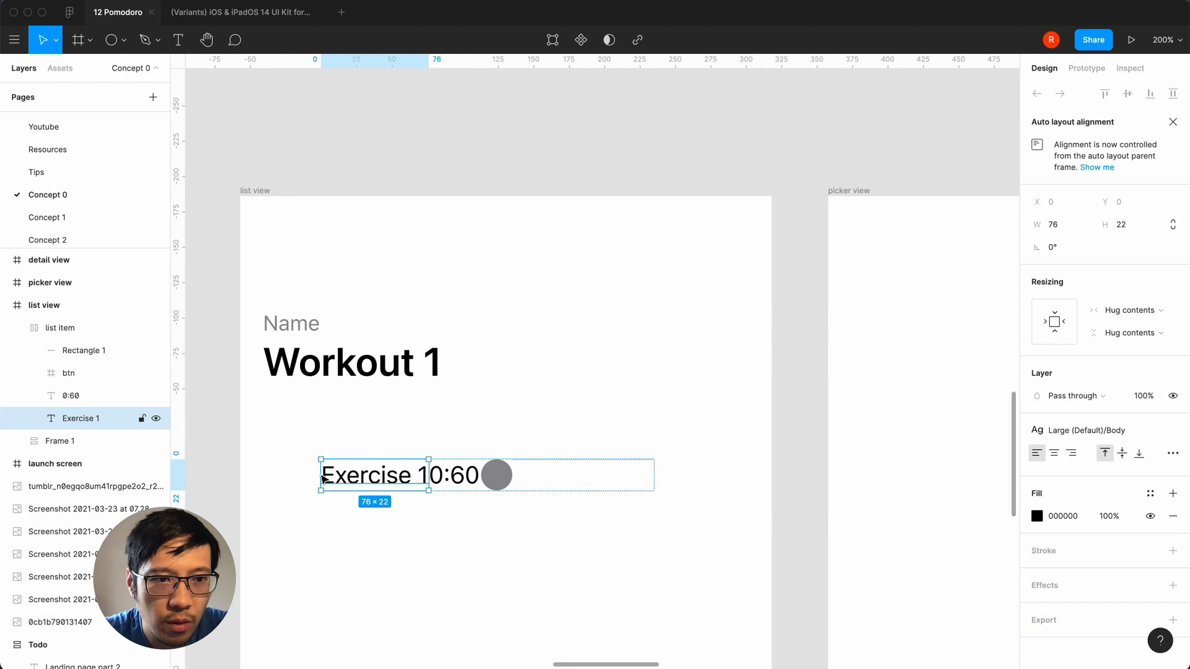
- Enclose the whole list item in a new plain frame
left_click(70, 328)
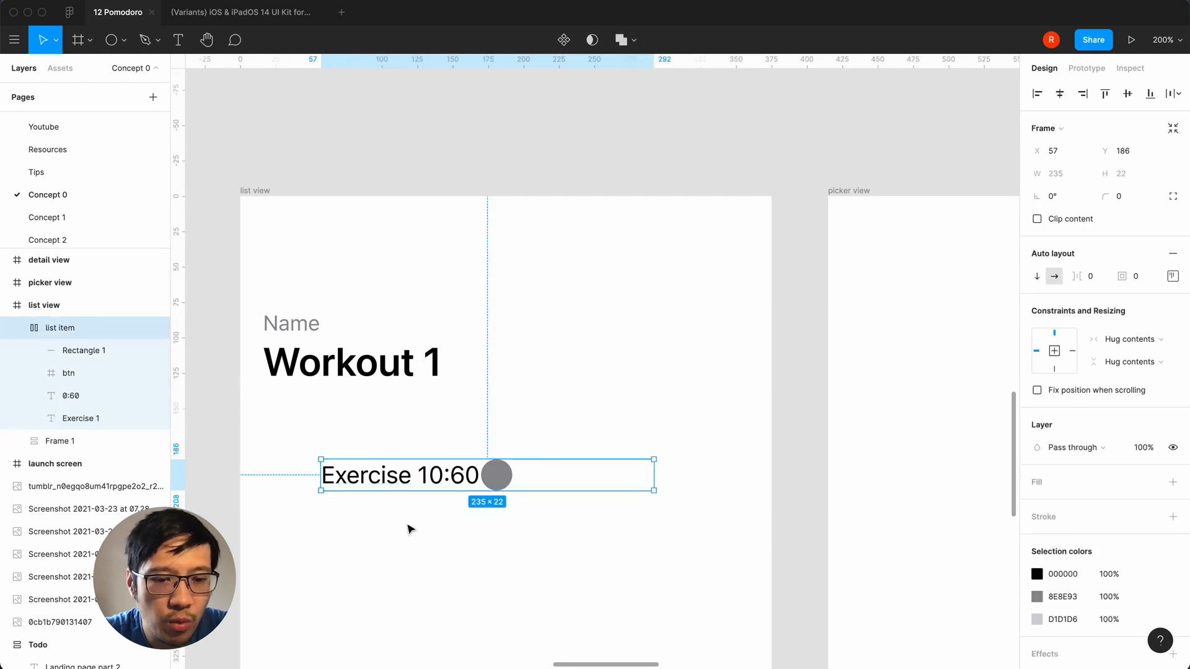
right_click(396, 476)
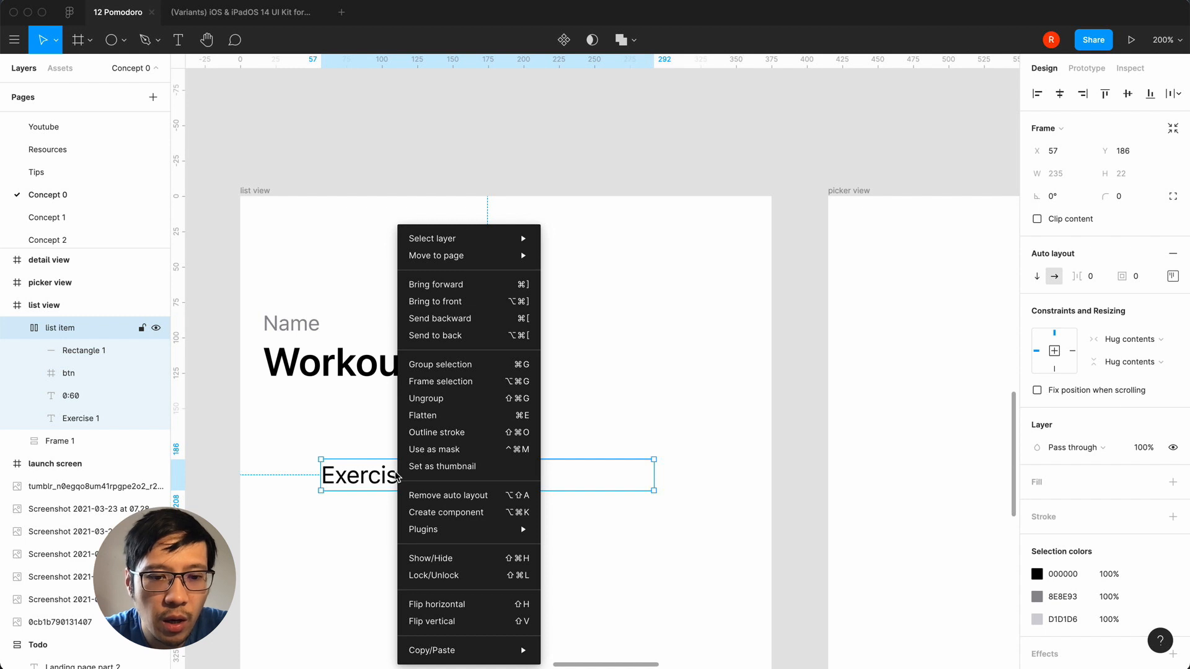
left_click(449, 382)
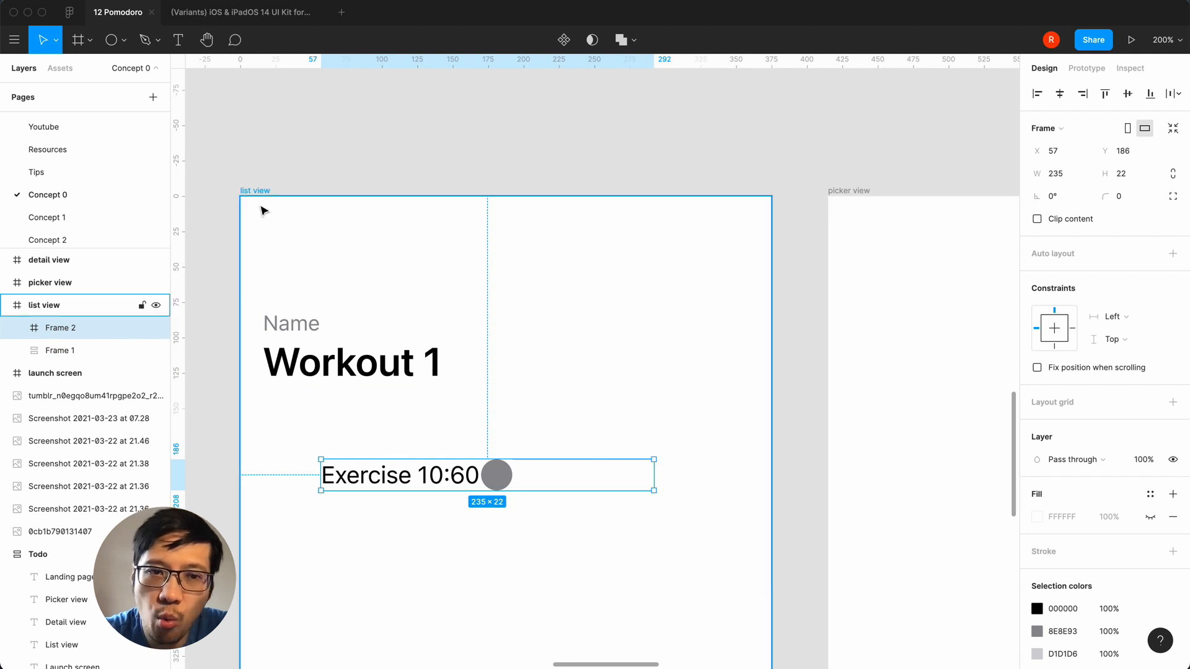
- Set the frame around the list item to 375 wide and align it to the left edge of the list view
left_click(1075, 177)
type("375")
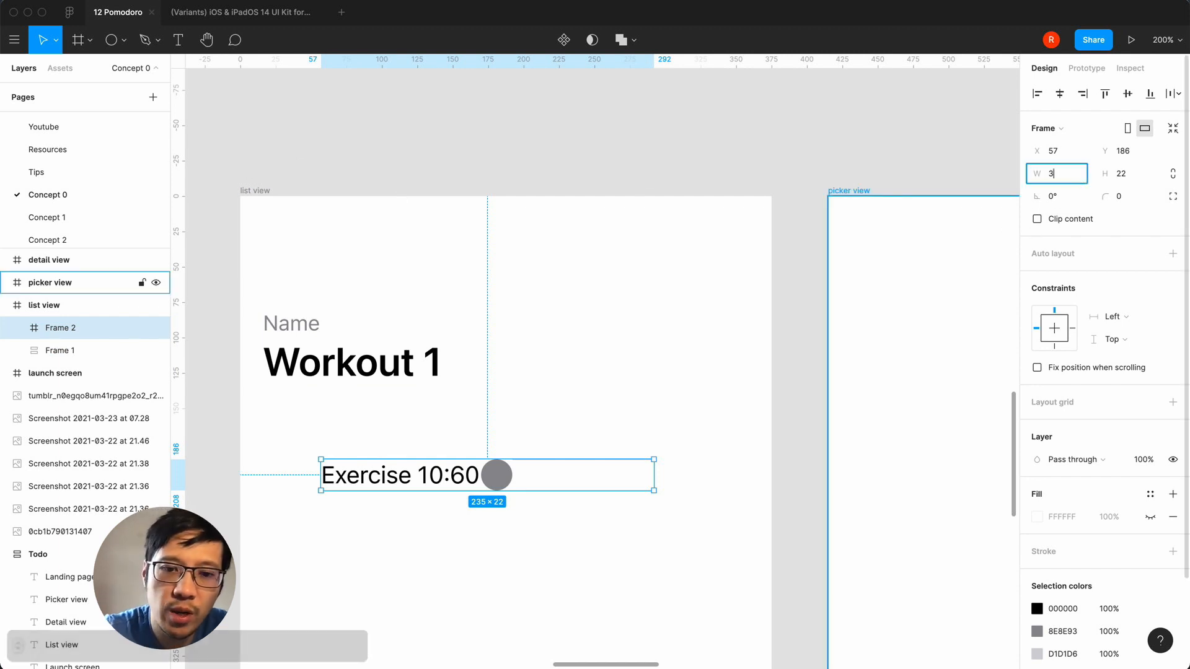
key("Return")
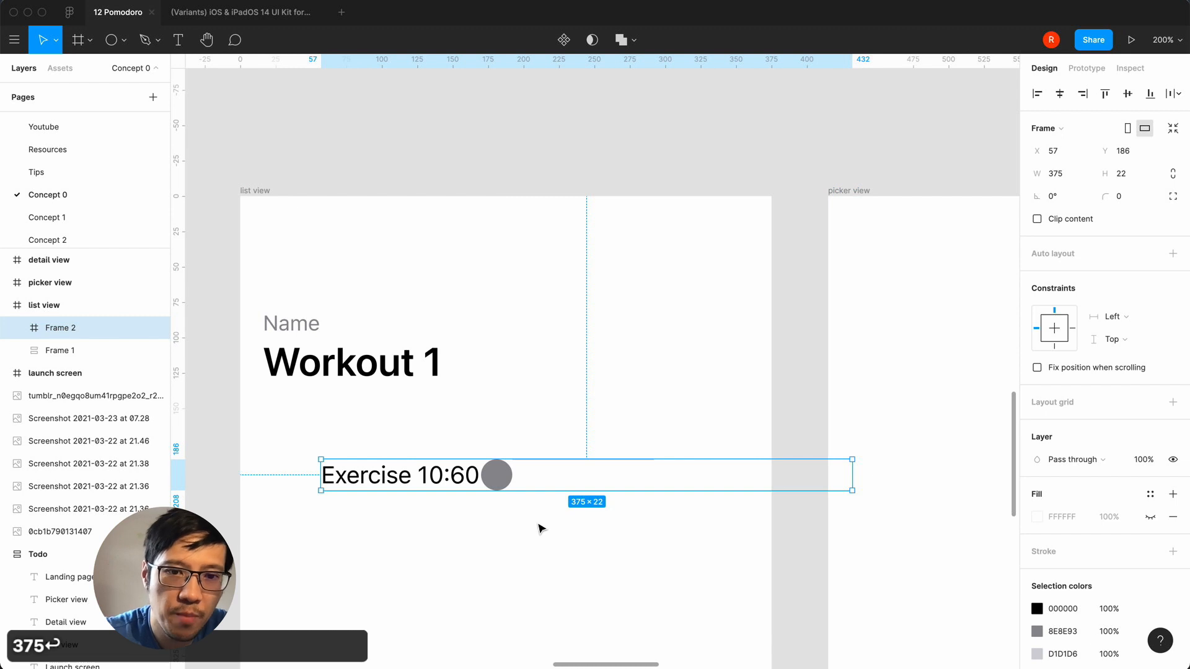
left_click(1037, 93)
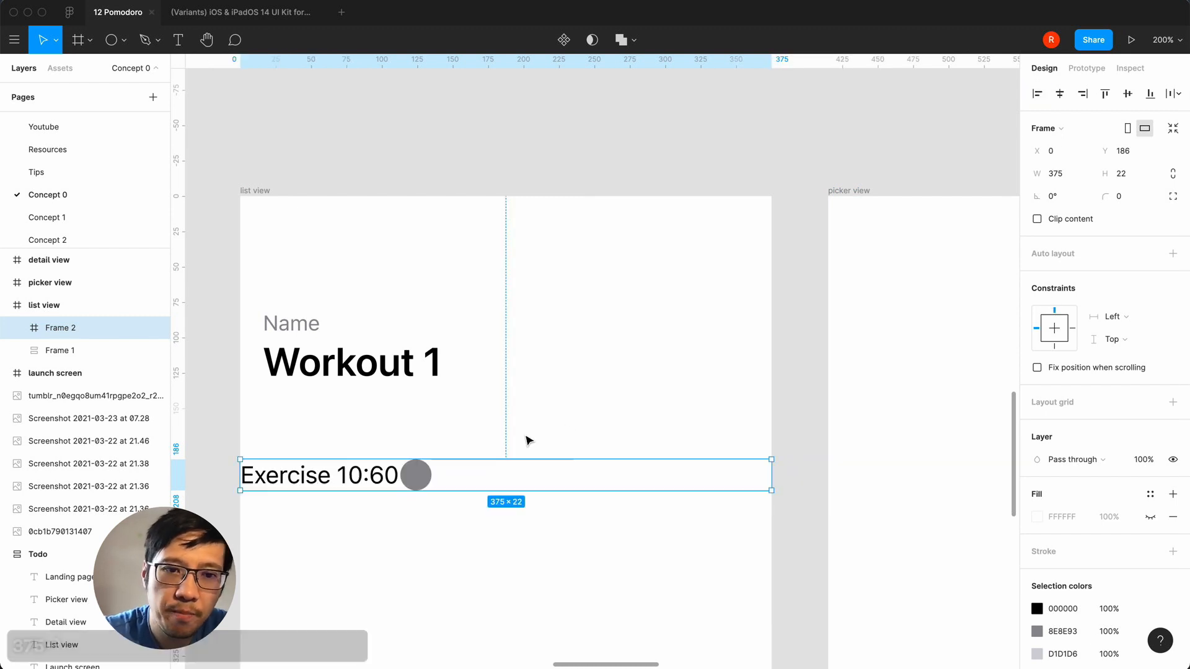
- Expand the 375-wide frame's layers, select the list item and check its horizontal resizing options
left_click(17, 329)
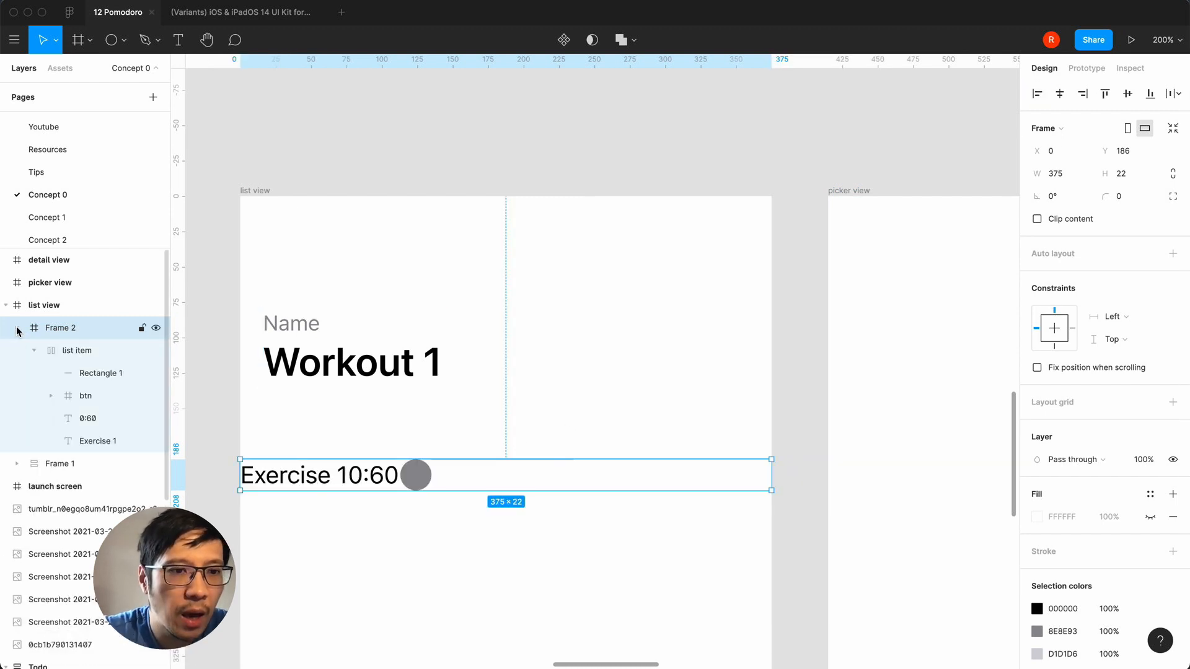
left_click(52, 353)
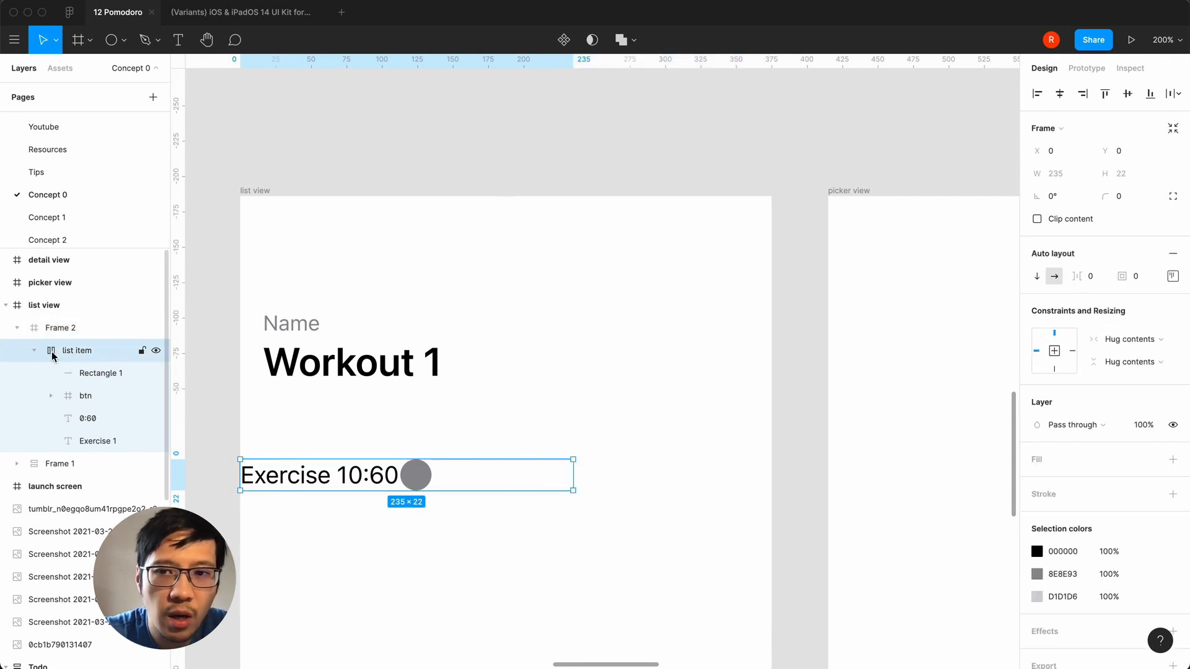
left_click(1137, 360)
left_click(1156, 315)
left_click(1140, 334)
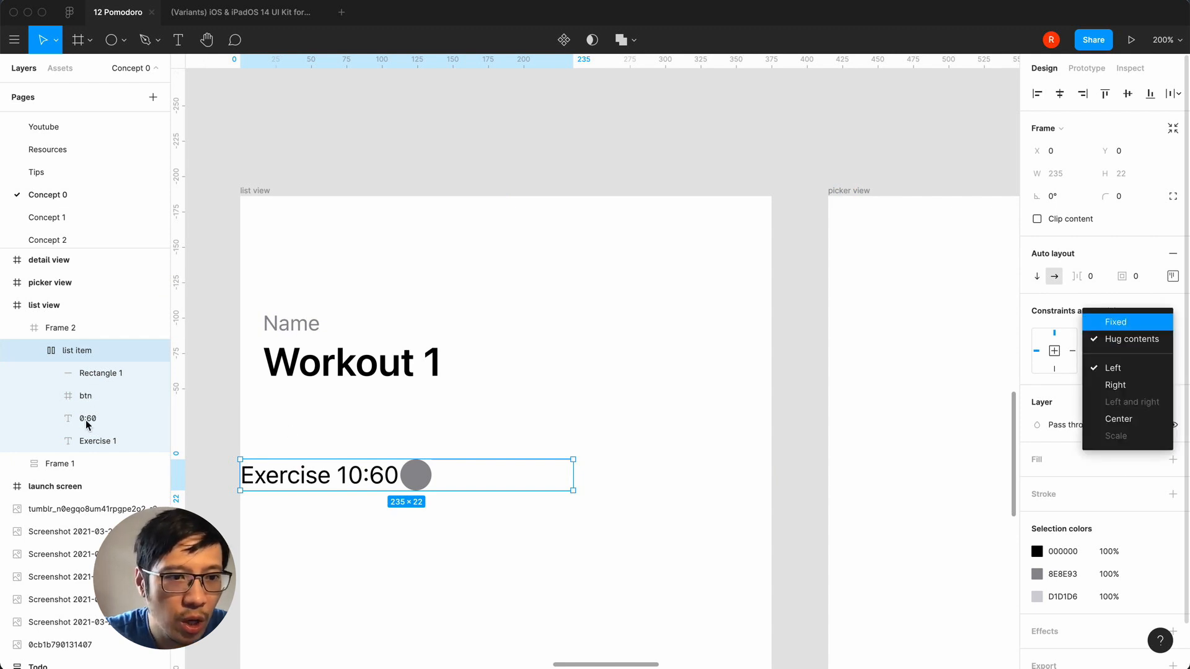
- Set the Exercise 1 text's horizontal resizing to Fill container
left_click(88, 451)
left_click(101, 440)
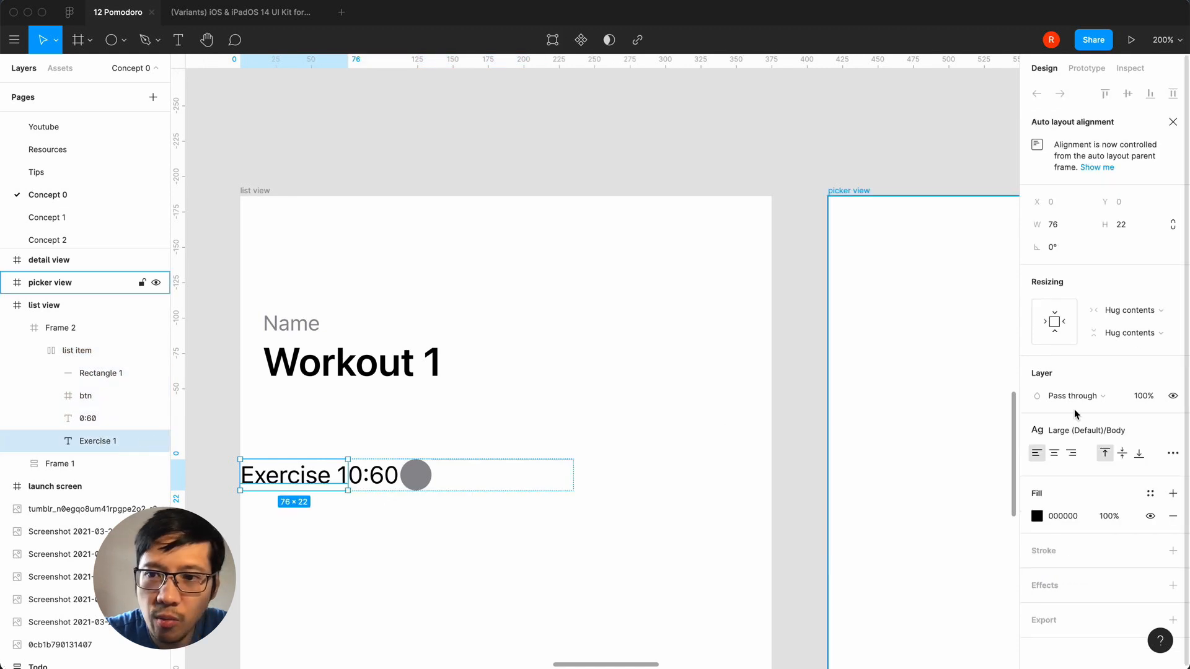
left_click(1148, 310)
left_click(1148, 325)
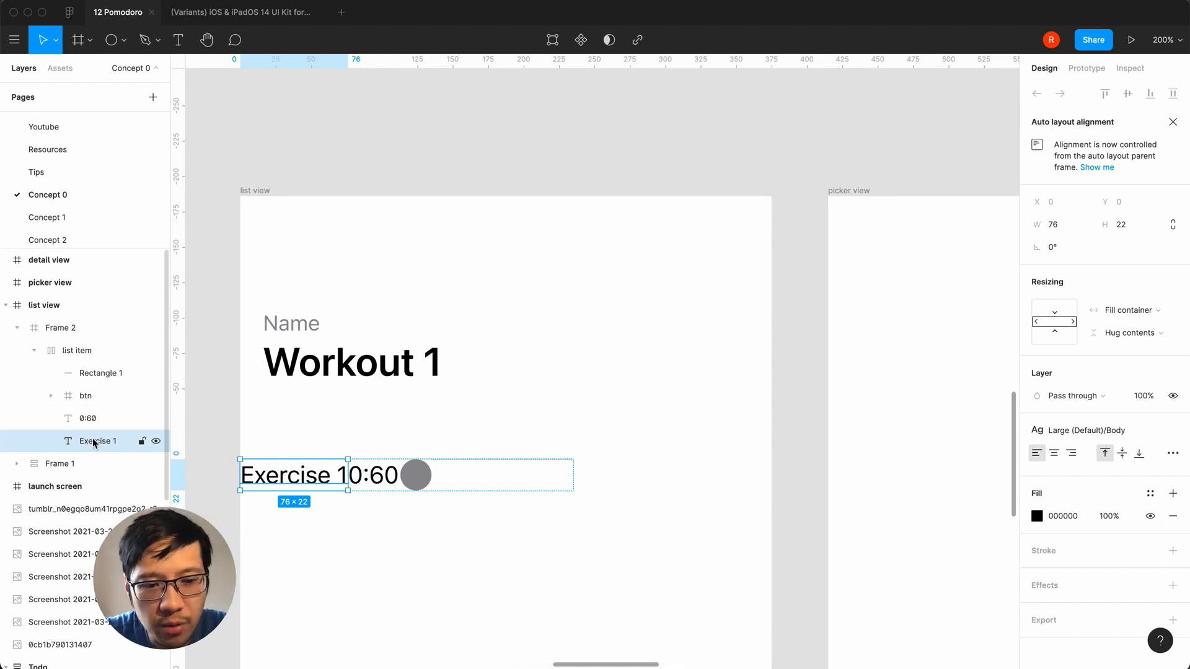
- Wrap the Exercise 1 text in its own auto layout frame with 0 spacing, 0 padding and Fill container horizontal resizing
key("shift+a")
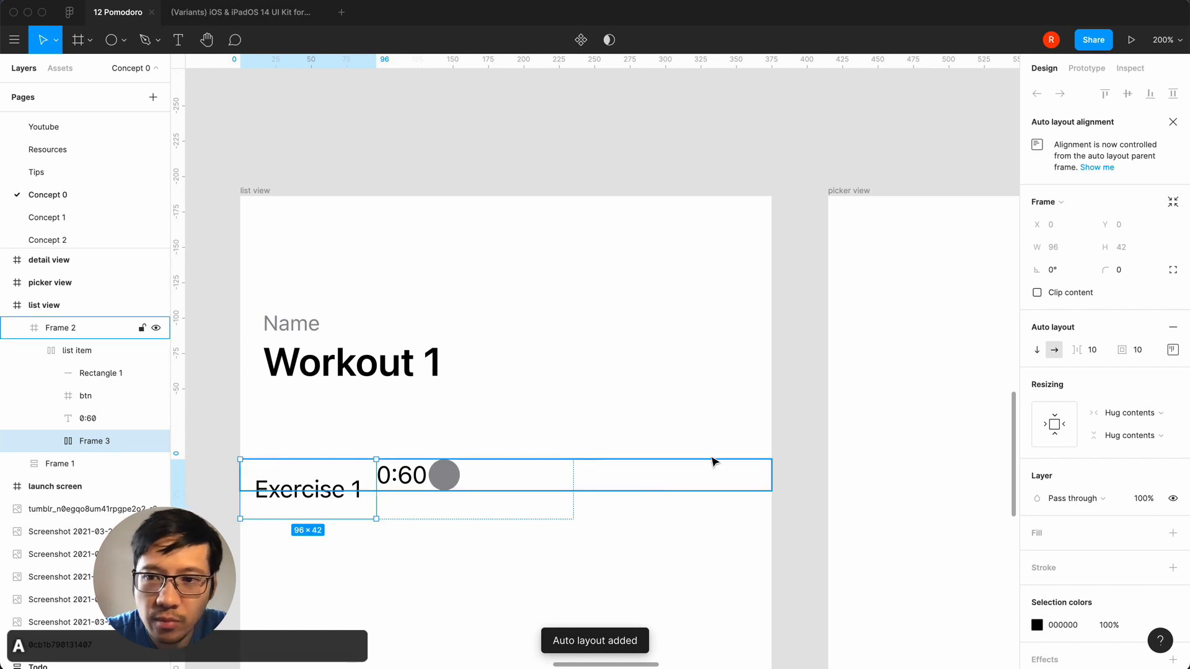
left_click(1096, 352)
type("0")
key("Tab")
type("0")
key("Return")
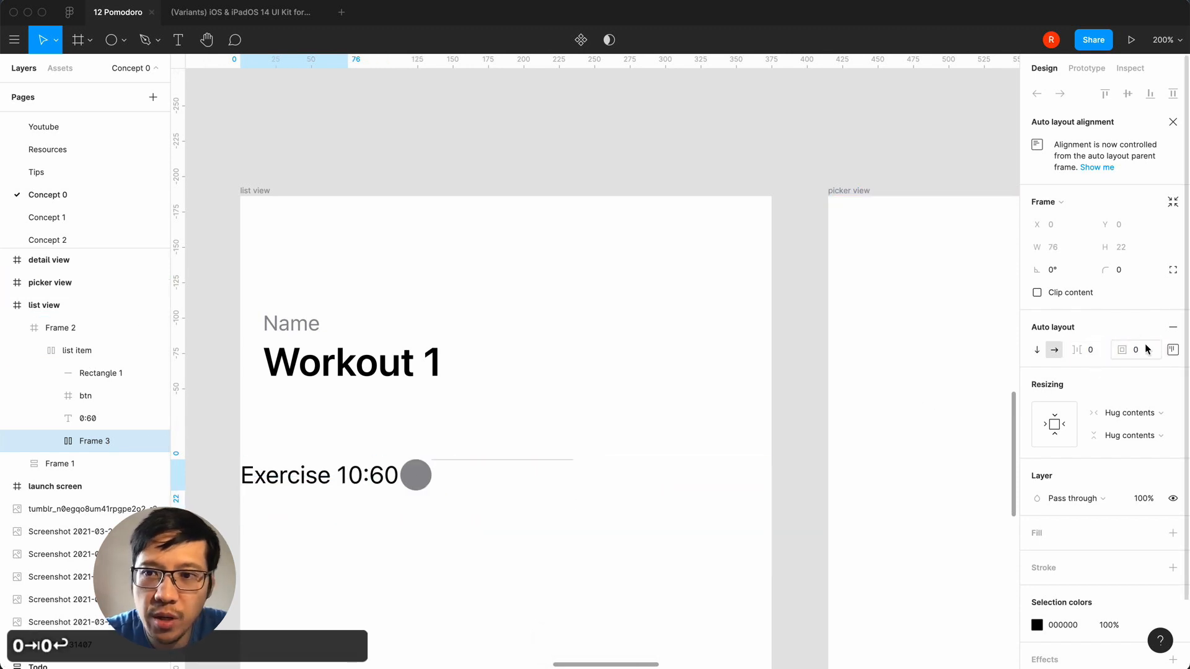
left_click(1153, 414)
left_click(1137, 430)
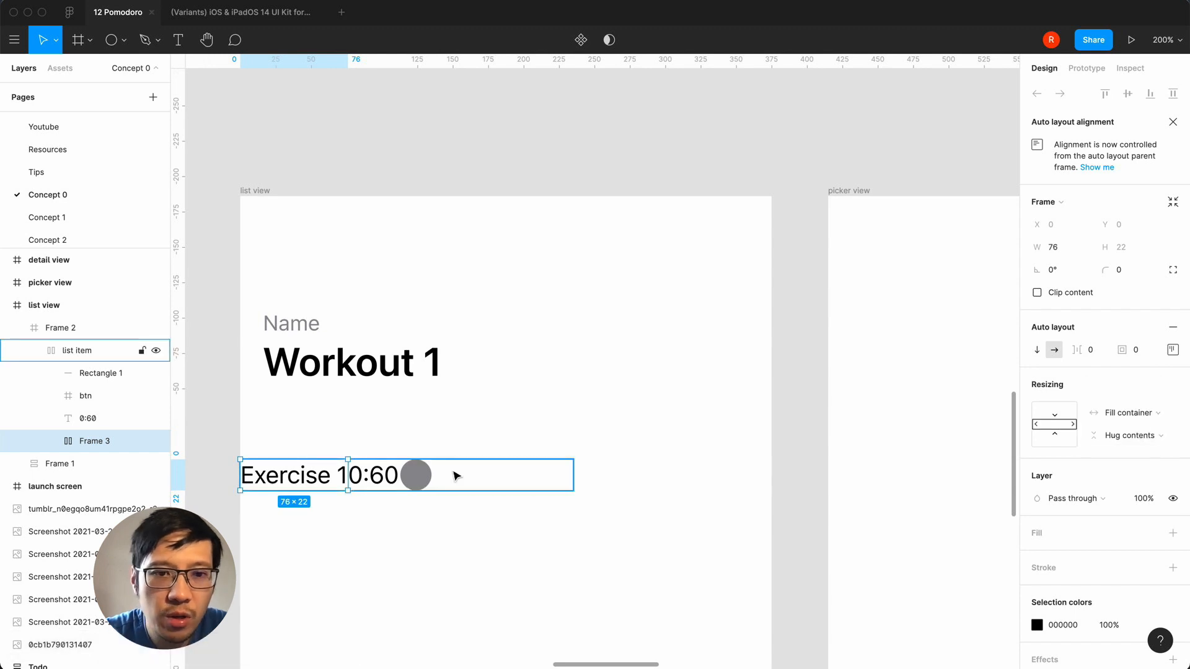
left_click(62, 351)
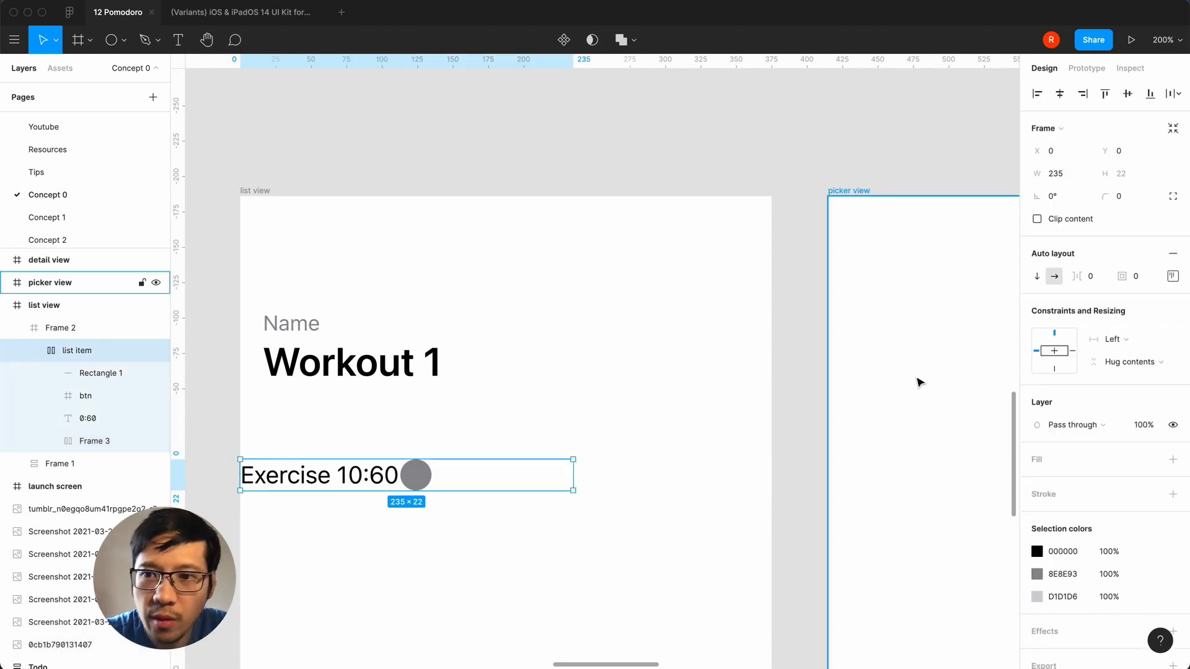
left_click(1144, 339)
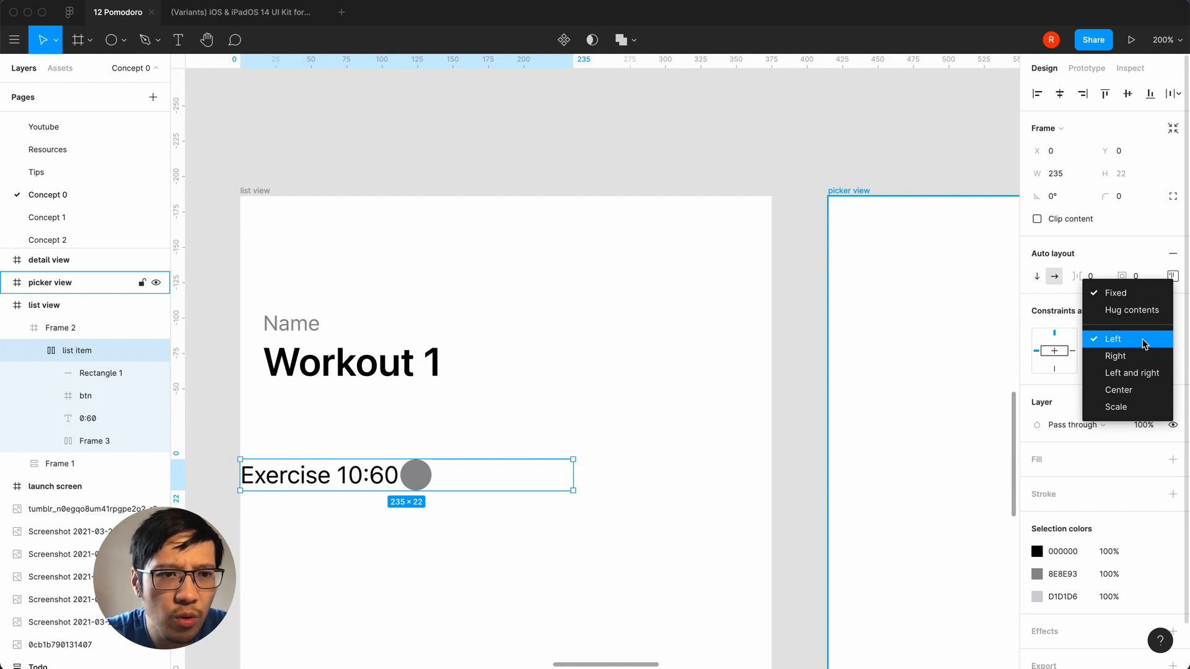
left_click(1143, 341)
left_click(52, 331)
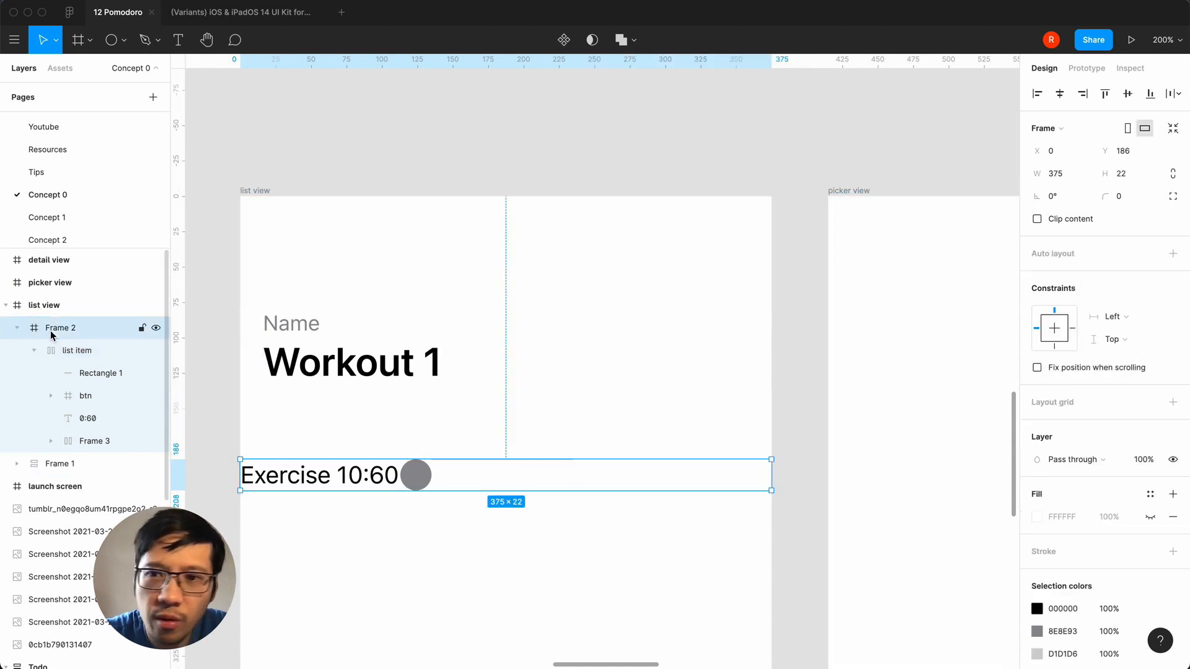
left_click(49, 349)
- Set the divider line's horizontal resizing to Fill container within the list item
left_click(83, 376)
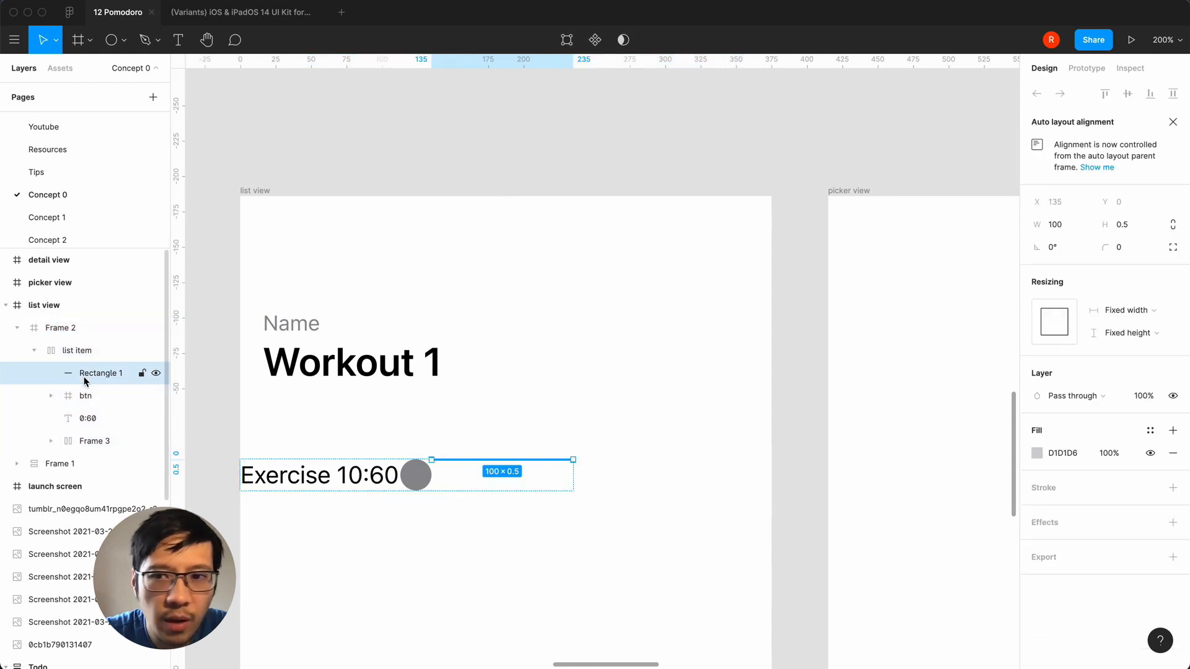
left_click(1126, 310)
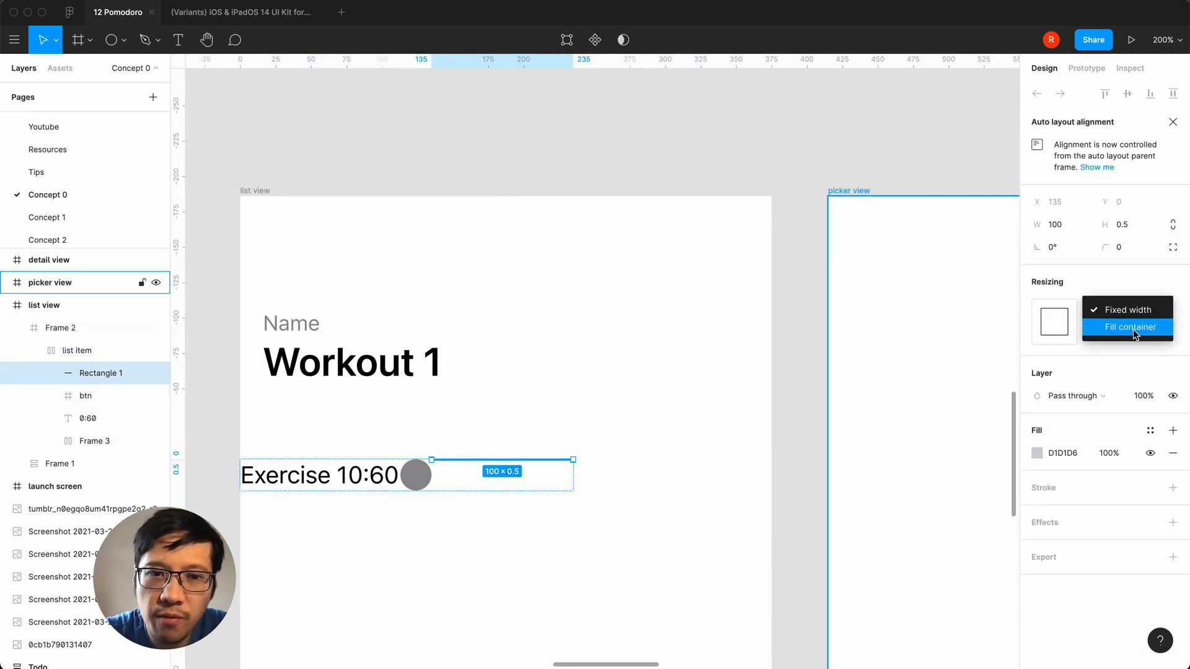
left_click(1134, 335)
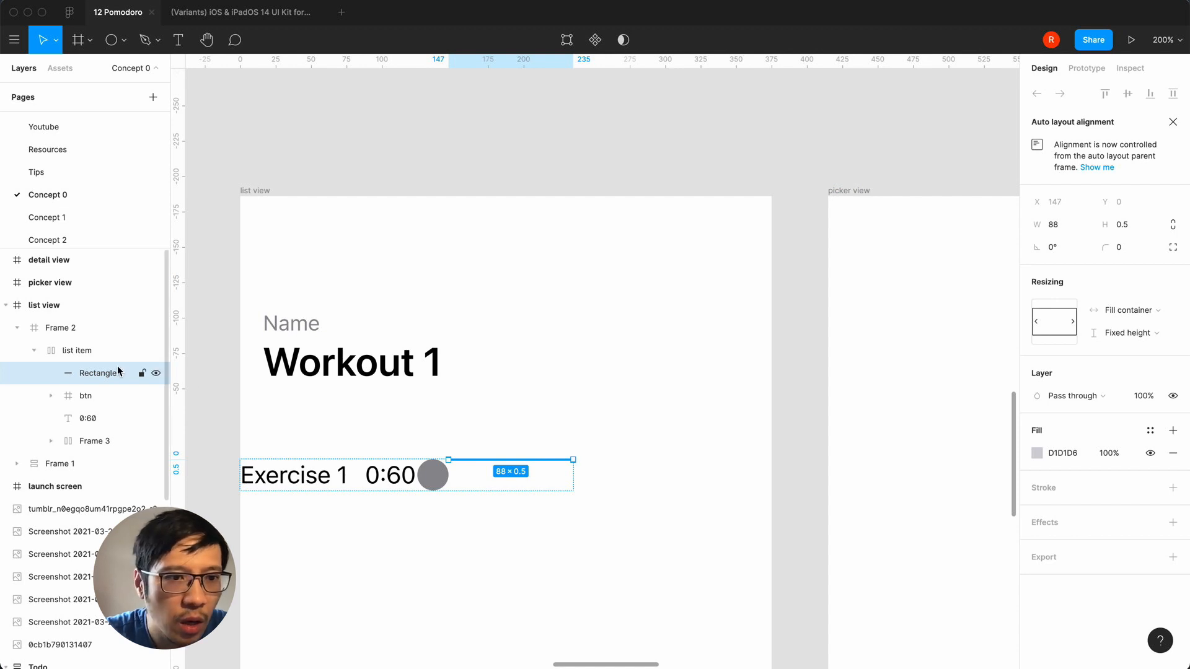
- Wrap the 0:60 text in its own auto layout frame with 0 spacing and 0 padding
left_click(72, 351)
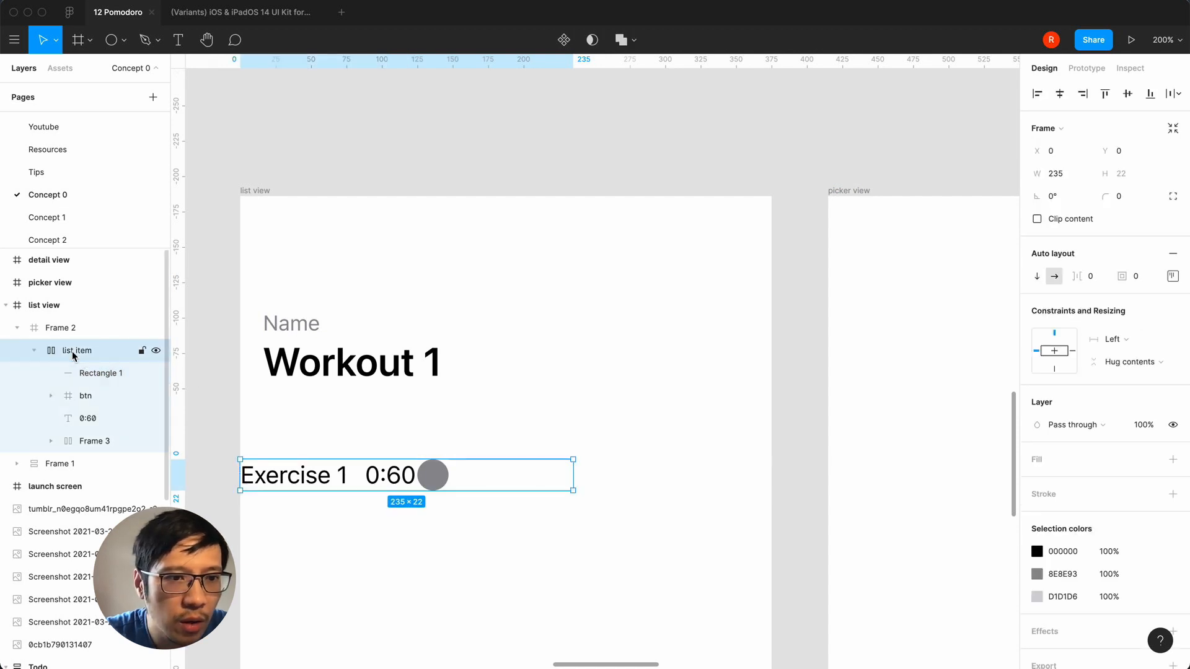
left_click(75, 396)
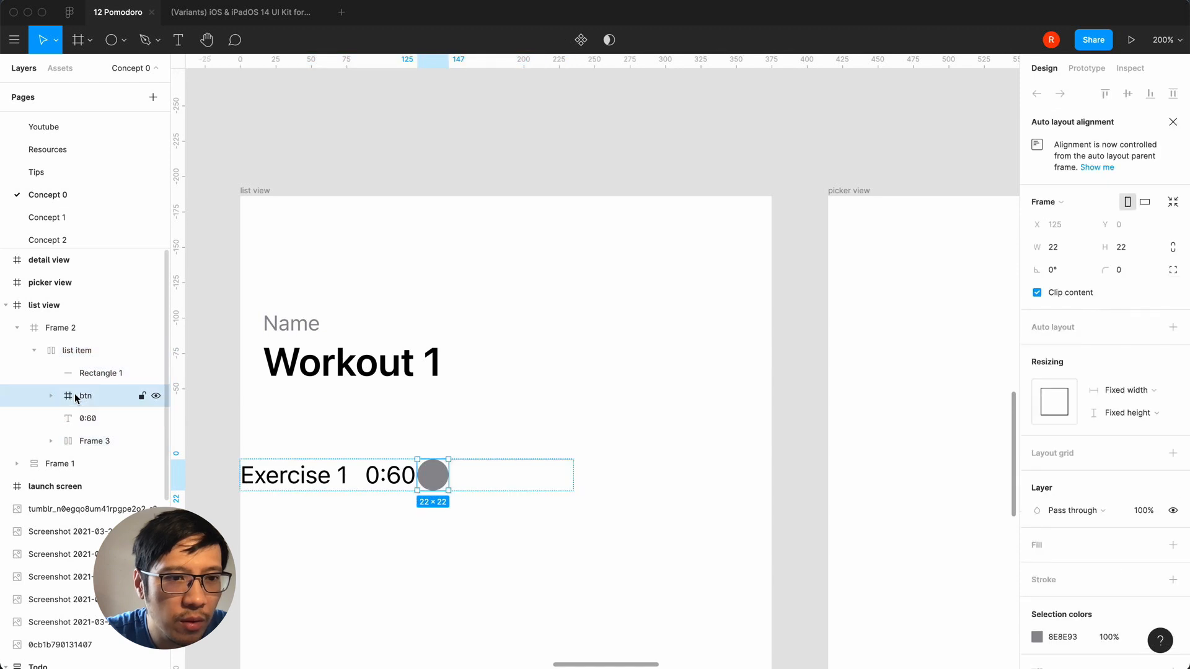
left_click(76, 420)
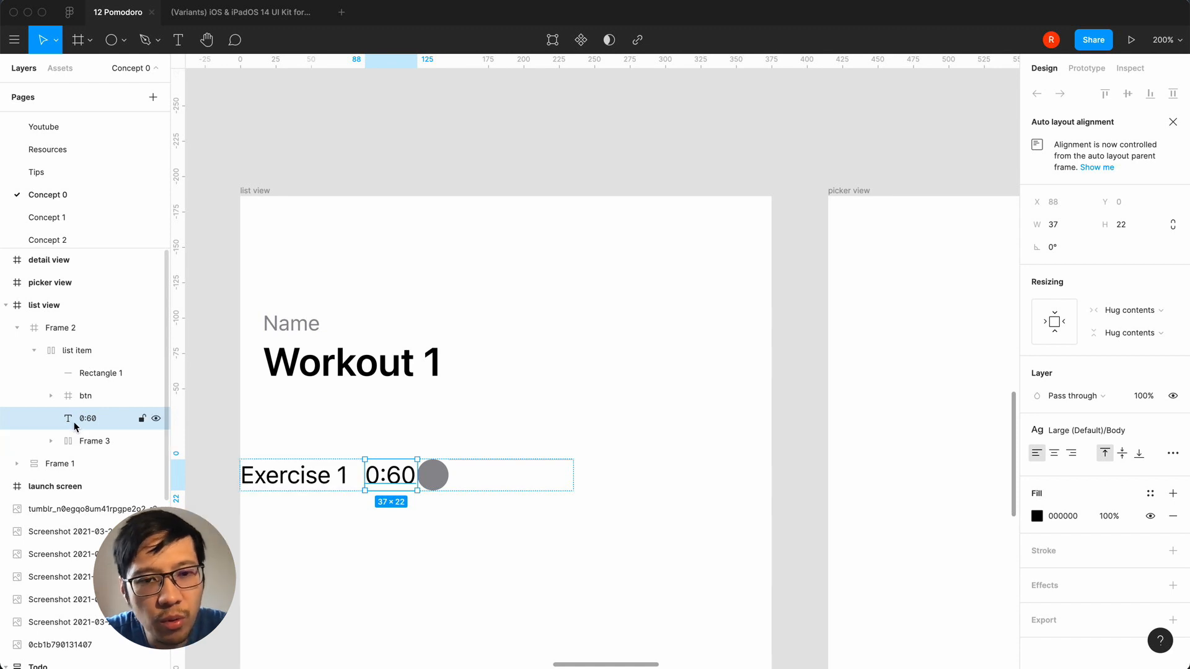
key("shift+a")
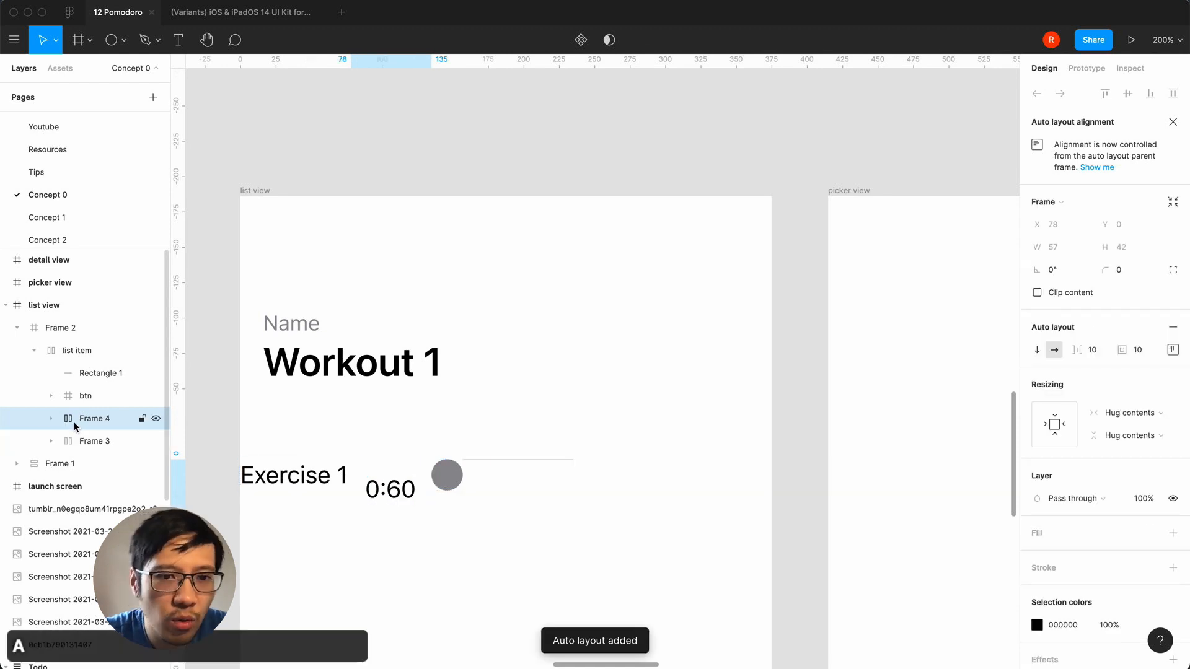
left_click(1091, 349)
type("0")
key("Tab")
type("0")
key("Return")
key("Return")
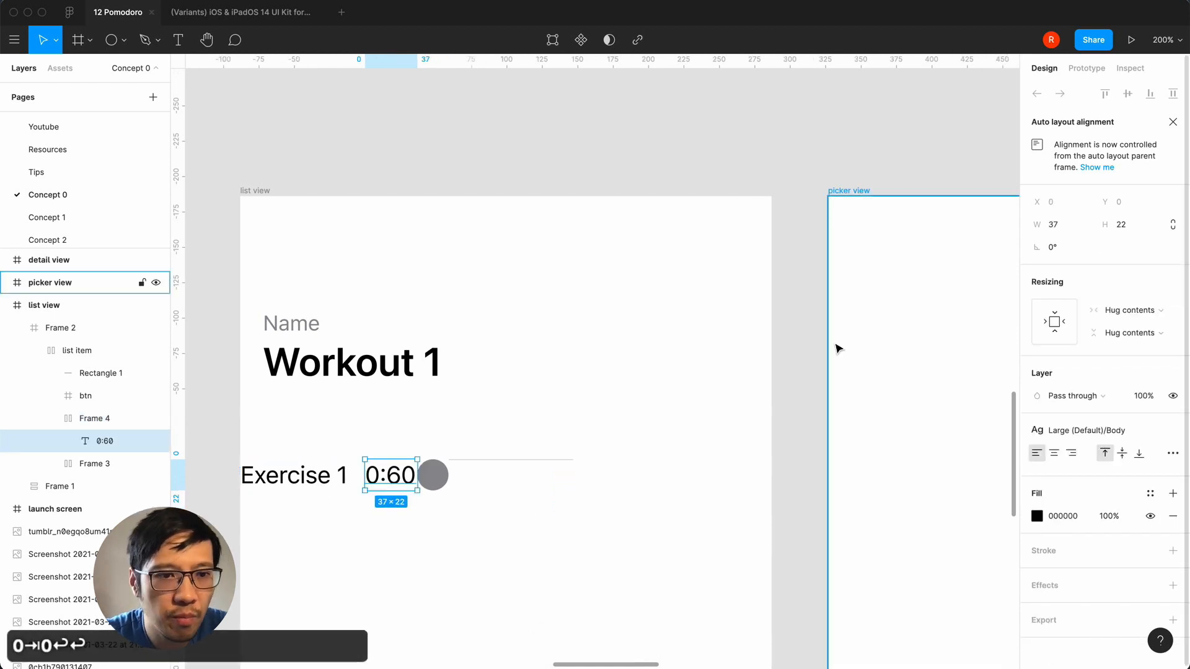
- Wrap the Exercise 1 frame, the 0:60 frame and the btn frame together in one auto layout frame, leaving out the divider
left_click(52, 424)
left_click(94, 417)
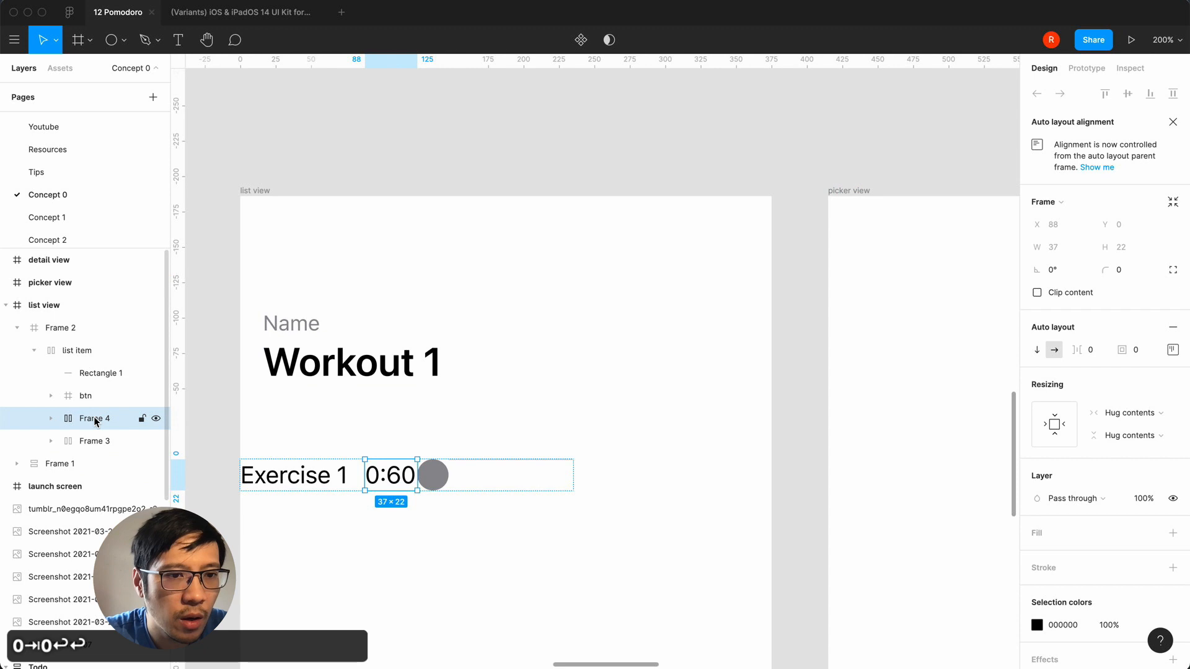
left_click(88, 397)
left_click(93, 440, "shift")
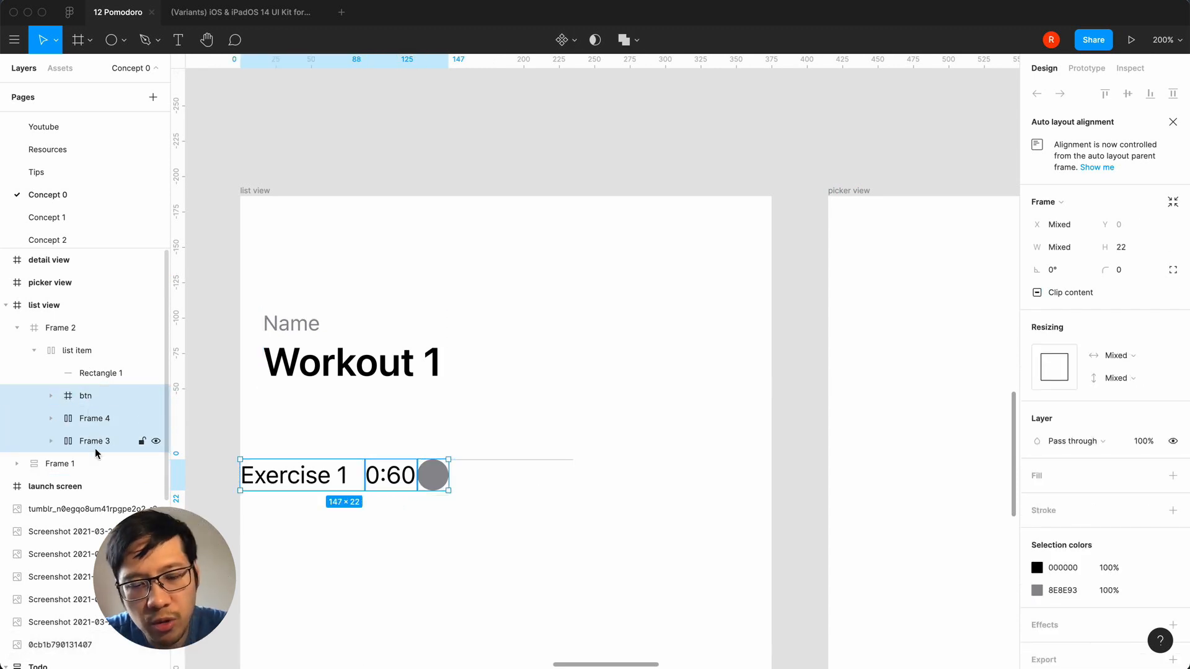
key("shift+a")
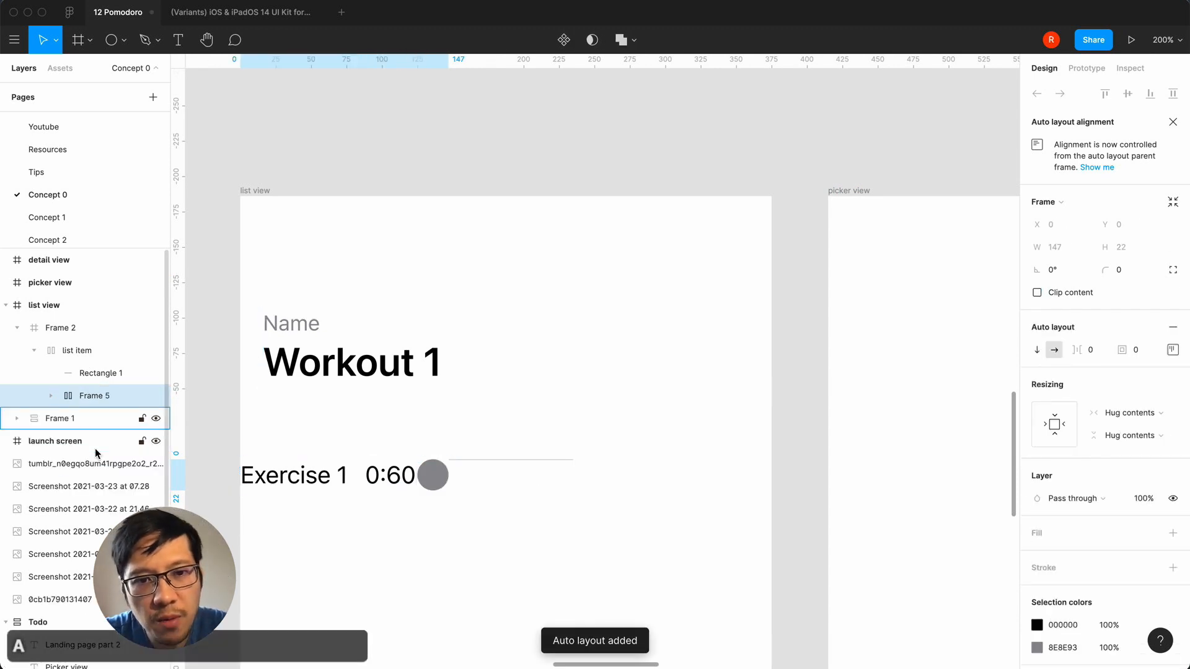
- Change the list item's auto layout direction to vertical
left_click(75, 370)
left_click(70, 349)
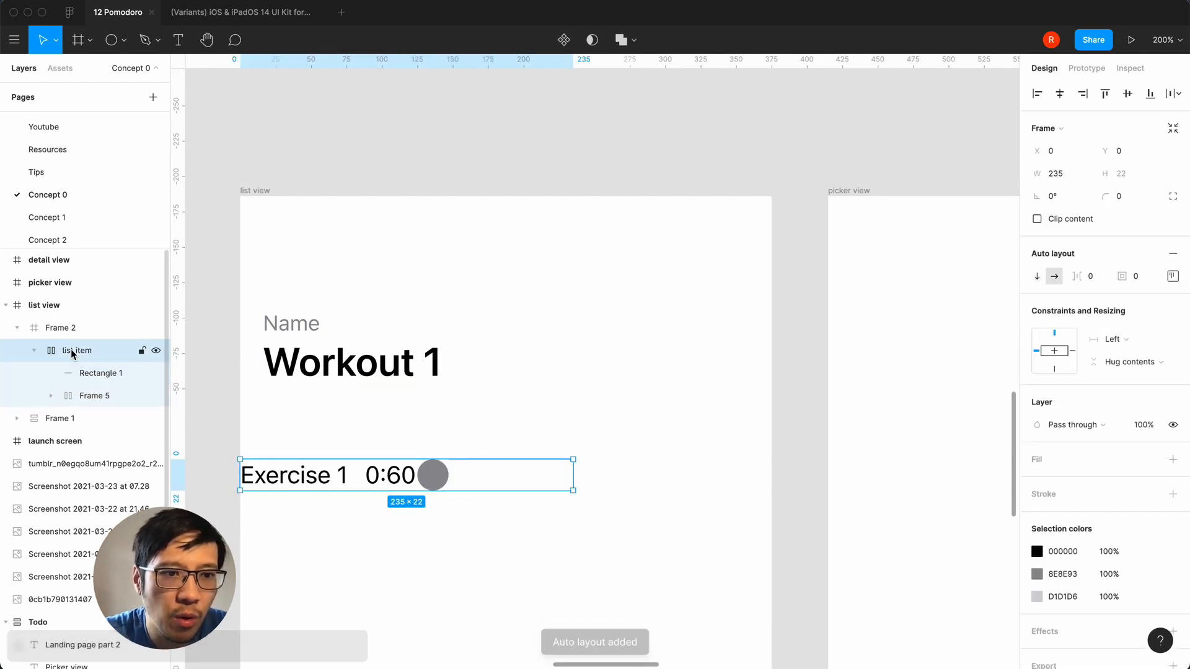
left_click(1036, 276)
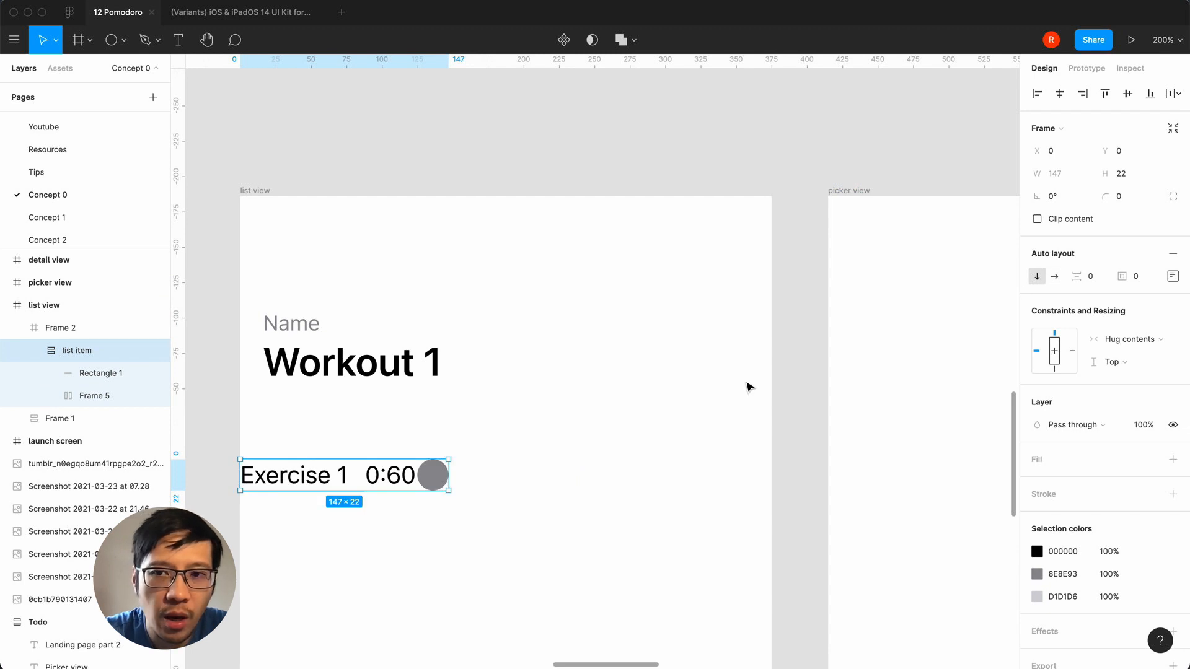
left_click(1132, 339)
left_click(1139, 340)
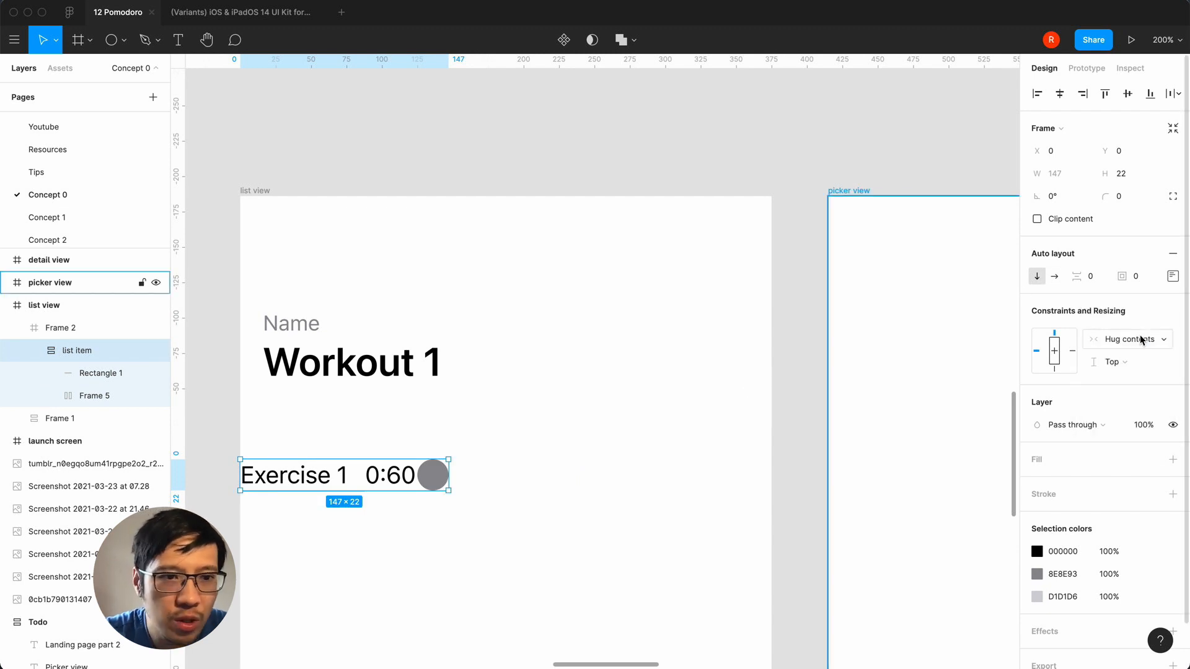
- Set the horizontal resizing of the row frame holding the name, duration and button to Fill container
left_click(86, 395)
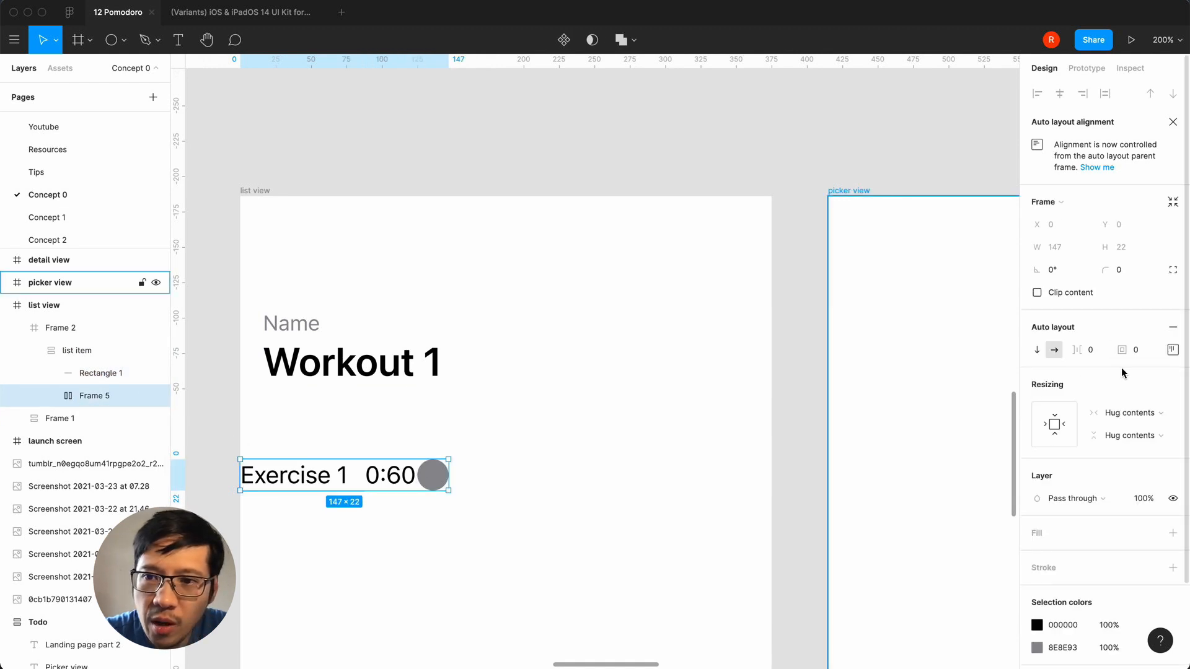
left_click(1126, 414)
left_click(1127, 433)
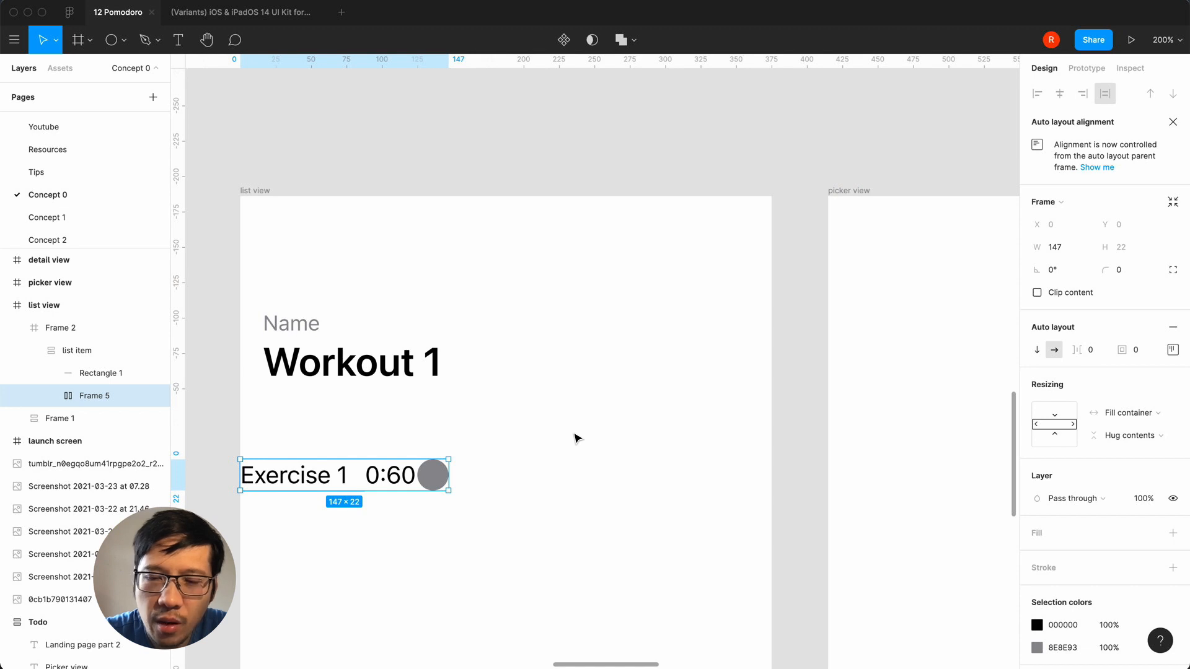
- Set the horizontal resizing of the divider line below the exercise row to Fill container
left_click(91, 372)
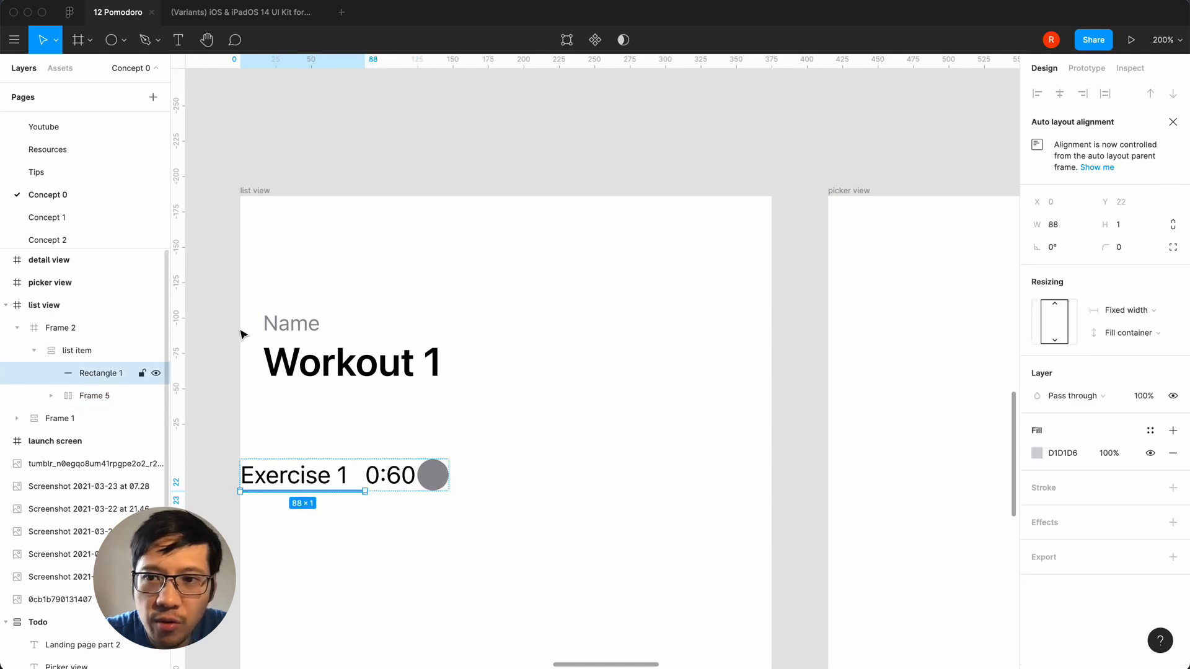
left_click(1130, 315)
left_click(1125, 328)
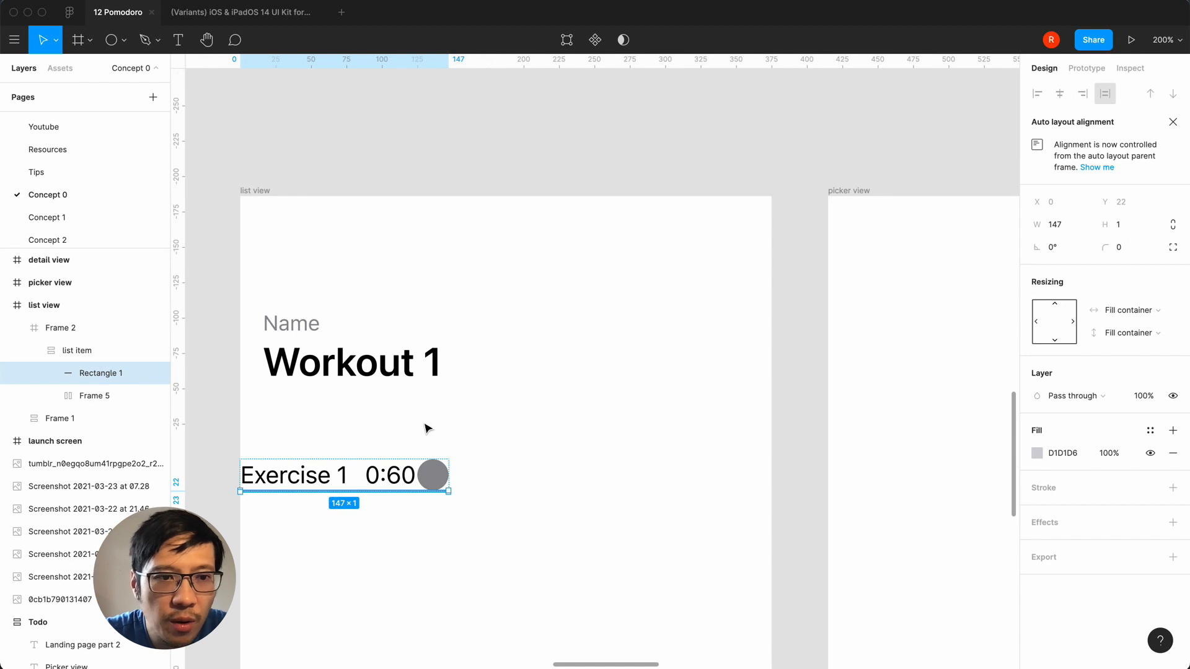
- Set the list item frame's width to 375
left_click(80, 350)
left_click(1132, 338)
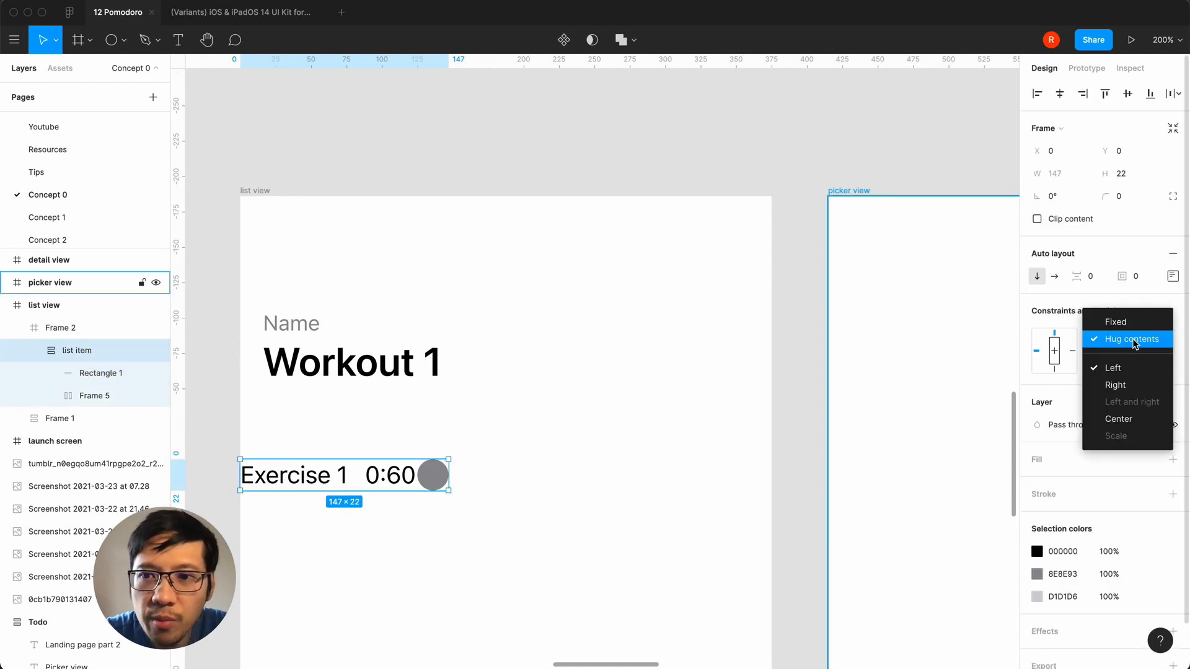
left_click(1132, 338)
left_click(1132, 339)
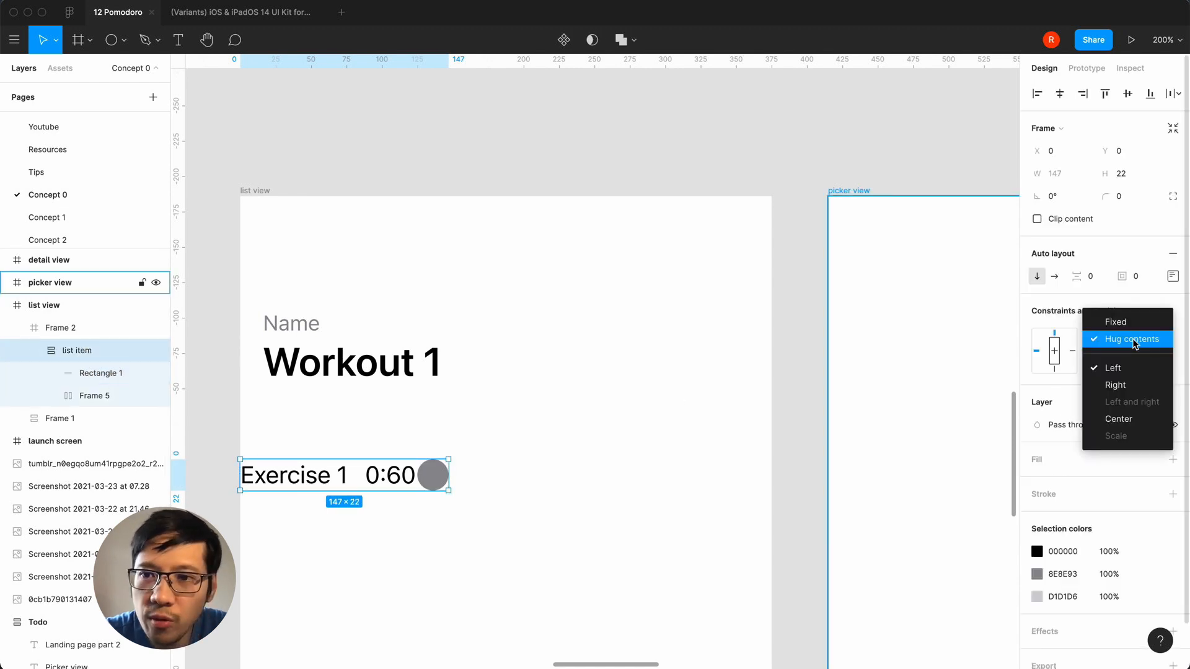
left_click(1132, 319)
type("375")
key("Return")
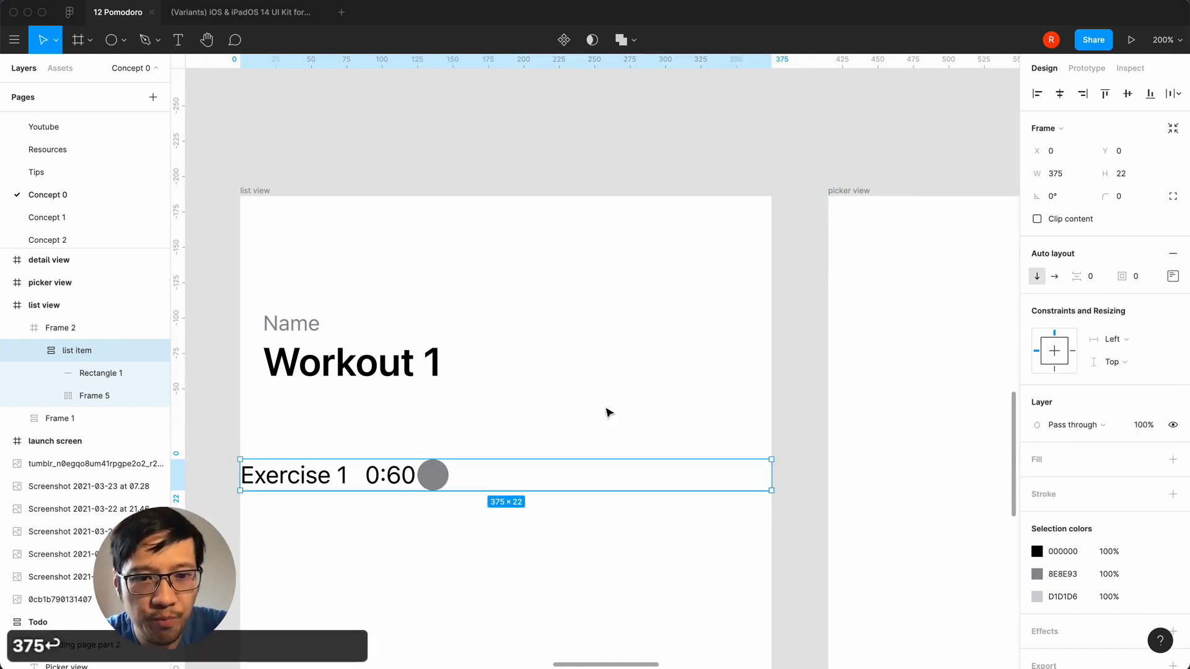
- Set the horizontal resizing of the frame holding the Exercise 1 name to Fill container
left_click(314, 482)
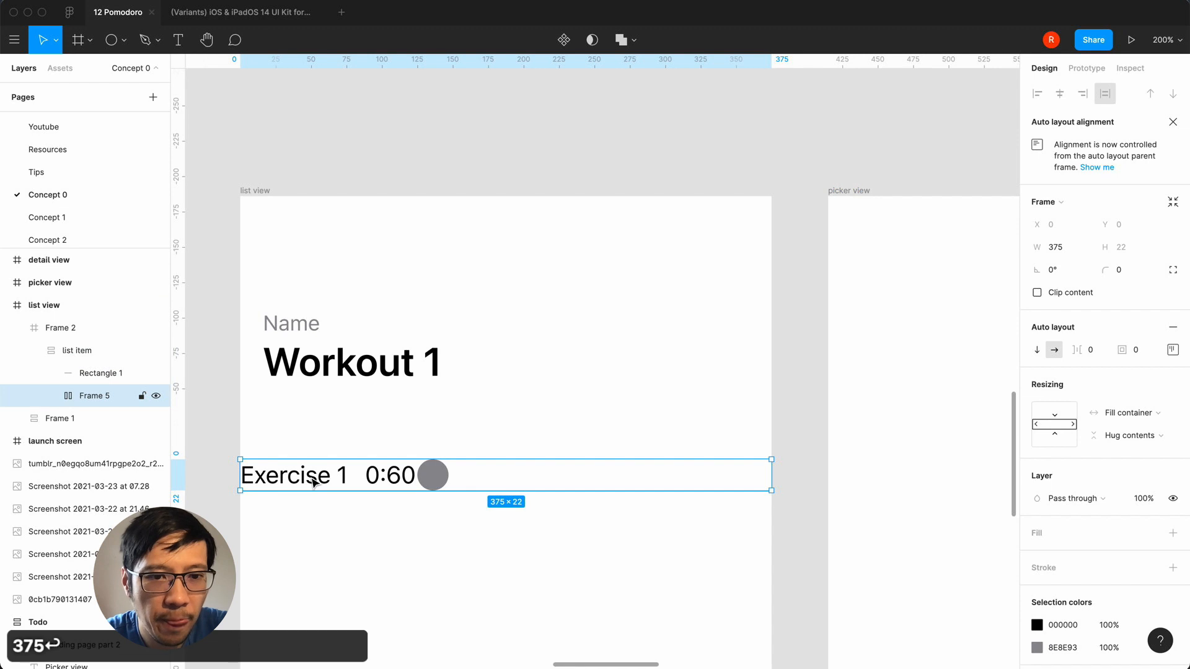
left_click(49, 396)
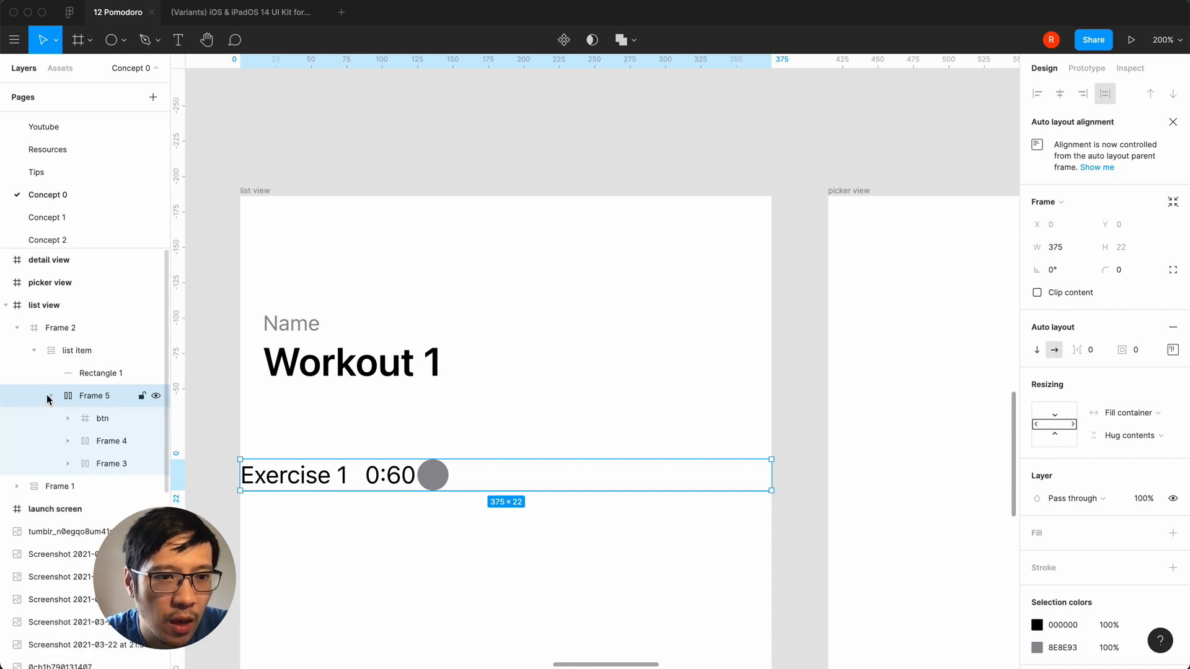
left_click(86, 441)
left_click(68, 441)
left_click(68, 486)
left_click(118, 509)
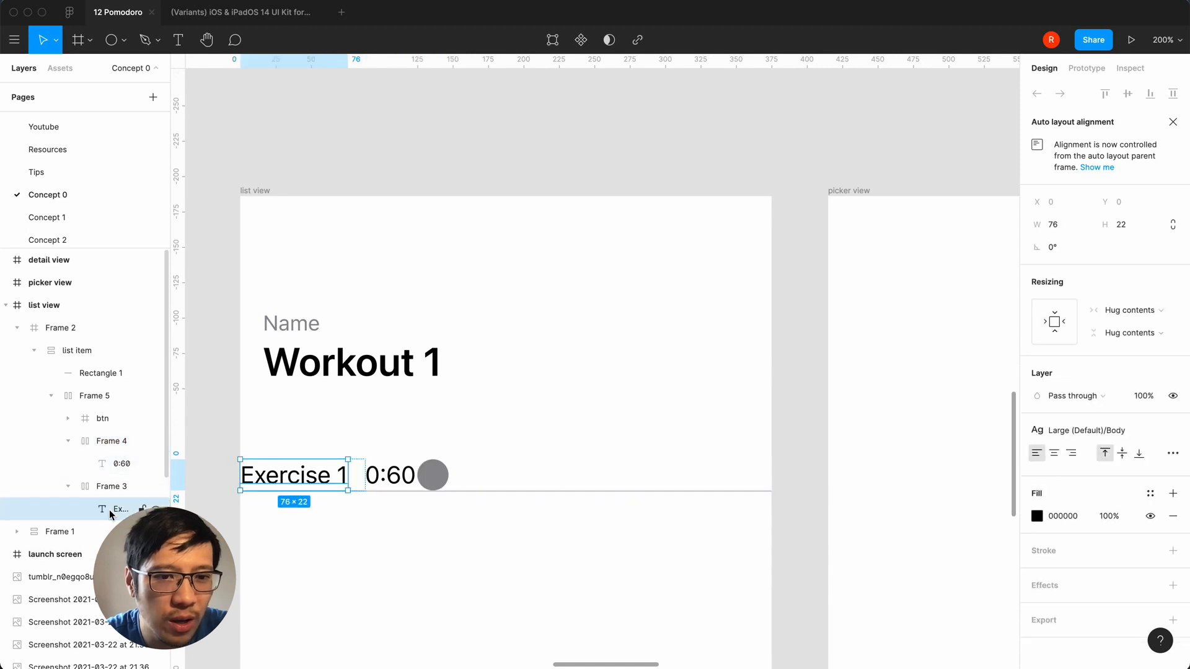
left_click(362, 475)
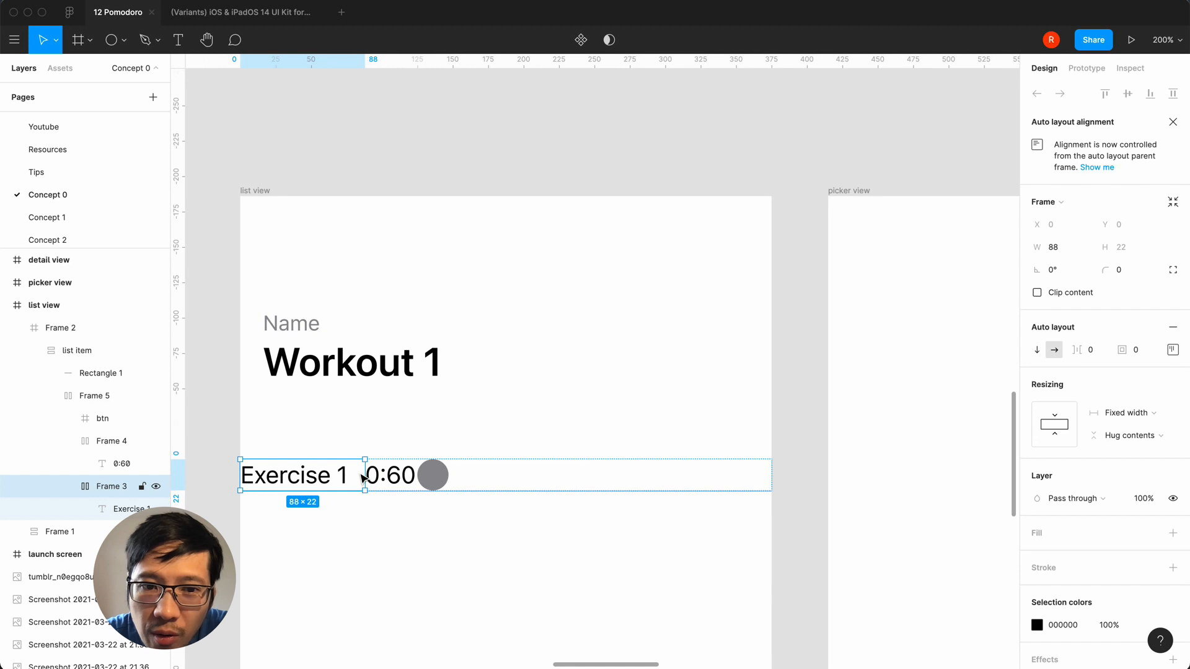
left_click(1126, 413)
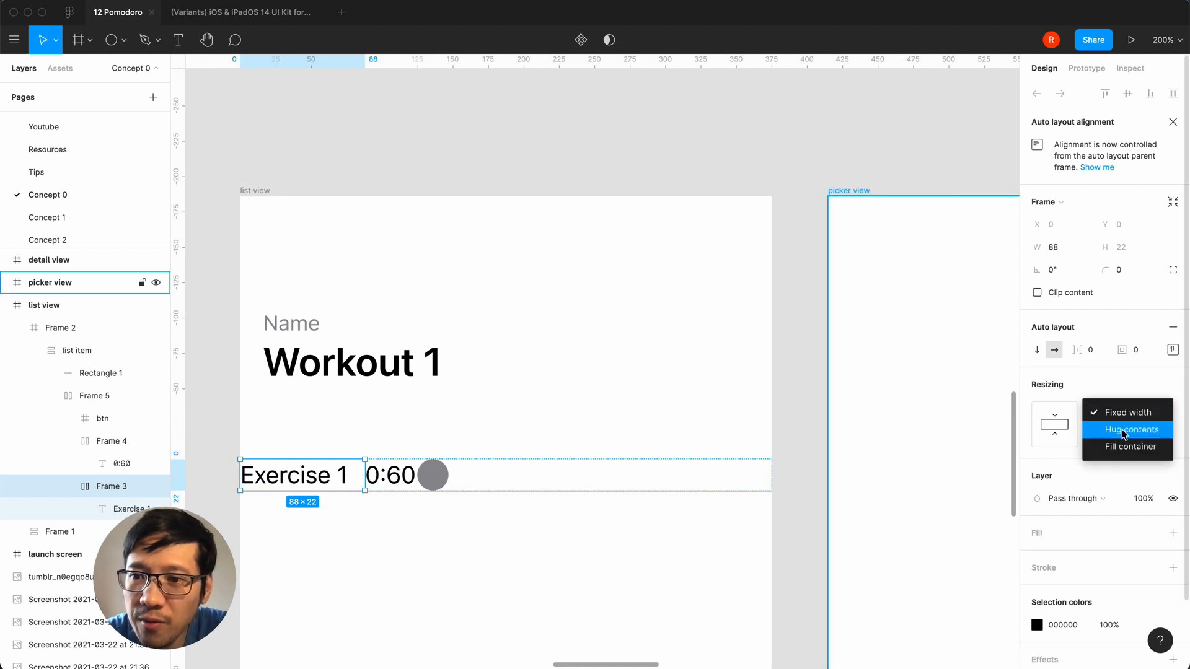
left_click(1126, 447)
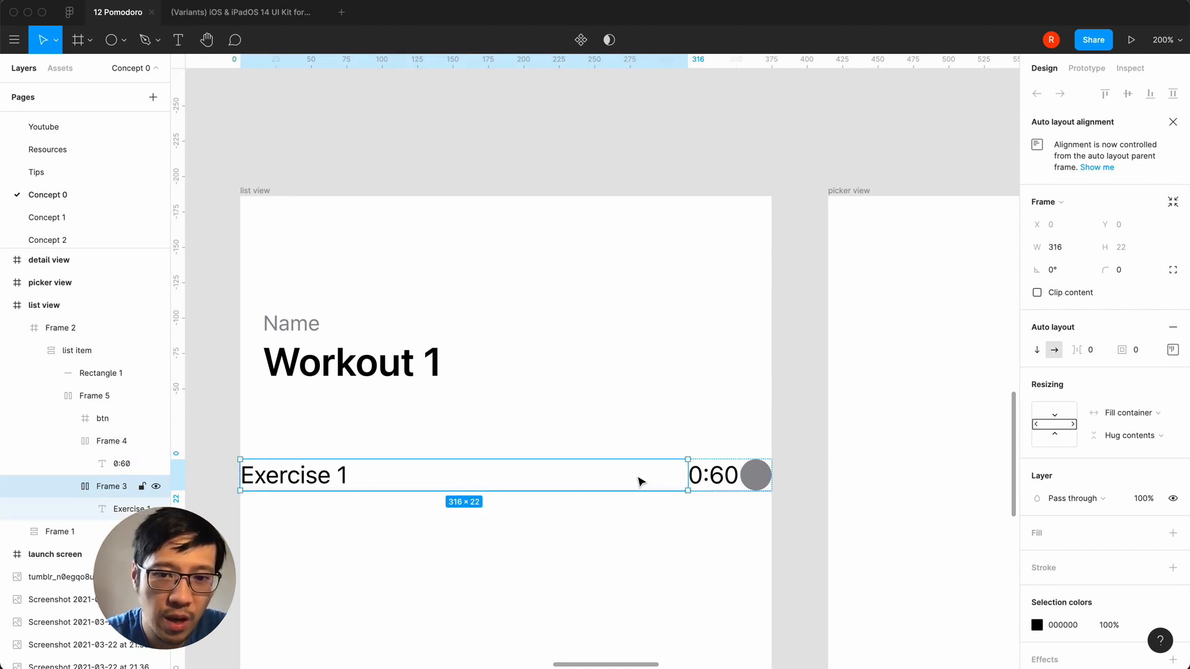
left_click(674, 533)
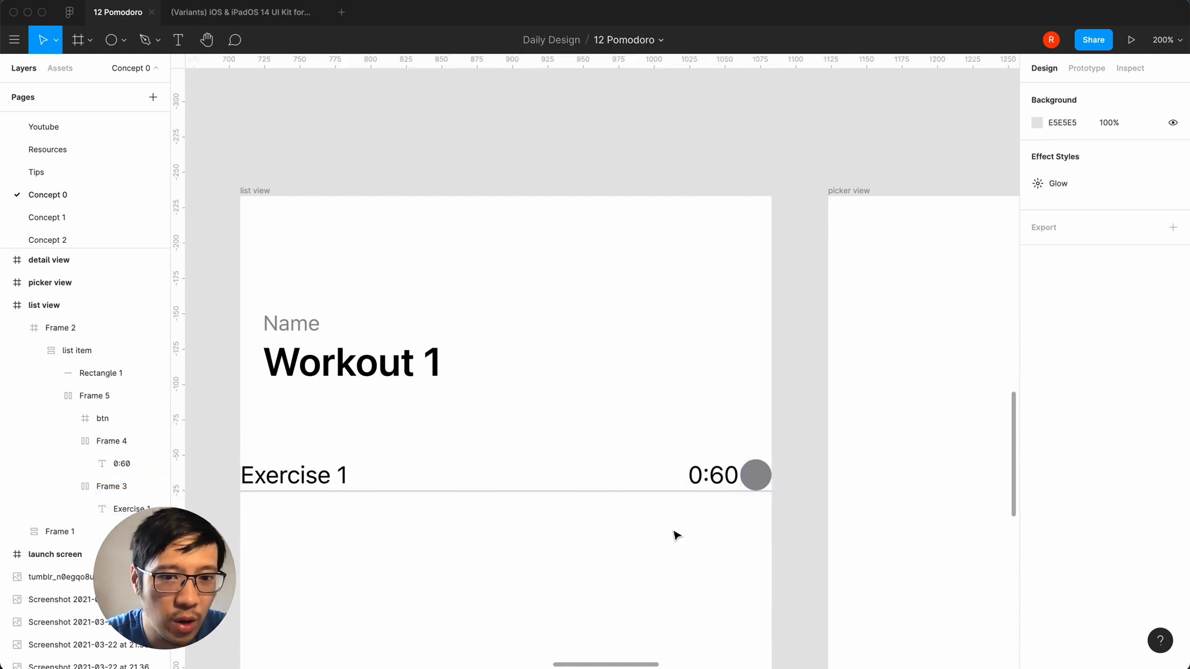
- Set the spacing between items to 8 in the row frame holding the name, duration and button
left_click(651, 487)
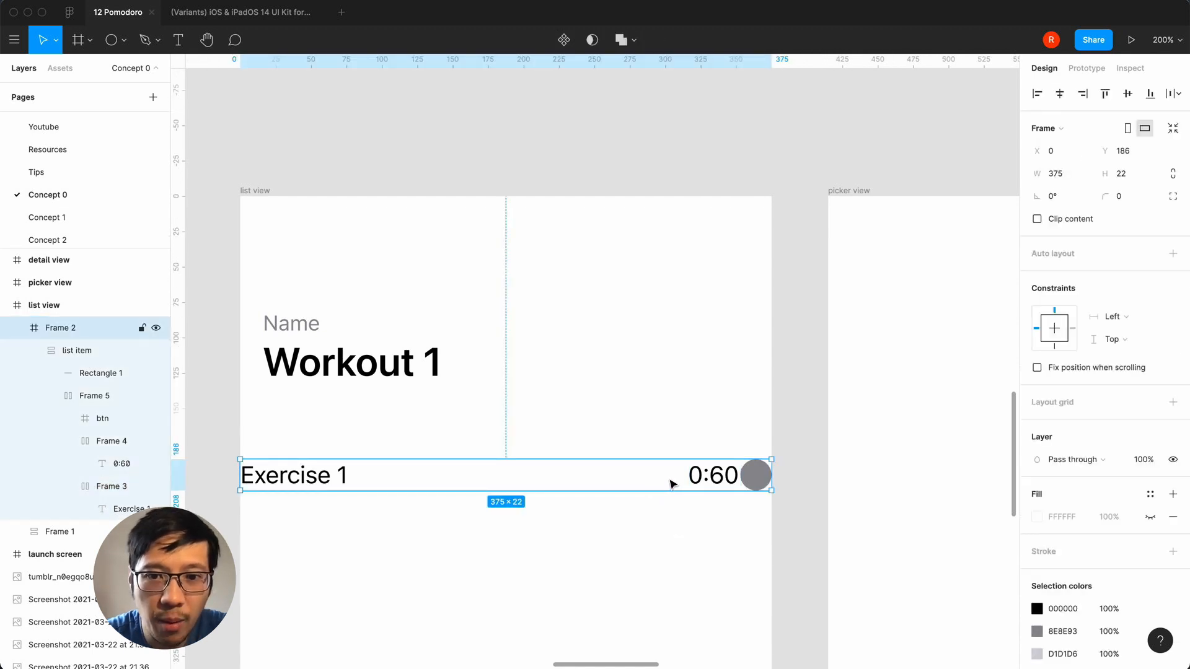
double_click(673, 483)
left_click(79, 441)
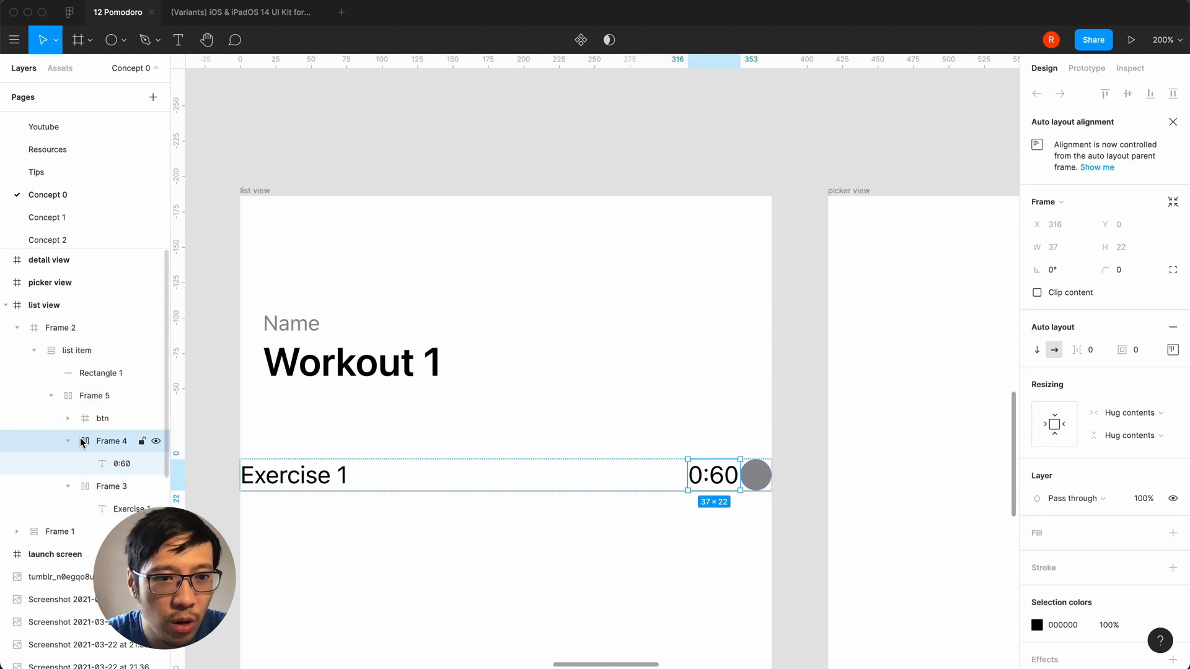
left_click(69, 441)
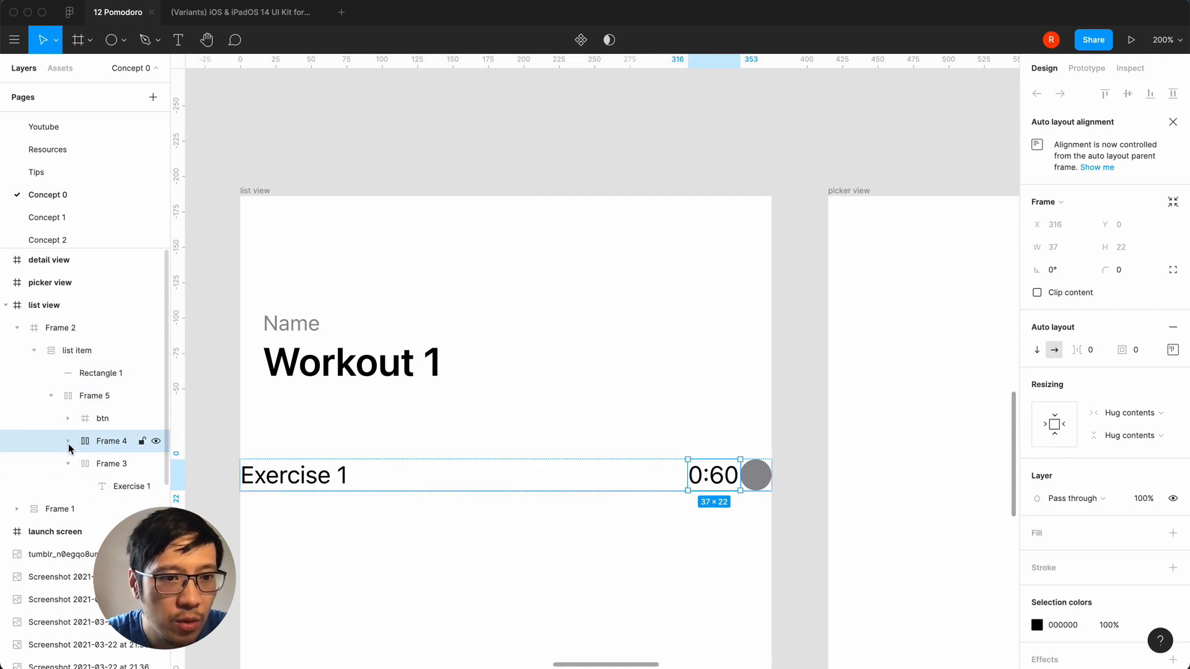
left_click(69, 464)
left_click(78, 397)
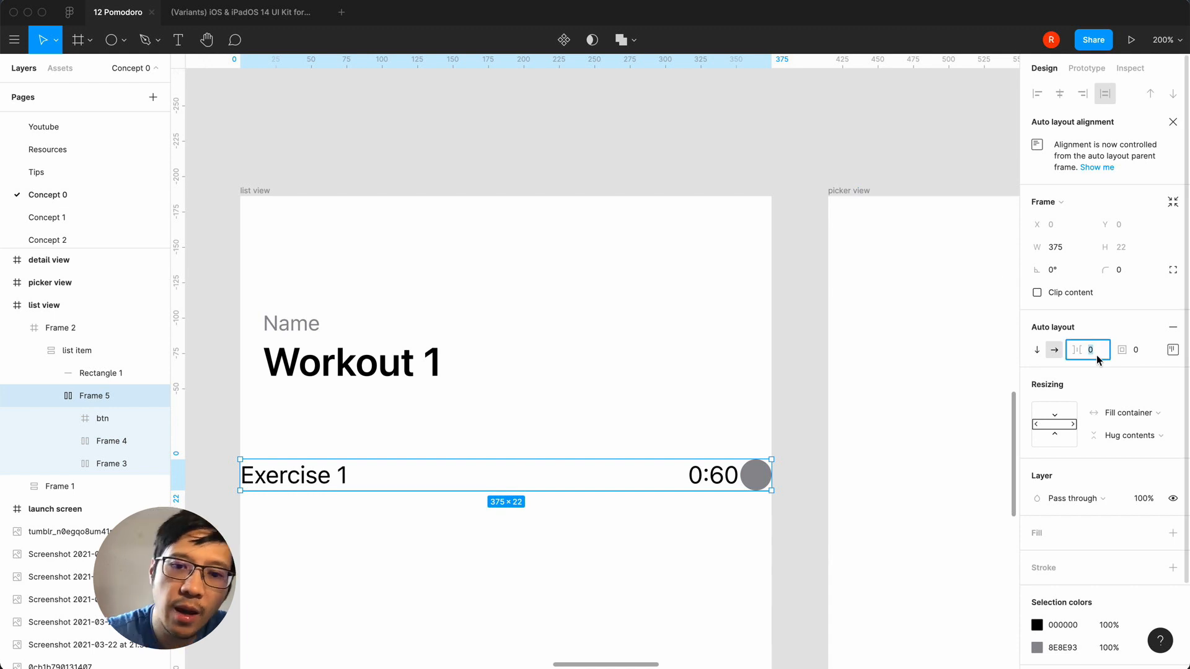
type("8")
key("Return")
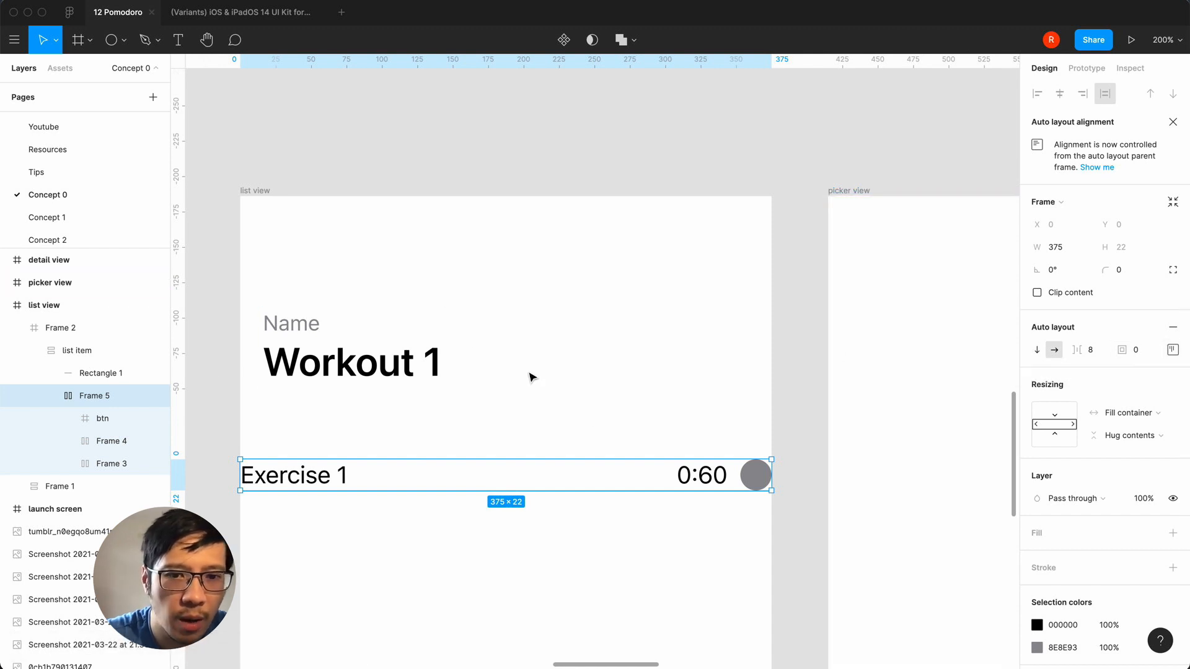
- Set the row frame's left and right auto layout padding to 16
left_click(1172, 350)
left_click(1090, 416)
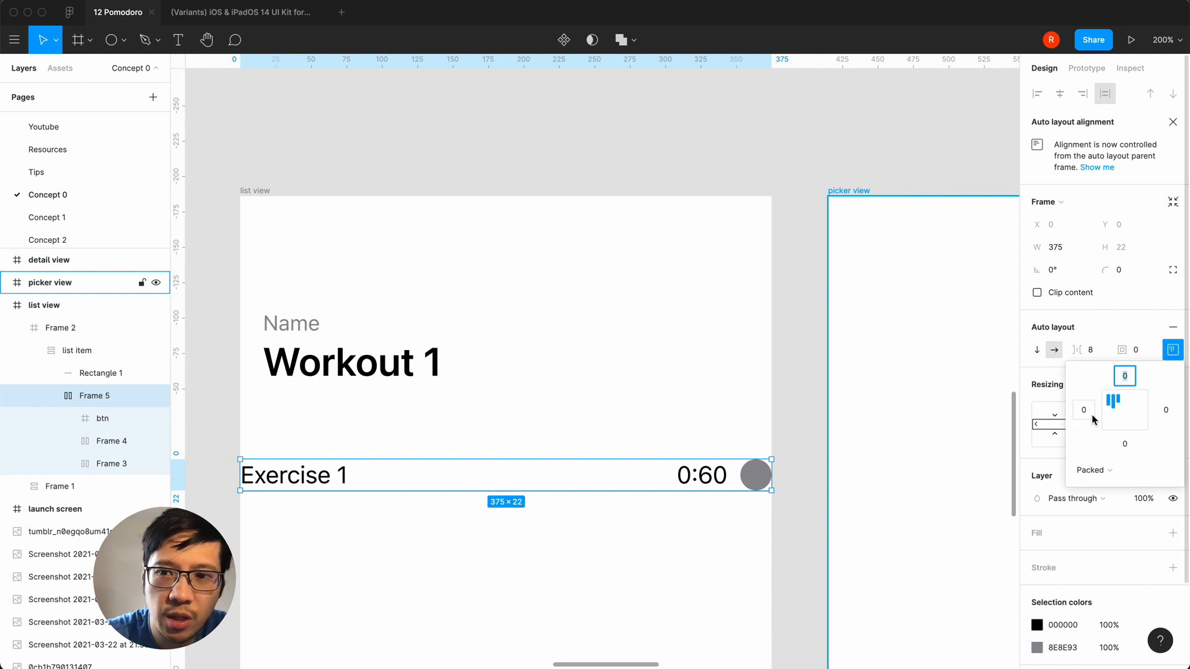
type("16")
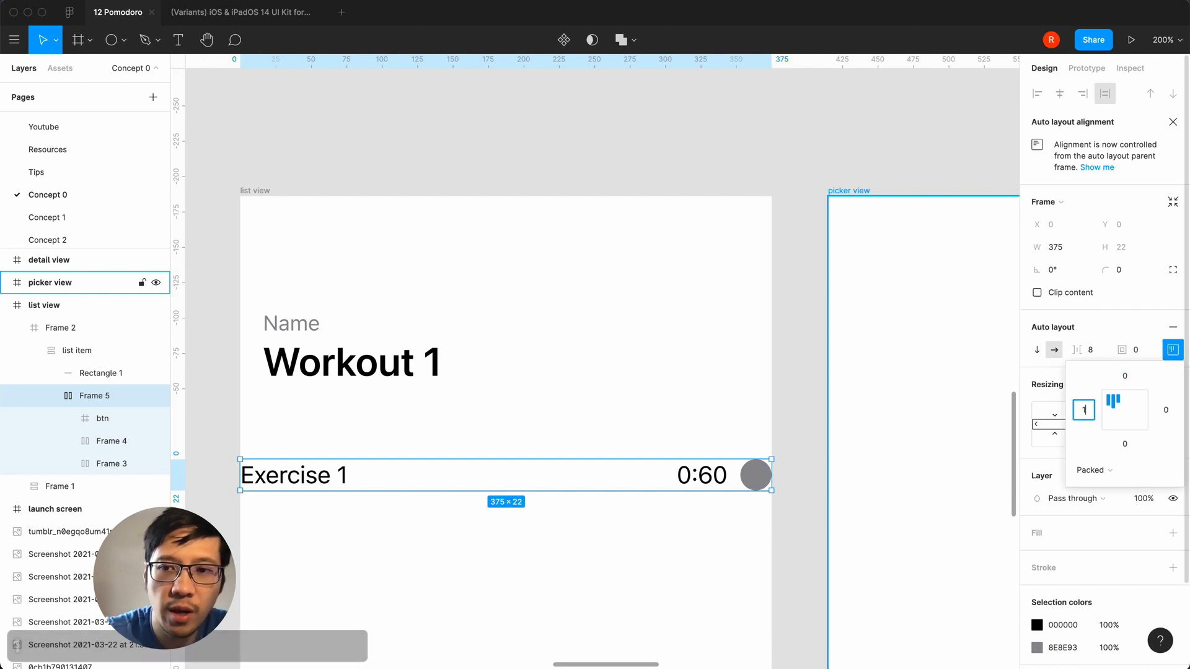
key("Tab")
key("Tab")
type("16")
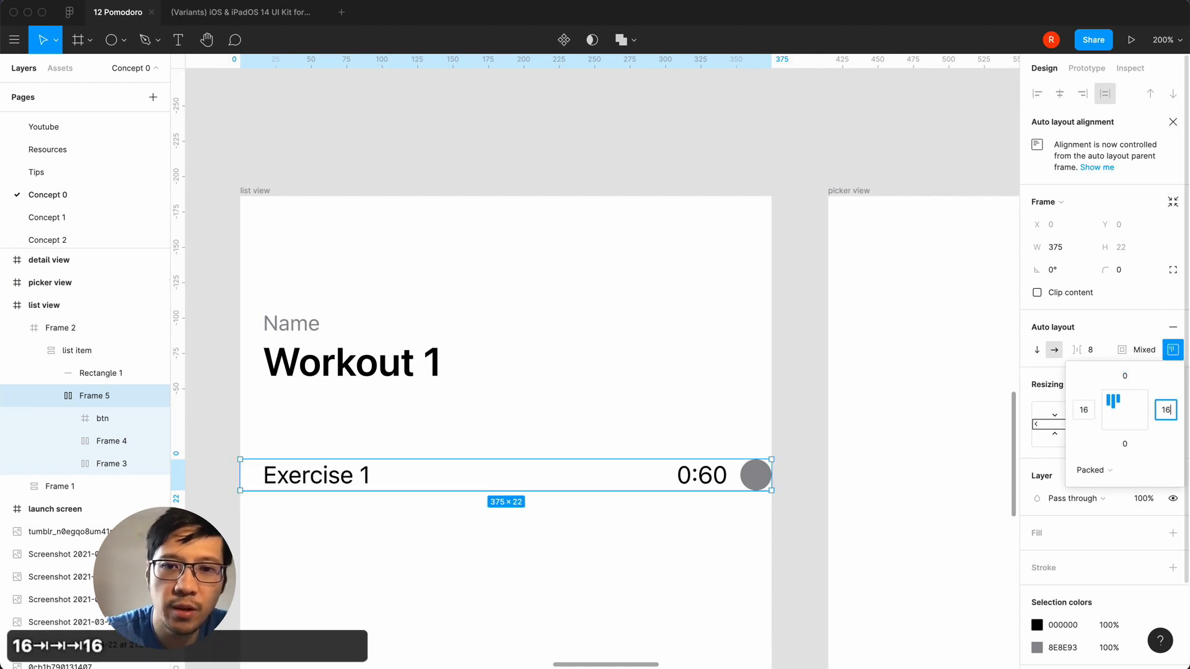
key("Return")
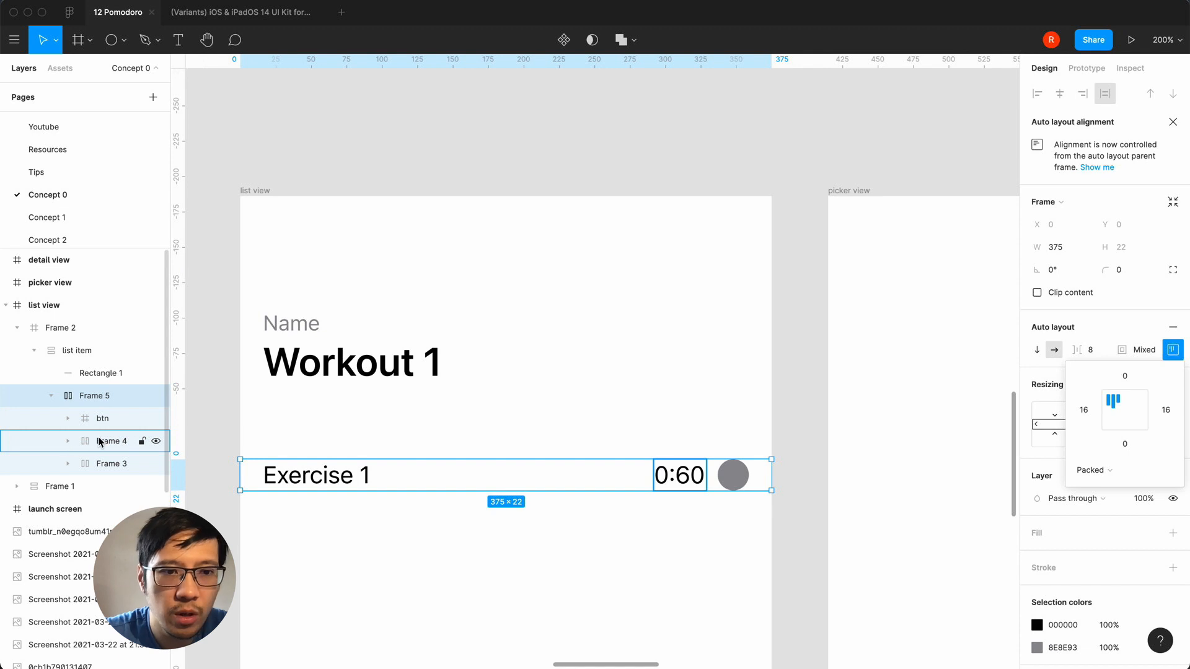
- Set the list item frame's height to 44
left_click(85, 397)
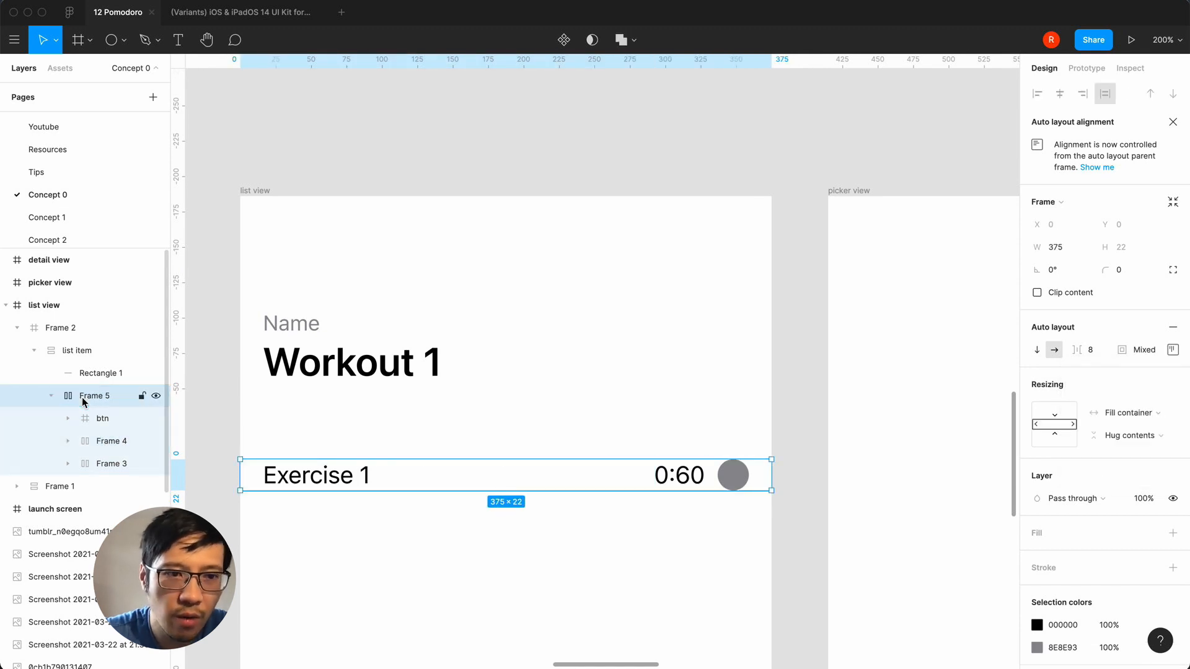
left_click(74, 349)
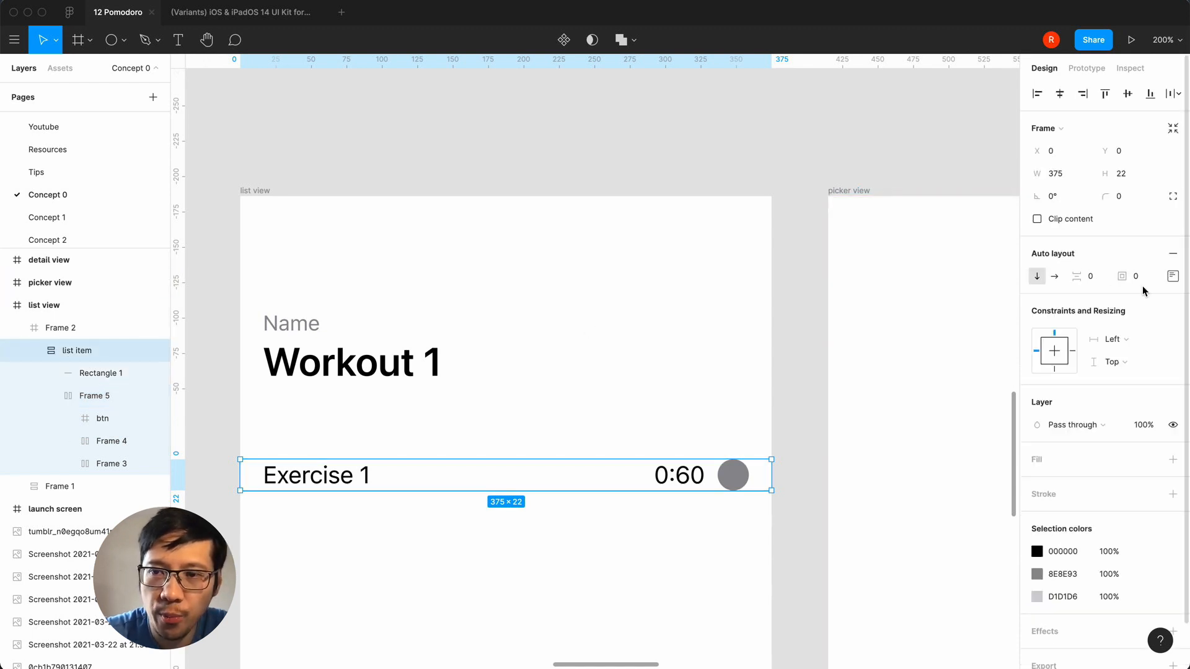
left_click(1133, 178)
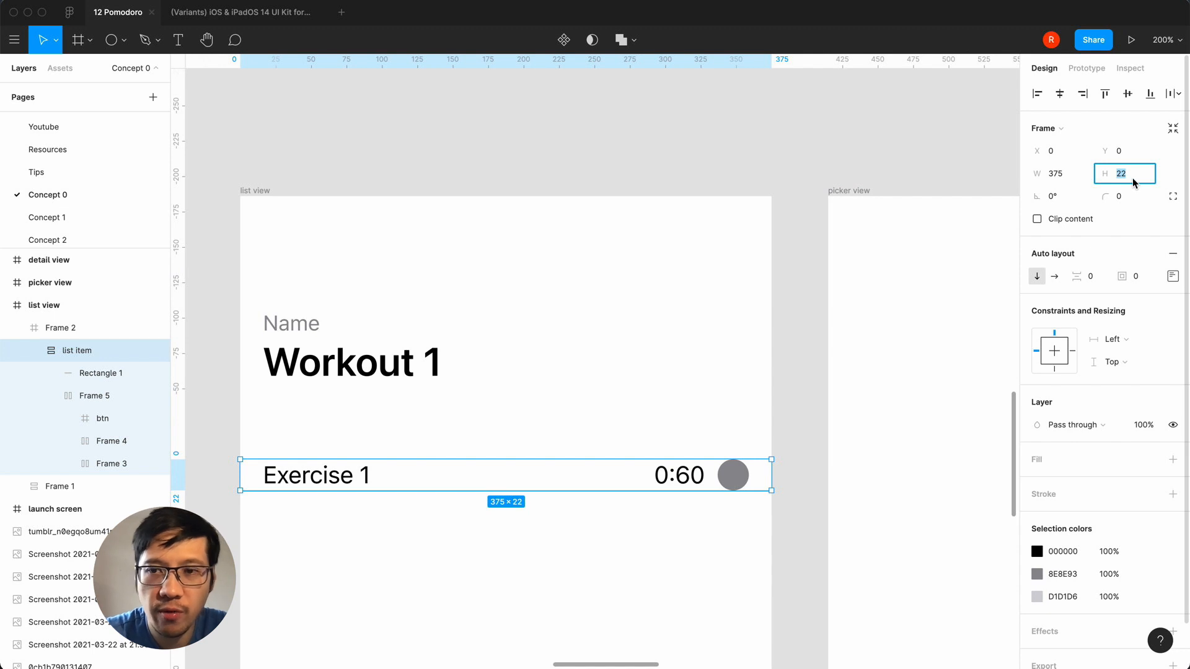
type("44")
key("Return")
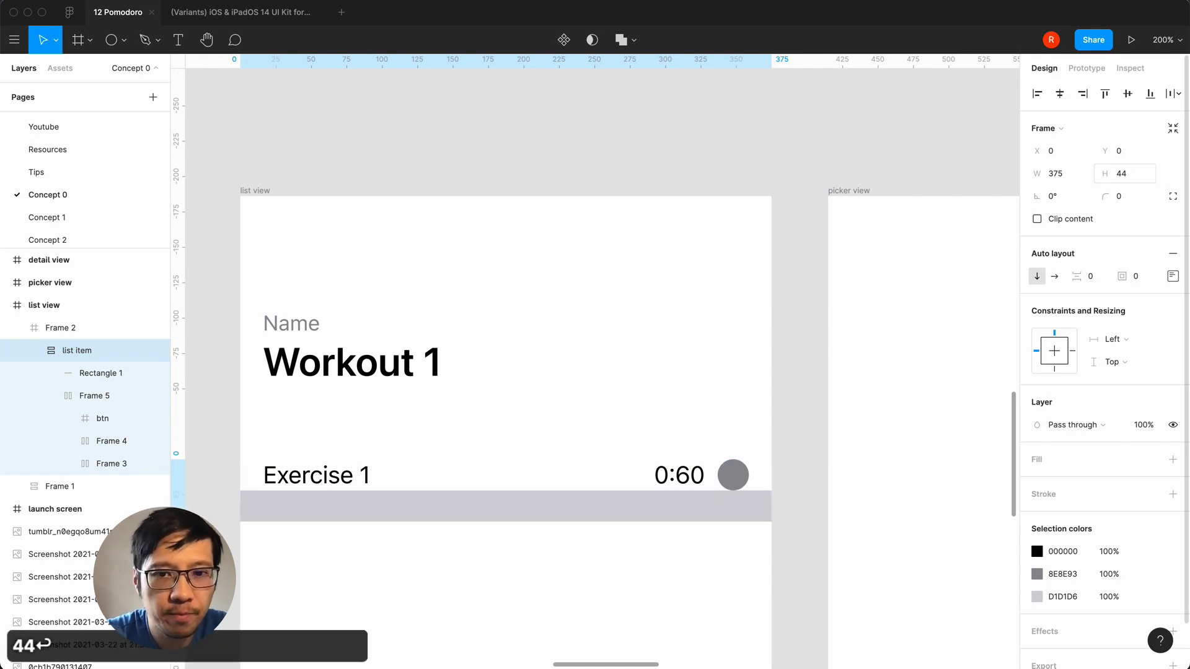
- Set the height of the divider rectangle below the exercise row to 0.5
left_click(575, 505)
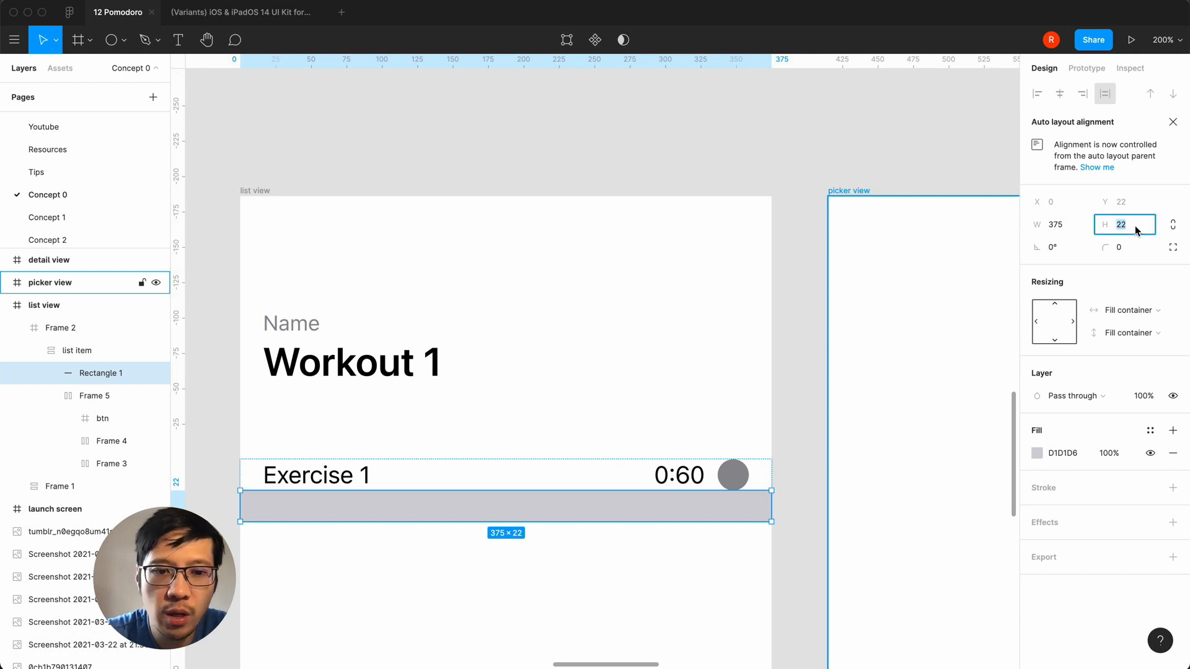
type(".5")
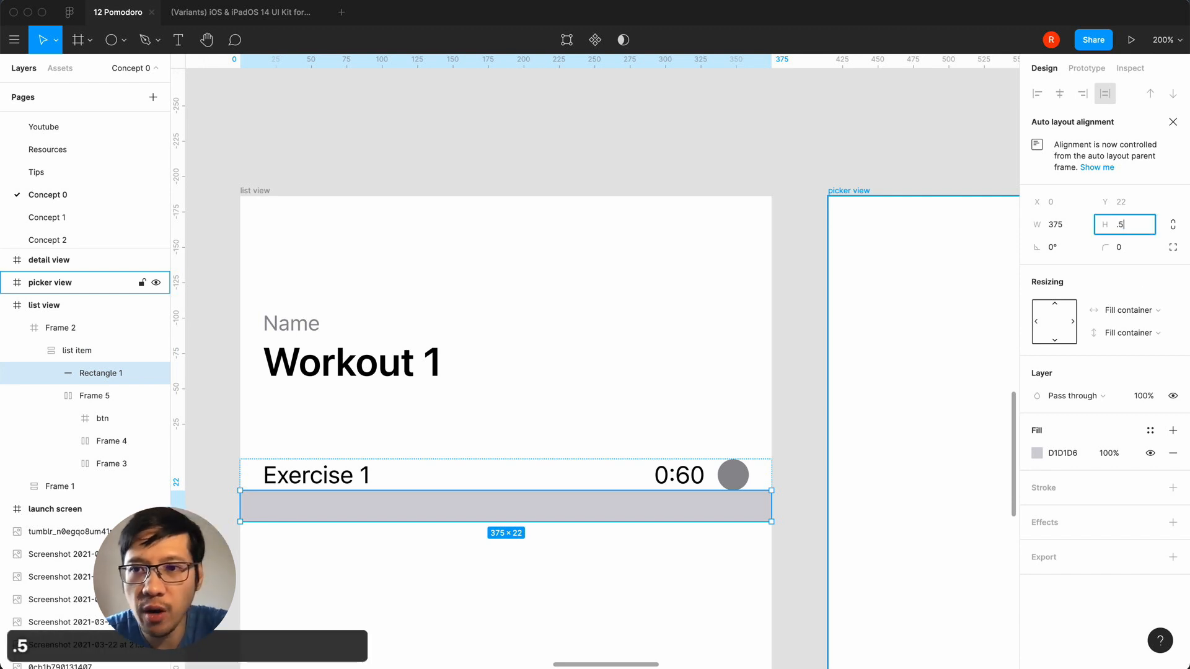
key("Return")
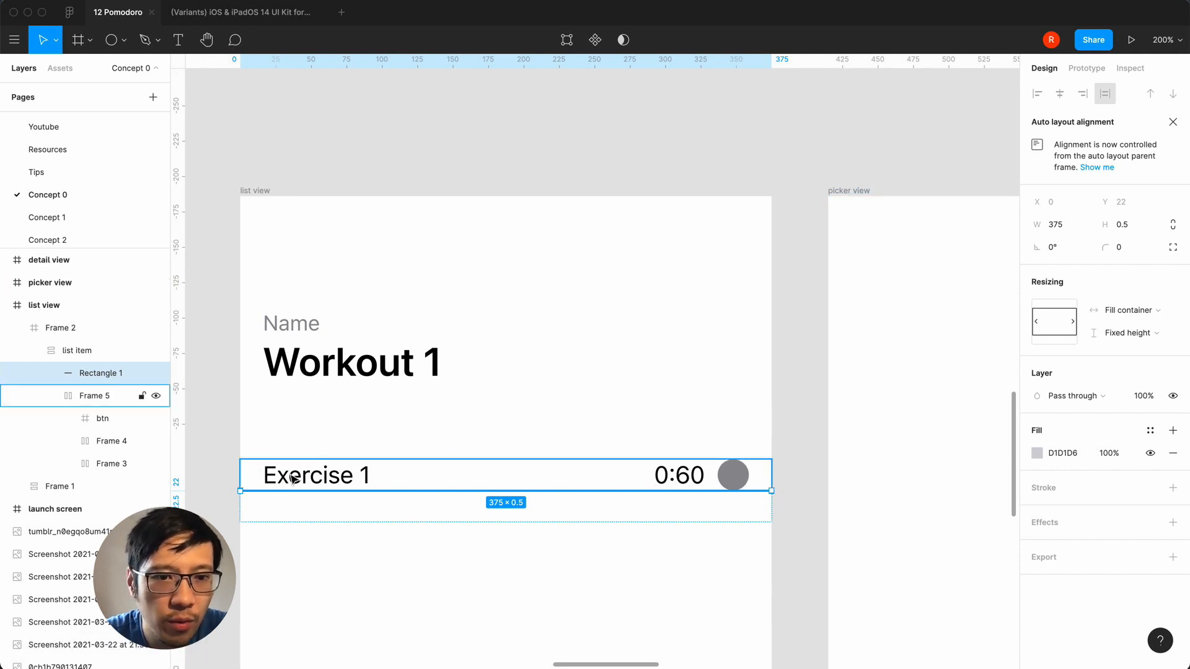
- Set the row frame's vertical resizing to Fill container and align its contents left and vertically centred
double_click(316, 475)
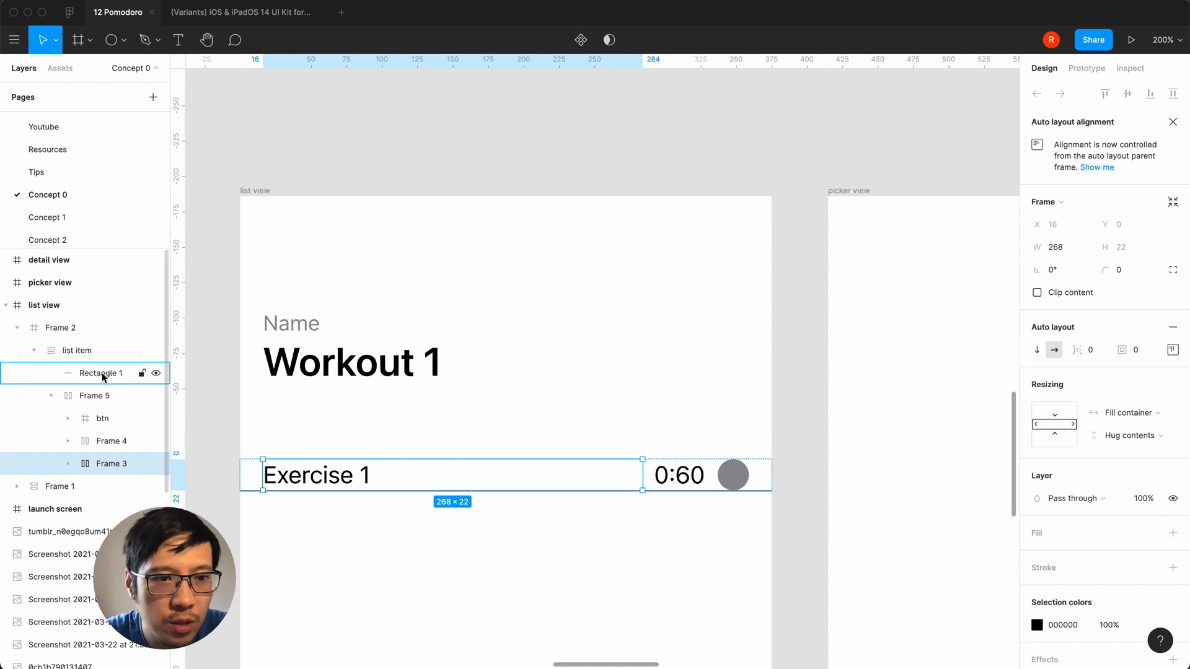
left_click(82, 397)
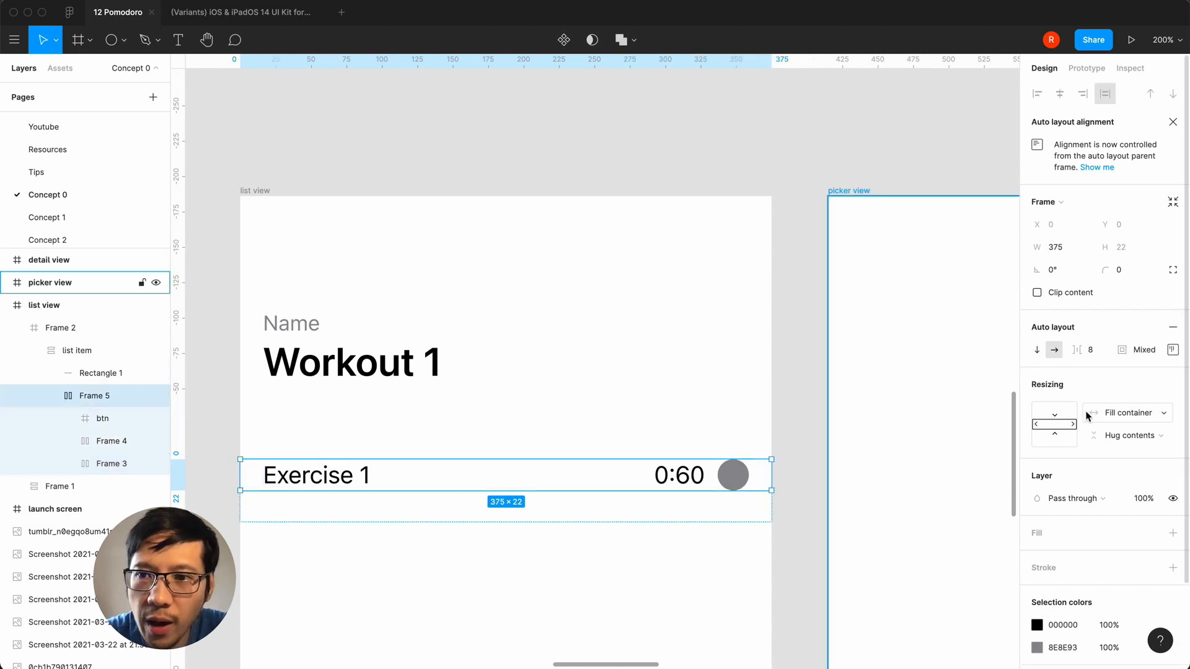
left_click(1121, 435)
left_click(1126, 453)
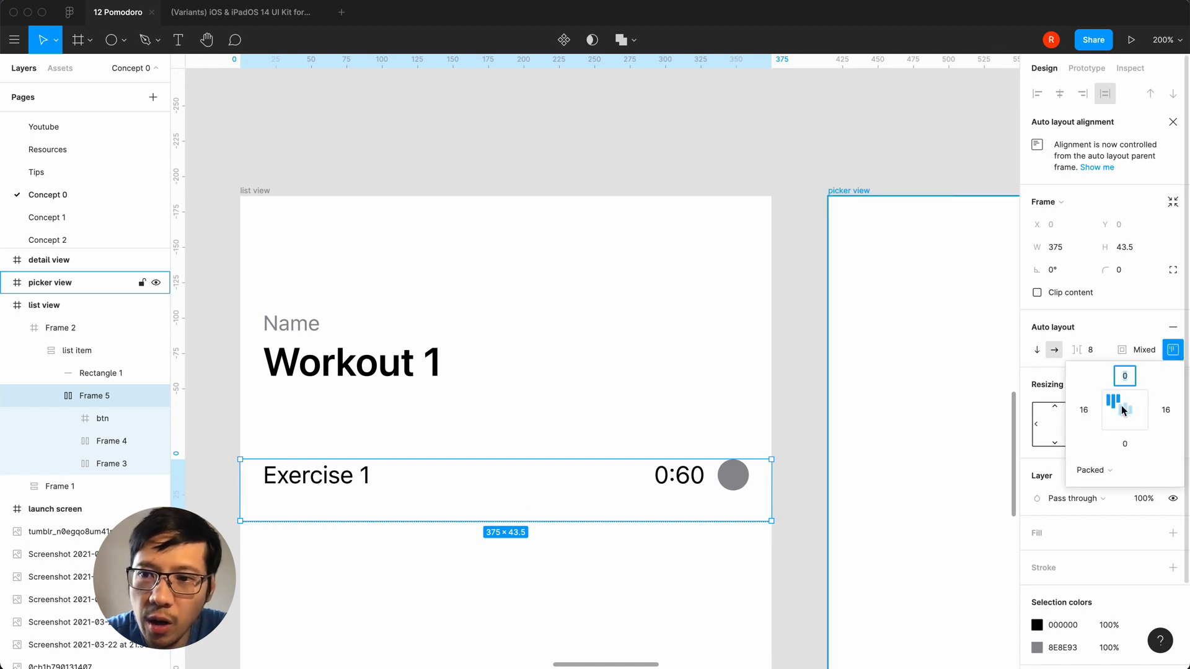
left_click(1112, 410)
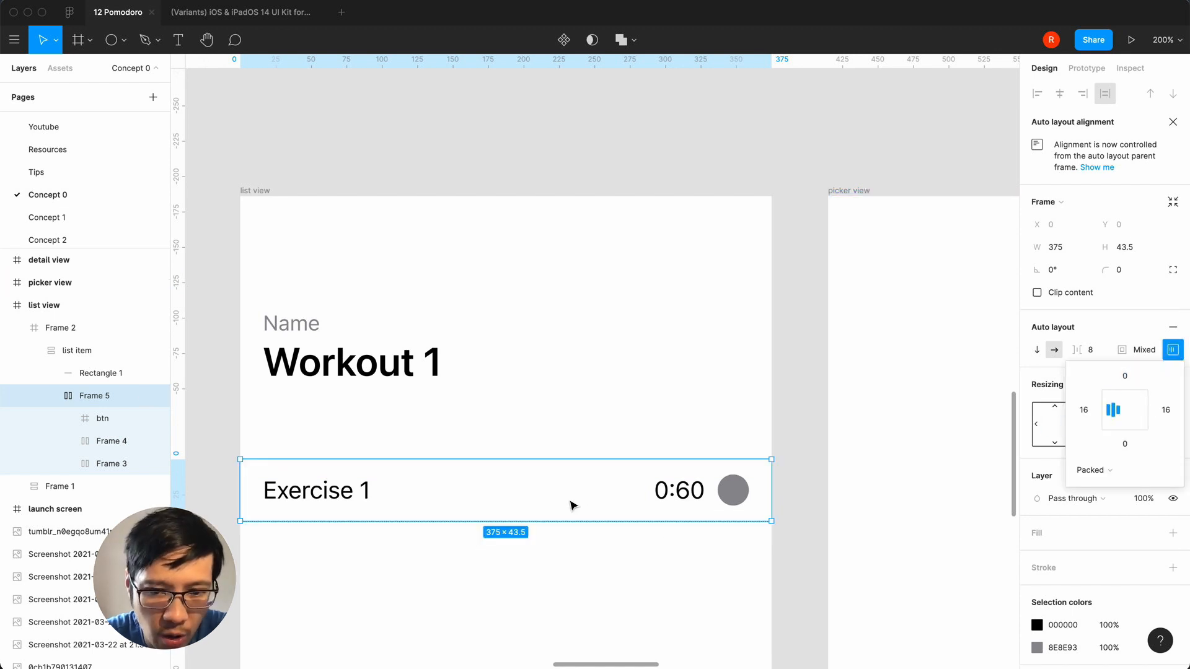
- Resize the outer frame around the list item to fit its contents and move it up to Y 151
left_click(579, 566)
left_click(589, 502)
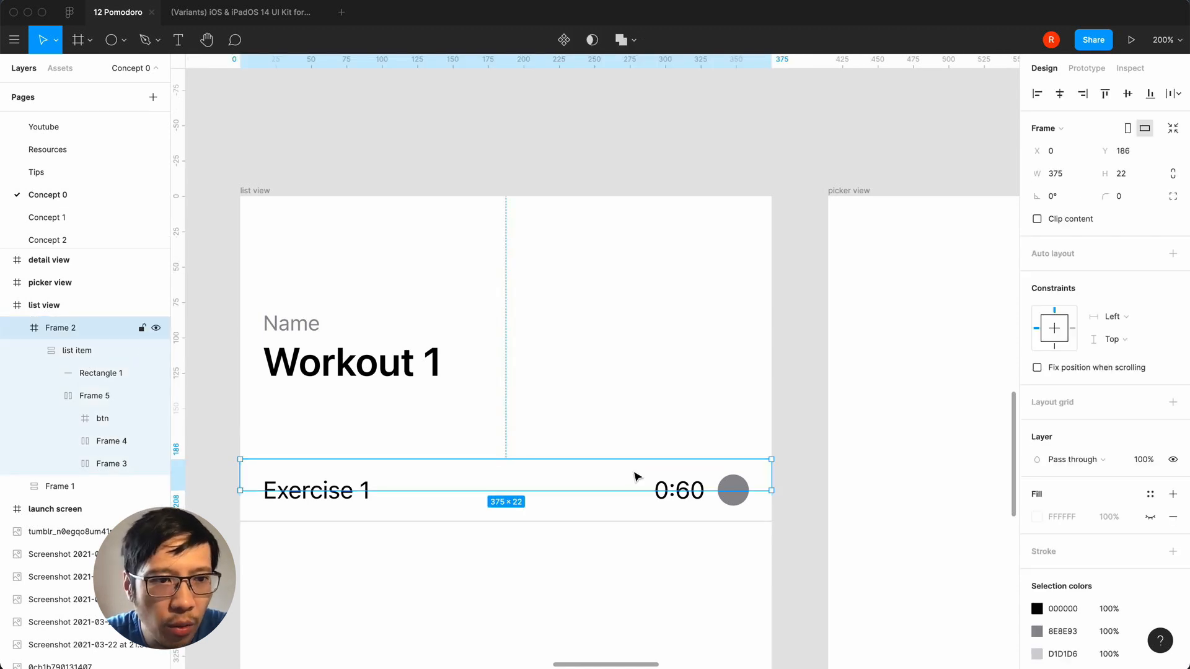
left_click(1173, 129)
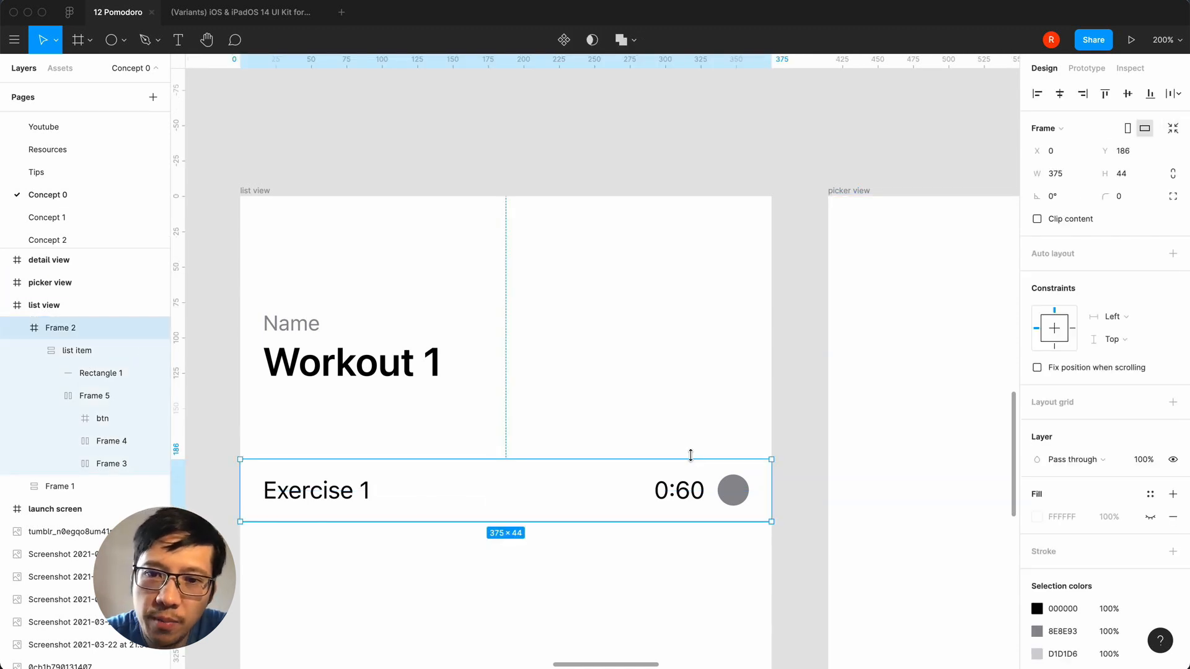
left_click_drag(620, 484, 619, 434)
left_click(608, 542)
left_click(599, 460)
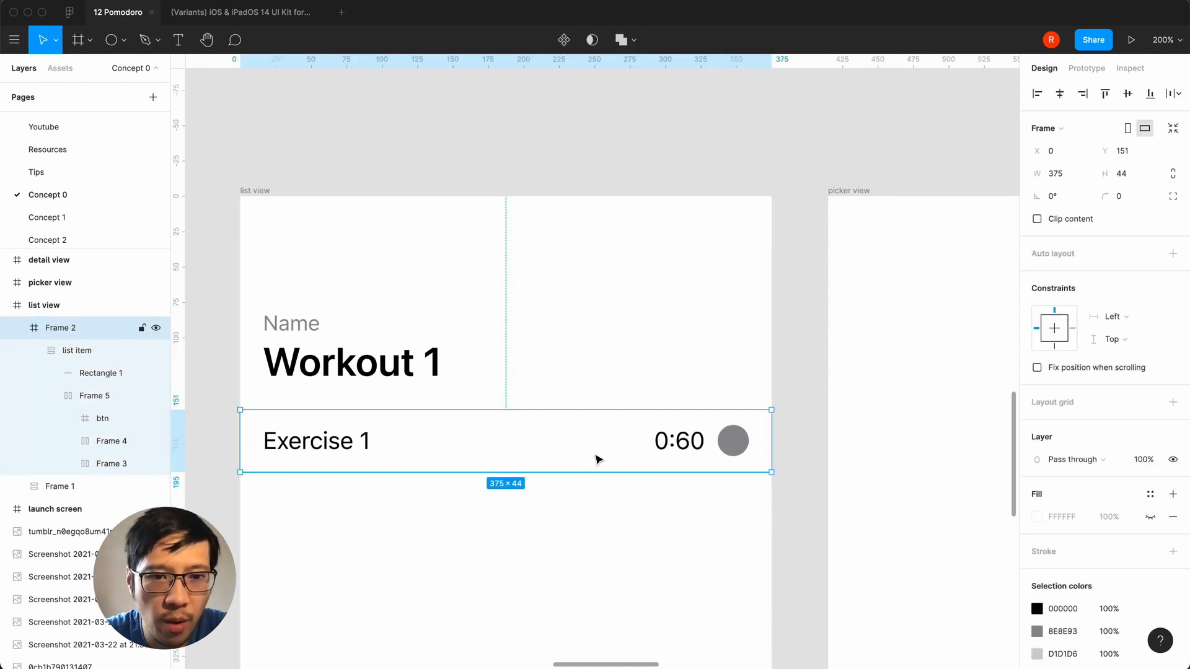
double_click(398, 448)
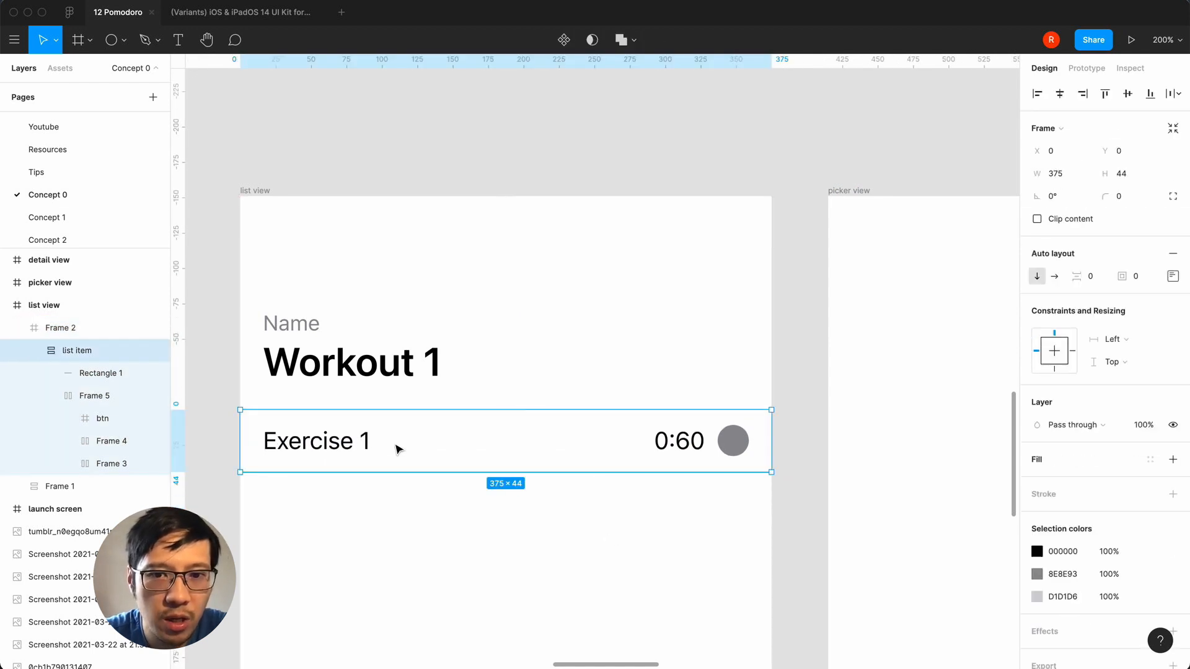
left_click(349, 442)
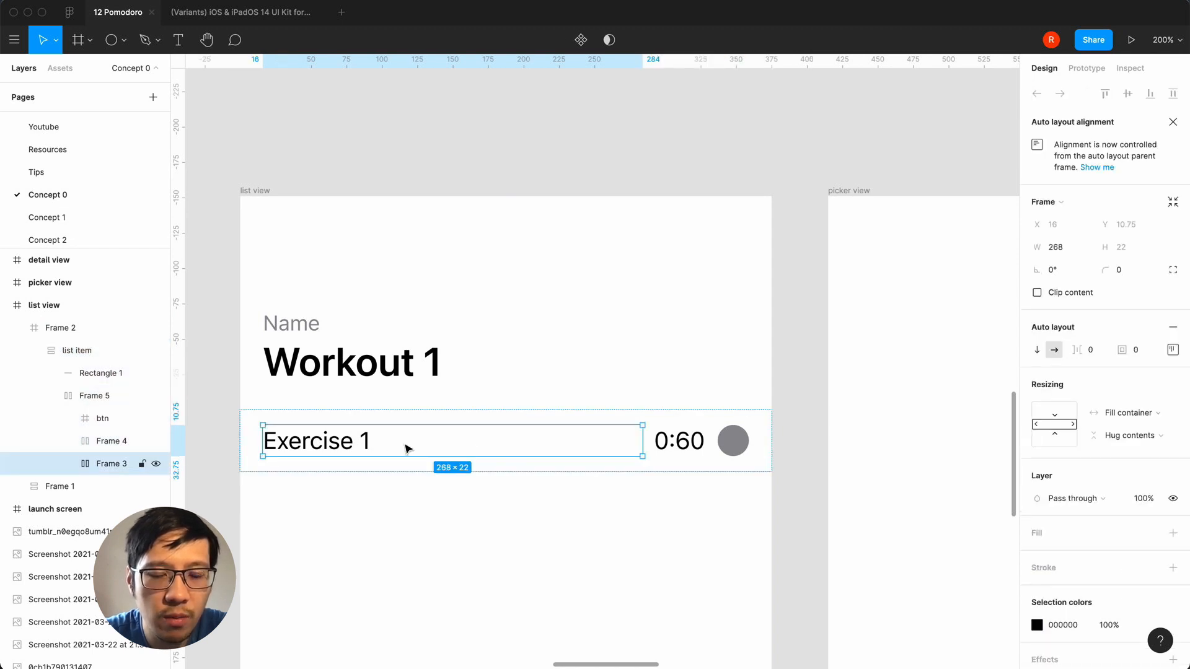
key("Escape")
key("shift+0")
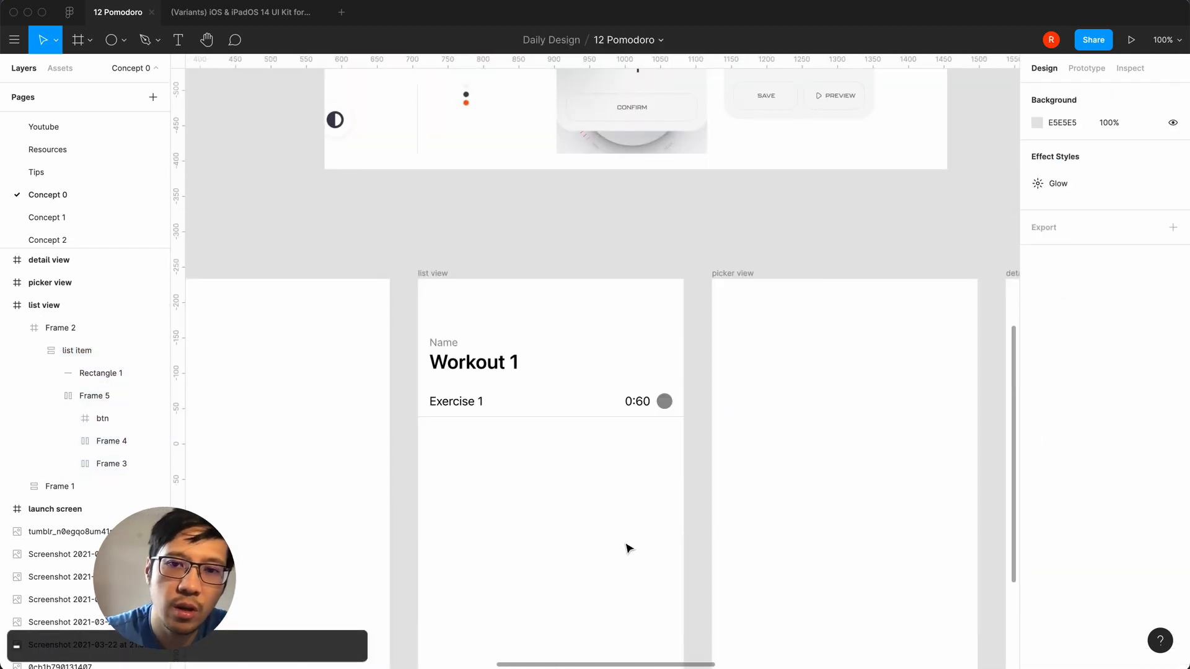
scroll(575, 499, "right", 3)
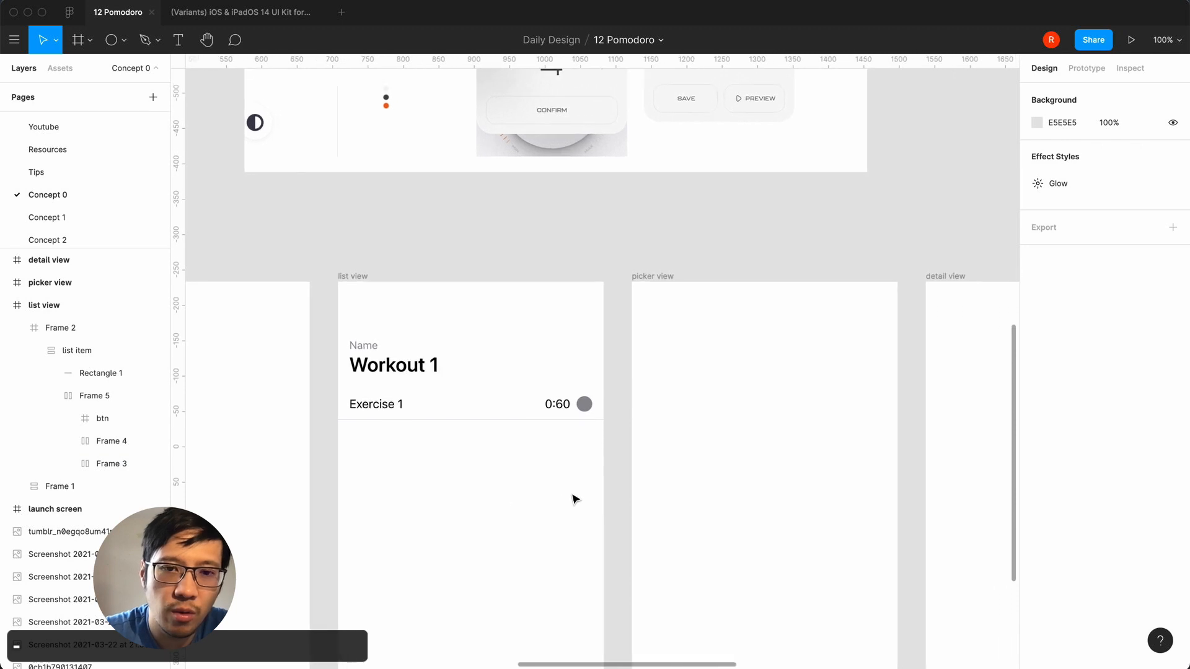
- Duplicate the exercise row frame onto the empty canvas above the detail view and try stretching the copy to about 696 wide
left_click(510, 411)
key("minus")
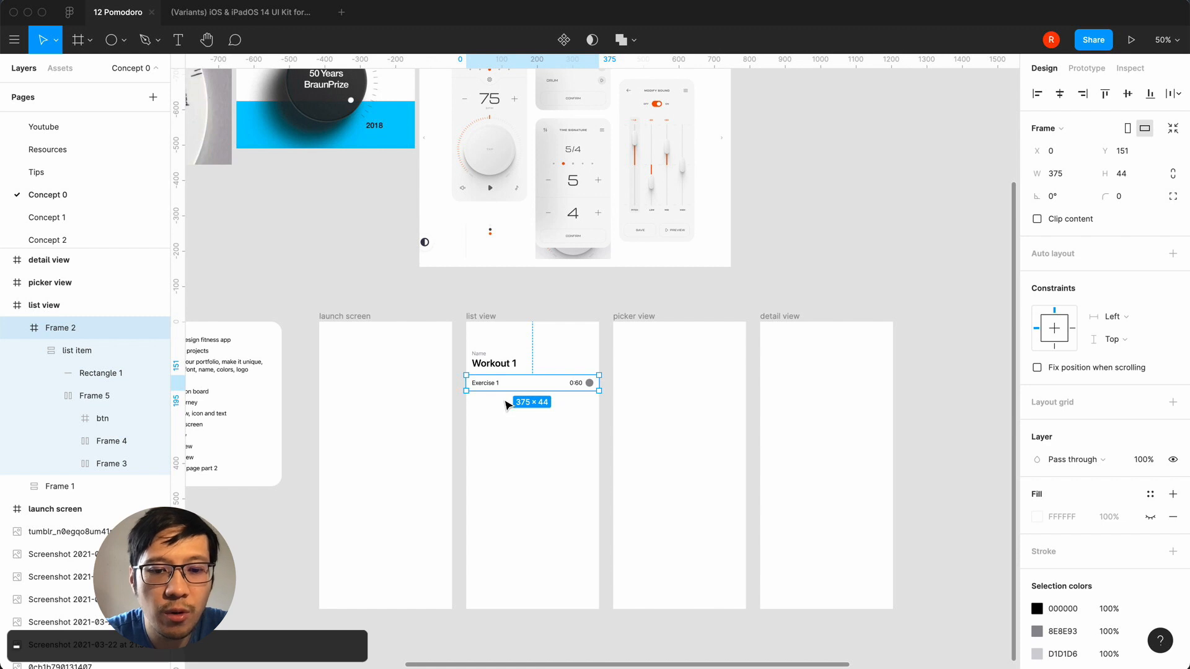
key("super+d")
left_click_drag(507, 405, 796, 272)
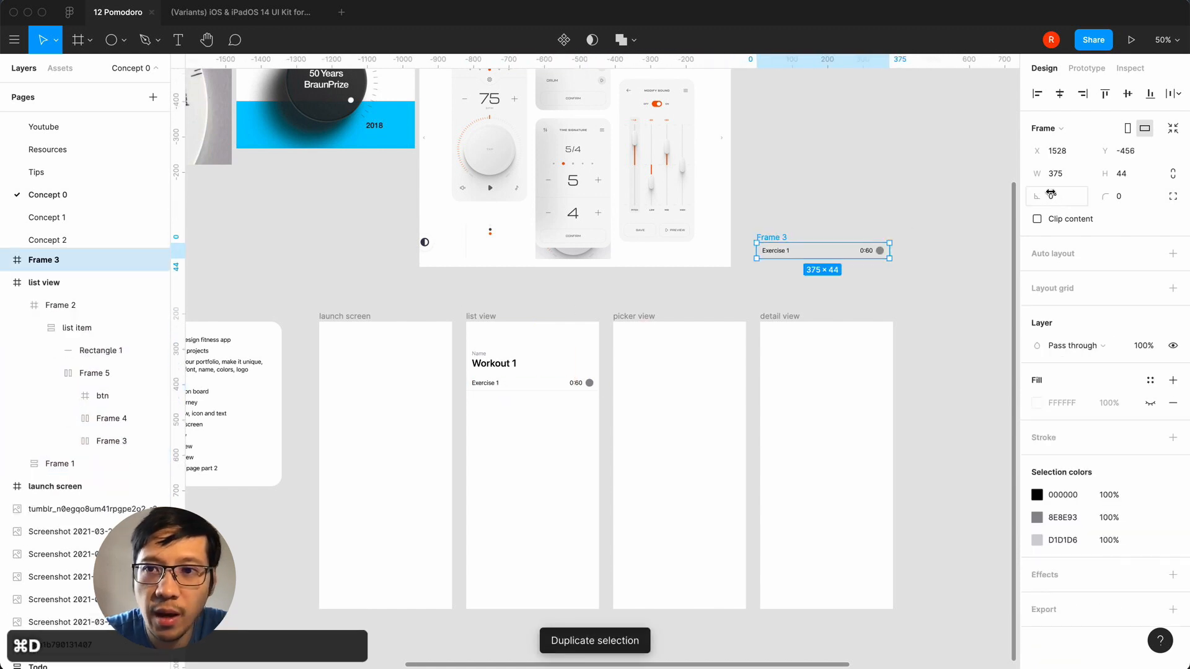
left_click_drag(890, 250, 1003, 250)
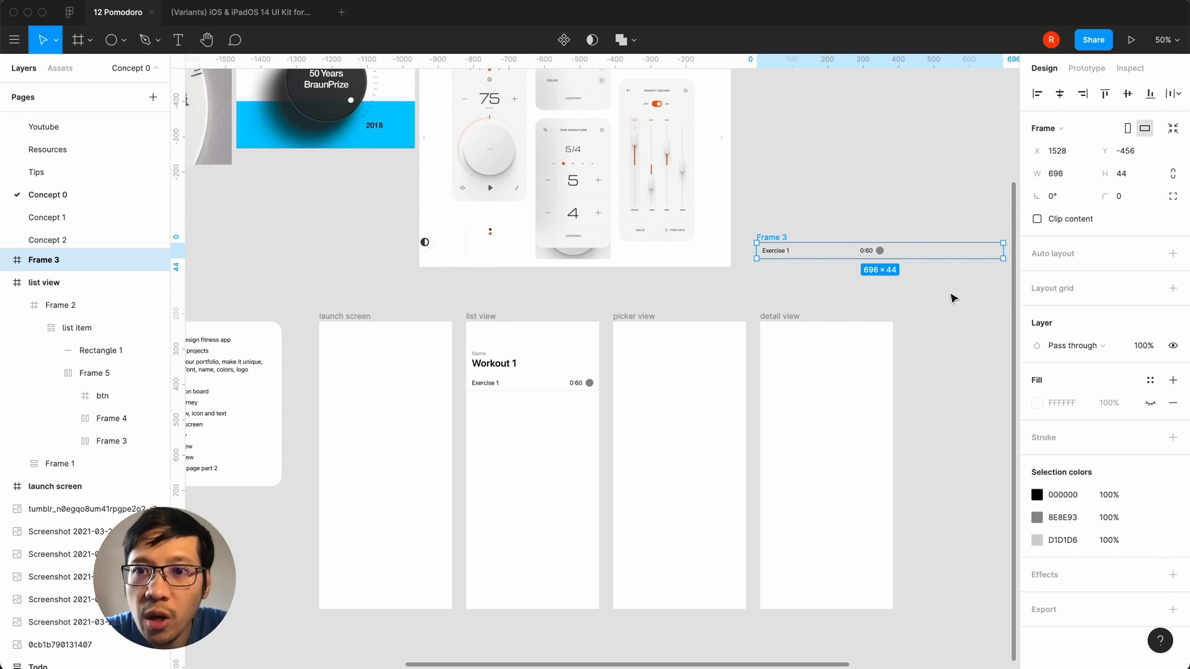
key("super+z")
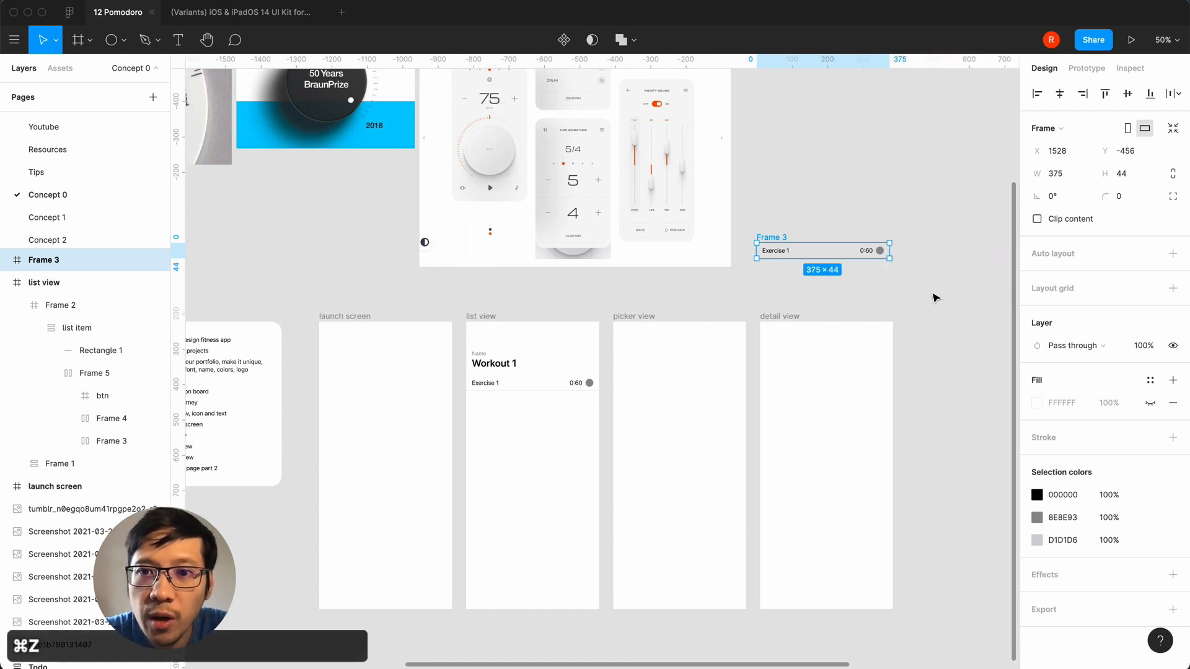
- Set the width of the copied row's outer frame to 600
double_click(865, 251)
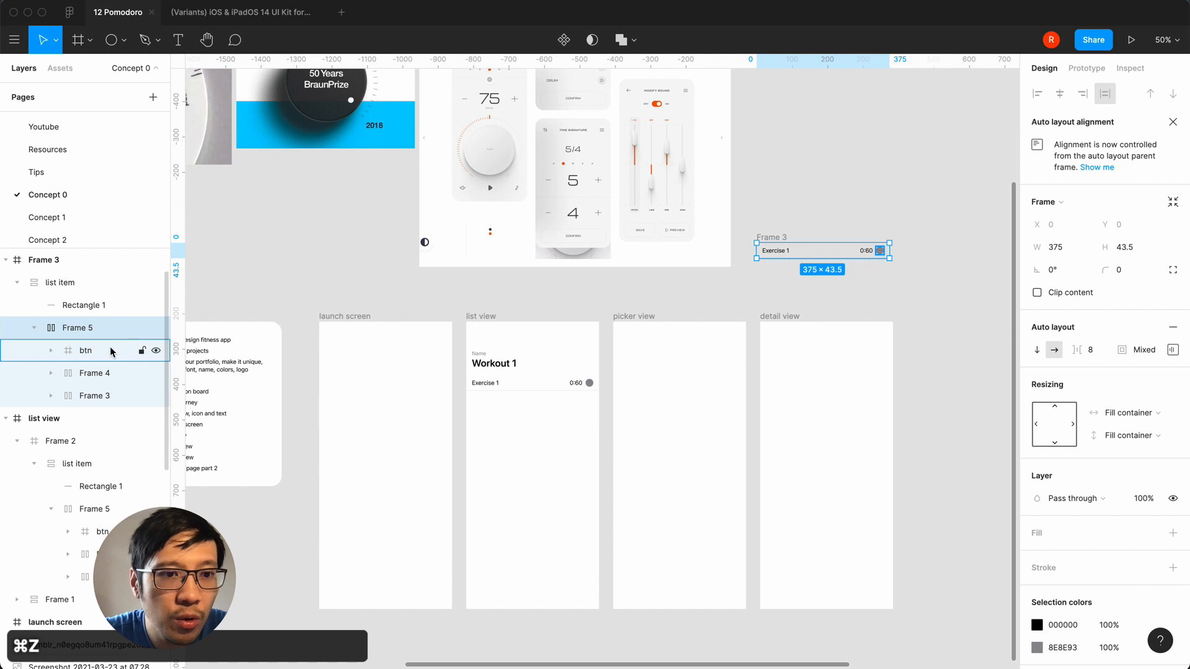
left_click(78, 373)
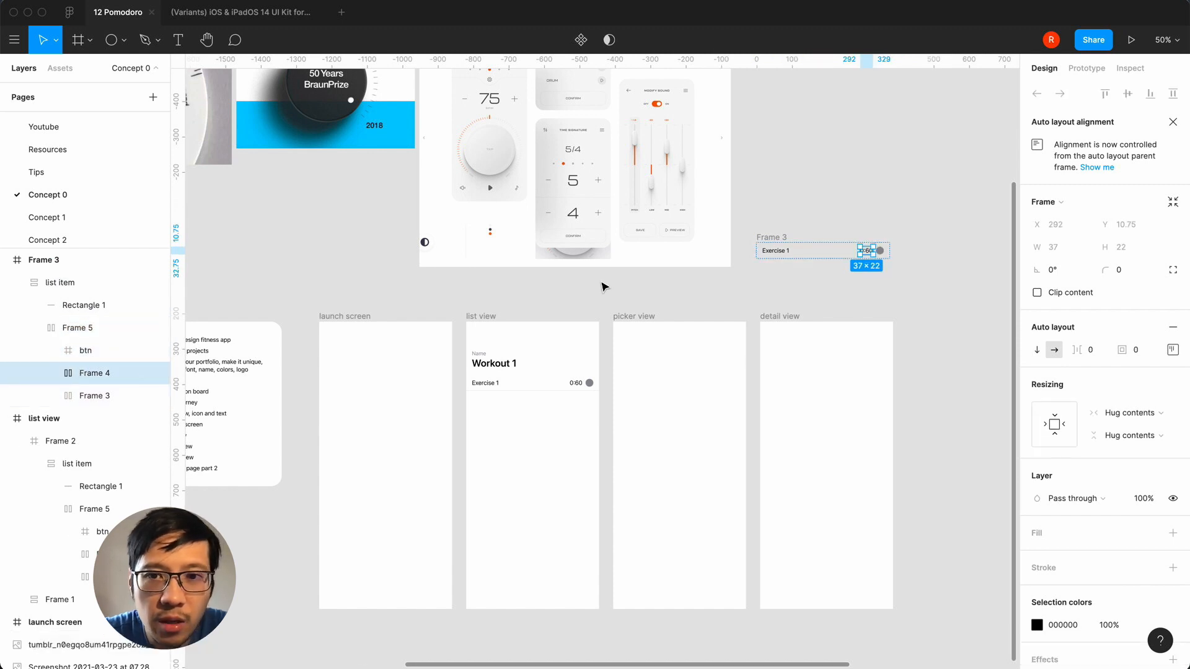
left_click(808, 254)
left_click(812, 235)
left_click(774, 238)
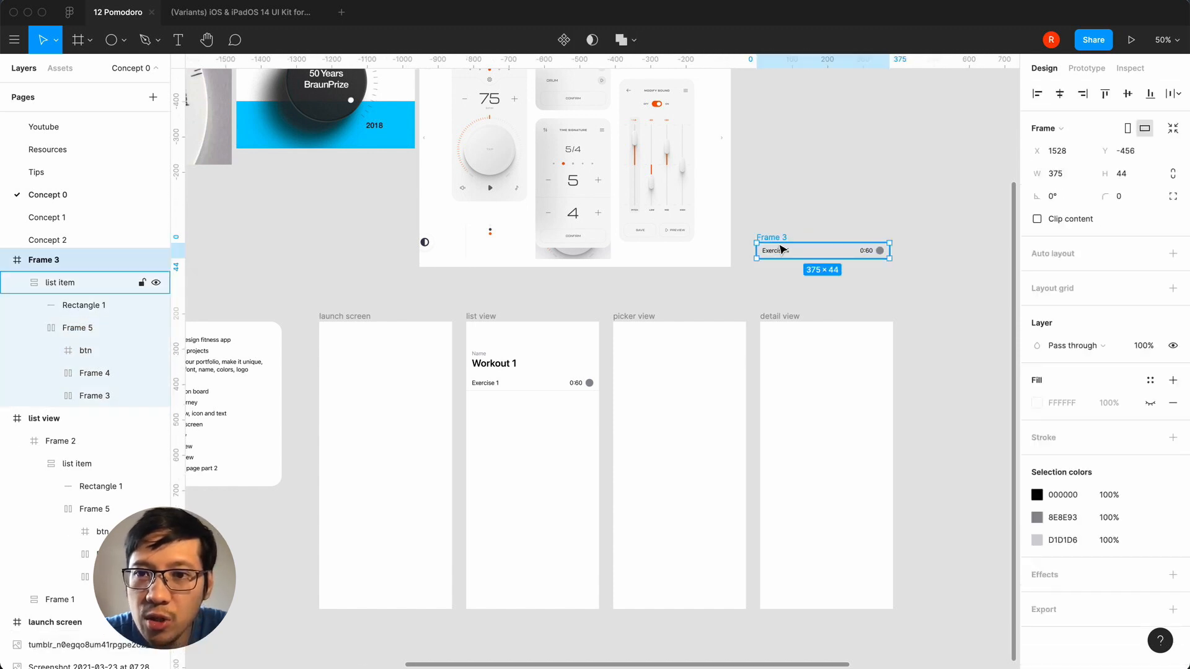
left_click(1056, 174)
type("600")
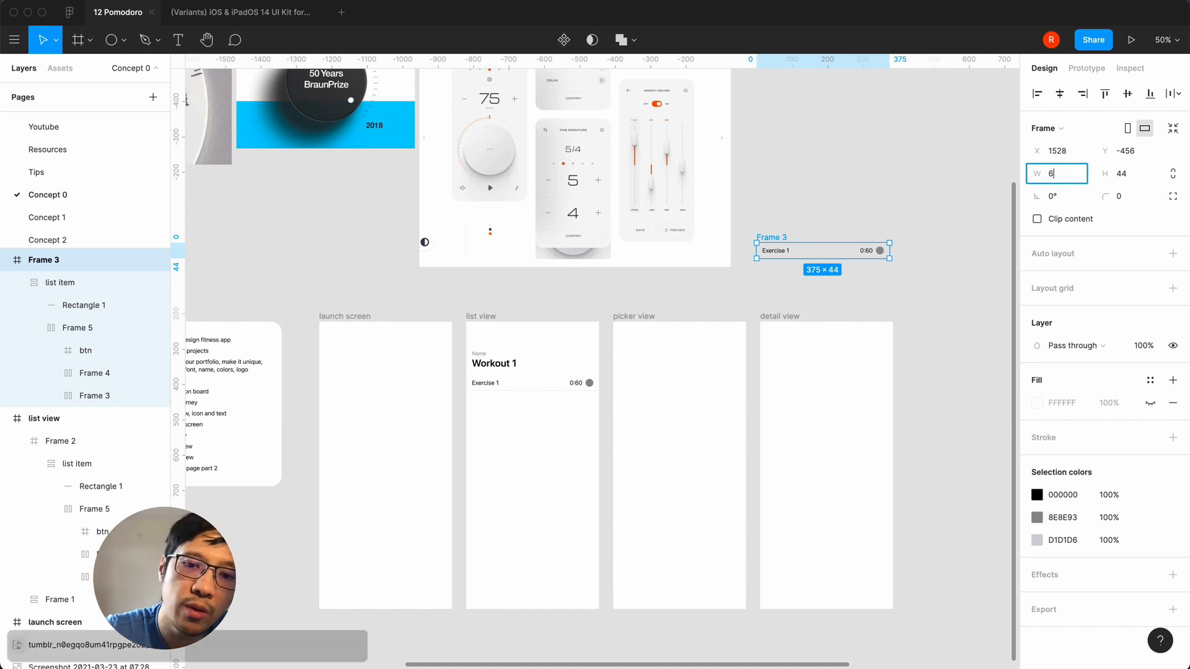
key("Return")
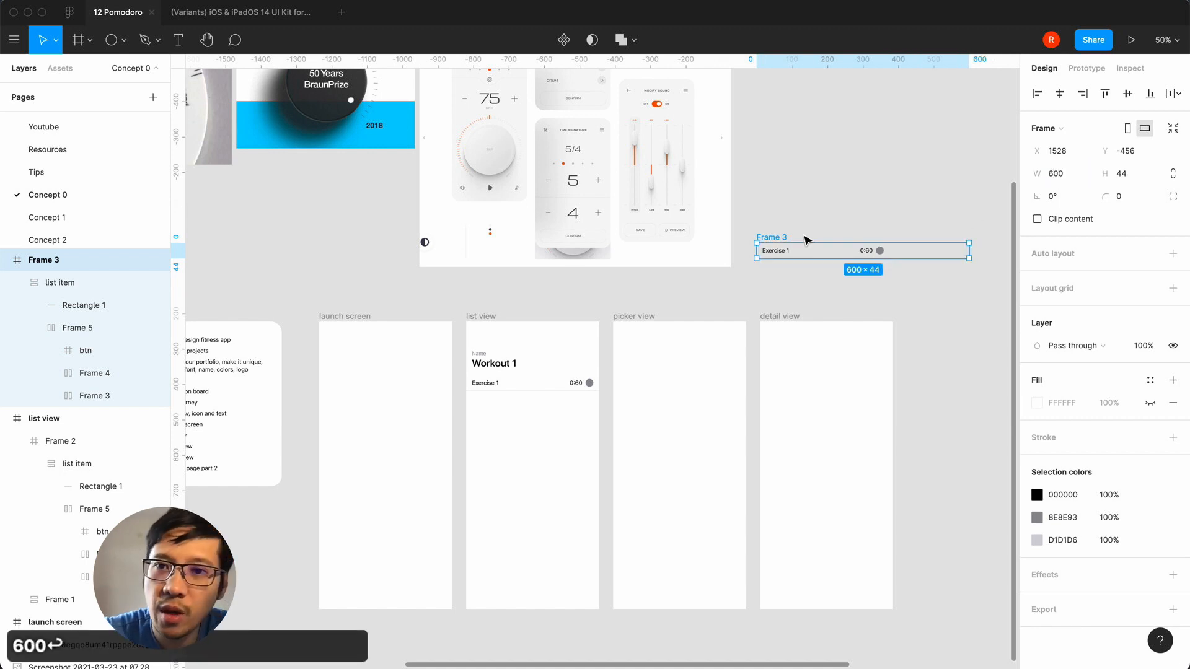
- Try setting the horizontal resizing of the list item inside the copied frame to Hug contents
left_click(795, 254)
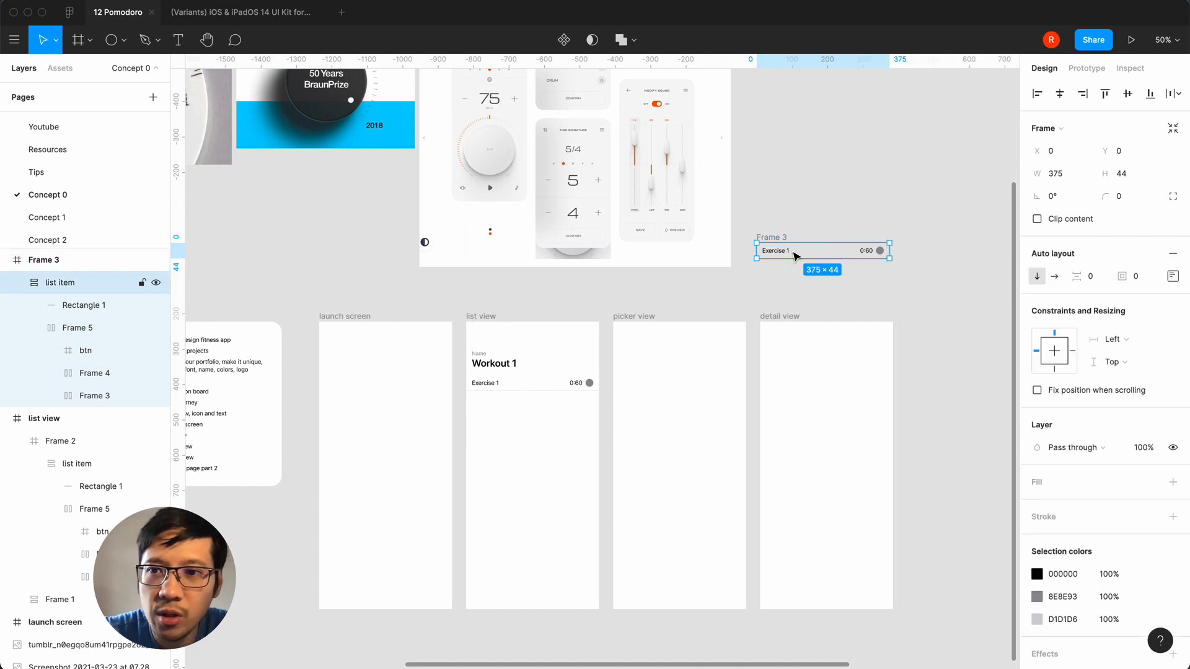
left_click(1131, 346)
left_click(1139, 311)
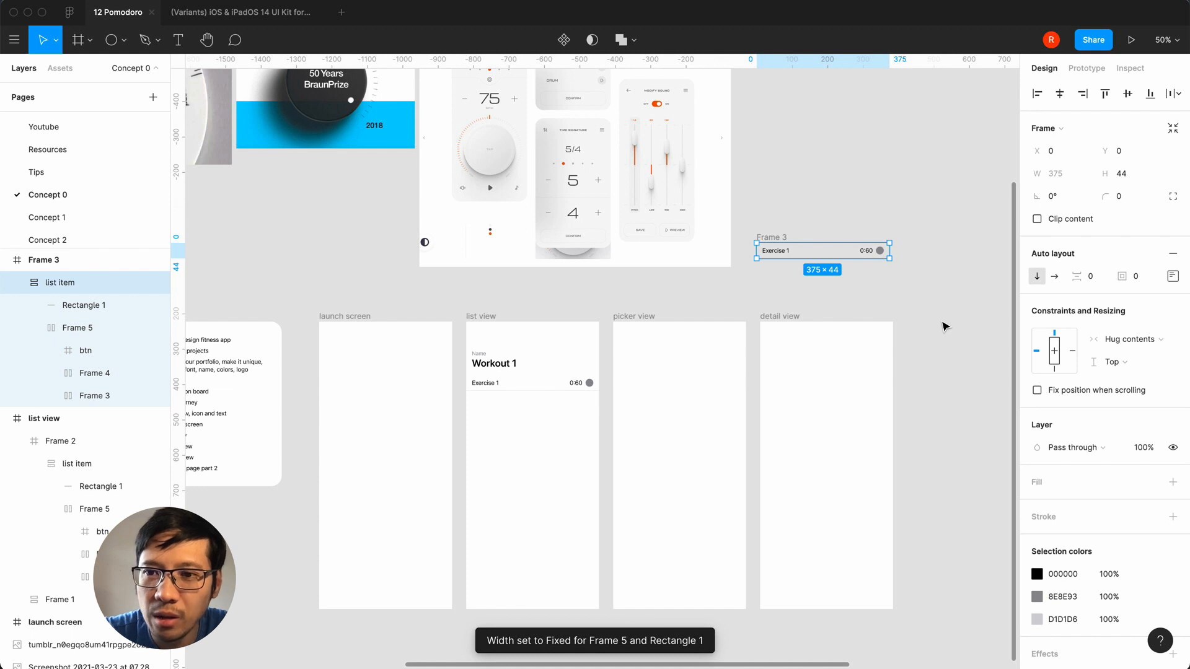
left_click(917, 314)
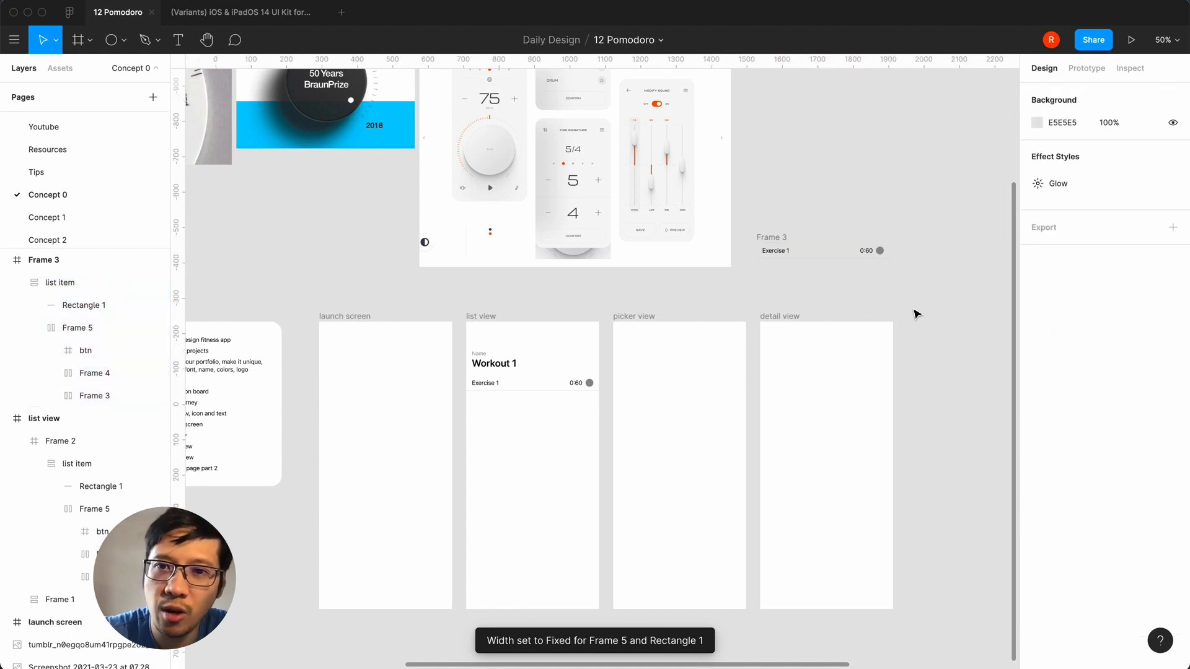
- Delete the copied list item and its outer frame from the canvas above the detail view
left_click(805, 253)
key("BackSpace")
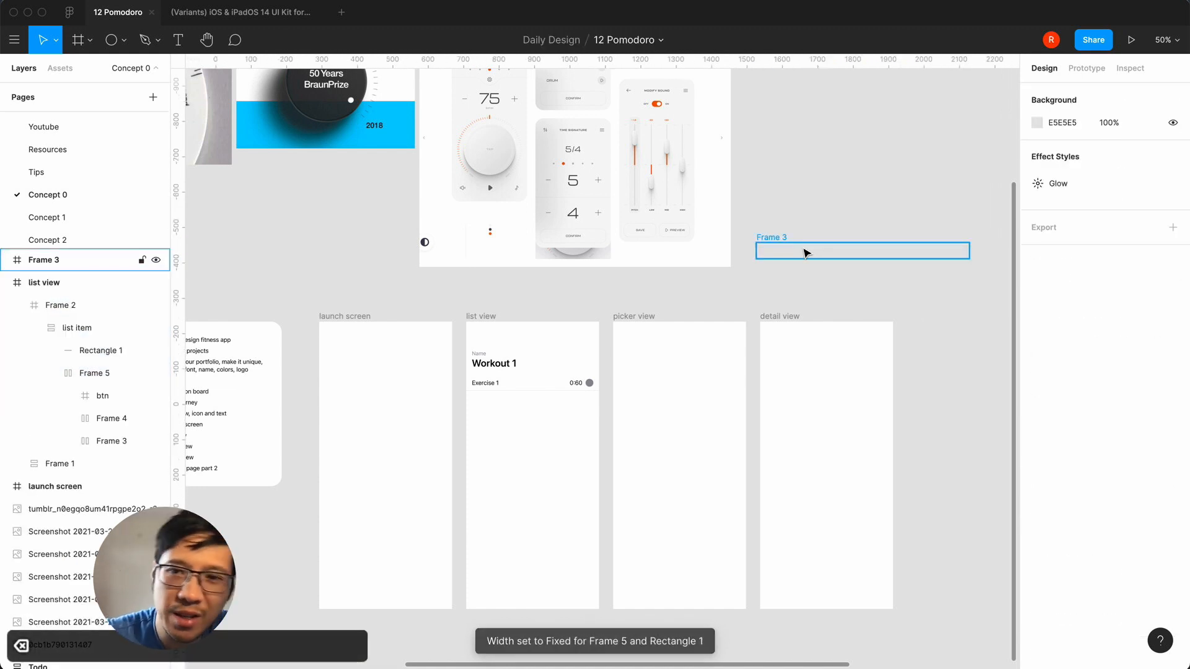
left_click(805, 253)
key("BackSpace")
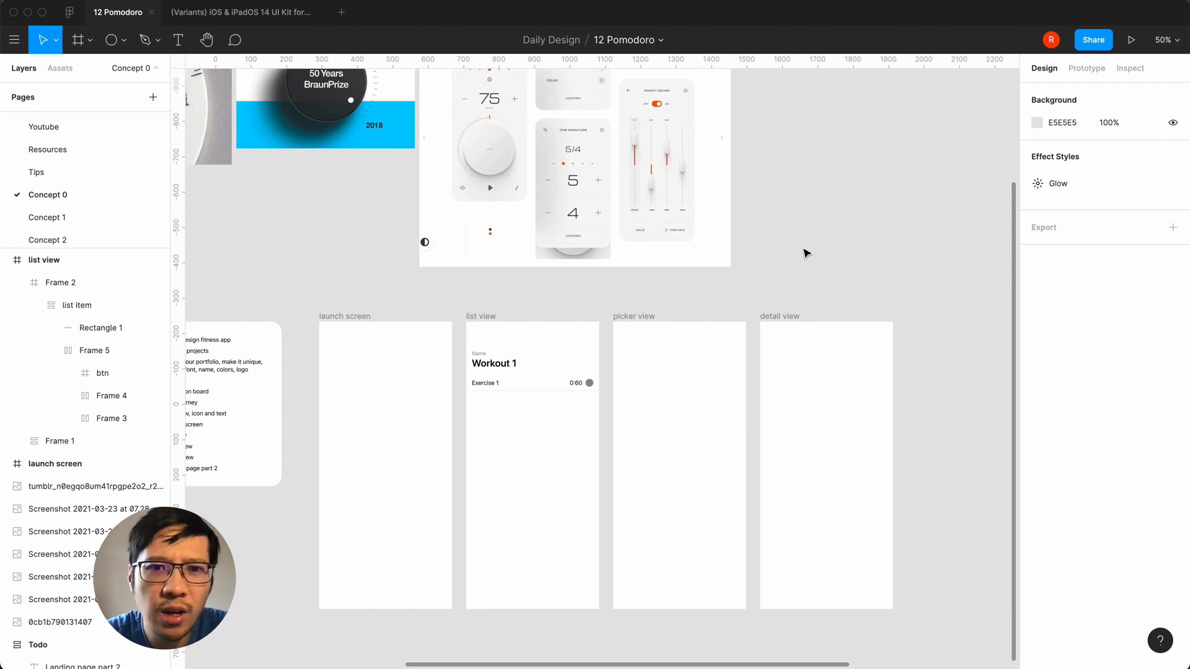
- Turn the exercise row's outer frame in the list view into a component
key("shift+0")
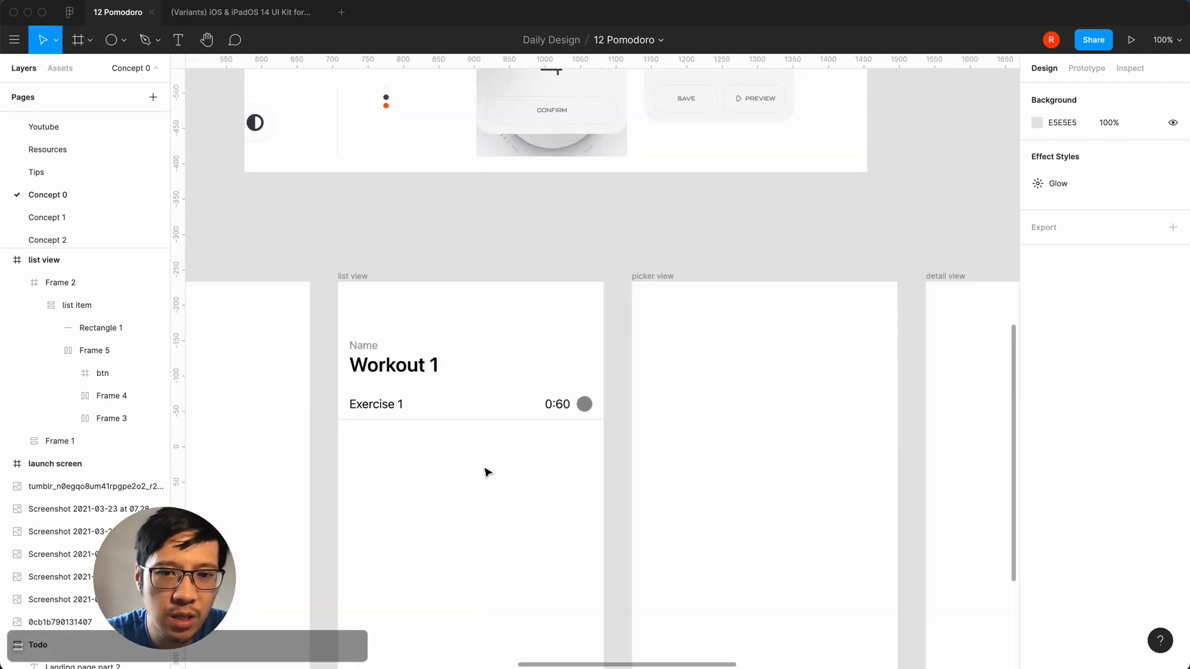
left_click(400, 411)
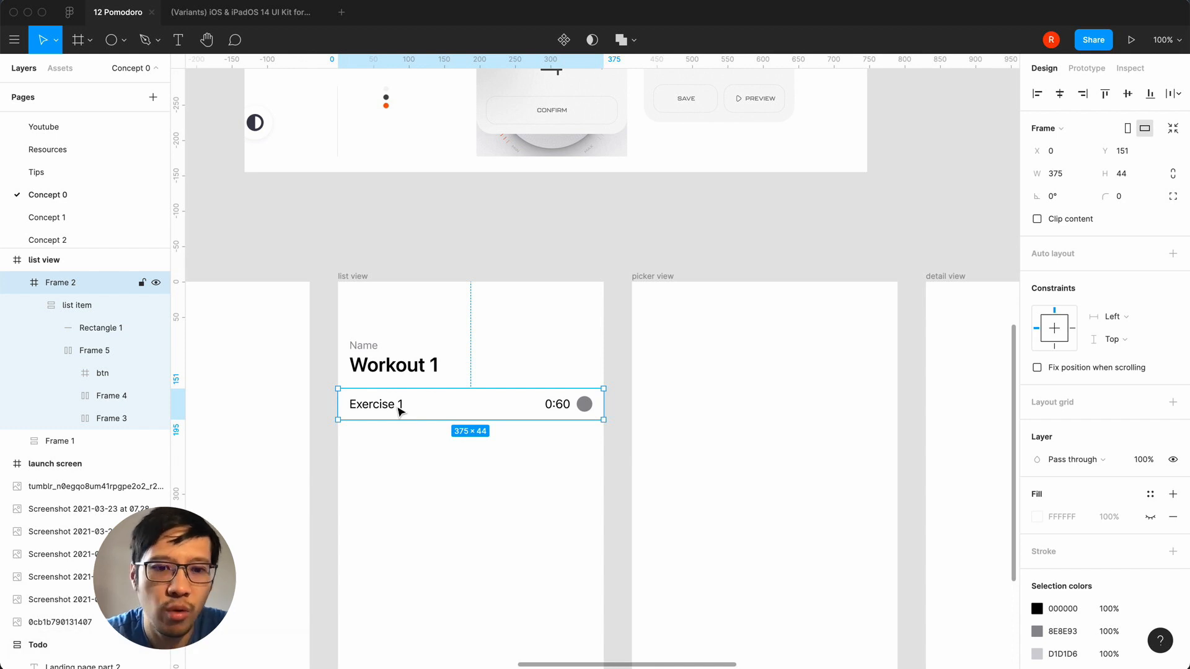
left_click(397, 506)
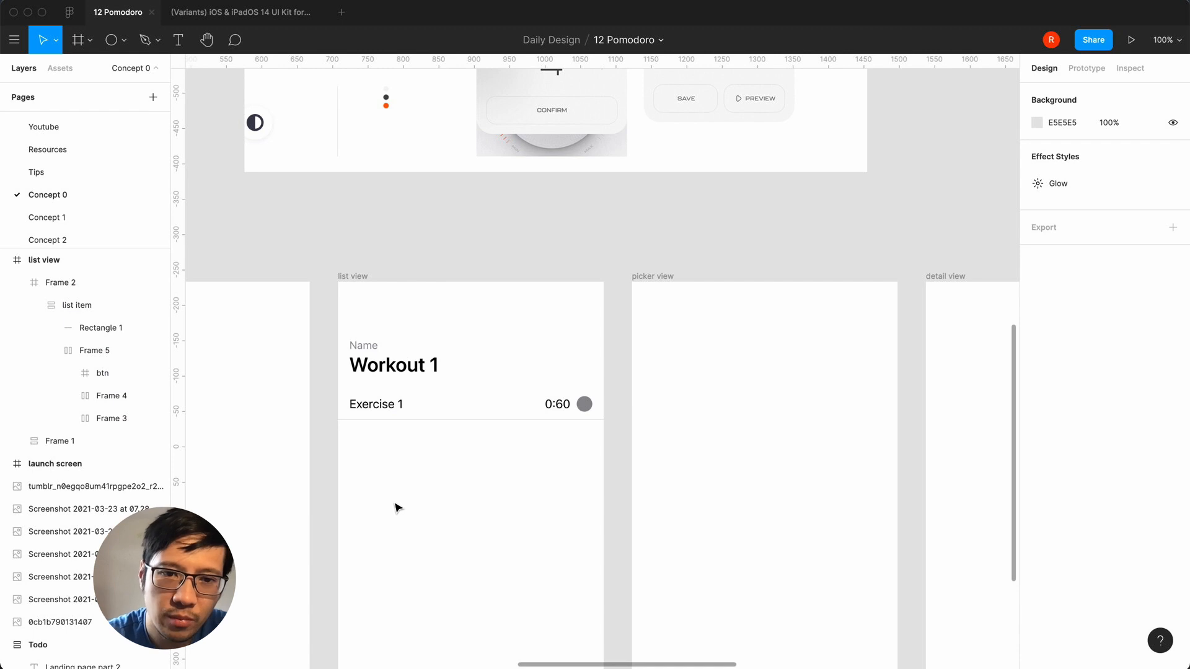
left_click(403, 414)
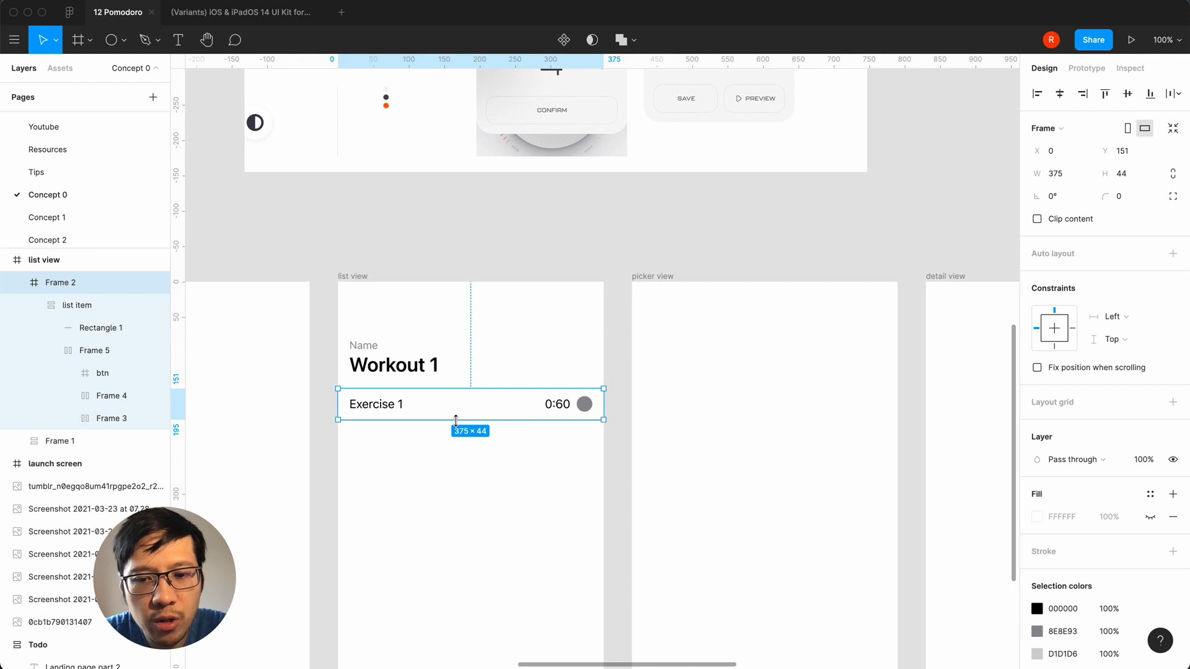
key("super+alt+k")
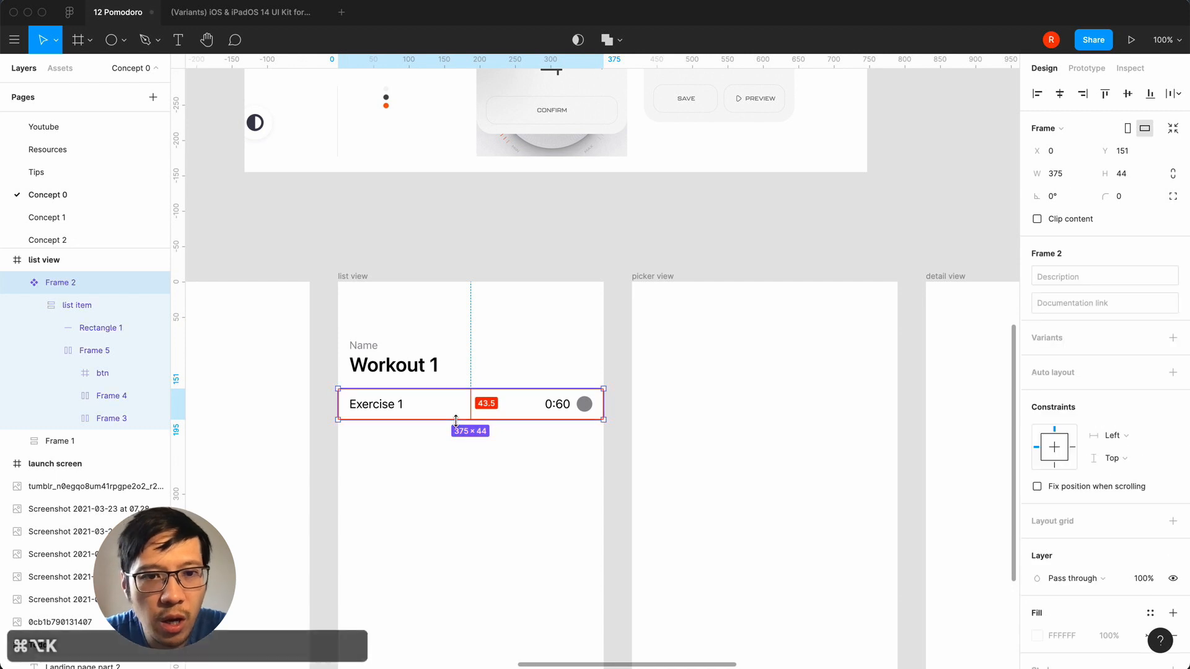
- Rename the exercise row component to "list item"
double_click(59, 283)
type("list i")
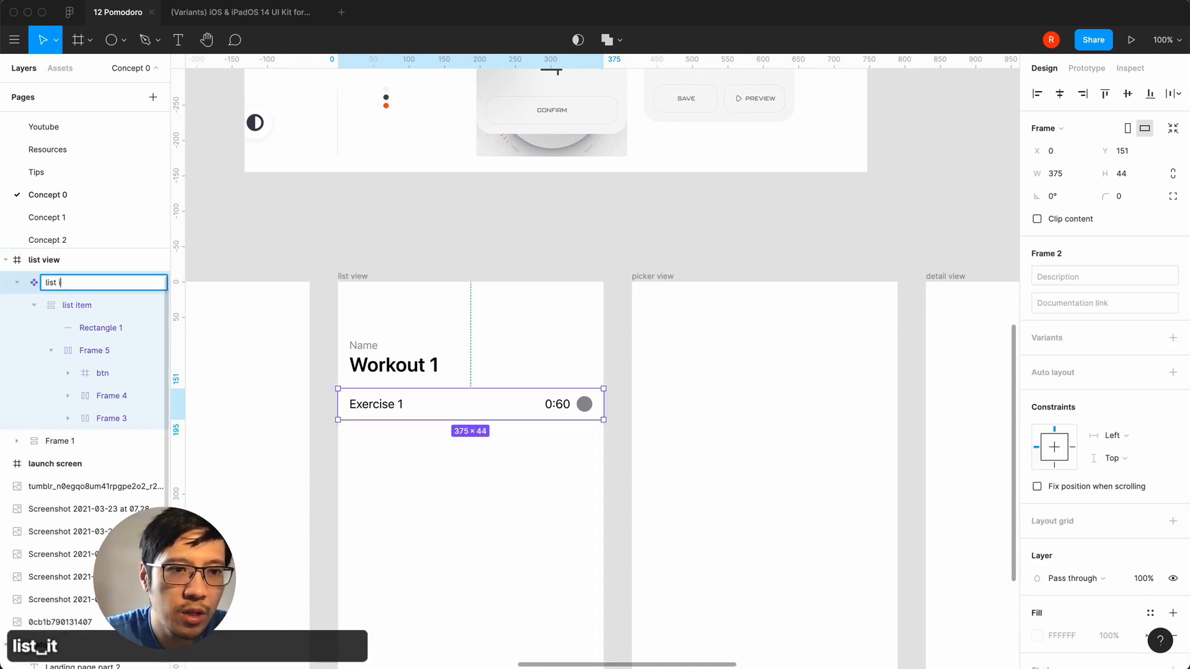
type("tem")
key("Return")
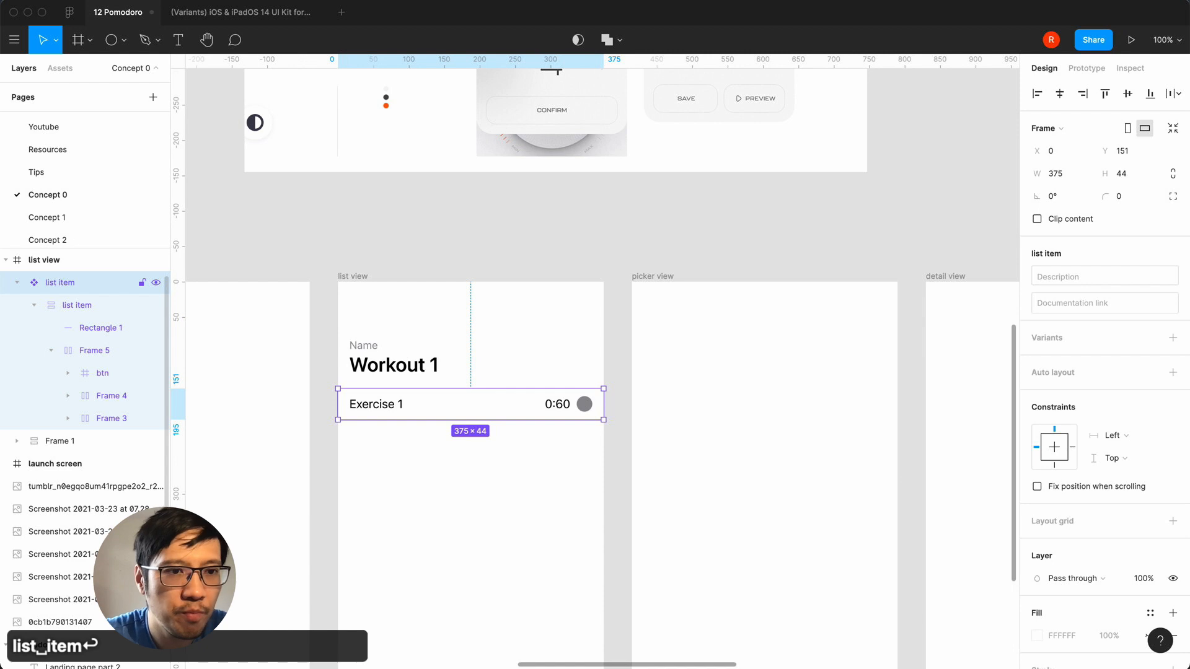
- Move the list item component out of the list view to the canvas directly above it, at X 708, Y -333
left_click(333, 441)
left_click_drag(364, 416, 364, 236)
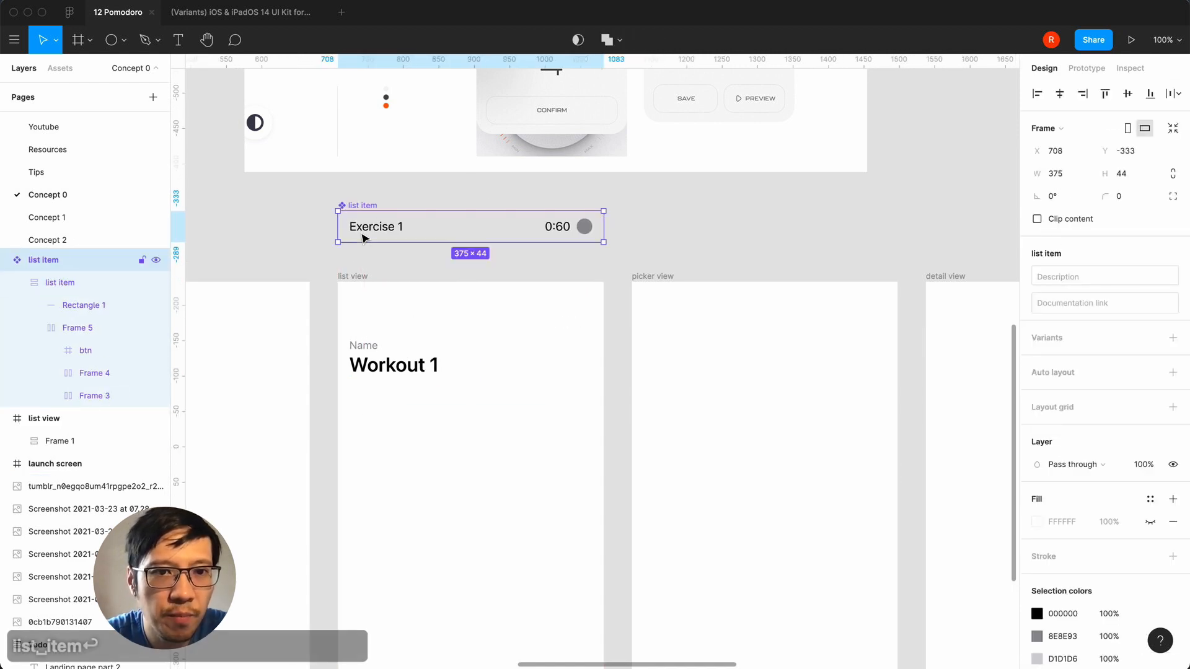
left_click(288, 233)
- Place an instance of the local list item component below the title in the list view and align it to the view's left edge
left_click(66, 71)
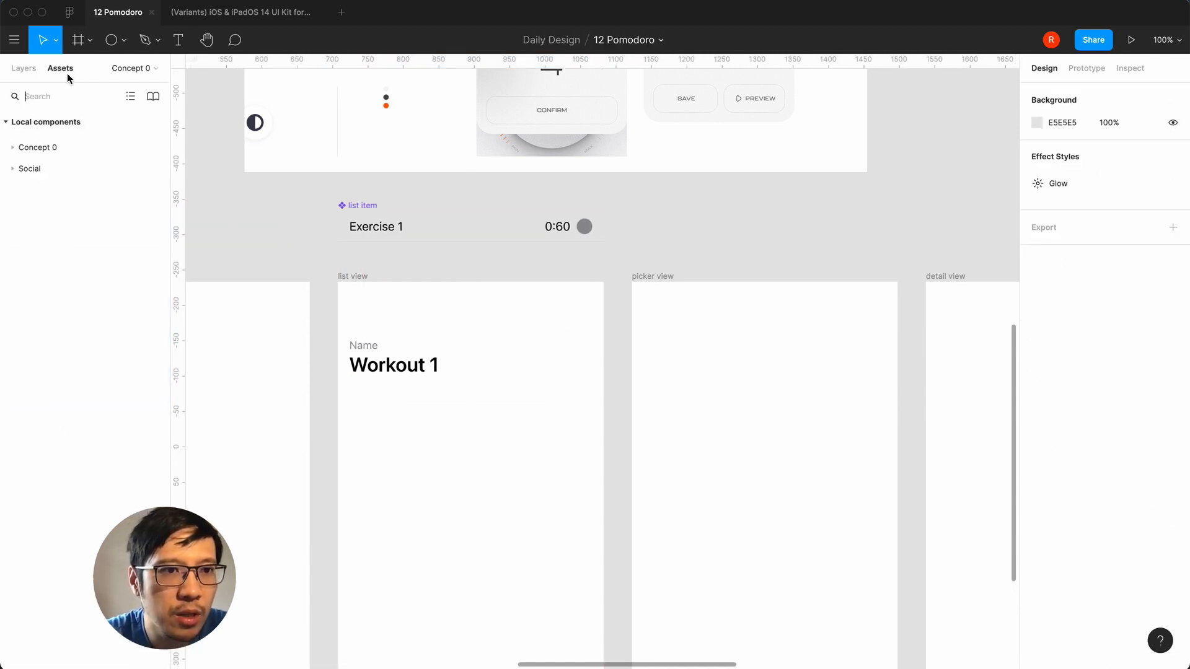
left_click(12, 147)
left_click_drag(45, 181, 417, 473)
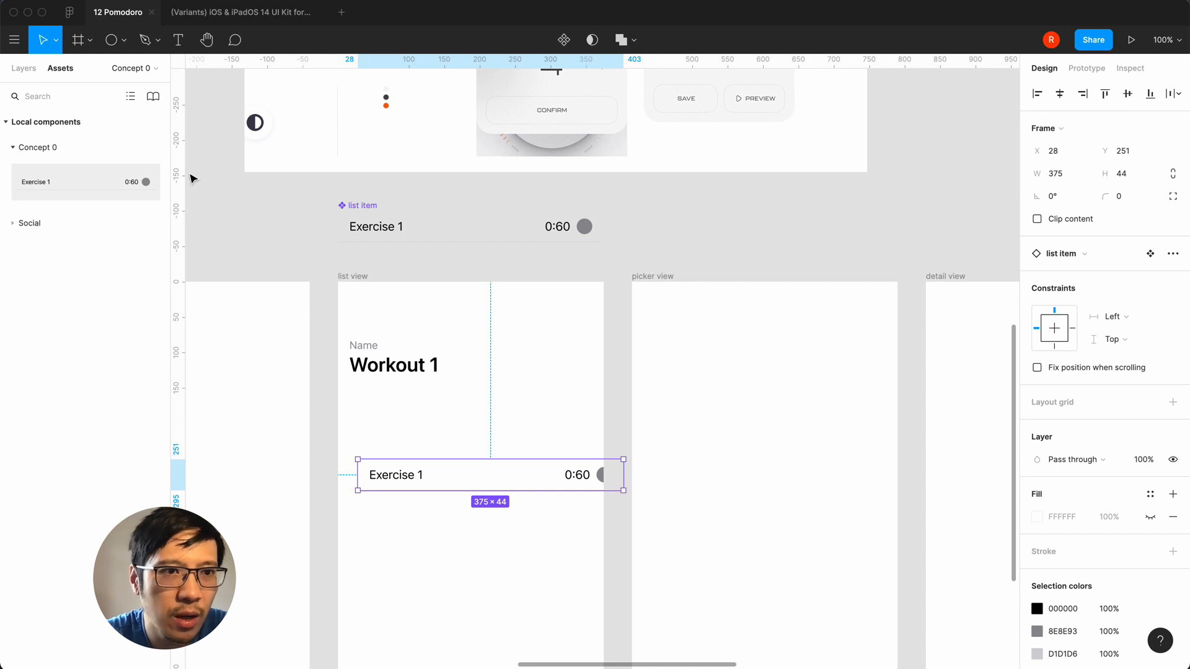
left_click(23, 68)
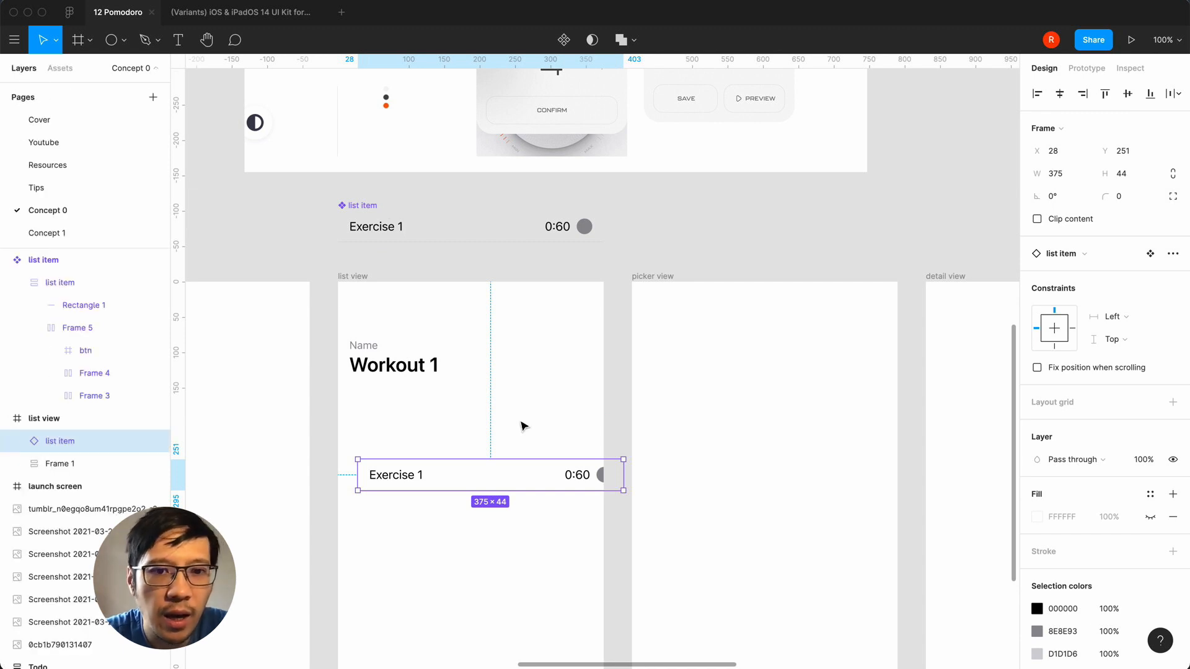
left_click(1039, 96)
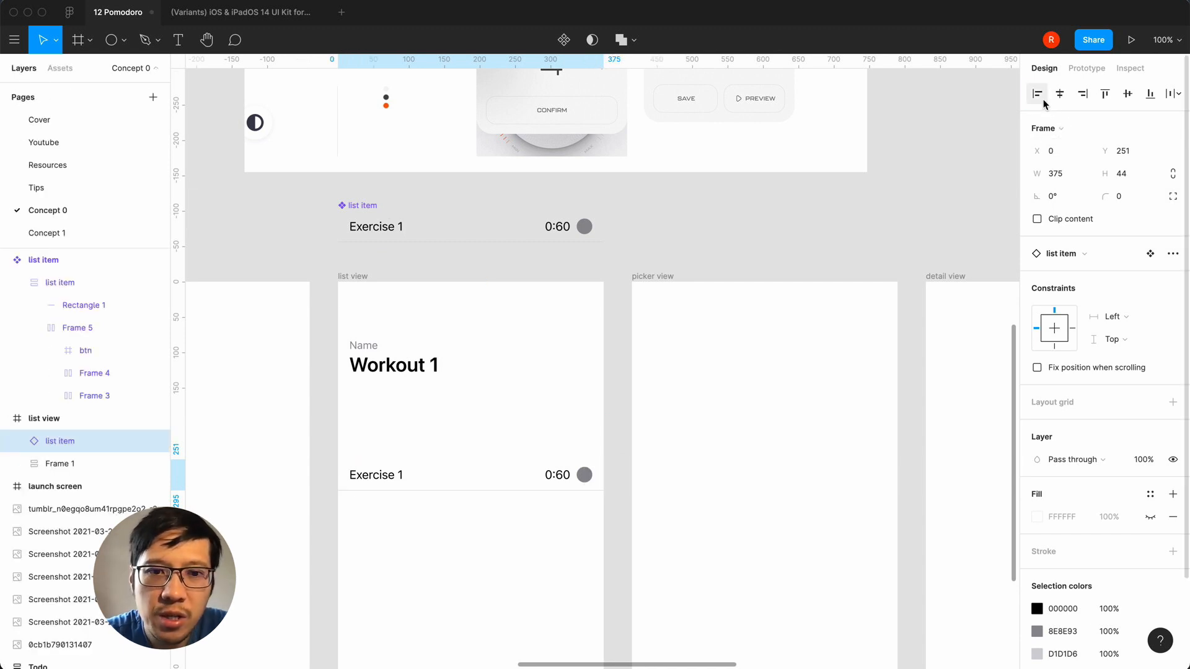
- Set the vertical spacing between the Workout 1 title block and the list item instance to 24
left_click(396, 375, "shift")
left_click(1062, 241)
type("24")
key("Return")
left_click(522, 474)
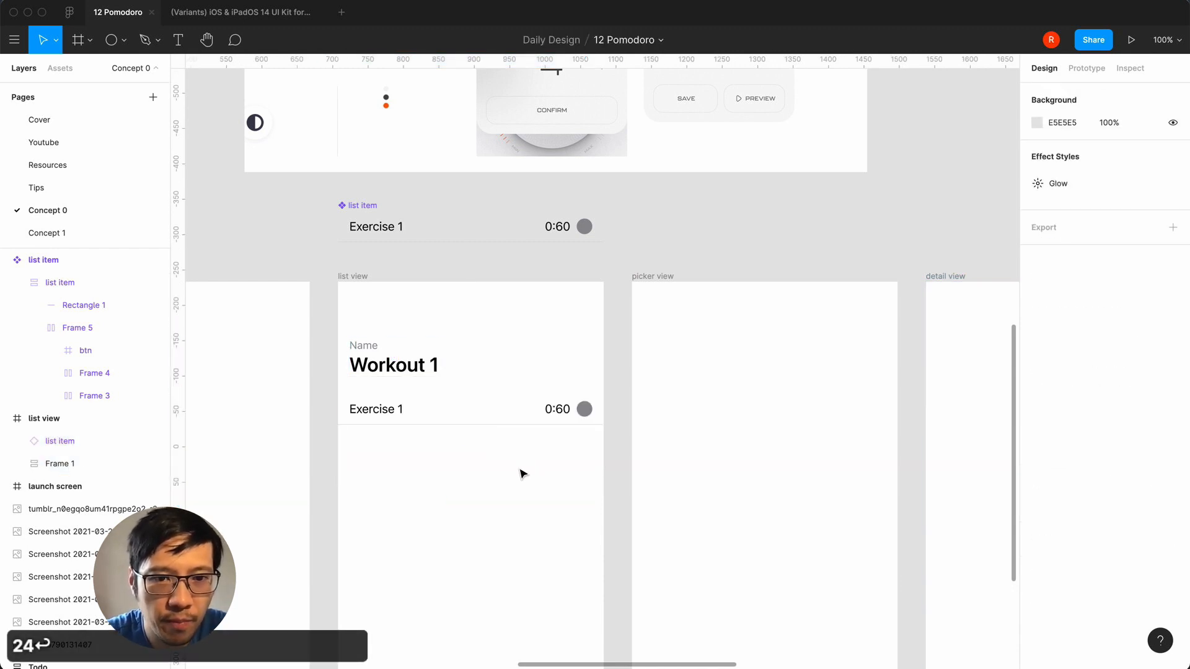
- Duplicate the list item instance in the list view twice
scroll(522, 474, "down", 4)
left_click(367, 273)
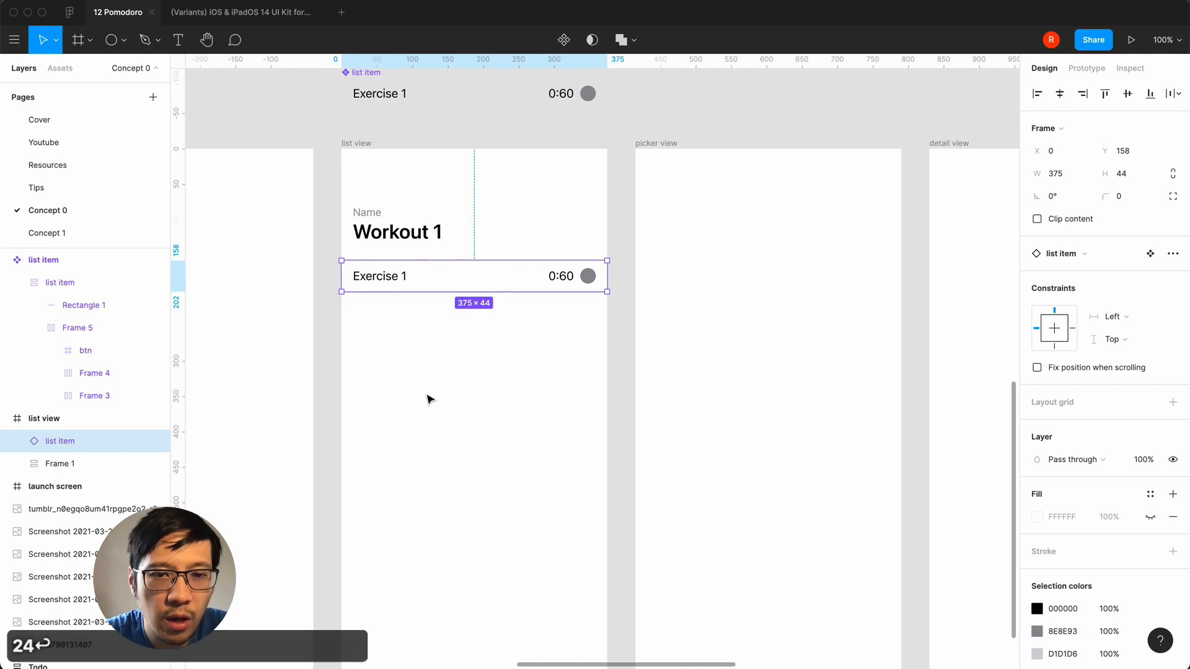
key("super+d")
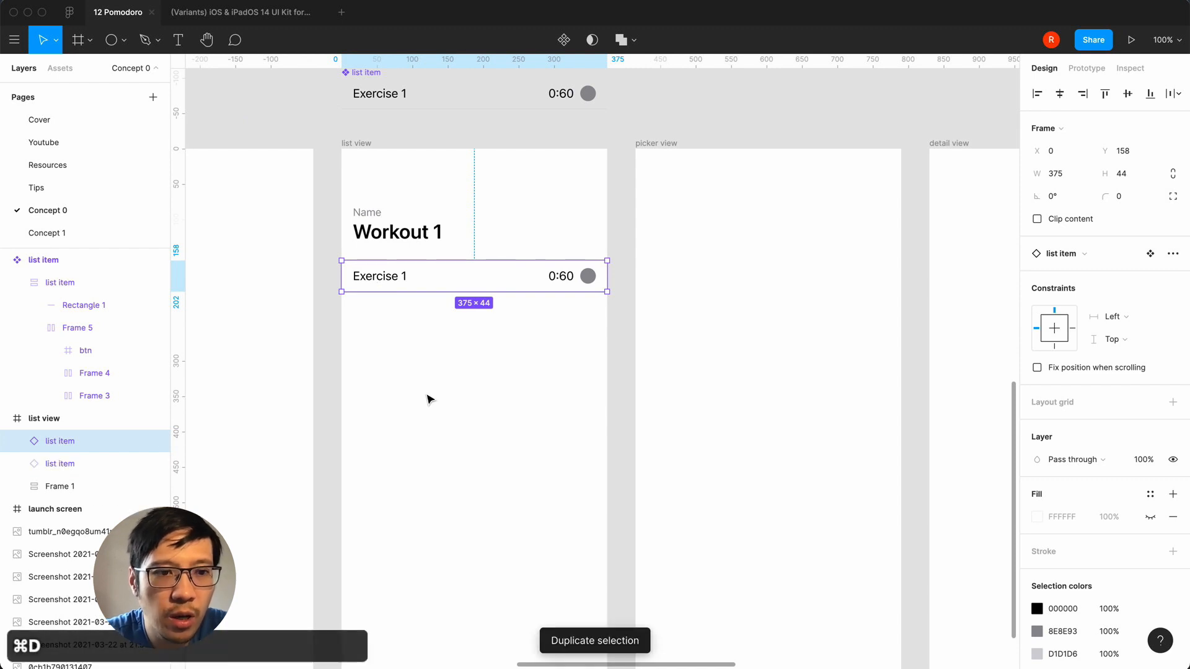
key("super+d")
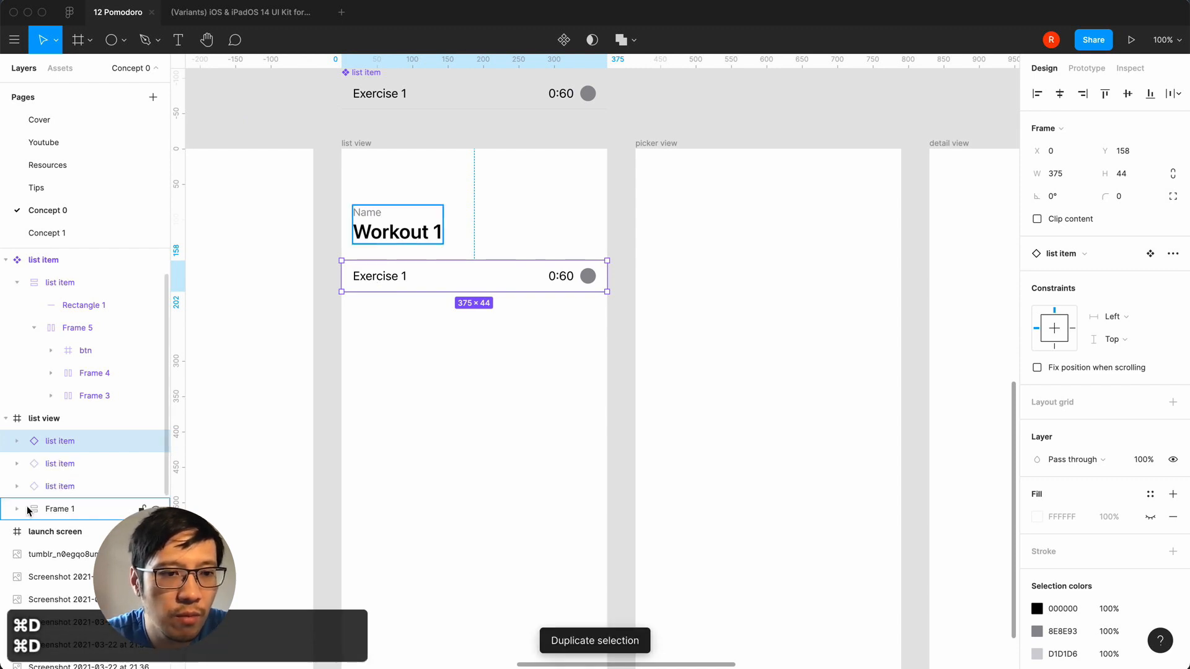
- Stack the three list item instances in the list view in a vertical auto layout frame
left_click(59, 486)
left_click(65, 448, "shift")
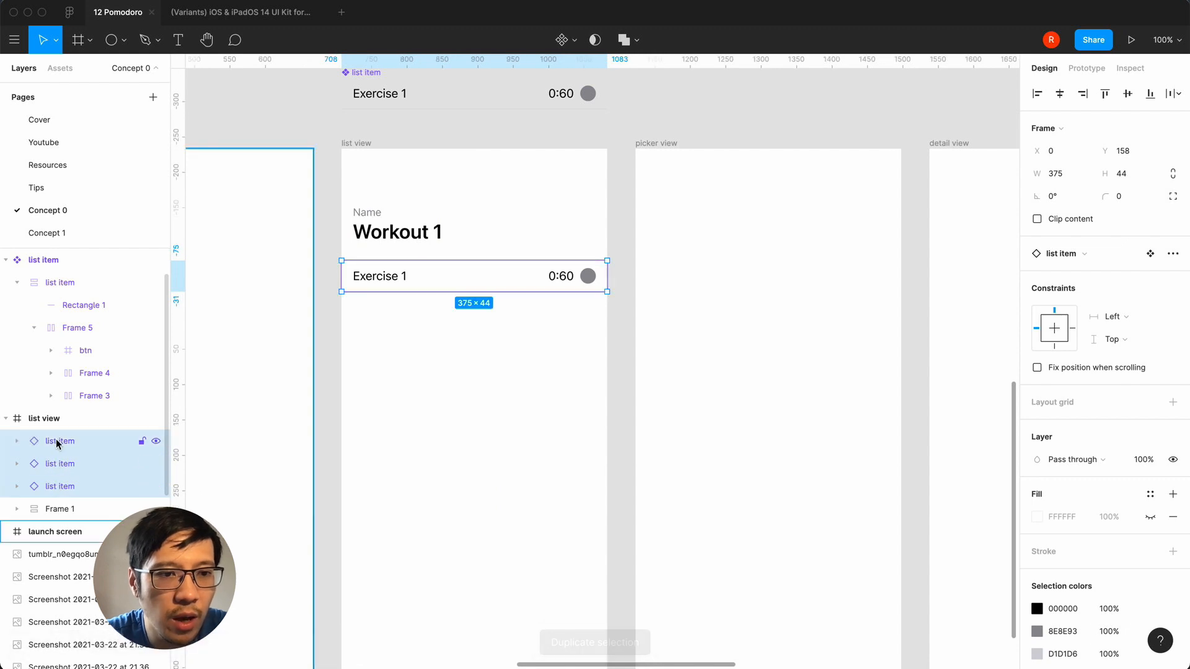
key("shift+a")
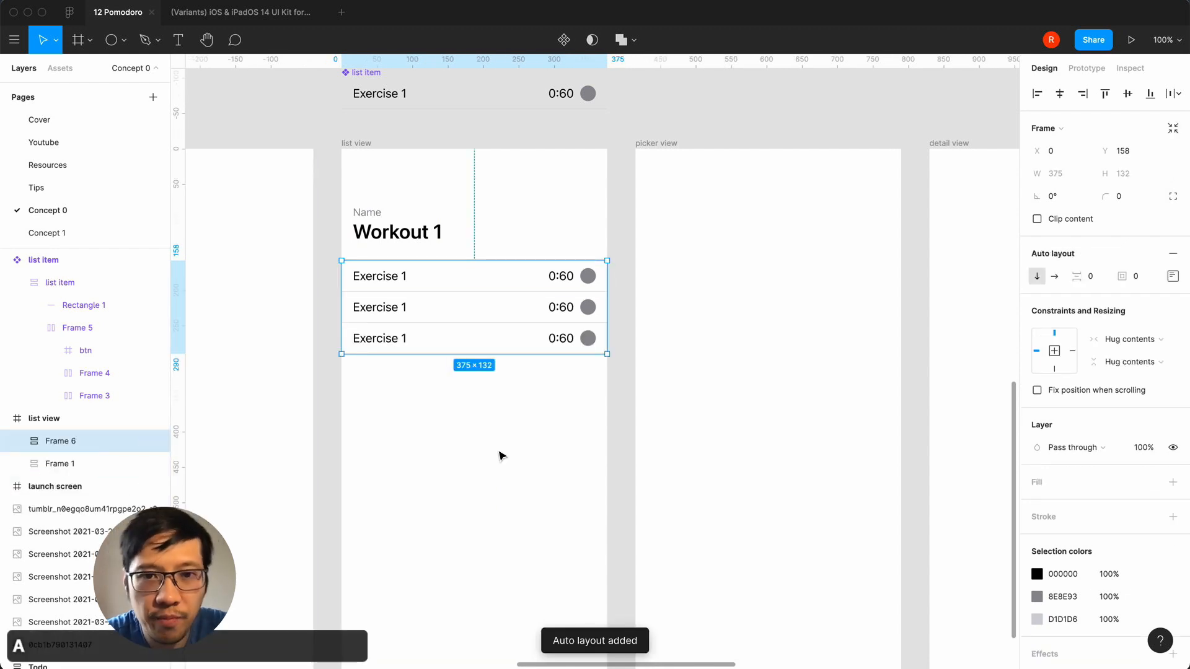
left_click(499, 457)
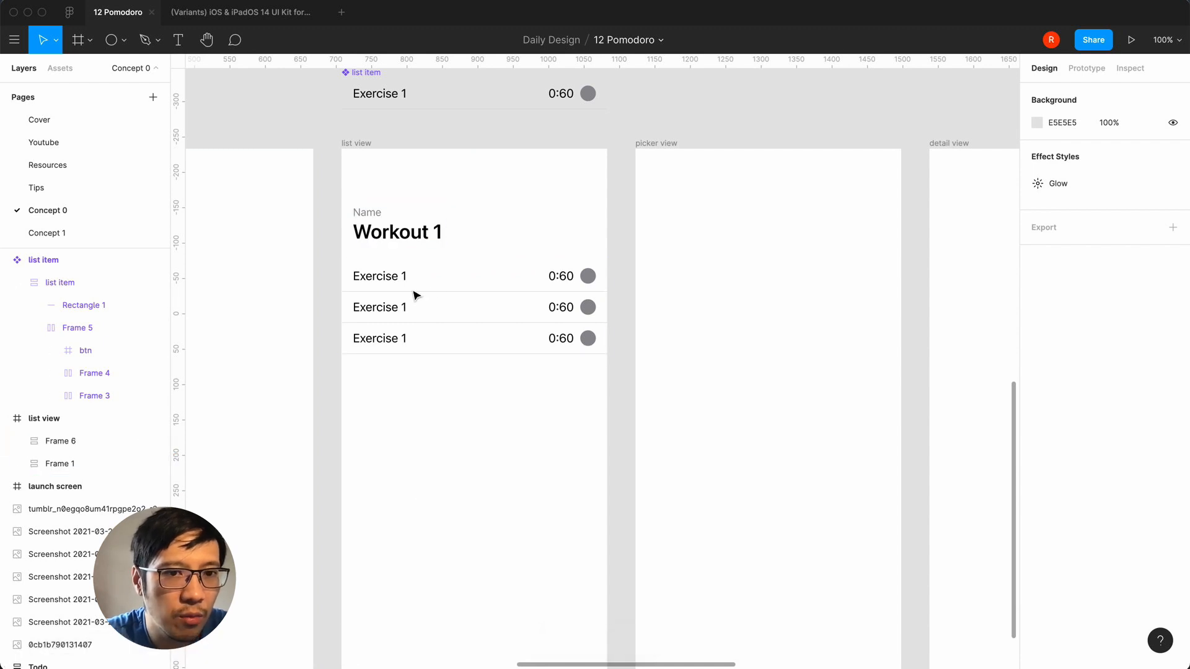
- Duplicate the first list item inside the auto layout stack to make a fourth row
left_click(438, 285)
left_click(438, 285)
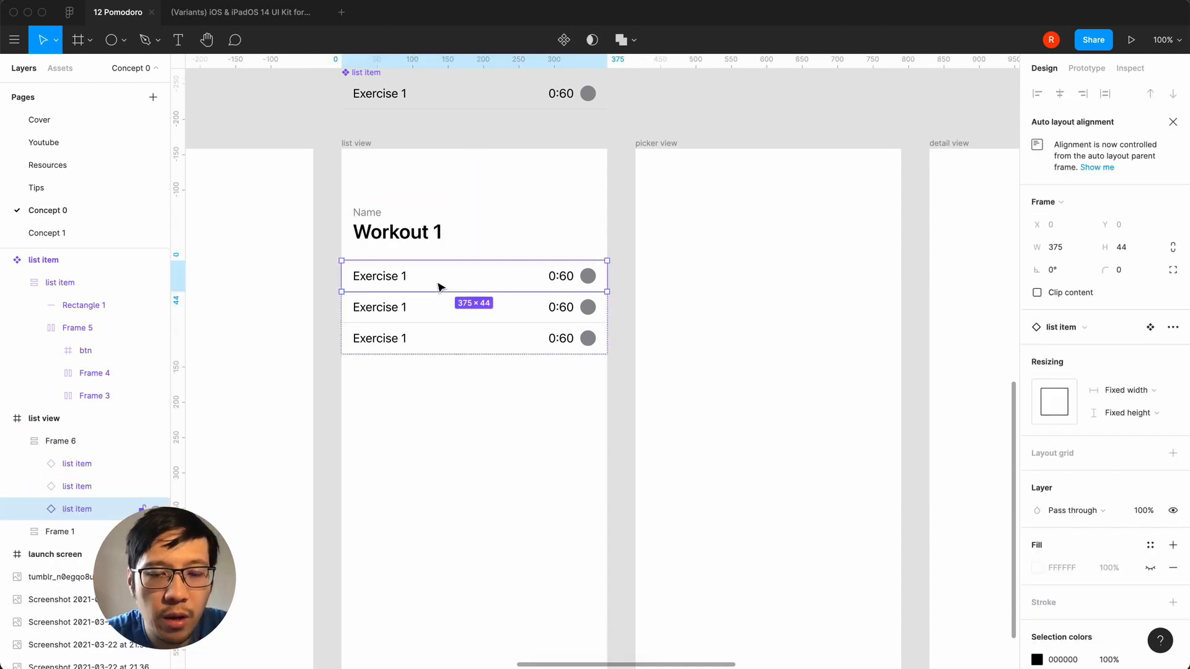
key("super+d")
- Change the label of the first row in the stack to "Settings"
left_click(389, 284)
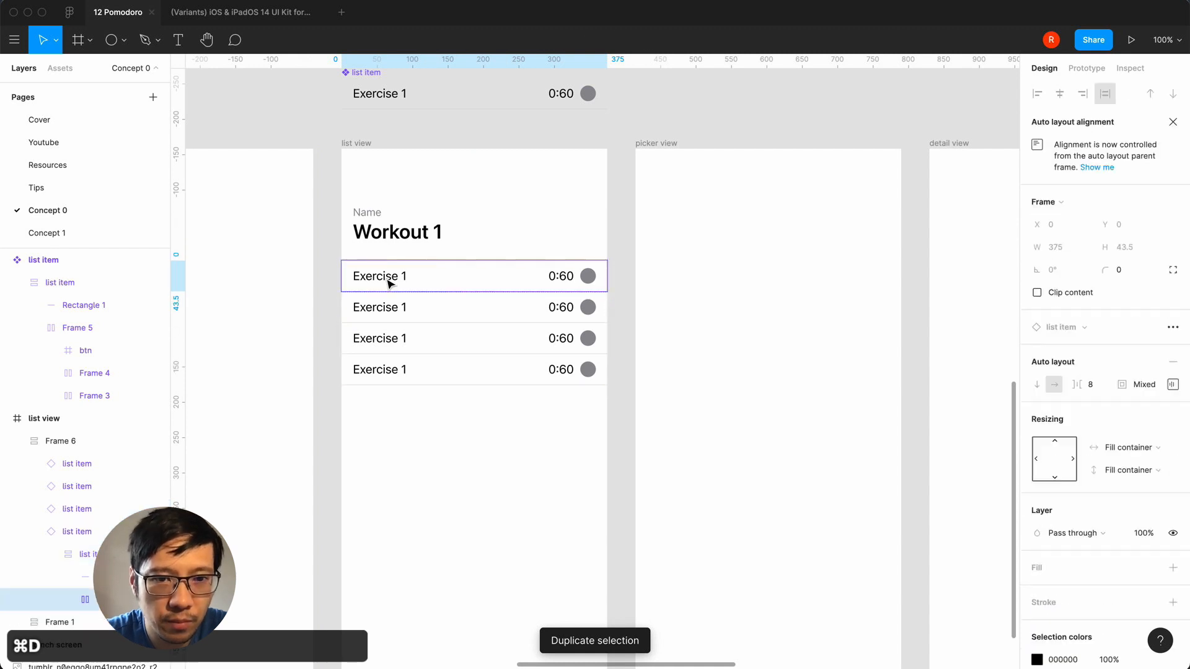
double_click(388, 284)
double_click(388, 284)
double_click(388, 284)
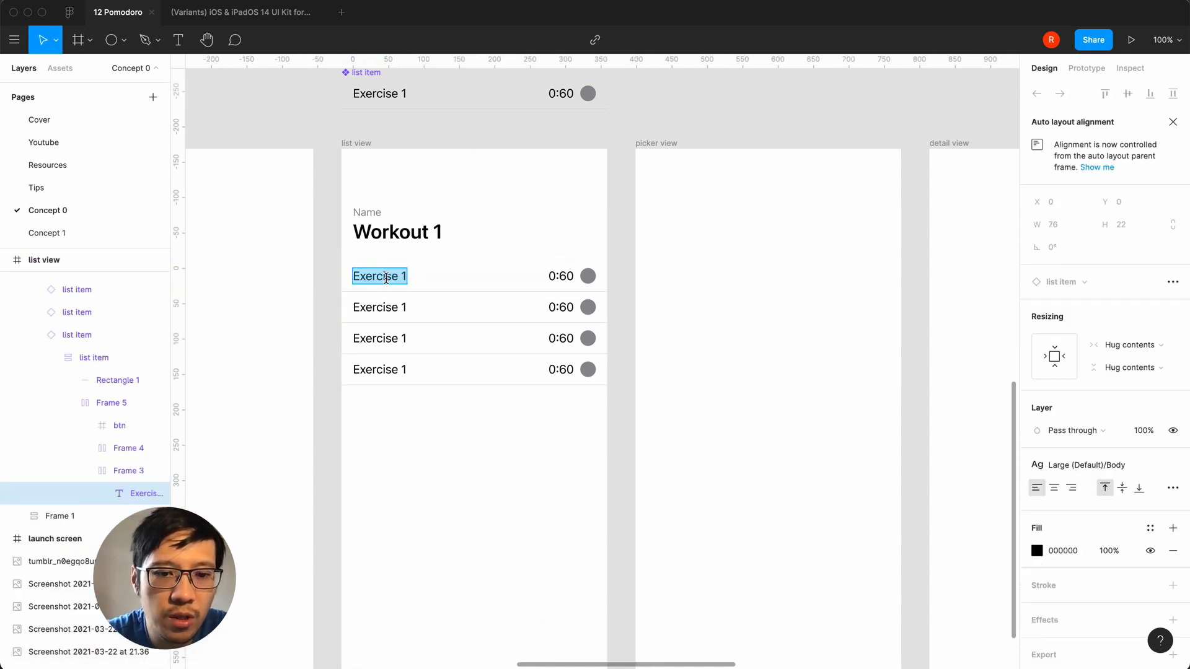
type("Settings")
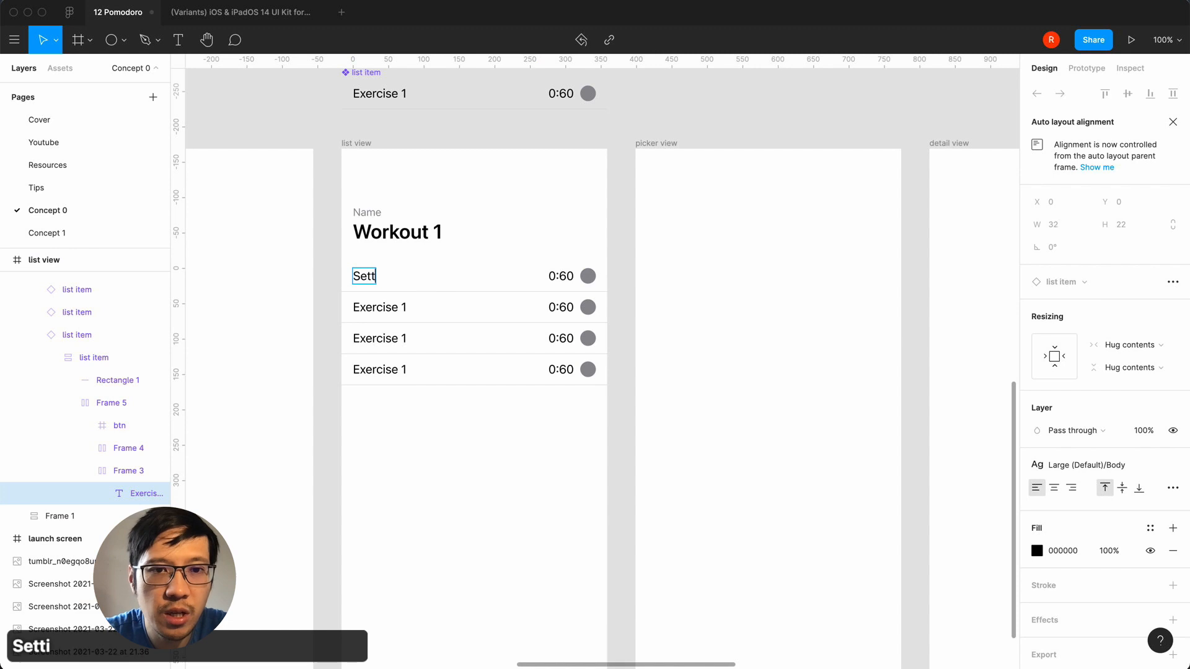
key("Escape")
left_click(589, 452)
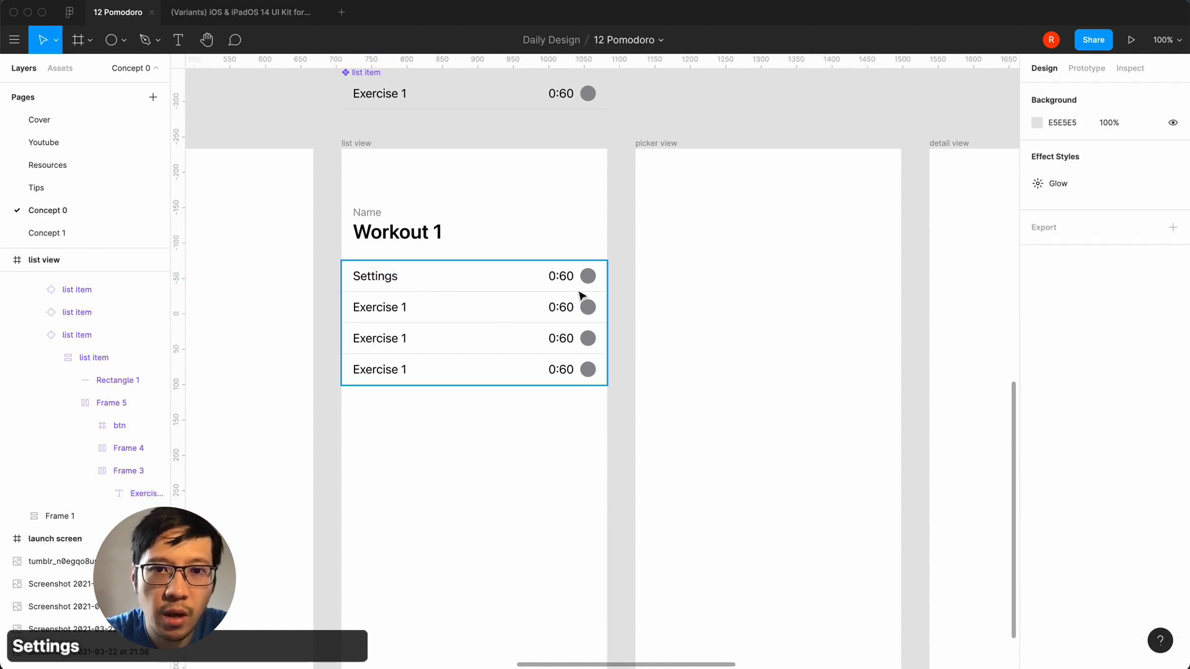
- Hide the round button and the time value in the Settings row
triple_click(577, 282)
double_click(590, 277)
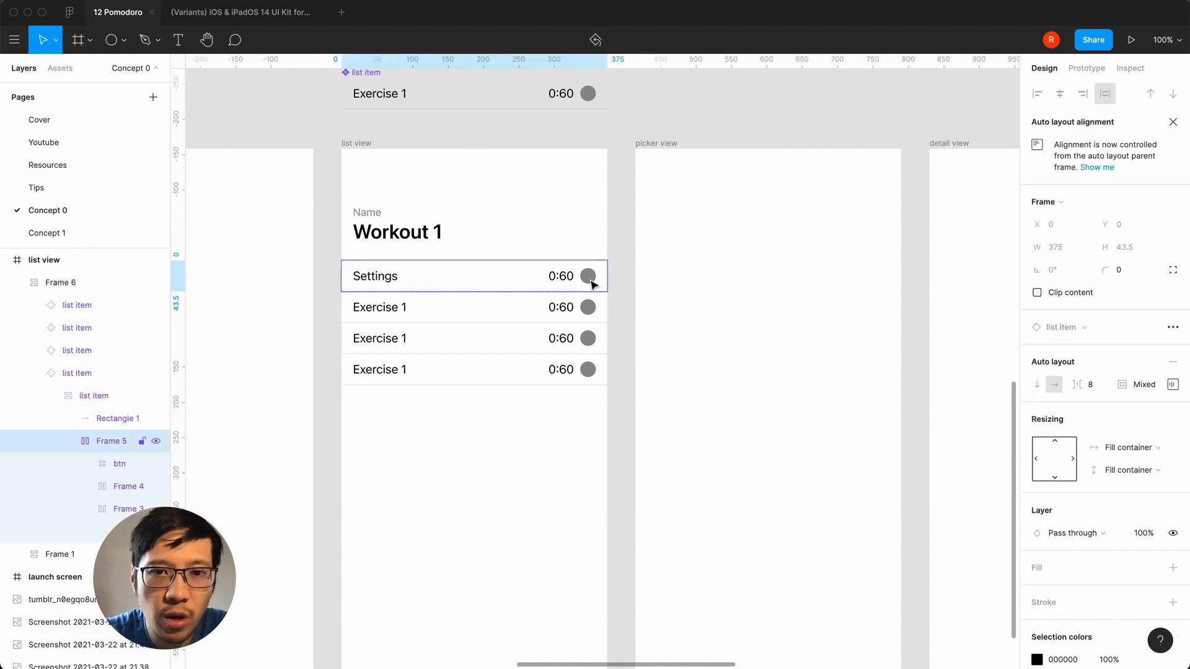
double_click(590, 275)
left_click(156, 463)
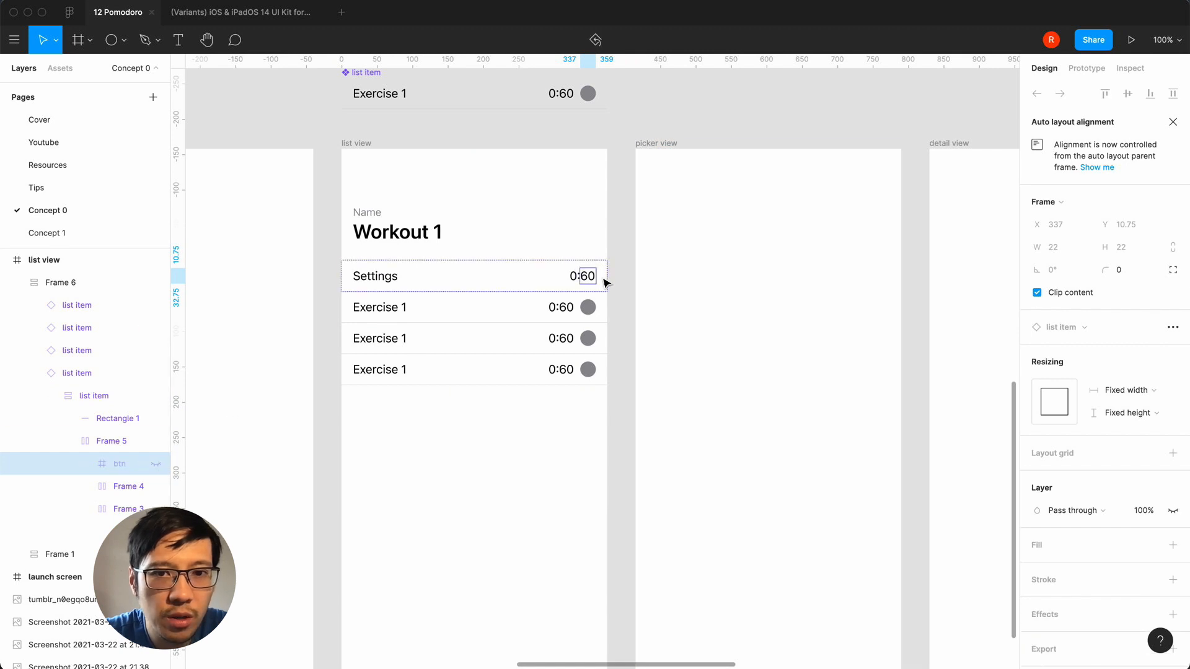
left_click(156, 486)
- Replace the Settings label's text style with Large (Default)/Caption 1
left_click(384, 281)
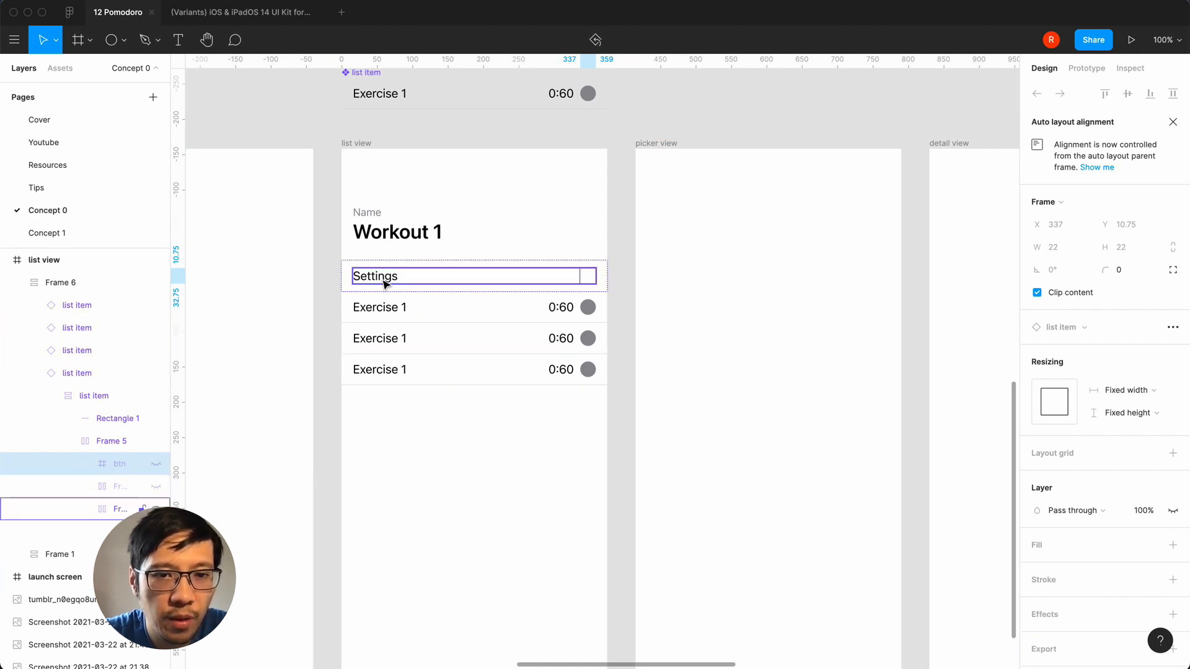
left_click(385, 280)
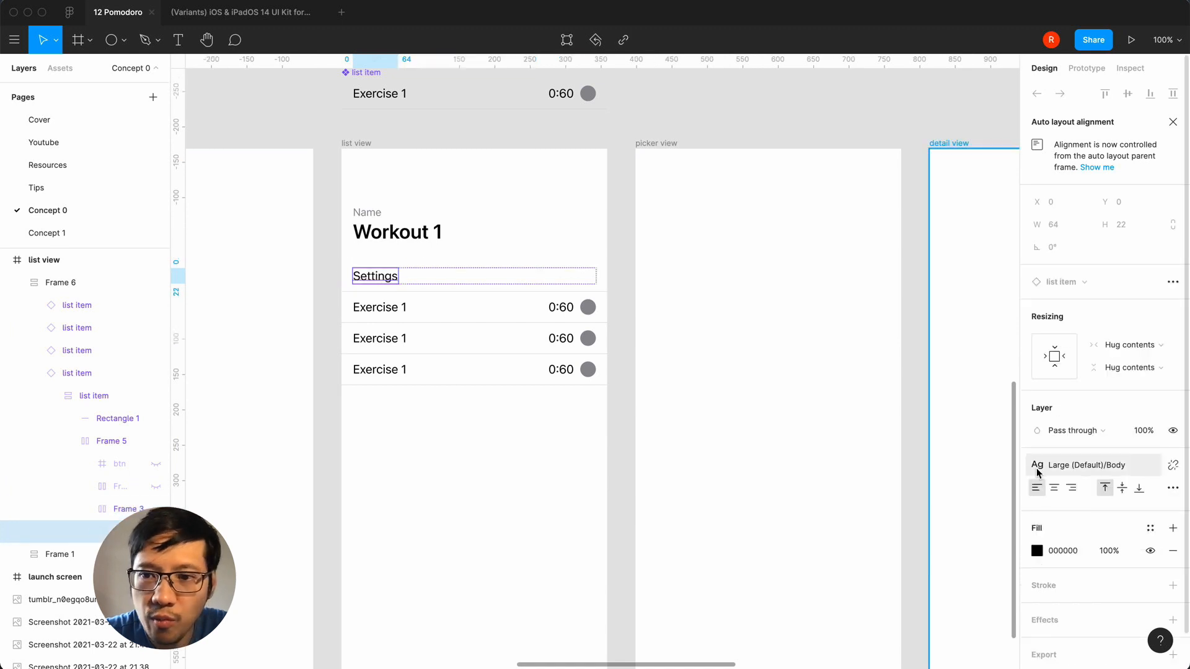
left_click(1173, 466)
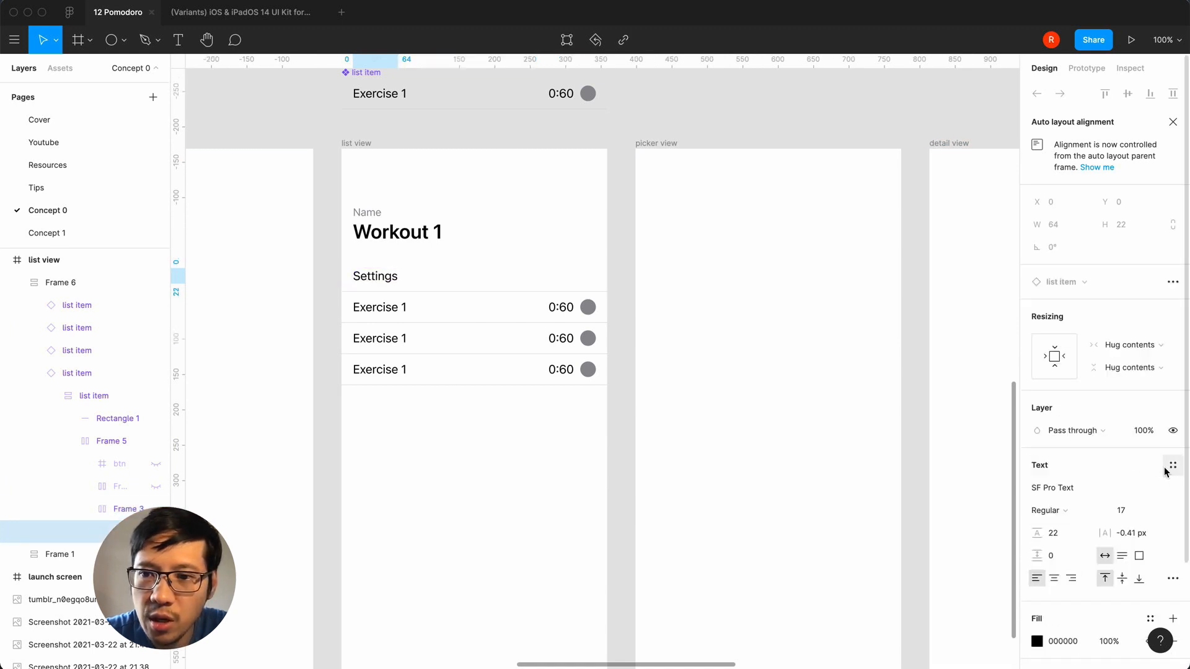
left_click(1174, 473)
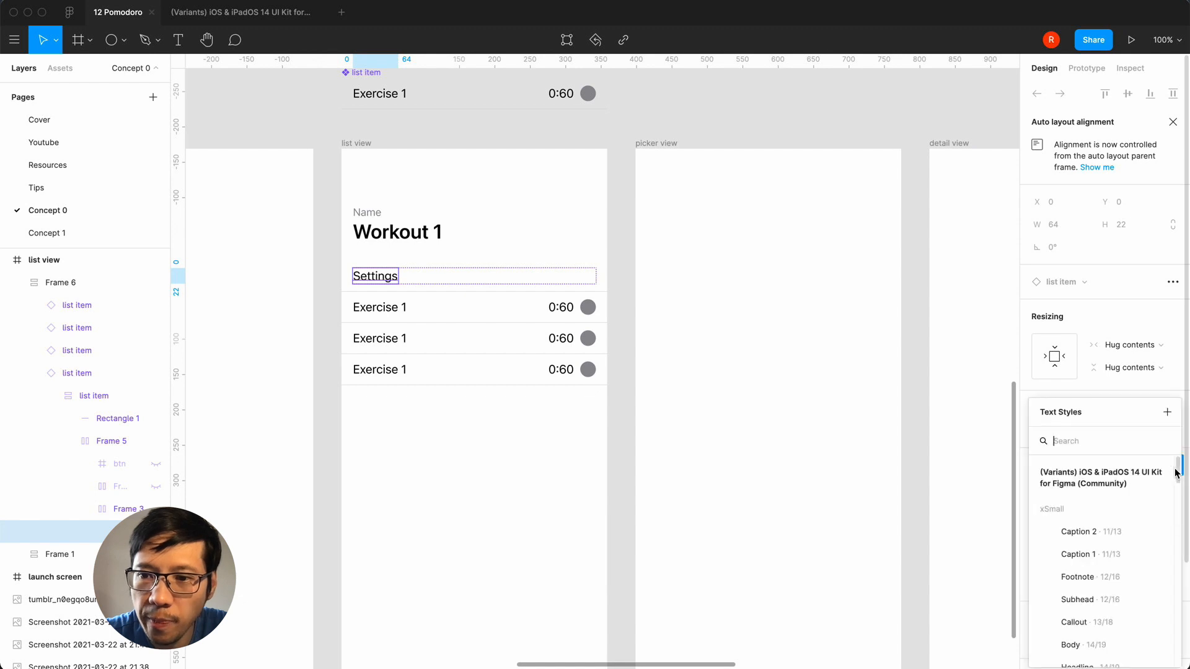
type("defa")
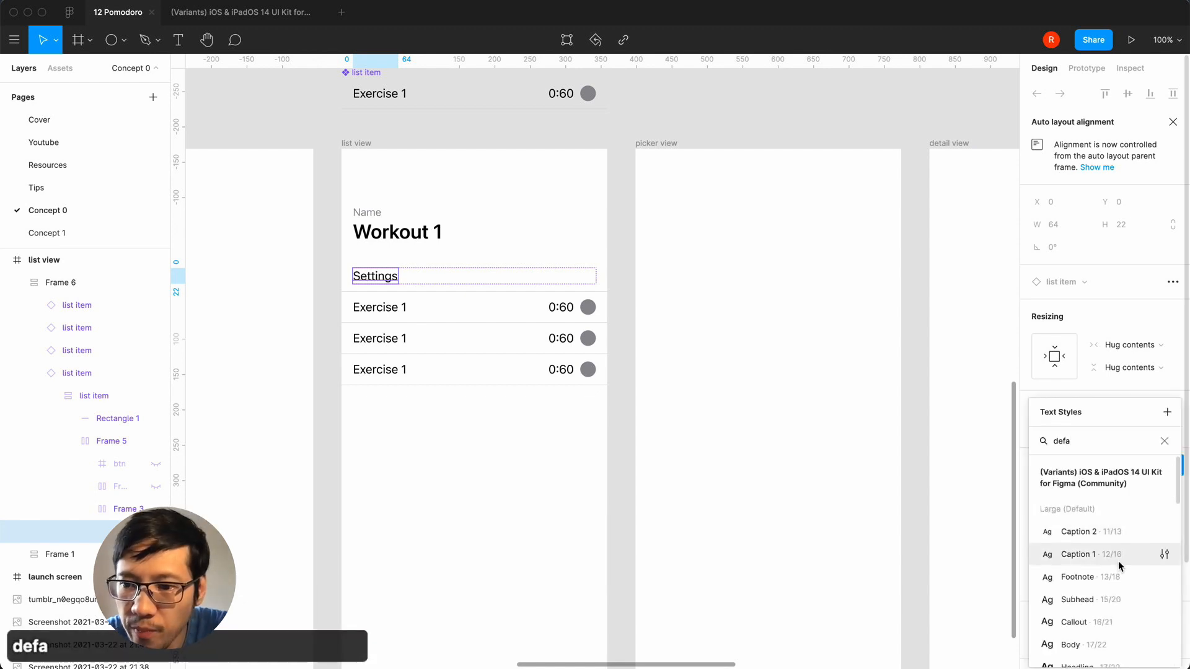
scroll(1120, 563, "down", 1)
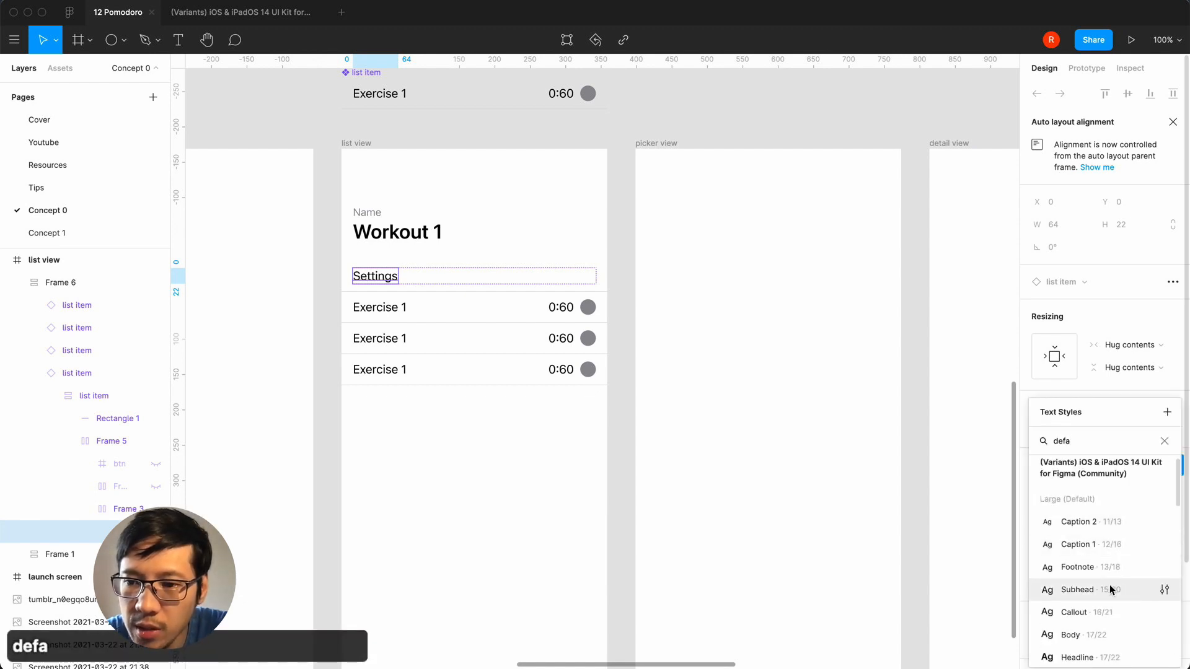
left_click(1076, 544)
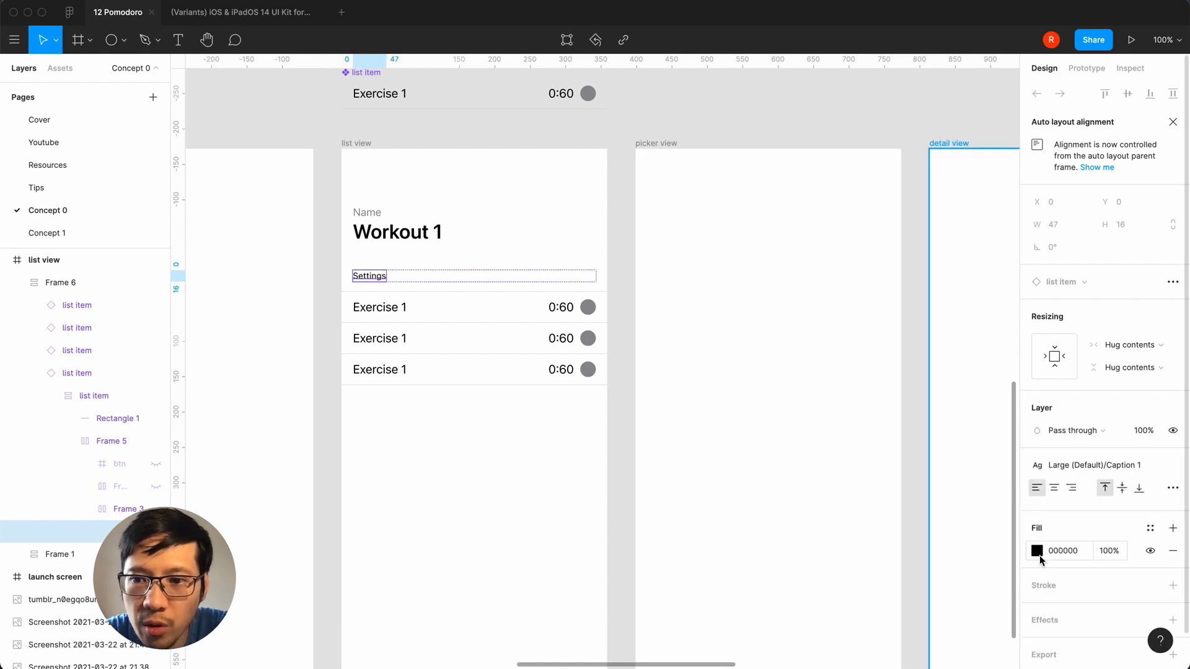
- Fill the Settings label with the UI kit's gray 8E8E93
left_click(1040, 558)
scroll(894, 635, "down", 3)
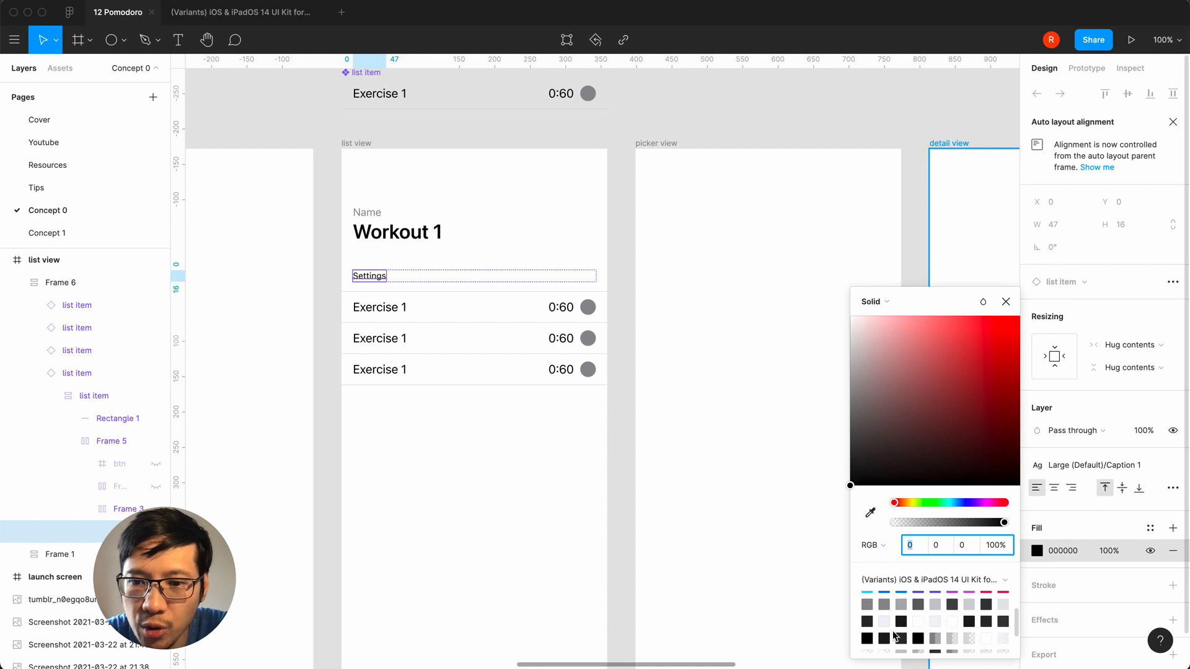
left_click(874, 600)
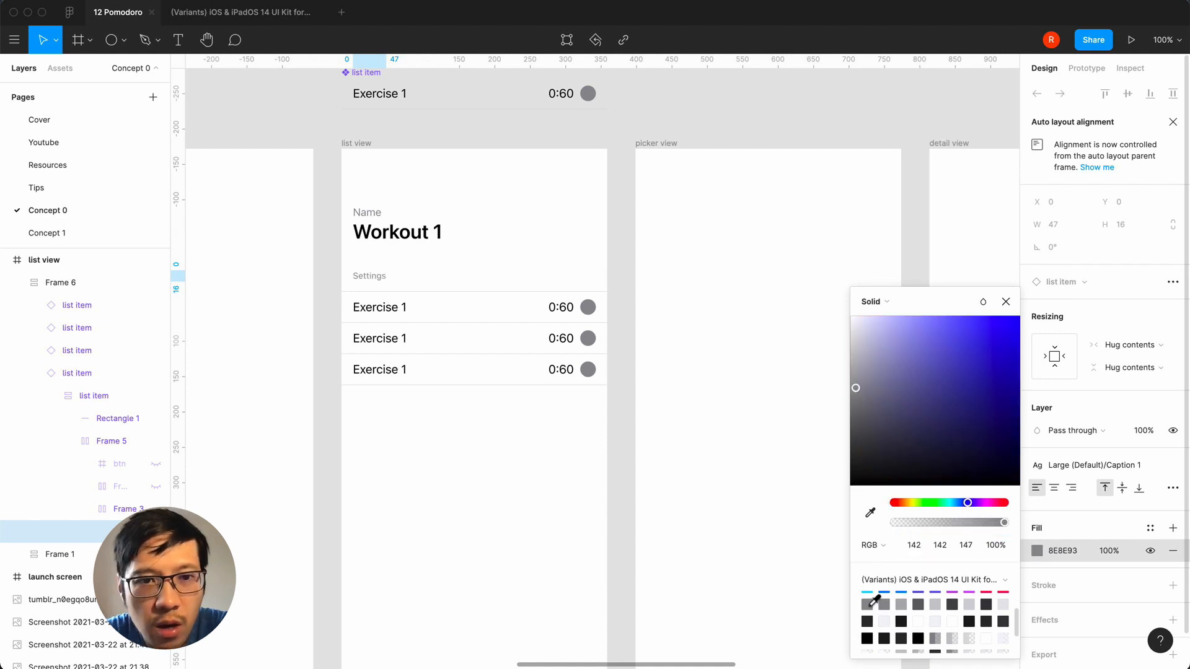
left_click(1006, 301)
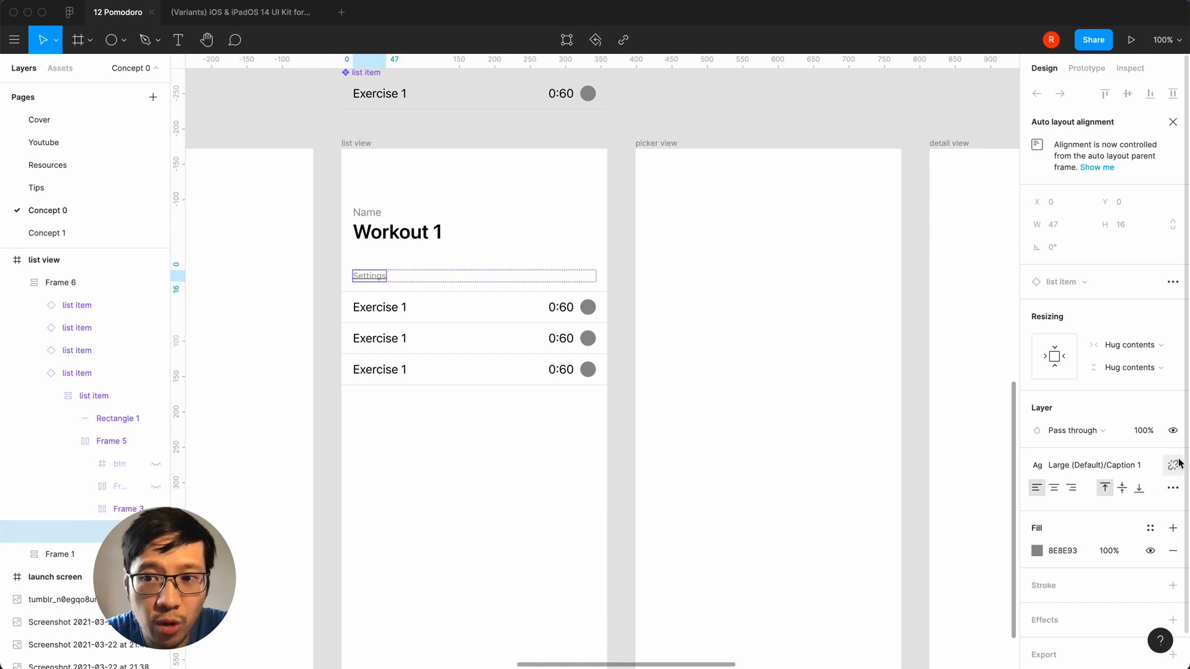
- Detach the Settings label from its text style and set its letter case to uppercase
left_click(1172, 465)
left_click(1171, 582)
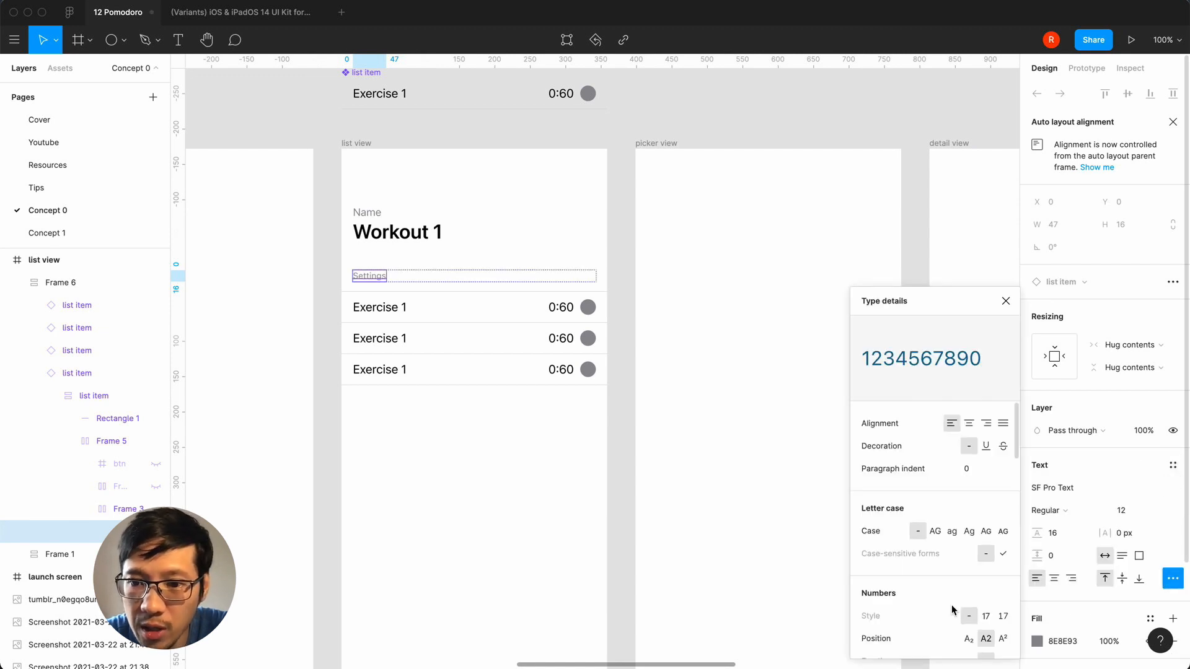
left_click(935, 531)
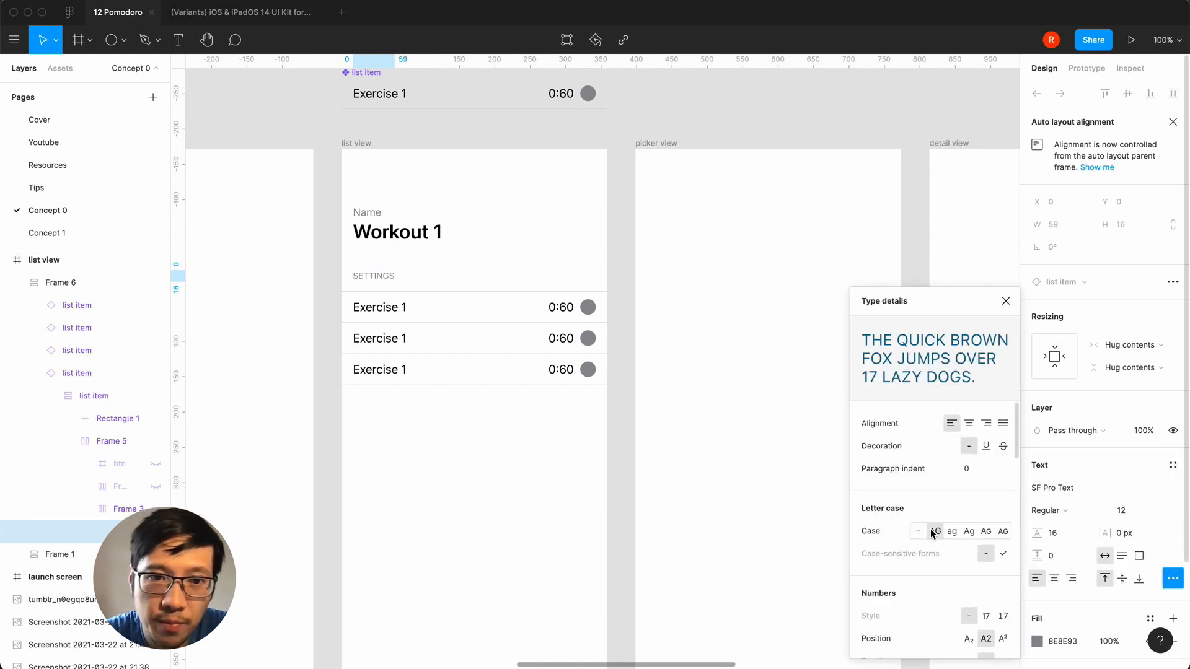
left_click(1005, 302)
left_click(488, 450)
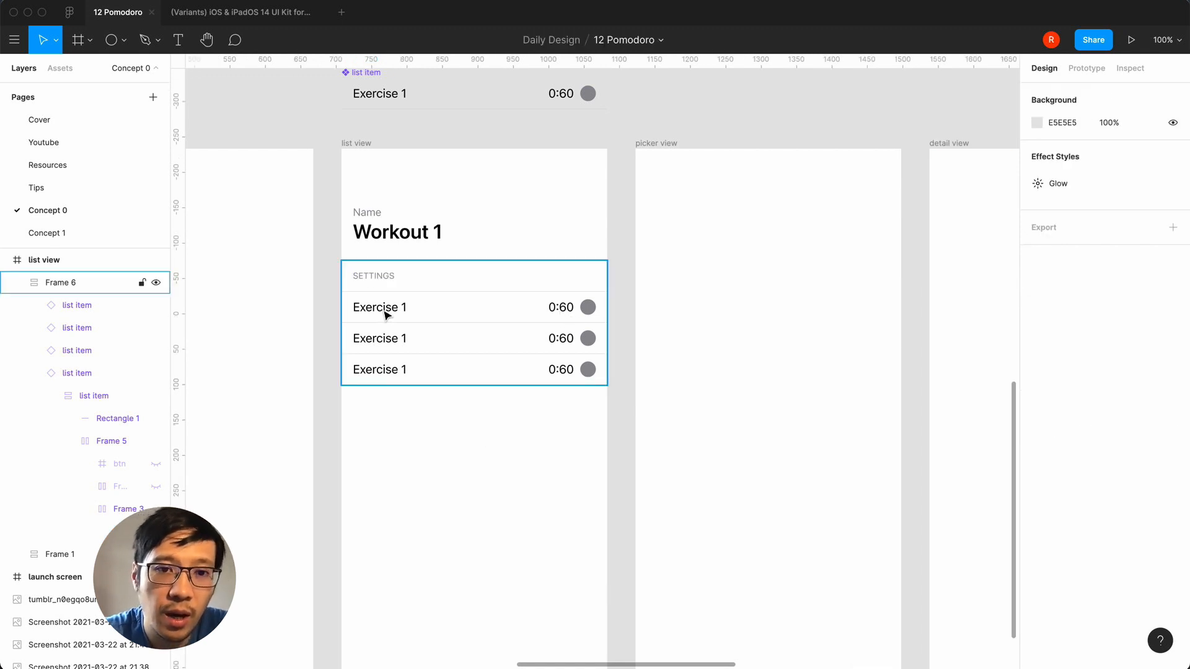
- Duplicate the whole Settings stack and place the copy 24 below the original in the list view
left_click(426, 323)
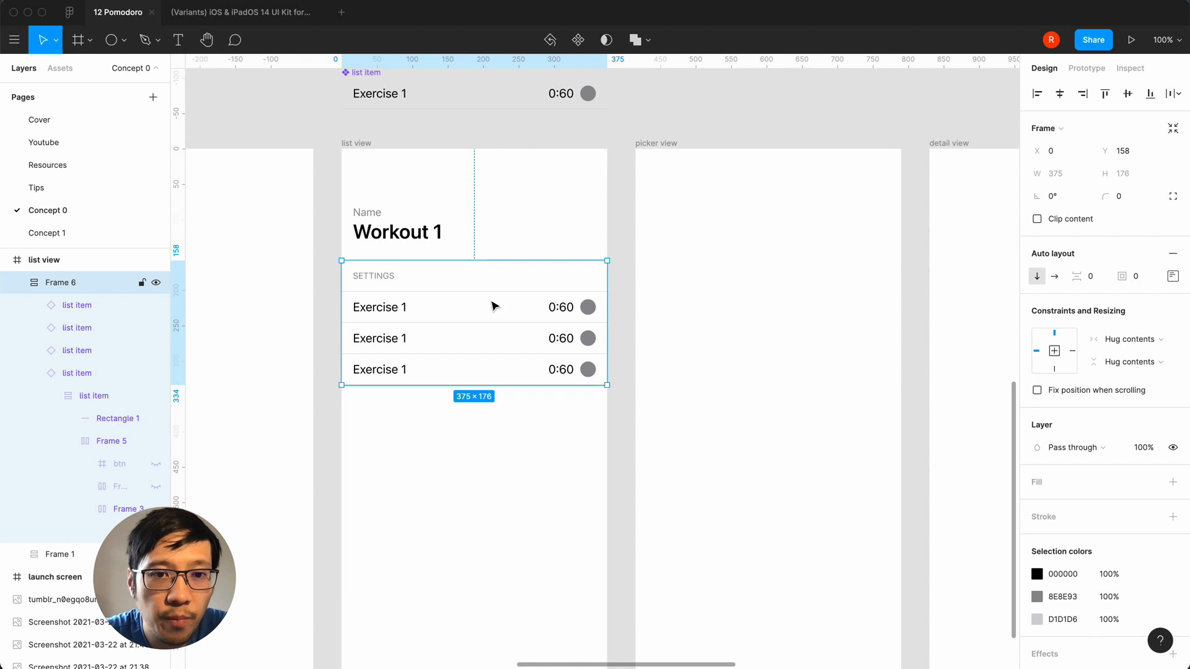
key("super+d")
left_click_drag(402, 314, 398, 452)
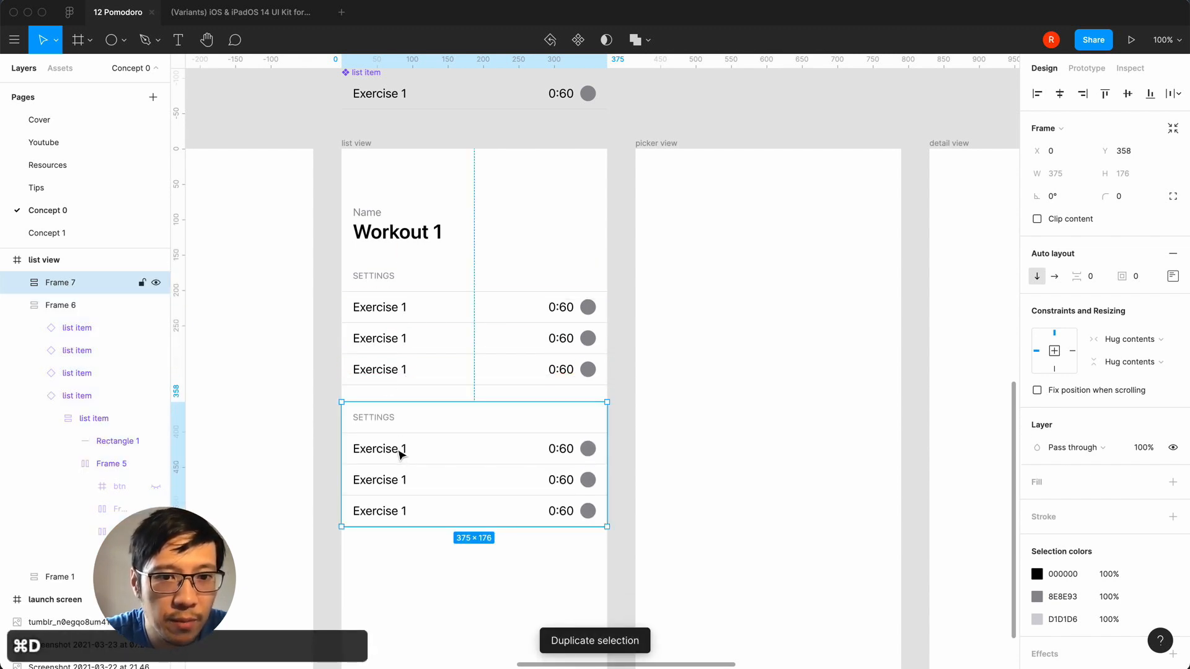
left_click(411, 345, "shift")
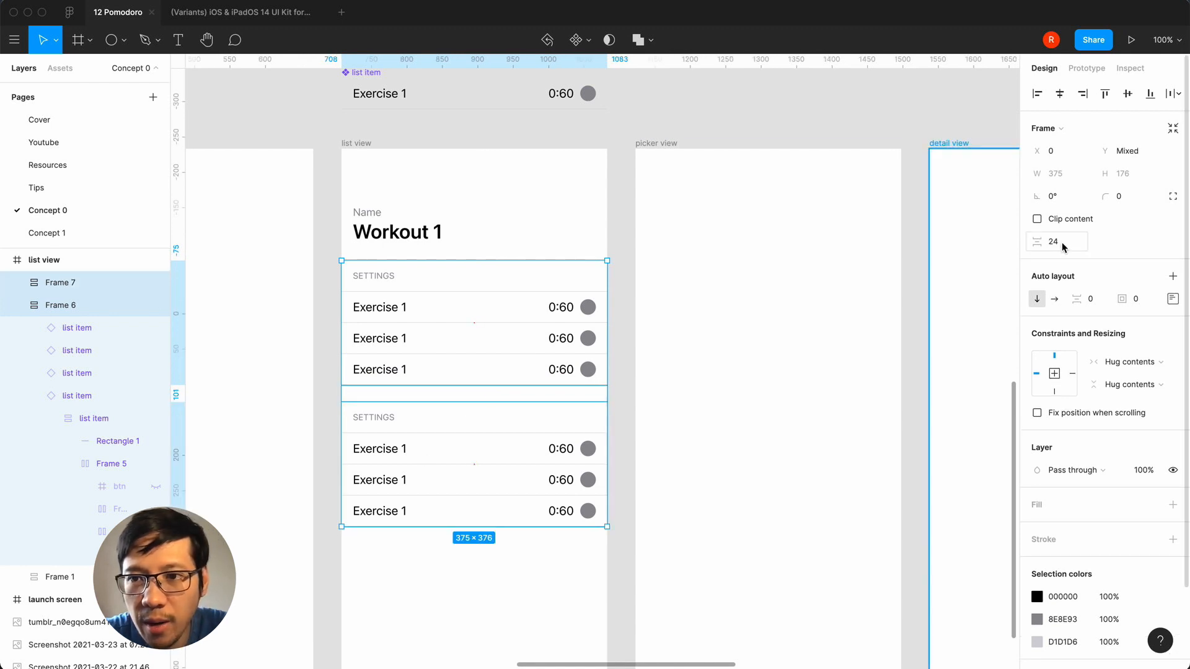
left_click(306, 446)
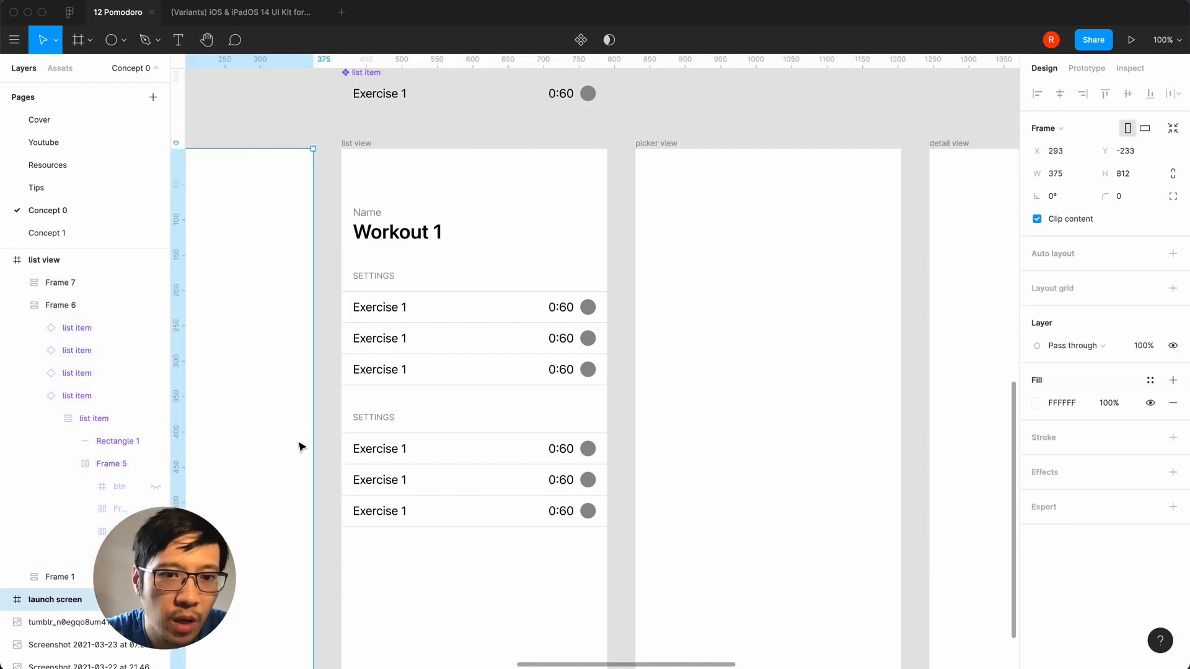
- Change the heading of the lower stack to "Exercises"
left_click(406, 428)
double_click(371, 420)
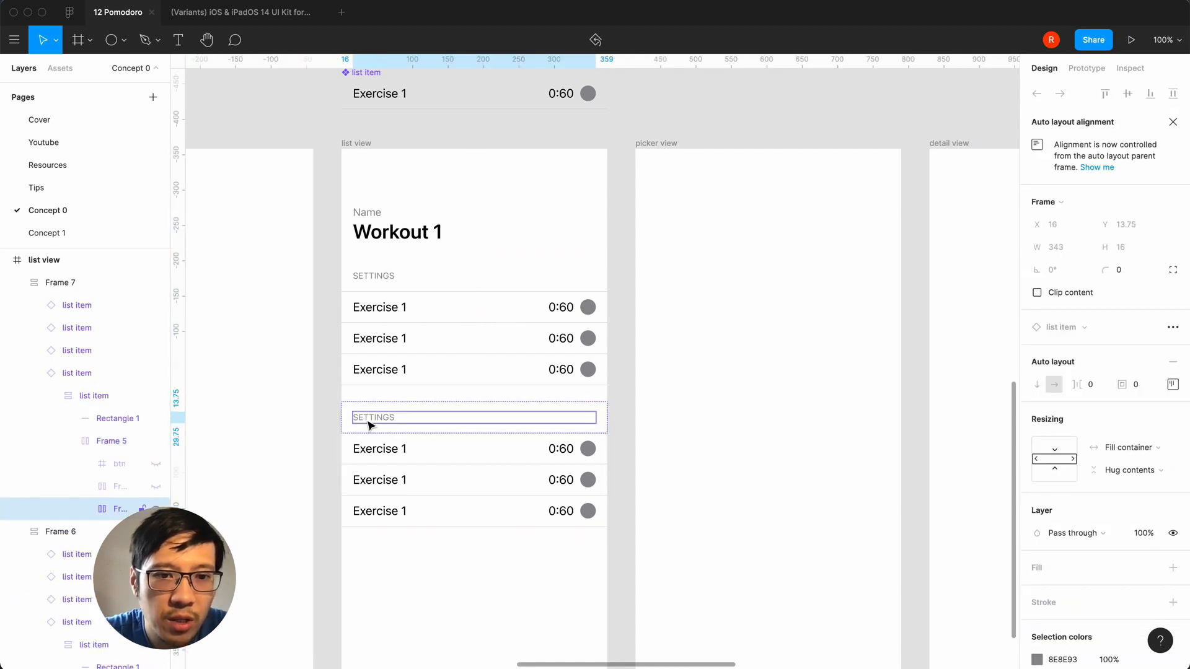
double_click(370, 425)
double_click(367, 420)
type("Exerci")
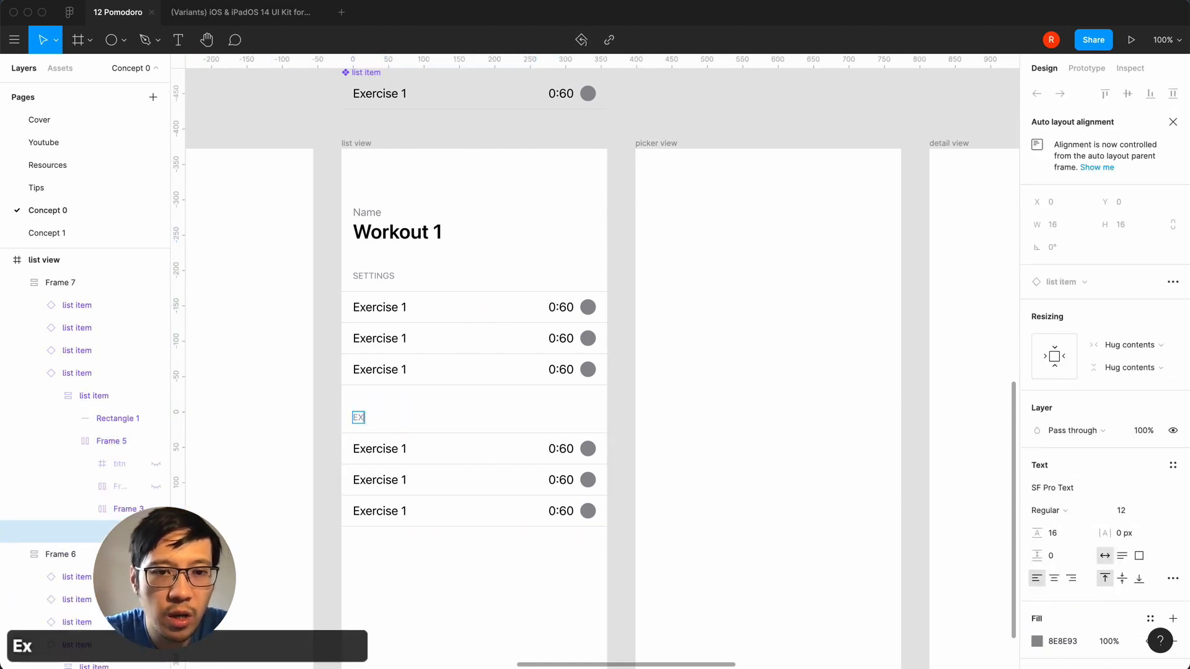
type("ses")
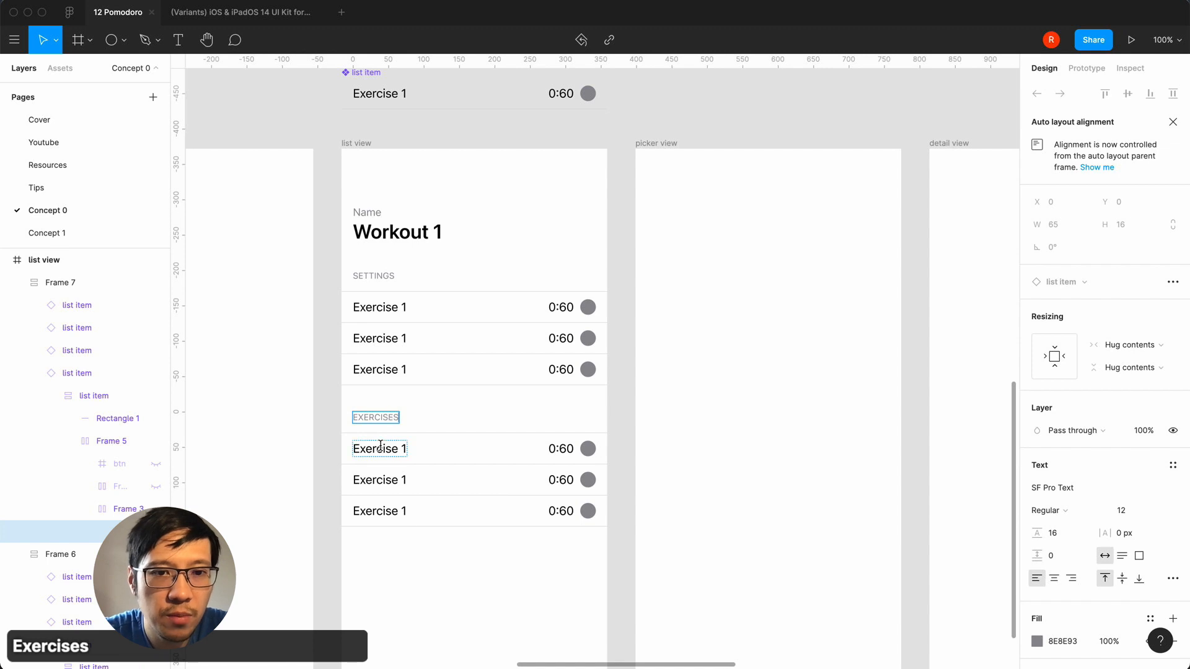
left_click(303, 535)
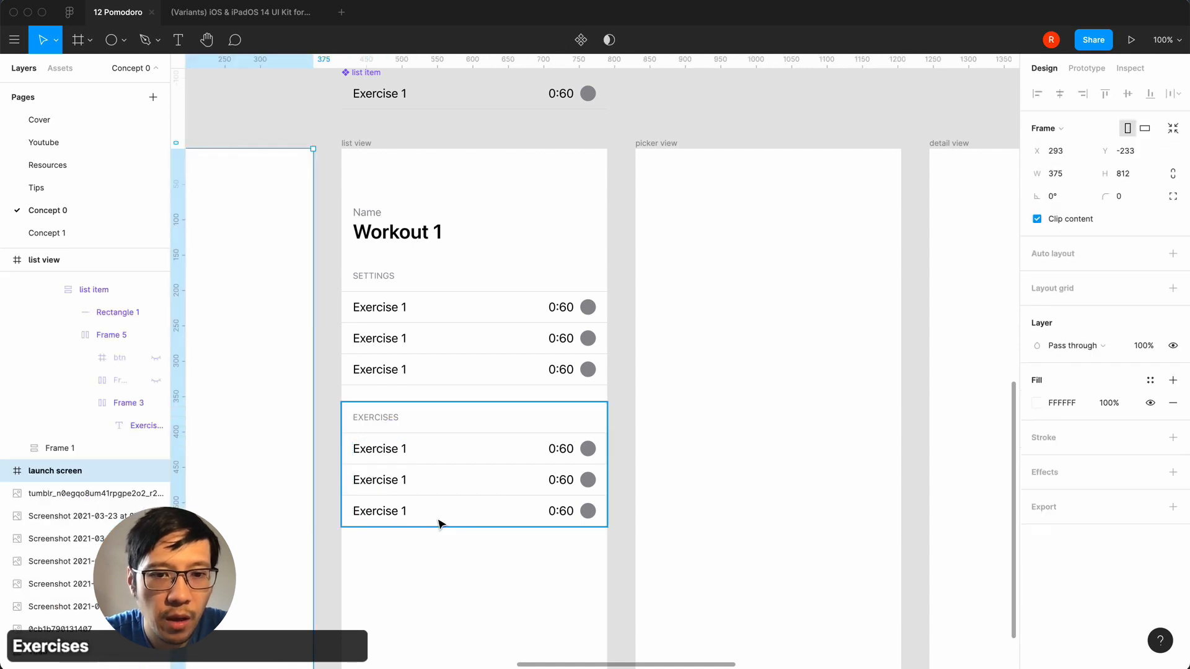
- Duplicate the last row of the Exercises stack twice so the stack has five exercise rows
double_click(438, 520)
key("super+d")
key("super+d")
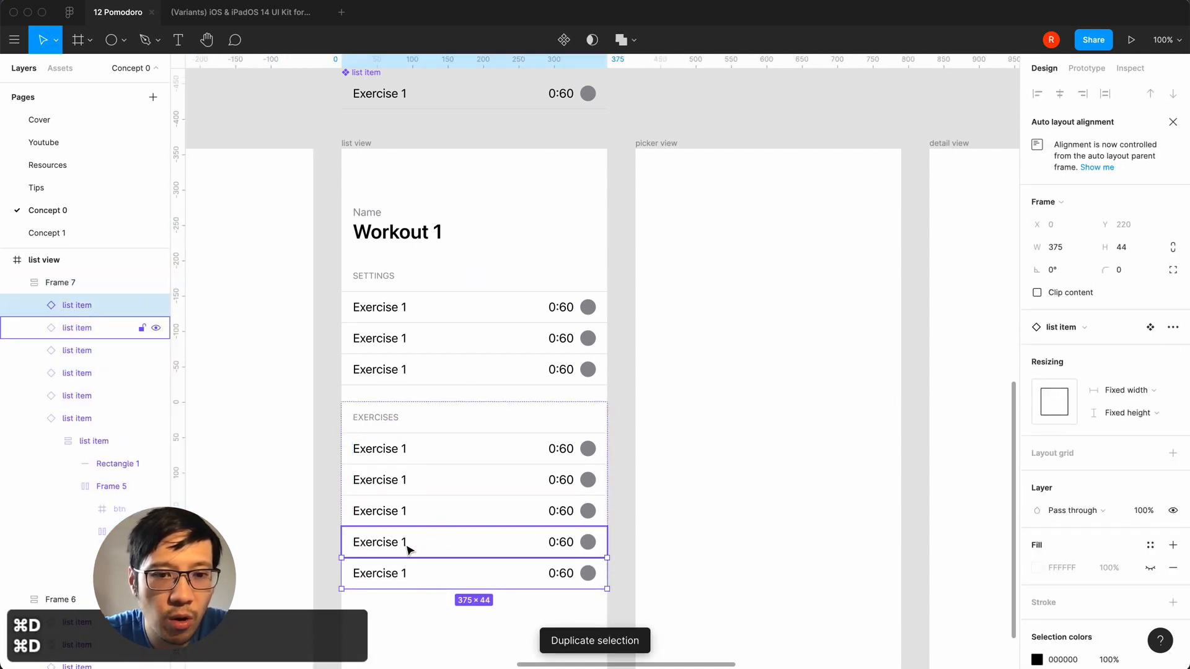
- Relabel the second and third rows under the Exercises heading as Exercise 2 and Exercise 3
left_click(406, 483)
double_click(406, 483)
double_click(406, 484)
key("Right")
key("BackSpace")
type("2")
double_click(402, 510)
key("BackSpace")
type("3")
- Relabel the fourth and fifth rows under the Exercises heading as Exercise 4 and Exercise 5
double_click(405, 543)
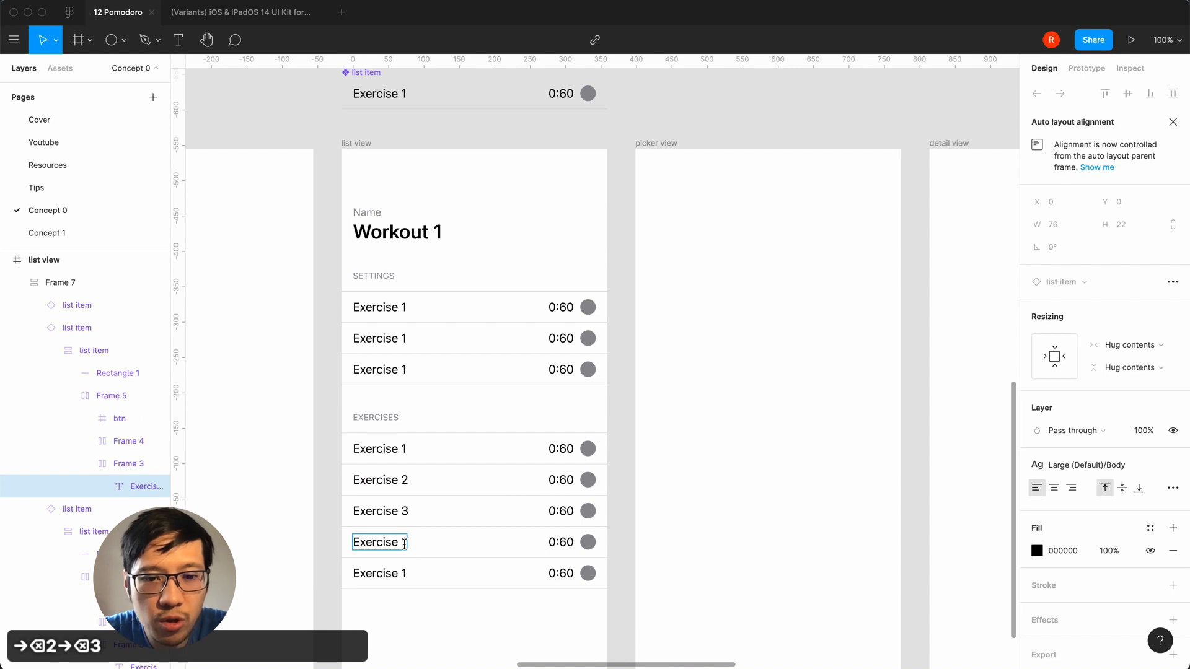
key("BackSpace")
type("4")
key("BackSpace")
type("5")
left_click(333, 562)
- Relabel the first row under the Settings heading as Sets and set its value to 1
scroll(333, 562, "down", 3)
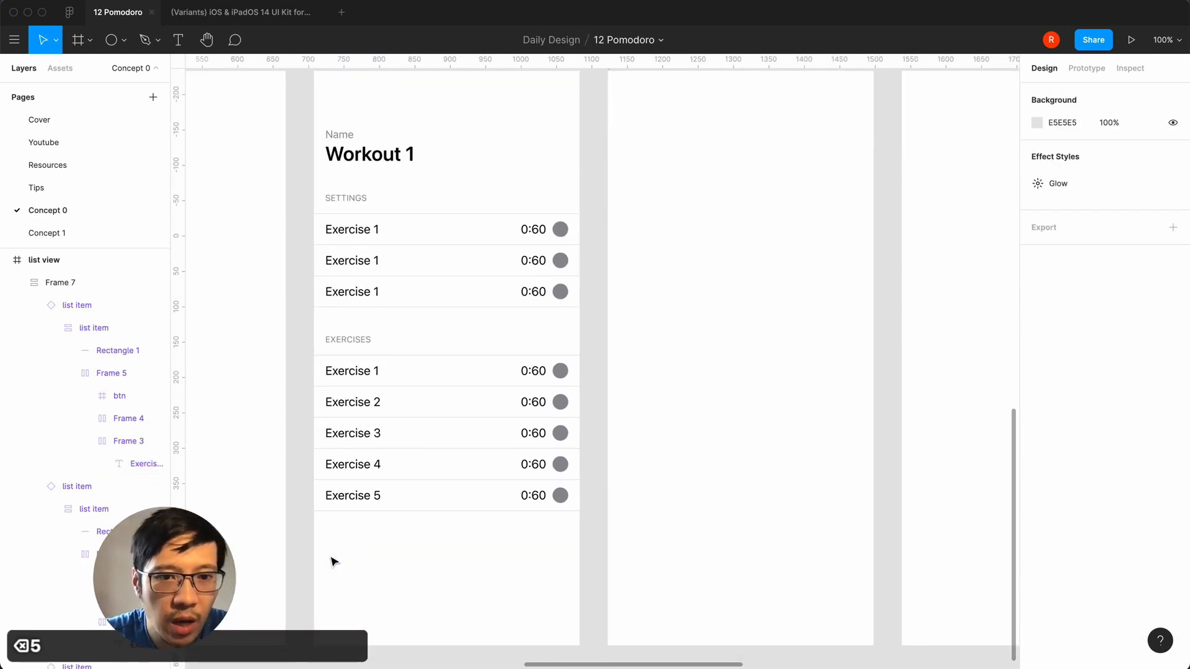
left_click(359, 233, "super")
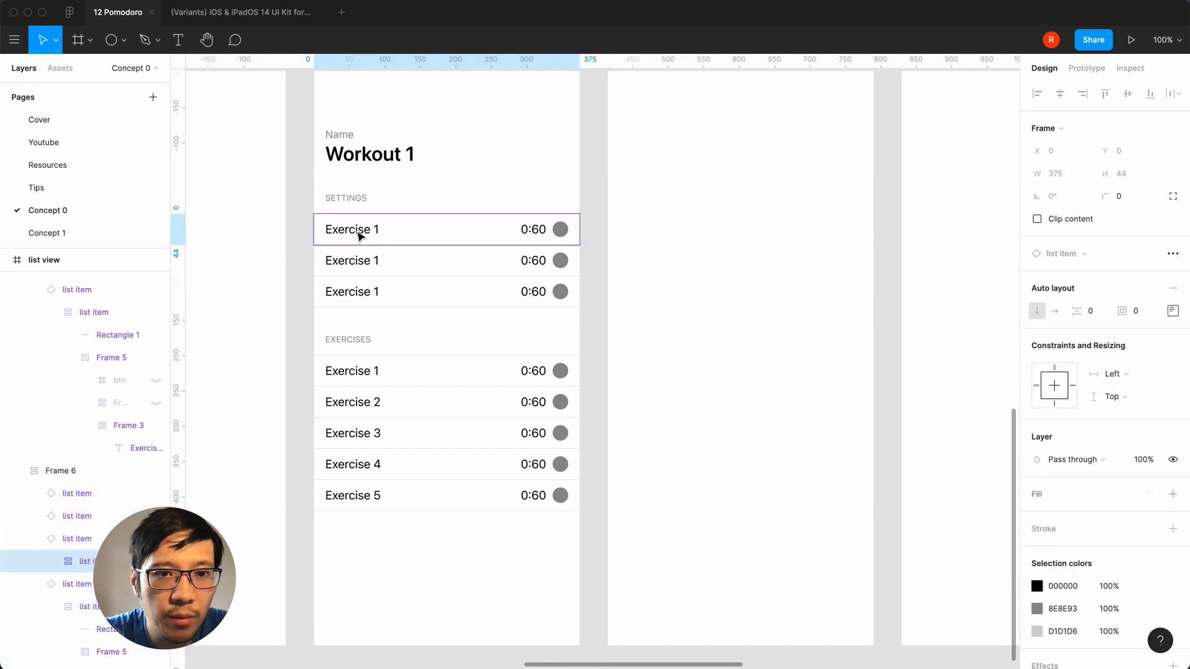
double_click(358, 235)
double_click(357, 232)
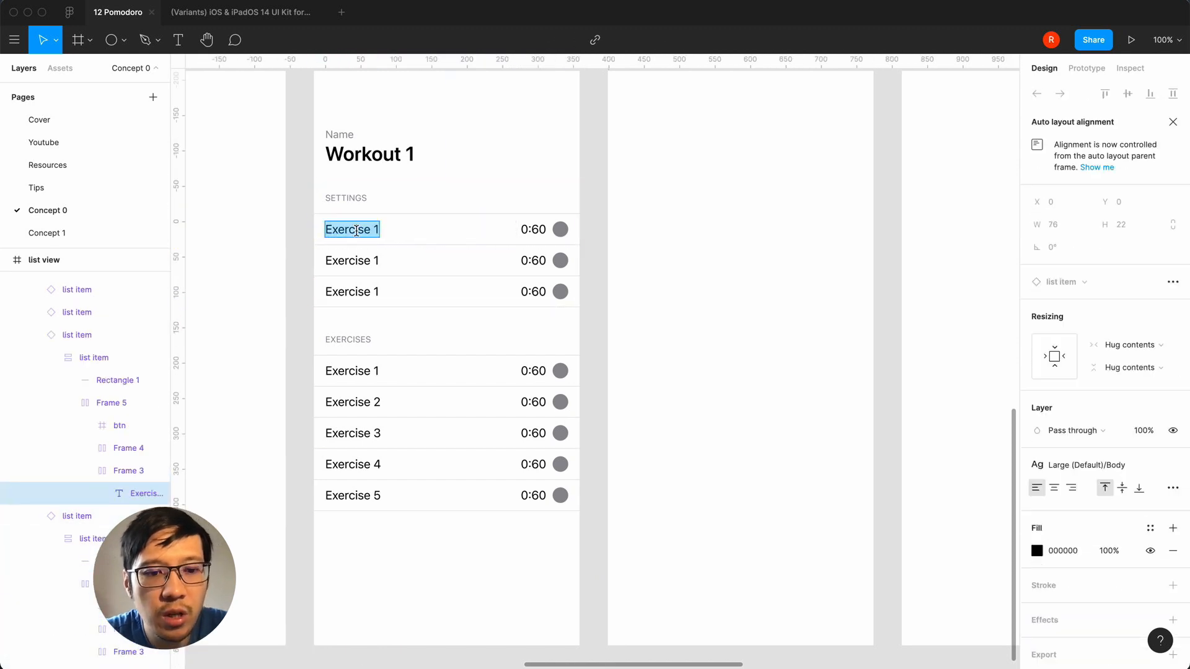
type("Sets")
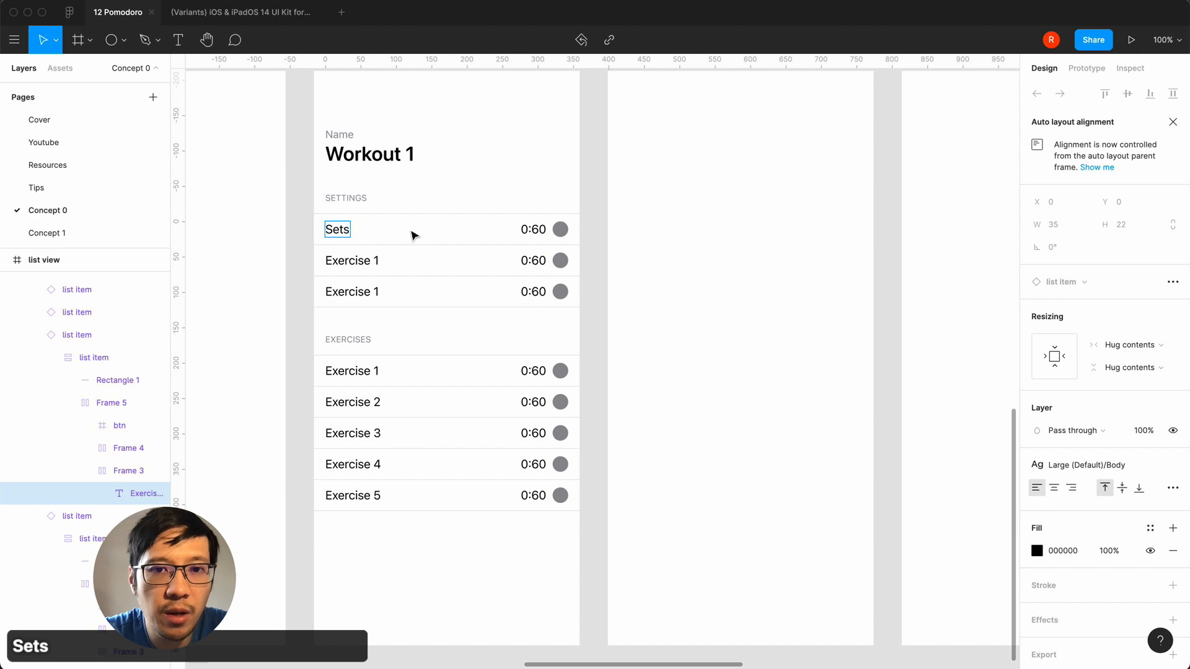
left_click(543, 224)
key("BackSpace")
key("BackSpace")
key("BackSpace")
key("BackSpace")
type("1")
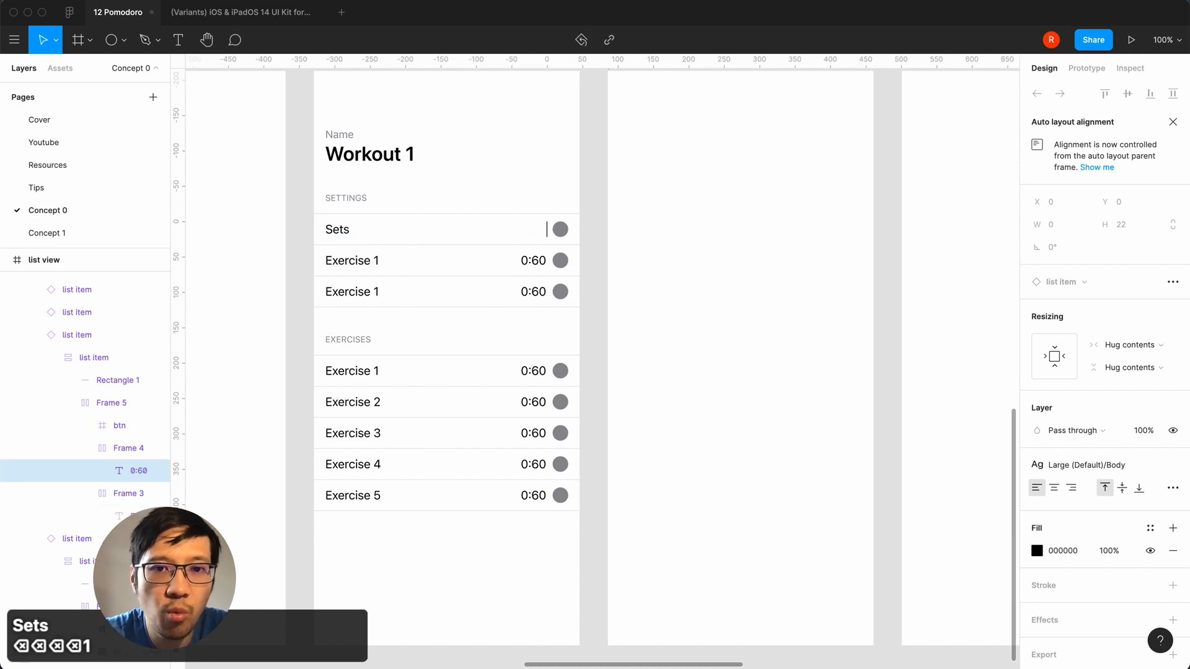
- Relabel the second Settings row as "Duration per exercises" and set its time to 0:40
left_click(374, 259)
key("super+a")
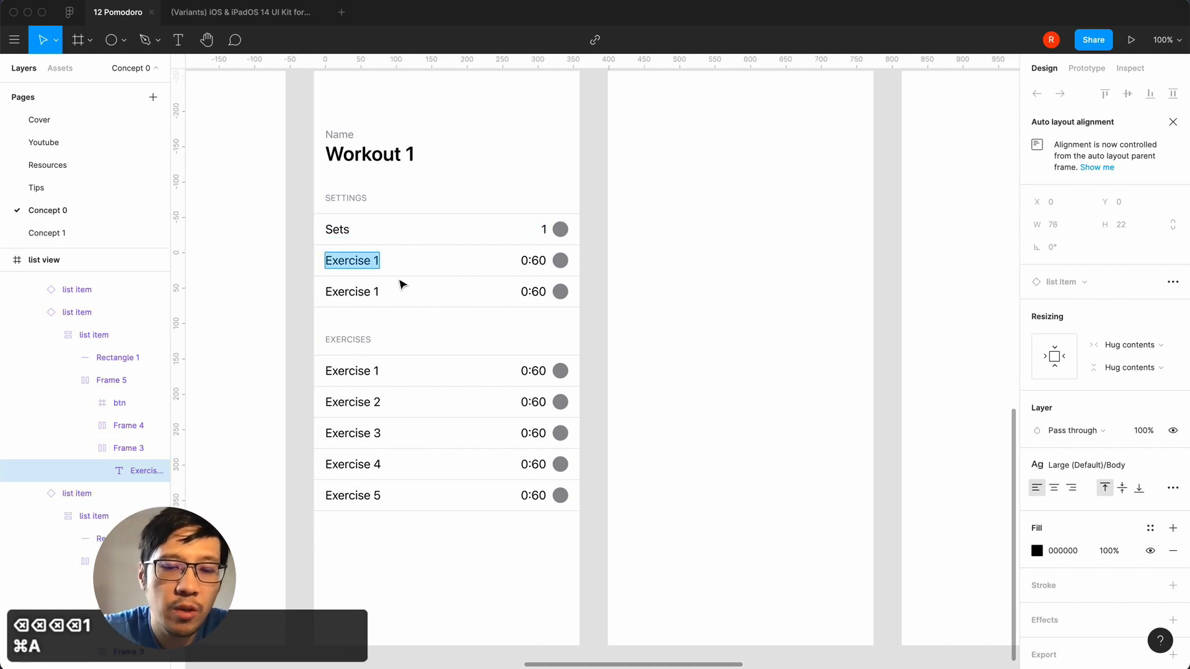
type("Duration")
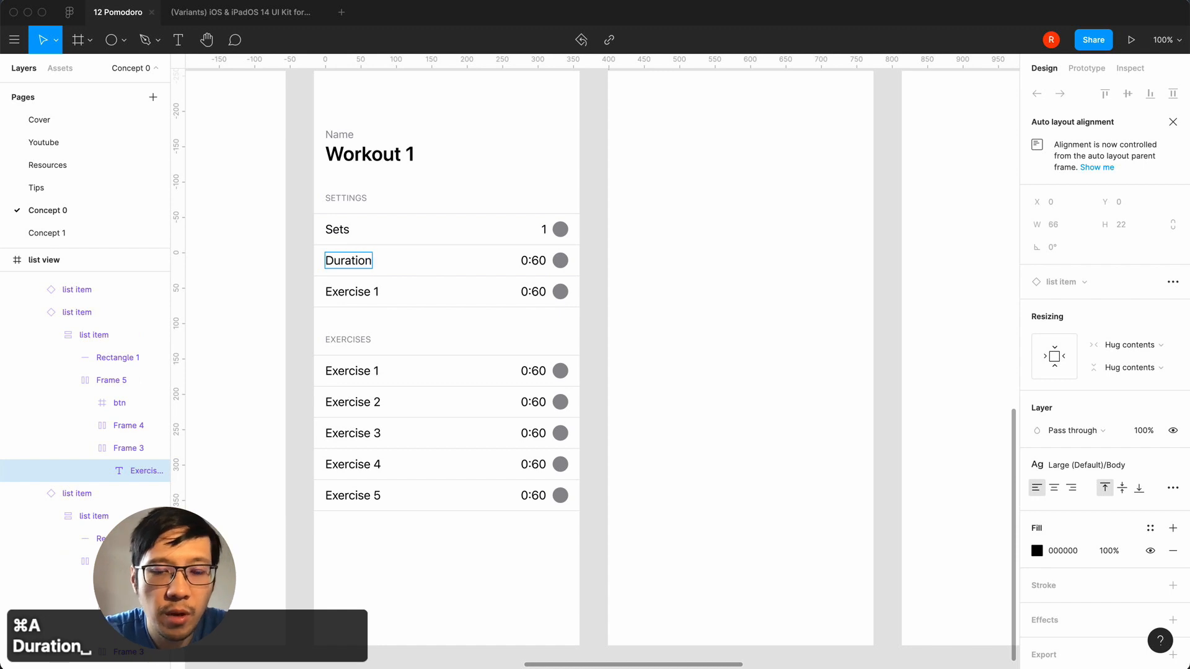
type(" per s")
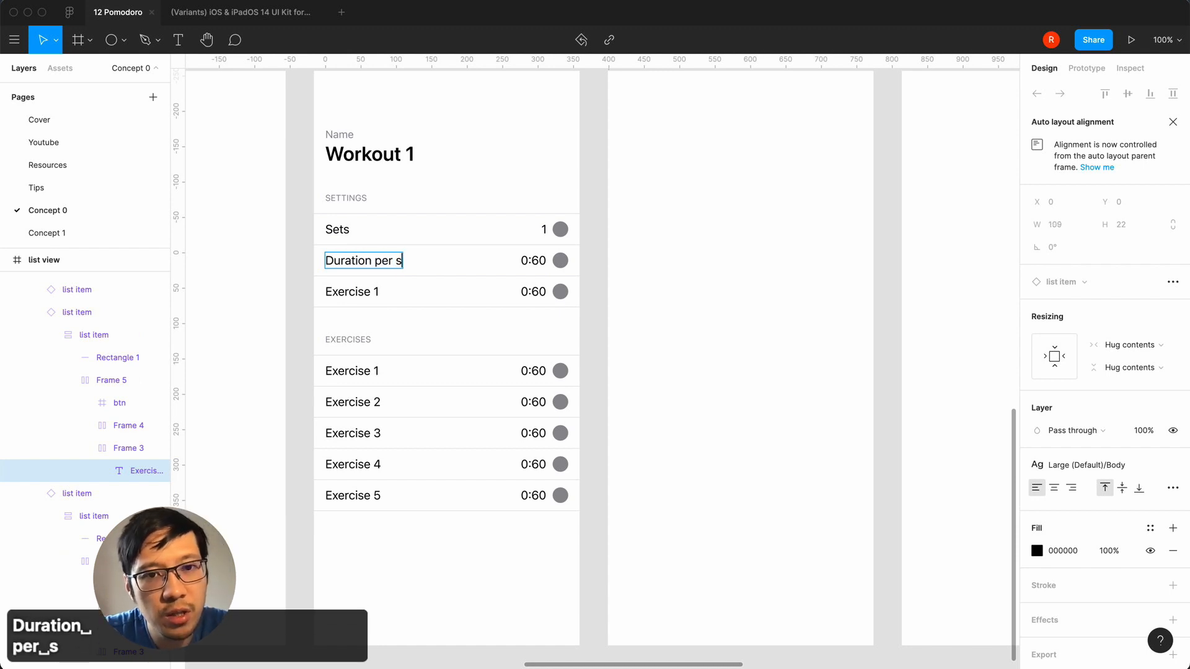
key("BackSpace")
type("ex")
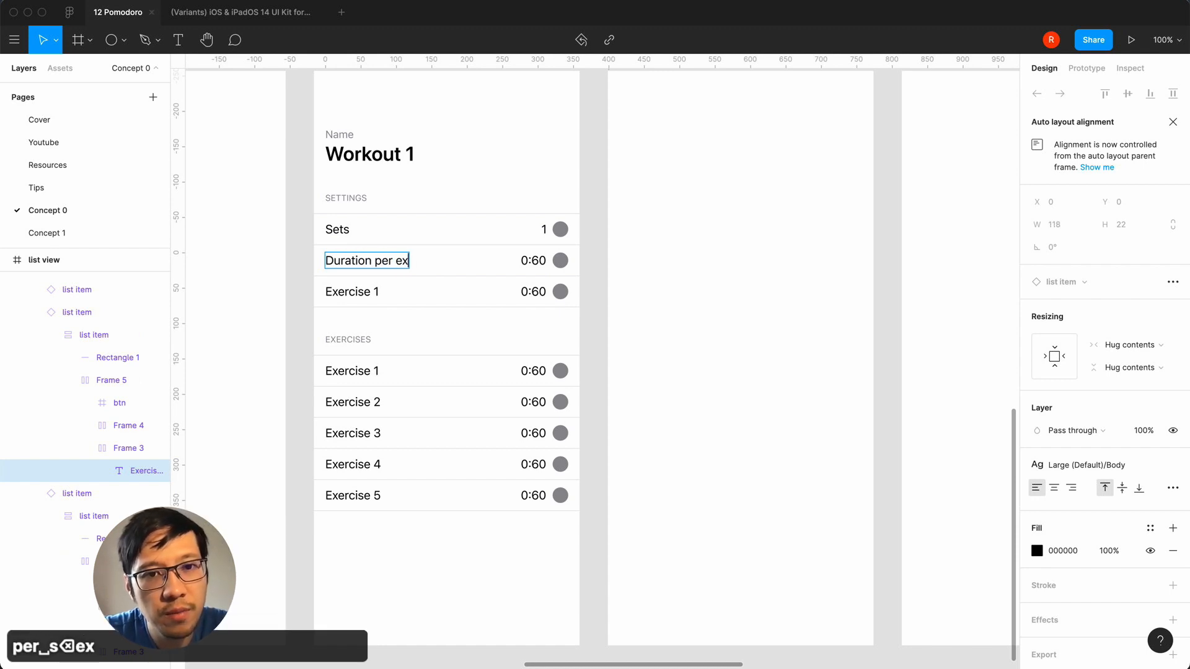
type("ercises")
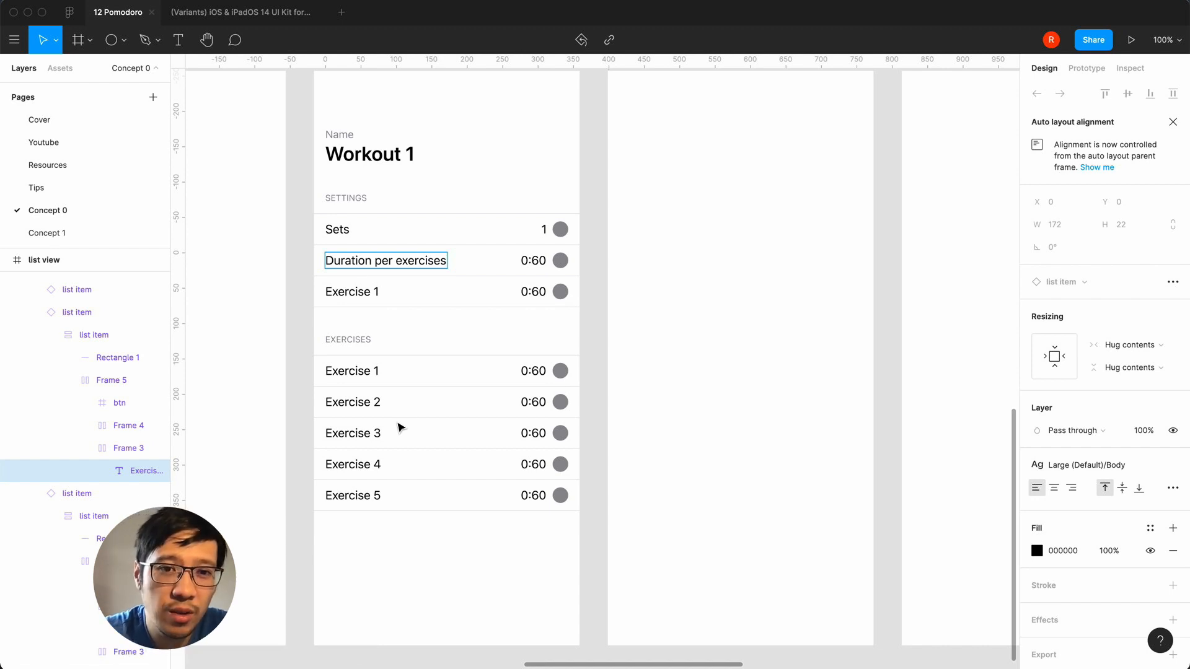
double_click(538, 260)
left_click(537, 261)
key("BackSpace")
type("4")
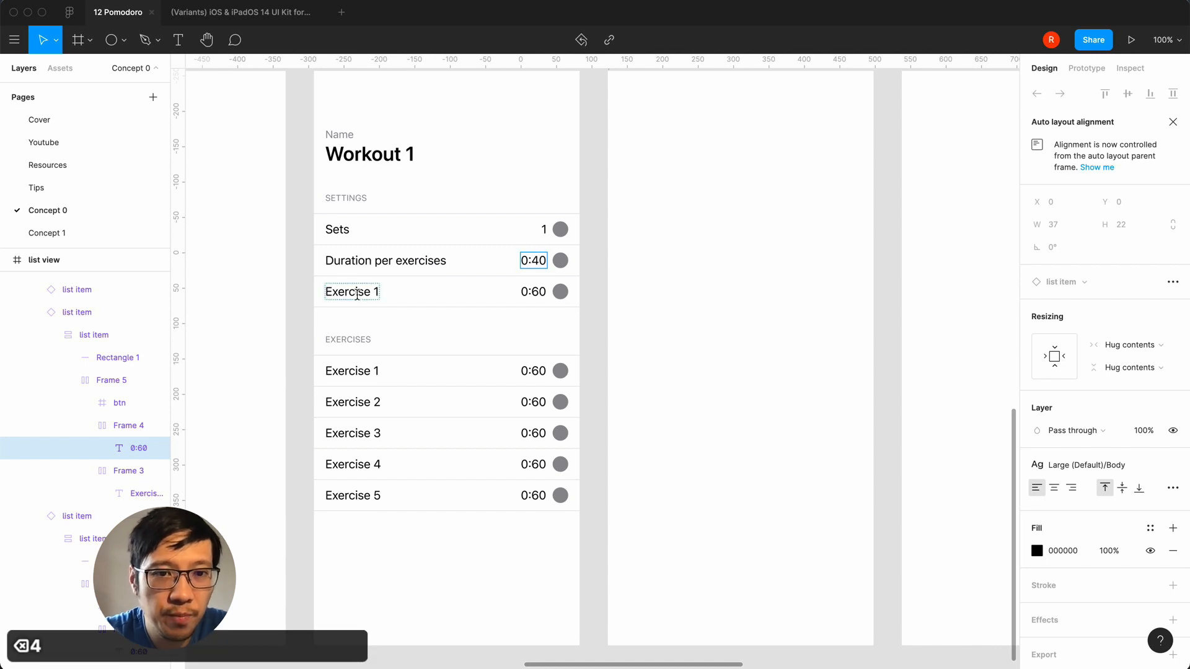
- Relabel the third Settings row as Break and set its time to 0:20
double_click(357, 294)
key("super+a")
type("Break")
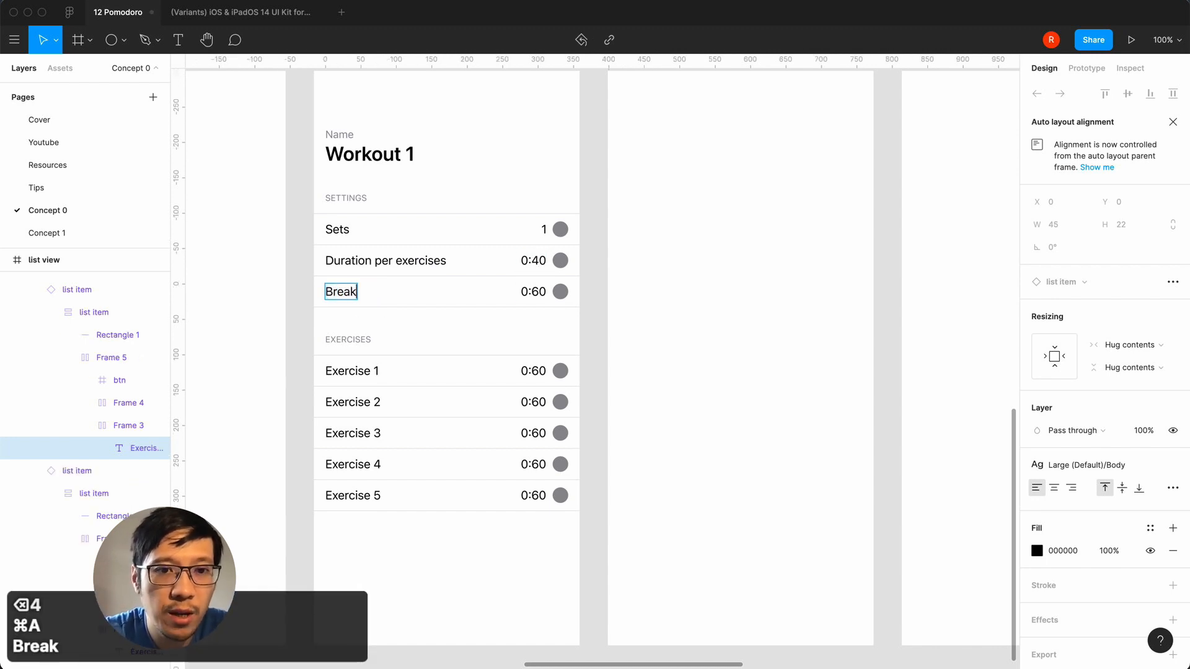
double_click(537, 291)
key("BackSpace")
type("2")
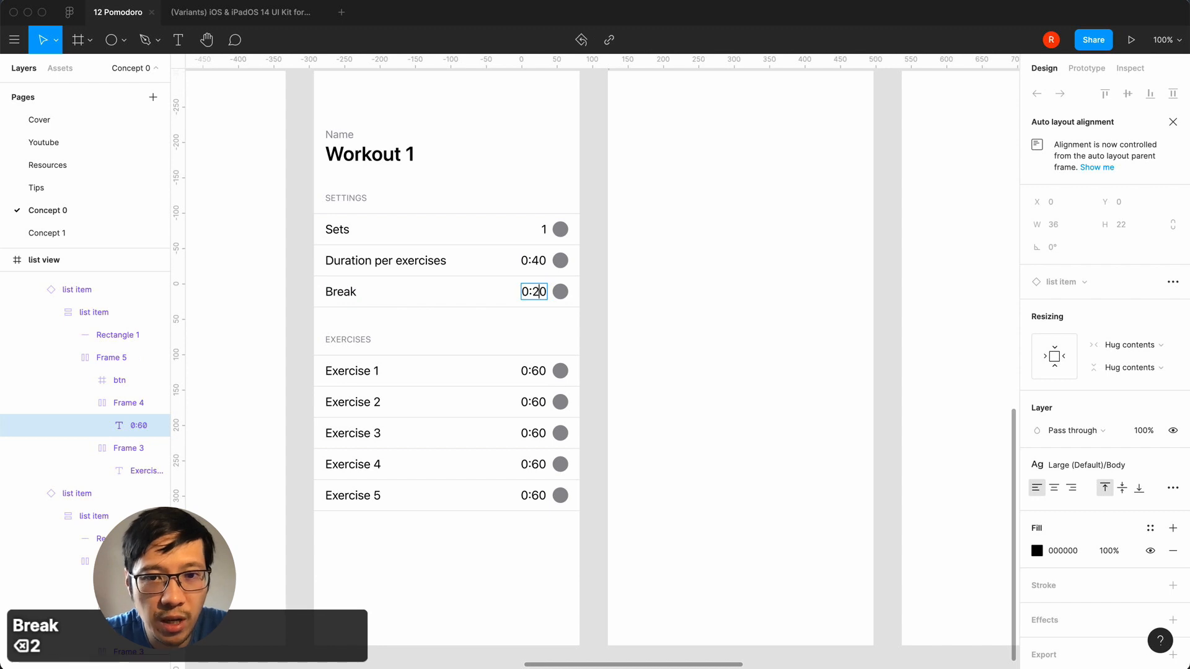
left_click(590, 340)
- Hide the grey circle button layer in the Break row
left_click(565, 299)
double_click(563, 299)
double_click(564, 298)
double_click(564, 298)
double_click(564, 299)
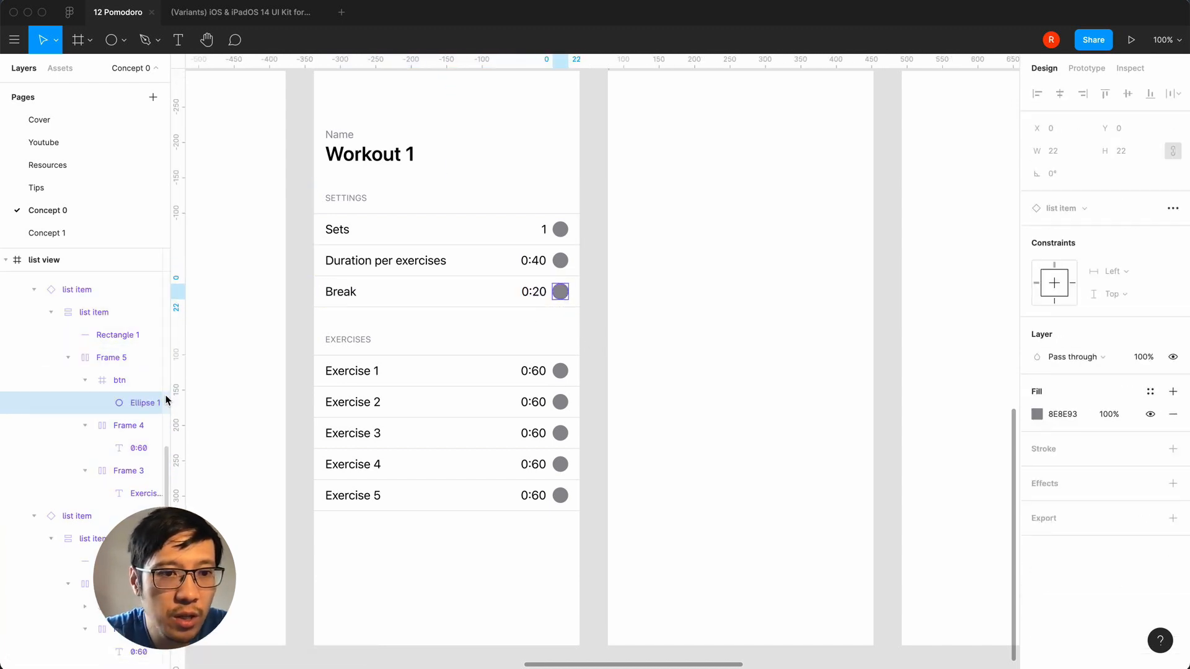
left_click(155, 380)
- Hide the grey circle in the "Duration per exercises" row
left_click(559, 264)
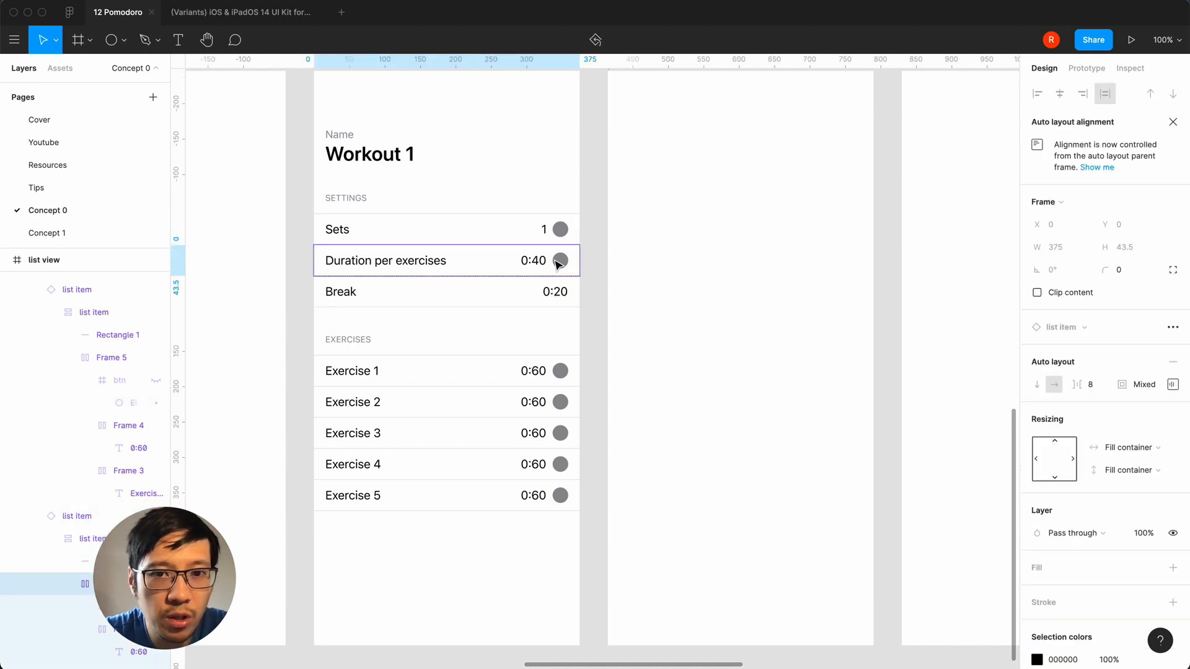
double_click(560, 260)
double_click(560, 260)
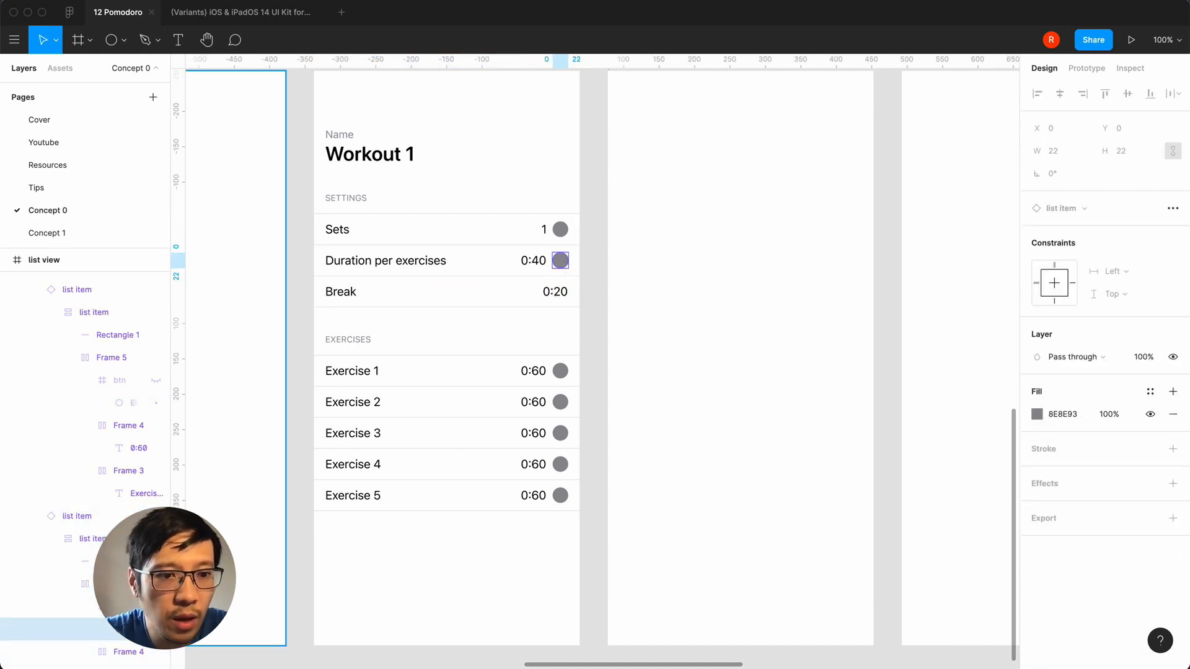
key("super+shift+h")
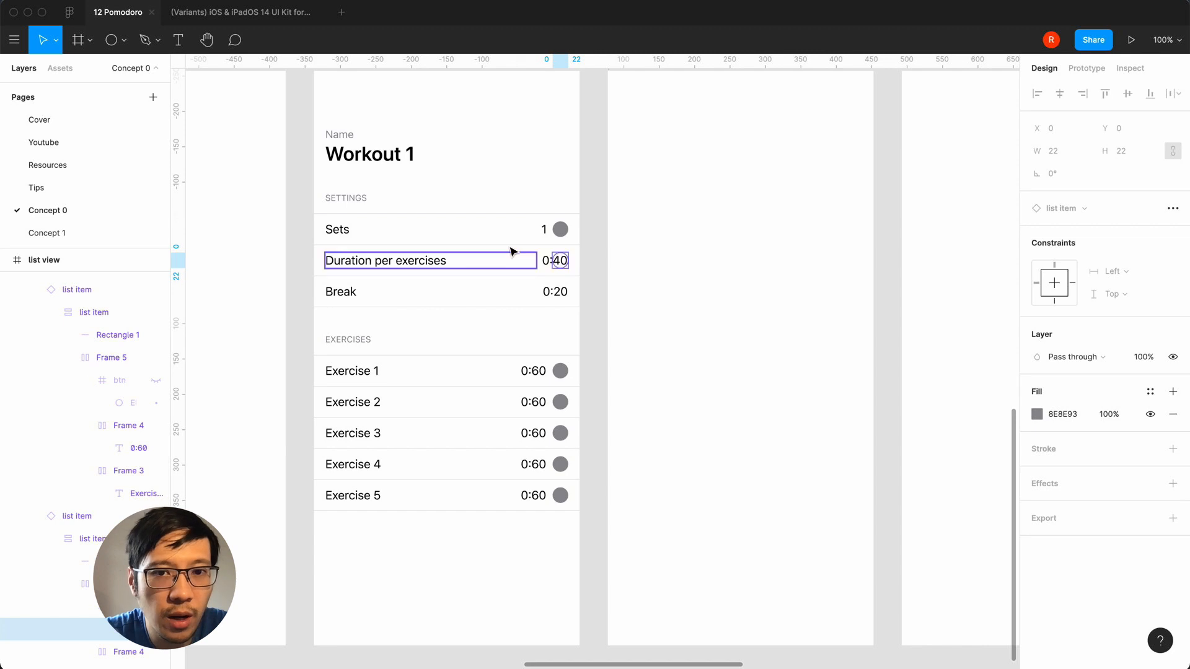
- Hide the grey circle in the Sets row and clear the selection
left_click(560, 229)
double_click(560, 229)
double_click(560, 229)
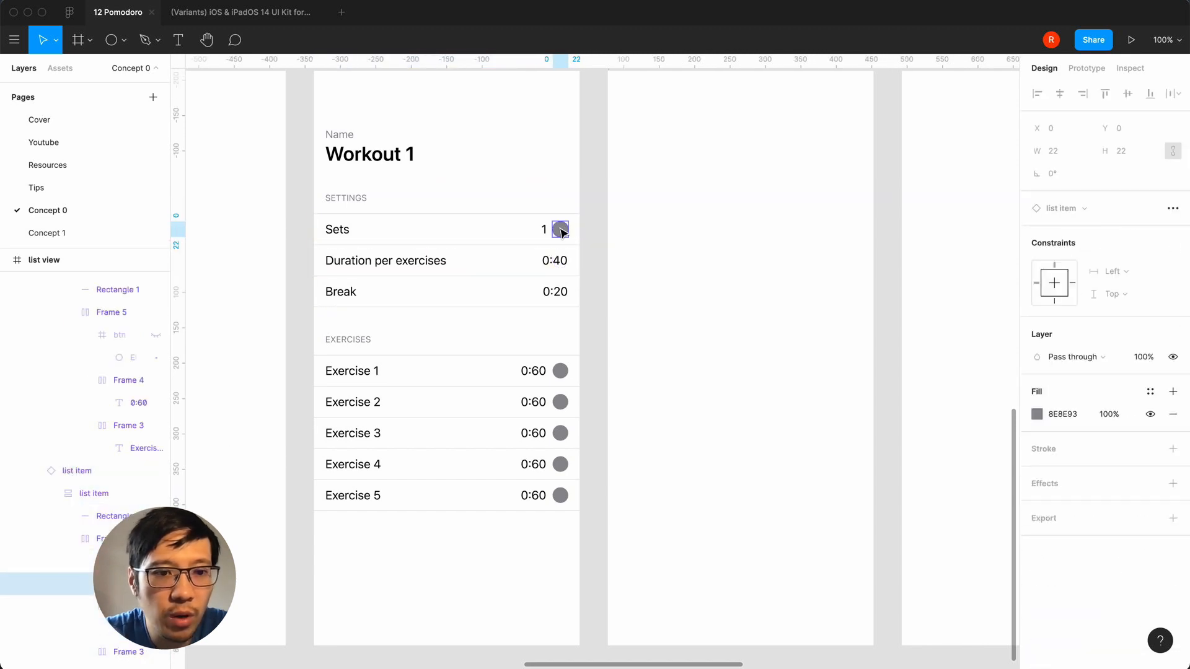
key("super+shift+h")
left_click(599, 353)
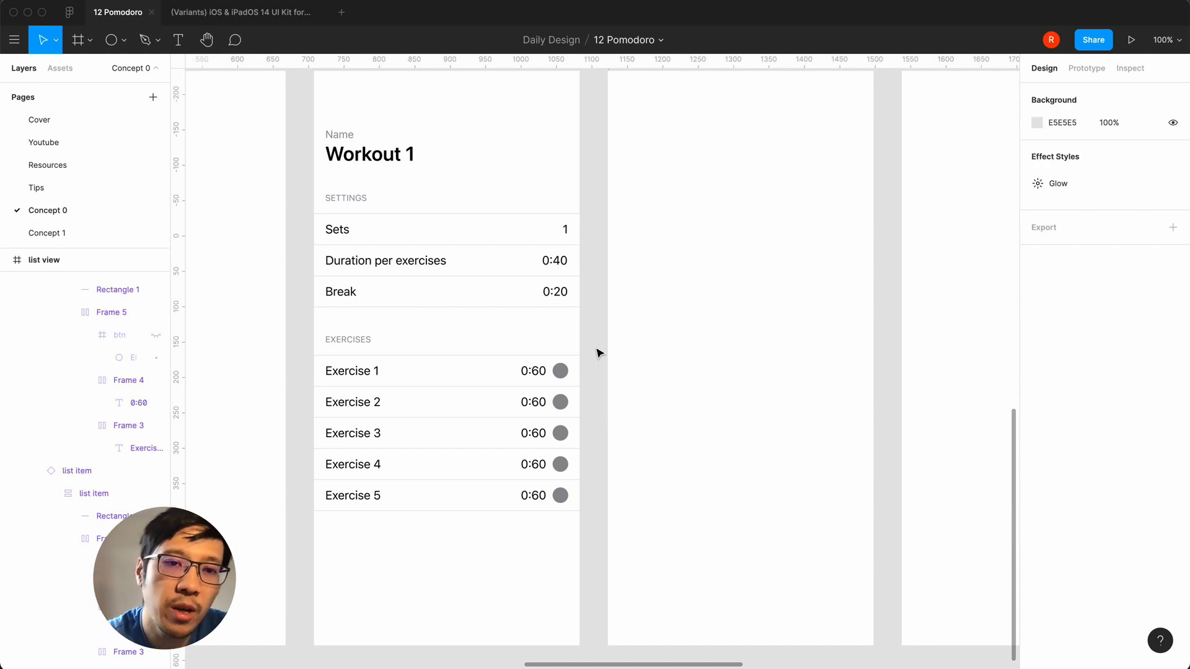
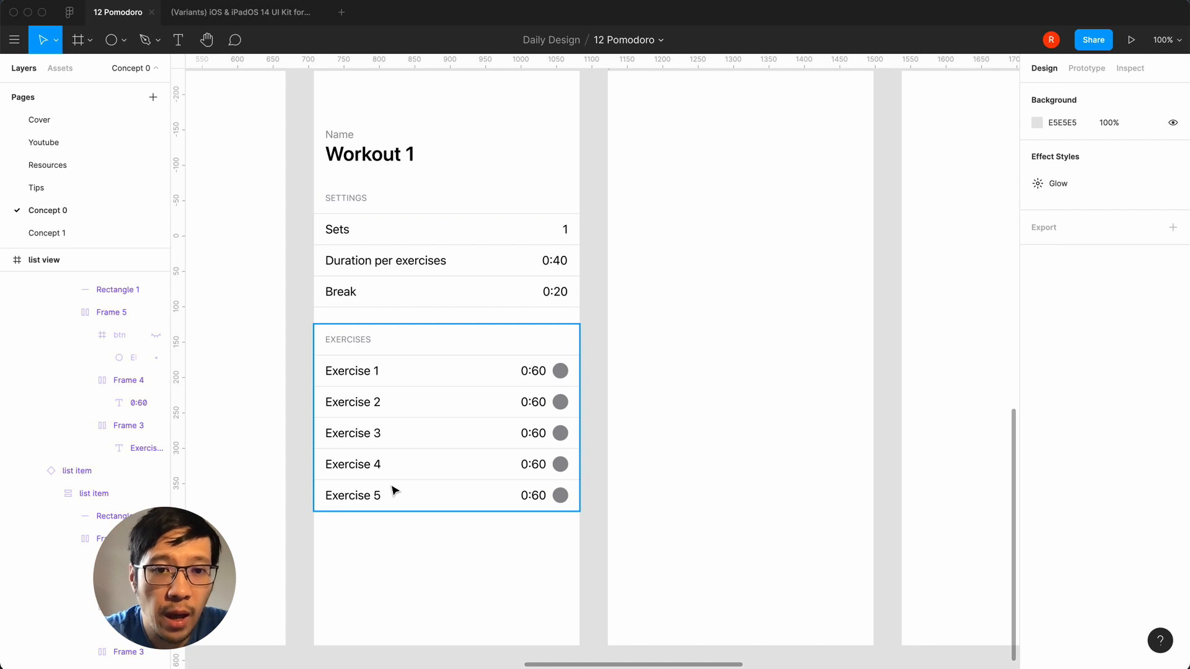
- Hide the time and the circle button in the Exercise 1 row, keeping its label shown
double_click(544, 376)
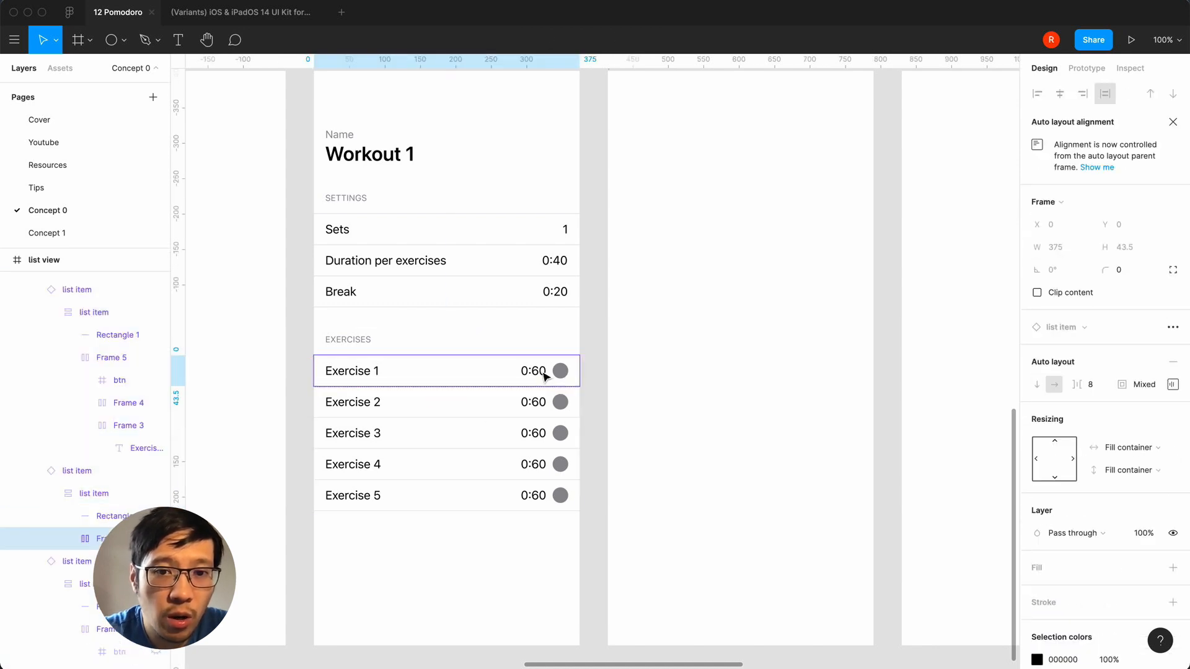
double_click(543, 375)
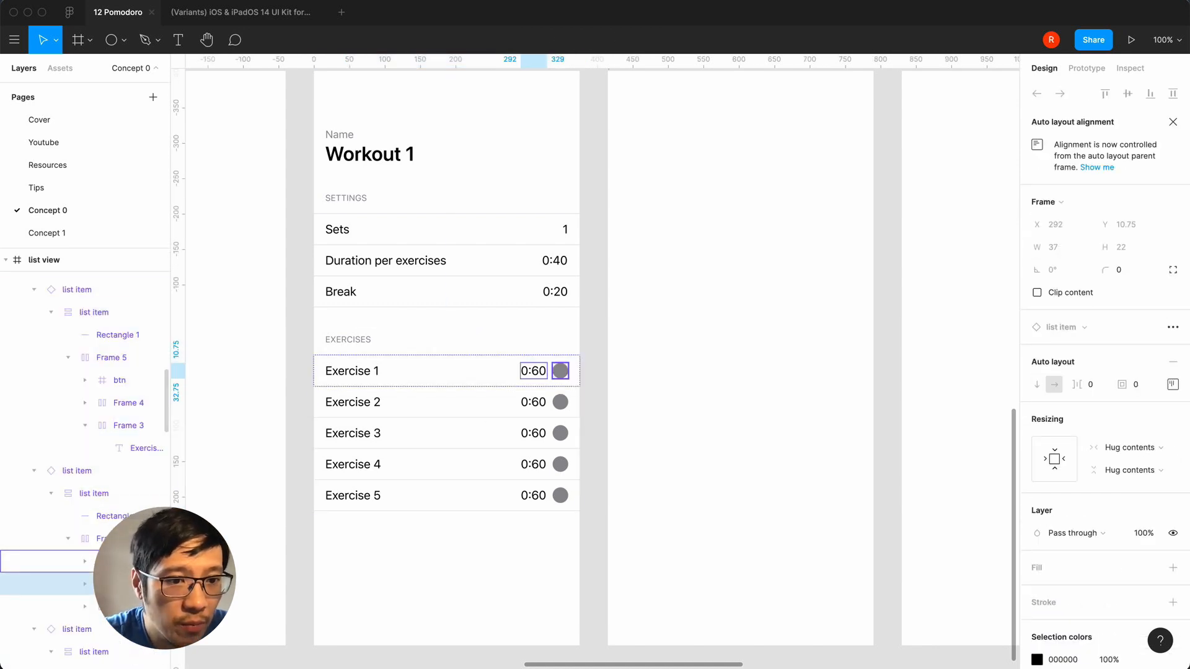
left_click(156, 583)
left_click(156, 607)
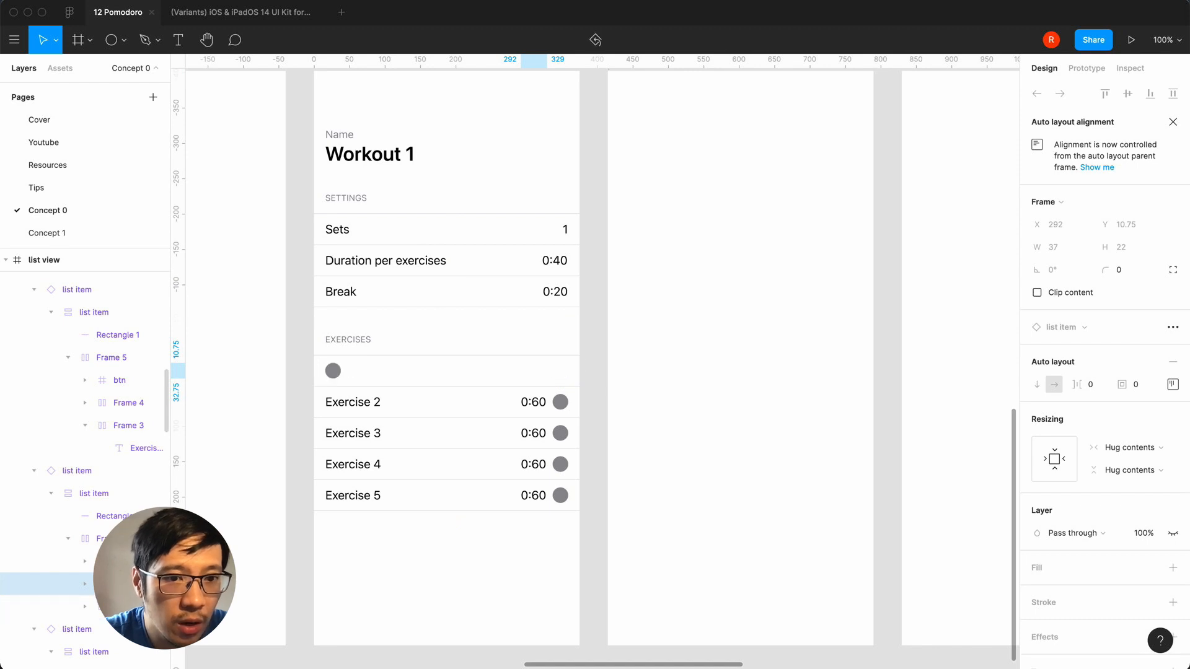
key("super+z")
left_click(156, 561)
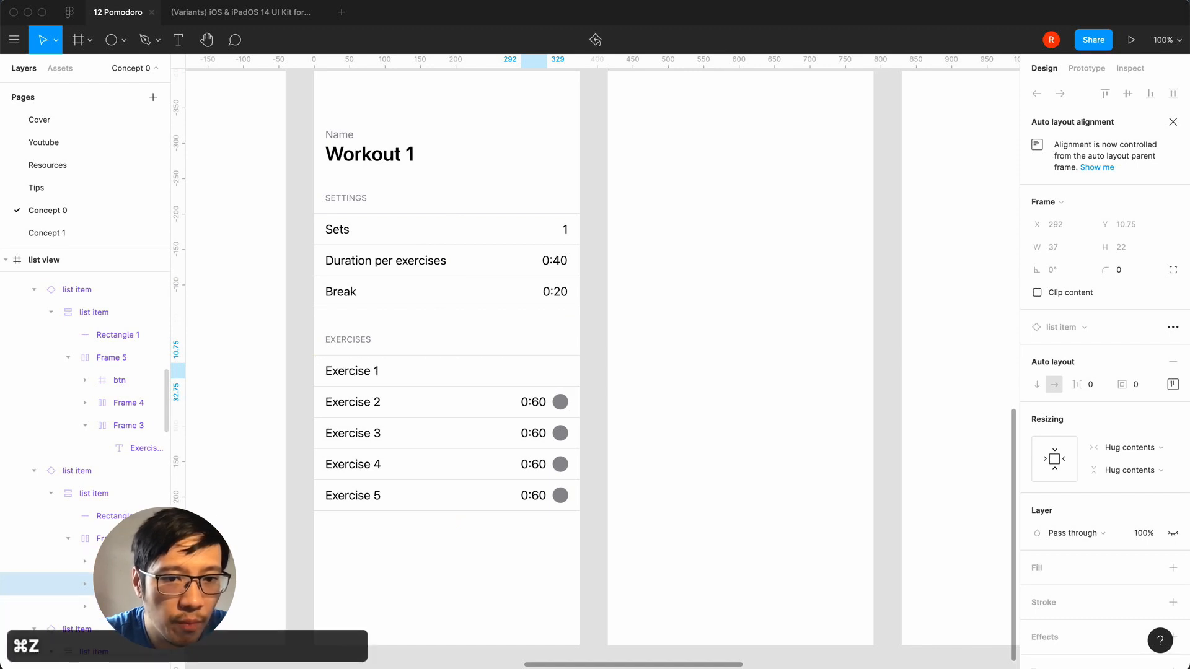
- Hide the time and the circle button in the Exercise 2 row
double_click(551, 401)
double_click(551, 400)
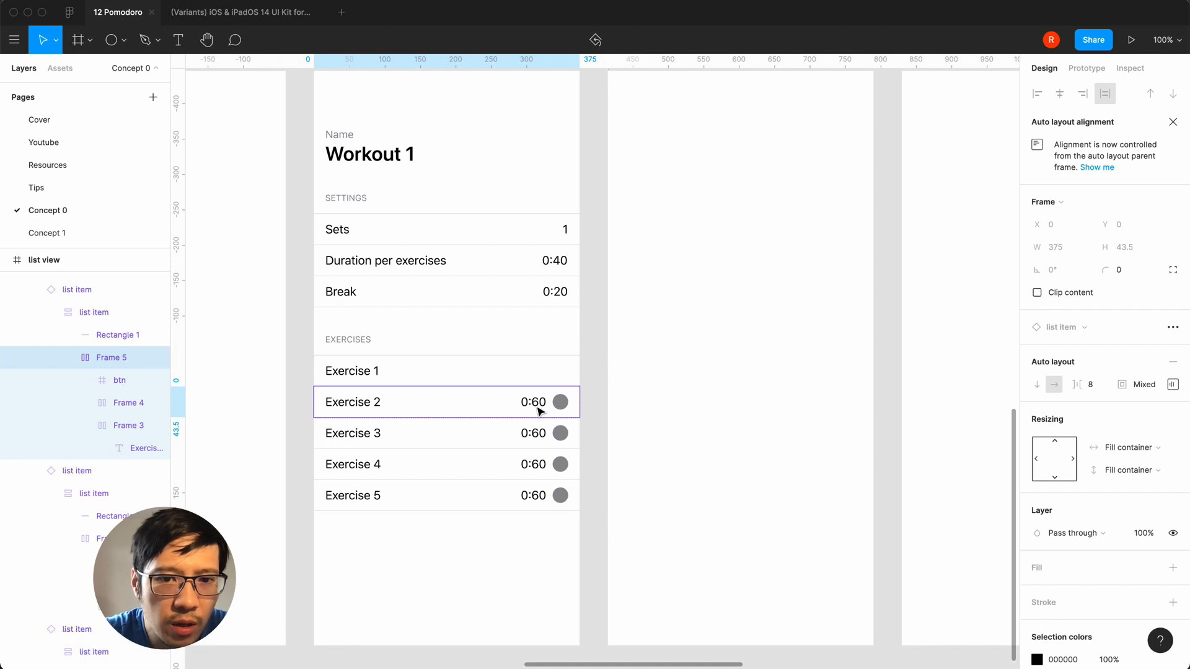
double_click(537, 408)
left_click(155, 402)
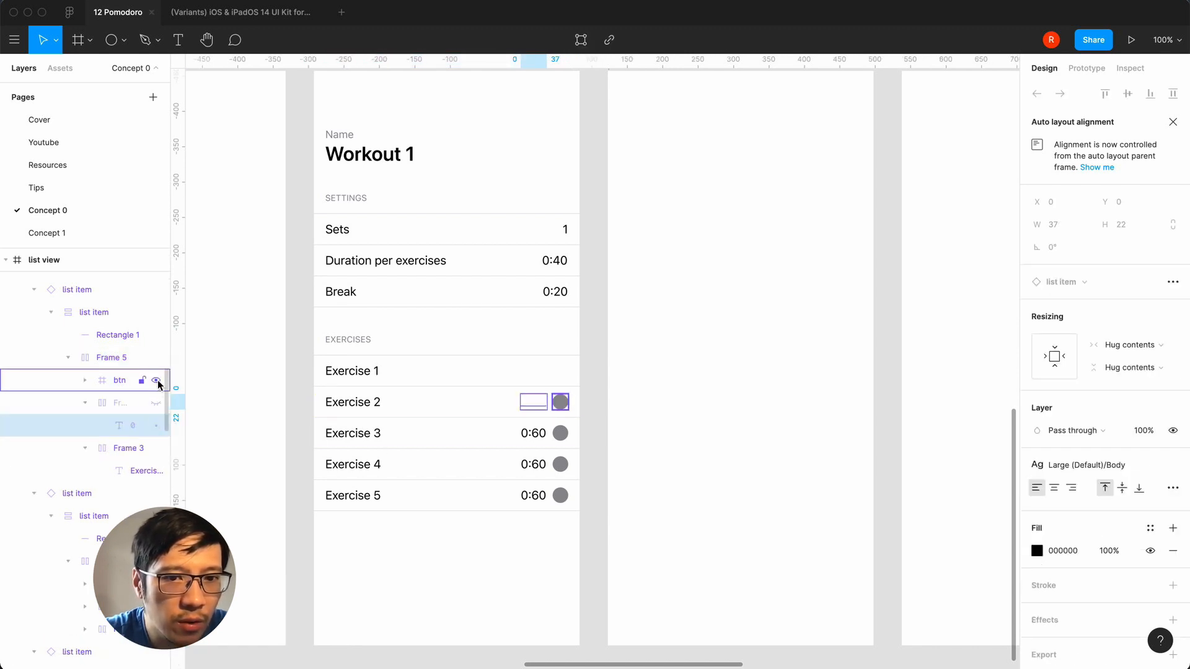
- Hide the time and the circle button in the Exercise 3 row, keeping its label shown
left_click(556, 439)
double_click(553, 439)
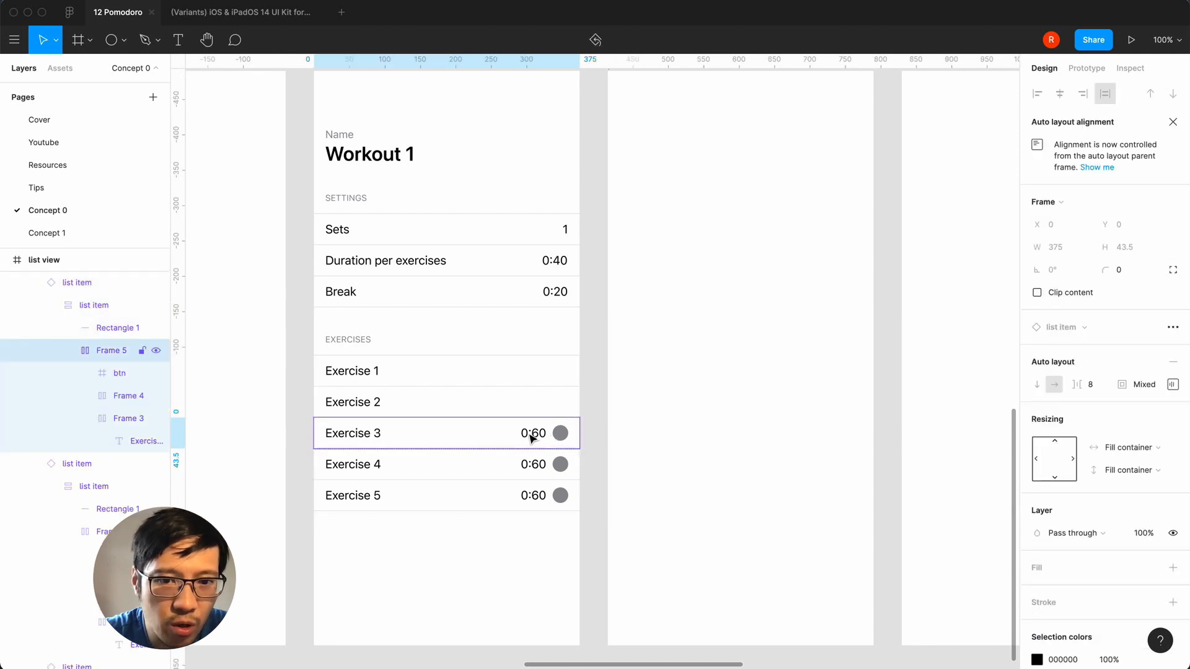
double_click(531, 434)
left_click(156, 396)
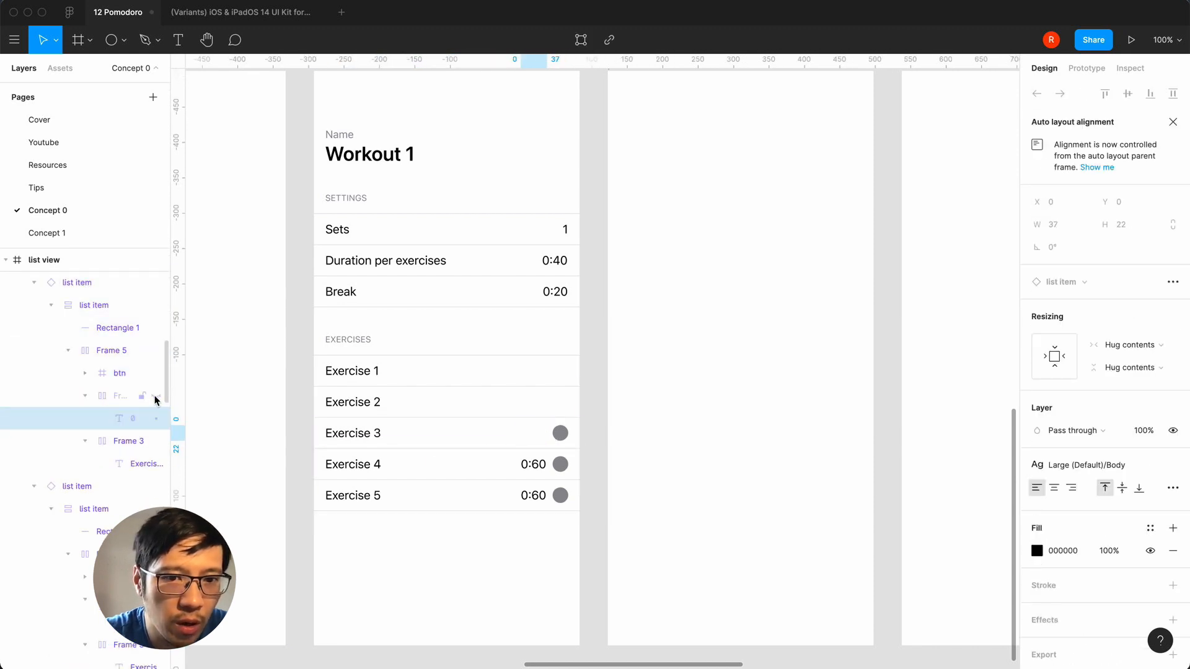
left_click(156, 443)
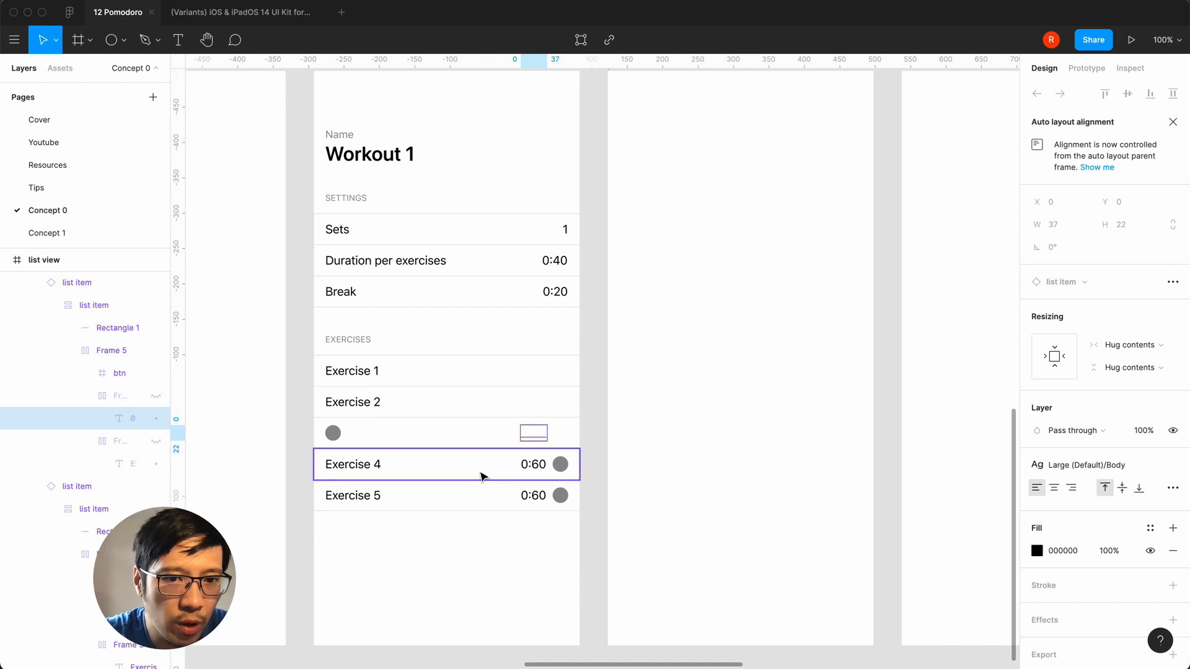
key("super+z")
left_click(564, 432)
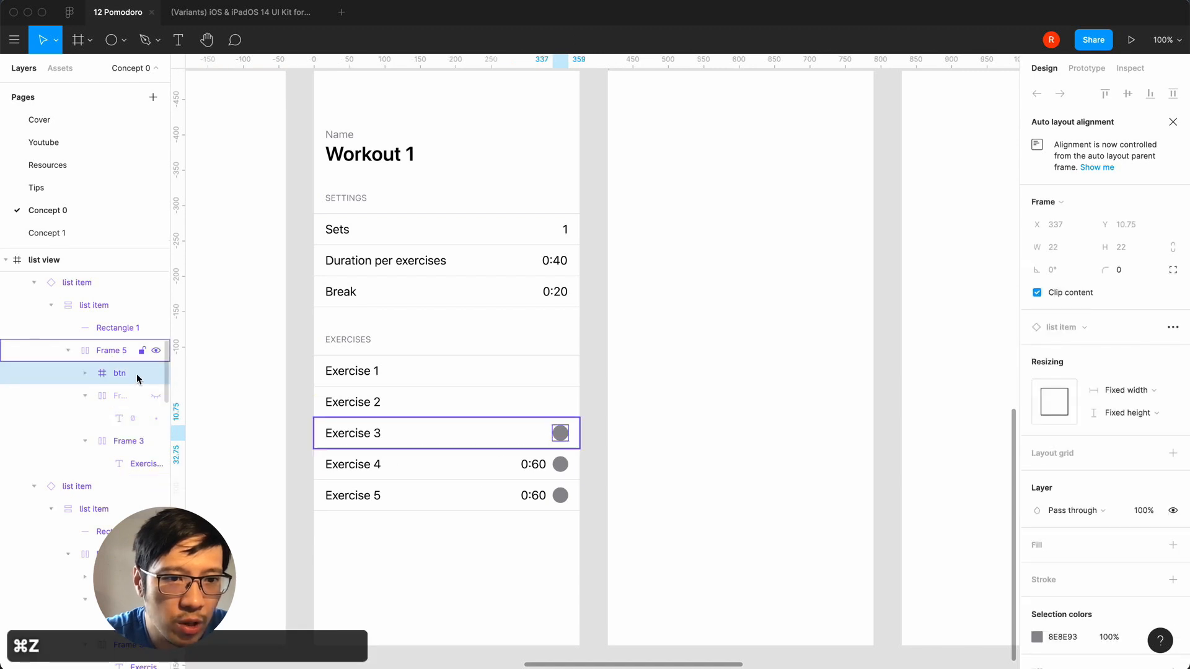
left_click(156, 375)
- Hide the time and the circle button in the Exercise 4 row
left_click(537, 464)
double_click(536, 464)
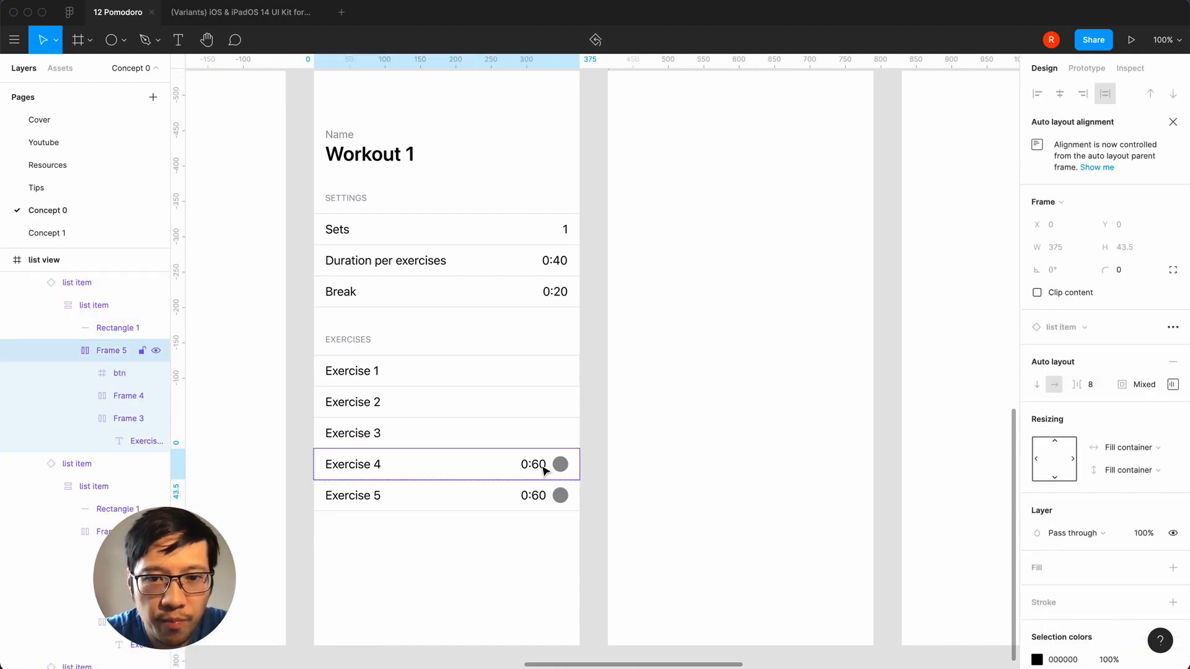
double_click(537, 464)
double_click(537, 464)
left_click(156, 395)
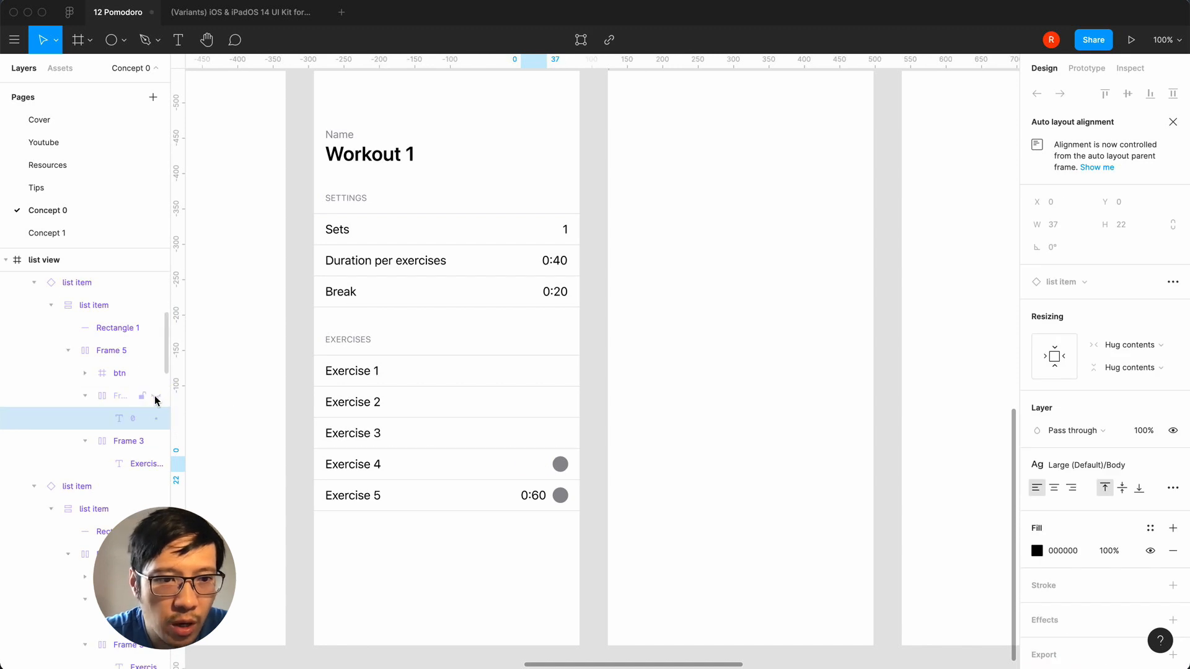
left_click(156, 375)
- Hide the time and the circle button in the Exercise 5 row and clear the selection
left_click(543, 496)
double_click(544, 497)
double_click(544, 497)
left_click(156, 396)
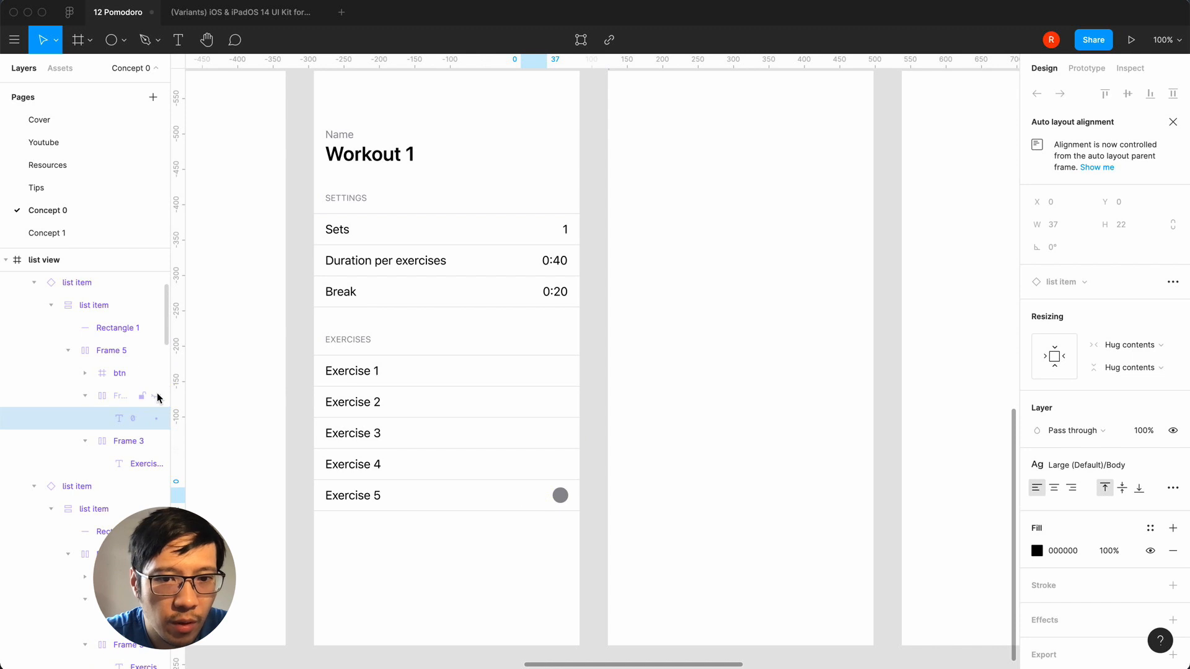
left_click(560, 495)
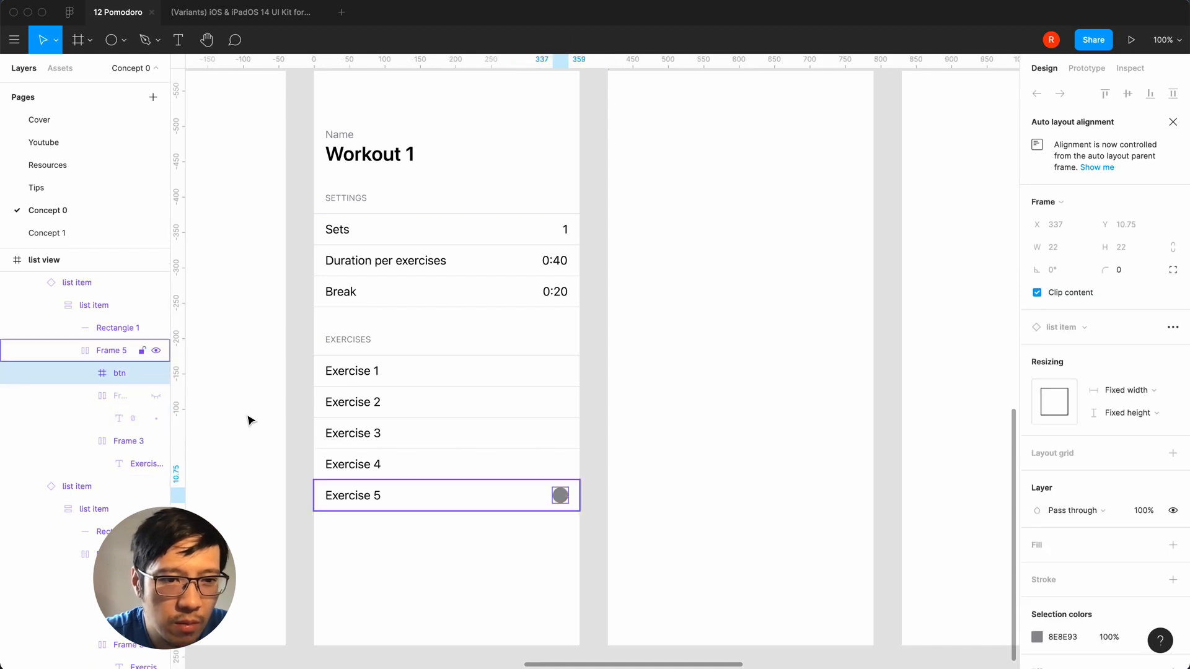
left_click(156, 375)
left_click(593, 450)
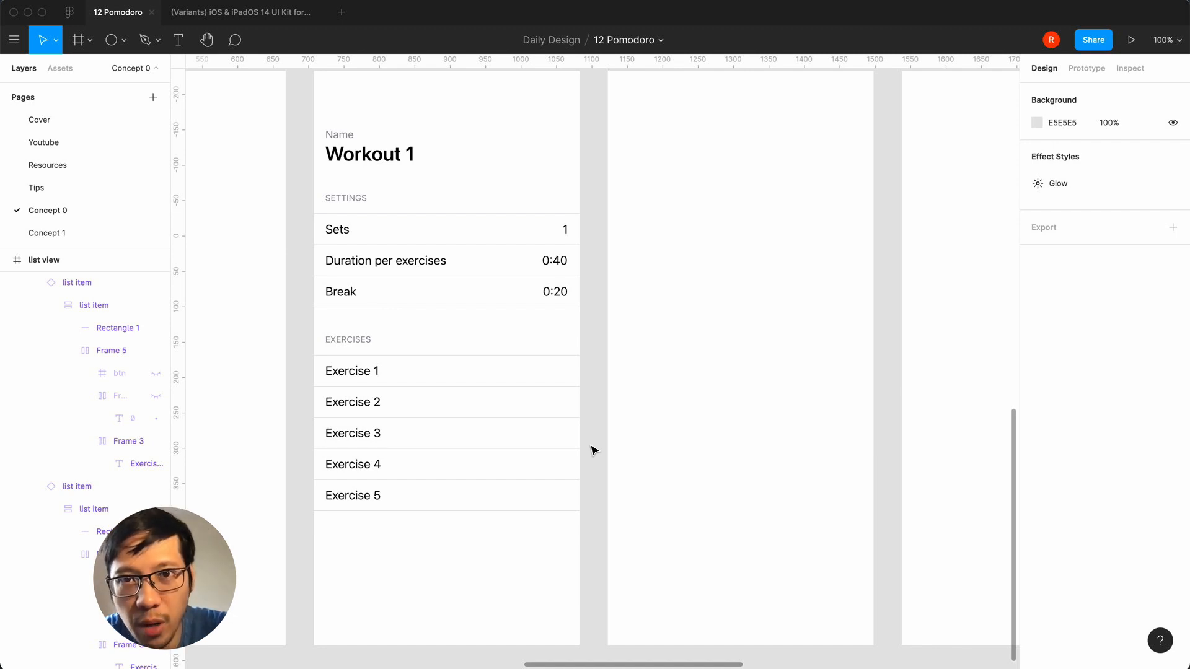
- Show the circle button in the Exercises header row of the list view and clear the selection
scroll(593, 450, "left", 5)
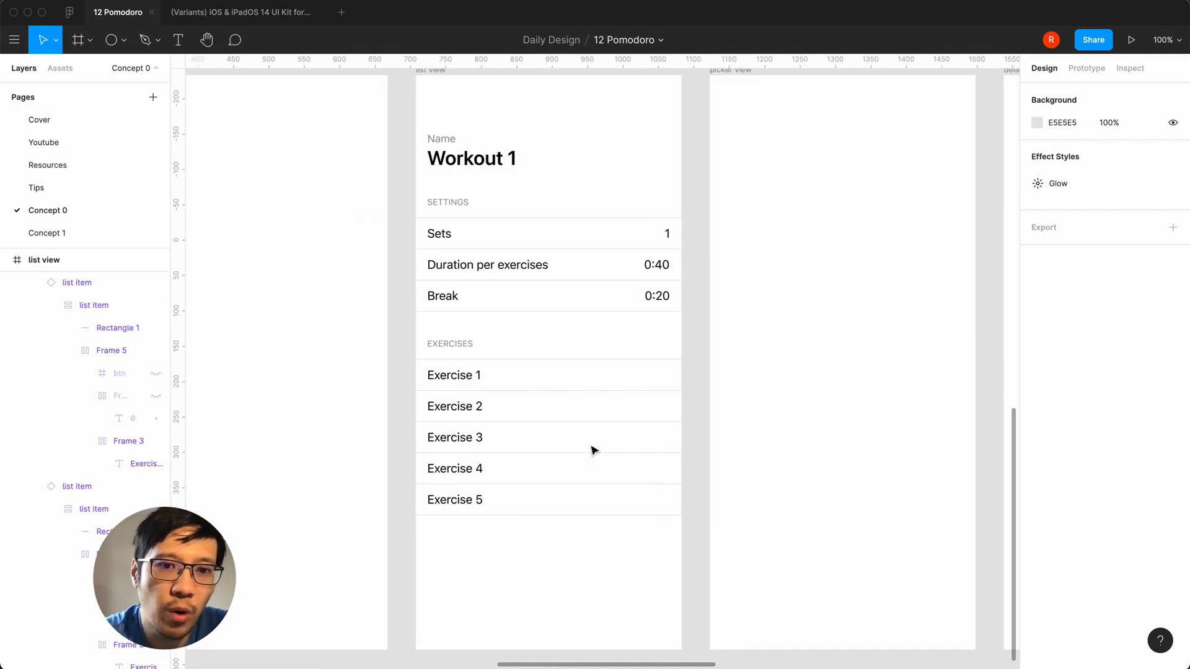
key("minus")
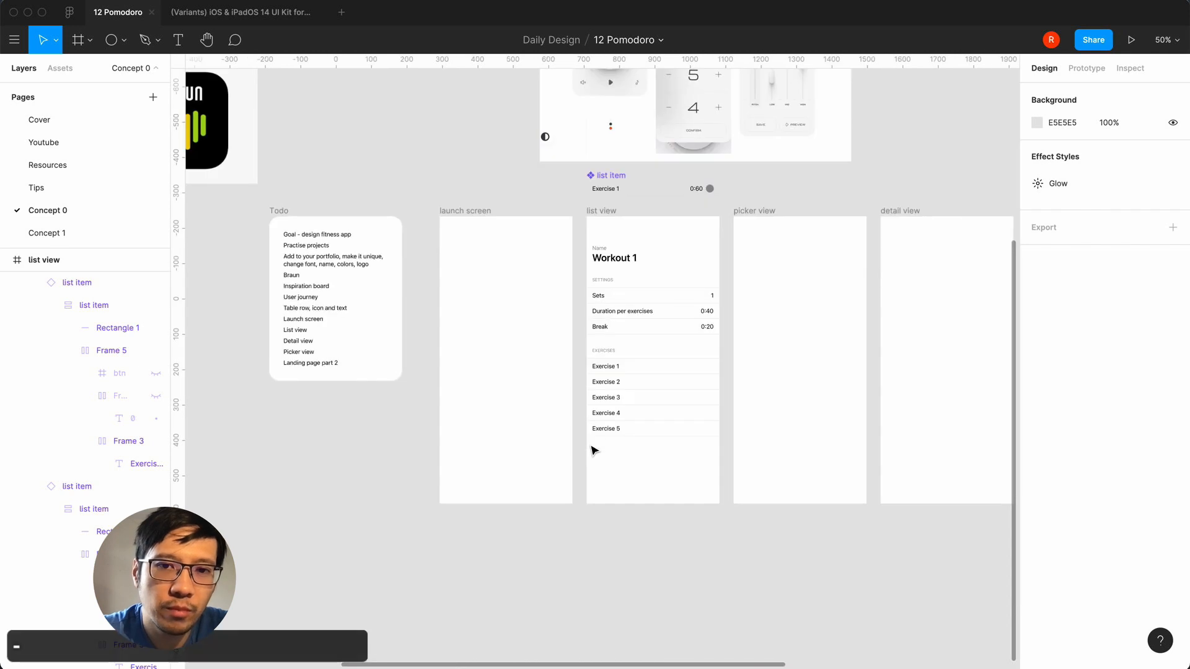
key("equal")
scroll(593, 450, "right", 3)
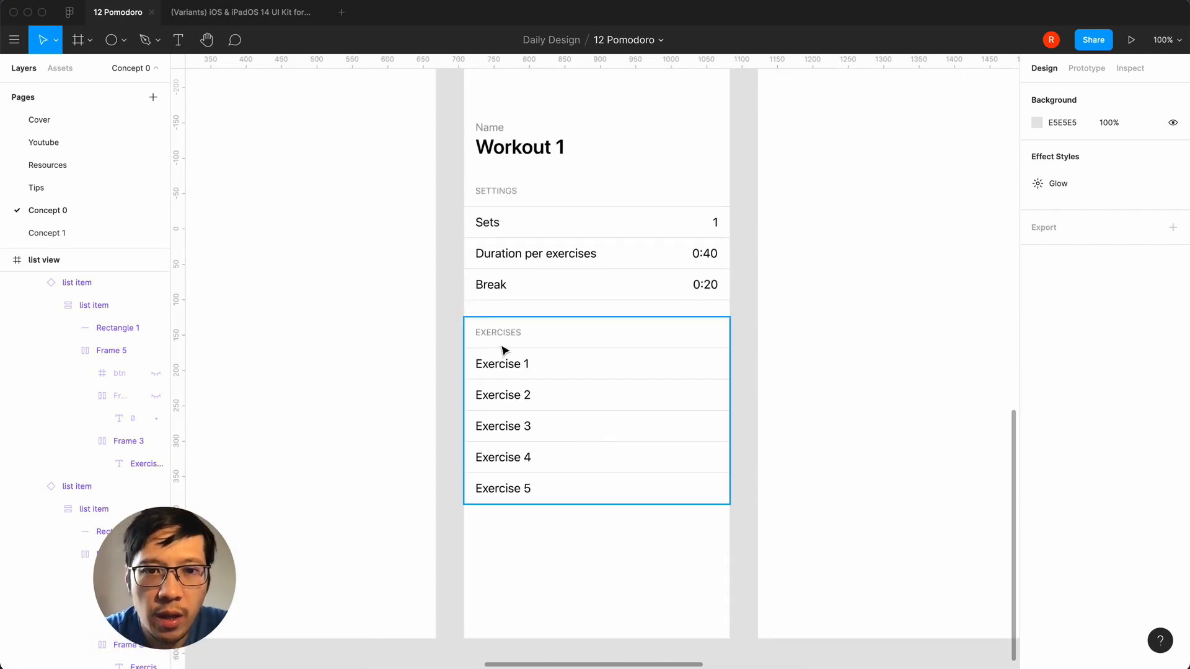
double_click(538, 338)
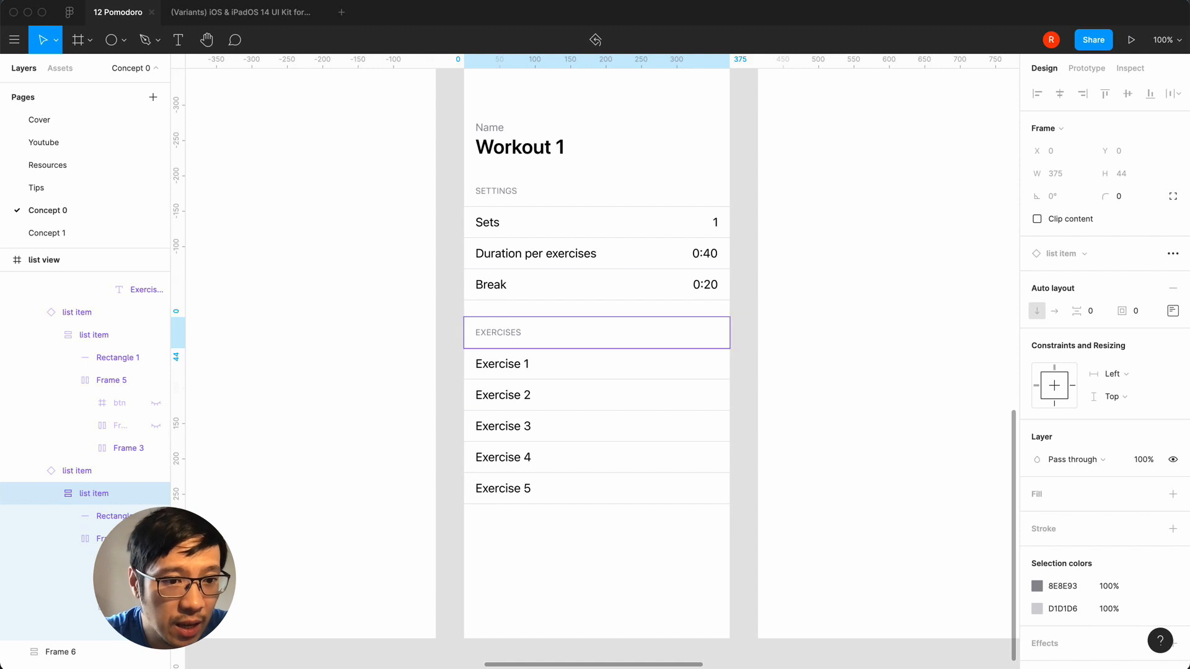
left_click(739, 371)
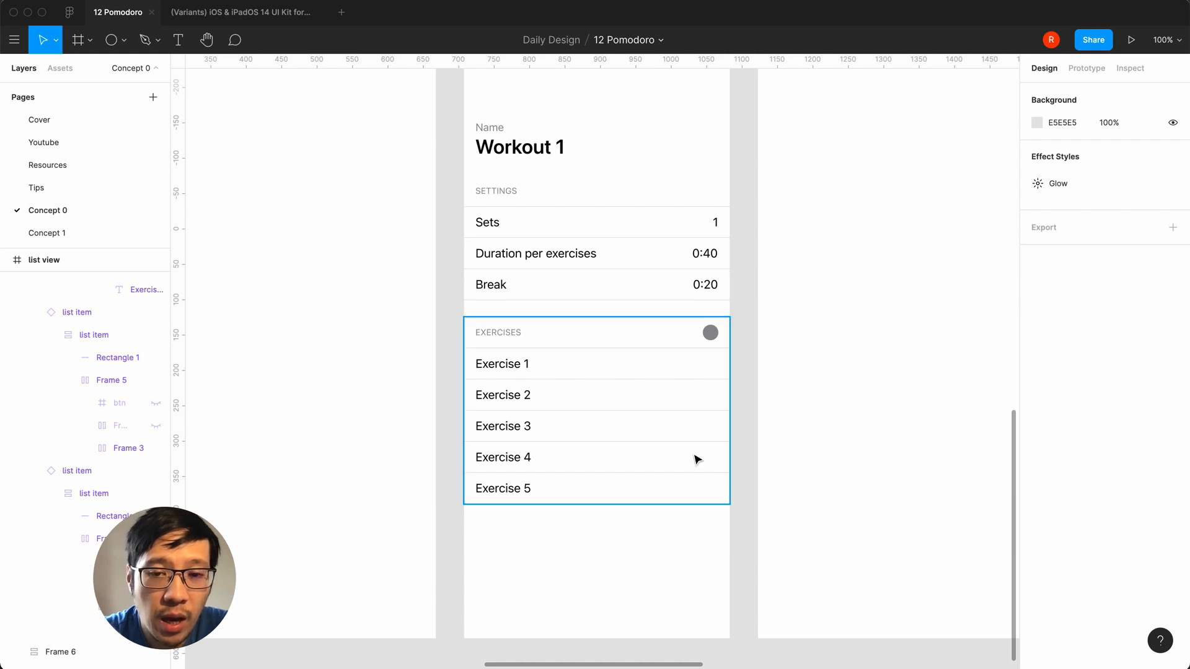
- Add a circle below the Exercise 5 row in the list view and set its size to 96 × 96
key("o")
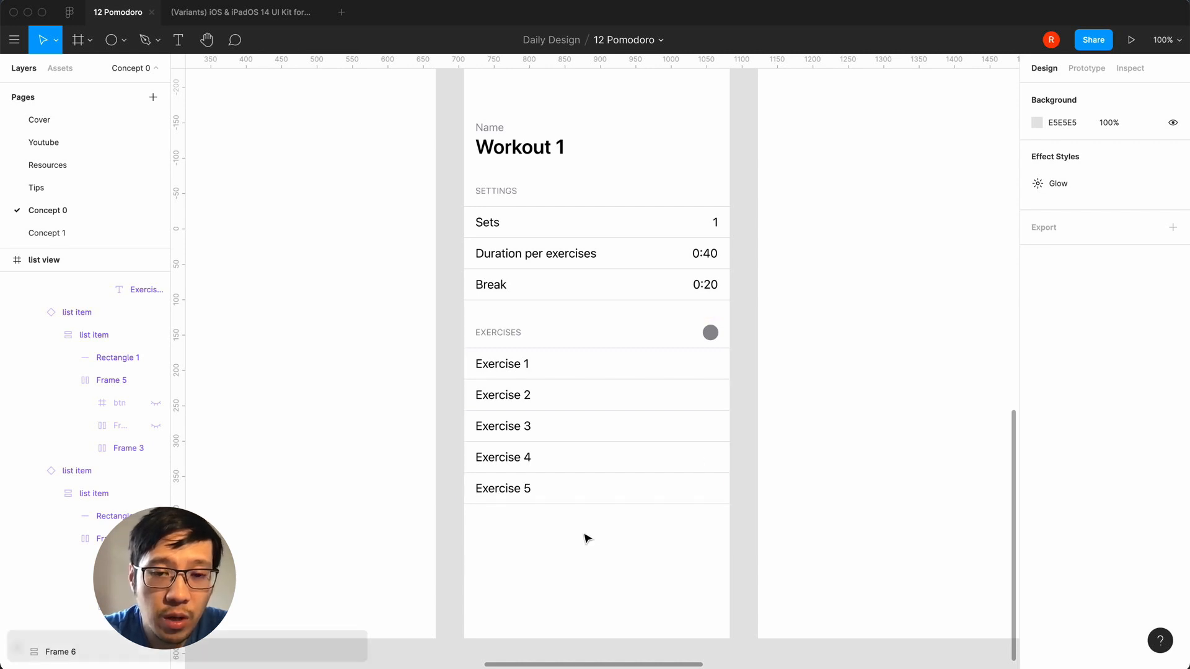
left_click(585, 584)
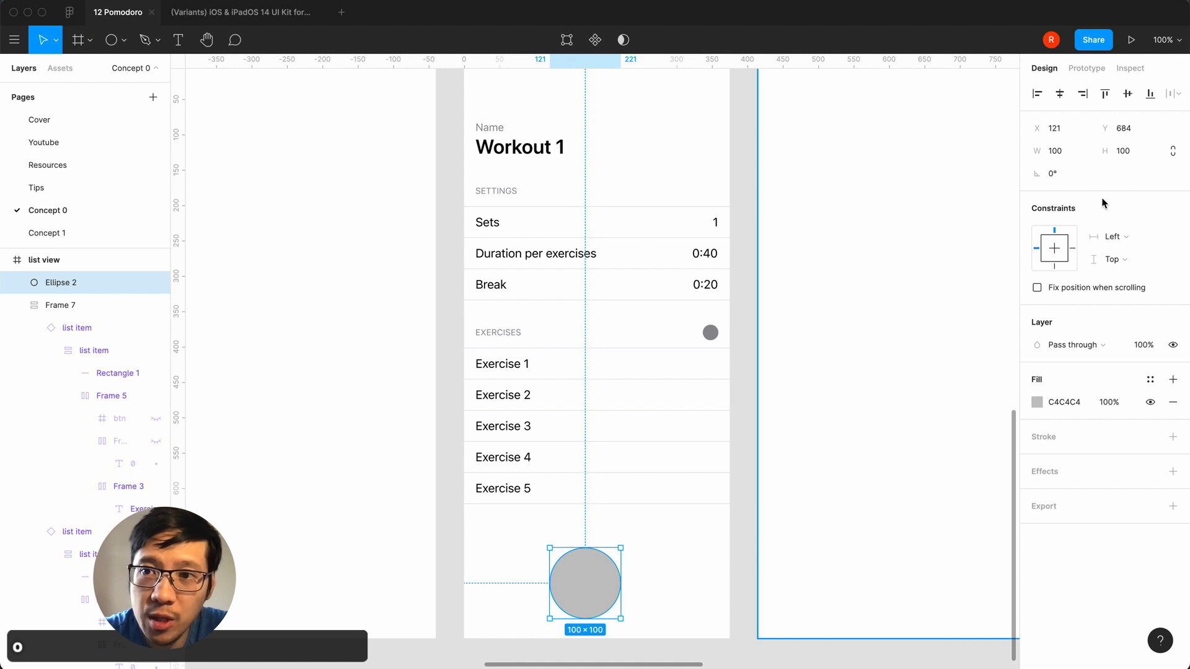
left_click(1135, 155)
type("96")
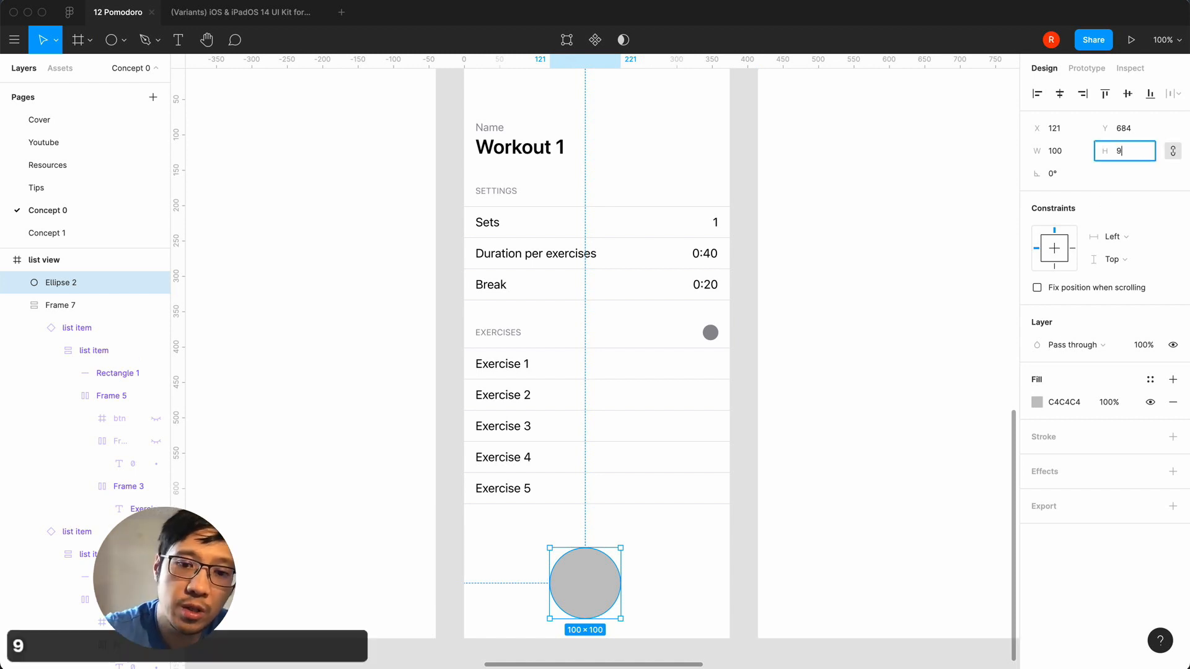
key("Return")
scroll(635, 595, "right", 3)
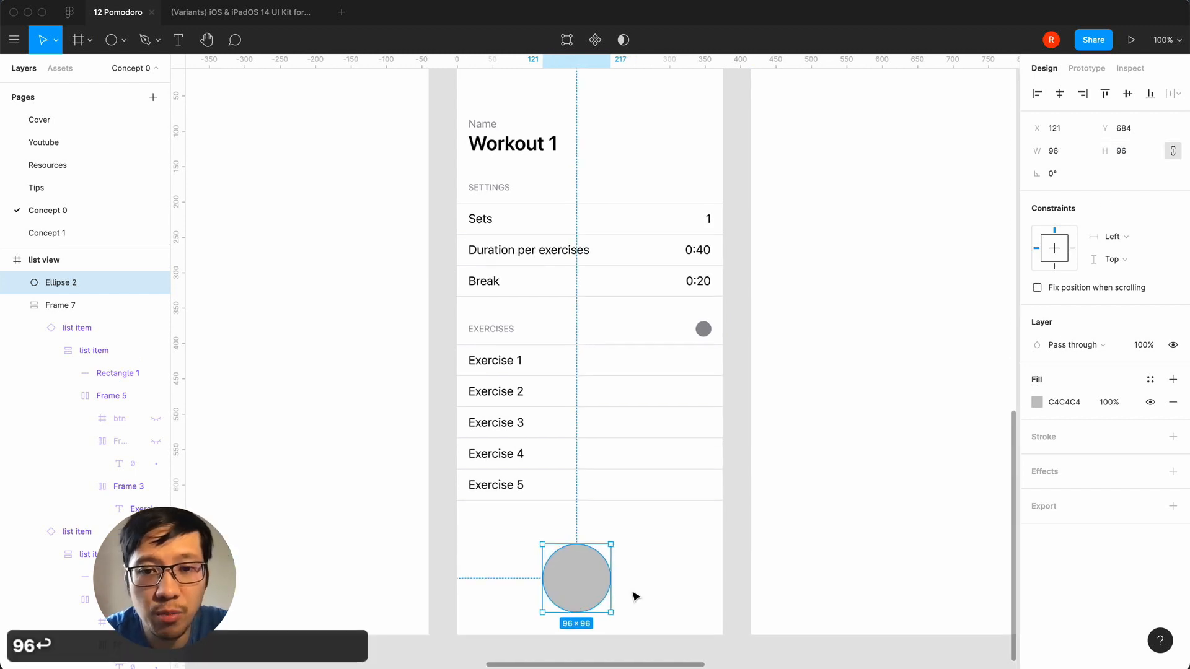
- Centre the large circle horizontally in the list view and place it 50 px above the frame's lower edge
scroll(520, 525, "down", 2)
left_click_drag(520, 526, 526, 528)
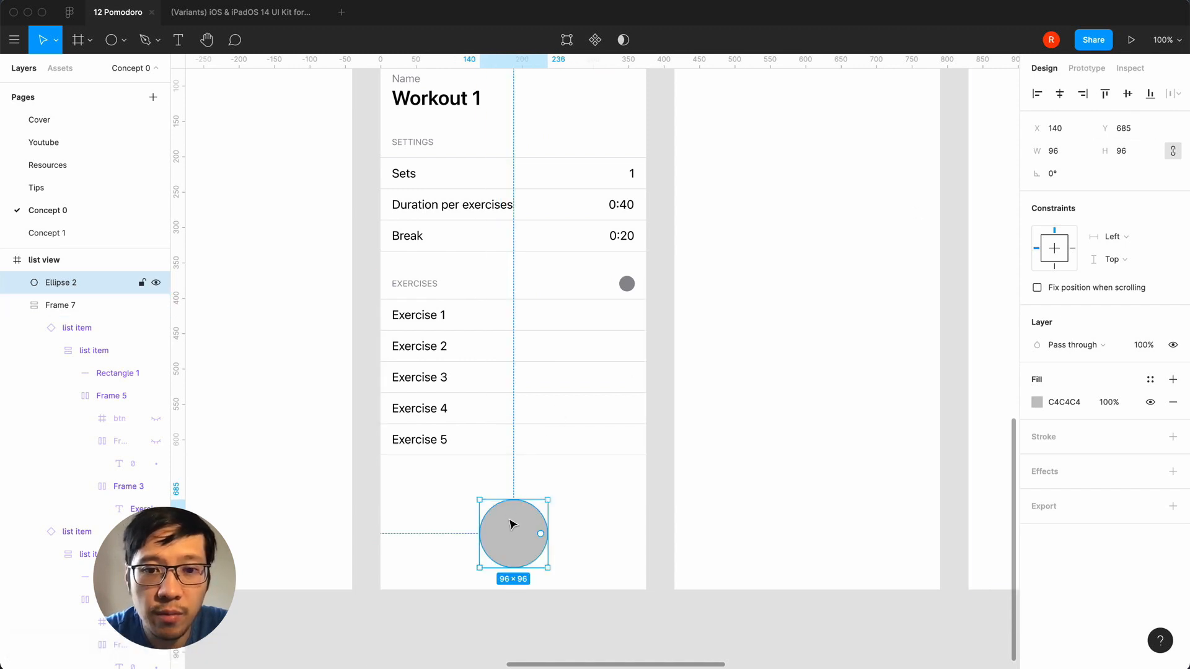
left_click(1150, 93)
left_click(1138, 126)
key("Right")
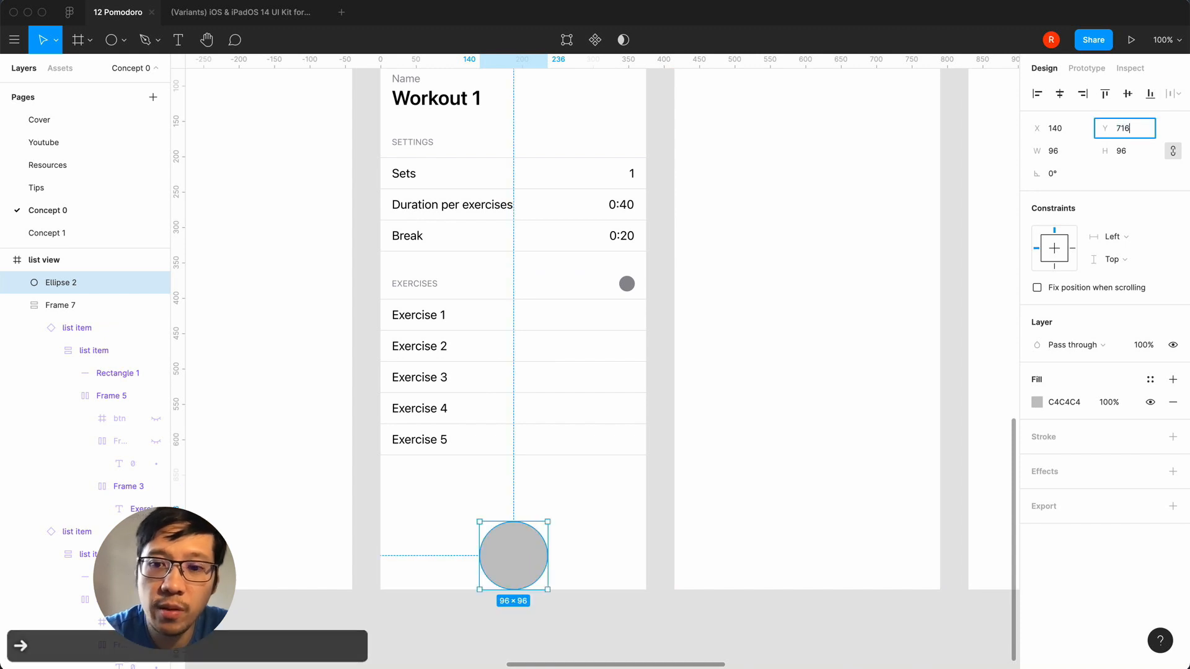
type("-50")
key("Return")
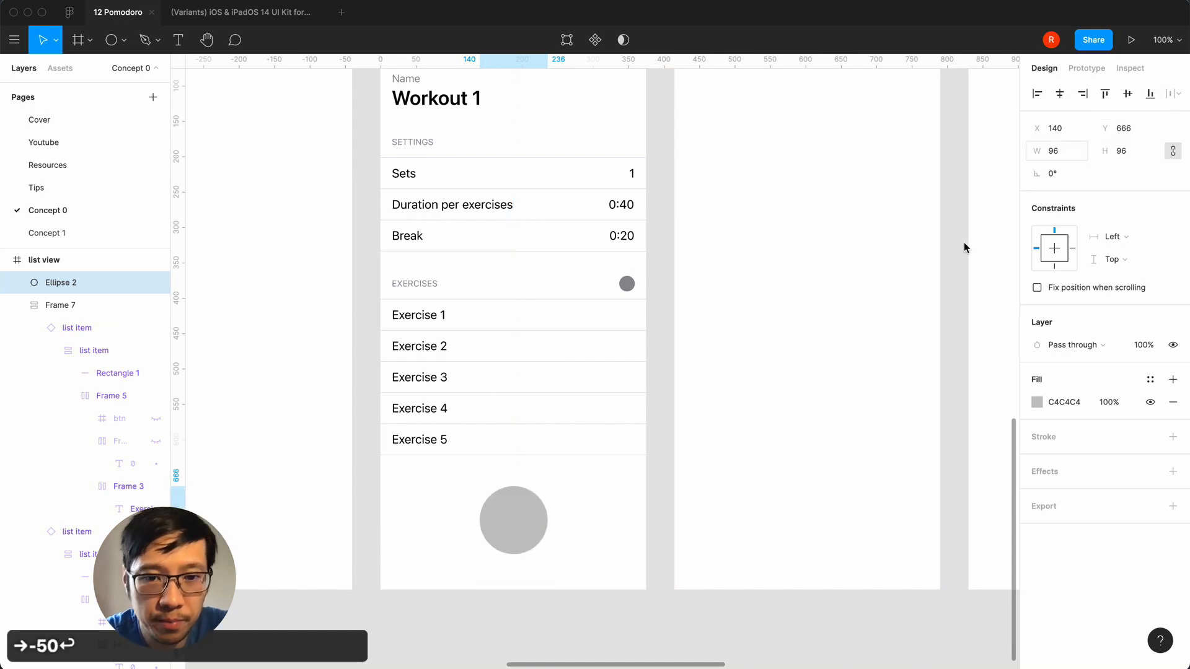
key("Escape")
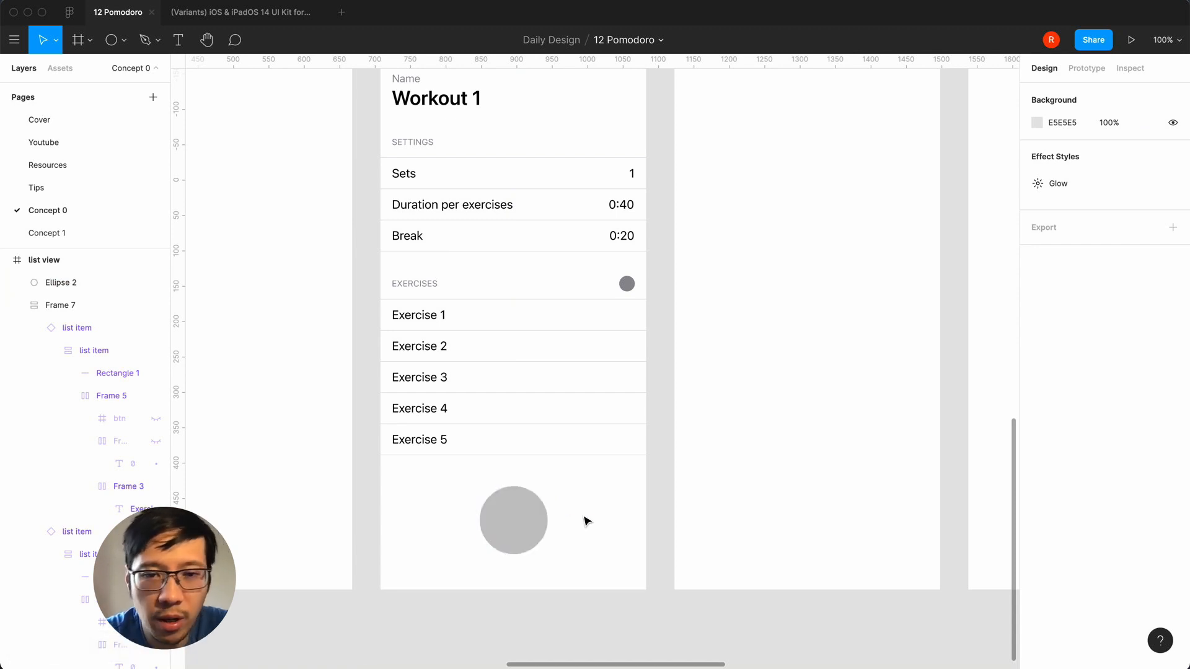
key("minus")
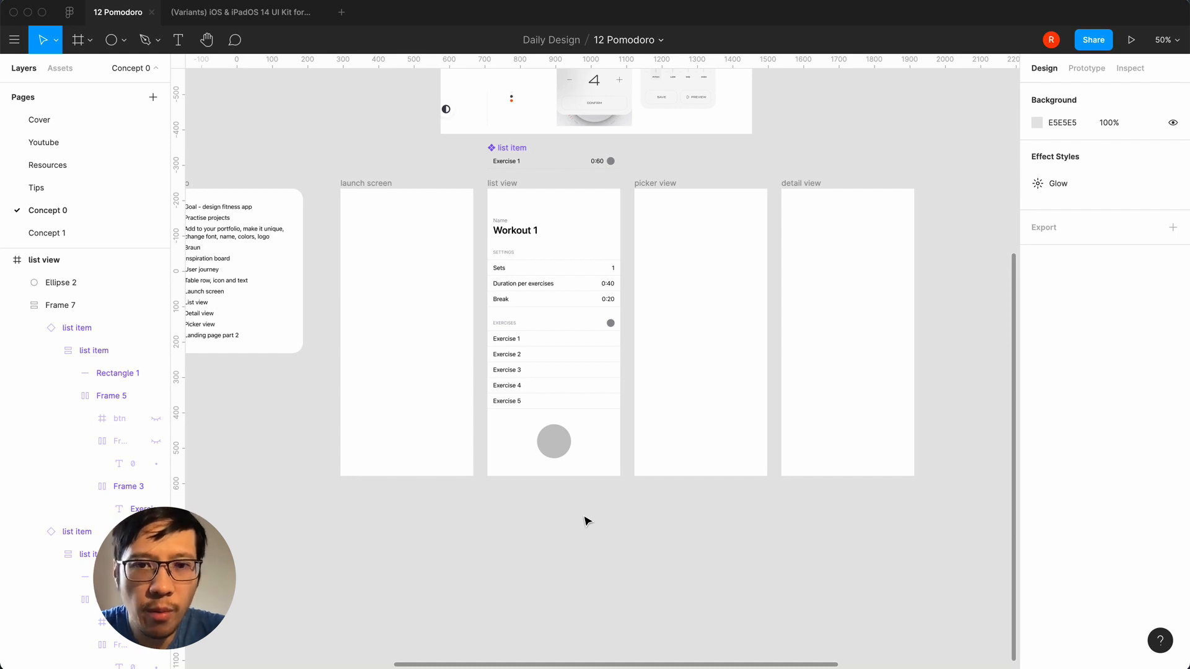
key("shift+0")
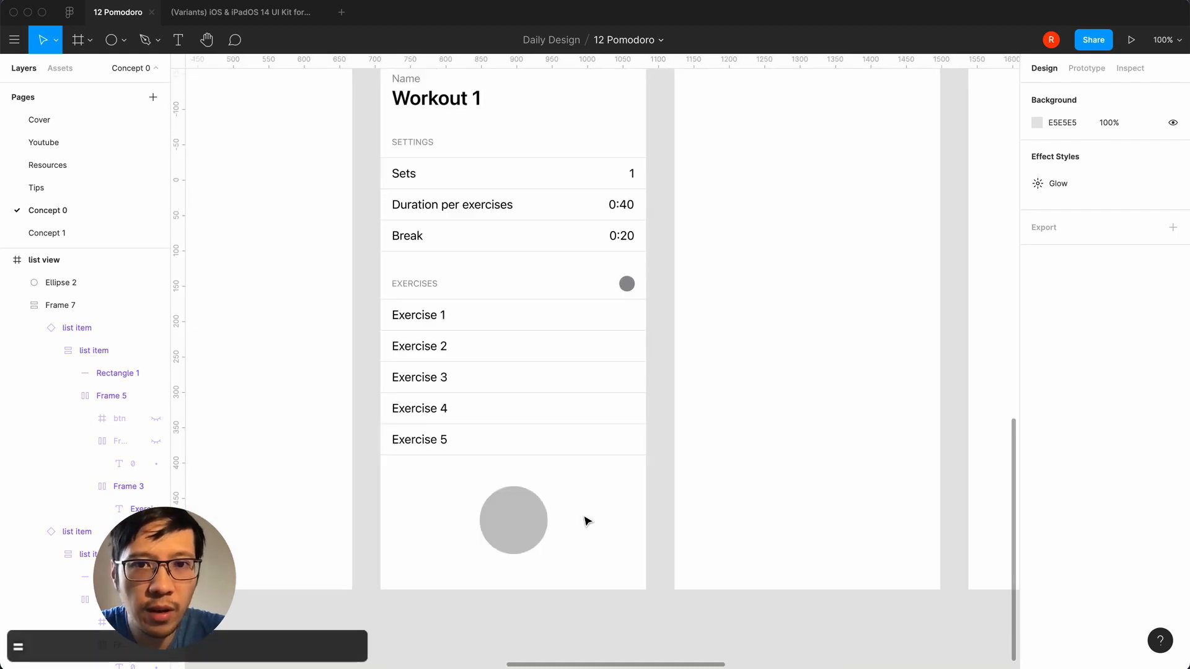
key("minus")
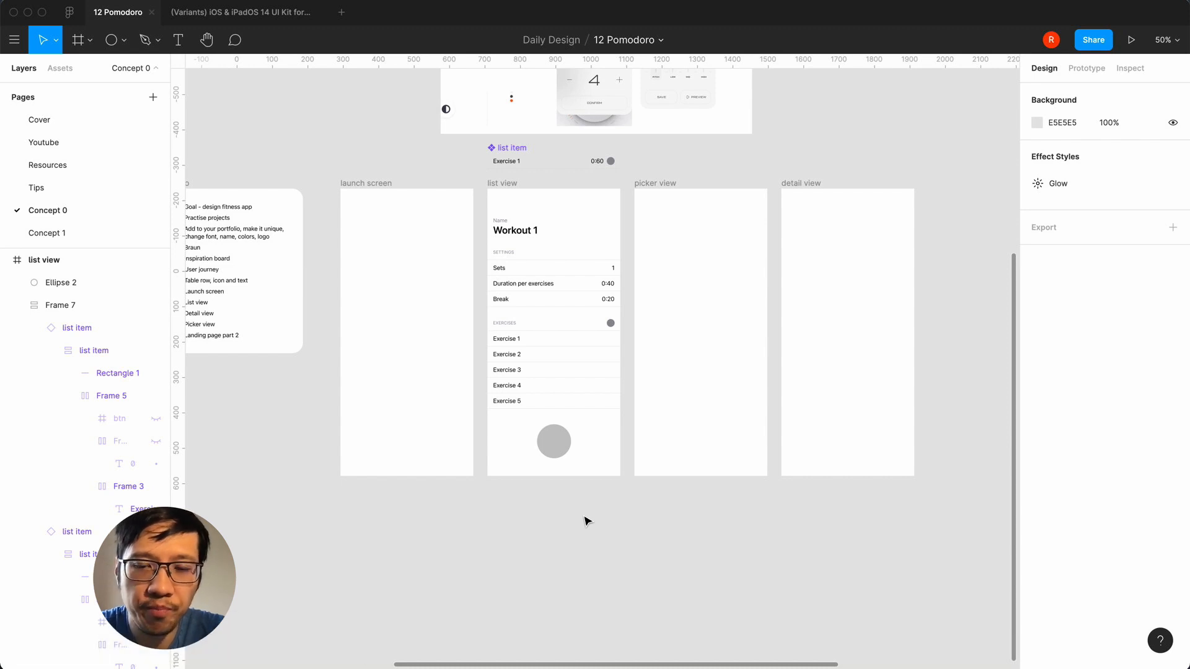
key("equal")
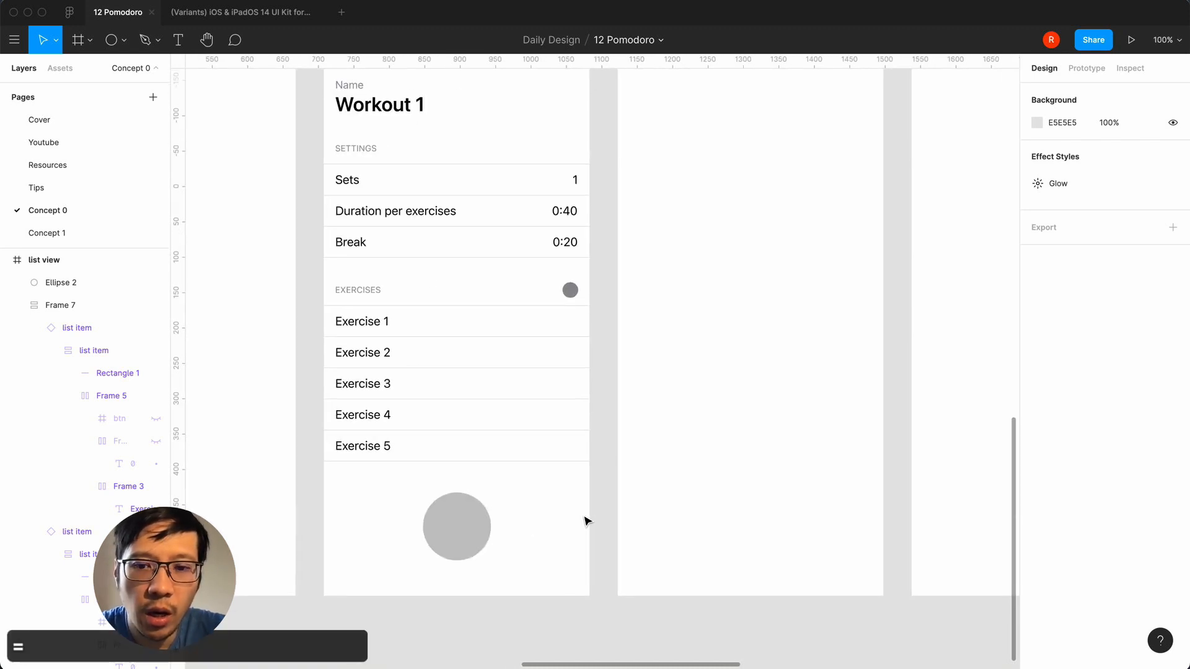
key("minus")
scroll(588, 520, "right", 3)
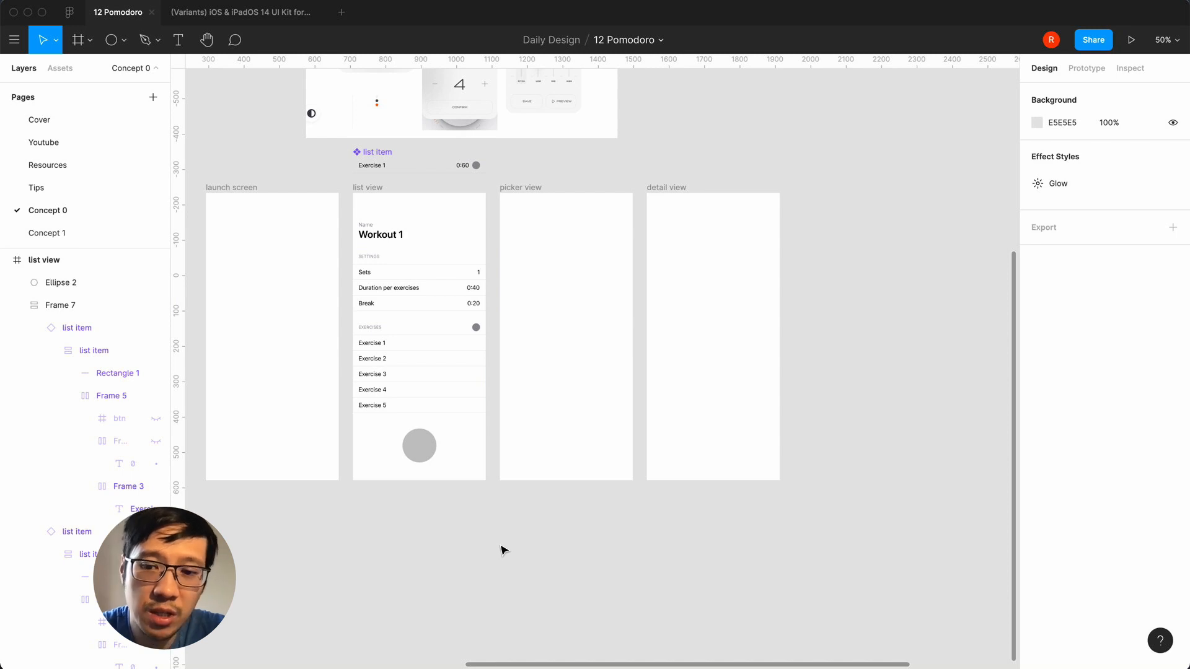
scroll(502, 549, "right", 2)
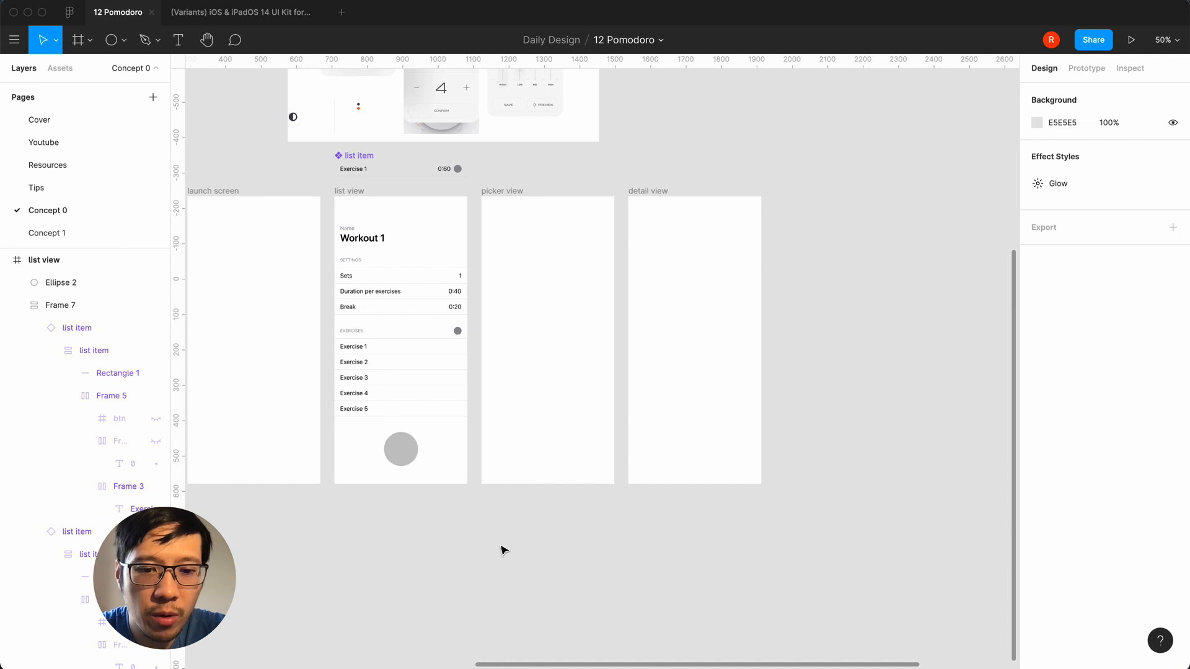
- Examine the MetroPulse metronome screens and the Braun product images on the inspiration board
scroll(615, 466, "up", 7)
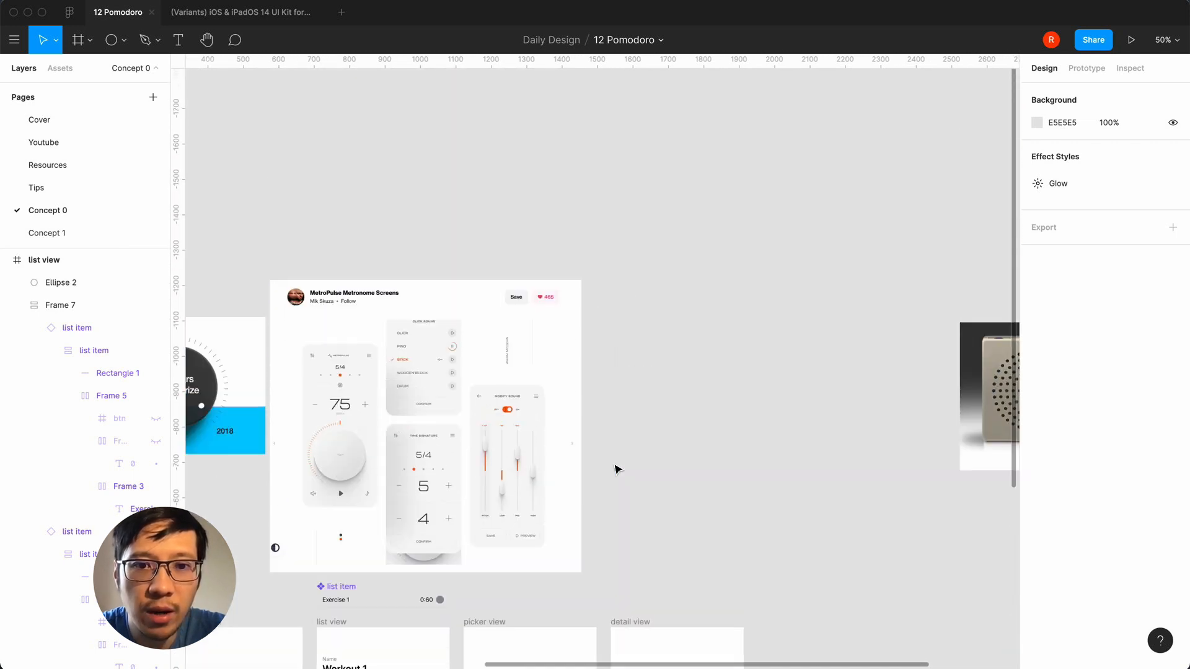
scroll(617, 467, "up", 5)
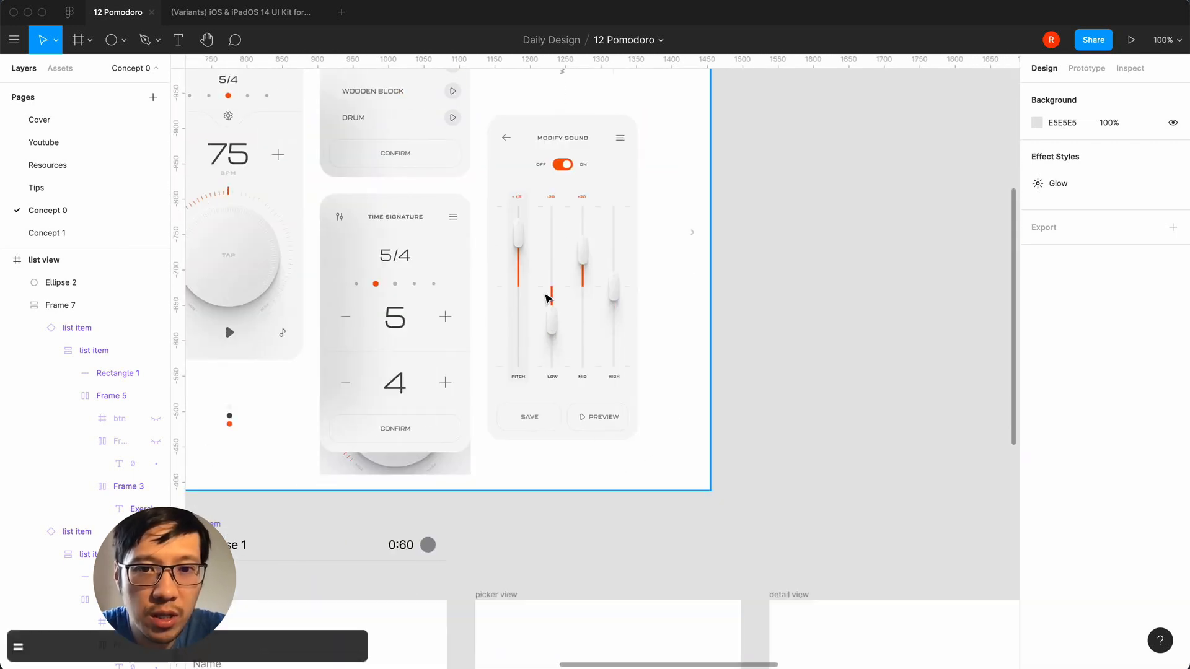
scroll(642, 579, "down", 3)
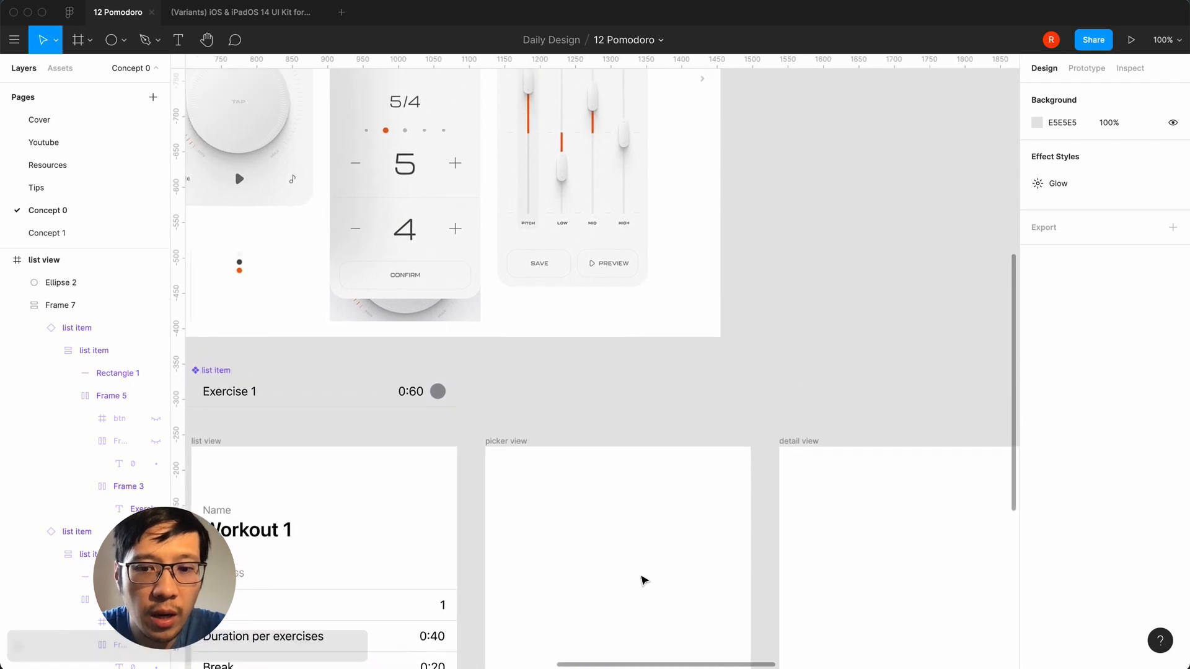
scroll(642, 578, "down", 5)
scroll(641, 578, "left", 10)
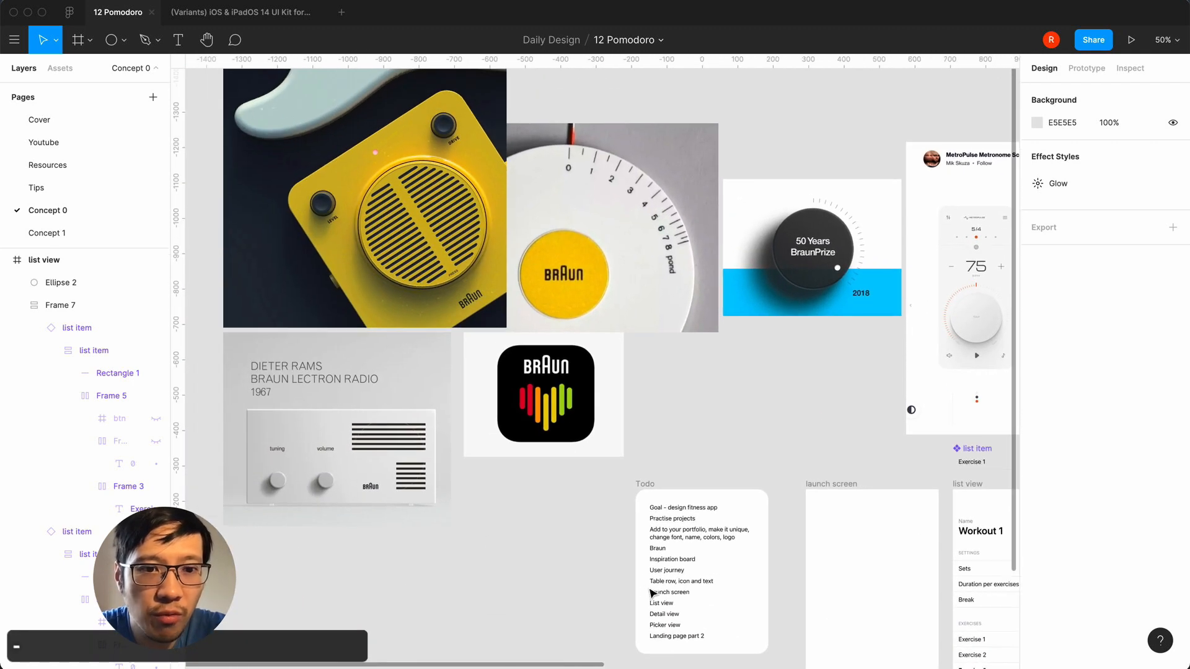
scroll(387, 447, "up", 3)
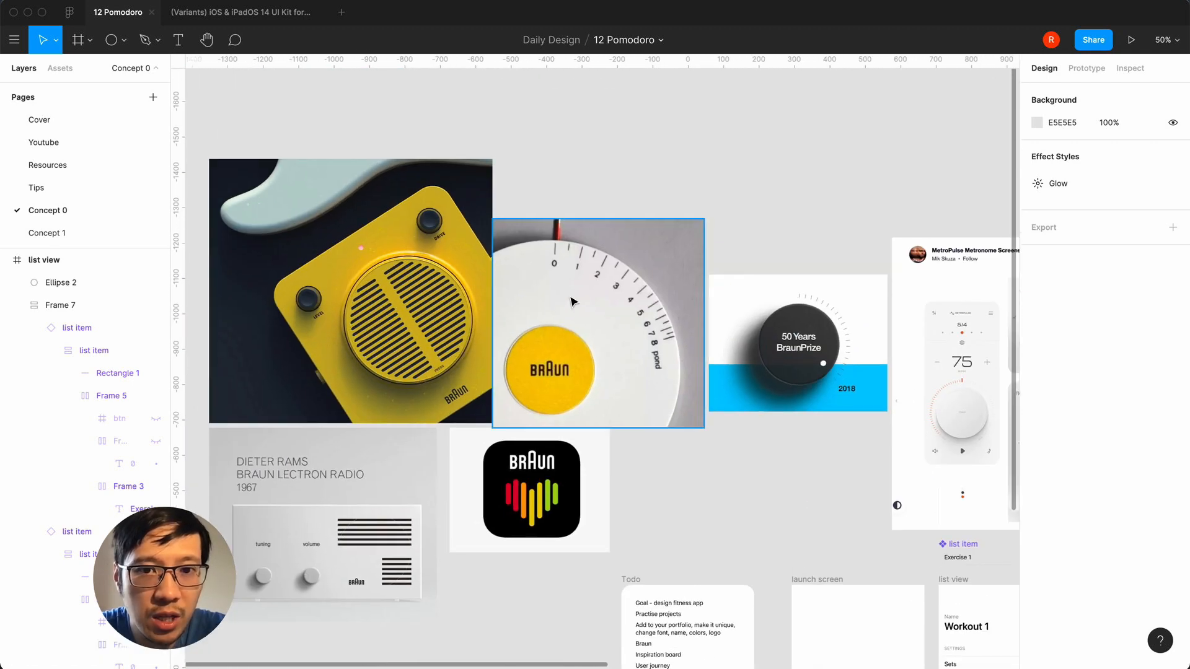
scroll(796, 398, "down", 8)
scroll(797, 398, "right", 10)
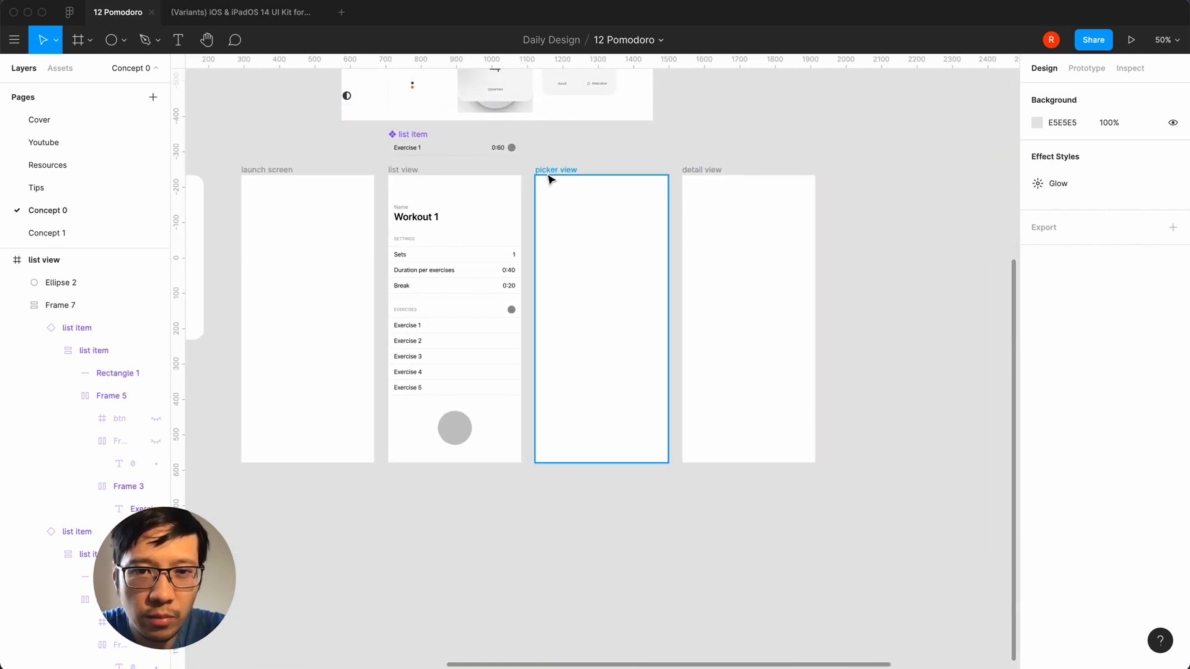
- Add a rectangle to the upper middle of the empty picker view frame and set its height to 300
key("shift+0")
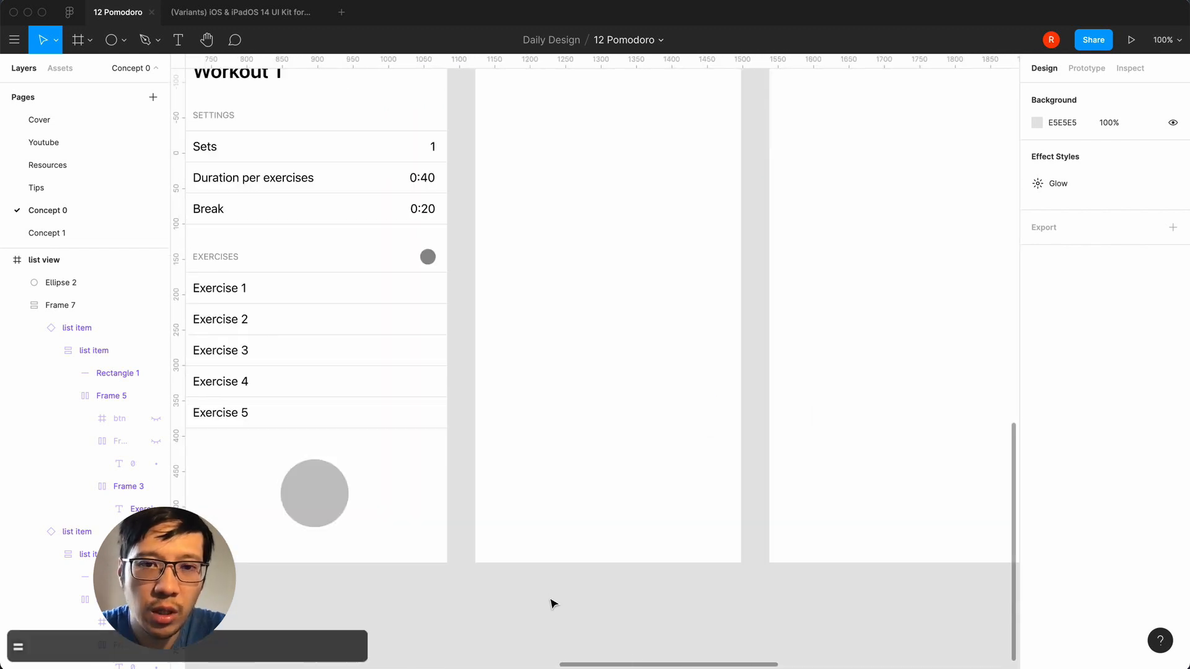
scroll(552, 603, "up", 2)
key("minus")
scroll(545, 514, "right", 2)
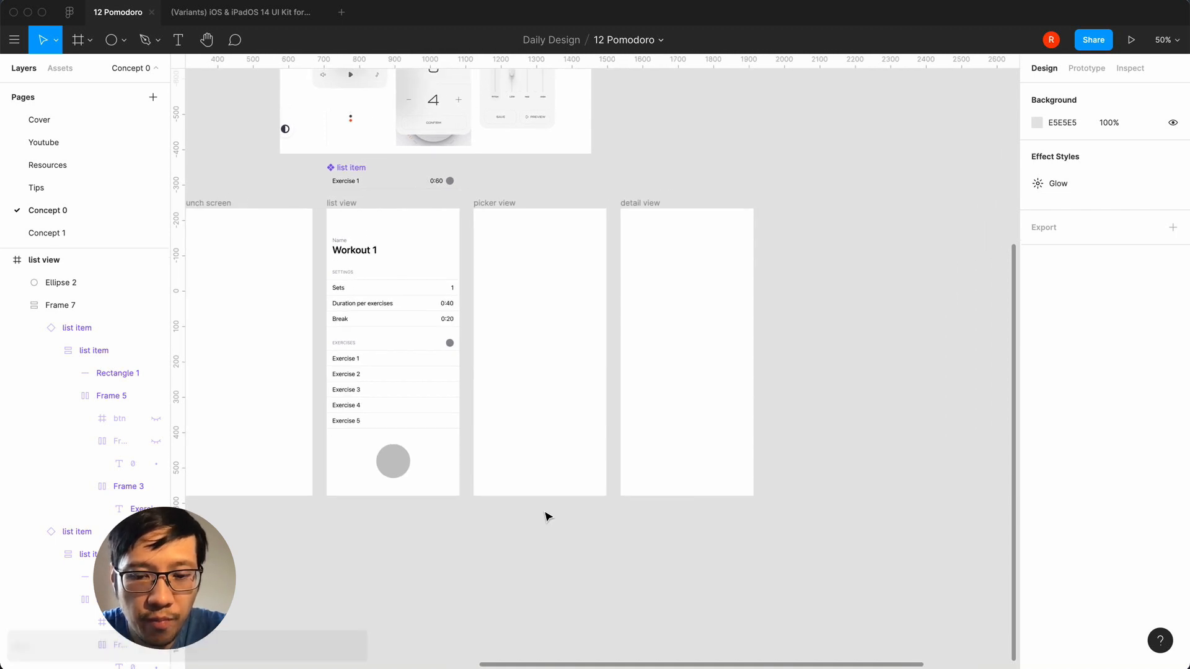
key("r")
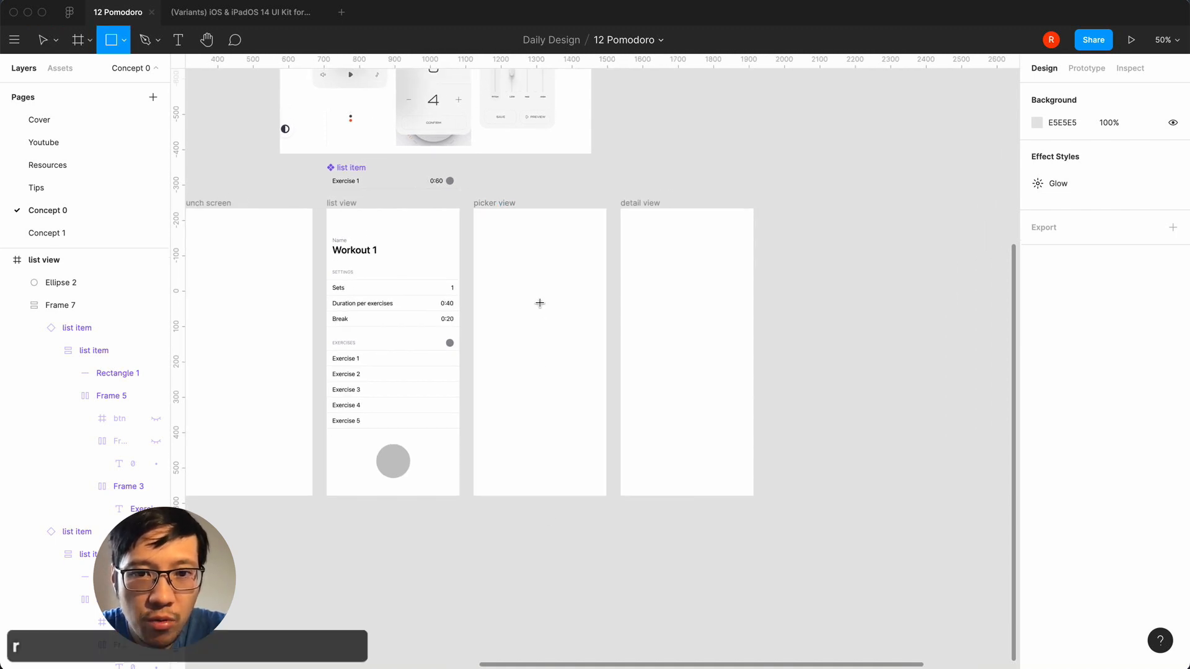
left_click(538, 289)
left_click(1123, 150)
type("300")
key("Return")
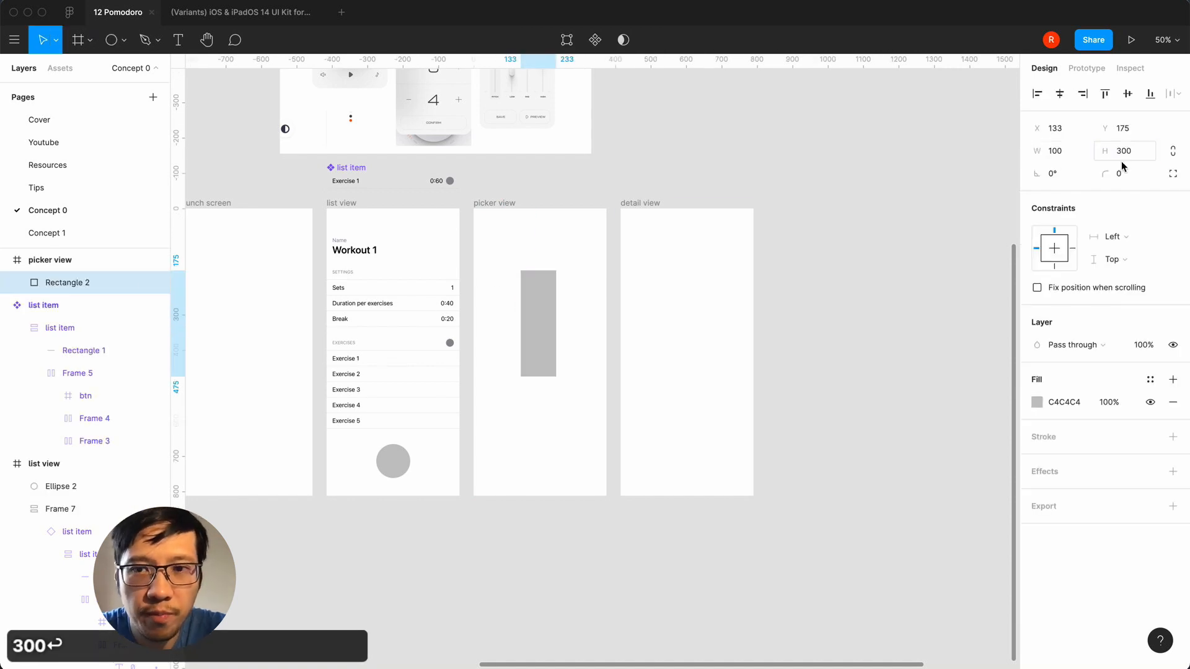
- Resize the picker view's rectangle into a thin vertical bar, 5 wide and 400 high
left_click(1129, 154)
type("400")
key("Return")
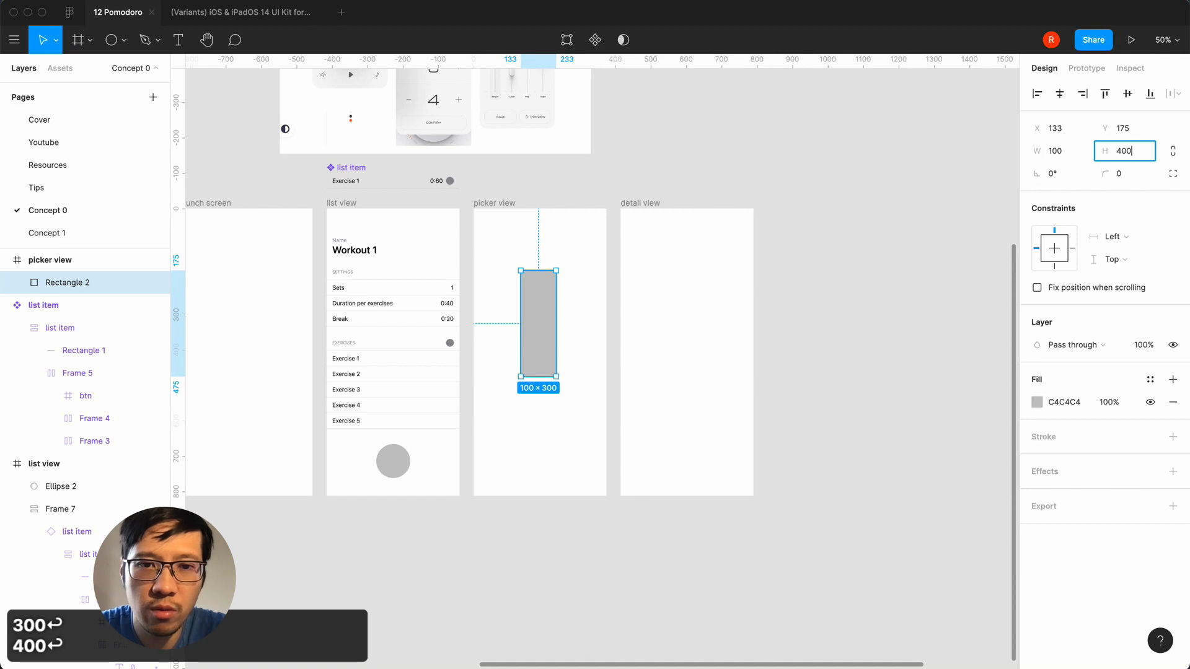
left_click(1073, 156)
type("5")
key("Return")
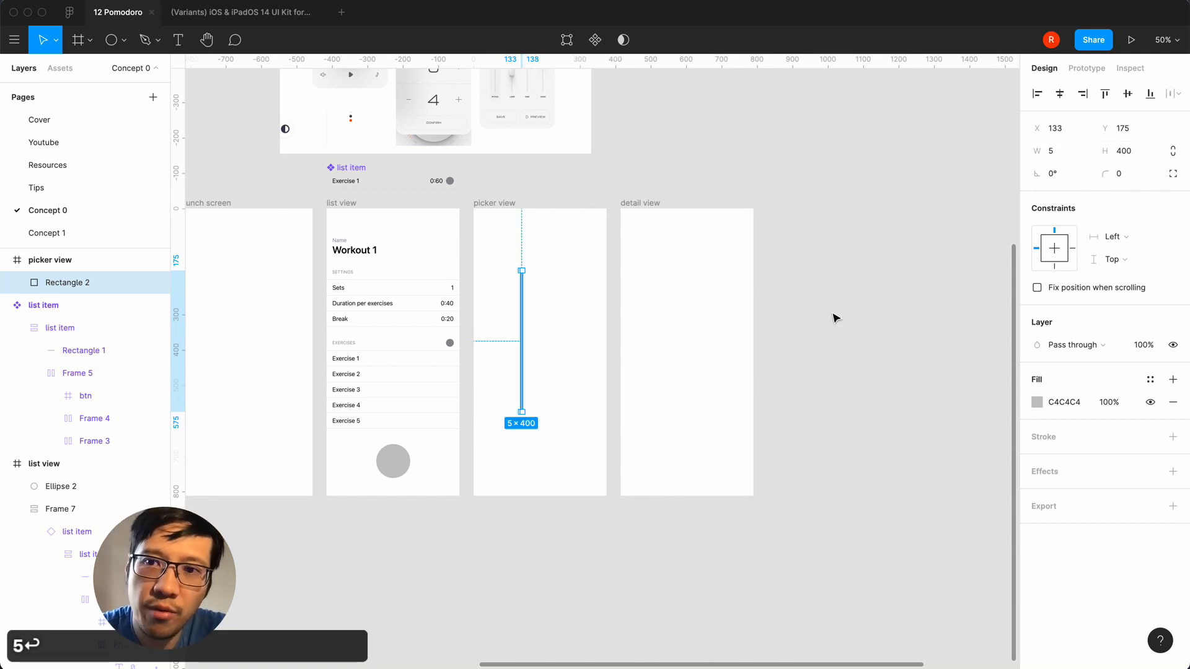
- Centre the vertical bar horizontally in the picker view, move it down to about Y 259, and clear the selection
left_click(1059, 94)
left_click(876, 403)
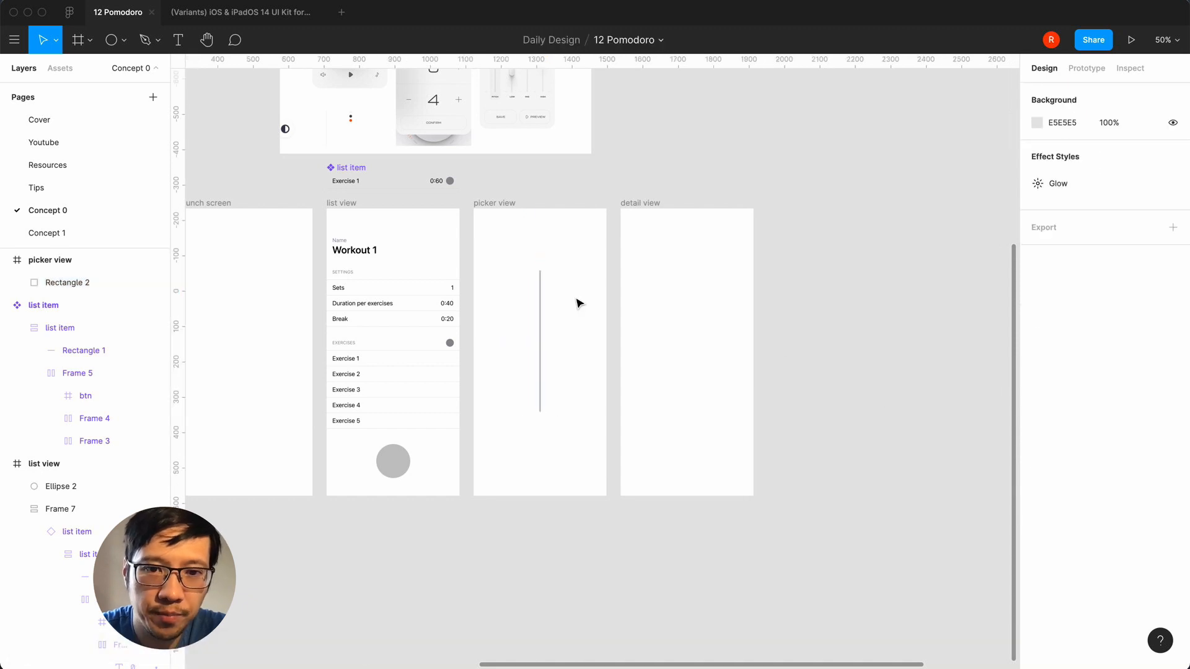
left_click_drag(541, 338, 542, 369)
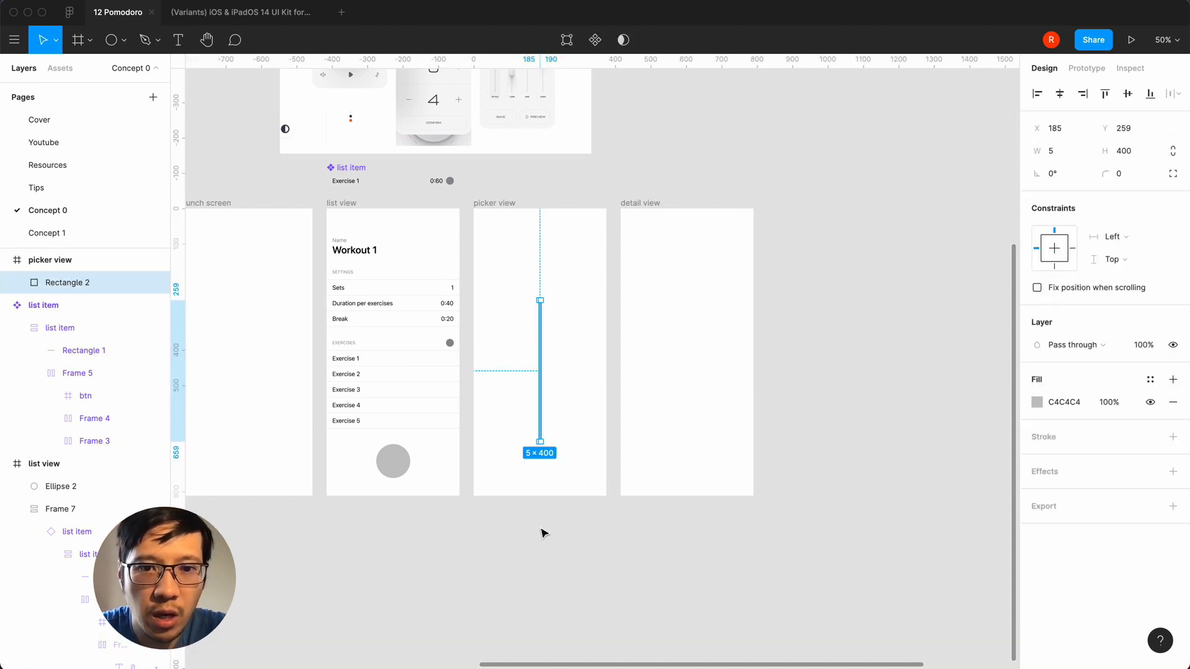
left_click(541, 533)
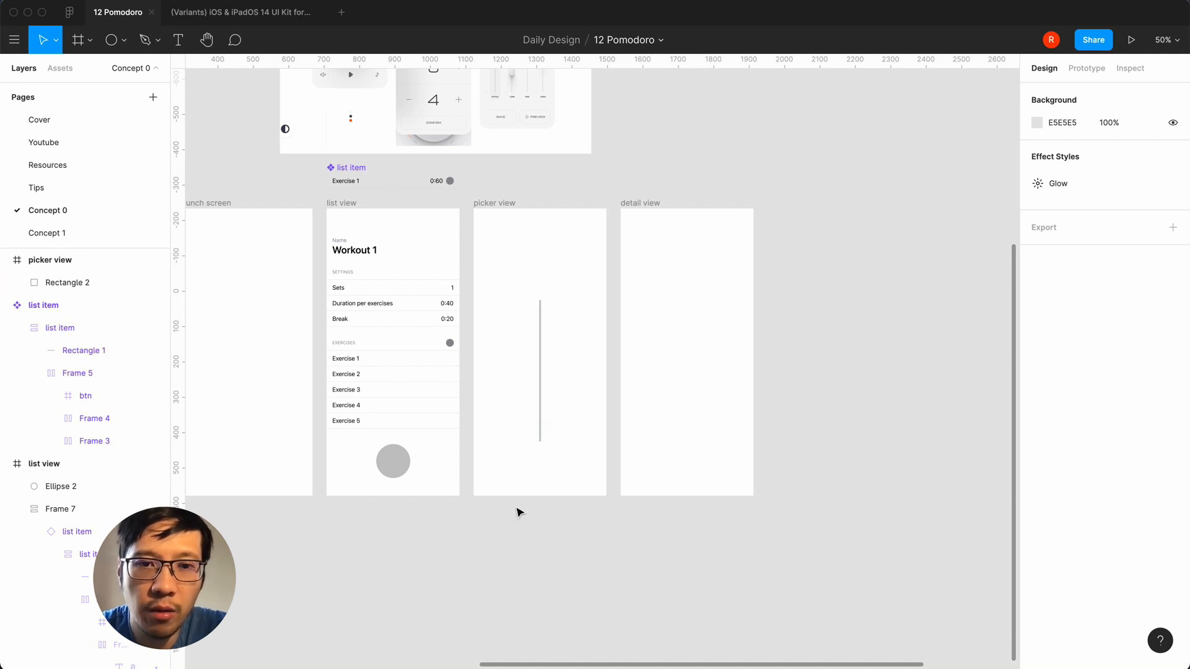
key("shift+0")
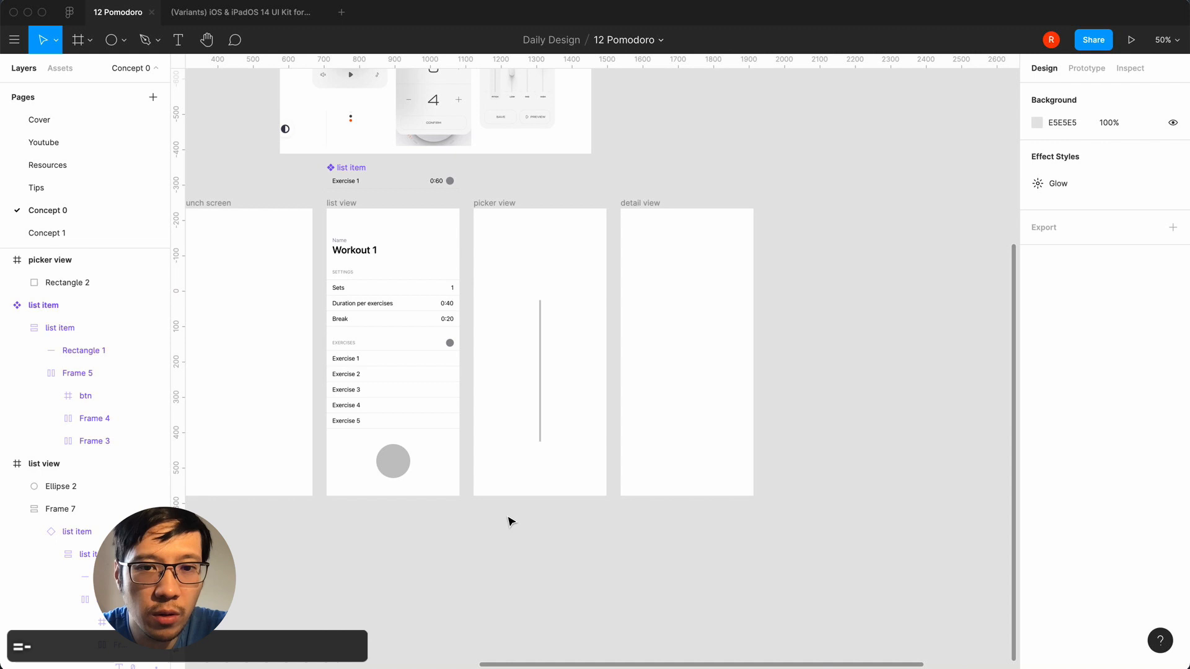
- Start a text object above the vertical bar in the picker view, using the Orbitron font at size 96
key("t")
left_click(532, 270)
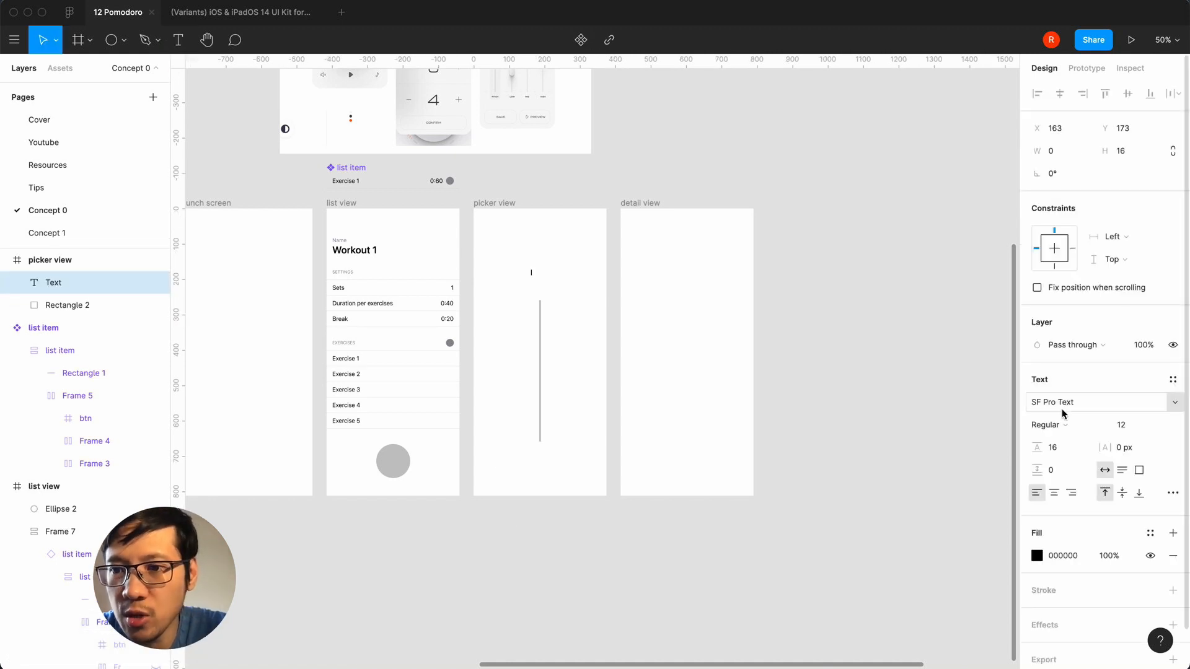
left_click(1089, 404)
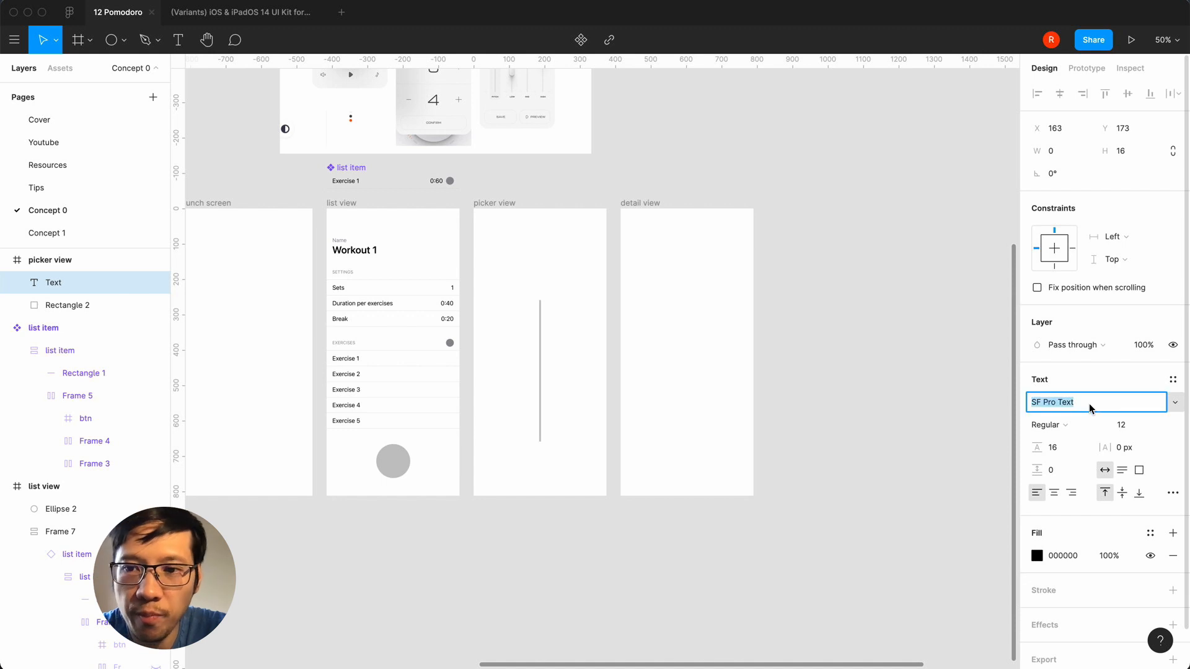
type("orb")
key("Return")
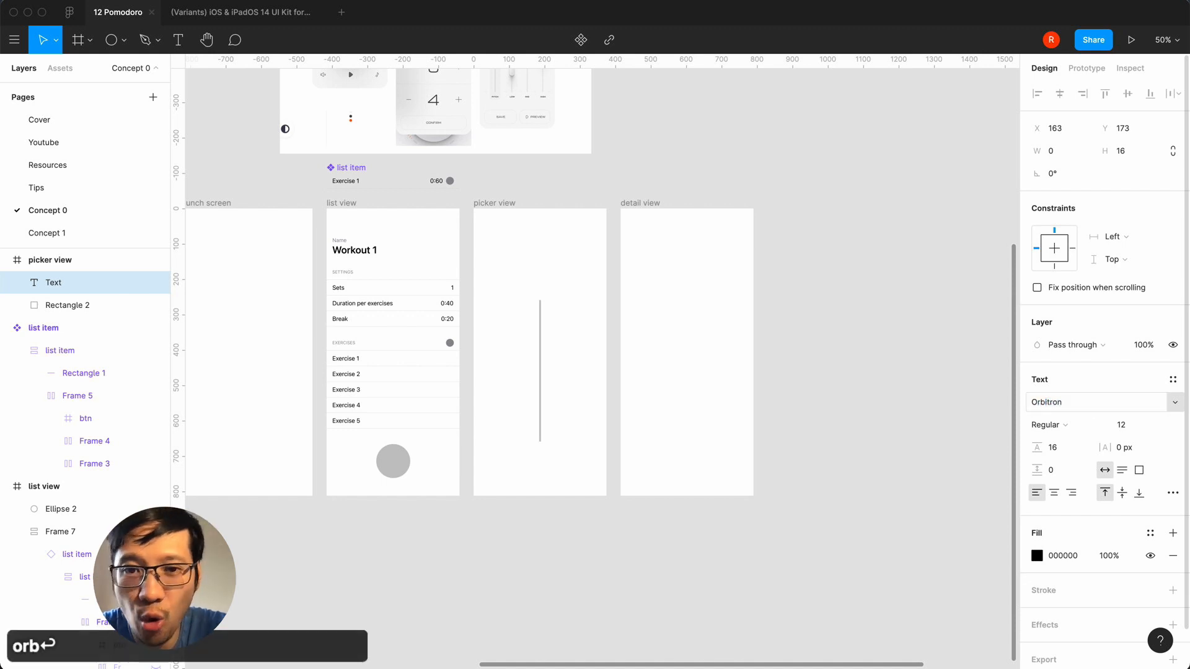
left_click(1159, 430)
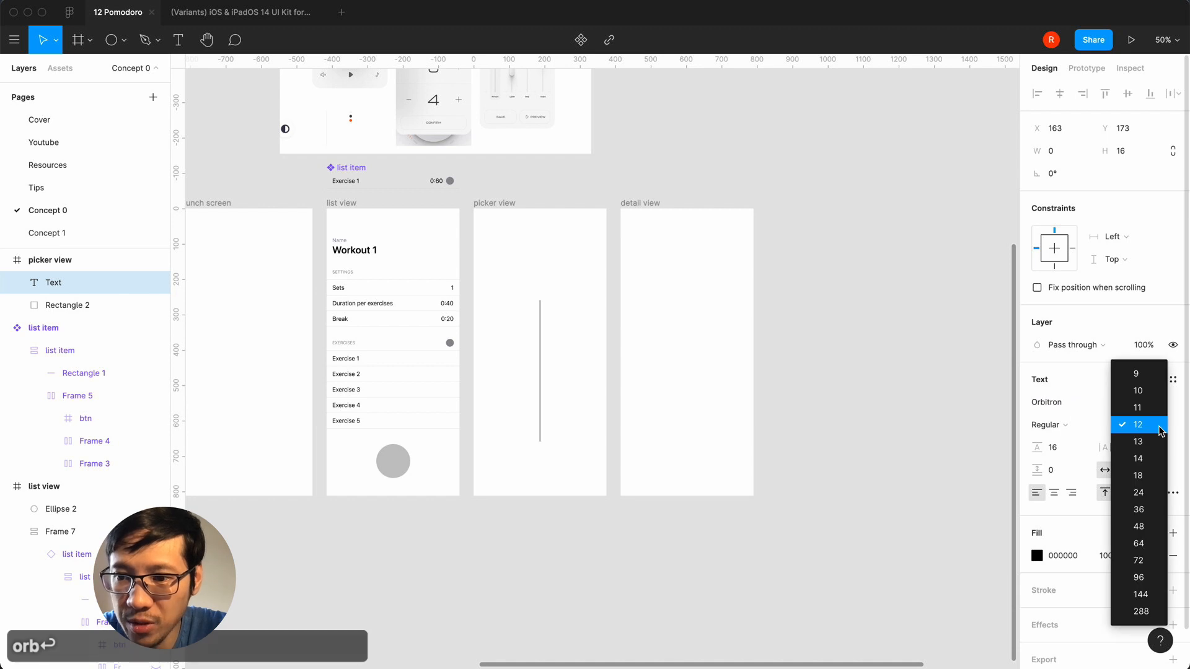
left_click(1139, 574)
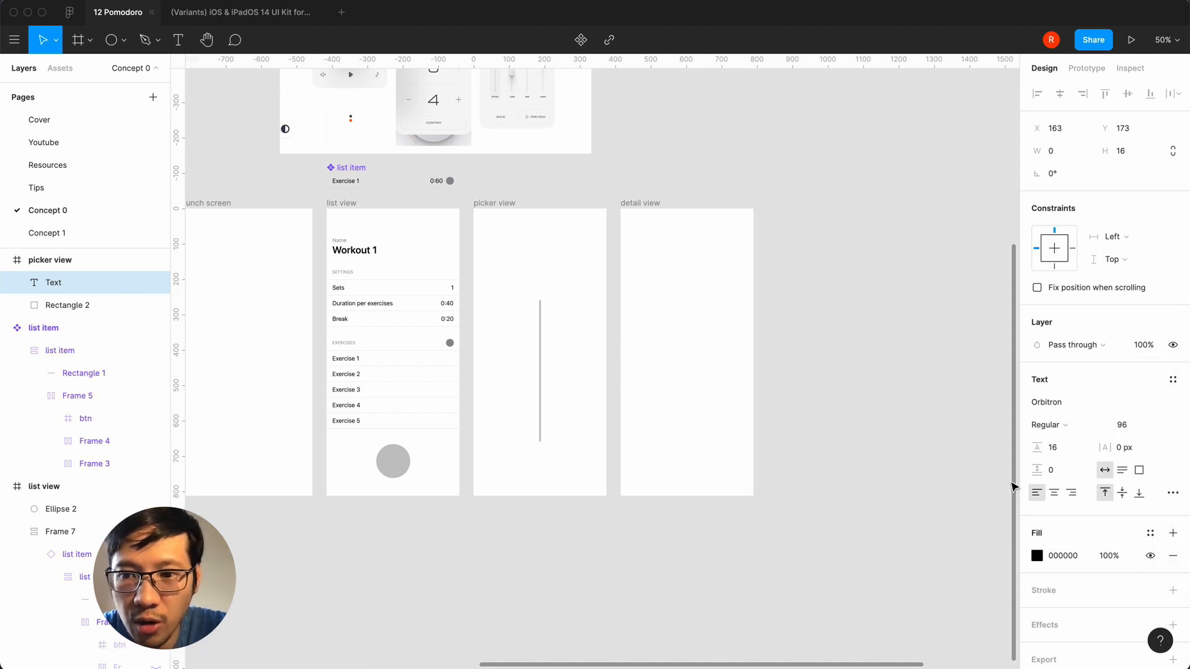
key("super+a")
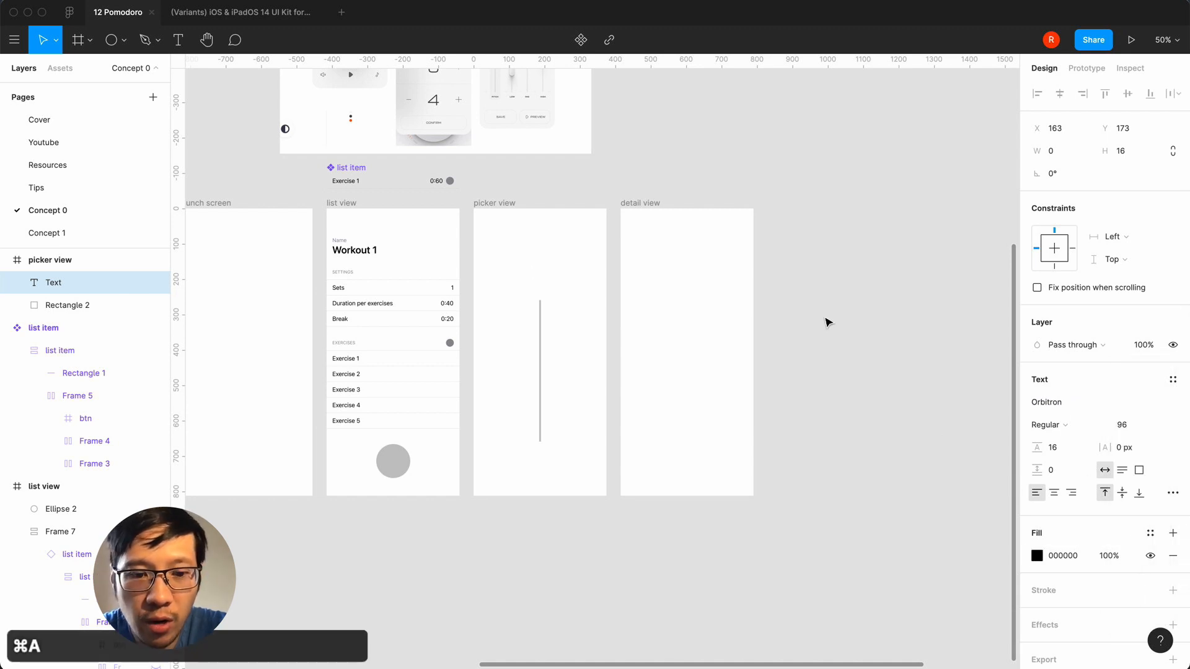
left_click(501, 548)
- Add the text "10" above the vertical bar in the picker view
key("t")
left_click(532, 254)
type("asd")
key("BackSpace")
key("BackSpace")
key("BackSpace")
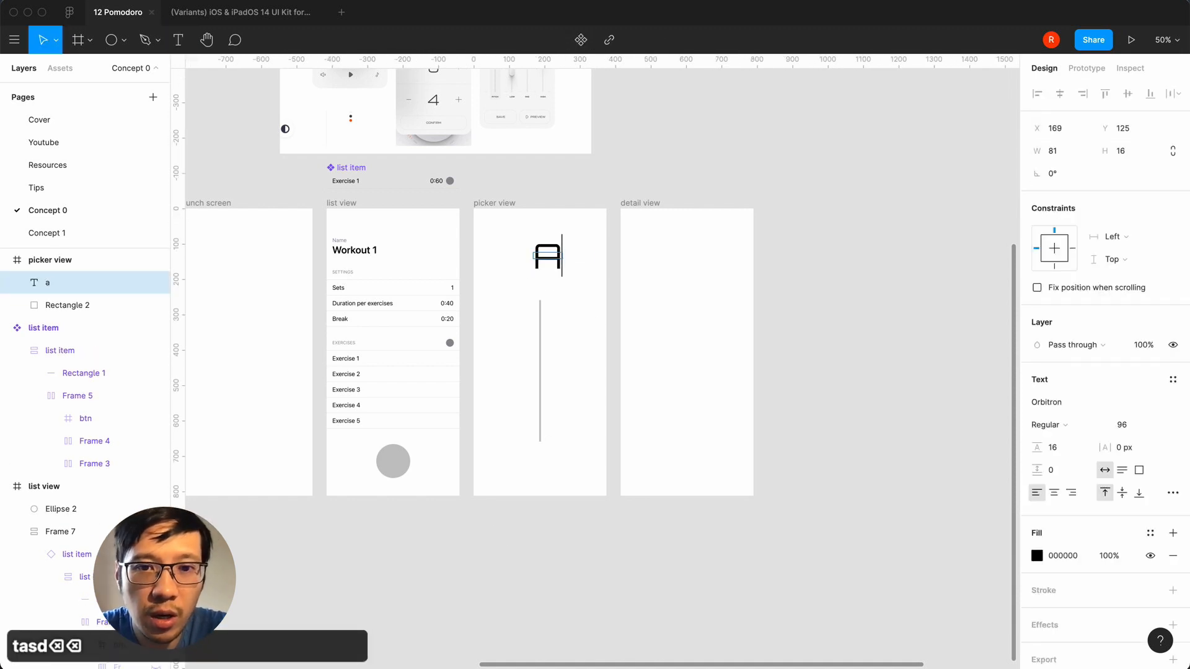
type("10")
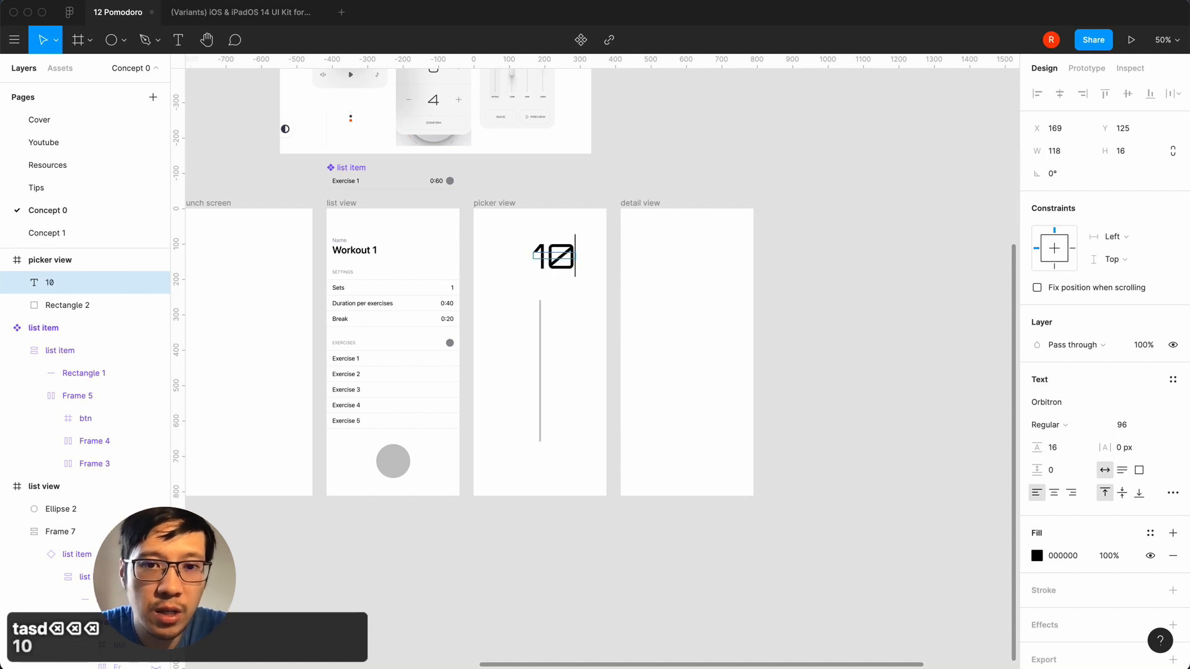
- Set the line height of the "10" text to Auto
left_click(1056, 446)
type("auto")
key("Return")
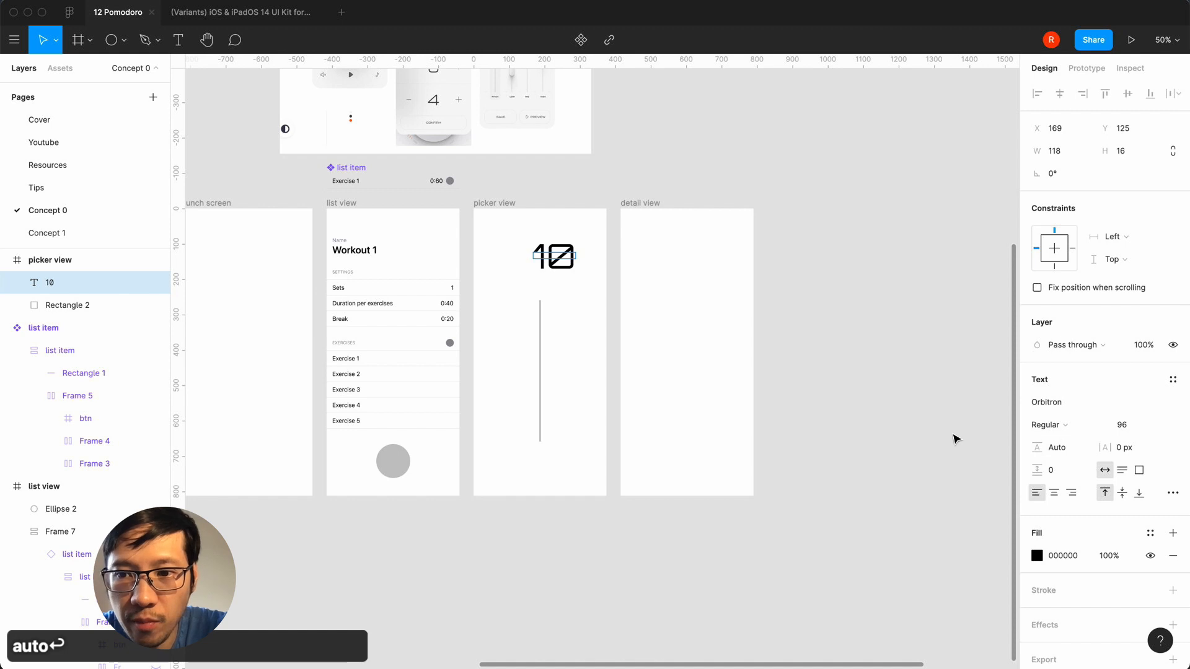
key("Escape")
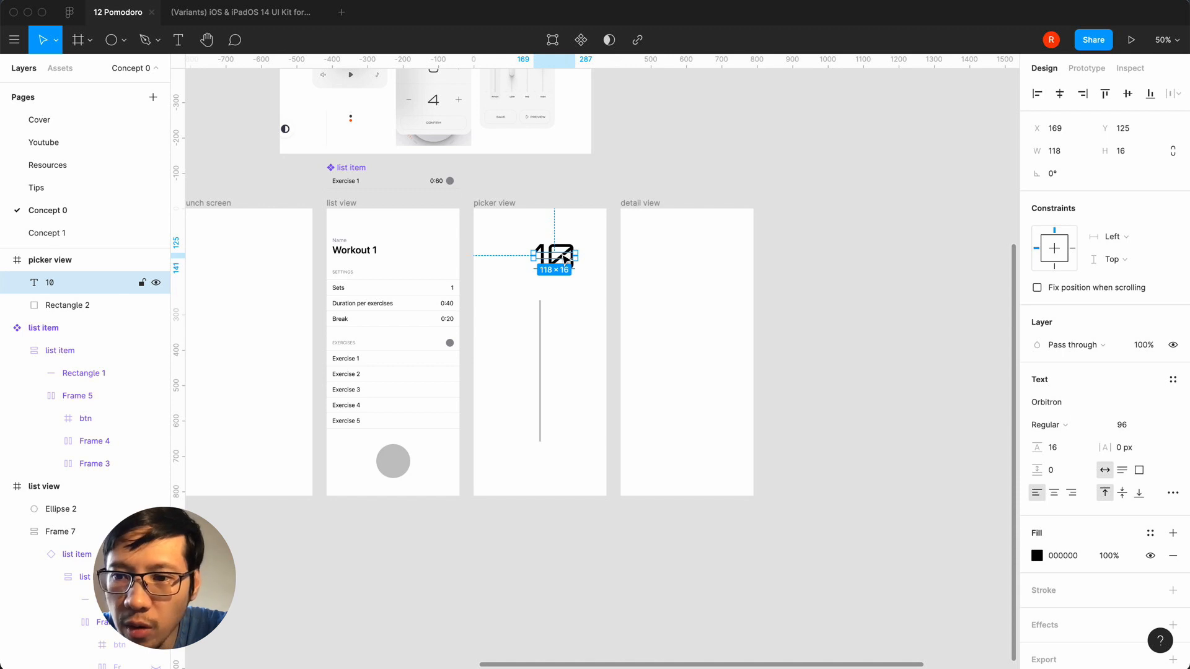
left_click(1062, 452)
type("auto")
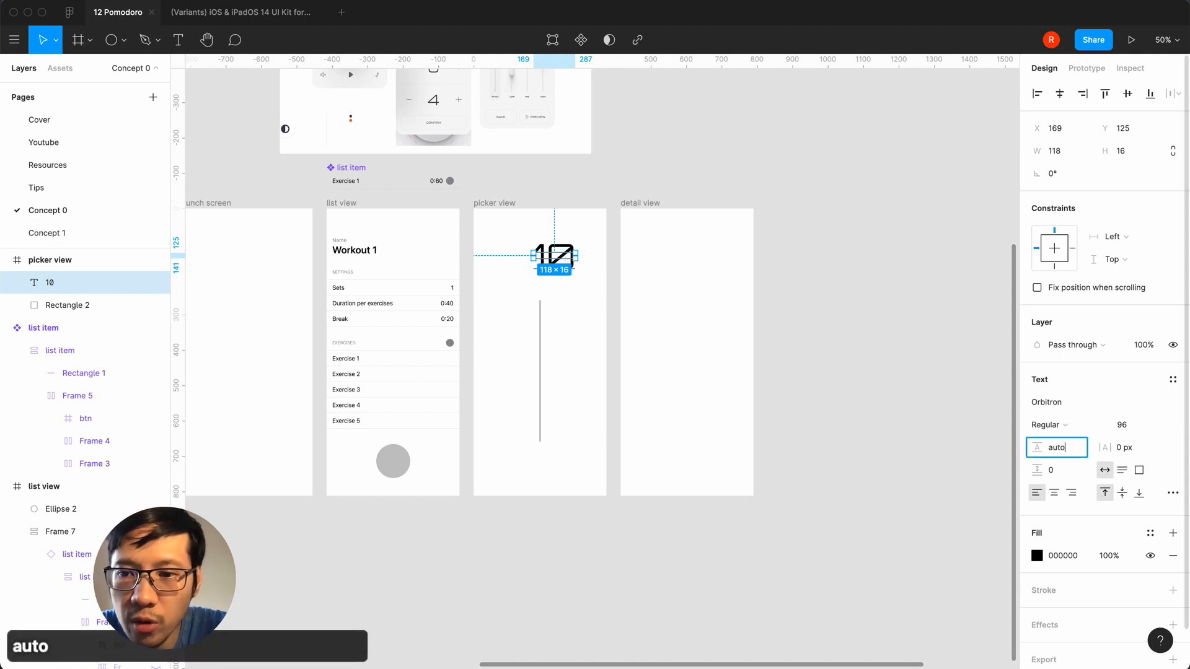
key("Return")
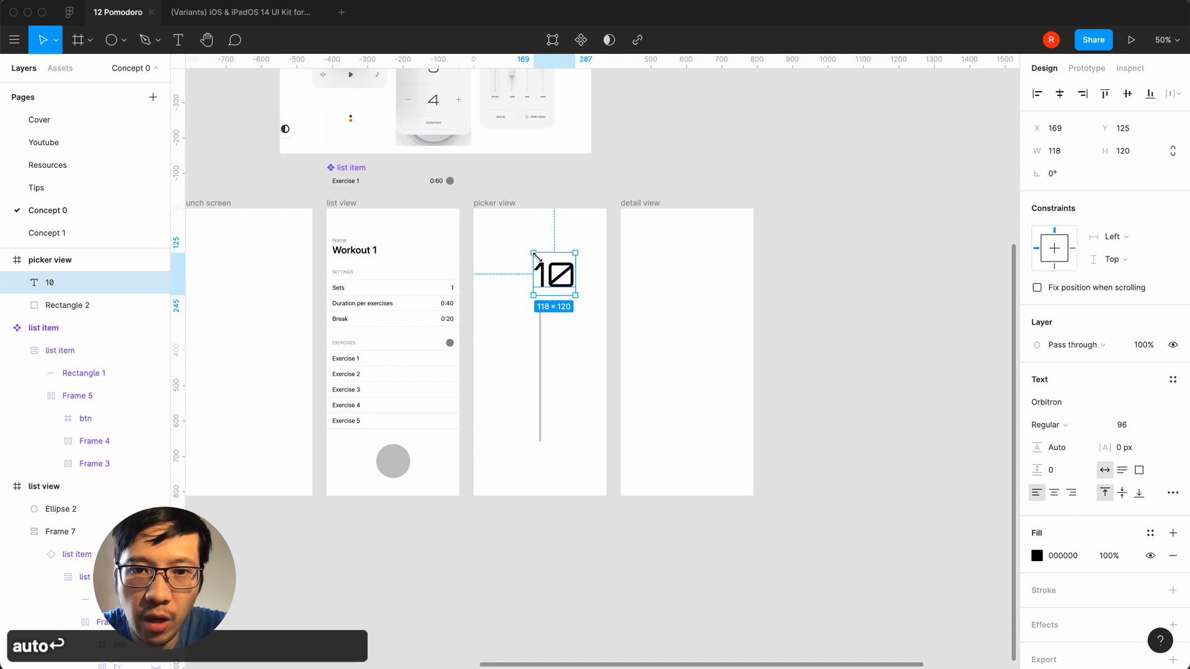
- Reduce the "10" text to size 72 and move it just above the bar, to about X 140, Y 153
left_click(1152, 430)
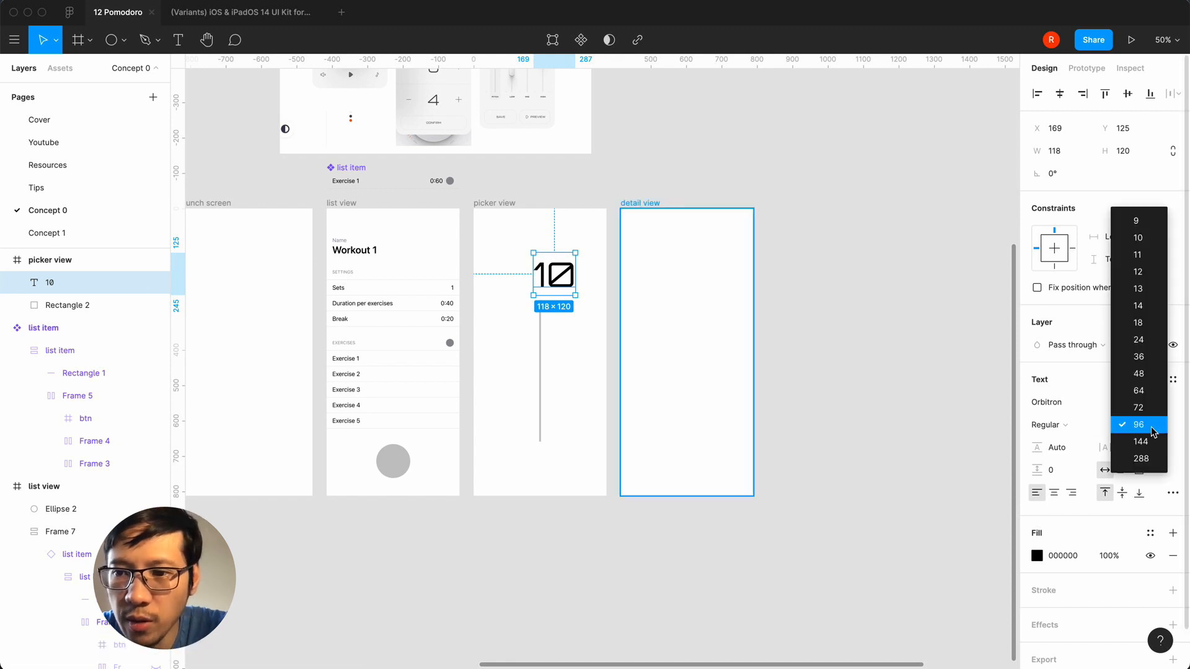
left_click(1139, 407)
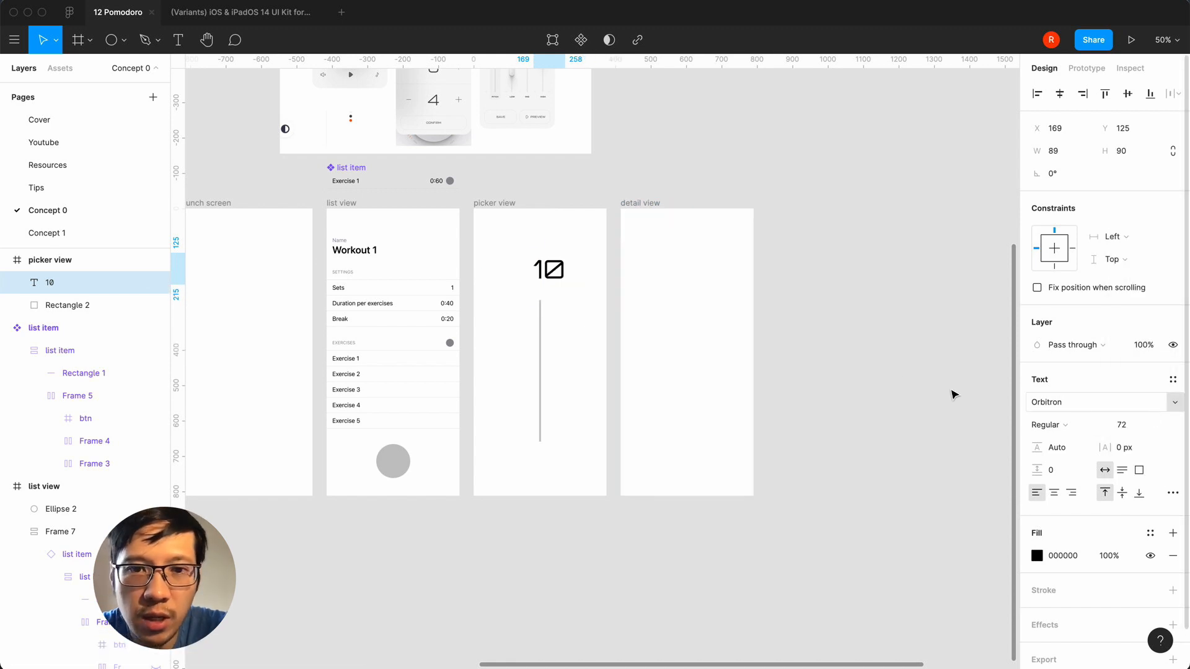
left_click(945, 390)
left_click_drag(556, 270, 546, 281)
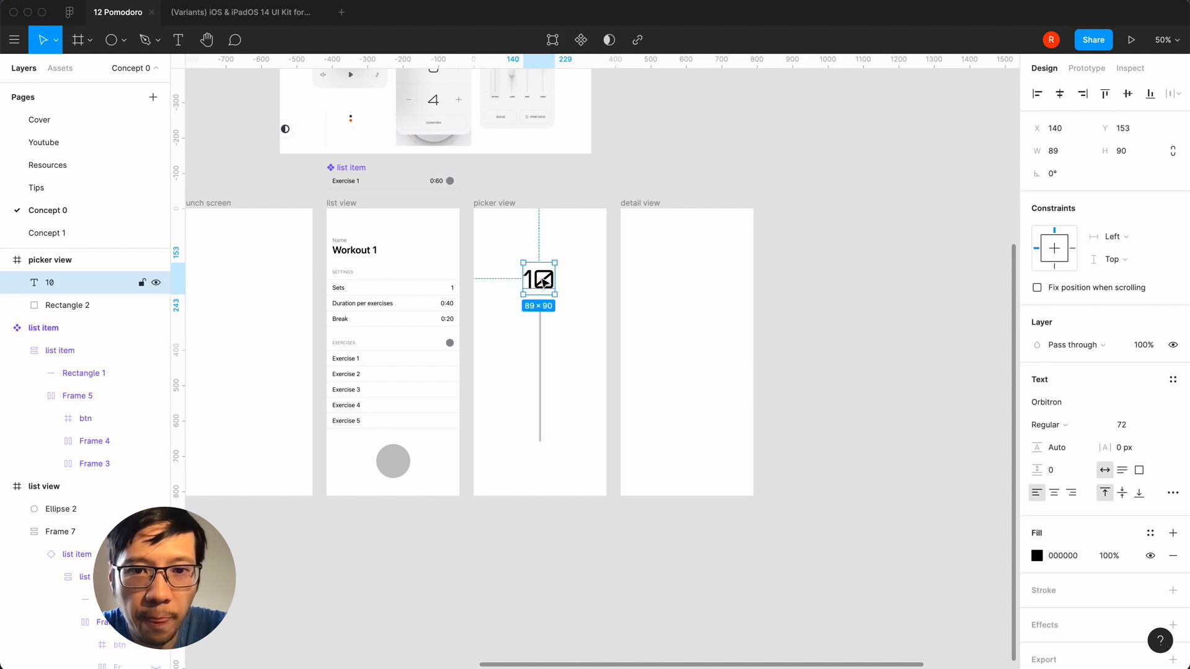
left_click(850, 280)
key("shift+0")
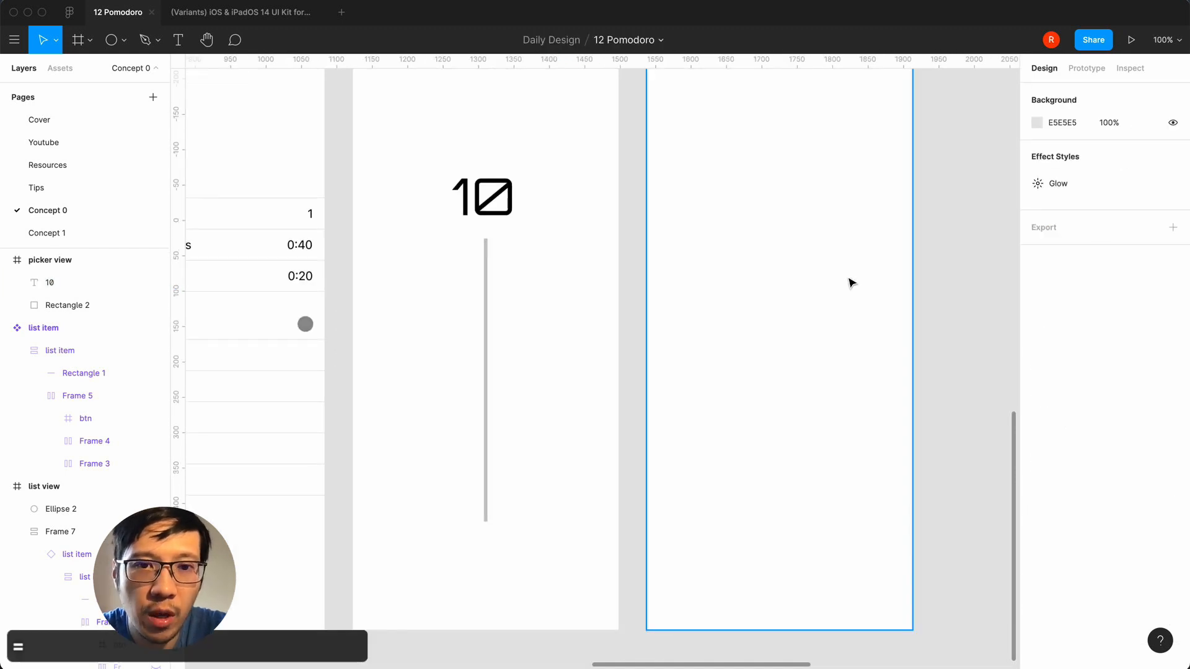
key("minus")
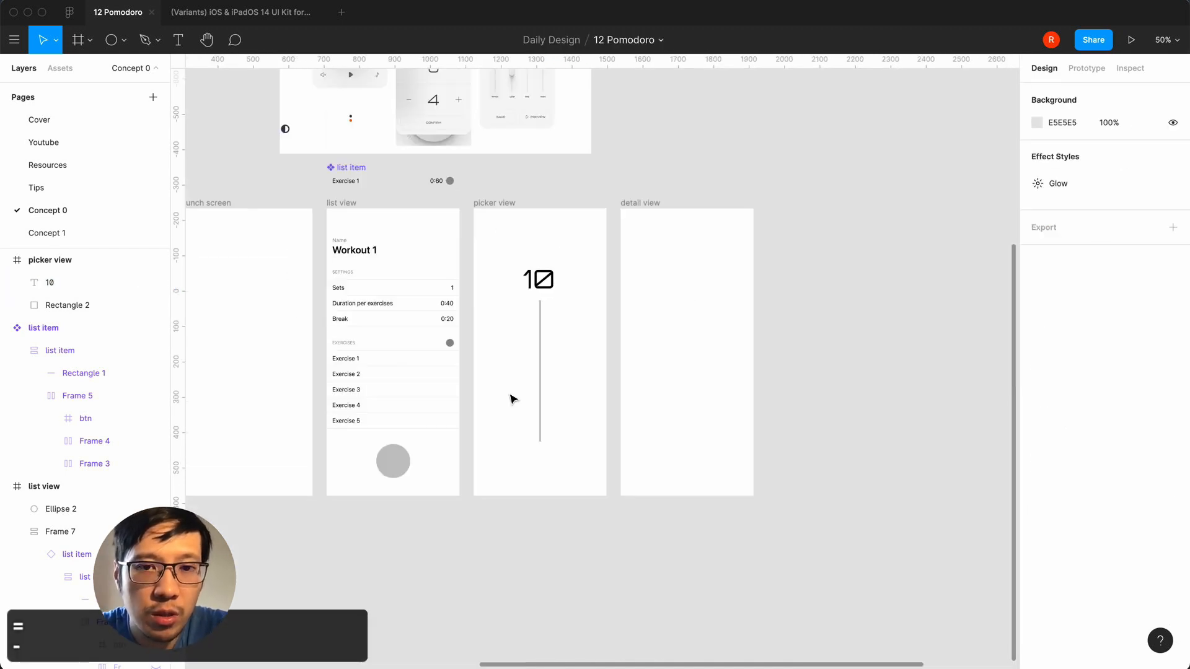
- Combine the "10" text and the bar in a vertical auto layout, centre-aligned with a spacing of 8
left_click(539, 280)
left_click(541, 352, "shift")
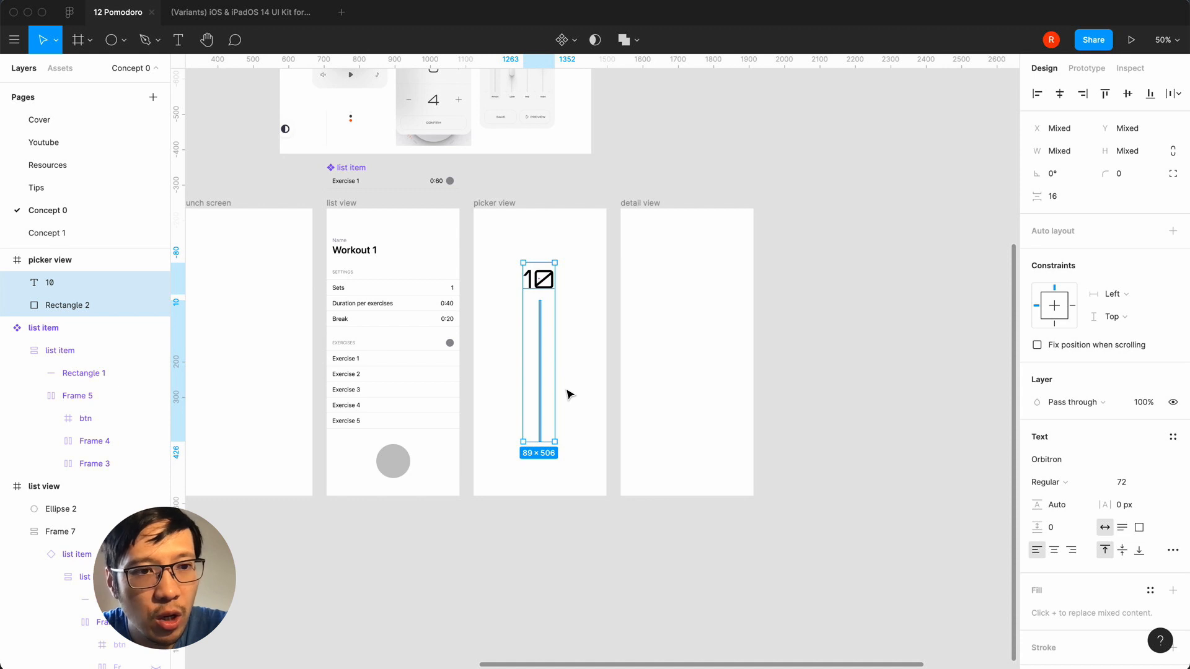
key("shift+a")
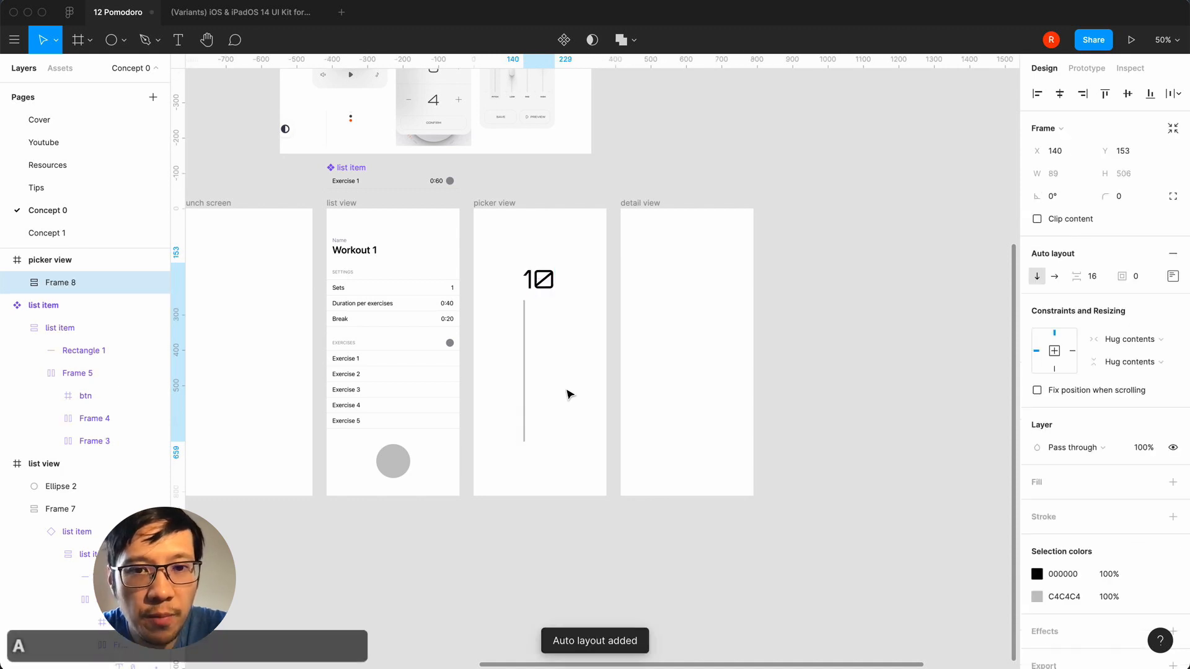
left_click(1173, 275)
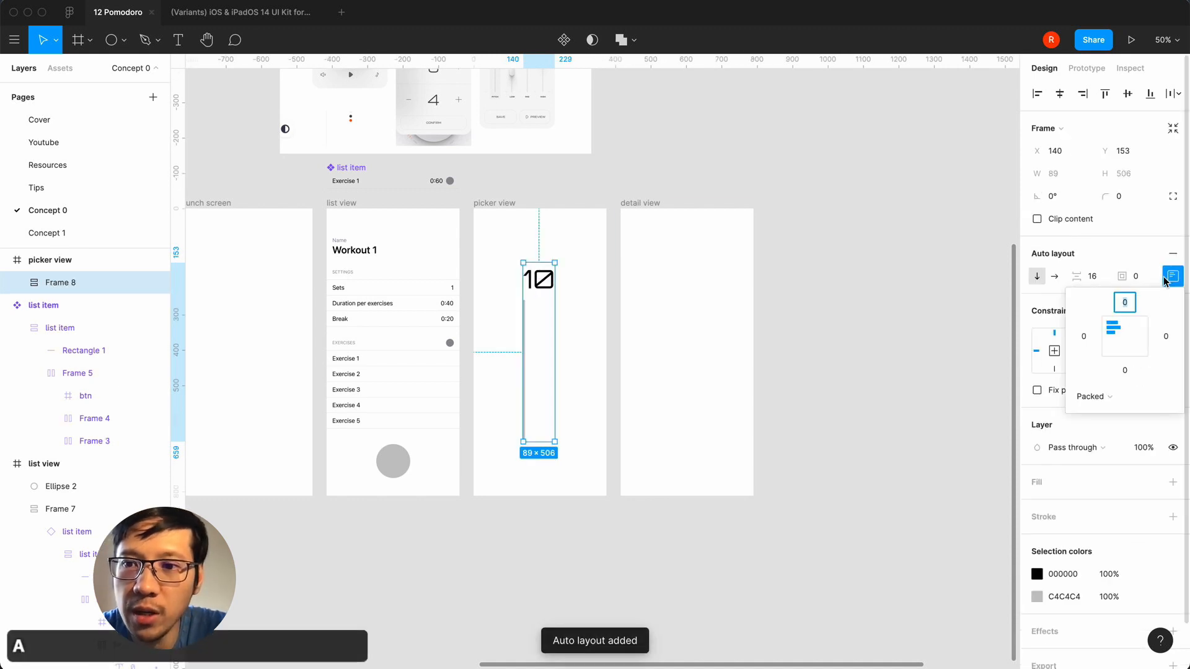
left_click(1125, 336)
left_click(1093, 277)
type("8")
key("Return")
left_click(616, 526)
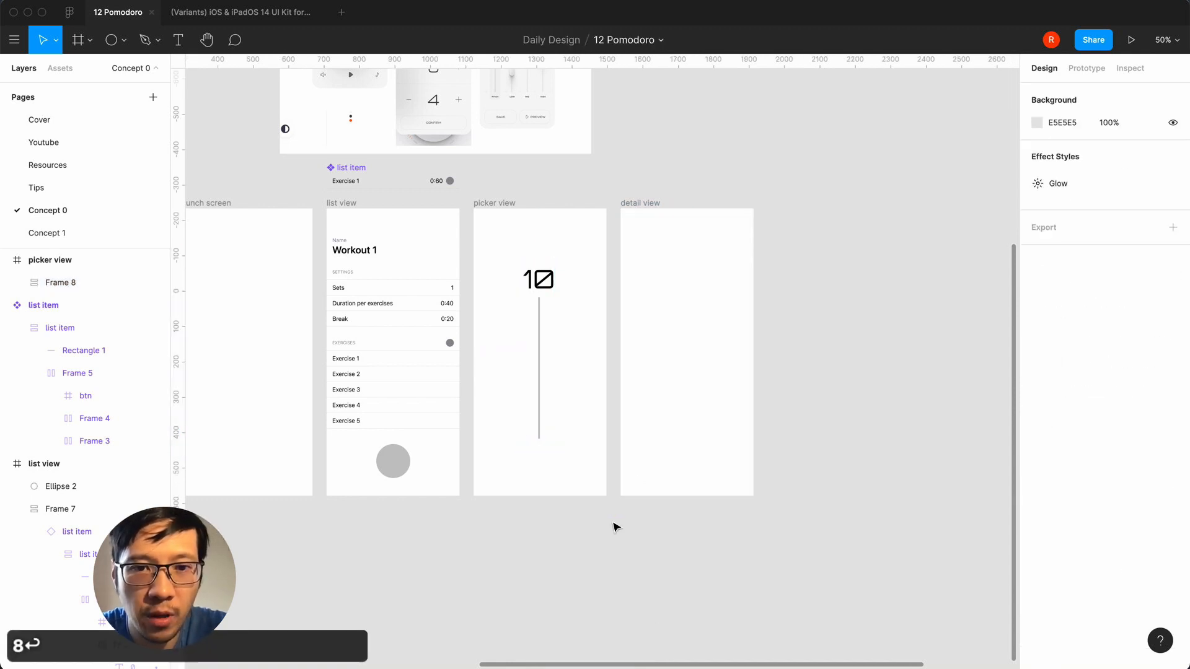
- Turn the number-and-bar frame into a component beside the detail view and centre an instance horizontally in the picker view at about Y 122
left_click(542, 325)
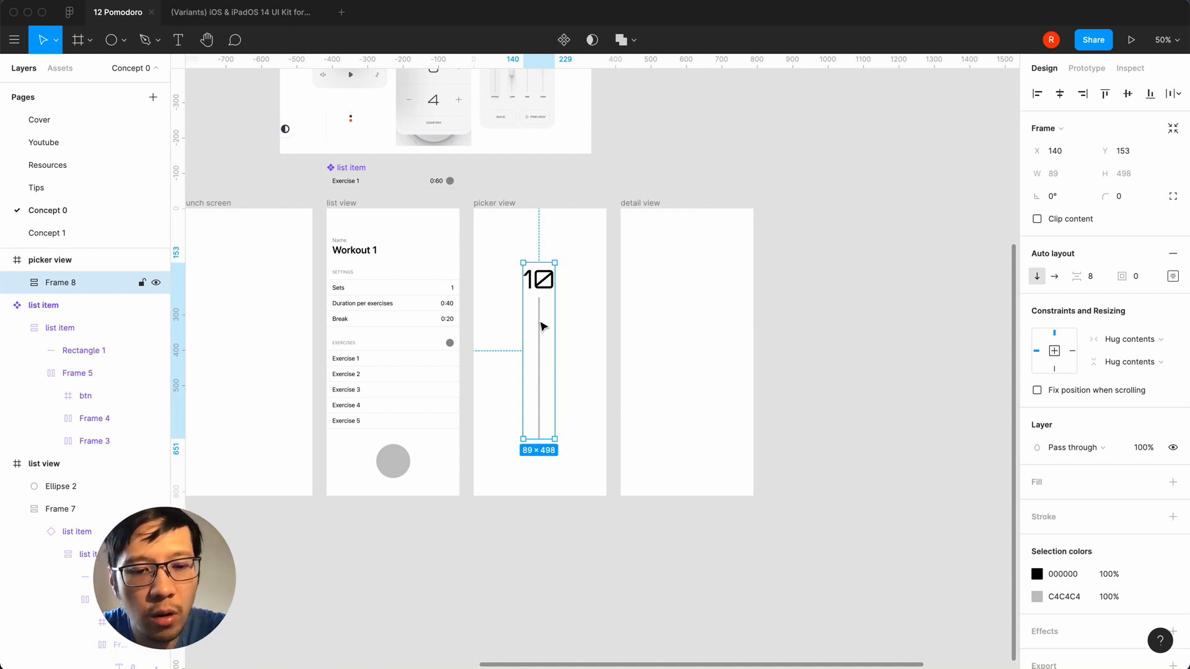
key("super+alt+k")
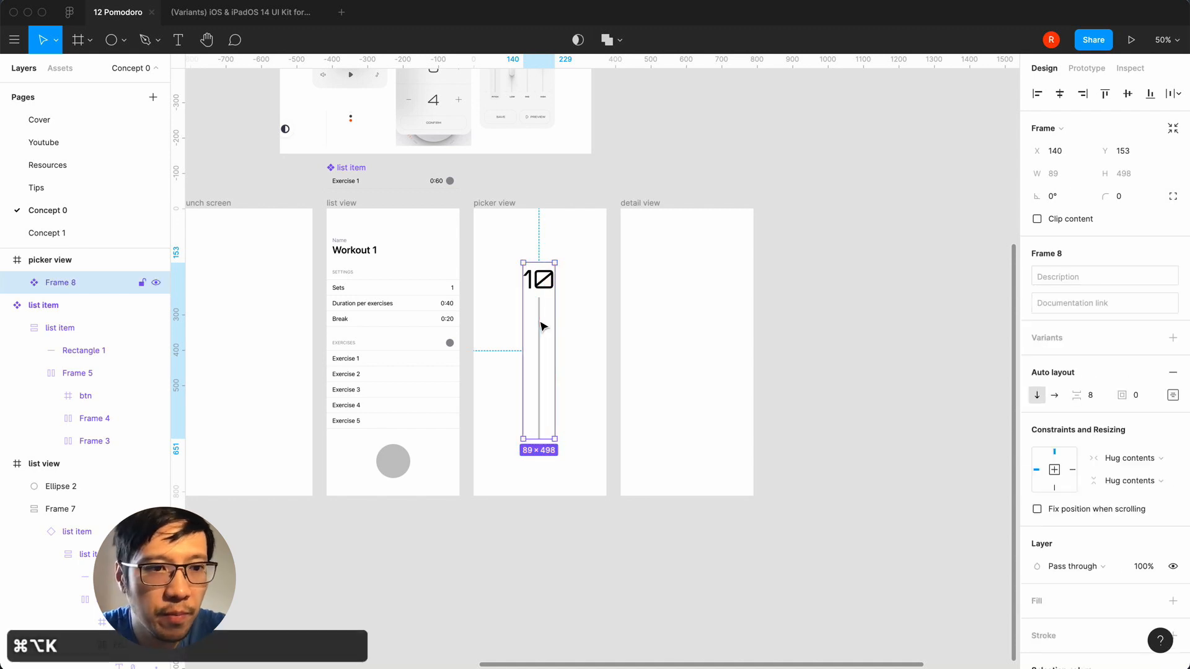
left_click_drag(542, 325, 542, 280)
key("super+d")
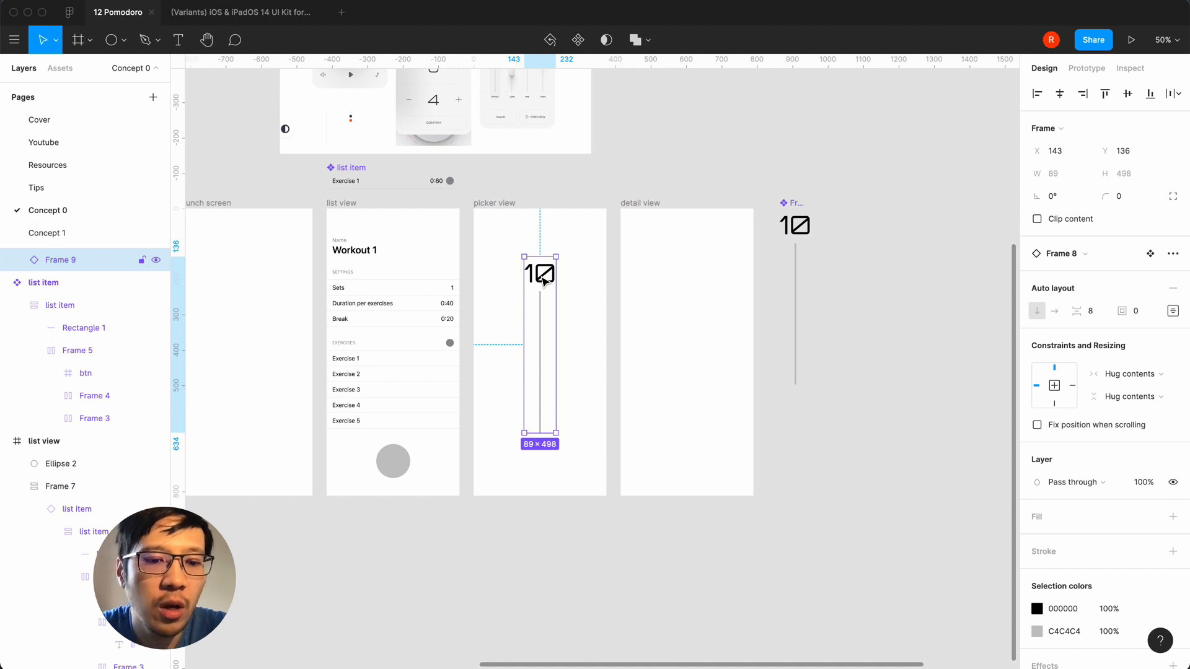
mouse_move(543, 280)
left_mouse_down()
mouse_move(491, 280)
mouse_move(539, 275)
left_mouse_up()
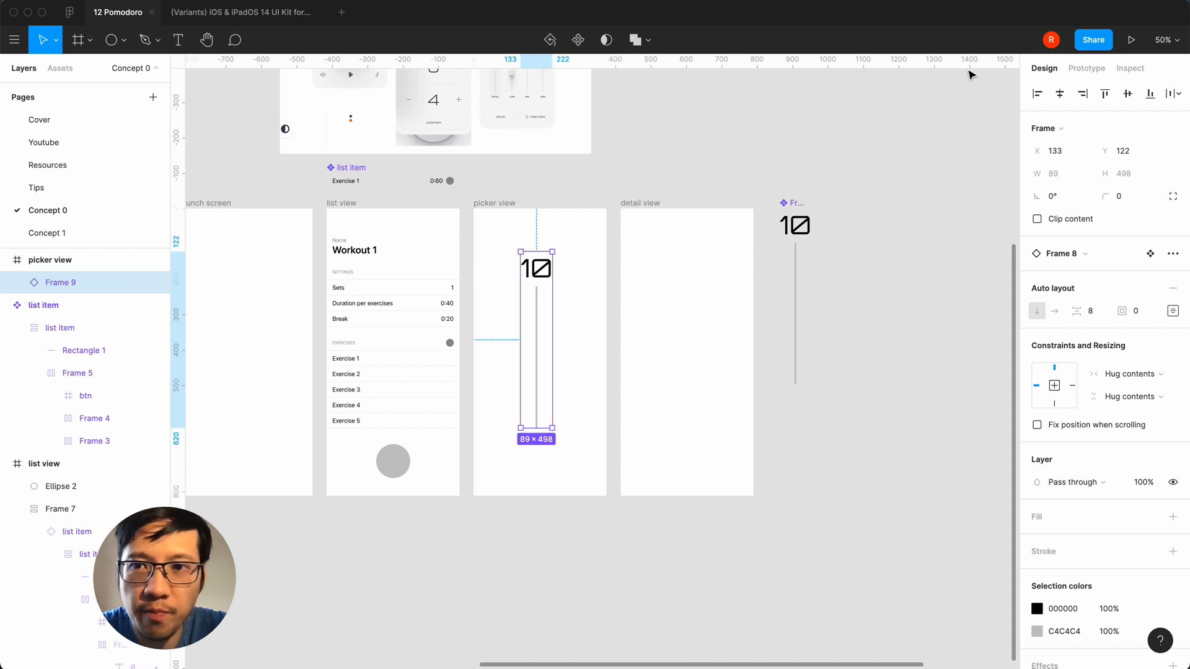
left_click(1060, 93)
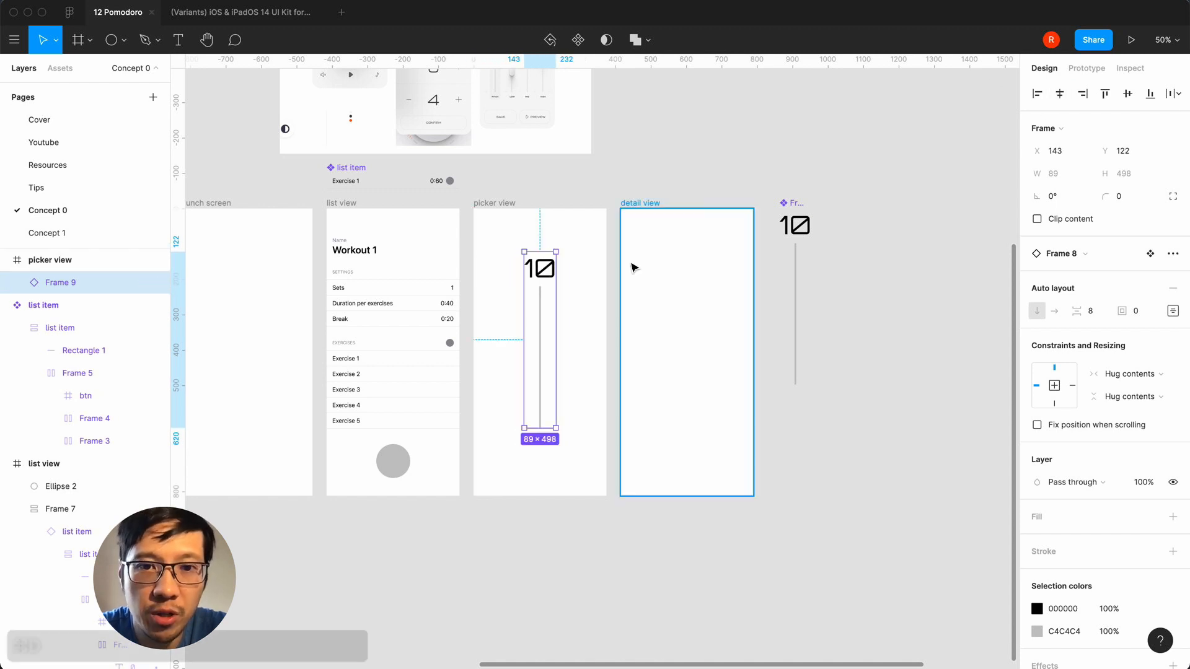
key("super+d")
left_click_drag(548, 274, 492, 272)
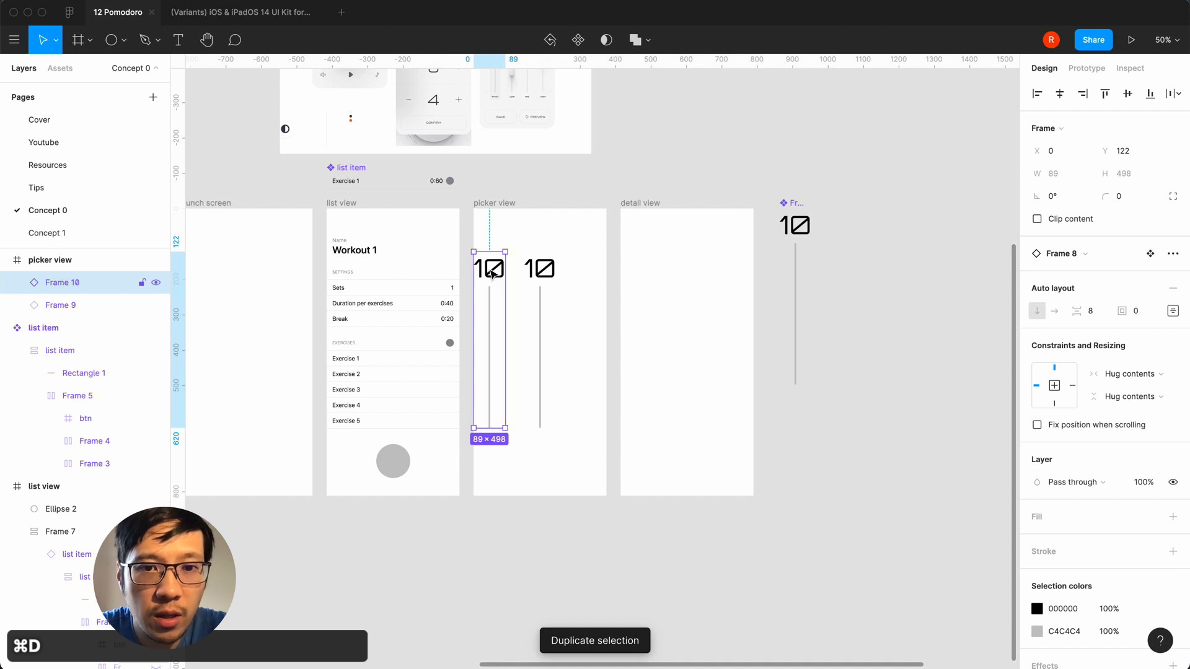
double_click(492, 273)
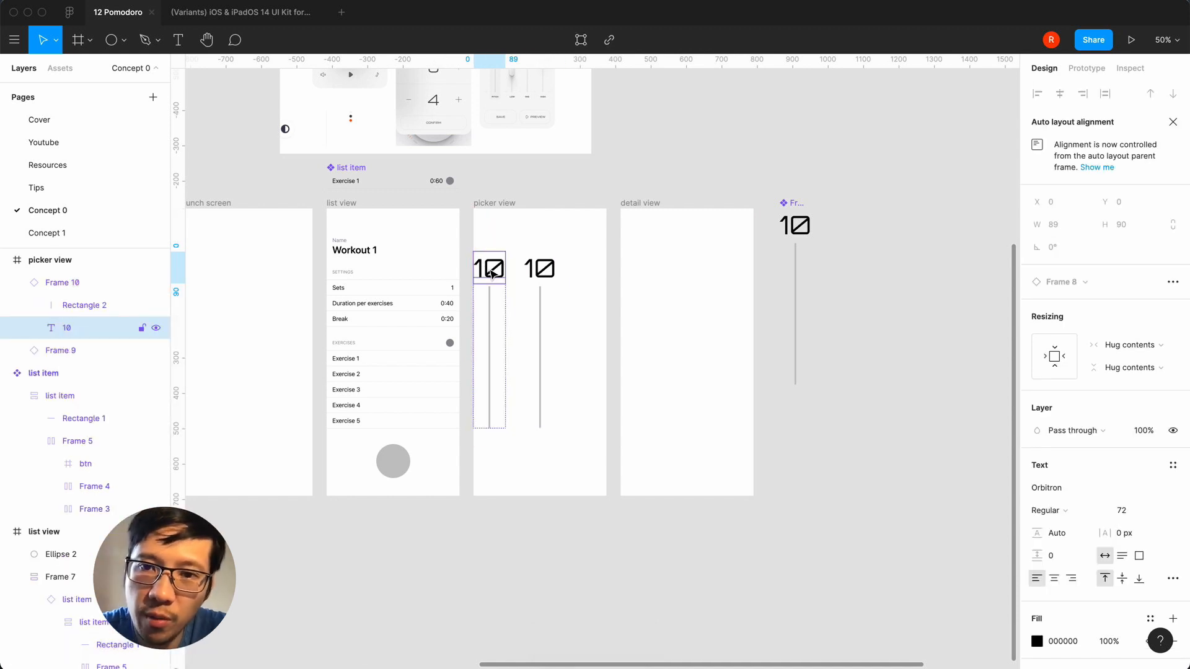
left_click(520, 223)
left_click(488, 278)
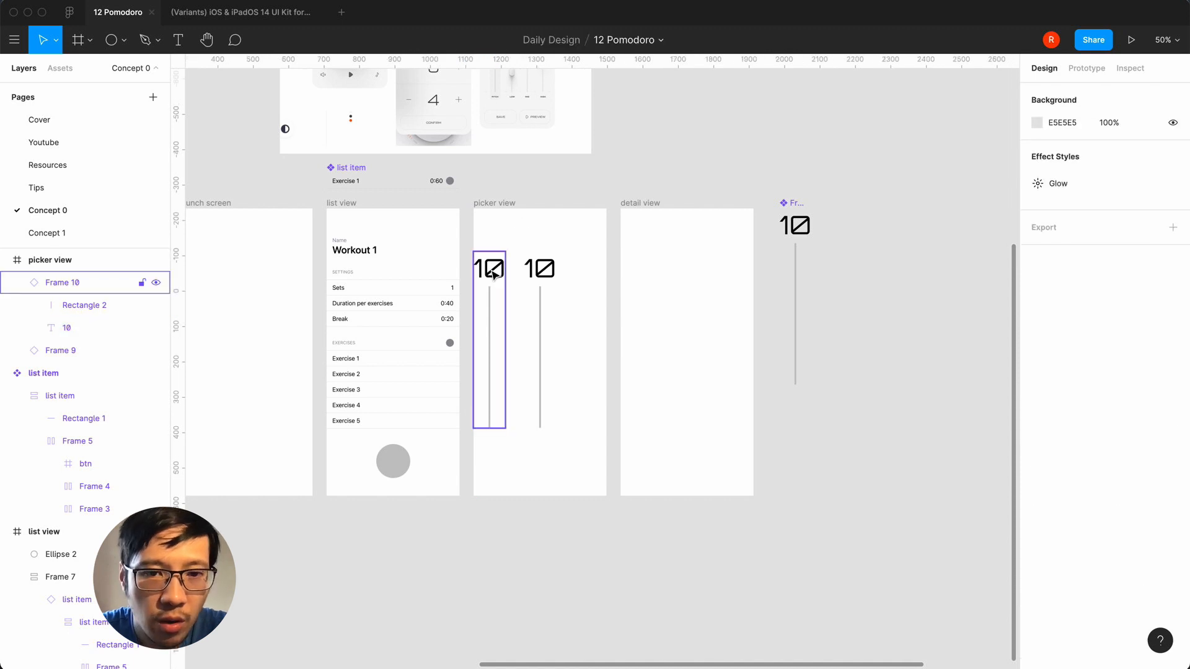
left_click(494, 273)
key("BackSpace")
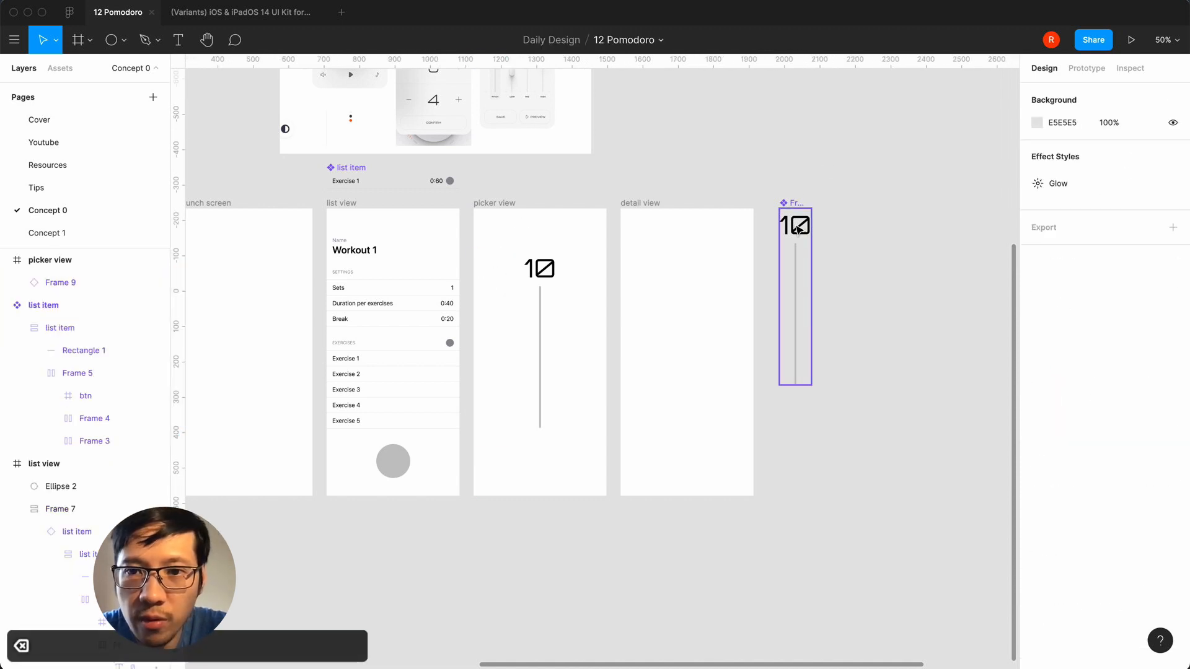
- Add a second variant to the number-and-bar component and set its number's font size to 48
left_click(798, 230)
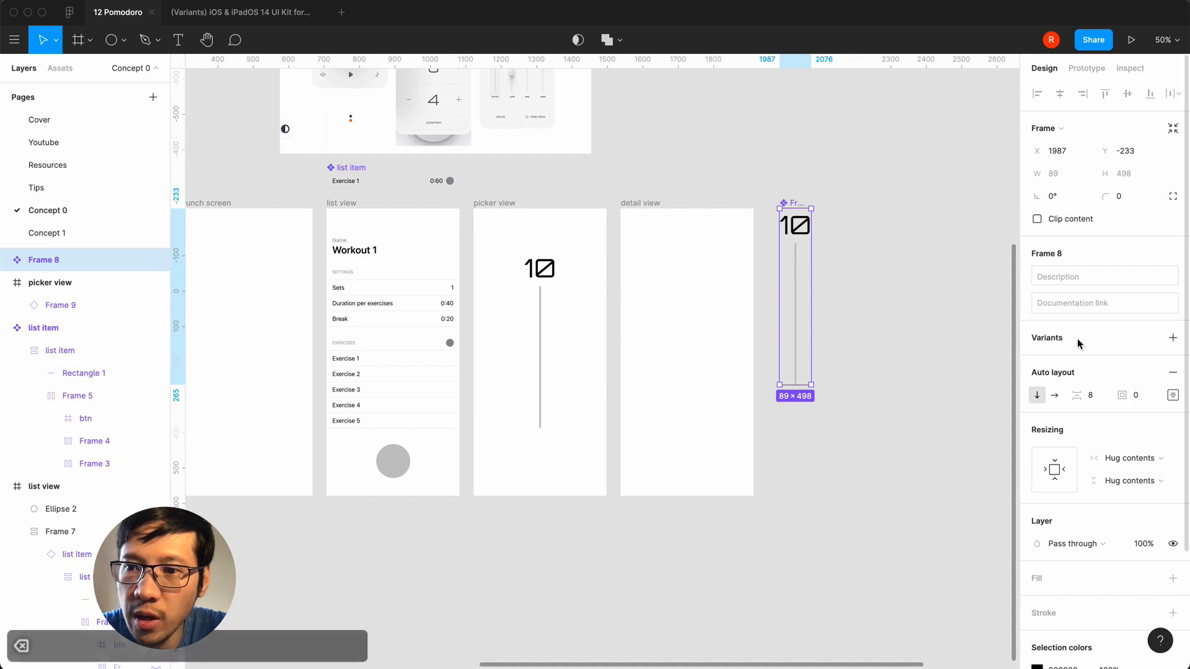
left_click(1172, 338)
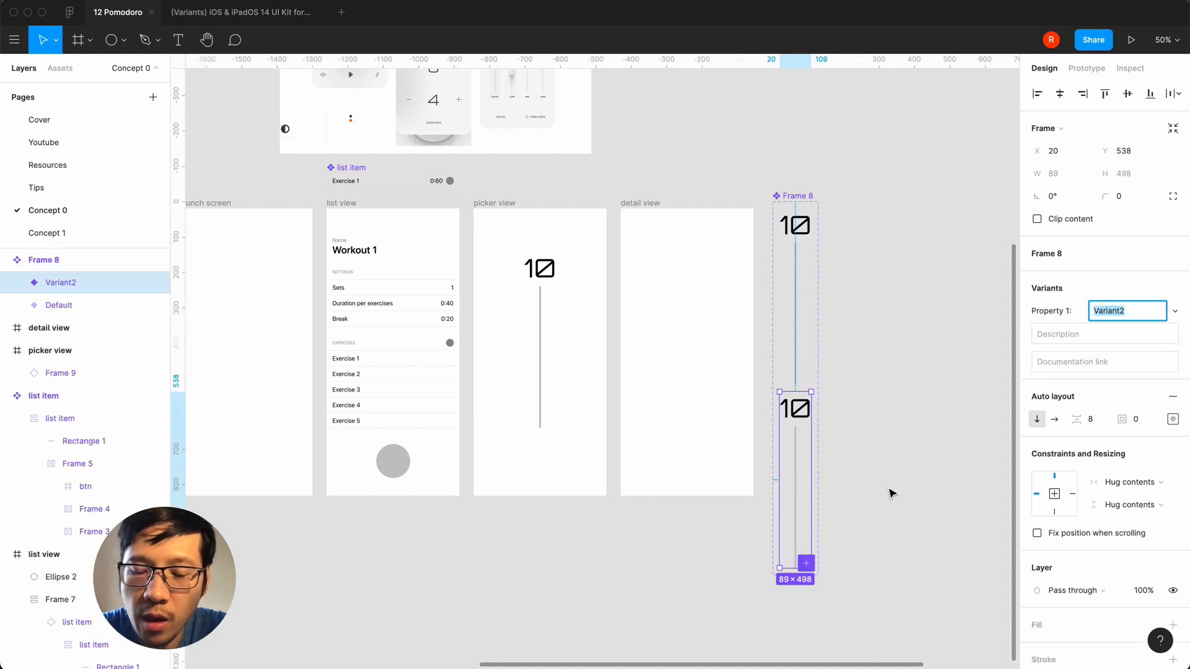
double_click(797, 412)
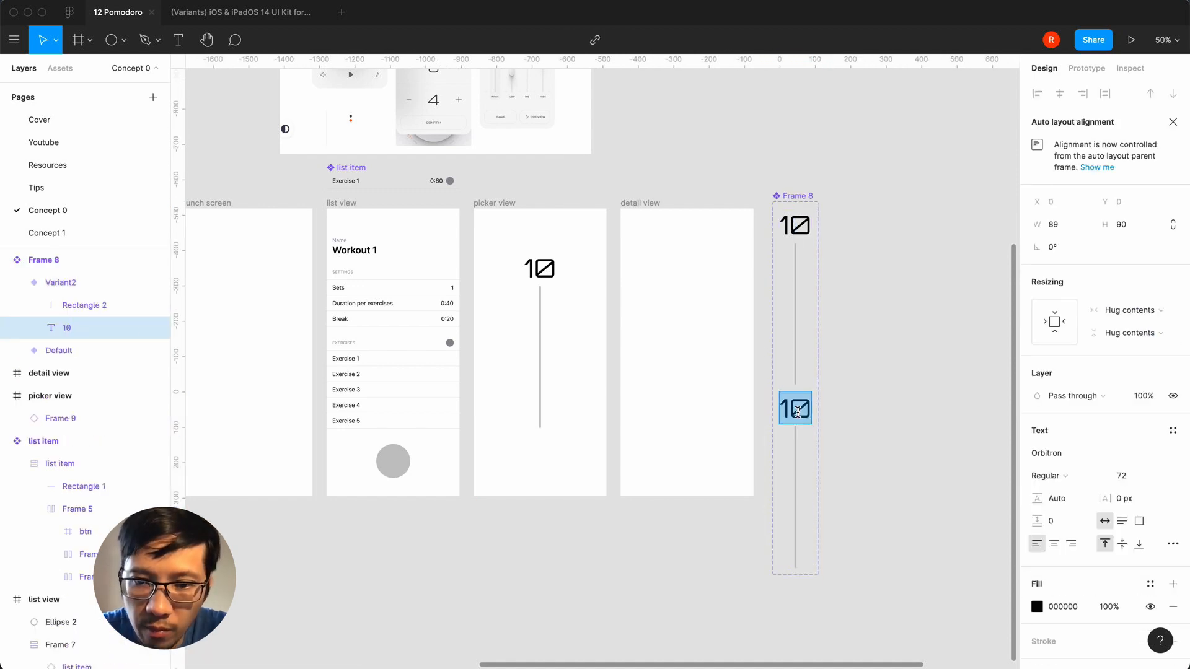
left_click(1164, 476)
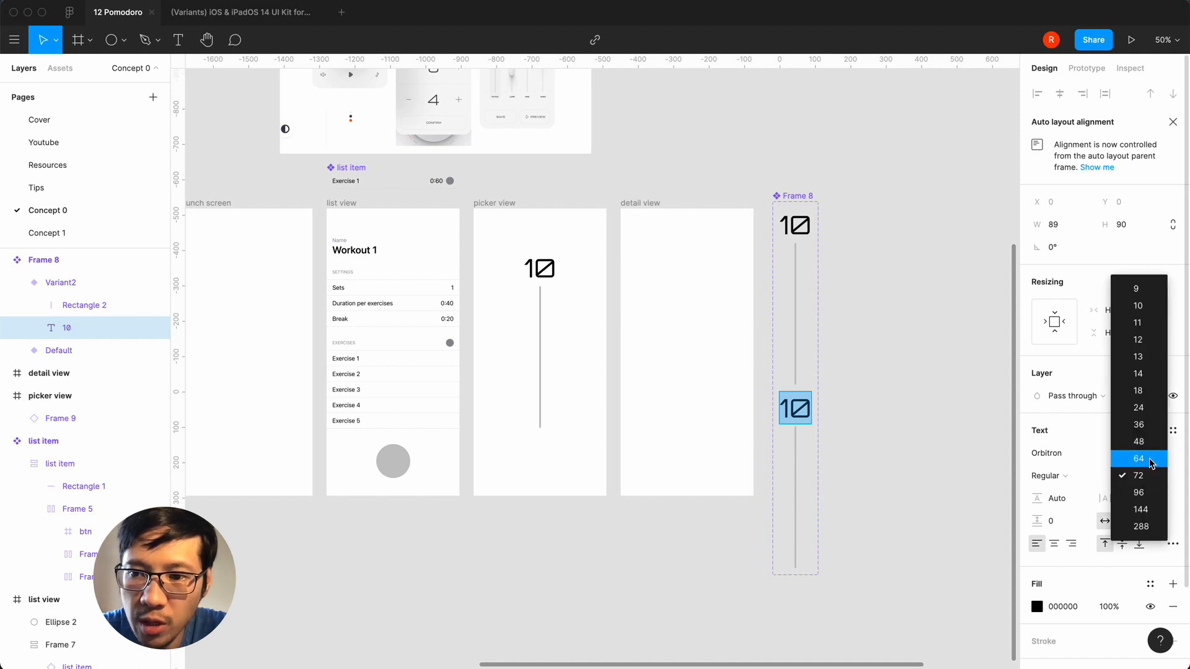
left_click(1140, 441)
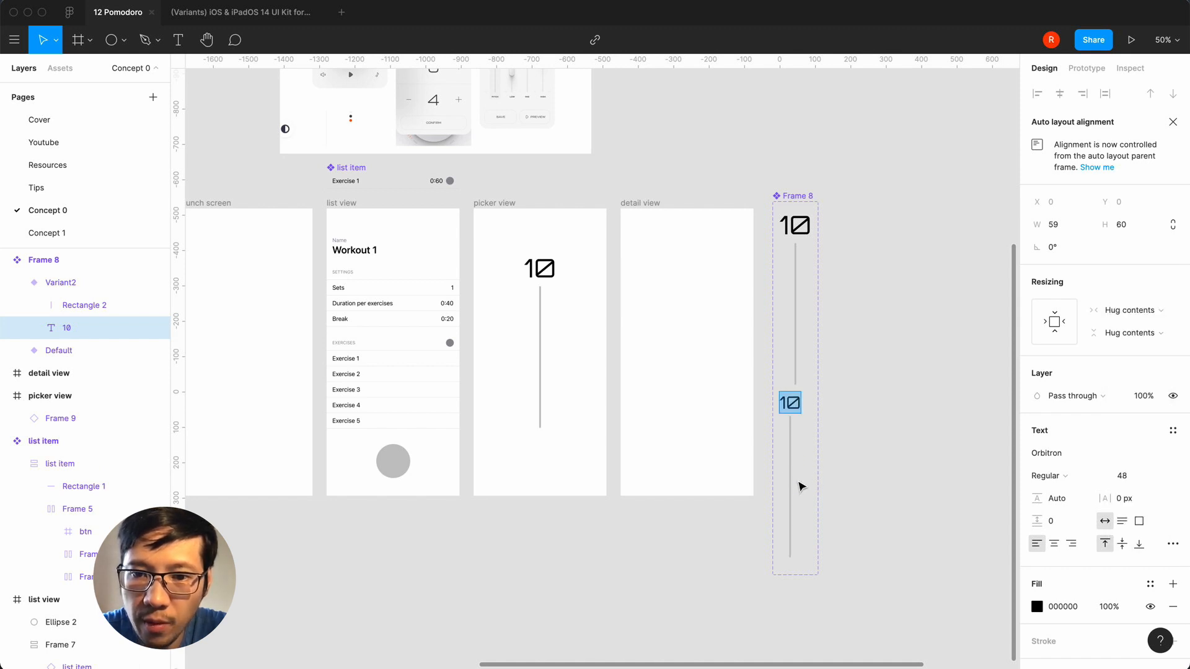
- Set the height of the bar in the second variant of the number-and-bar component to 300
left_click(791, 487)
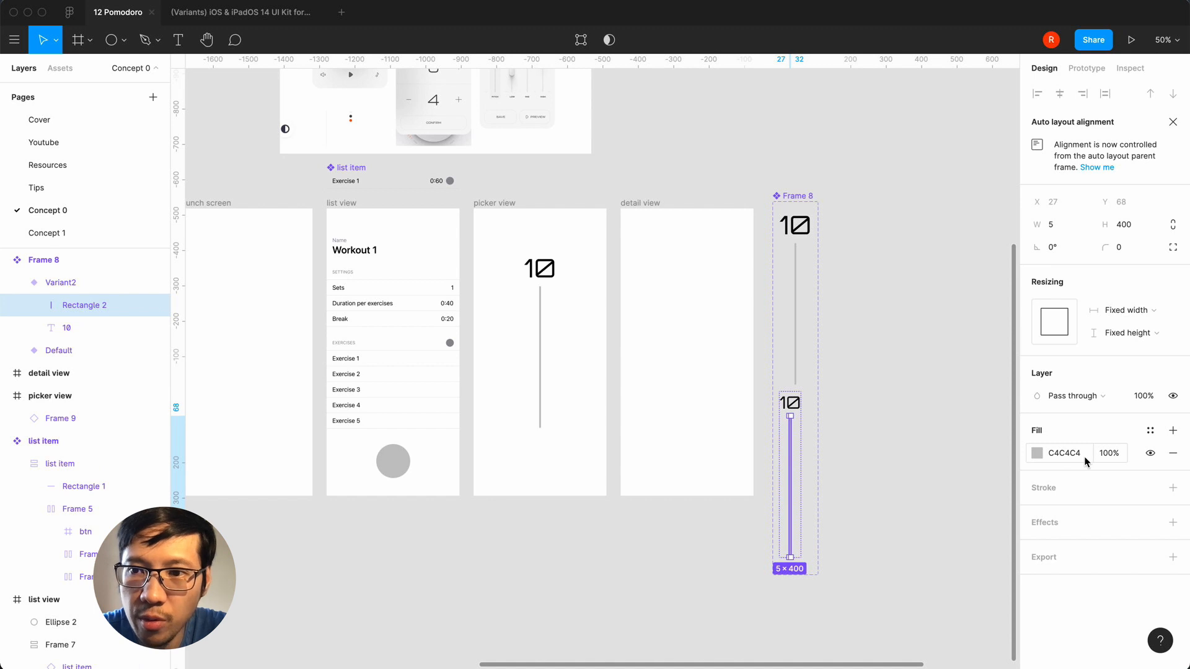
left_click(1137, 227)
type("300")
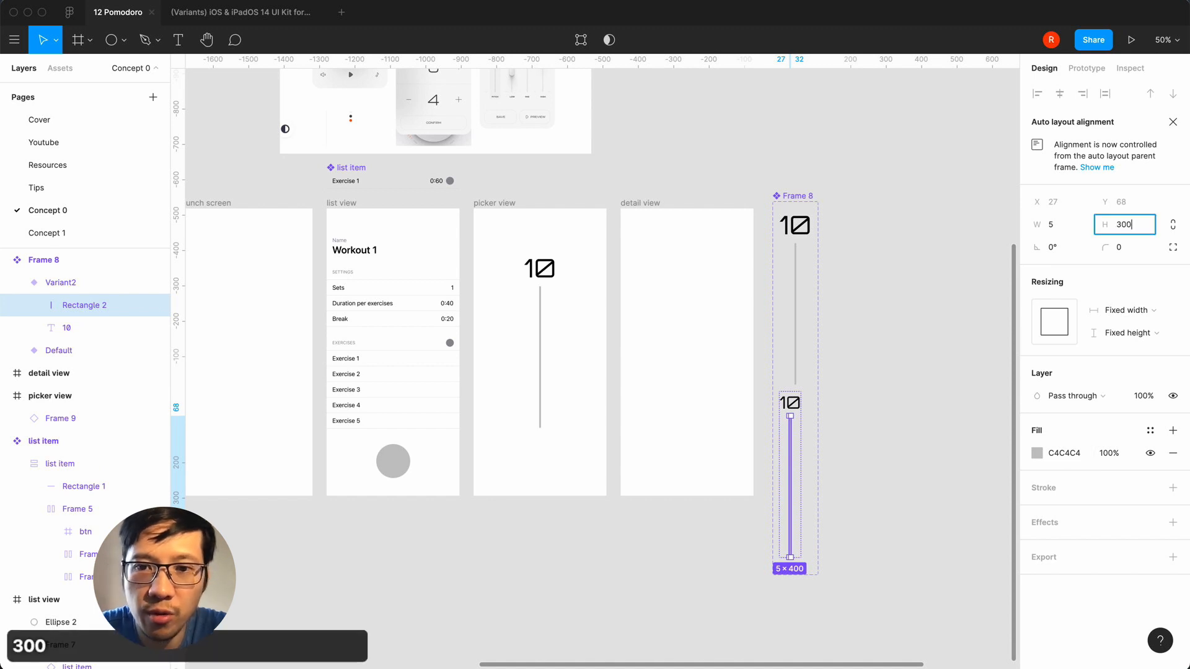
key("Return")
left_click(868, 372)
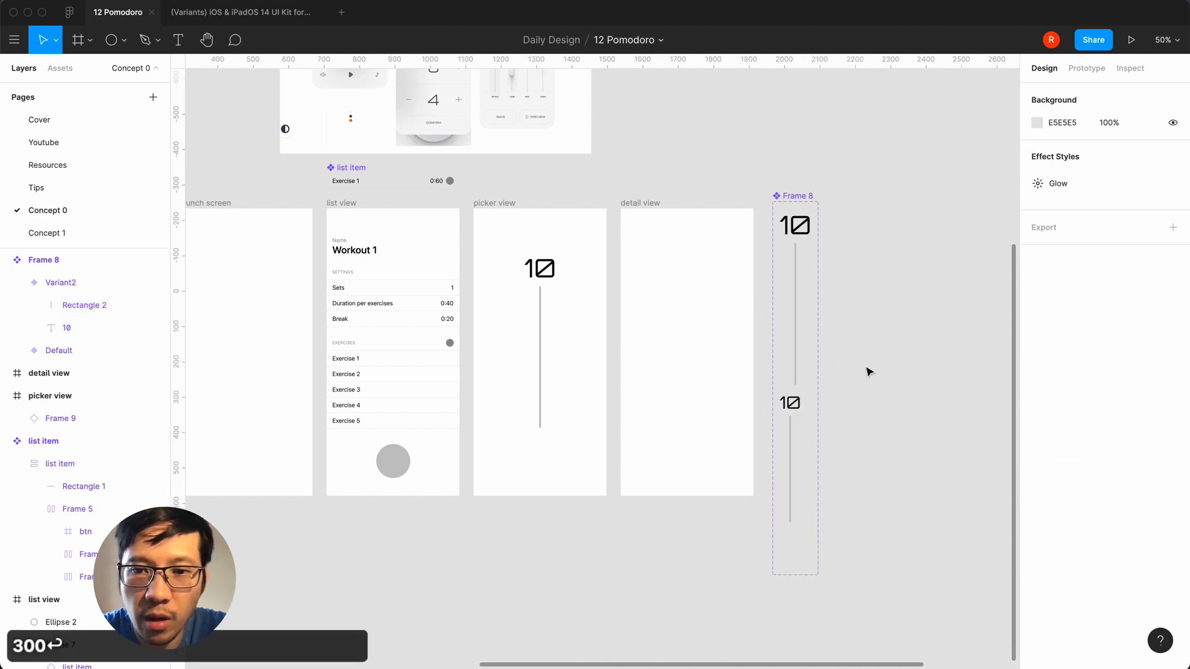
- Recolour the default variant's bar with a near-black colour style from the (Variants) iOS & iPadOS 14 UI Kit library
left_click(799, 345)
left_click(797, 341)
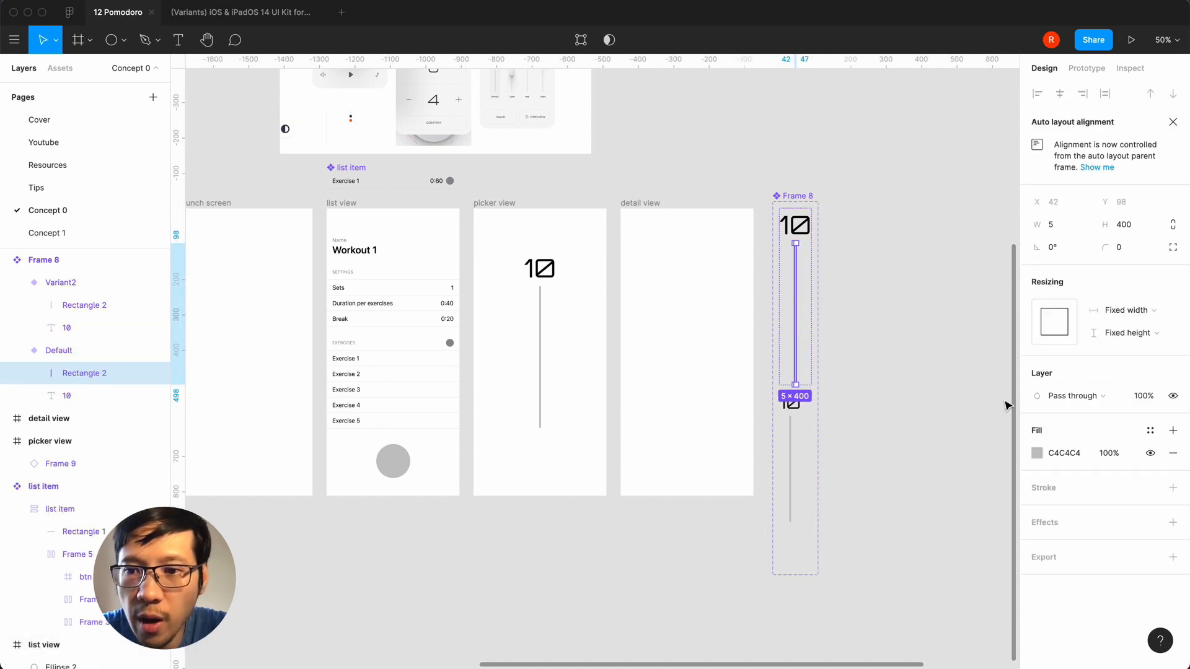
left_click(1036, 454)
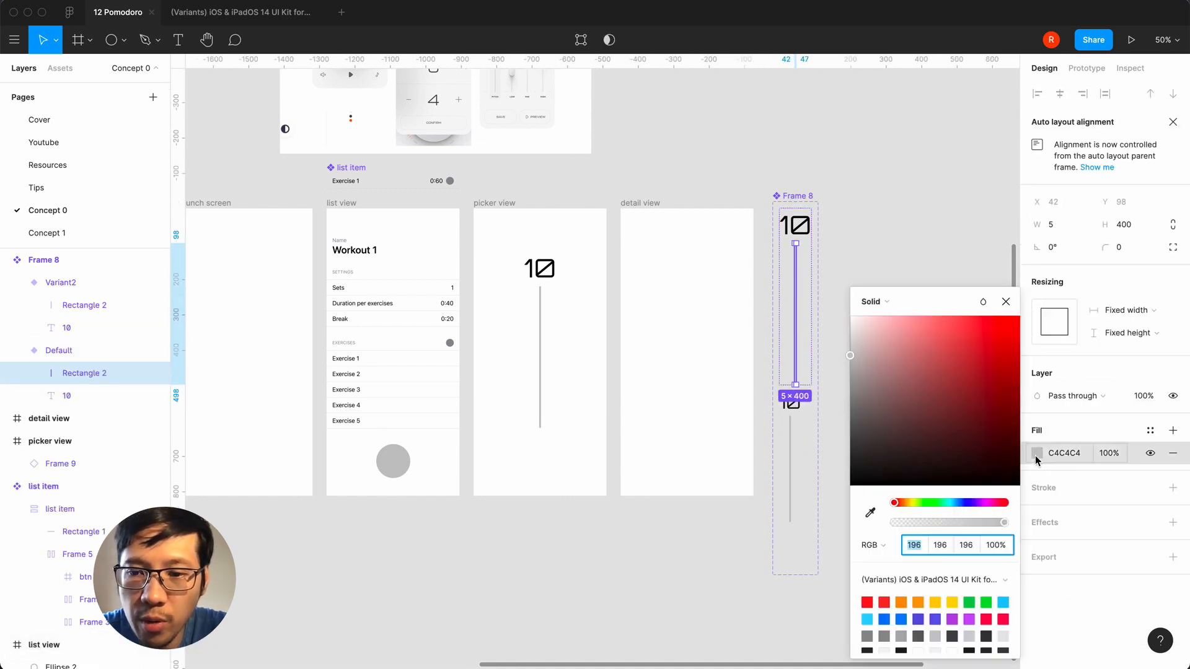
left_click_drag(969, 310, 960, 257)
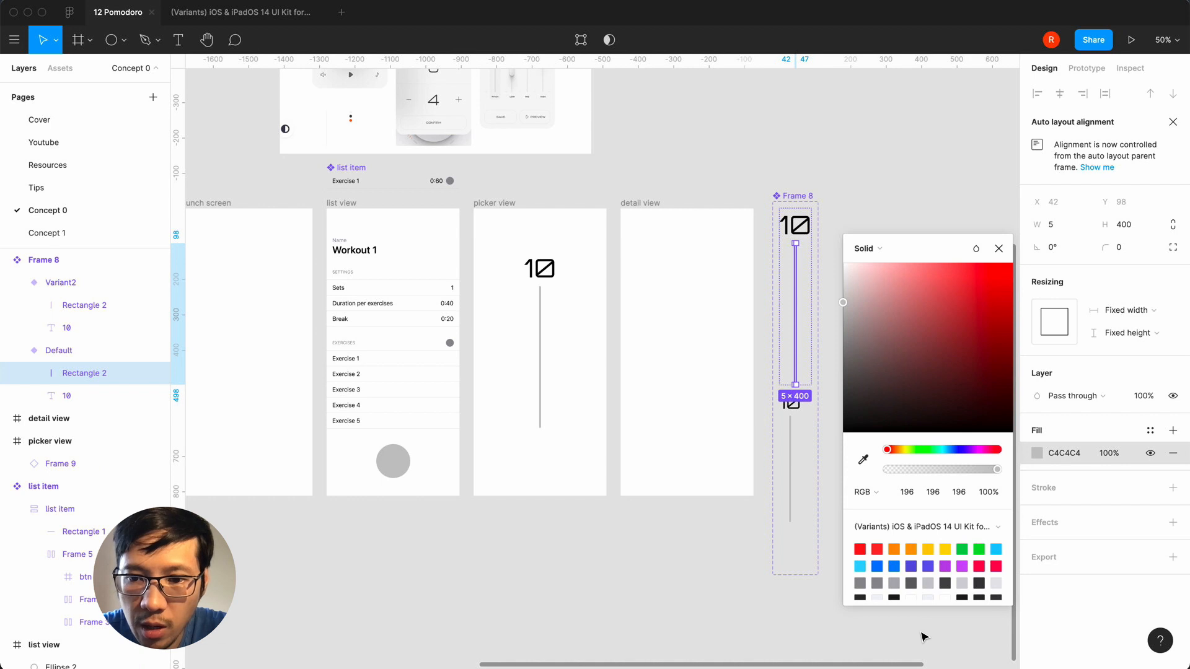
scroll(886, 564, "down", 2)
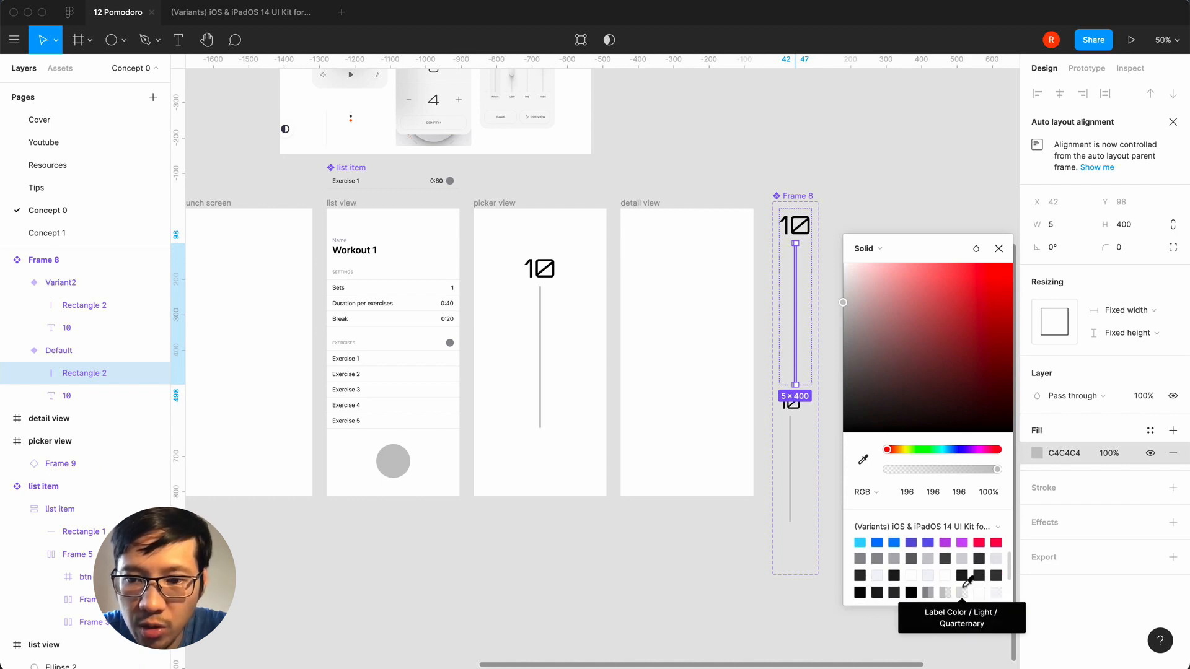
left_click(967, 573)
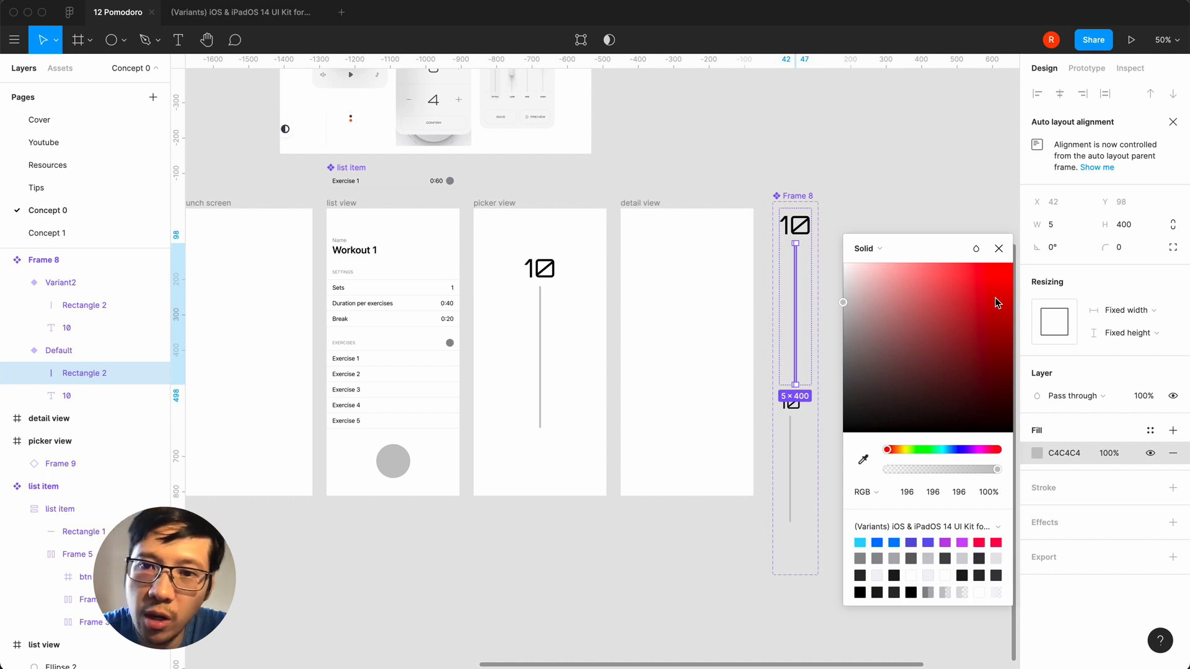
left_click(999, 248)
left_click(924, 334)
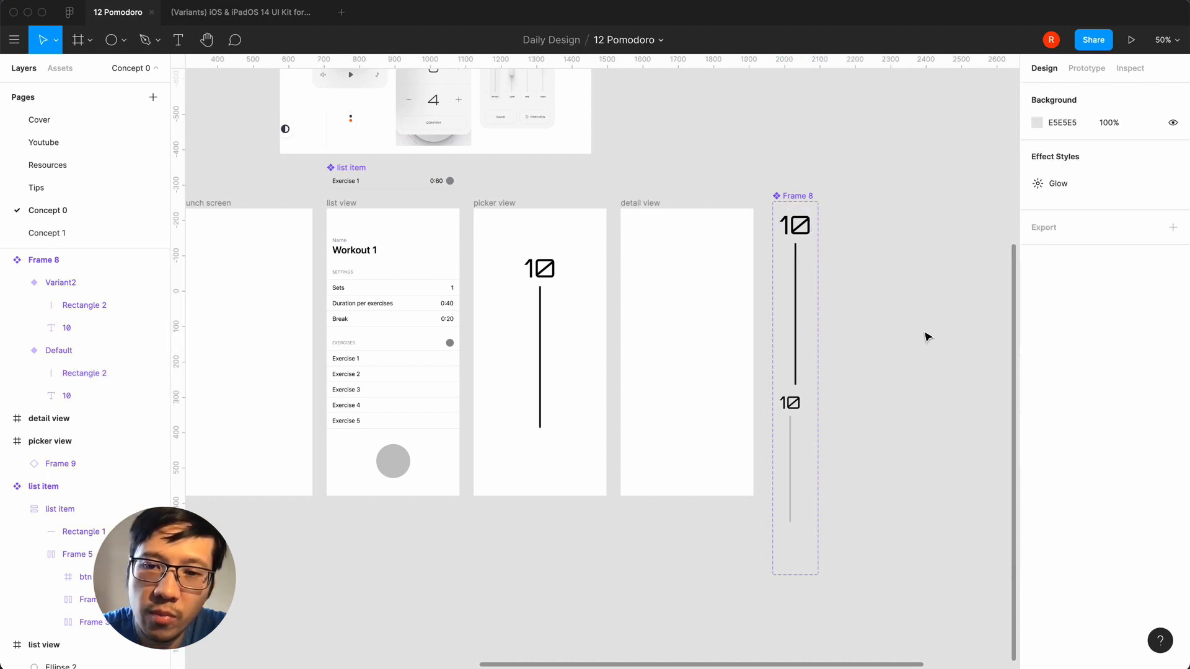
scroll(925, 336, "right", 2)
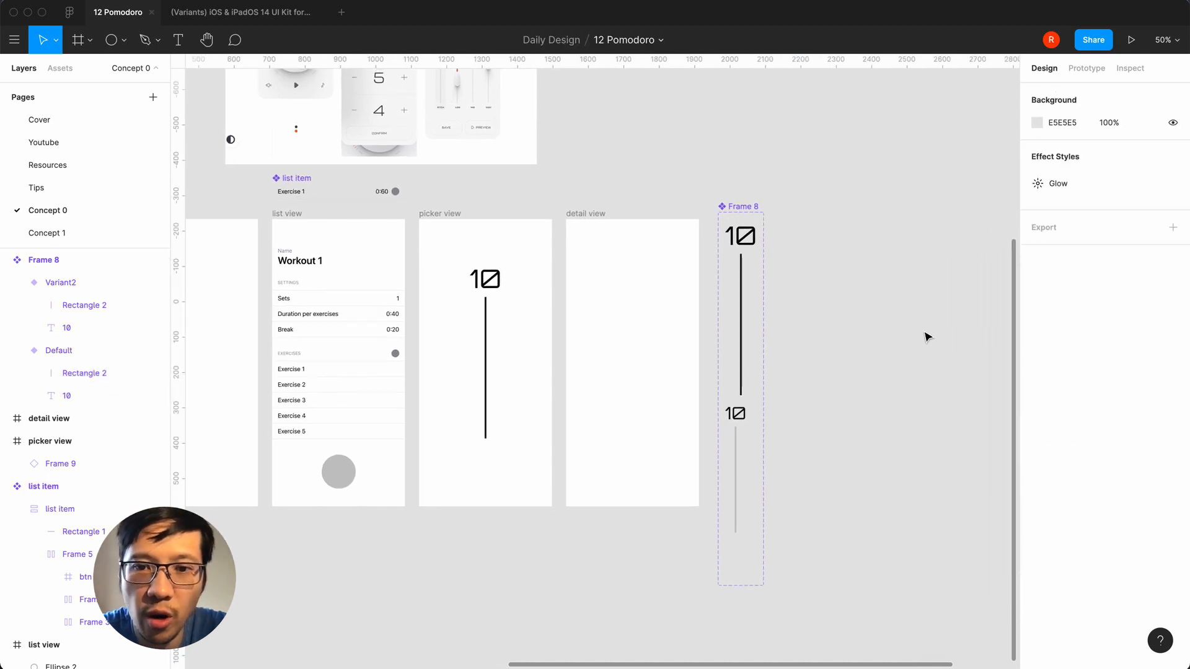
left_click(730, 431)
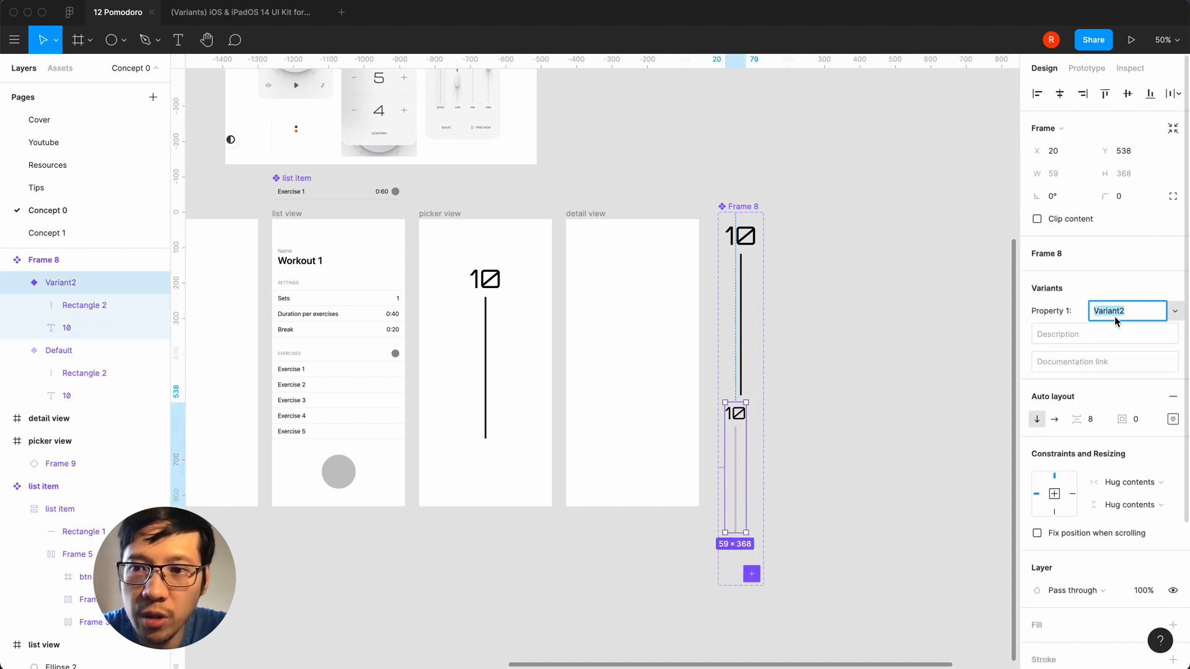
left_click(937, 390)
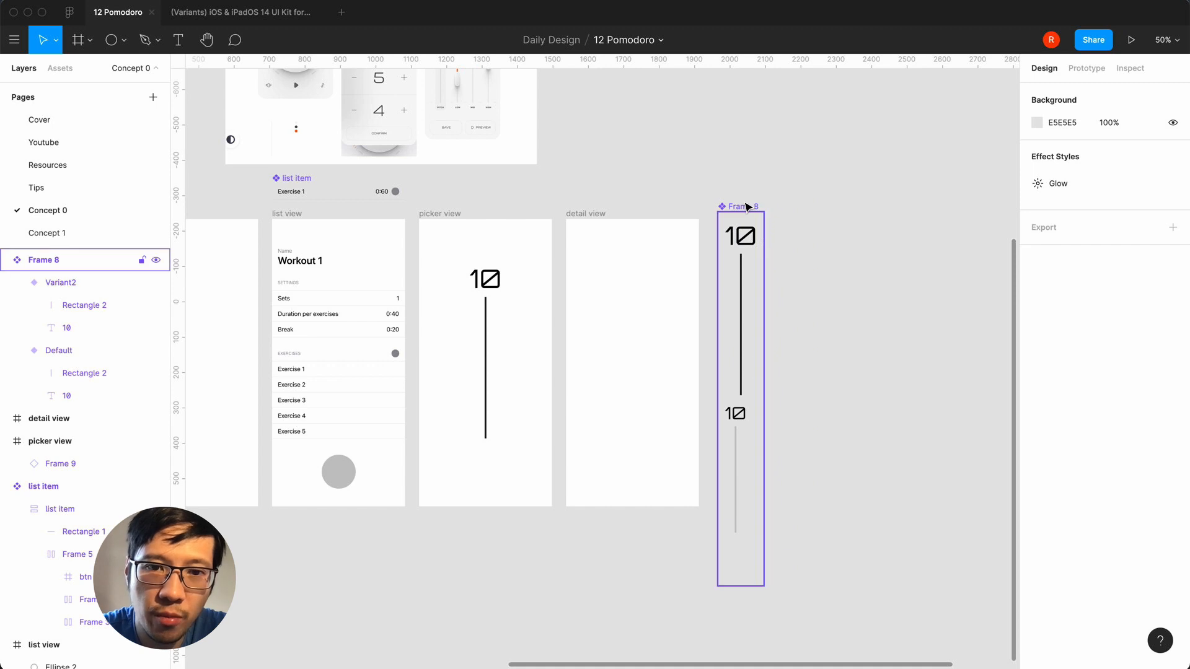
- Insert another instance of the tall number component into the picker view and switch it to Variant2
left_click(488, 278)
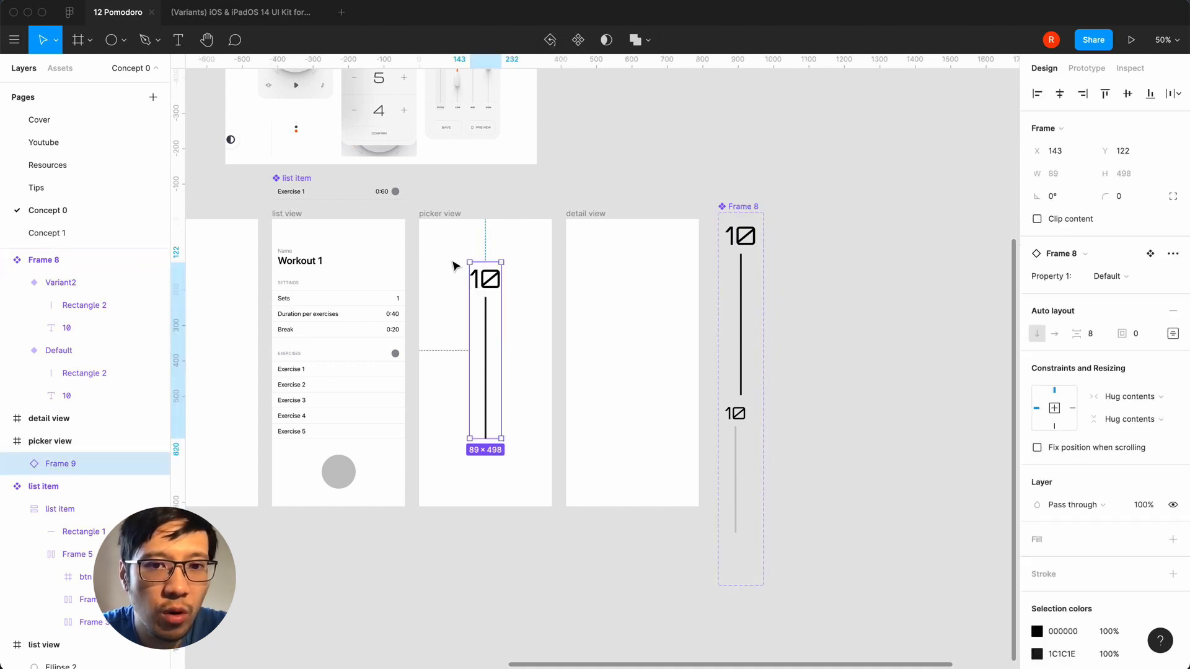
left_click(456, 264)
left_click(57, 69)
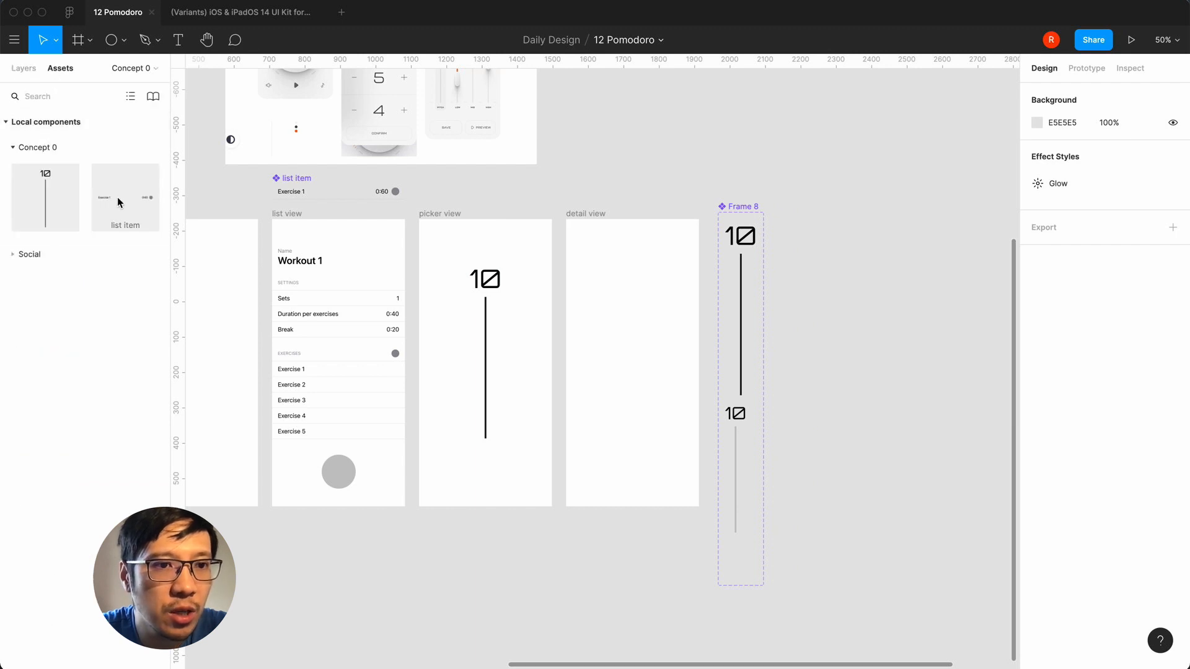
left_click_drag(76, 202, 526, 366)
left_click(1110, 276)
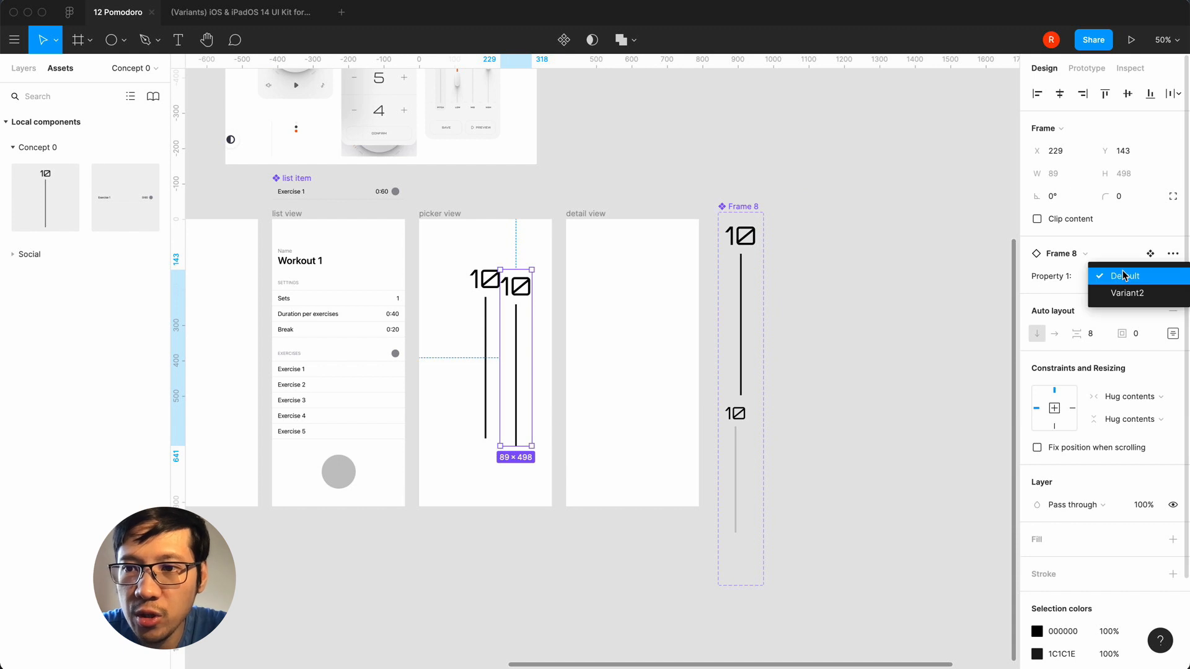
left_click(1132, 297)
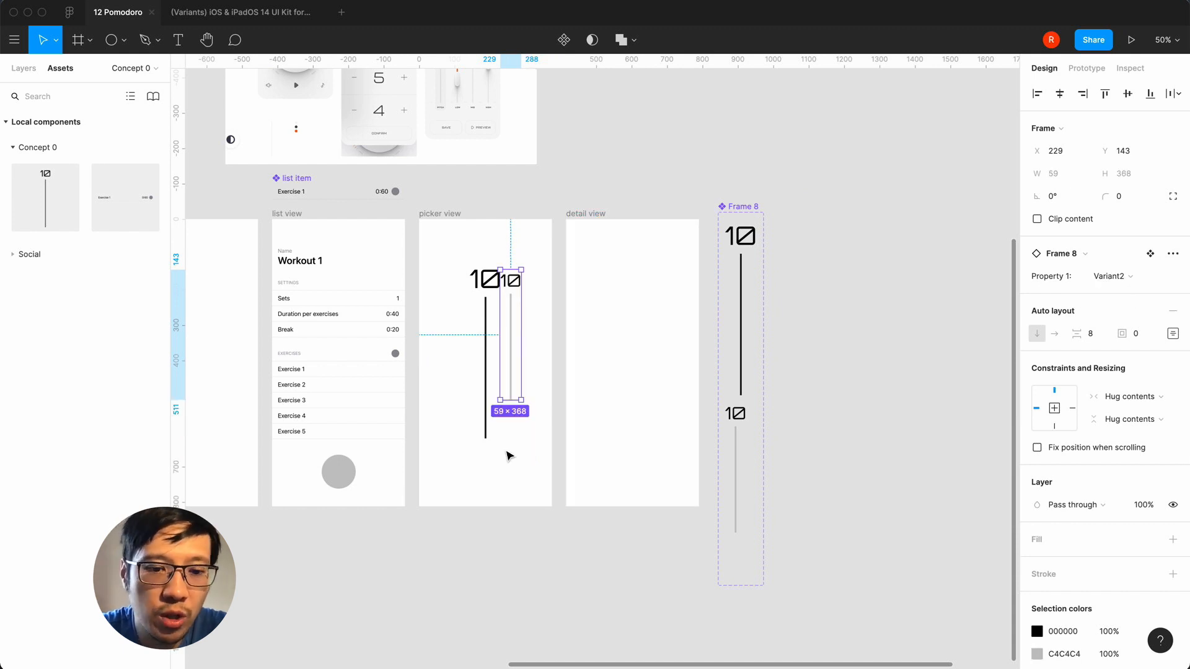
- Duplicate the Variant2 instance in the picker view three times
key("super+d")
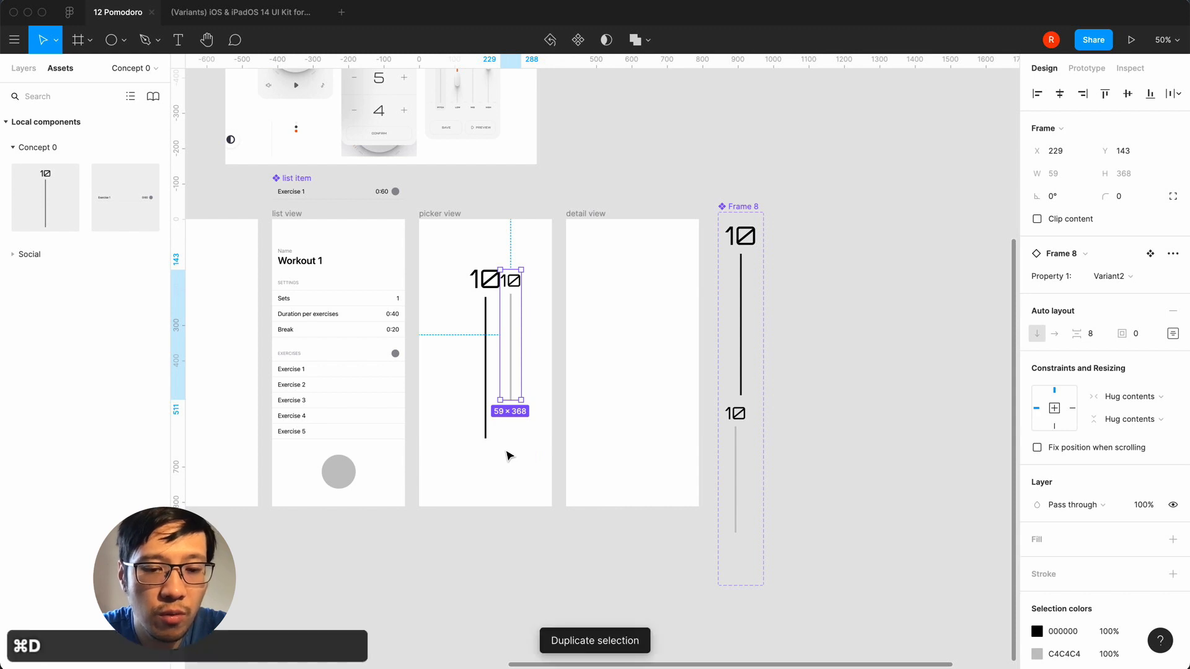
key("super+d")
key("super+d")
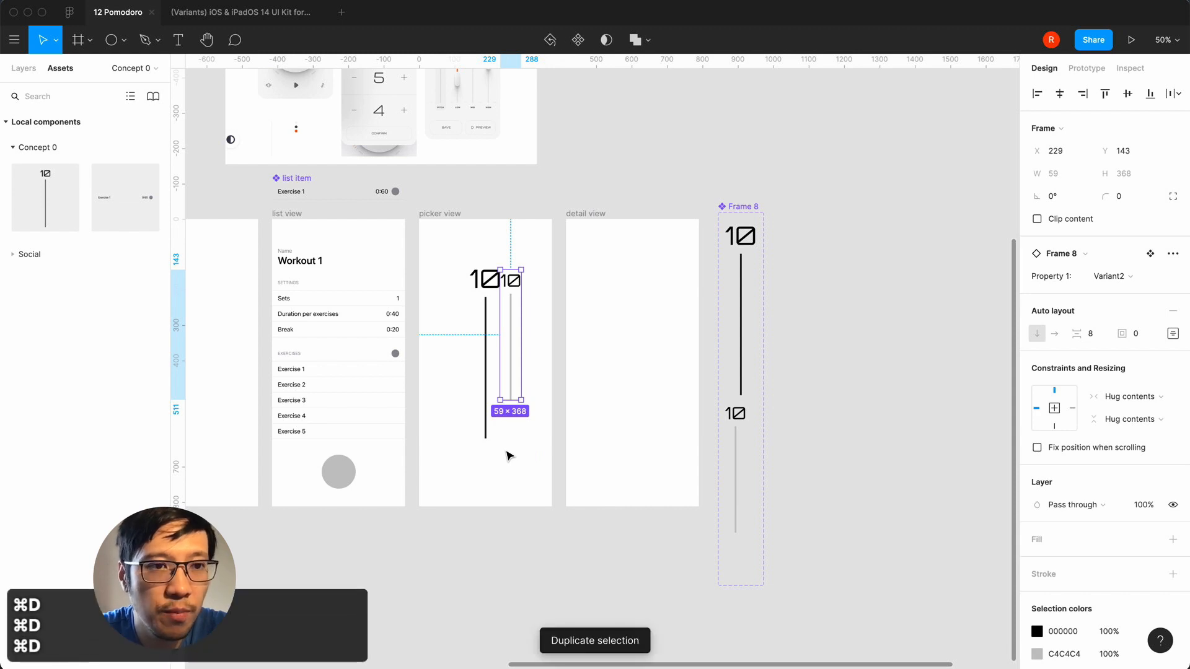
- Wrap all five number instances of the picker view in a horizontal auto layout with bottom-center alignment
left_click(20, 71)
left_click(55, 555, "shift")
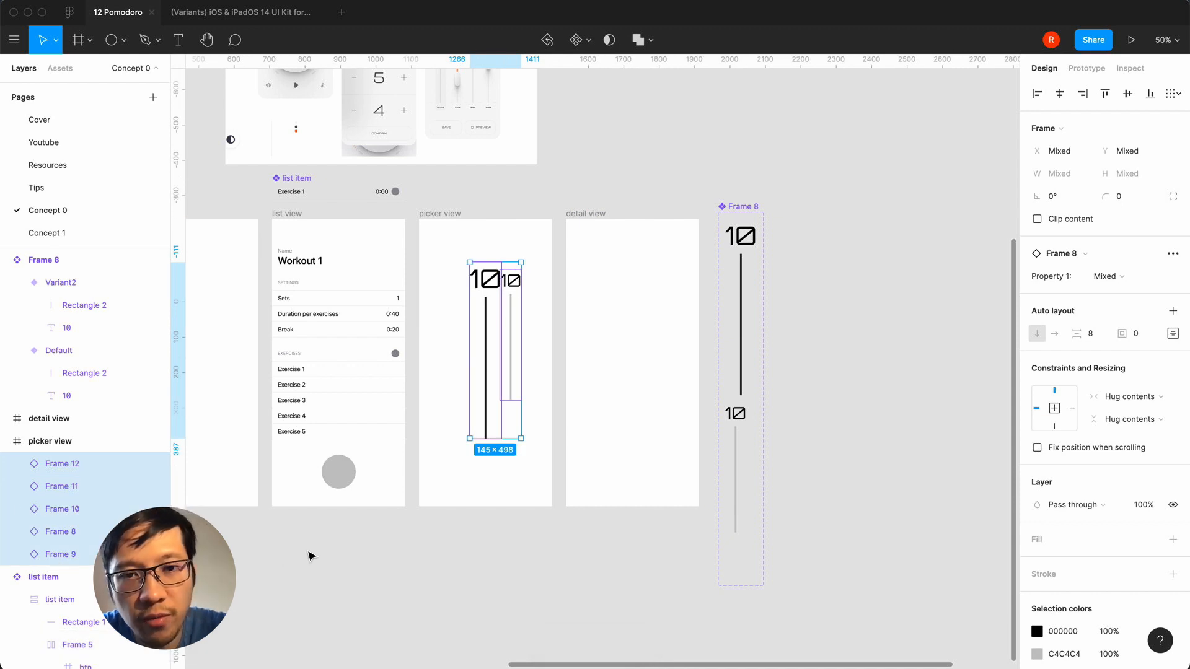
key("shift+a")
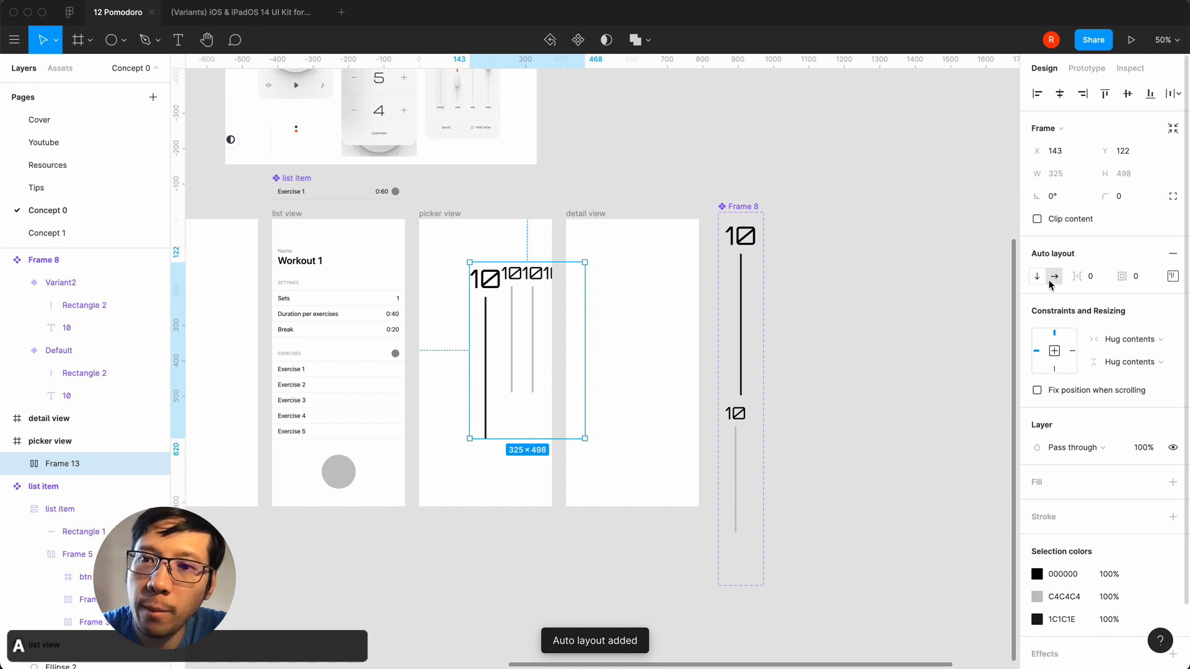
left_click(1171, 276)
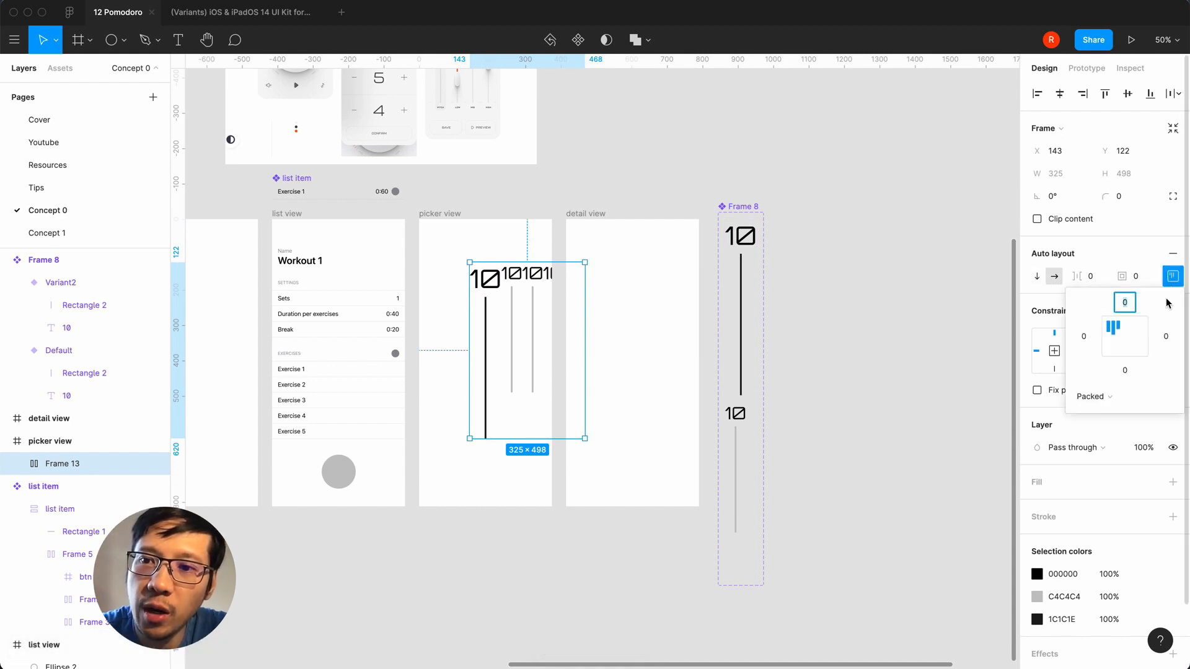
left_click(1125, 352)
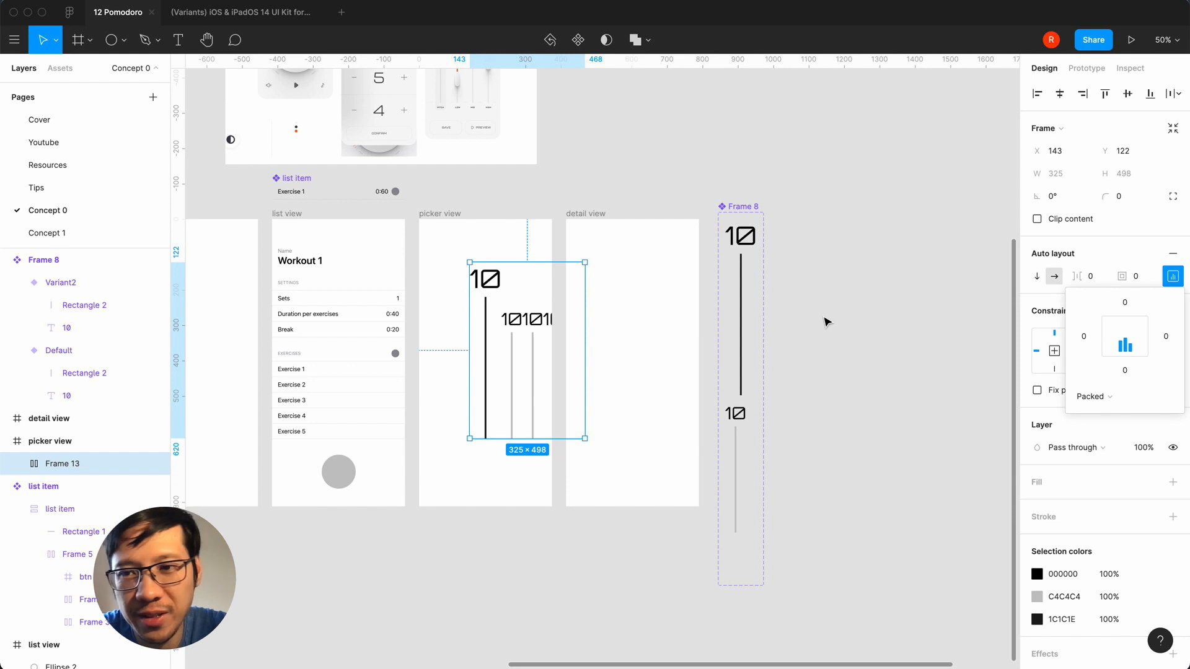
- Center the number row horizontally in the picker view and move the large Default instance to the middle of the row
left_click(1059, 93)
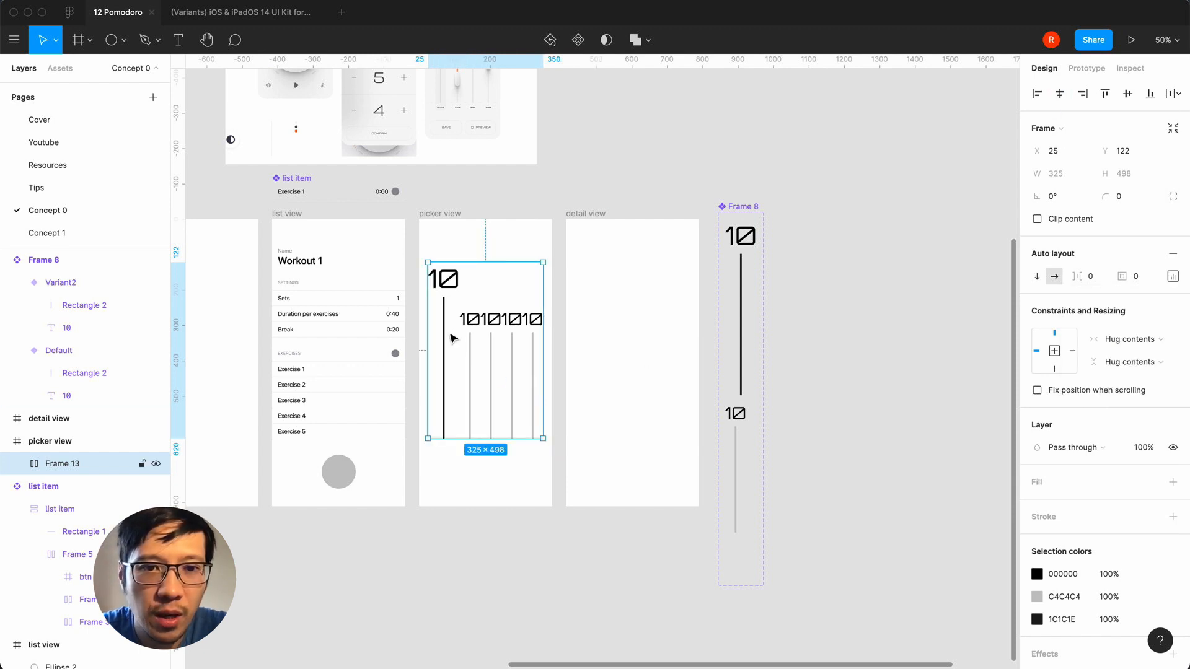
left_click(452, 338)
key("Right")
key("Right")
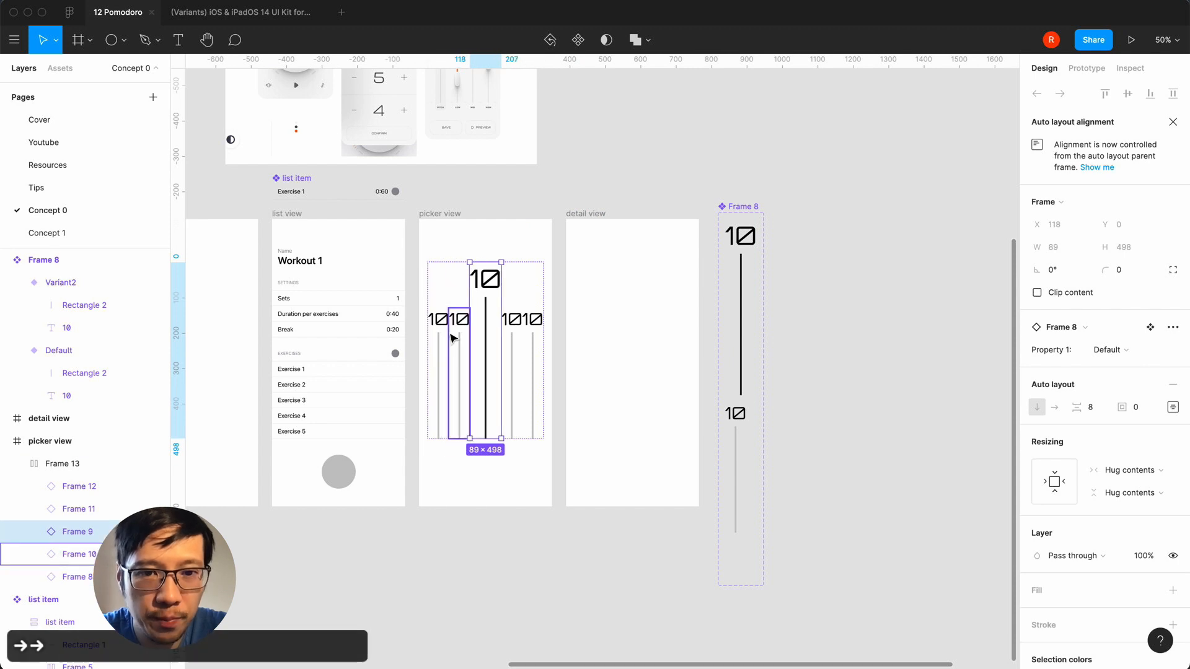
left_click(447, 504)
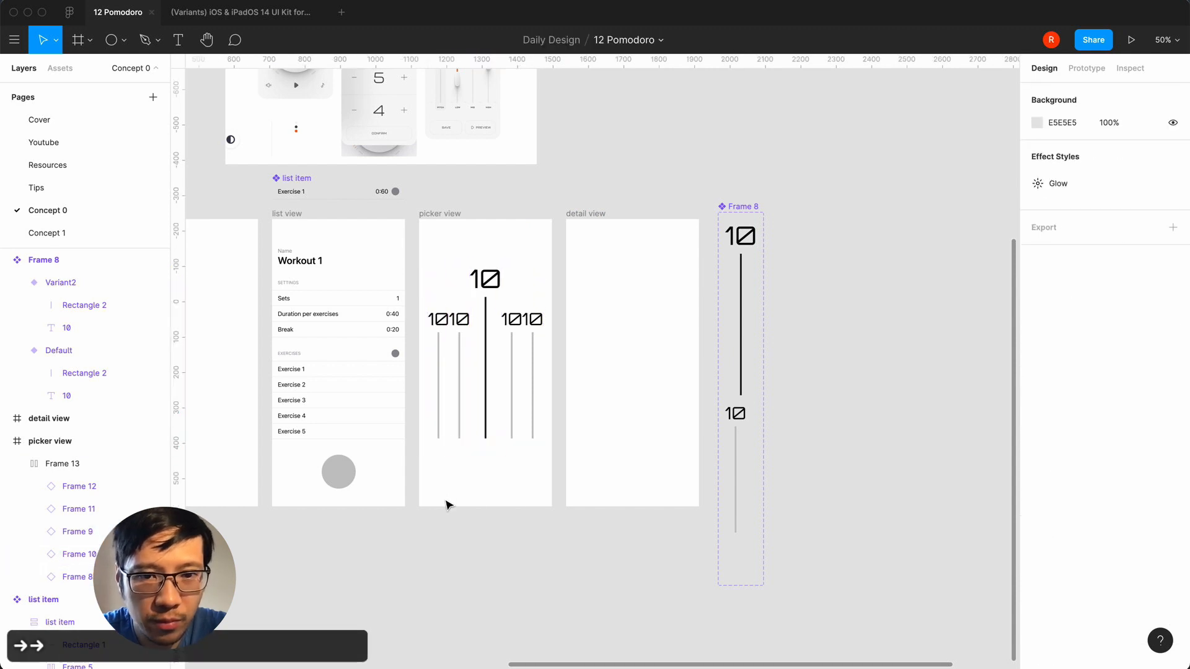
- Change the two small numbers before the large 10 to 8 and 9
left_click(461, 343)
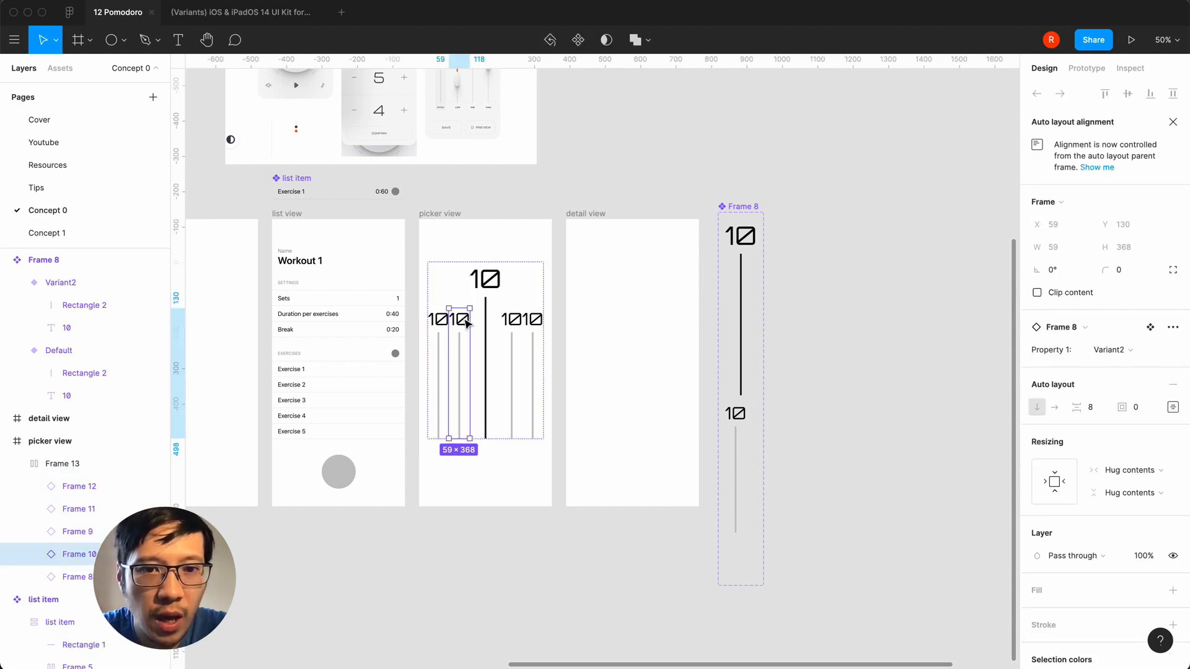
double_click(466, 323)
type("9")
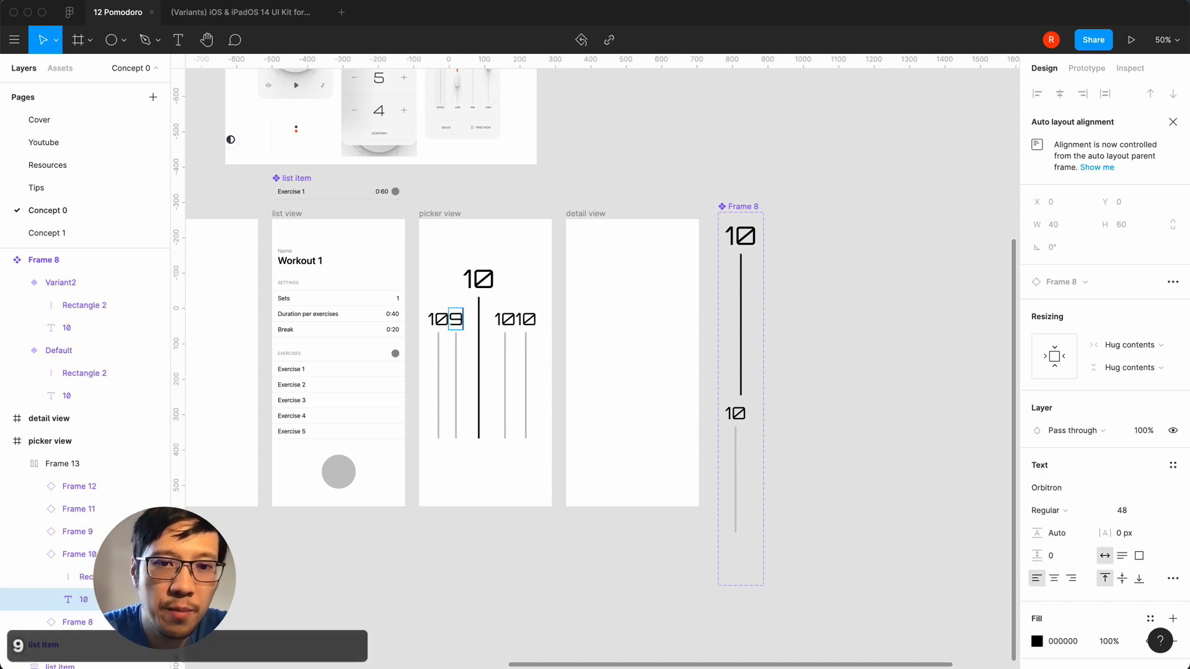
double_click(439, 319)
key("super+a")
type("8")
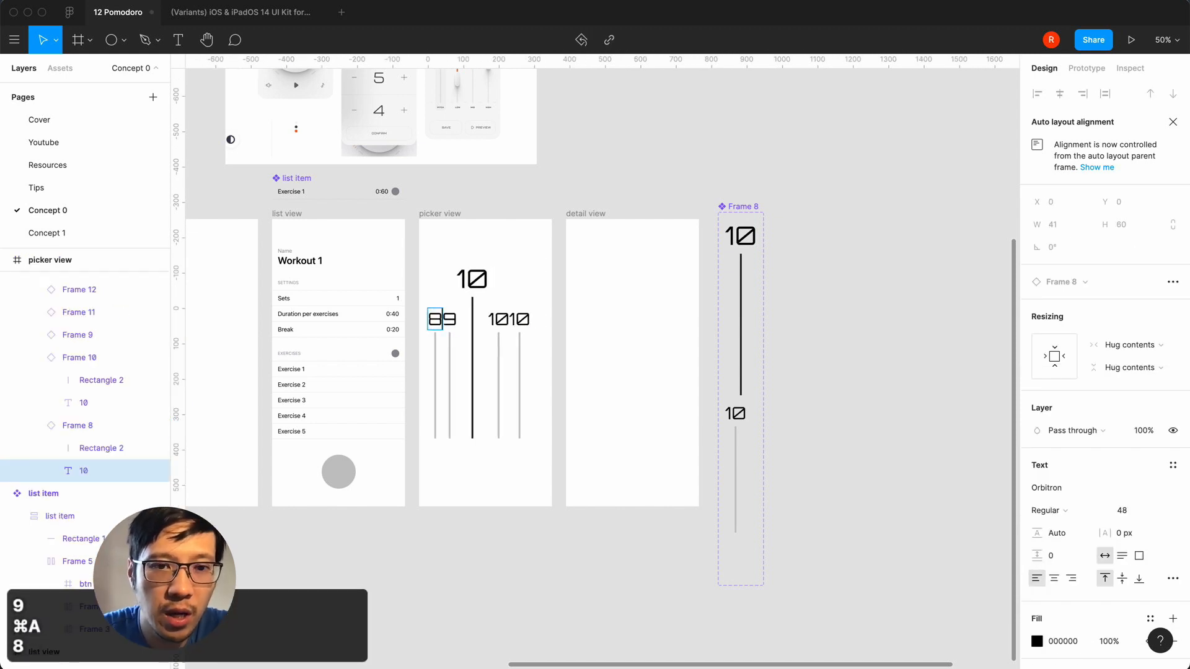
- Change the two small numbers after the large 10 to 11 and 12
double_click(499, 319)
key("super+a")
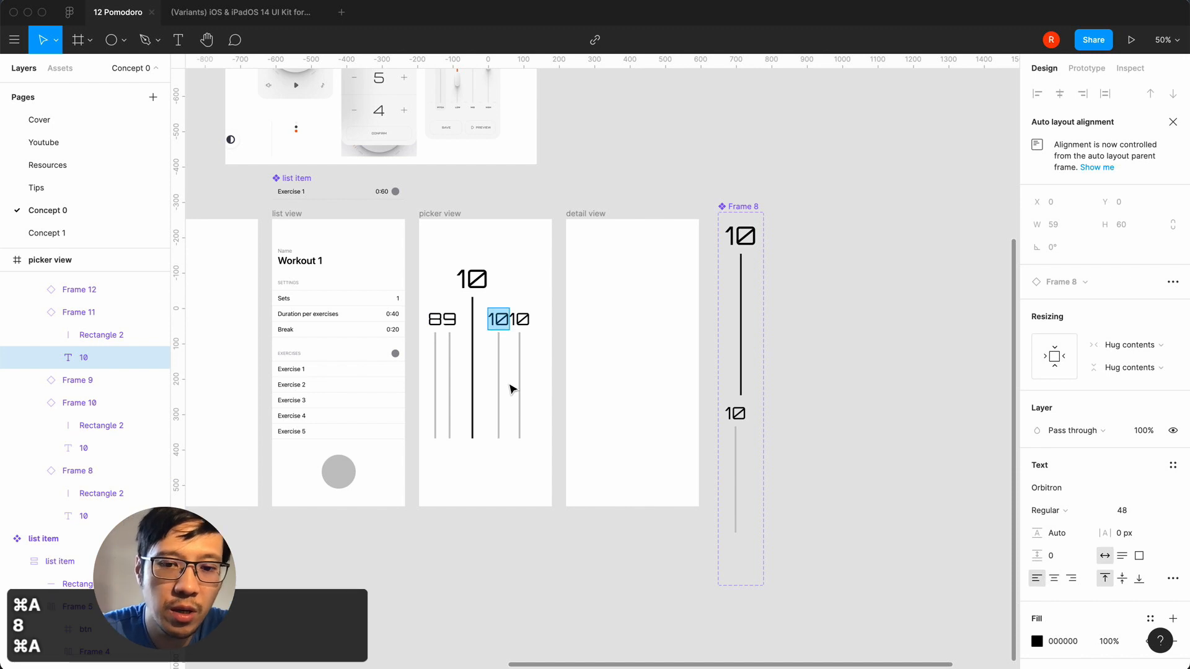
type("11")
double_click(513, 320)
key("Right")
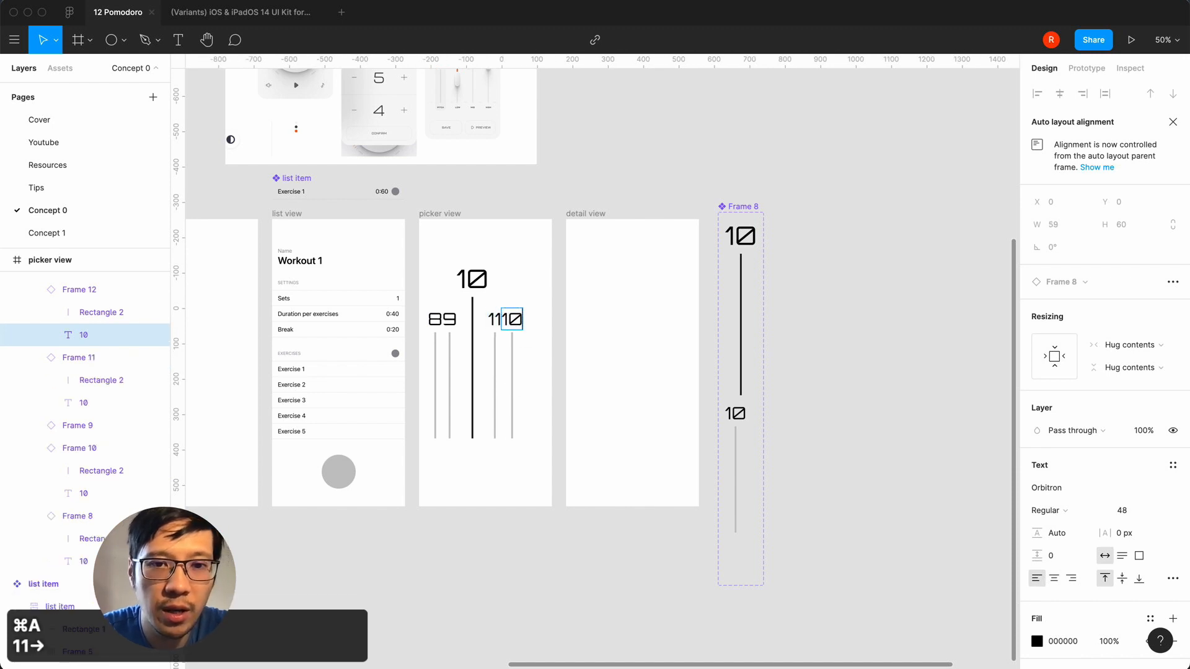
key("BackSpace")
key("BackSpace")
type("12")
left_click(489, 543)
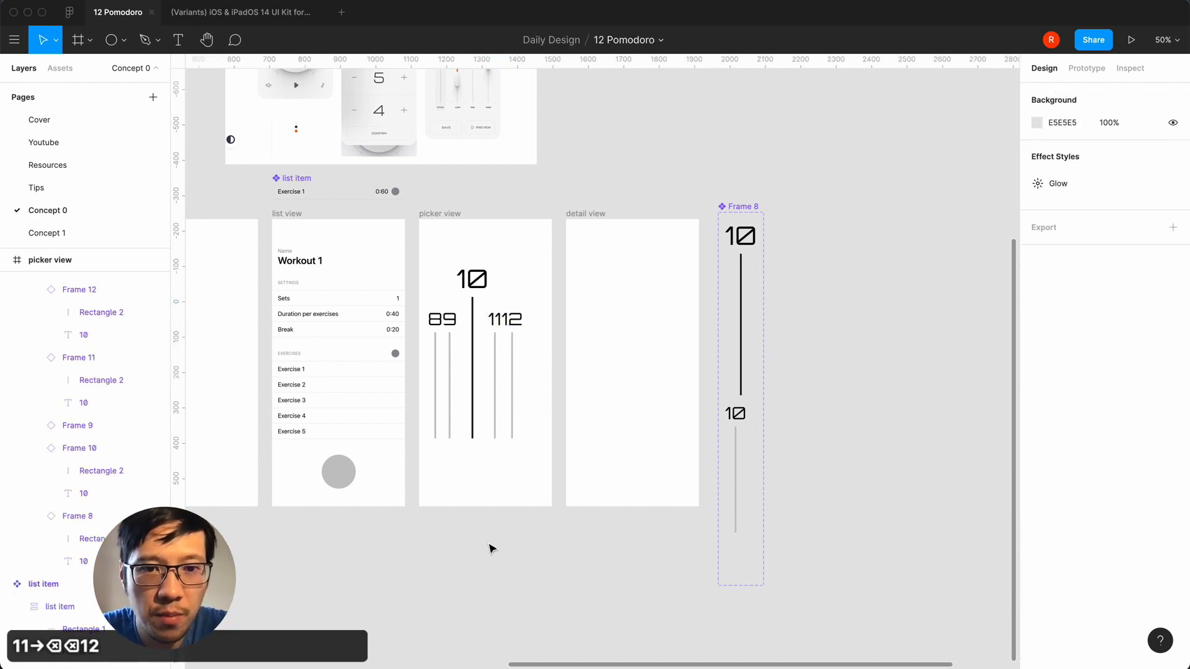
- Switch the Variant2 component's horizontal resizing from hug contents to fixed and set its width to 72
left_click(480, 373)
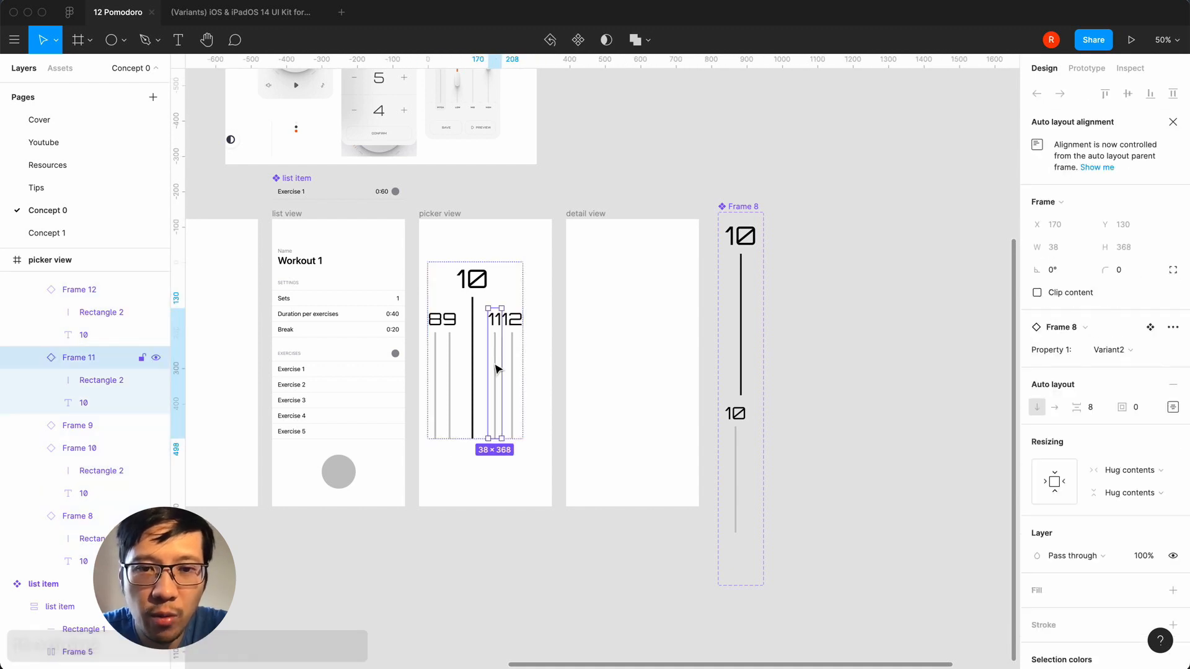
left_click(736, 440)
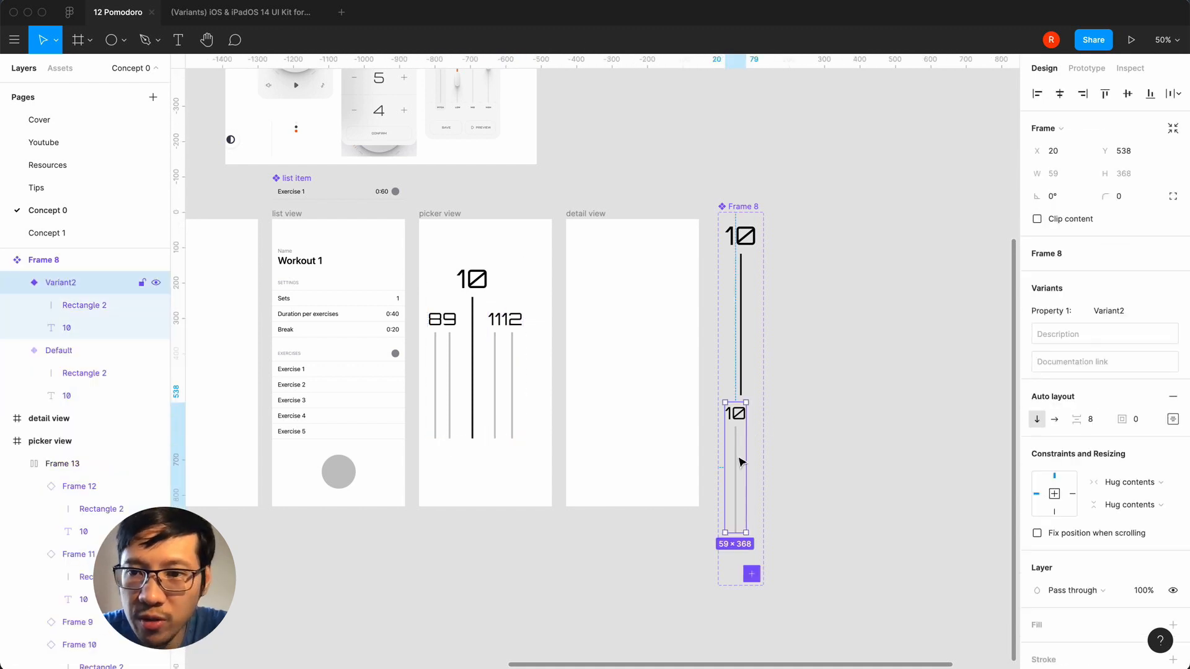
left_click(1138, 489)
left_click(1113, 510)
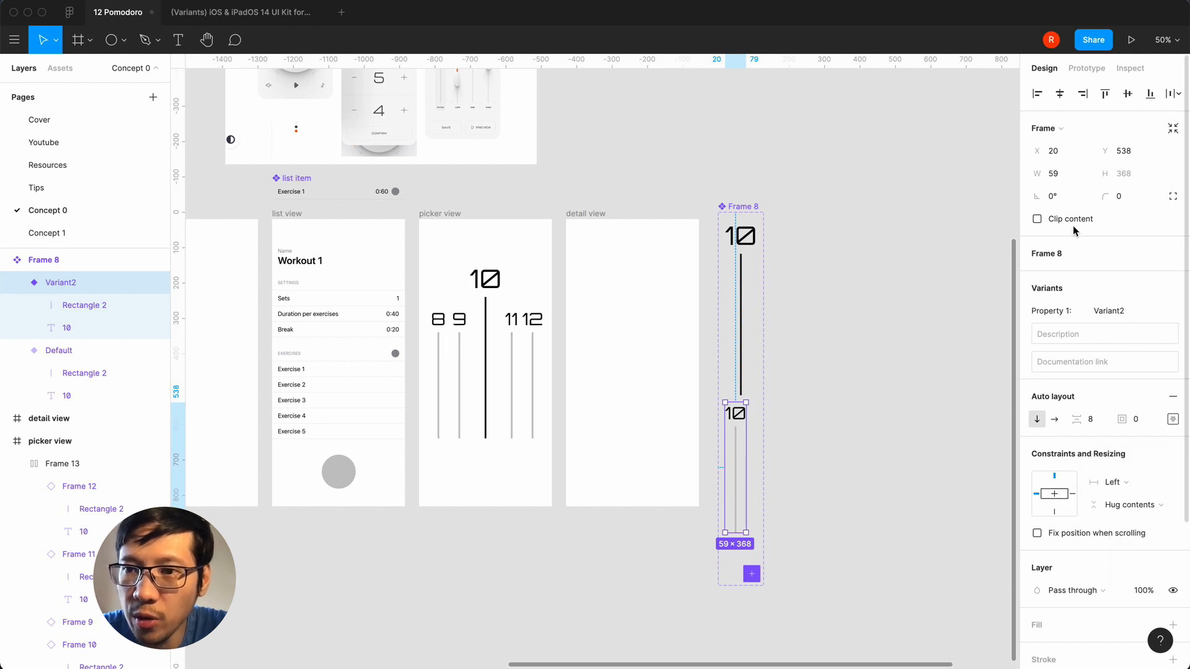
left_click(1068, 175)
type("72")
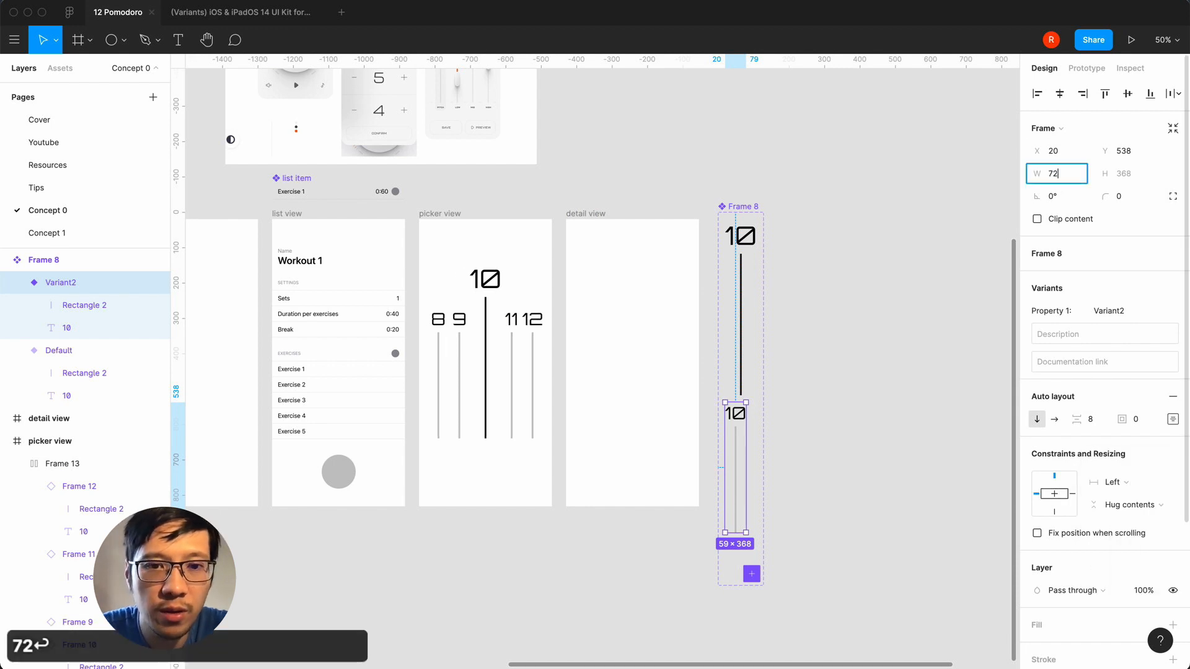
key("Return")
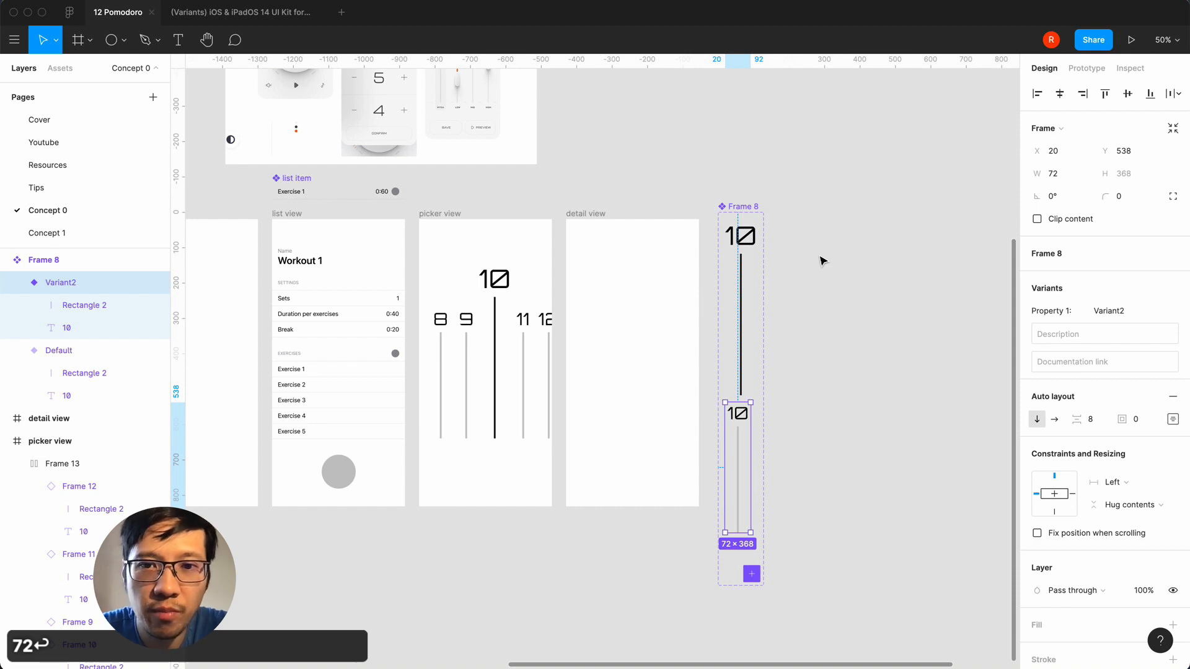
- Give the Default variant a fixed width of 96 and center the number row horizontally in the picker view
left_click(751, 260)
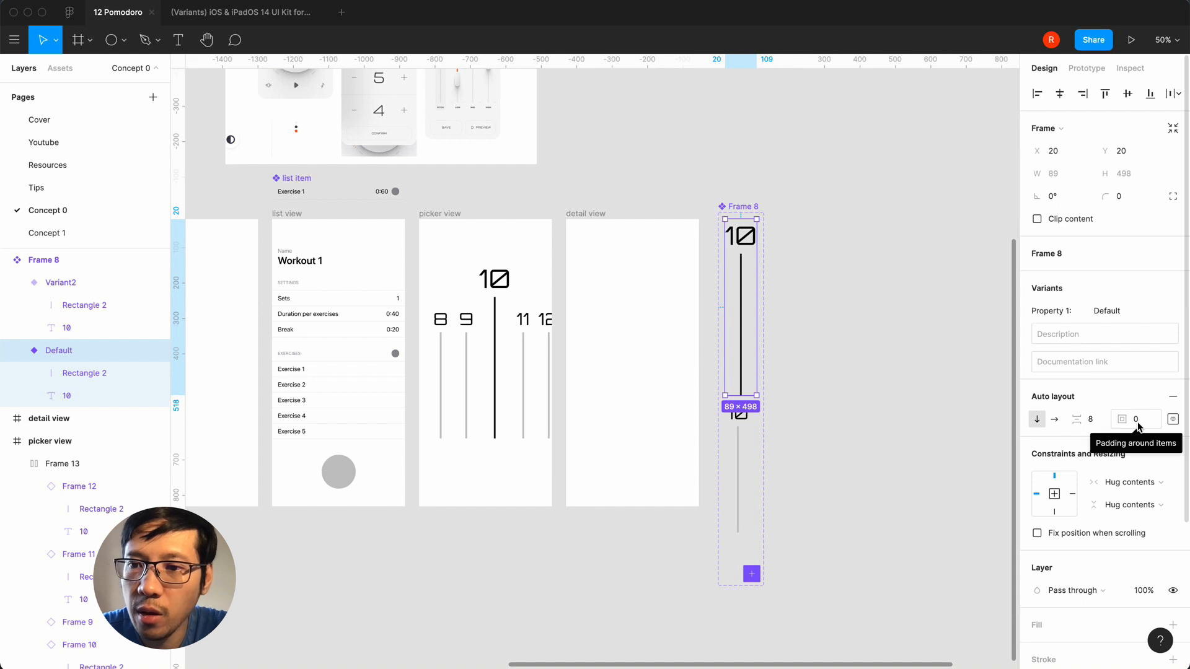
left_click(1131, 481)
left_click(1132, 465)
type("96")
key("Return")
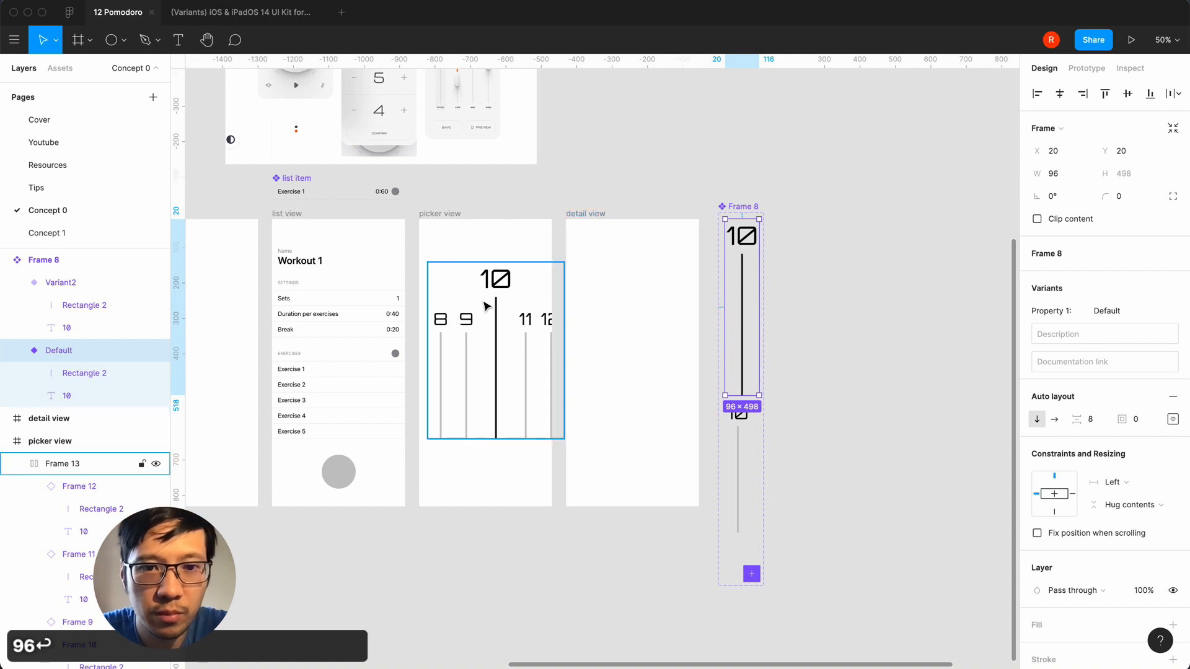
left_click(487, 306)
left_click(1059, 93)
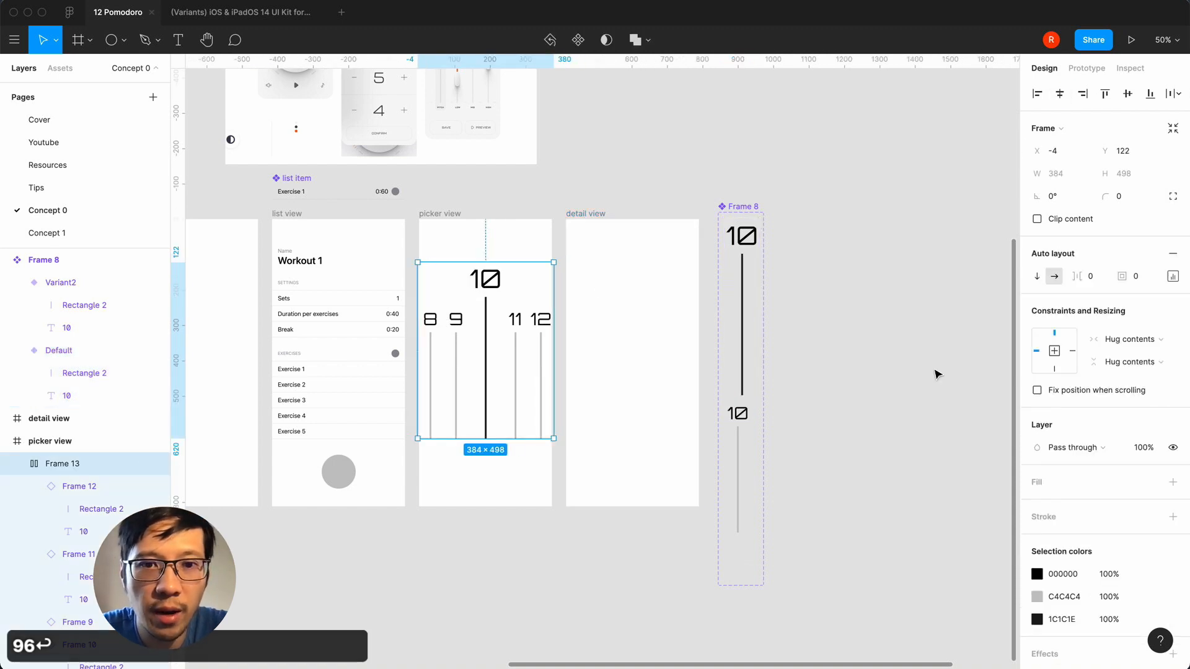
- Examine the number row at 100% and compare it with the Braun and metronome inspiration images above the screens
left_click(595, 575)
key("shift+0")
scroll(594, 573, "down", 2)
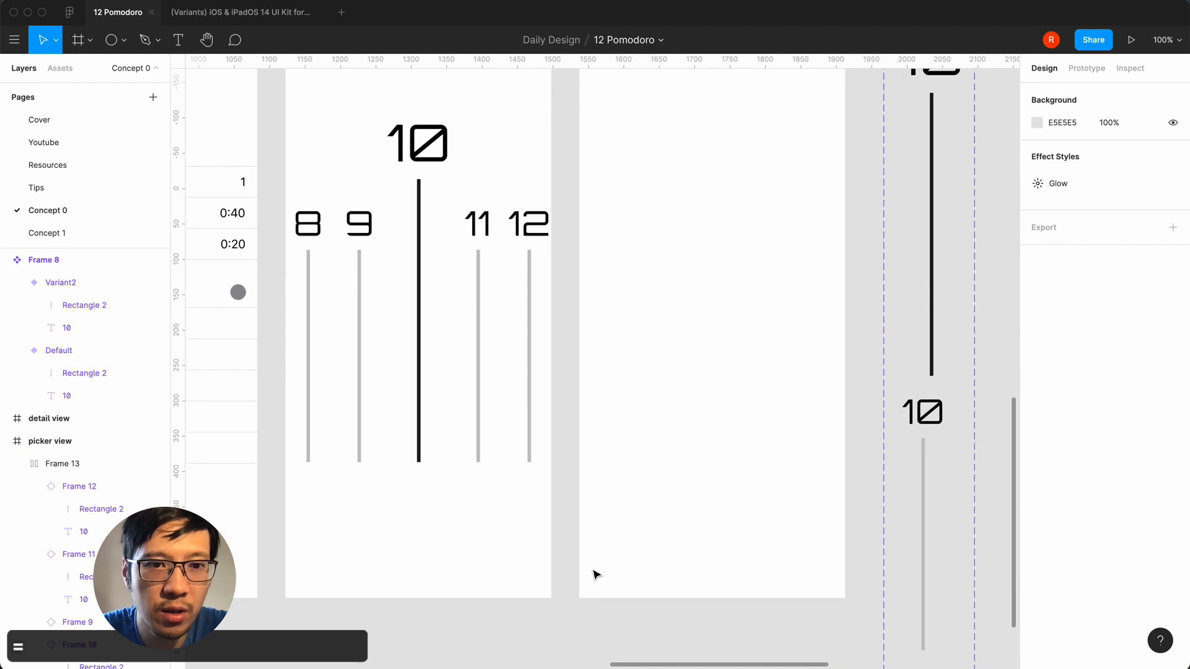
left_click(410, 376)
left_click(406, 568)
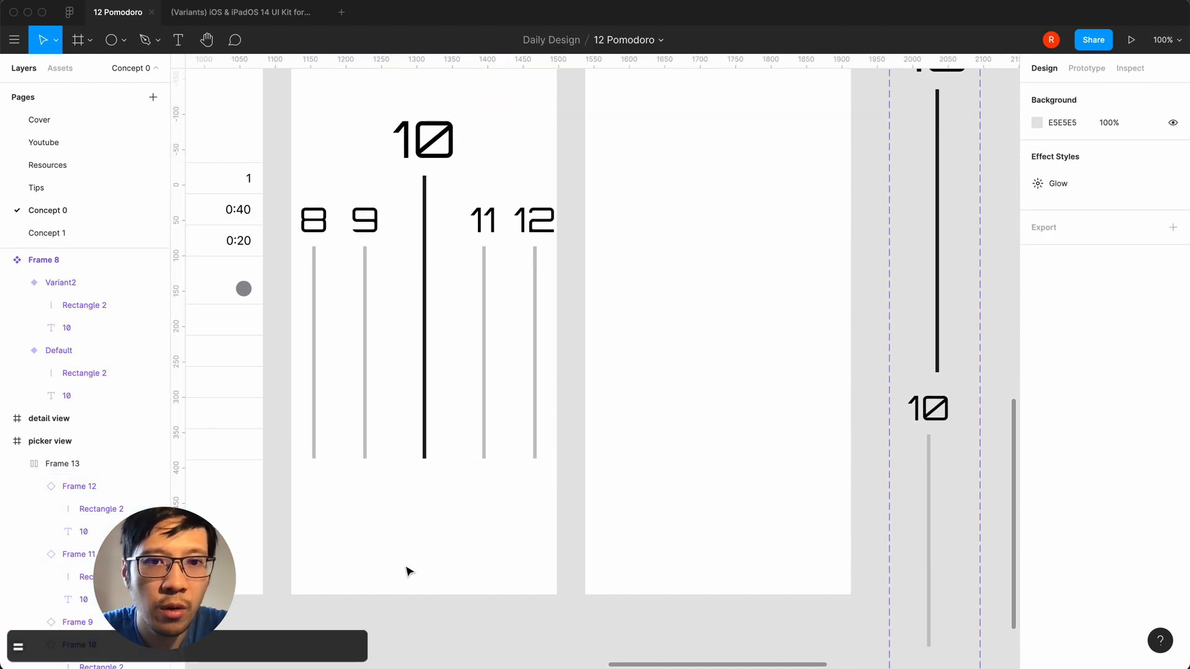
key("minus")
scroll(406, 570, "up", 7)
scroll(406, 570, "left", 6)
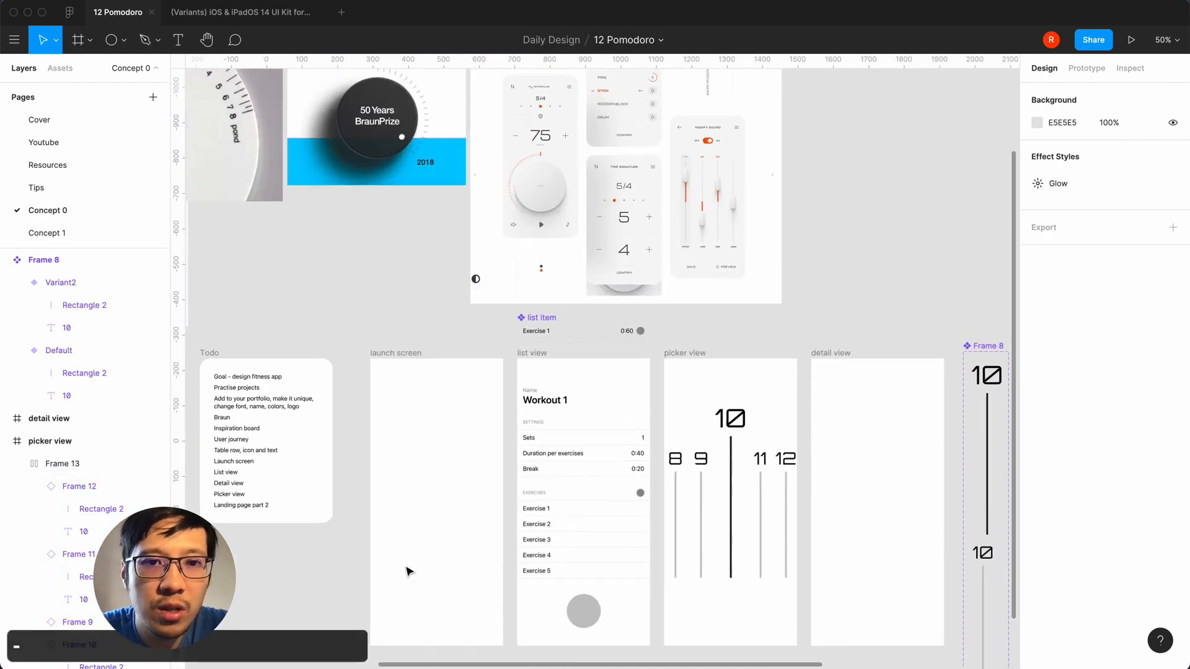
scroll(406, 570, "left", 2)
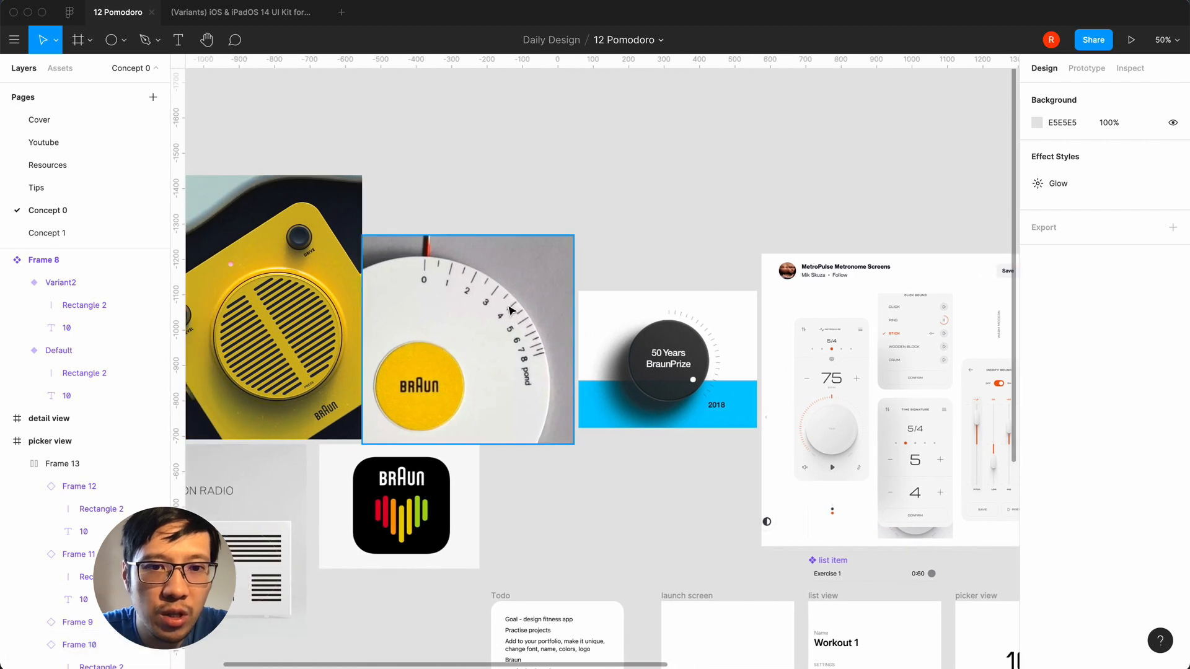
scroll(563, 461, "left", 5)
scroll(564, 461, "right", 10)
scroll(564, 461, "down", 3)
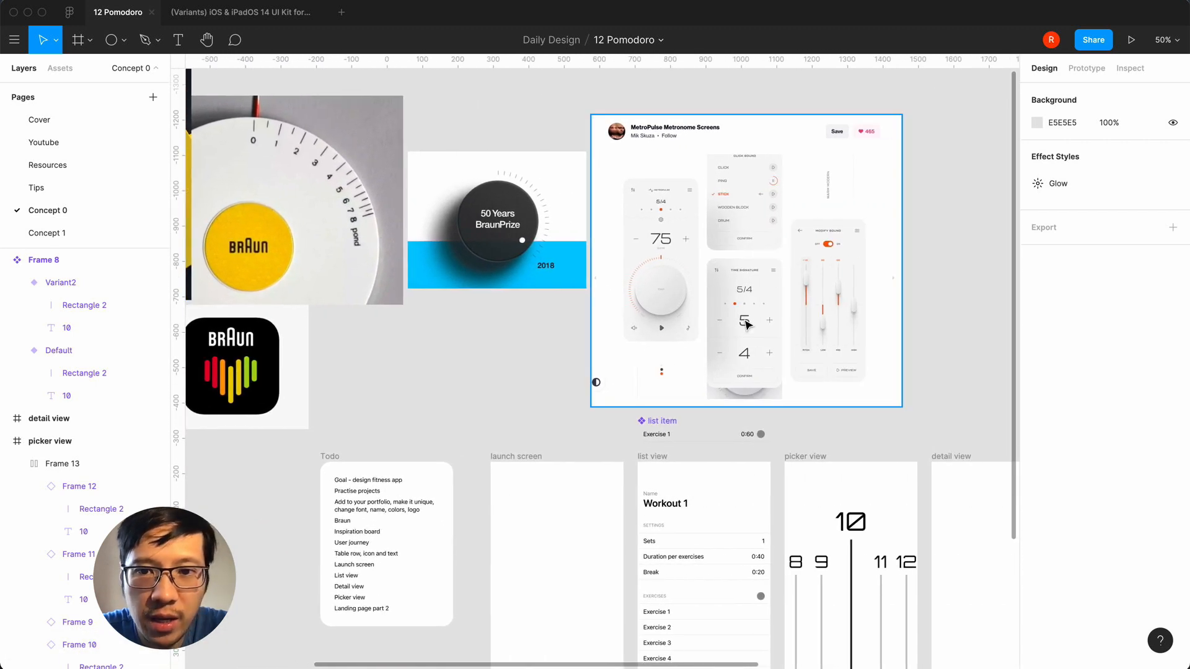
scroll(577, 378, "right", 2)
scroll(577, 378, "down", 1)
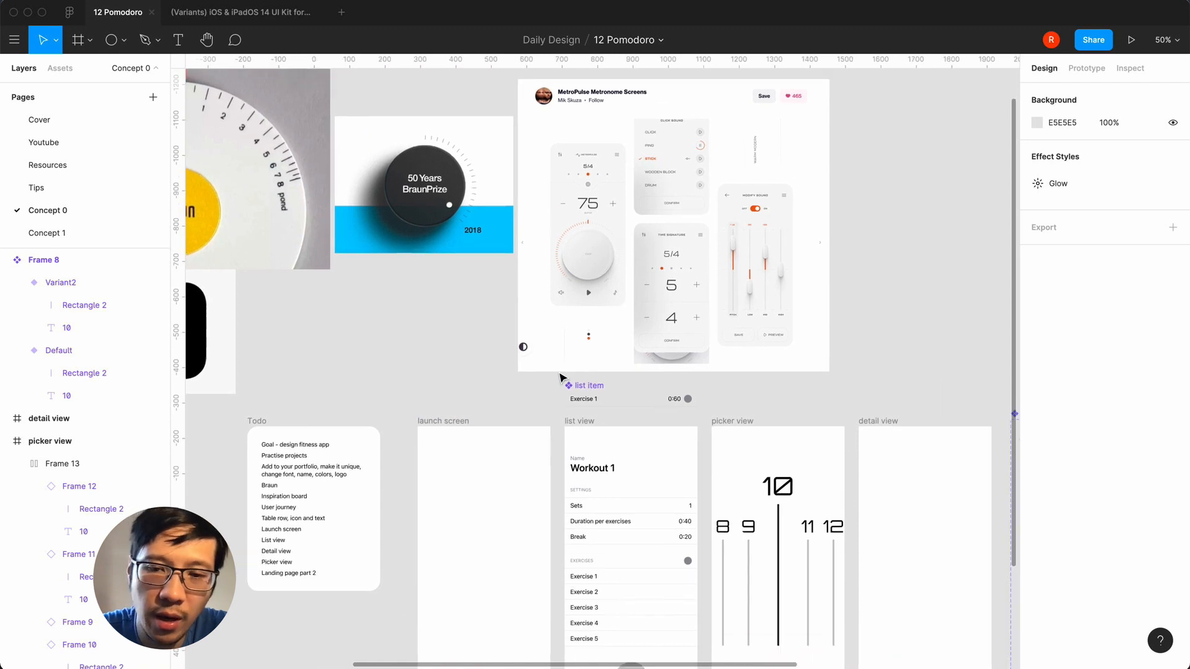
scroll(561, 378, "right", 6)
scroll(561, 378, "down", 5)
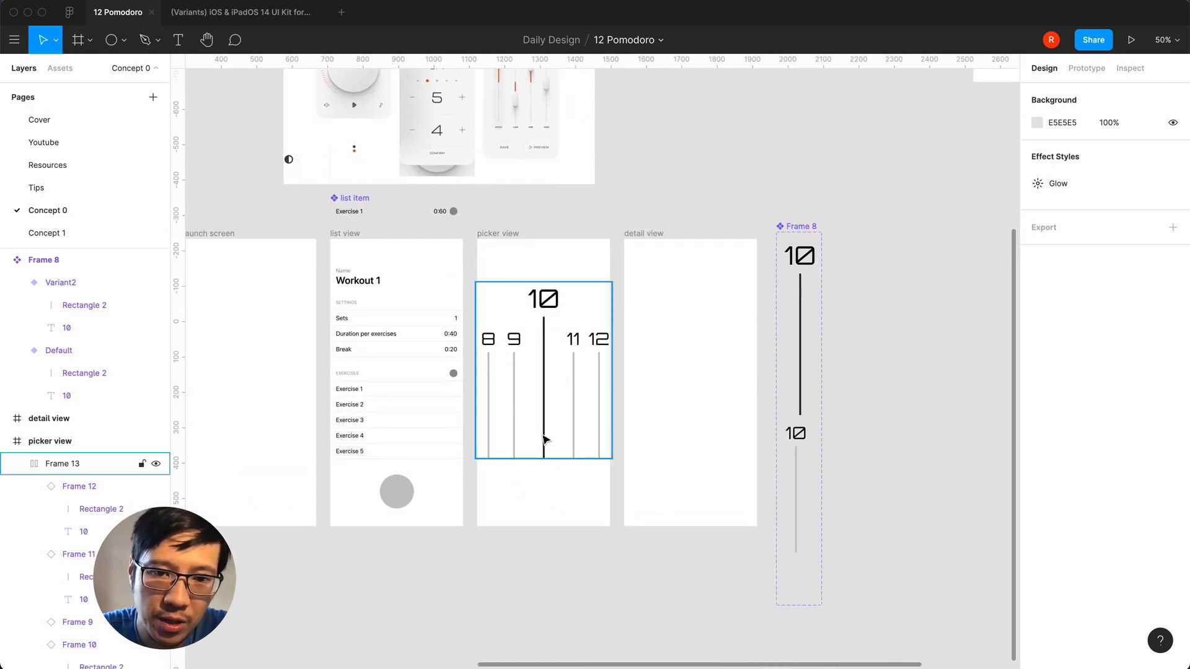
- Center the number row vertically in the picker view and nudge it slightly upward
left_click(543, 440)
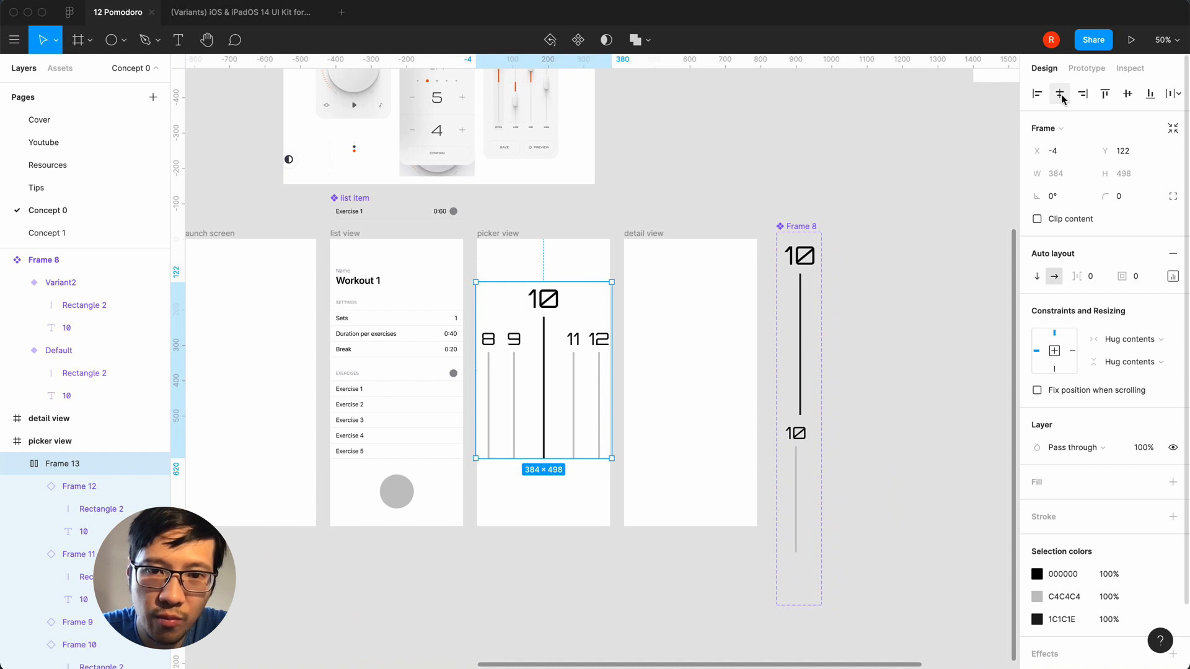
left_click(1127, 94)
left_click(922, 381)
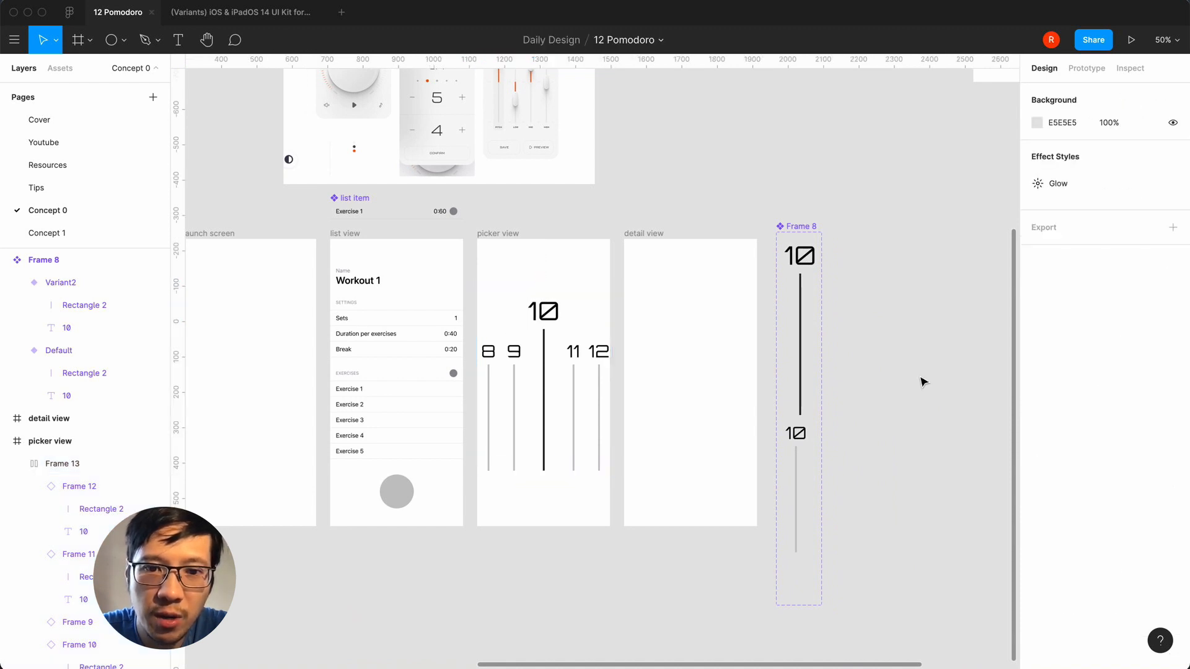
scroll(502, 598, "down", 2)
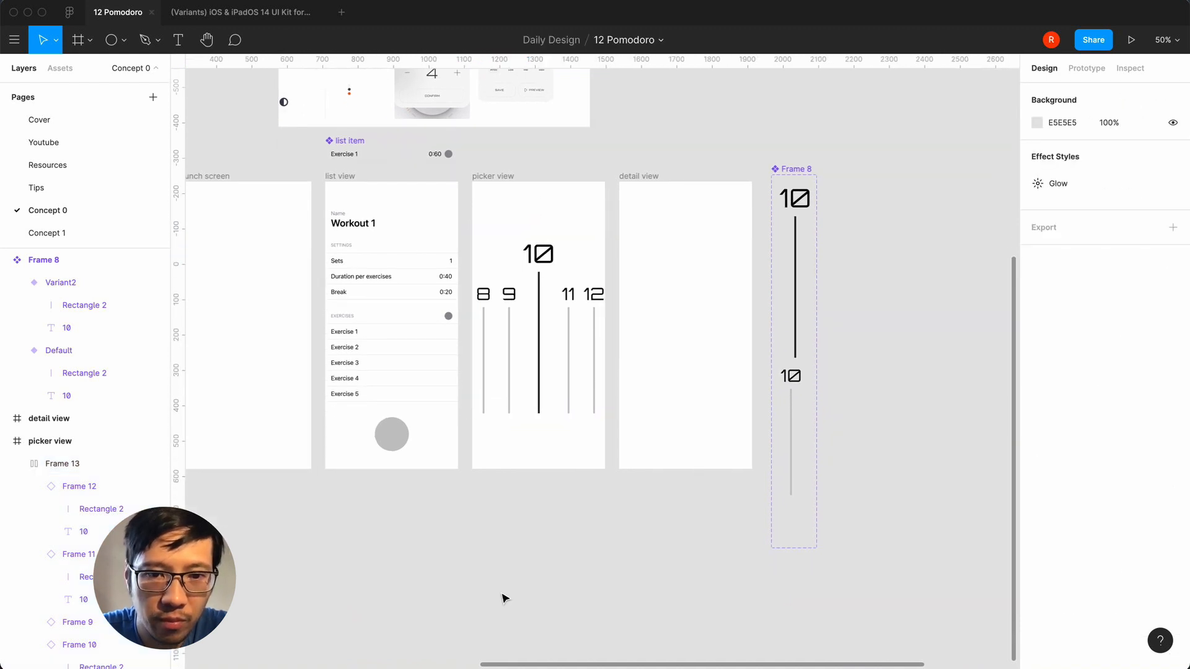
left_click(568, 388)
key("shift+Up")
key("shift+Up")
key("shift+Up")
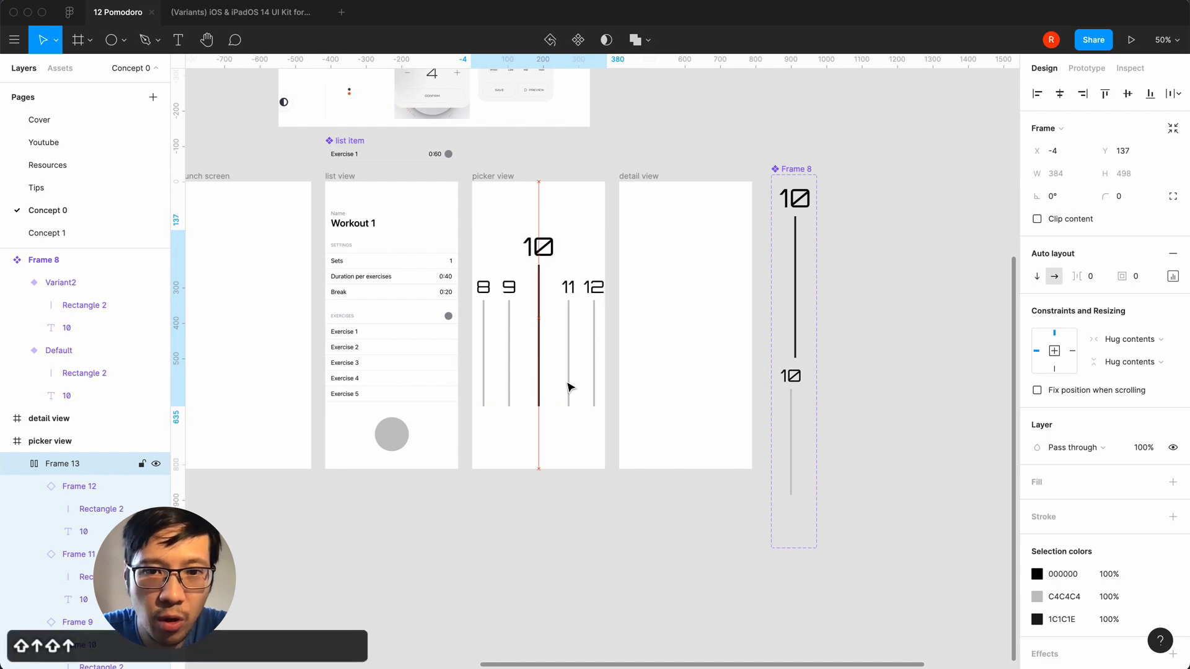
- Check the gray circle in the list view and examine the Braun and metronome inspiration images above the screens
left_click(398, 448)
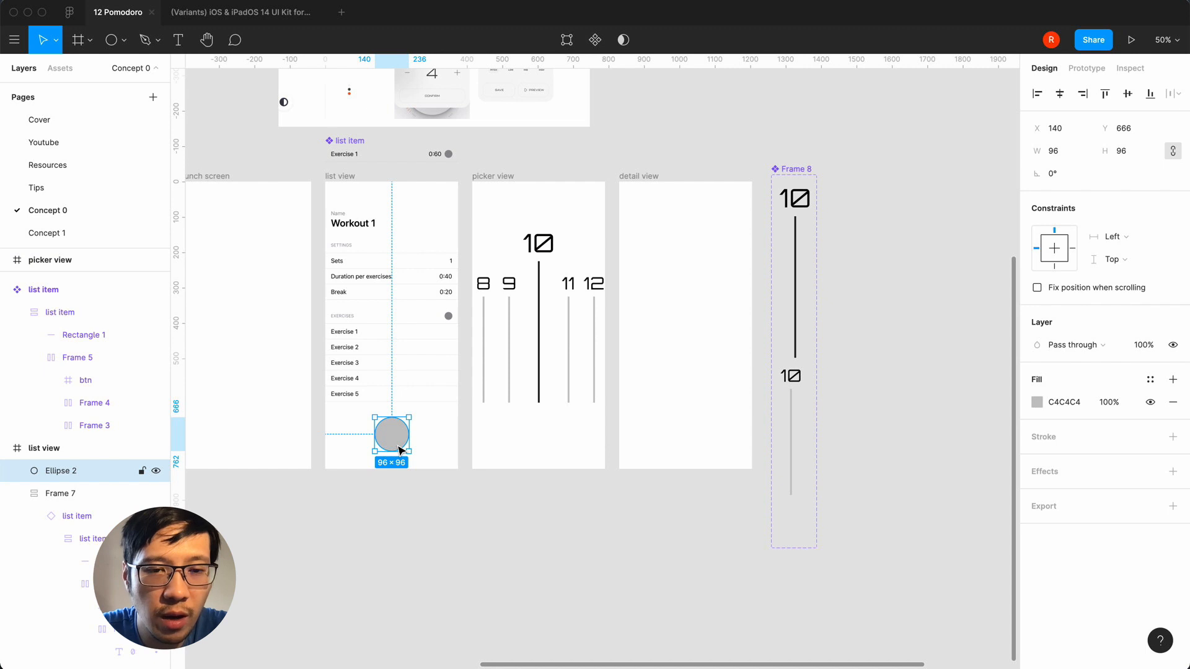
left_click(400, 528)
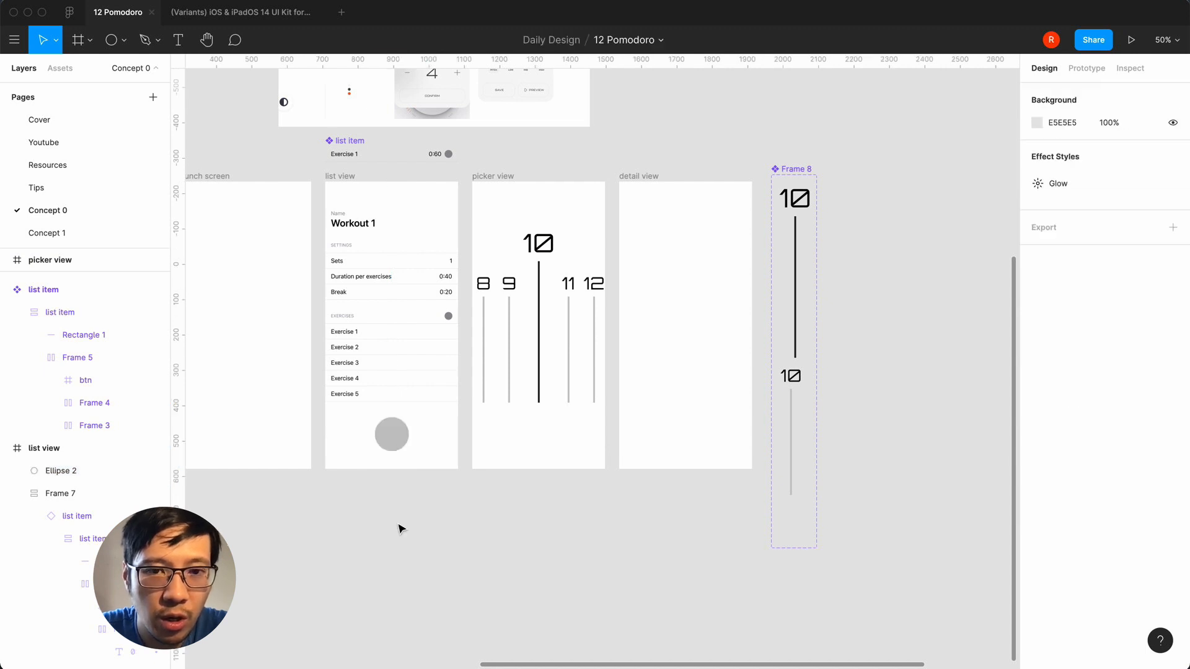
scroll(399, 528, "up", 2)
scroll(399, 528, "right", 1)
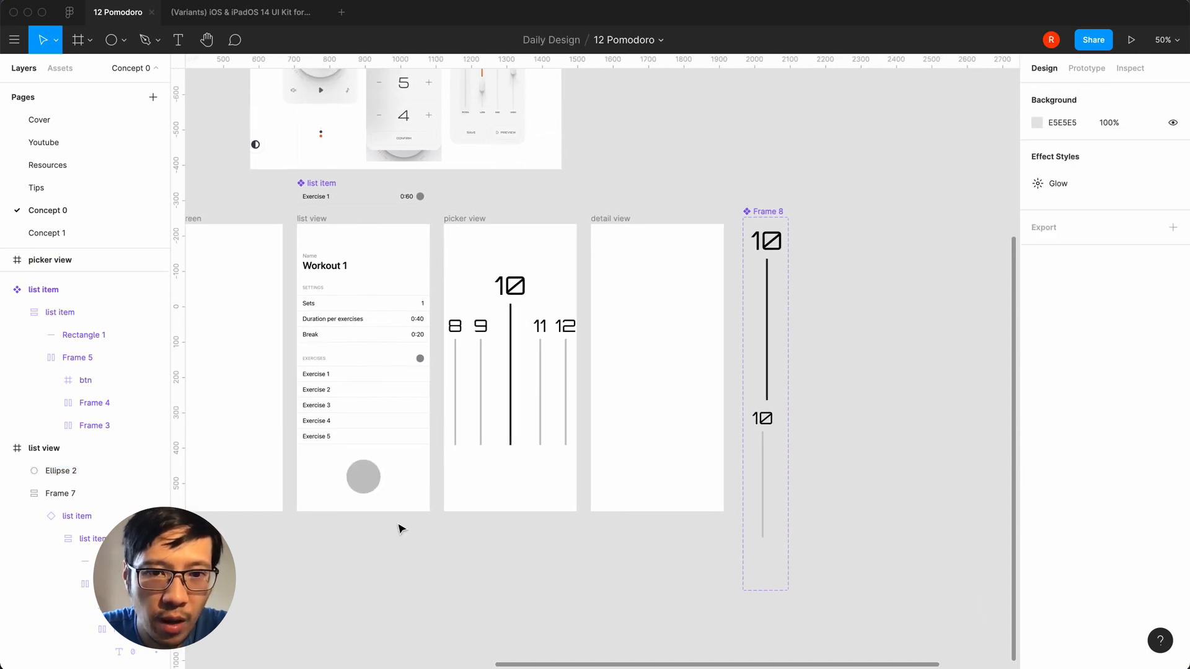
scroll(400, 528, "up", 5)
scroll(400, 528, "left", 10)
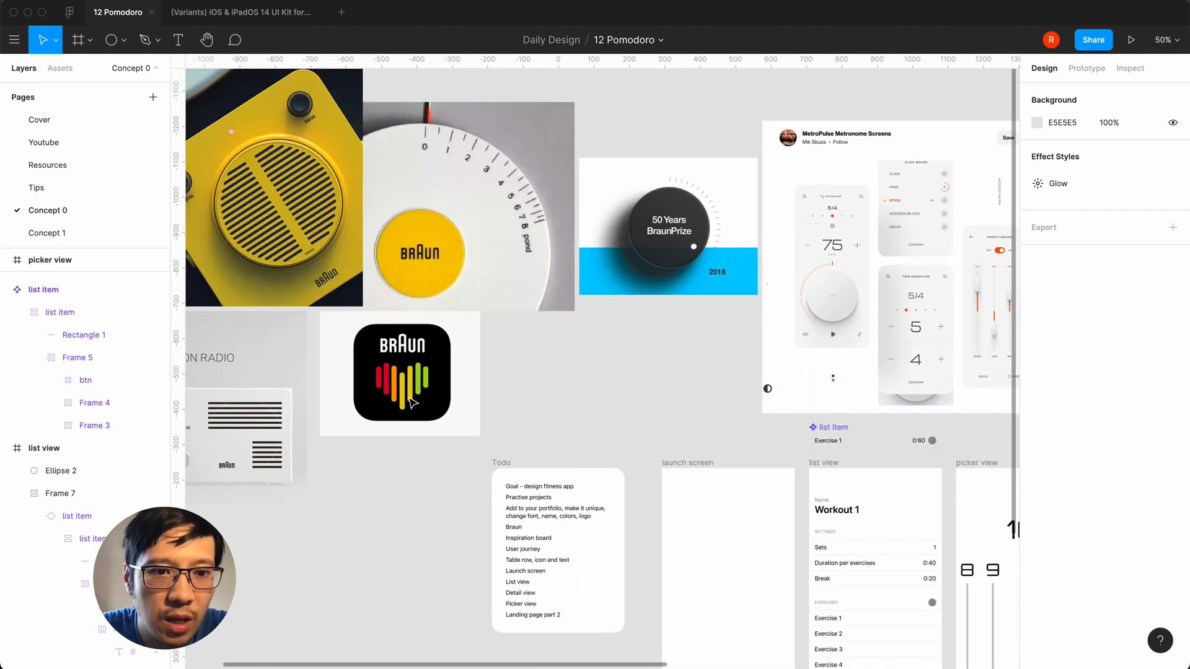
scroll(445, 223, "up", 3)
scroll(445, 223, "left", 4)
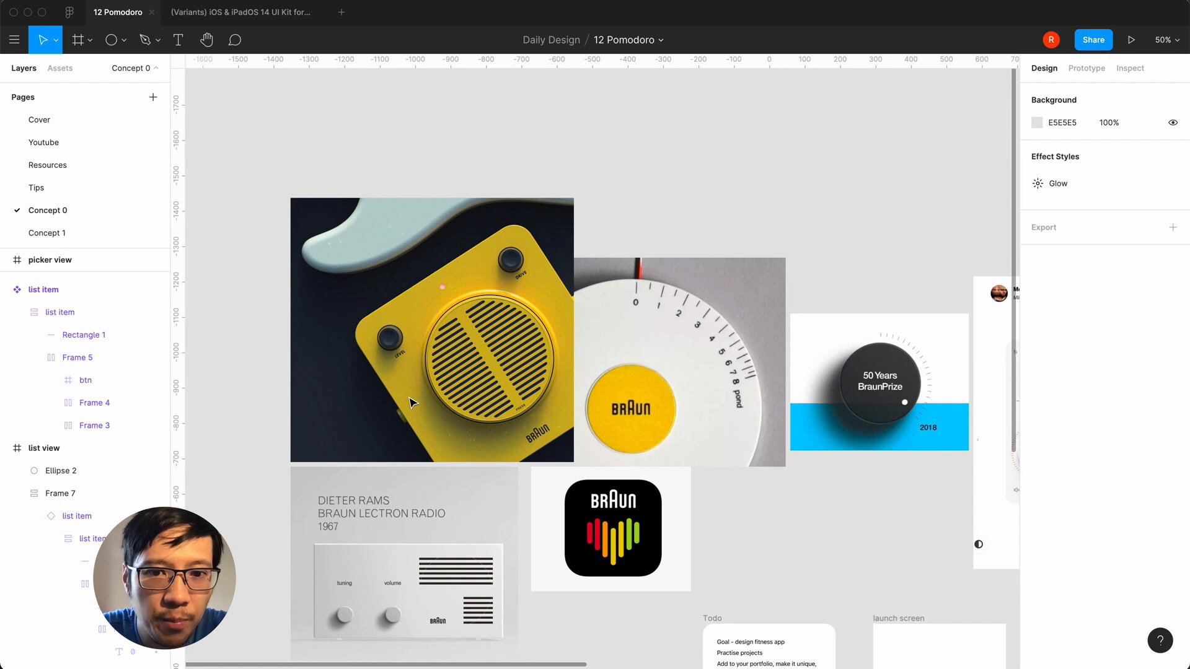
key("=")
scroll(409, 398, "right", 10)
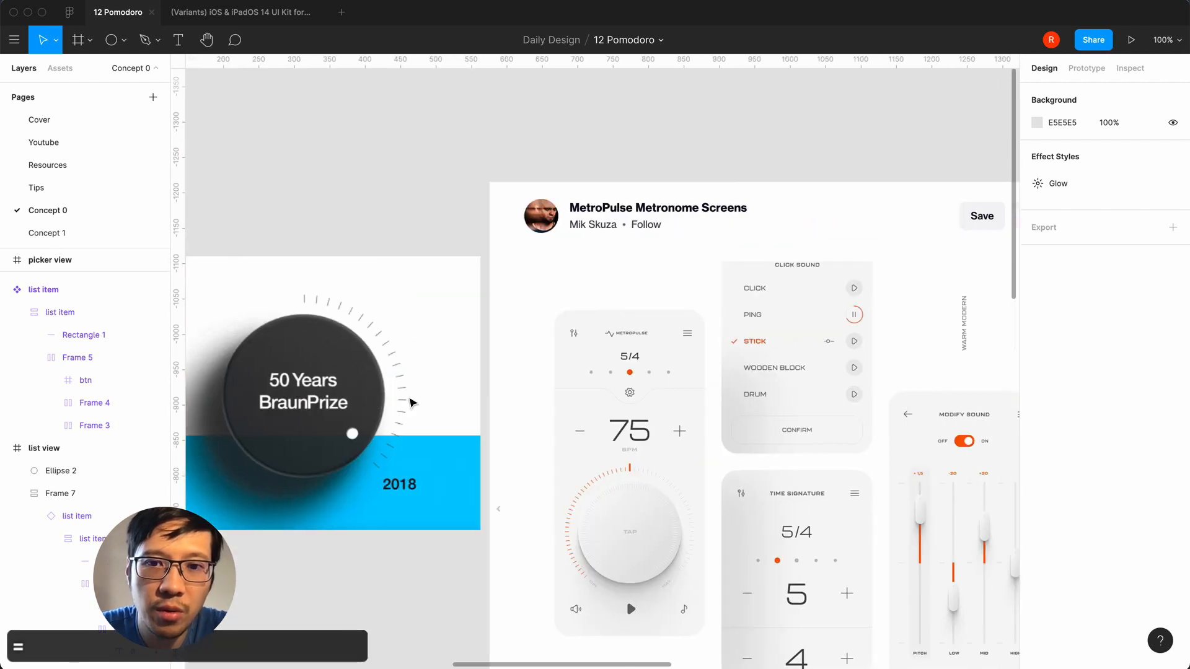
key("-")
key("-")
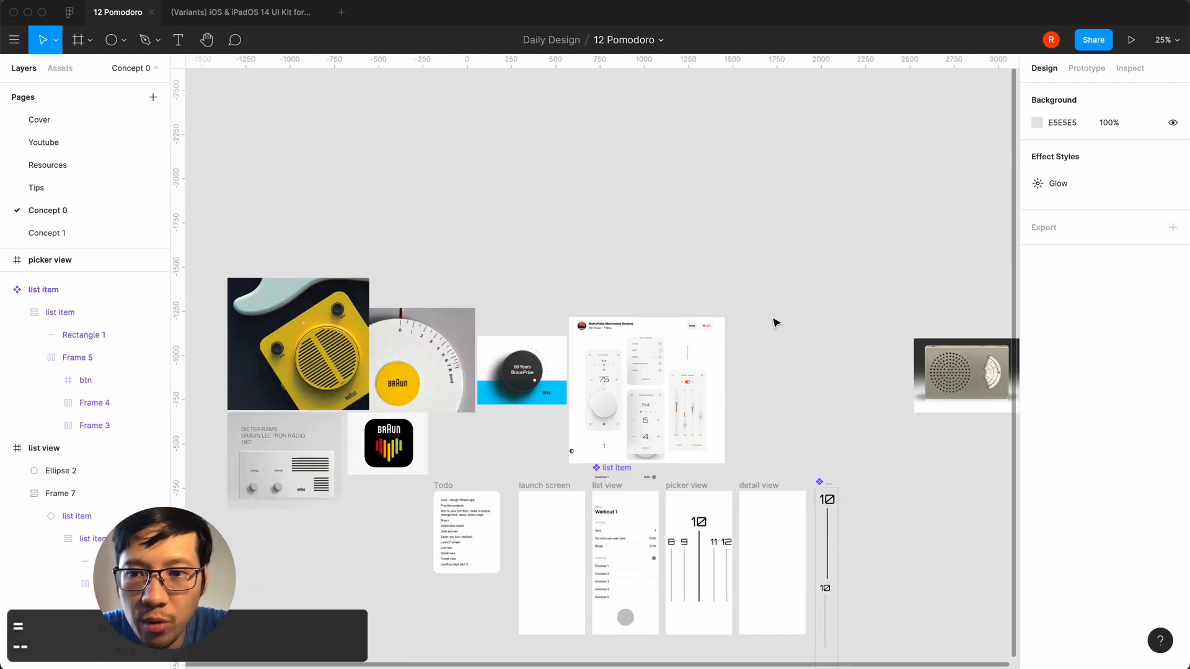
- Move the beige radio image beside the metronome screens and inspect its dial at 100%
left_click_drag(945, 385, 771, 437)
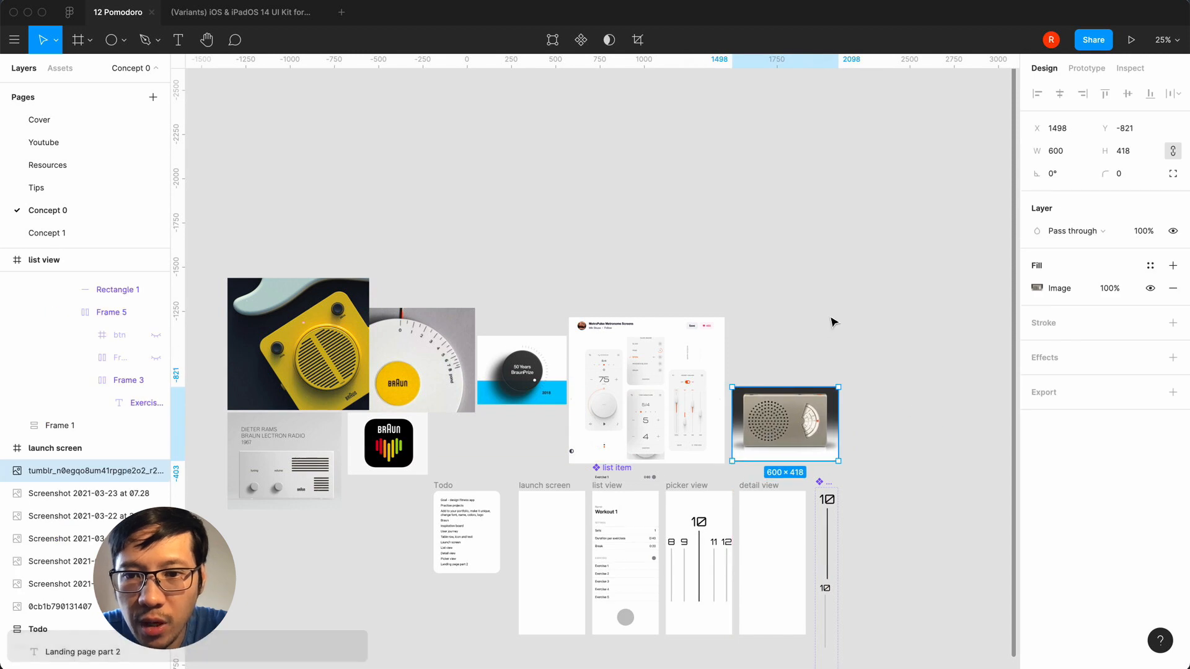
left_click(831, 320)
key("shift+0")
scroll(830, 321, "right", 10)
scroll(831, 321, "down", 5)
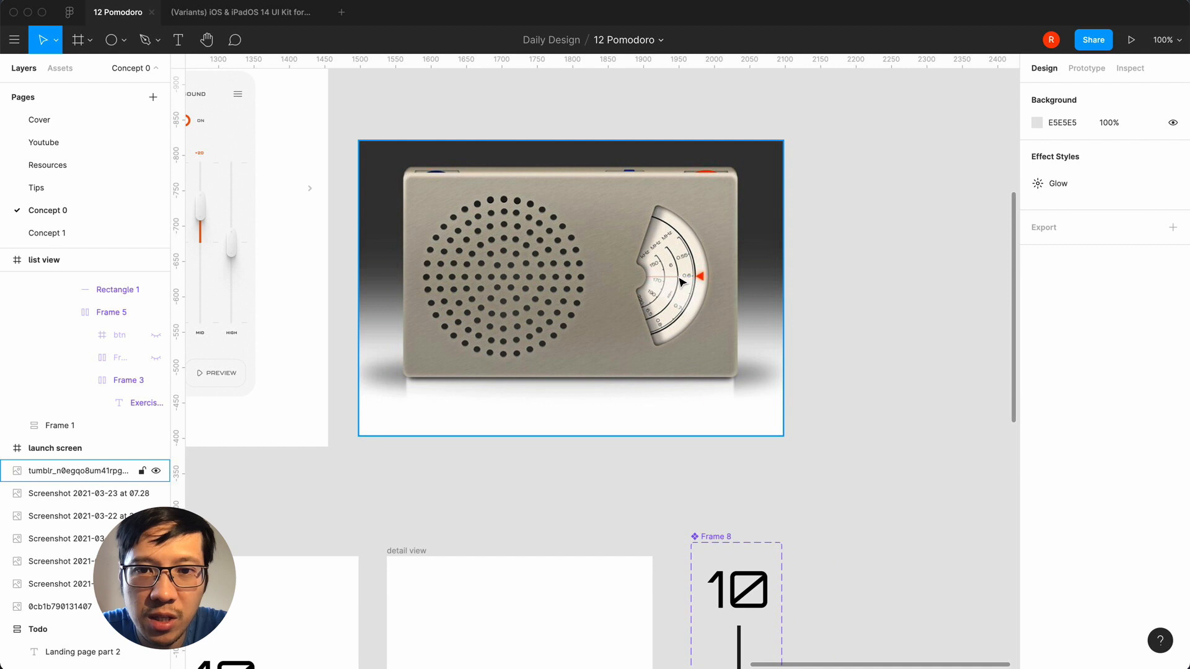
- Place a 100 × 100 triangle above the large 10 in the picker view
scroll(633, 336, "left", 5)
scroll(633, 336, "down", 5)
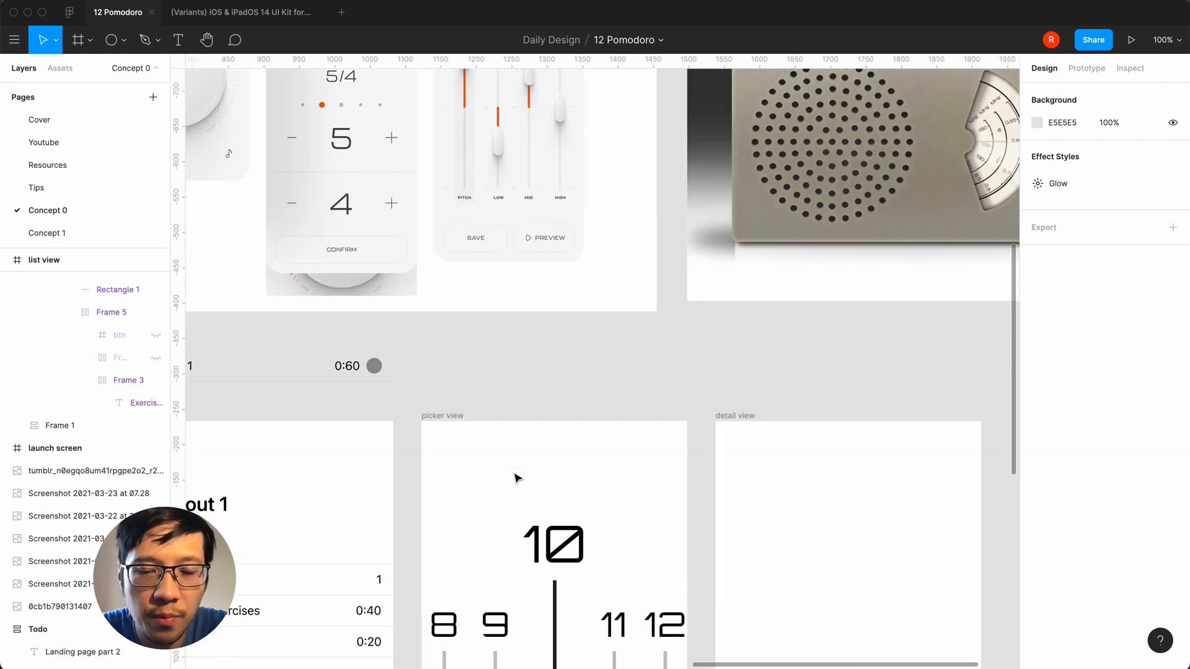
left_click(123, 40)
left_click(112, 139)
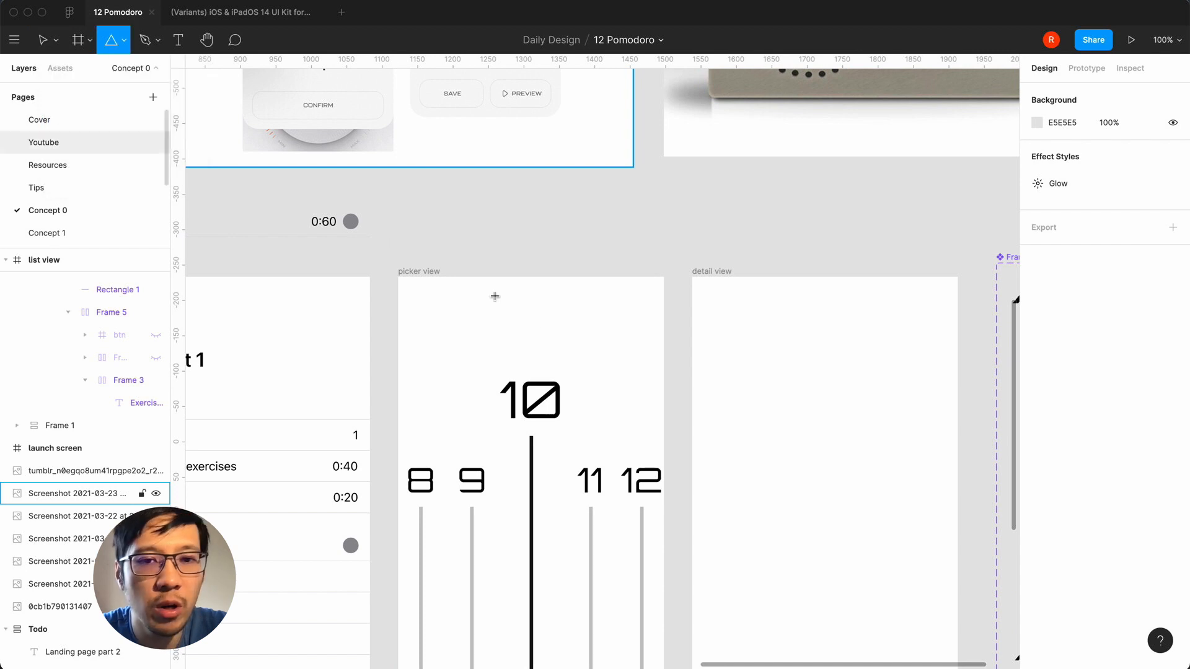
left_click(534, 318)
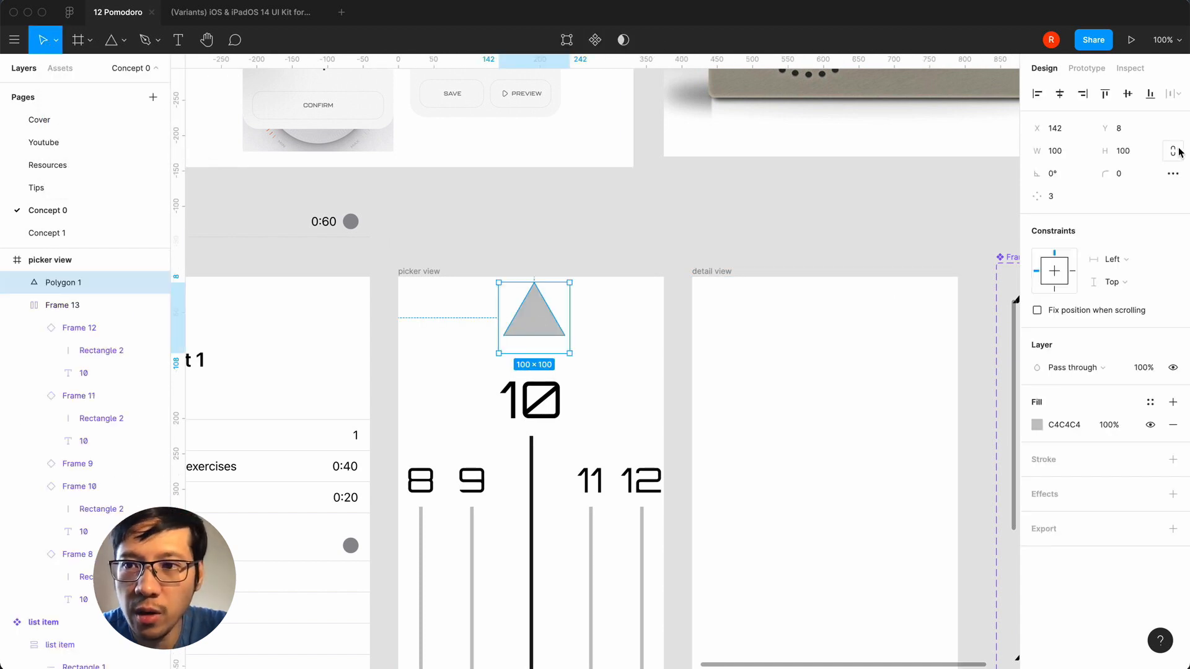
- Lock the triangle's proportions and set its size to 96 × 96
left_click(1146, 152)
type("97")
key("BackSpace")
type("6")
key("Return")
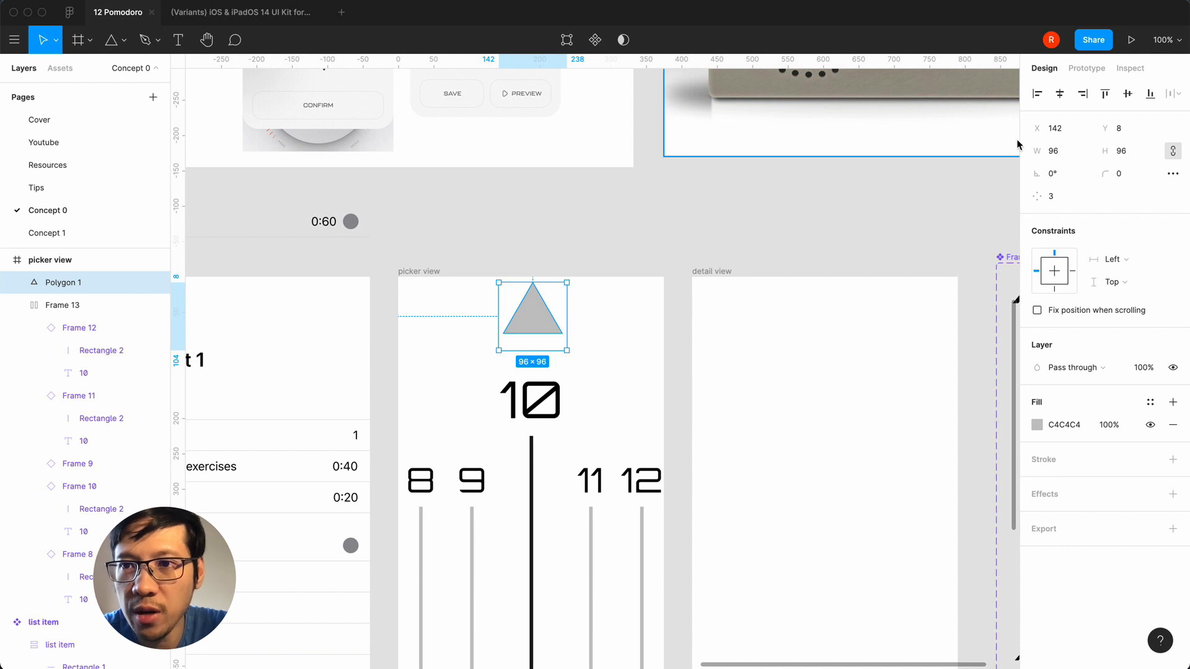
- Flip the triangle vertically and align it to the top edge of the picker view
right_click(539, 319)
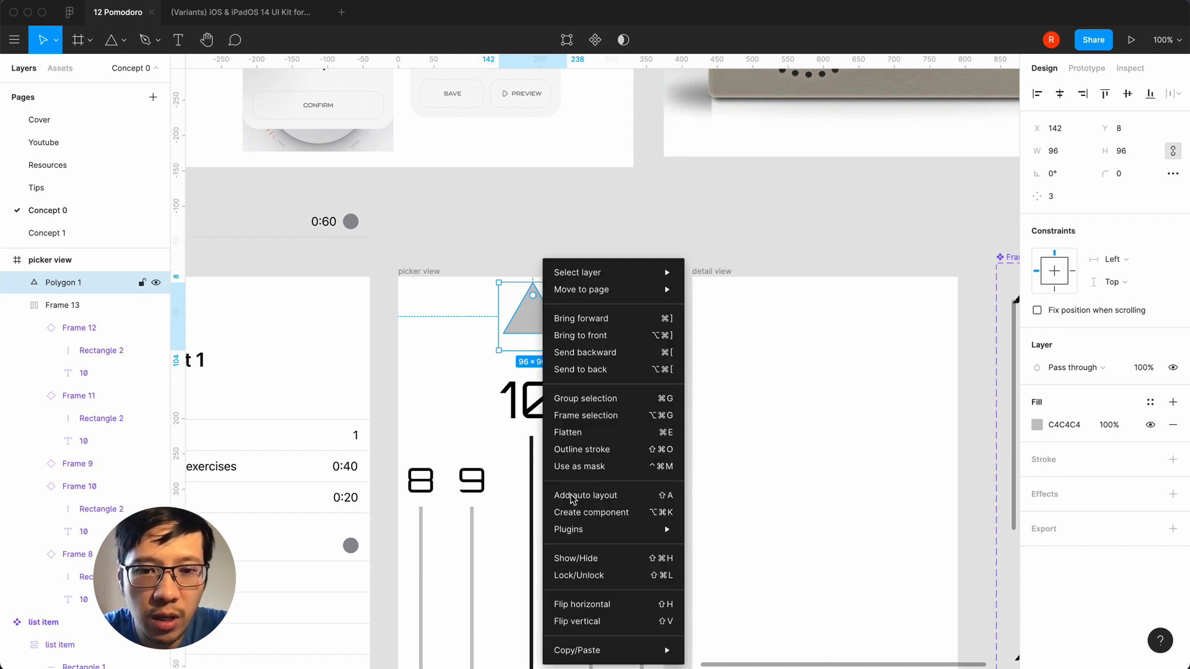
left_click(574, 621)
left_click(1105, 94)
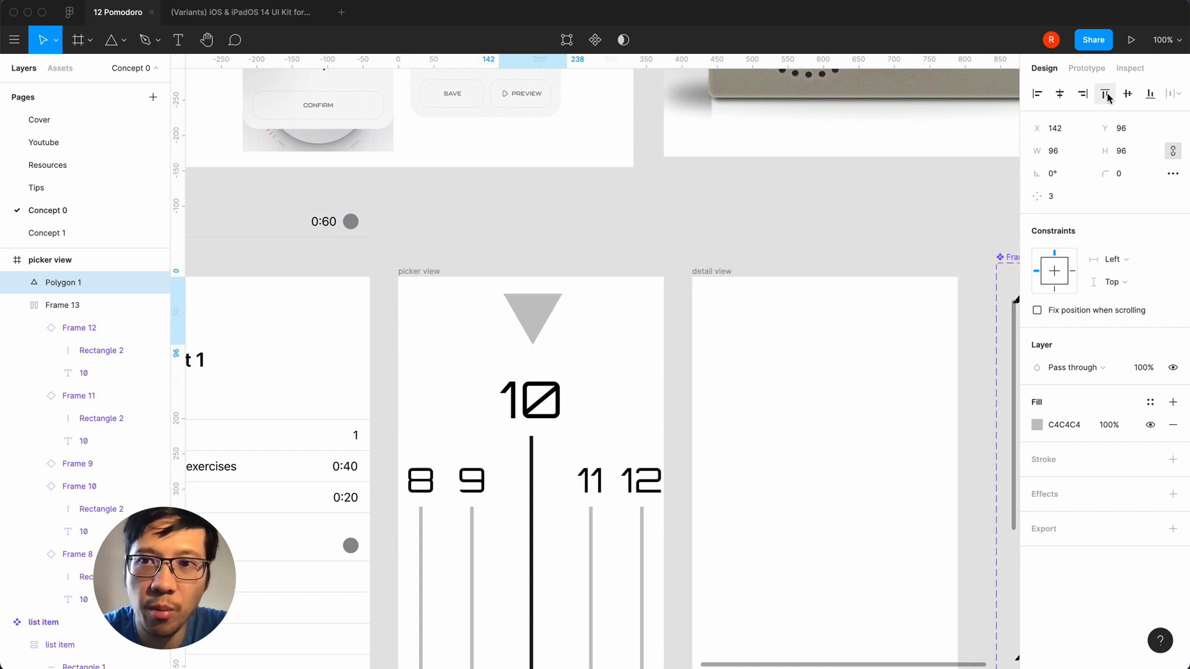
- Outline the triangle into a plain vector shape and align it to the top center of the picker view
right_click(531, 313)
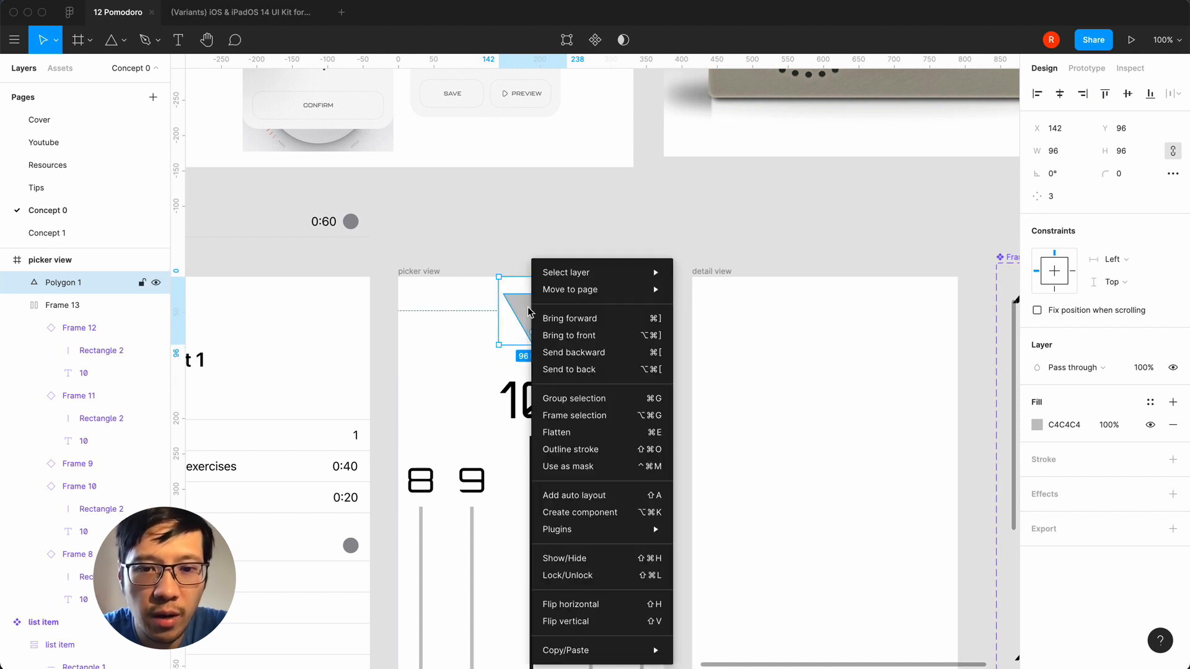
left_click(575, 450)
left_click(1105, 94)
left_click(1059, 94)
left_click(753, 202)
- Change the triangle's fill color to black, 000000
scroll(682, 215, "down", 4)
scroll(682, 215, "left", 2)
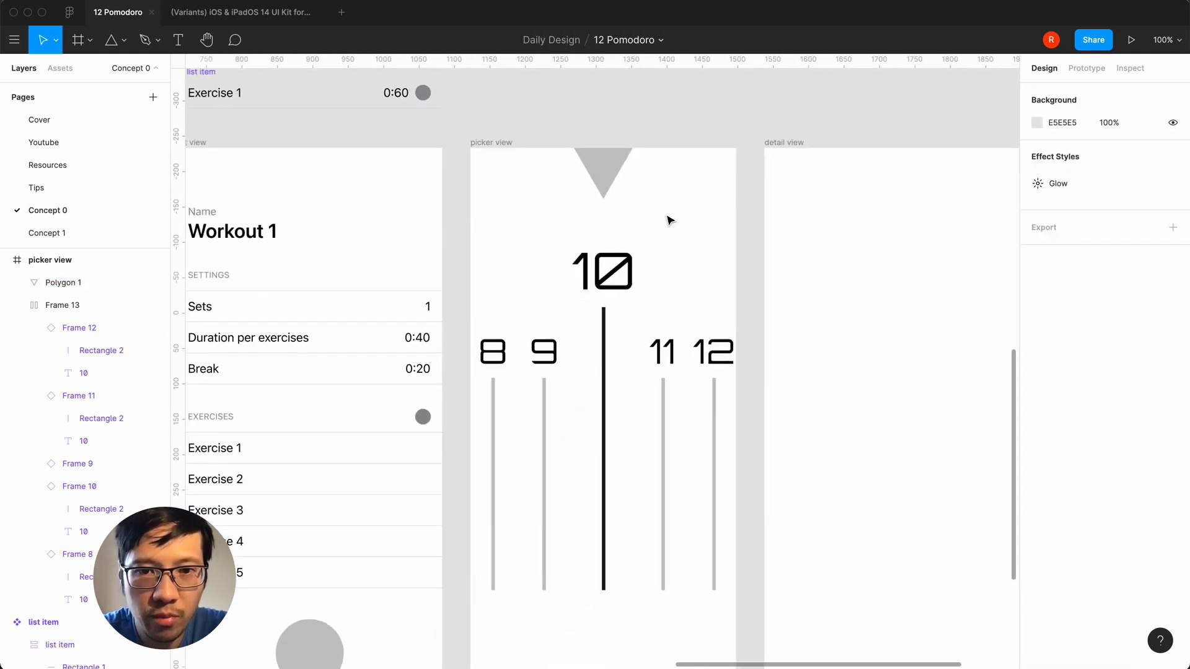
left_click(621, 178)
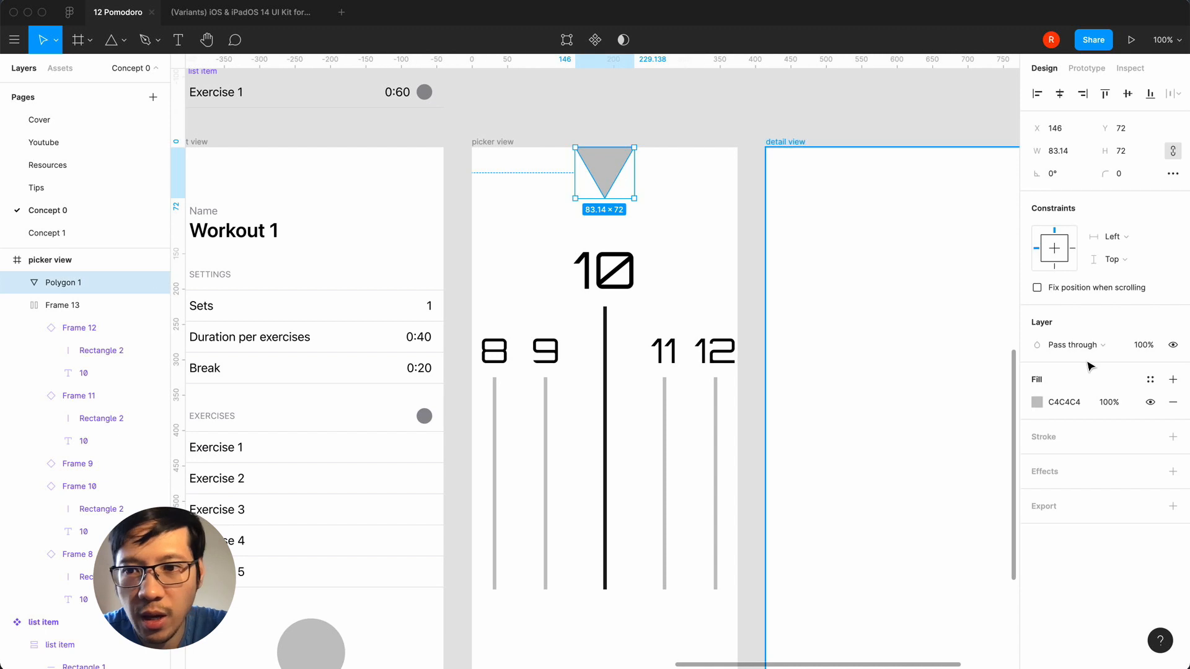
left_click(1036, 402)
scroll(877, 629, "down", 3)
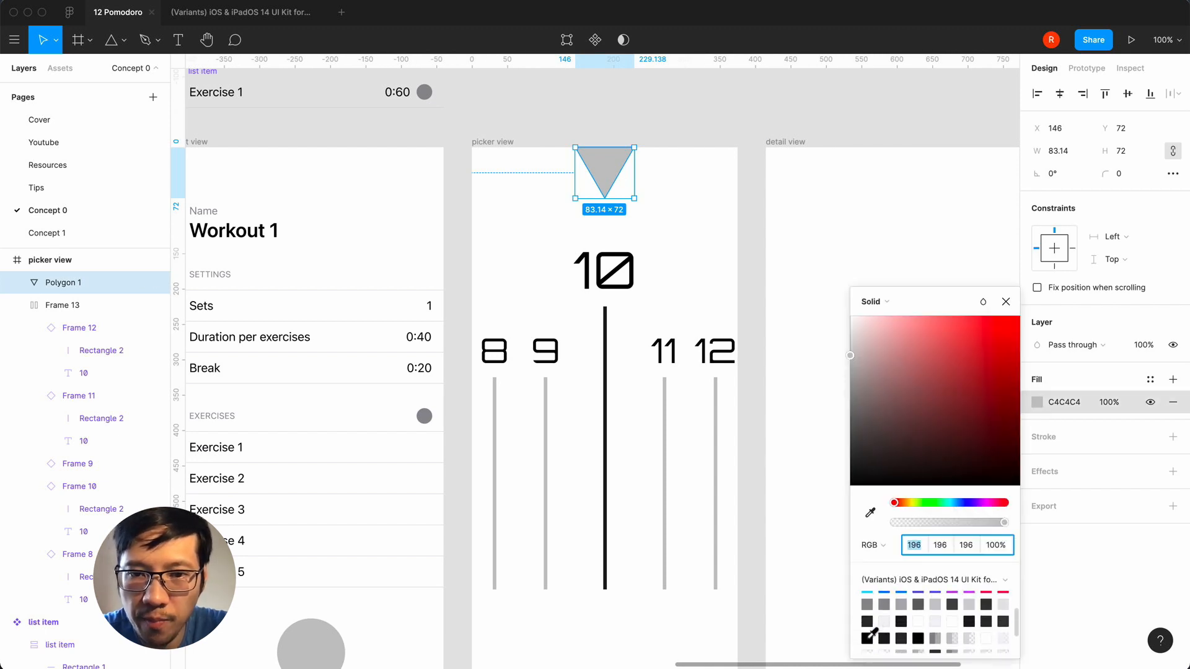
left_click(1005, 303)
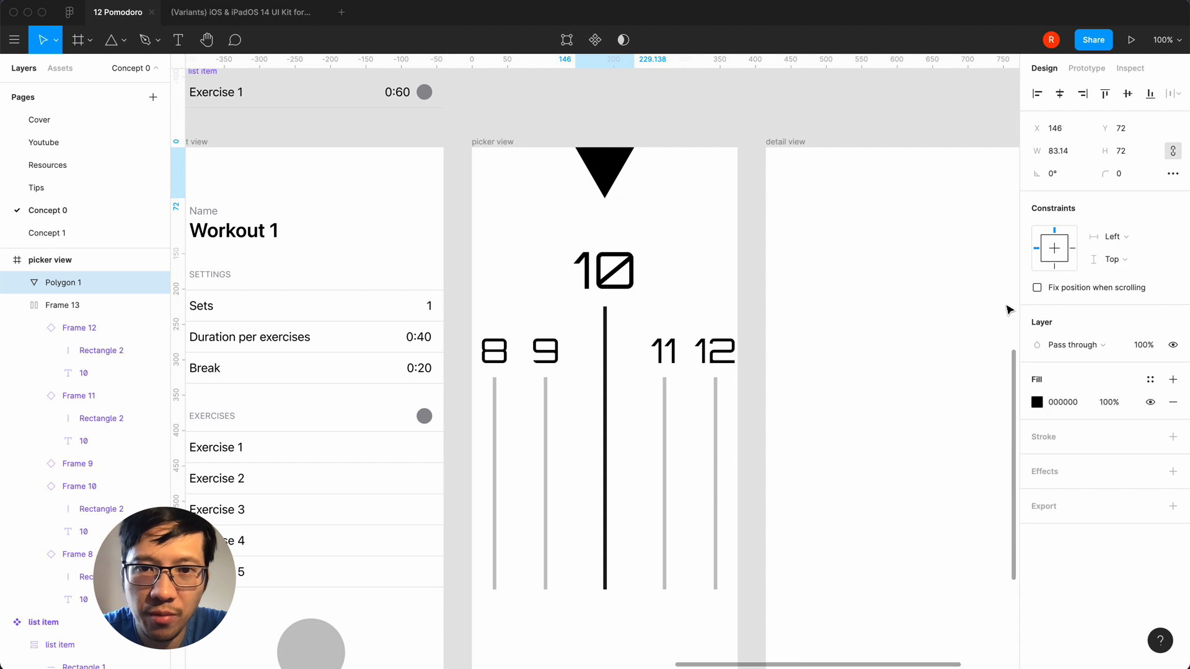
left_click(731, 240)
- Change the fill of the number text in the Variant2 component to gray AEAEB2
left_click(674, 362)
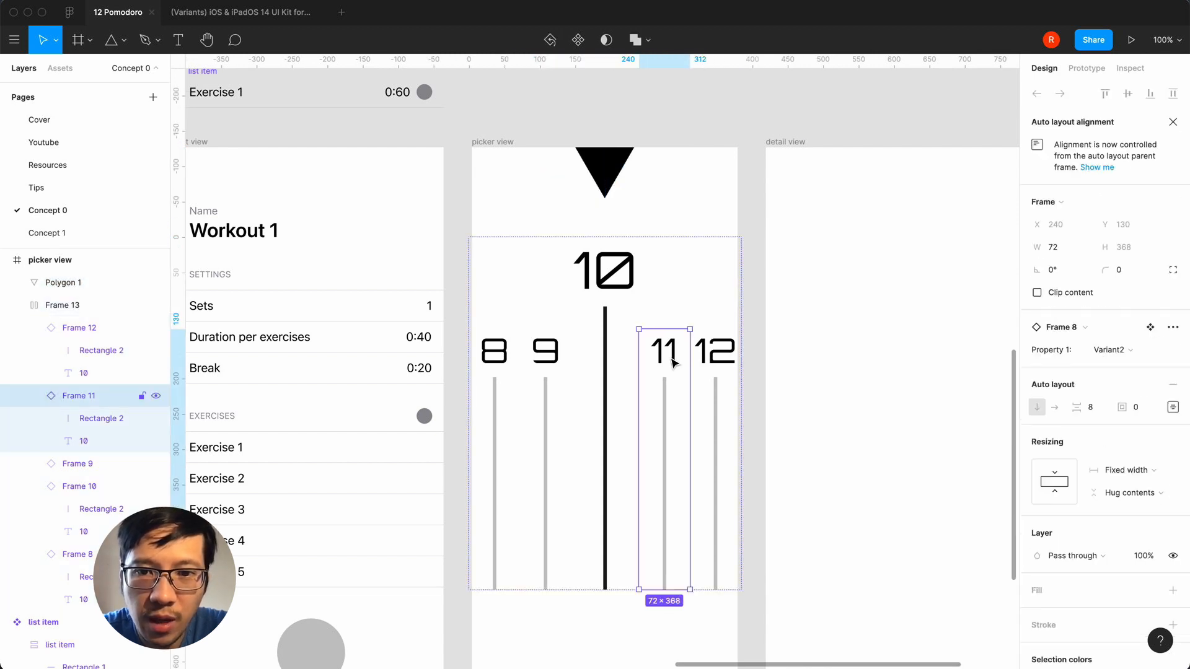
left_click(801, 399)
key("minus")
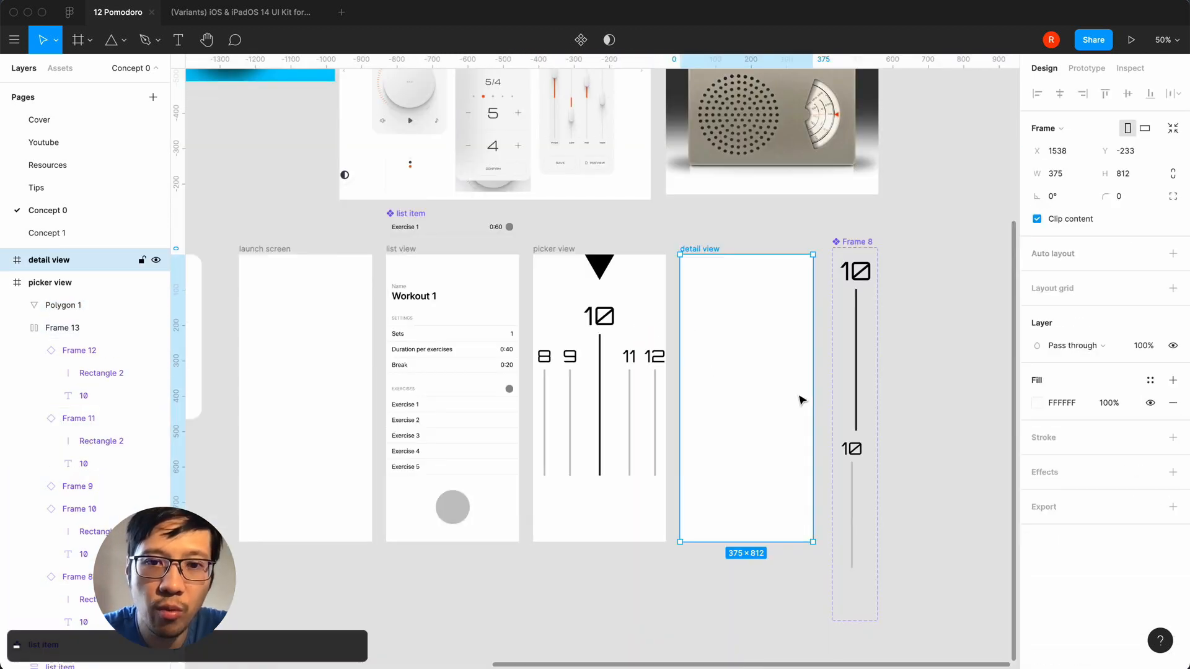
scroll(800, 401, "right", 3)
left_click(774, 452)
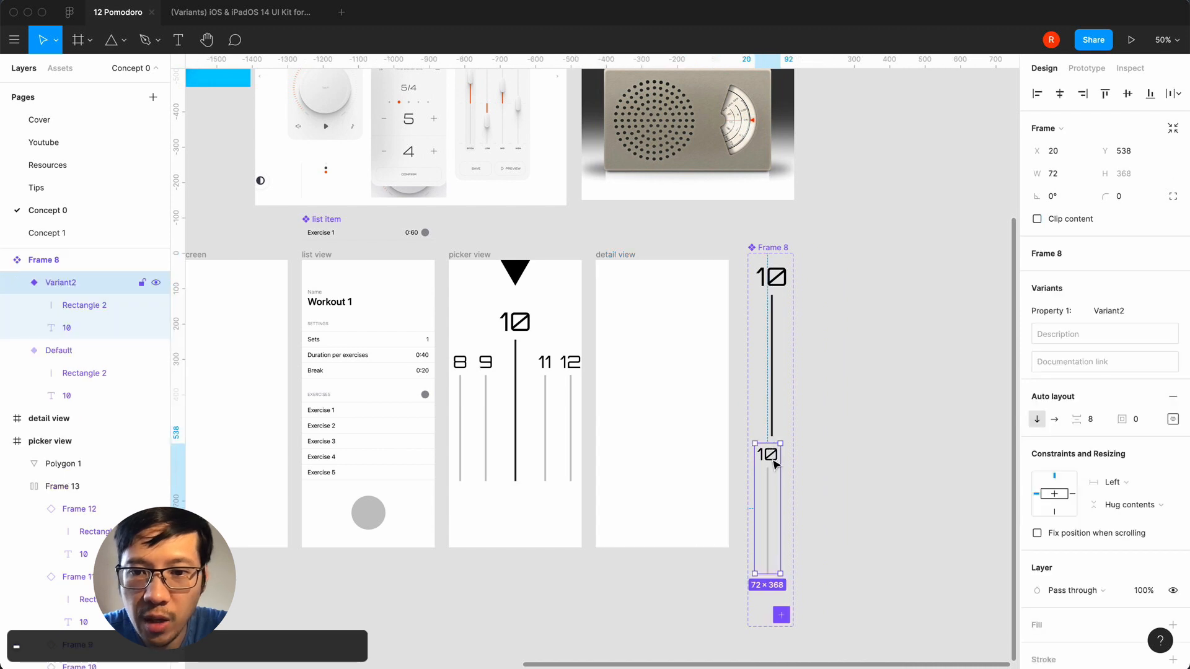
double_click(769, 457)
scroll(1086, 526, "down", 2)
left_click(1036, 513)
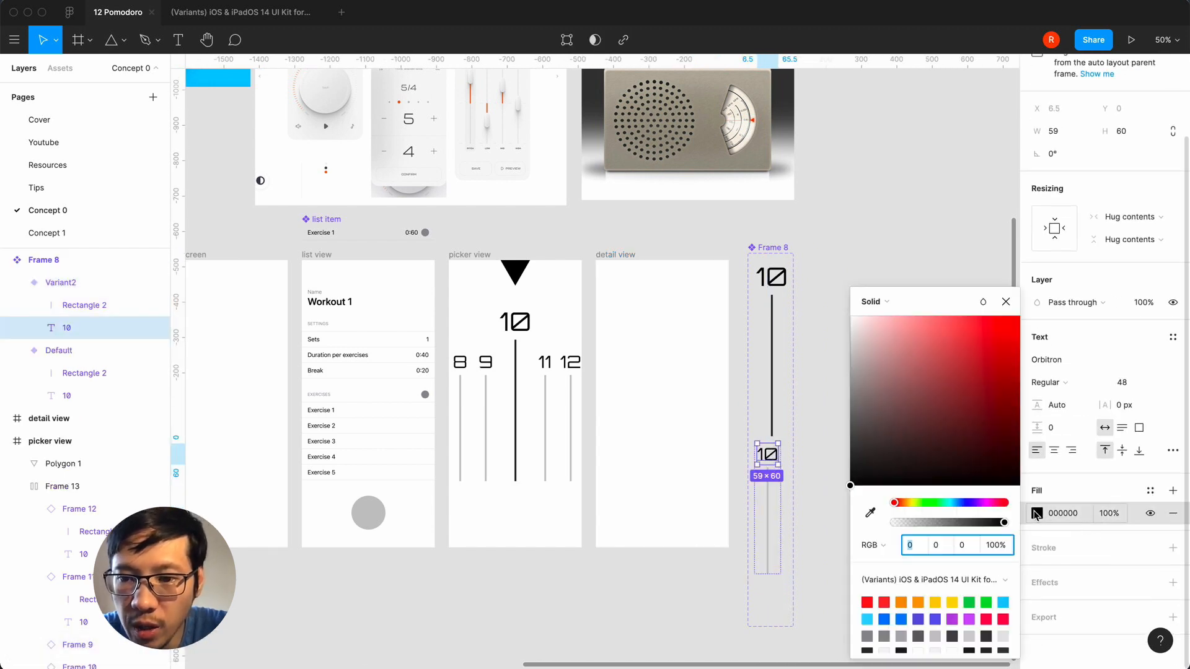
scroll(978, 627, "down", 1)
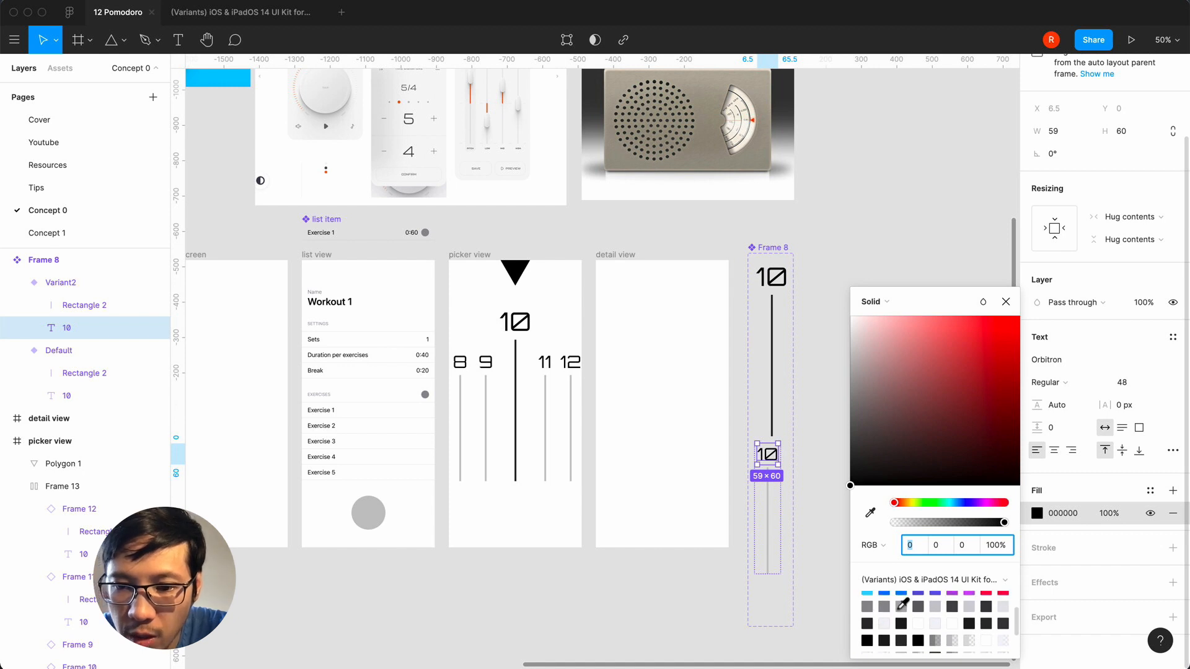
left_click(904, 604)
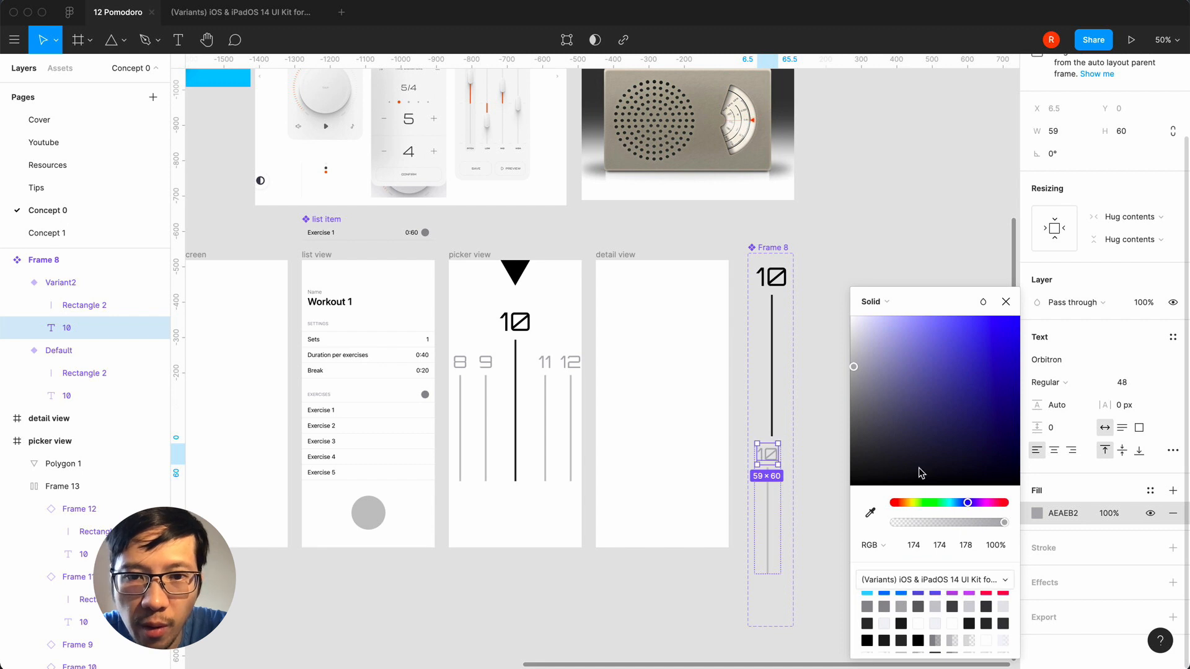
left_click(1006, 302)
left_click(876, 428)
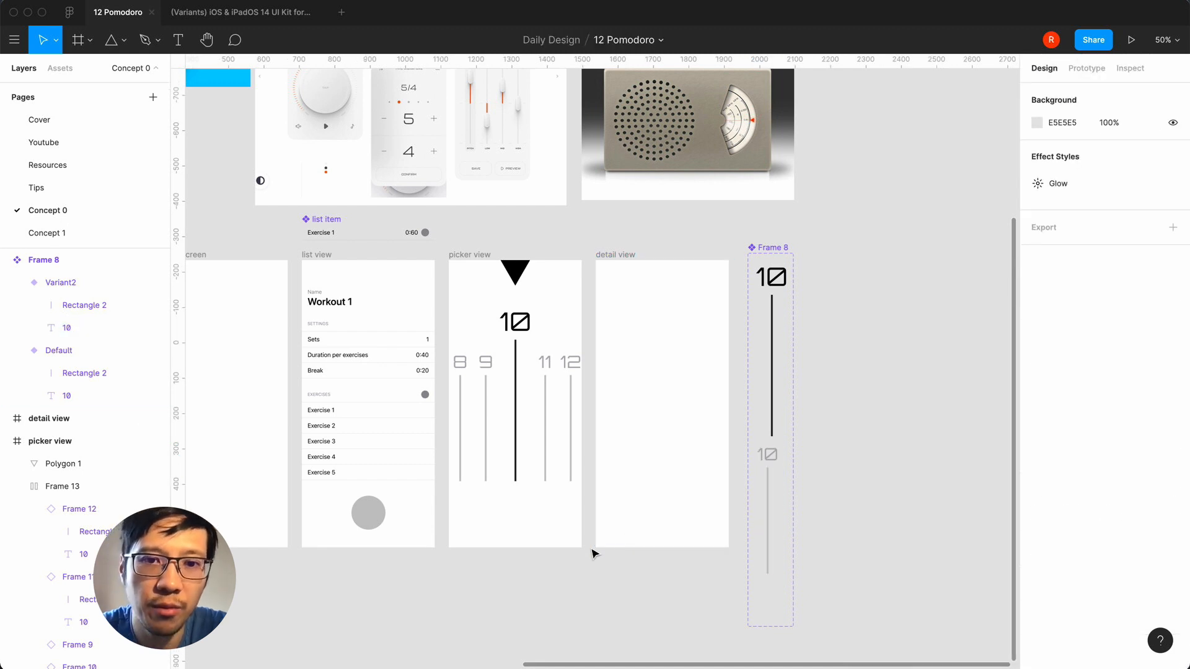
- Examine the picker view at 100% beside the list view and check the Workout 1 title's text settings
key("equal")
key("minus")
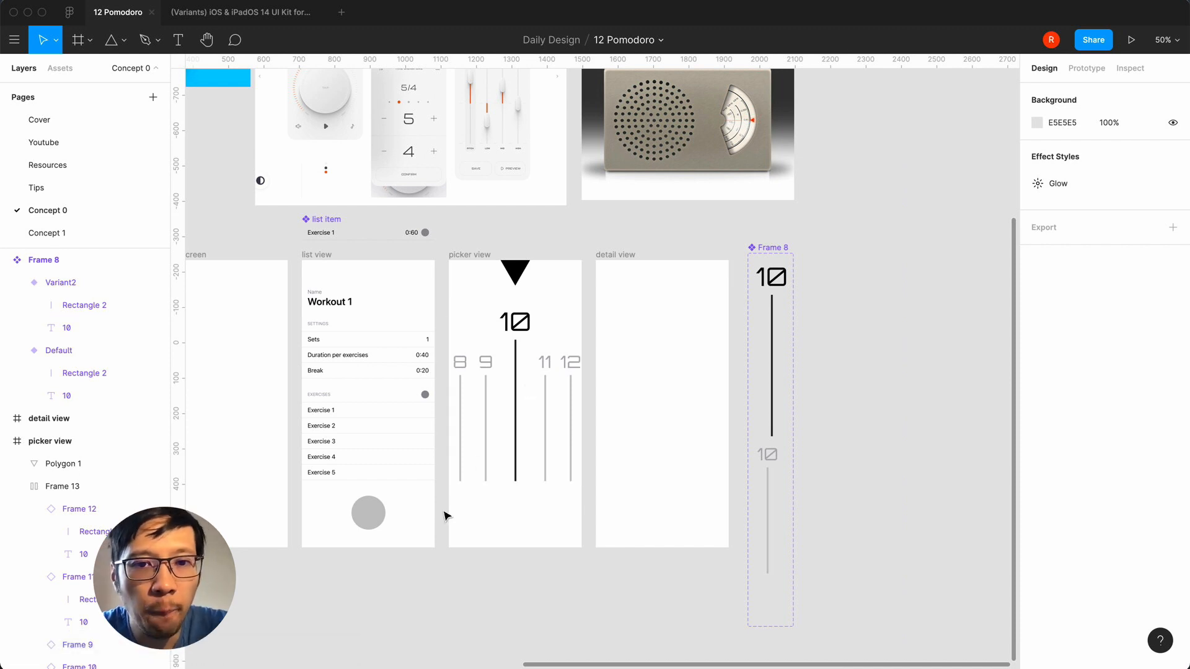
key("equal")
scroll(446, 515, "left", 5)
scroll(446, 515, "up", 2)
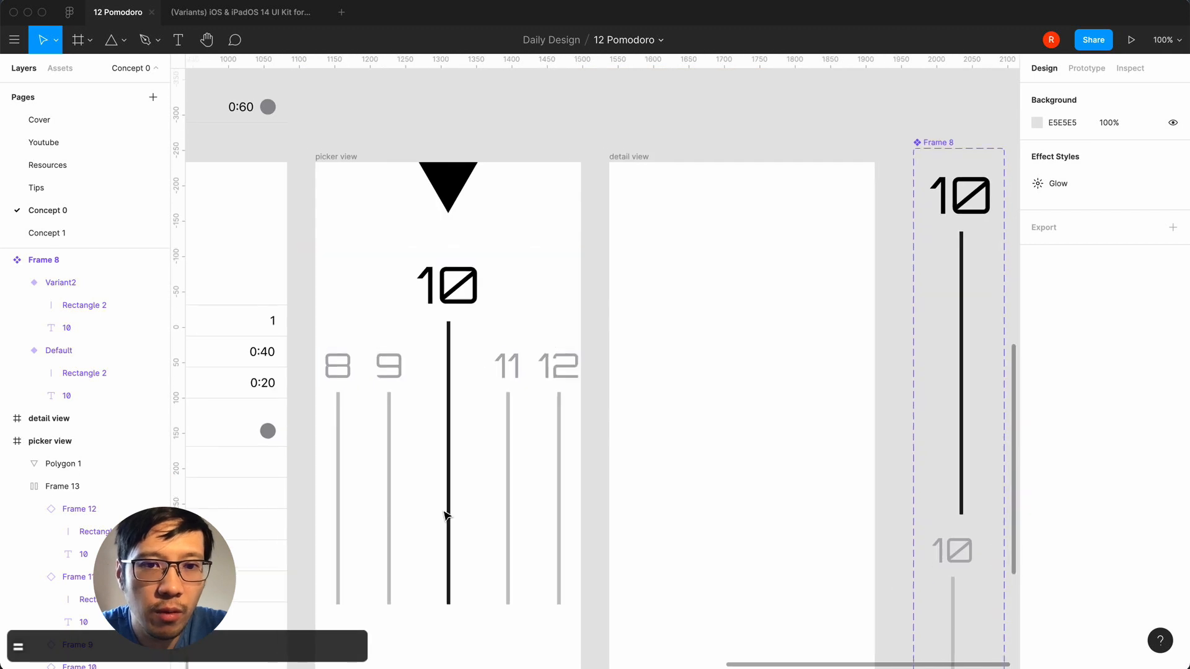
scroll(532, 373, "left", 3)
scroll(531, 373, "down", 2)
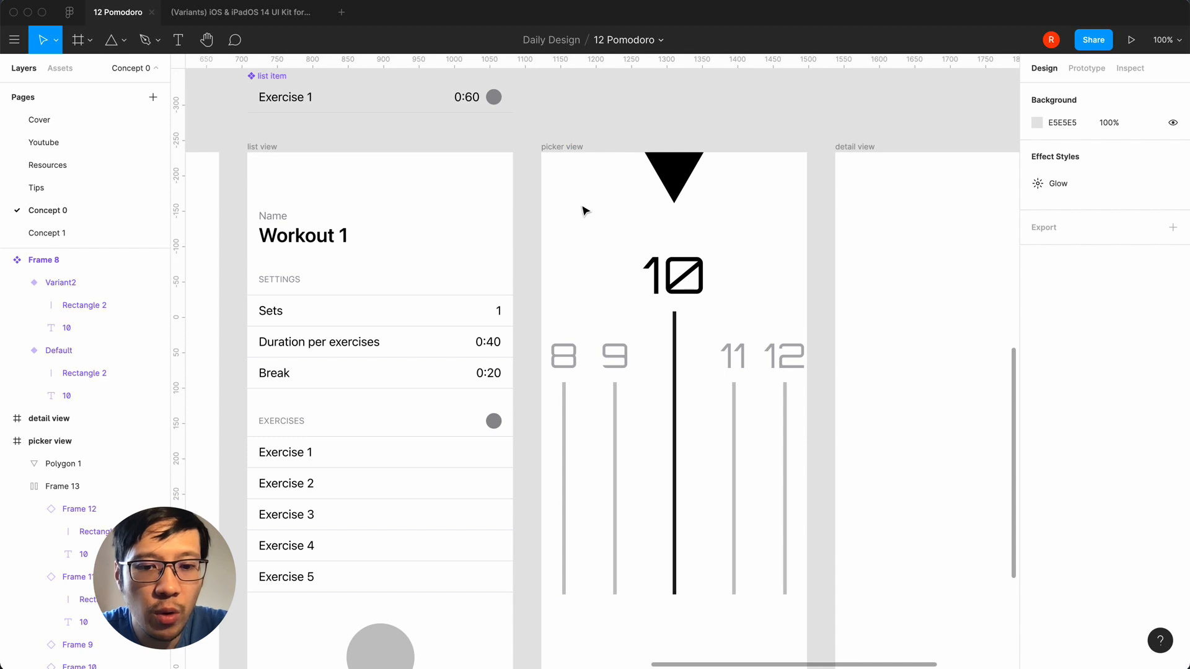
double_click(310, 239)
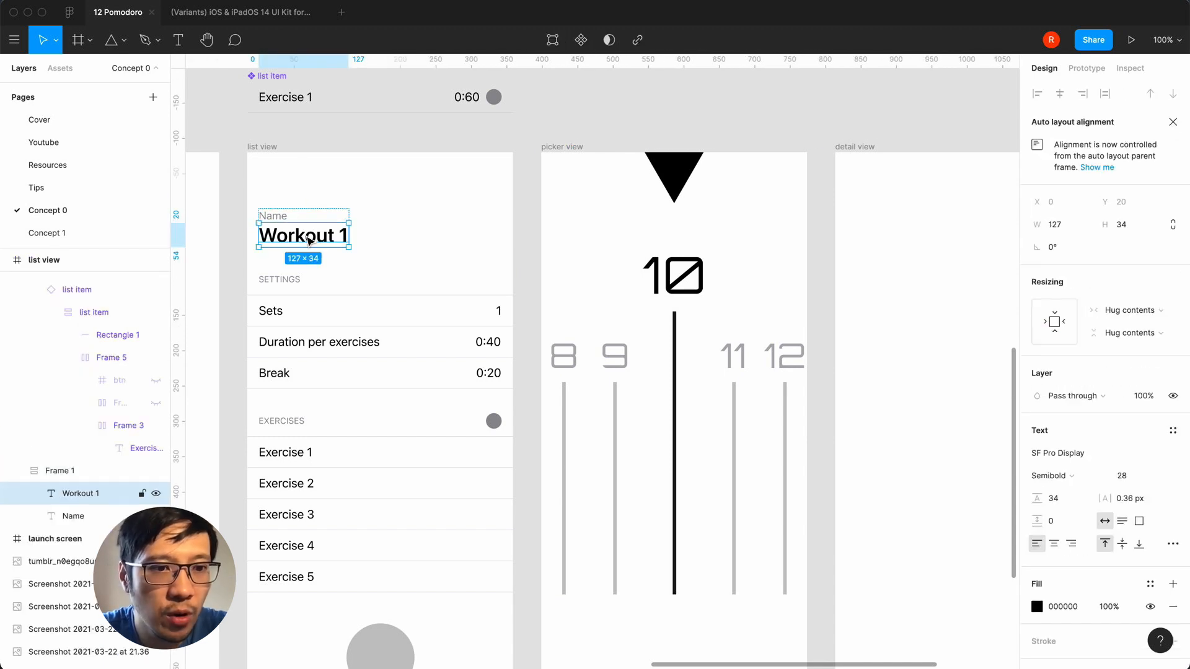
- Copy the Workout 1 title into the picker view and place it horizontally centered between the triangle and the large 10
key("super+c")
left_click(563, 146)
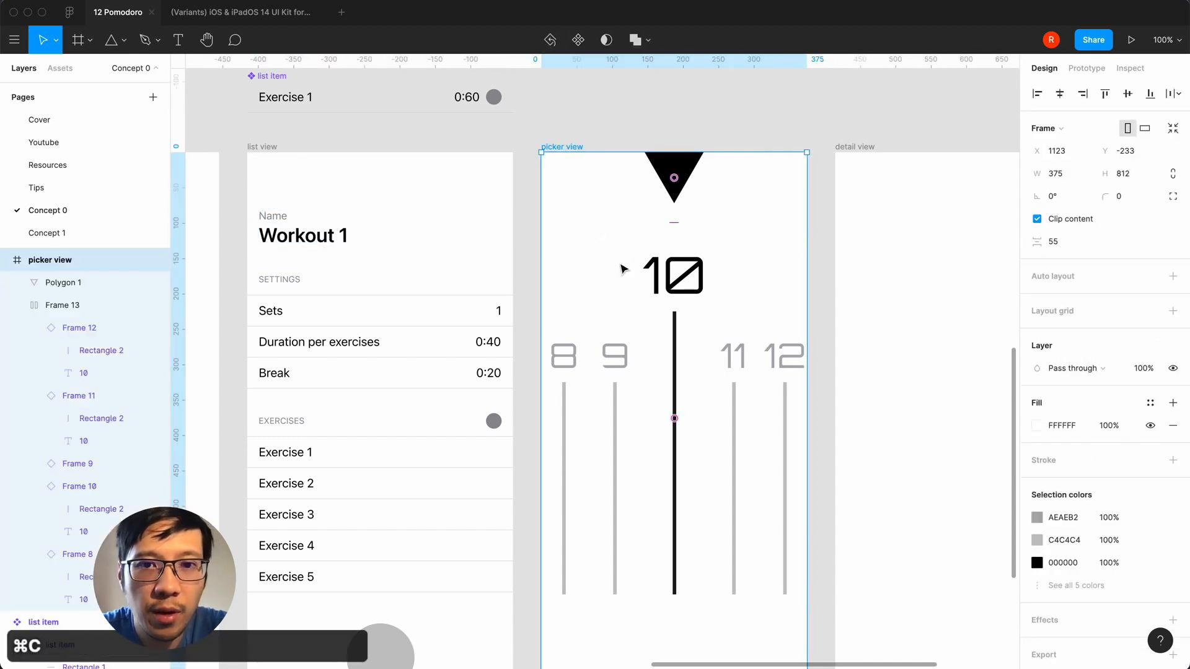
key("super+v")
left_click_drag(596, 186, 686, 238)
left_click(1060, 98)
left_click(1126, 98)
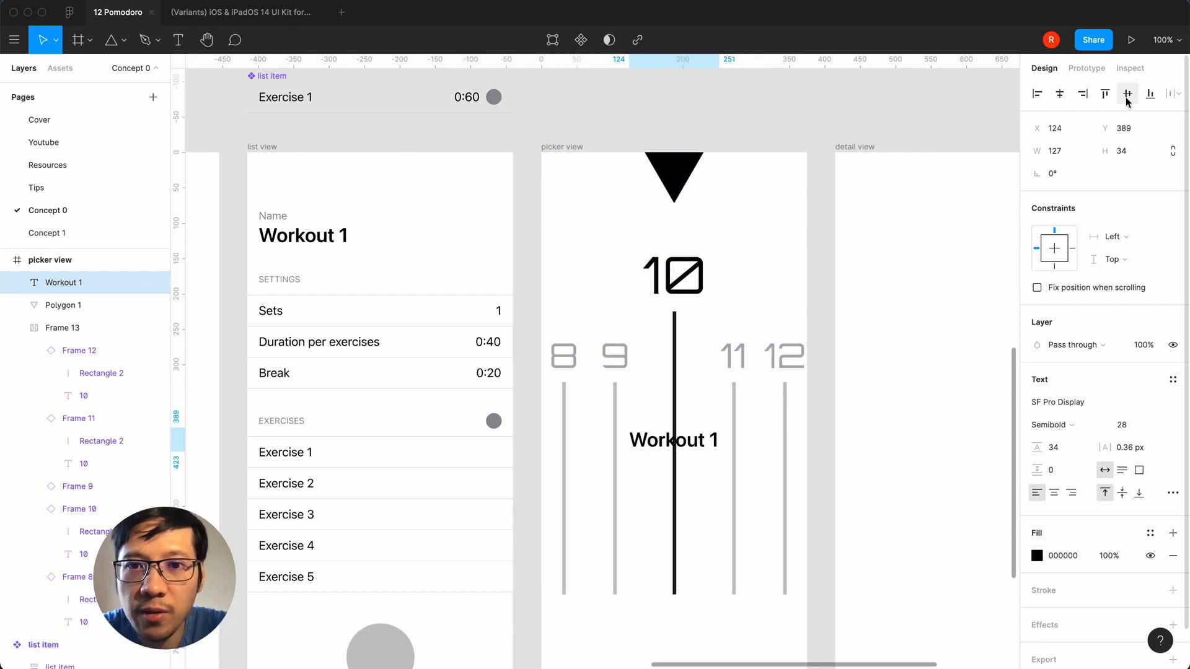
key("super+z")
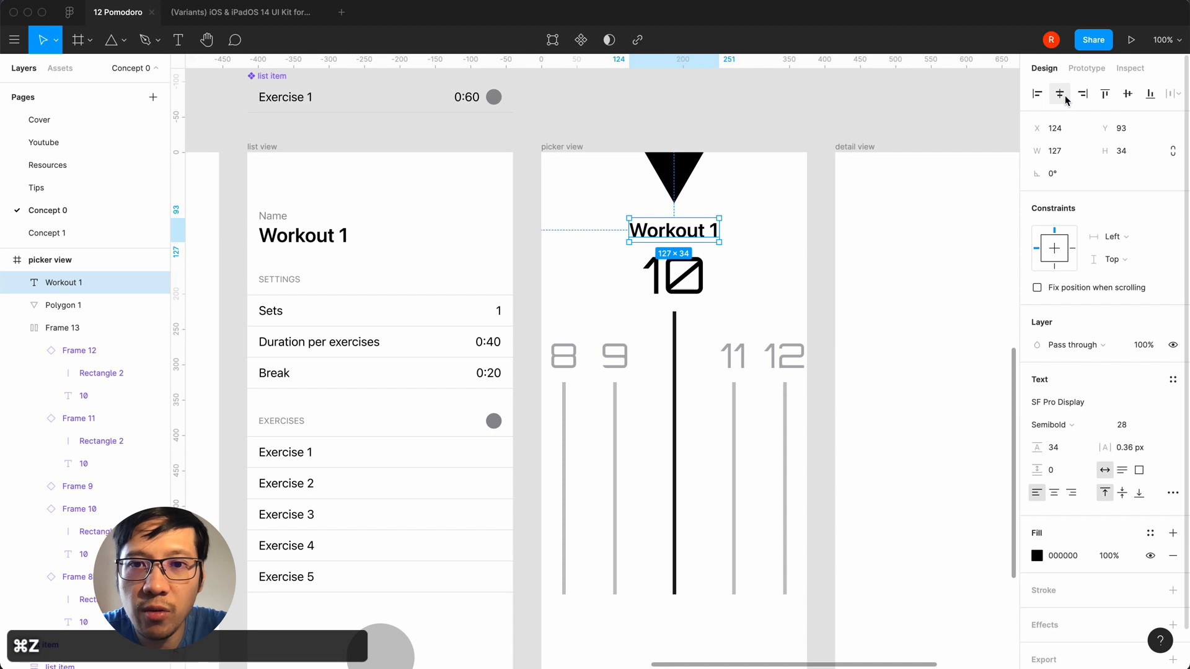
- Change the copied title's text to Sets and re-center it horizontally in the picker view
double_click(680, 240)
type("Sets")
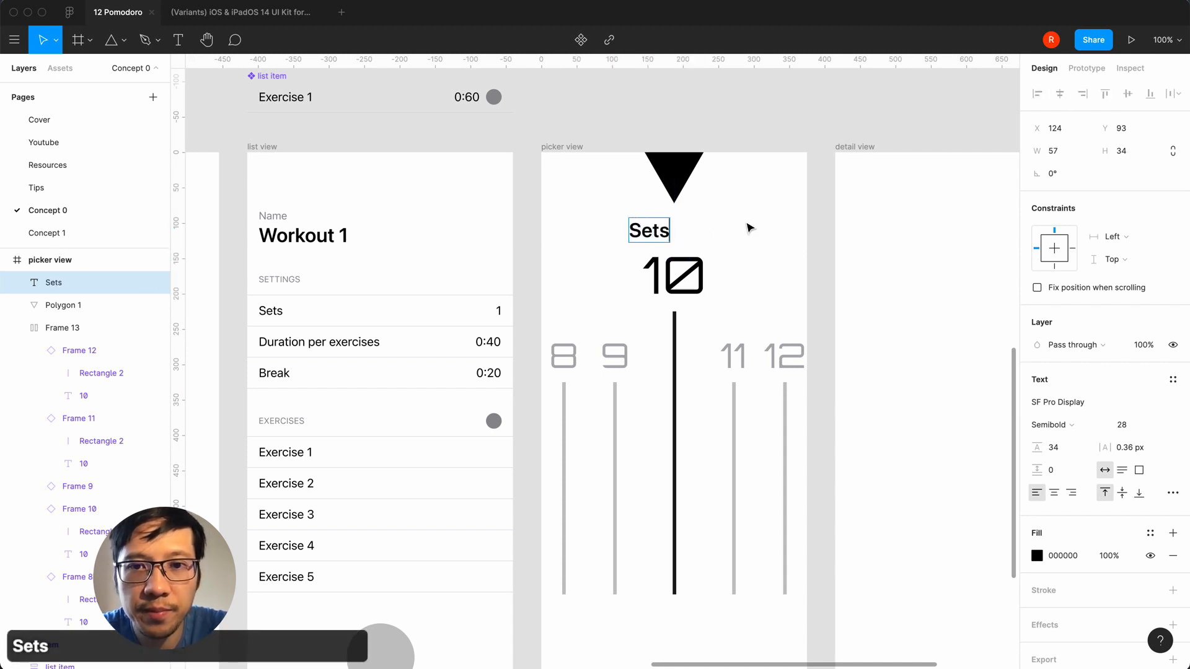
key("Escape")
left_click(1059, 97)
left_click(839, 135)
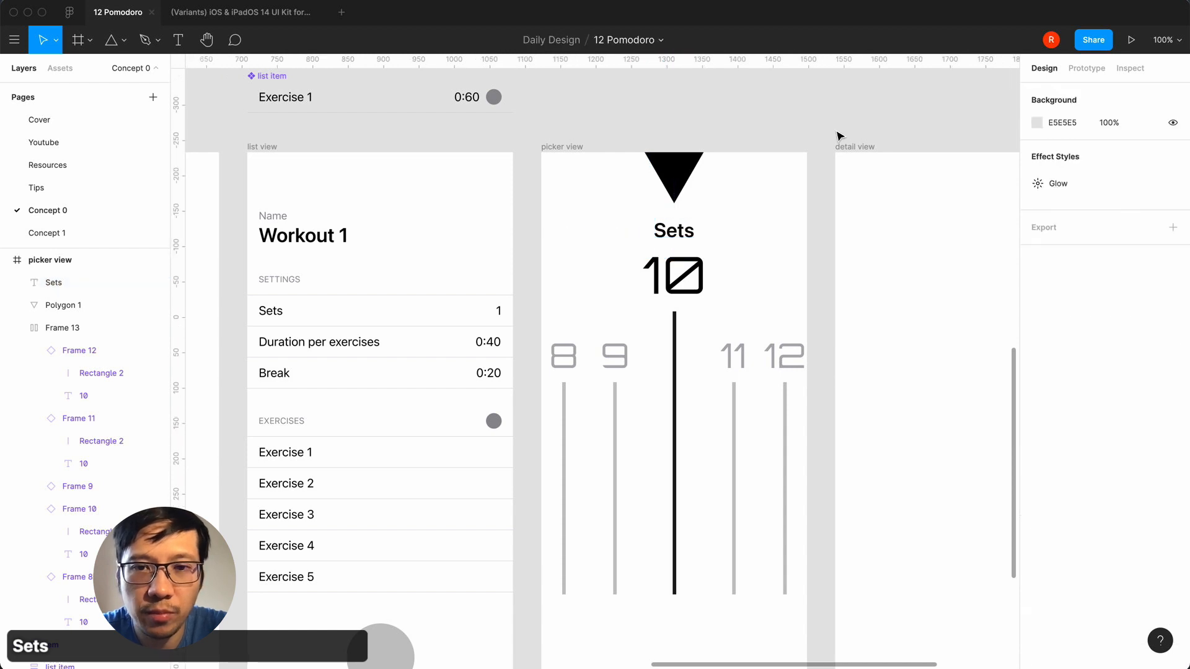
- Examine the picker view alongside the other app screens at 50% and up close at 100%
scroll(777, 327, "down", 3)
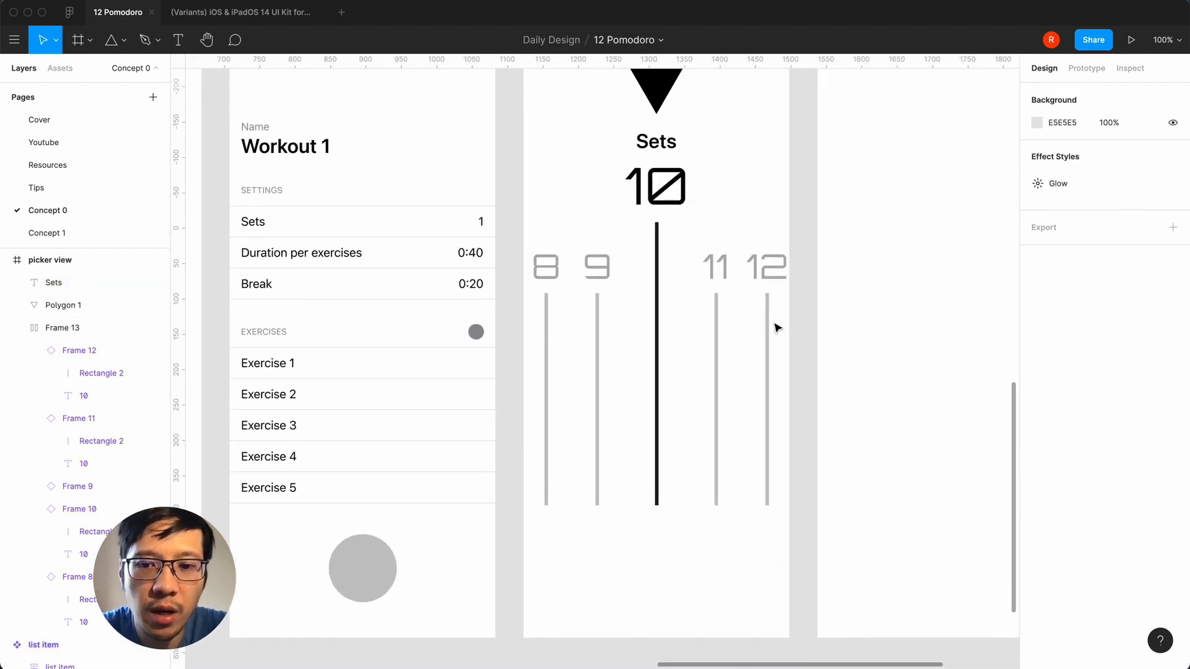
key("minus")
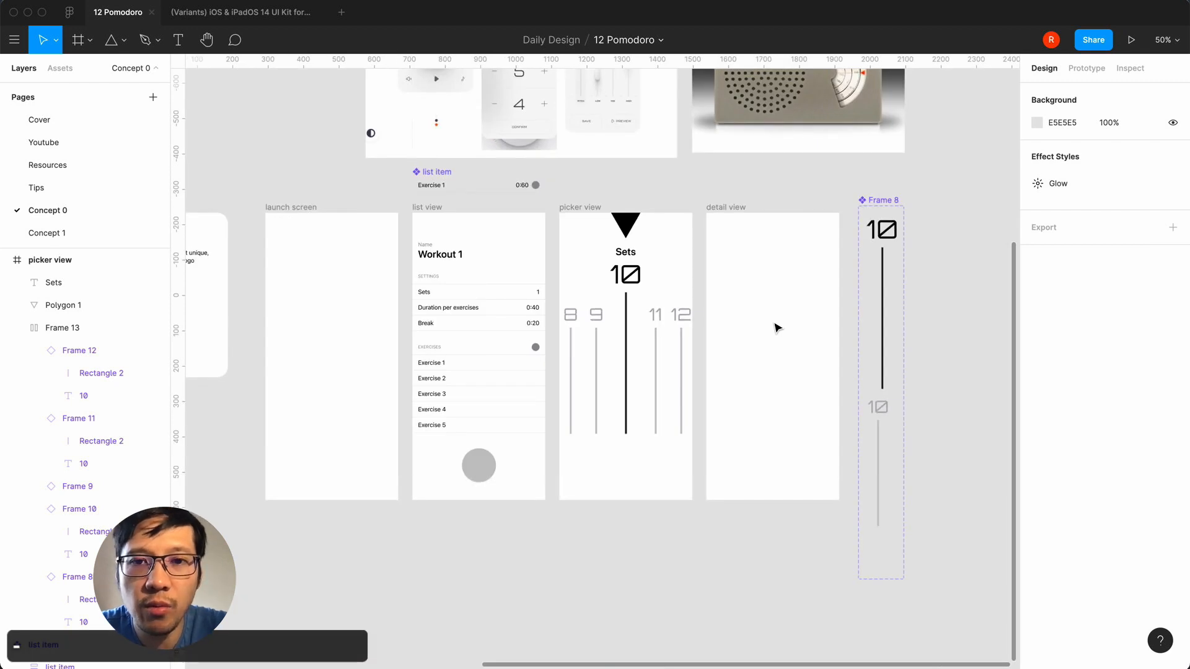
key("shift+equal")
key("minus")
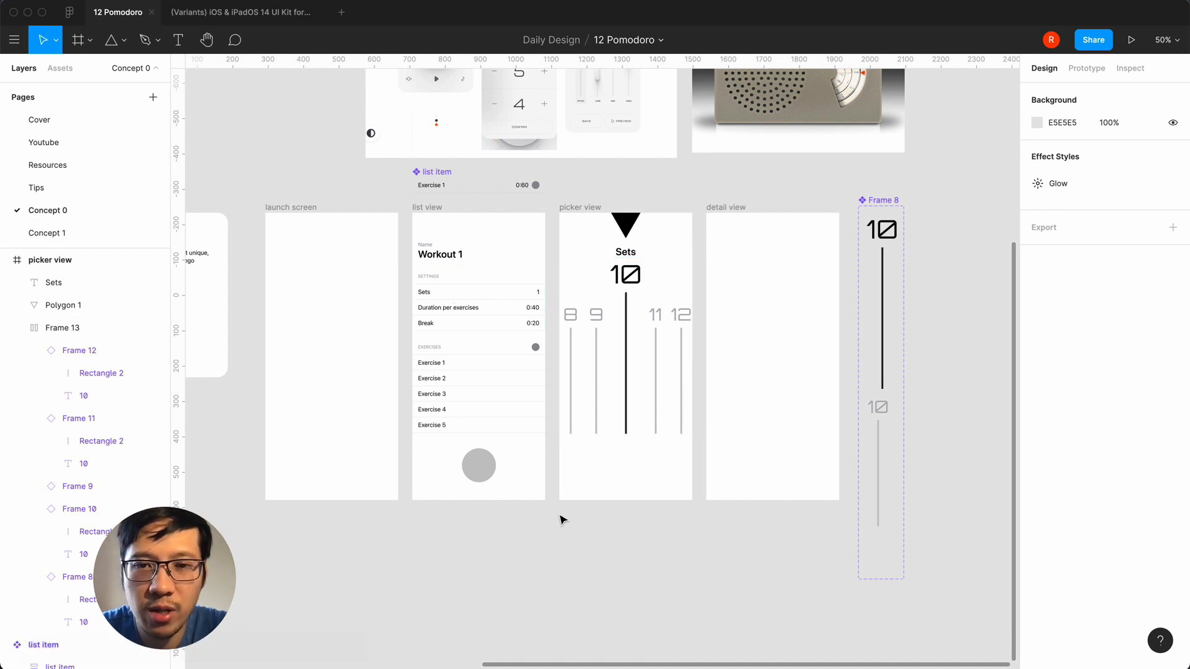
key("shift+0")
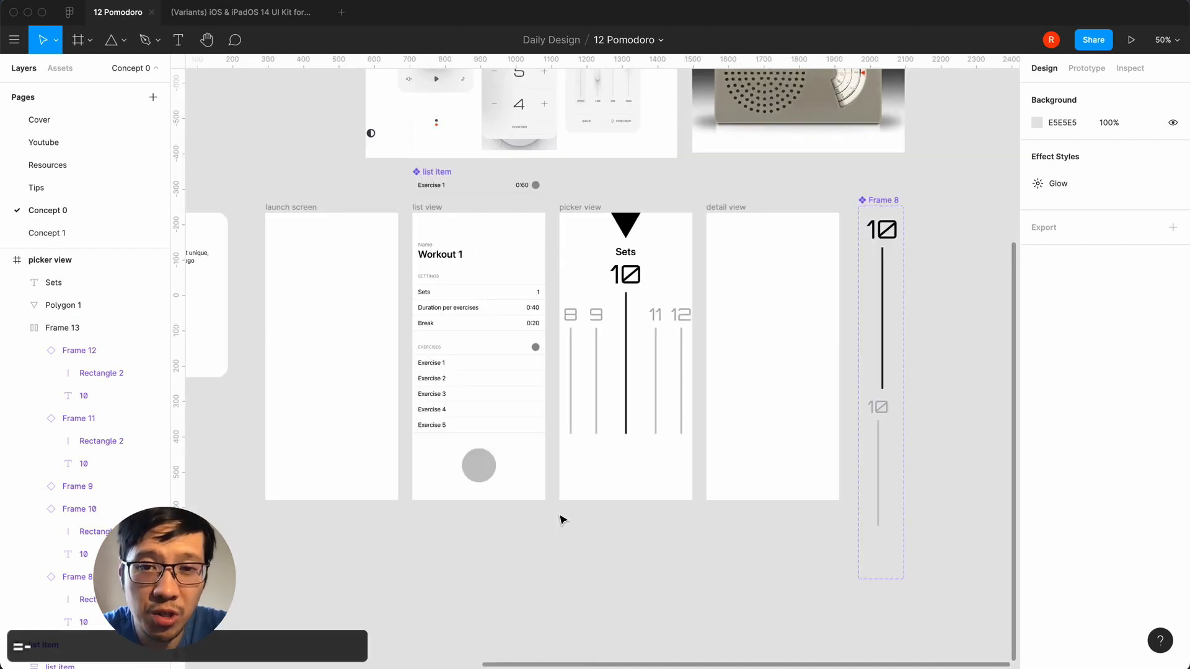
left_click(628, 254)
key("shift+0")
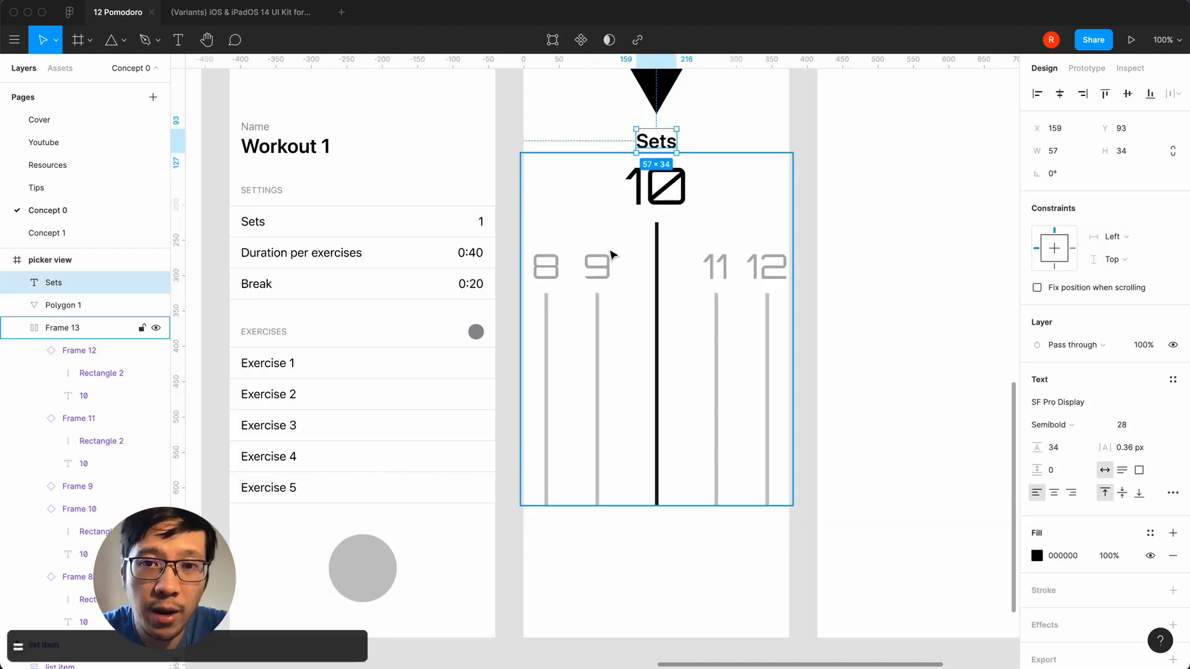
left_click(552, 233)
left_click(520, 606)
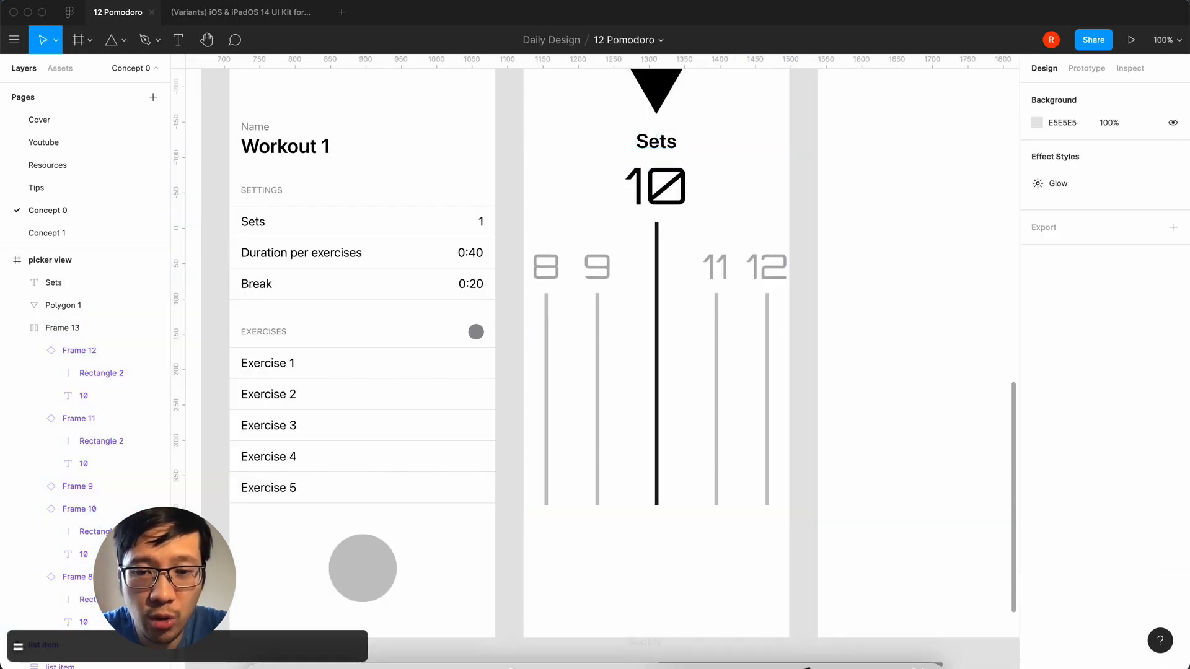
- Launch the SF Symbols app through Spotlight by searching for sf s
mouse_move(694, 666)
key("super+space")
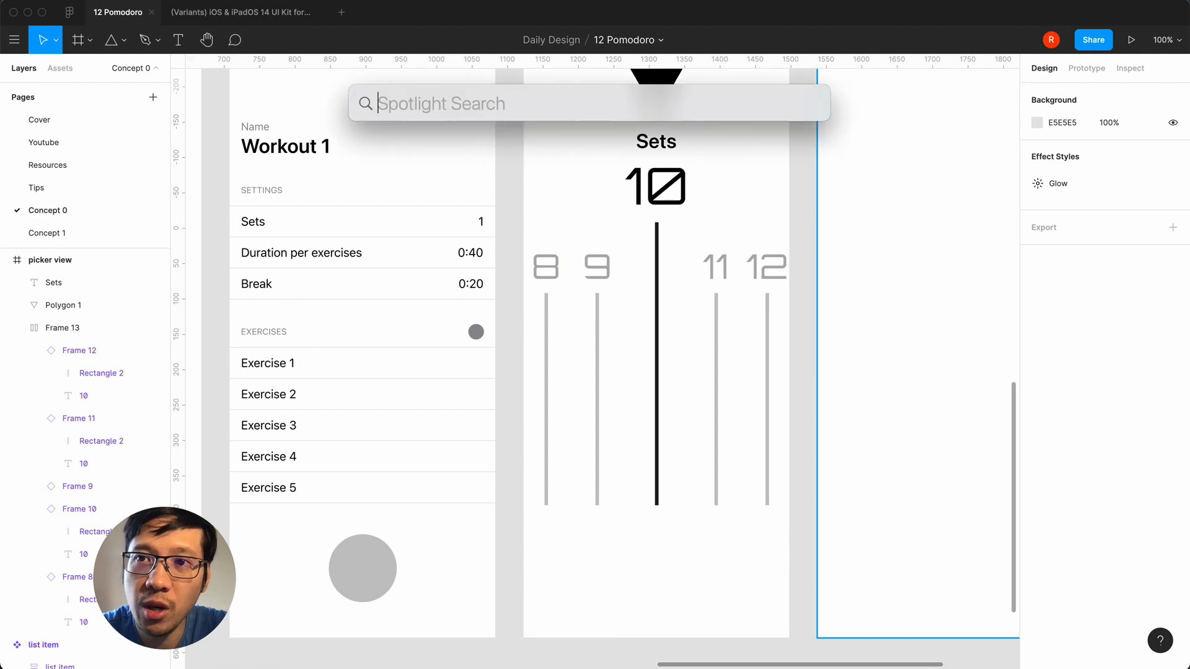
type("sf s")
key("Right")
key("Return")
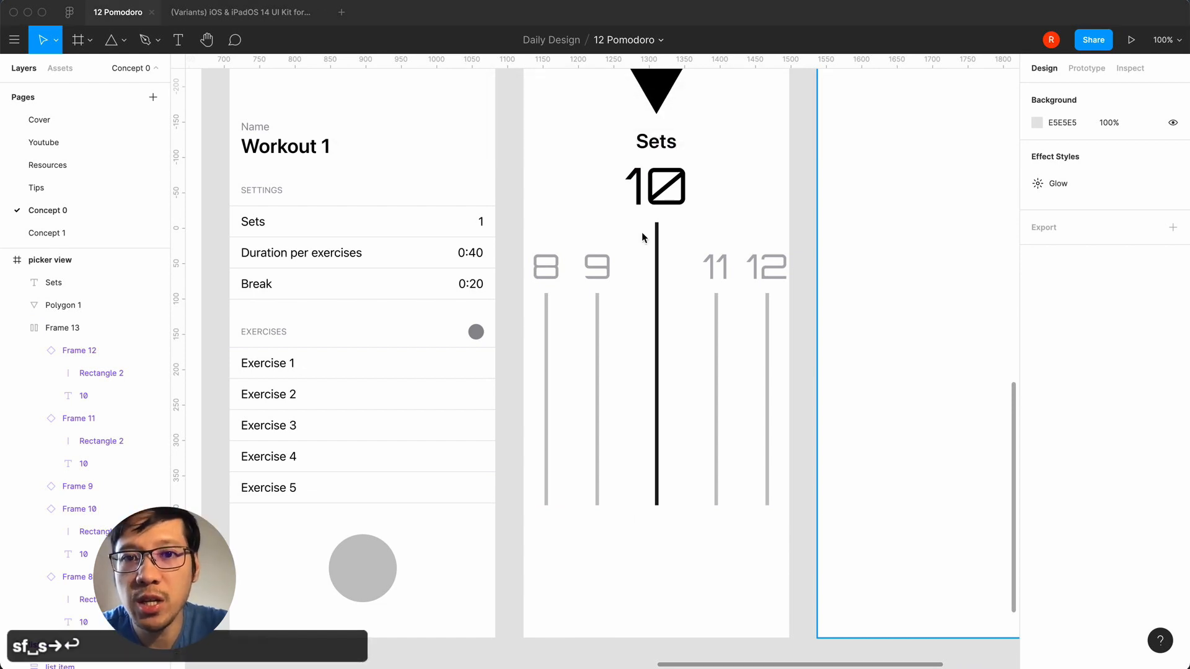
- Search the symbols for chev and copy the chevron.left symbol
left_click(879, 119)
type("hev")
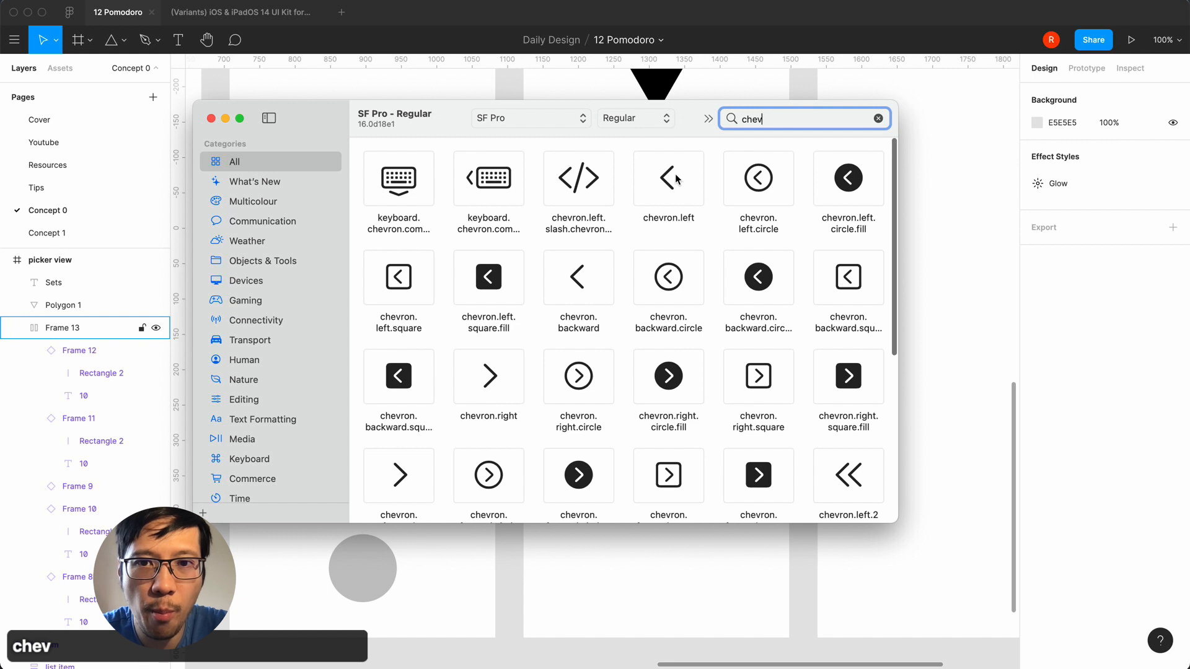
left_click(677, 180)
right_click(677, 179)
left_click(712, 178)
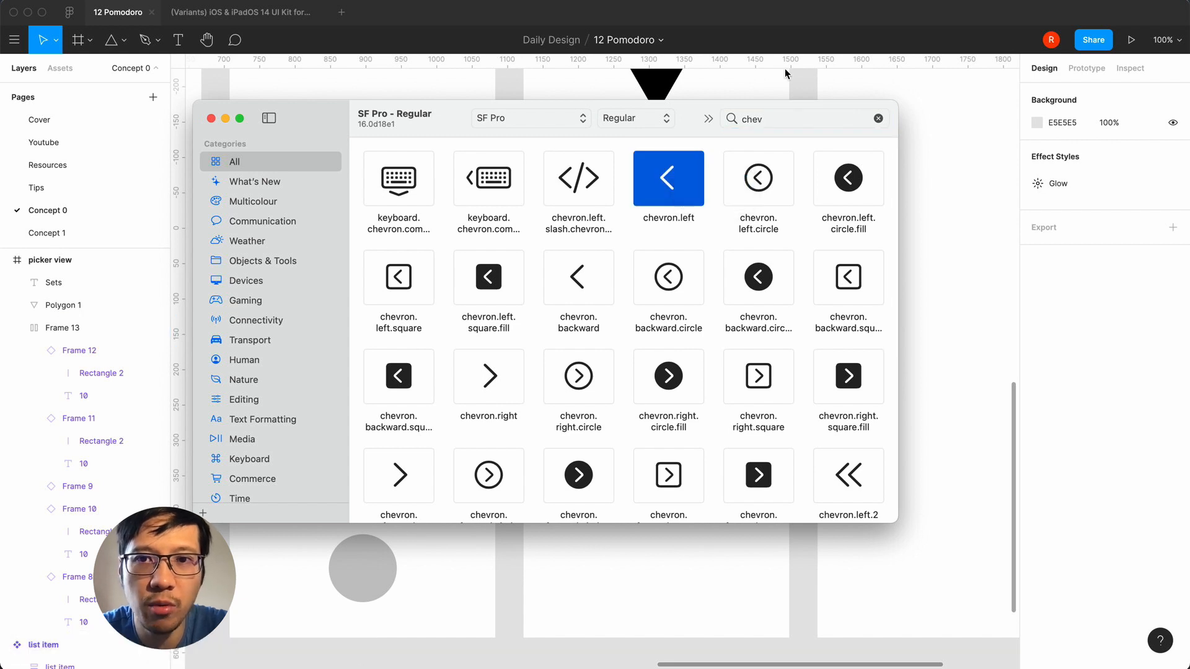
- Switch back to Figma and try to paste the chevron as its own text layer beside the Sets title
left_click(784, 73)
left_click(566, 165)
key("Escape")
key("super+v")
left_click_drag(594, 367, 564, 149)
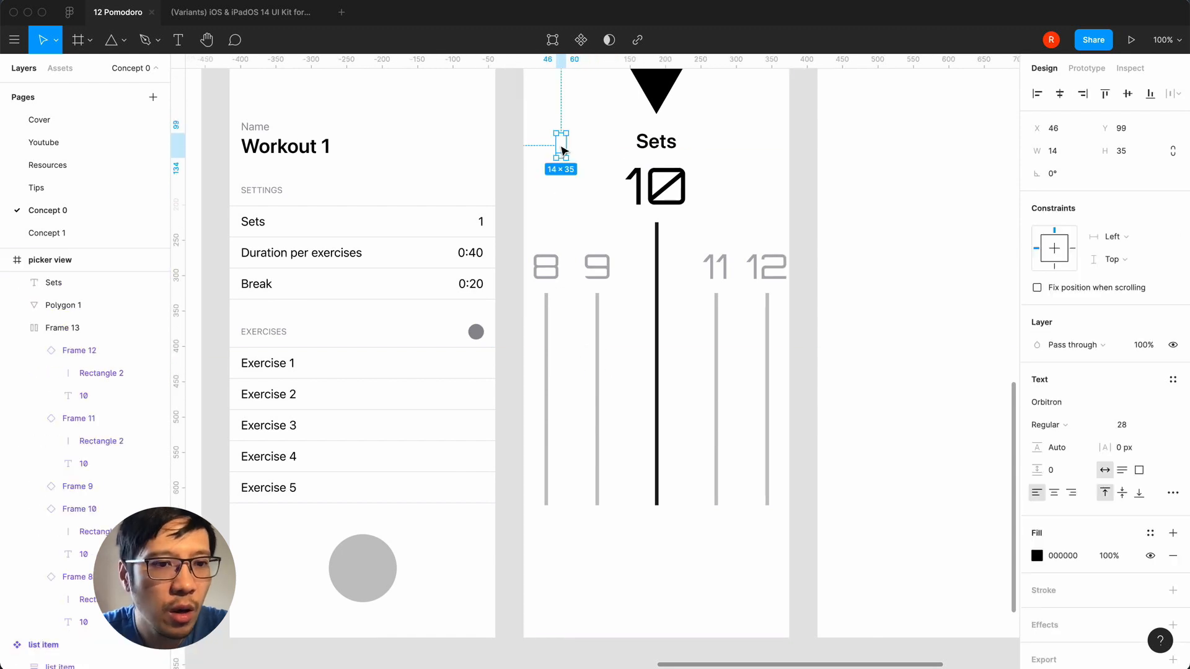
double_click(560, 145)
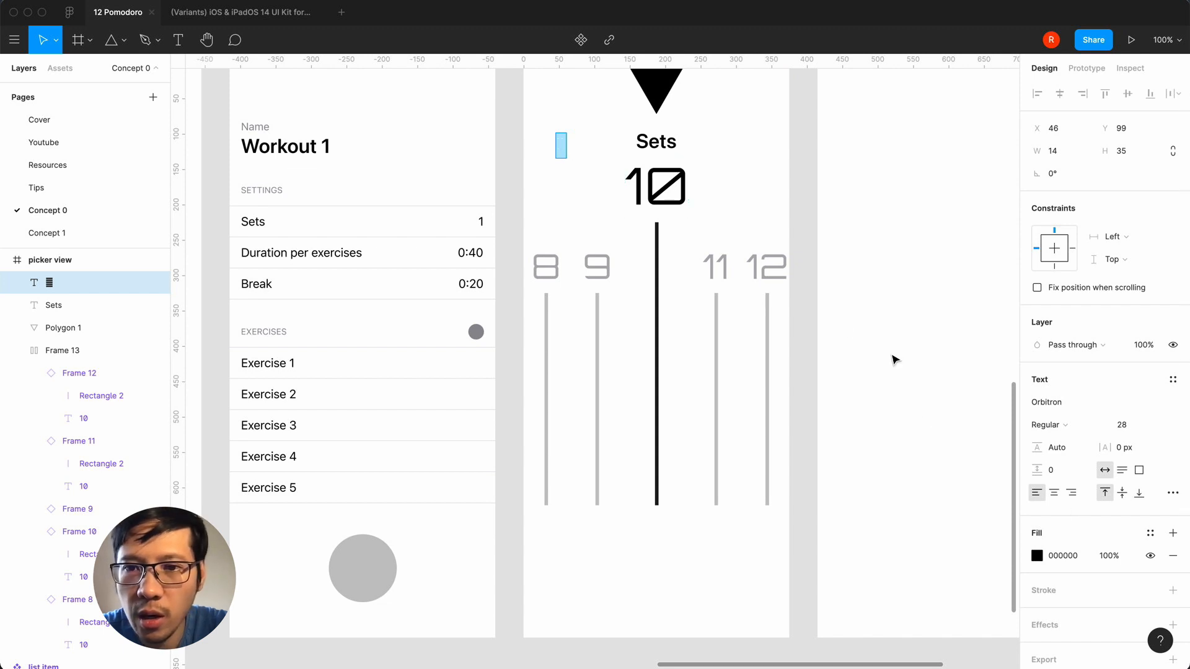
key("Escape")
key("BackSpace")
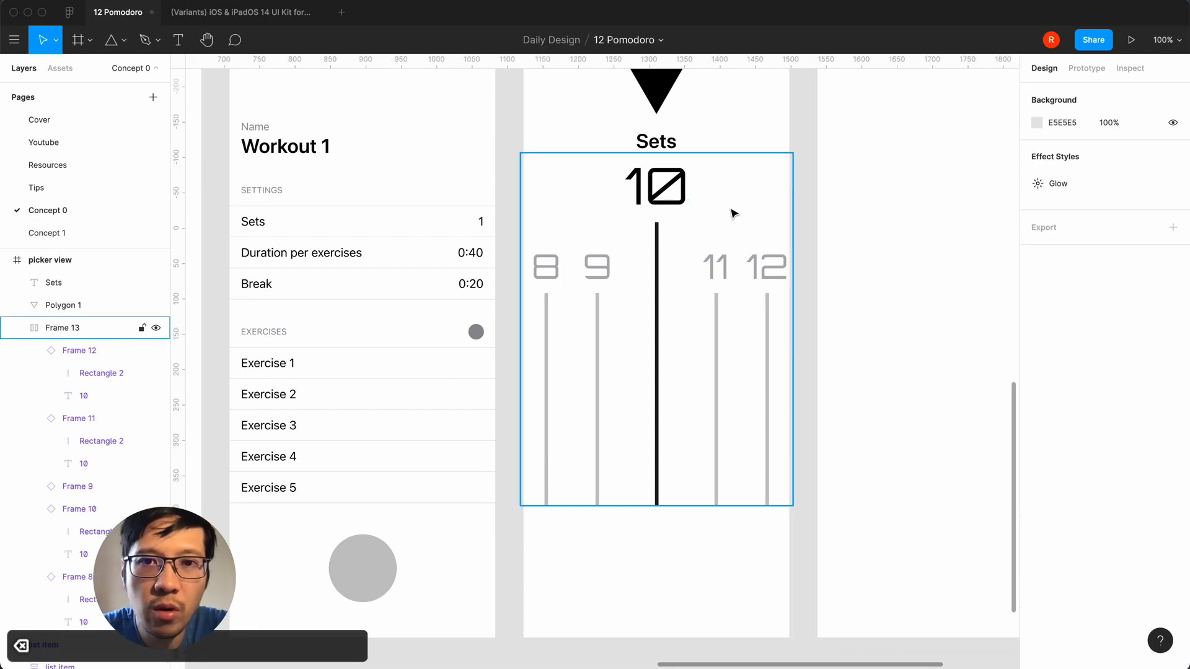
key("super+v")
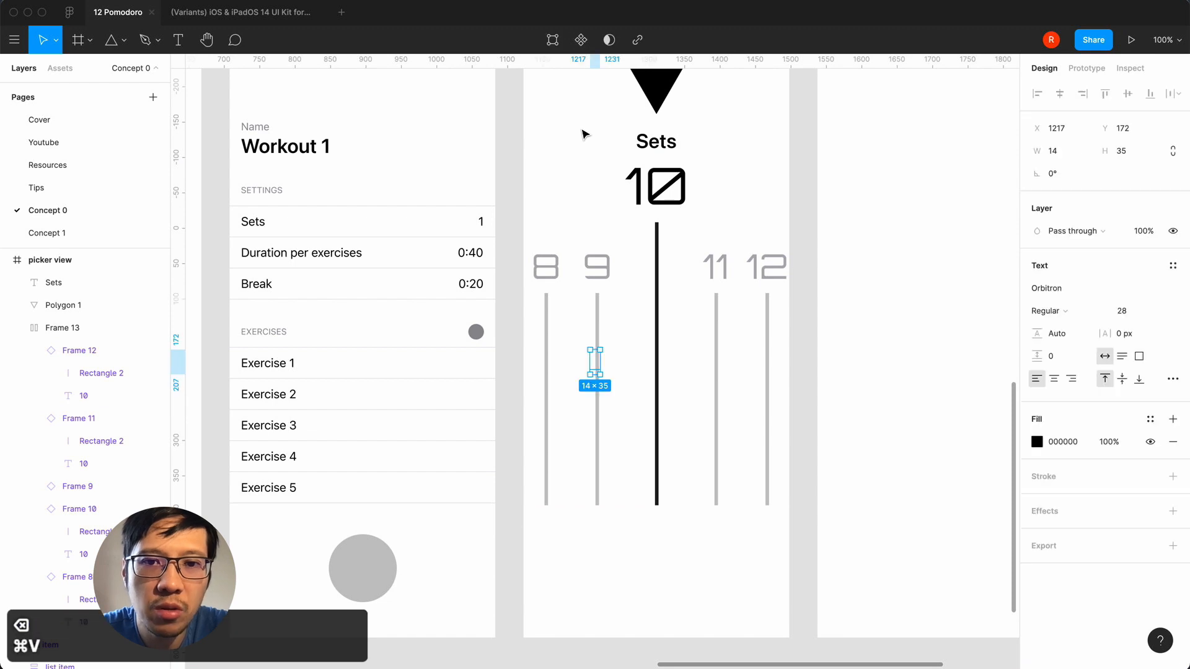
key("BackSpace")
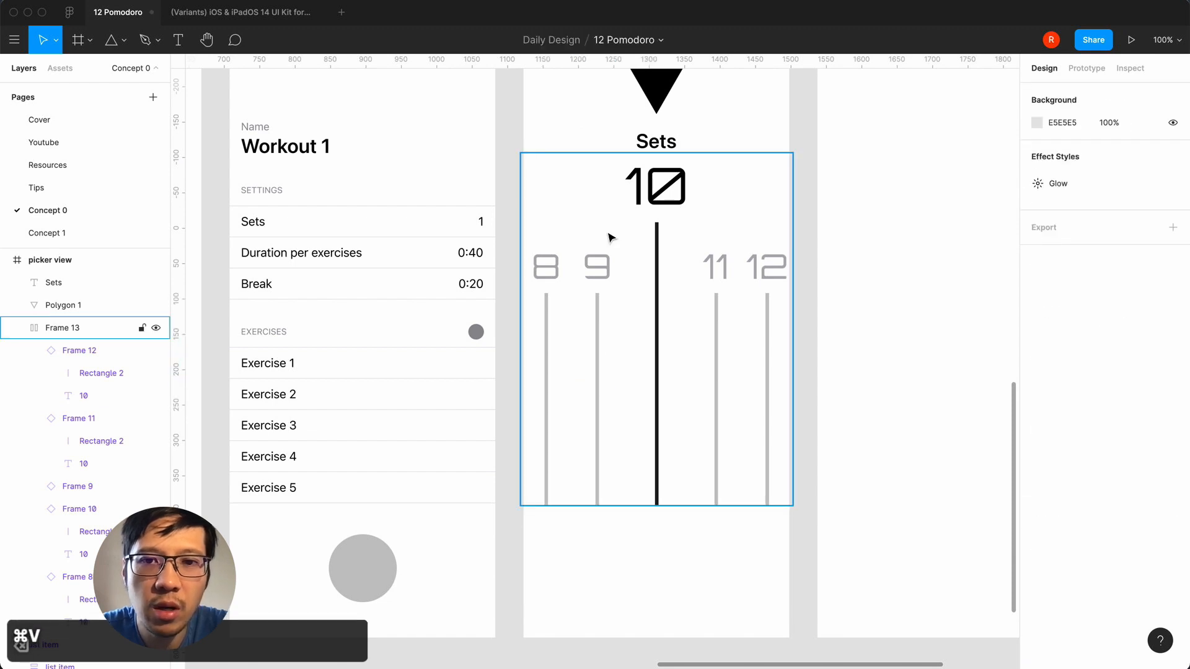
- Duplicate the Sets title, move the copy to its left and replace its text with the copied chevron symbol
left_click(658, 142)
key("super+d")
left_click_drag(661, 142, 595, 146)
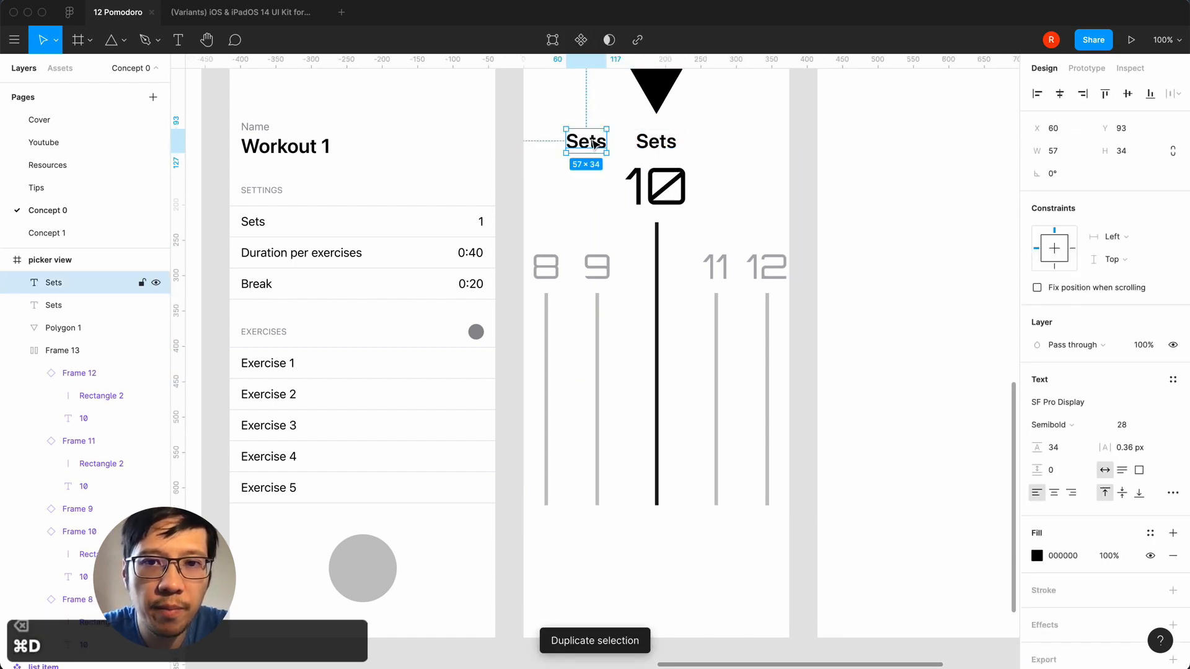
double_click(592, 141)
type("<")
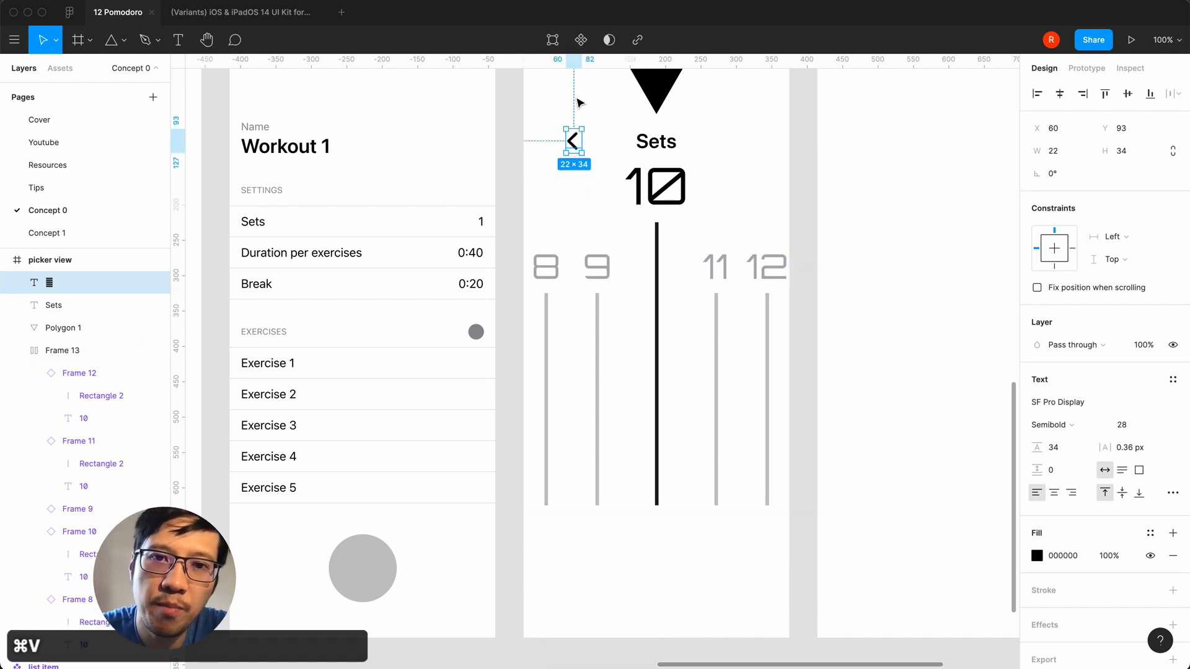
left_click(538, 112)
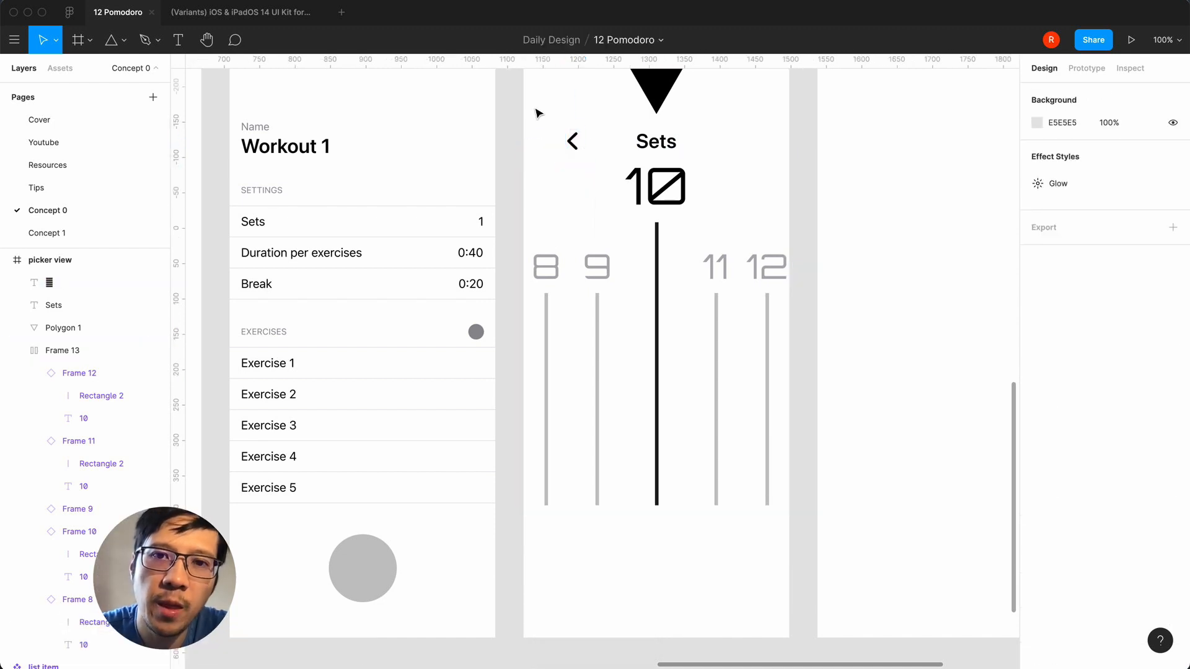
- Set the chevron's X position in the picker view to 16
left_click(573, 145)
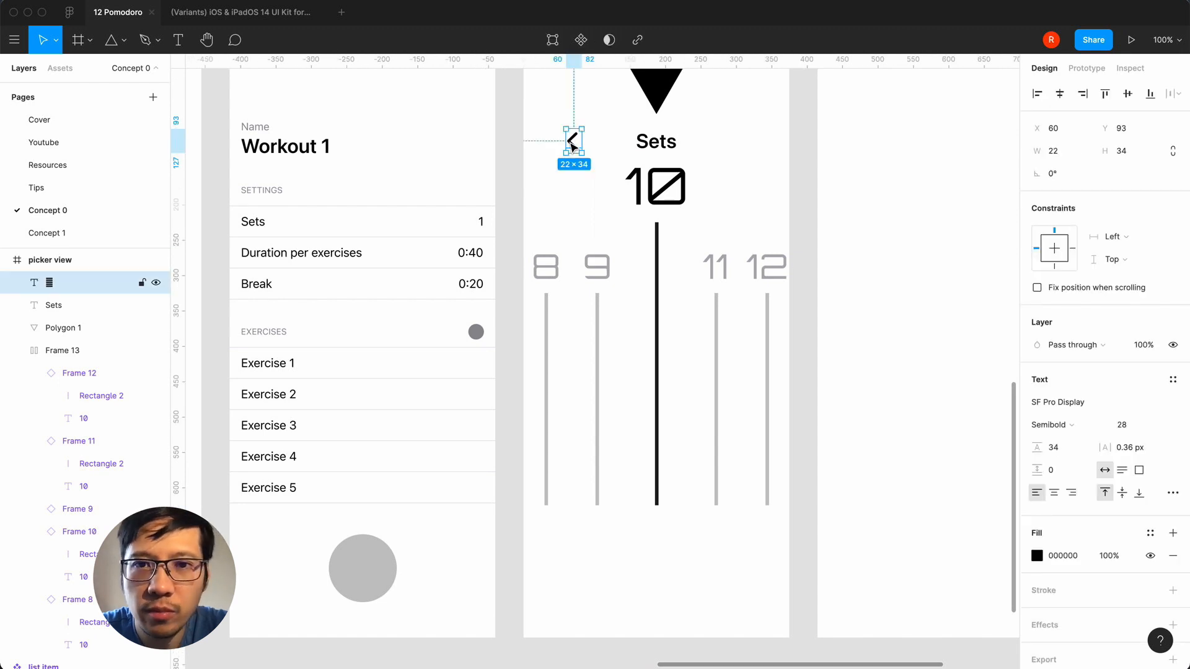
left_click(673, 151, "shift")
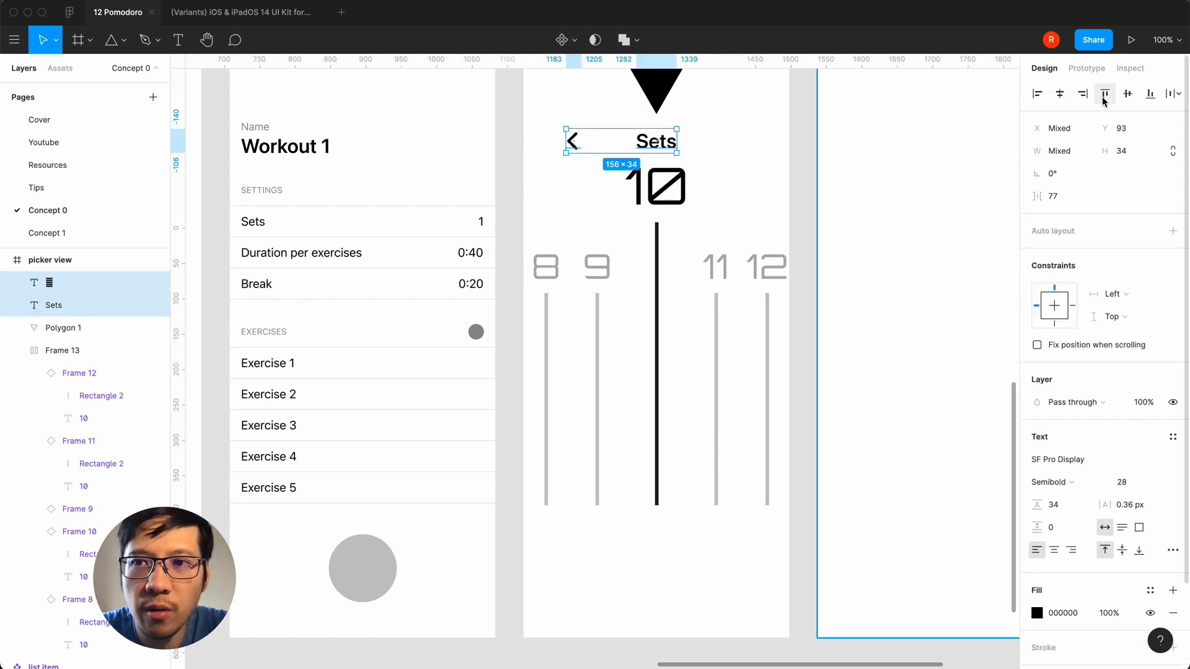
left_click(769, 154)
left_click(93, 283)
left_click(1052, 127)
type("16")
key("Return")
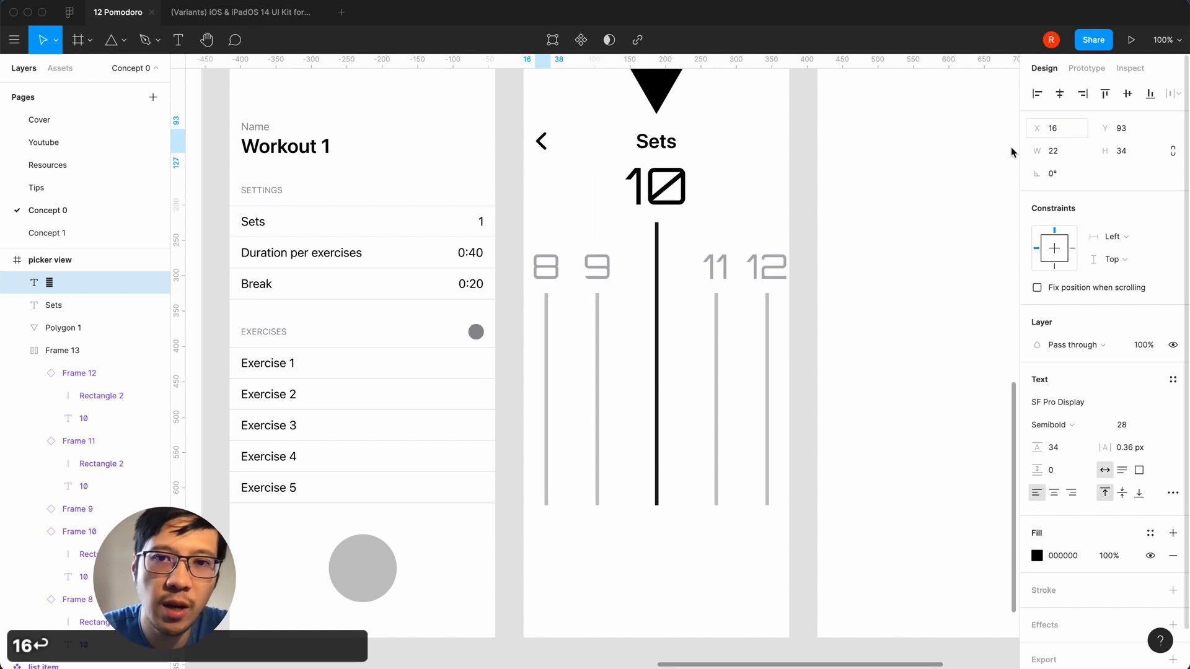
left_click(803, 226)
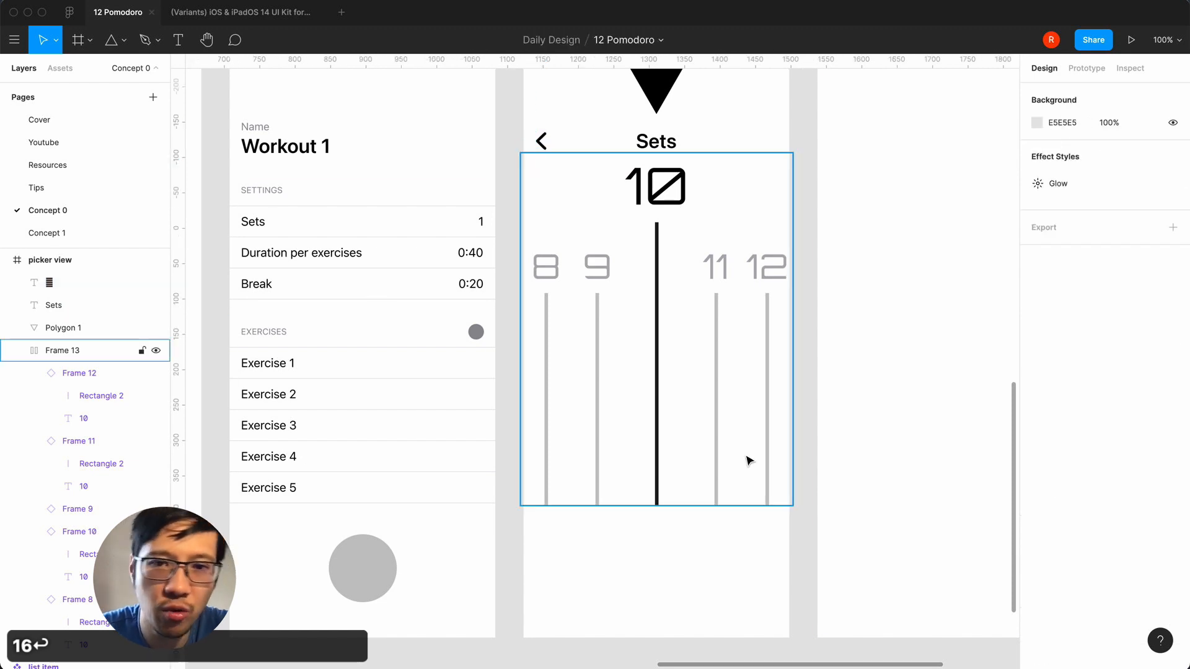
- Switch to SF Symbols and try symbol searches for chec and chev
scroll(749, 461, "down", 2)
key("minus")
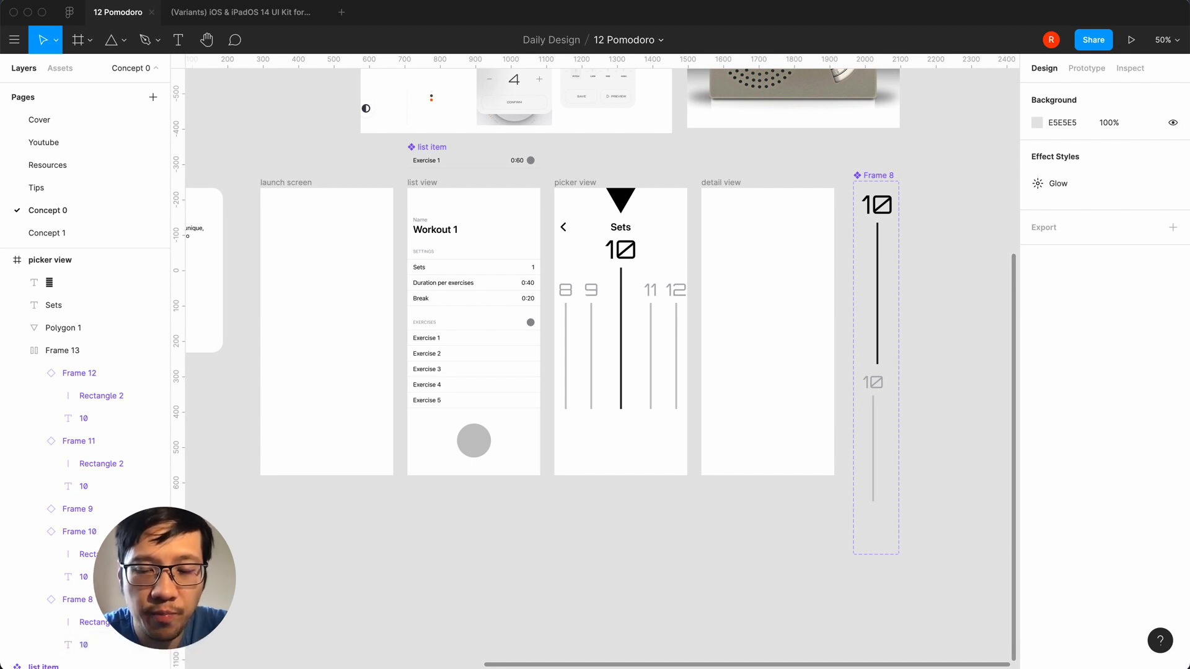
left_click(818, 638)
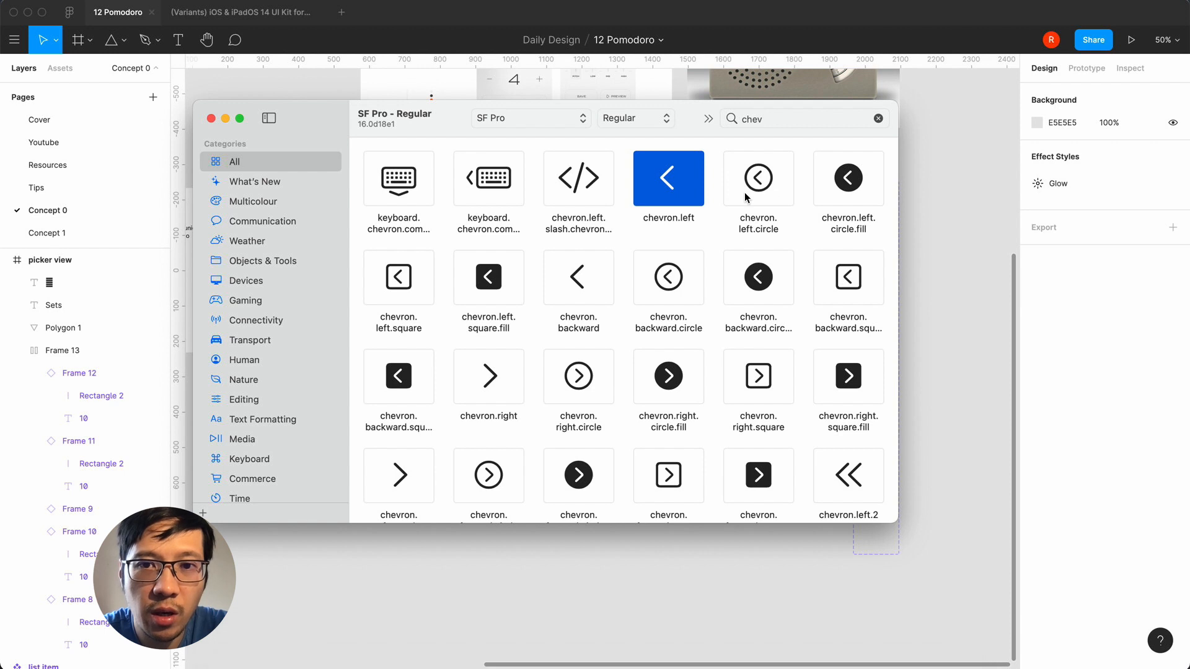
left_click(773, 120)
key("super+a")
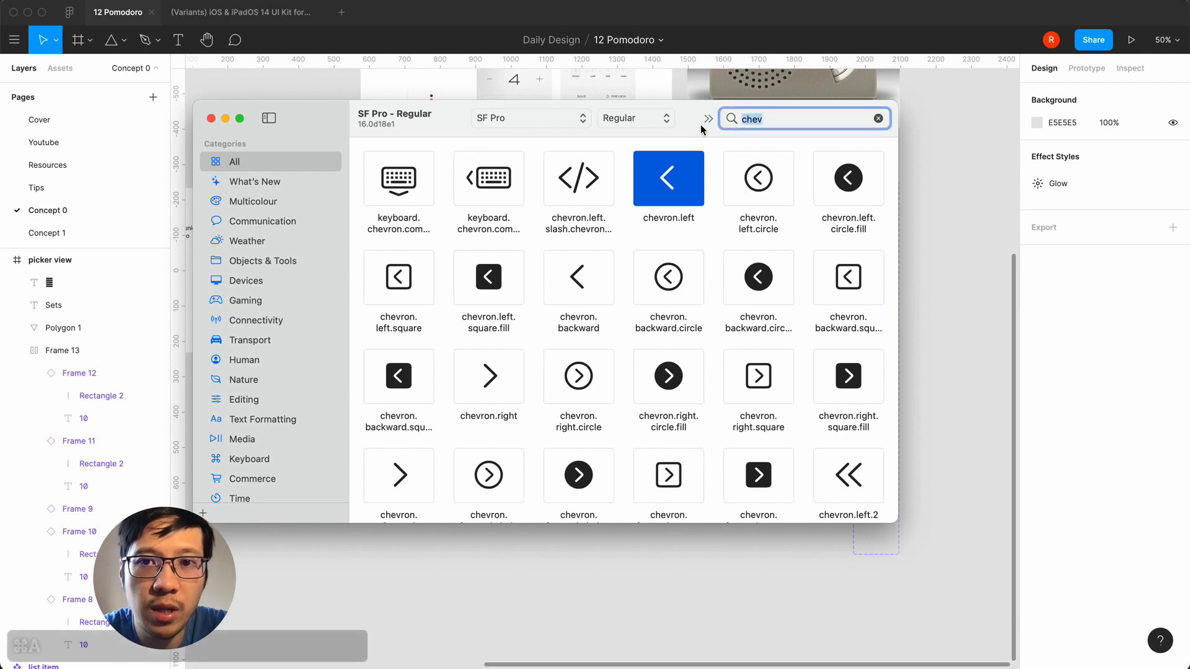
type("plu")
key("BackSpace")
key("BackSpace")
key("BackSpace")
type("chec")
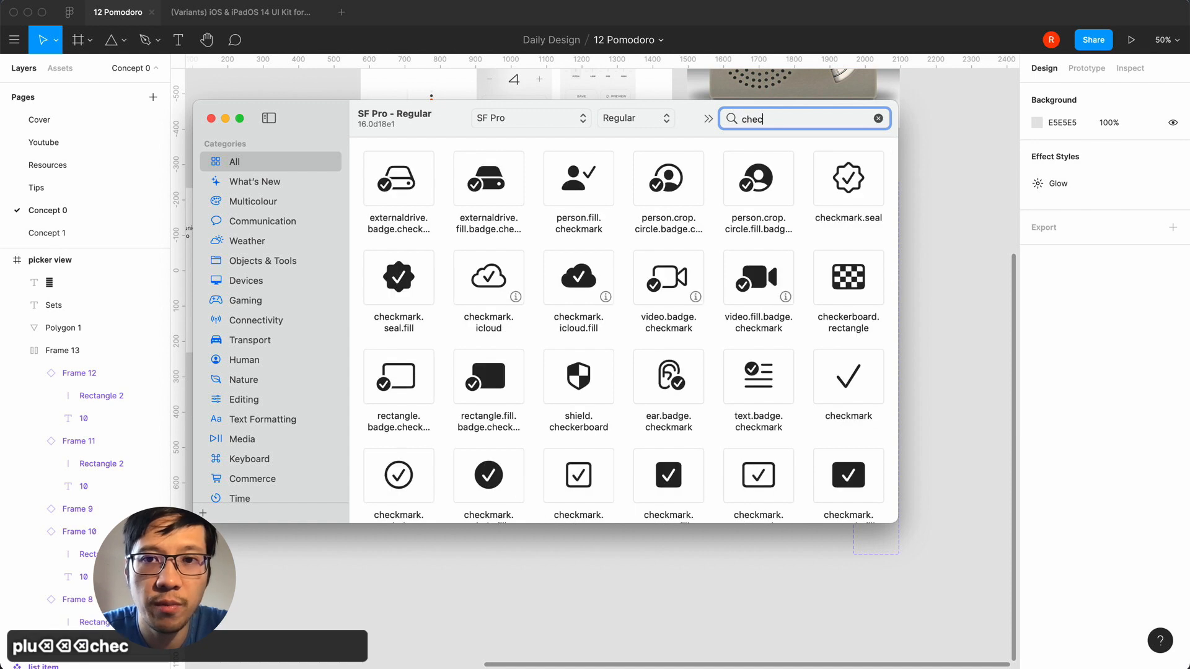
key("BackSpace")
type("v")
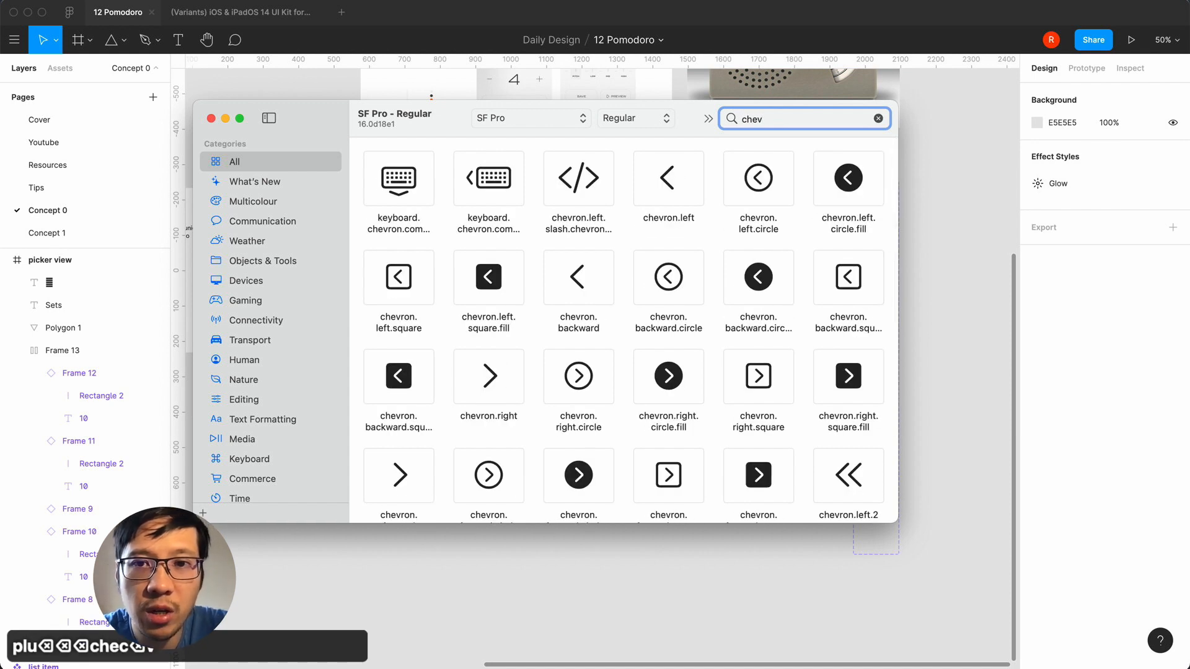
- Search the symbol library for plus and copy the plain plus symbol
key("BackSpace")
key("BackSpace")
key("BackSpace")
key("BackSpace")
type("plus")
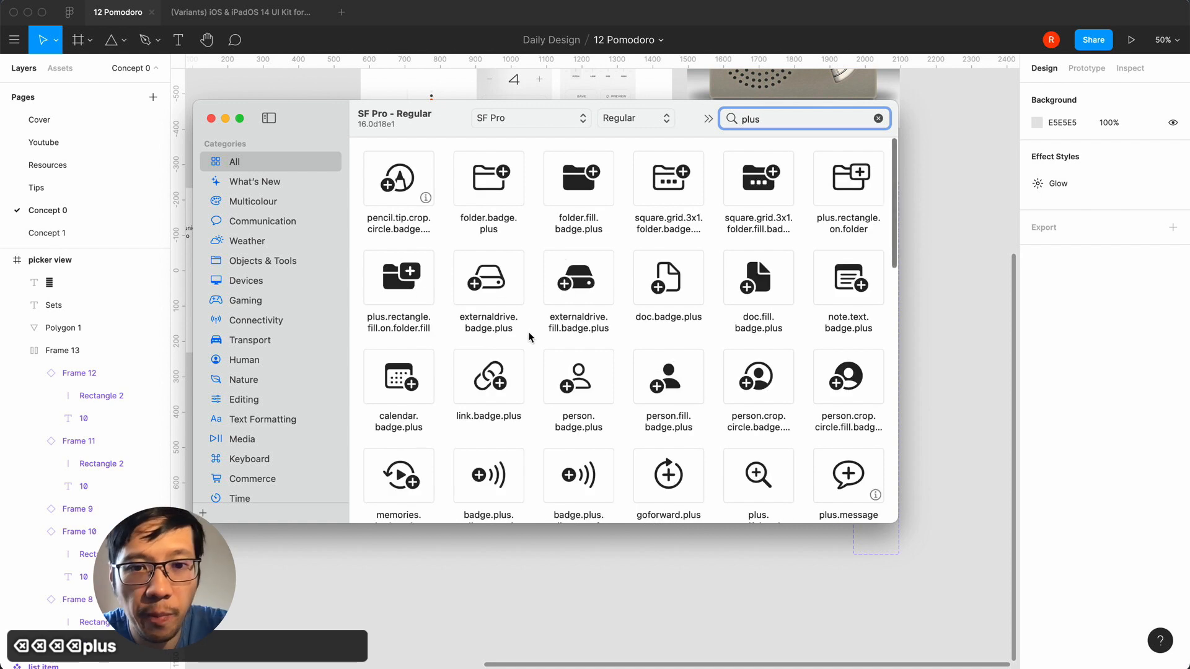
scroll(537, 340, "down", 10)
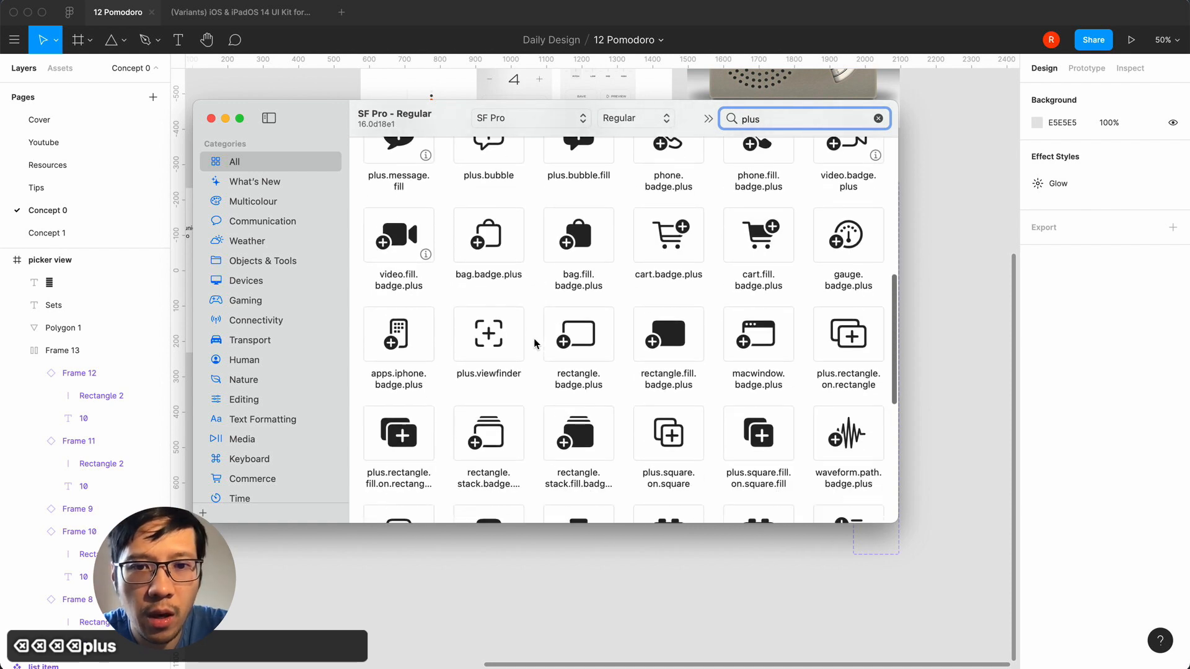
scroll(536, 343, "down", 2)
left_click(477, 344)
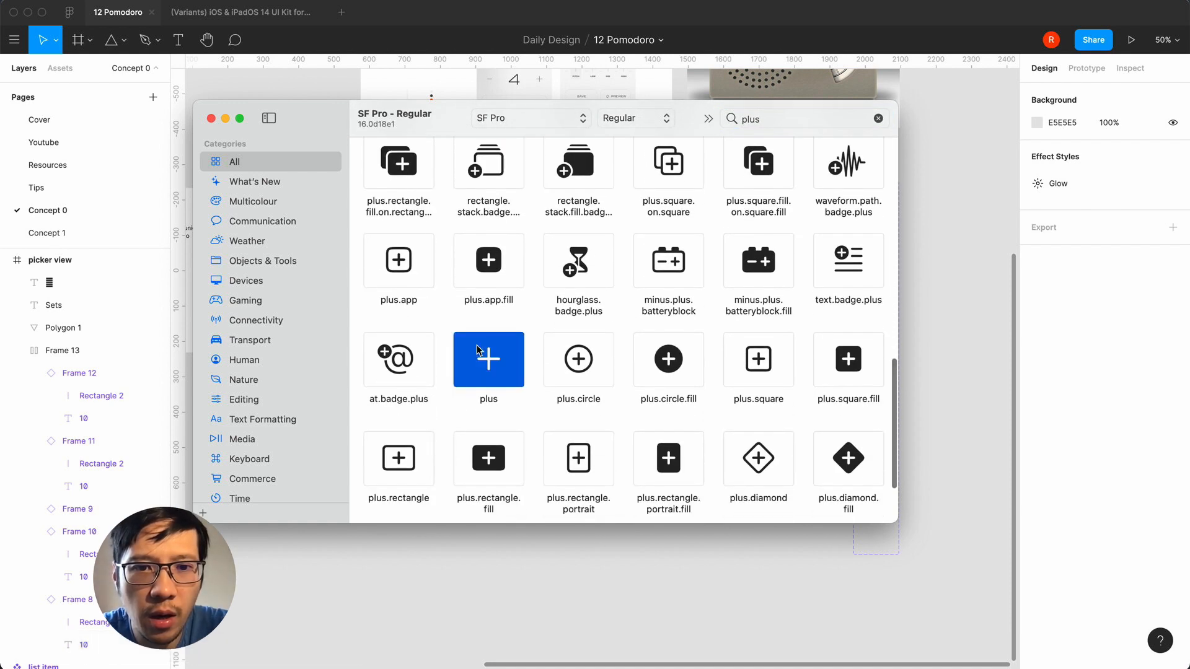
right_click(477, 344)
left_click(516, 353)
- Return to Figma, paste the plus symbol and place it on the grey circle at the bottom of the list view
left_click(942, 245)
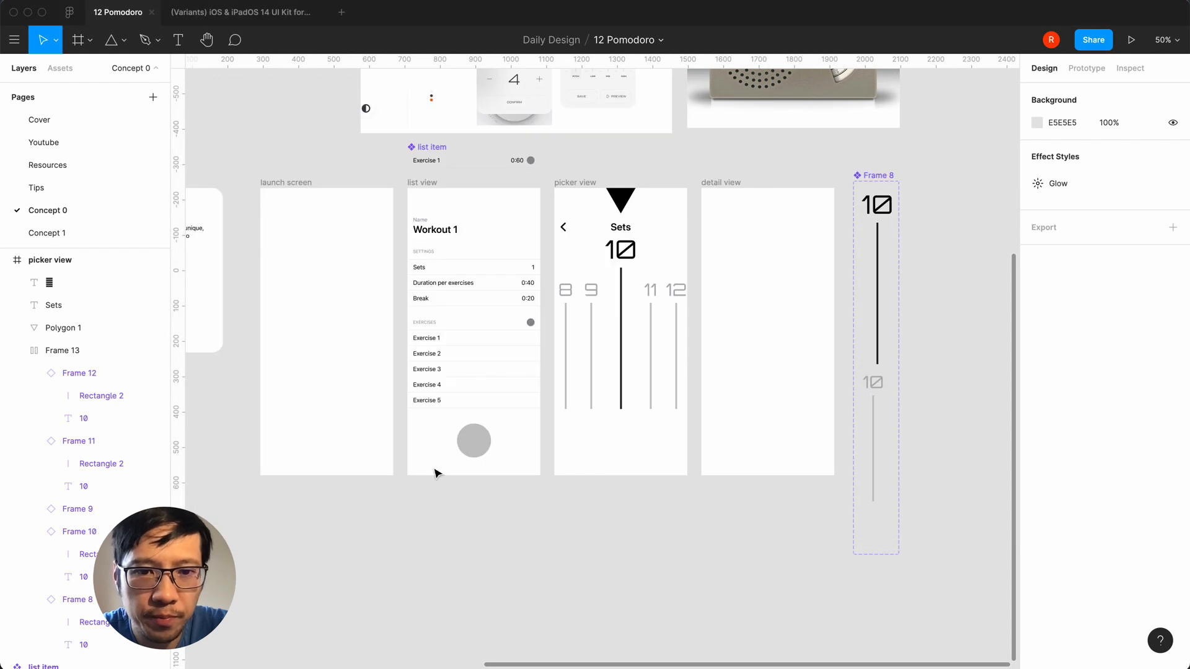
left_click(469, 443)
key("super+v")
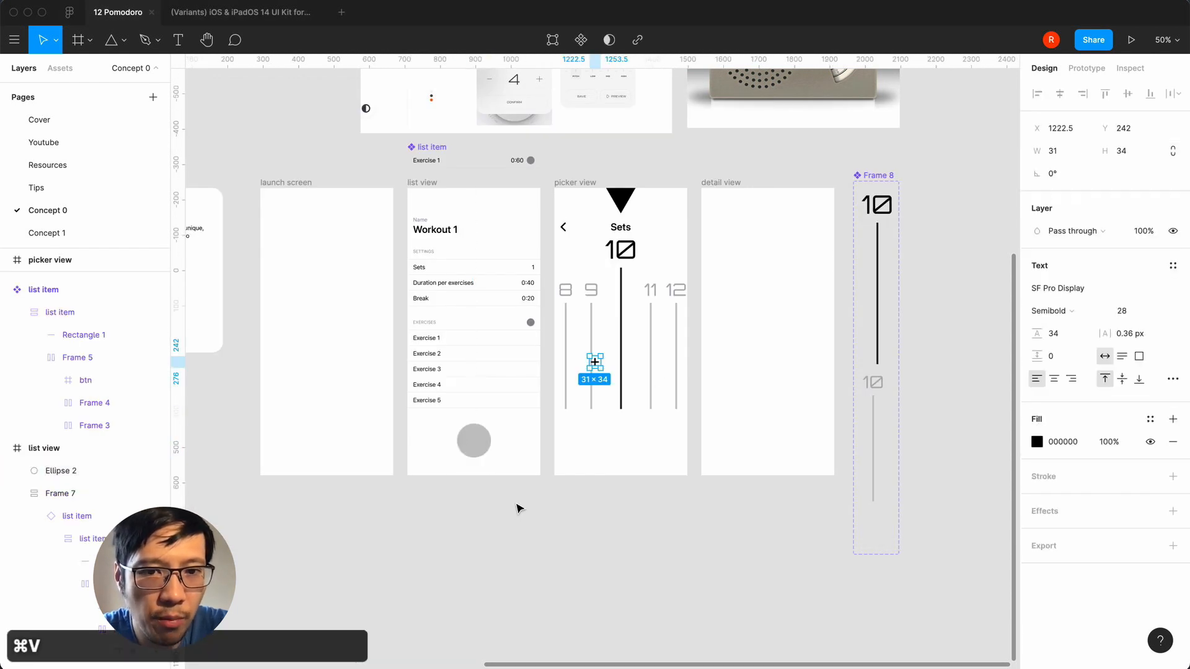
left_click_drag(595, 362, 478, 447)
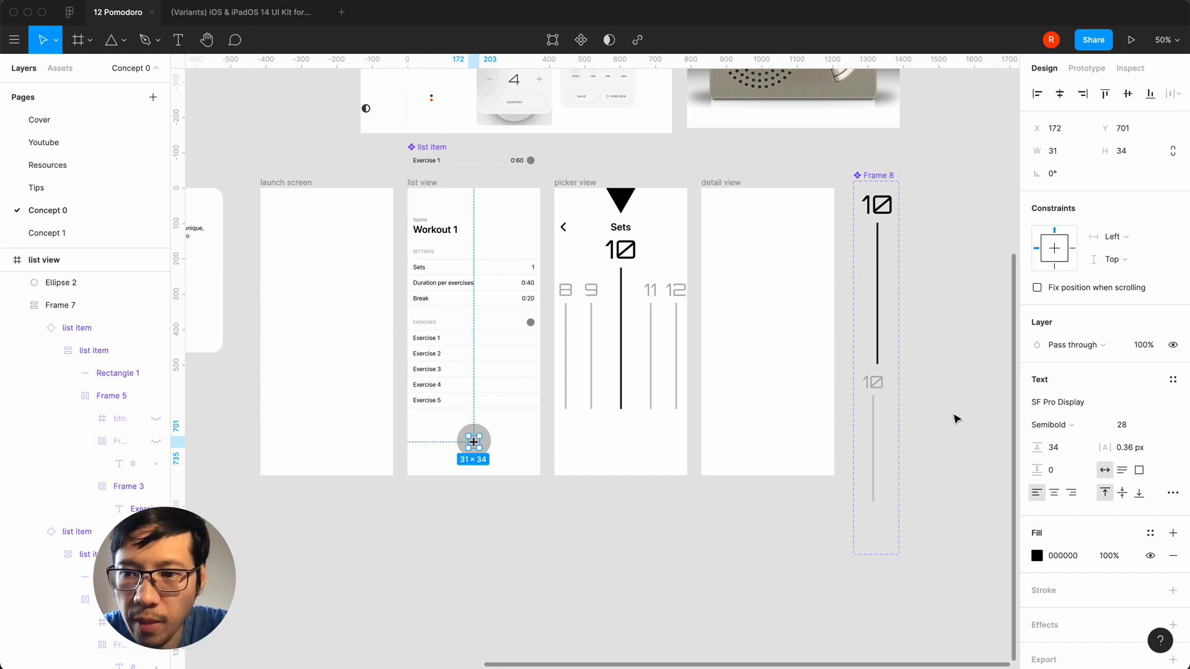
- Set the pasted plus symbol's font size to 48 and its weight to Regular
left_click(1158, 425)
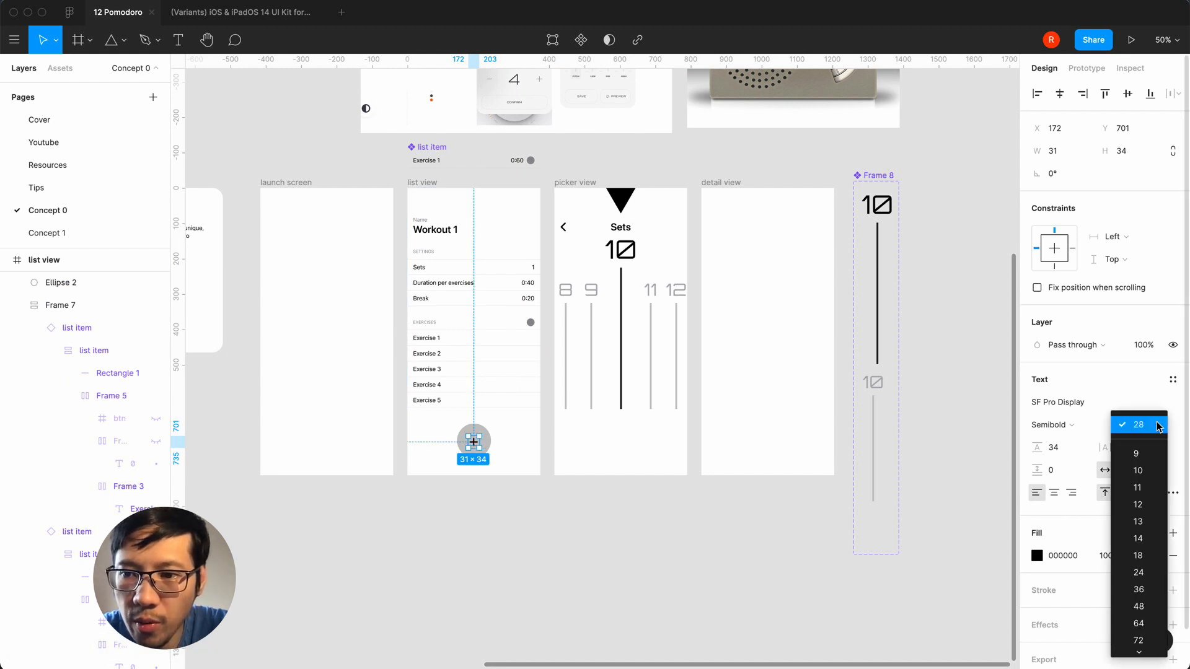
left_click(1140, 606)
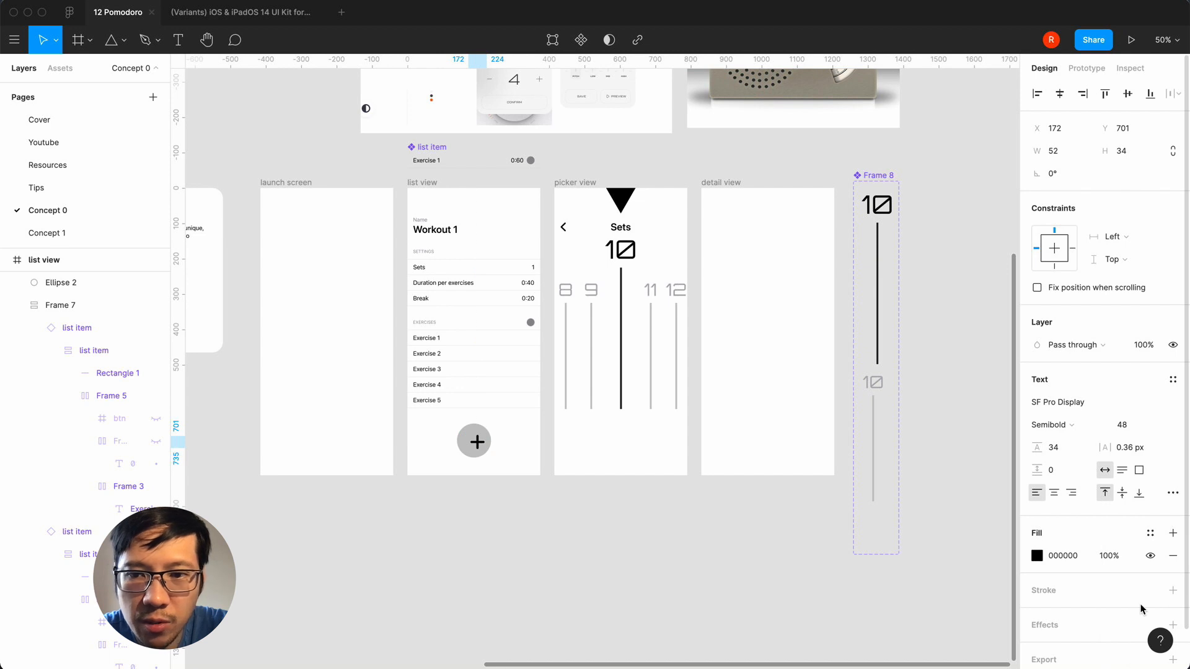
left_click(1060, 425)
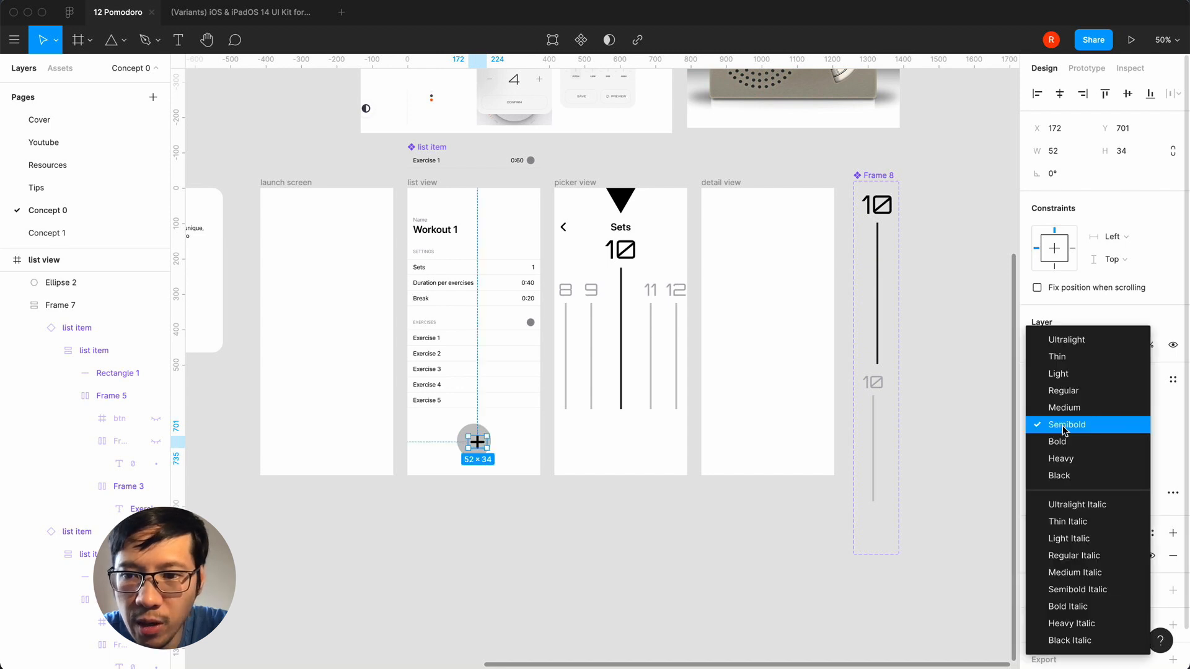
left_click(1066, 390)
left_click(717, 539)
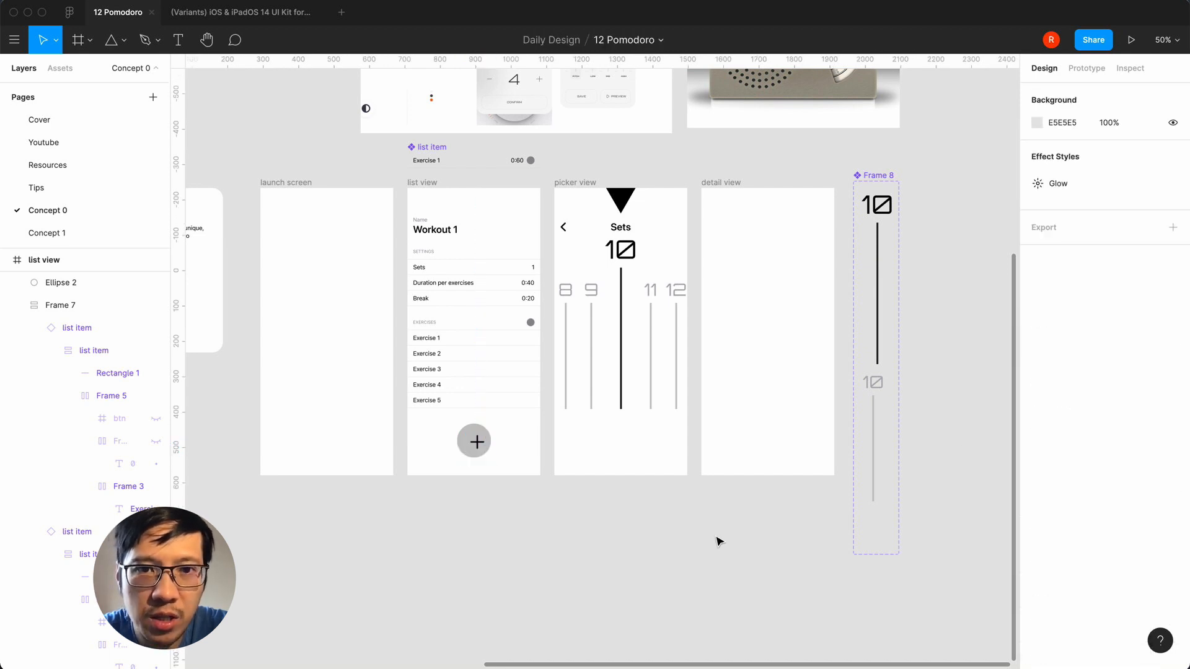
- Set the plus symbol's weight to Light and center it horizontally in the list view
scroll(717, 539, "up", 5)
scroll(717, 539, "left", 3)
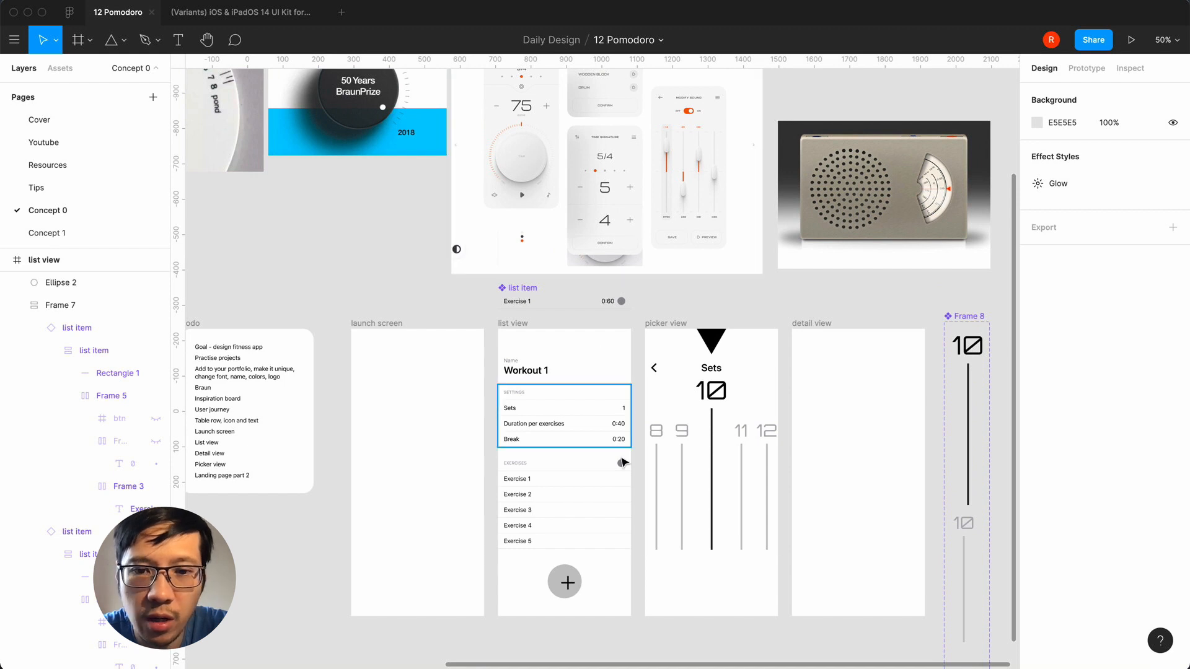
scroll(600, 522, "up", 5)
scroll(599, 522, "down", 5)
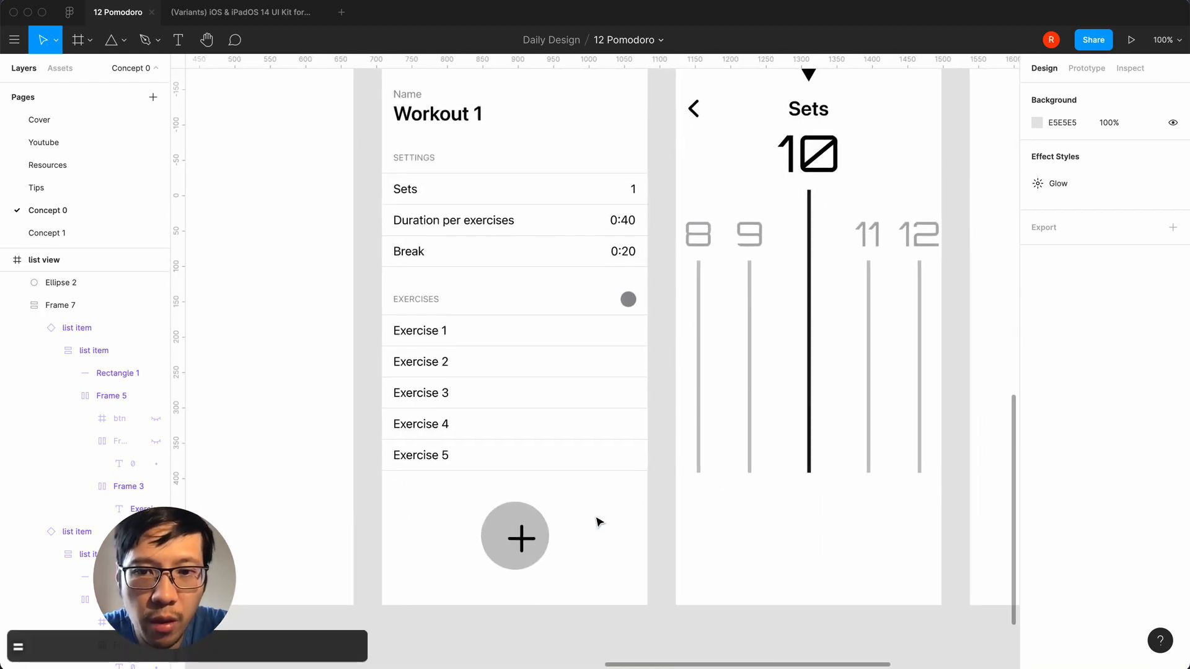
left_click(520, 536)
left_click(1088, 426)
left_click(1067, 409)
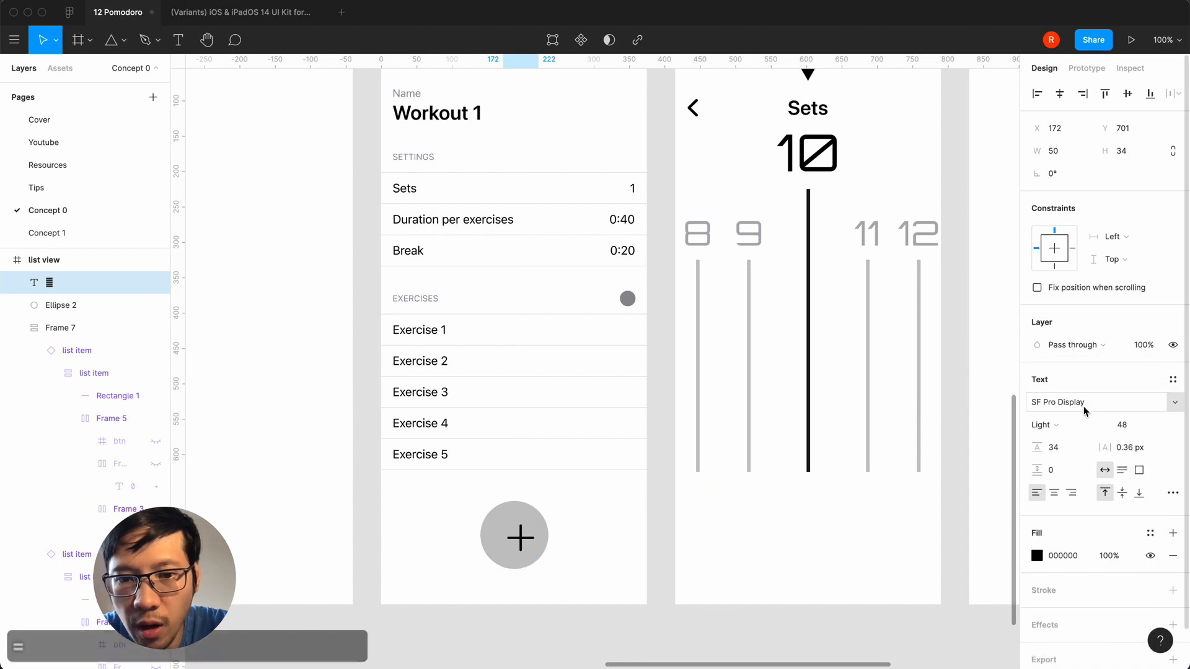
left_click(1061, 94)
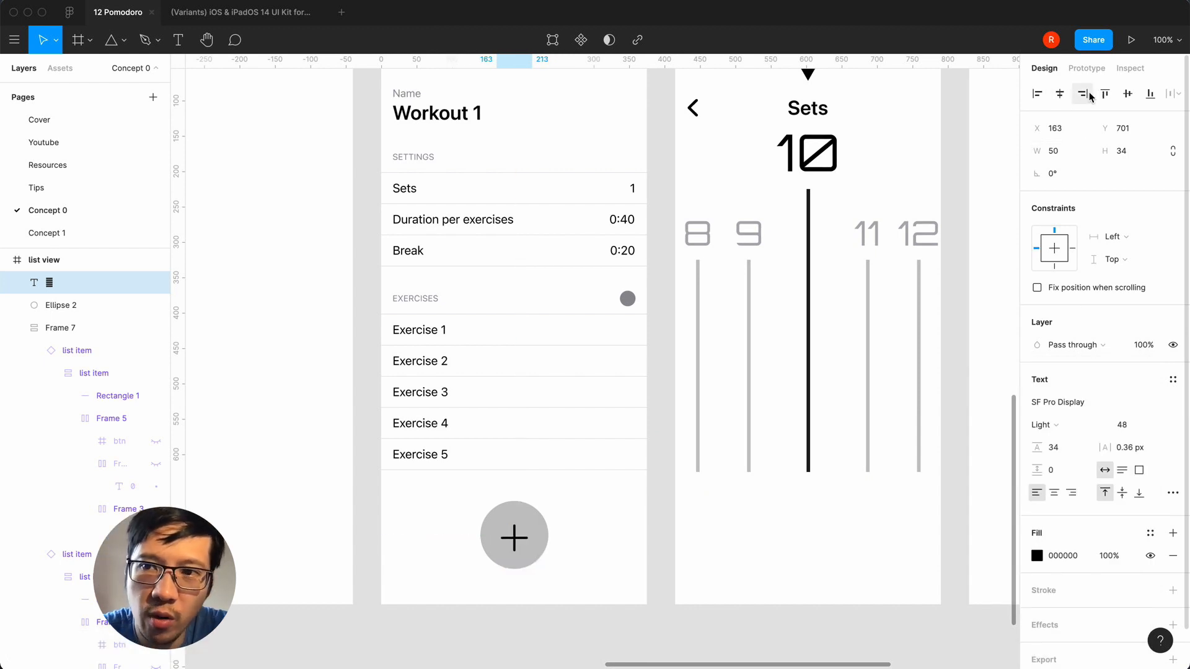
- Cut the plus symbol, group the grey circle, and paste the symbol into that group, centered vertically on the circle
left_click(1127, 93)
key("super+x")
left_click(513, 514)
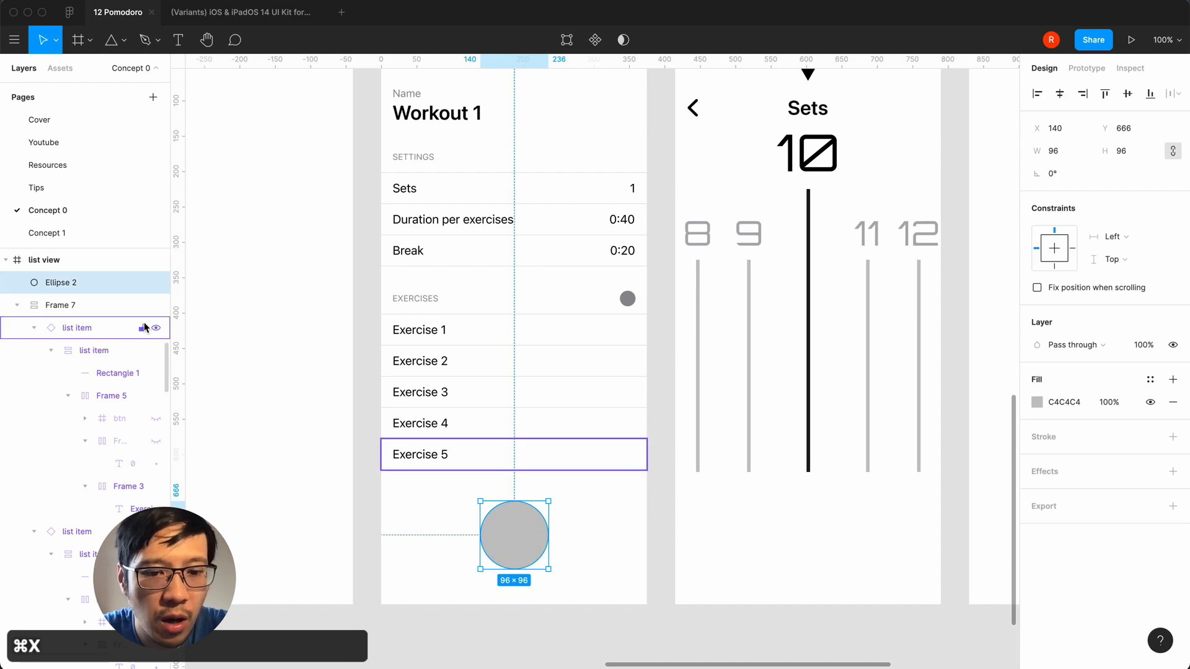
key("super+g")
left_click(16, 282)
left_click(64, 304)
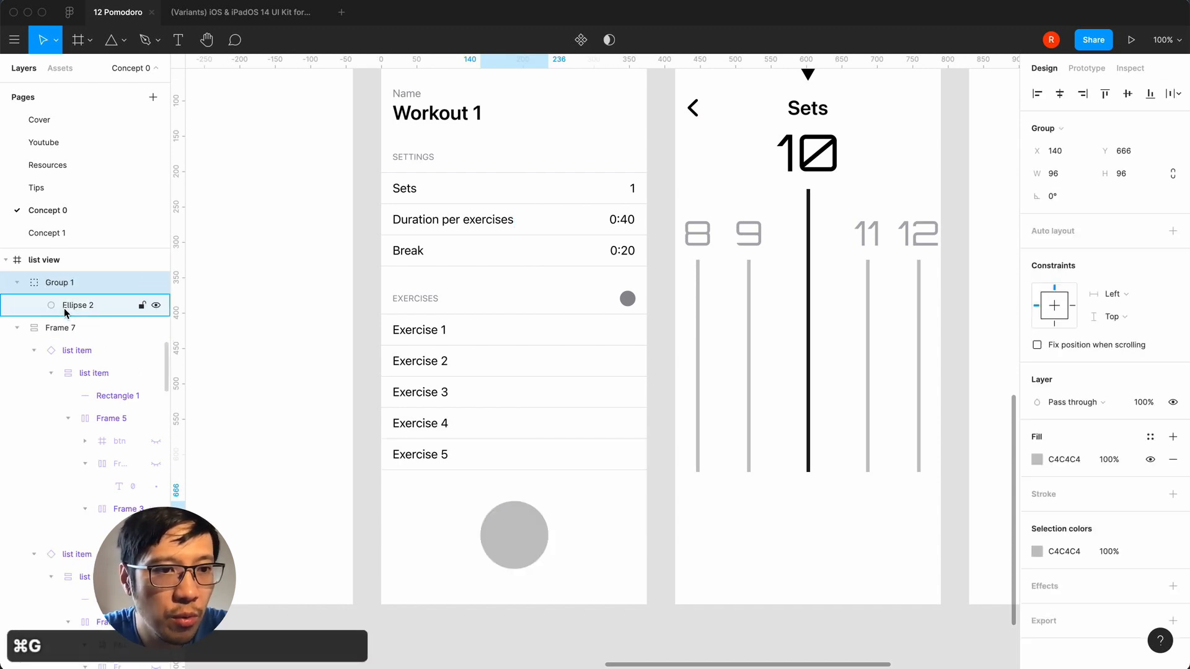
key("super+v")
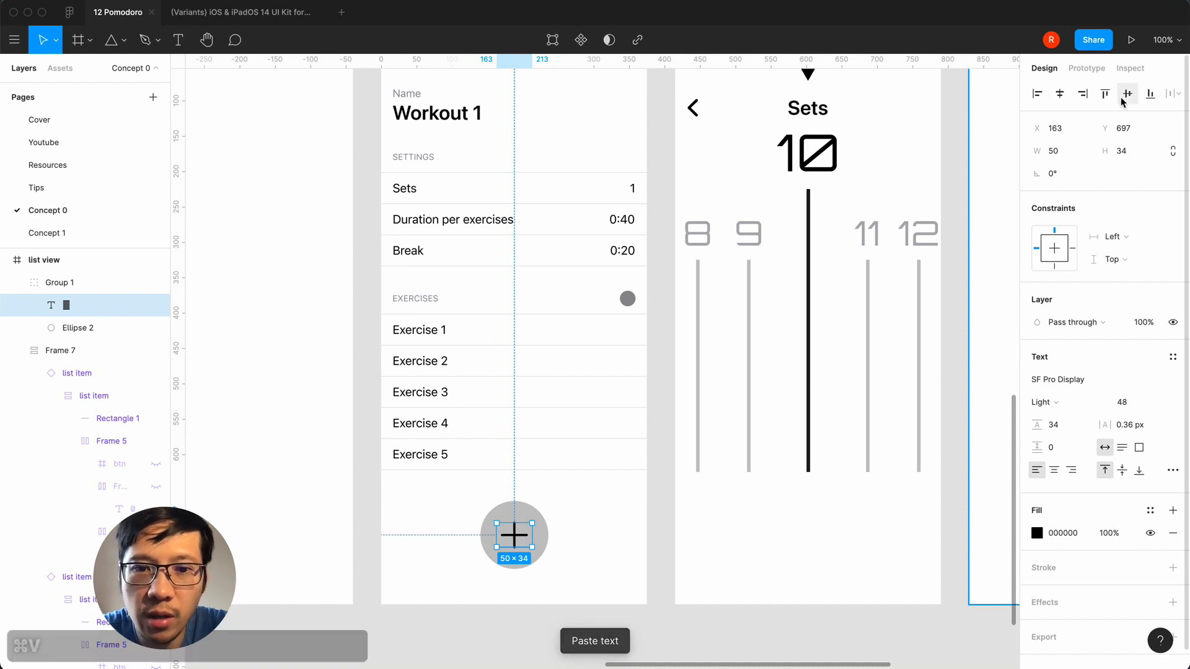
left_click(644, 610)
key("minus")
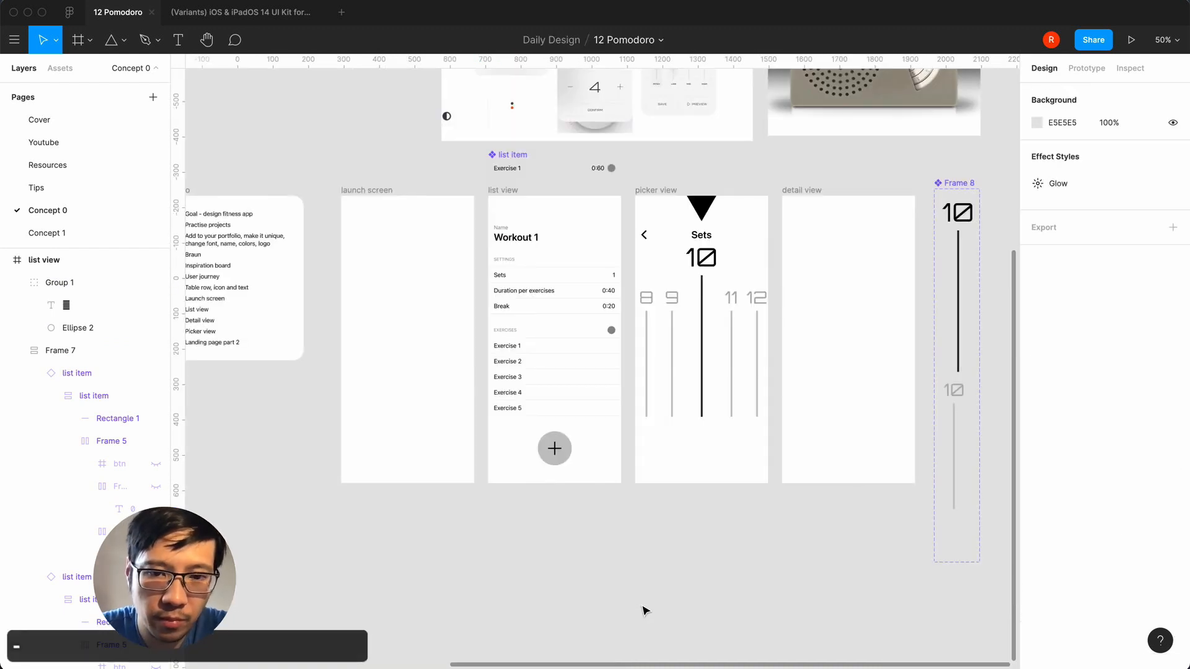
- Rename the circle and plus group as btn action
left_click(557, 452)
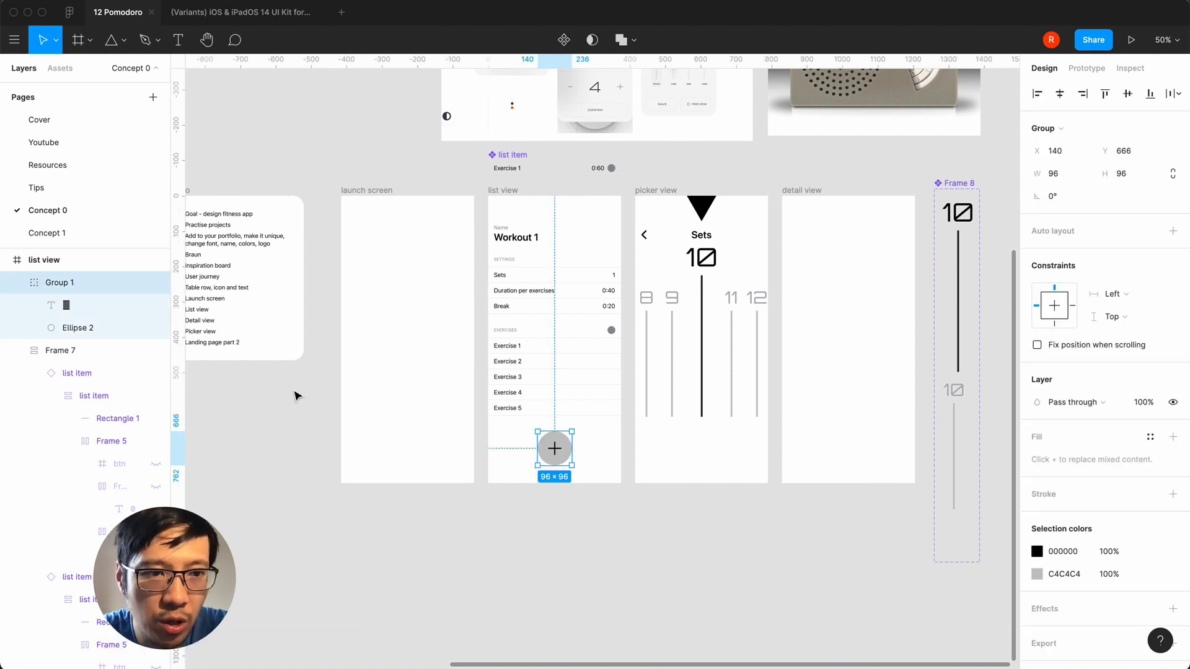
double_click(52, 283)
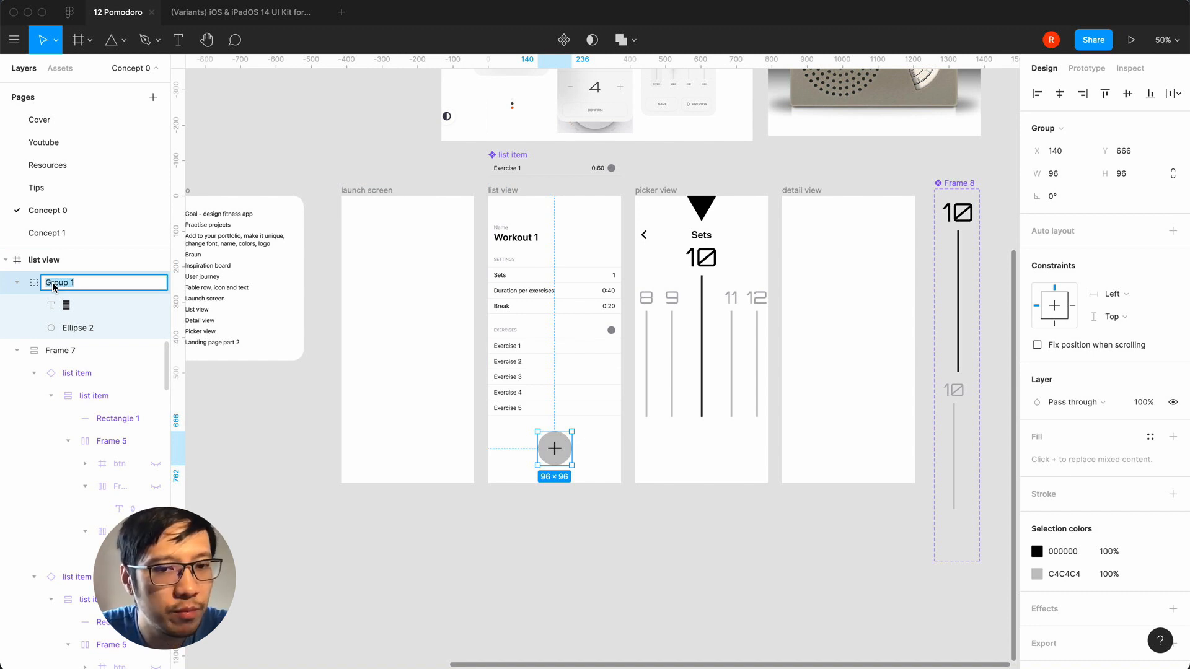
type("btn")
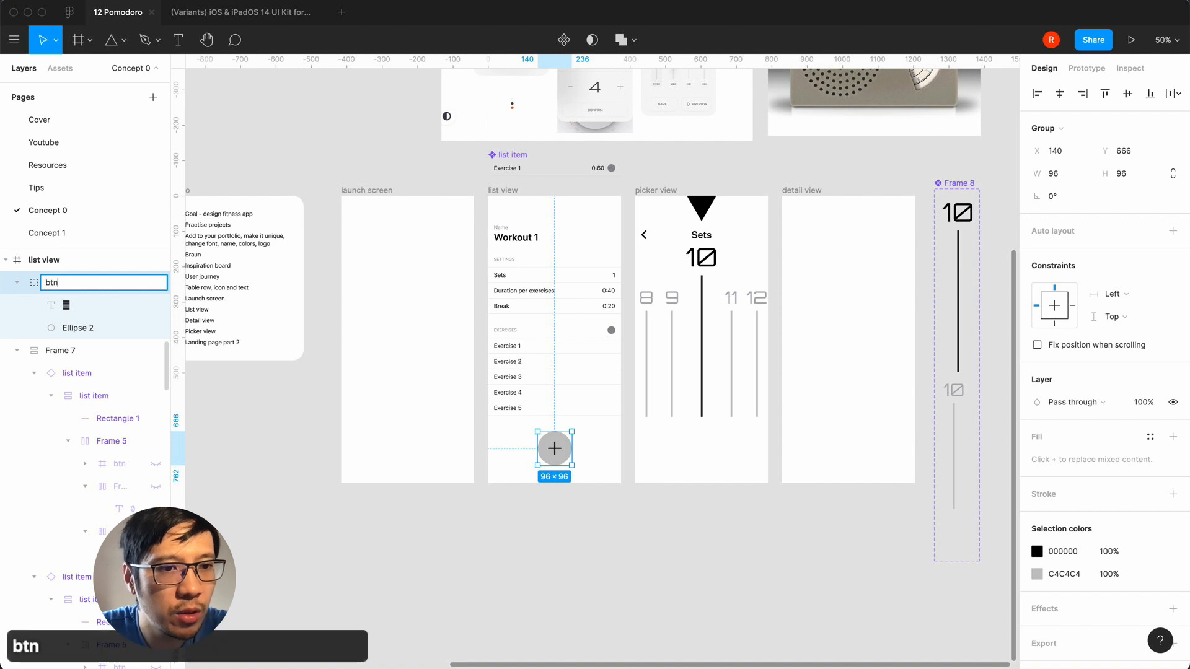
type(" action")
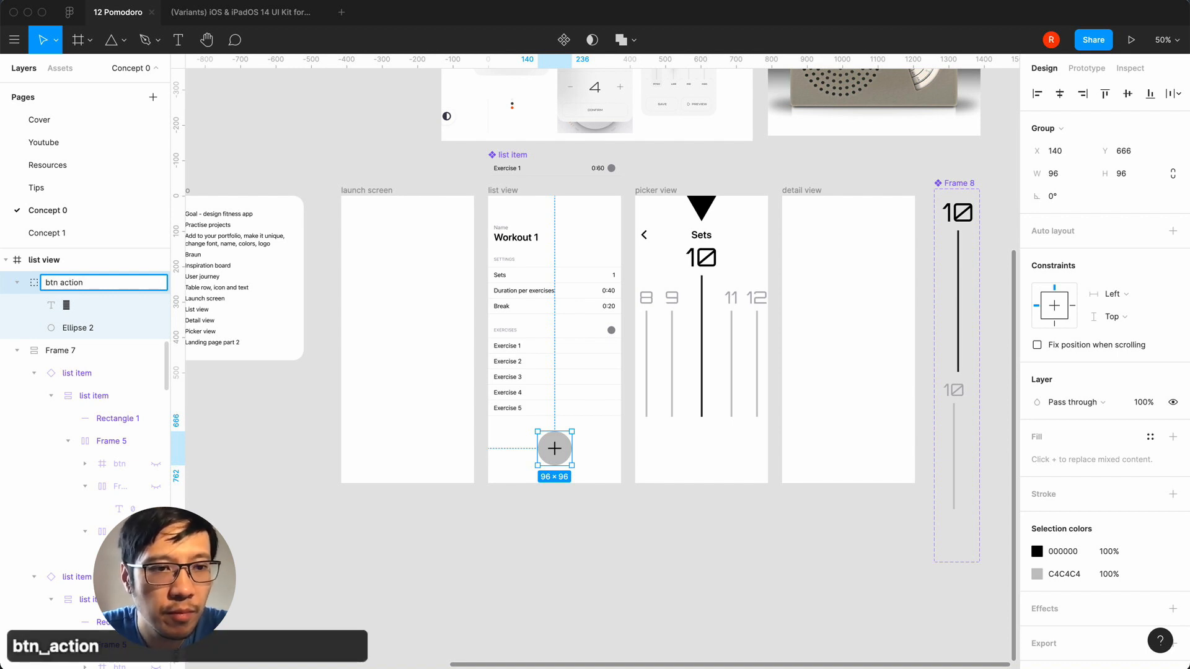
key("Return")
- Rename the circle and plus group as button
double_click(60, 282)
key("Right")
key("BackSpace")
key("BackSpace")
key("BackSpace")
key("BackSpace")
key("BackSpace")
key("BackSpace")
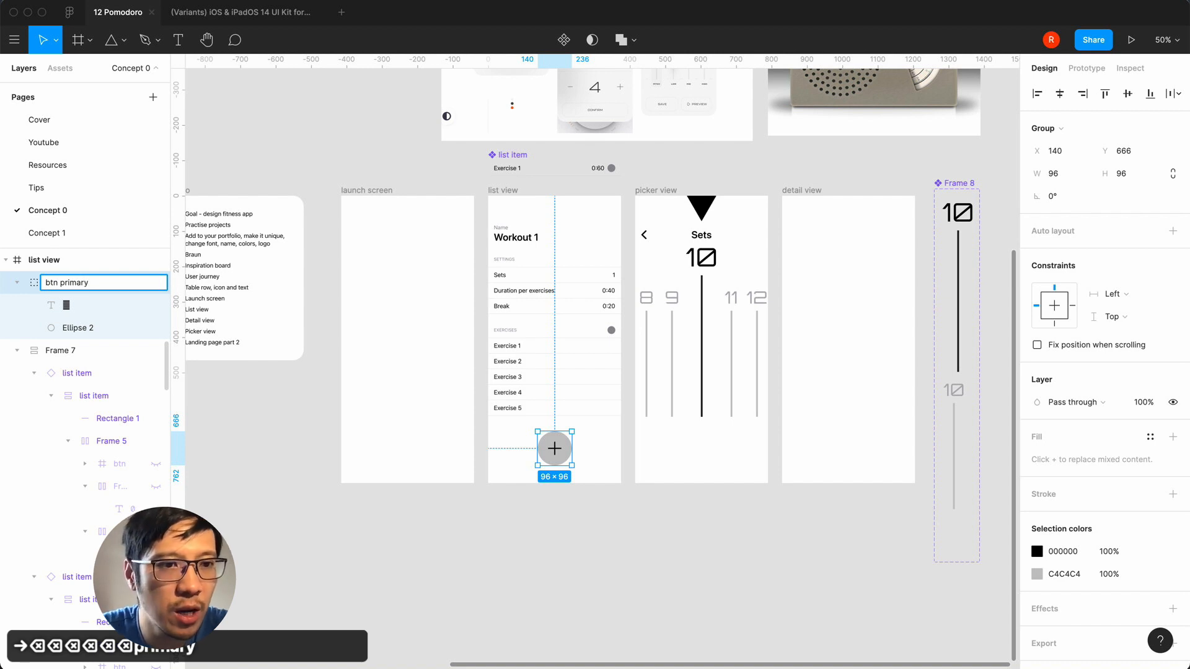
key("BackSpace")
key("BackSpace")
key("BackSpace")
key("BackSpace")
key("BackSpace")
key("BackSpace")
key("BackSpace")
key("BackSpace")
key("BackSpace")
type("button")
key("Return")
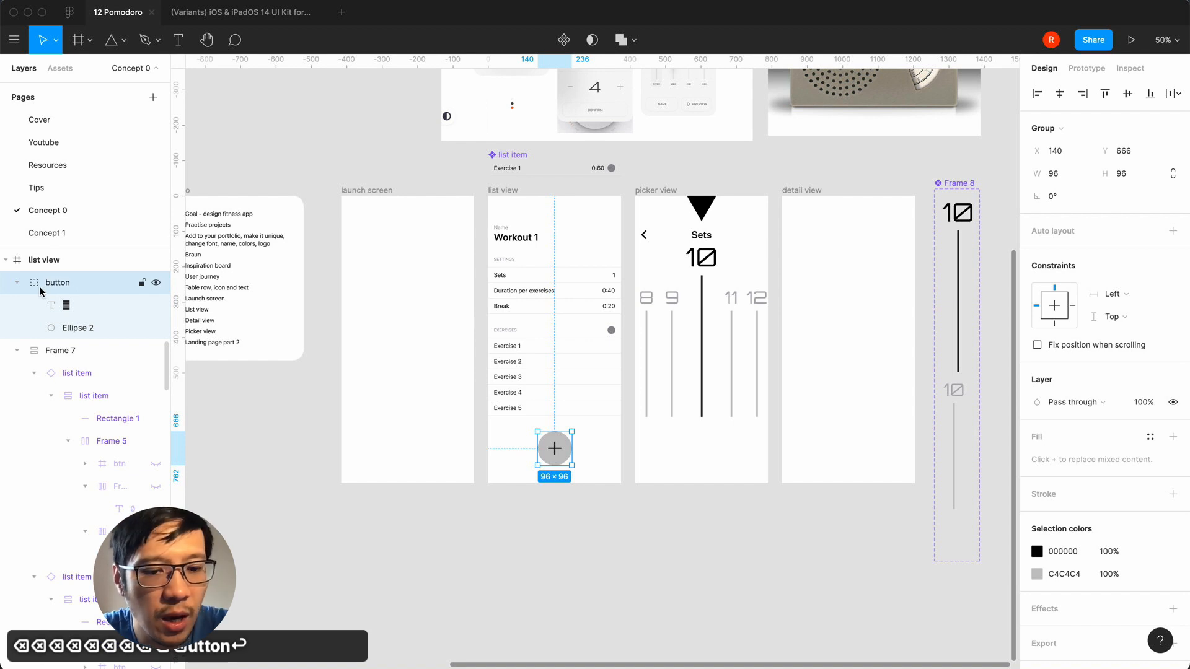
- Turn the button group into a component and move it out of the list view, beside the Frame 8 component
key("super+alt+k")
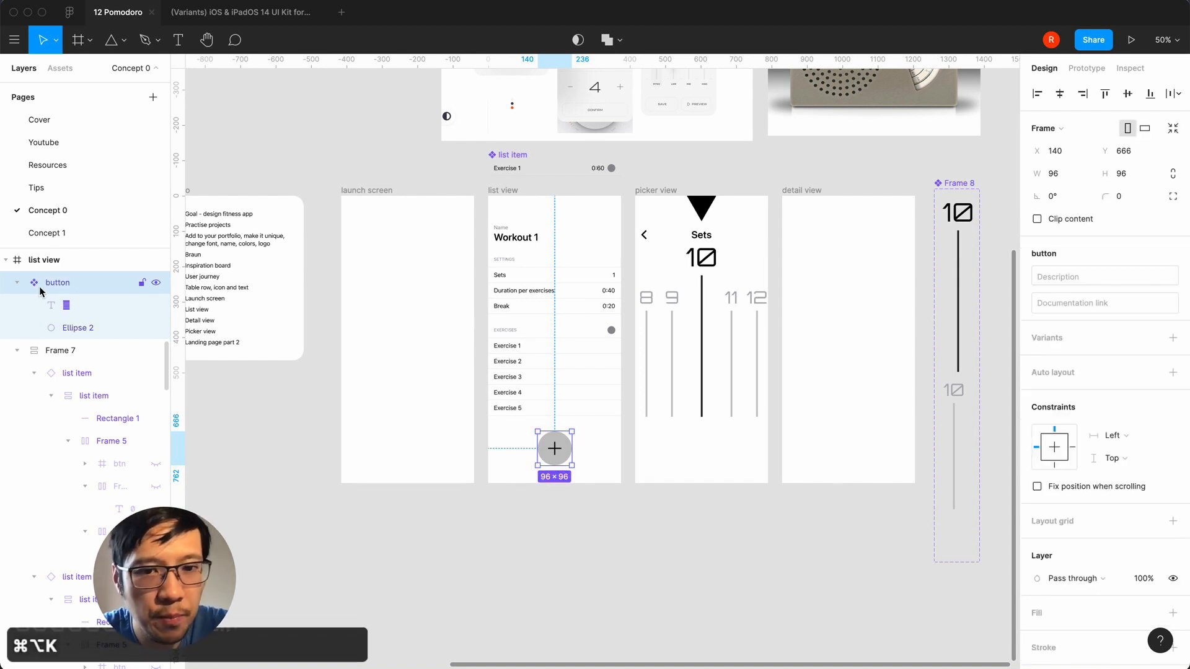
left_click_drag(559, 453, 949, 208)
scroll(556, 523, "right", 2)
left_click(949, 301)
scroll(950, 302, "right", 3)
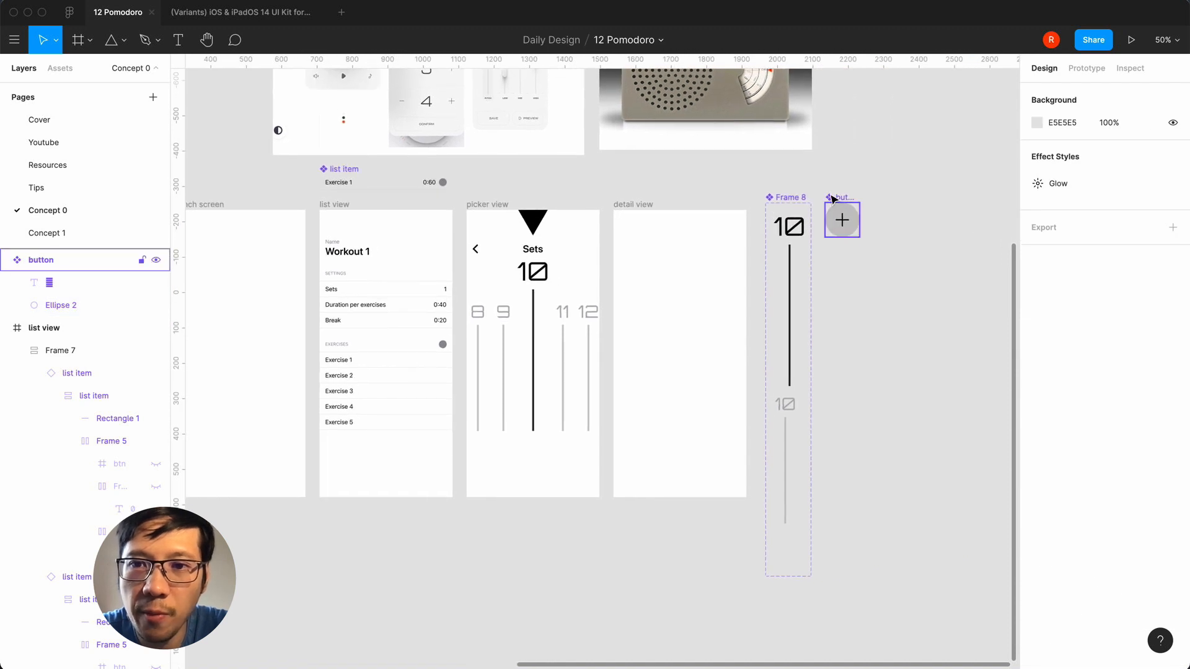
- Add a second variant to the button component and name it pause
left_click(842, 218)
left_click(1170, 339)
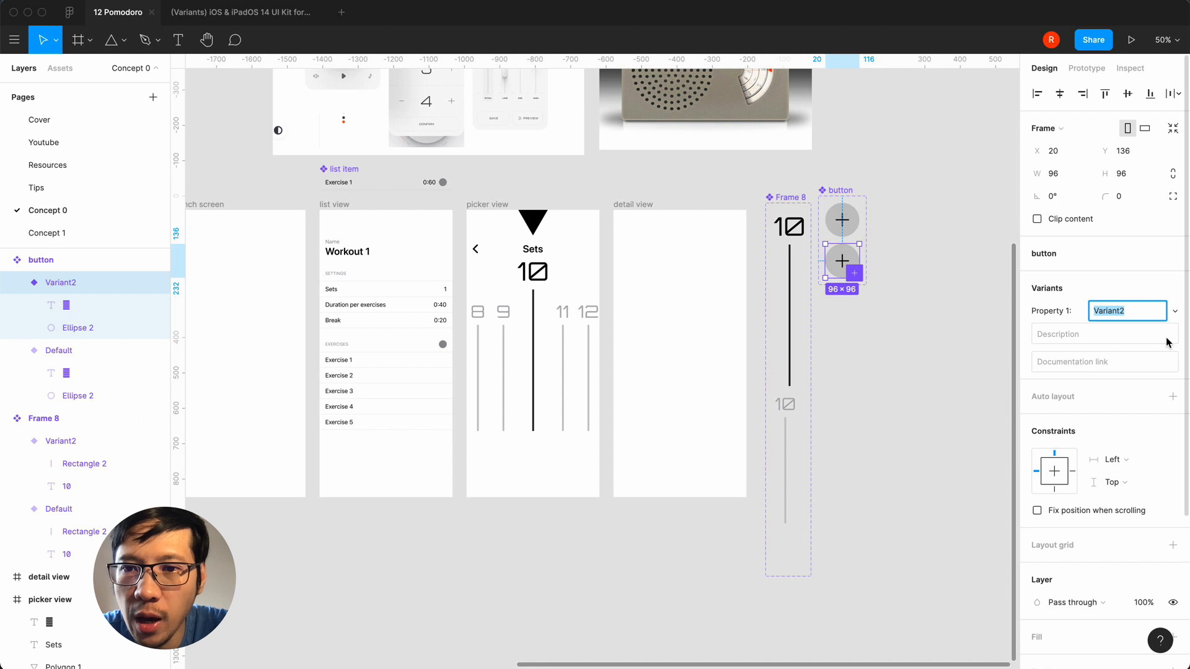
type("pause")
key("Return")
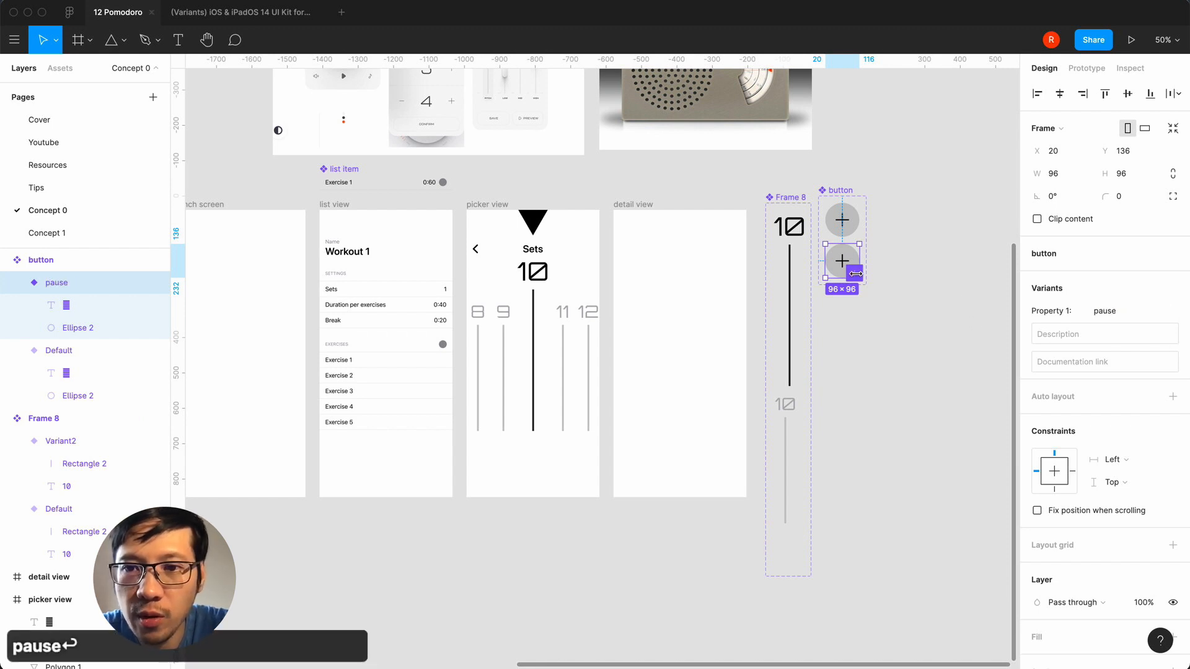
- Move the button variant set down to align its top edge with Frame 8
left_click(907, 213)
key("=")
scroll(881, 274, "right", 9)
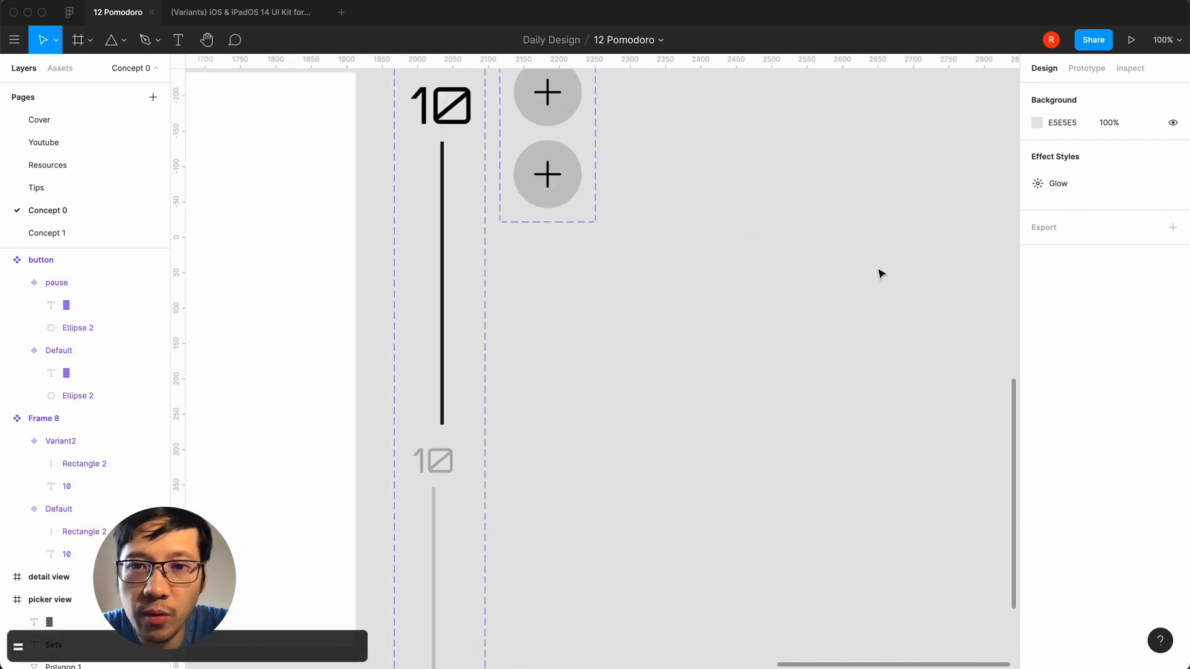
scroll(620, 167, "up", 3)
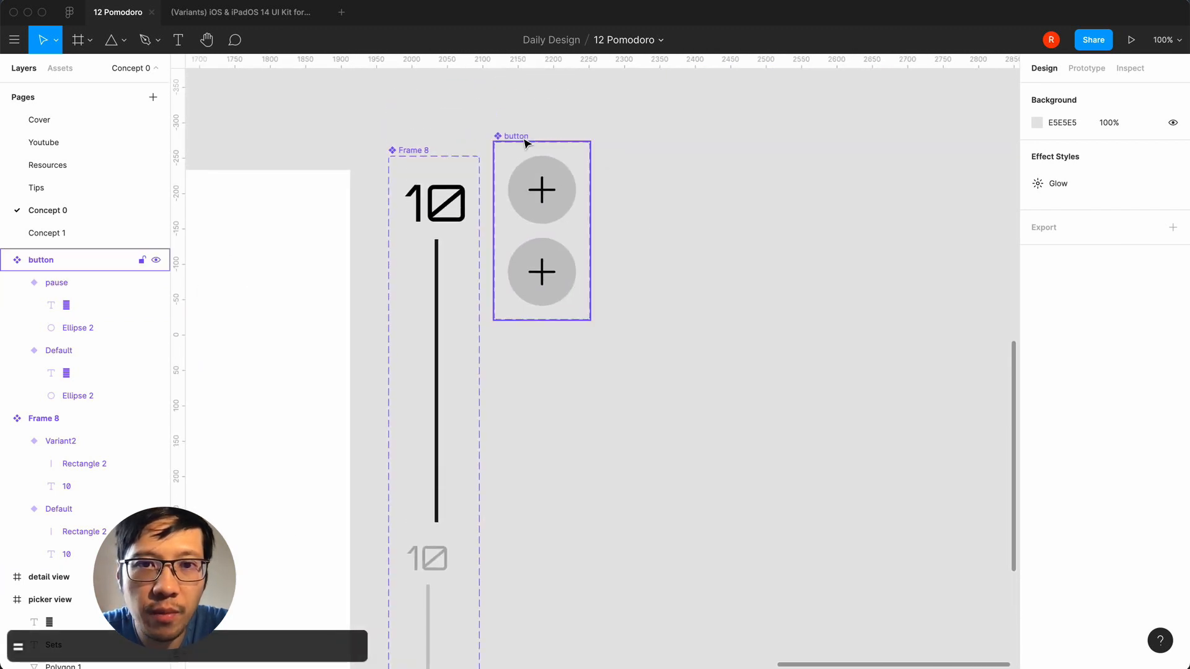
left_click_drag(524, 143, 523, 158)
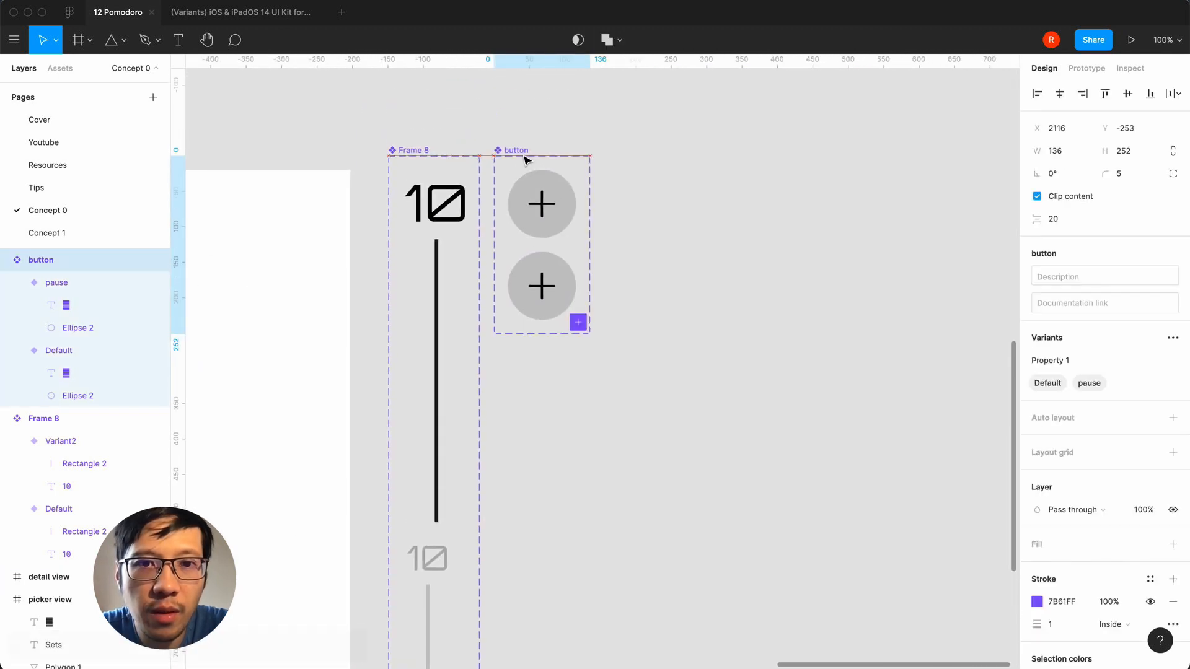
- Add a third variant to the button component and name it next
left_click(578, 322)
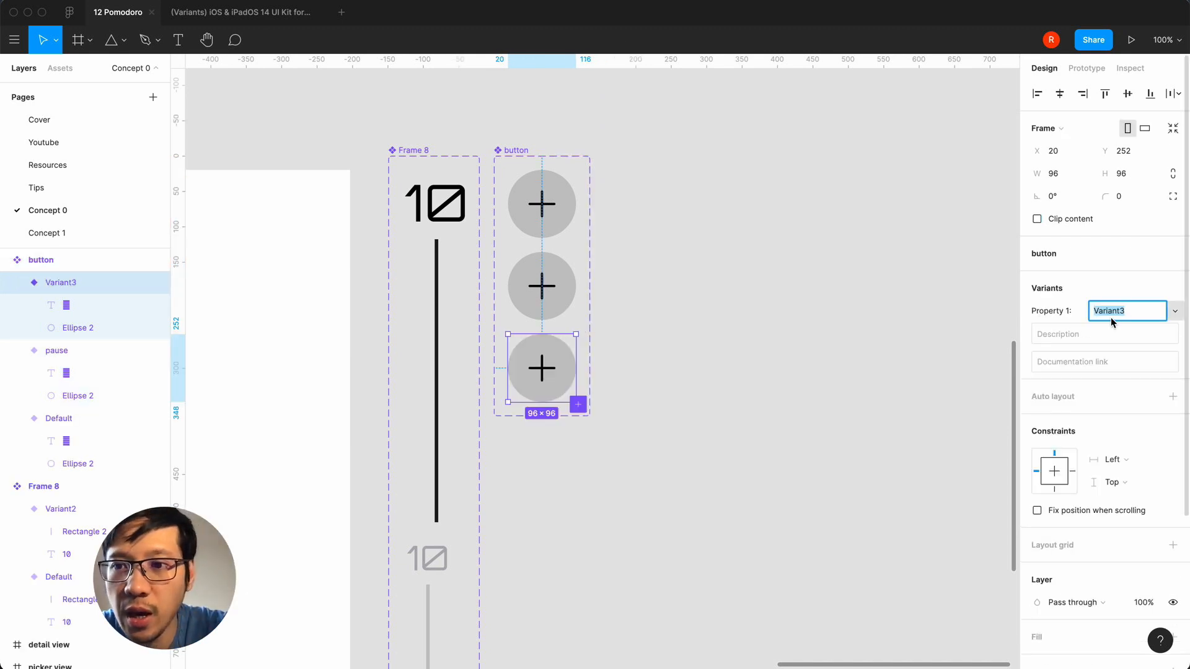
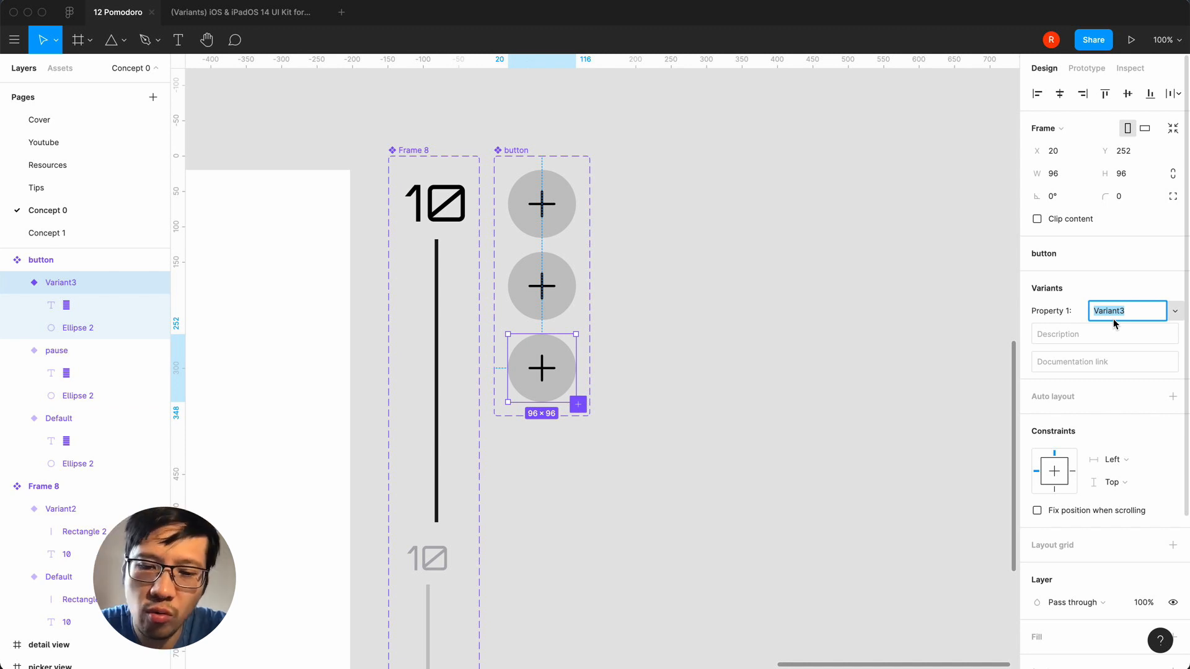
type("ne")
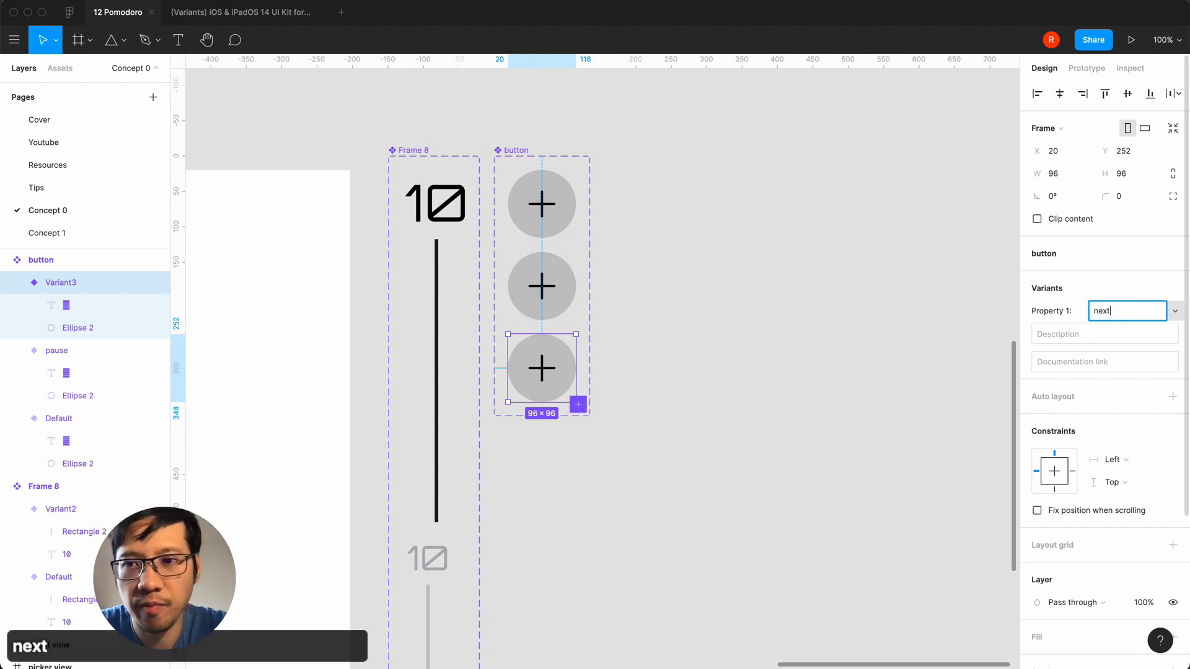
type("xt")
key("Return")
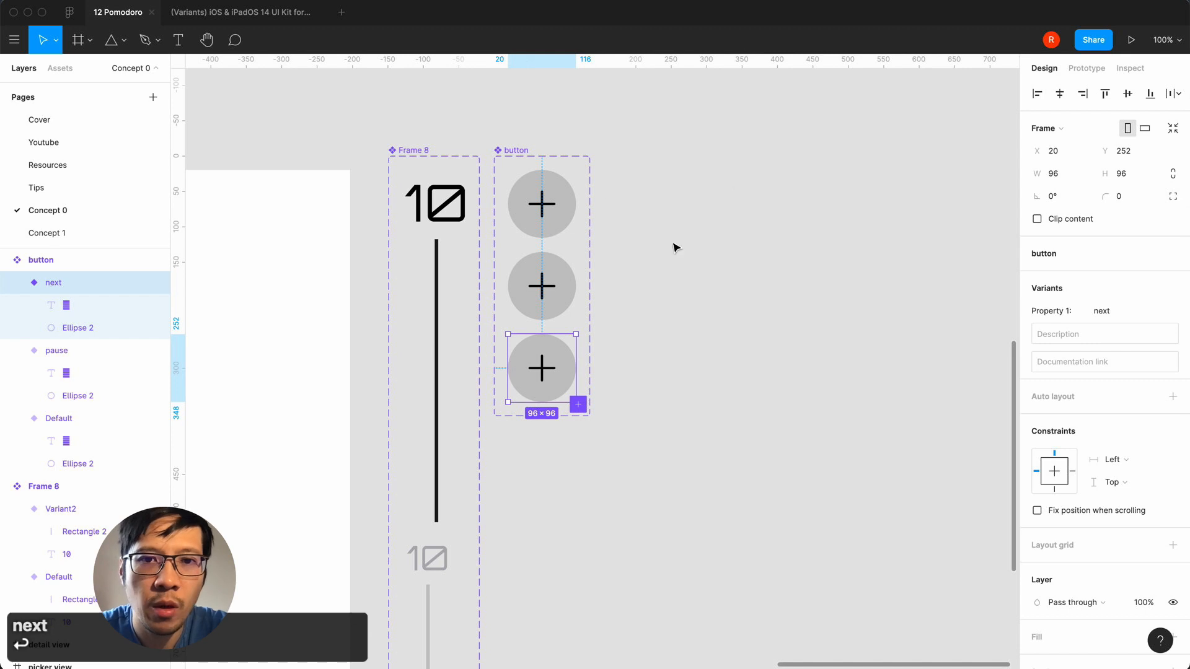
left_click(534, 214)
left_click(629, 322)
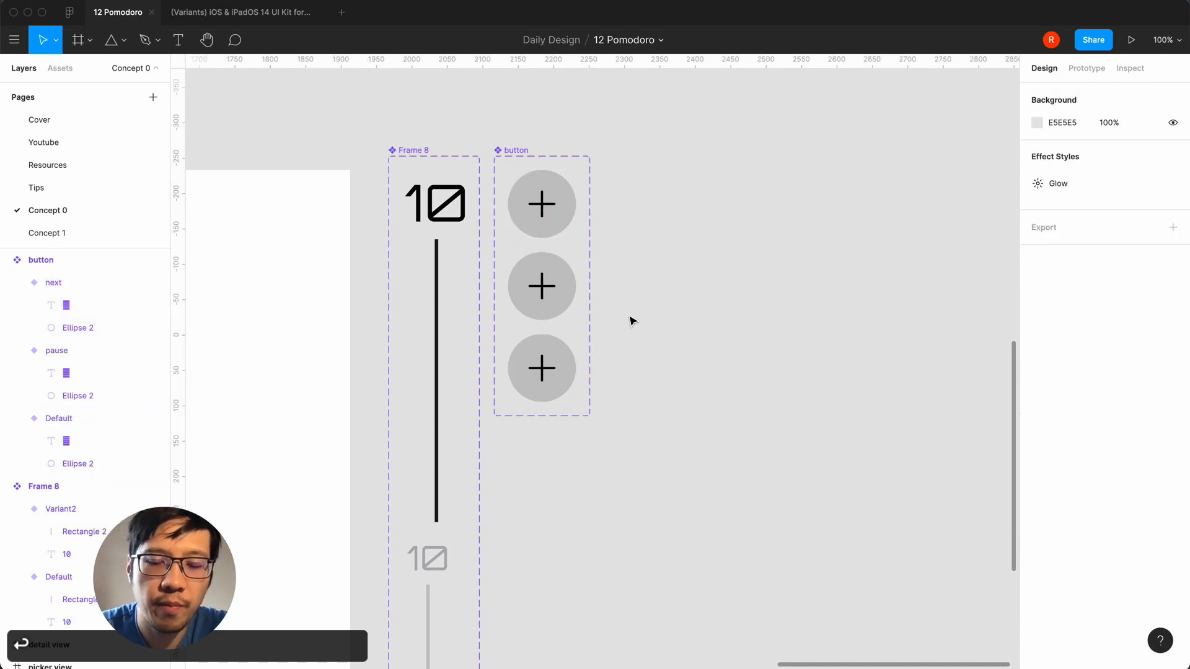
key("minus")
key("minus")
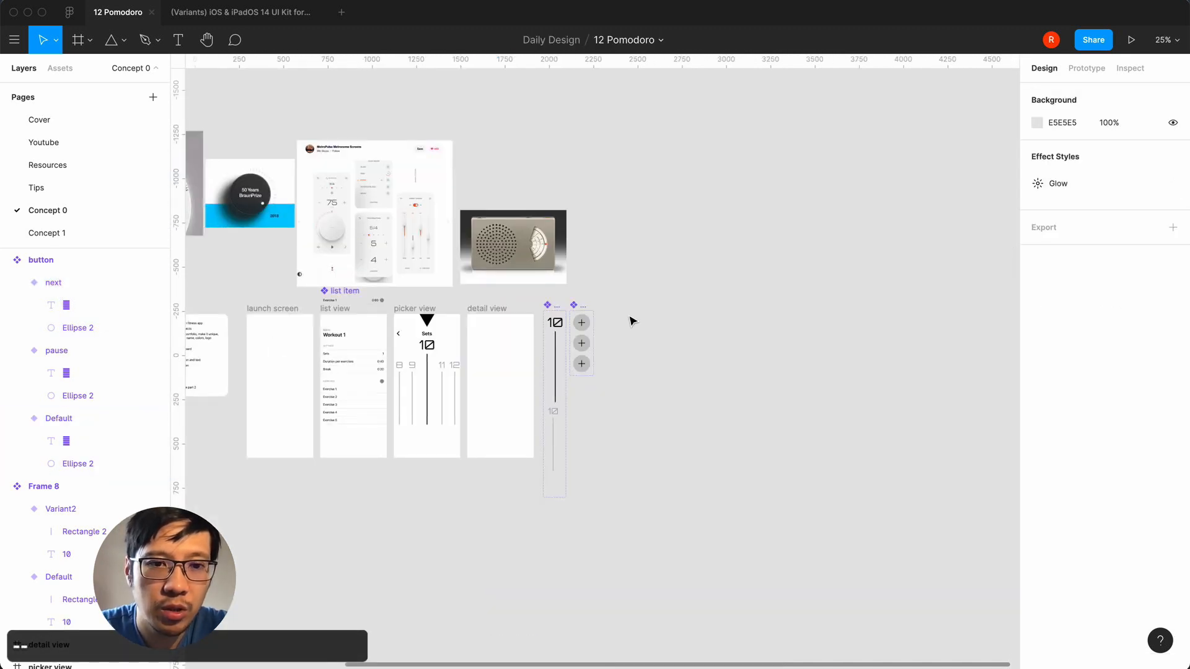
key("plus")
key("plus")
key("minus")
key("plus")
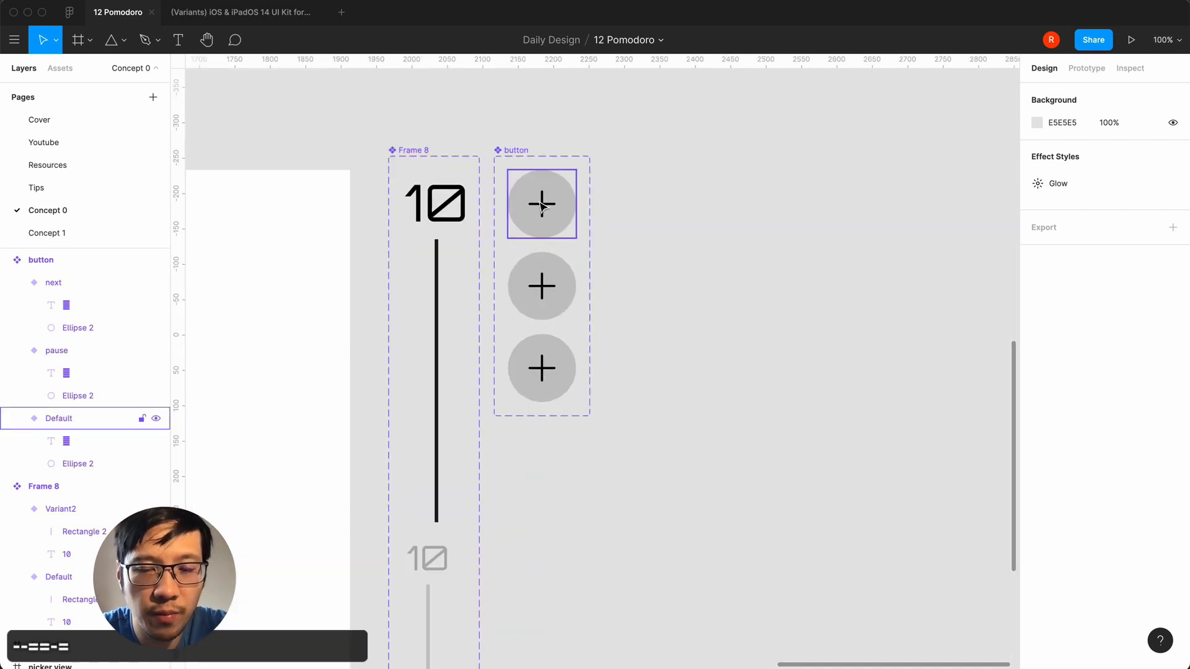
- Select the Default variant's plus glyph, then find the play symbol in SF Symbols and copy it
left_click(540, 204)
double_click(541, 205)
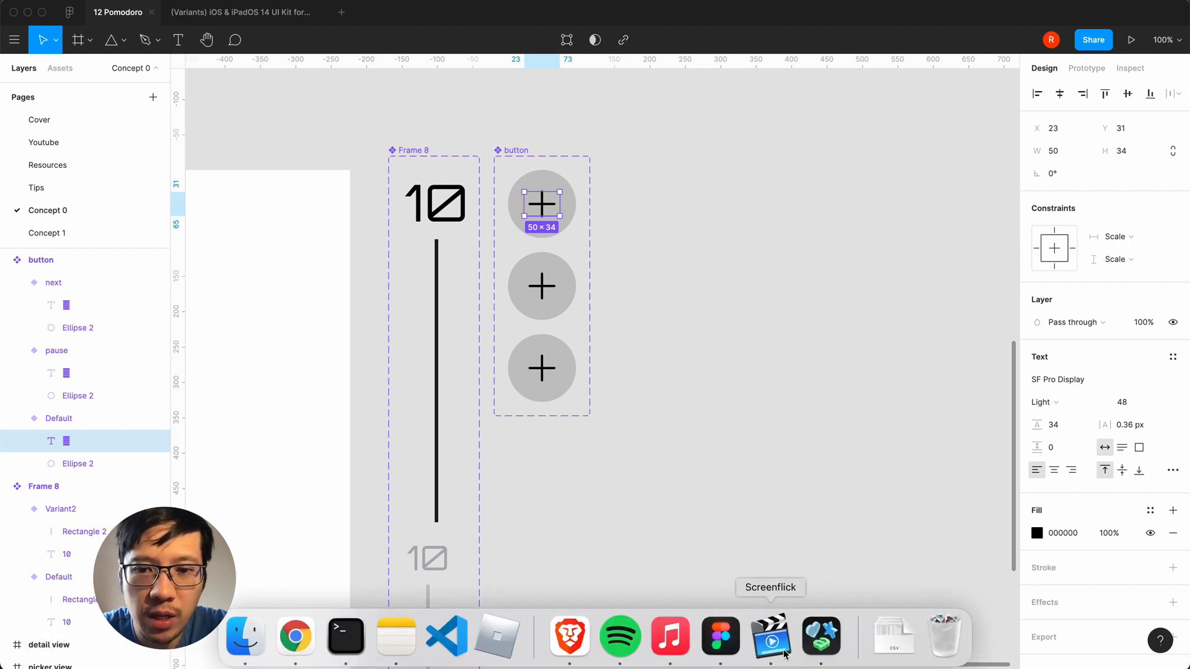
left_click(822, 637)
left_click_drag(799, 121, 684, 126)
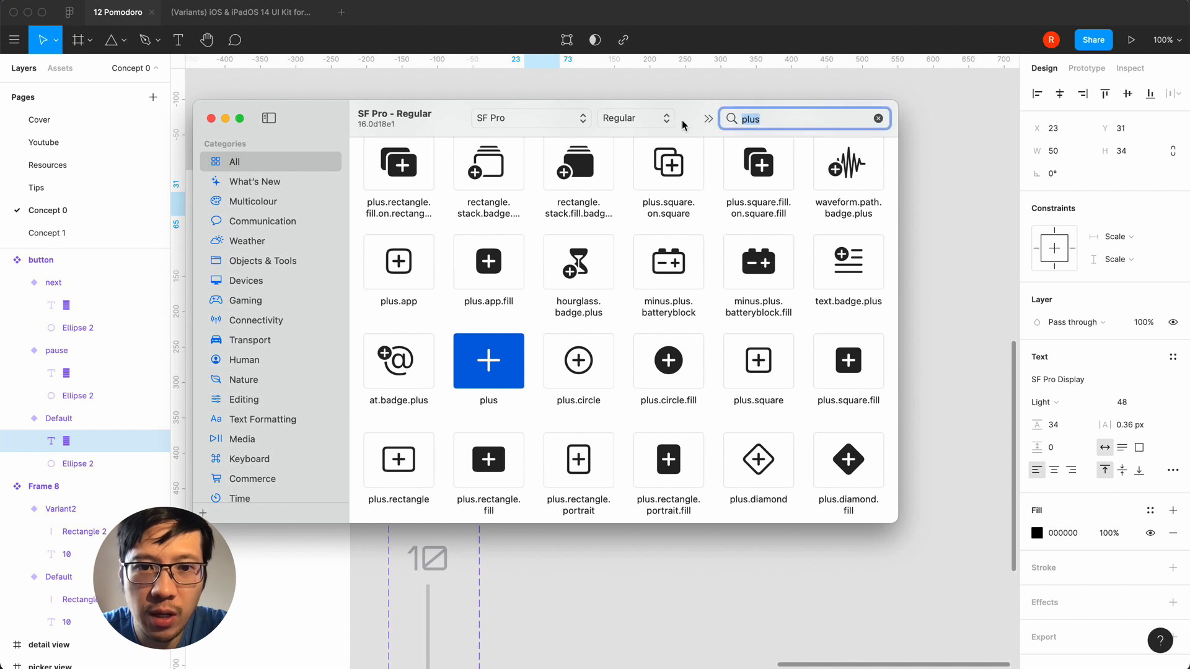
type("play")
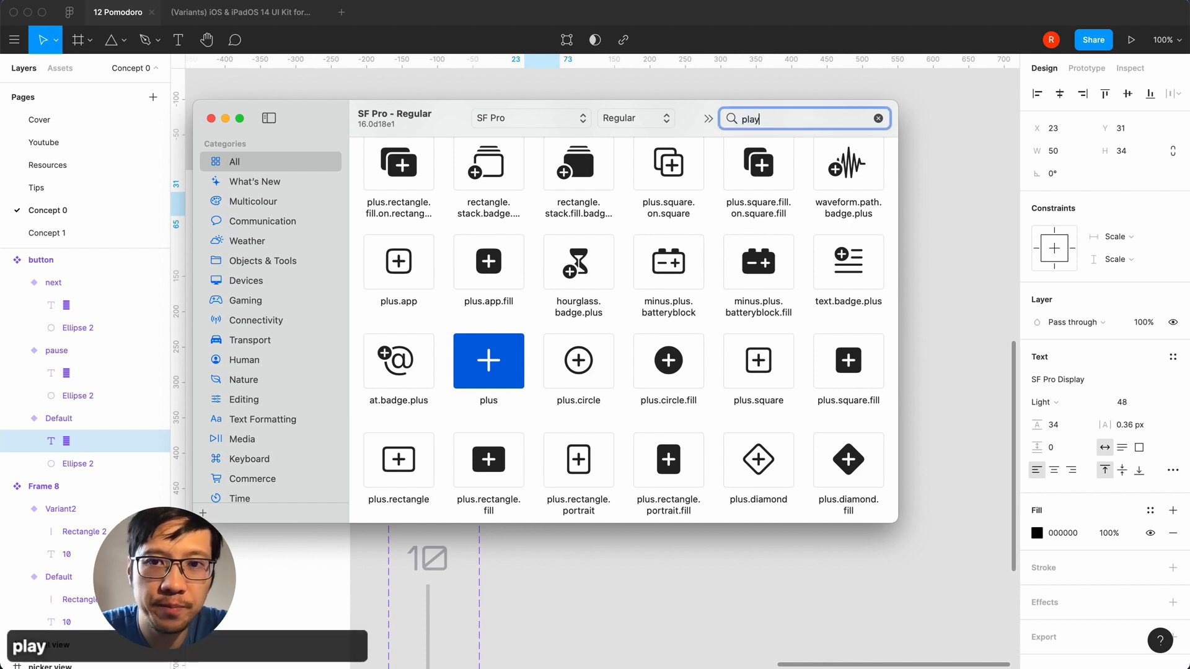
right_click(410, 186)
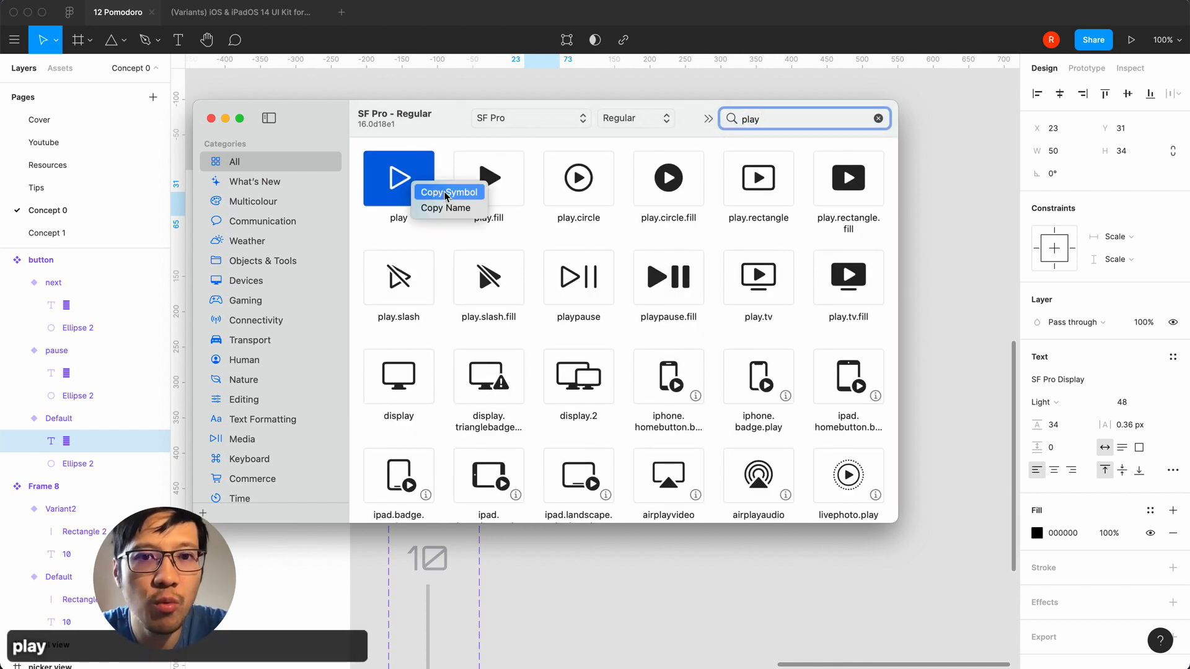
left_click(443, 189)
- Back in Figma, replace the Default variant's plus glyph with the copied play symbol and center it horizontally in the button
key("super+Tab")
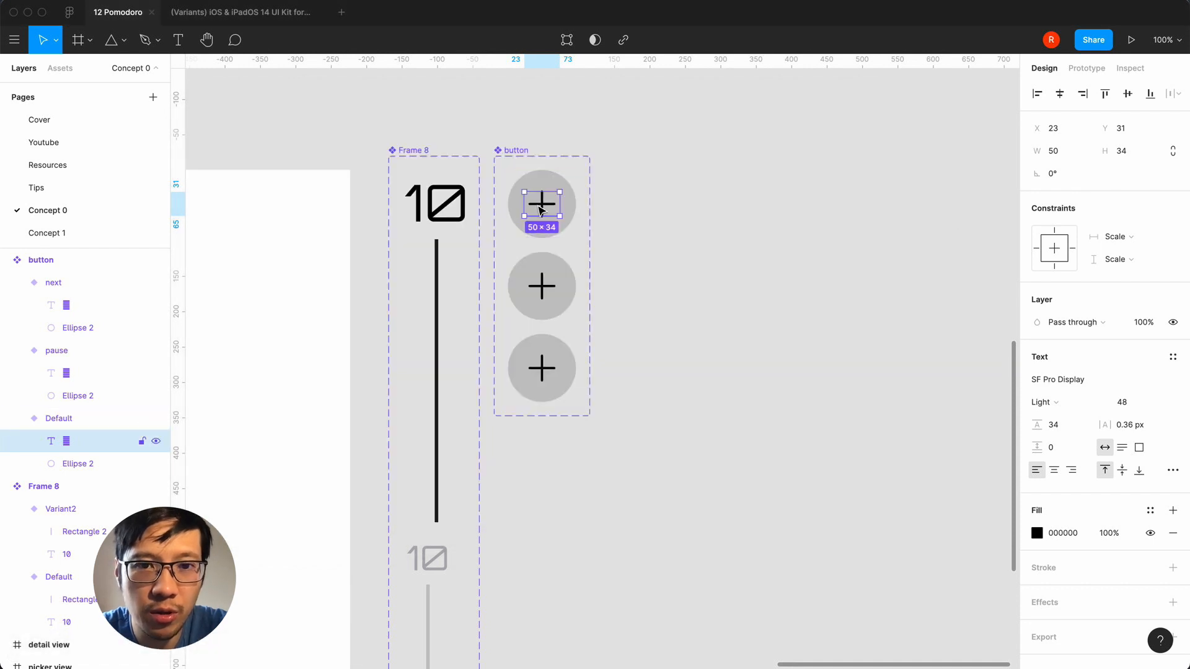
double_click(539, 203)
key("super+v")
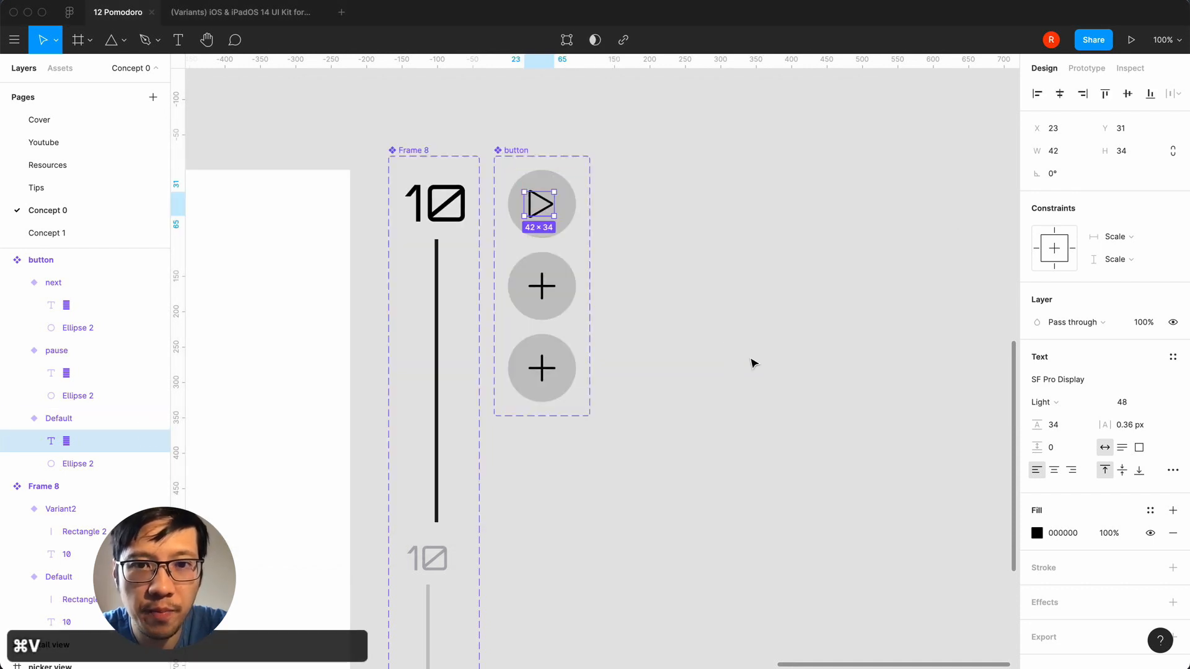
left_click(753, 362)
left_click(540, 200)
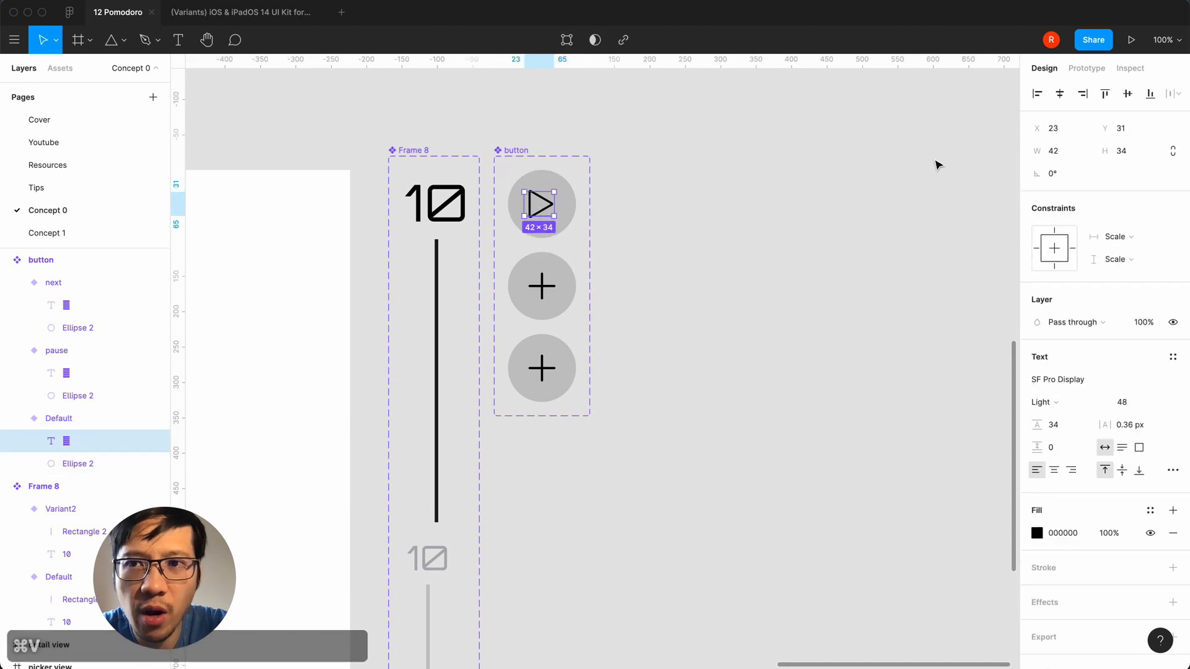
left_click(1059, 99)
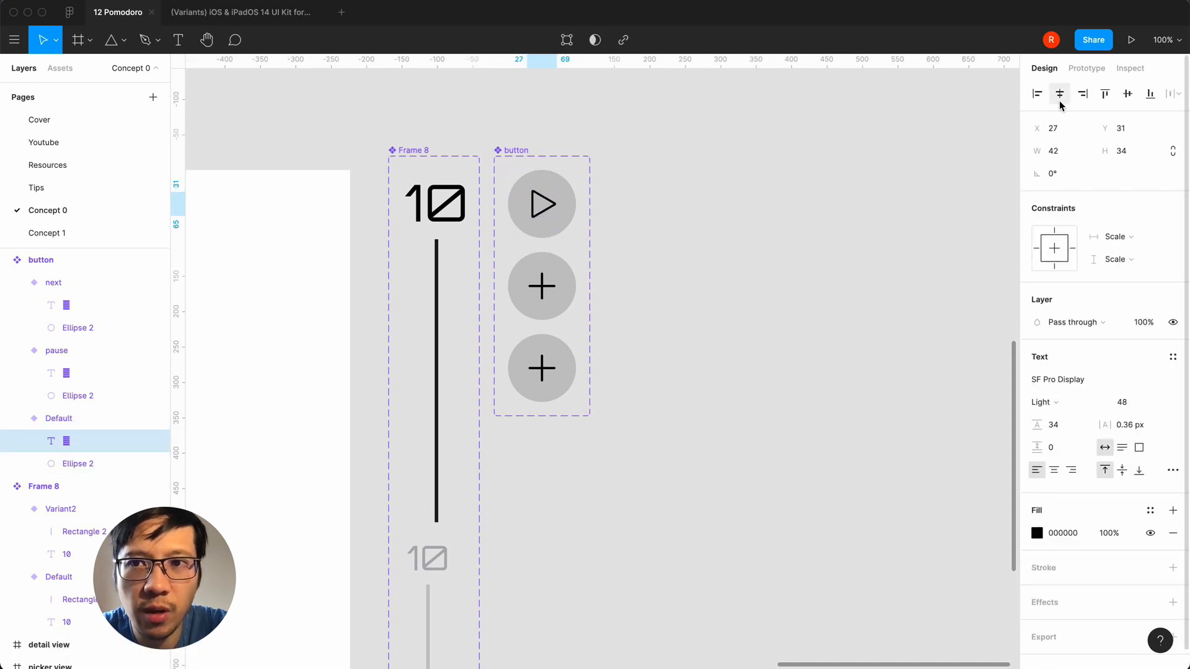
left_click(733, 265)
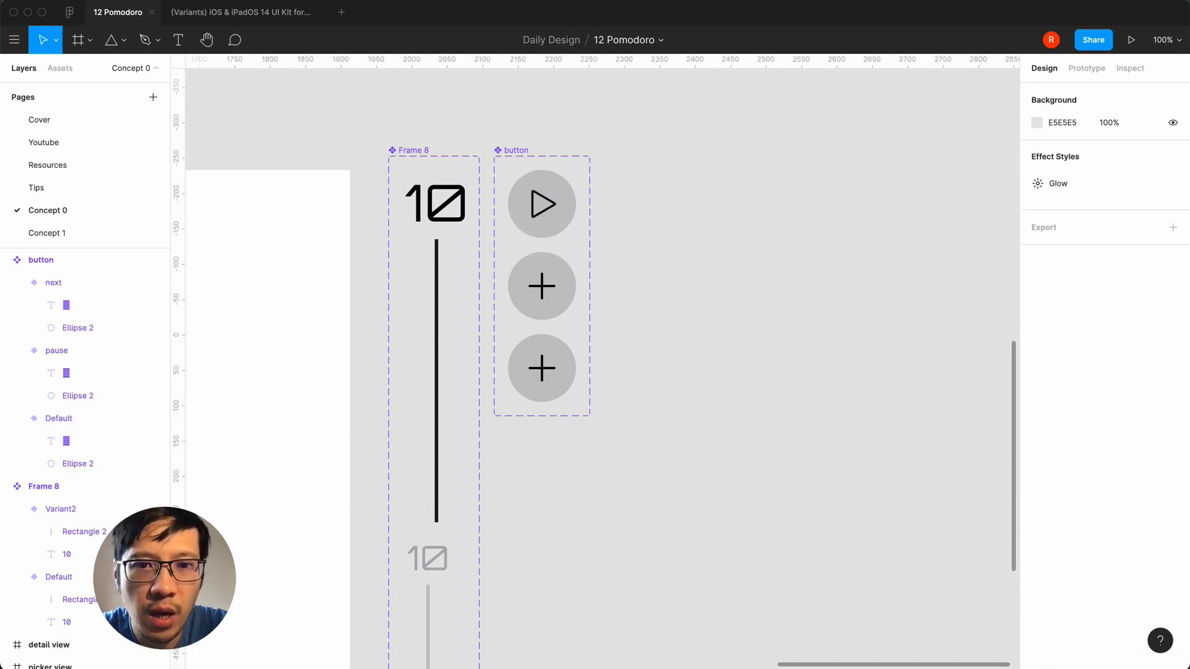
- Switch to SF Symbols, search for pause and copy the plain pause symbol
left_click(822, 638)
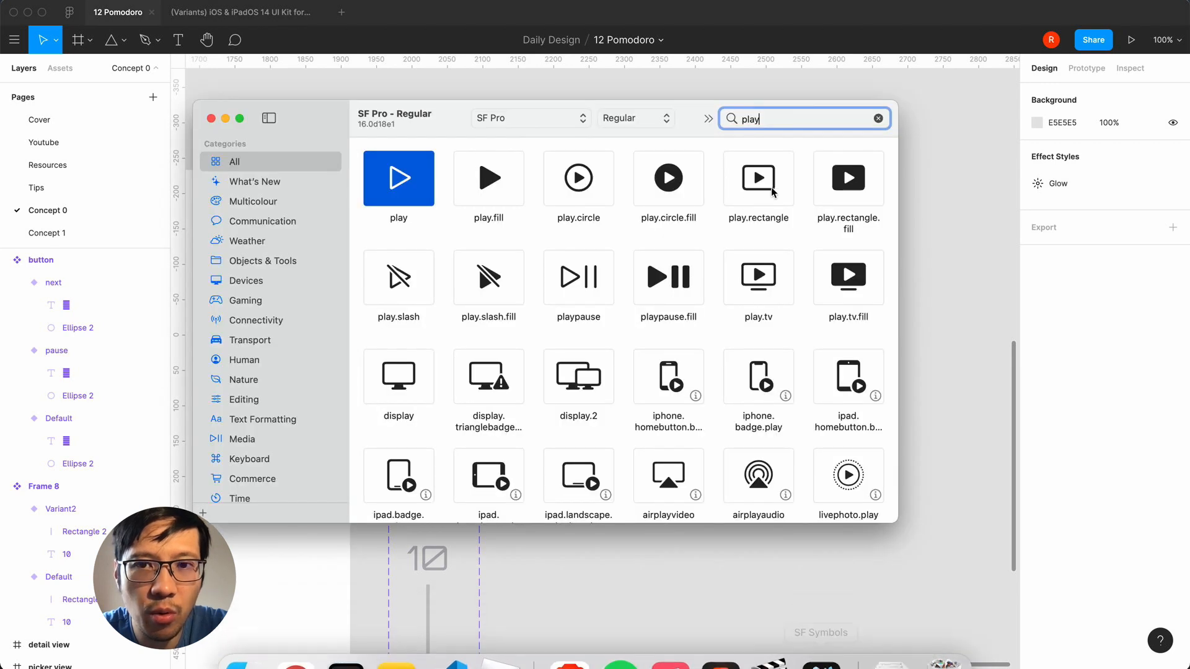
key("super+a")
key("BackSpace")
key("BackSpace")
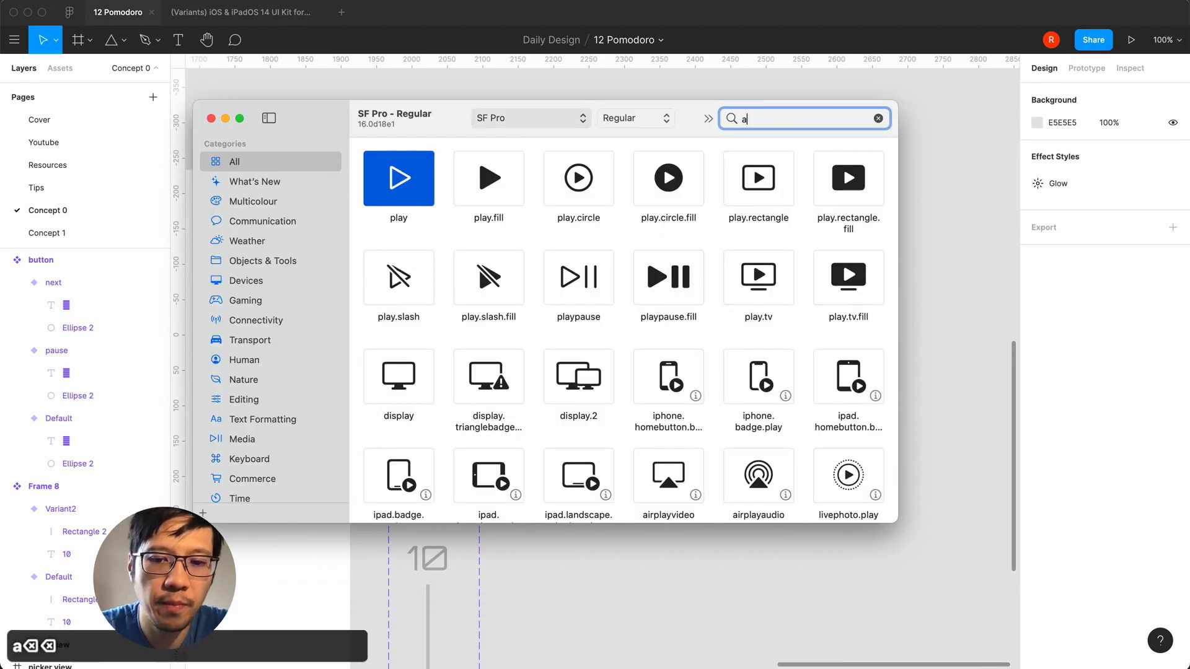
type("pause")
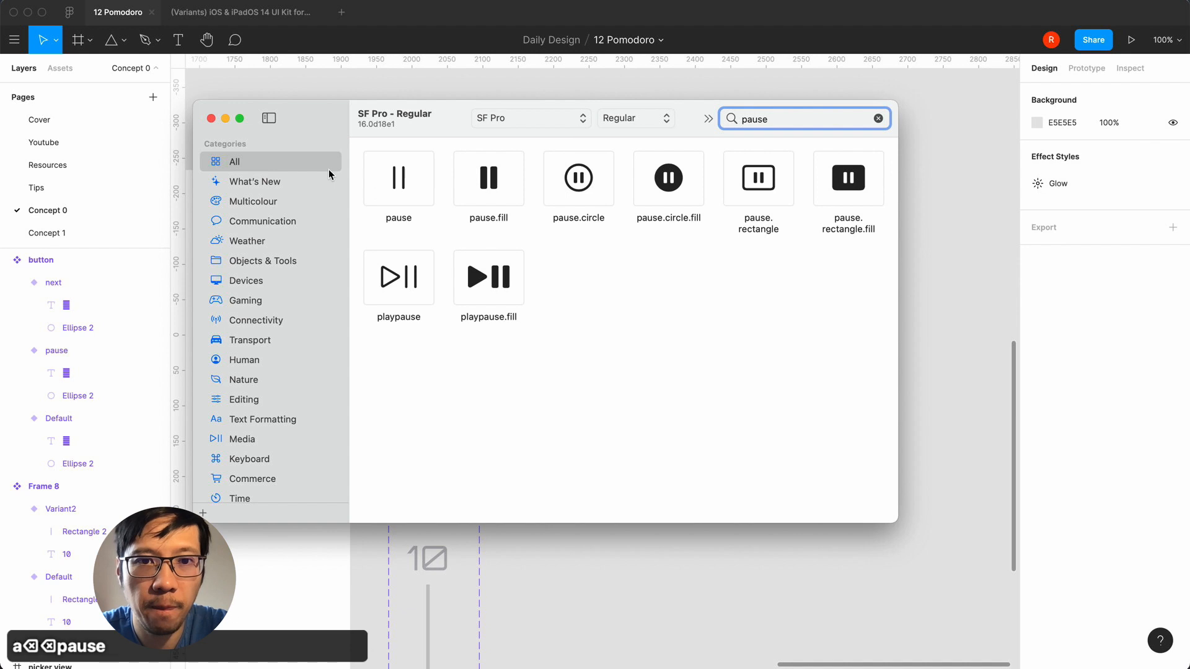
right_click(384, 180)
left_click(406, 187)
- Return to Figma, replace the pause variant's plus glyph with the copied pause symbol and center it horizontally
left_click(955, 163)
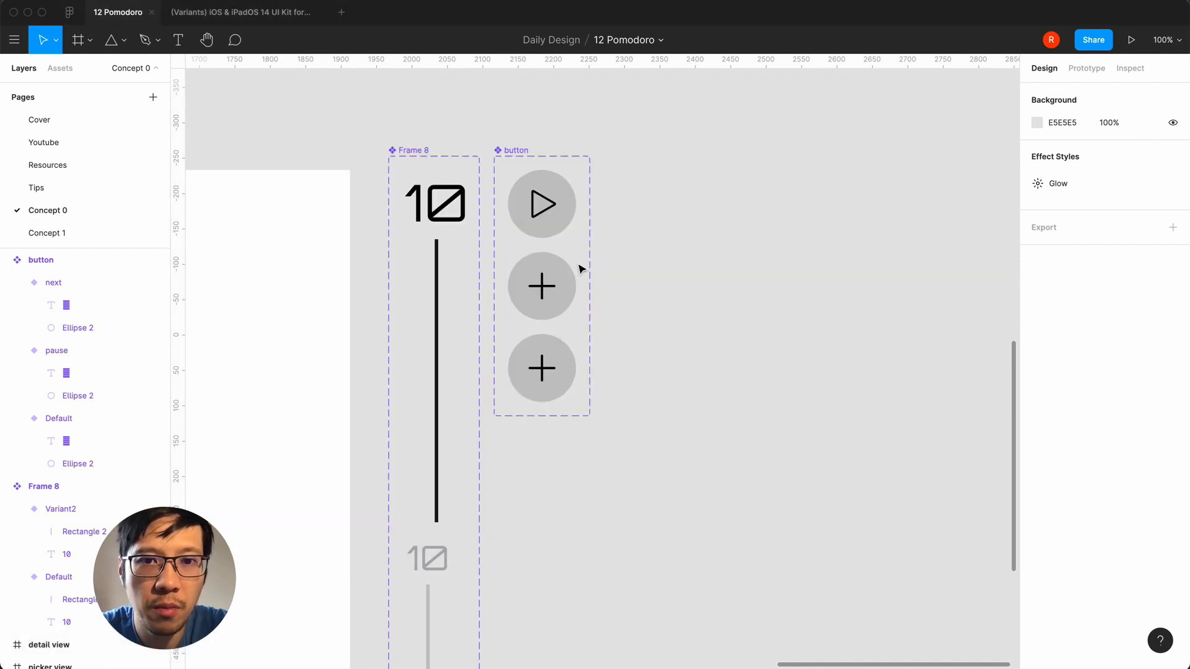
double_click(540, 285)
double_click(539, 282)
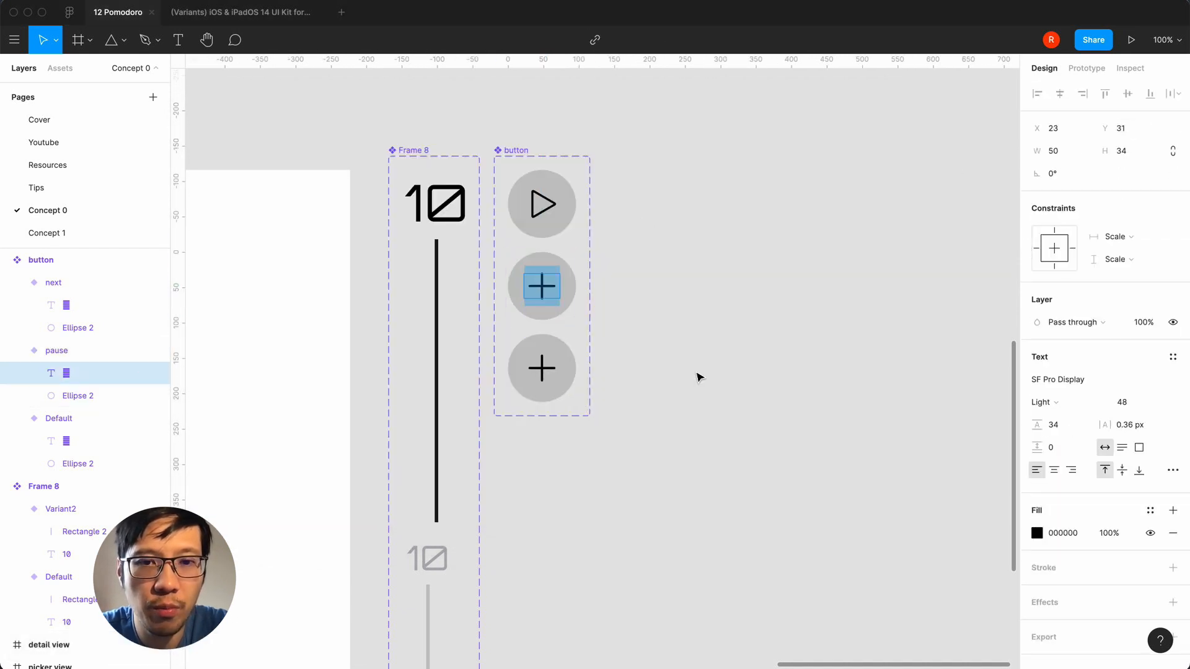
key("super+v")
key("Escape")
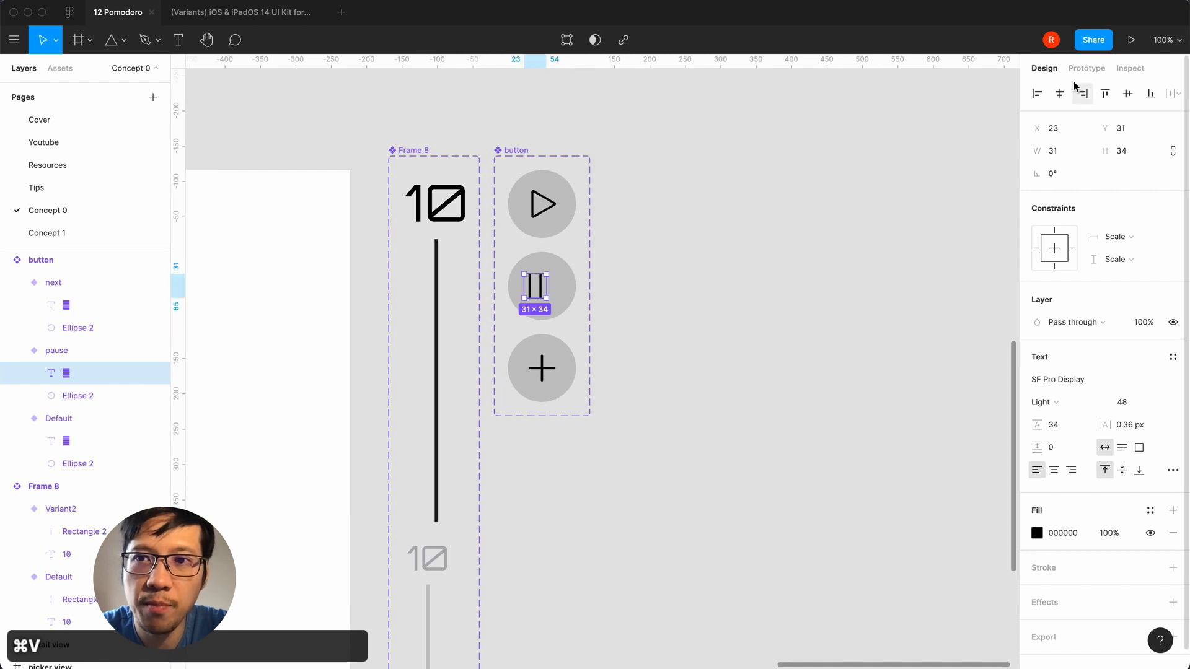
left_click(768, 303)
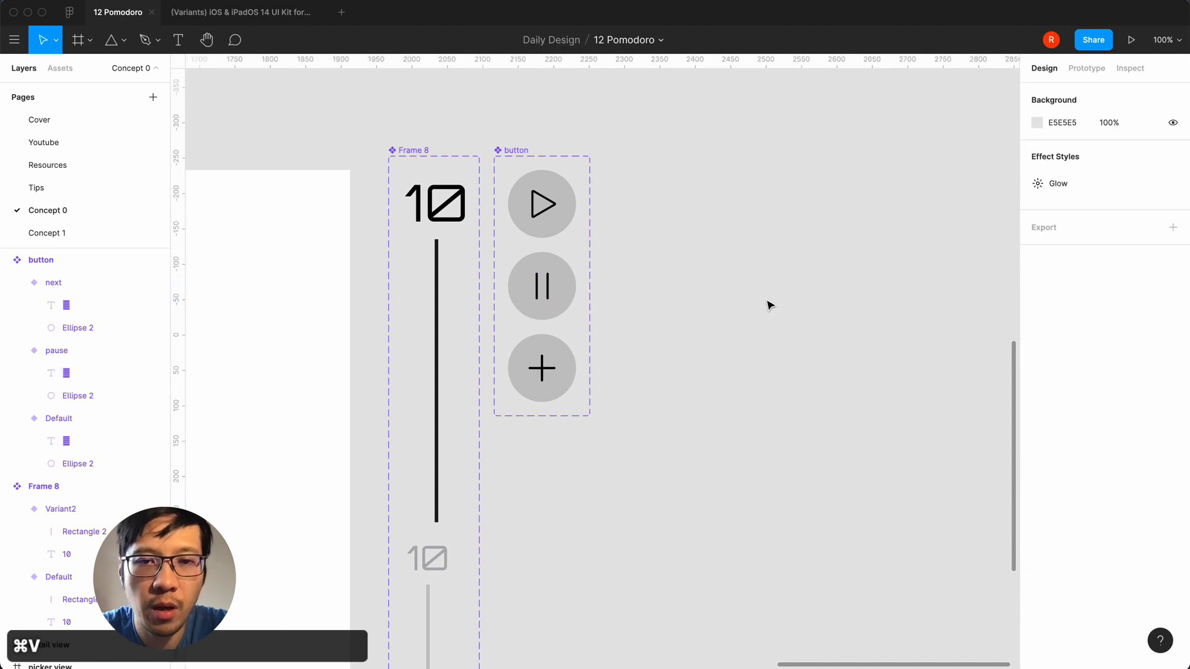
- Select the next variant's plus glyph, then search SF Symbols for chev and copy the chevron.right symbol
double_click(543, 373)
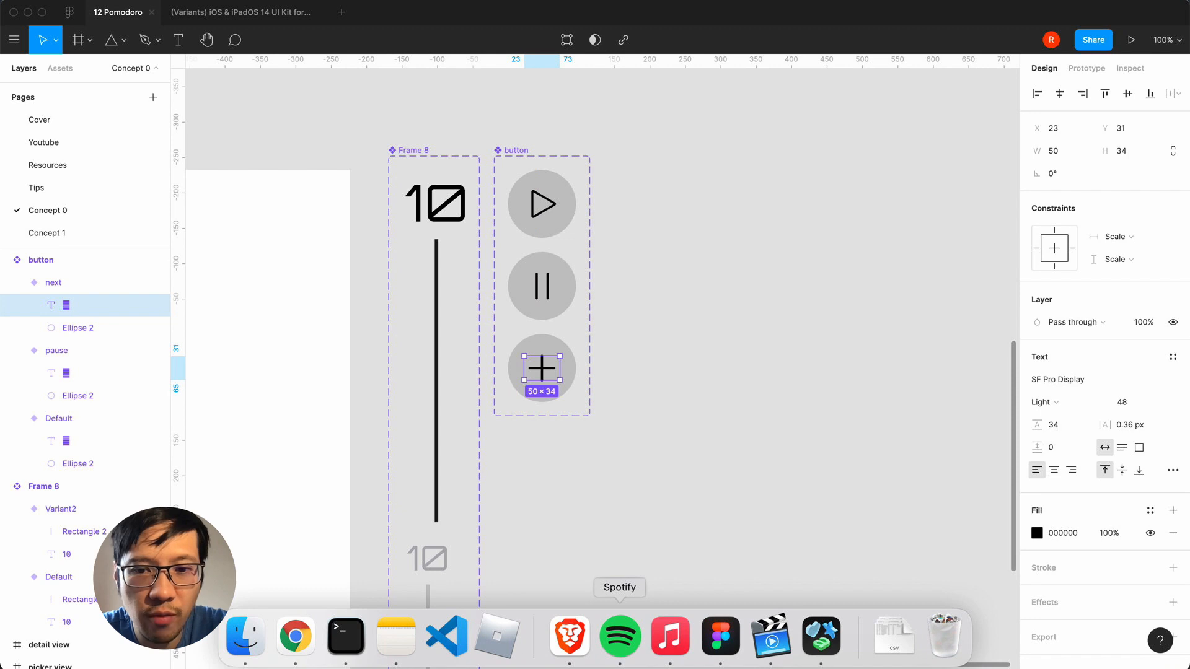
left_click(822, 644)
key("BackSpace")
key("BackSpace")
key("BackSpace")
key("BackSpace")
key("BackSpace")
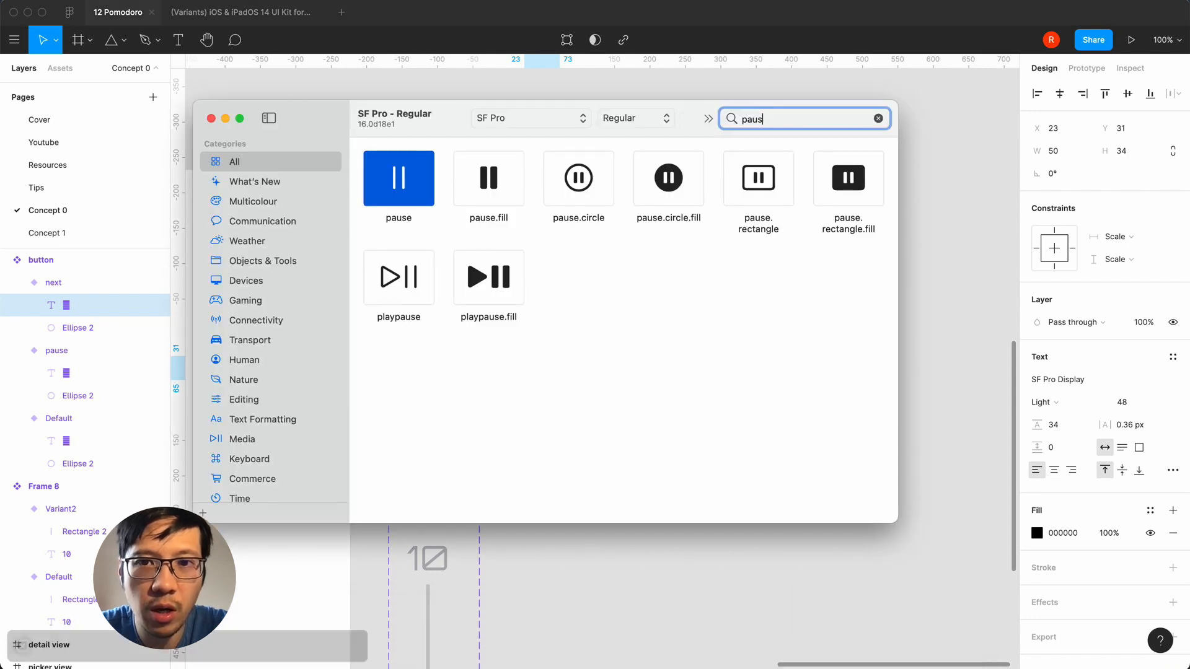
type("chev")
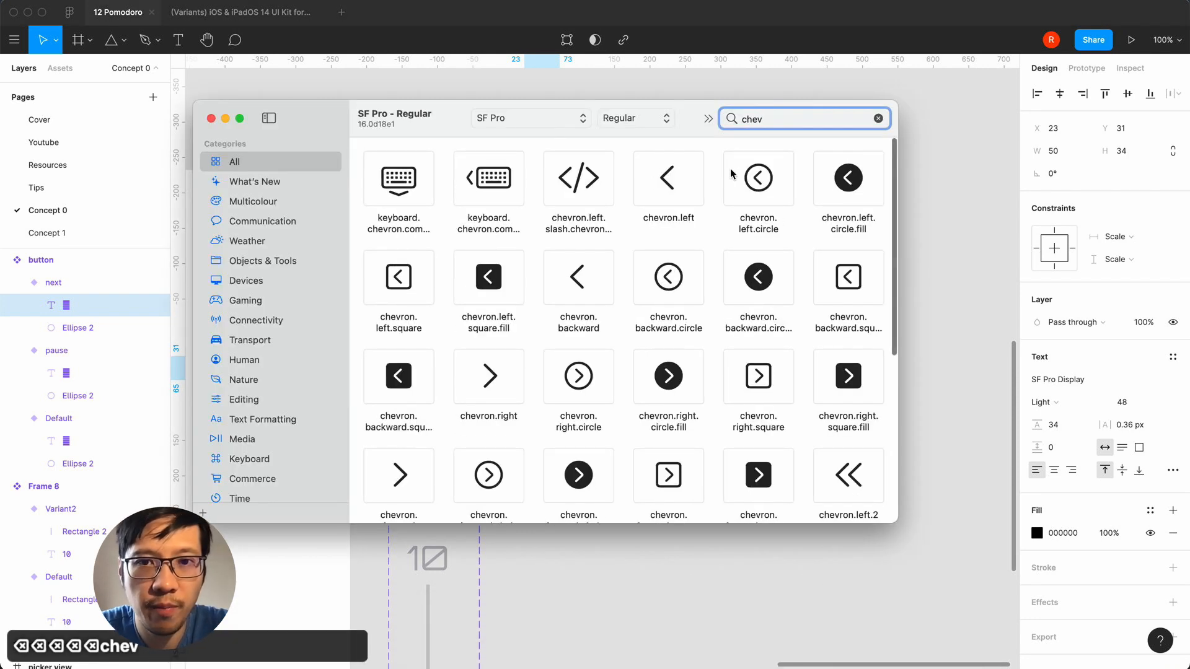
right_click(496, 375)
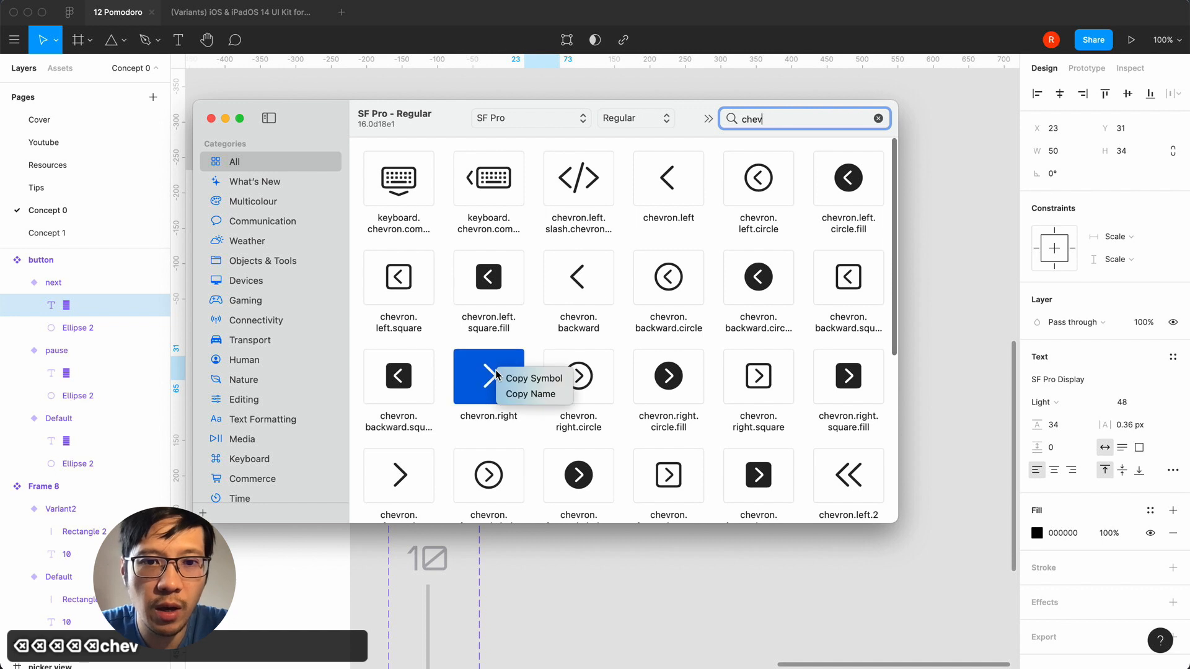
left_click(534, 378)
- Return to Figma, replace the next variant's plus glyph with the copied right chevron and center it horizontally
left_click(974, 254)
double_click(550, 374)
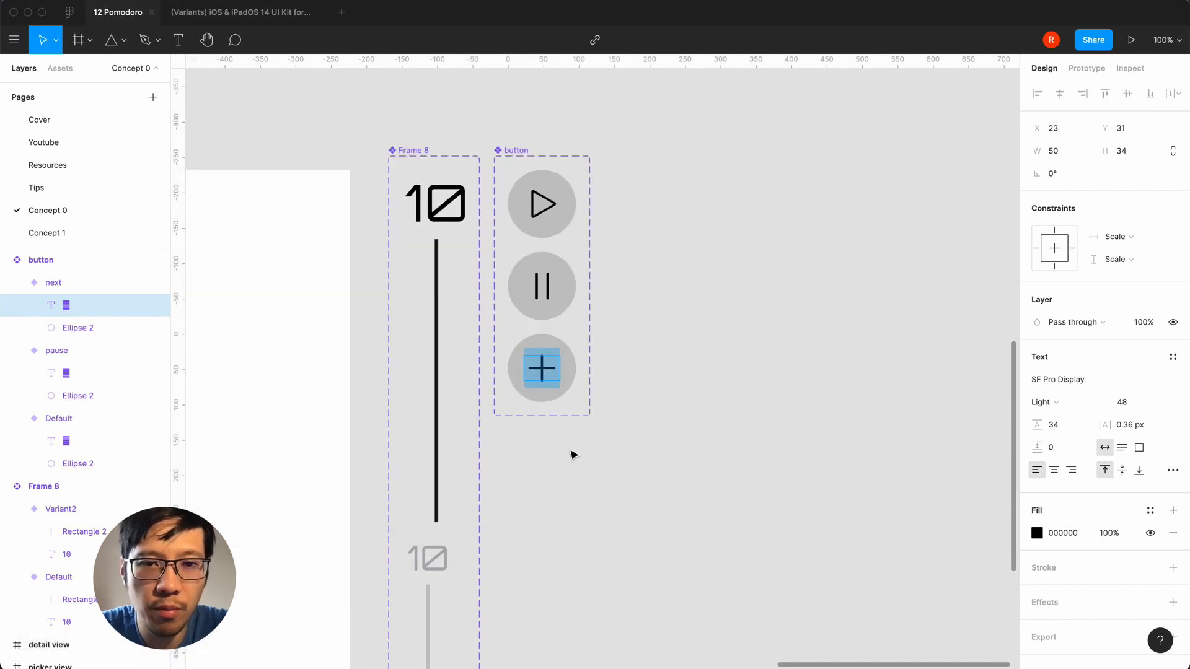
type("􀆊")
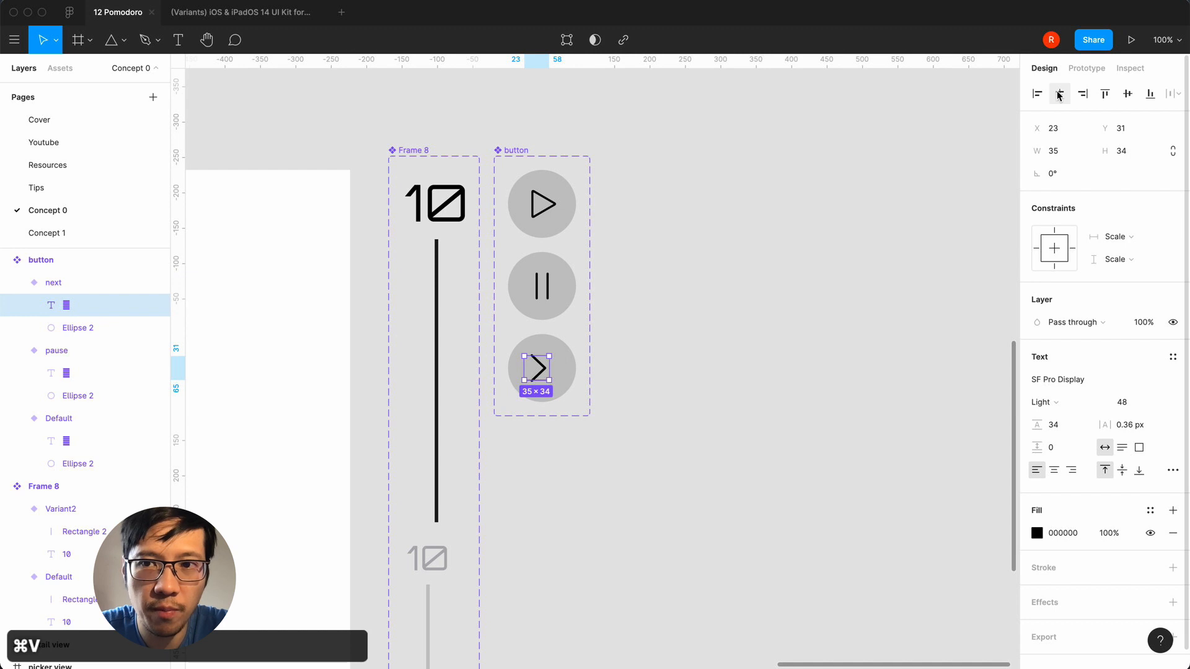
left_click(762, 481)
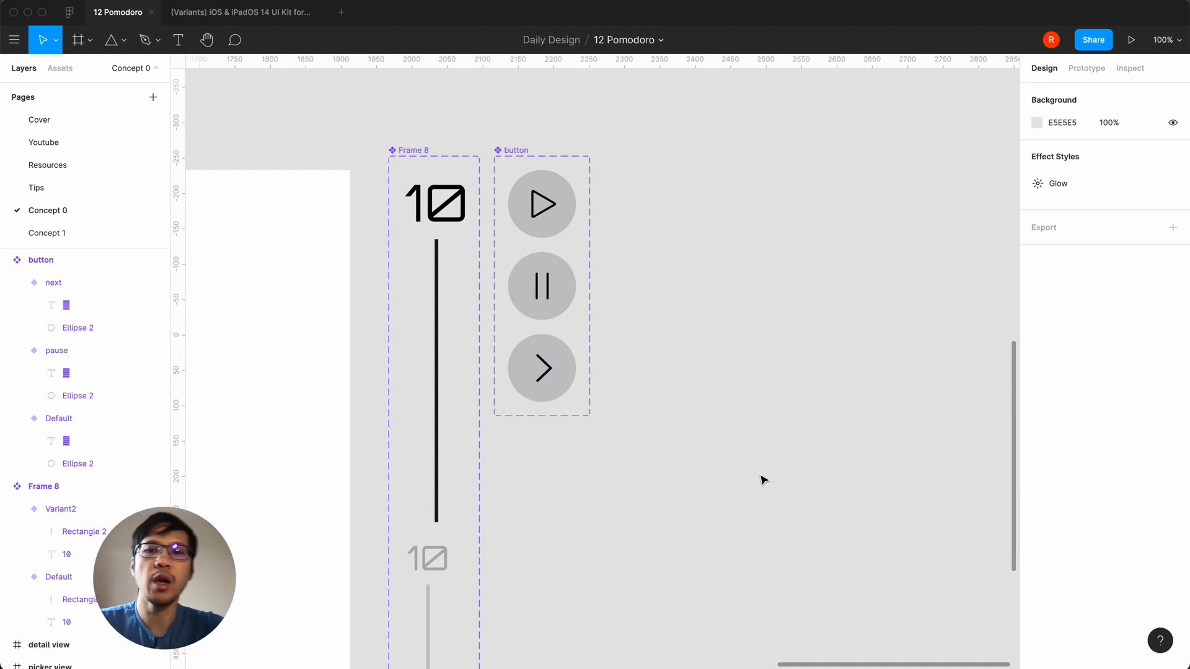
- Select the grey circle button frame in the EXERCISES header row of the list view
key("minus")
scroll(758, 482, "left", 3)
scroll(758, 481, "down", 2)
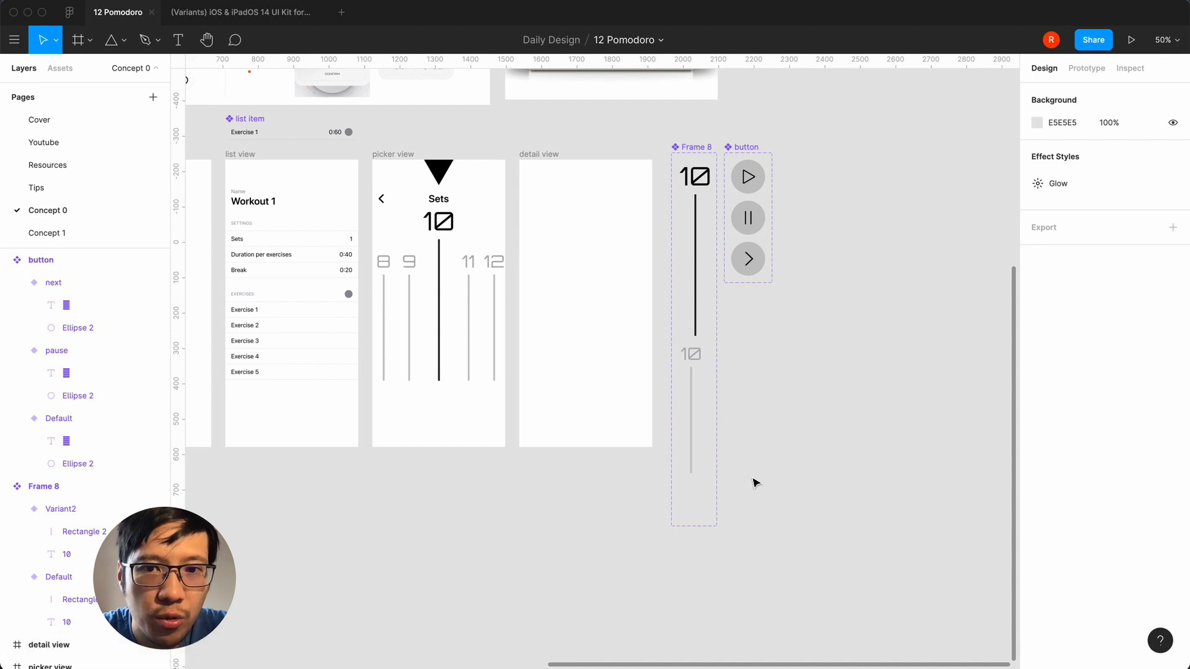
scroll(754, 482, "left", 2)
scroll(754, 482, "up", 1)
key("shift+0")
scroll(754, 481, "left", 5)
scroll(754, 481, "up", 2)
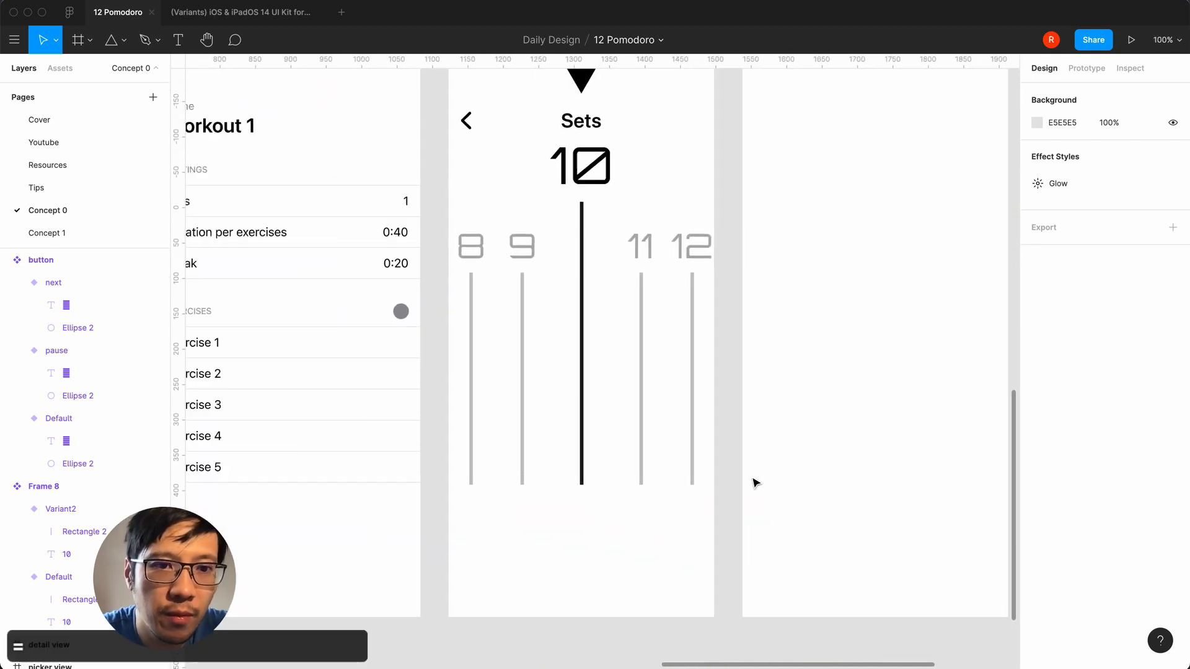
left_click(508, 333, "super")
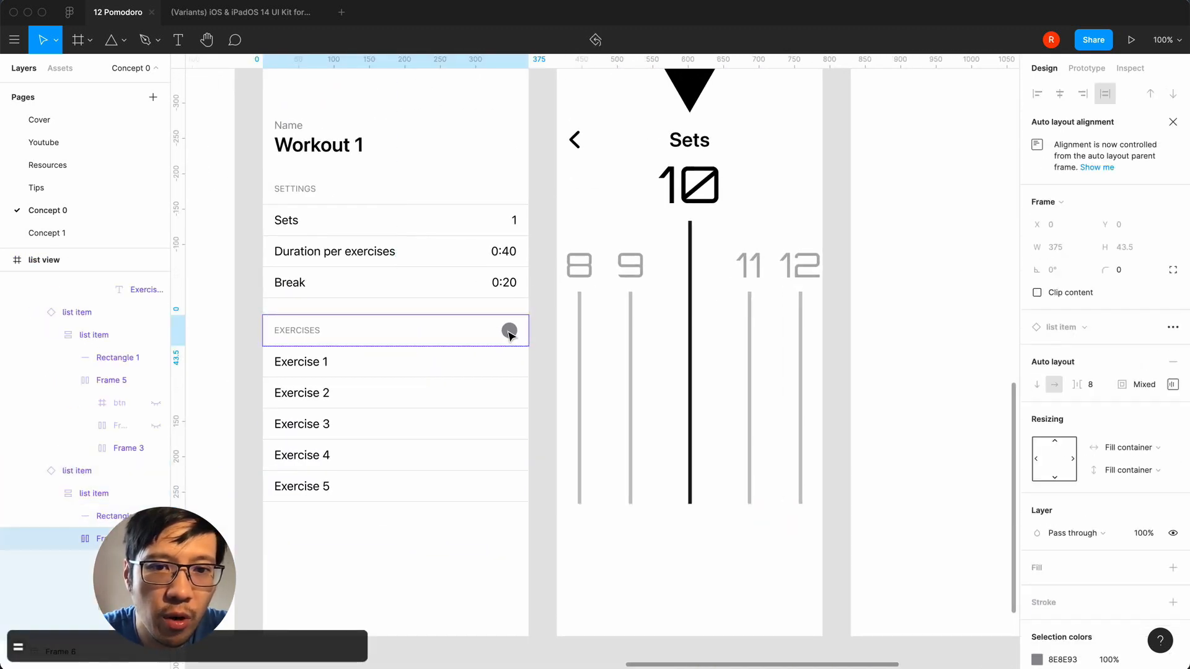
left_click(251, 14)
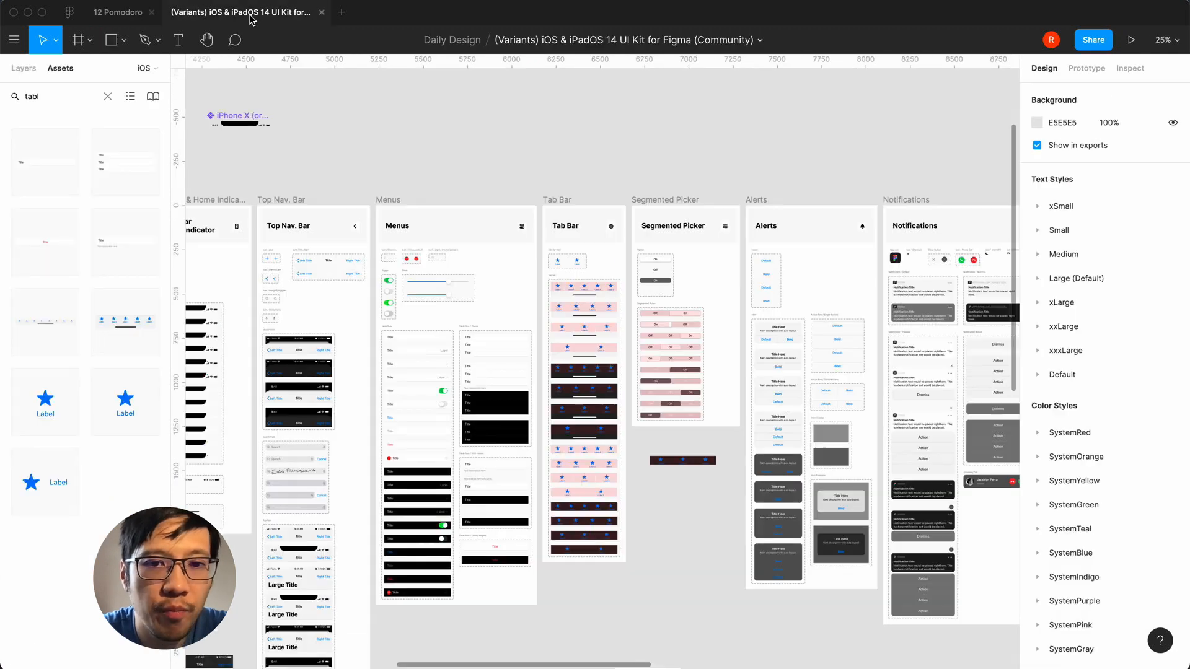
left_click(117, 13)
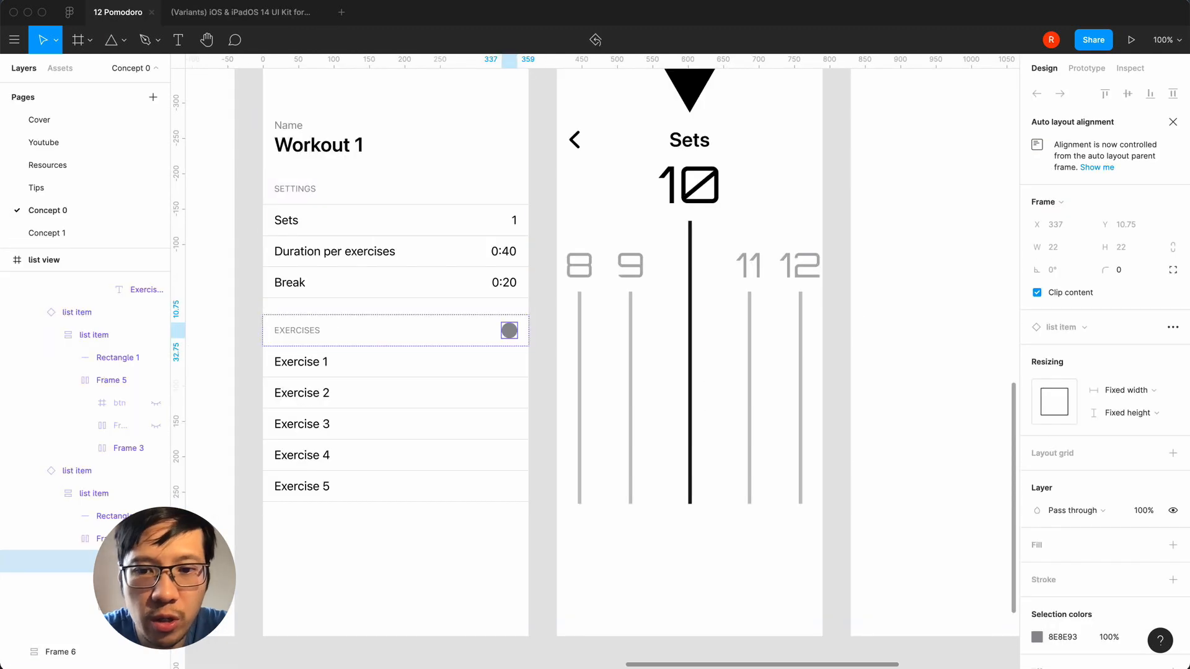
- Switch to SF Symbols, search for plus and copy the plain plus symbol
left_click(814, 636)
key("BackSpace")
key("BackSpace")
key("BackSpace")
key("BackSpace")
type("plus")
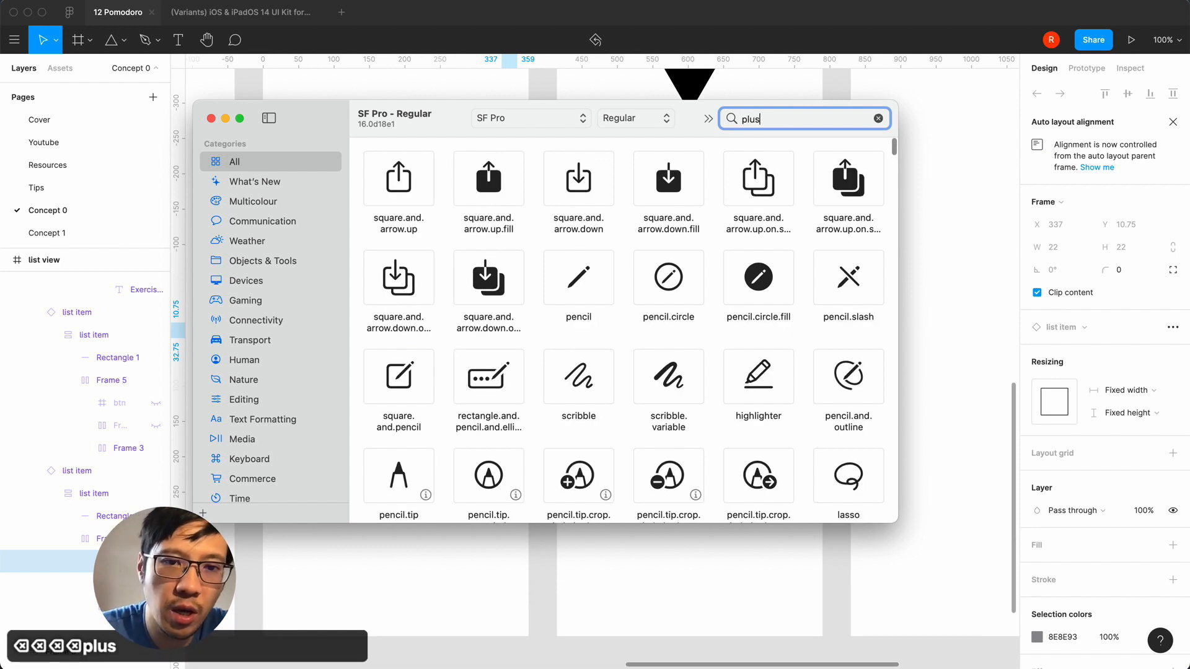
scroll(601, 286, "down", 10)
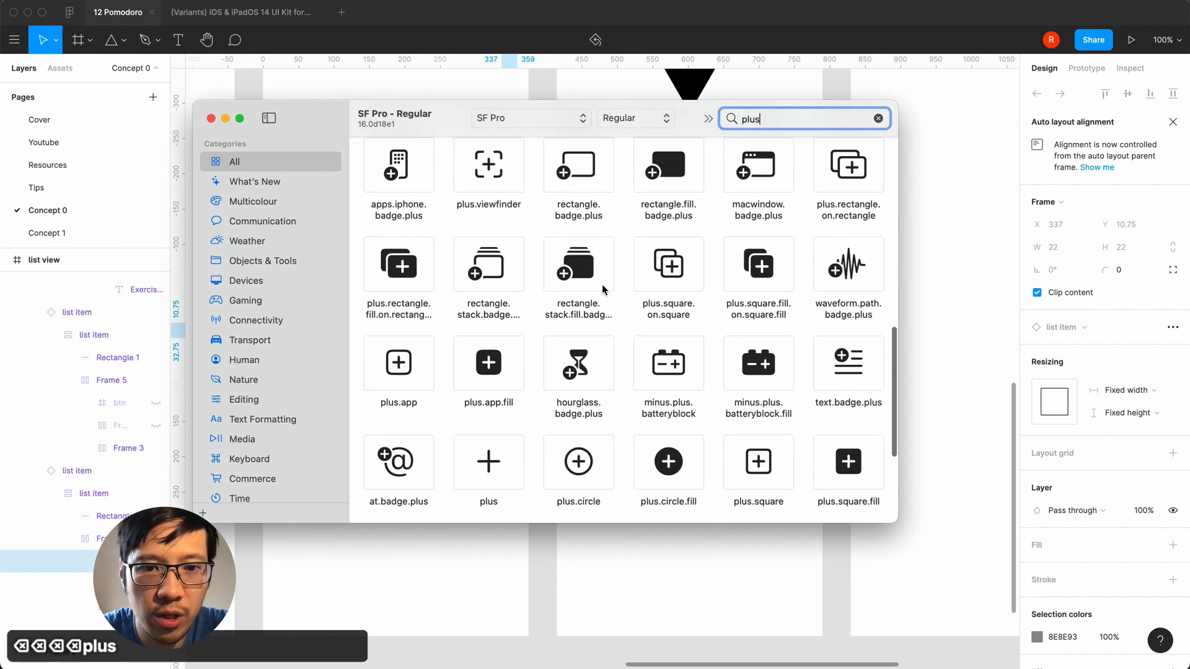
right_click(491, 251)
left_click(528, 251)
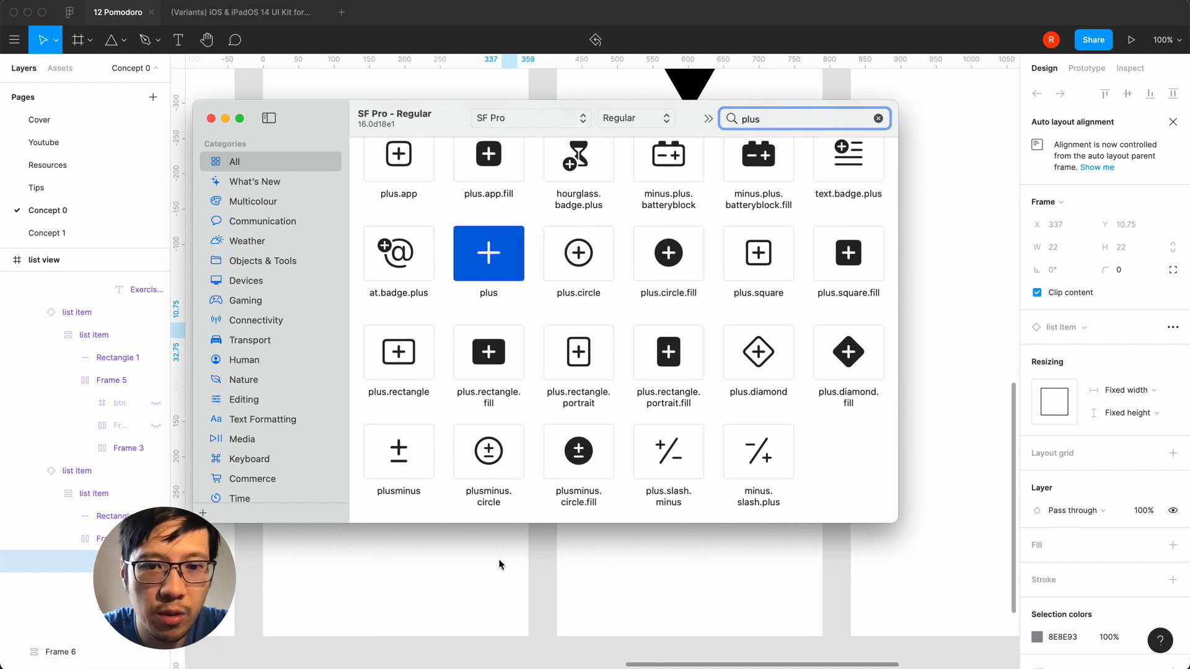
- Return to Figma and paste the copied plus symbol as a new text layer
left_click(526, 629)
left_click(85, 564)
left_click(90, 583)
key("super+v")
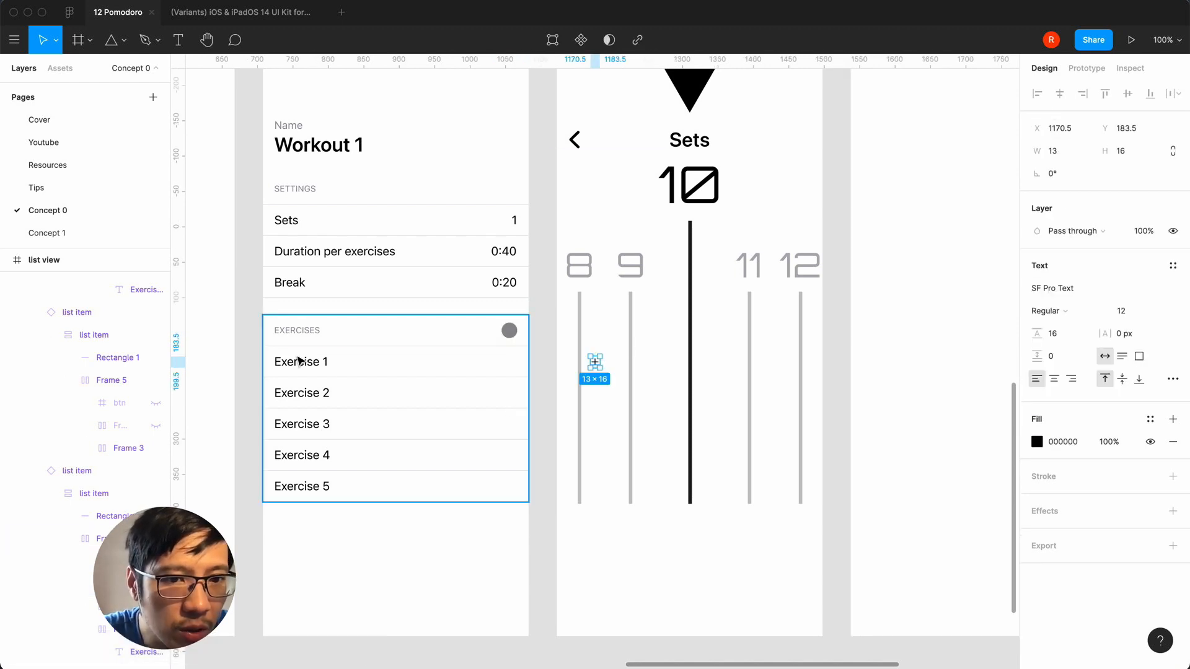
- Undo the last paste of the plus symbol
scroll(95, 401, "up", 4)
scroll(95, 397, "down", 4)
scroll(95, 397, "up", 1)
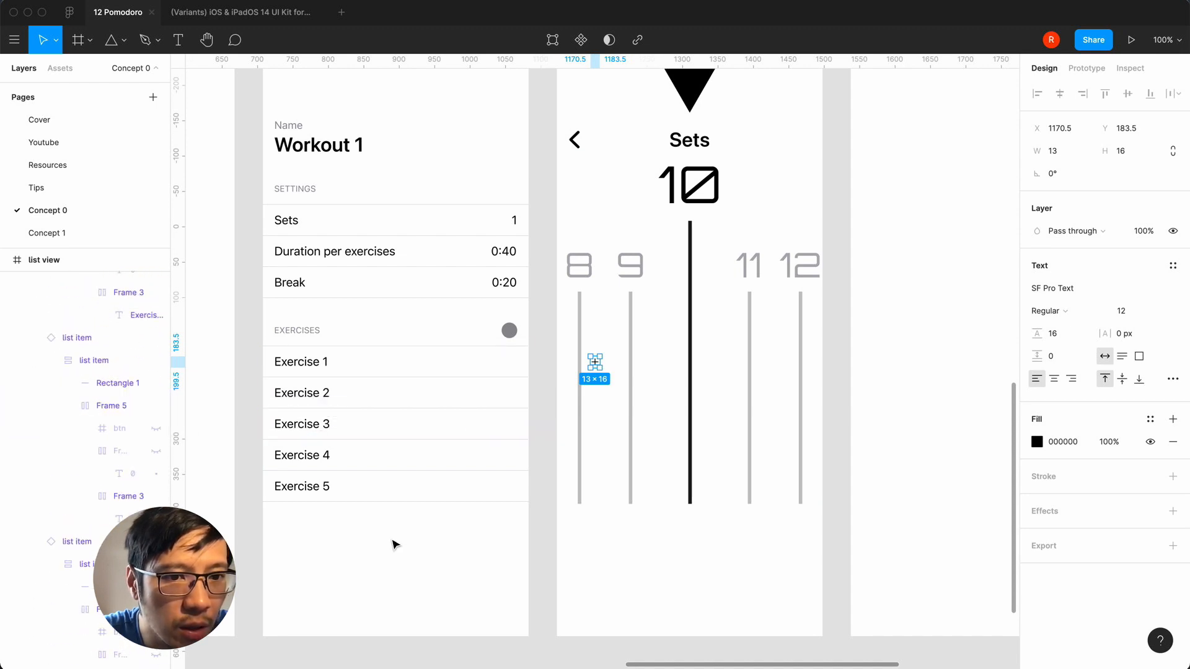
key("super+z")
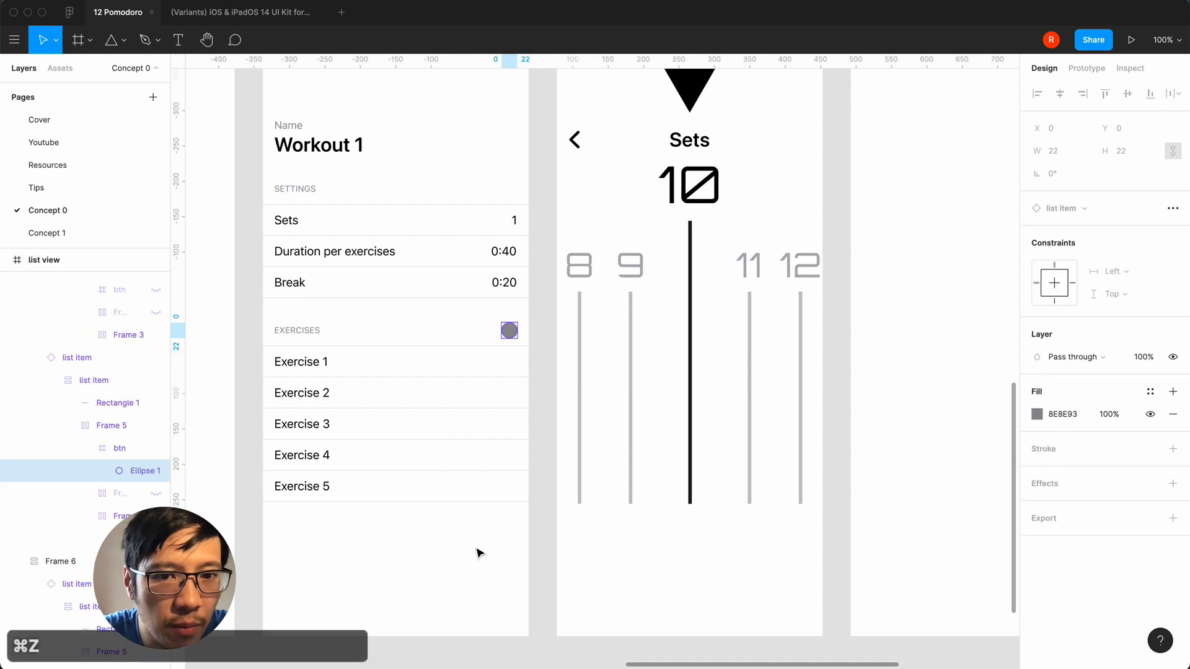
- Select the btn frame inside the main list item component above the list view
left_click(479, 552)
key("minus")
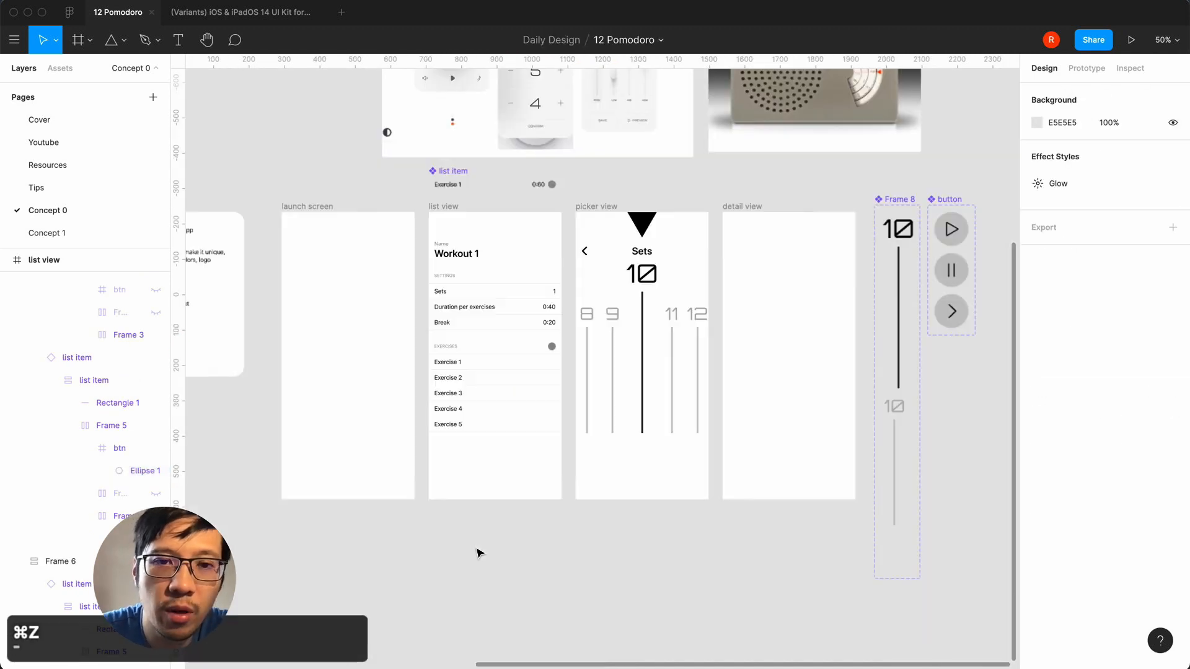
left_click(523, 184)
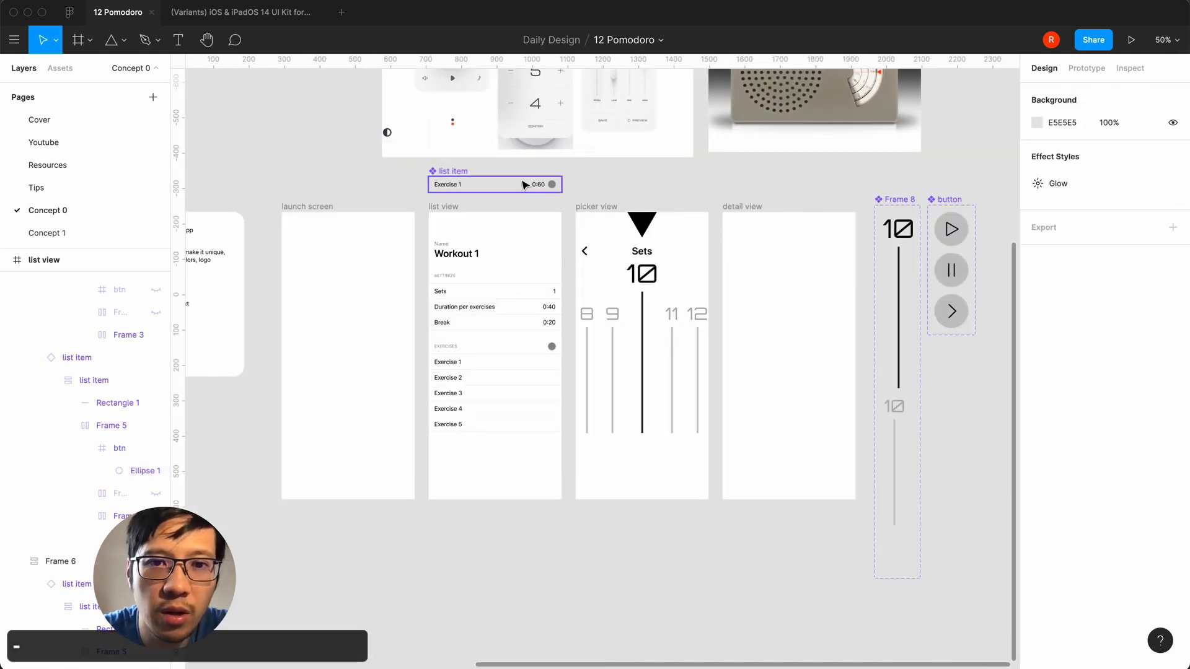
key("equal")
key("equal")
scroll(524, 185, "up", 8)
scroll(455, 228, "left", 5)
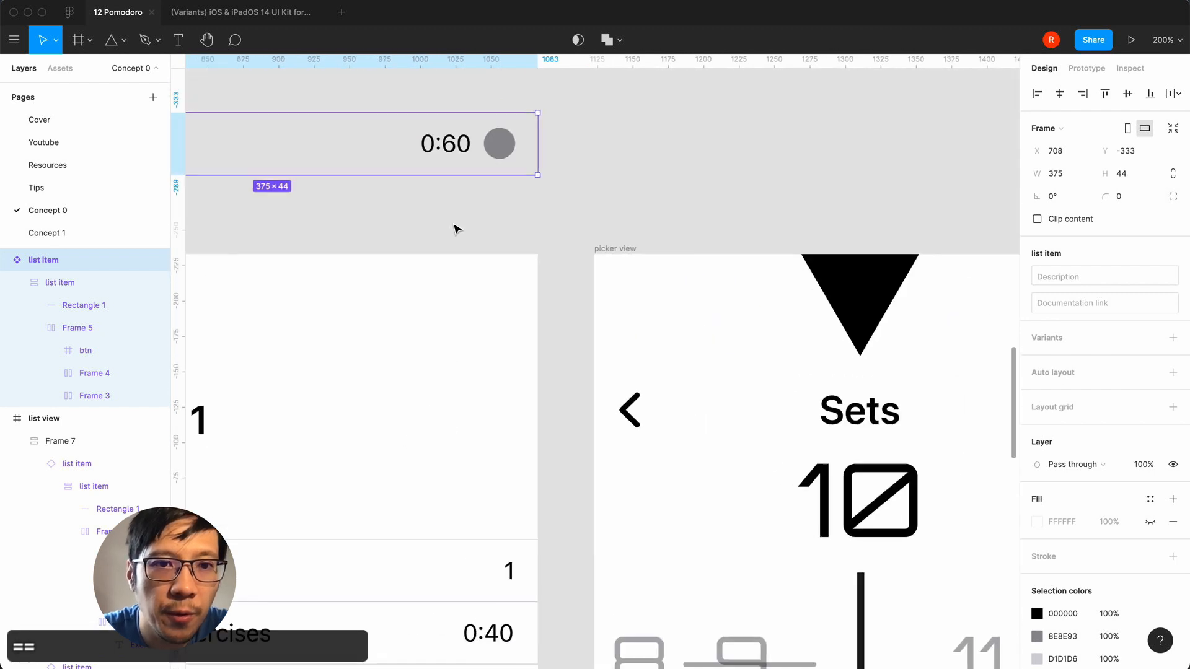
left_click(79, 350)
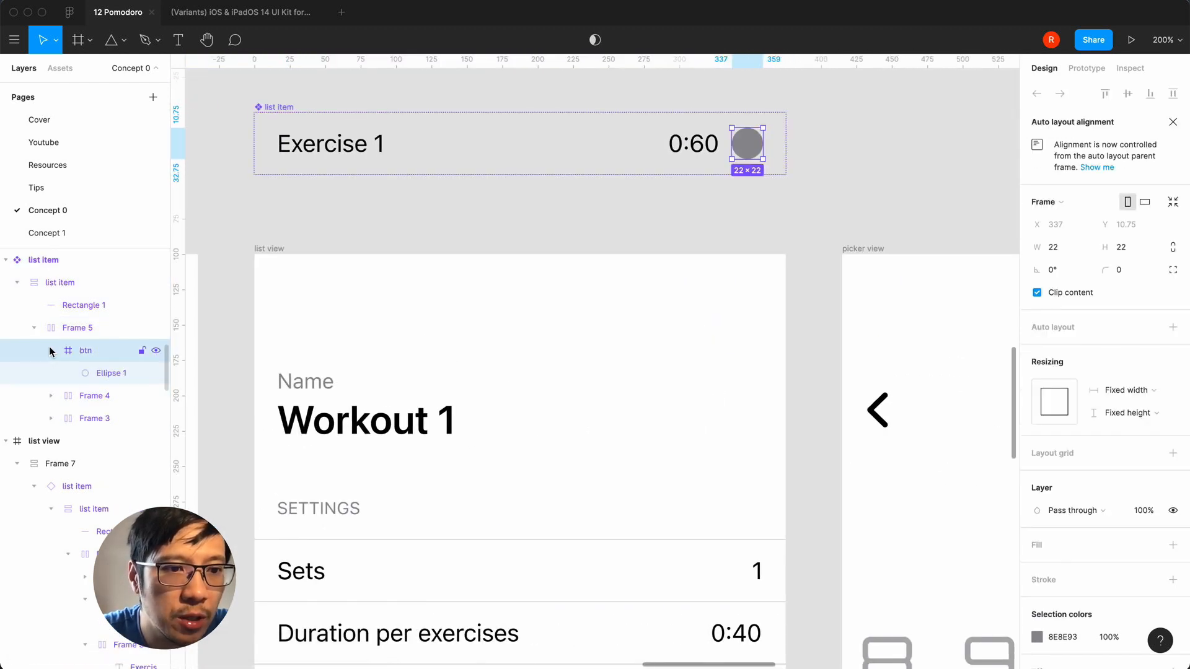
- Place the copied plus symbol inside the main component's btn frame, directly above Ellipse 1
left_click(109, 375)
key("super+v")
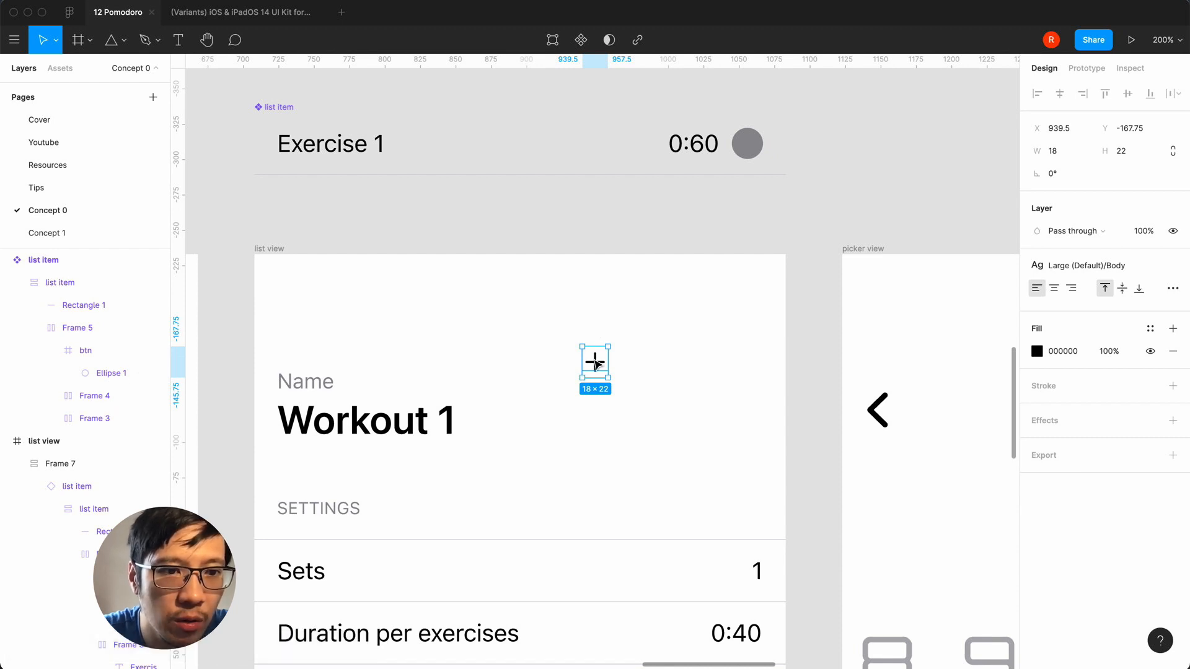
key("super+x")
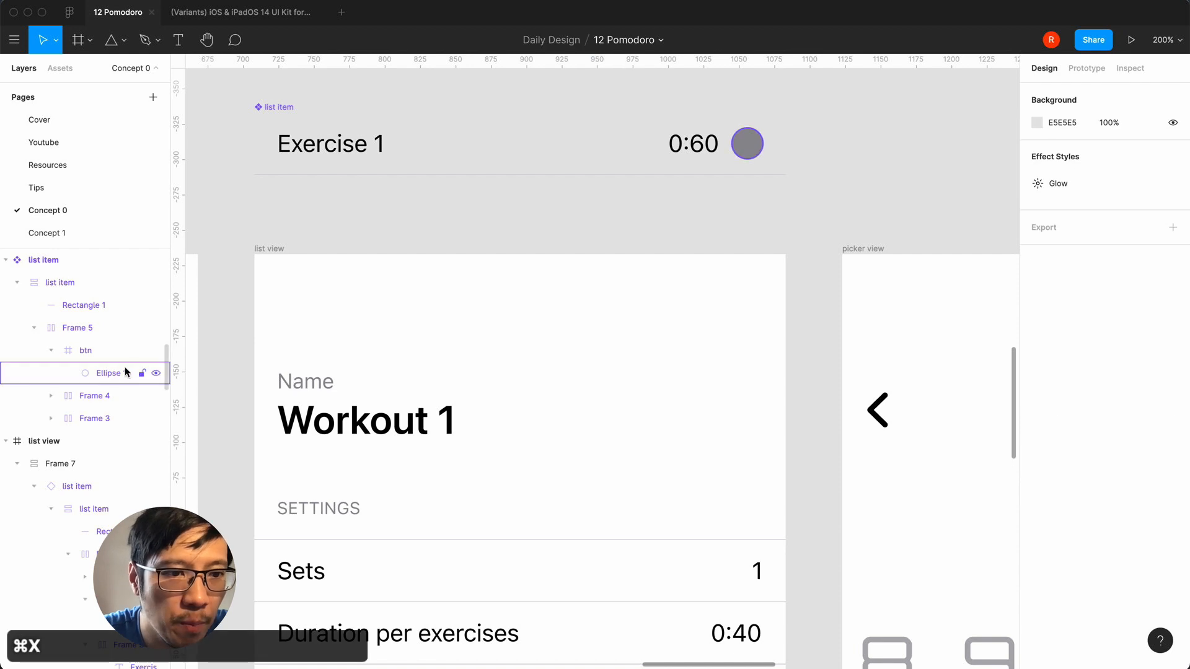
left_click(104, 375)
key("super+v")
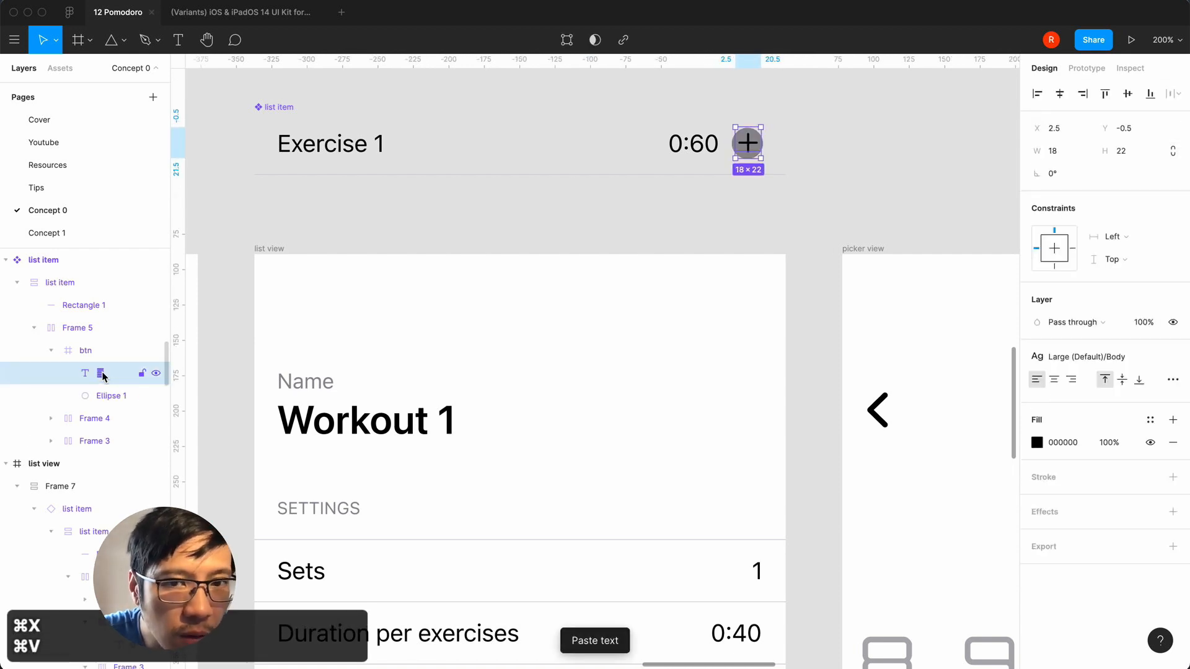
- Center the plus symbol horizontally and vertically in its btn frame, and check it in the EXERCISES header row
left_click(1060, 96)
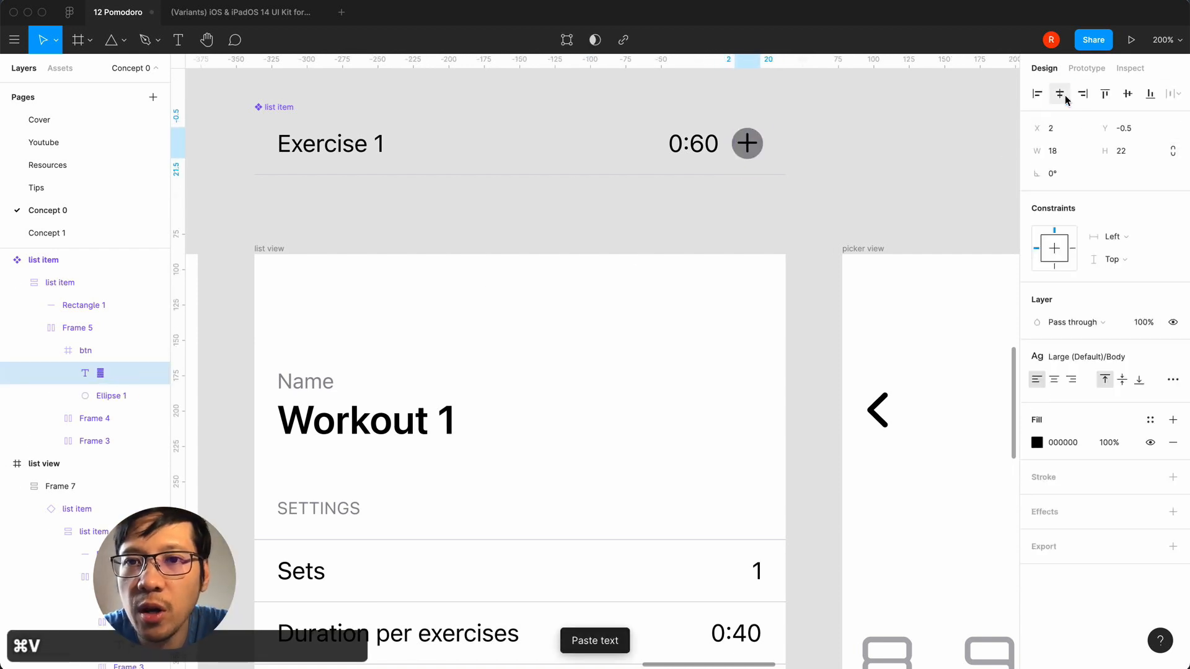
left_click(1128, 96)
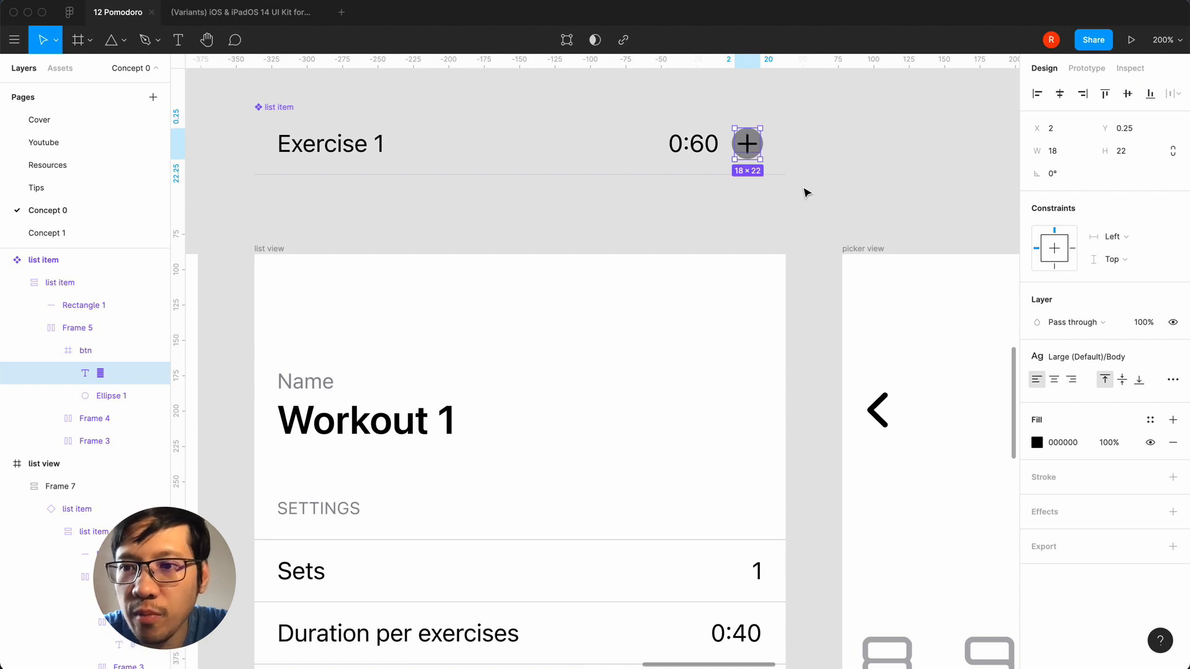
left_click(807, 193)
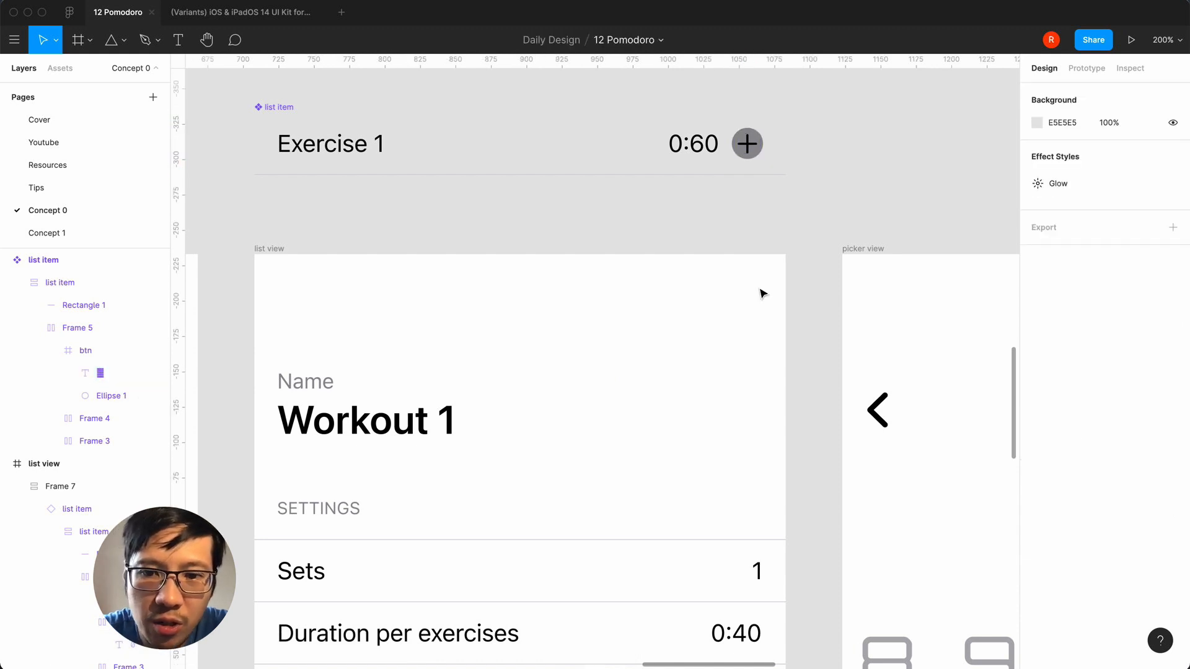
scroll(764, 292, "down", 3)
scroll(778, 564, "down", 3)
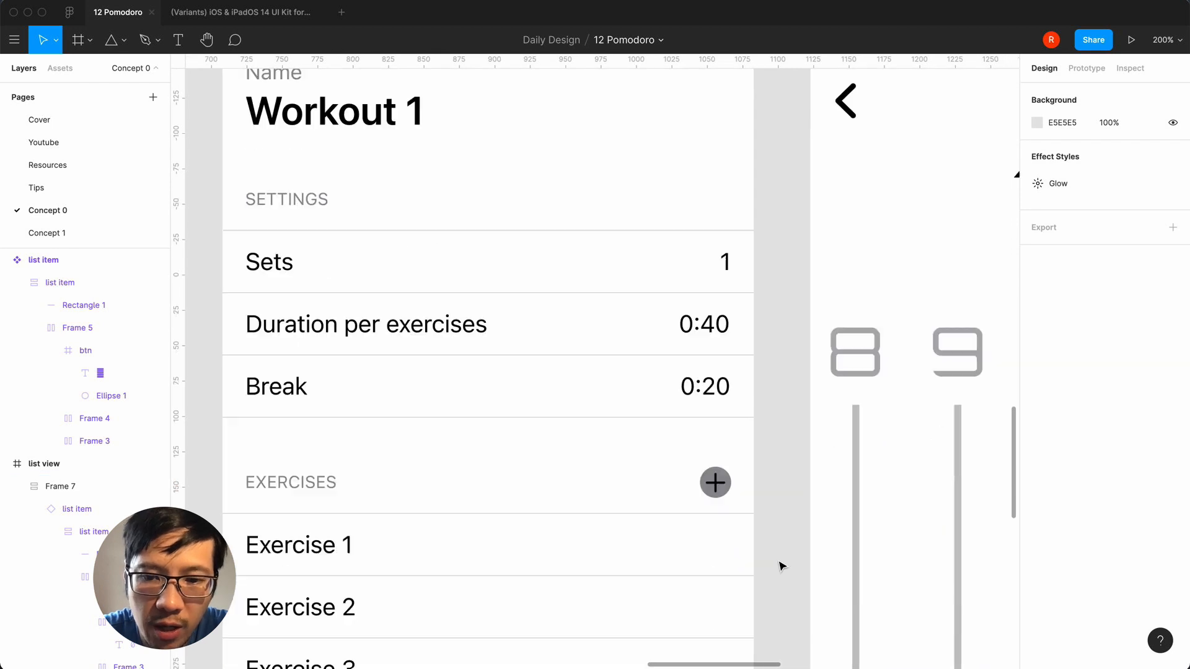
left_click(717, 448)
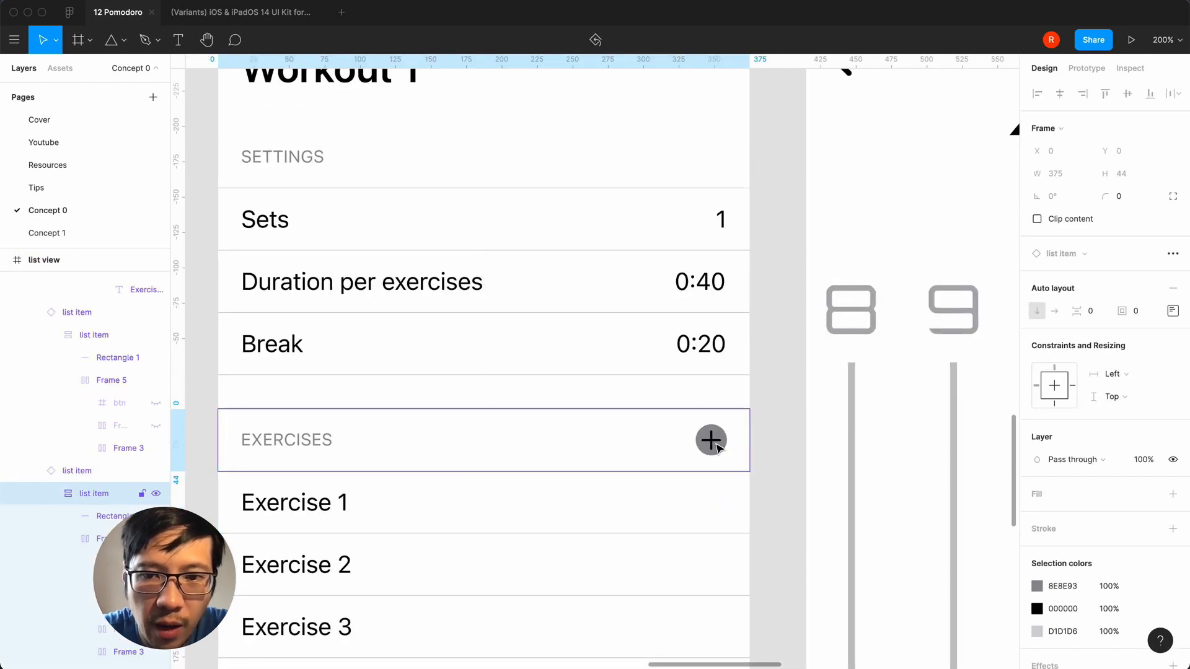
- Set the fill of the plus glyph in the main list item component to white from the iOS UI kit color styles
scroll(706, 297, "up", 6)
left_click(697, 155)
double_click(697, 155)
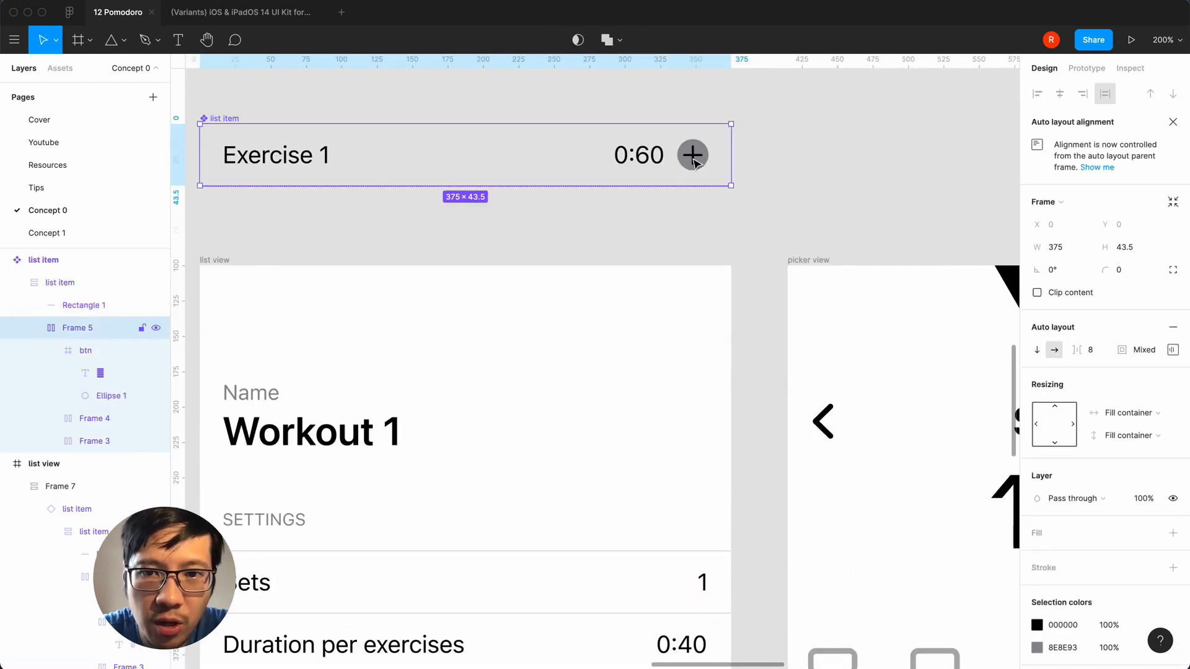
double_click(697, 155)
double_click(697, 155)
left_click(1035, 443)
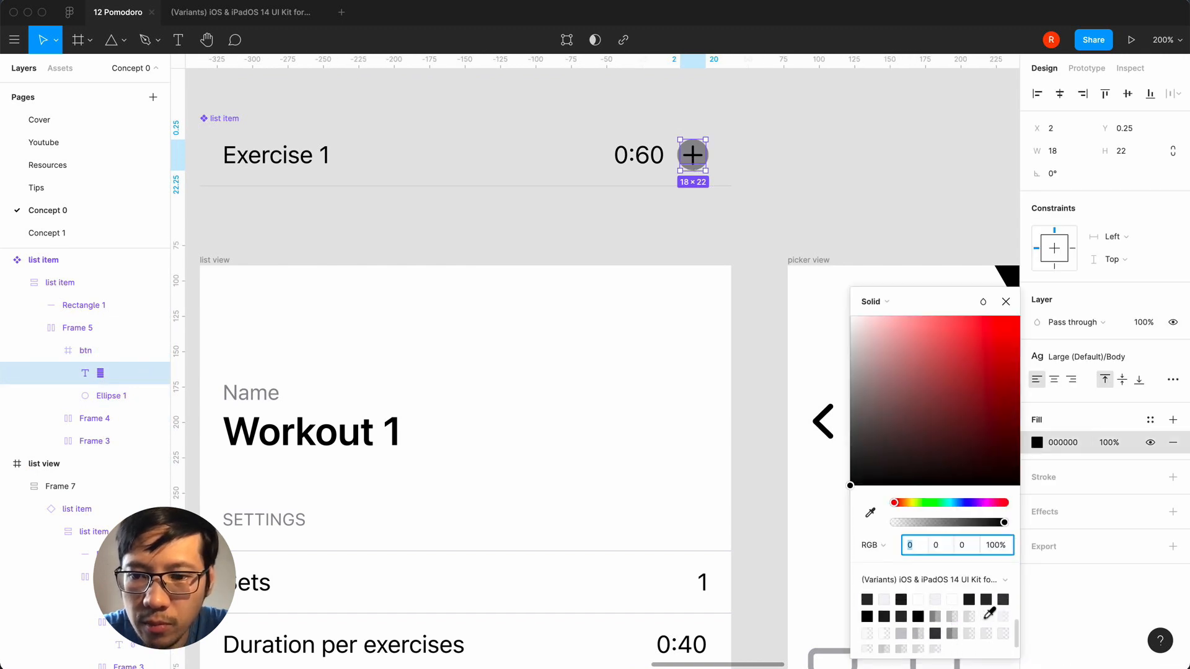
left_click(986, 616)
left_click(1006, 301)
left_click(852, 188)
- Change the play glyph in the button component's Default variant from black to white (FFFFFF)
scroll(852, 188, "down", 5)
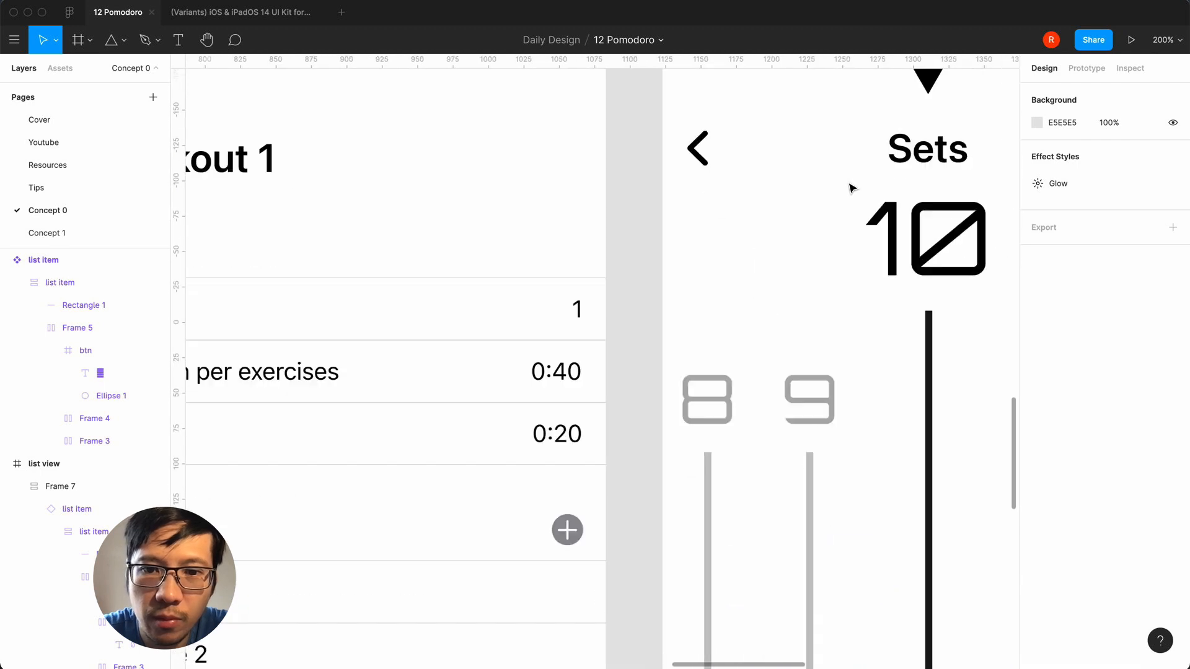
key("minus")
scroll(852, 188, "right", 3)
scroll(852, 188, "right", 6)
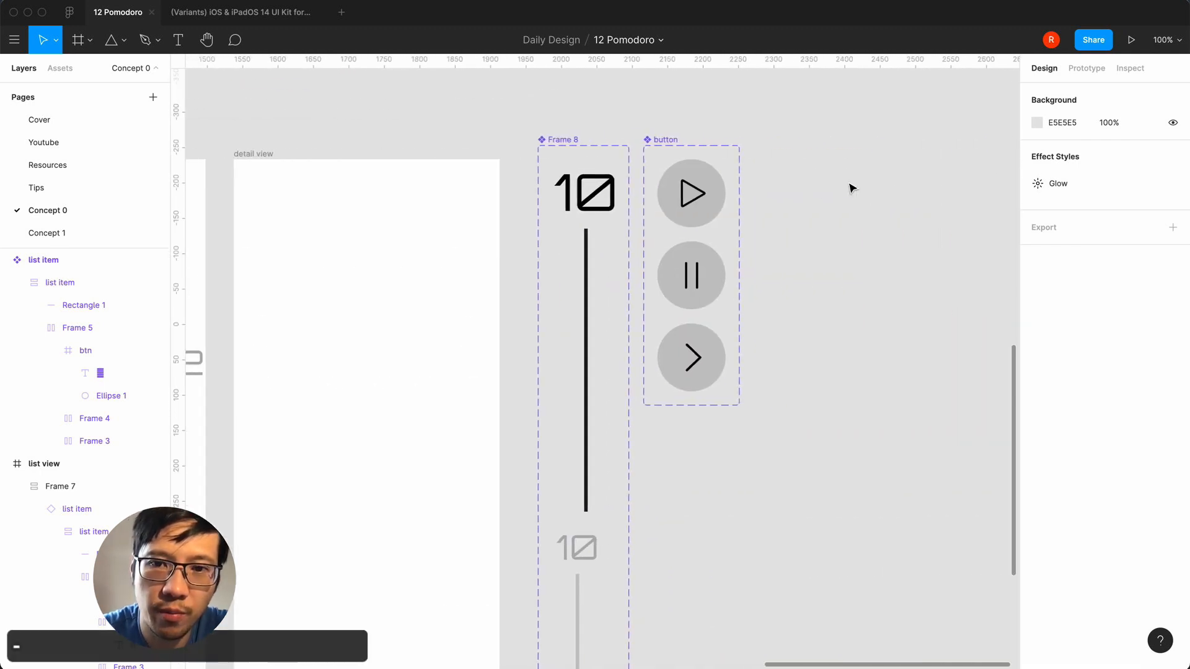
left_click(662, 192)
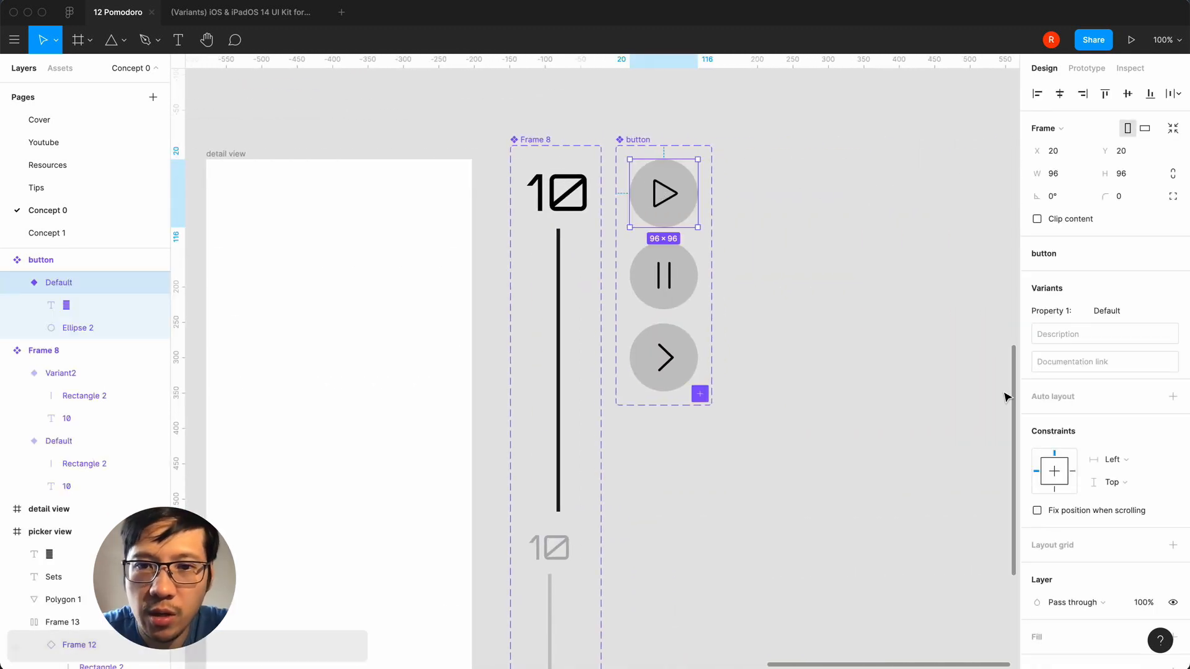
scroll(1082, 464, "down", 4)
left_click(1037, 525)
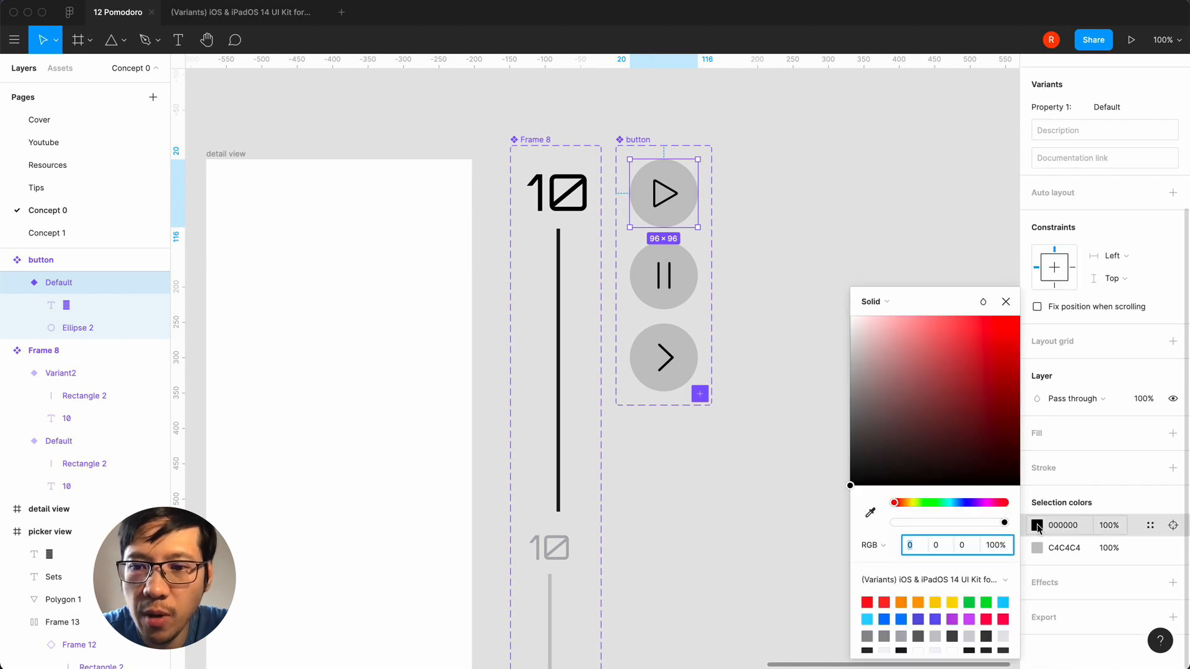
scroll(967, 611, "down", 3)
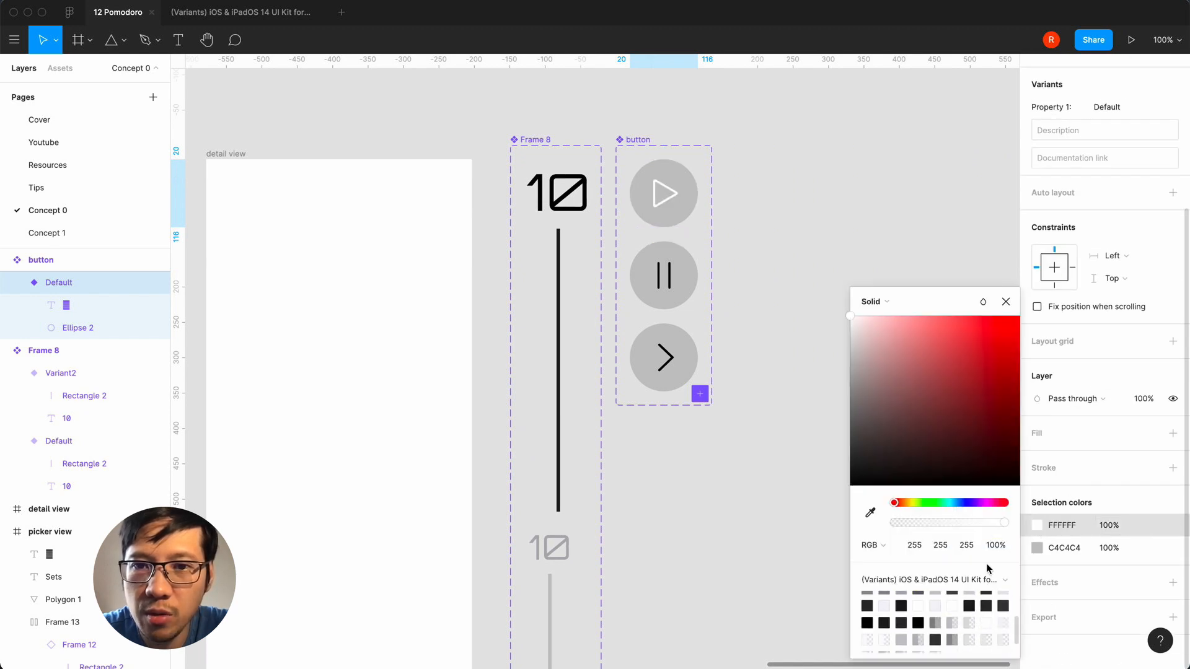
left_click(1005, 301)
- Change the pause variant's glyph color to white (FFFFFF) using the UI kit style
left_click(654, 284)
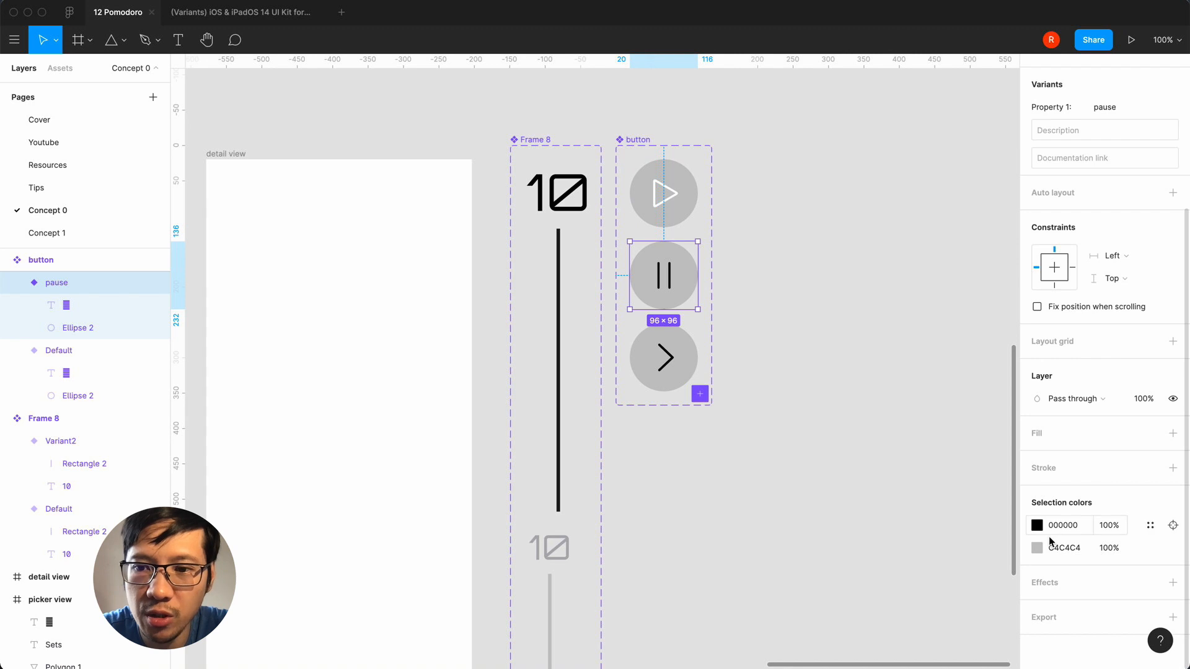
left_click(1040, 526)
scroll(977, 616, "down", 3)
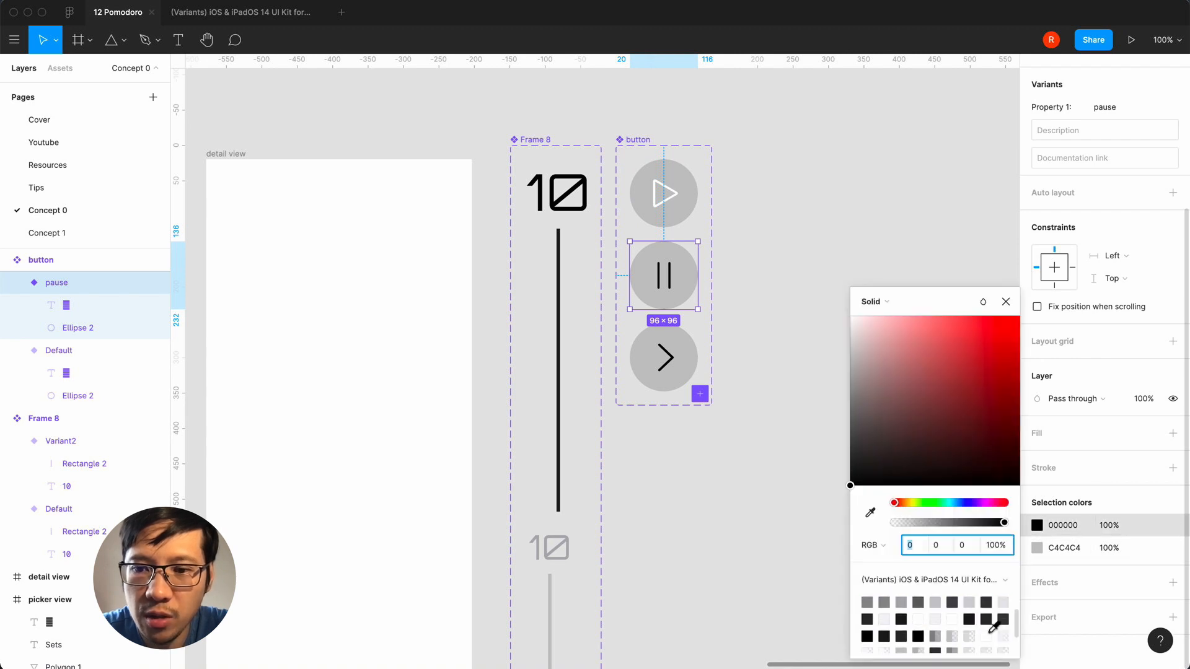
left_click(985, 637)
left_click(1005, 301)
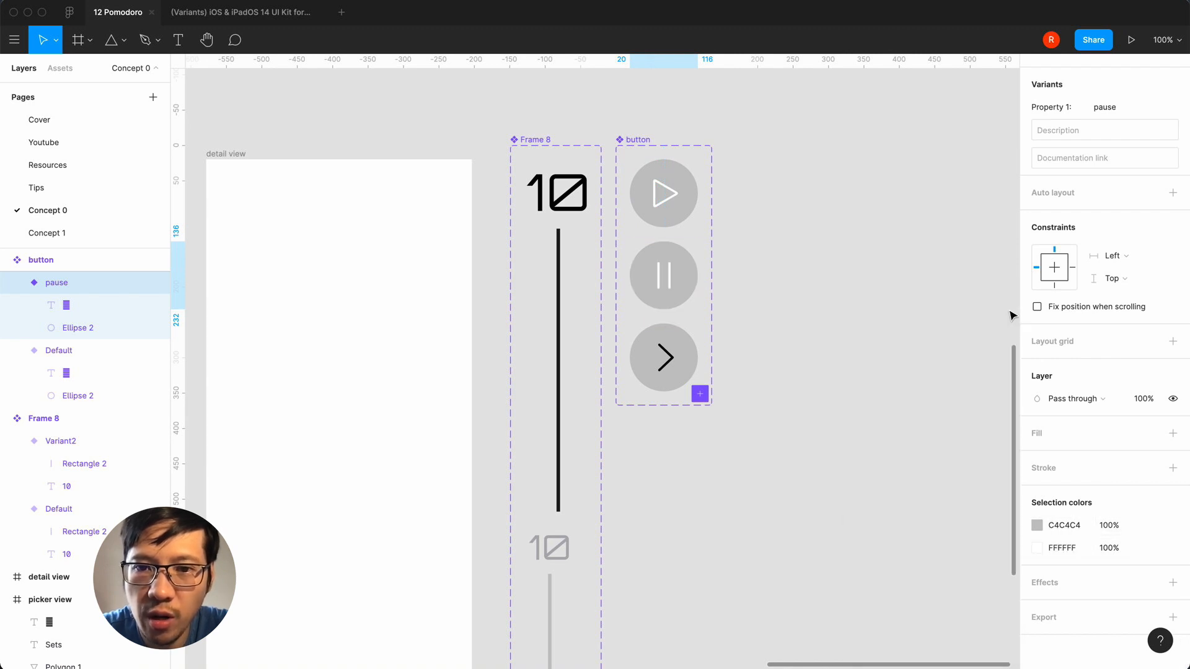
- Recolor the next variant's chevron to white (FFFFFF) and clear the selection
left_click(671, 368)
left_click(1037, 526)
scroll(992, 622, "down", 3)
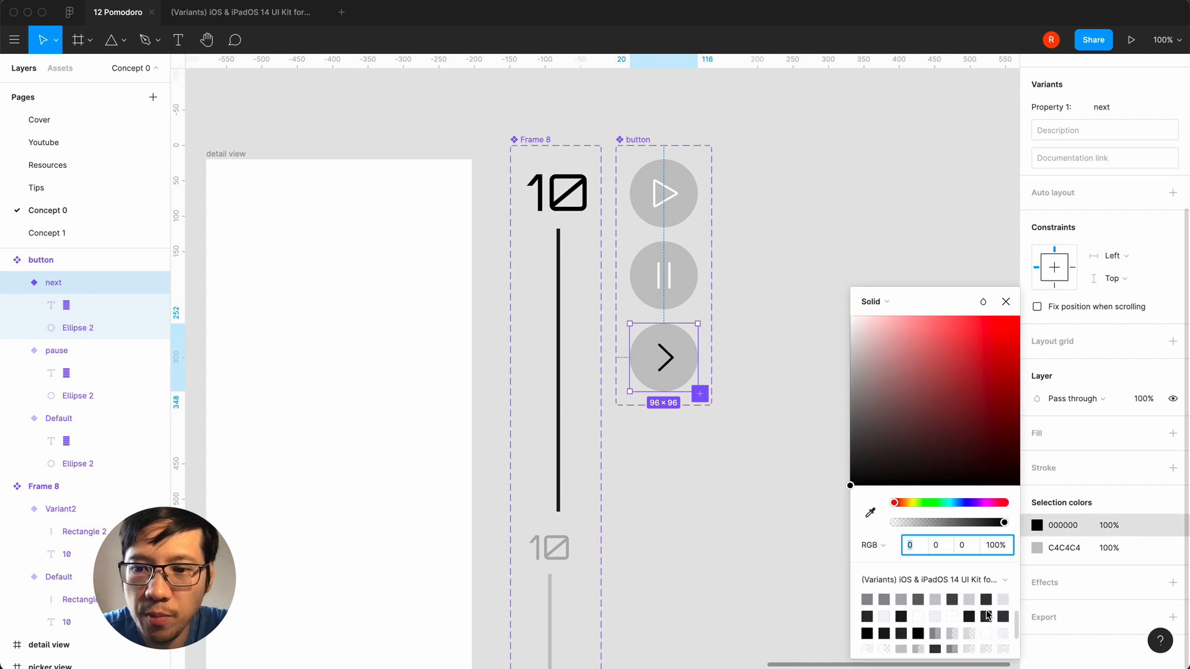
left_click(991, 630)
left_click(1005, 301)
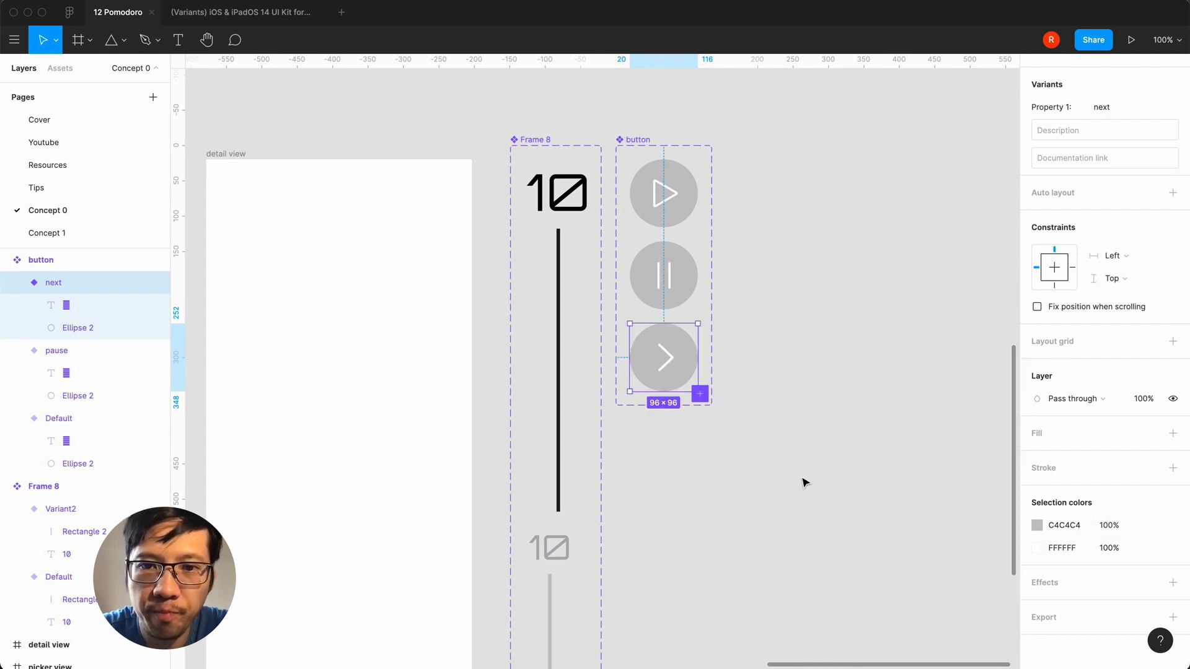
left_click(805, 481)
- Duplicate the play button variant and move the copy into the lower part of the list view
key("minus")
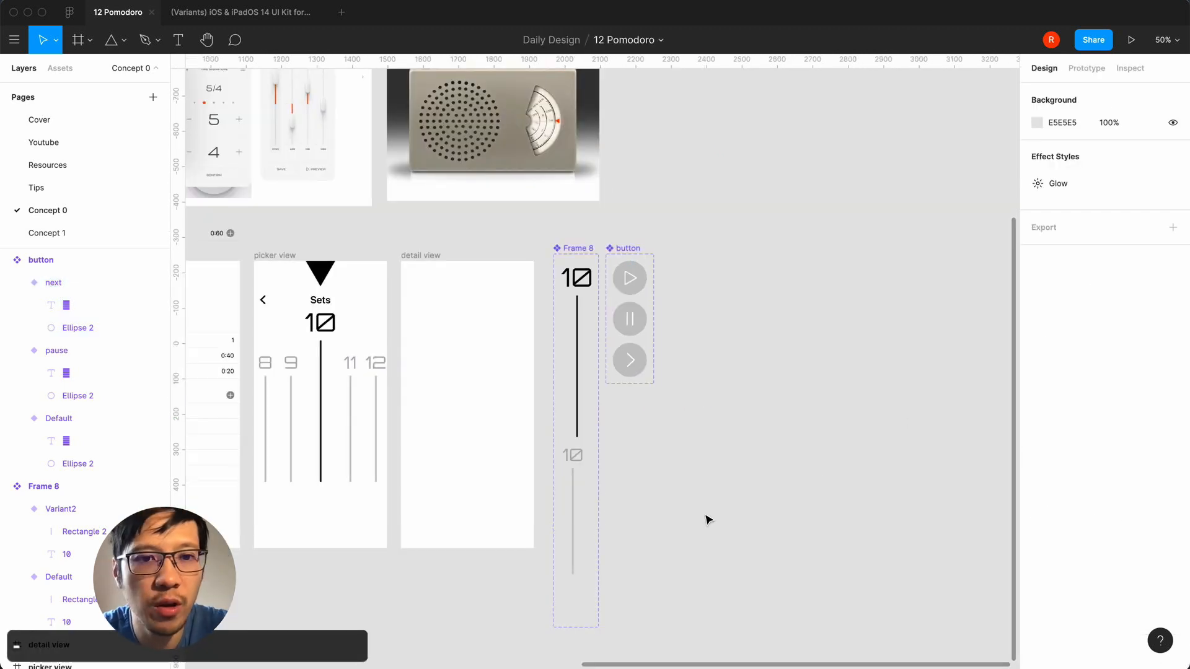
scroll(708, 518, "left", 5)
scroll(708, 519, "left", 1)
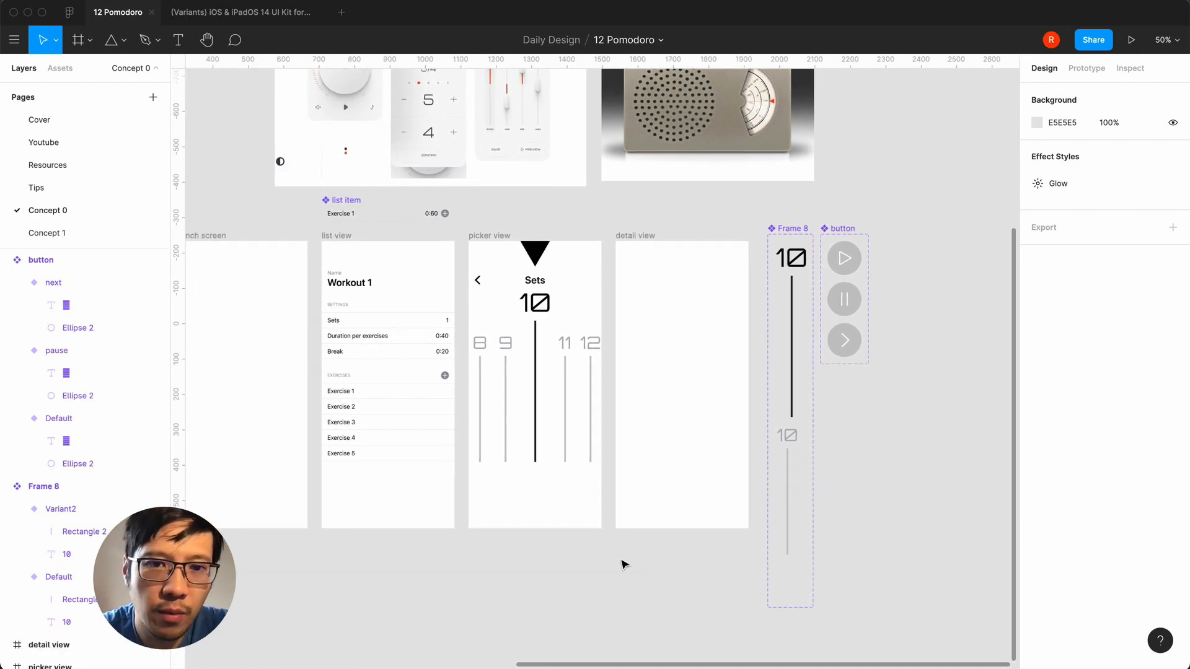
left_click(844, 263)
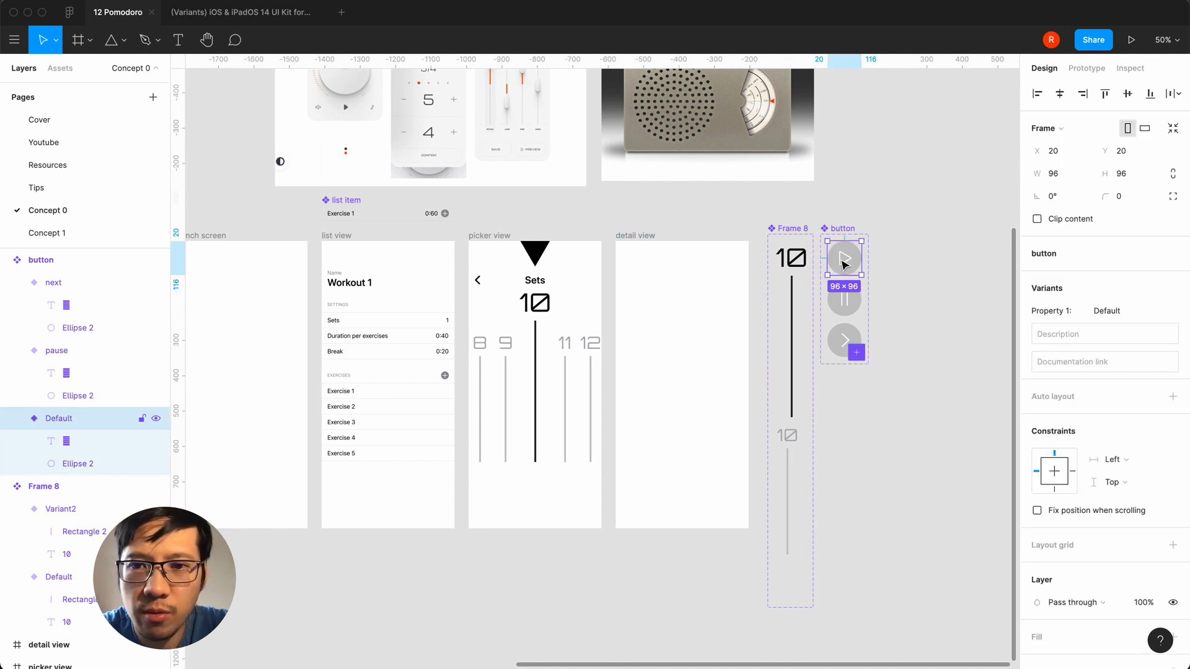
key("super+d")
left_click_drag(545, 436, 392, 507)
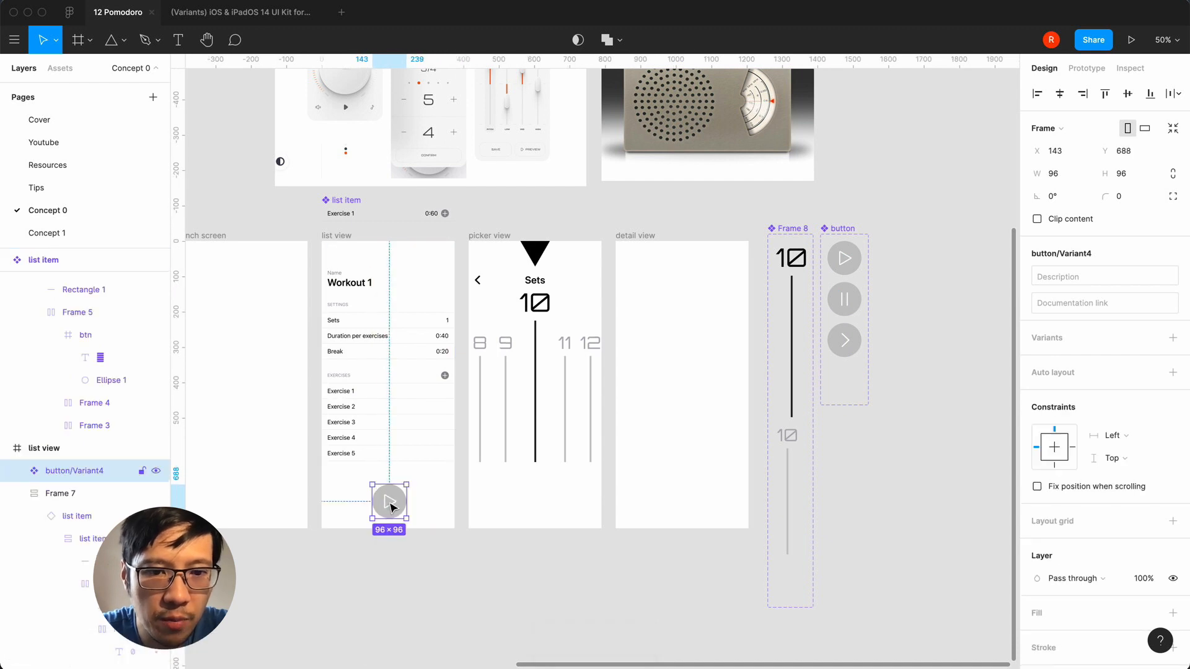
- Align the play button to the list view's bottom and horizontal center, and raise it 50 px to Y 666
left_click(1127, 94)
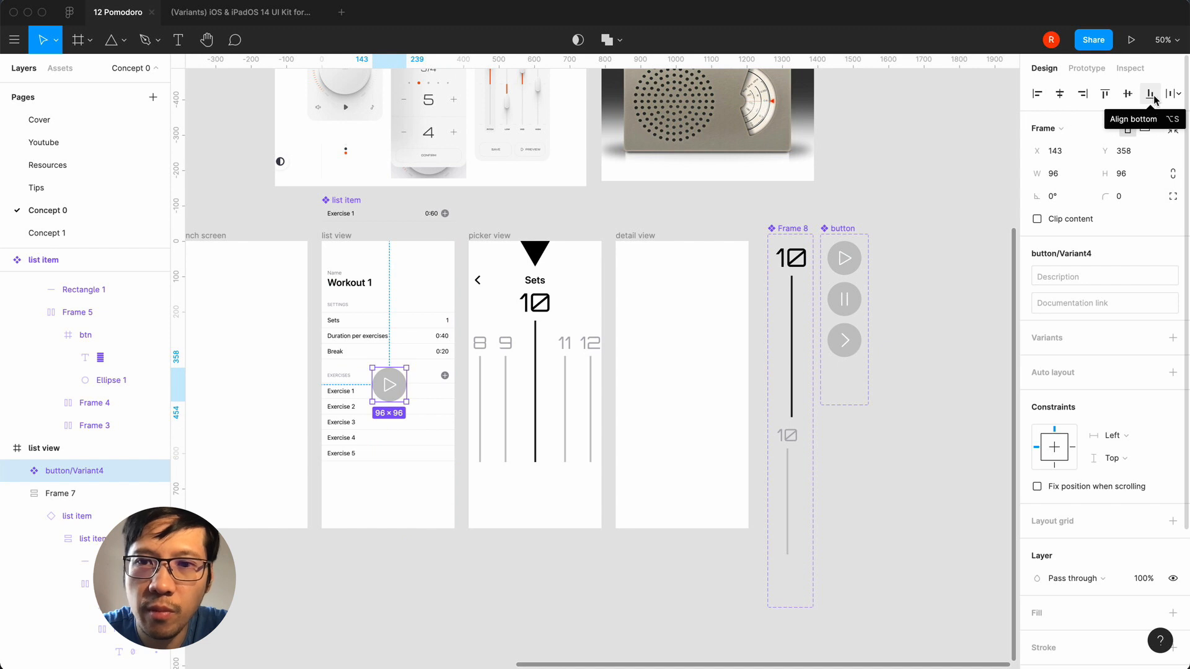
left_click(1152, 98)
left_click(1061, 98)
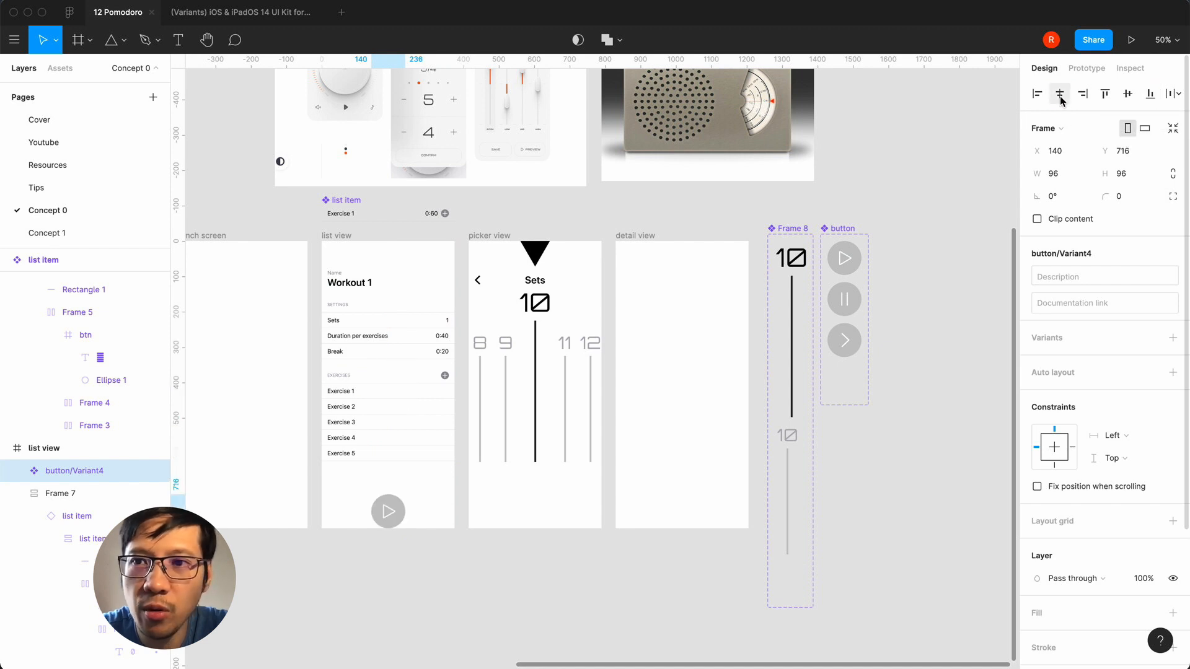
left_click(1124, 151)
key("Right")
type("-50")
key("Return")
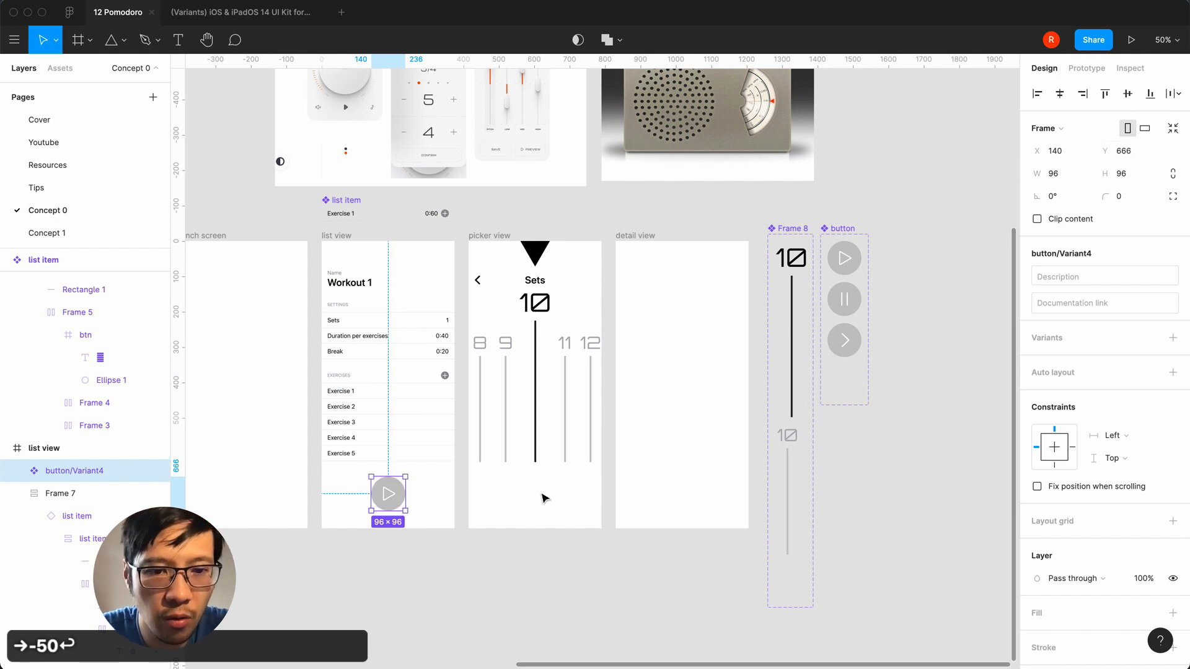
- Copy the list view's play button into the picker view frame at the same position
key("super+c")
left_click(487, 236)
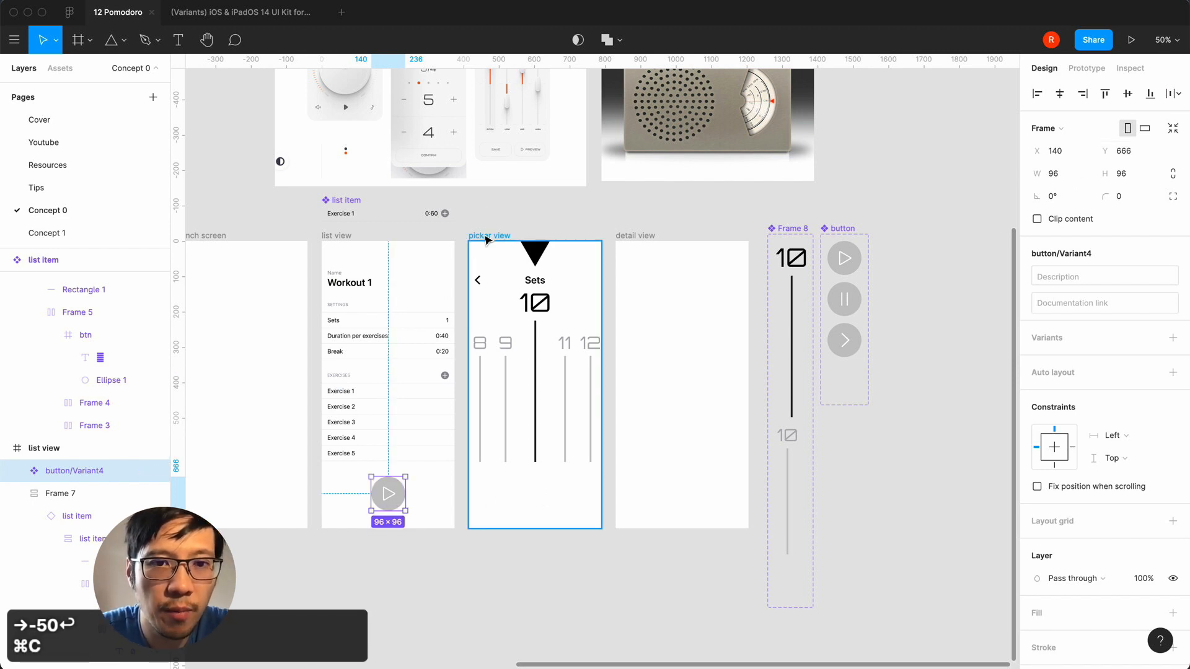
key("super+v")
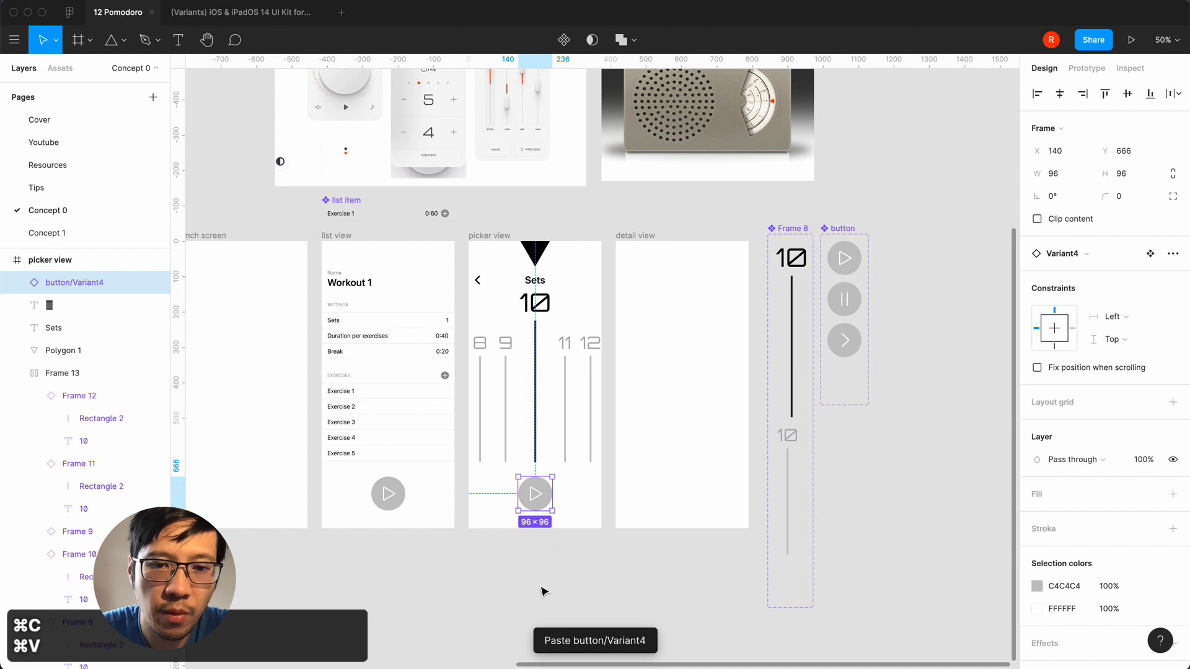
- Paste the play button into the detail view frame at the same position
left_click(632, 236)
key("super+v")
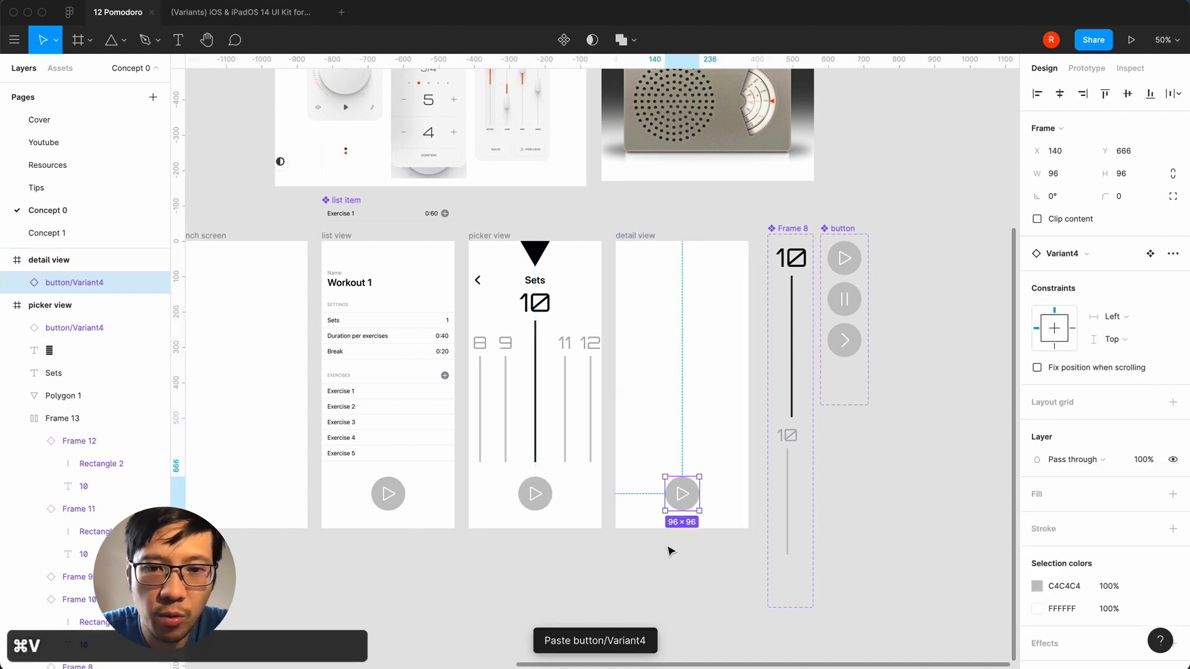
- Check the swap options of the picker view's play button and inspect the pause and next variants
left_click(545, 503)
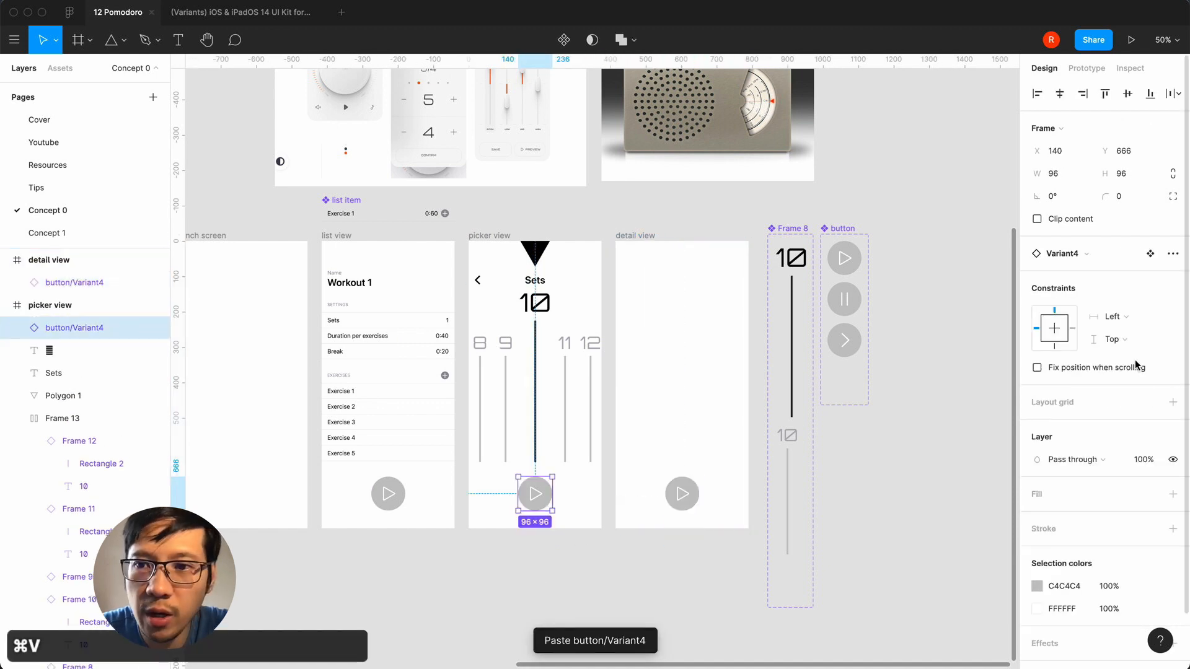
left_click(1082, 254)
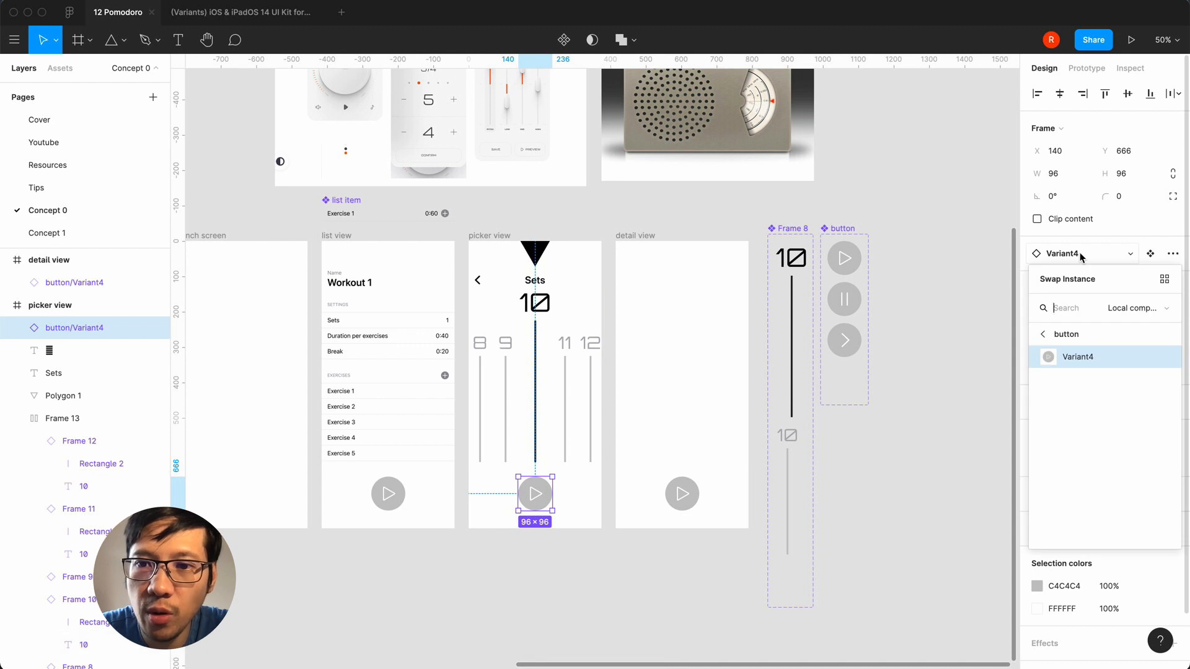
left_click(936, 333)
left_click(844, 305)
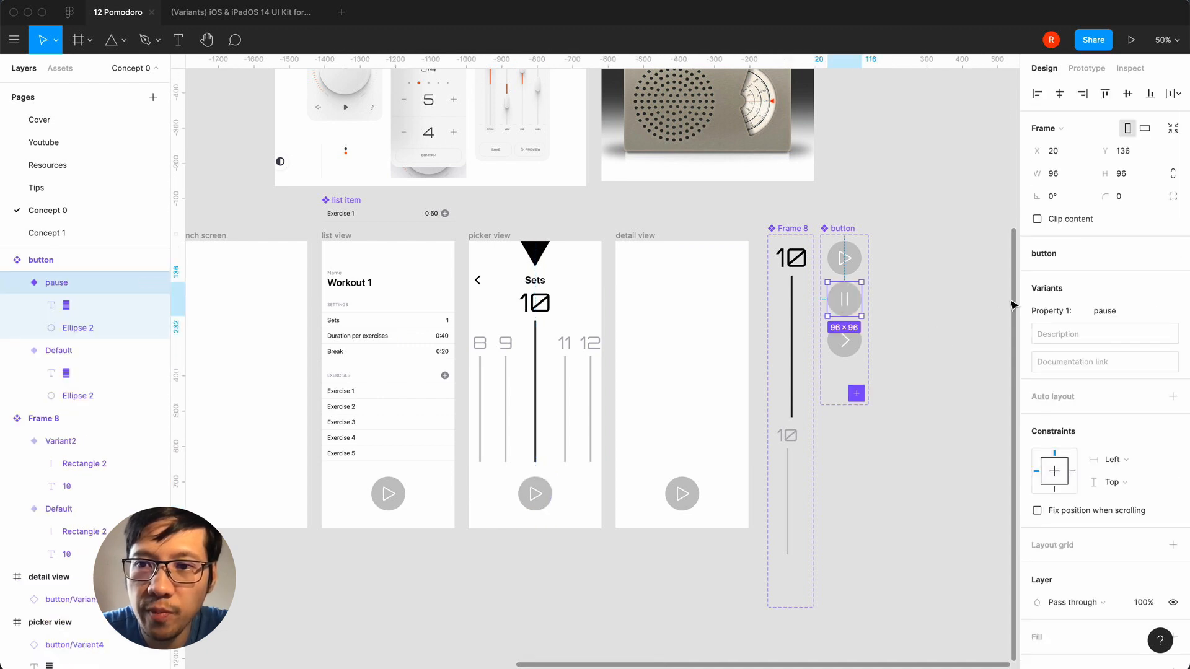
left_click(844, 340)
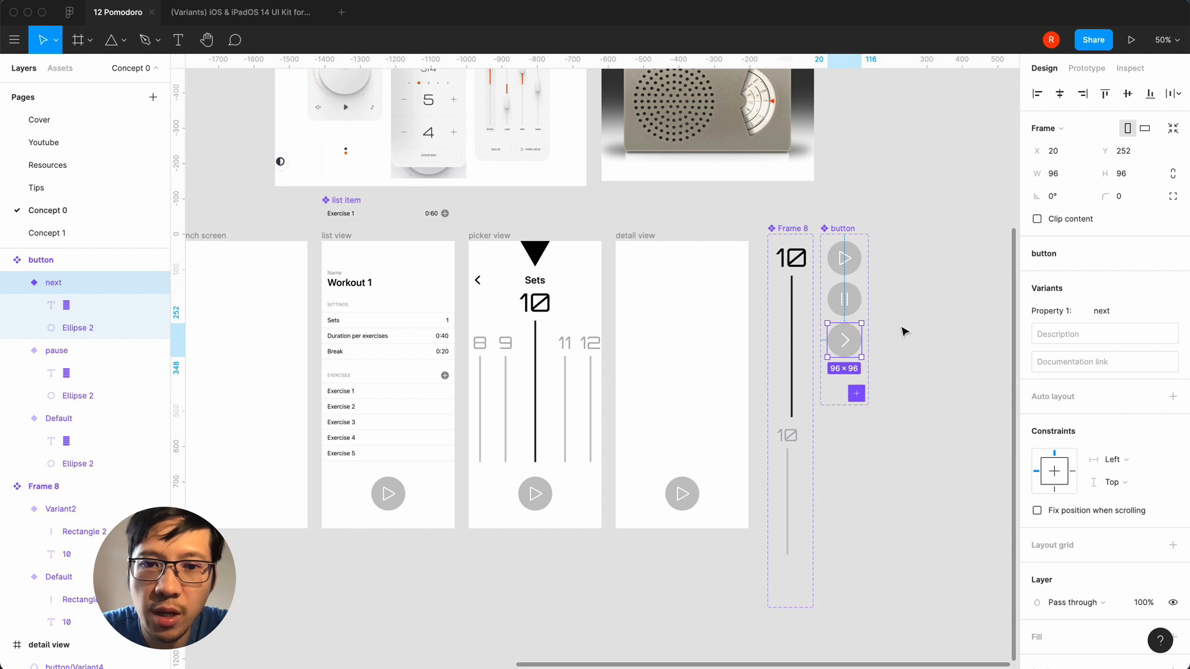
- Try to swap the picker view's play button for another variant from the local components
left_click(537, 494)
left_click(1085, 256)
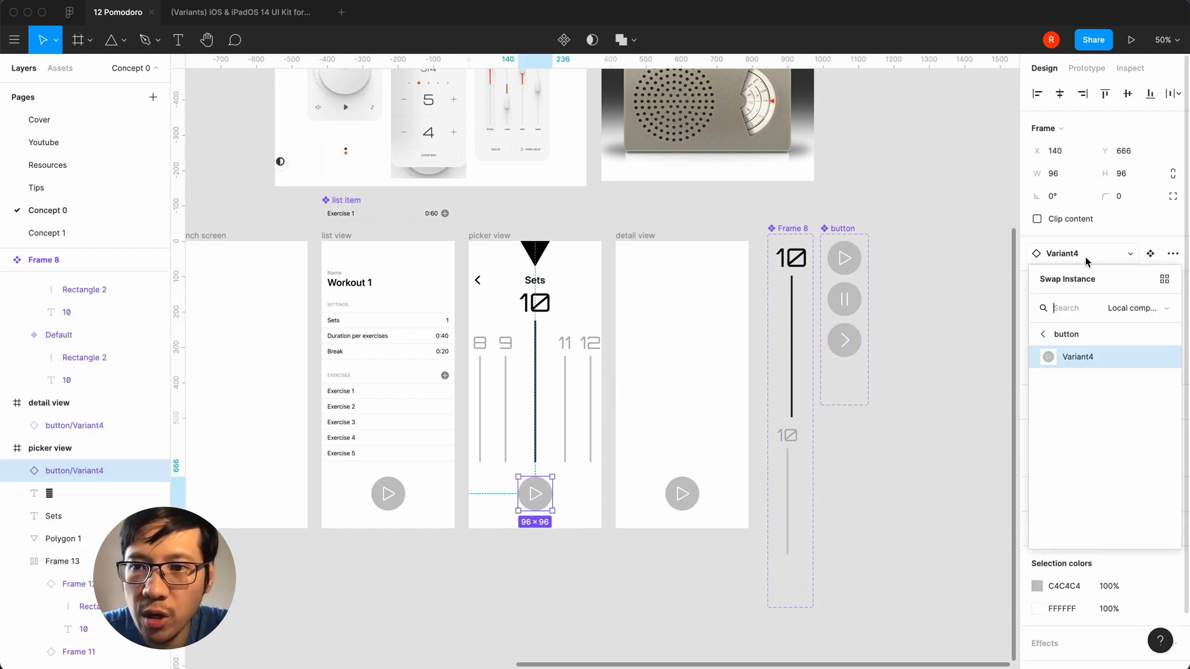
left_click(1043, 335)
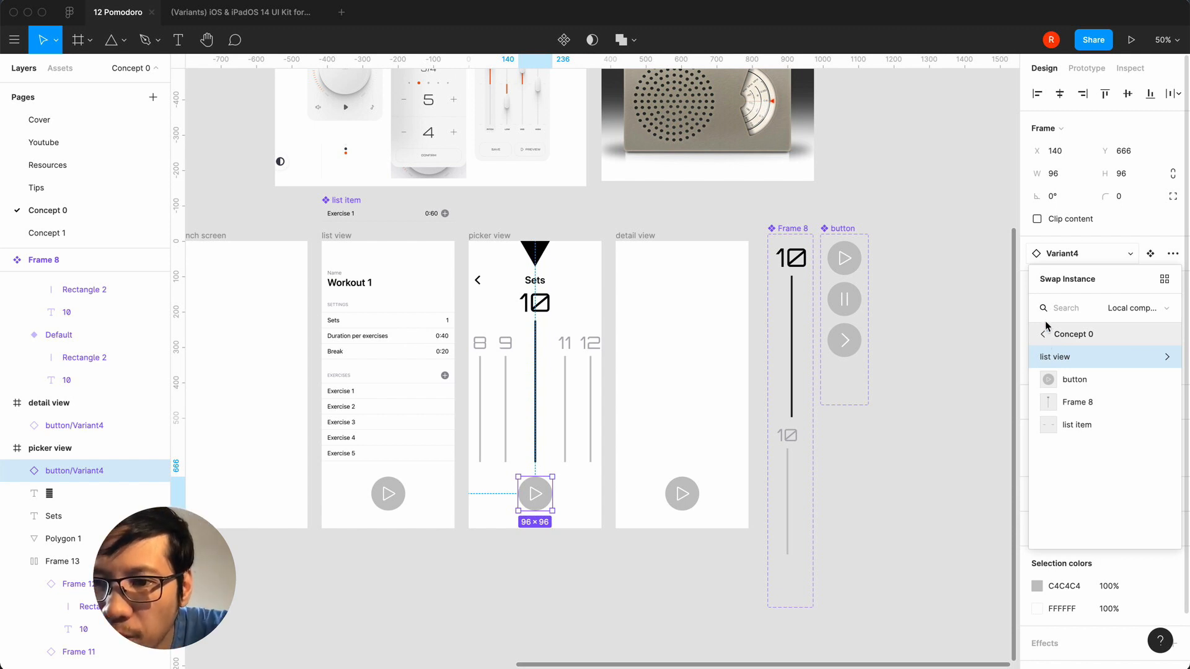
left_click(1072, 250)
left_click(1102, 260)
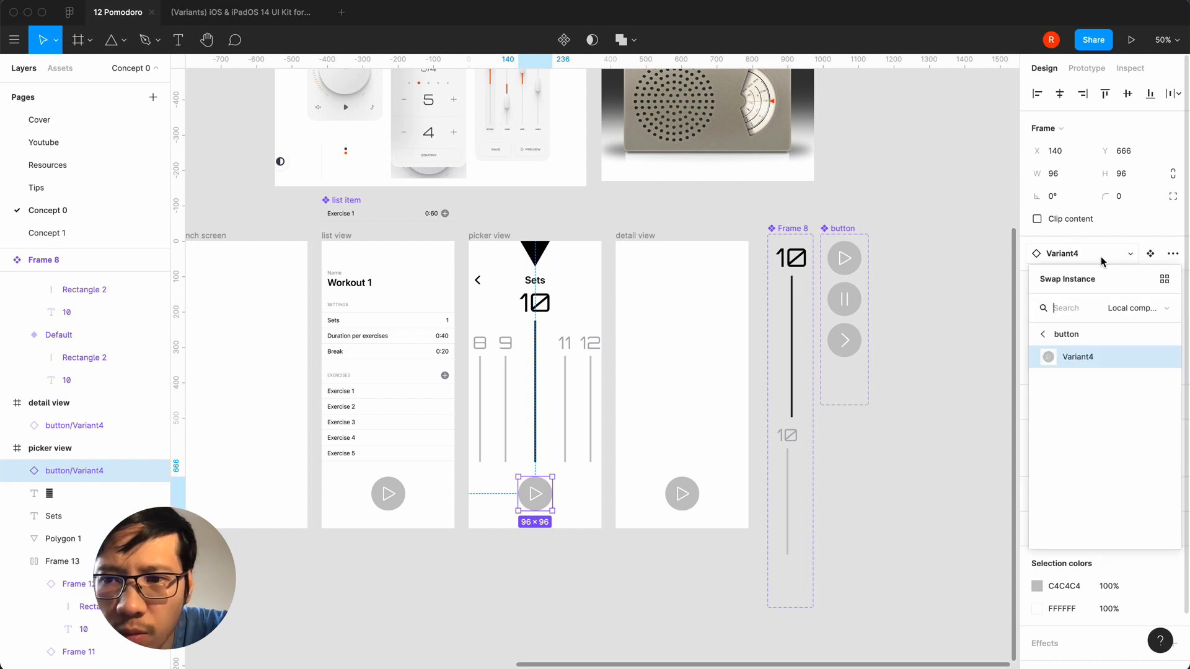
left_click(1044, 335)
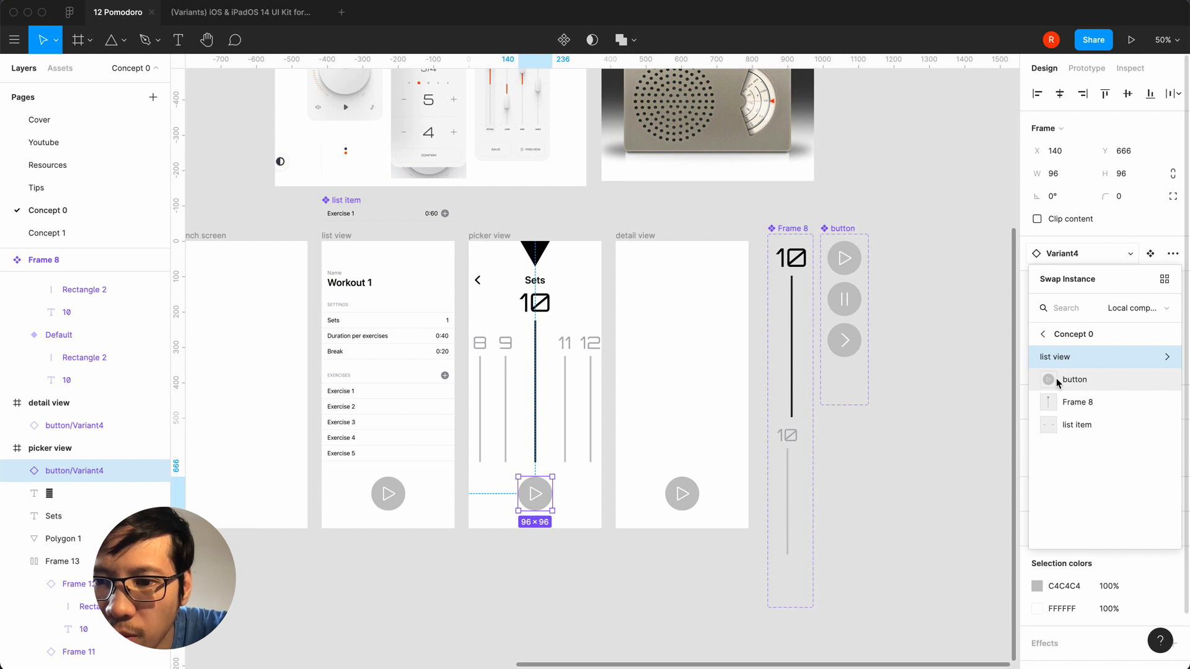
left_click(1044, 334)
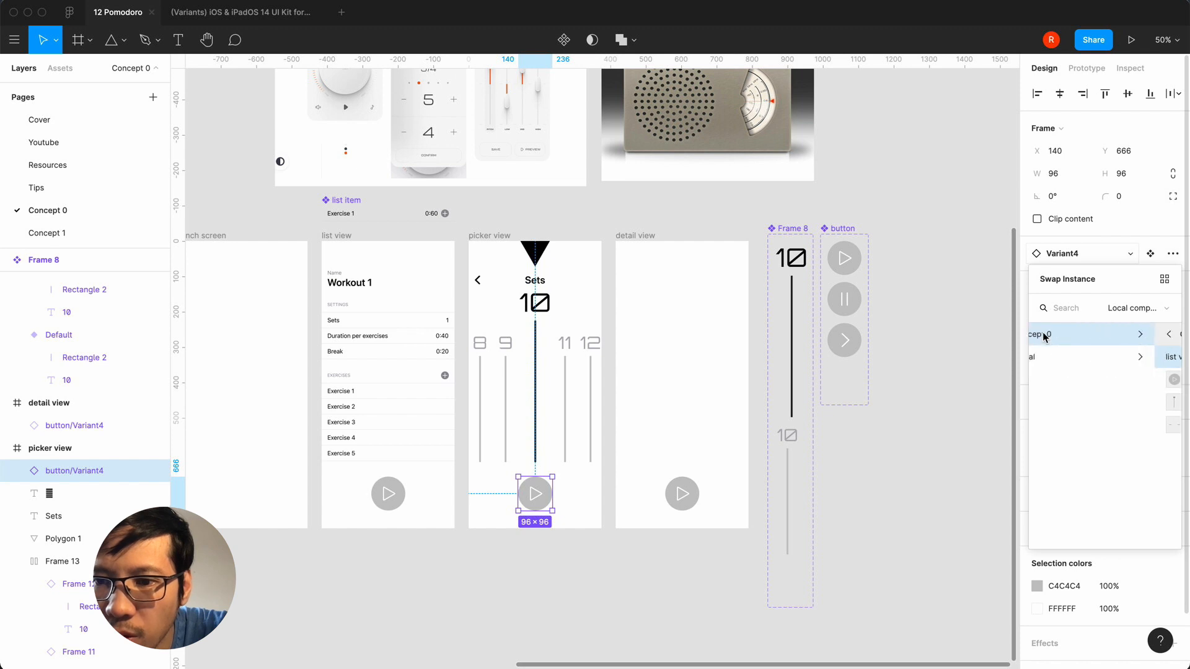
left_click(1095, 337)
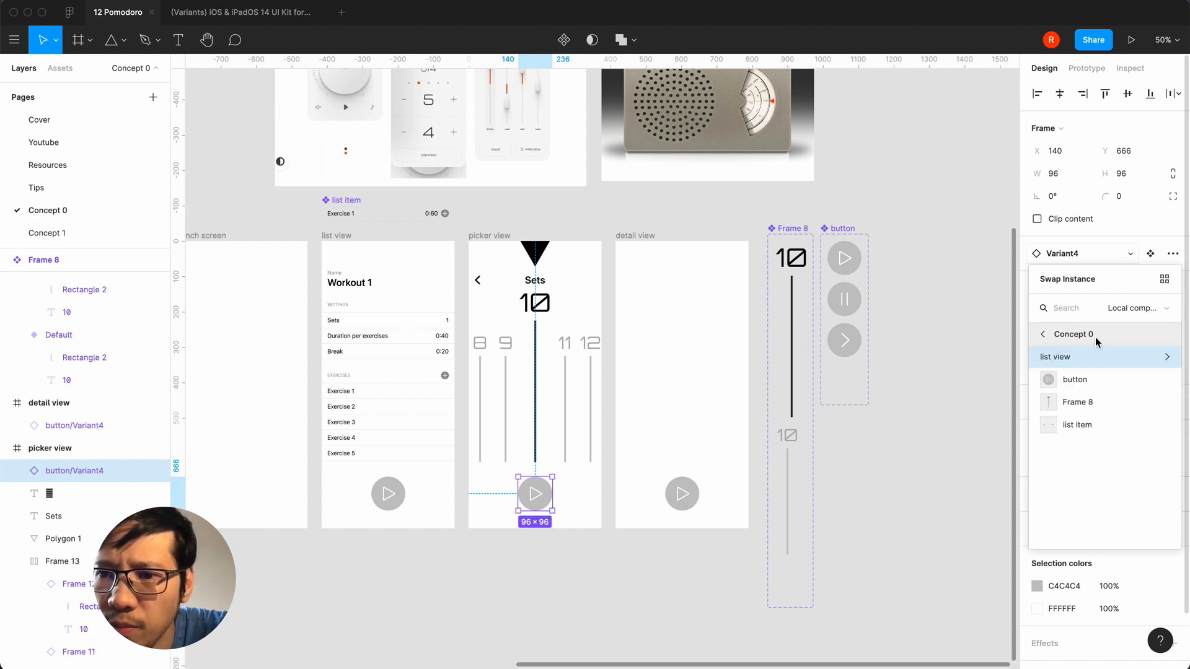
left_click(1107, 354)
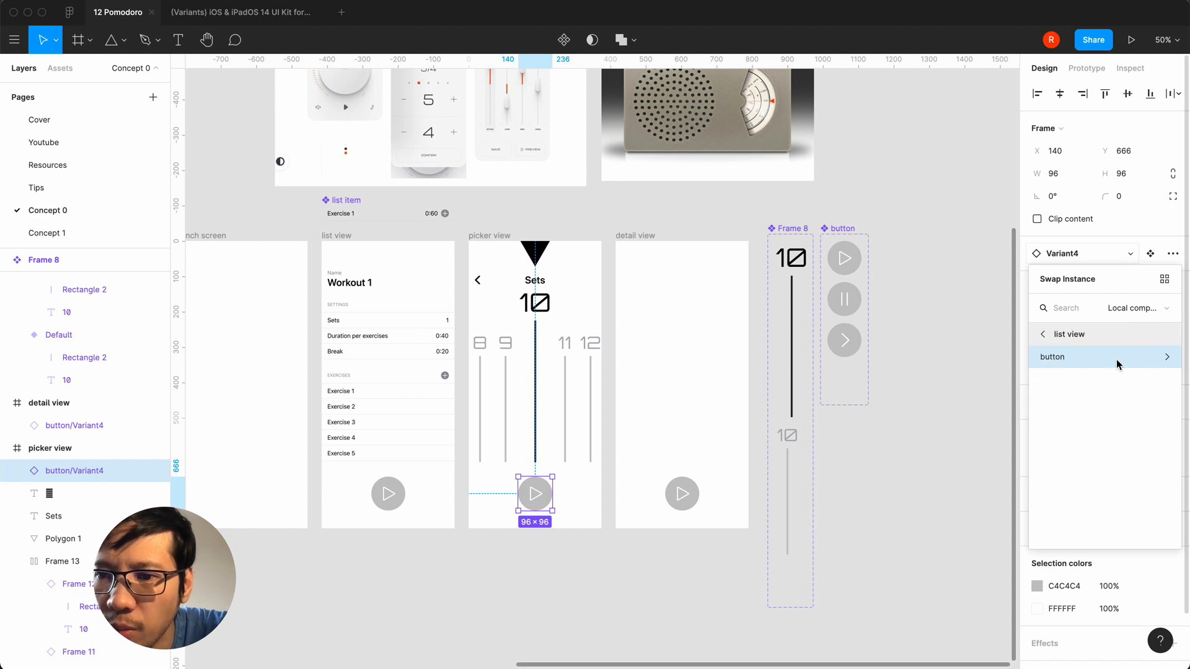
left_click(1117, 359)
left_click(1116, 360)
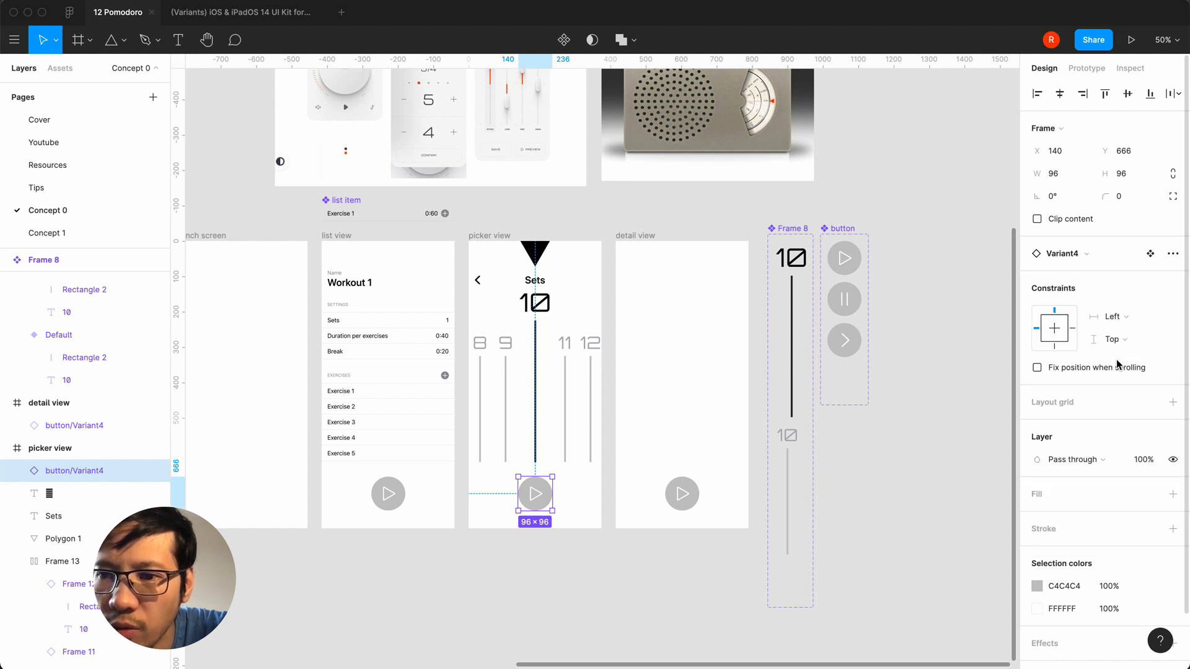
- Compare the Property 1 values of the play, pause and next variants in the button set
left_click(856, 300)
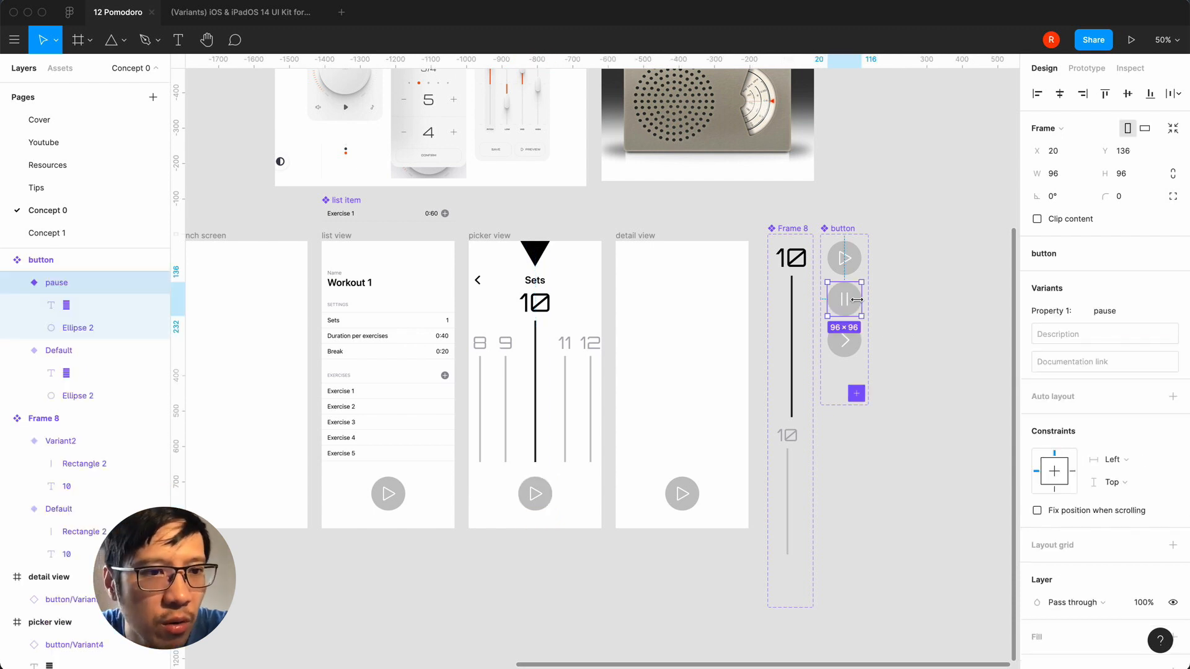
left_click(852, 265)
left_click(850, 350)
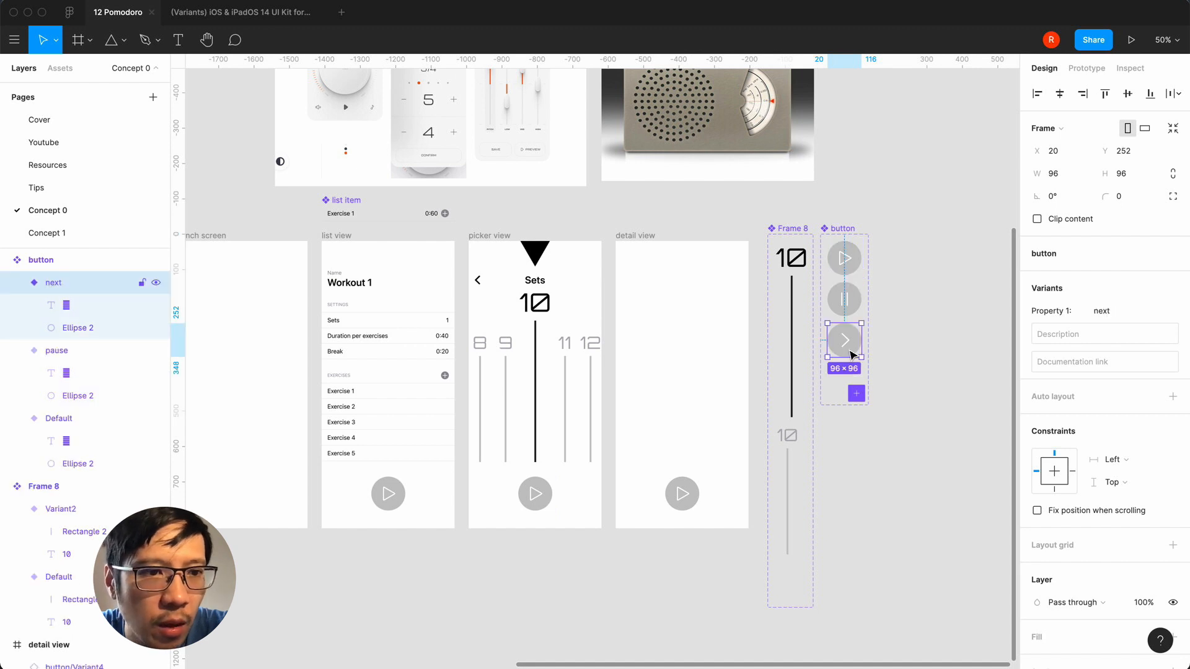
left_click(849, 314)
left_click(845, 259)
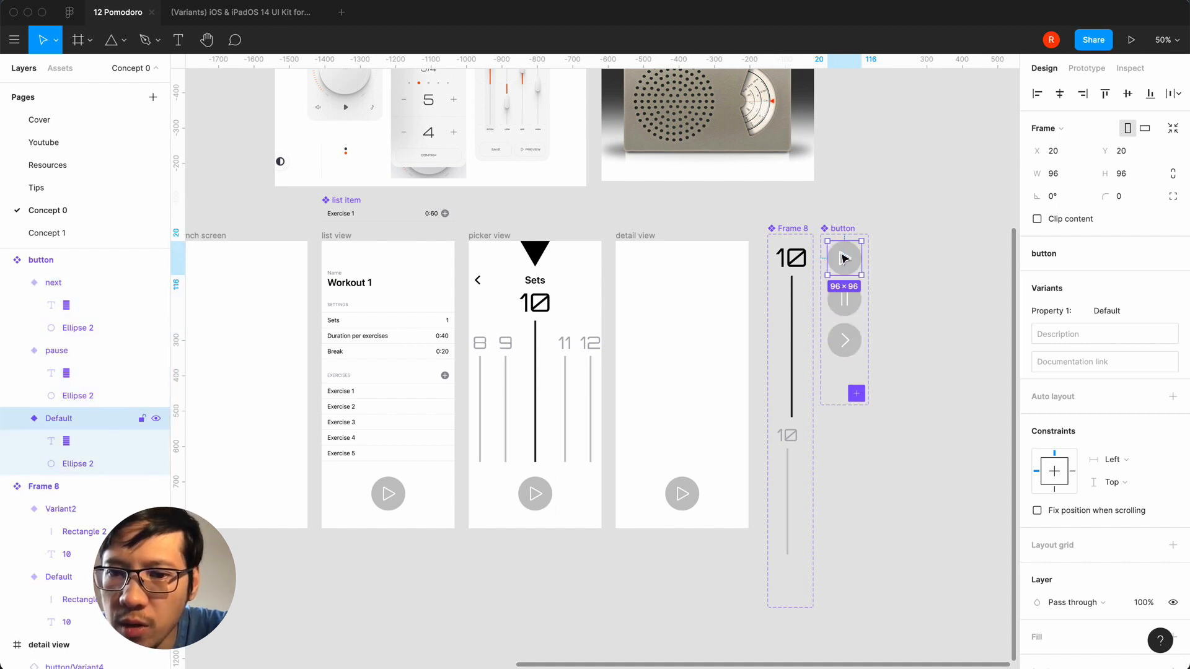
left_click(537, 499)
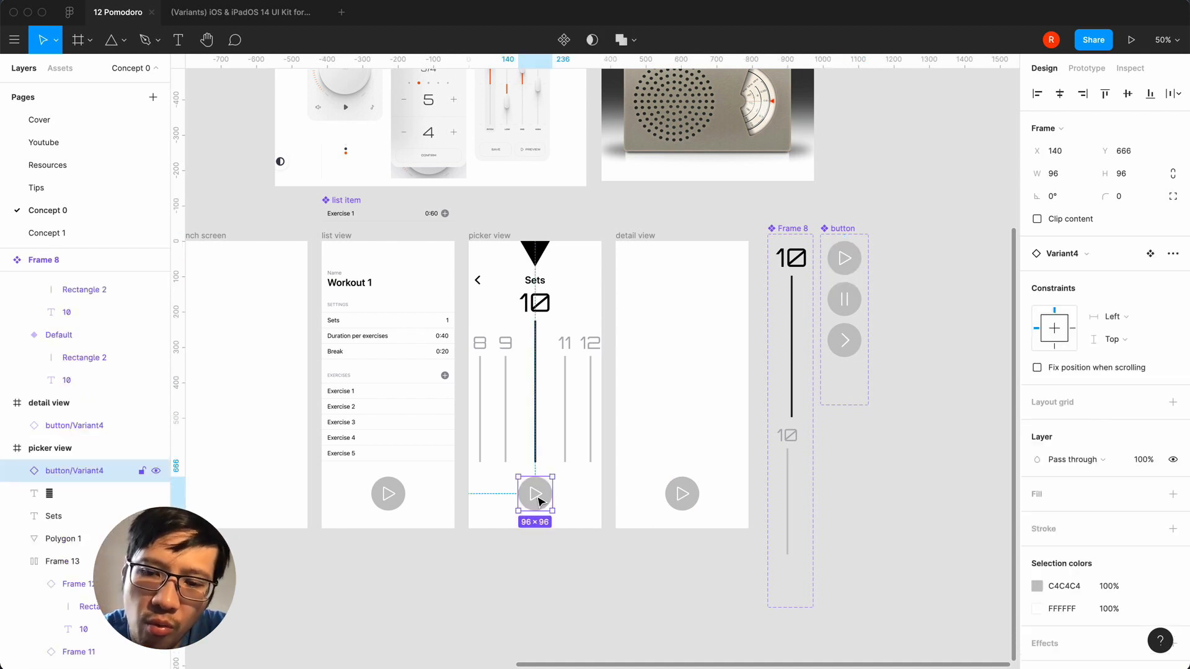
key("BackSpace")
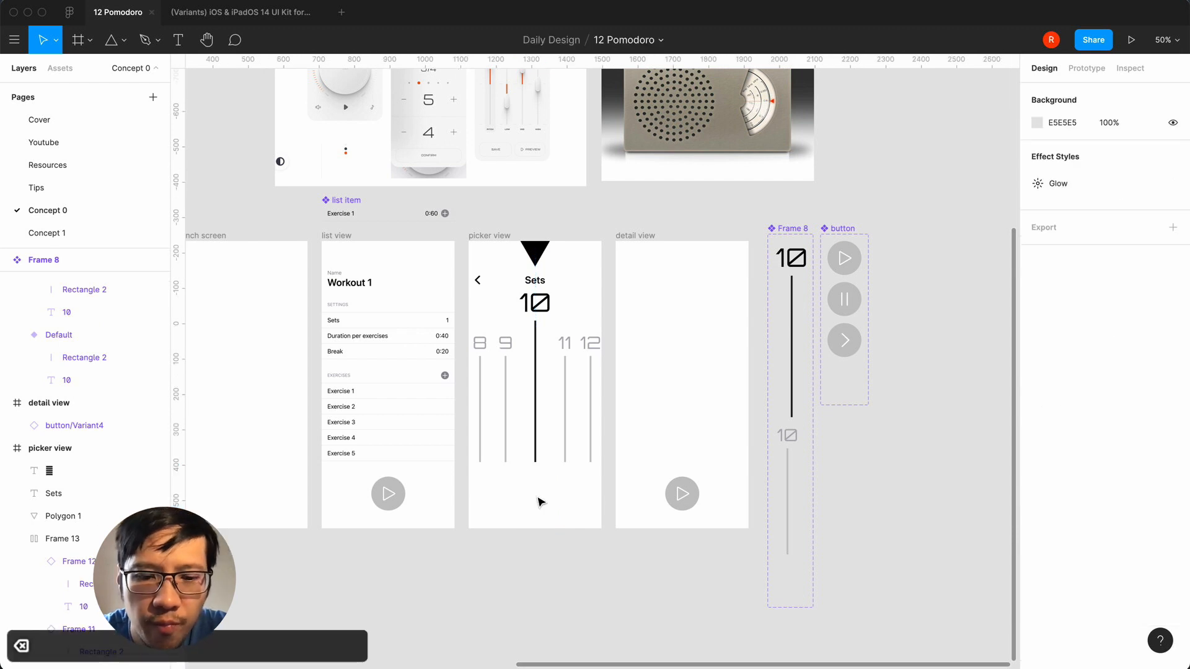
key("super+z")
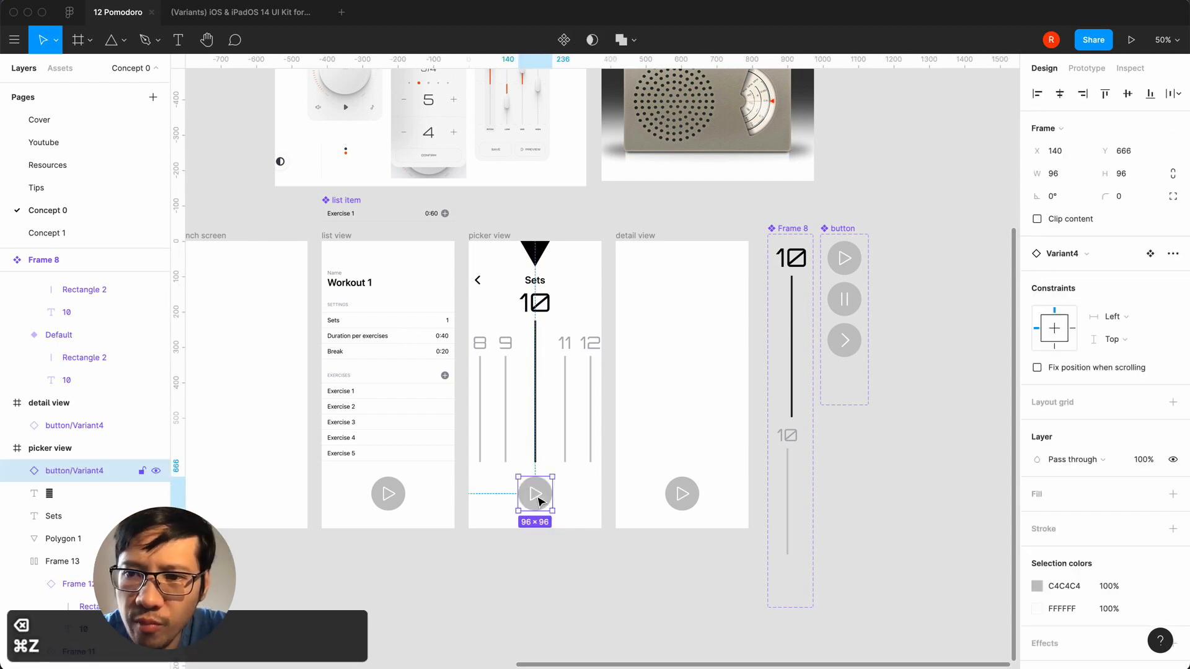
left_click(1061, 254)
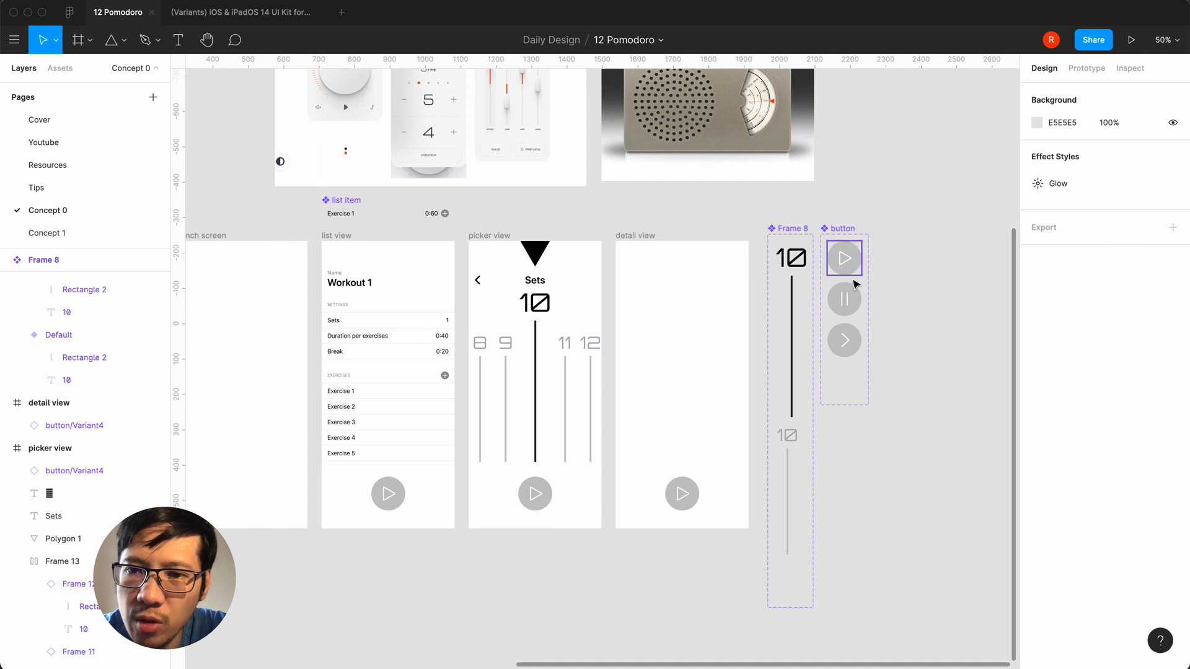
left_click(532, 503)
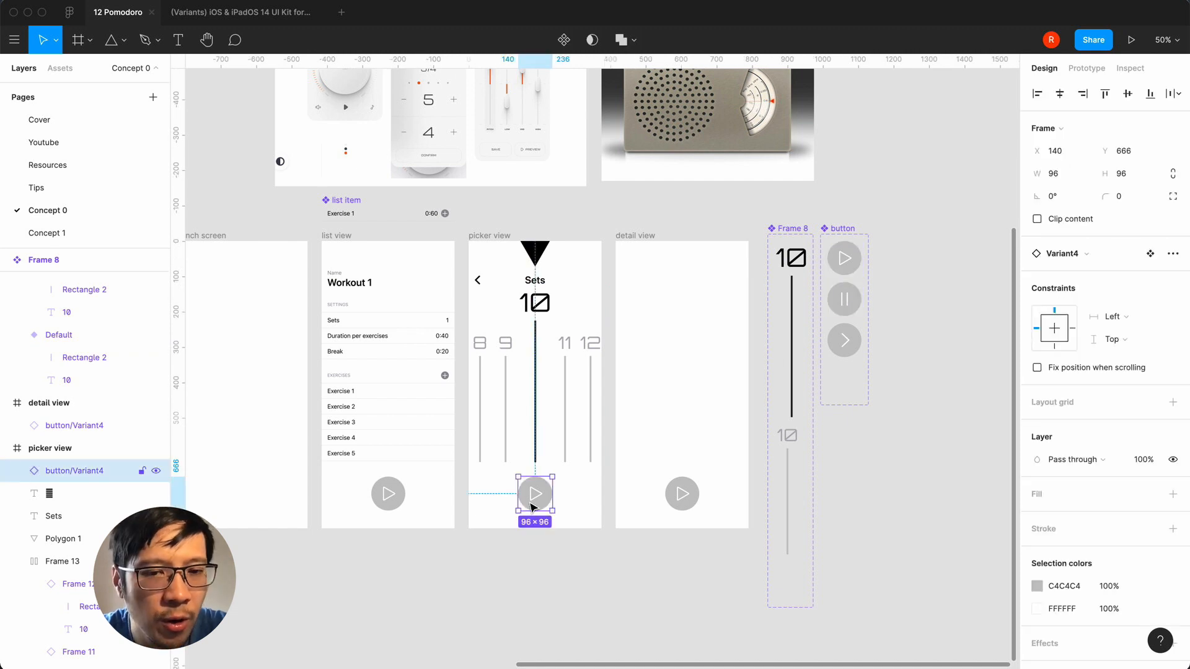
key("BackSpace")
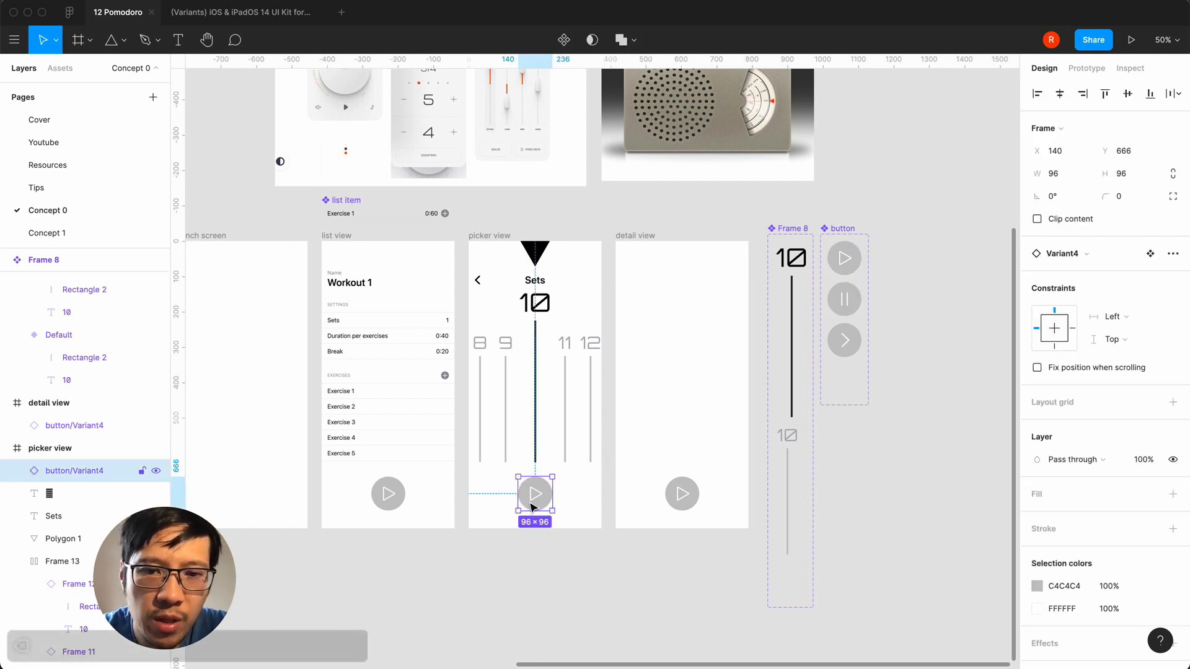
key("super+z")
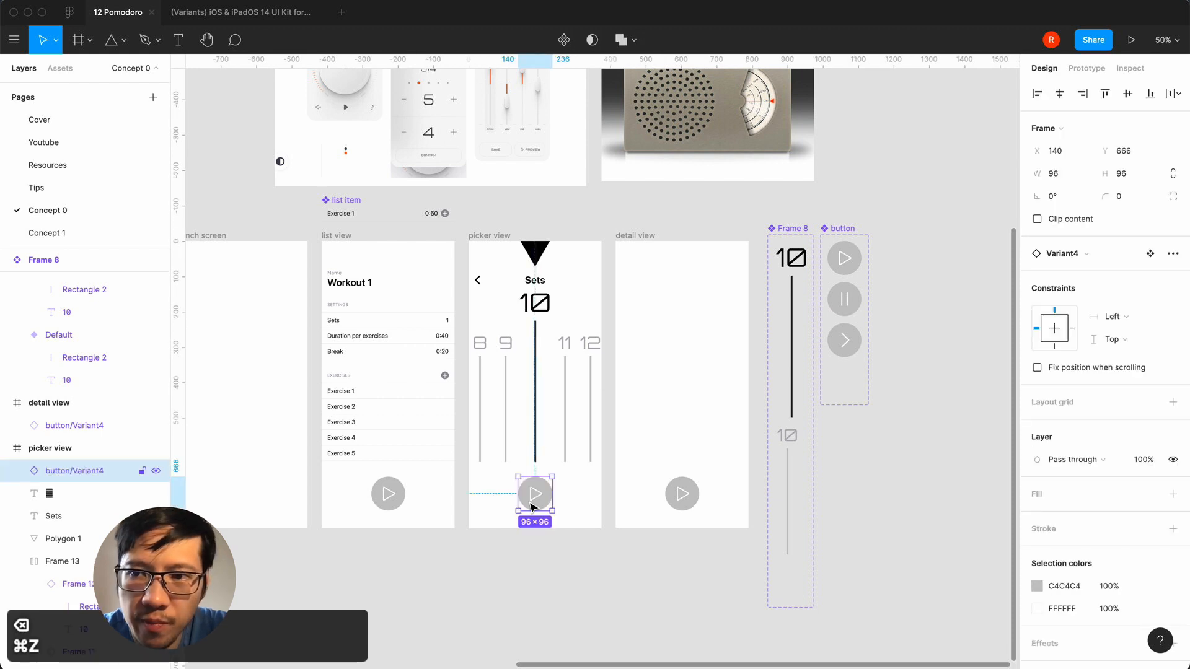
- Replace the picker view's play button with a copy of the next button variant
key("Escape")
left_click(845, 340)
key("super+c")
left_click(502, 235)
key("super+v")
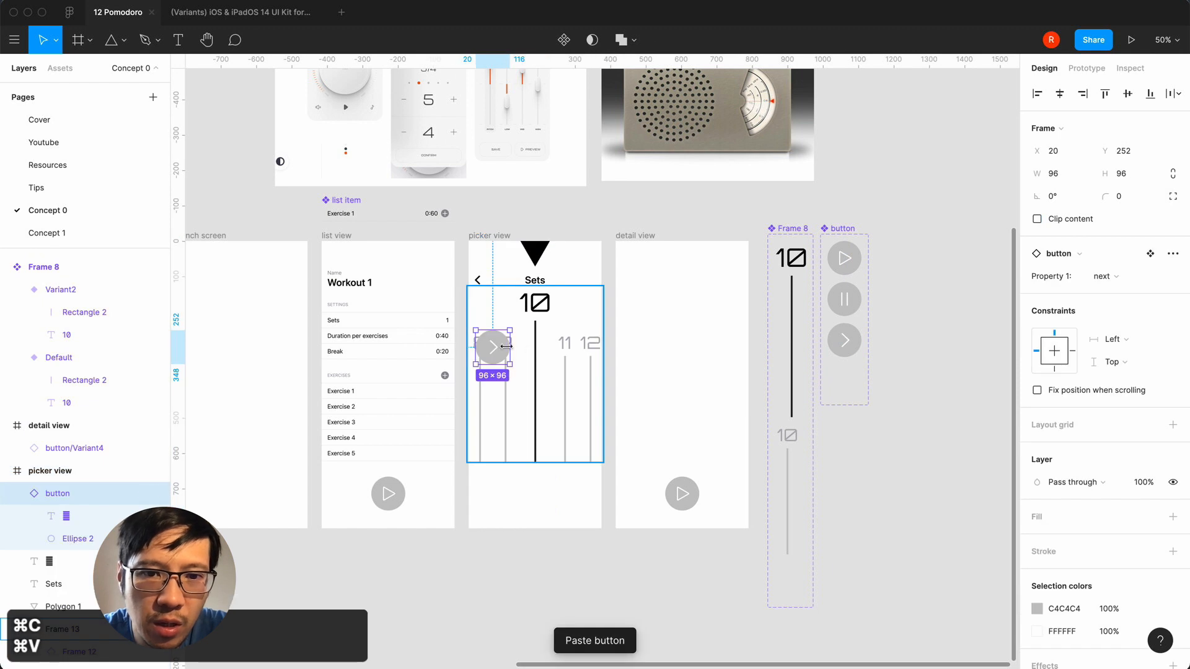
- Move the next button to the picker view's lower part, set its Y to 666 and center it horizontally
left_click_drag(494, 353, 538, 505)
left_click(1127, 155)
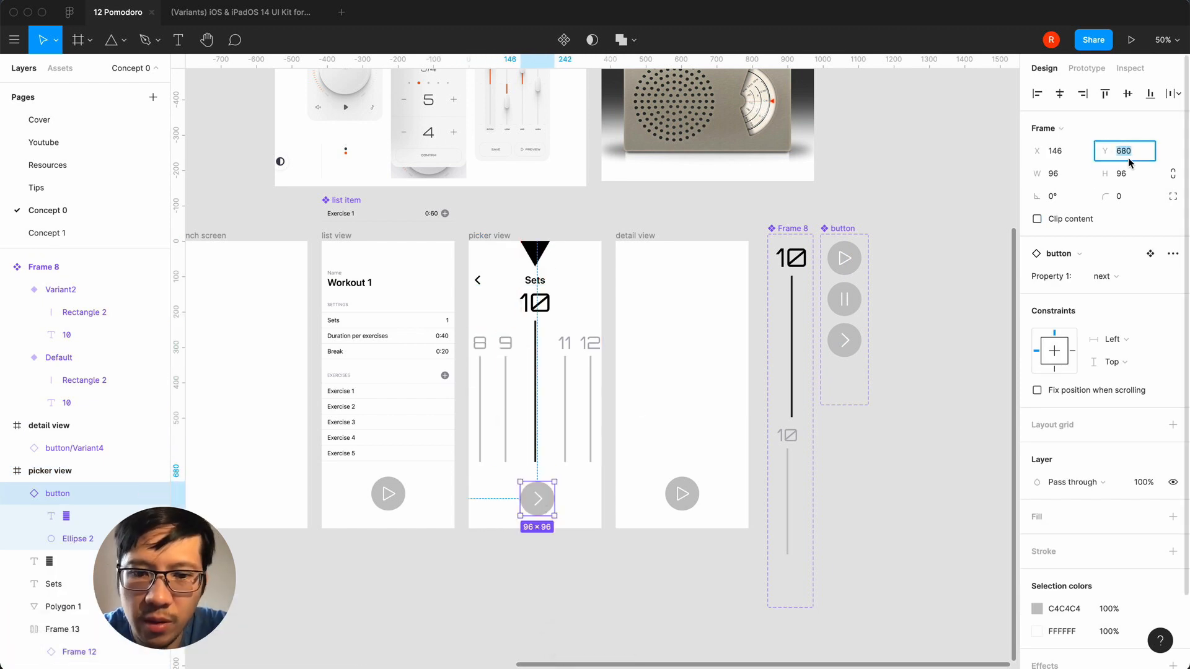
type("666")
key("Return")
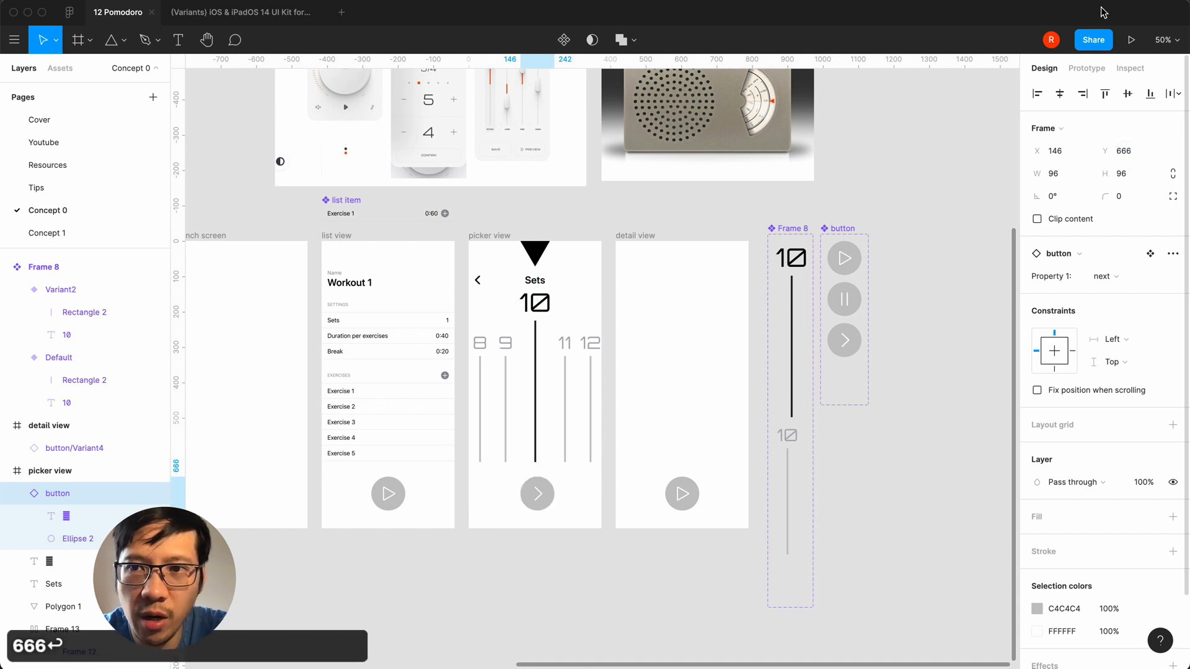
left_click(1059, 93)
left_click(627, 612)
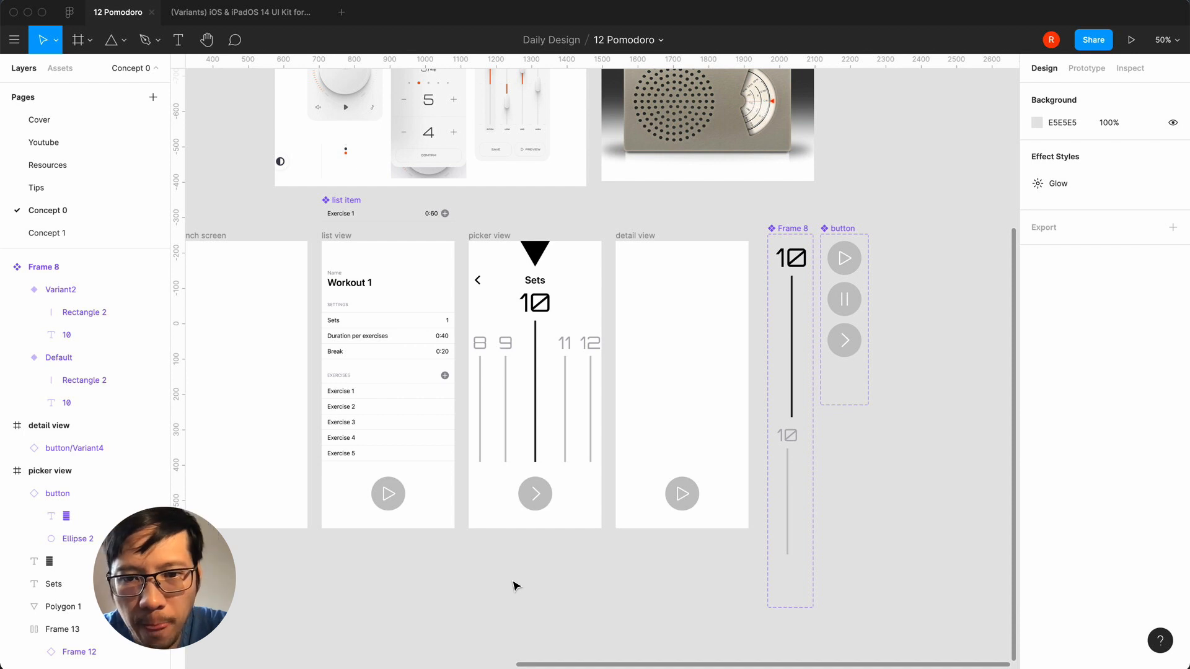
- Replace the detail view's play button with a copy of the pause button variant
left_click(688, 499)
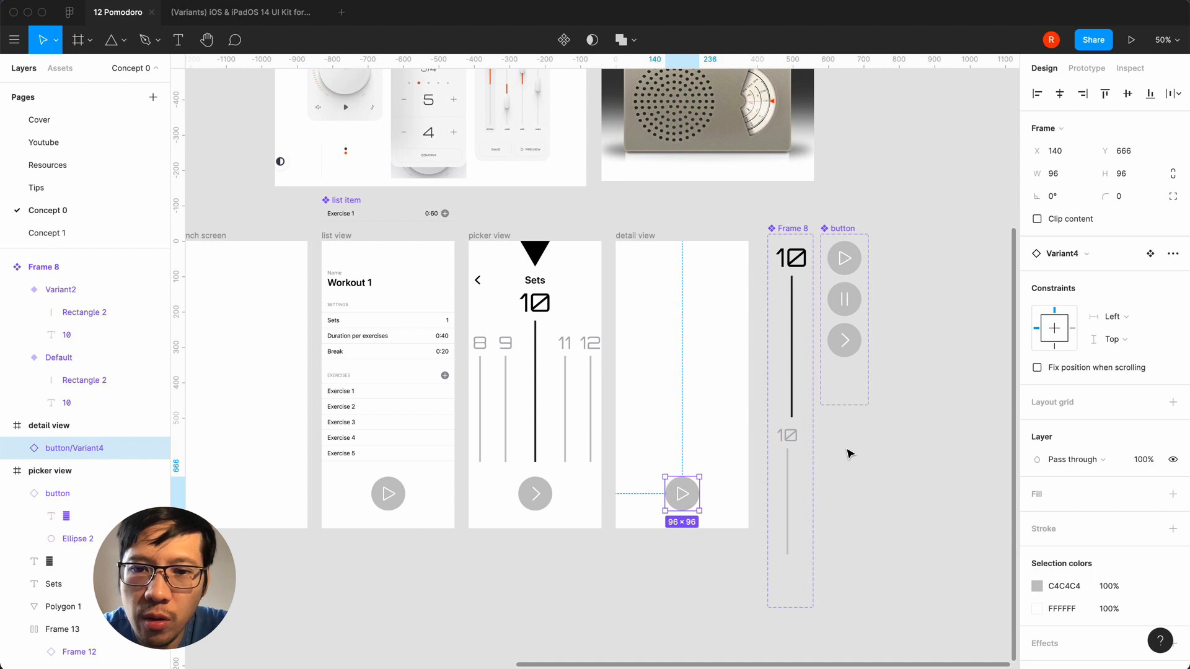
key("BackSpace")
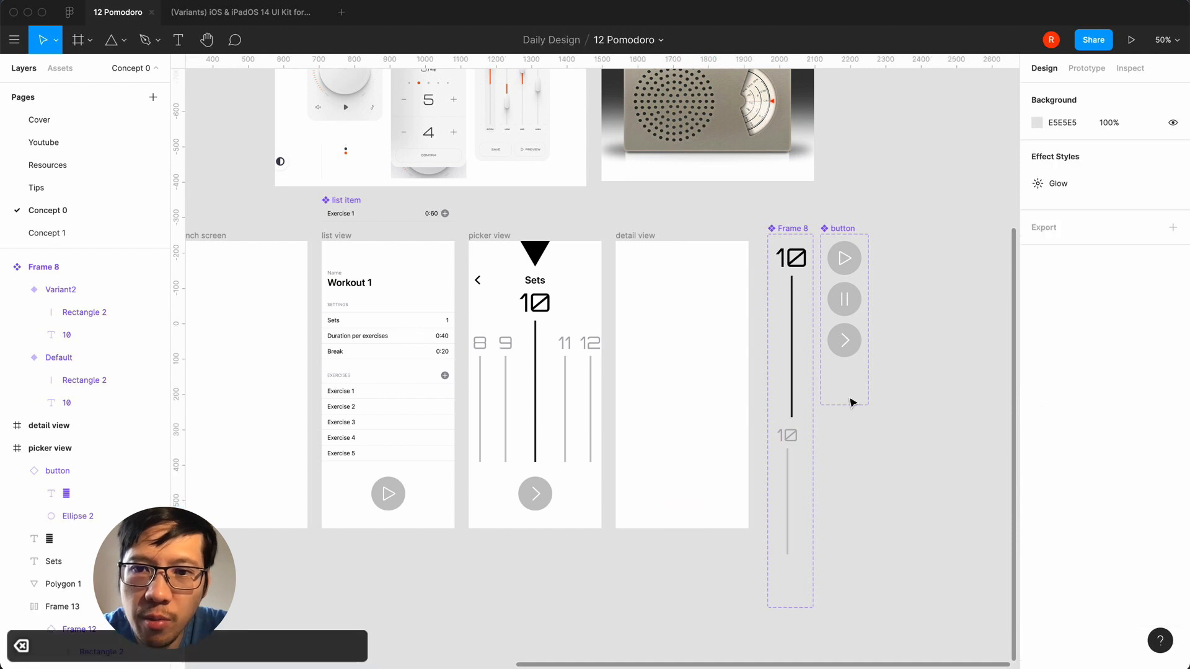
left_click(851, 308)
key("super+c")
left_click(632, 235)
key("super+v")
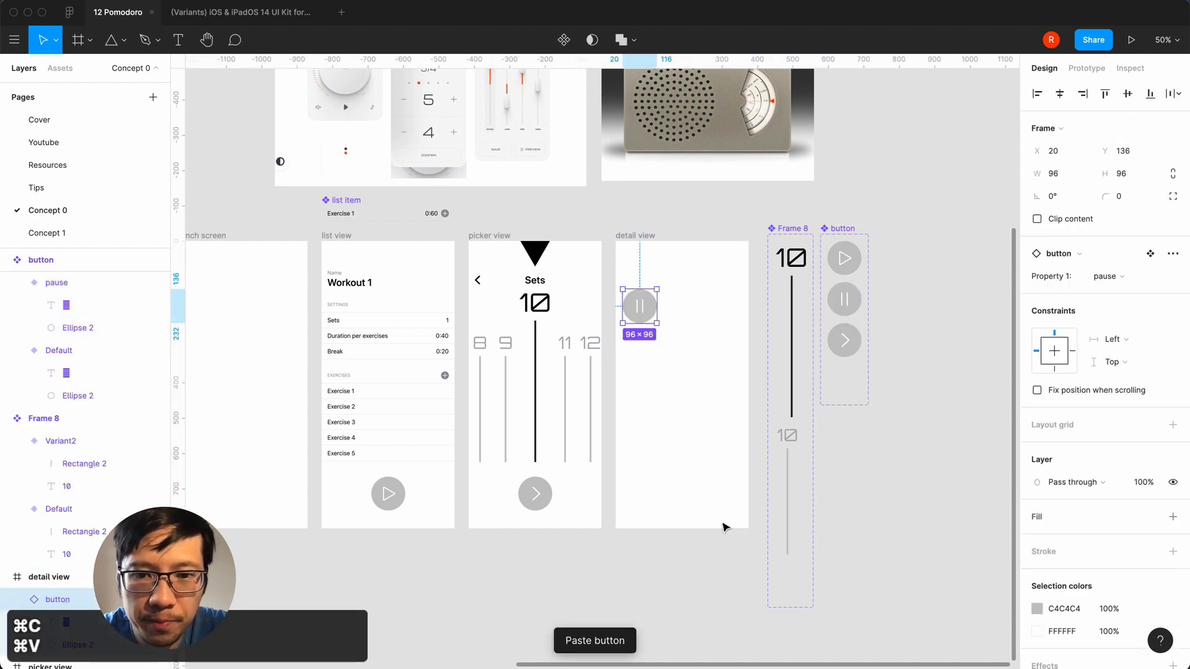
- Center the pause button horizontally in the detail view and set its Y to 666
left_click(1059, 94)
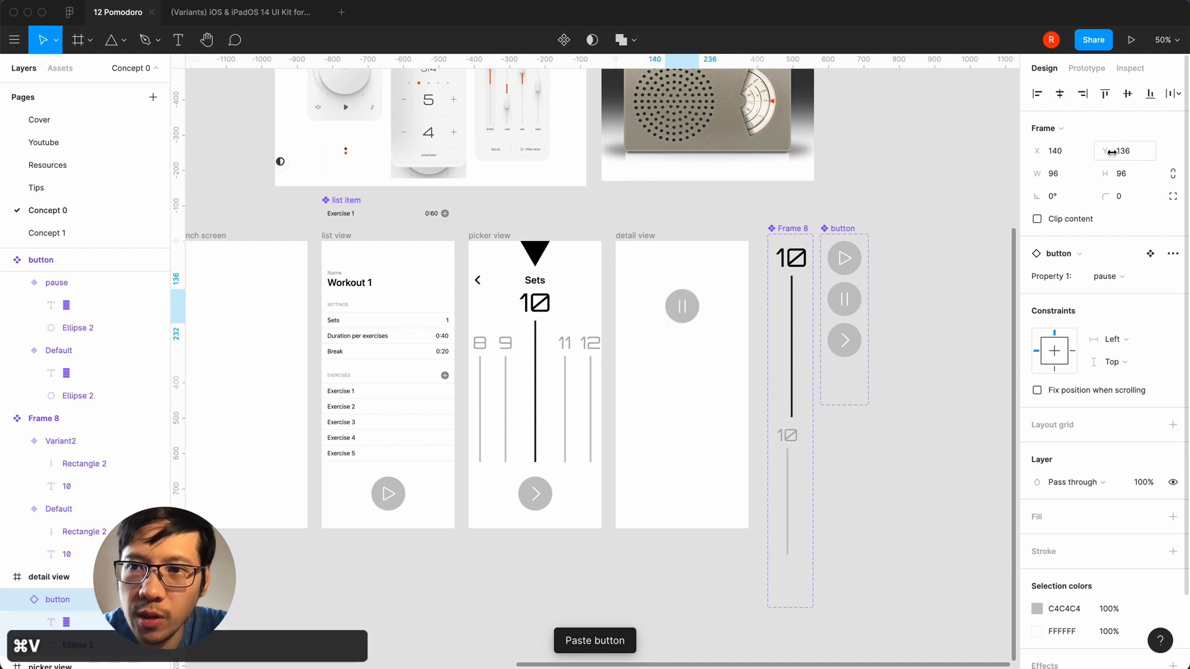
left_click(1111, 152)
type("666")
key("Return")
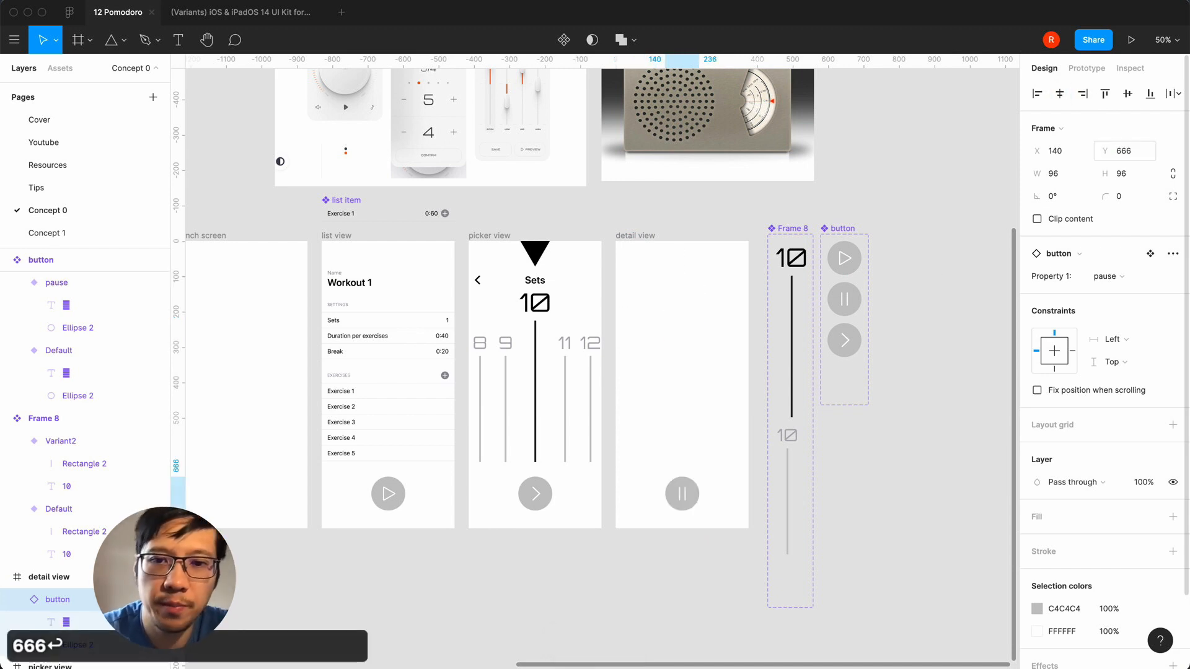
left_click(489, 600)
left_click(384, 507)
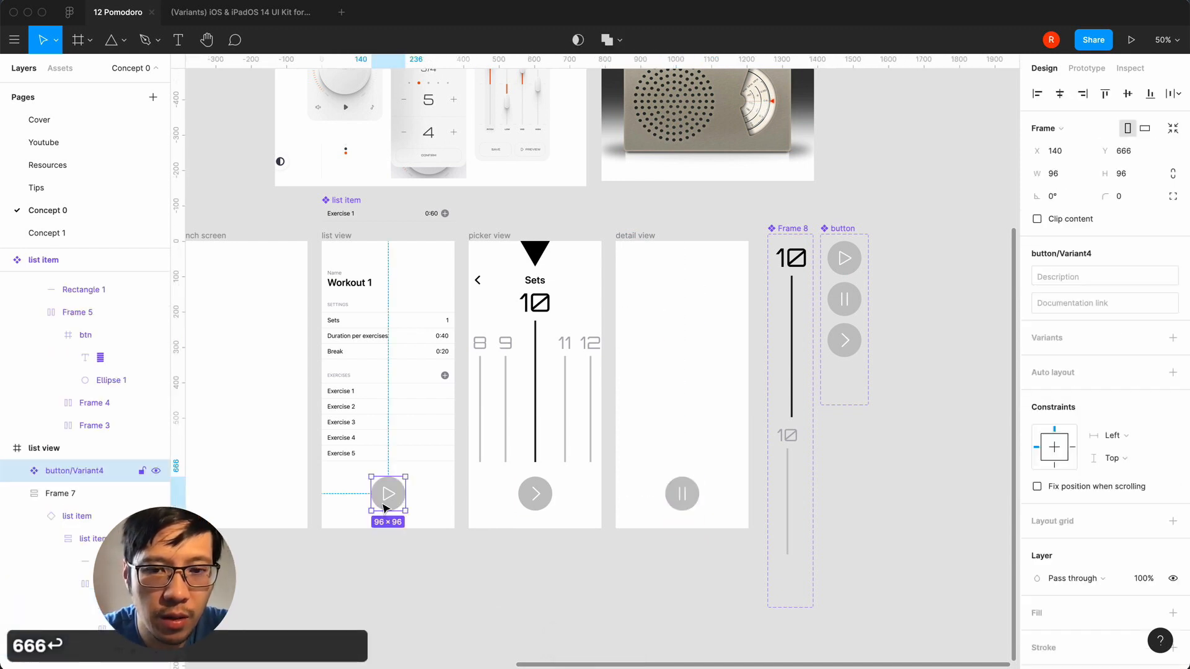
left_click(484, 587)
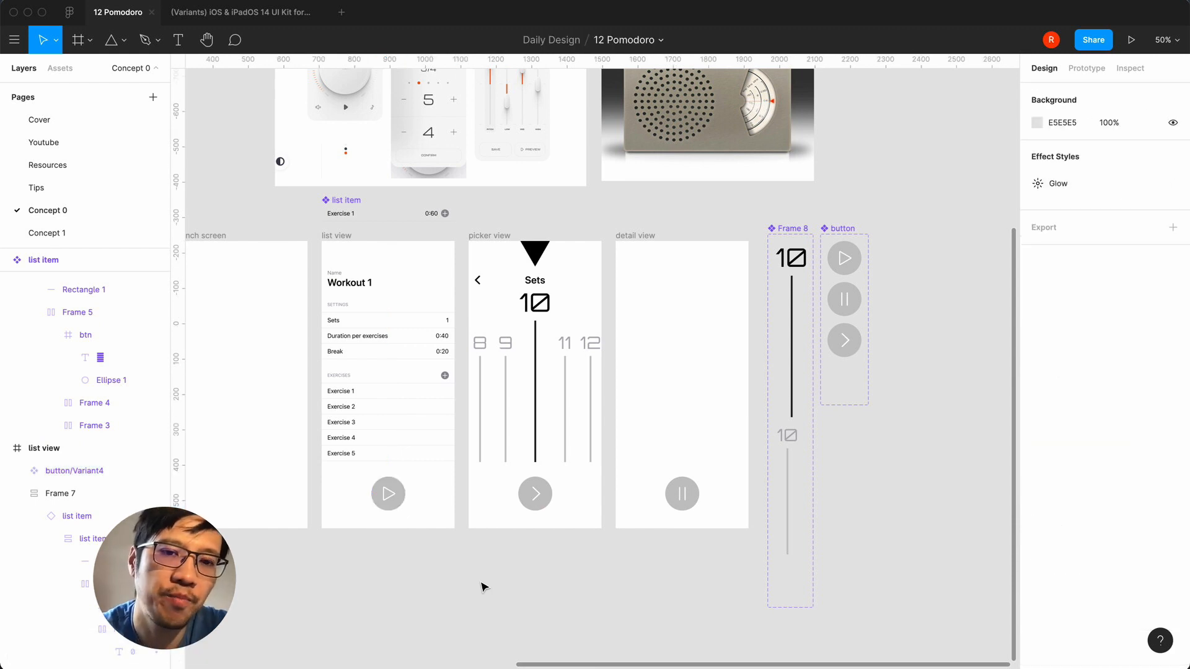
scroll(484, 586, "left", 5)
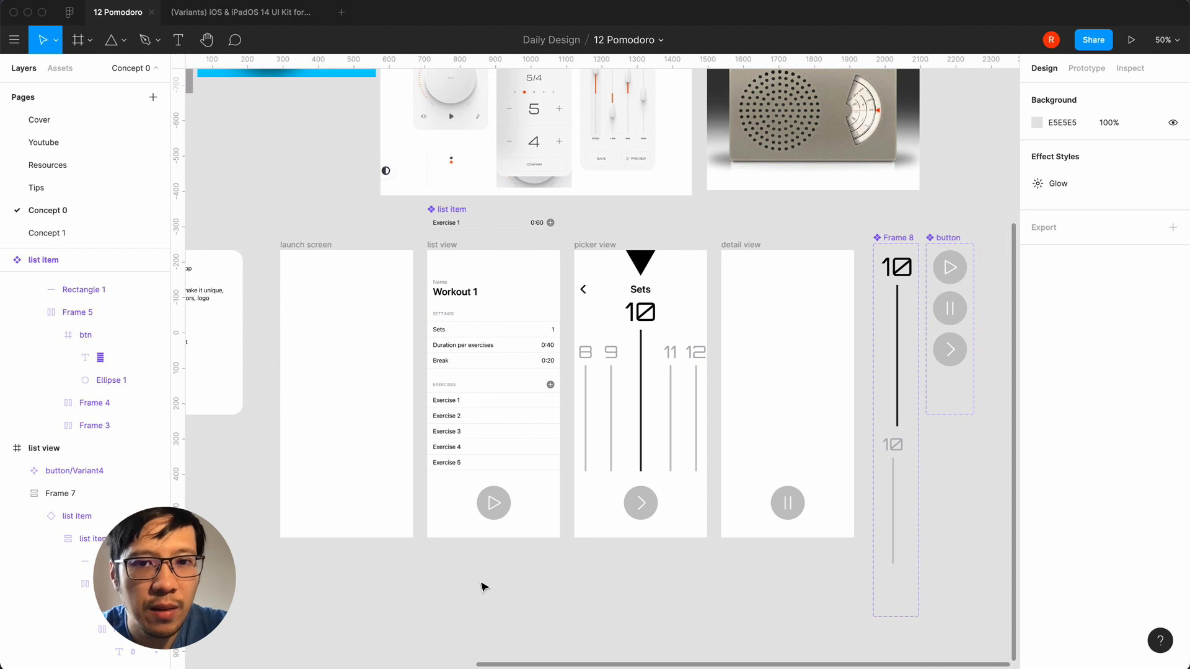
- Look over the app screens, the Todo list and the Braun reference images
scroll(484, 587, "right", 1)
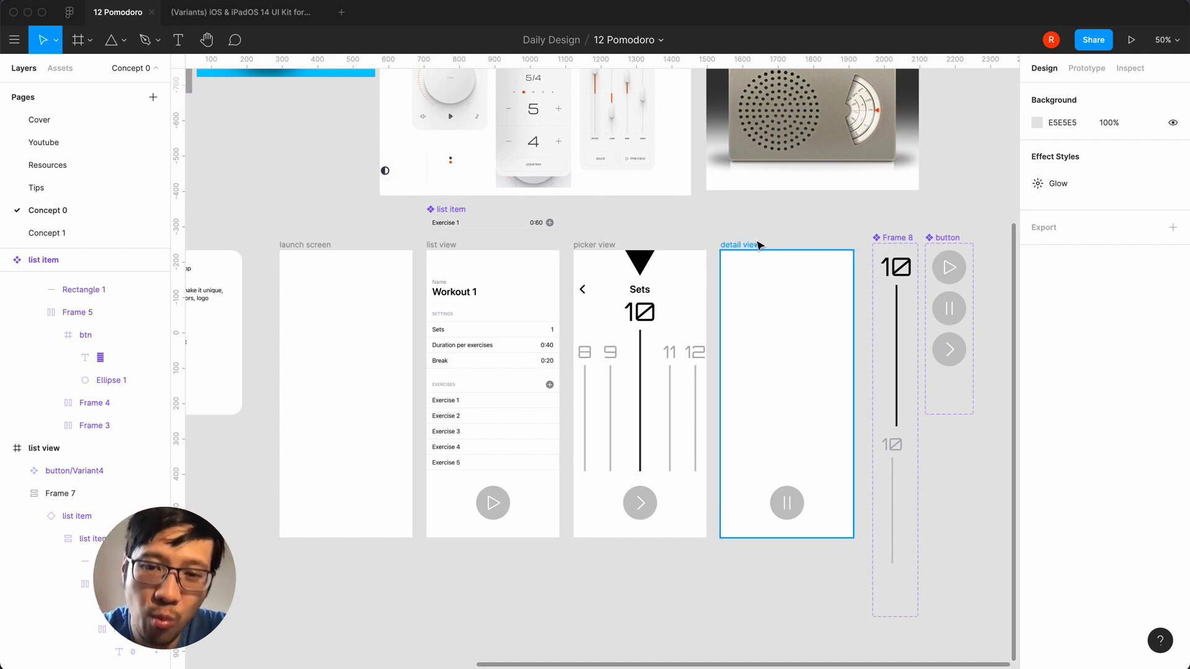
scroll(614, 558, "right", 5)
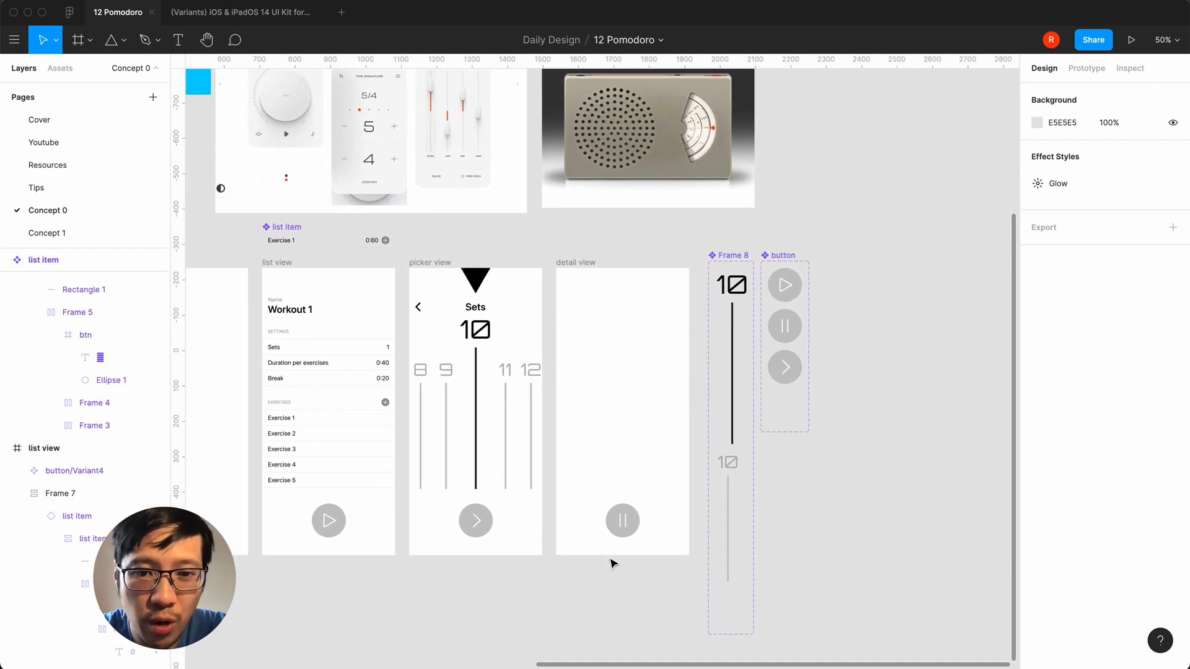
scroll(612, 563, "left", 10)
scroll(612, 563, "up", 4)
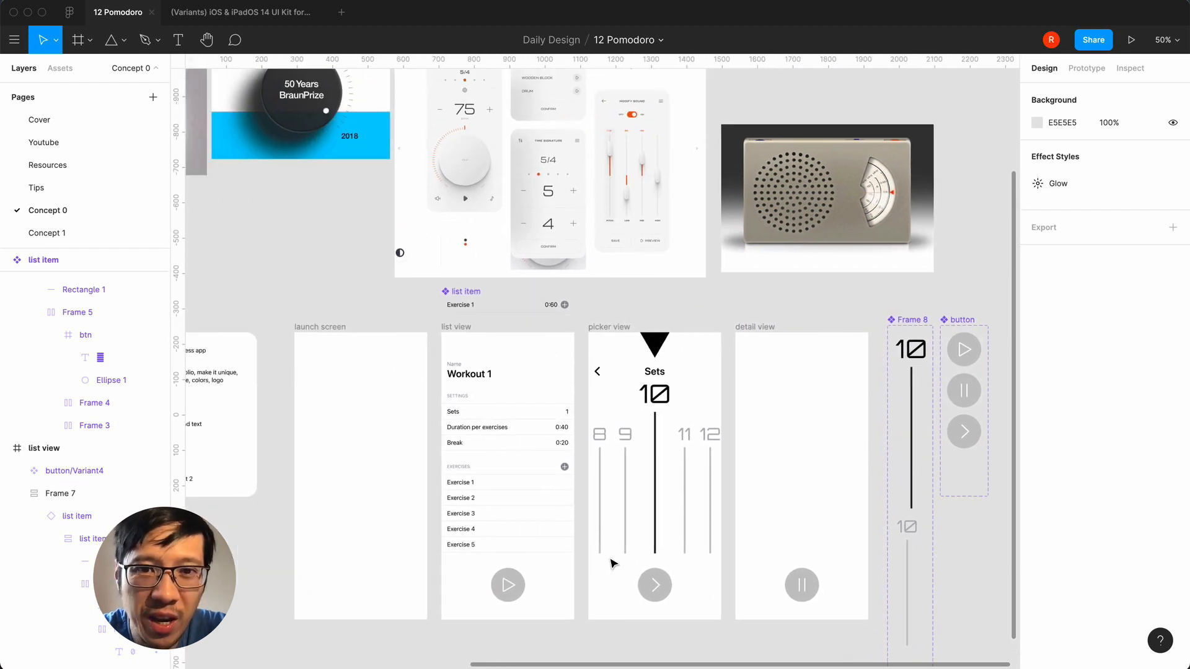
scroll(612, 562, "down", 5)
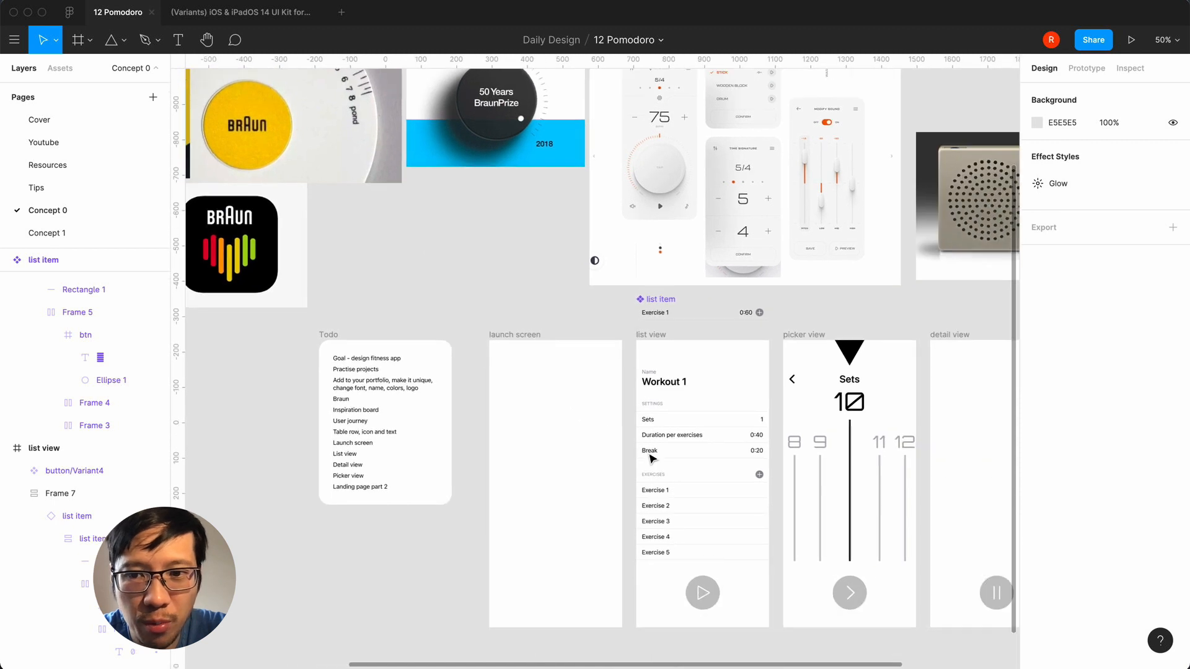
scroll(632, 508, "right", 9)
scroll(651, 457, "right", 1)
scroll(651, 458, "up", 1)
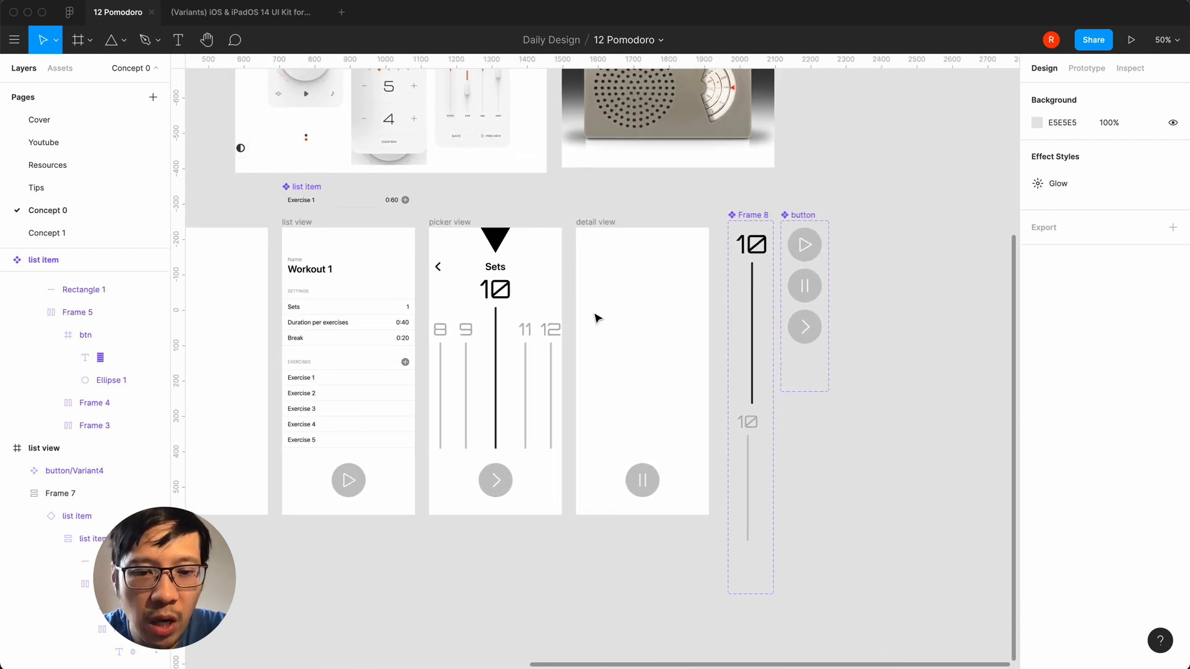
- Add a circle to the detail view, lock its proportions at 300 × 300 and place it at X 39, Y 256
key("o")
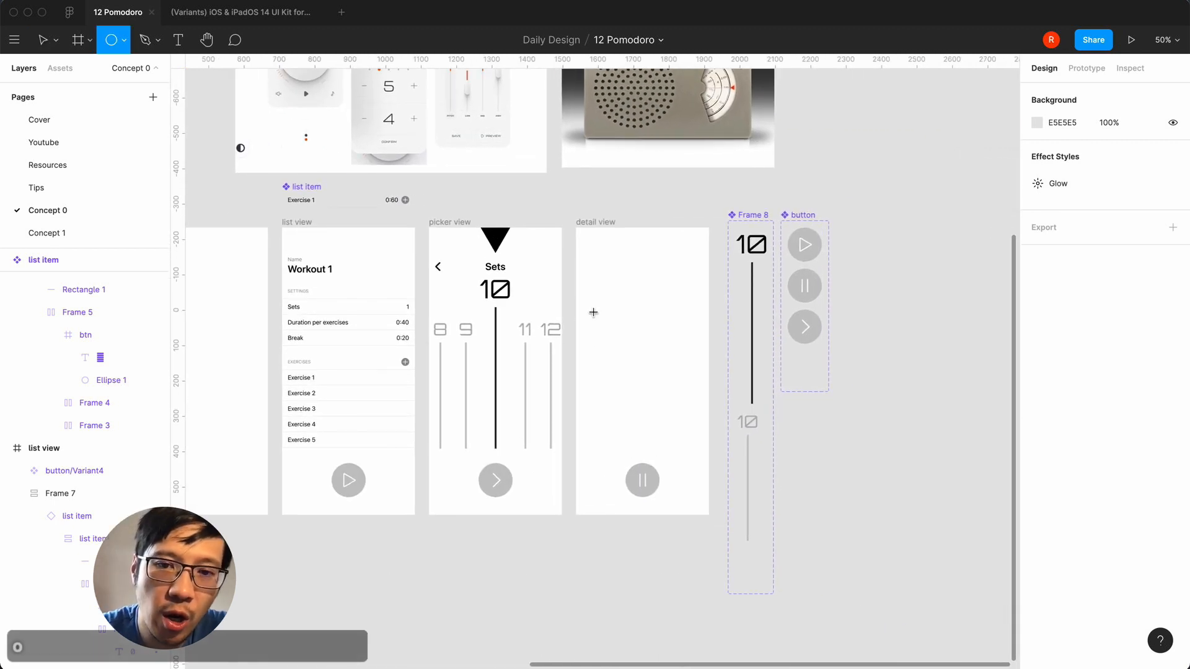
left_click(626, 364)
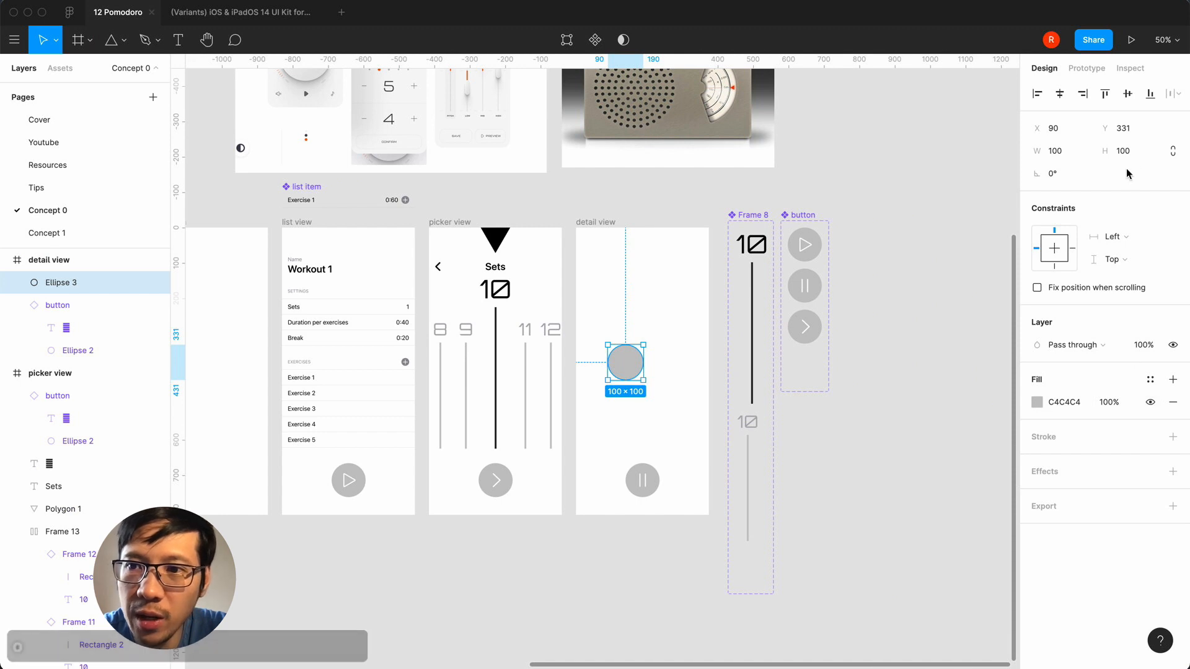
left_click(1172, 150)
left_click(1141, 151)
type("300")
key("Return")
left_click_drag(680, 389, 658, 357)
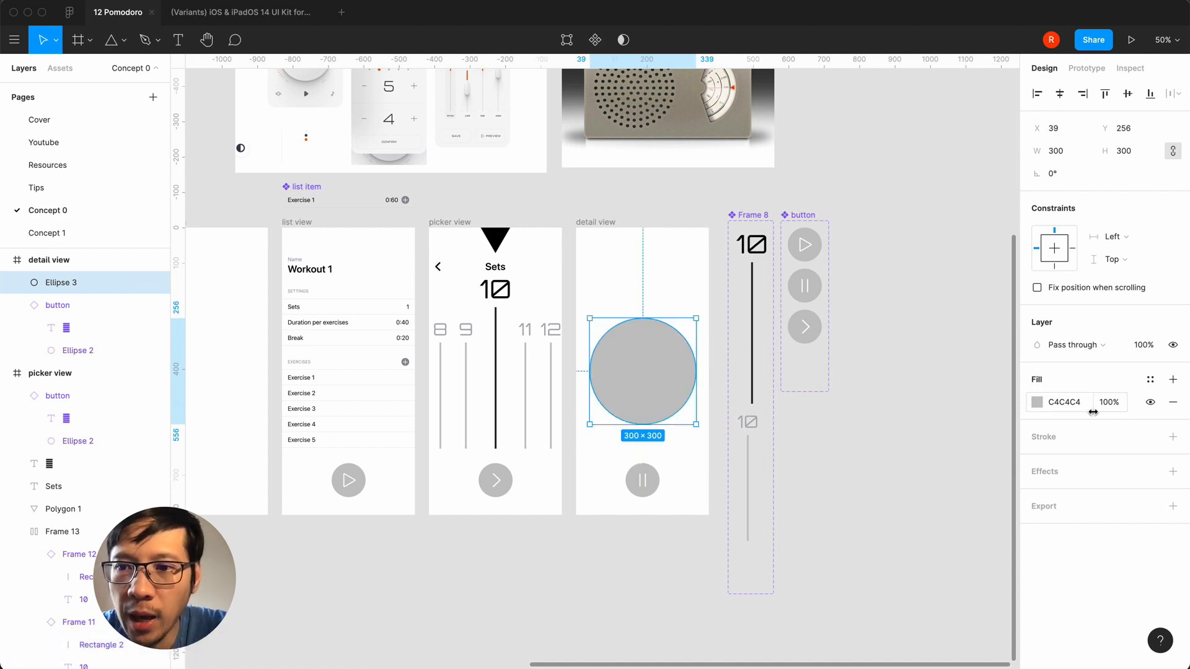
- Remove the detail view circle's fill and add a black stroke aligned to the center
left_click(1172, 402)
left_click(1172, 414)
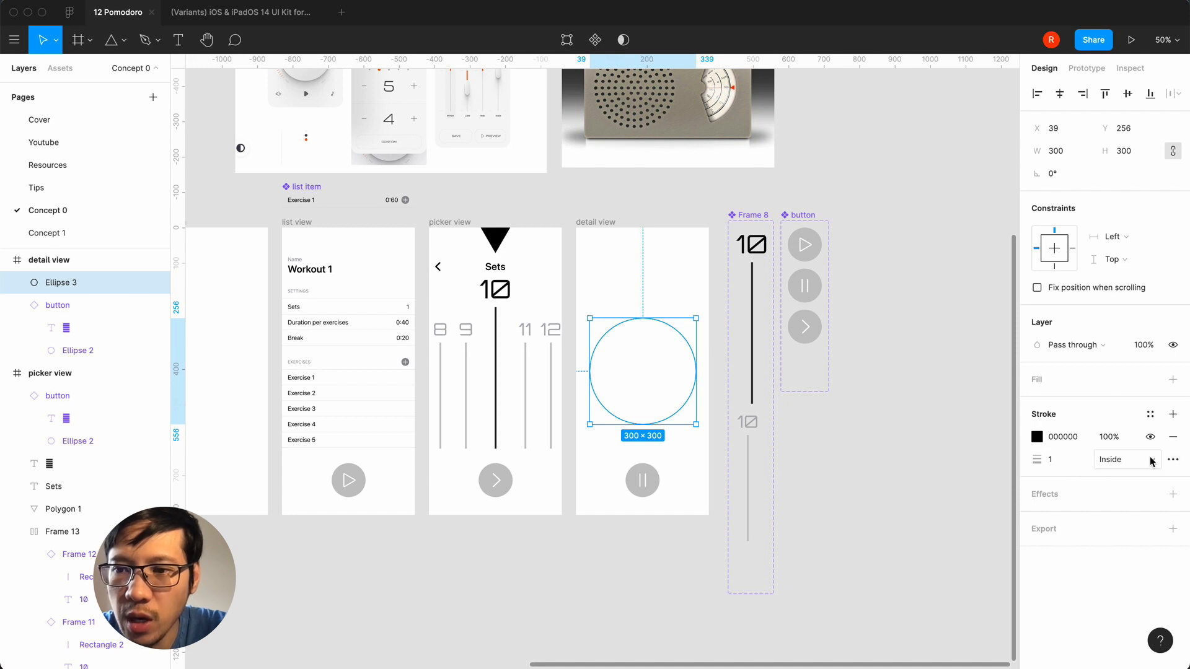
left_click(1122, 460)
left_click(1135, 446)
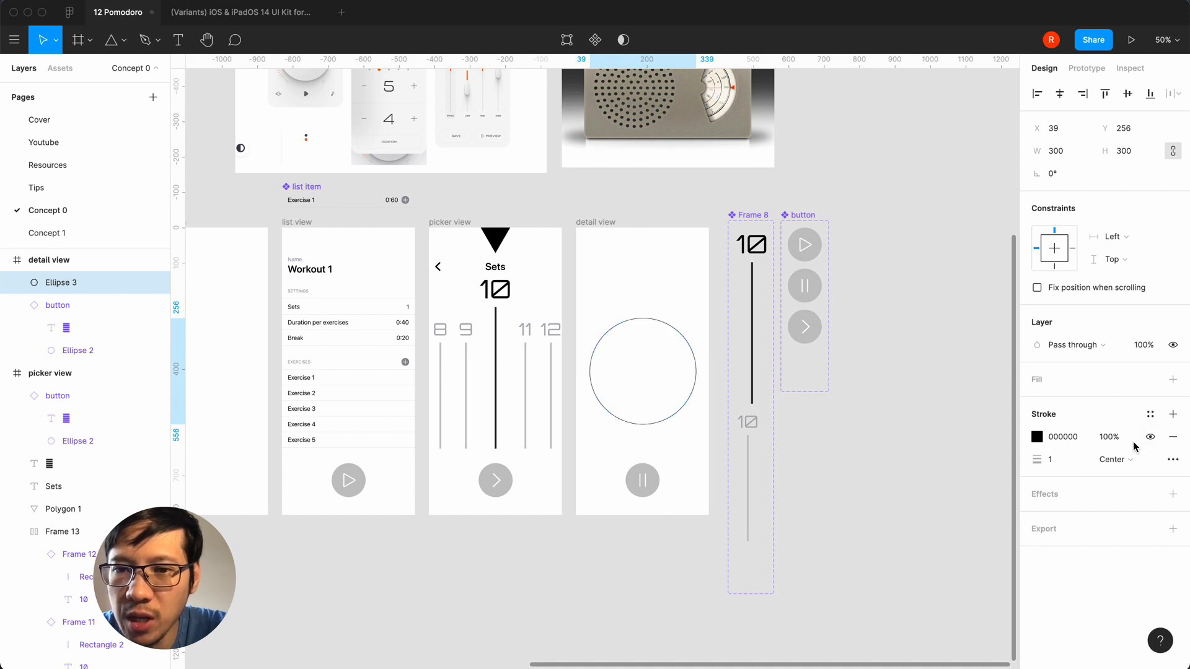
- Make the circle's stroke dashed with a 5, 80 dash and gap pattern
left_click(1172, 459)
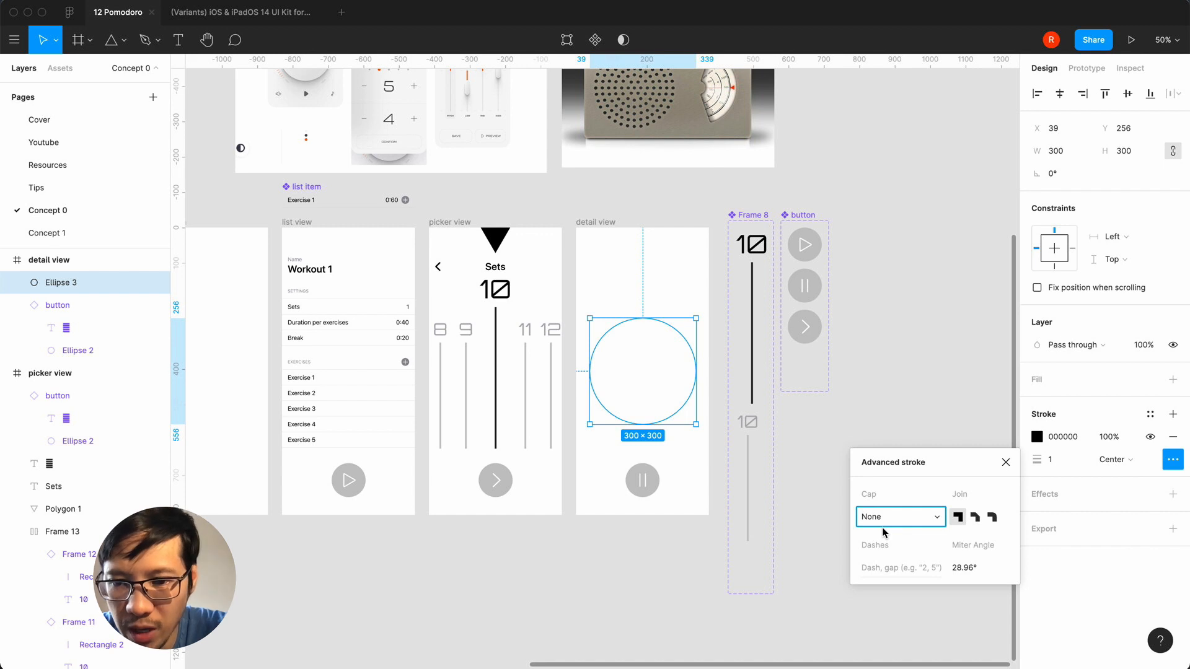
left_click(896, 569)
type("5")
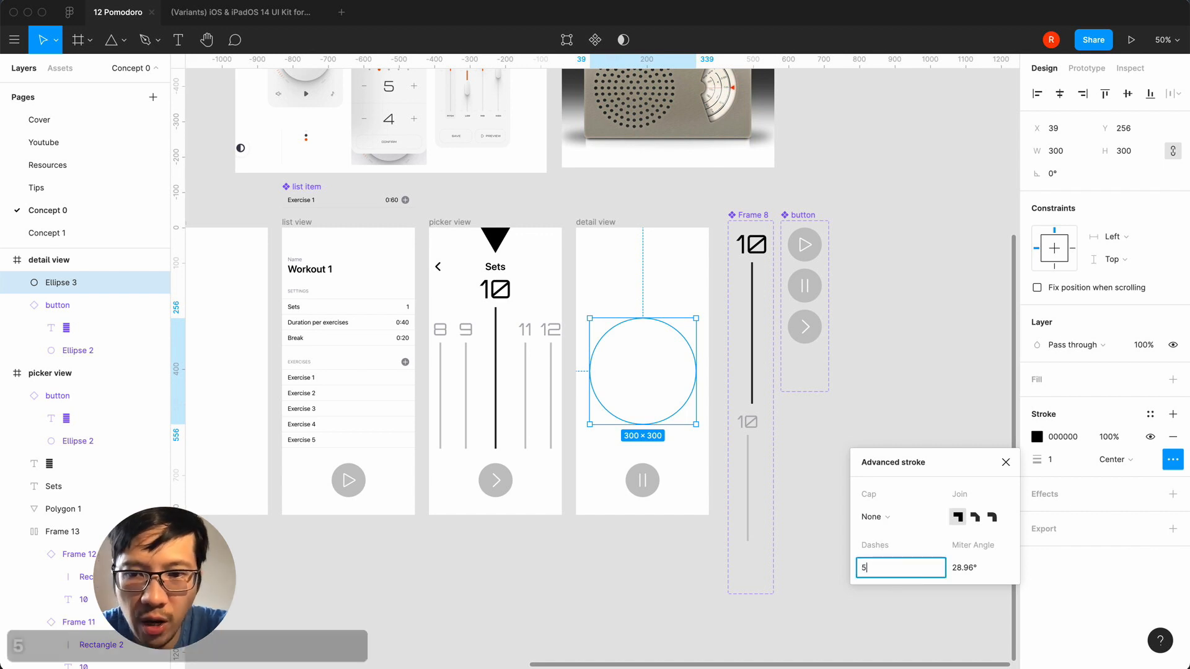
type(", 80")
key("Return")
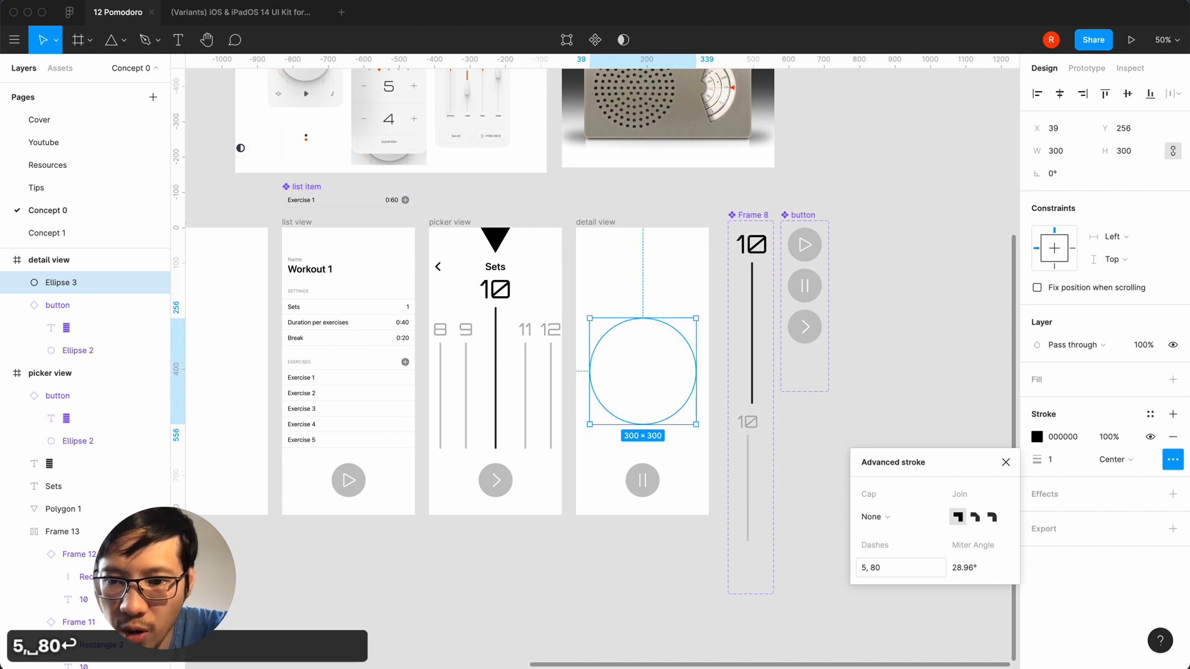
left_click(1005, 464)
- Set the dashed circle's stroke thickness to 5 and check the marks at 100% zoom with nothing selected
left_click(1063, 461)
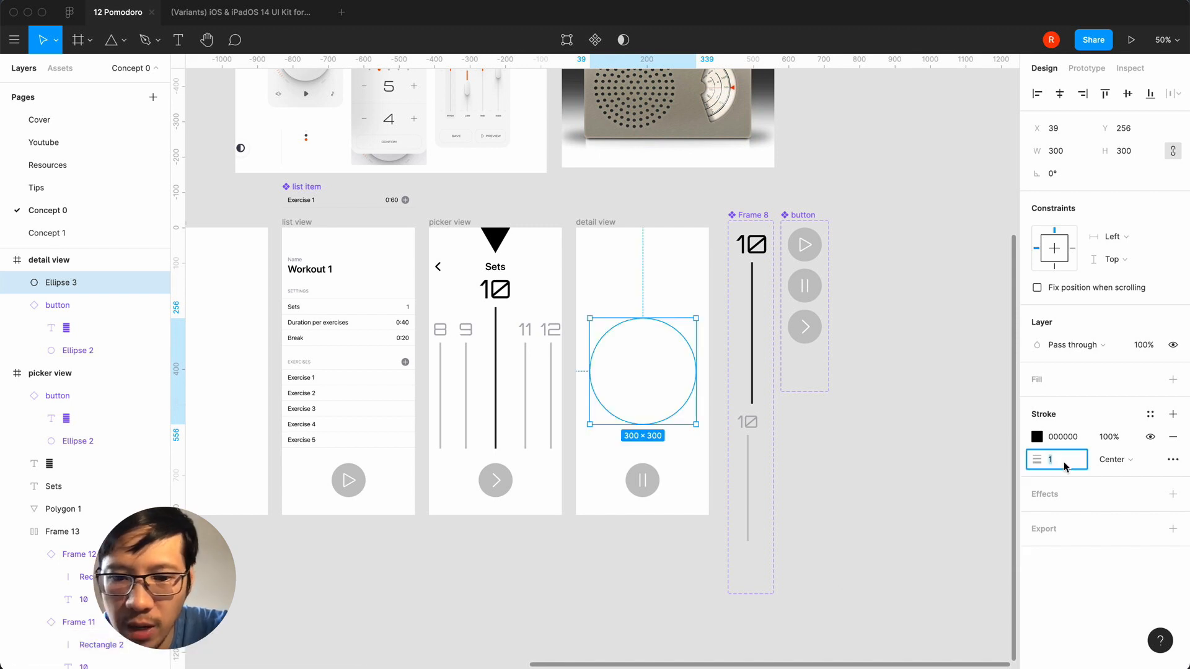
type("5")
key("Return")
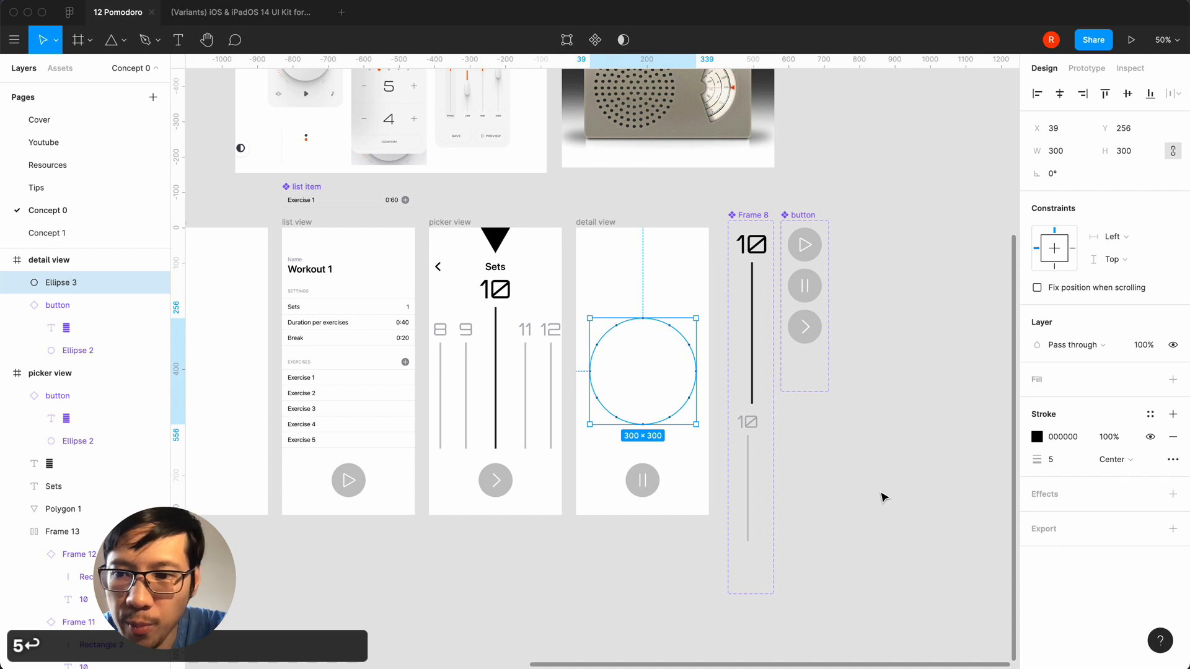
key("equal")
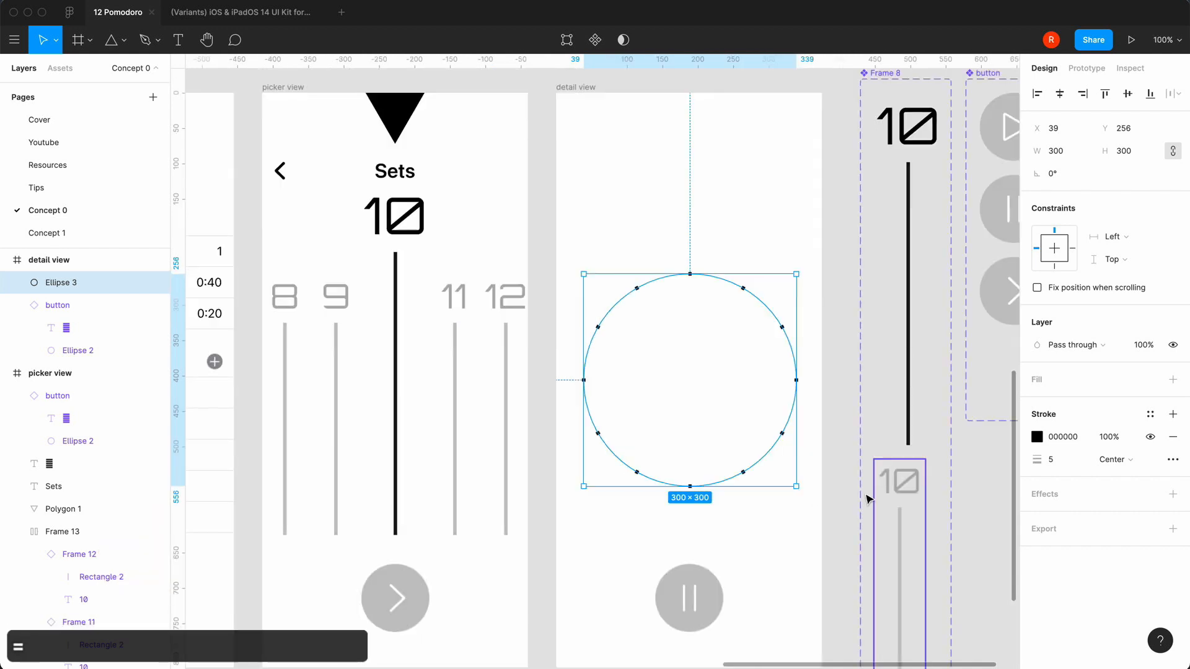
left_click(839, 504)
scroll(839, 505, "right", 3)
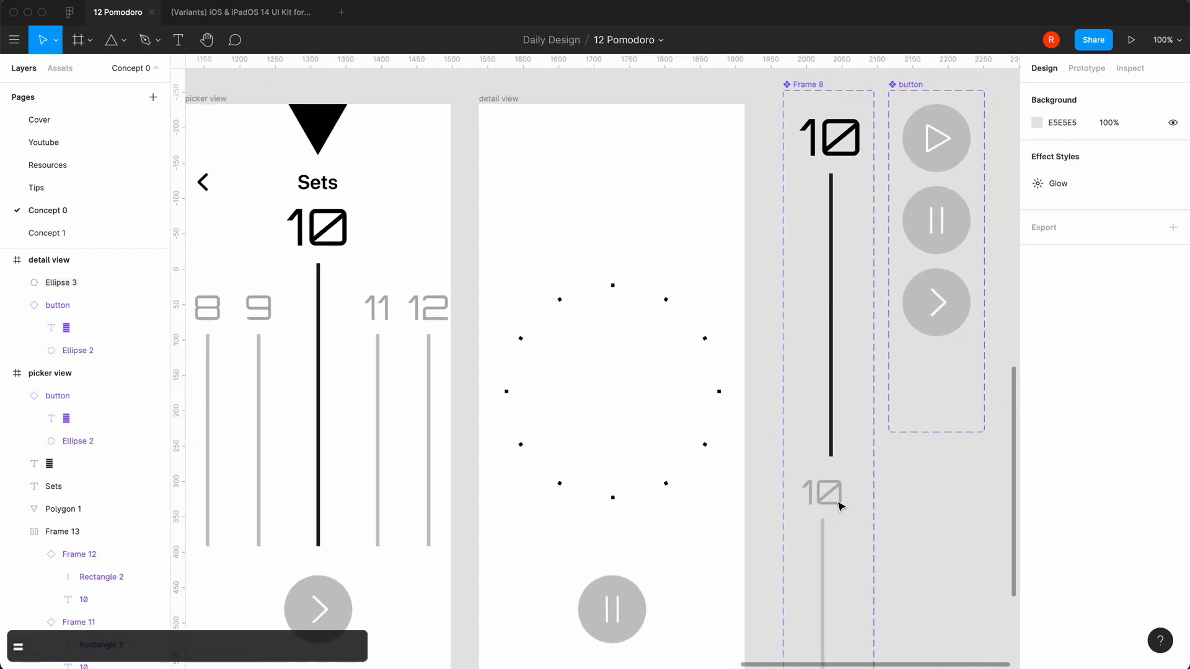
- Set the dashed circle's stroke cap and join to round
left_click(706, 445)
left_click(1173, 460)
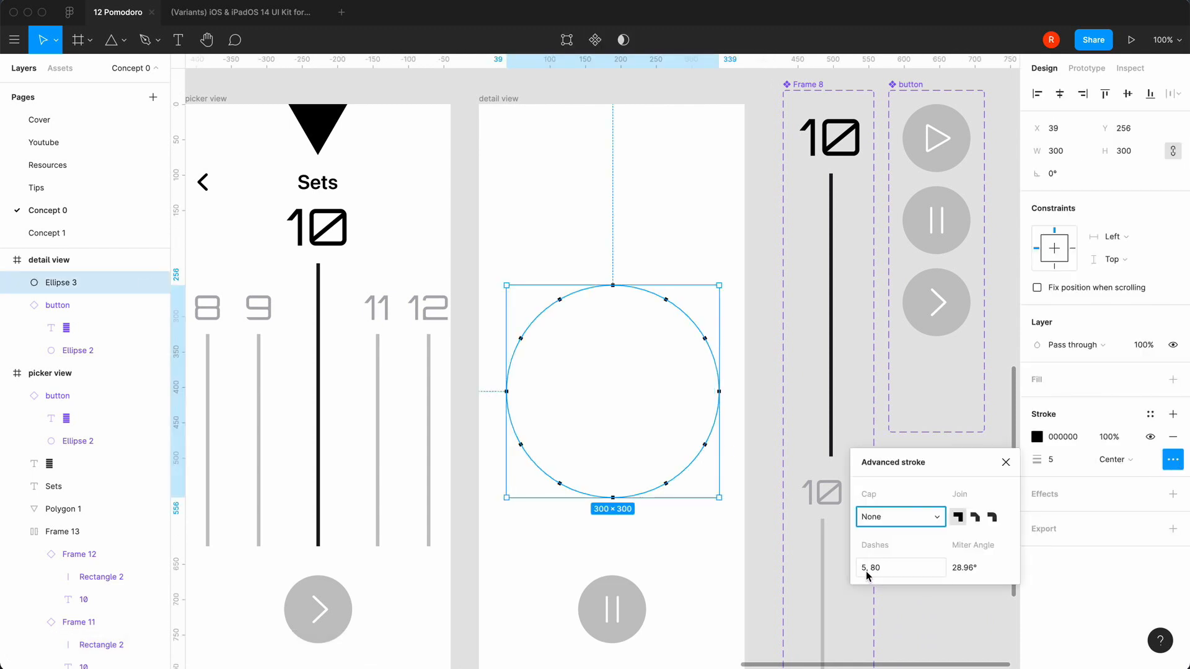
left_click(877, 526)
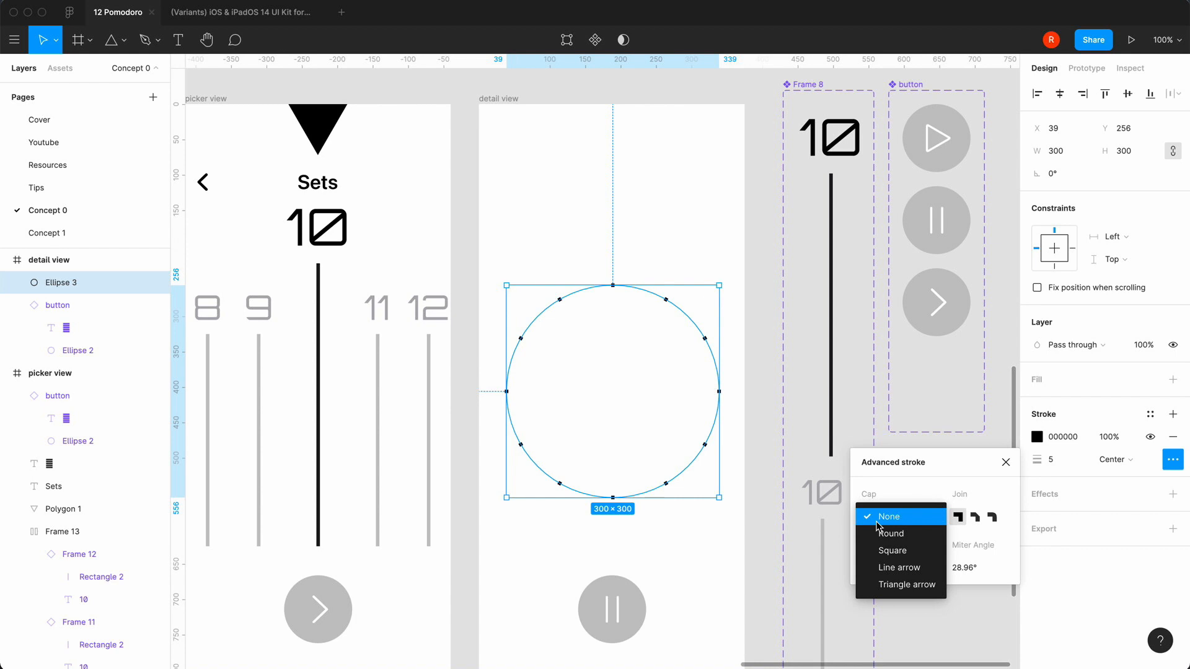
left_click(874, 534)
left_click(992, 518)
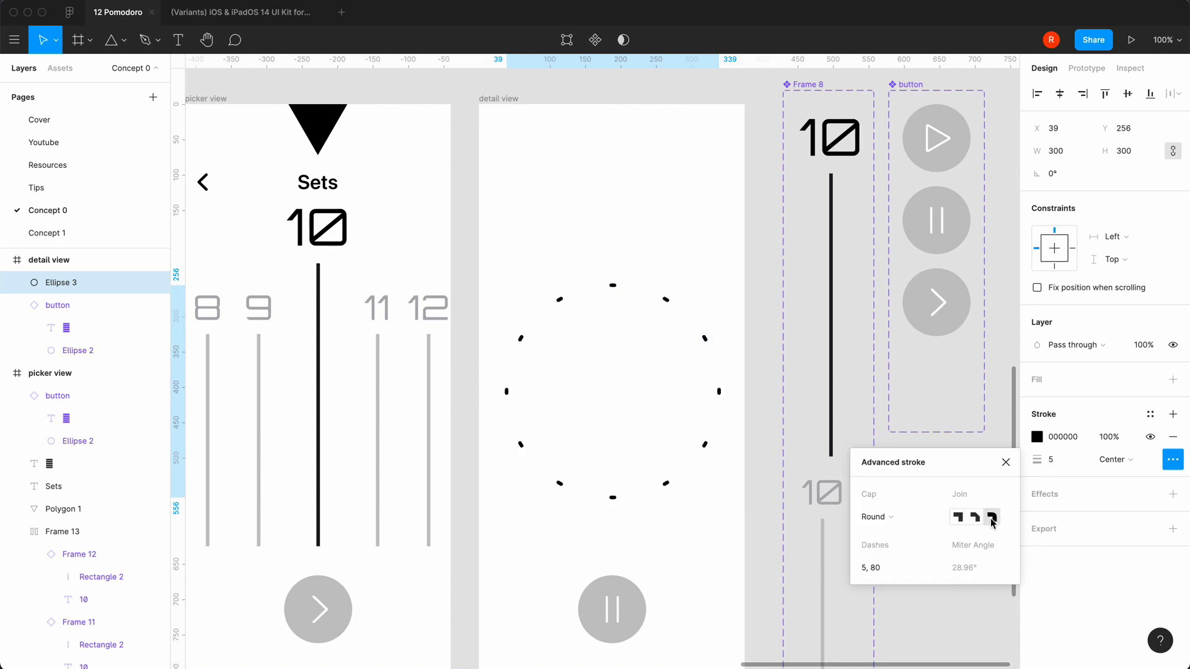
- Try longer dashes on the circle's stroke, using 10, 80 and 20, 80
left_click(864, 567)
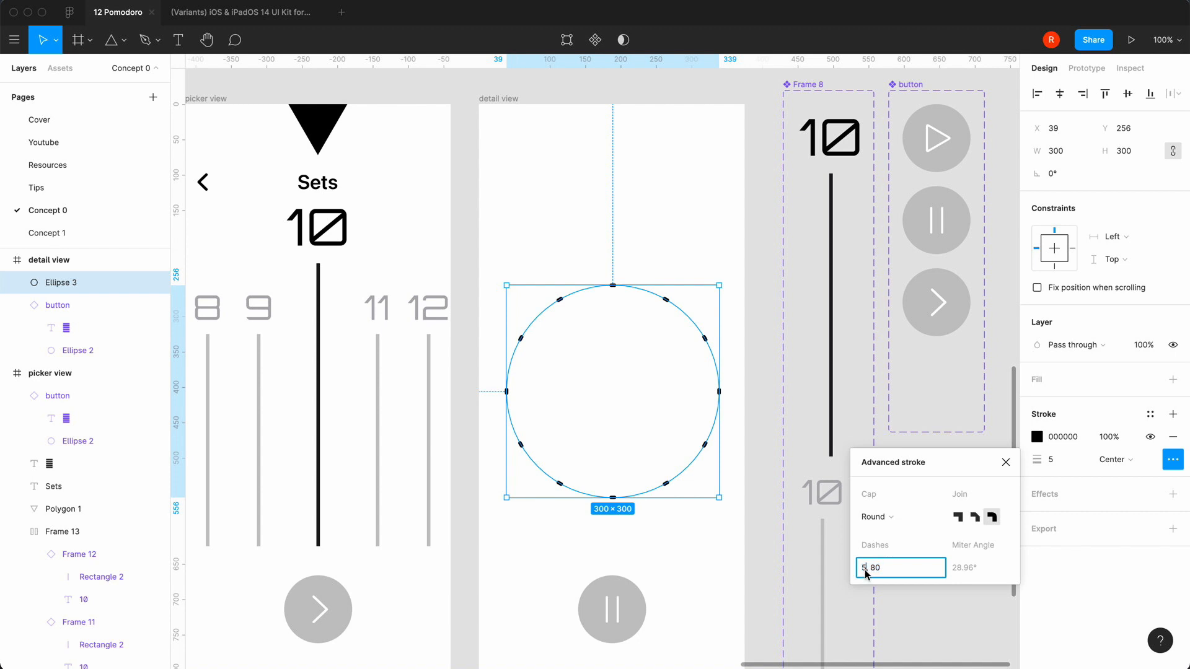
key("BackSpace")
type("10")
key("Return")
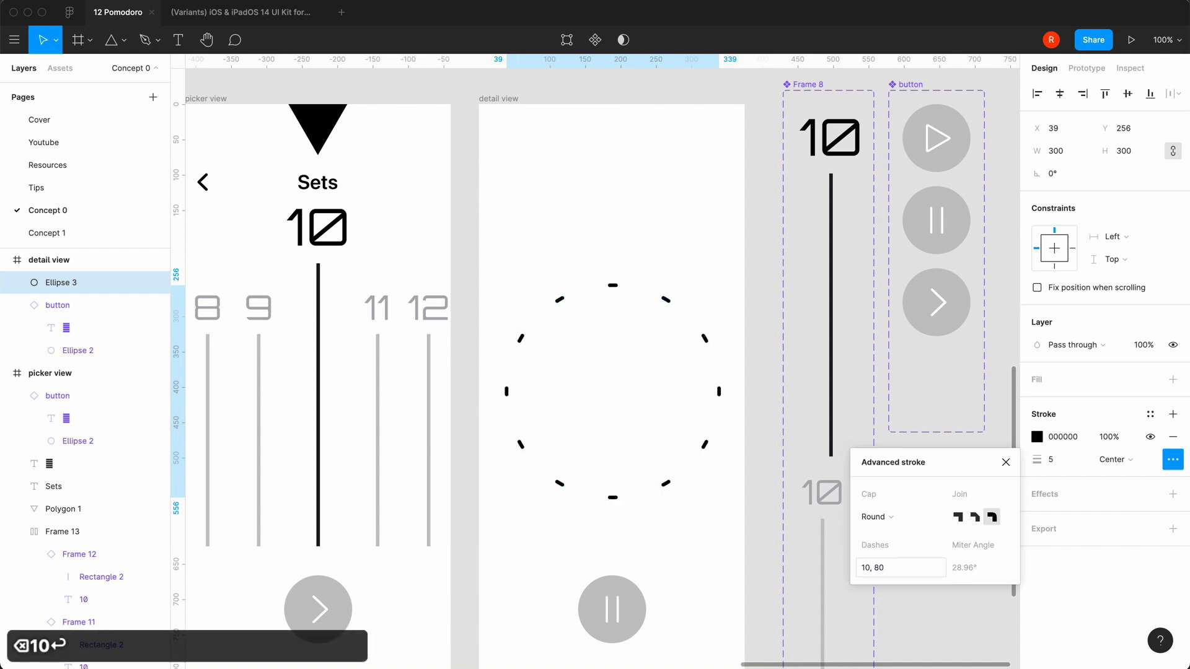
left_click(869, 570)
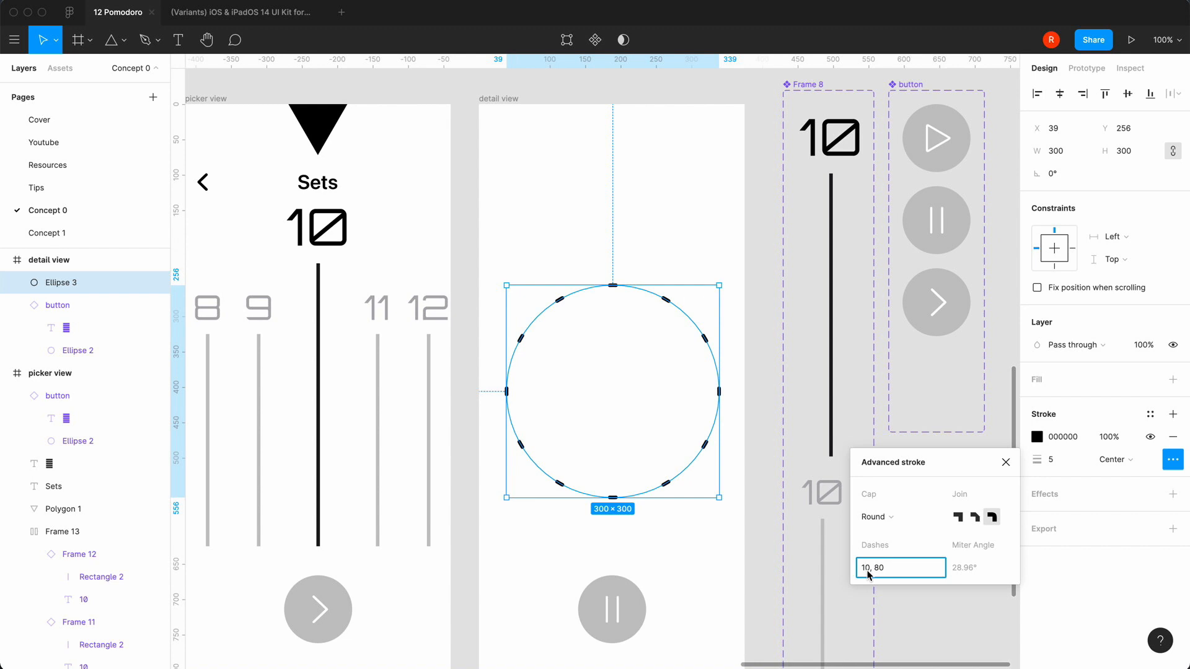
key("BackSpace")
type("2")
key("Return")
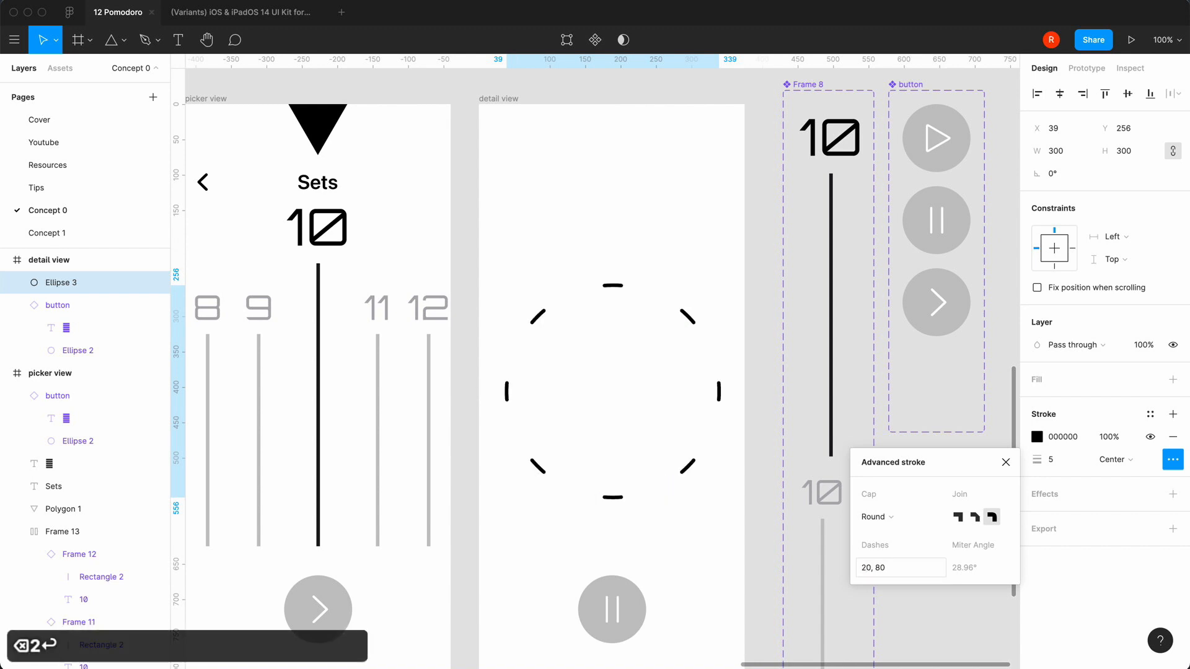
left_click(1005, 462)
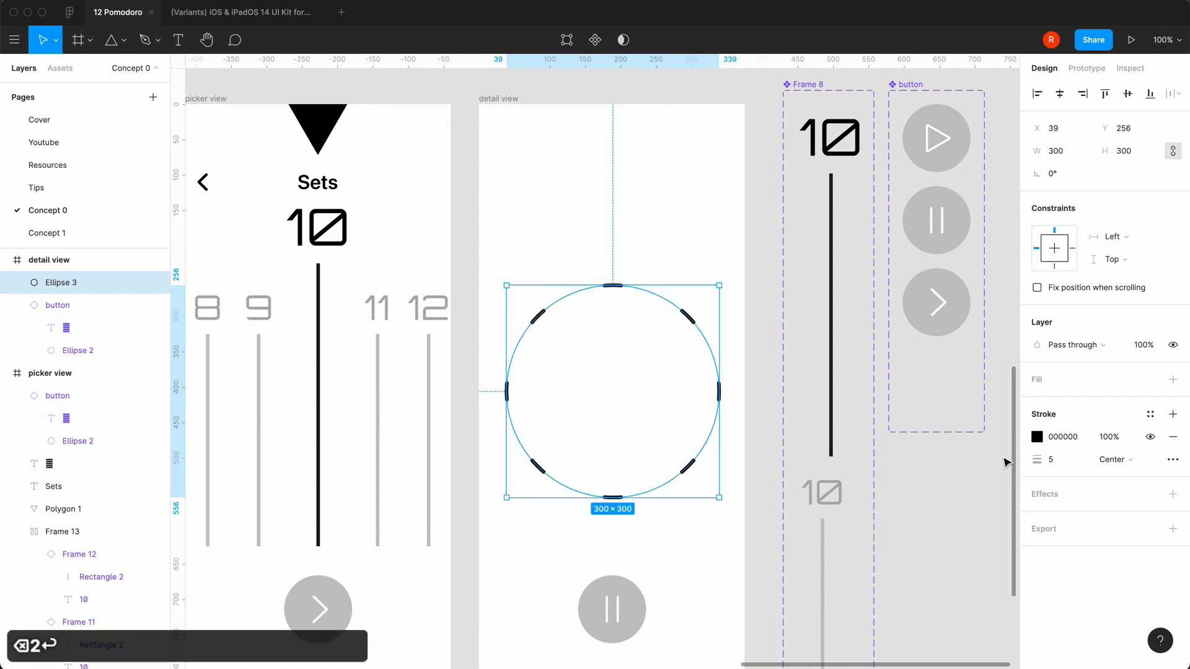
- Try inside and outside stroke alignment on the dashed circle, and set it back to center
left_click(1129, 461)
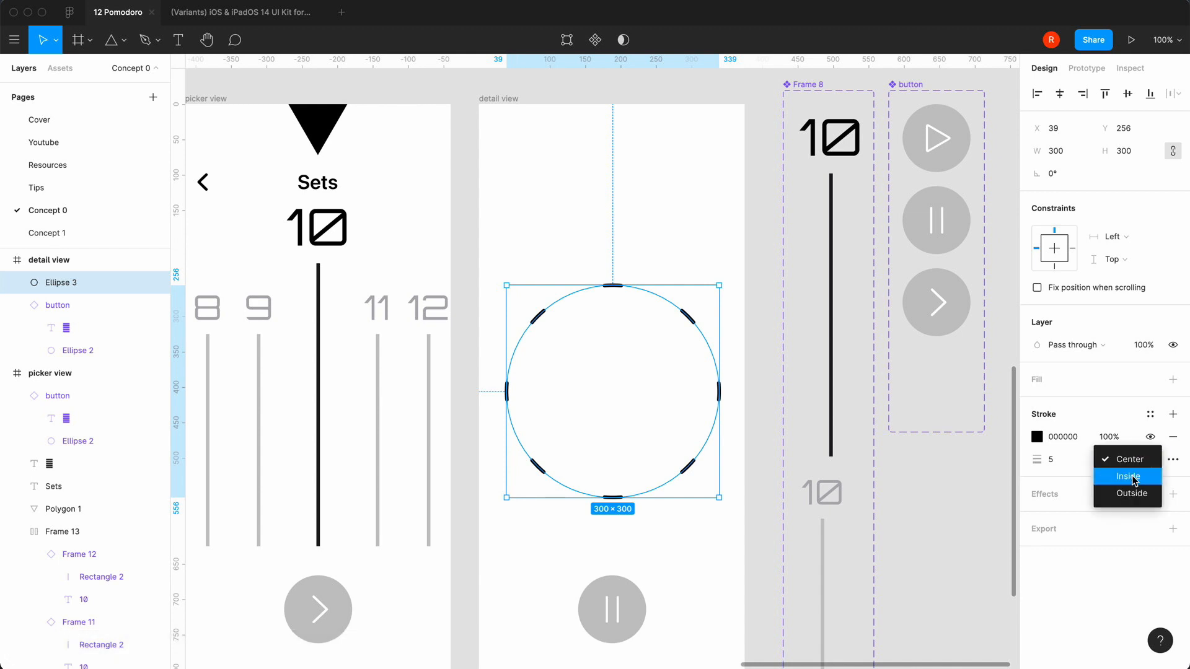
left_click(1127, 476)
left_click(1123, 465)
left_click(1126, 478)
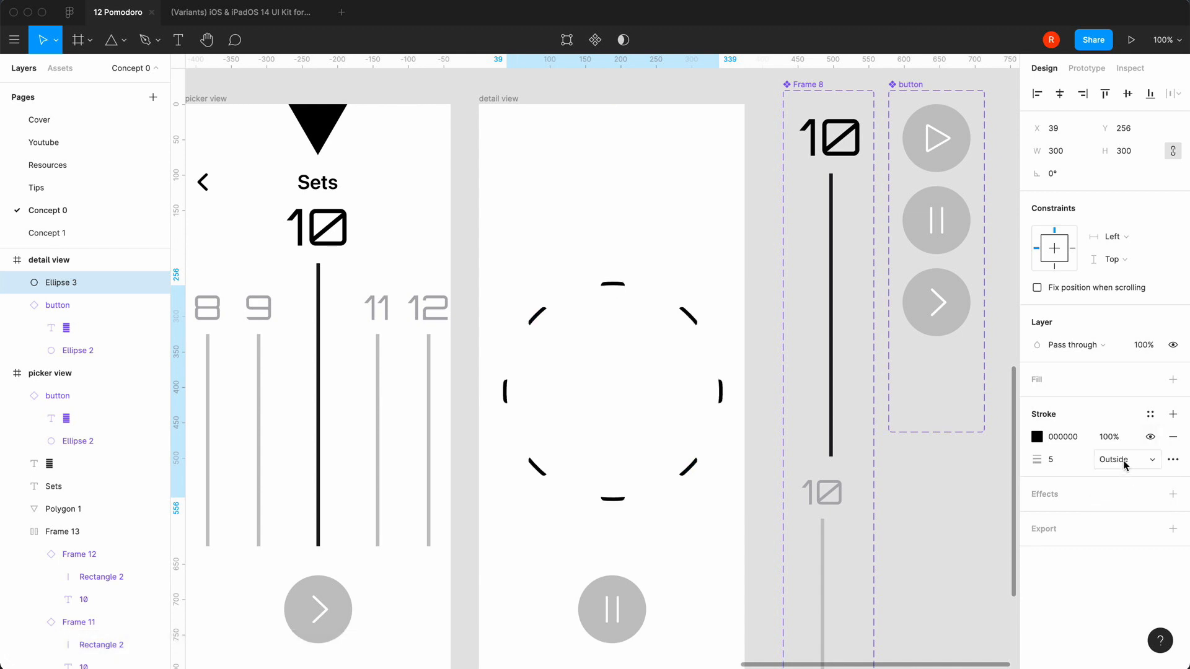
left_click(1125, 461)
left_click(1127, 426)
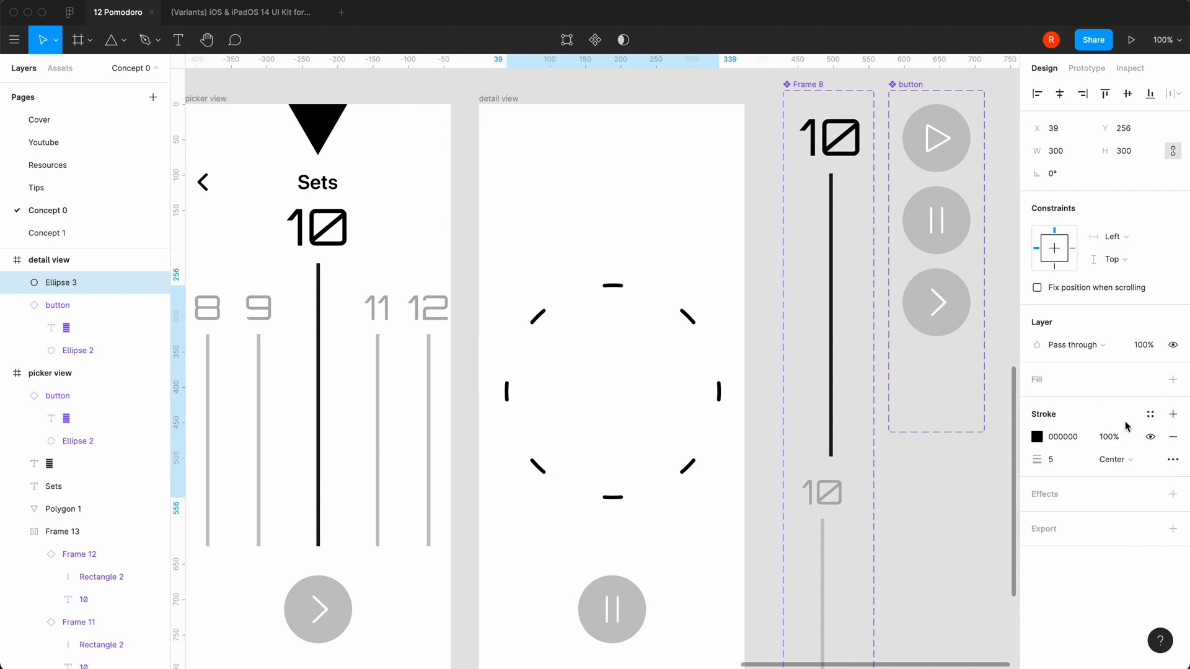
- Change the circle's dash pattern to 1, 80
left_click(1172, 460)
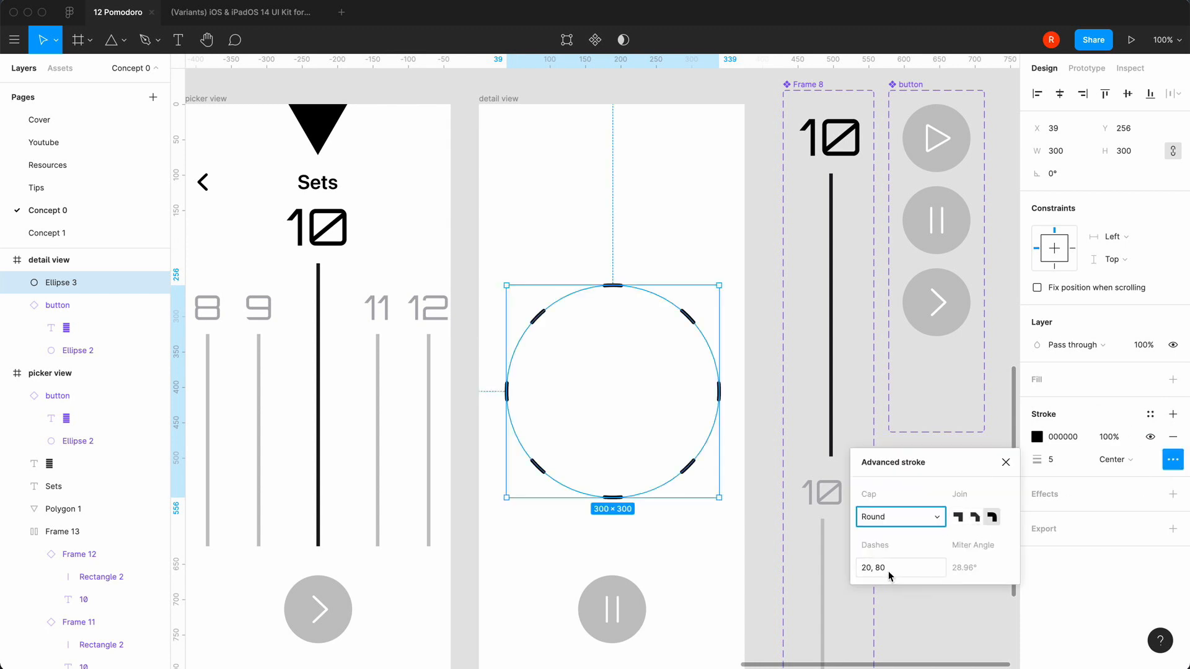
left_click(867, 570)
left_click(868, 572)
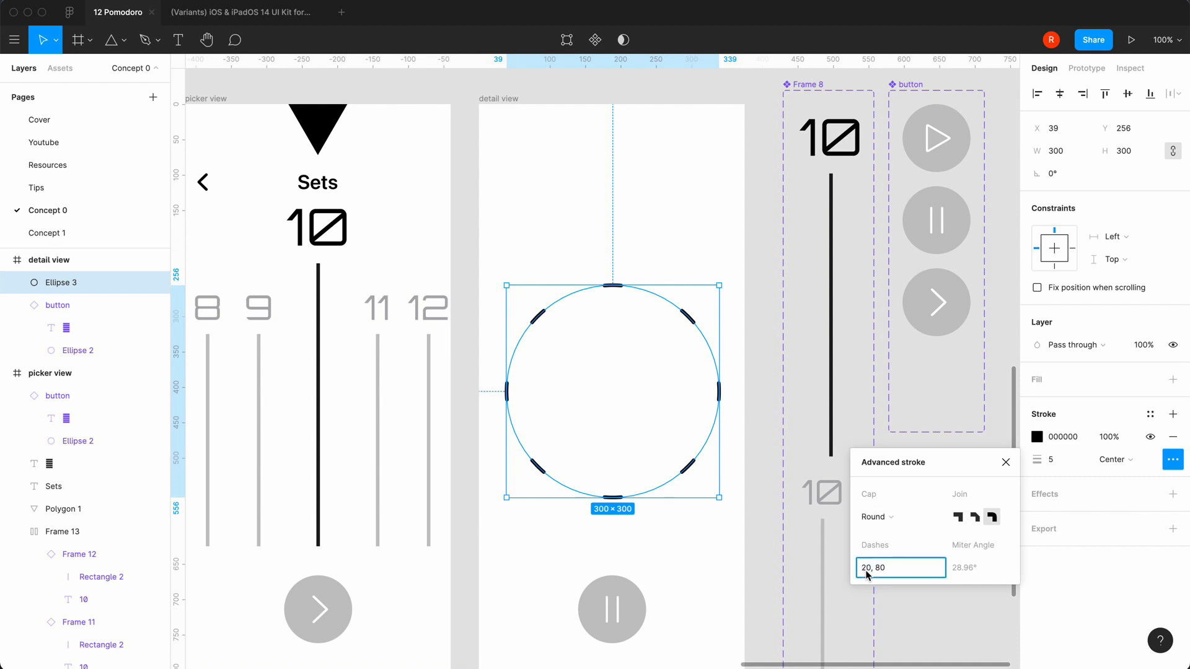
key("Right")
key("BackSpace")
key("BackSpace")
type("1")
key("Return")
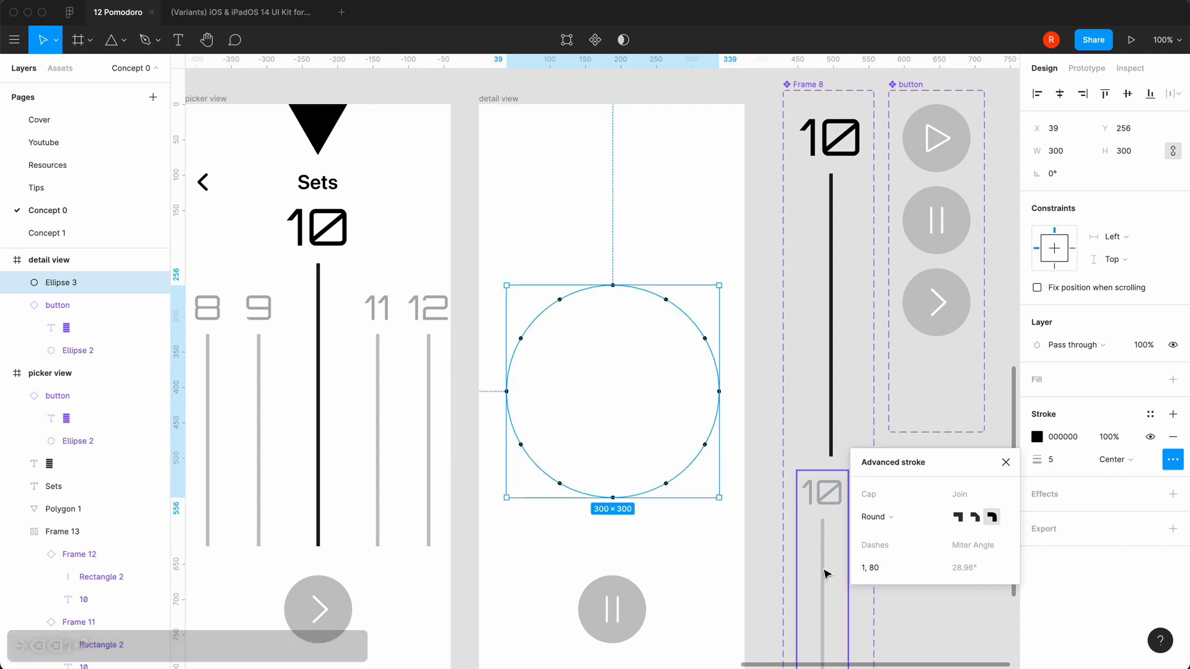
left_click(1006, 459)
- Try a stroke thickness of 0 on the dashed circle, and set it to 10
left_click(1056, 459)
type("0")
key("Return")
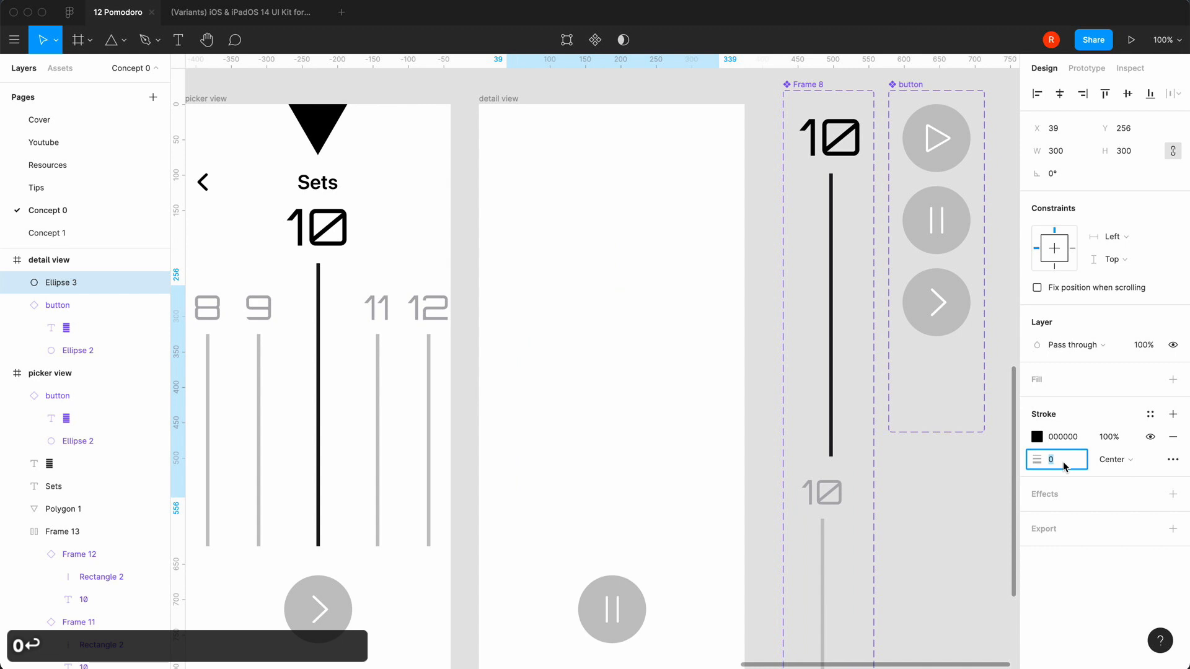
type("10")
key("Return")
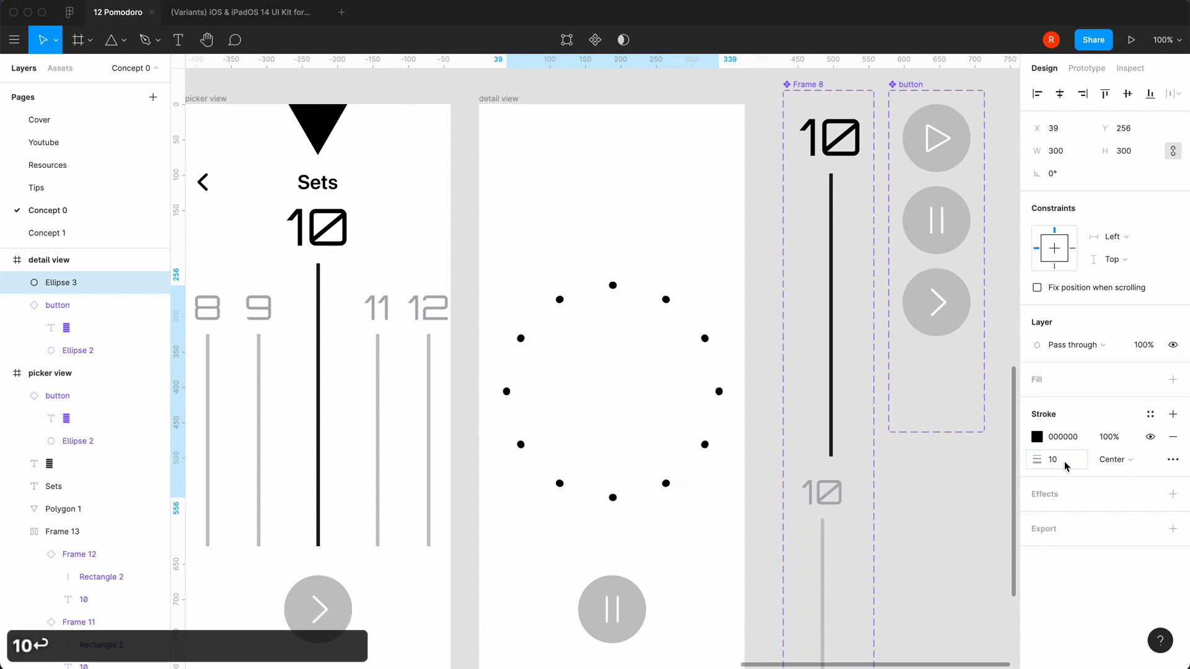
- Set the circle's stroke cap to None so the marks become thin ticks
left_click(1168, 461)
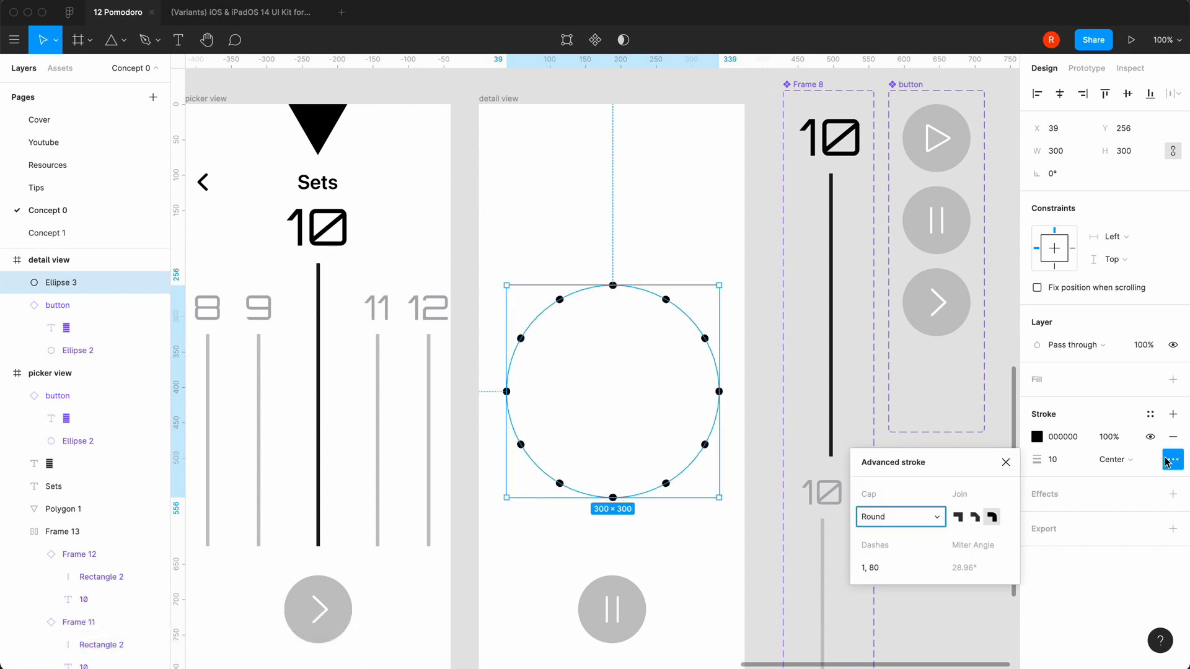
left_click(927, 517)
left_click(914, 506)
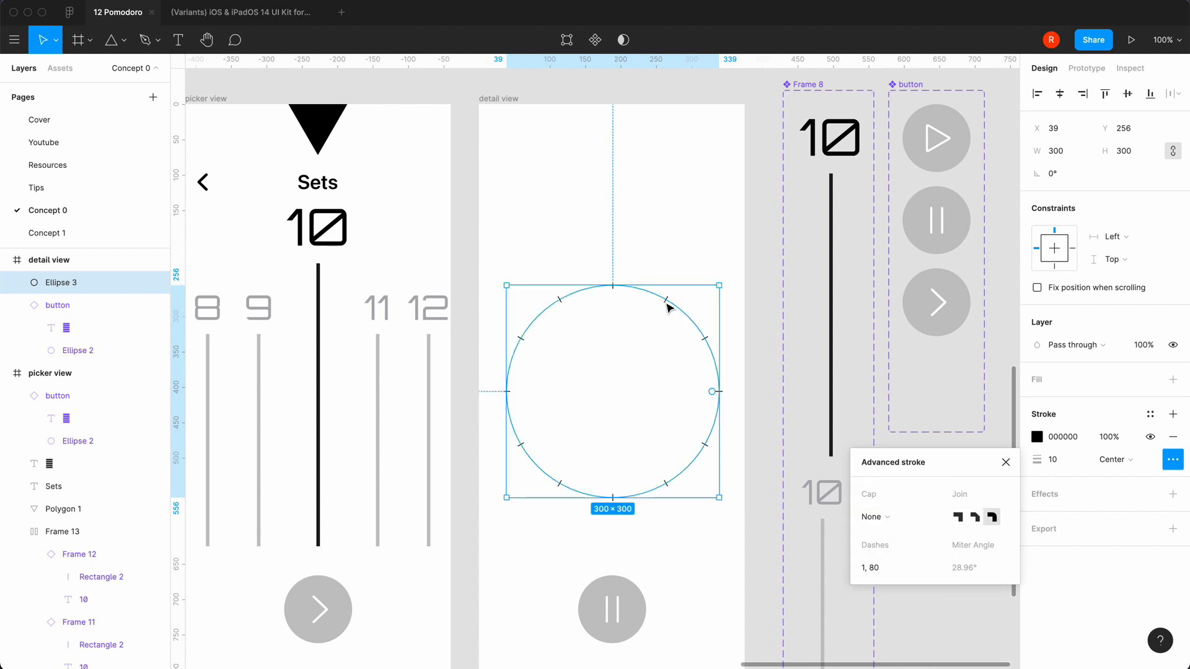
- Change the dashed circle's dash pattern to 5, 80
left_click(870, 571)
left_click(870, 570)
key("Left")
key("Left")
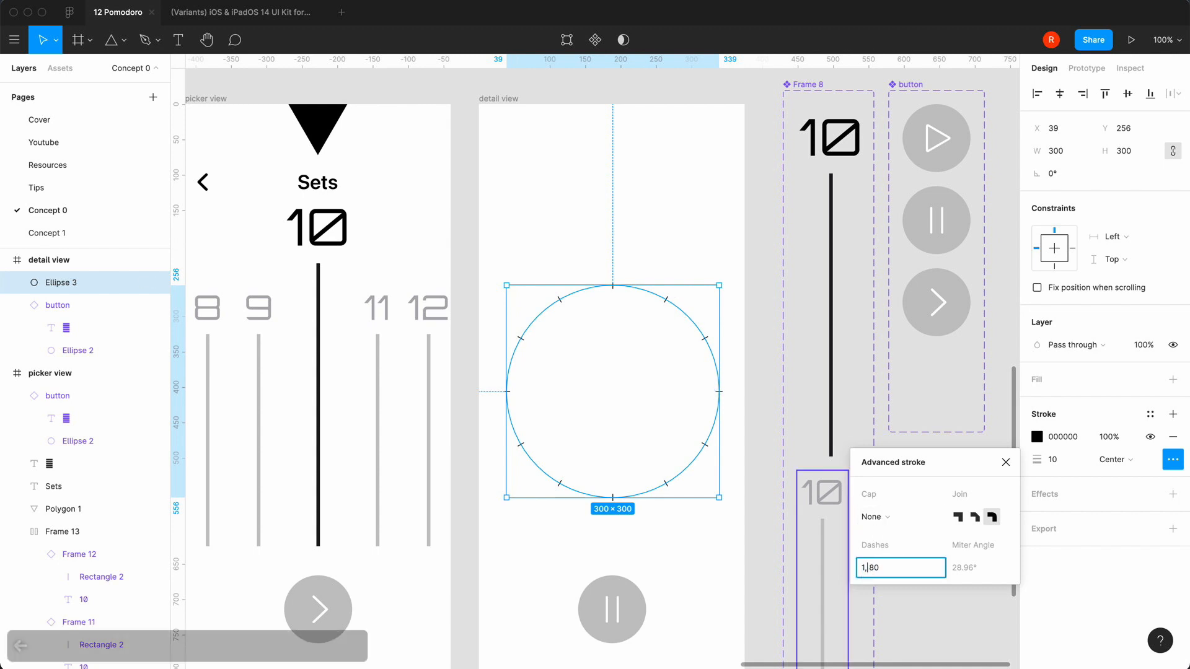
key("BackSpace")
type("5")
key("Return")
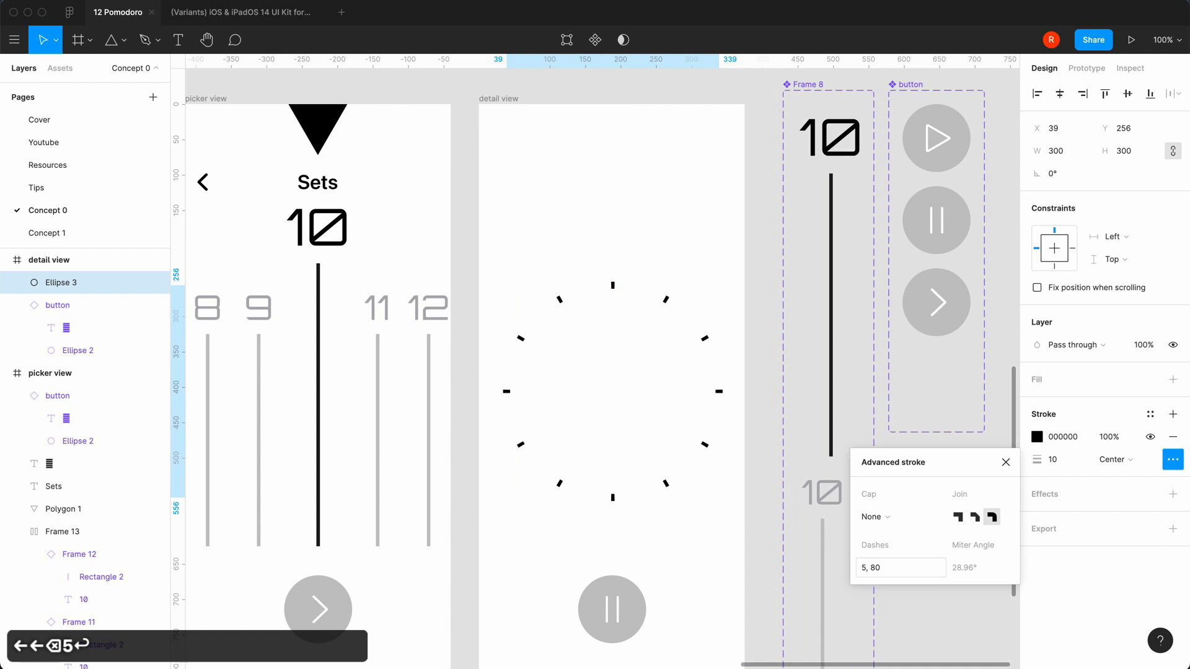
- Try a Round stroke cap on the dashed circle, and set it back to None
left_click(873, 517)
left_click(903, 538)
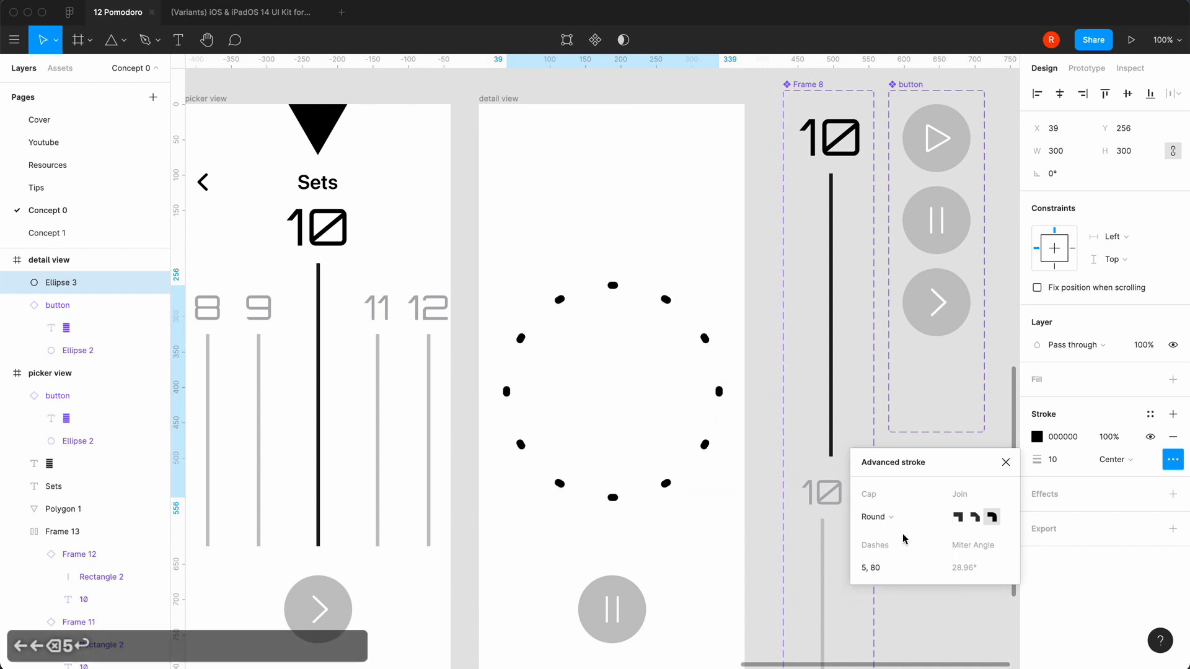
left_click(887, 516)
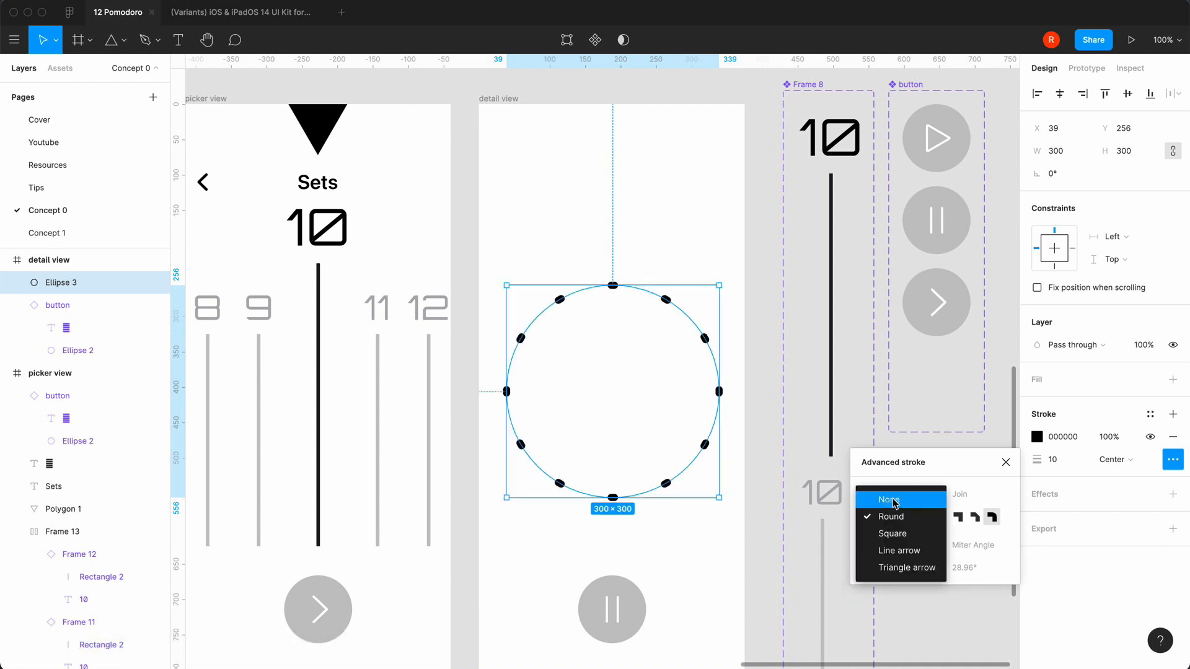
left_click(894, 501)
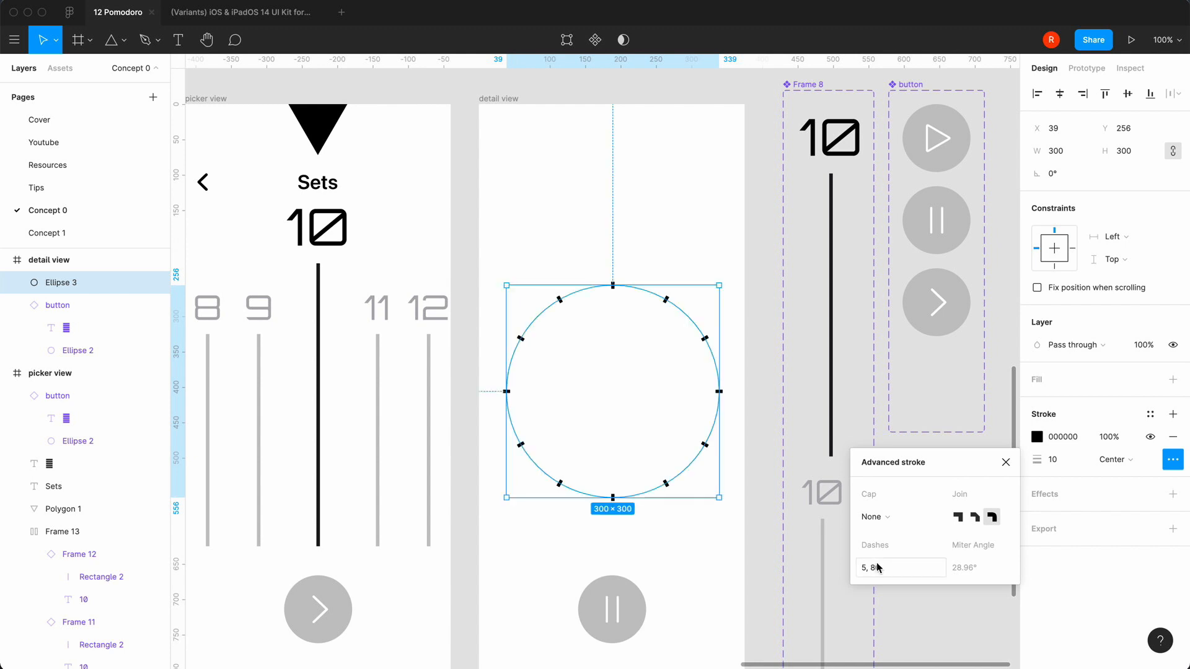
- Try a stroke thickness of 8 on the dashed circle, set it to 16, and close the advanced stroke settings
left_click(1056, 461)
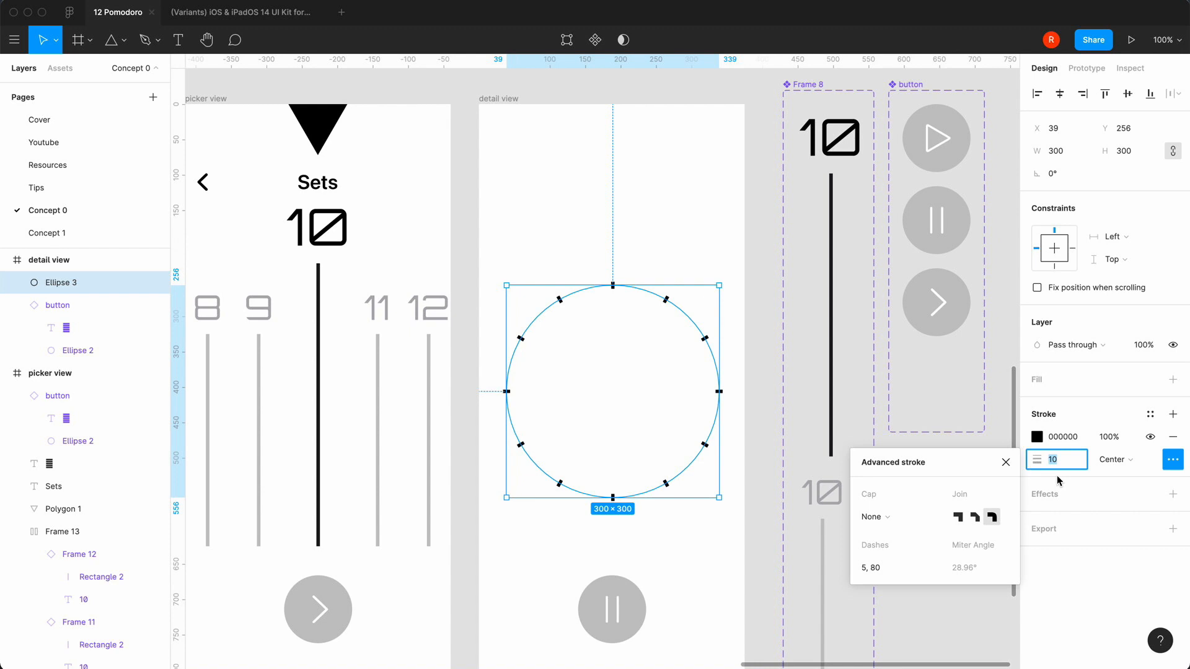
type("8")
key("Return")
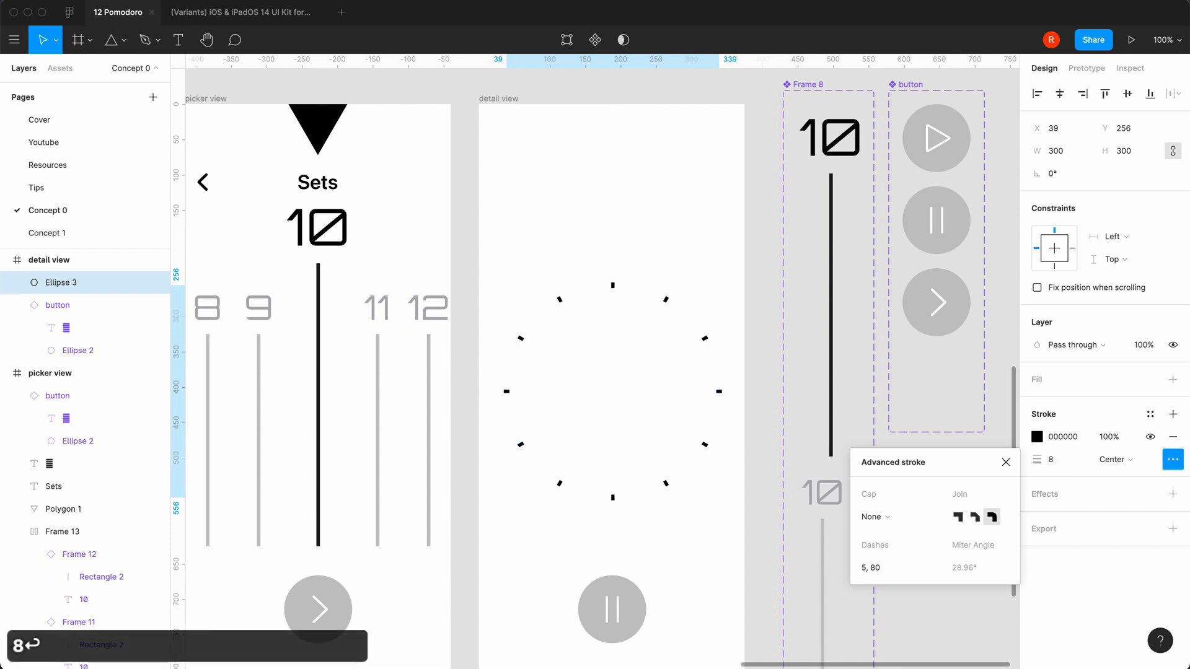
left_click(1055, 460)
type("16")
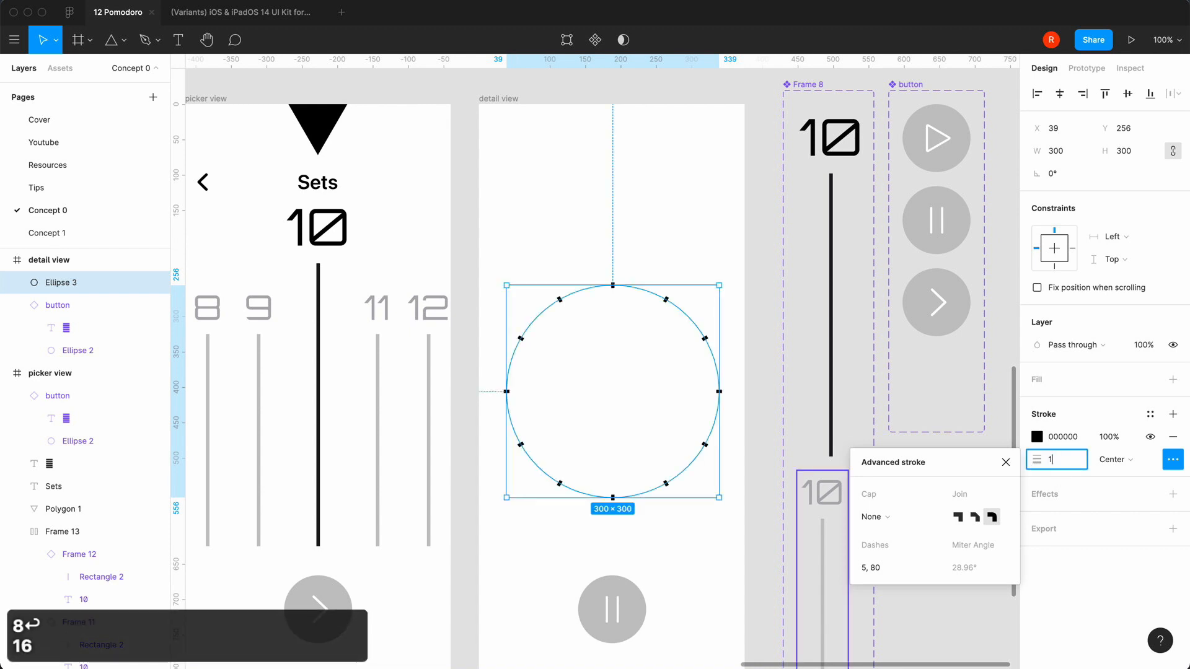
key("Return")
left_click(1005, 462)
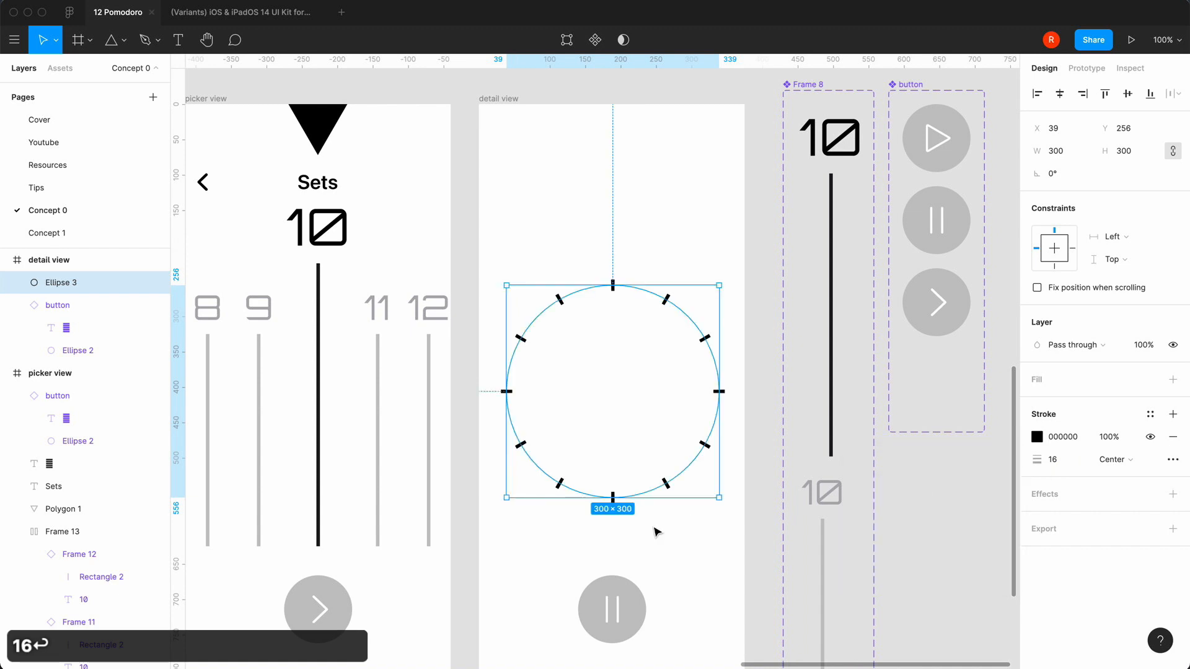
- Examine the tick-mark dial in the detail view on its own and alongside the other app screens
left_click(646, 538)
key("minus")
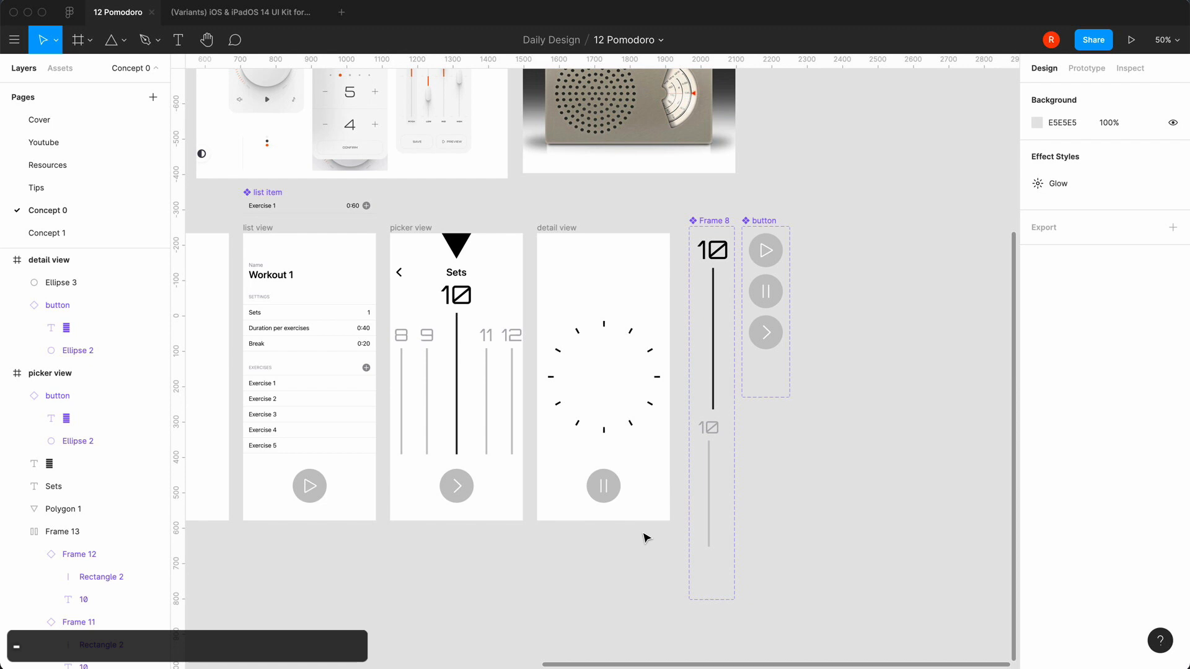
key("equal")
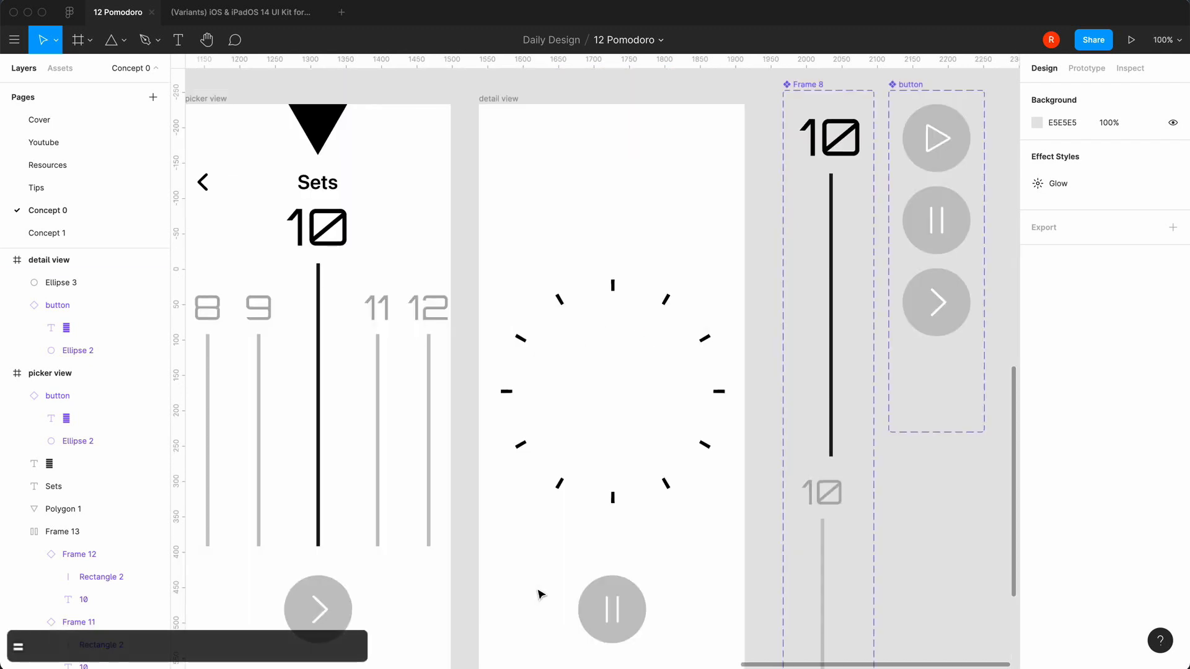
key("minus")
key("minus")
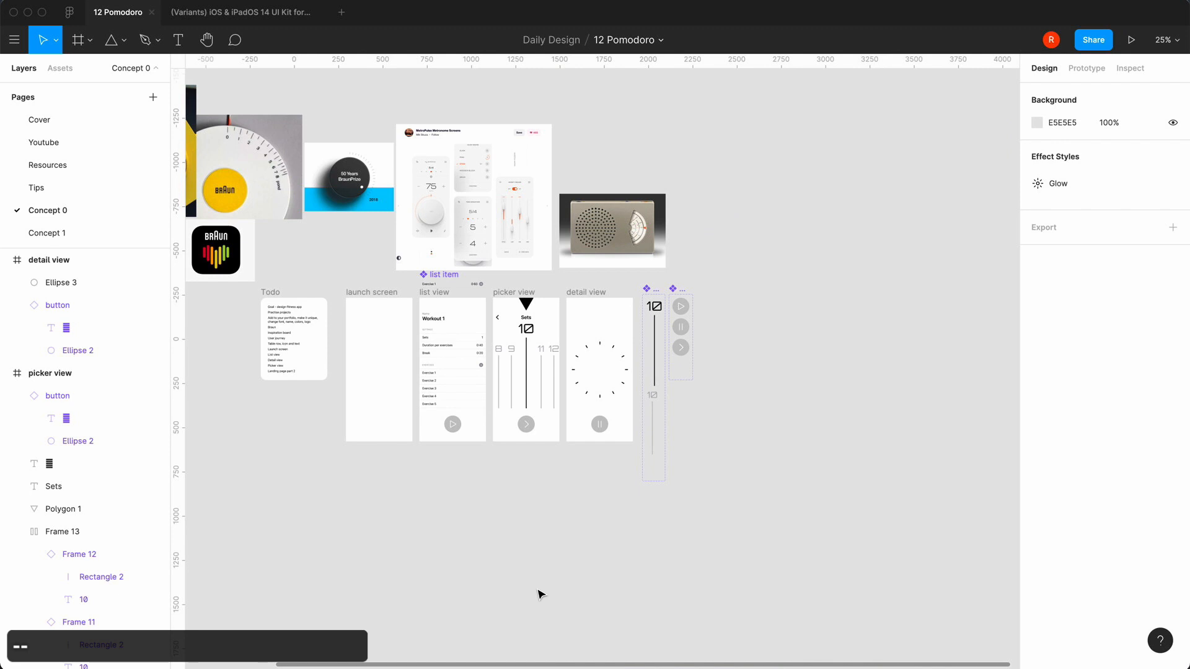
key("plus")
key("plus")
scroll(540, 595, "down", 1)
scroll(539, 595, "right", 1)
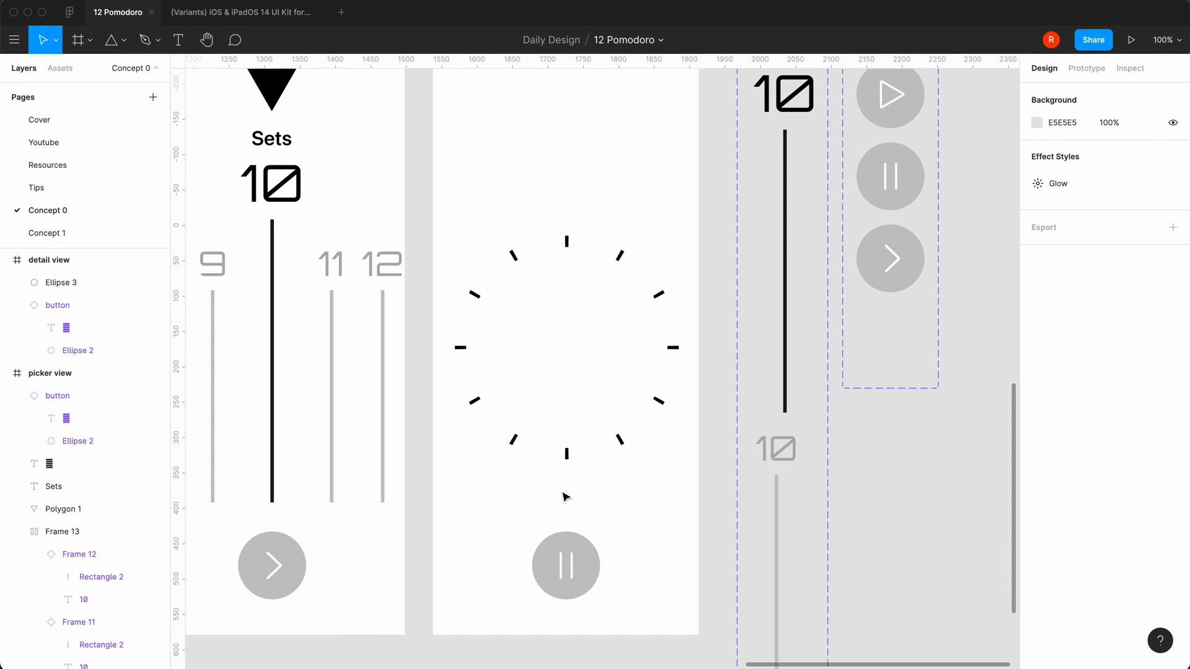
- Add the text 60 inside the dial in the detail view and set its font to Orbitron
key("t")
left_click(536, 347)
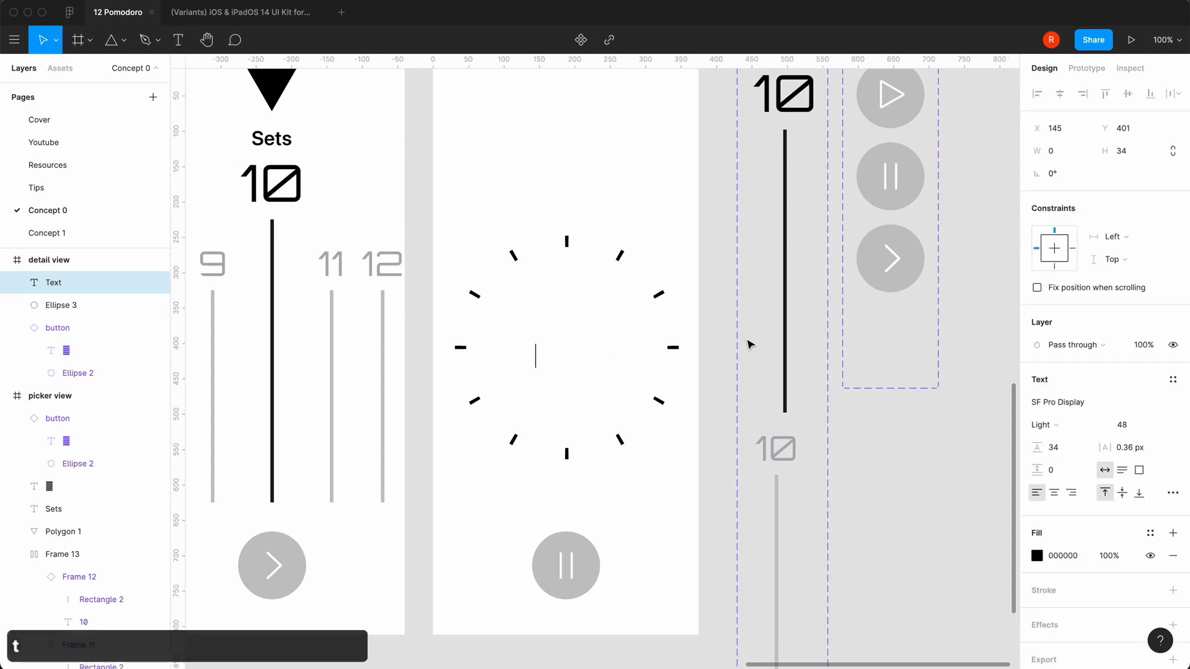
type("60")
key("super+a")
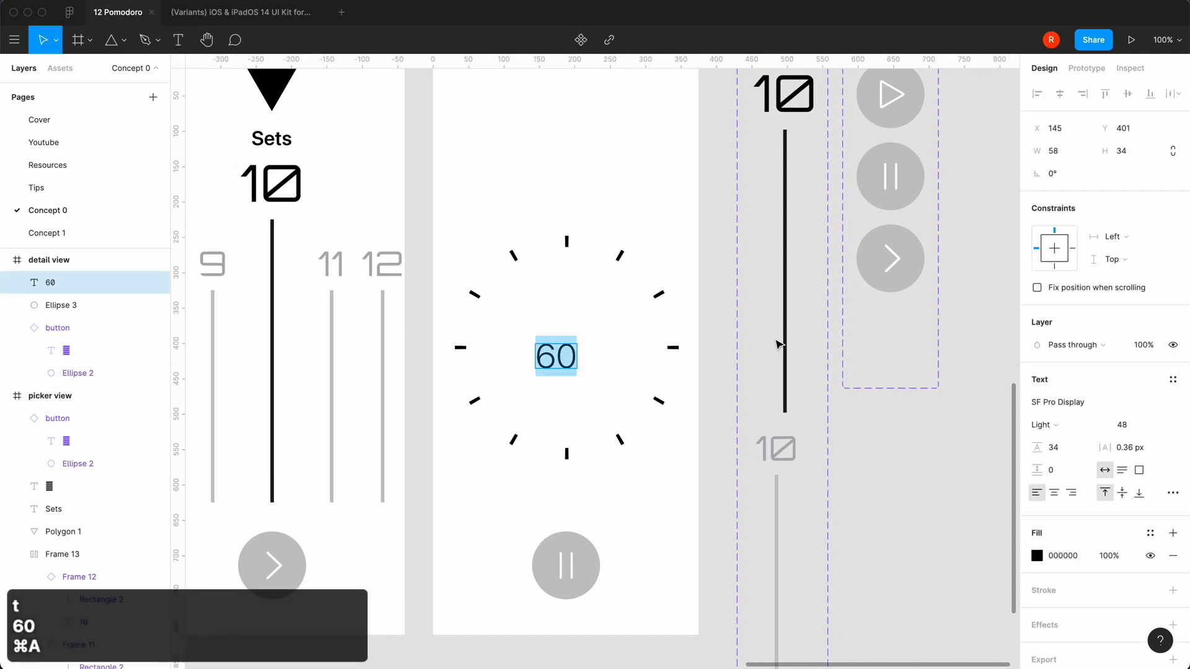
left_click(1085, 407)
type("orb")
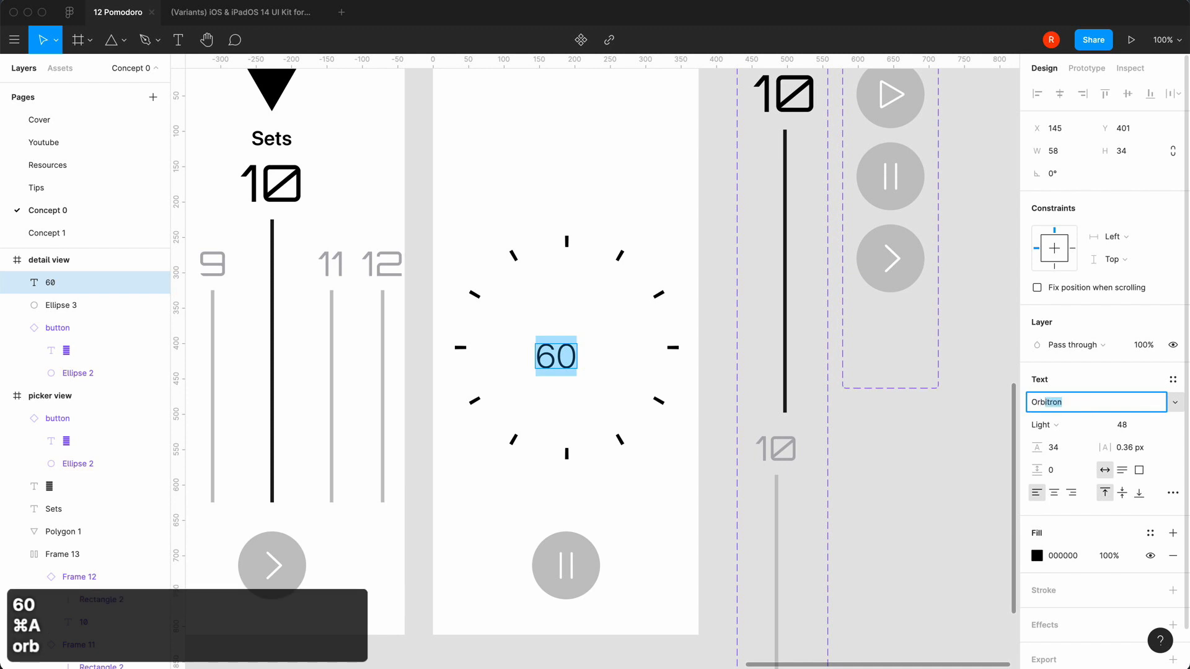
key("Return")
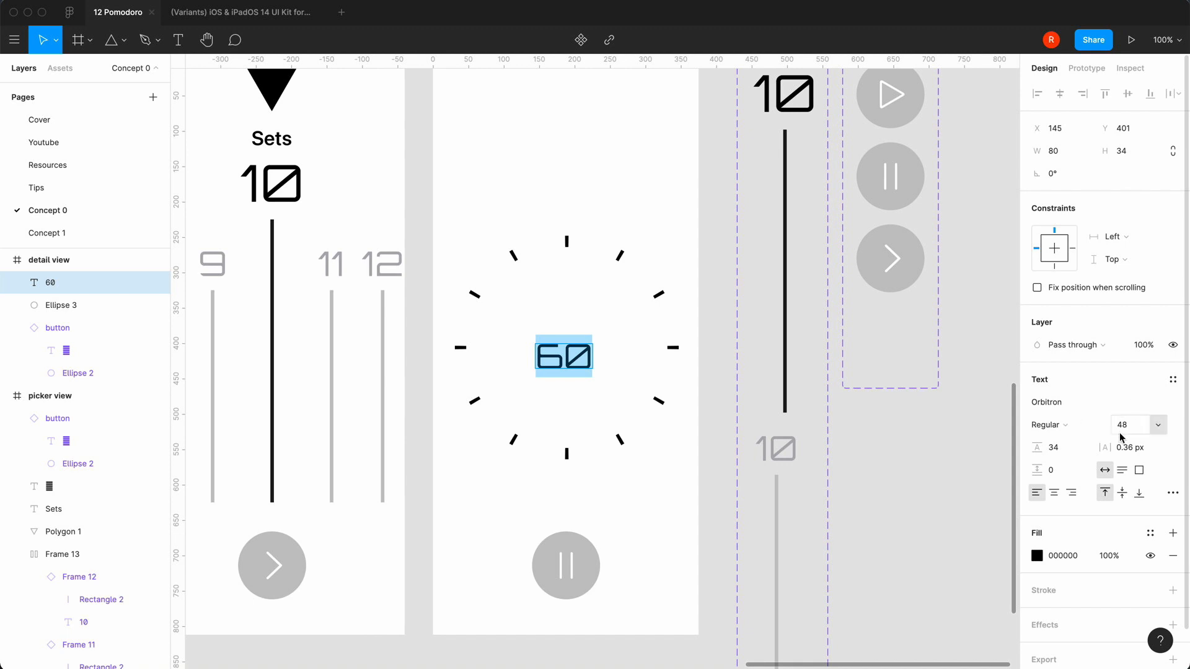
- Try a font size of 96 on the 60 text, and set it to 128
left_click(1152, 426)
left_click(1139, 475)
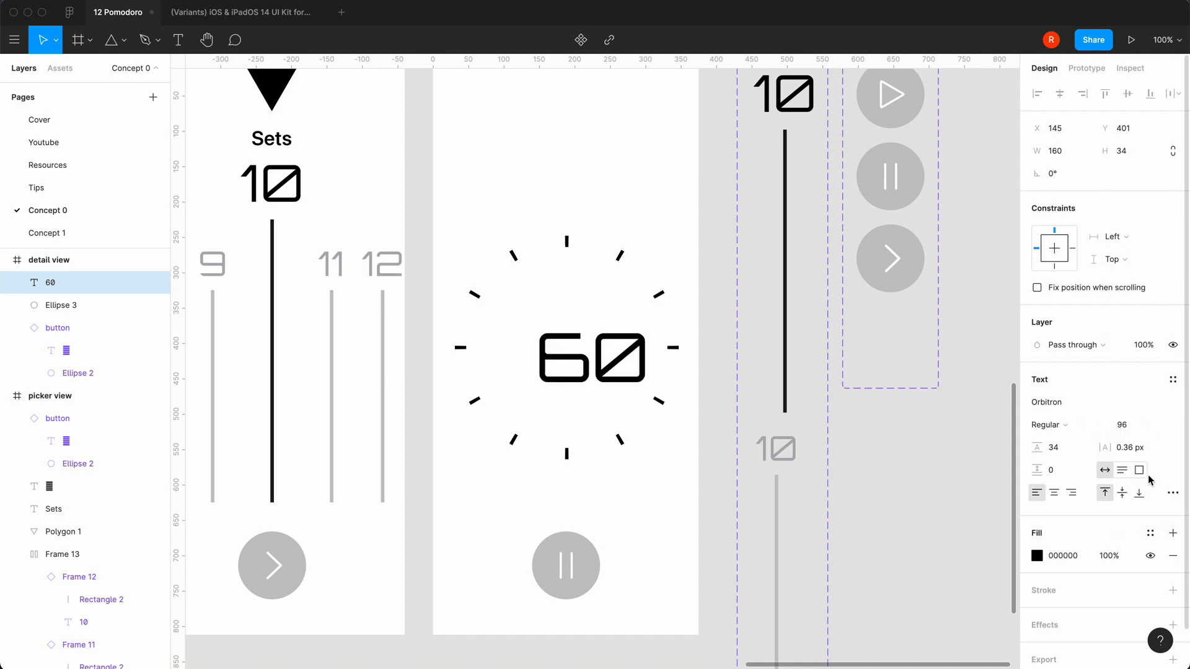
key("Return")
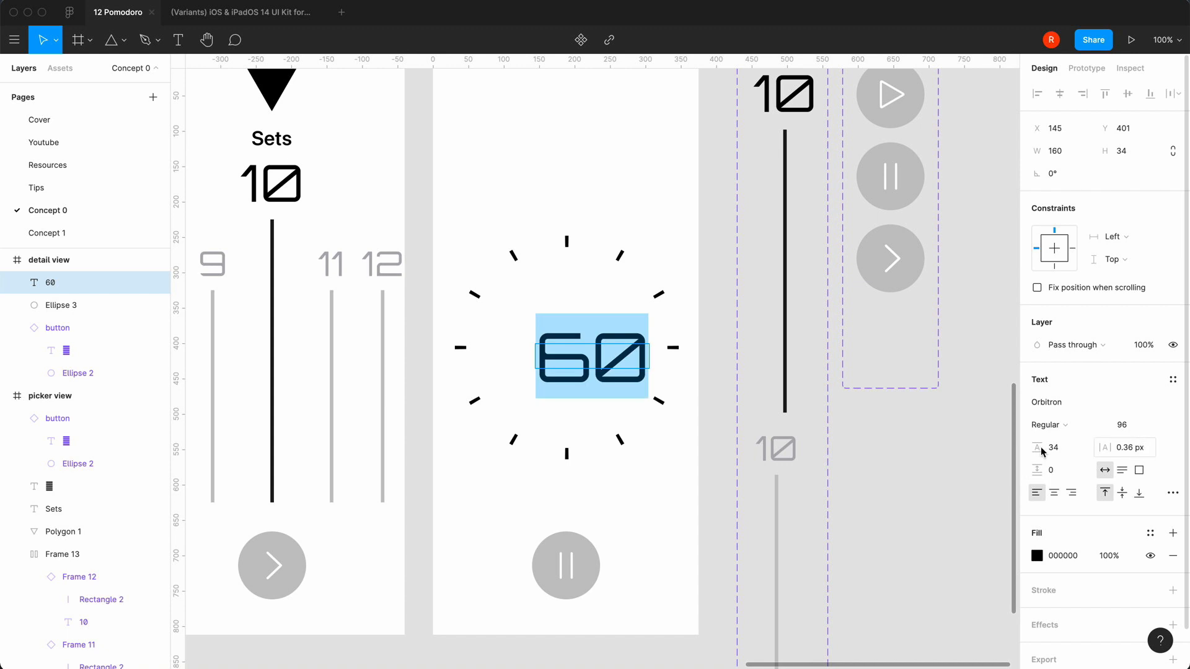
left_click(1138, 428)
type("128")
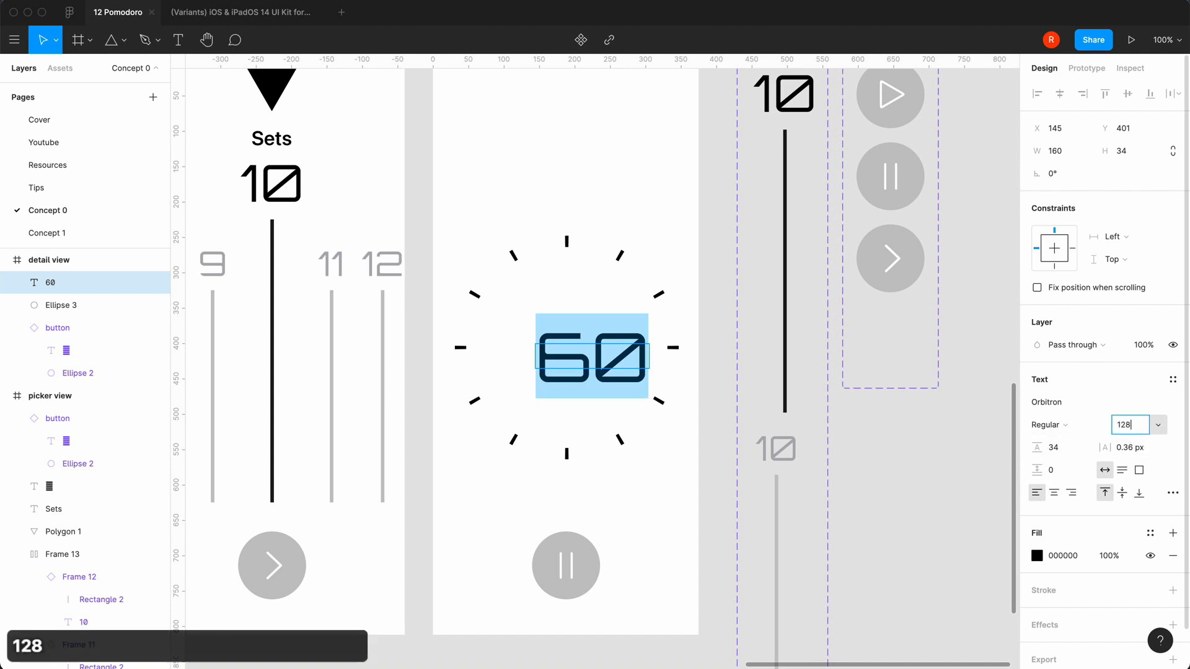
key("Return")
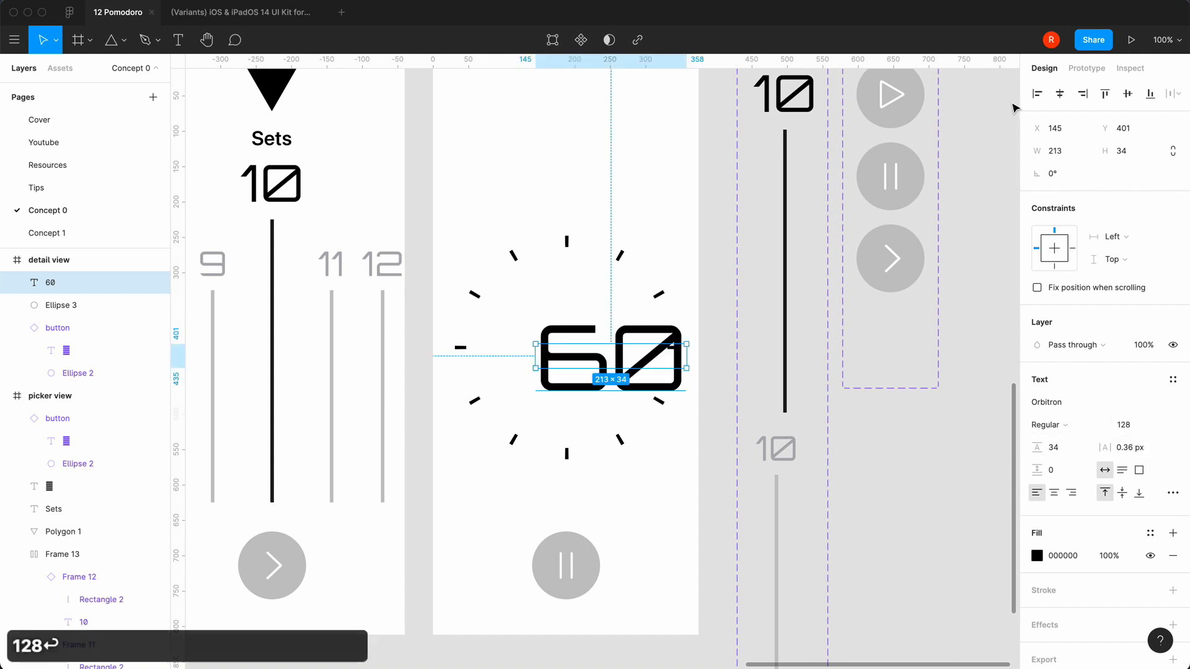
- Center the 60 text horizontally and vertically in the detail view, with its line height set to Auto
left_click(1059, 93)
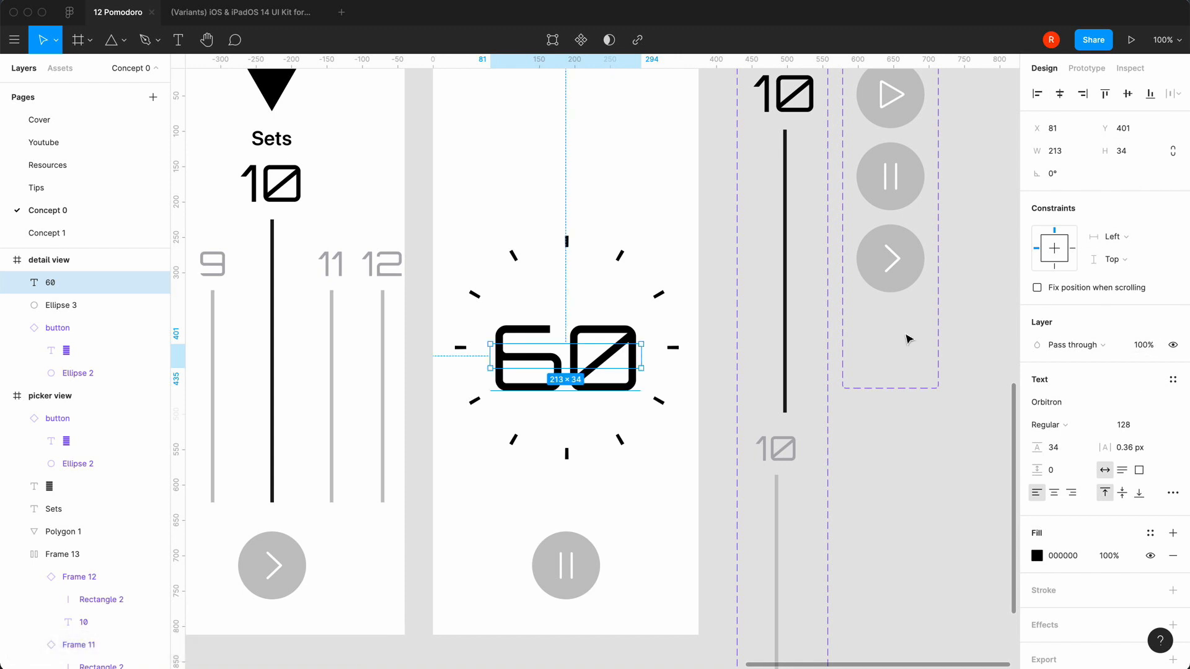
left_click(1053, 447)
type("auto")
key("Return")
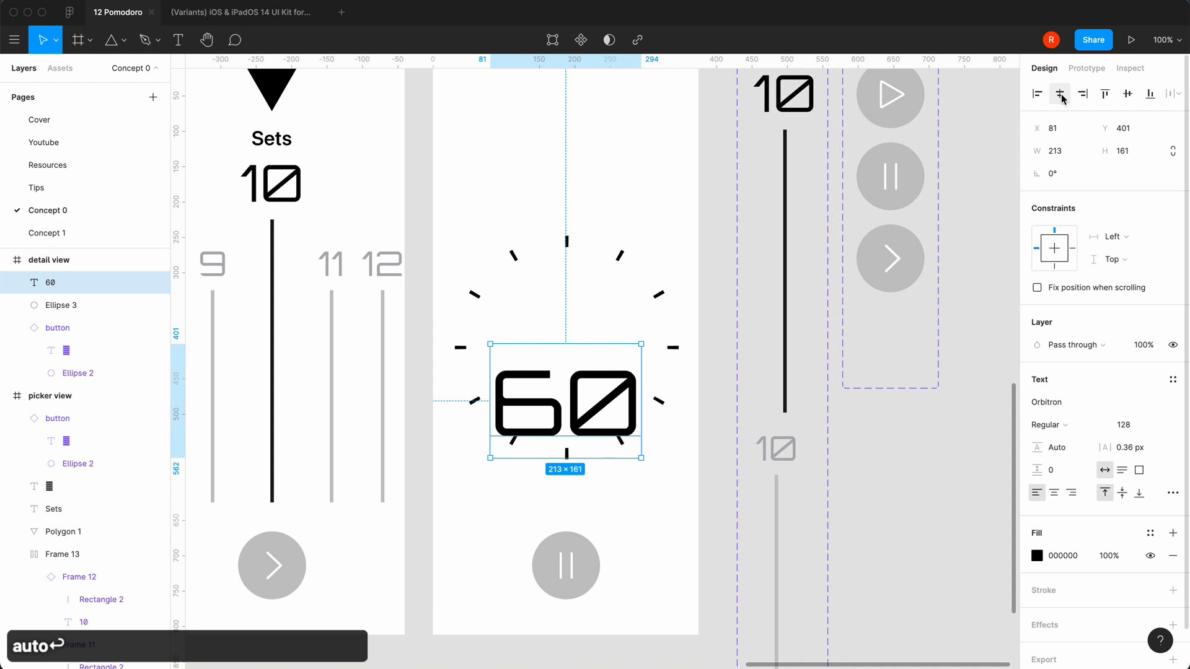
left_click(1127, 94)
left_click(974, 550)
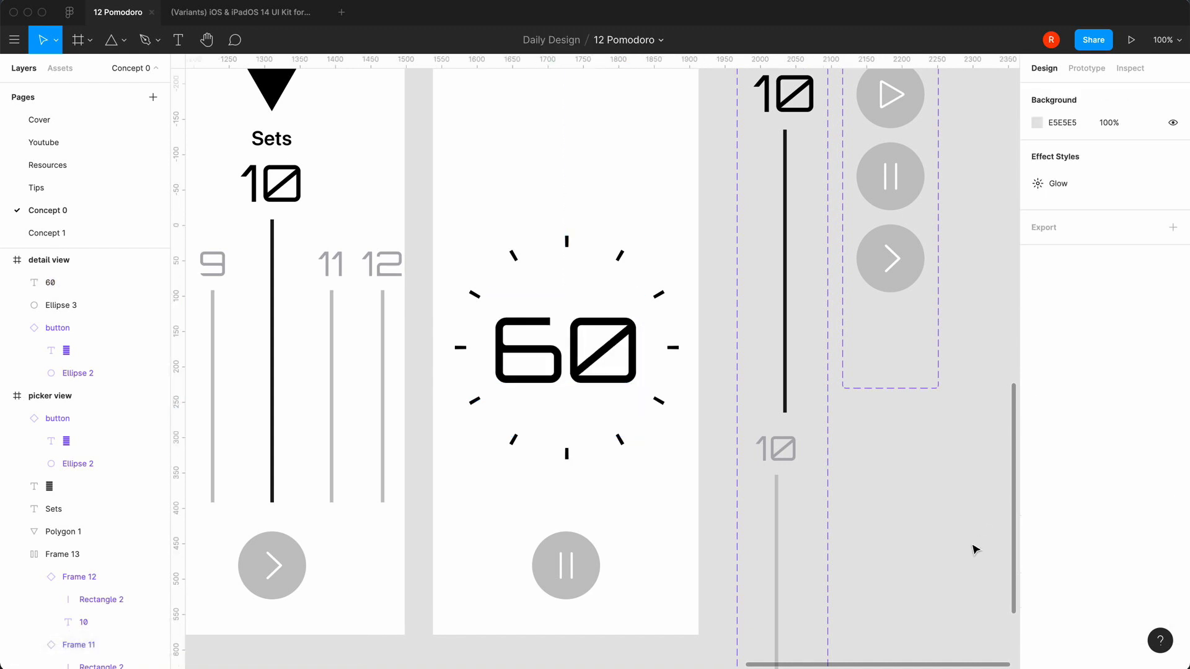
- Copy the Sets heading from the picker view and paste it into the detail view frame
key("minus")
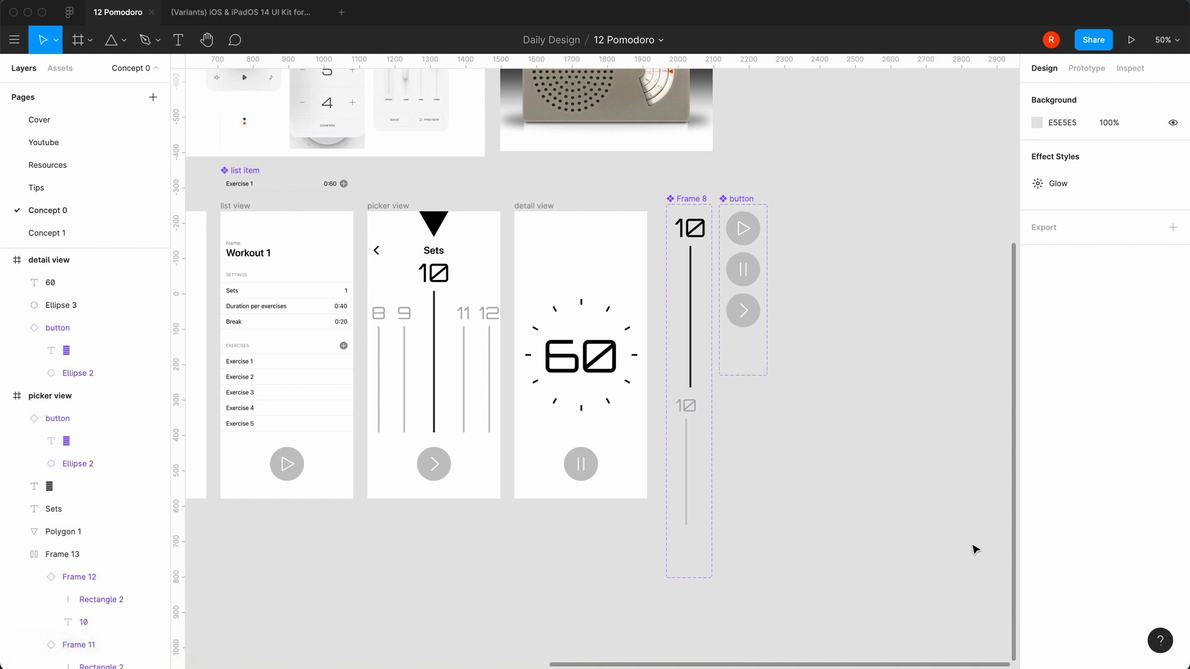
key("equal")
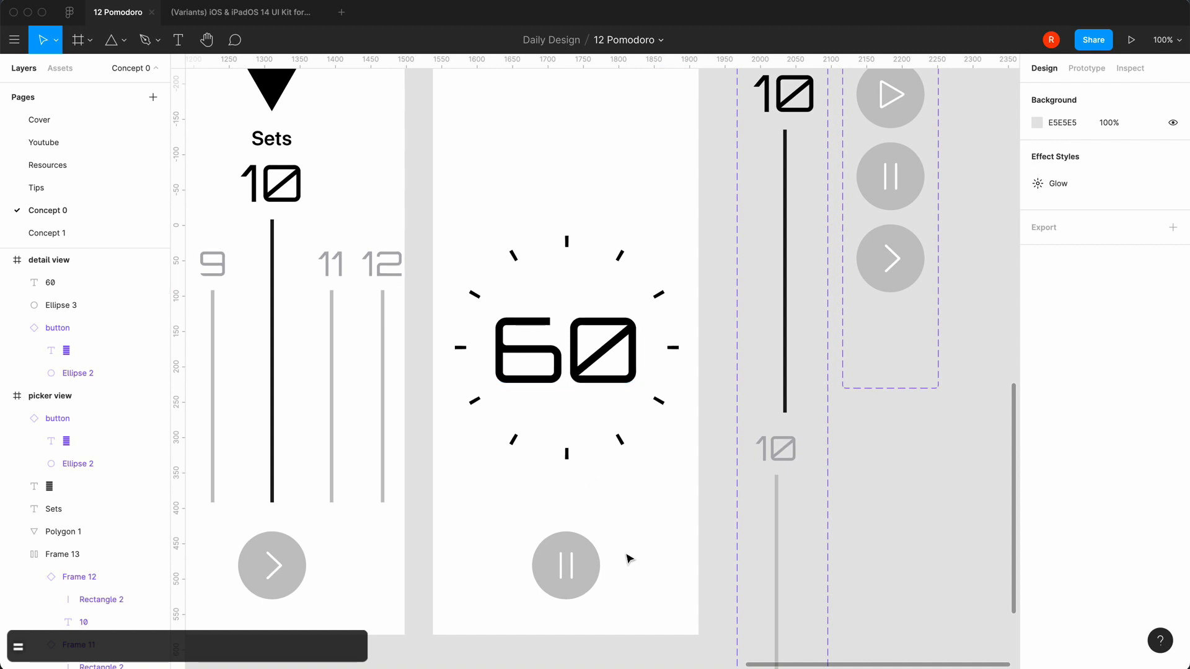
scroll(629, 558, "up", 3)
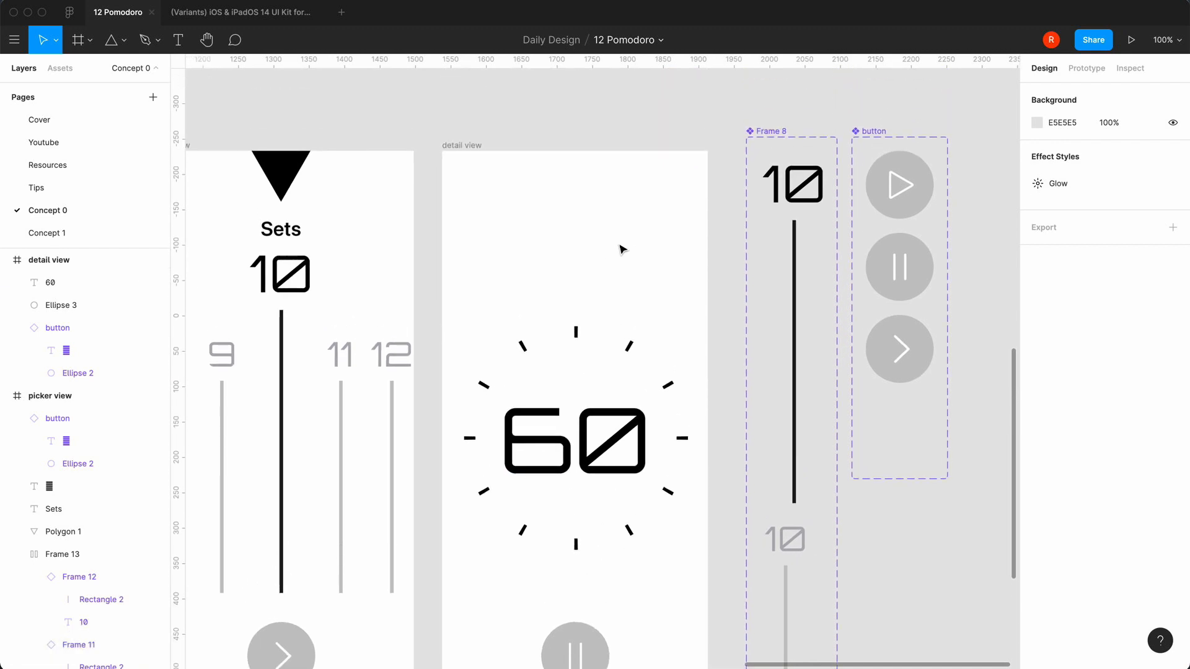
key("minus")
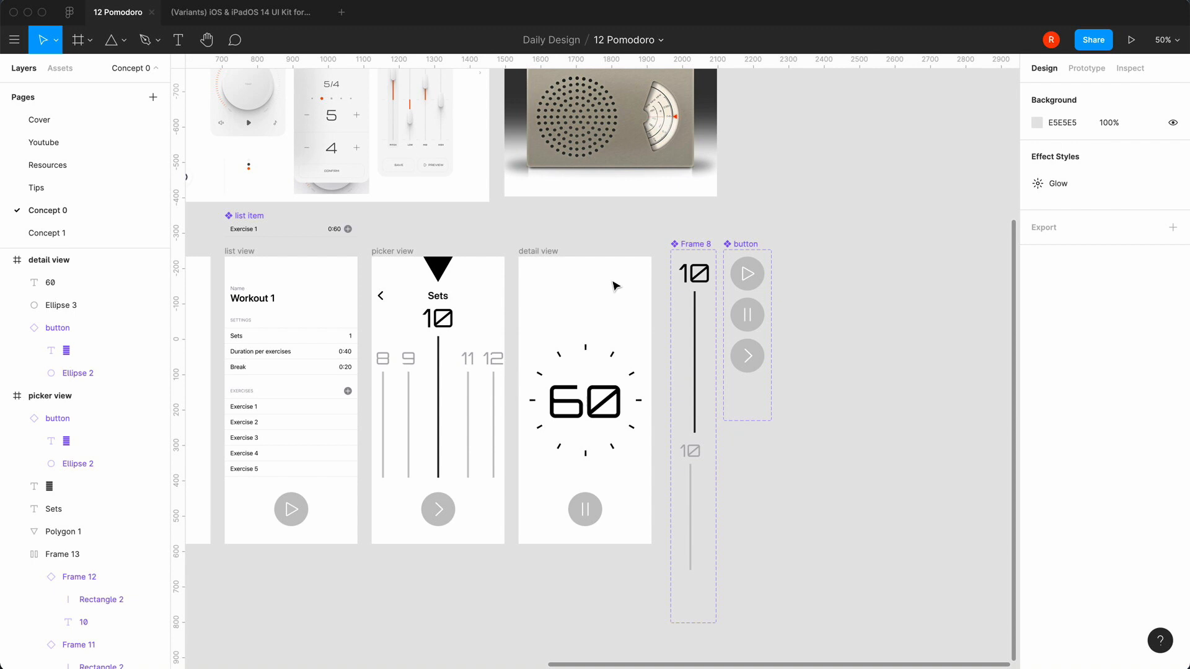
left_click(440, 297)
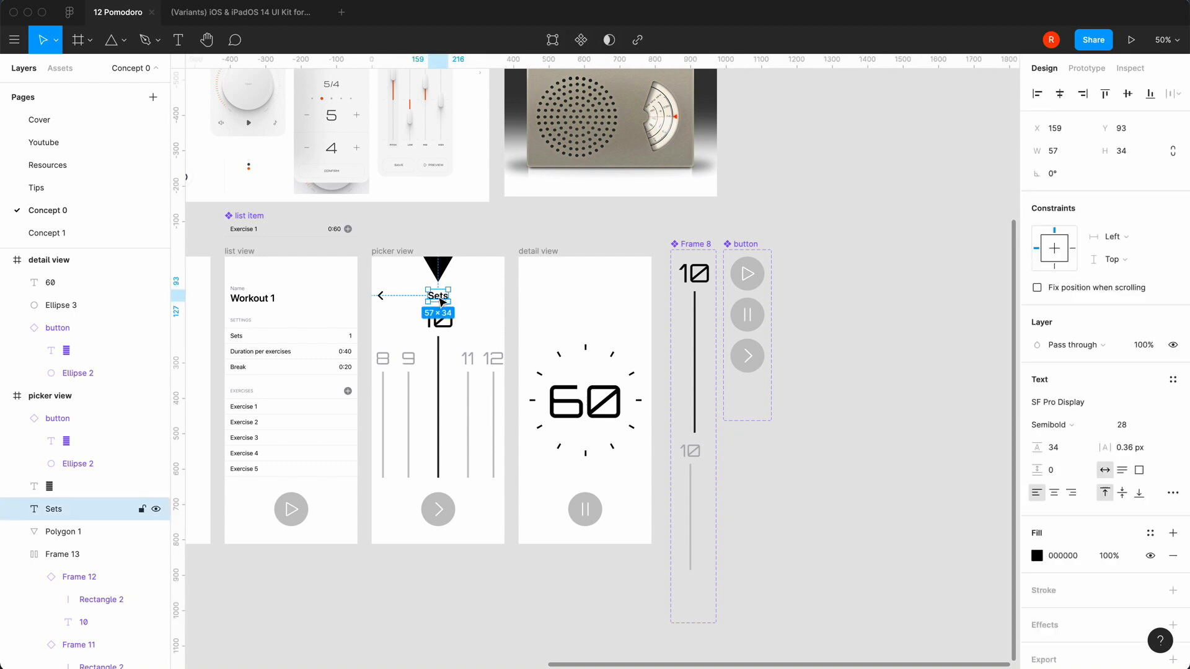
key("super+c")
left_click(533, 253)
key("super+v")
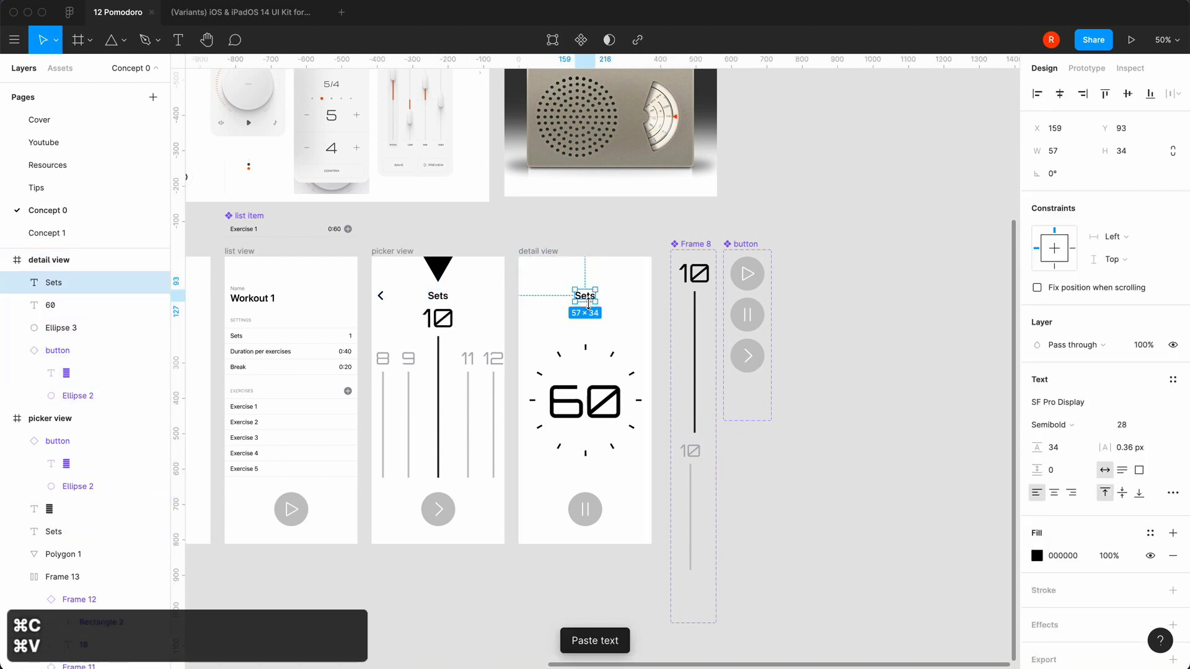
- Duplicate the Sets heading in the detail view and place the two copies above the dial at Y 53 and Y 144
left_click(537, 324)
left_click(584, 297)
key("super+d")
mouse_move(584, 297)
left_mouse_down()
mouse_move(587, 329)
mouse_move(585, 284)
left_mouse_up()
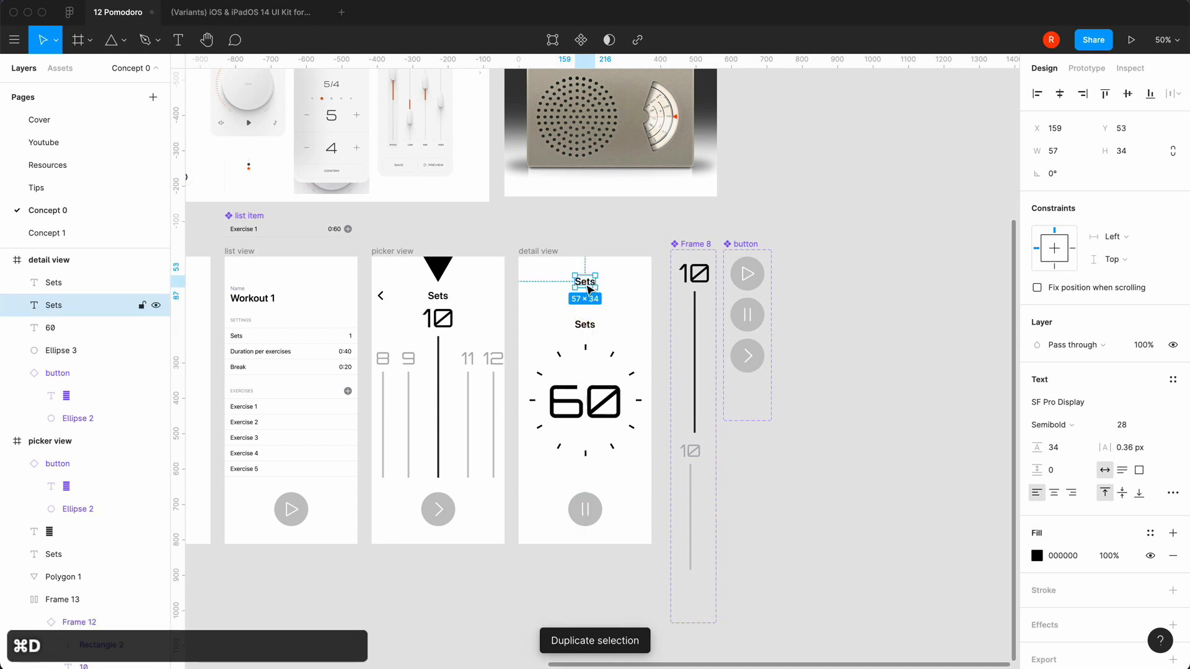
left_click_drag(585, 327, 588, 320)
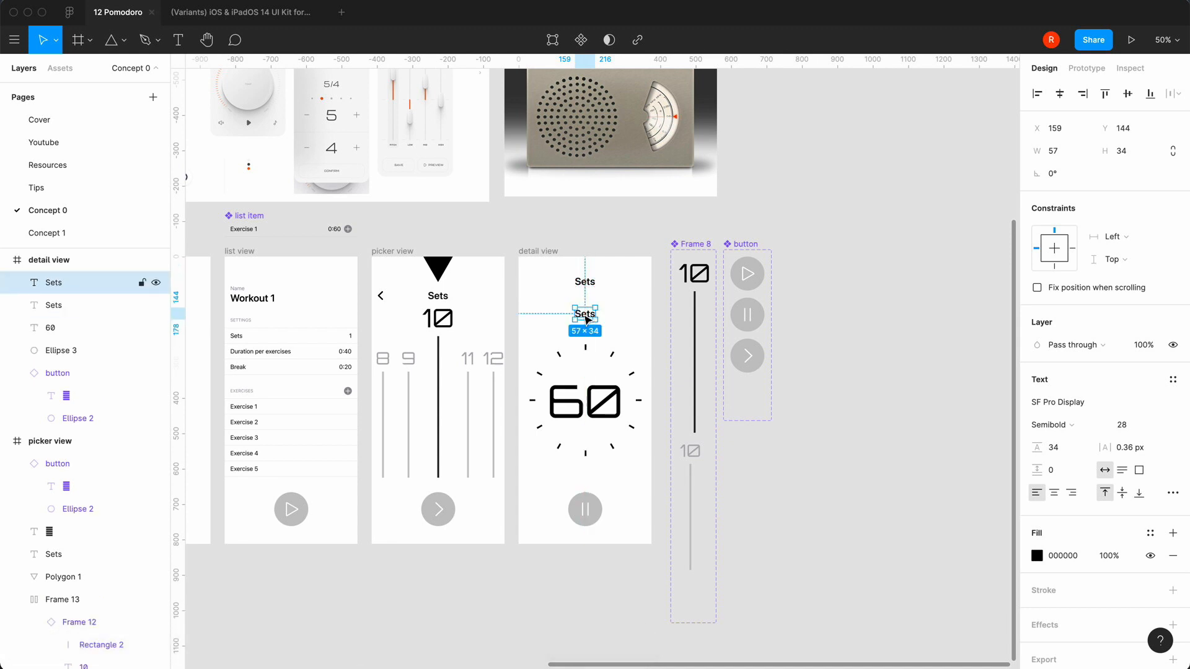
- Change the lower Sets heading in the detail view to Squats
double_click(587, 320)
type("Squats")
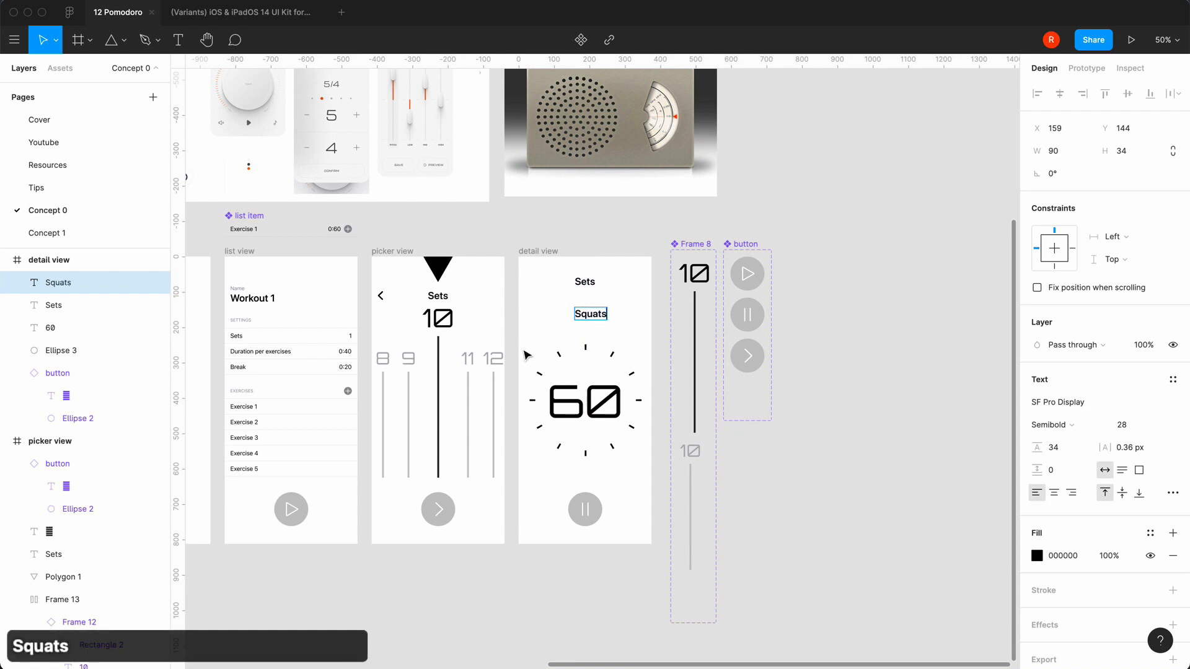
key("Escape")
- Rename the Exercise 1 item in the list view's exercise list to Squats
key("equal")
scroll(438, 558, "left", 10)
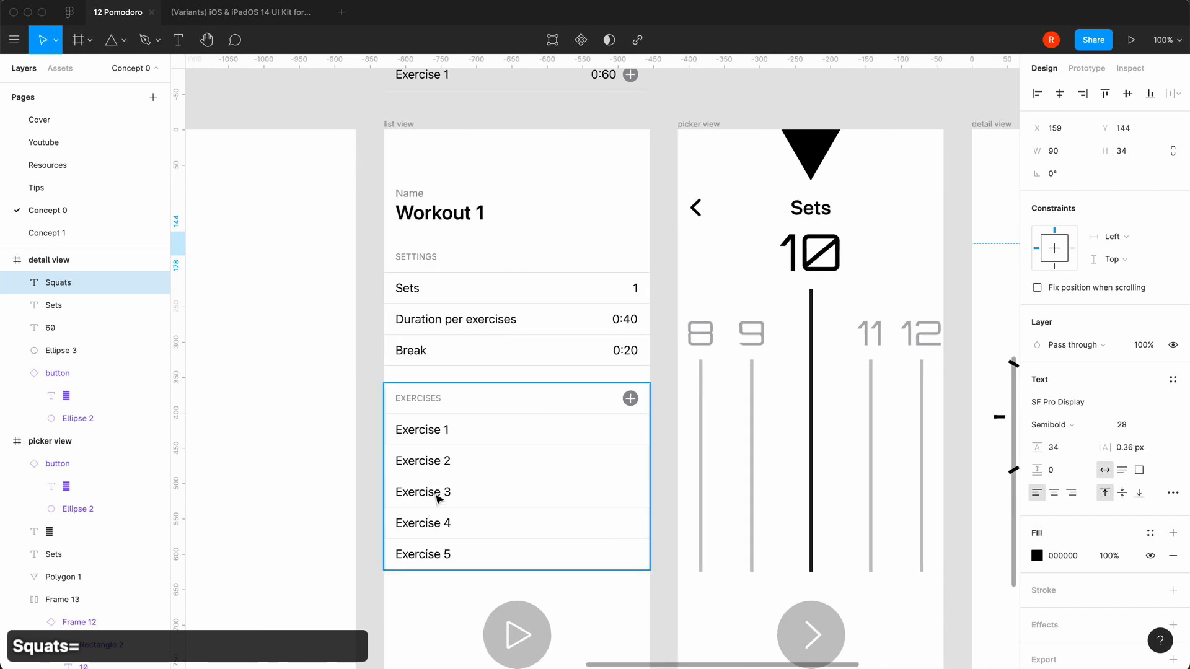
left_click(438, 432)
double_click(437, 432)
double_click(438, 431)
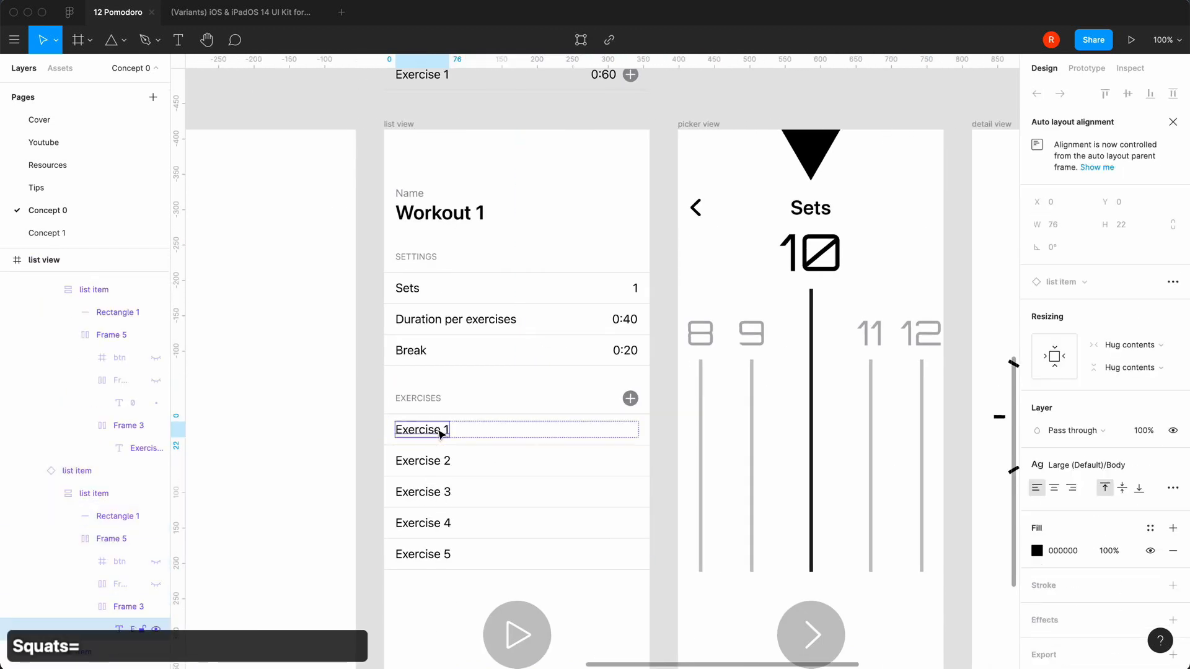
double_click(437, 429)
type("Es")
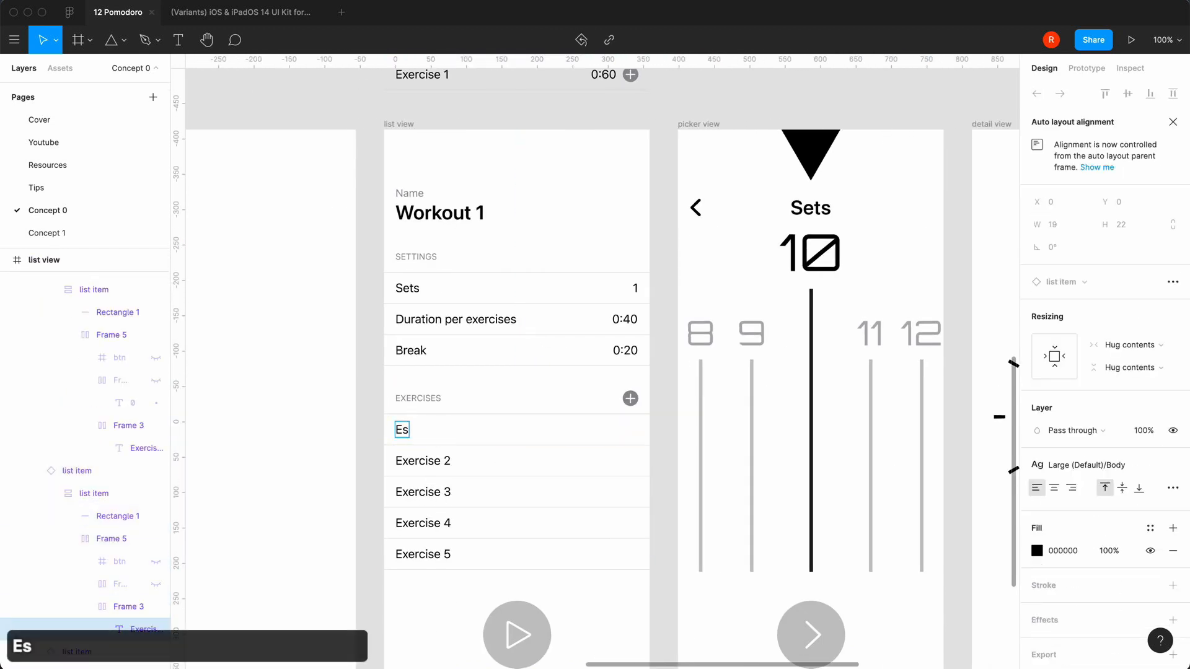
key("BackSpace")
type("Squats")
key("Left")
key("Left")
key("Left")
key("Left")
key("Left")
key("Left")
key("Right")
key("BackSpace")
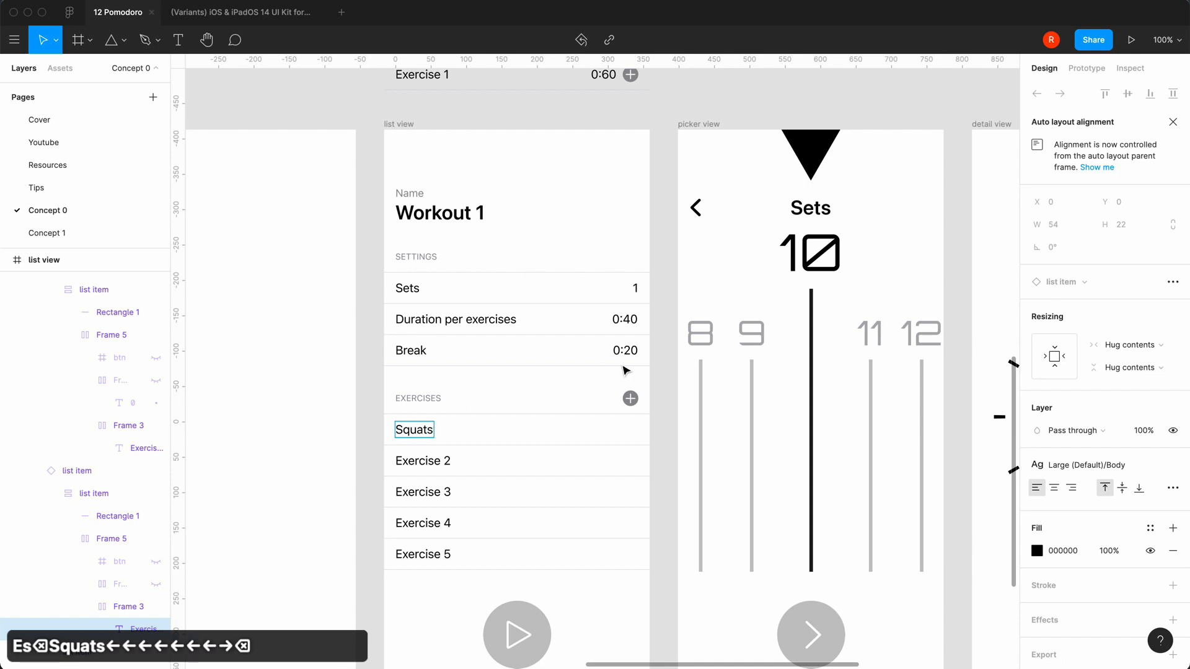
left_click(661, 384)
- Center the Squats heading horizontally beneath the Sets heading in the detail view
key("minus")
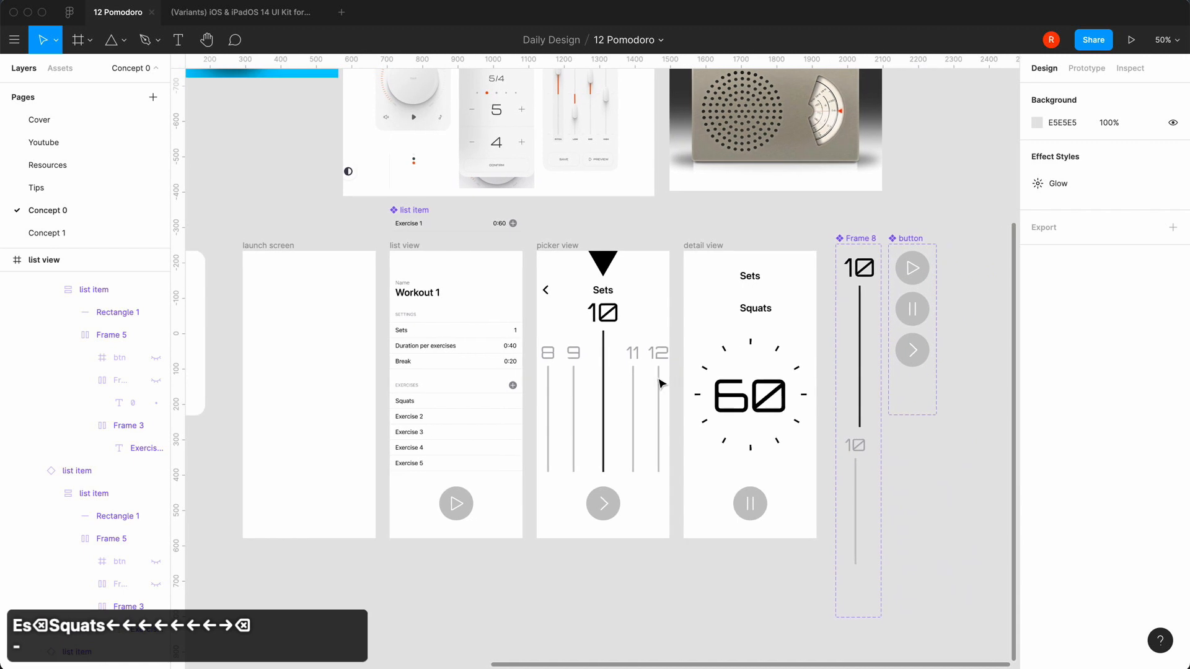
key("equal")
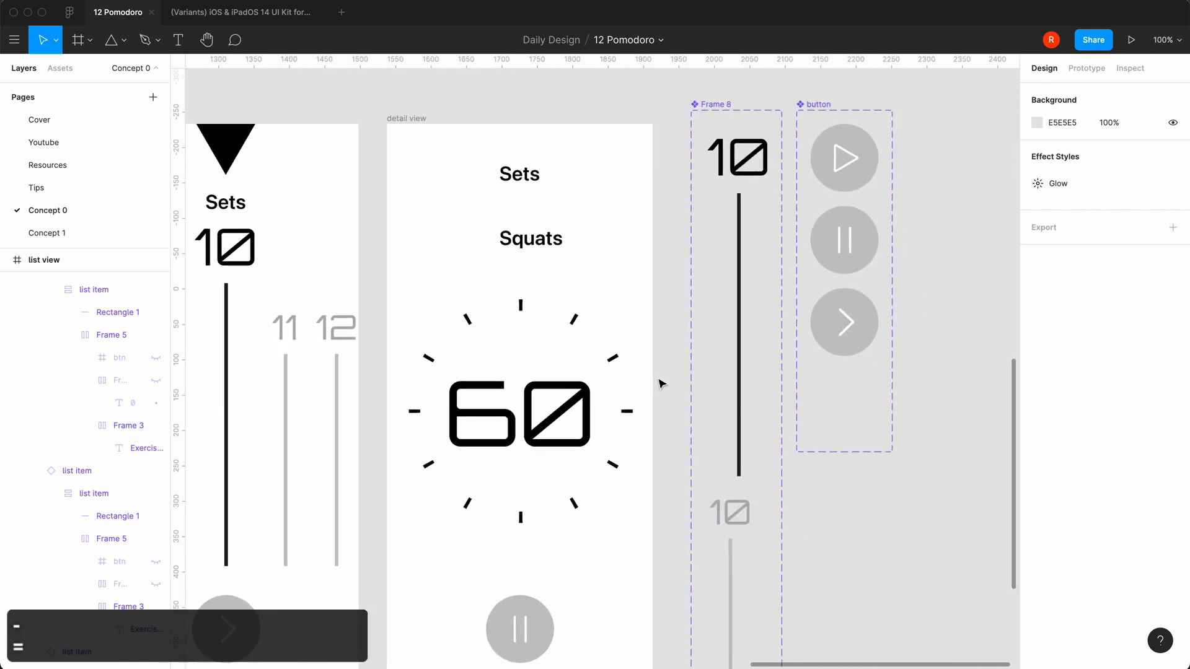
scroll(660, 385, "right", 1)
left_click_drag(520, 252, 508, 253)
left_click(577, 251)
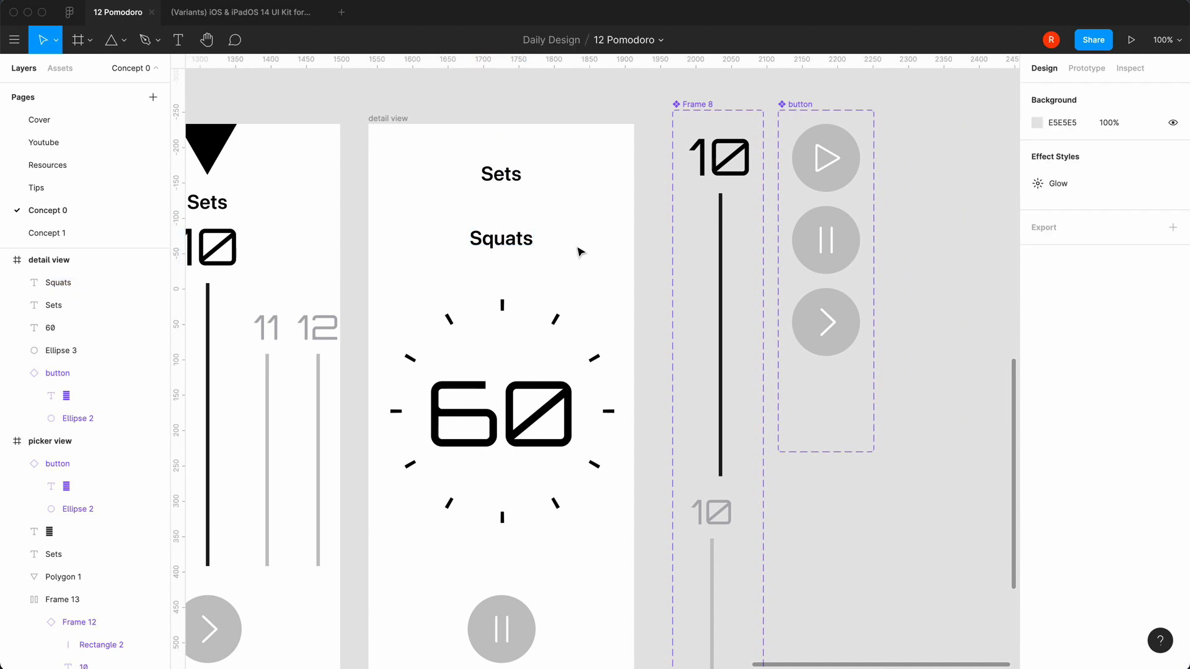
- Draw a small circle beside the Squats heading in the detail view and set its size to 16 × 16
scroll(580, 252, "up", 5)
key("minus")
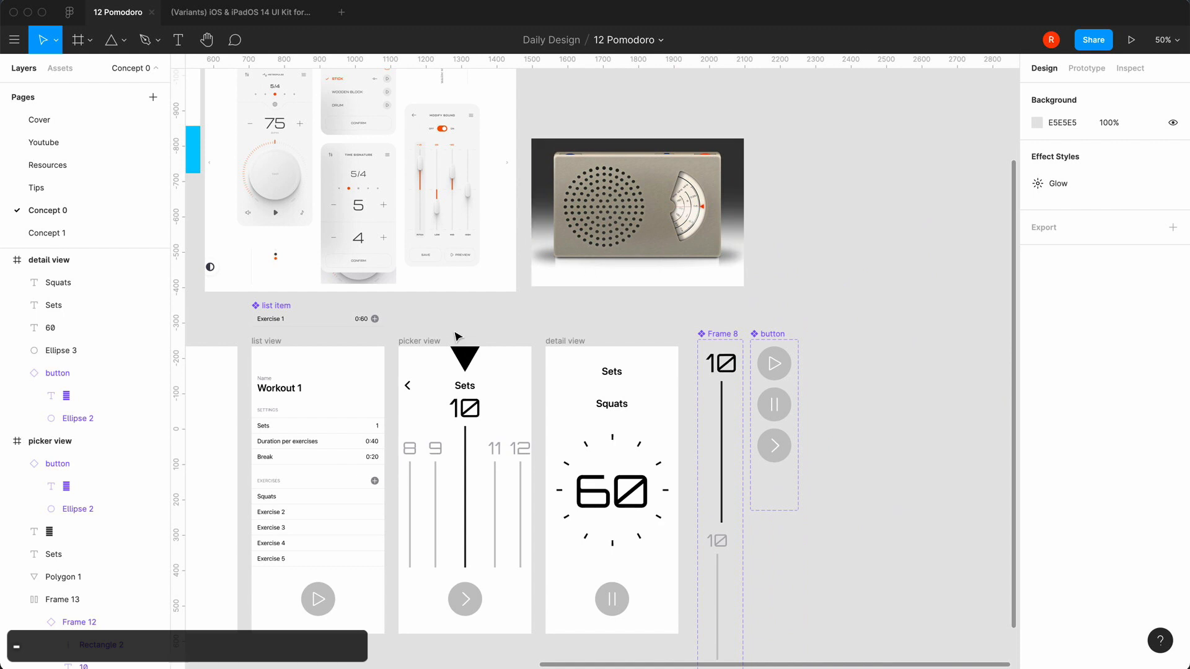
scroll(555, 325, "down", 2)
scroll(555, 325, "right", 2)
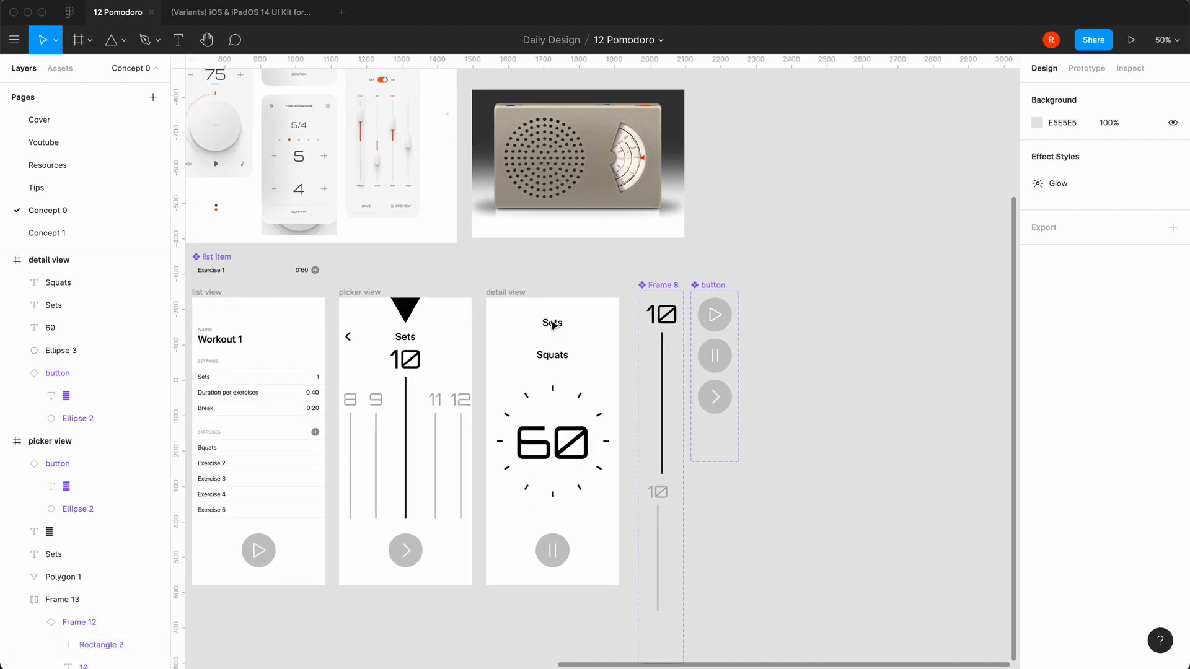
key("equal")
key("o")
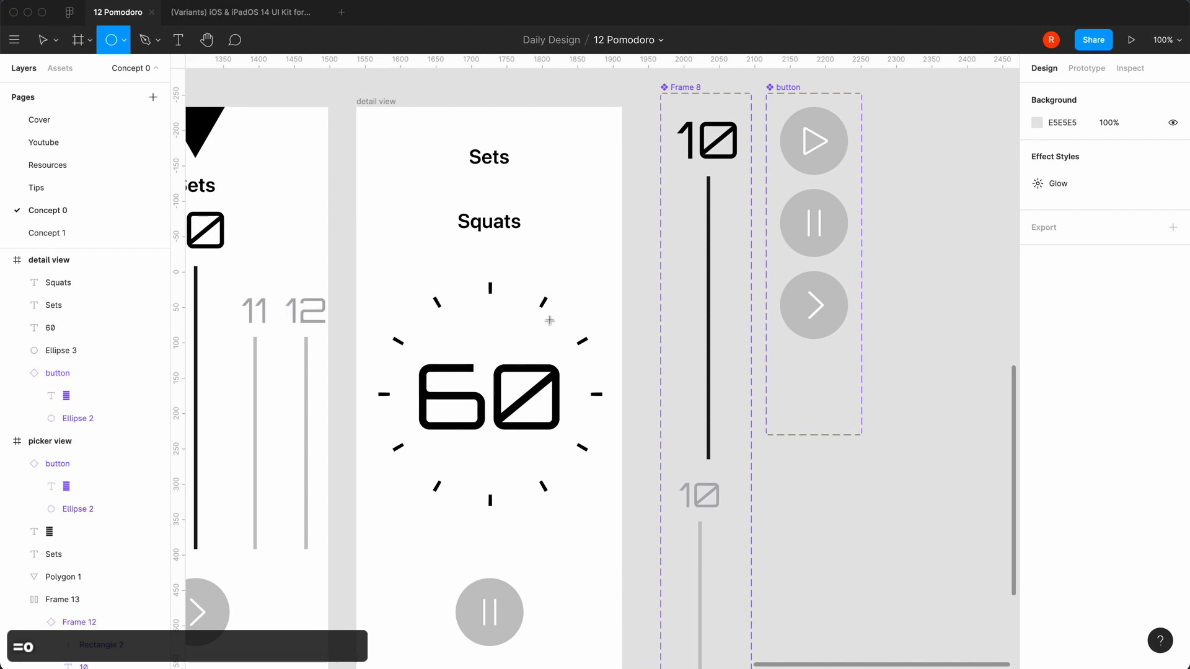
left_click(453, 244)
left_click(1137, 156)
type("16")
key("Return")
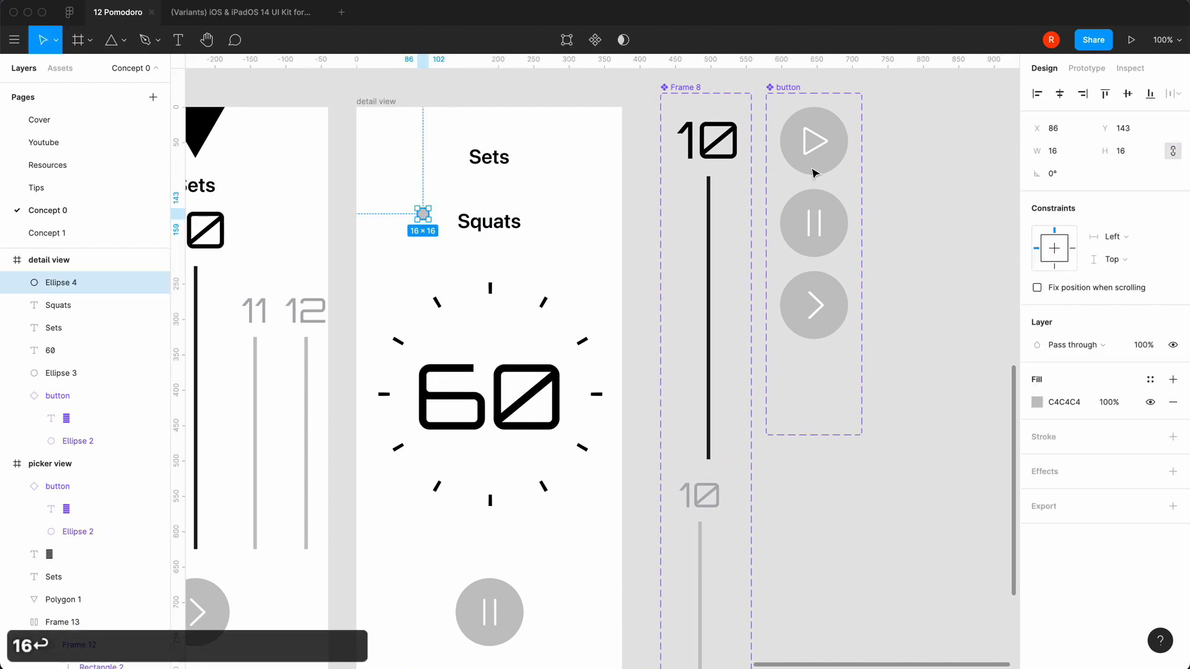
- Enlarge the circle to 24 × 24 and move it below the Squats heading to X 116, Y 191
left_click(1137, 155)
type("24")
key("Return")
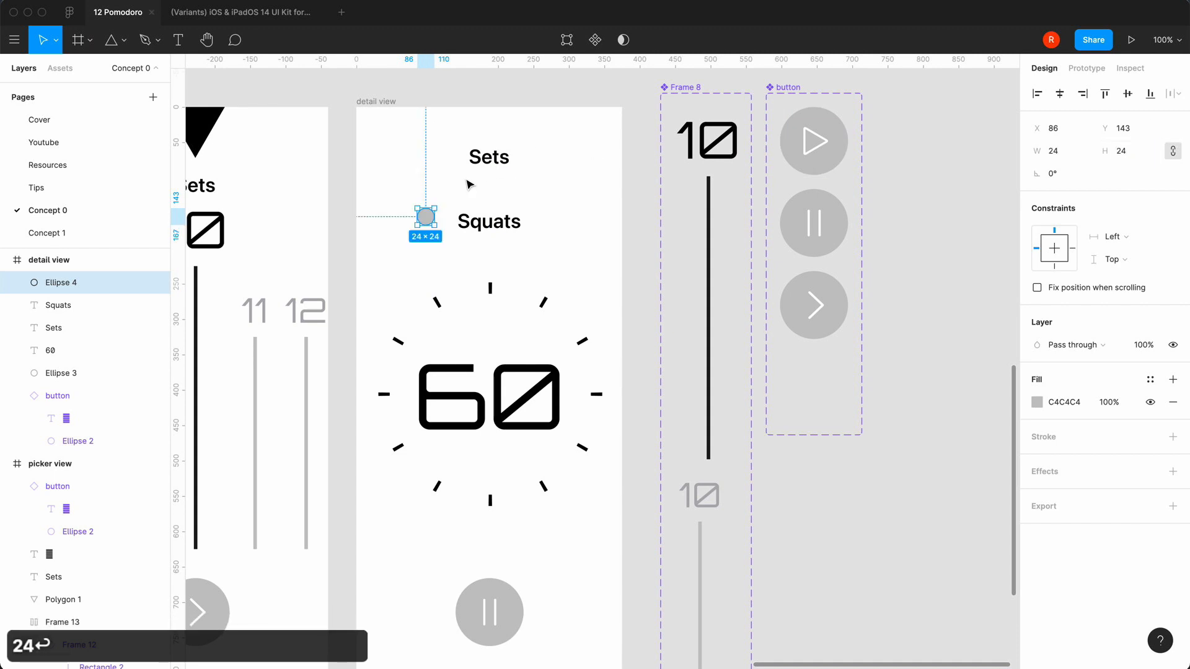
left_click_drag(427, 224, 447, 255)
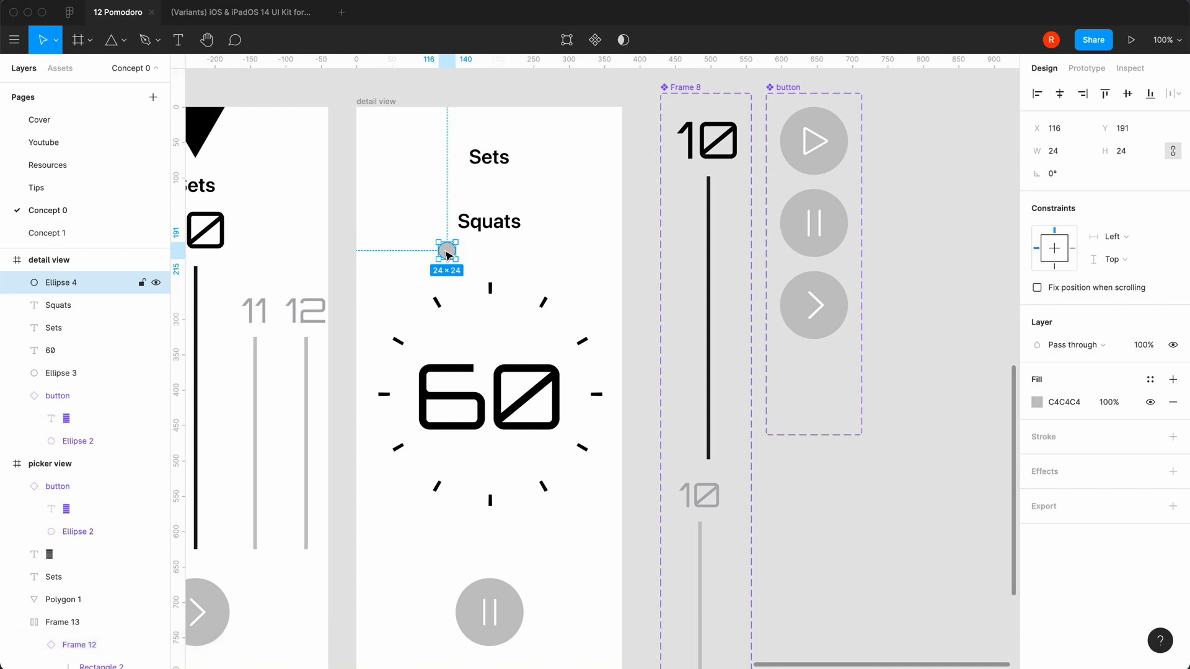
key("super+d")
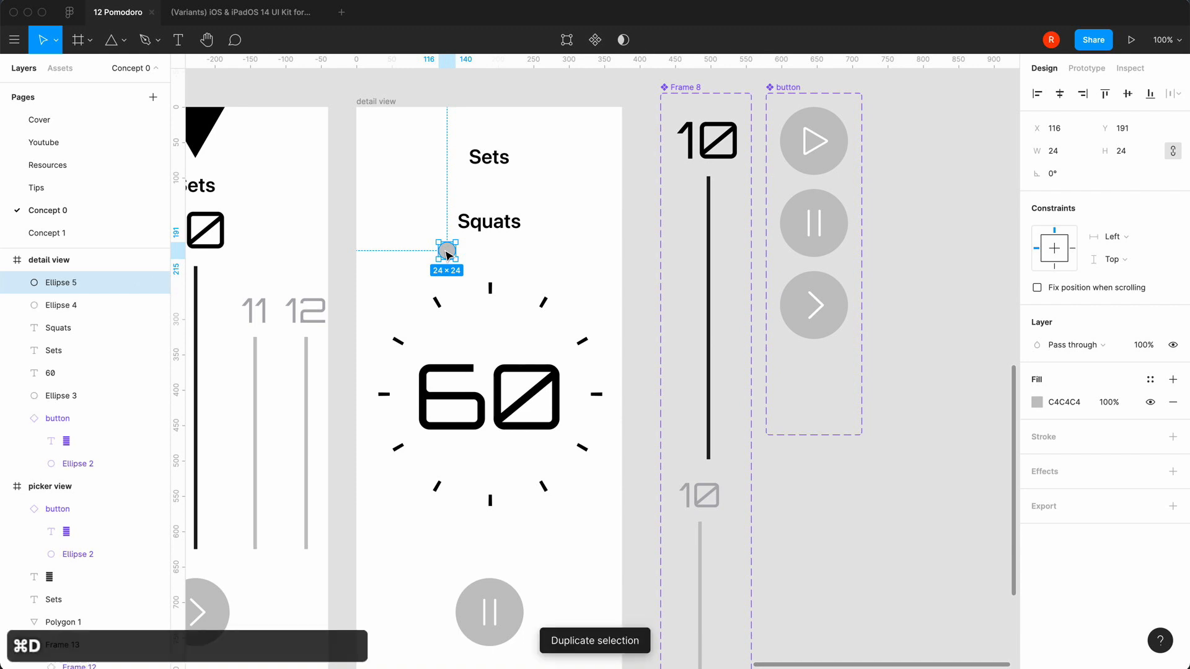
key("super+d")
key("super+d")
key("super+d")
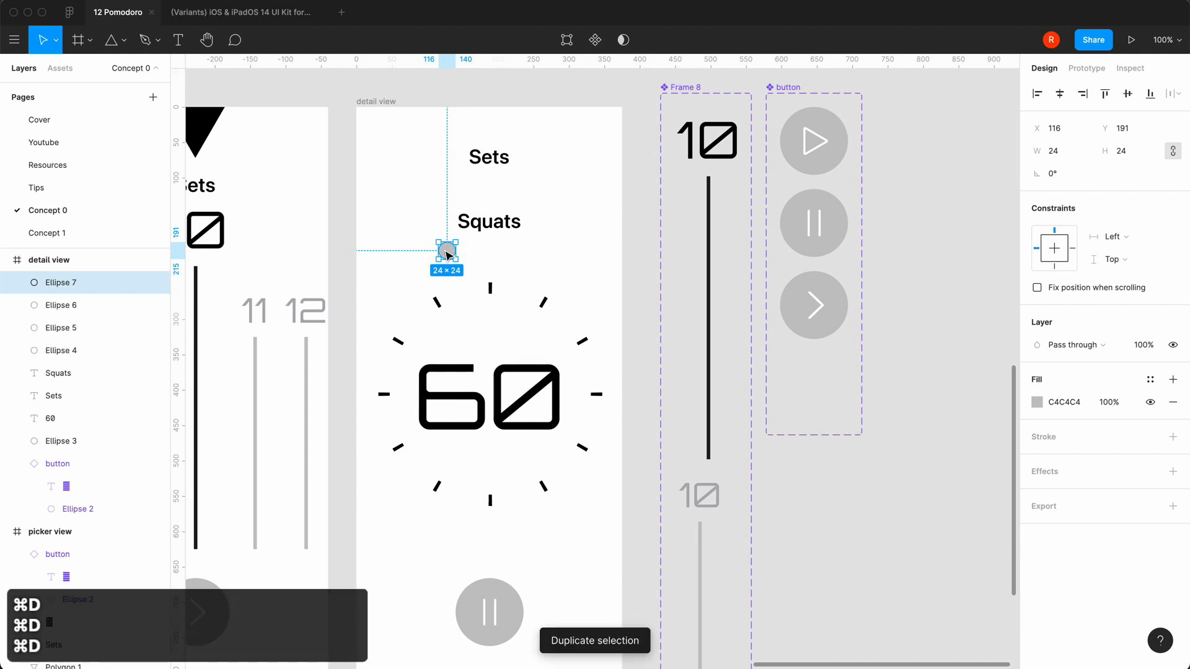
left_click(73, 374)
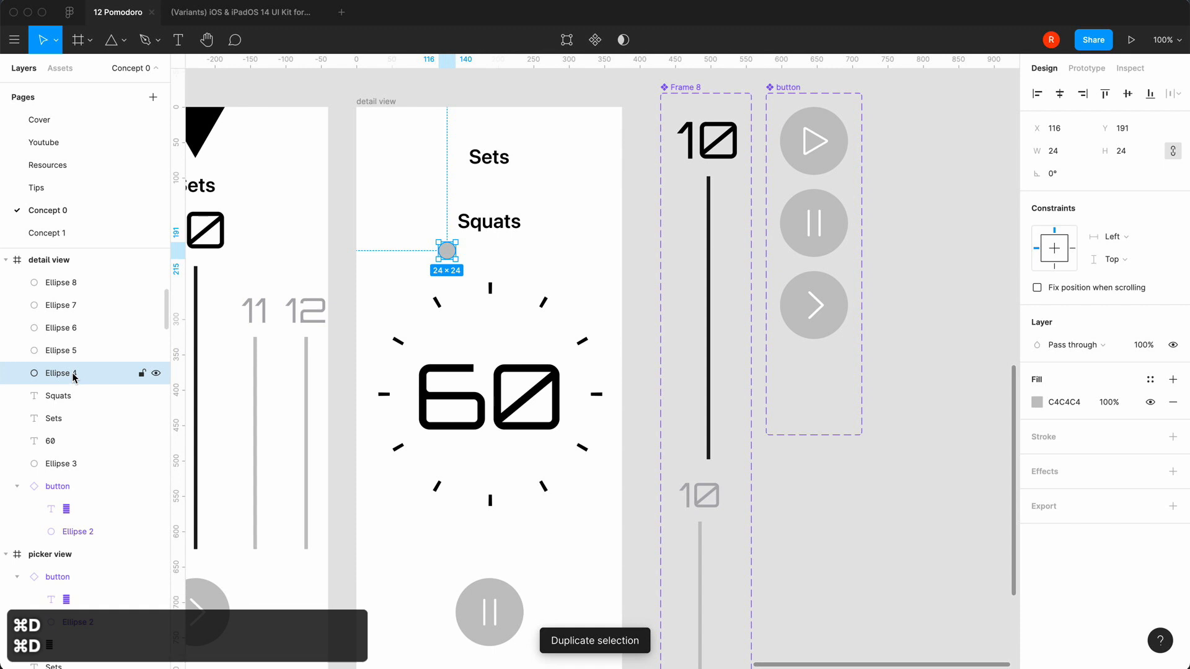
left_click(84, 352)
left_click(80, 273, "shift")
key("BackSpace")
- Duplicate the circle, place the copy beside it at X 159, Y 191, and resize the copy to 16 × 16
left_click(446, 251)
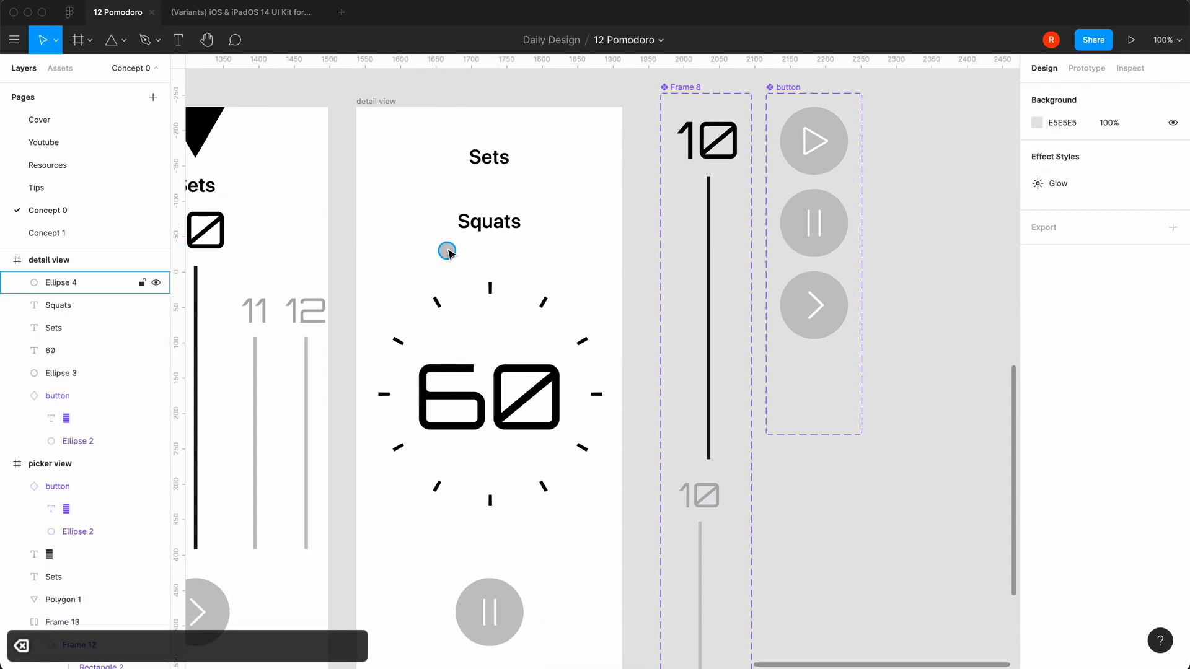
key("super+d")
left_click_drag(449, 253, 478, 253)
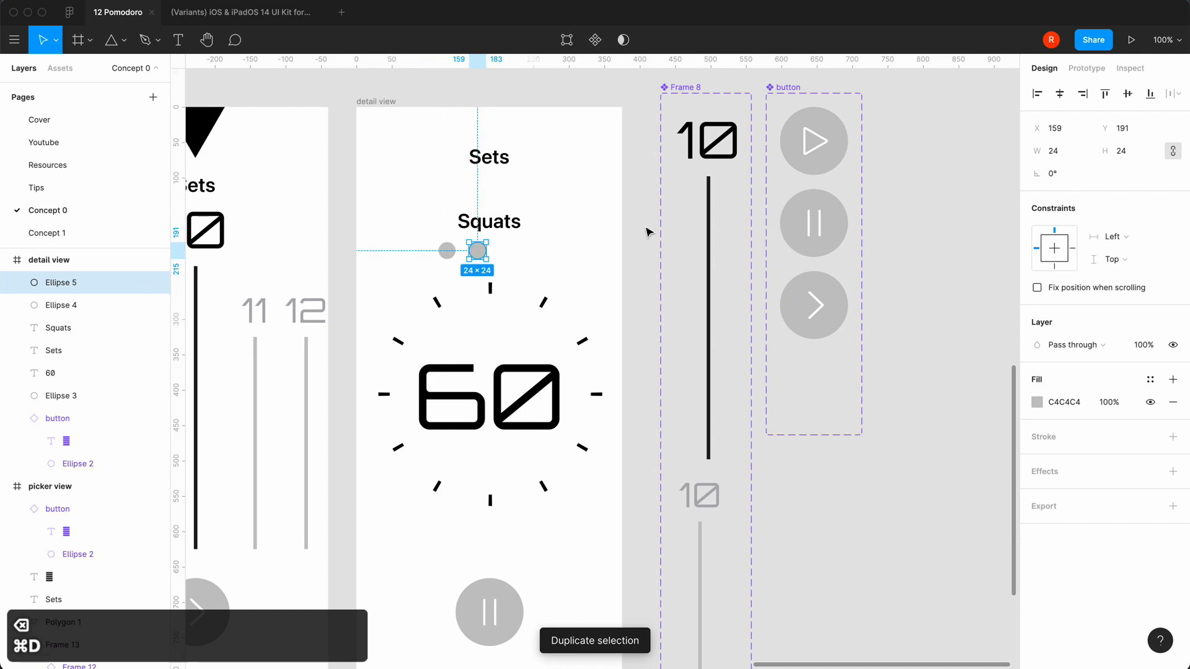
left_click(1132, 152)
type("16")
key("Return")
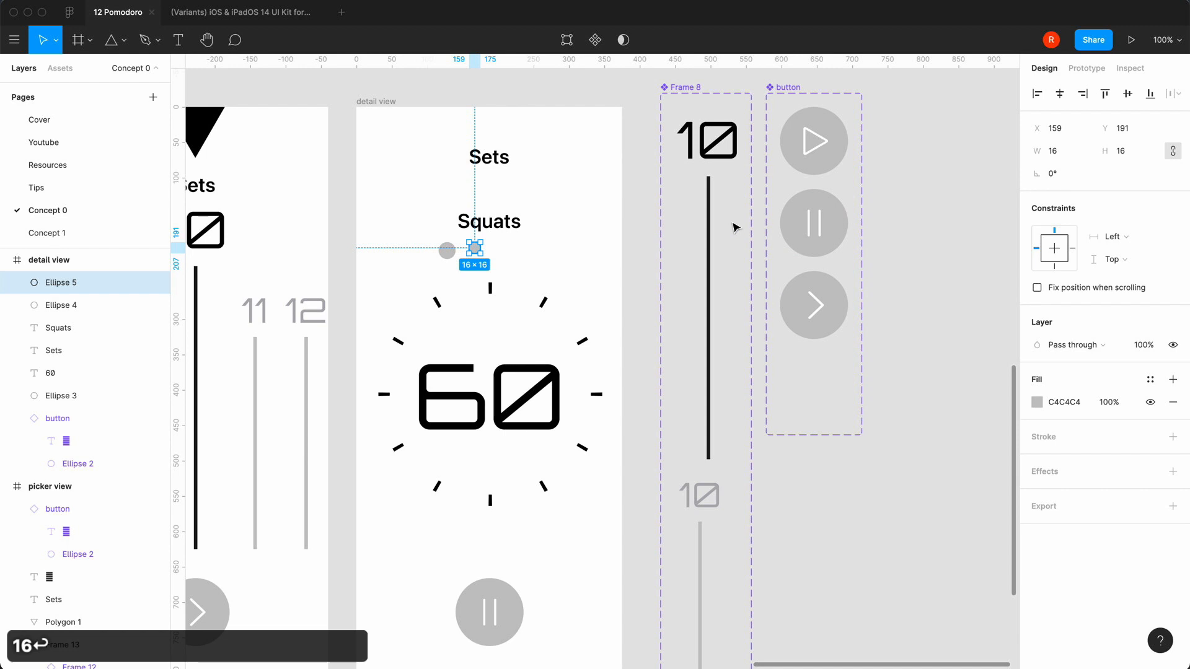
left_click(682, 299)
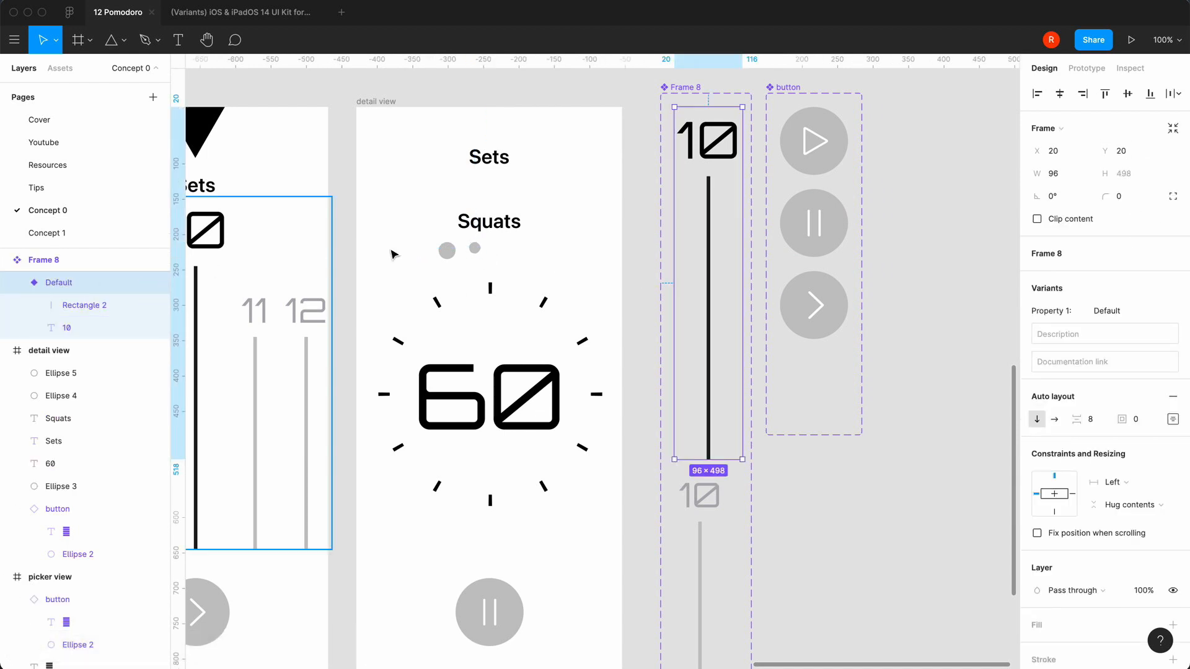
- Duplicate the 16 × 16 circle in place three times to get four small circles
left_click(474, 250)
key("super+d")
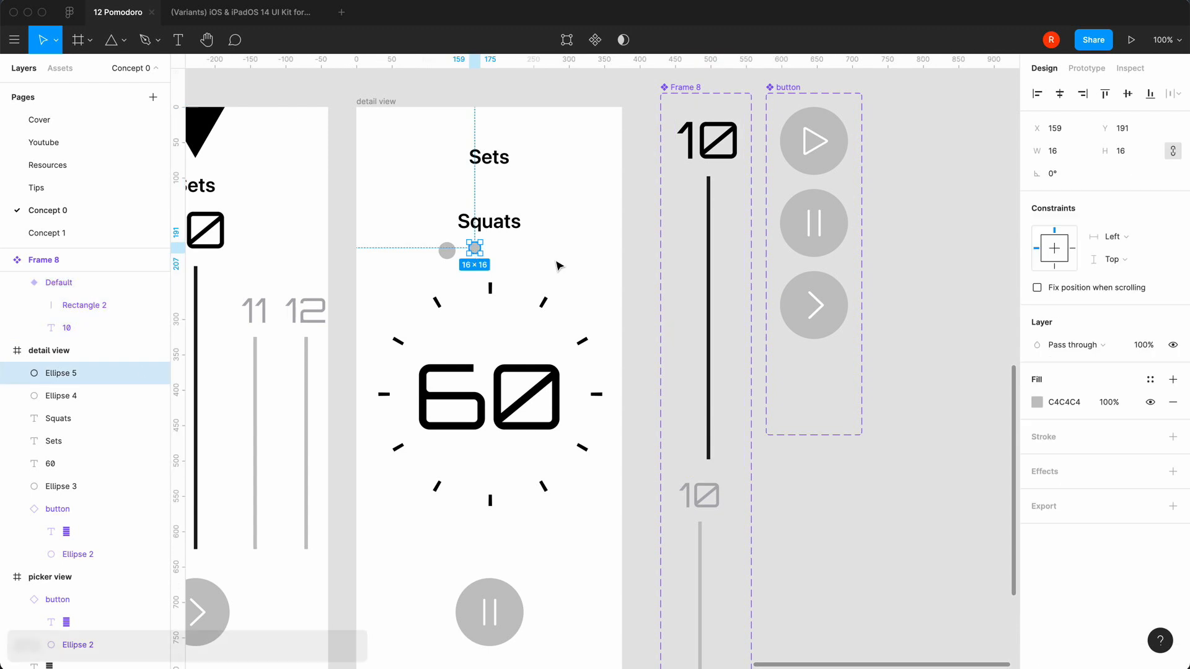
key("super+d")
key("super+d")
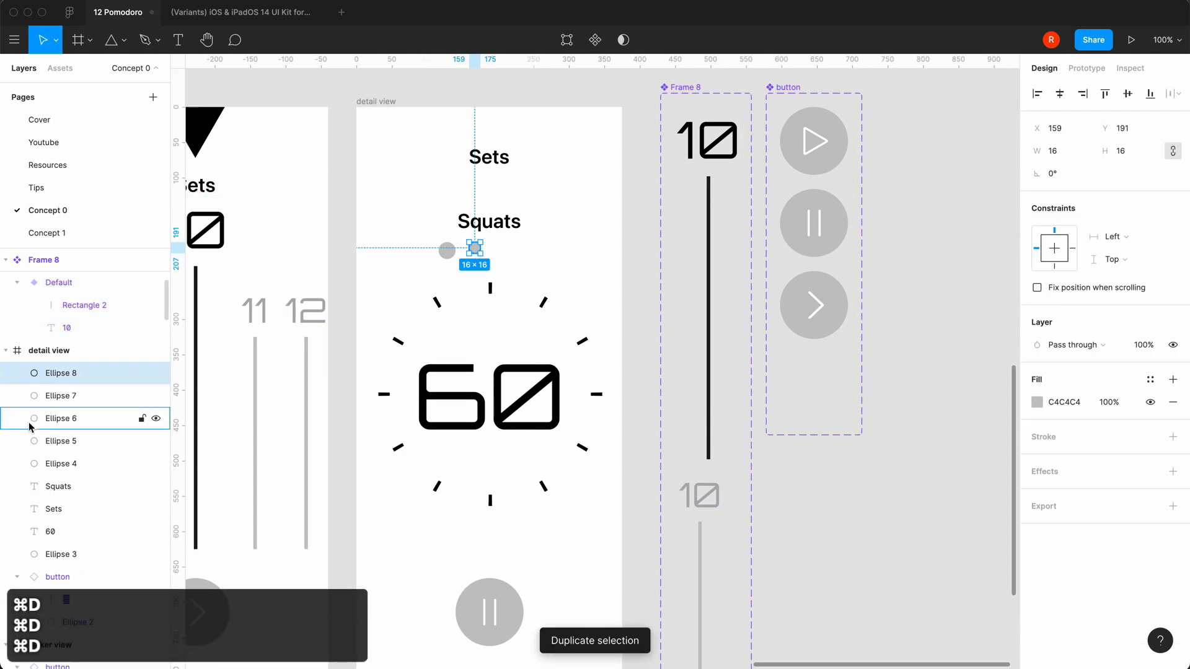
- Apply horizontal auto layout to all five circles, set their spacing to 16, and raise it to 24
left_click(32, 465)
left_click(69, 380, "shift")
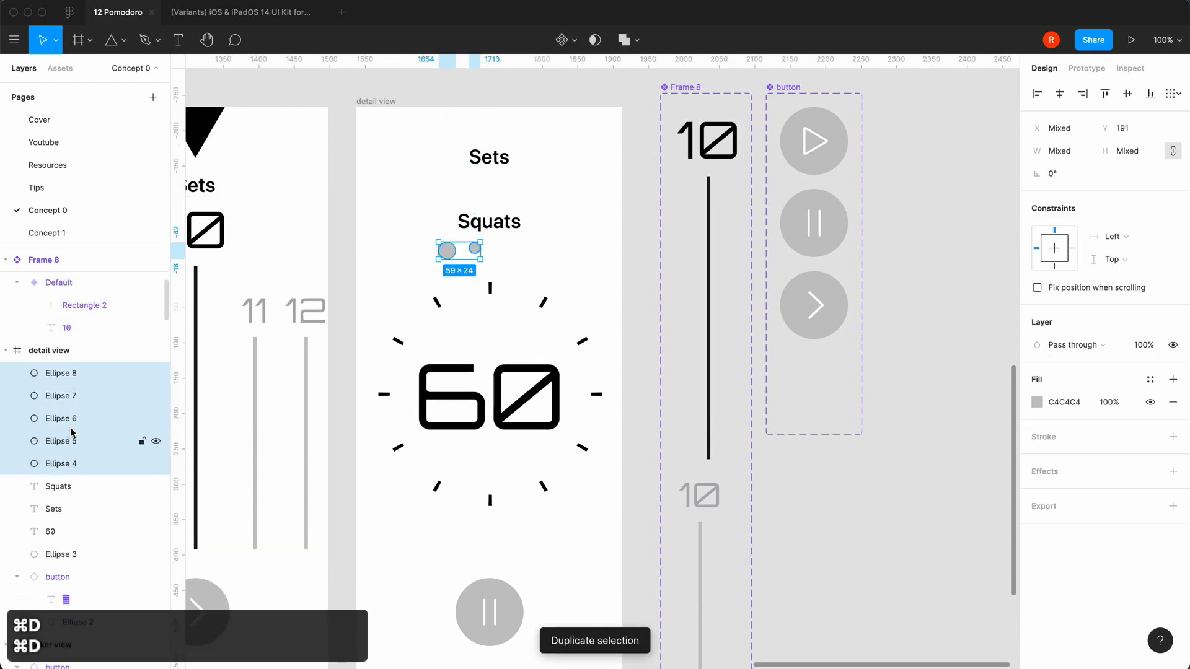
key("shift+a")
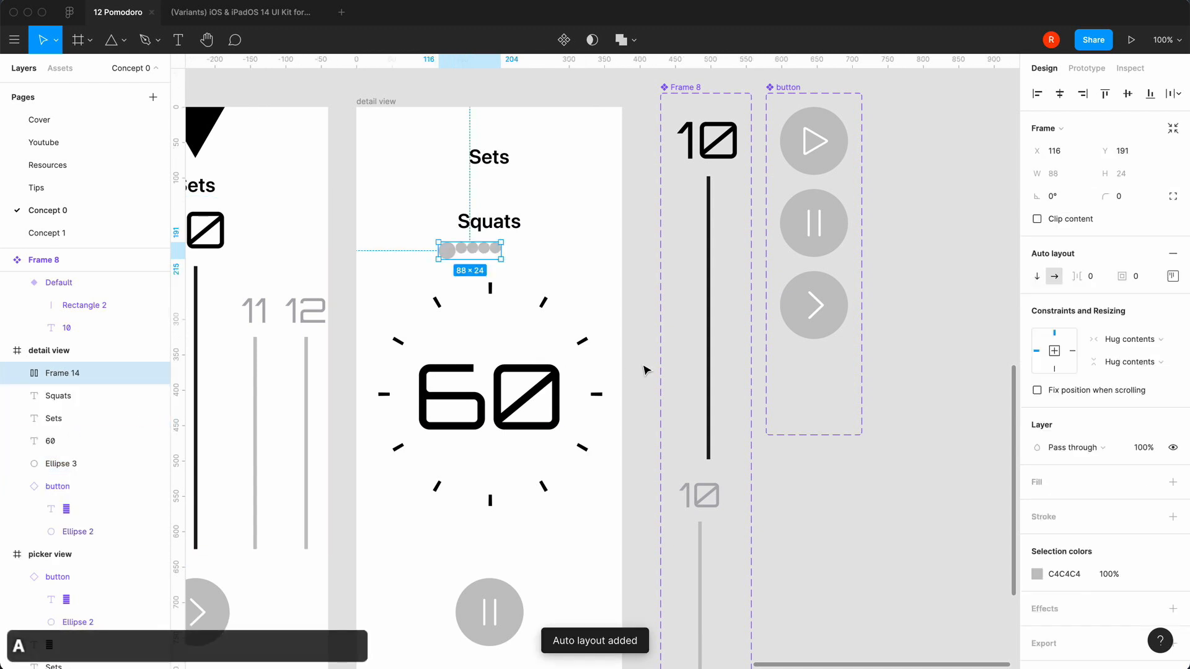
left_click(1091, 276)
type("0")
type("16")
key("Return")
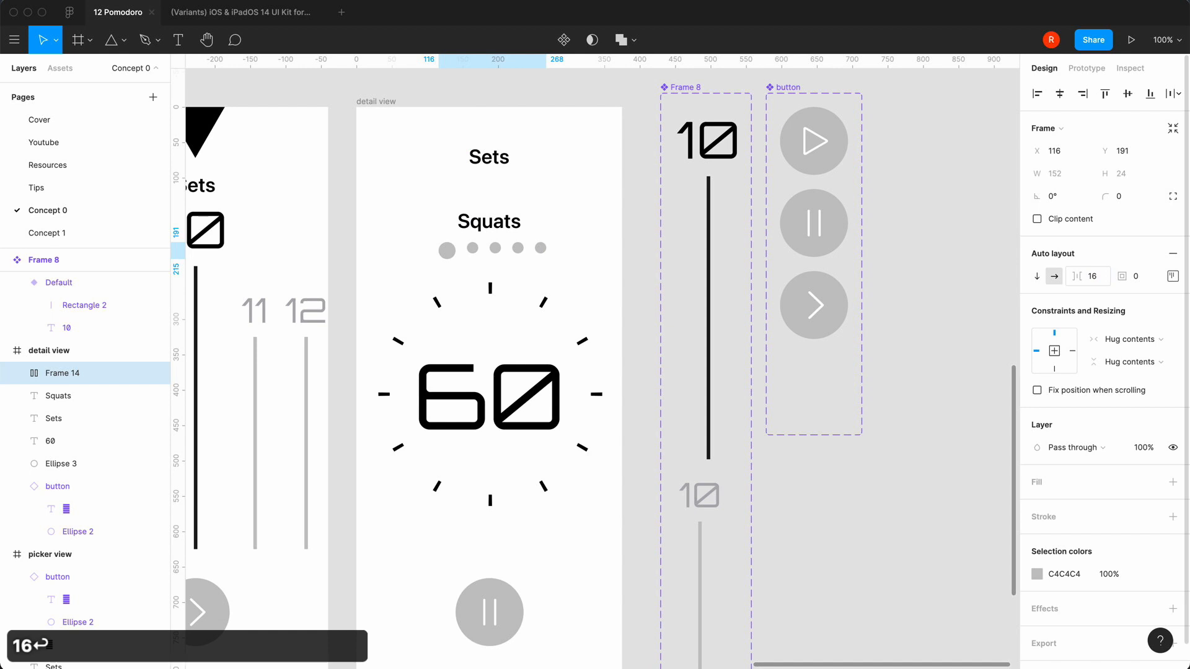
left_click(1101, 279)
type("24")
key("Return")
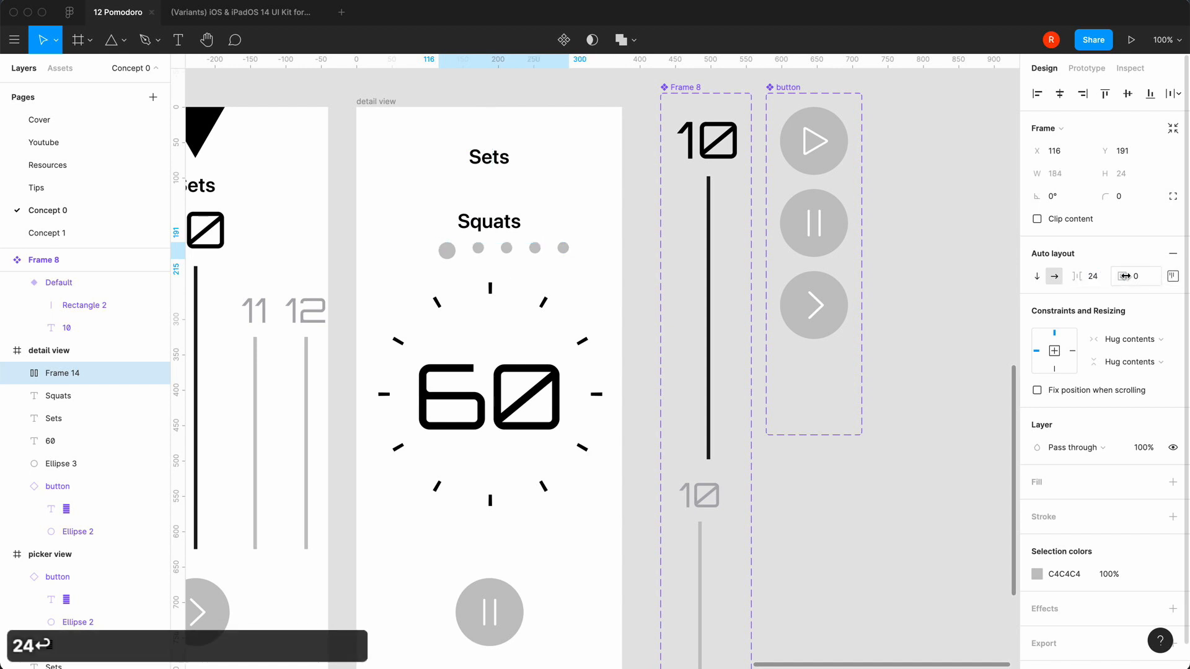
- Align the circles on their vertical middle within the auto layout and center the row horizontally in the detail view
left_click(1172, 275)
left_click(1115, 342)
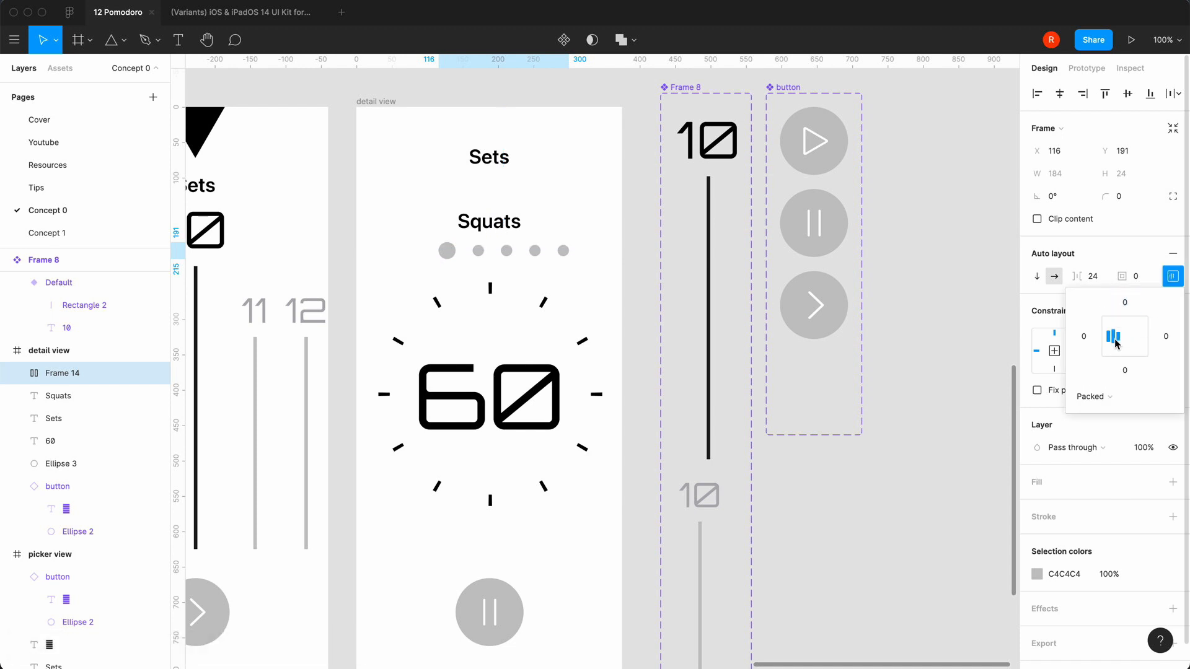
left_click(1060, 93)
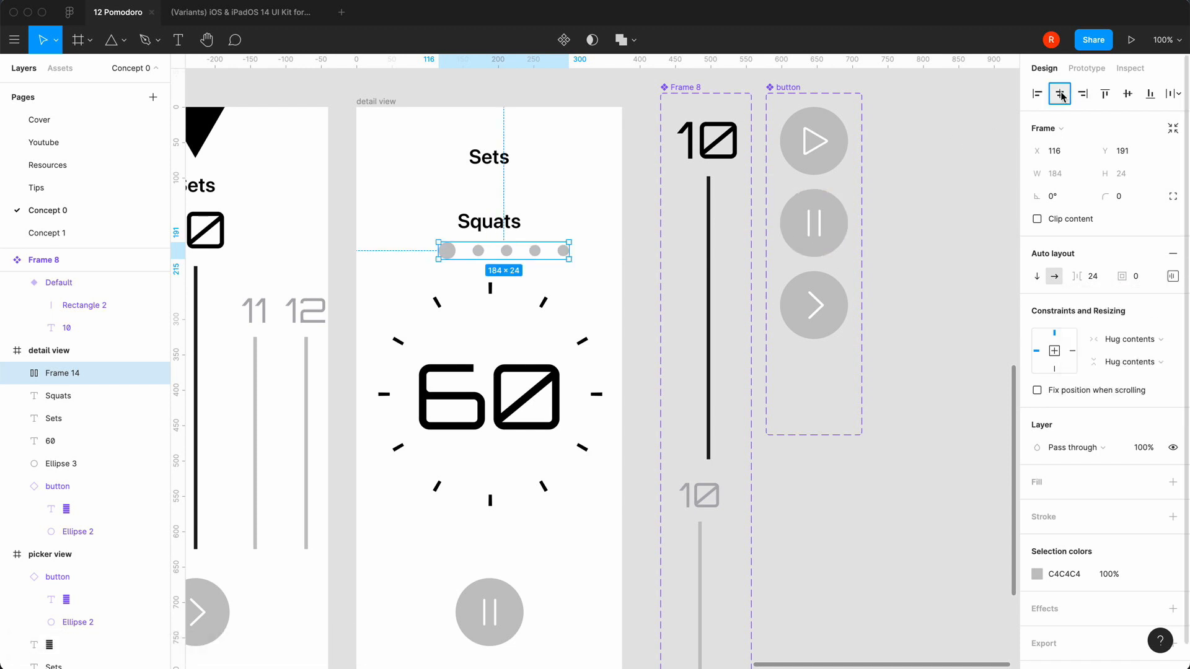
left_click(576, 225)
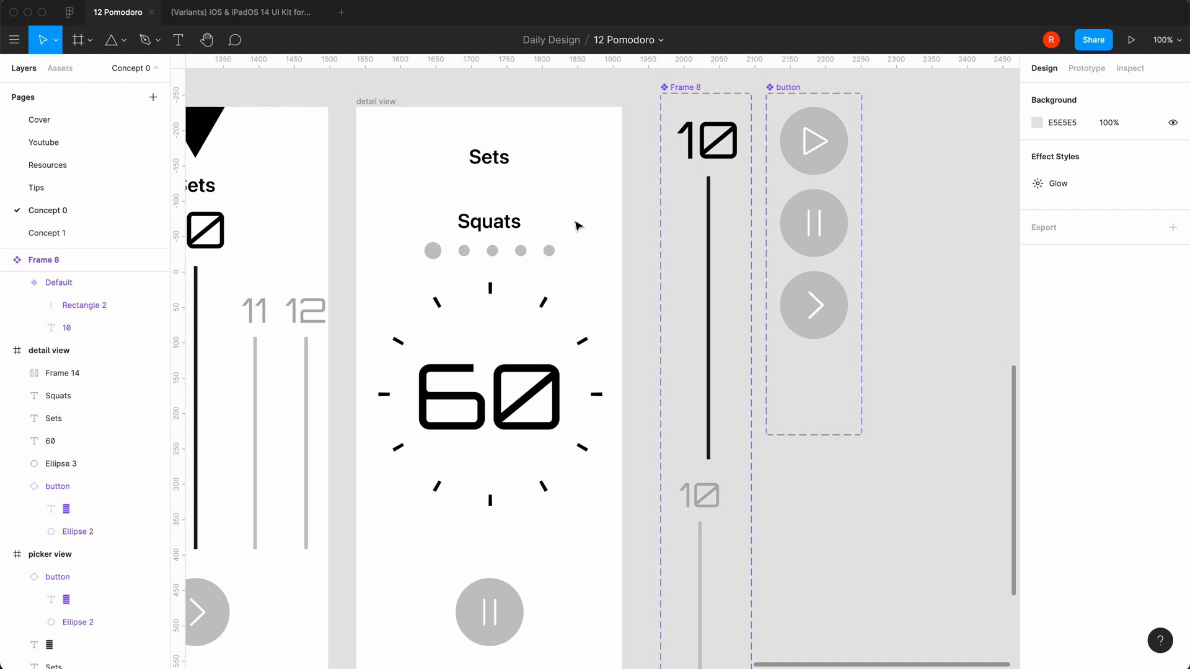
- Change the fill of the four small circles to the light gray E5E5EA from the iOS UI kit colors
left_click(549, 251)
left_click(551, 253)
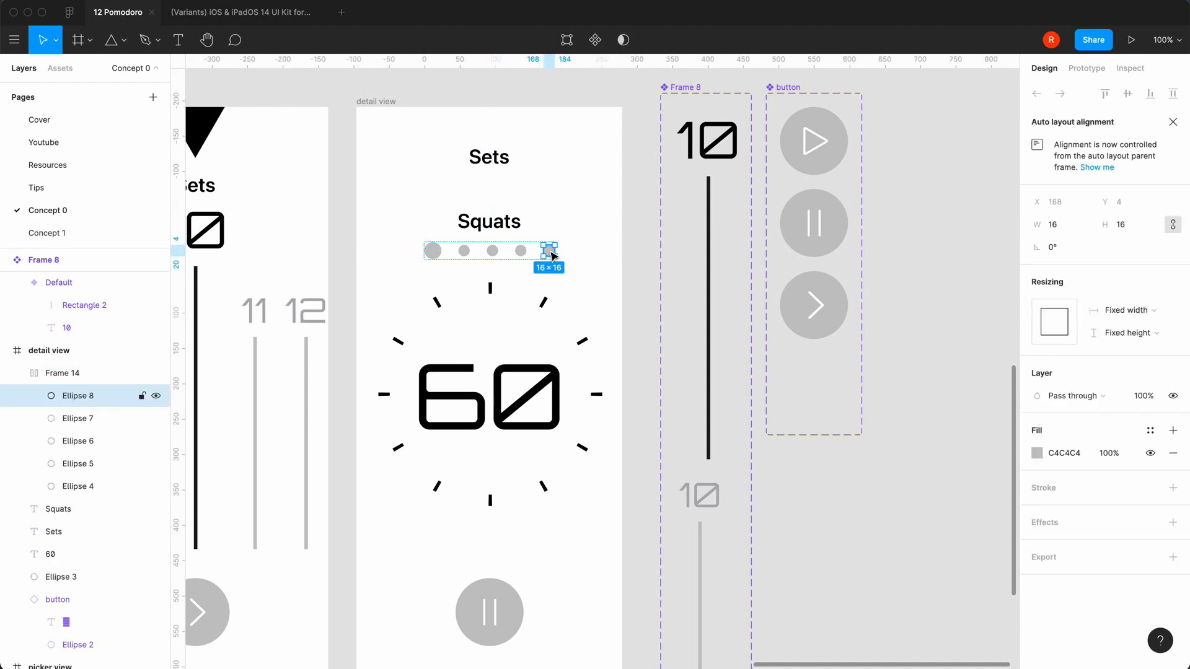
left_click(79, 469, "shift")
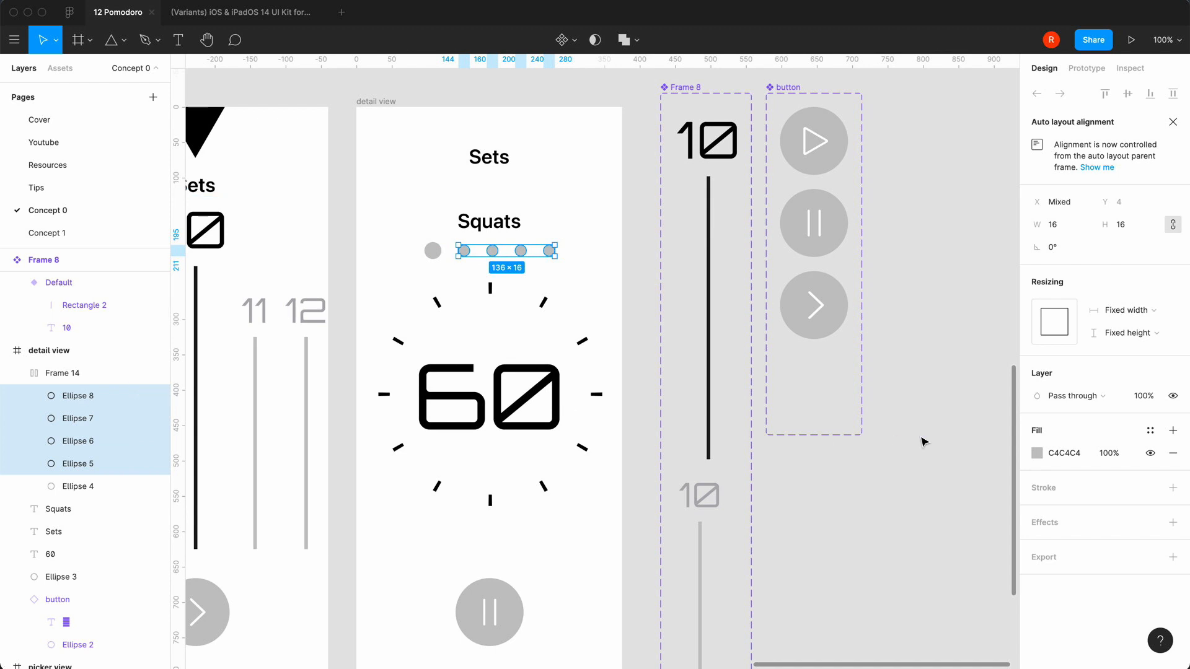
left_click(1037, 453)
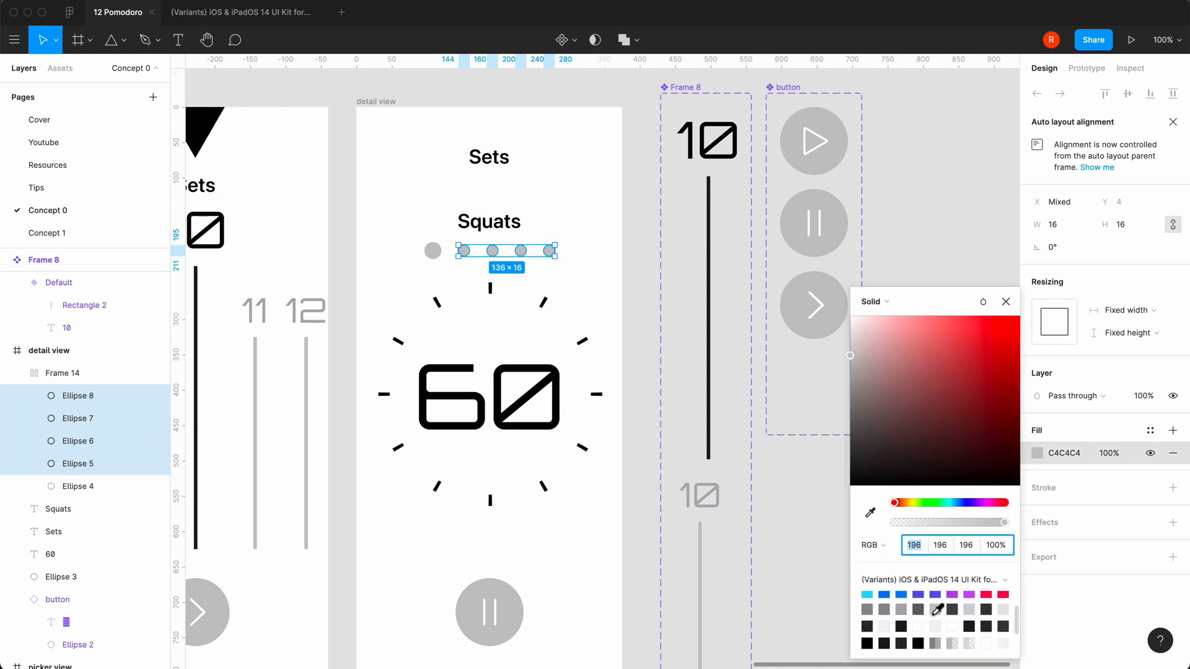
left_click(936, 608)
left_click(969, 609)
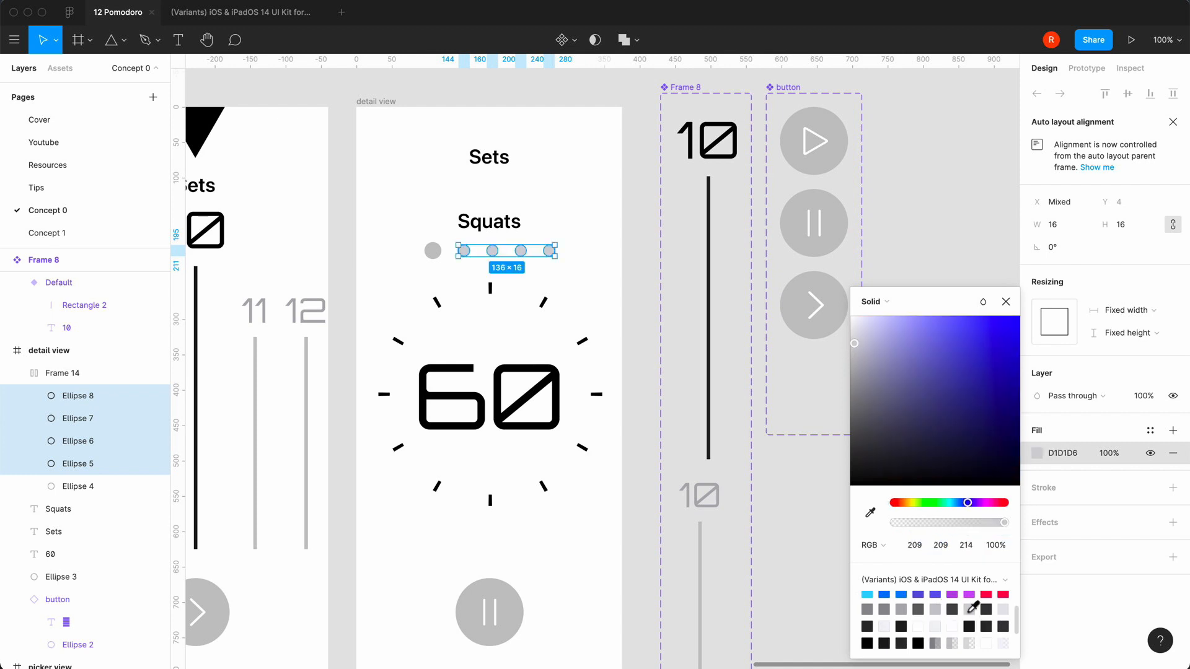
left_click(1004, 609)
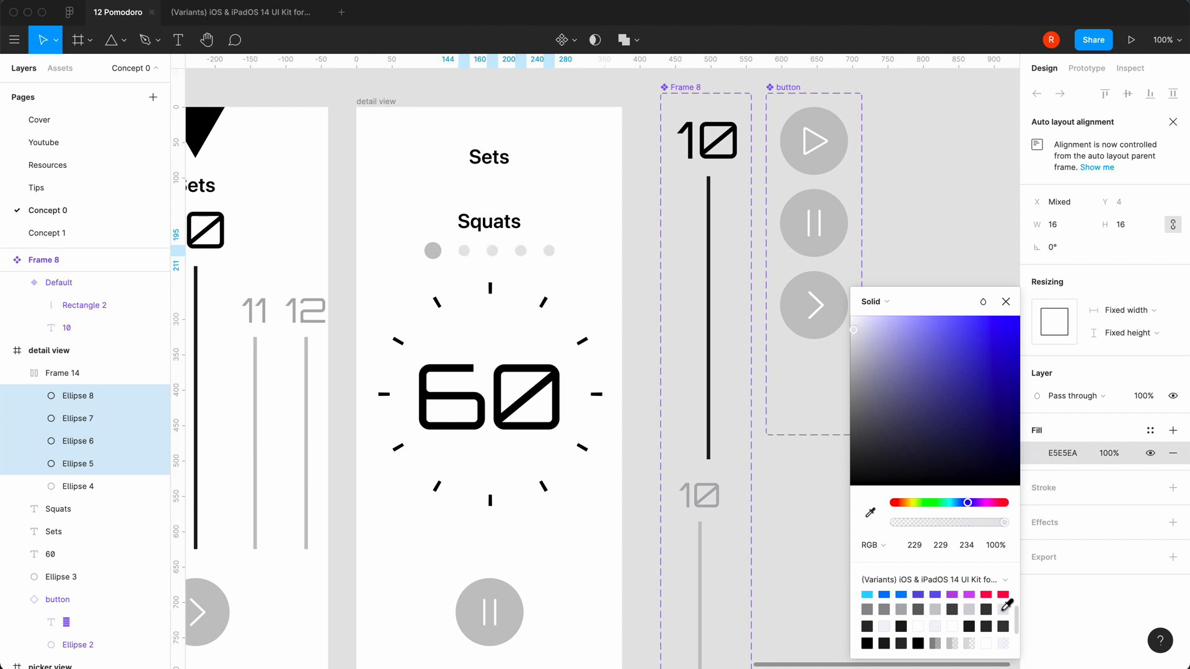
left_click(1006, 302)
left_click(839, 574)
key("minus")
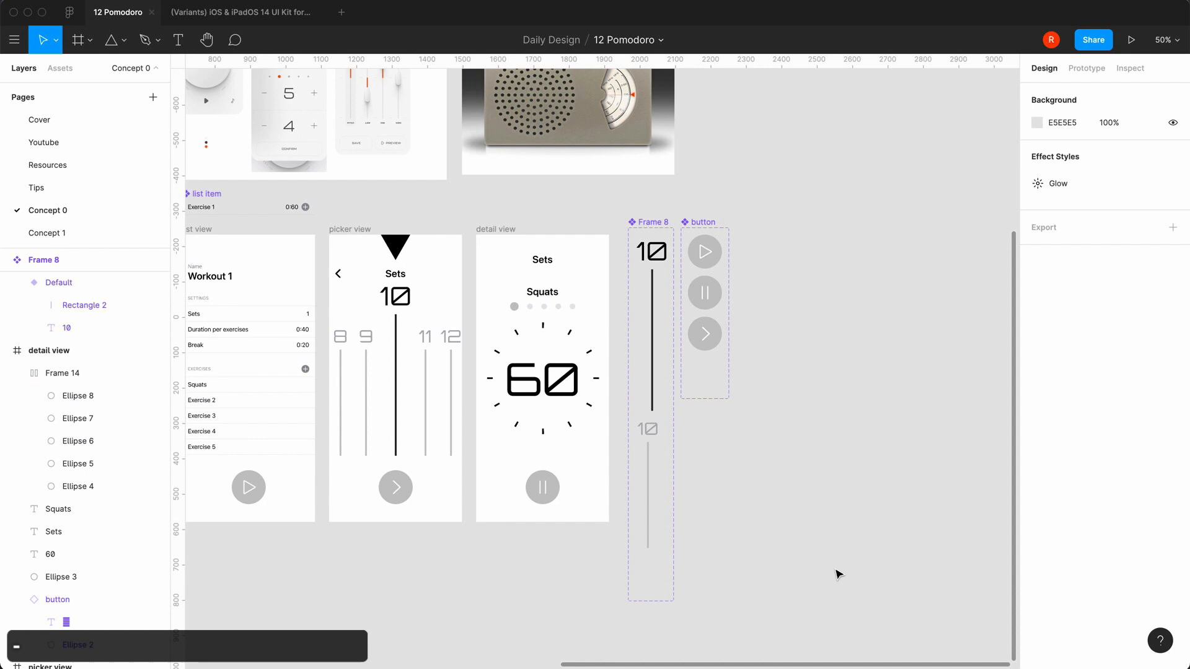
- Change the fill of the large circle in the dot row to the dark gray 1C1C1E from the iOS UI kit colors
key("minus")
key("equal")
key("equal")
left_click(432, 253)
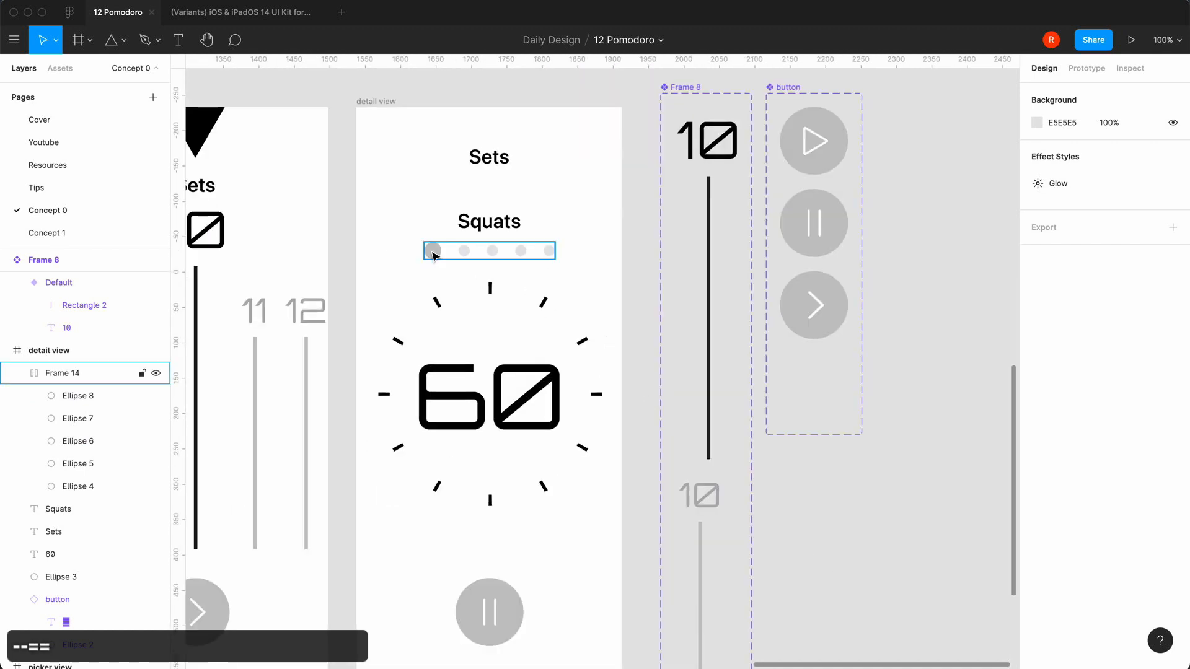
left_click(433, 253)
left_click(1037, 453)
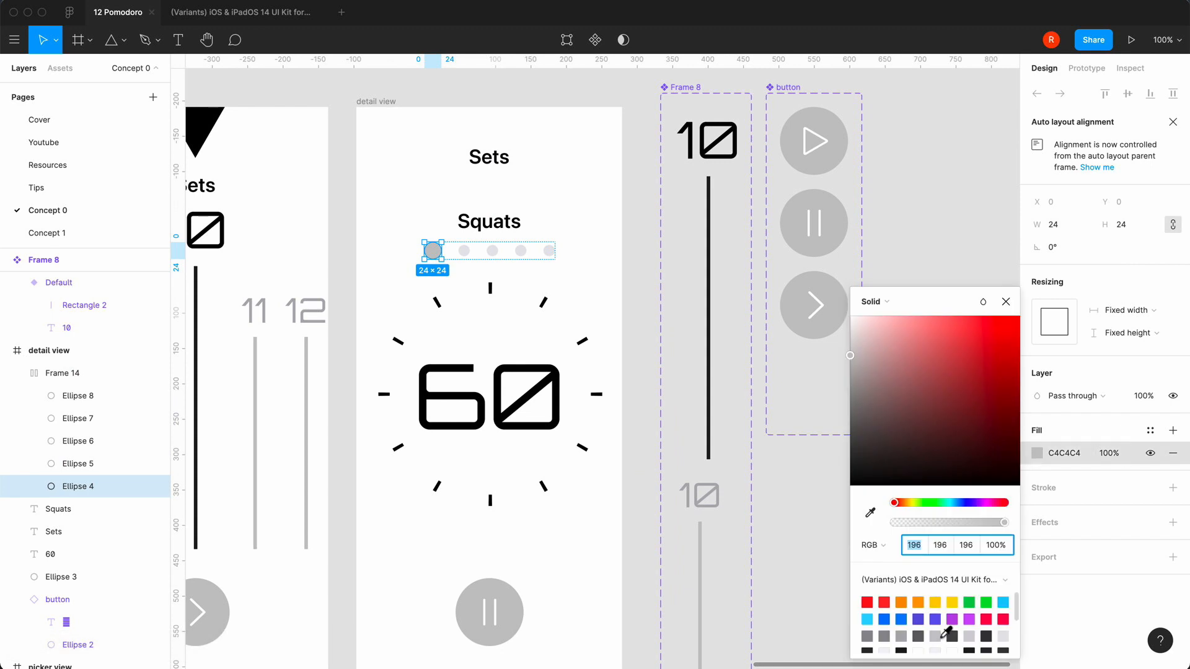
scroll(946, 632, "down", 2)
left_click(869, 634)
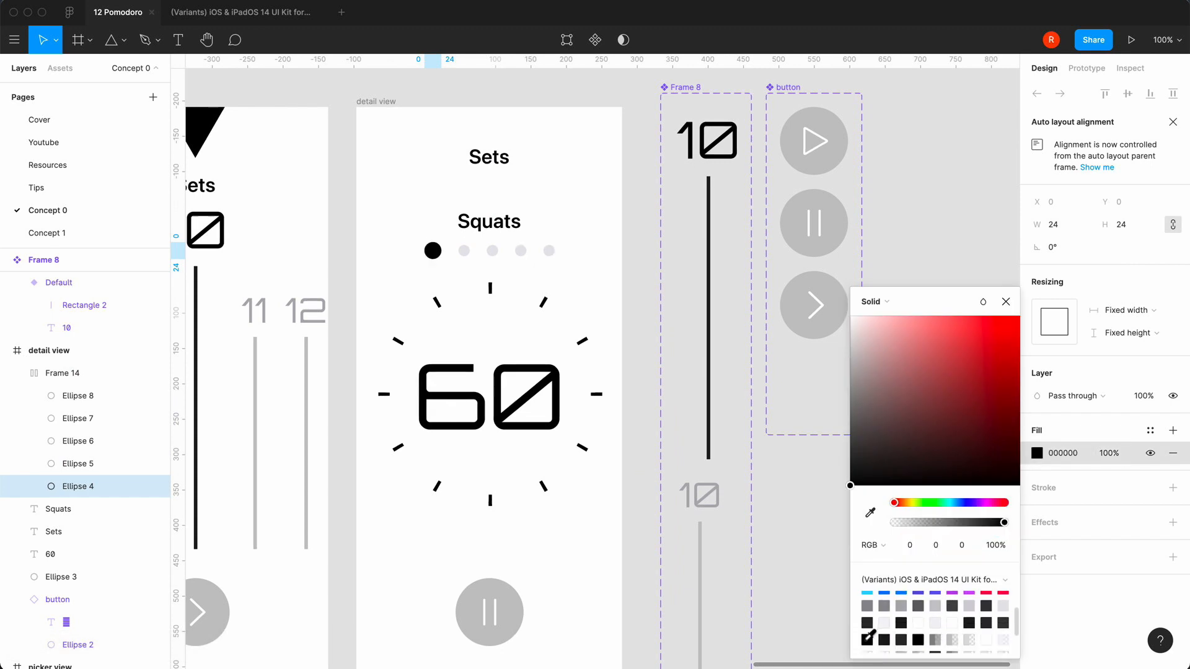
left_click(964, 624)
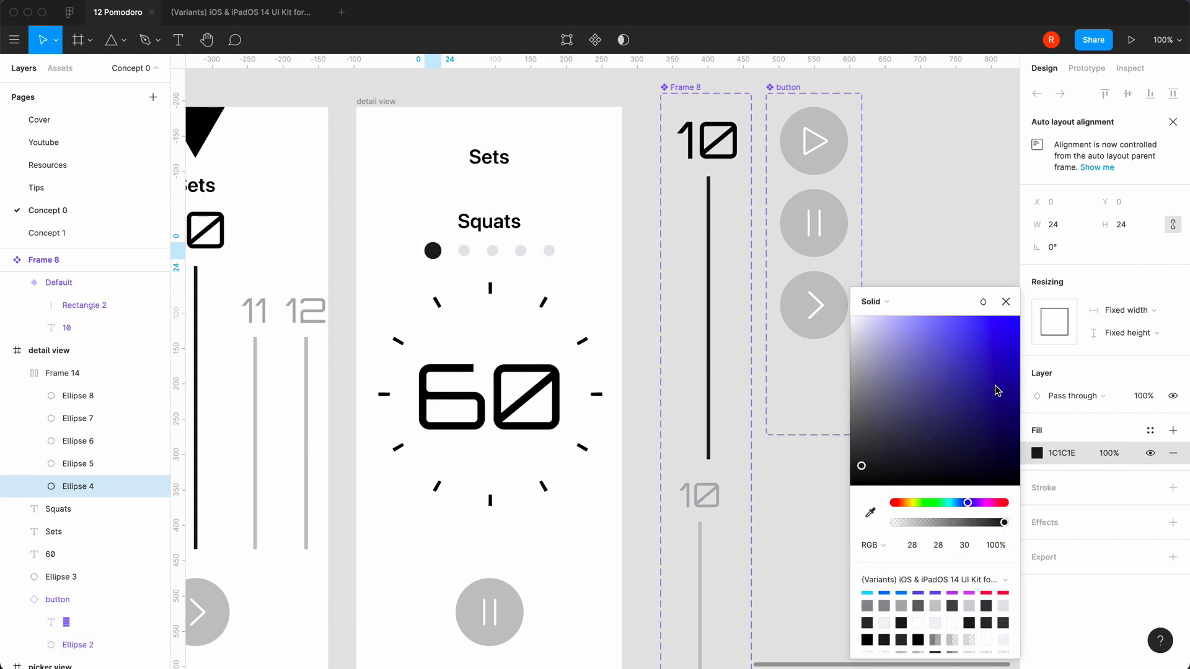
left_click(1006, 301)
left_click(860, 536)
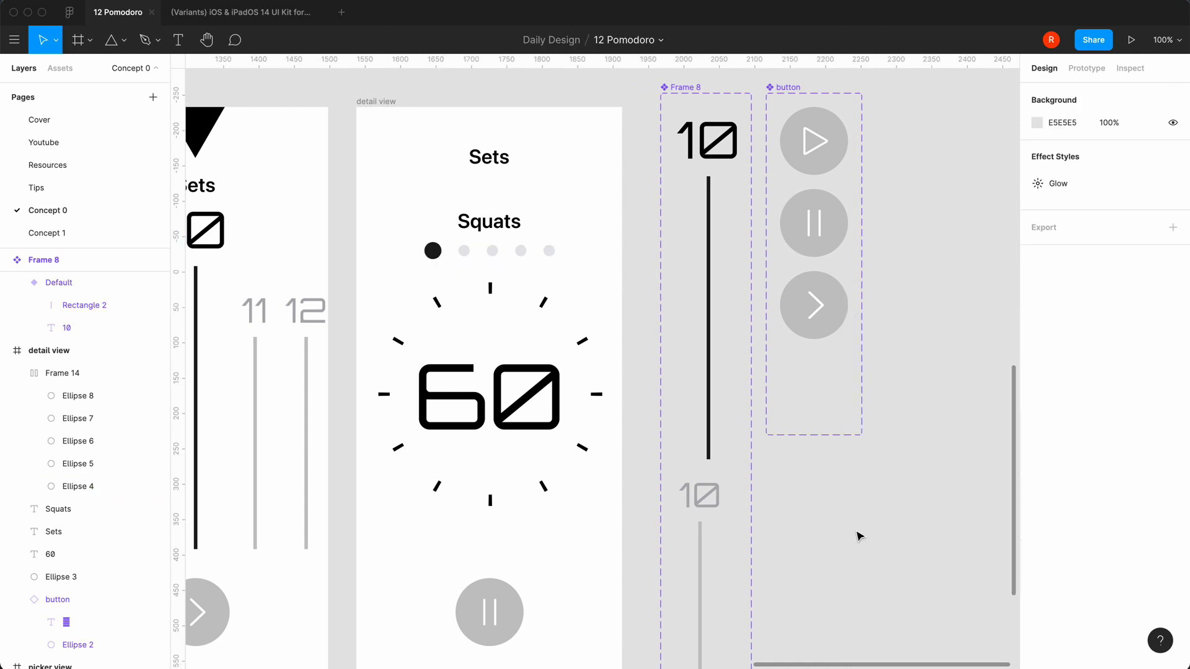
- Set the vertical spacing between the Squats heading and its row of dots to 8
left_click(507, 251)
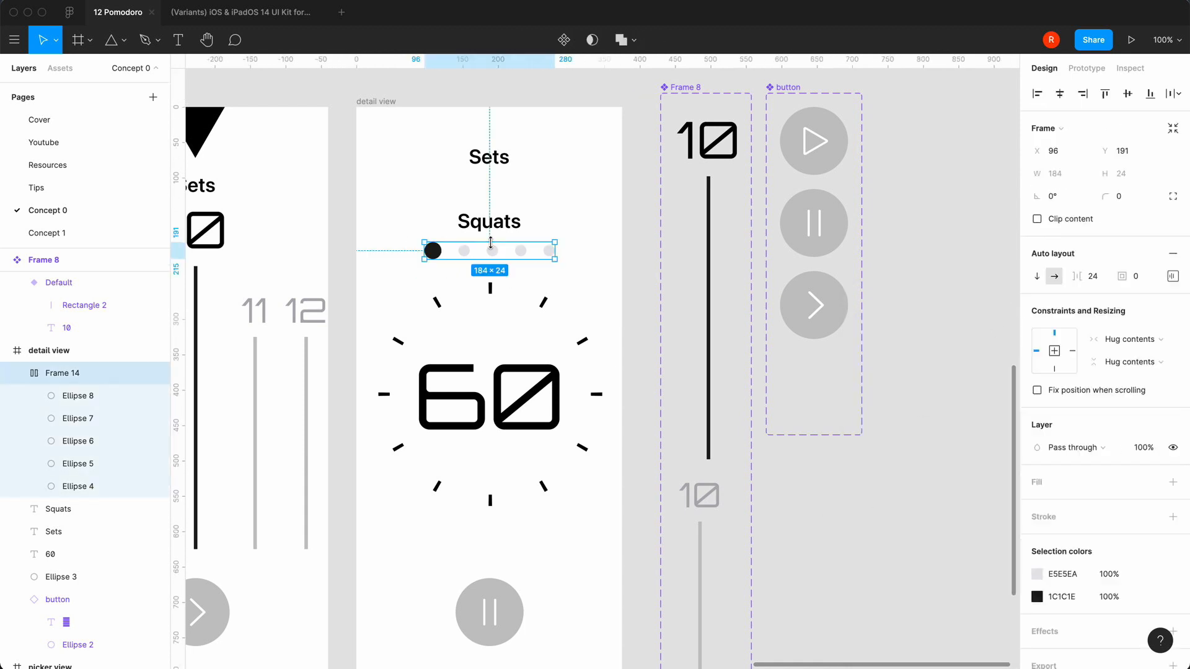
left_click(491, 225, "shift")
left_click(1060, 222)
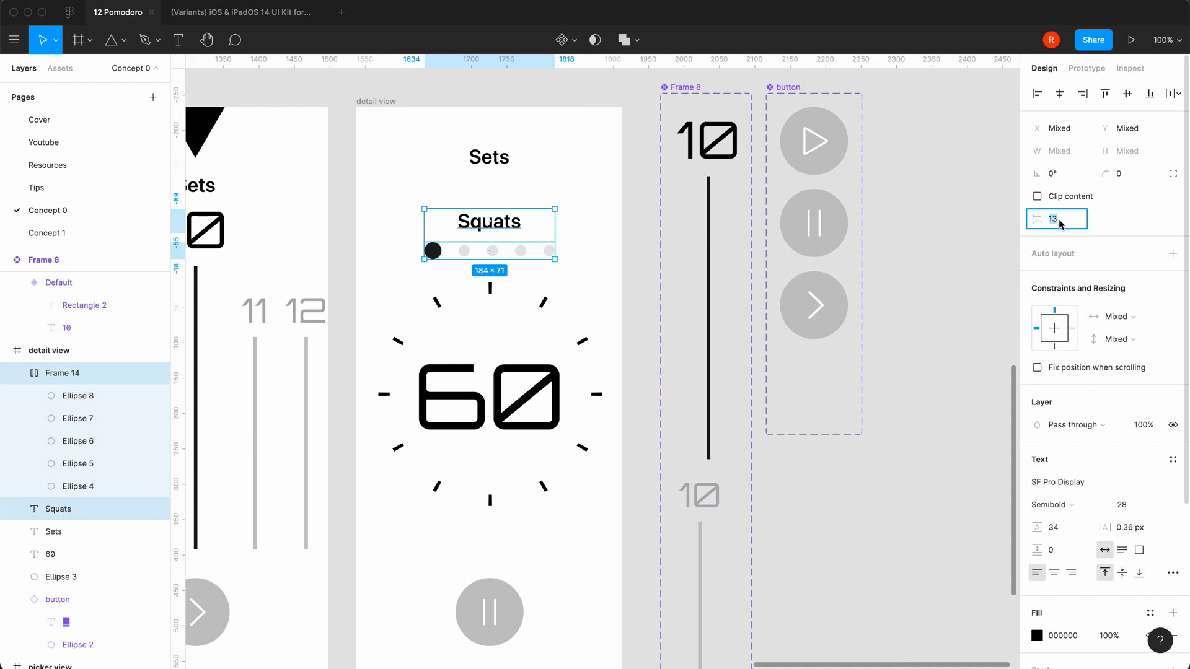
type("8")
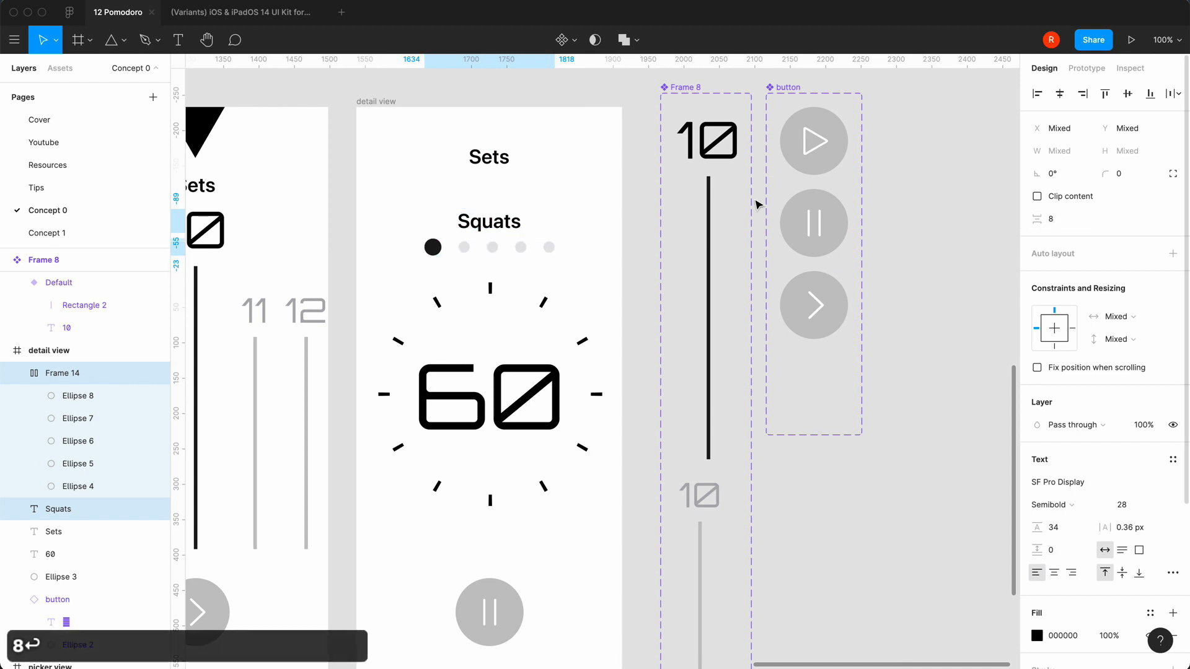
left_click(624, 241)
- Delete the Sets heading from the detail view and group the Squats heading with its row of dots
left_click(504, 155)
key("BackSpace")
left_click(490, 221)
left_click(464, 248, "shift")
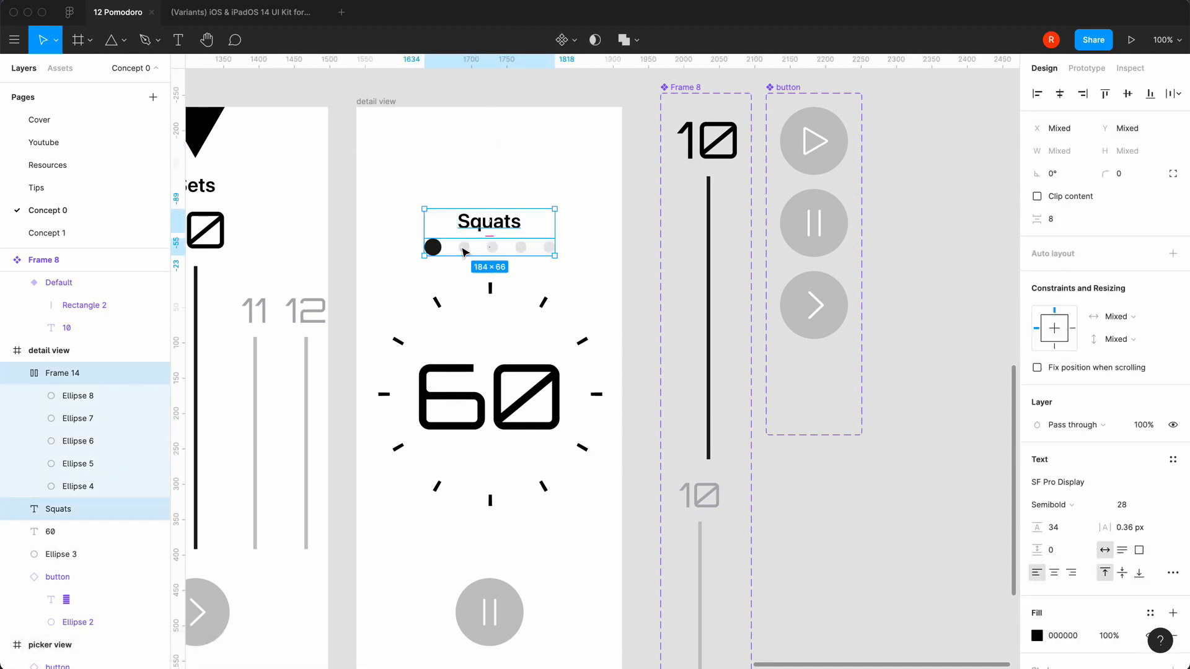
key("super+g")
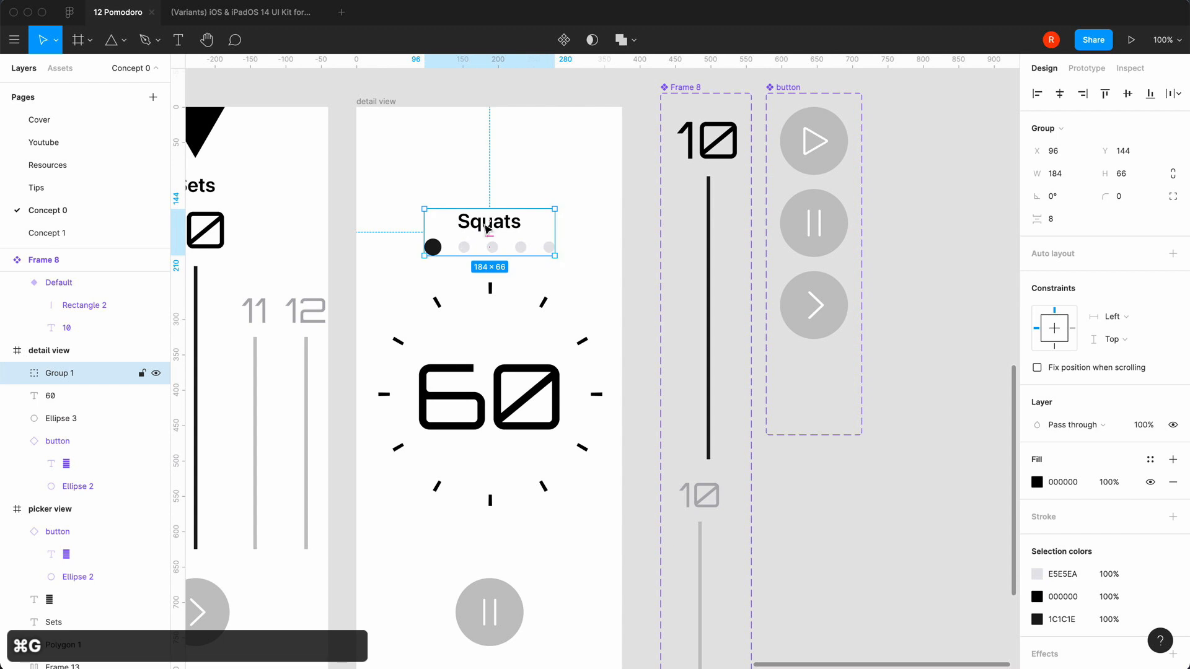
- Duplicate the Squats group, place the copy above the original, and change its heading text to "Sets"
key("super+d")
left_click_drag(489, 228, 558, 165)
double_click(479, 155)
double_click(479, 155)
type("ets")
key("Escape")
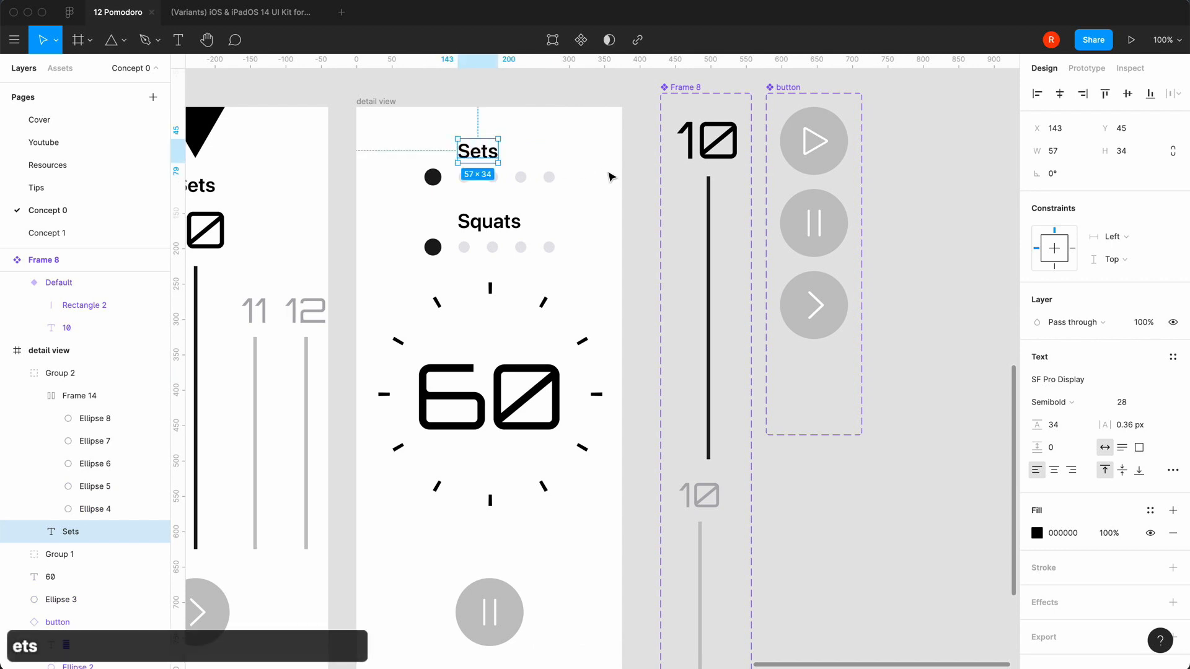
- Delete the last two small dots from the row under the Sets heading
left_click(611, 177)
left_click(549, 179)
double_click(549, 178)
double_click(549, 178)
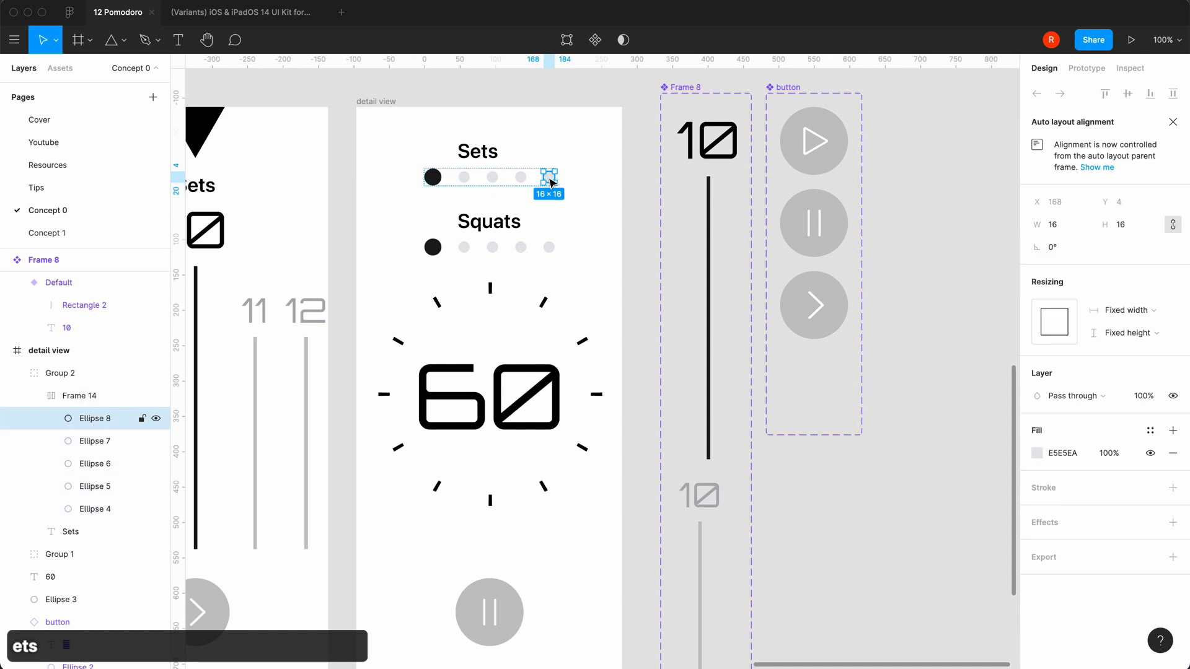
key("BackSpace")
double_click(520, 179)
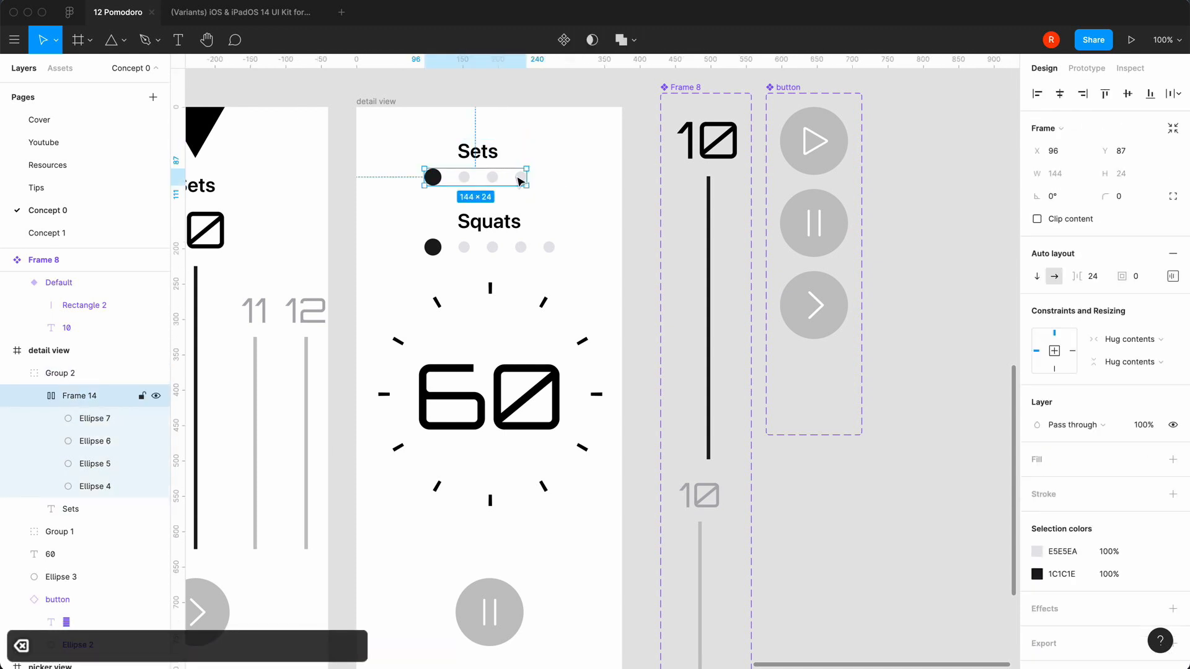
double_click(521, 179)
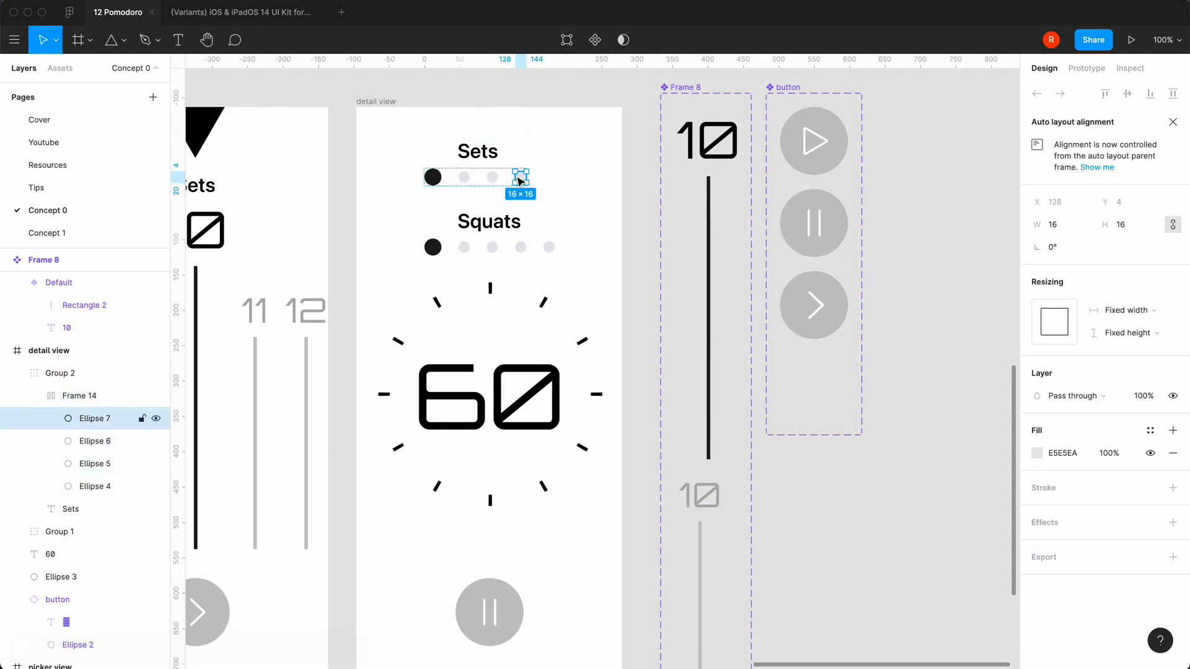
key("BackSpace")
- Center the Sets group horizontally in the detail view and align its heading and dot row on their horizontal centers
left_click(474, 177)
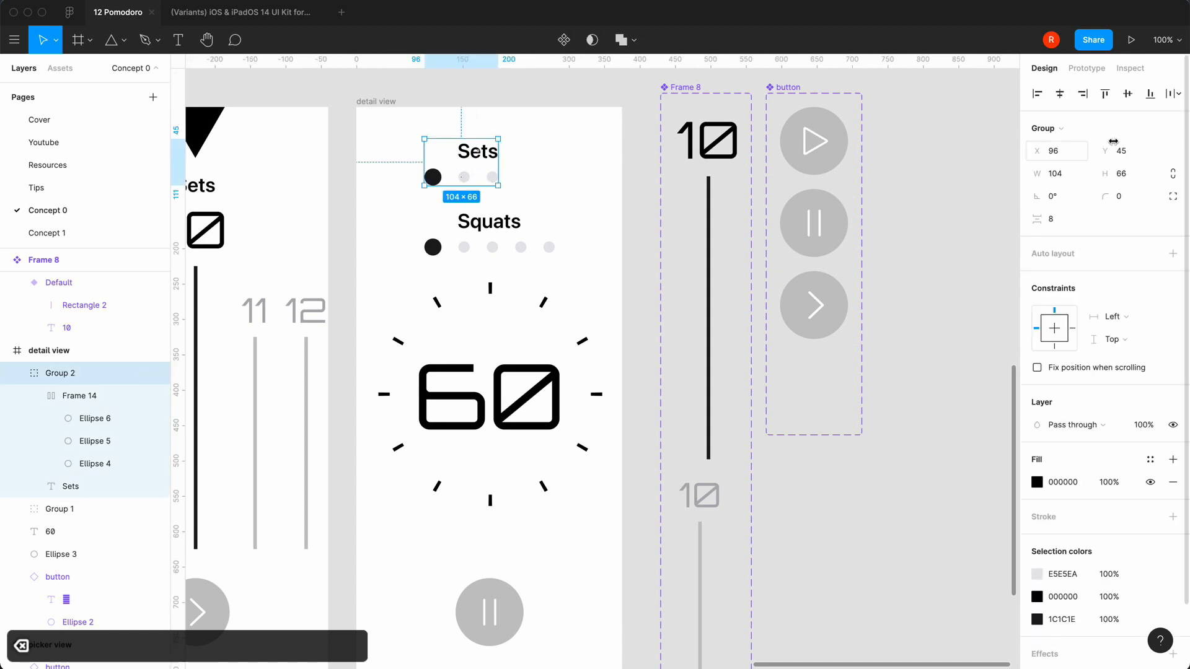
left_click(1059, 92)
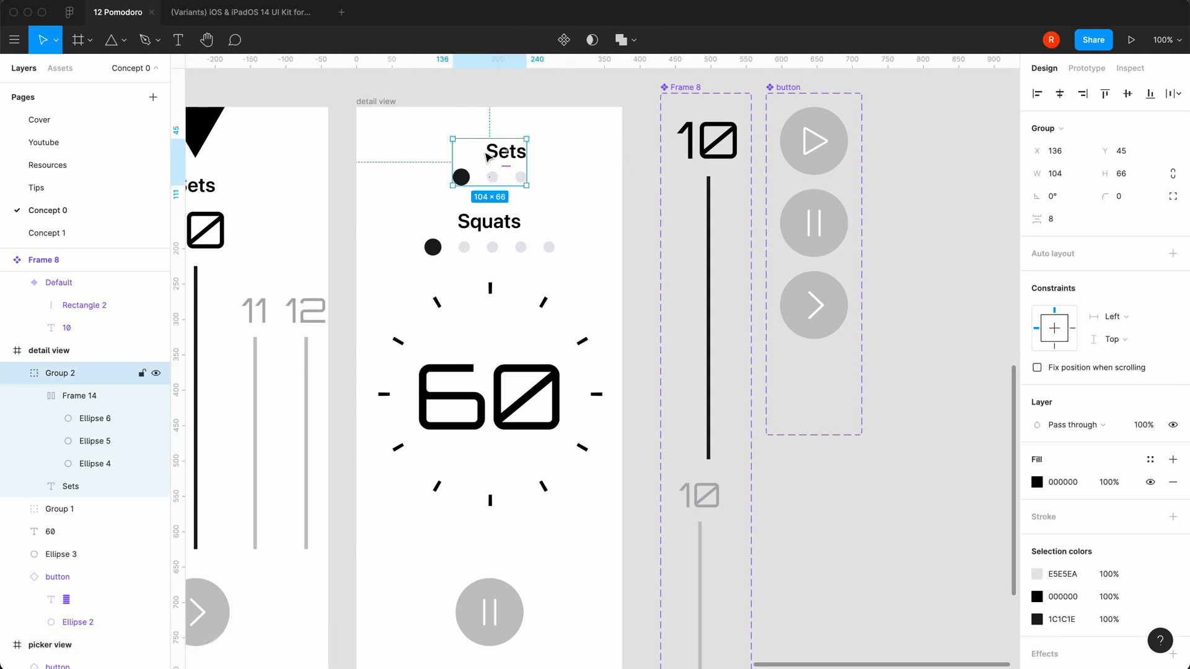
left_click(35, 394)
left_click(68, 395)
left_click(65, 418, "shift")
left_click(1060, 93)
left_click(866, 243)
- Change the Sets value in the list view's settings to 3
scroll(507, 404, "left", 5)
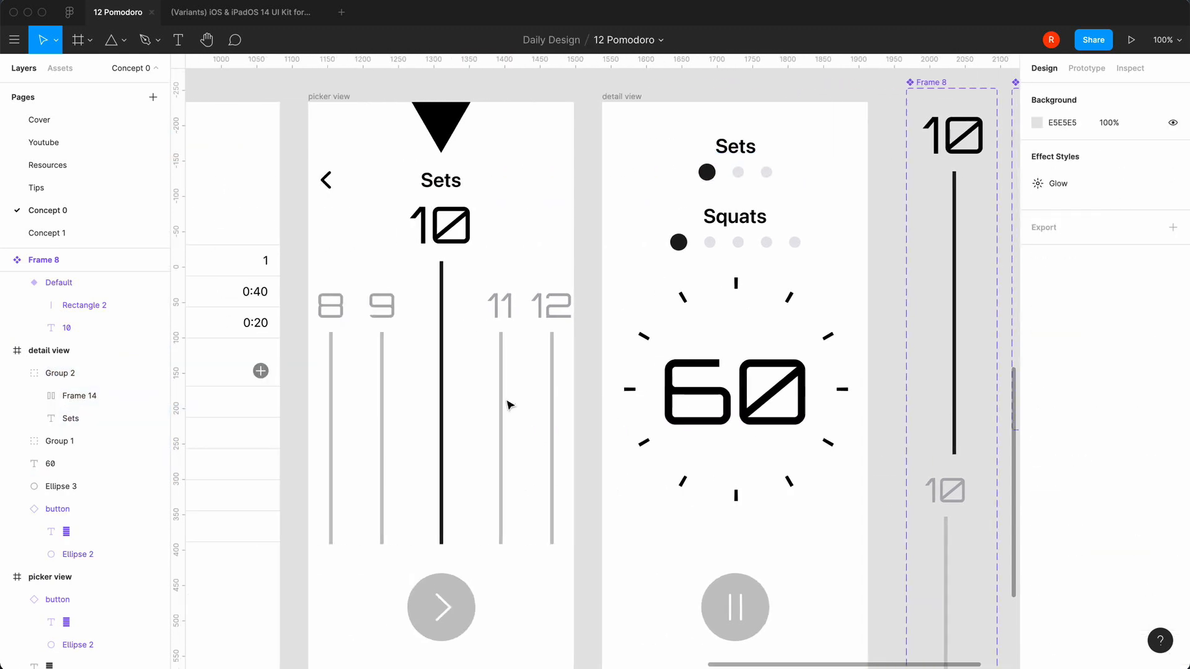
scroll(507, 405, "left", 12)
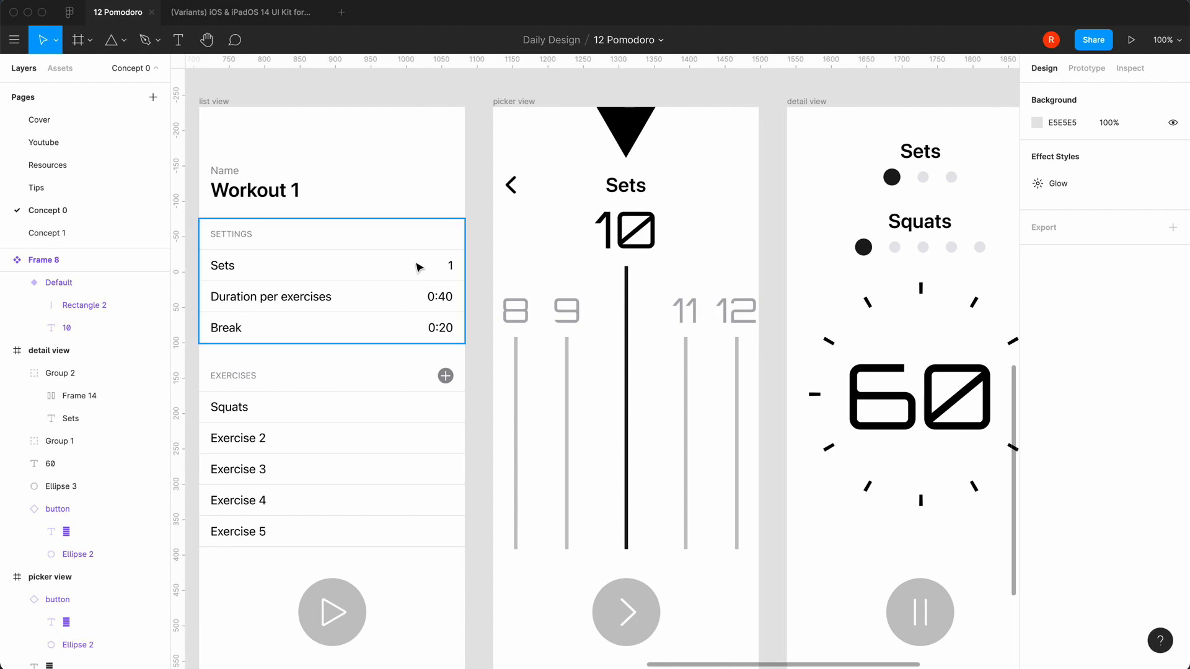
left_click(450, 270)
left_click(451, 269)
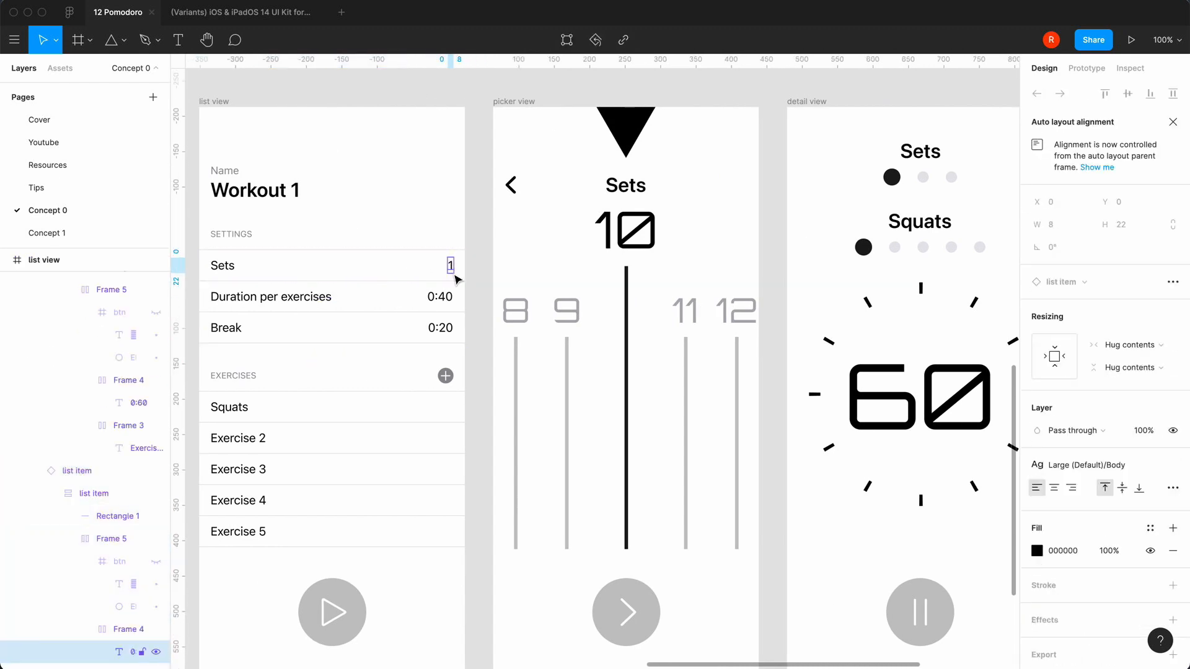
double_click(452, 268)
type("3")
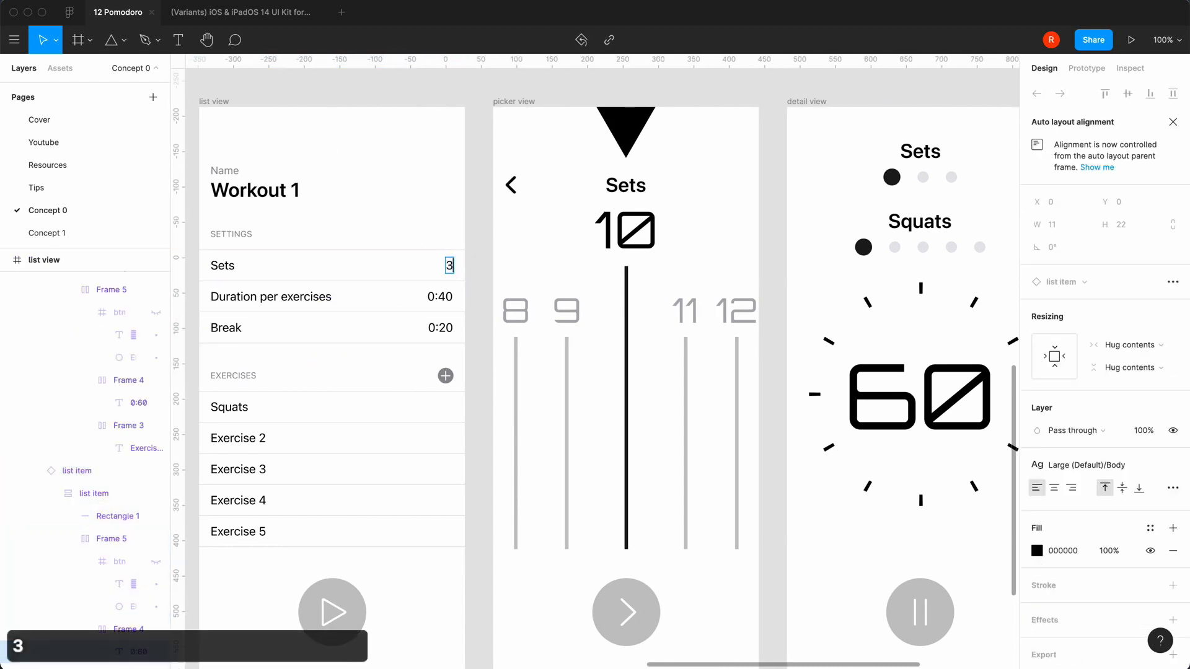
- Change the Duration per exercises value in the list view to 0:60
left_click(914, 402)
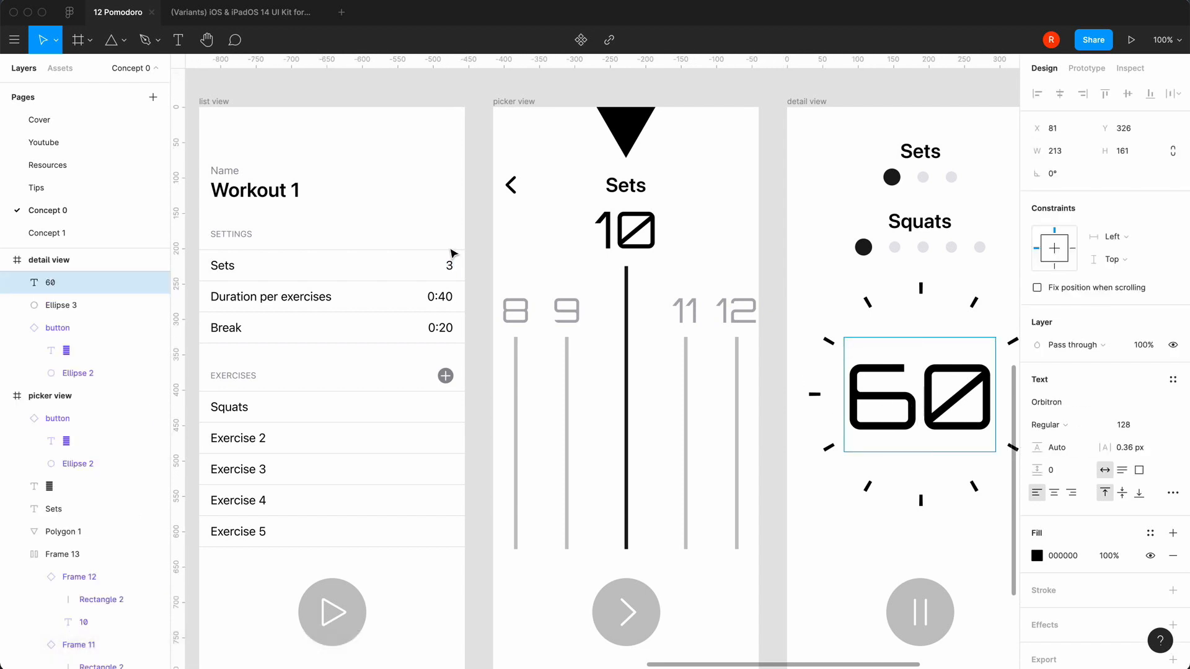
left_click(444, 295)
key("BackSpace")
type("6")
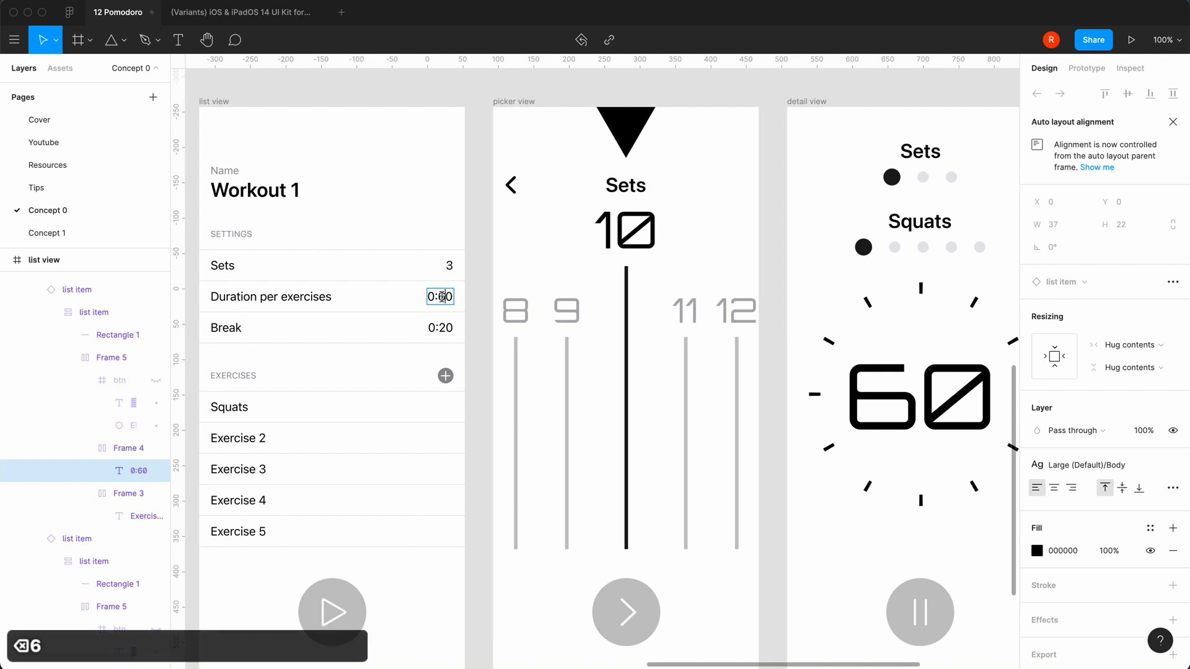
left_click(471, 420)
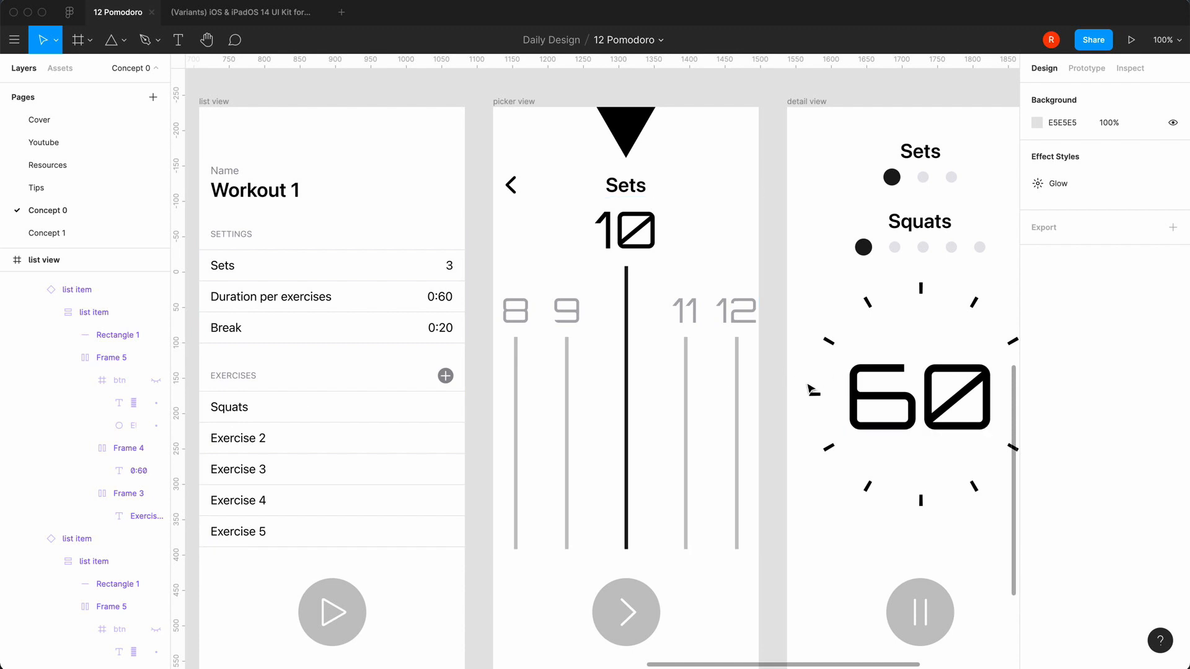
- Try a spacing of 0 within the Sets group in the detail view, and undo it
scroll(675, 426, "right", 3)
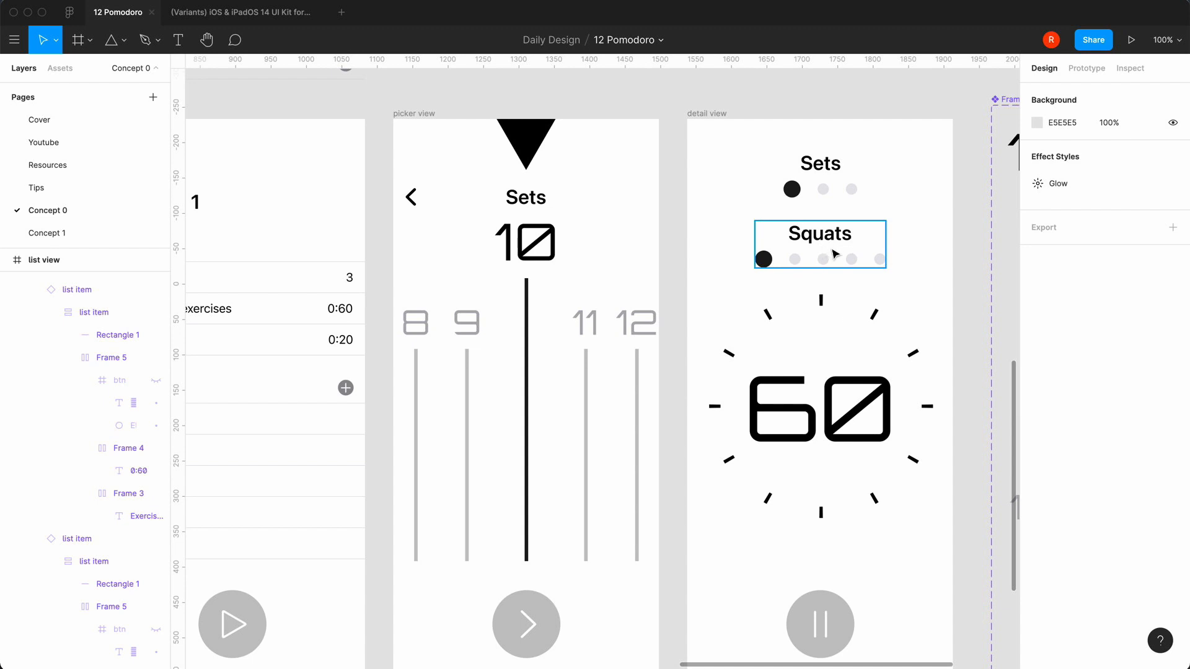
left_click(831, 194)
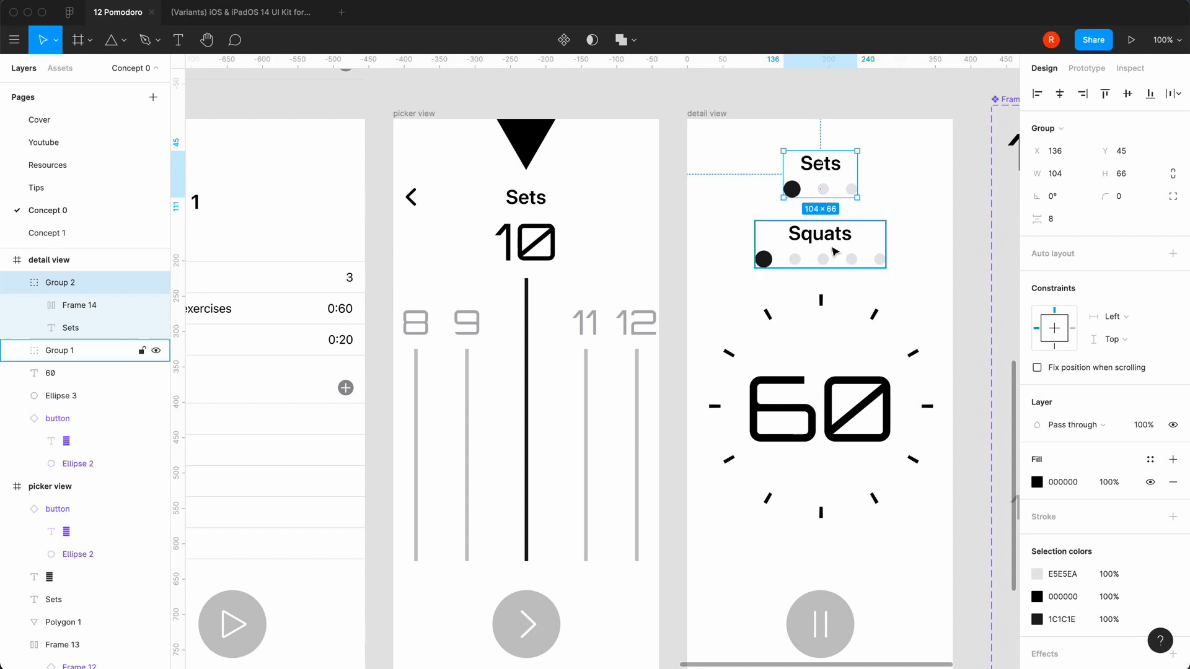
left_click(1065, 227)
type("0")
key("Return")
key("super+z")
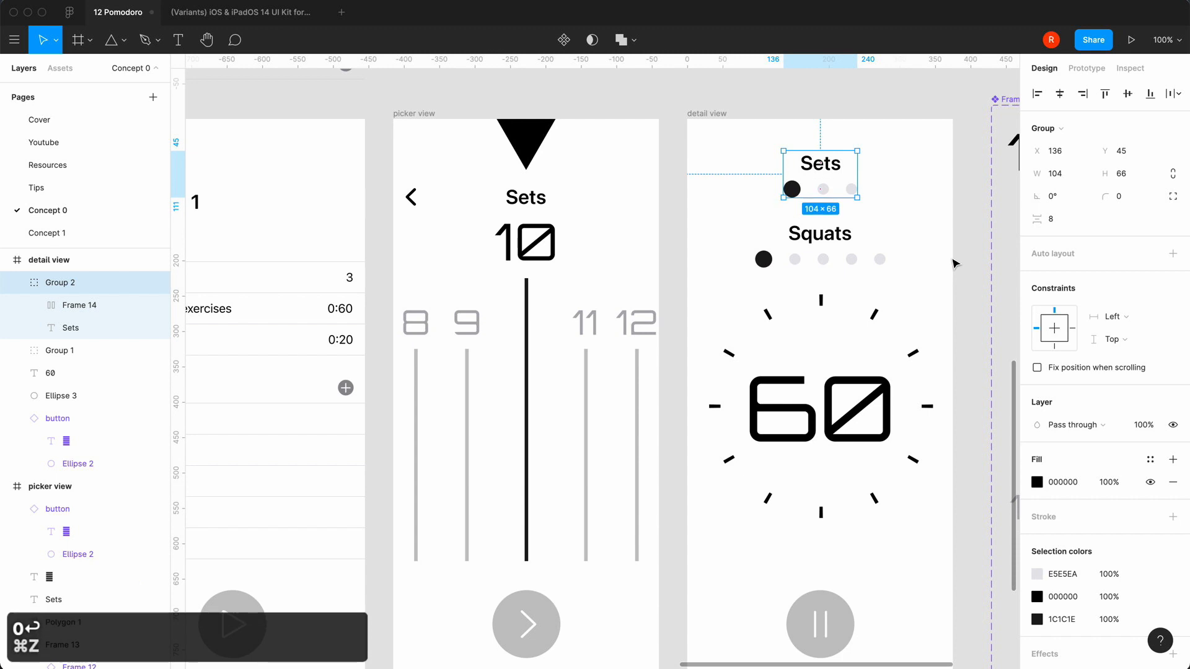
- Set the vertical spacing between the Sets and Squats groups in the detail view to 40
left_click(818, 238)
left_click(819, 166, "shift")
left_click(1053, 219)
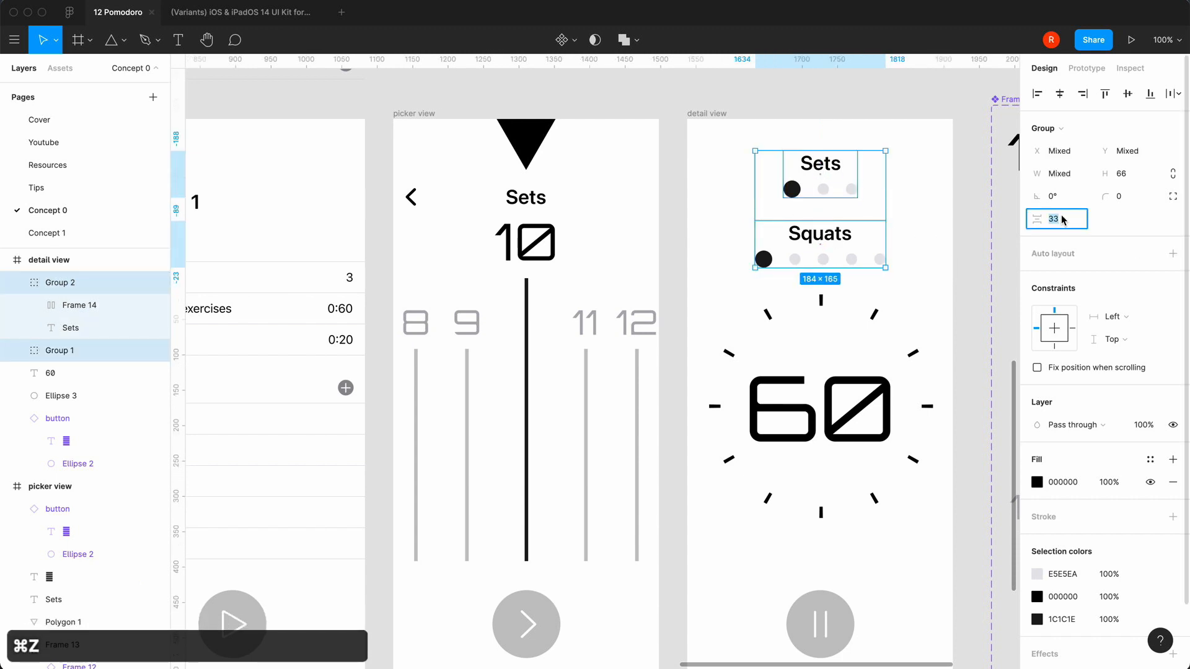
type("40")
key("Return")
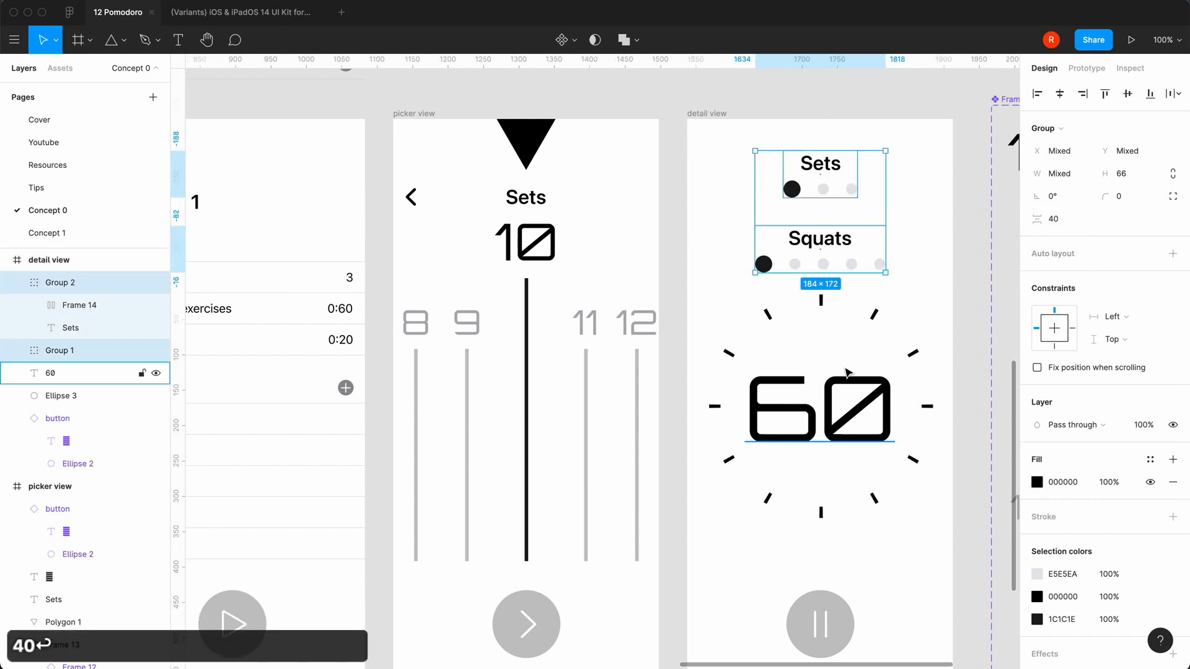
left_click(948, 240)
scroll(951, 241, "right", 3)
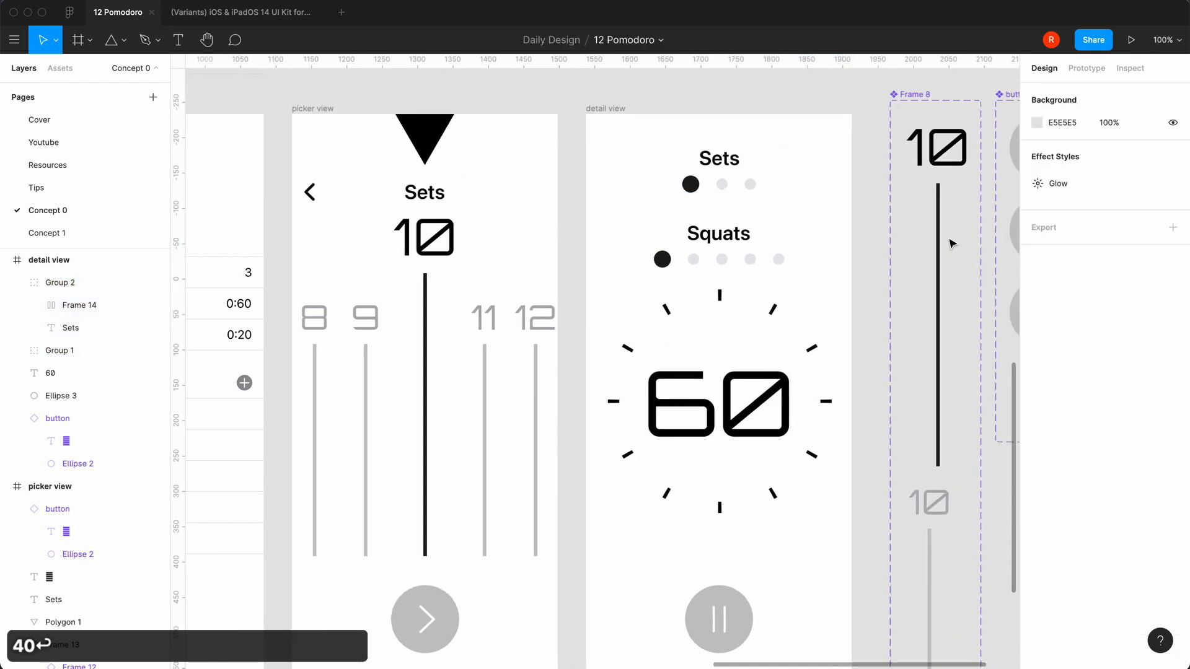
left_click(688, 403)
left_click(709, 316)
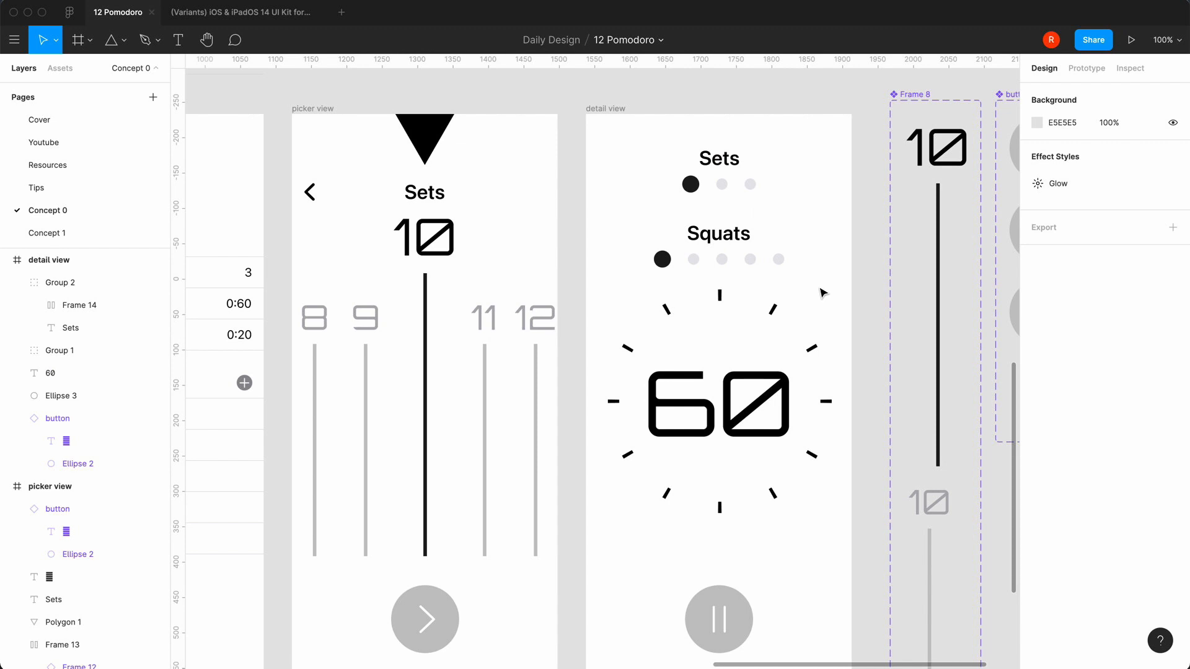
key("minus")
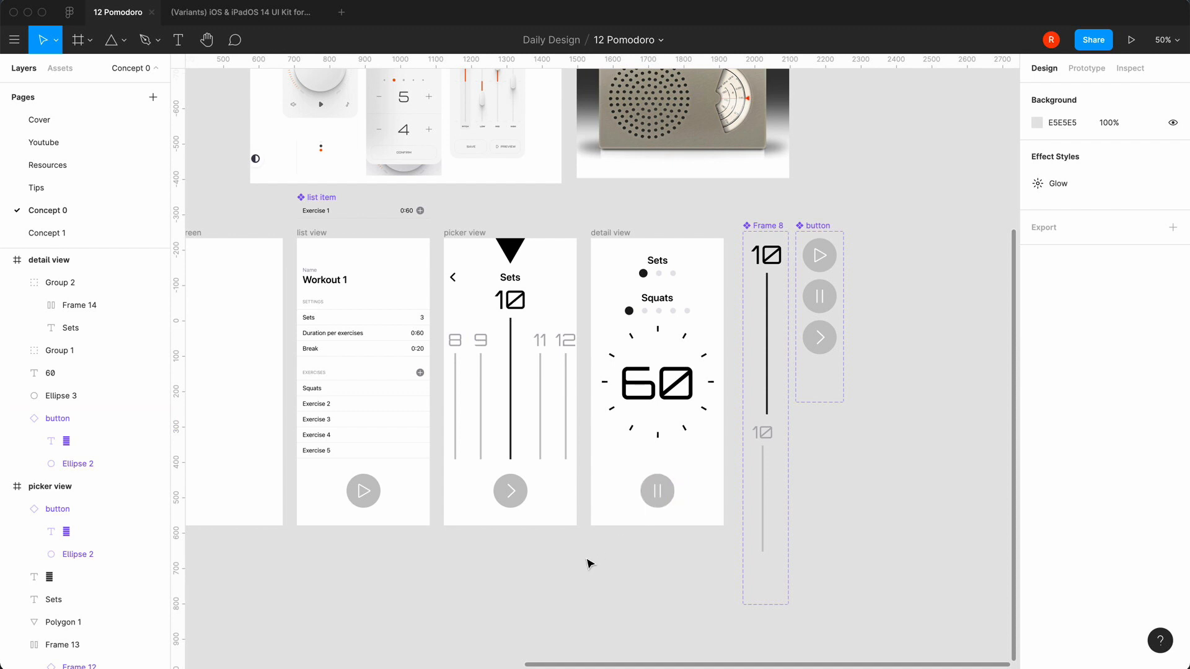
scroll(589, 564, "left", 3)
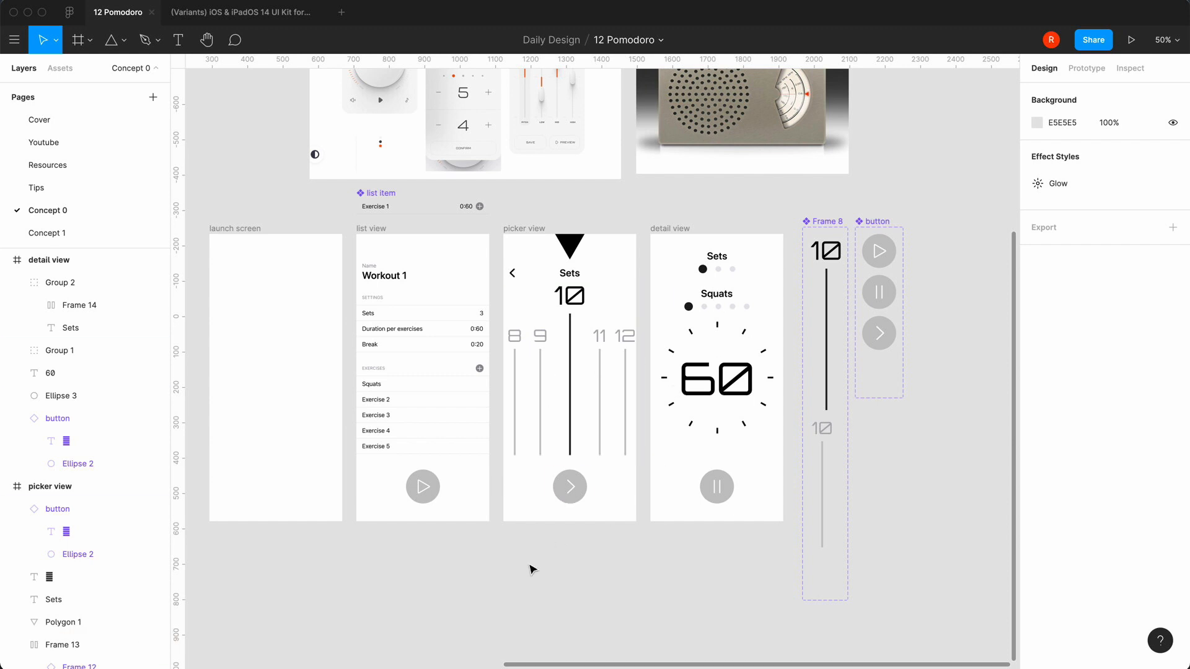
scroll(530, 569, "left", 3)
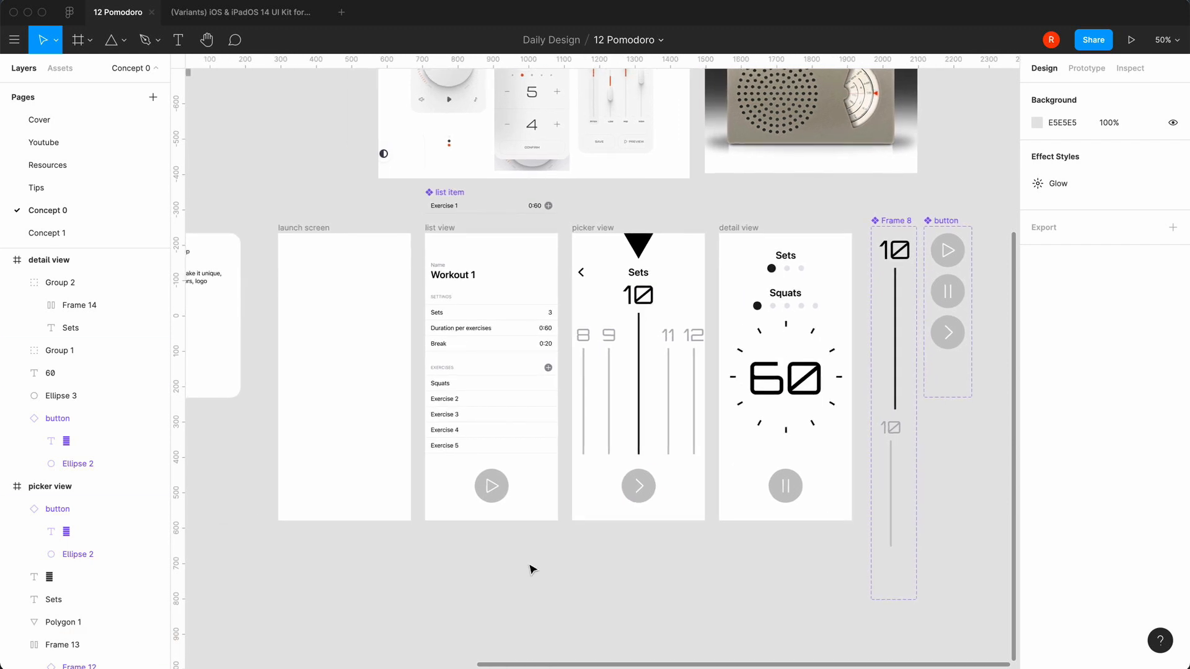
- Place a default 100 × 100 rectangle in the upper part of the empty launch screen frame
key("shift+0")
scroll(531, 565, "left", 8)
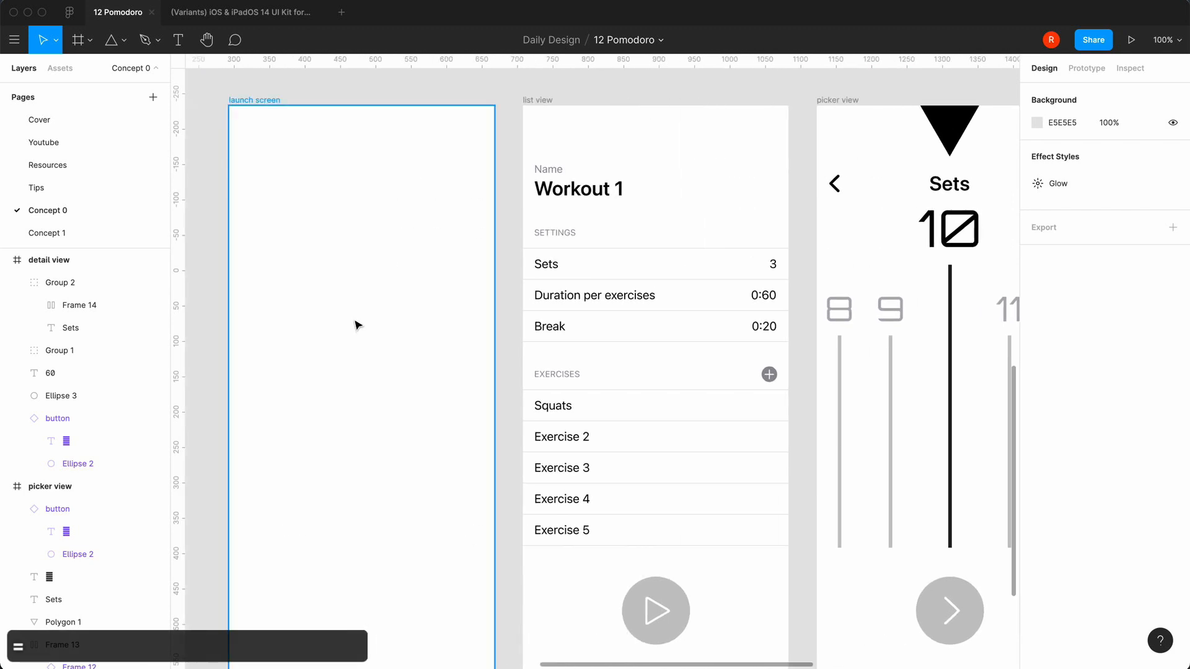
key("r")
left_click(309, 281)
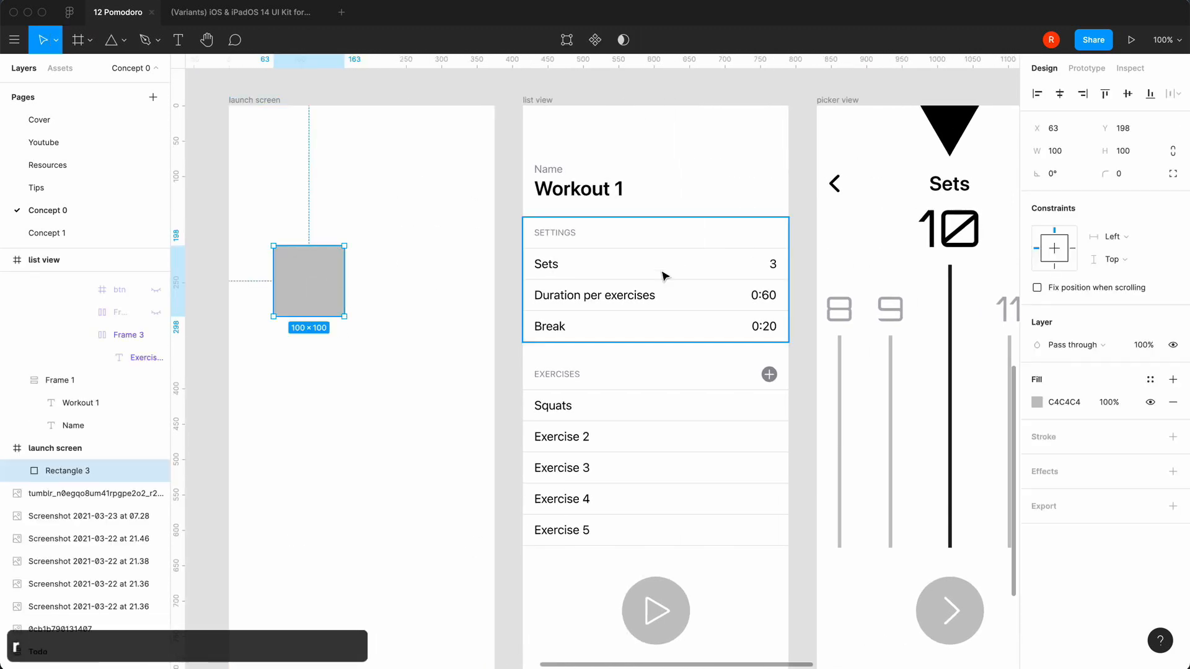
- Resize the launch screen rectangle to 80 × 4 and move it near the middle of the frame, at about X 148, Y 315
left_click(1073, 154)
type("80")
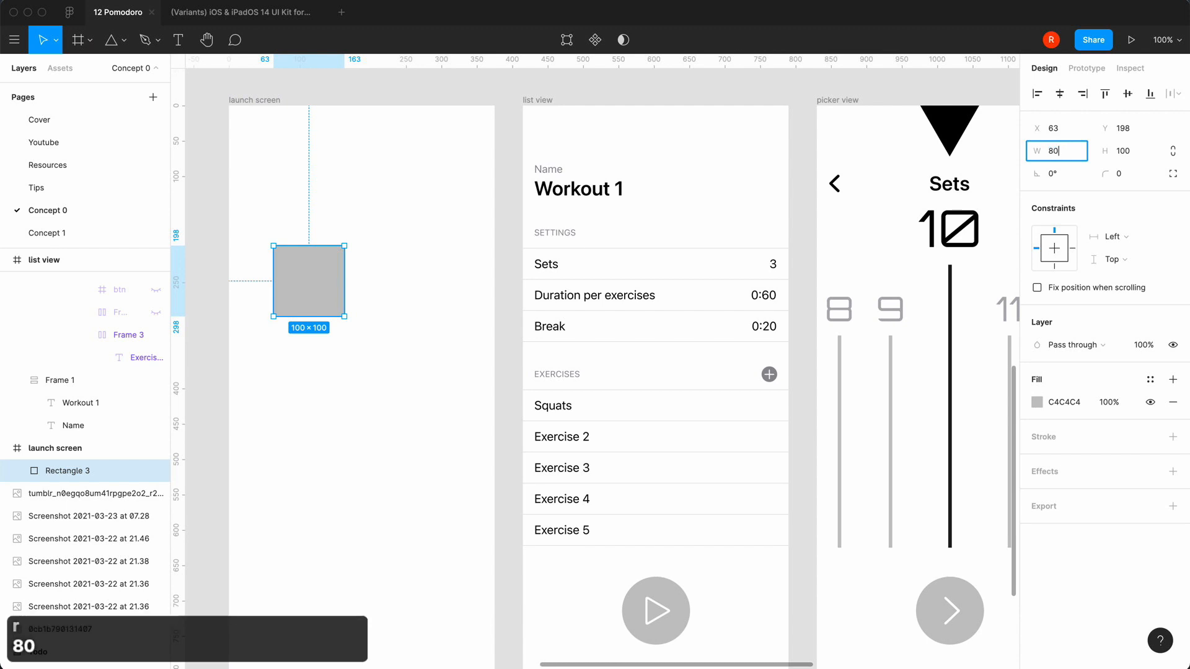
left_click(1134, 151)
type("4")
key("Return")
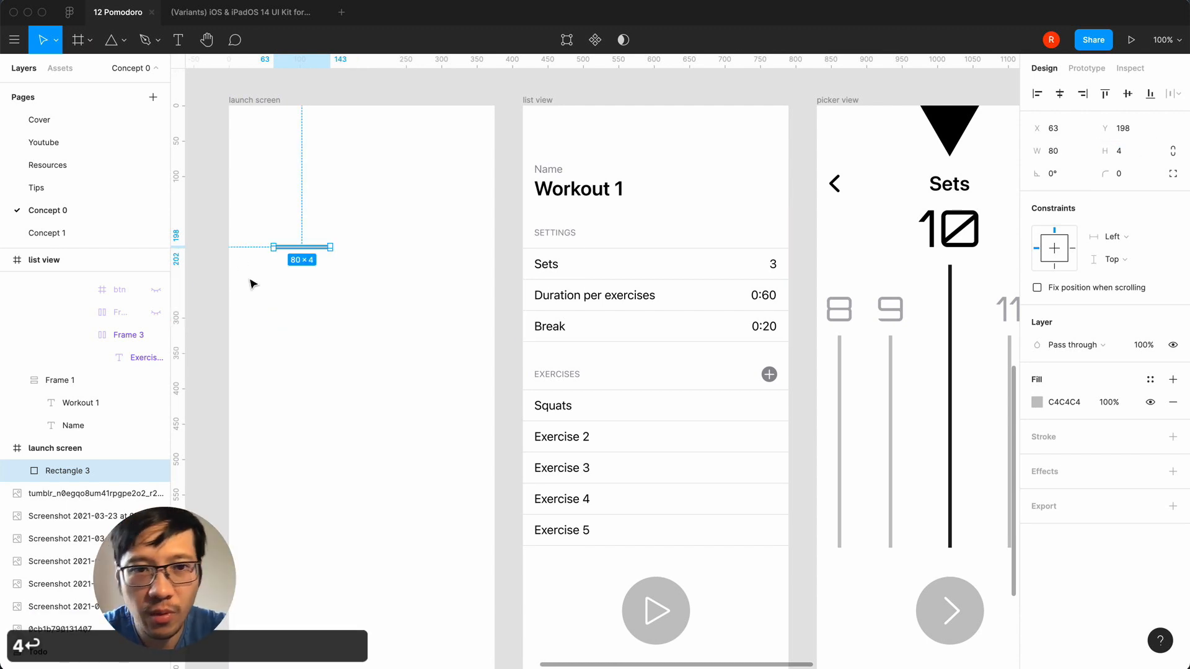
left_click(253, 284)
left_click_drag(316, 253, 374, 333)
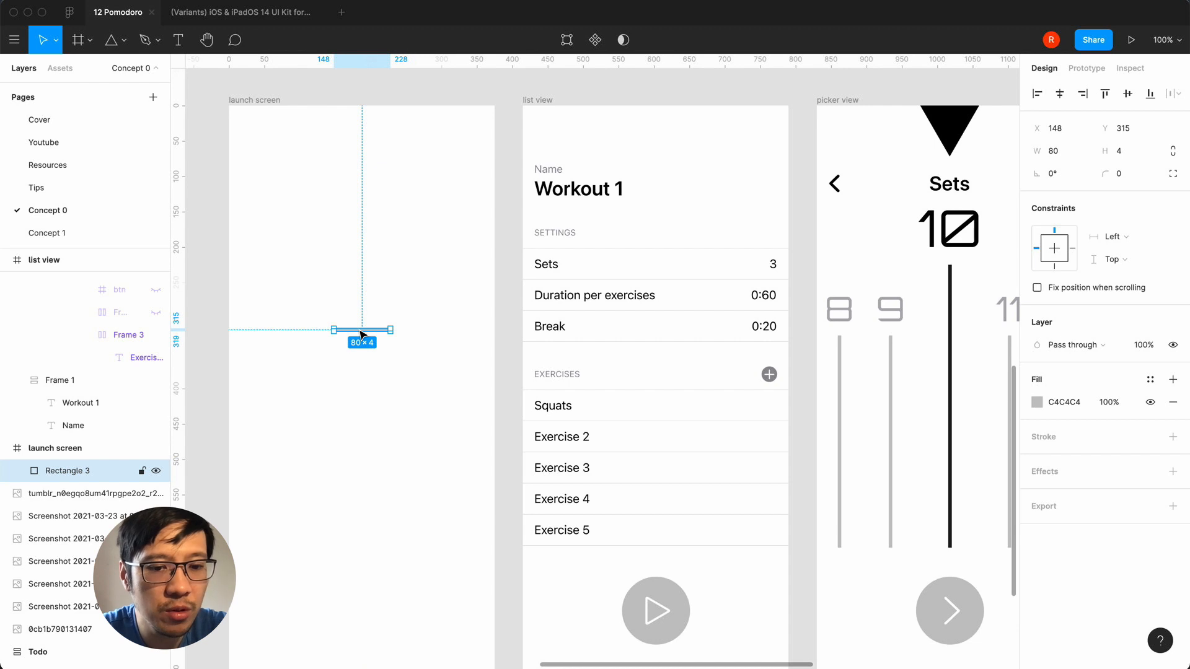
- Duplicate the thin bar four times in place and wrap all five bars in a vertical auto layout frame
key("super+d")
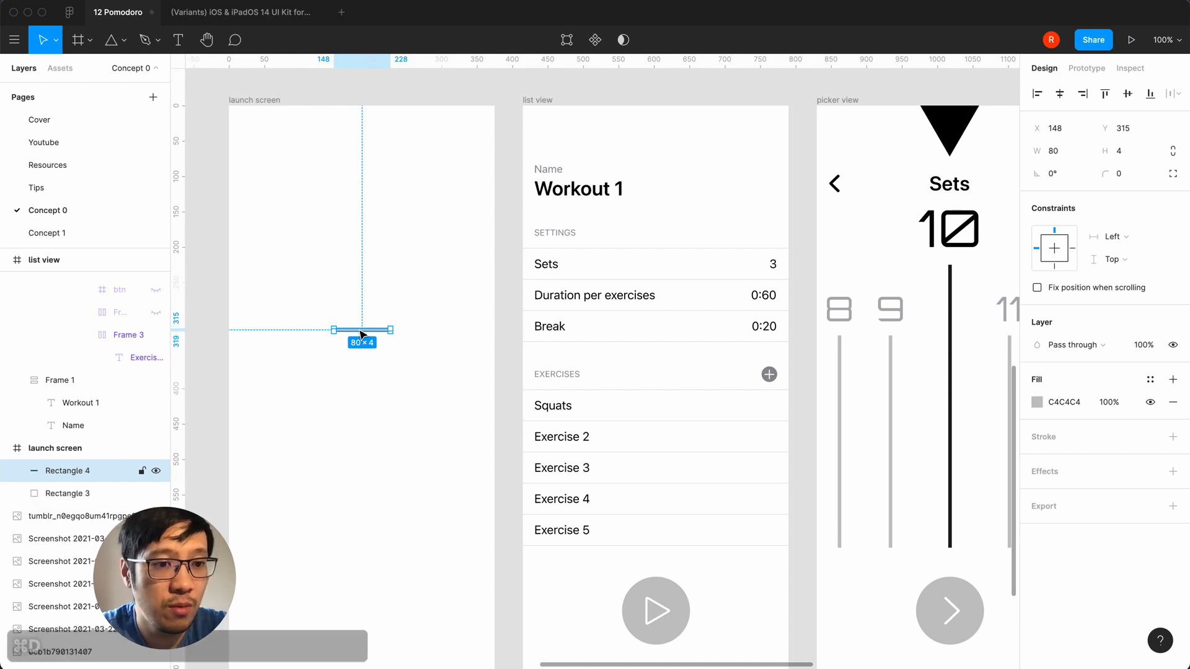
key("super+d")
key("super+d")
left_click(65, 562)
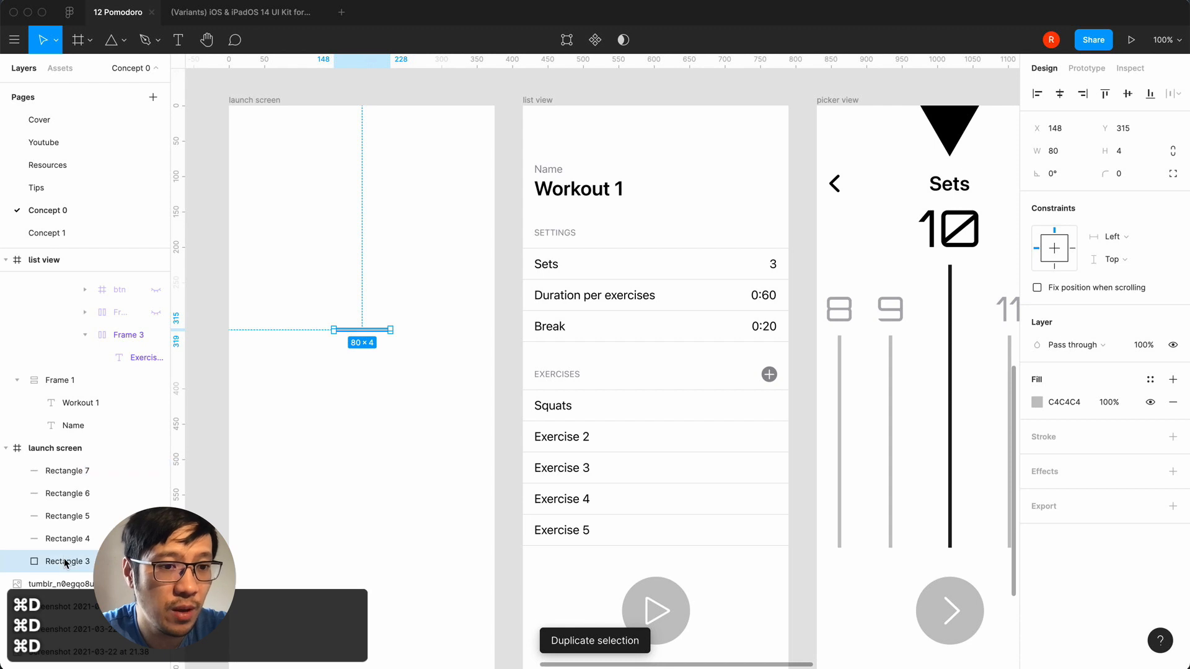
left_click(66, 470, "shift")
key("shift+a")
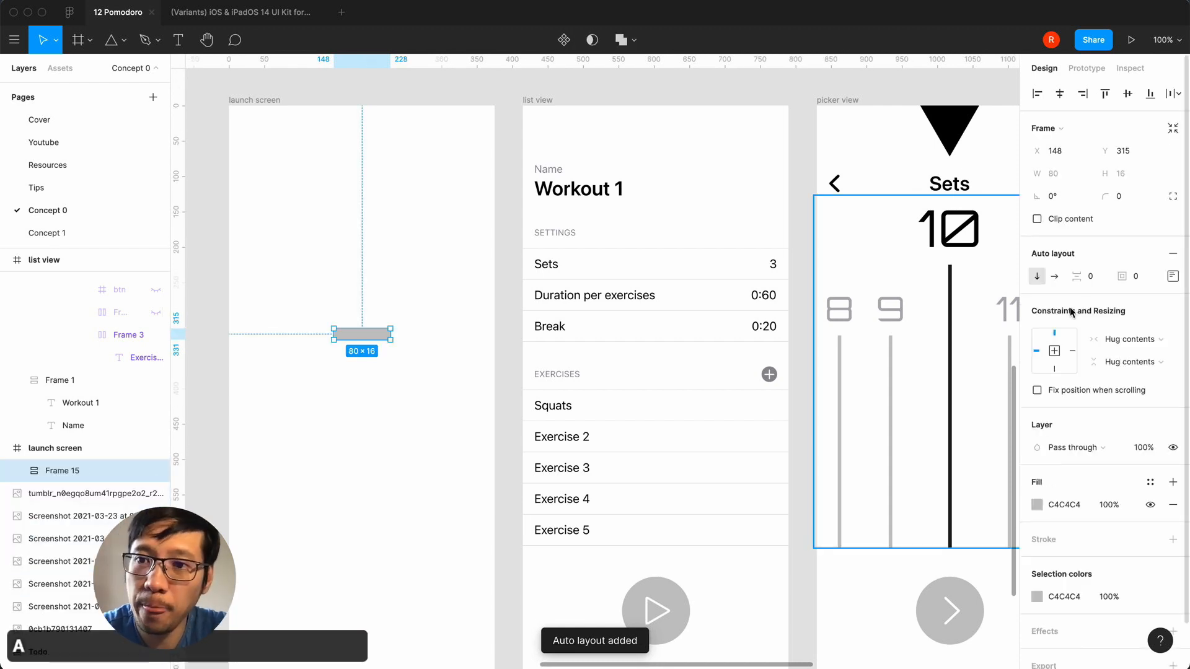
- Try a vertical item spacing of 4 in the launch screen's bar stack
left_click(1082, 277)
type("4")
key("Return")
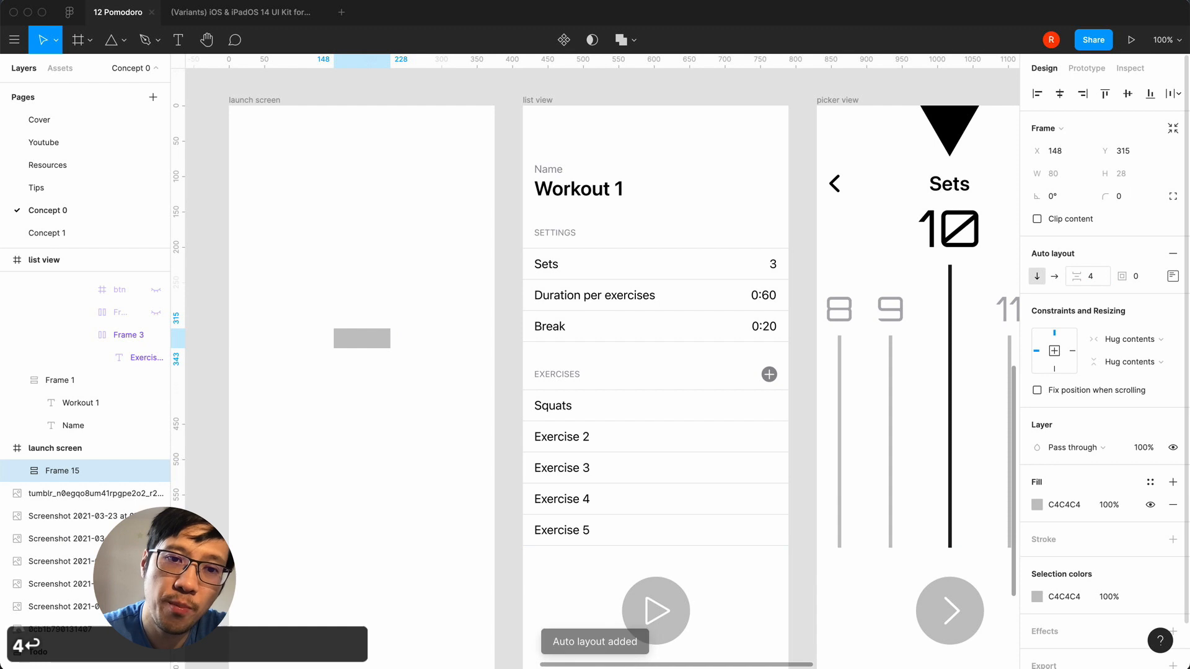
- Set the vertical item spacing of the launch screen's bar stack to 8
left_click(1097, 280)
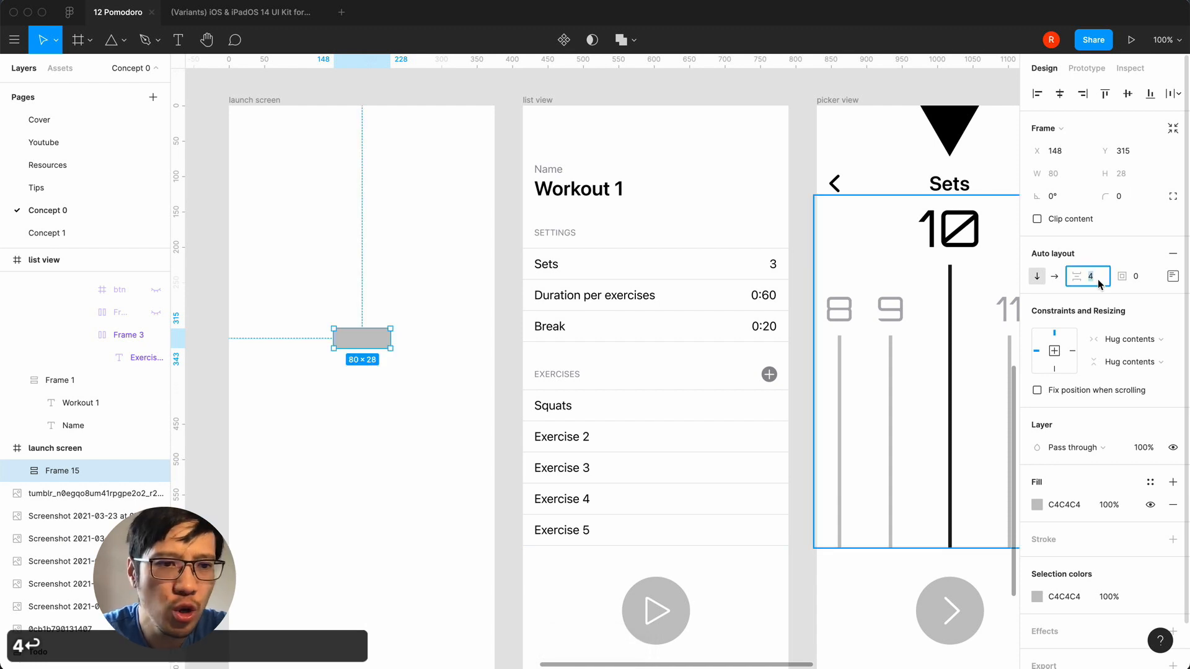
type("8")
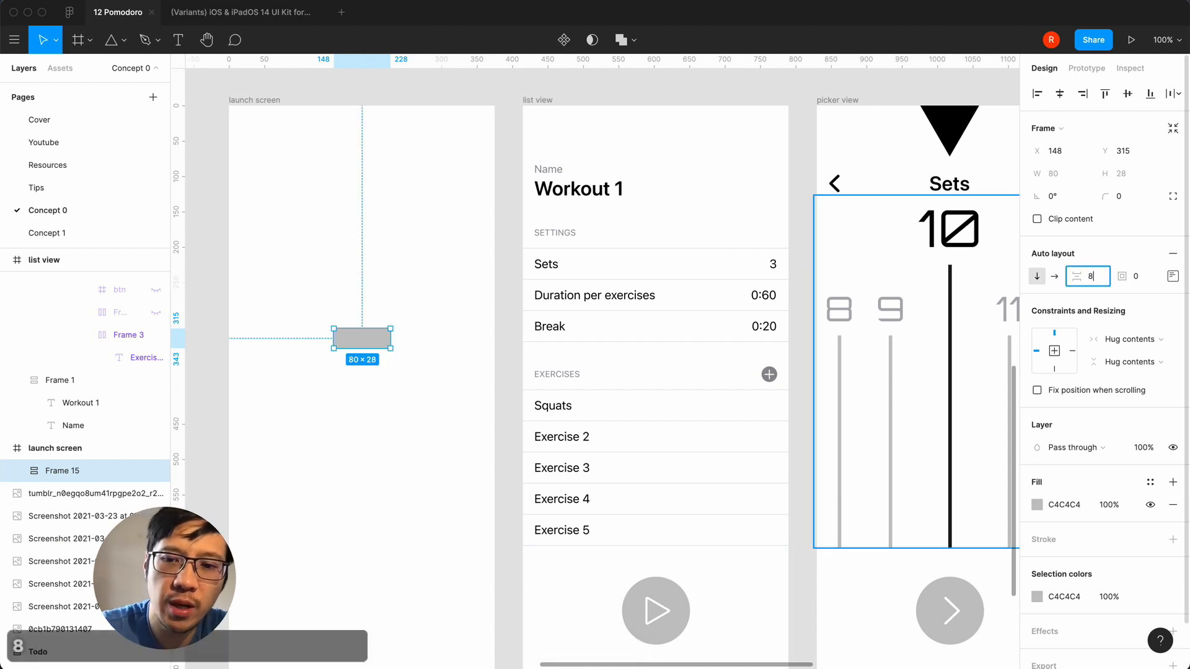
key("Return")
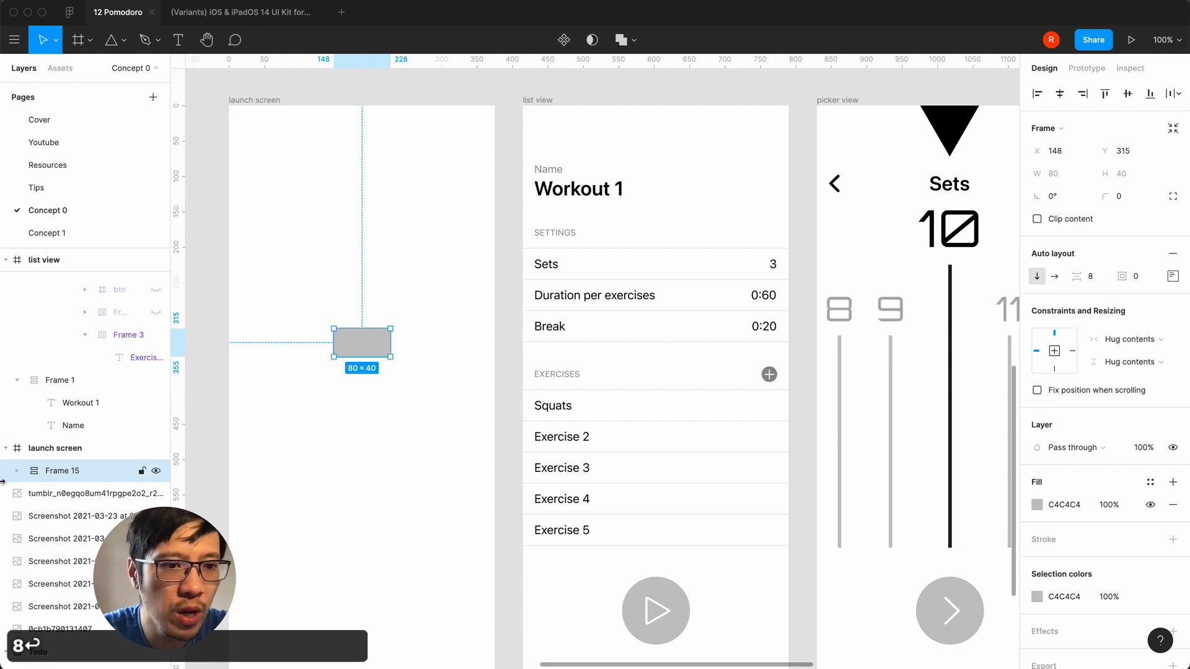
- Select the lowest bar inside the launch screen's auto layout stack
left_click(17, 470)
left_click(87, 500)
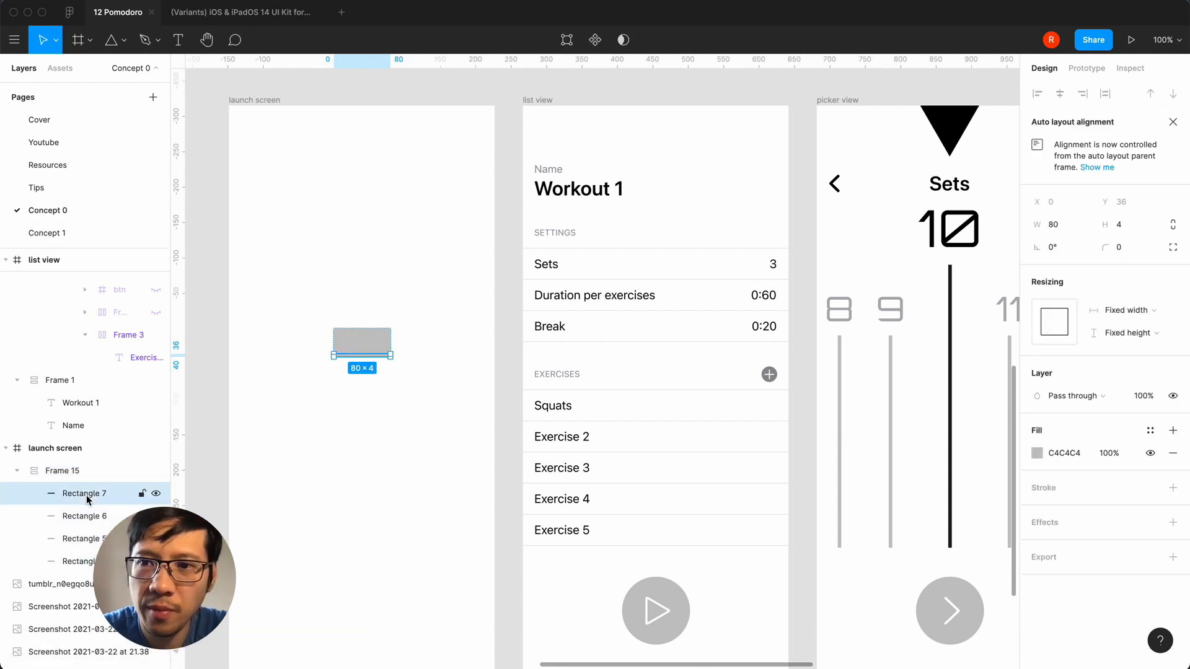
- Remove the grey fill from the stacked-bars frame on the launch screen and duplicate its bottom bar
left_click(71, 474)
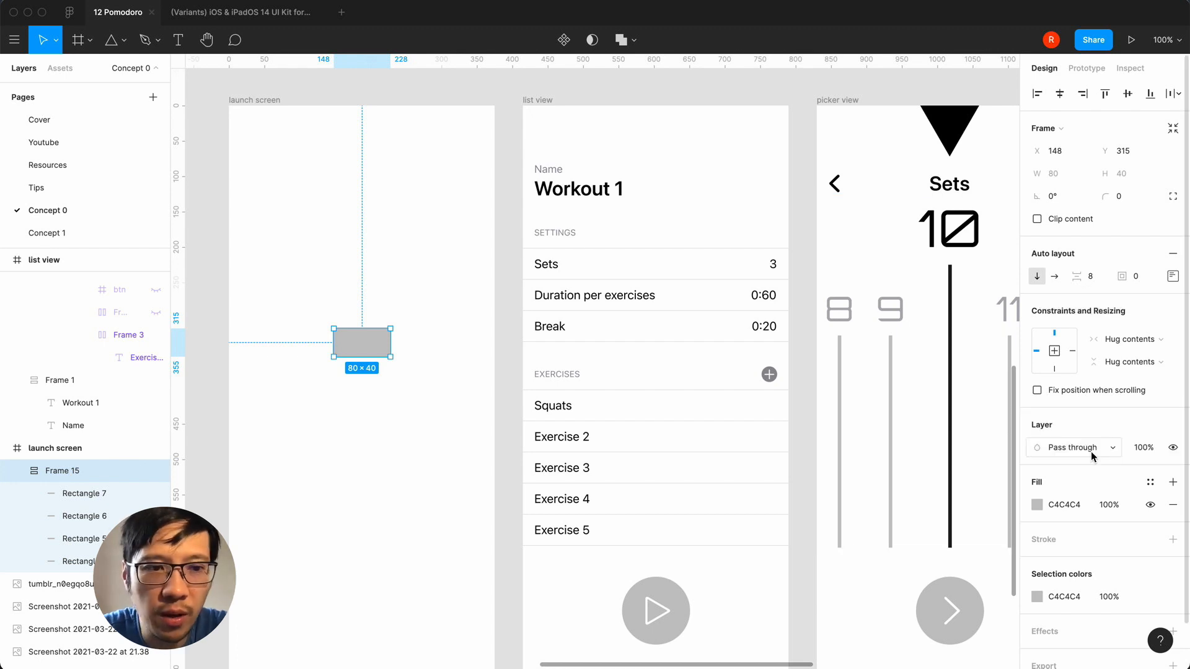
left_click(1172, 505)
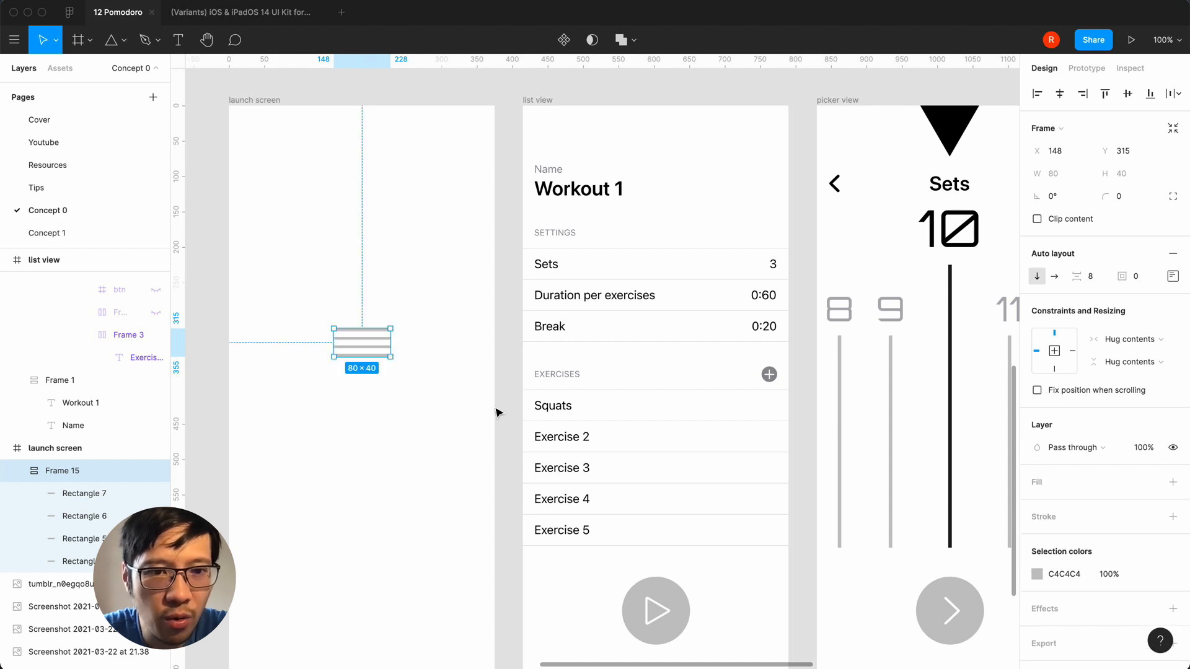
left_click(71, 496)
key("super+d")
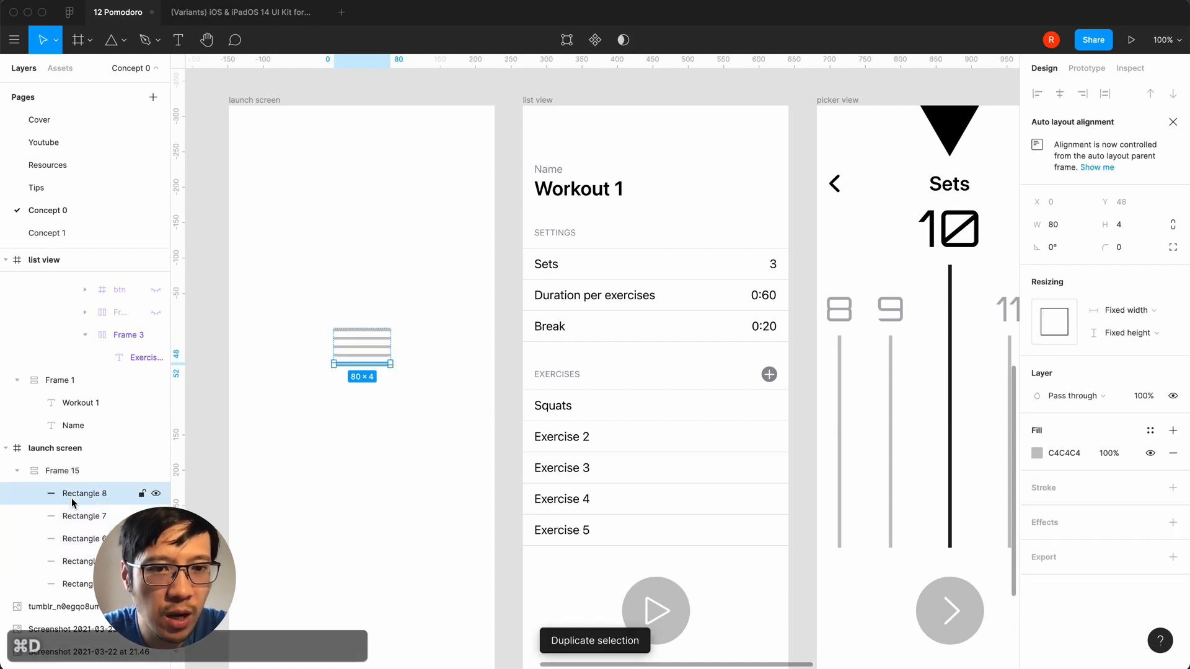
- Try an auto layout spacing of 4 between the five bars and set it back to 8
left_click(313, 456)
left_click(362, 353)
left_click(1093, 277)
type("4")
key("Return")
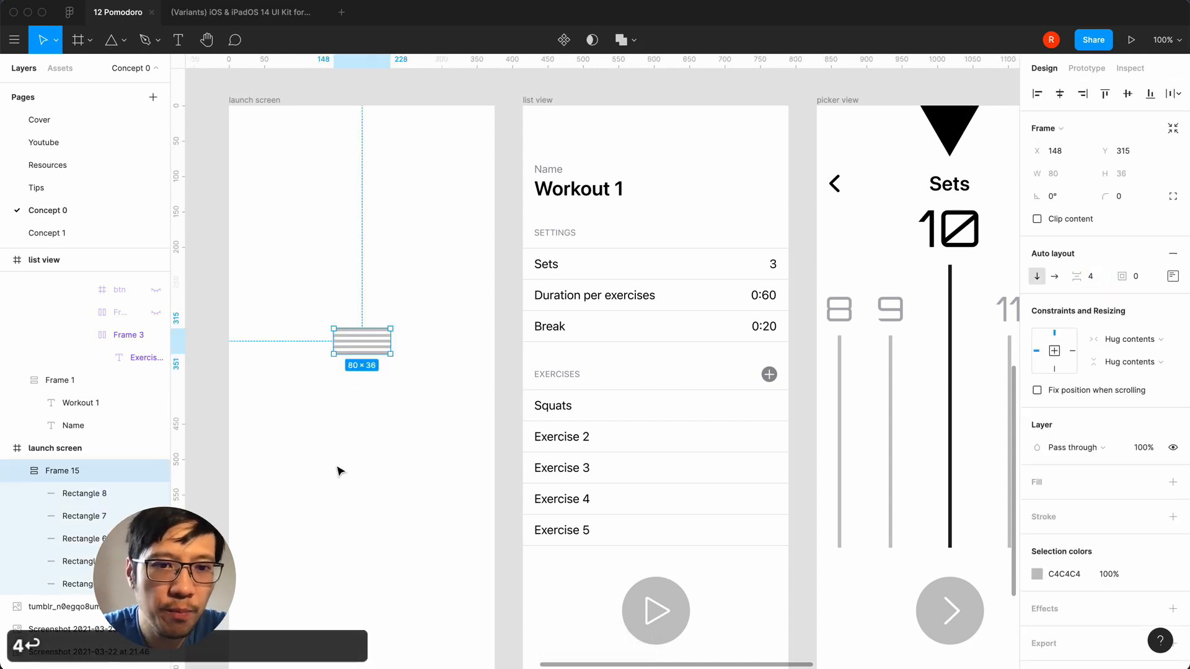
left_click(1091, 276)
type("8")
key("Return")
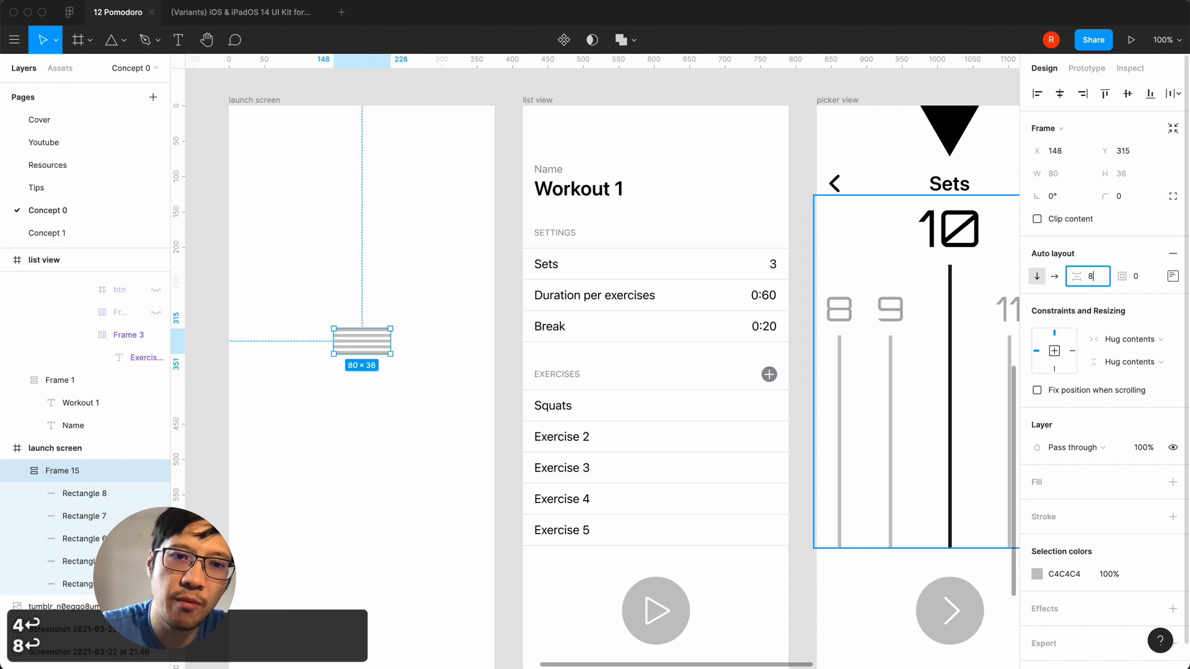
left_click(307, 453)
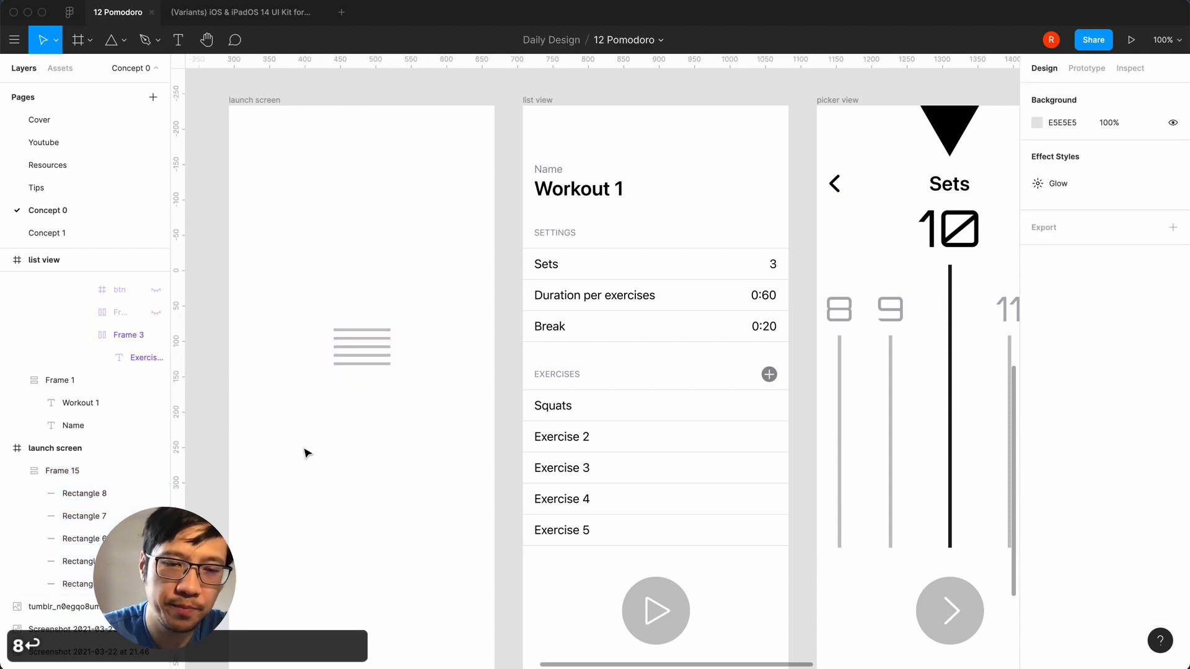
- Center the five-bar frame vertically on the launch screen
left_click(366, 337)
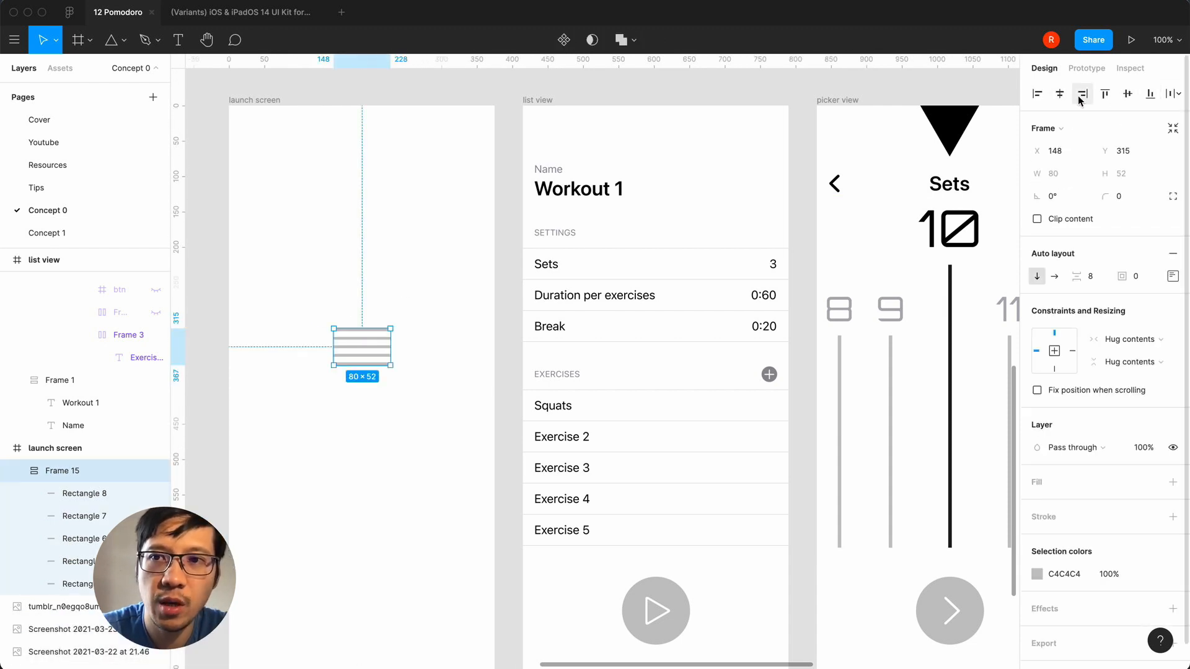
left_click(1127, 94)
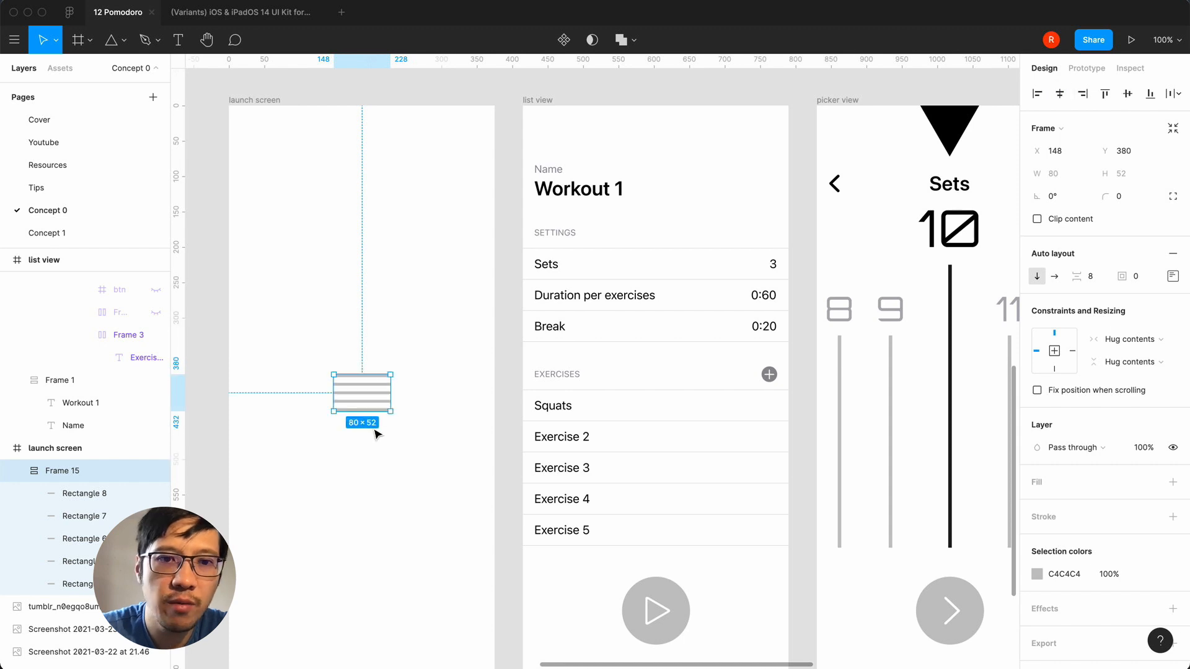
left_click(414, 500)
- Add the text SETFITNESS in the lower part of the launch screen, below the bars
key("minus")
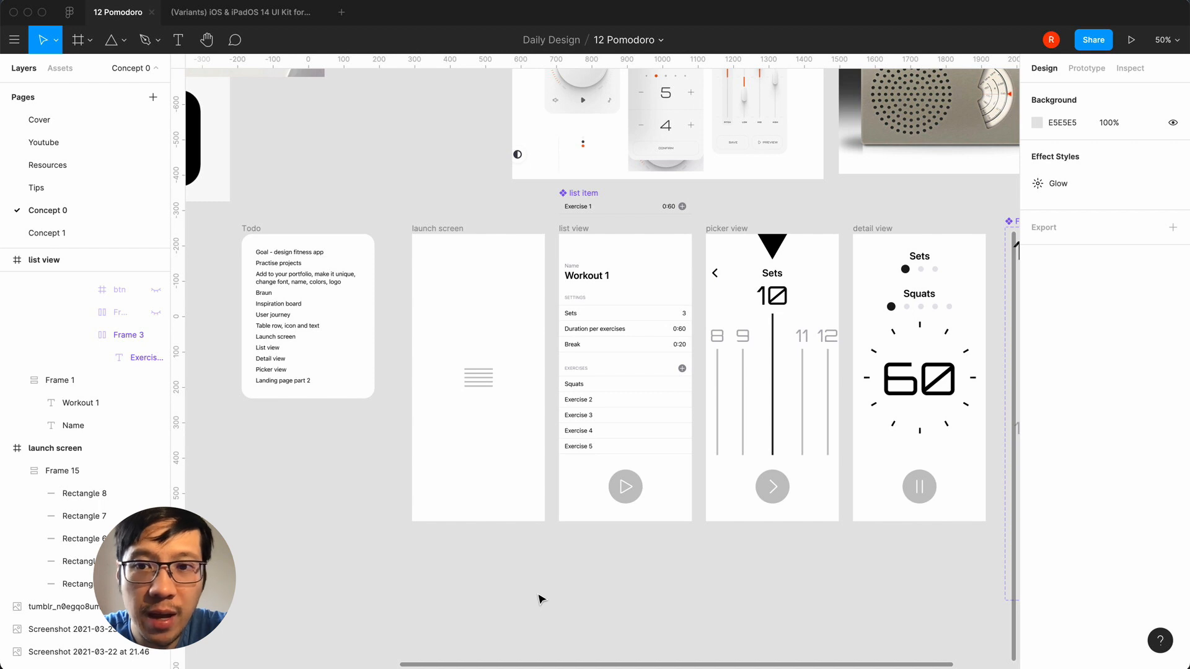
scroll(539, 598, "right", 5)
scroll(539, 598, "left", 2)
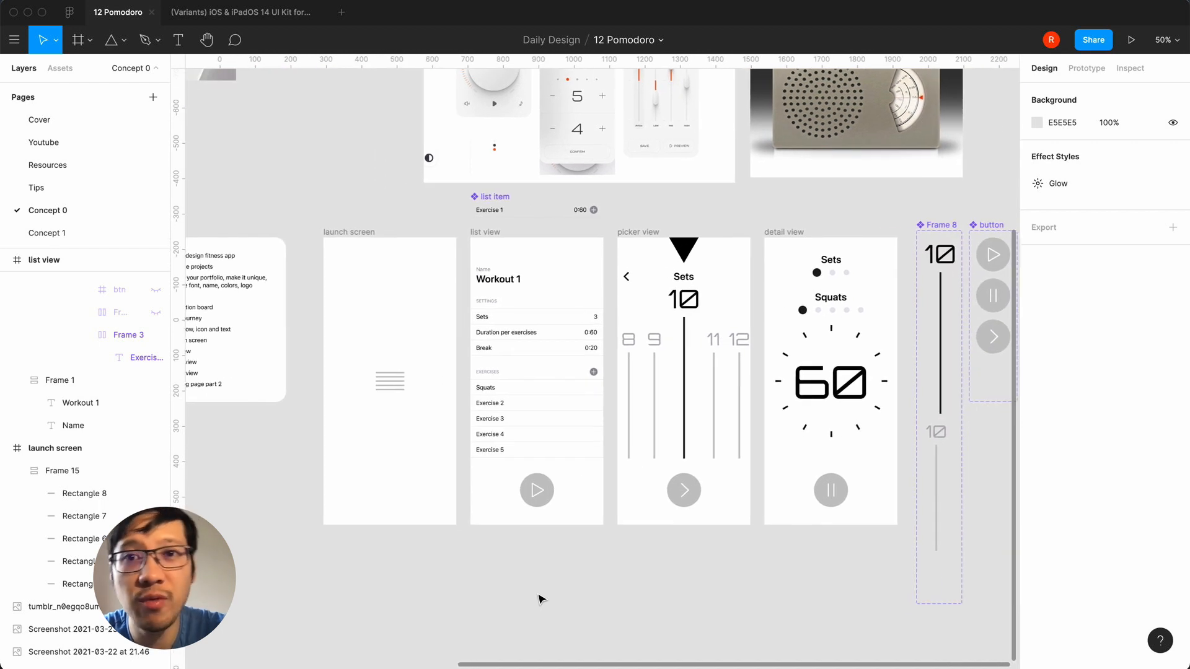
scroll(539, 598, "left", 3)
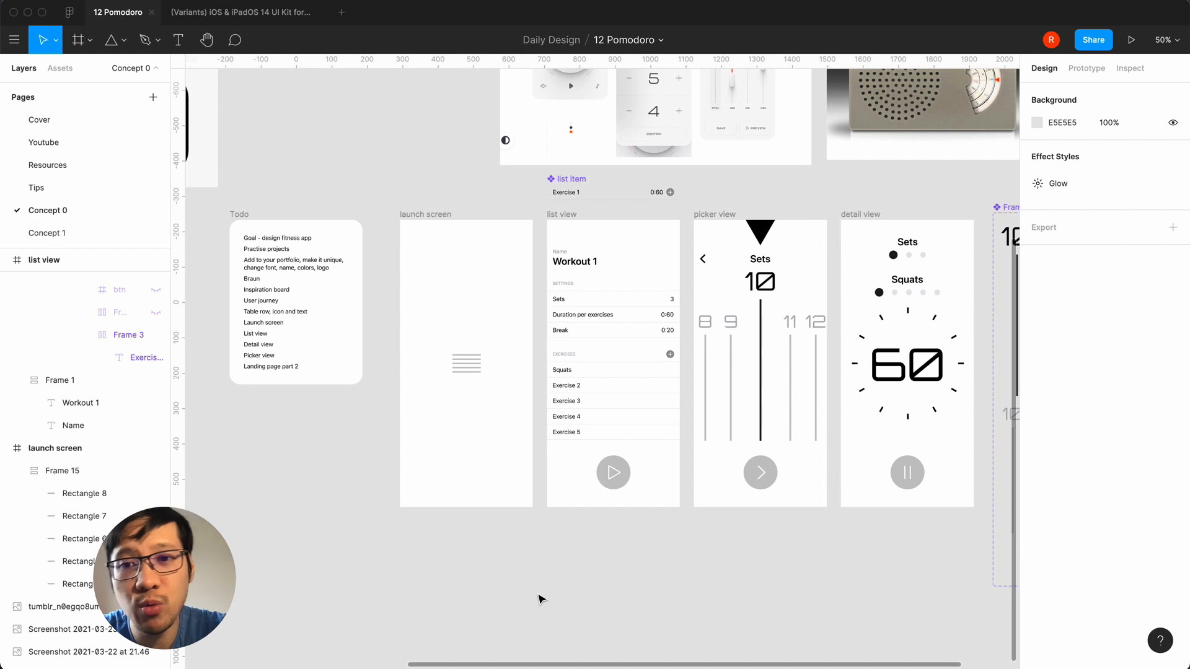
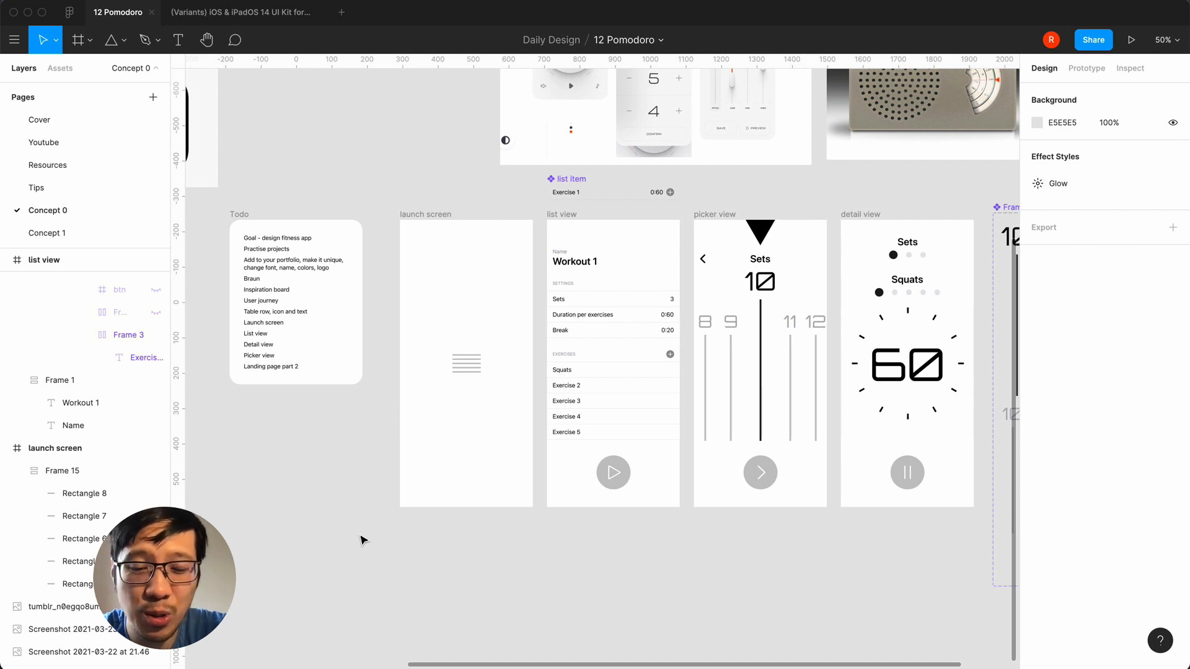
key("t")
left_click(431, 453)
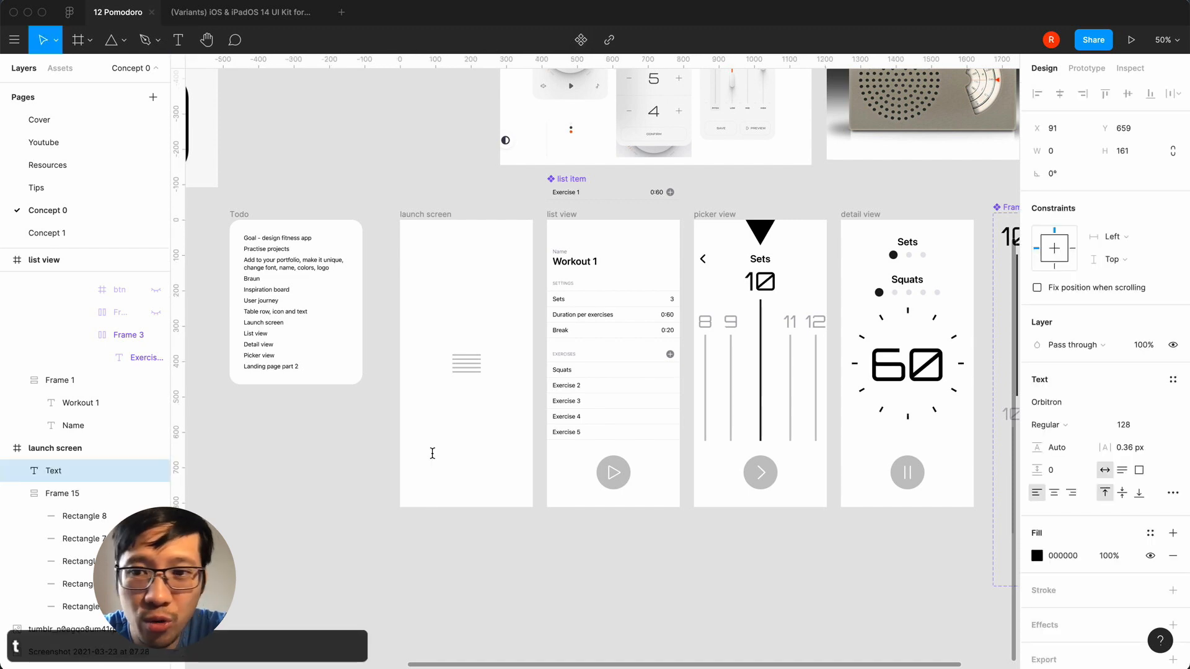
type("SE")
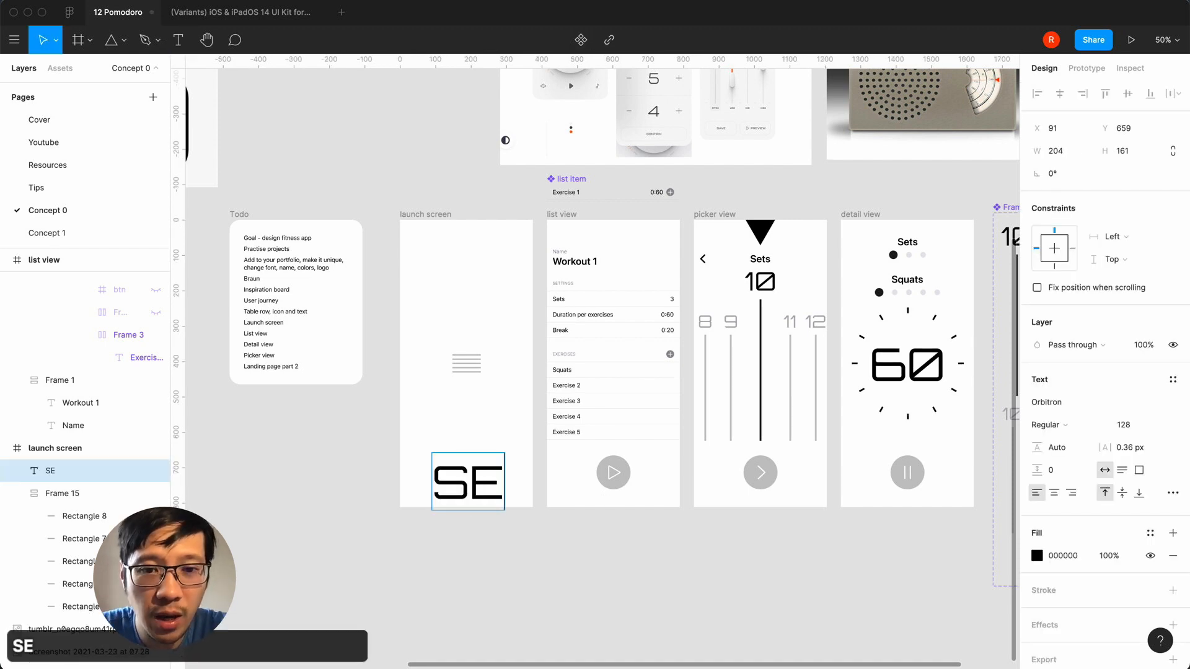
type("t")
key("BackSpace")
type("TFITNESS")
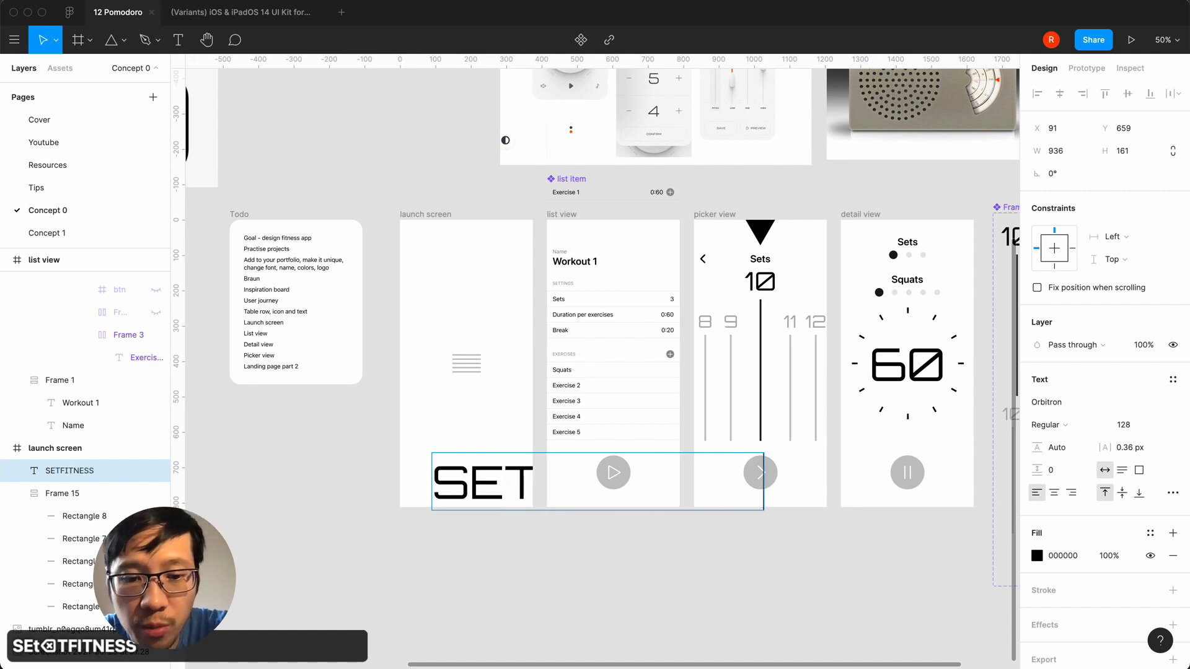
- Format the SETFITNESS text with font size 24 and Bold weight
key("super+a")
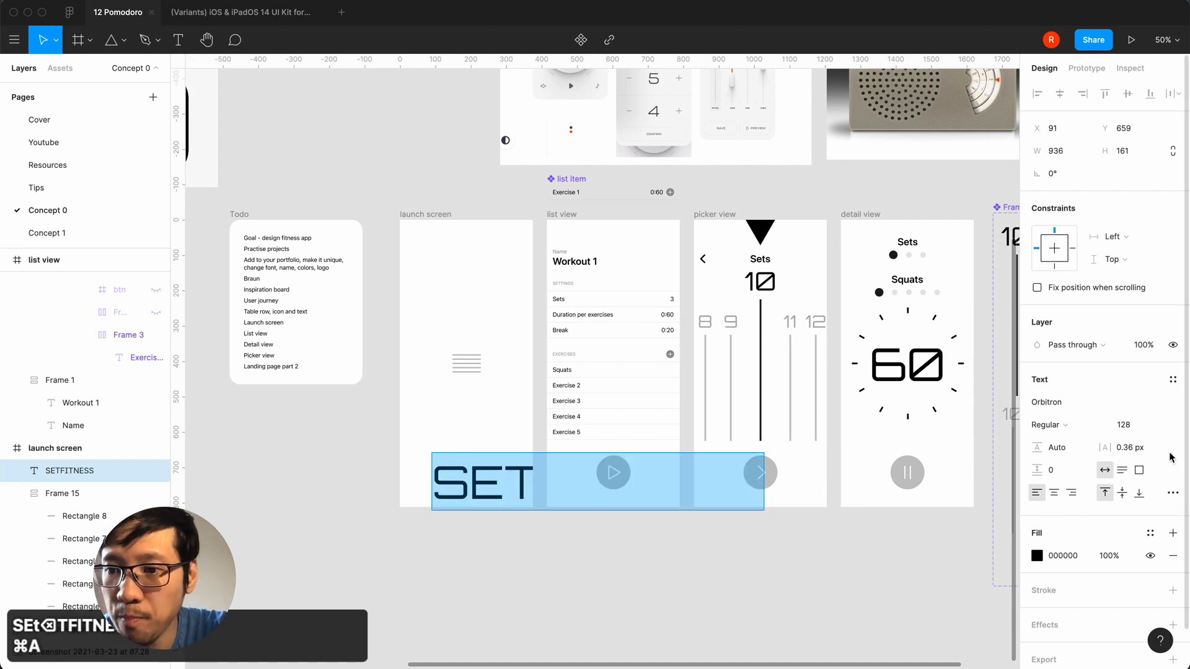
left_click(1164, 428)
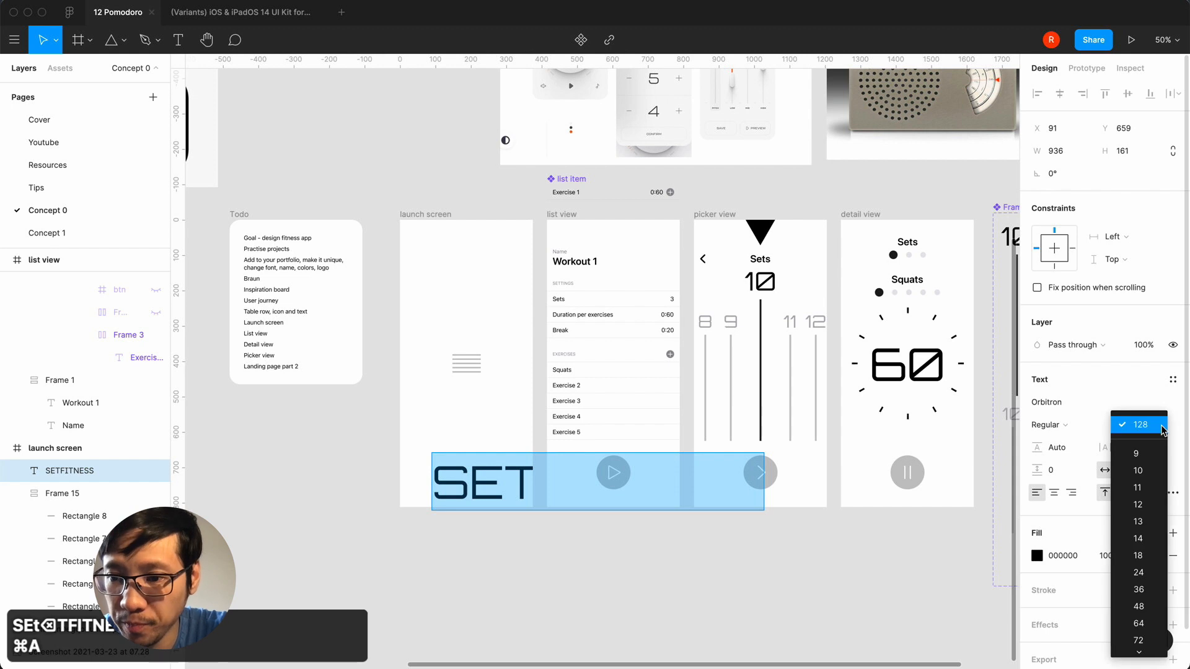
left_click(1138, 572)
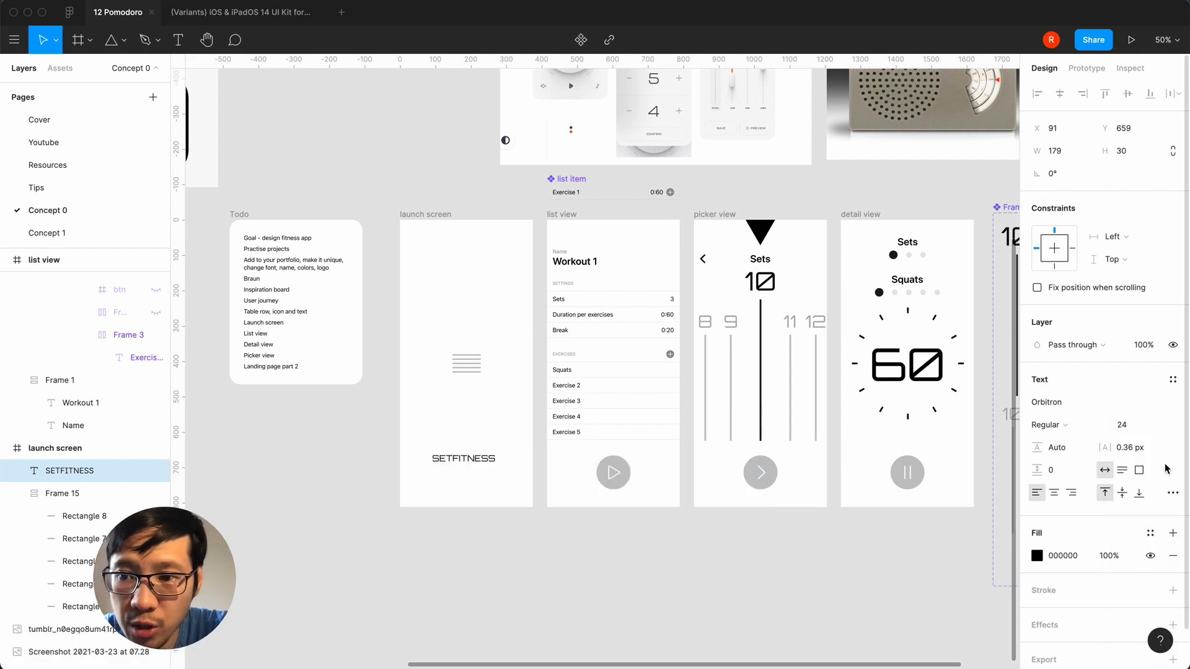
left_click(1064, 423)
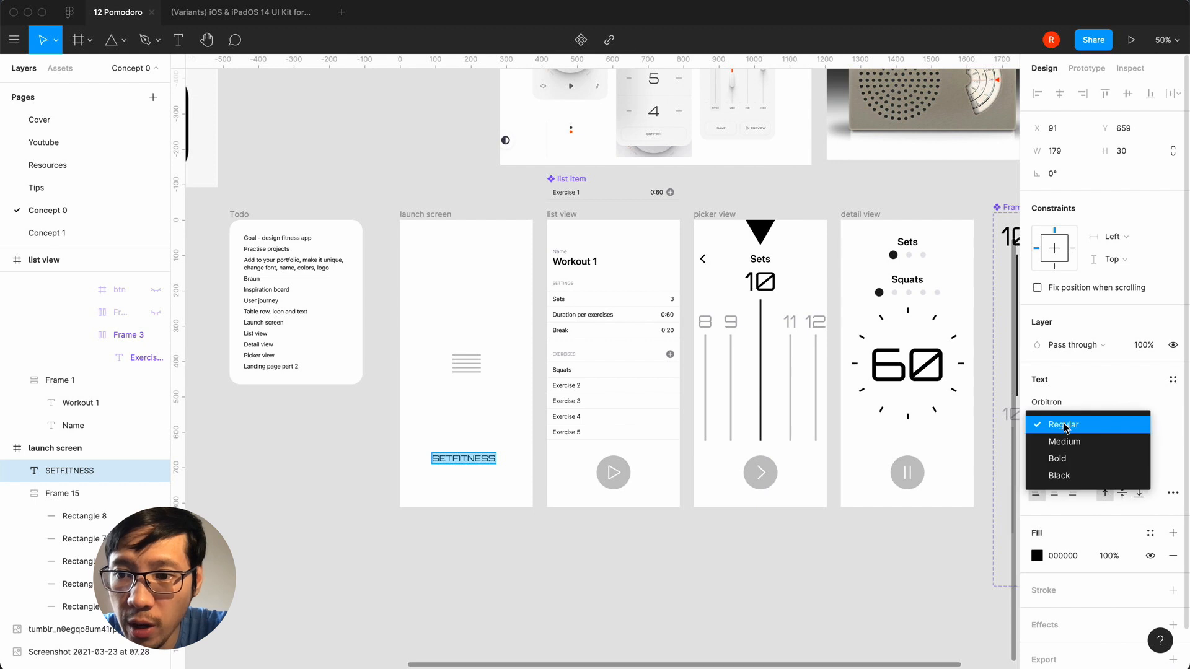
left_click(1065, 456)
key("Escape")
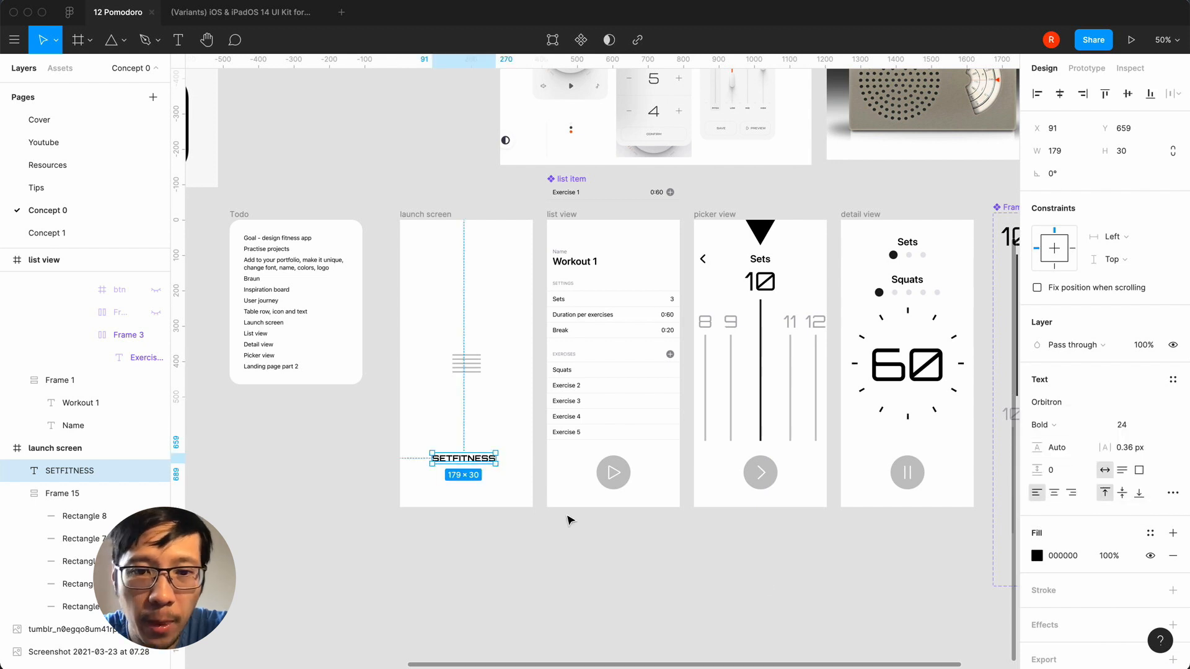
- Center the SETFITNESS text horizontally on the launch screen and set its Y position to 666
left_click(1060, 93)
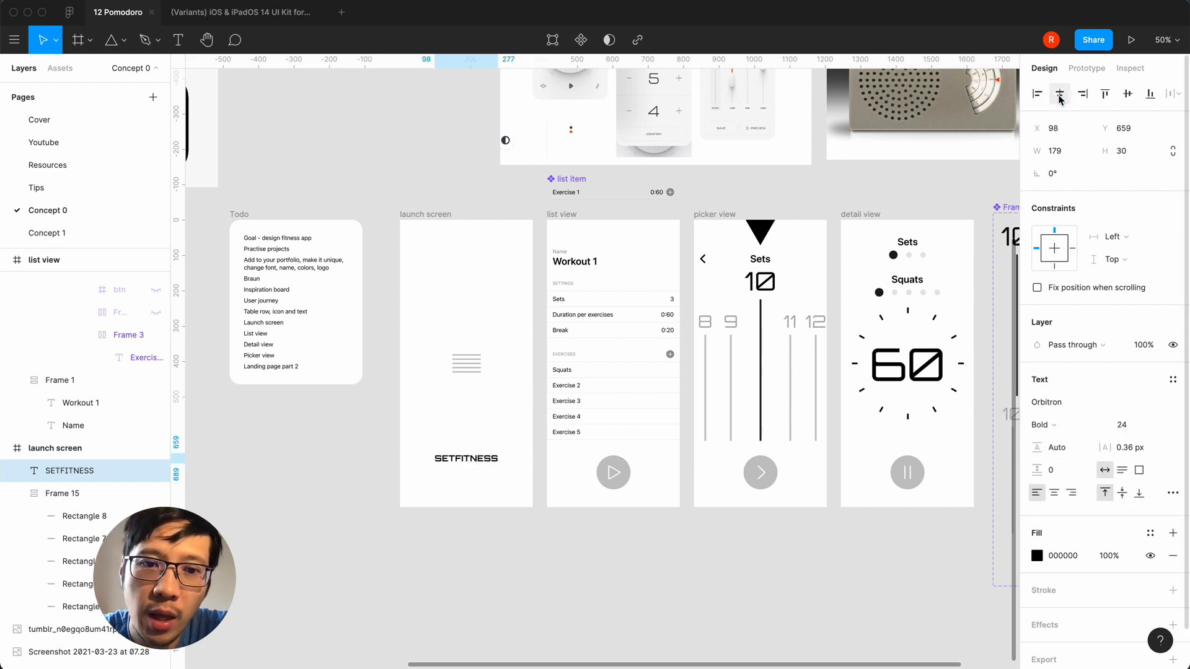
left_click(1124, 127)
type("666")
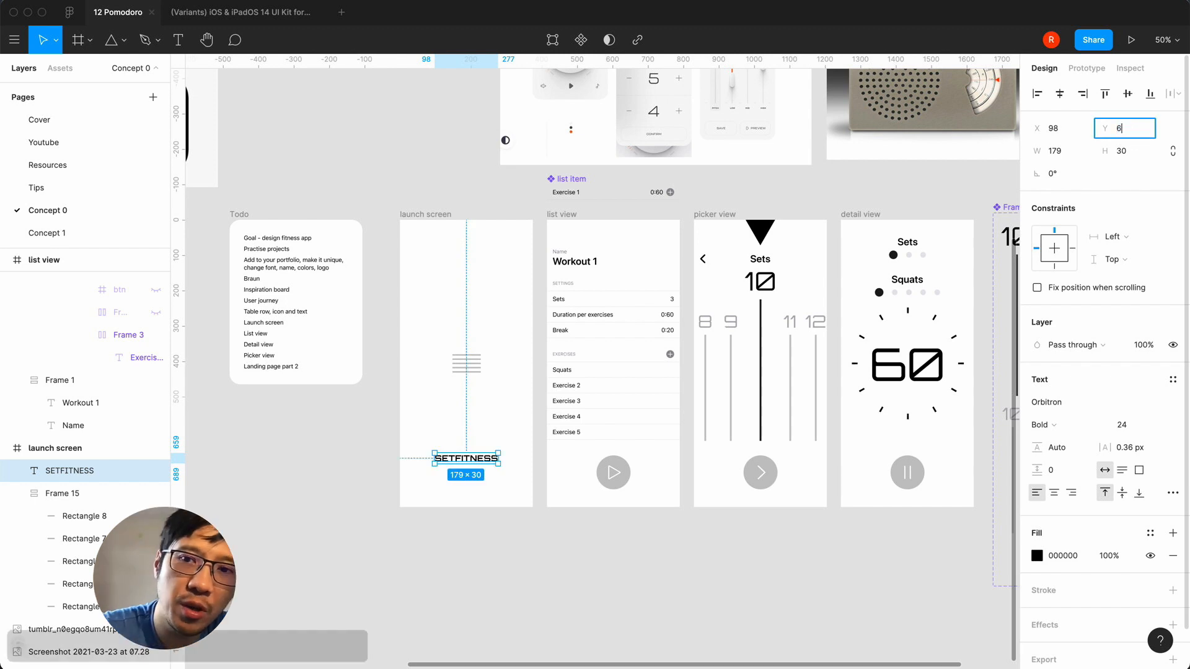
key("Return")
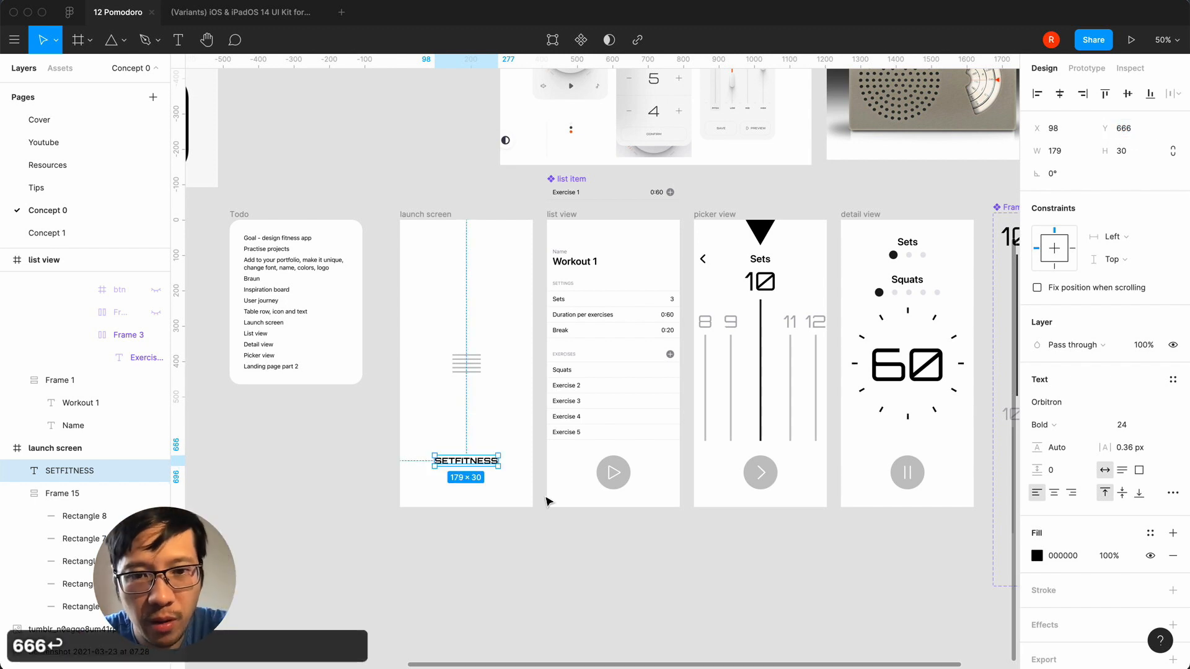
- Move the SETFITNESS text further down and set its Y position to 700
left_click(483, 592)
left_click_drag(480, 466, 482, 482)
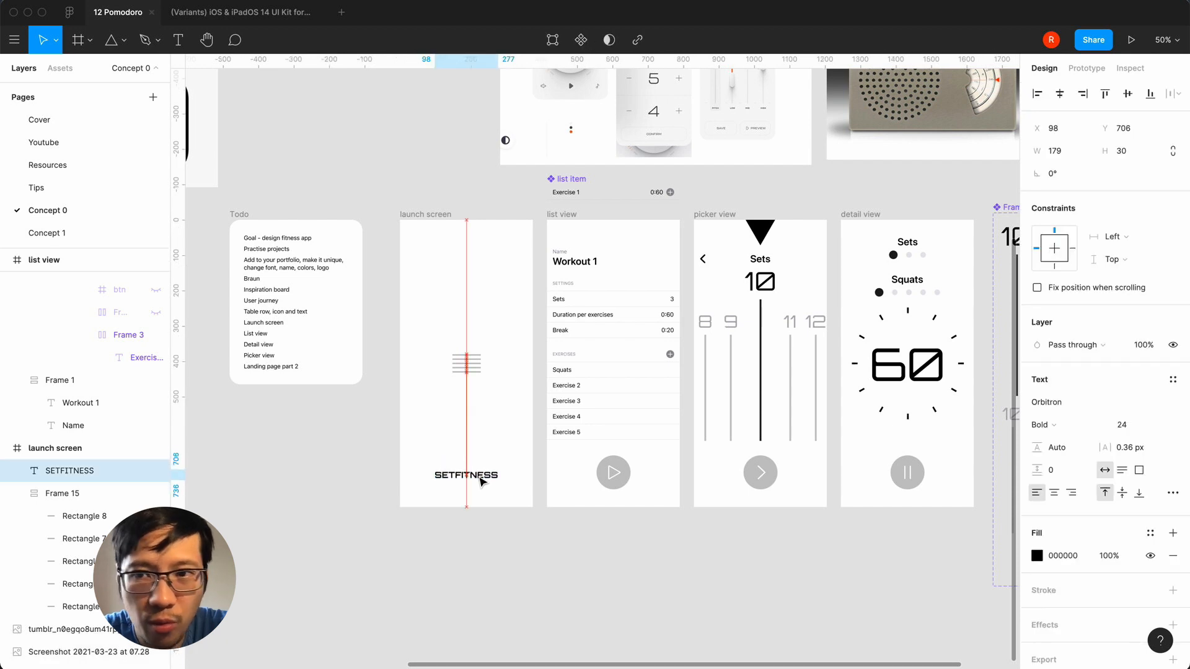
left_click(1122, 128)
type("700")
key("Return")
left_click(439, 545)
- Set the width of the second and fourth bars in the launch screen icon to 32
key("=")
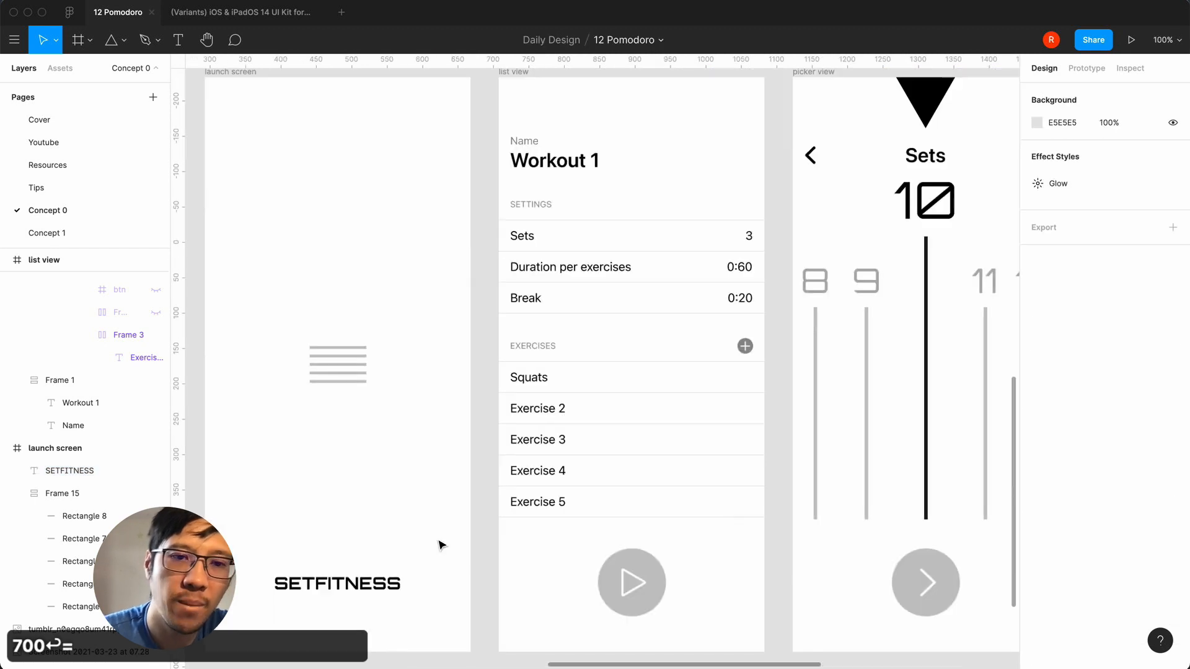
scroll(439, 545, "left", 2)
scroll(440, 545, "down", 1)
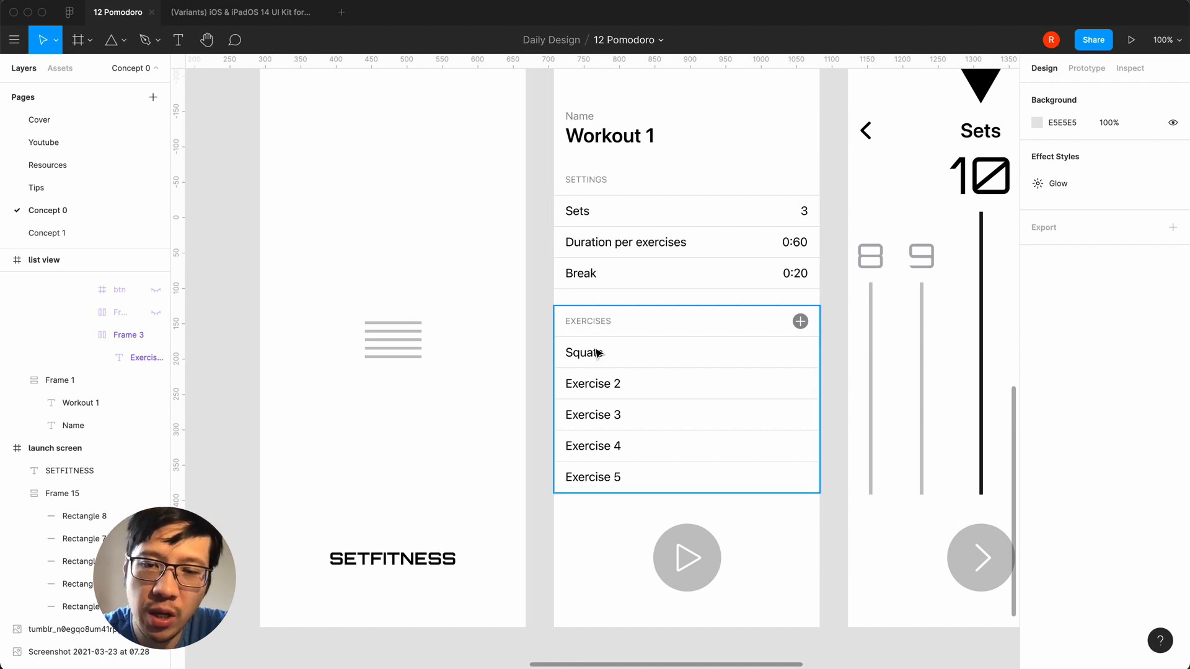
scroll(393, 564, "right", 3)
scroll(393, 564, "up", 1)
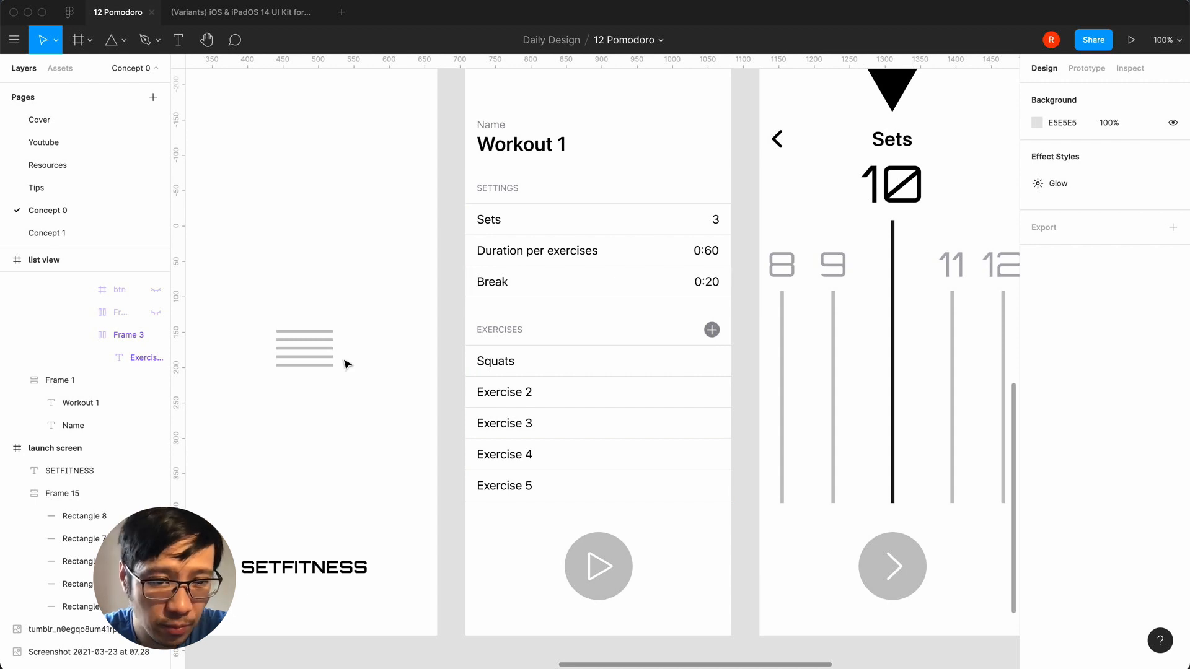
left_click(312, 351)
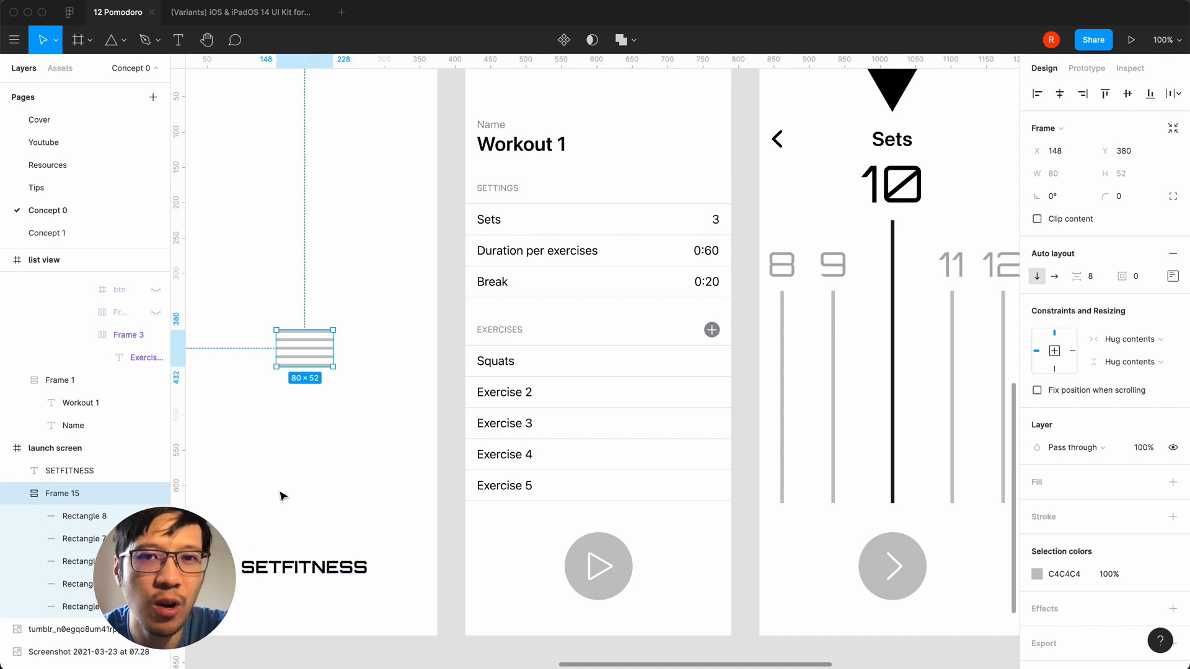
left_click(74, 515)
left_click(73, 537)
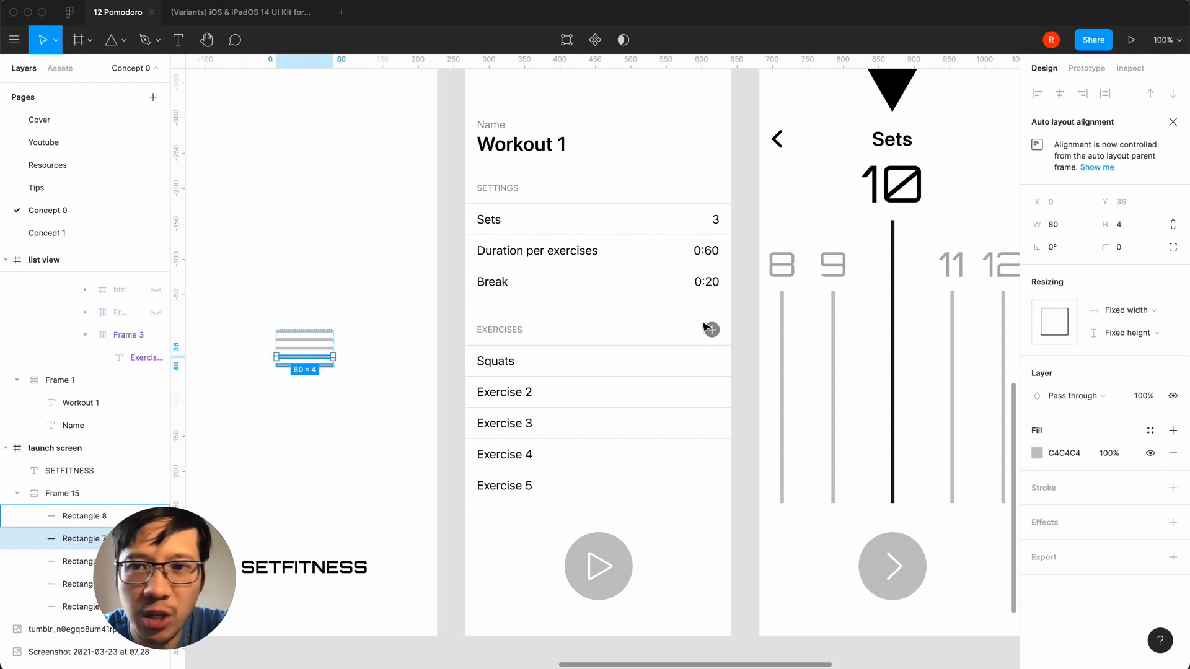
left_click(1065, 226)
type("32")
key("Return")
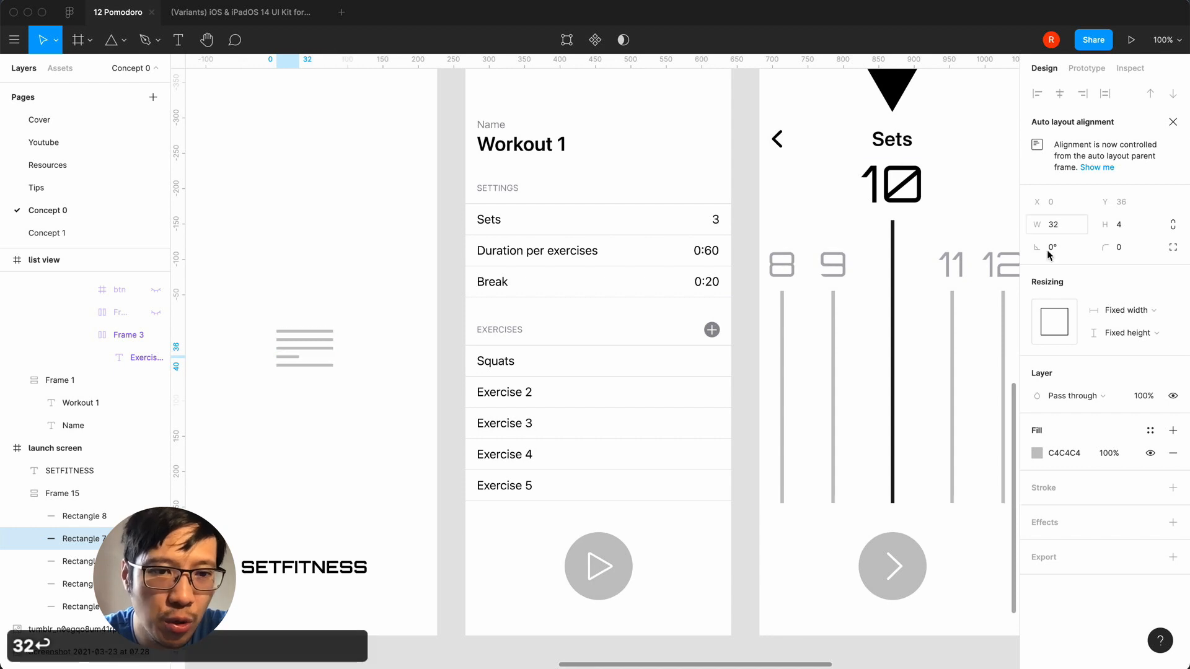
left_click(335, 347)
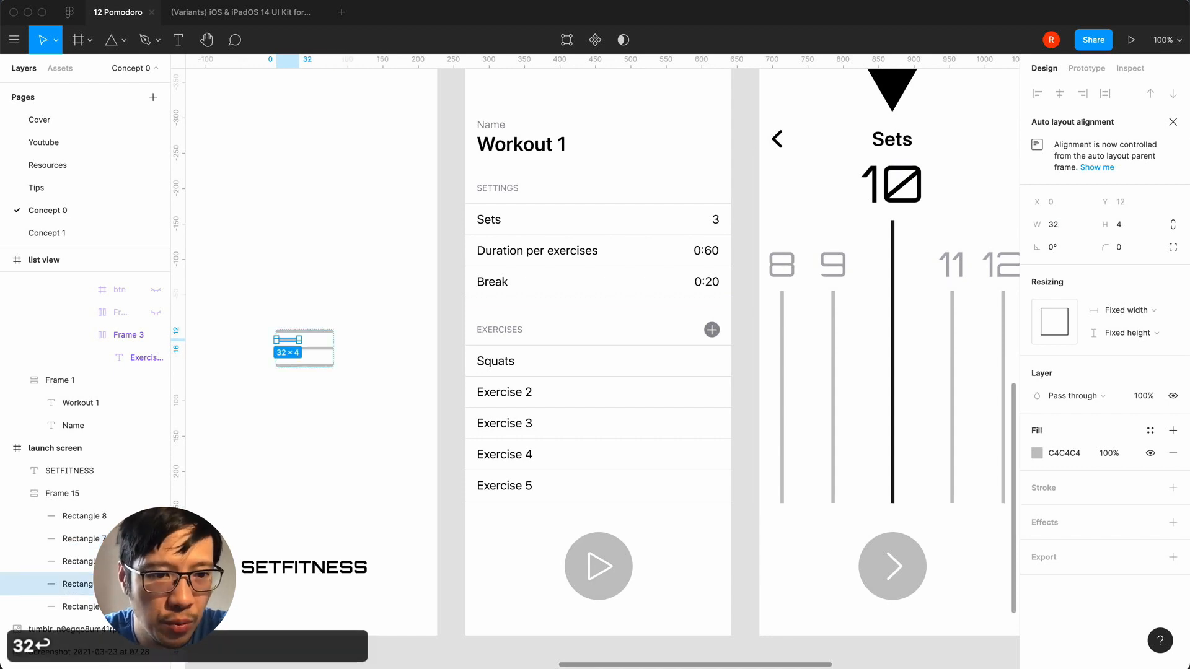
- Remove auto layout from the bars frame and align the short fourth bar to the frame's right edge
left_click(82, 492)
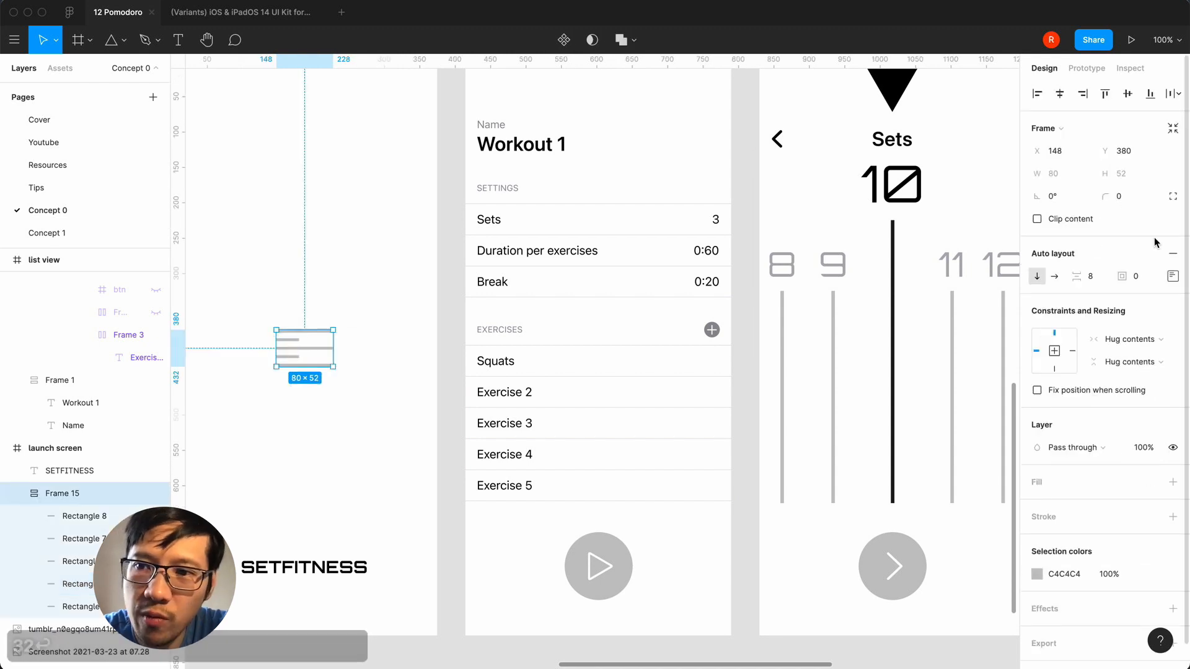
left_click(1172, 256)
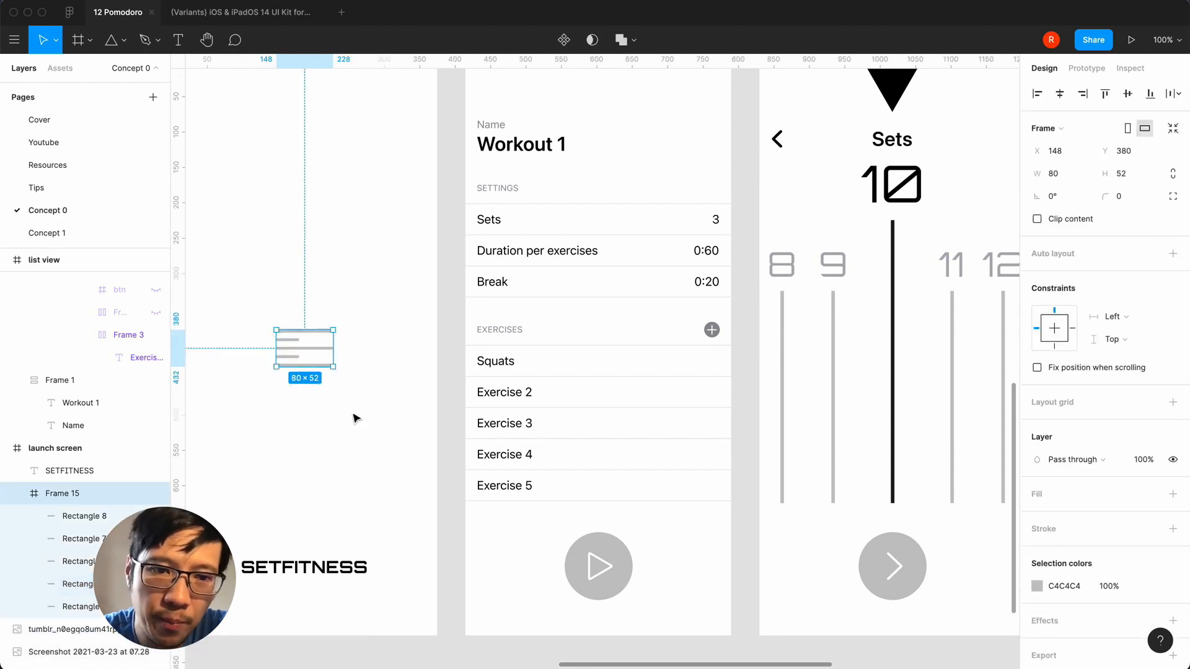
double_click(294, 357)
left_click(328, 367, "shift")
left_click(1081, 94)
left_click(414, 479)
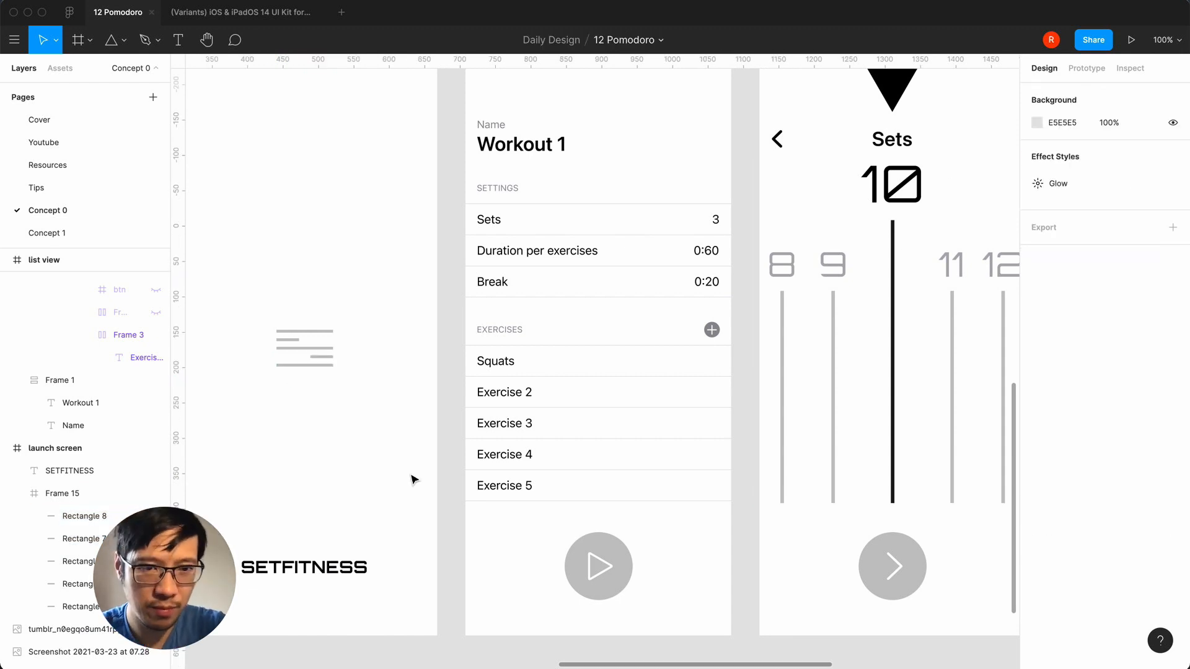
- Look over the four app screens together with the Braun and metronome inspiration images above them
left_click(319, 356)
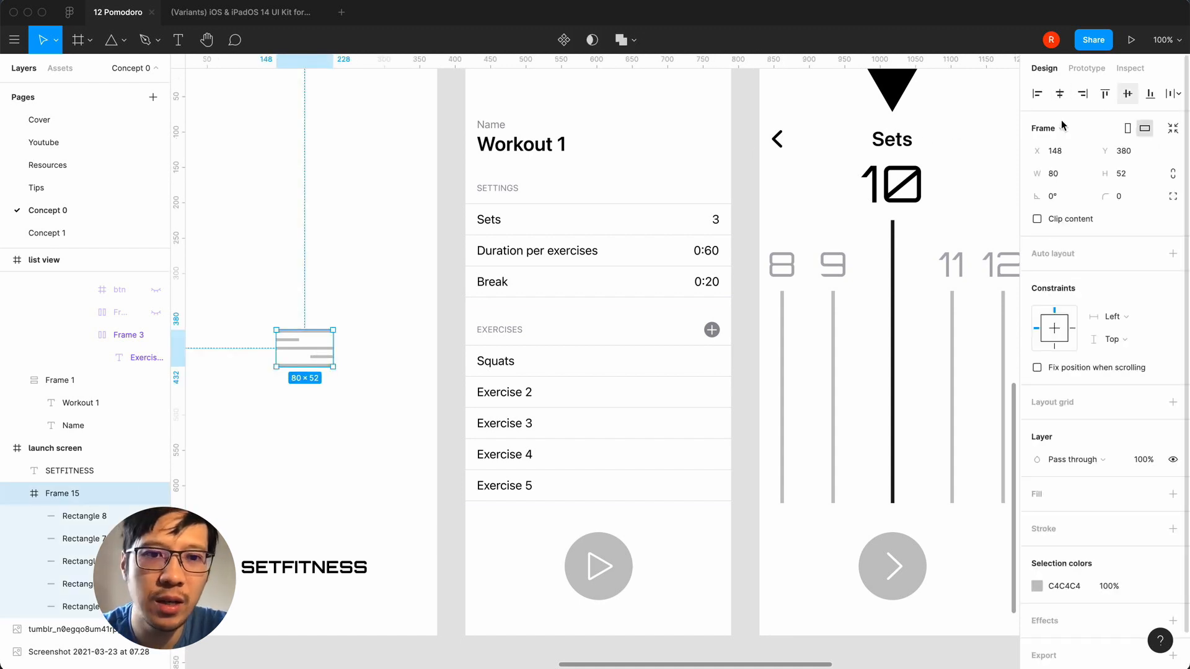
left_click(451, 413)
key("minus")
key("equal")
key("minus")
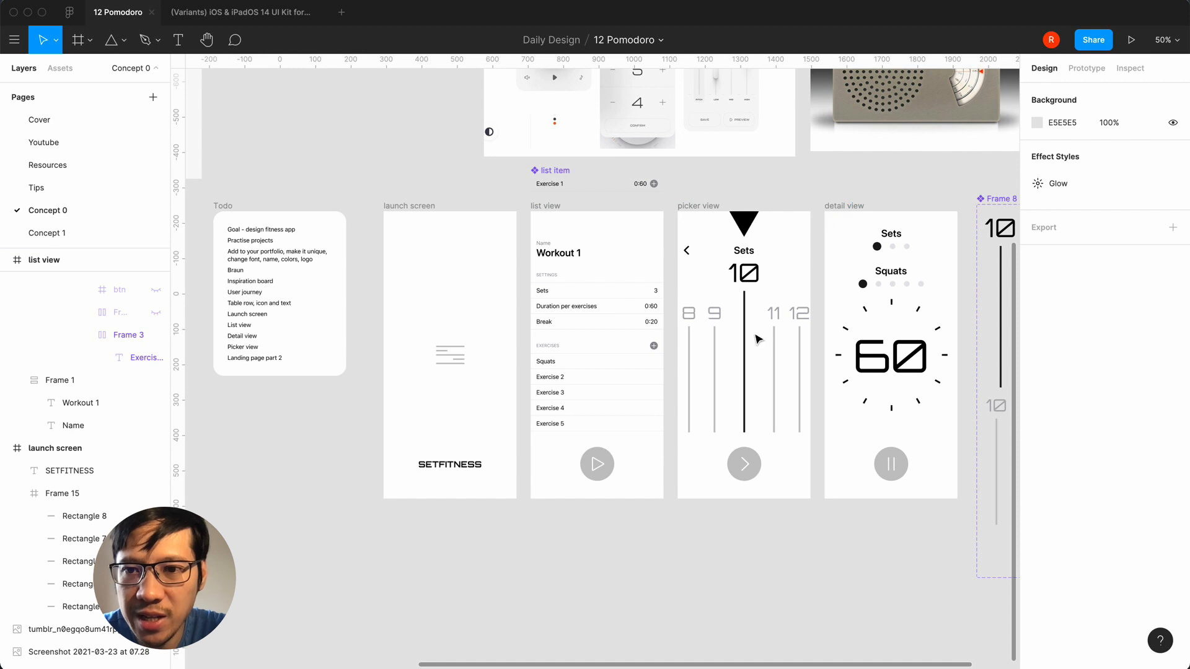
scroll(676, 609, "right", 3)
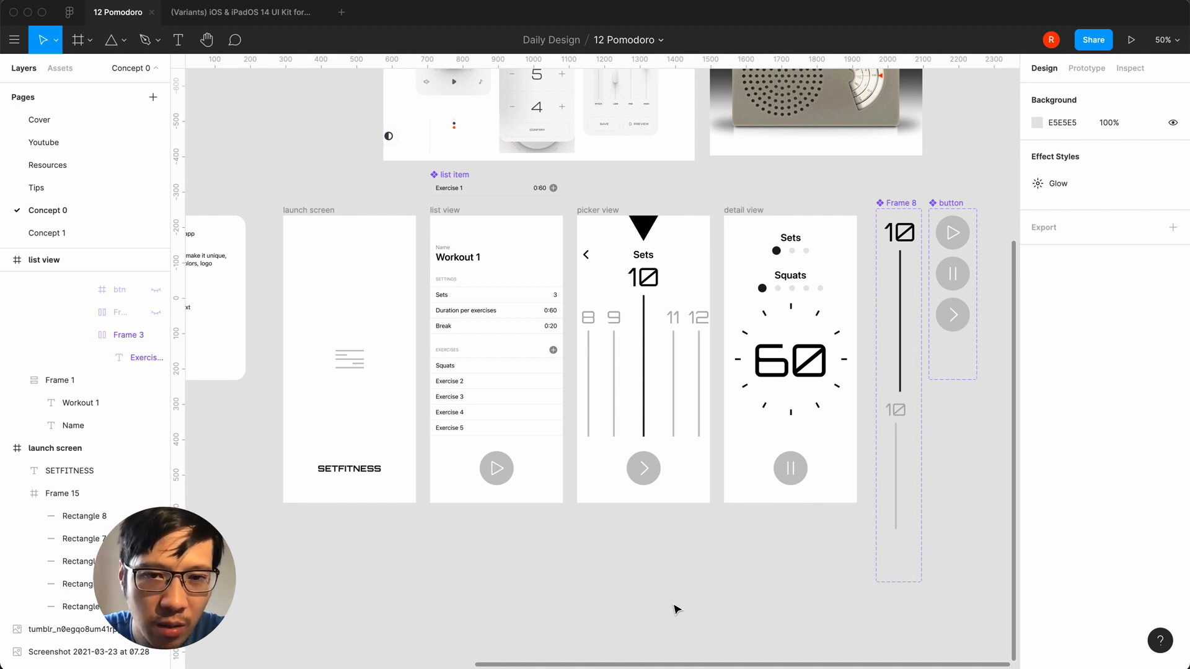
scroll(676, 609, "up", 5)
scroll(676, 610, "left", 2)
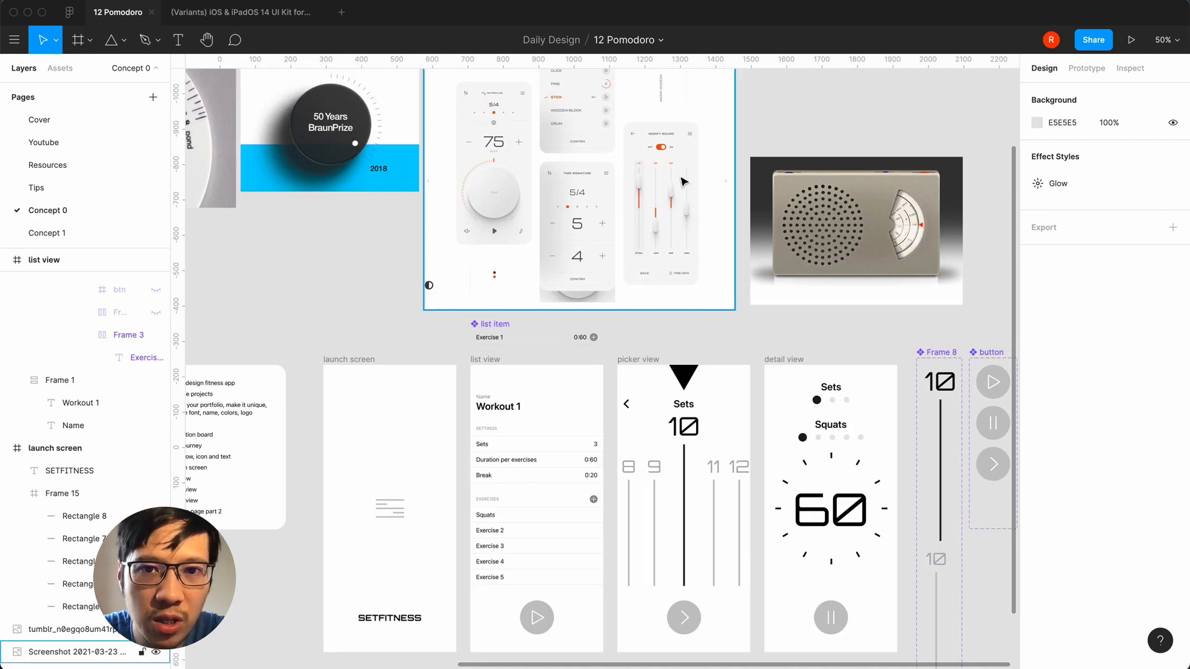
scroll(482, 278, "up", 4)
scroll(482, 277, "left", 5)
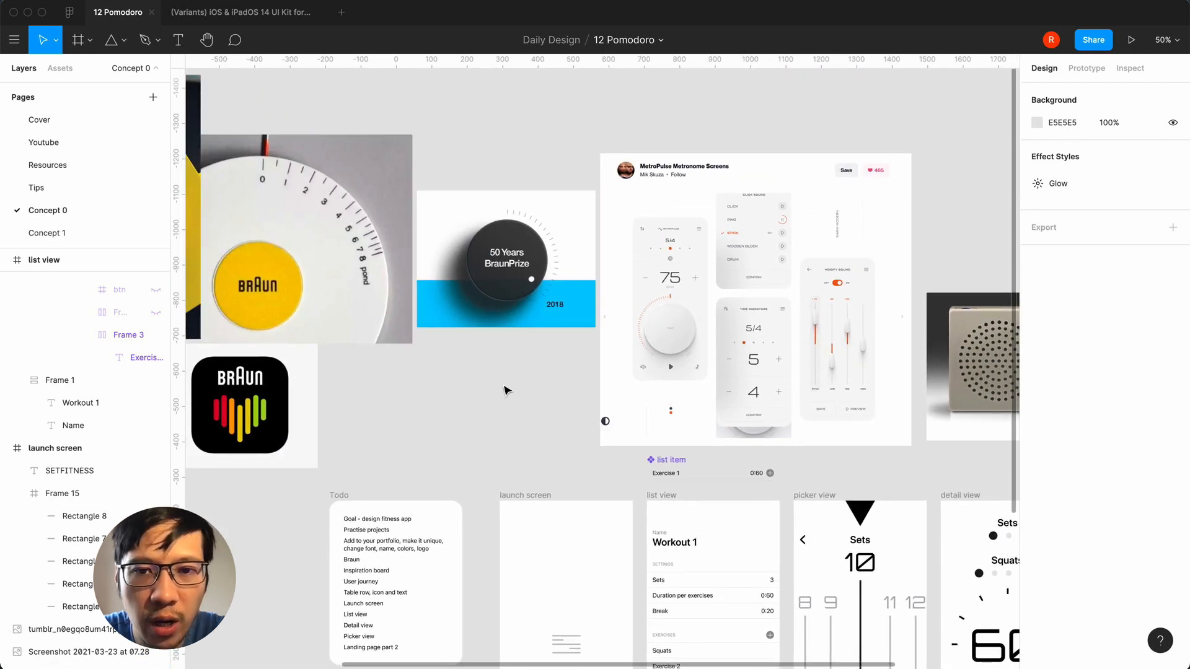
scroll(504, 391, "down", 2)
scroll(504, 391, "right", 1)
scroll(507, 390, "down", 1)
scroll(507, 391, "right", 1)
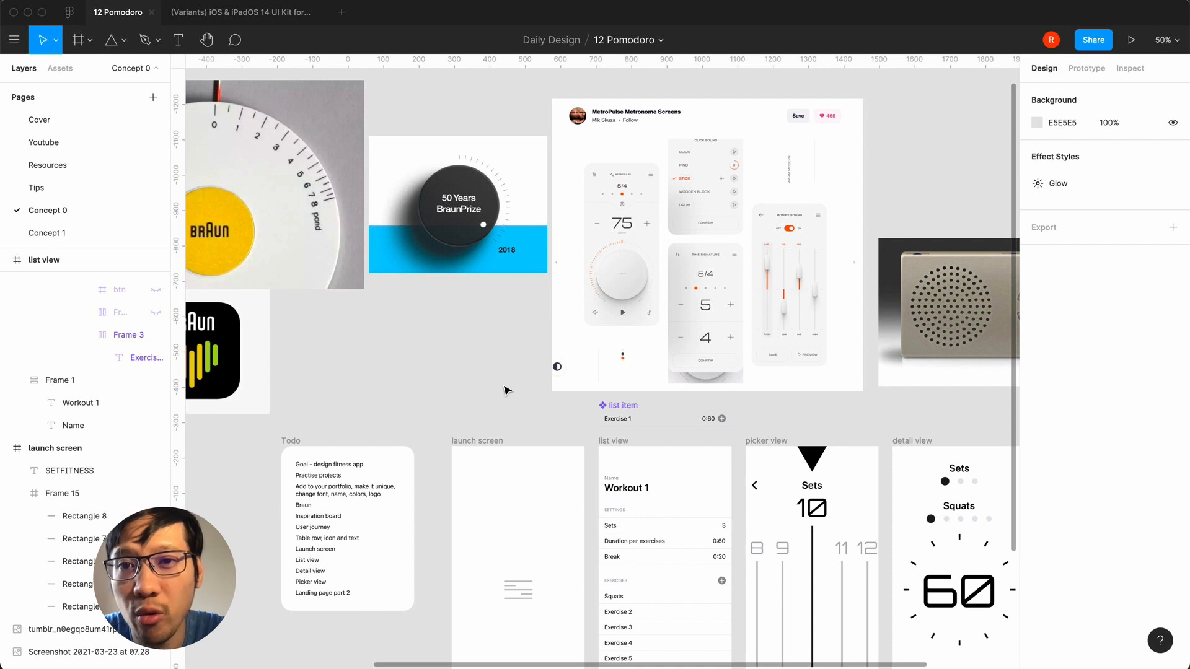
scroll(506, 390, "down", 4)
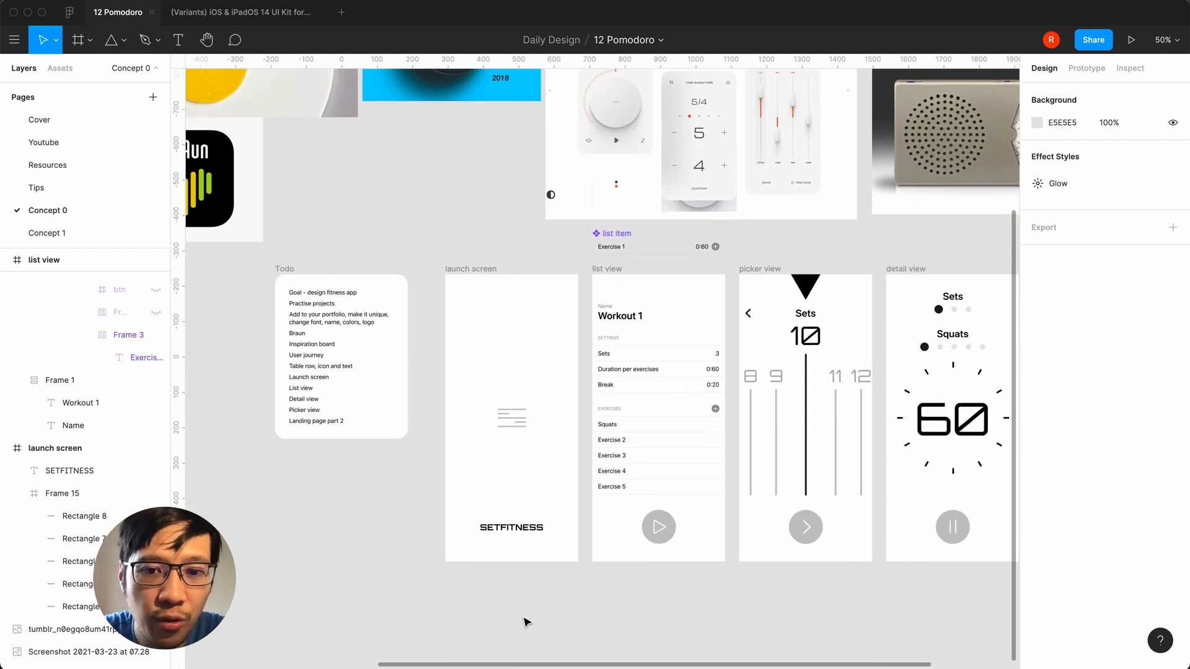
scroll(524, 622, "down", 2)
scroll(524, 621, "right", 1)
key("minus")
scroll(524, 622, "right", 2)
scroll(524, 622, "down", 1)
key("equal")
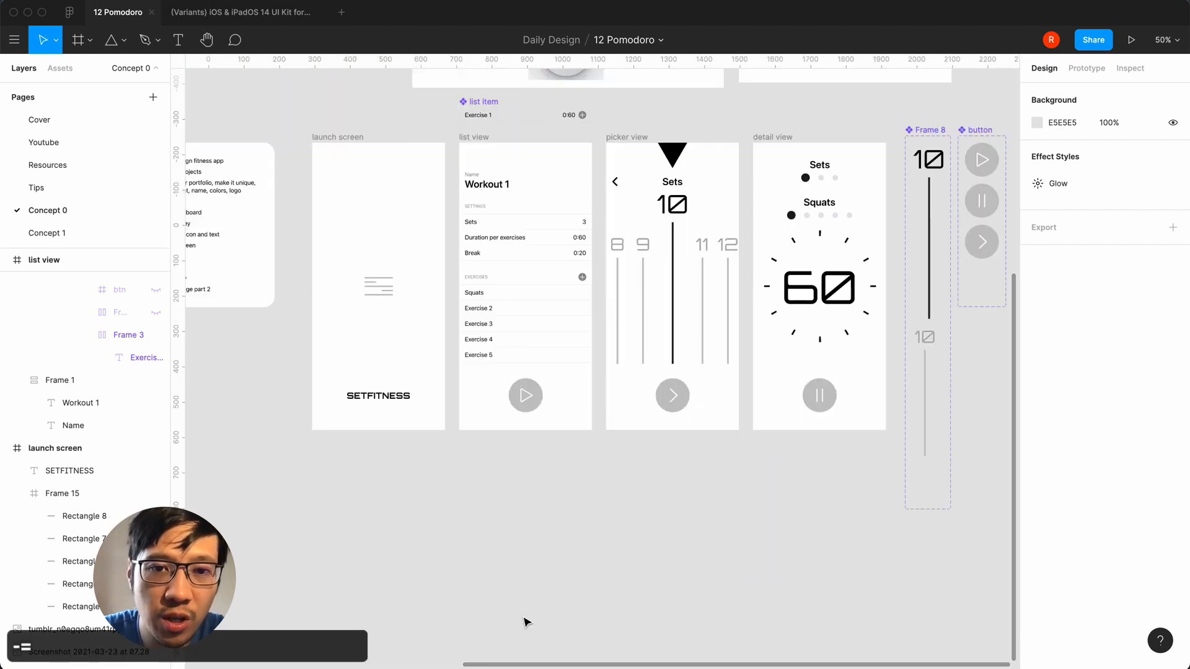
- Duplicate the launch screen, list view, picker view and detail view frames and place the copies directly below the originals at Y 709
left_click(345, 136)
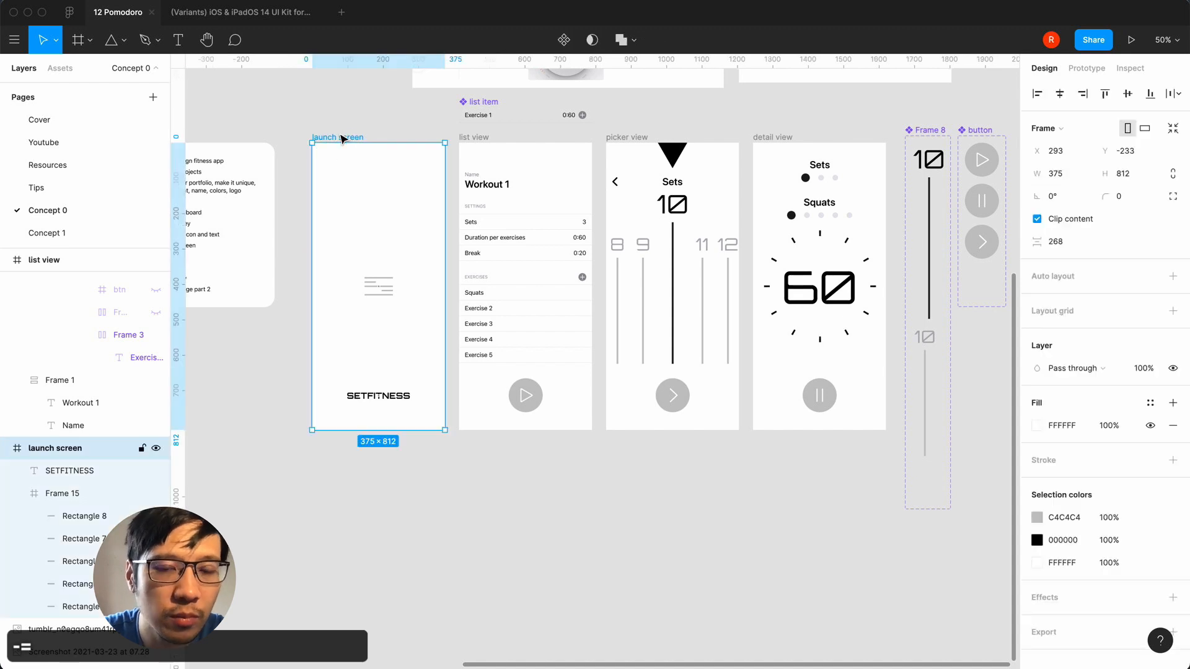
left_click(469, 136, "shift")
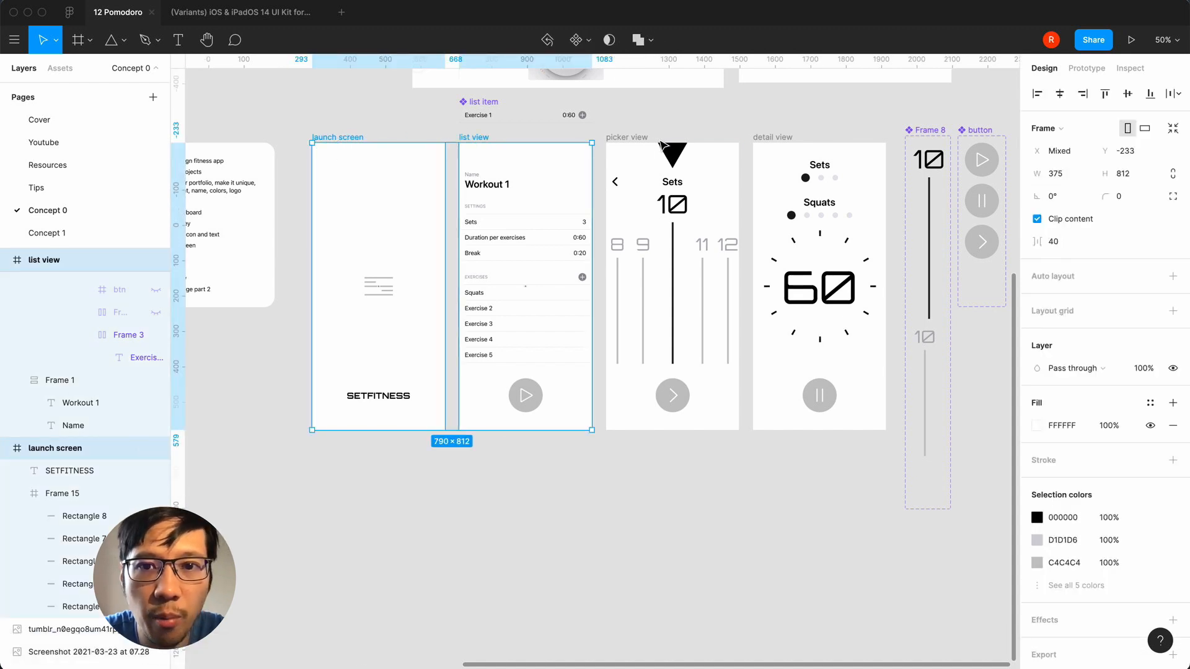
left_click(651, 137, "shift")
left_click(772, 137, "shift")
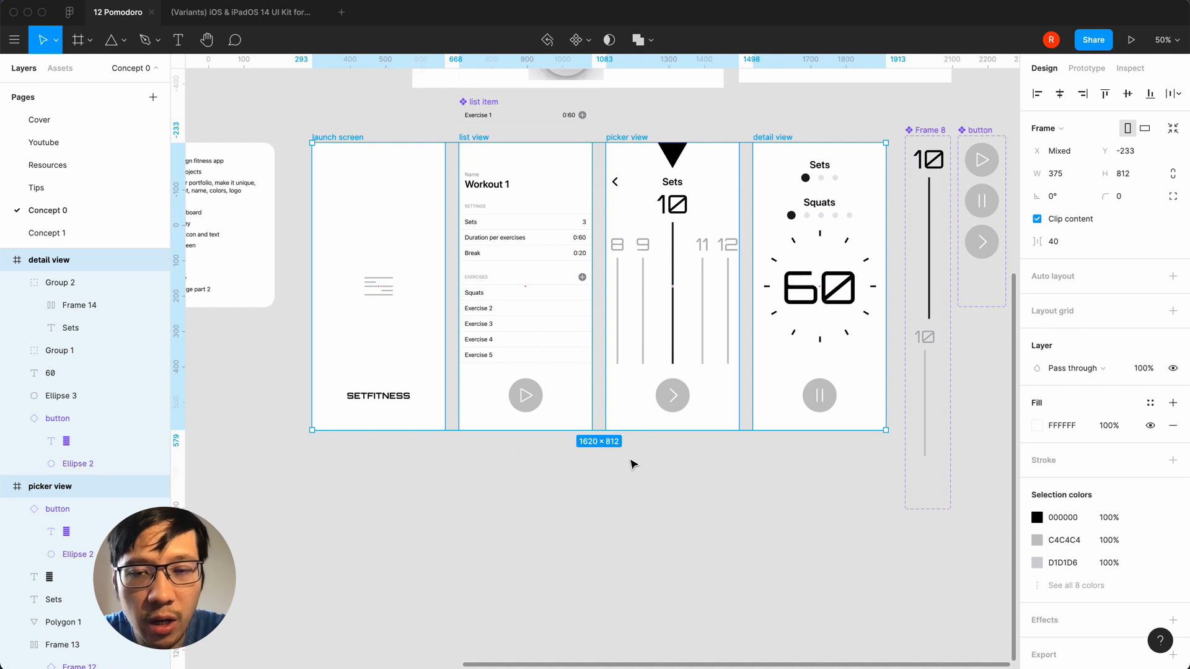
key("super+d")
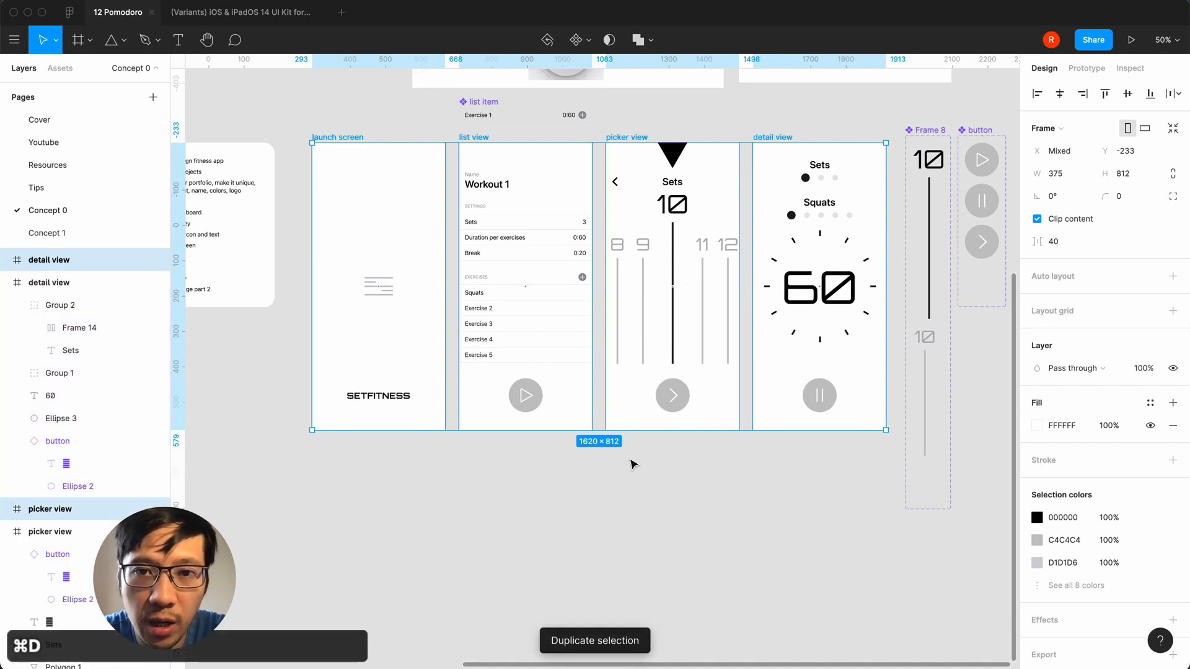
left_click_drag(346, 138, 348, 473)
left_click(260, 471)
- Fill the duplicated launch screen's background with an orange from the iOS & iPadOS 14 UI Kit color styles
scroll(261, 471, "down", 5)
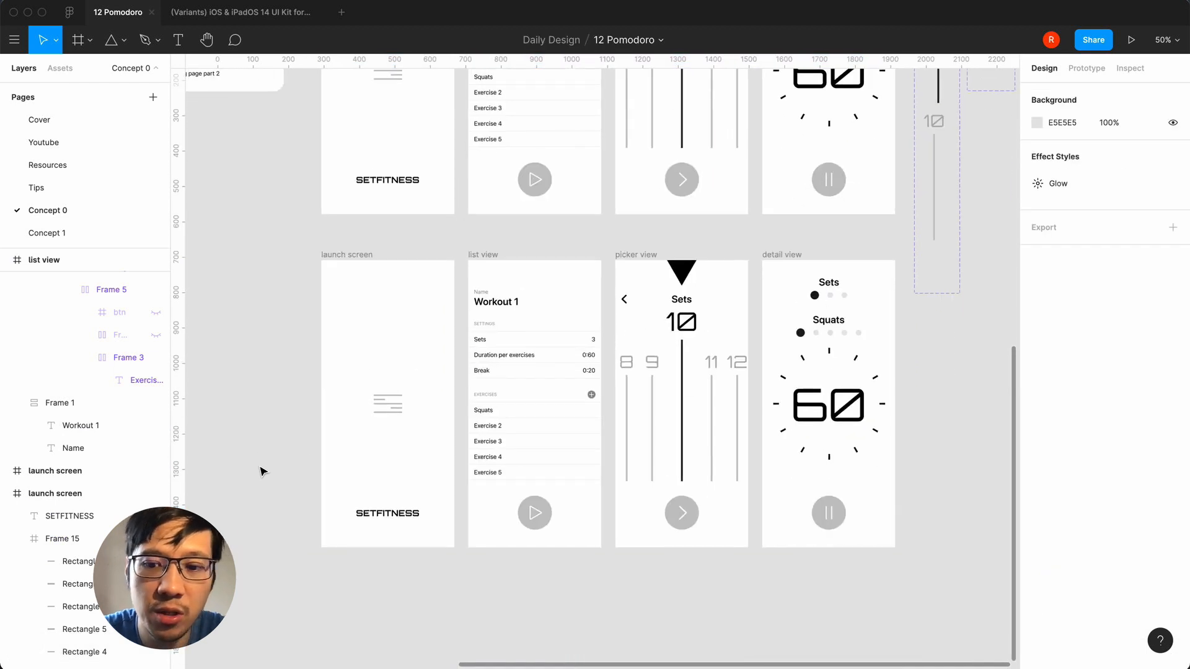
key("=")
scroll(261, 471, "left", 6)
scroll(261, 471, "down", 3)
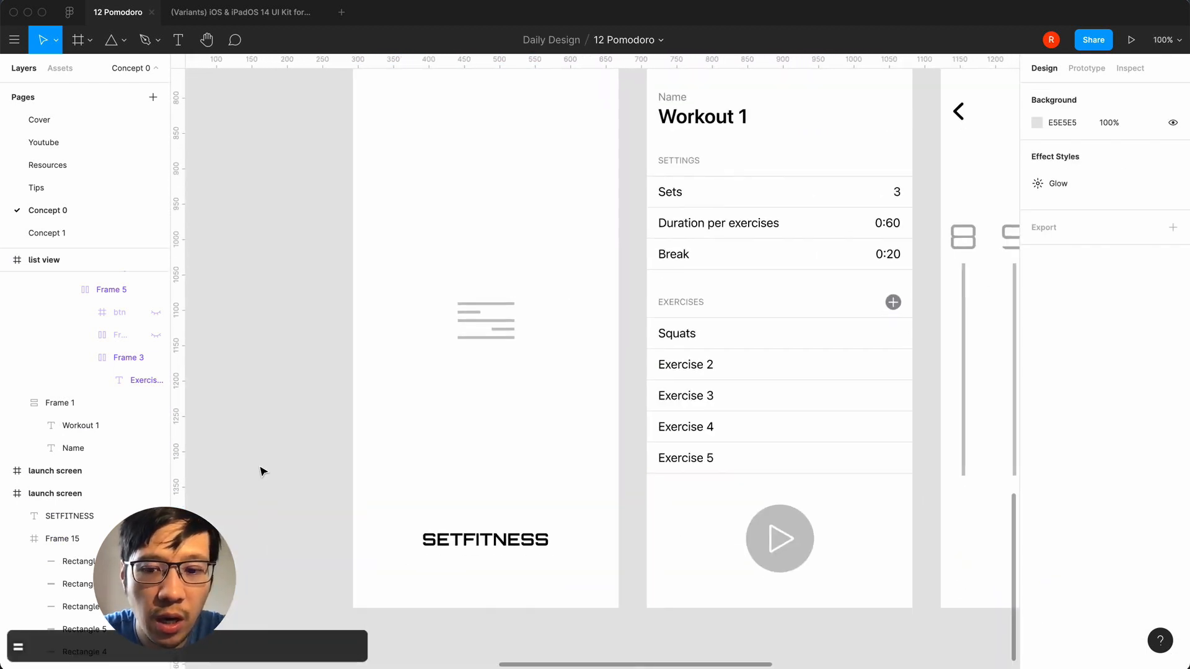
key("-")
left_click(494, 229)
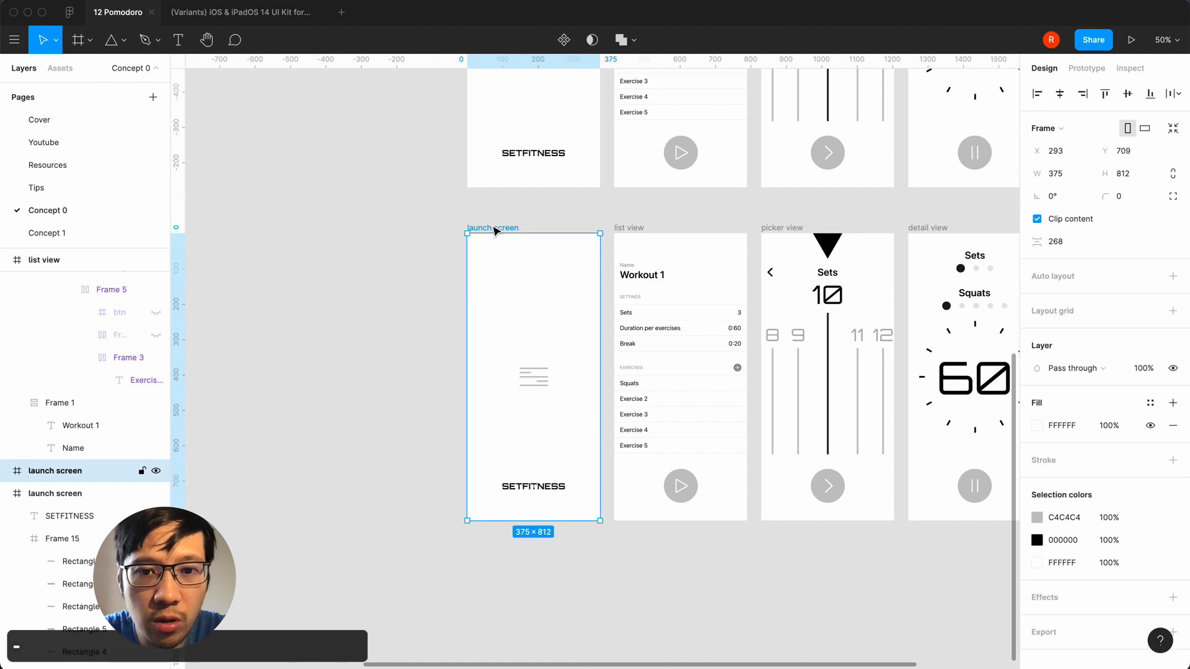
left_click(1038, 426)
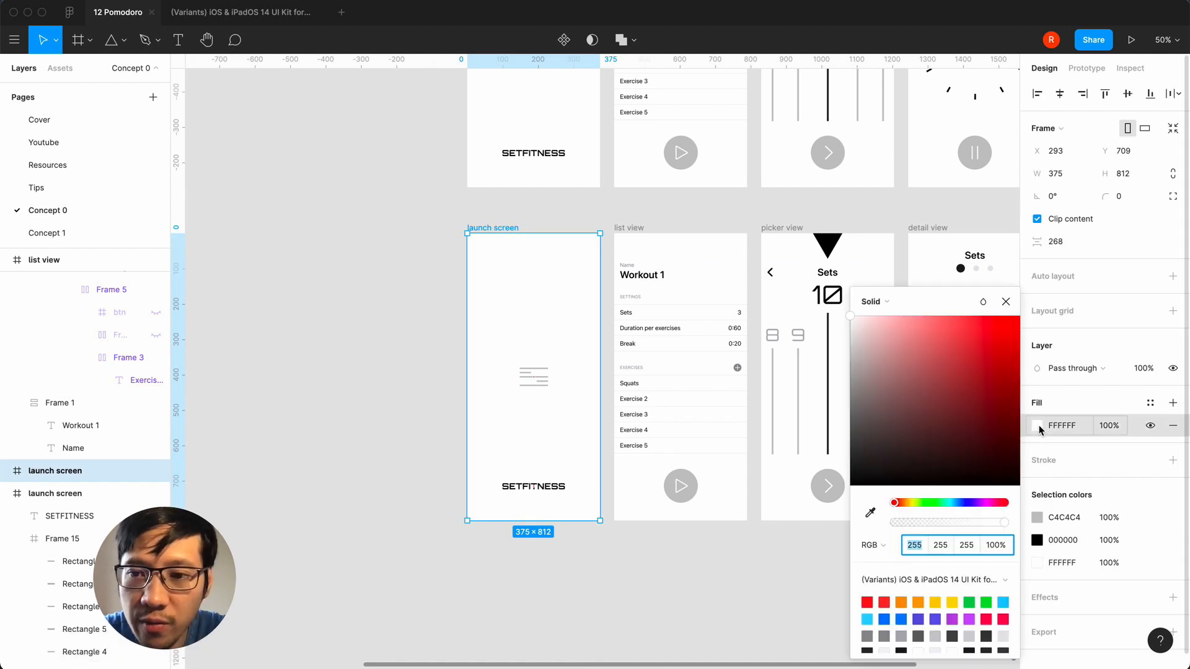
left_click(901, 601)
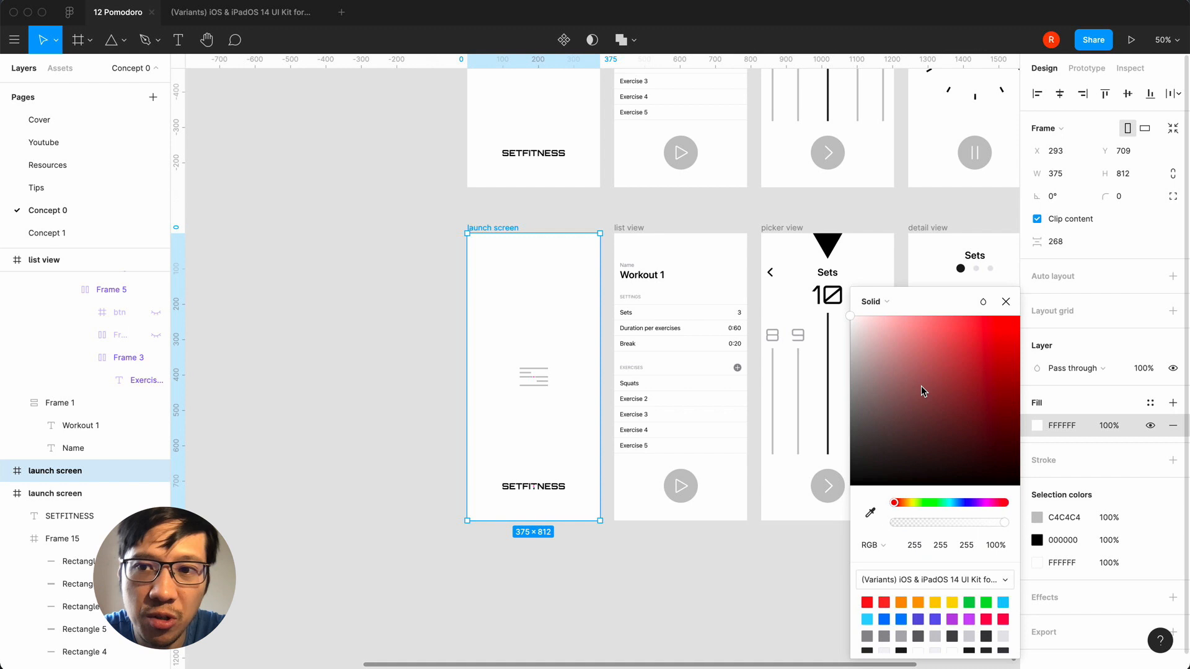
left_click(1005, 301)
left_click(374, 561)
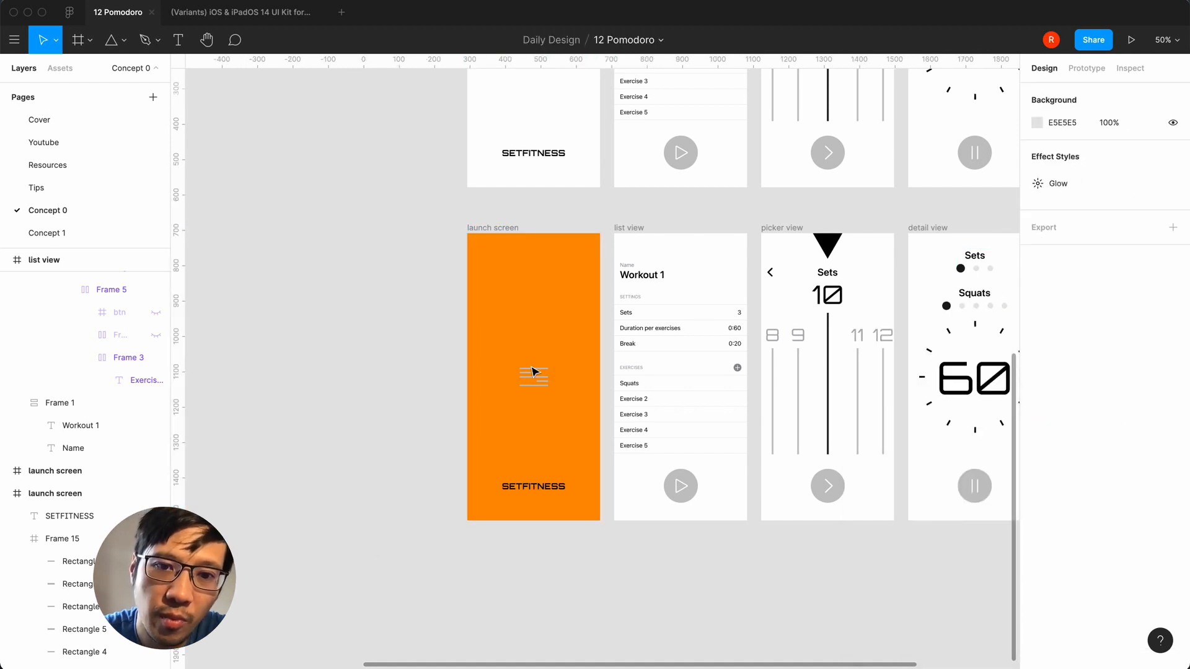
- Recolor the striped bar icon on the orange launch screen to white, FFFFFF
left_click(544, 379)
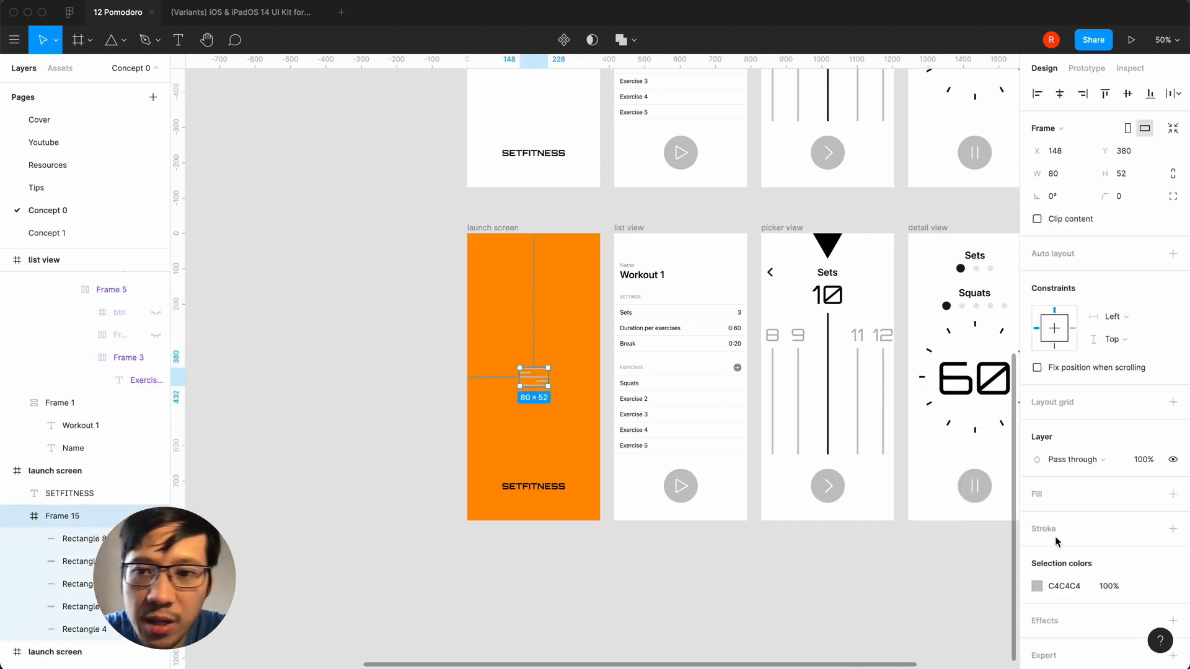
left_click(1036, 586)
scroll(942, 631, "down", 2)
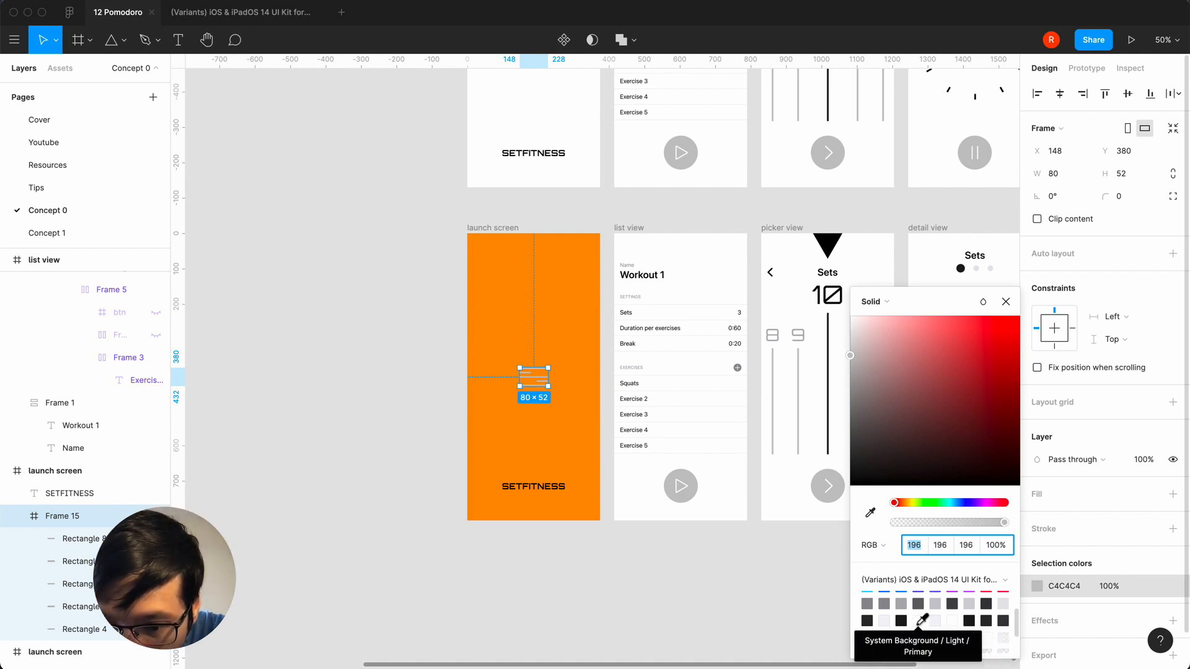
left_click(985, 635)
left_click(1005, 302)
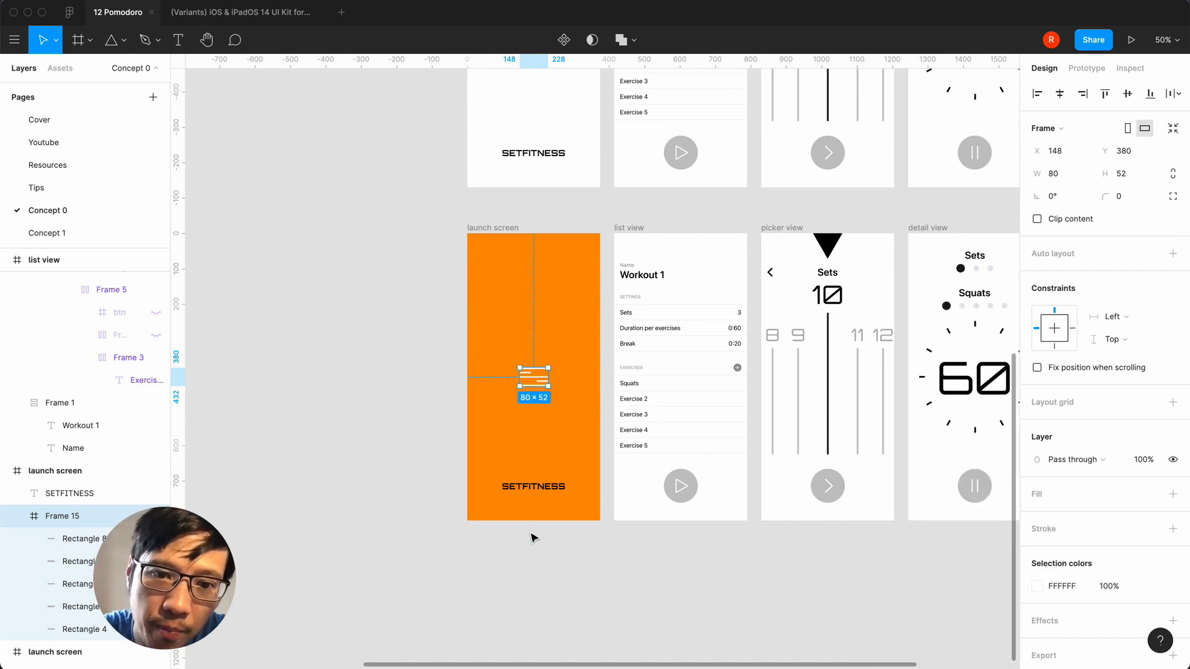
- Change the fill of the SETFITNESS text on the orange launch screen to white
left_click(547, 490)
left_click(1037, 556)
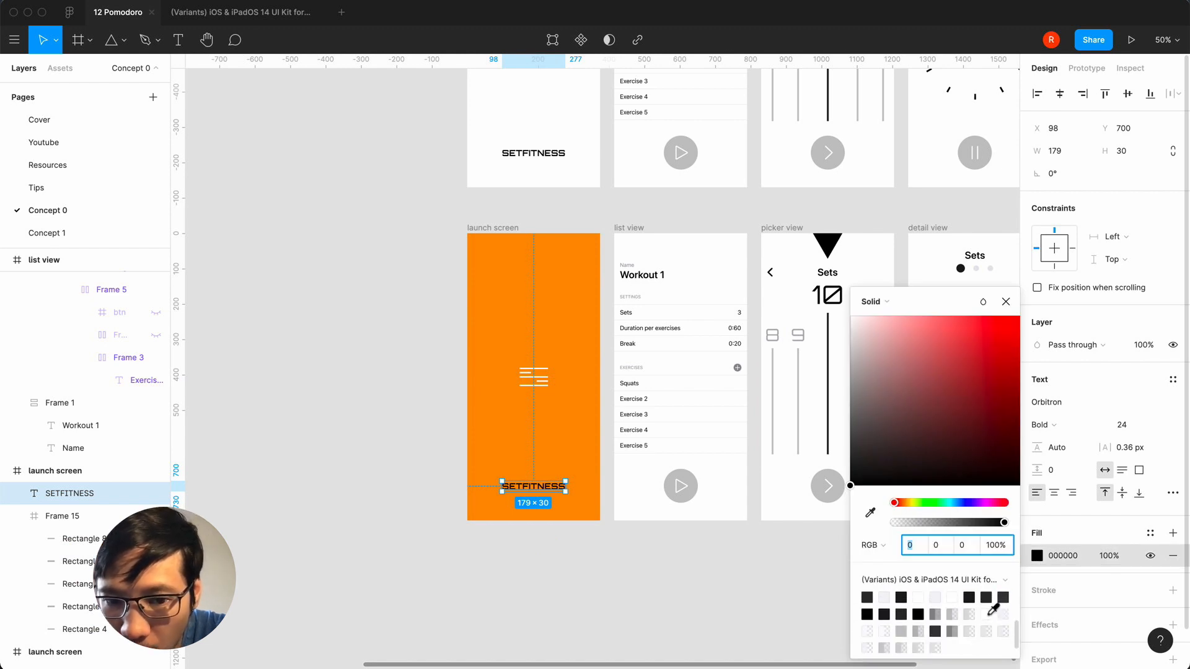
left_click(993, 610)
left_click(1005, 302)
left_click(530, 575)
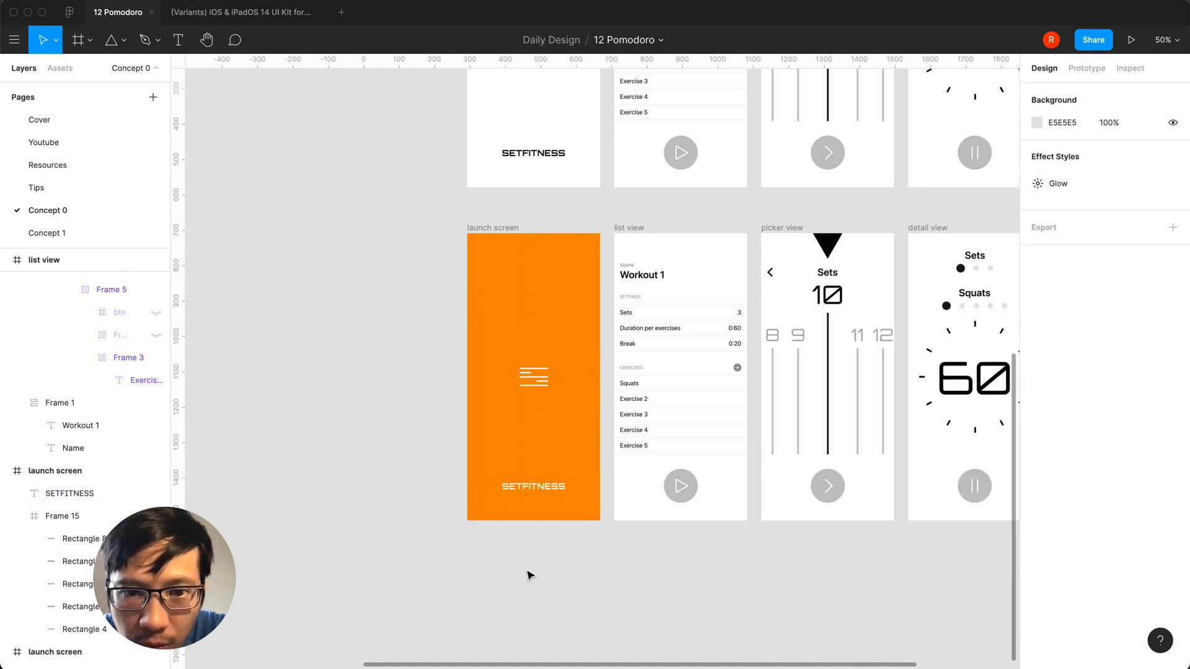
- Try a height of 8 on only the middle bar of the white icon and undo it
key("shift+0")
scroll(452, 593, "down", 5)
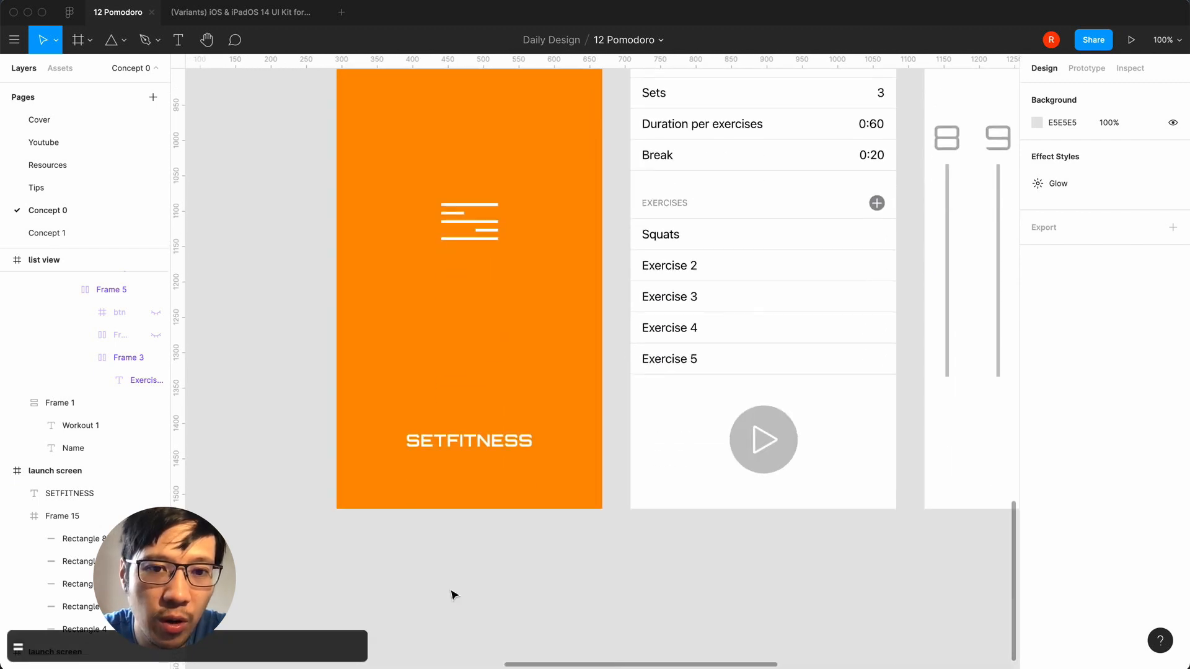
scroll(452, 592, "up", 6)
left_click(491, 427)
double_click(485, 433)
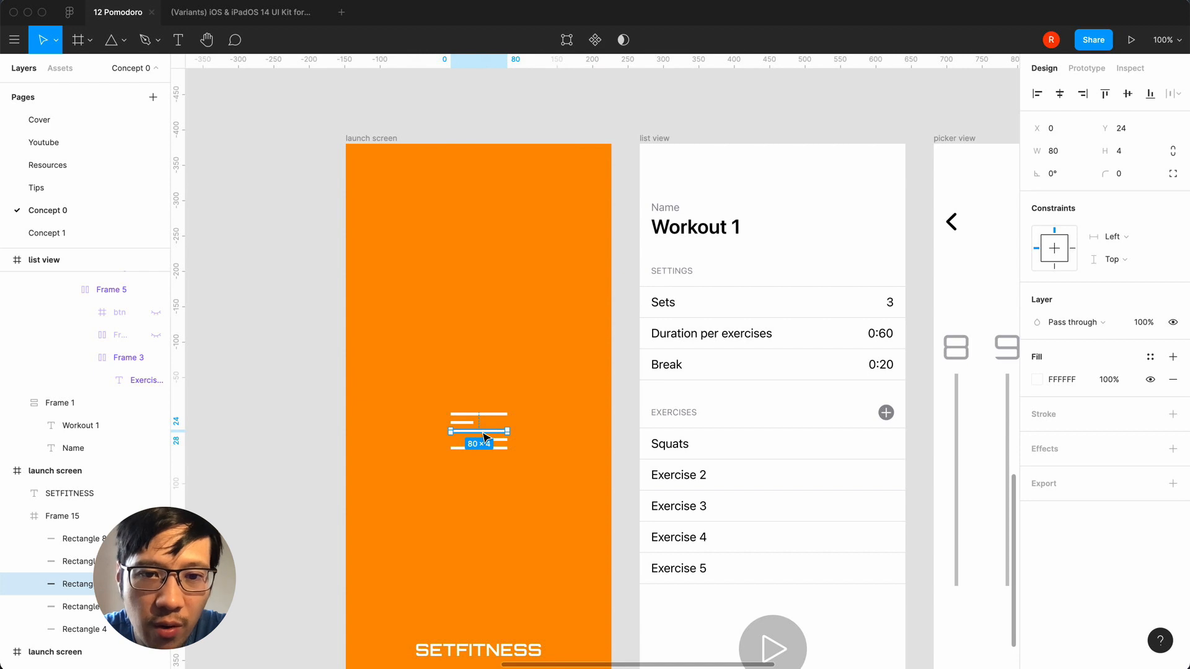
left_click(1126, 153)
type("8")
key("Return")
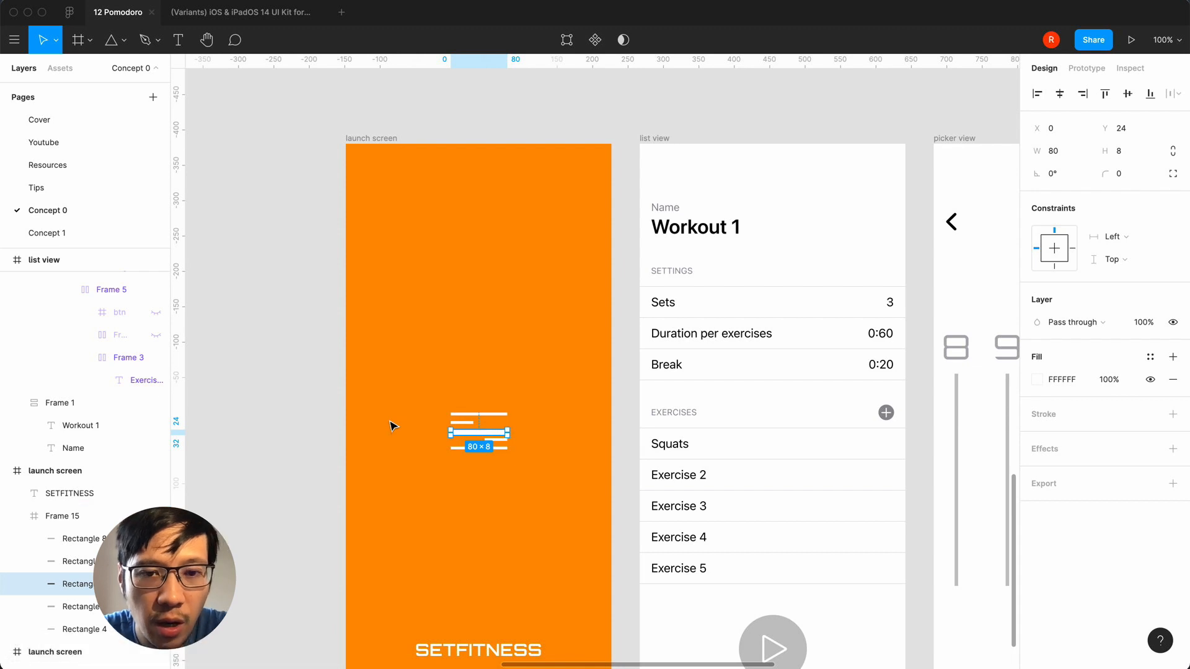
key("super+z")
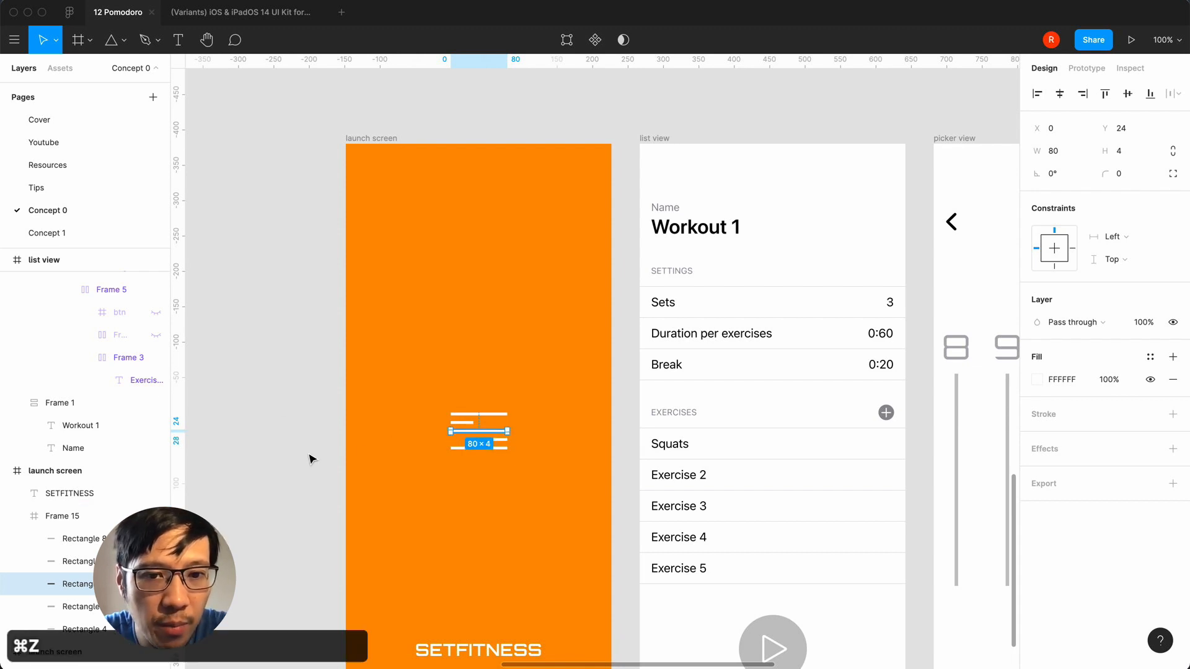
key("super+z")
key("super+z")
key("super+z")
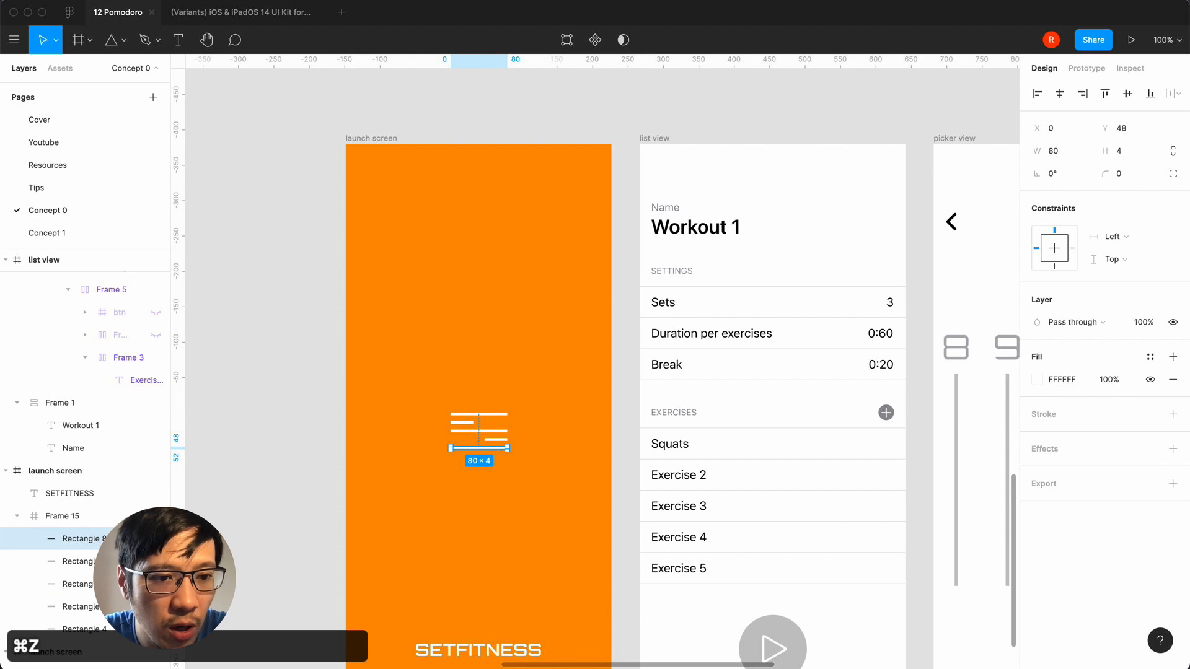
- Set the height of all five bars in the orange launch screen's icon to 8
left_click(1125, 152)
type("8")
key("Return")
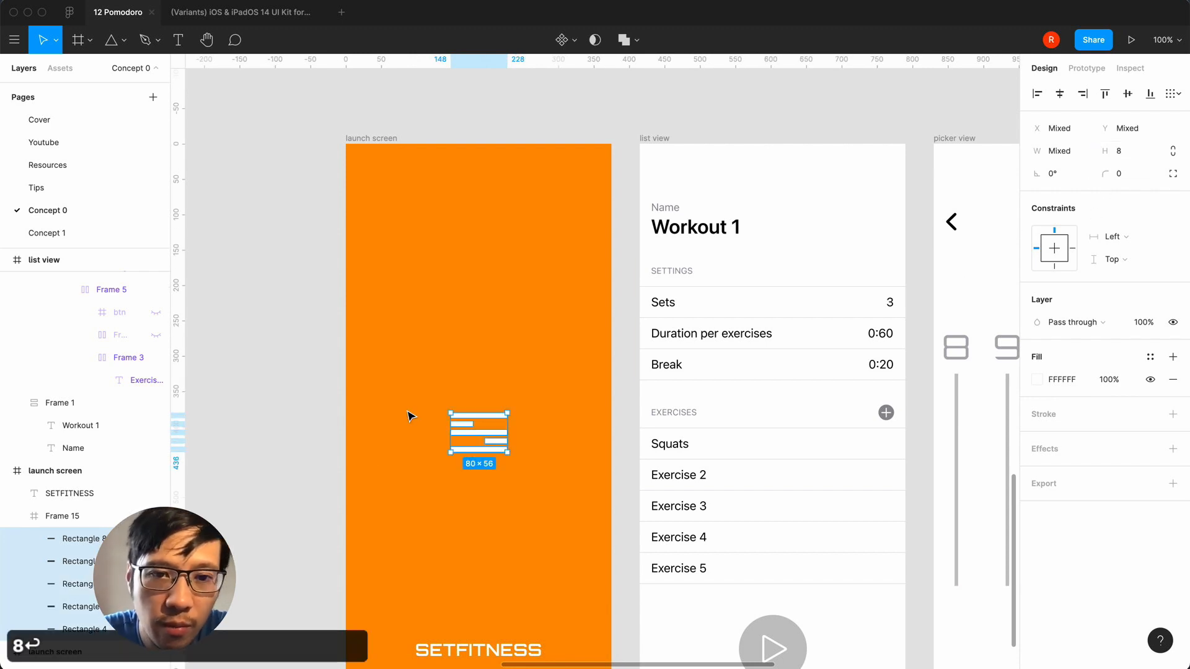
left_click(380, 456)
left_click(469, 446)
left_click(396, 508)
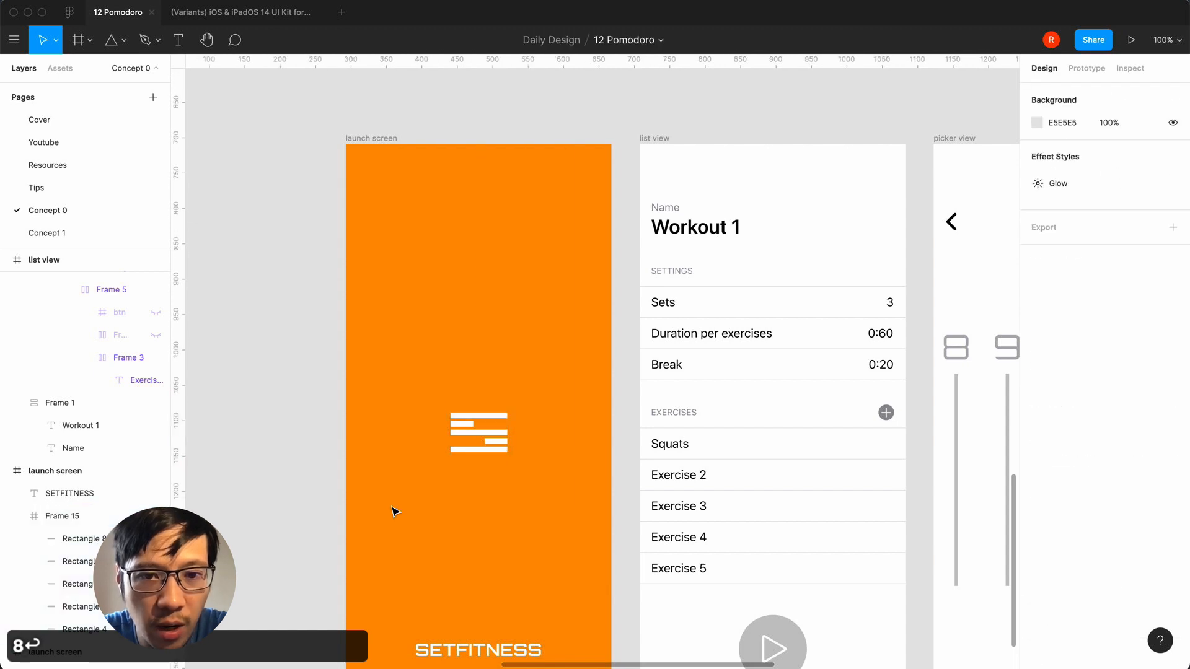
- Add vertical auto layout to the white bars frame with a spacing of 8 between the bars
left_click(469, 429)
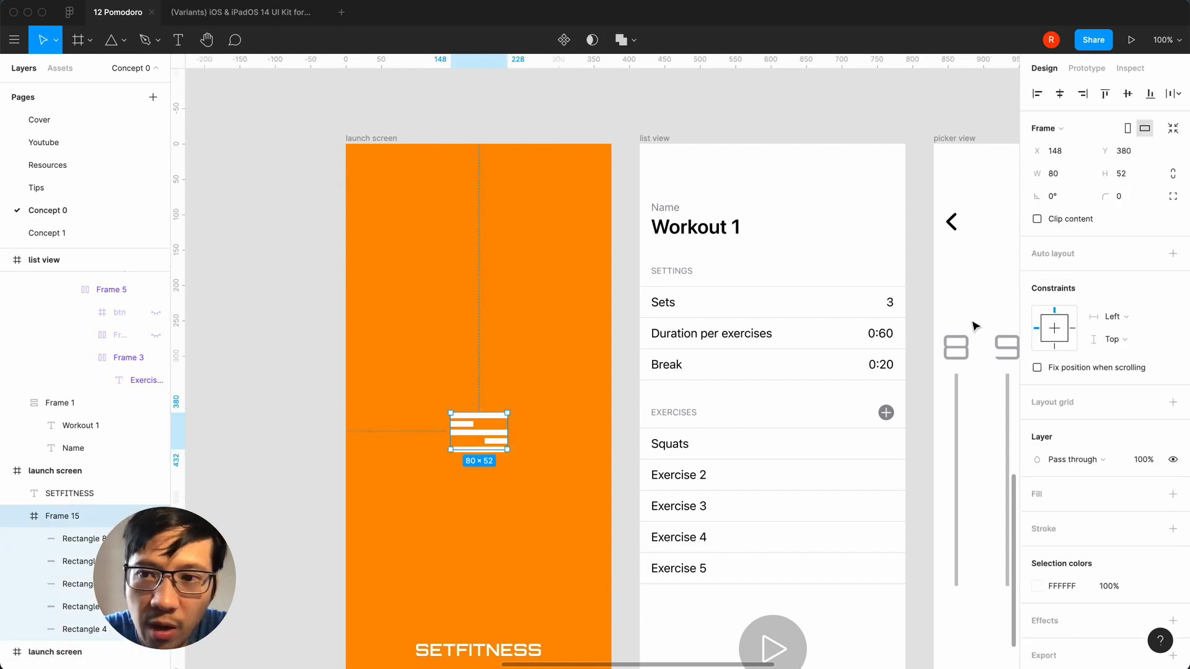
left_click(1172, 253)
left_click(1090, 276)
type("8")
key("Return")
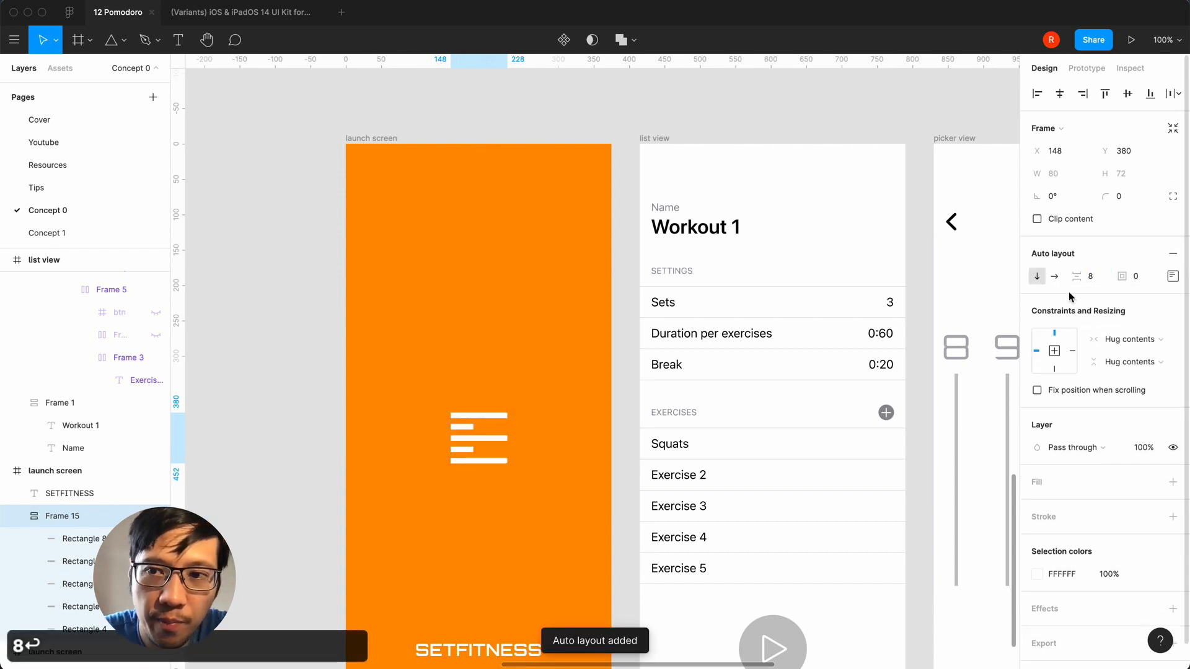
- Remove auto layout from the white bars frame and align the short fourth bar to the right end of the bottom bar
left_click(1172, 254)
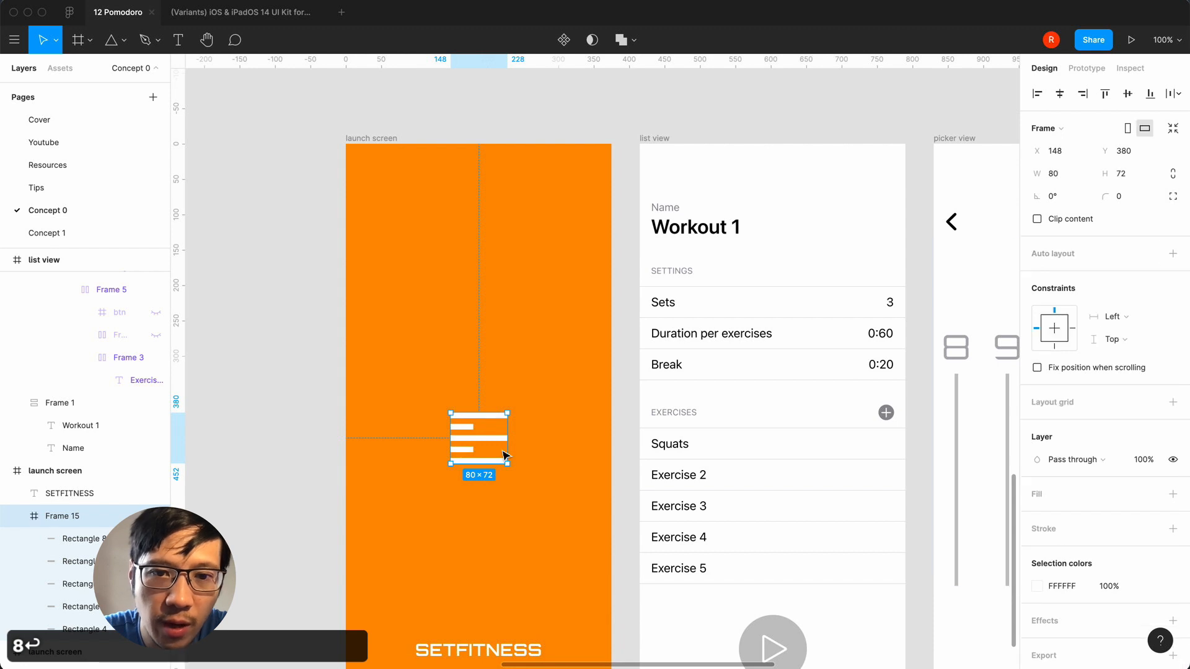
left_click(471, 450)
left_click(478, 460, "shift")
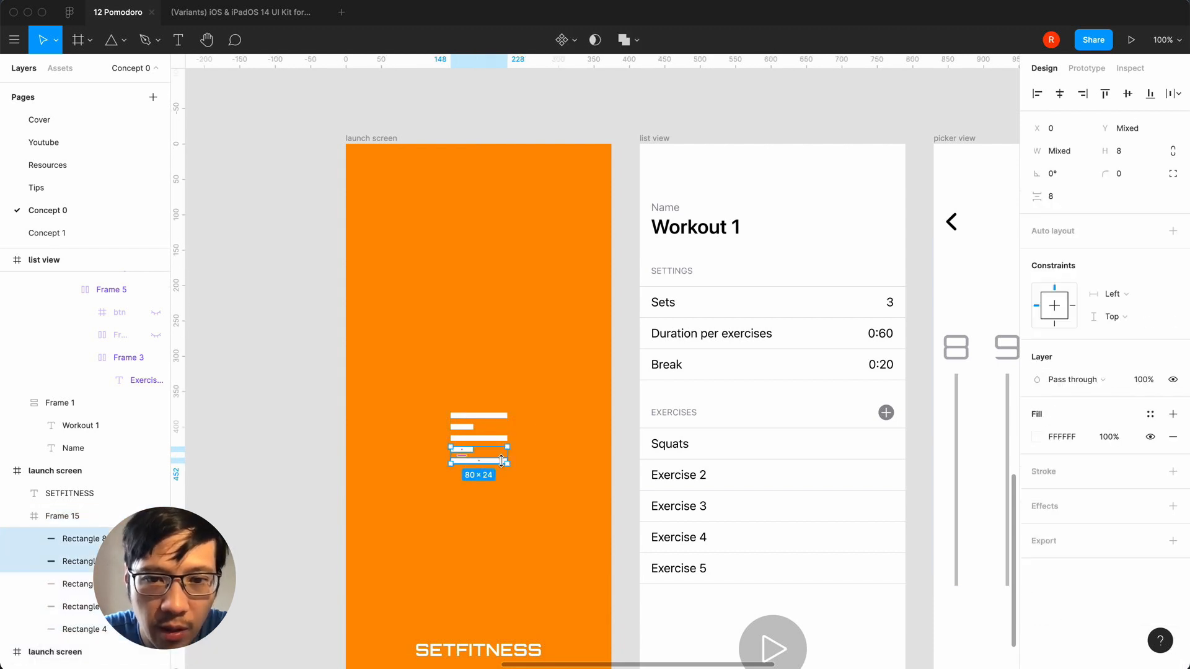
left_click(1085, 99)
left_click(568, 544)
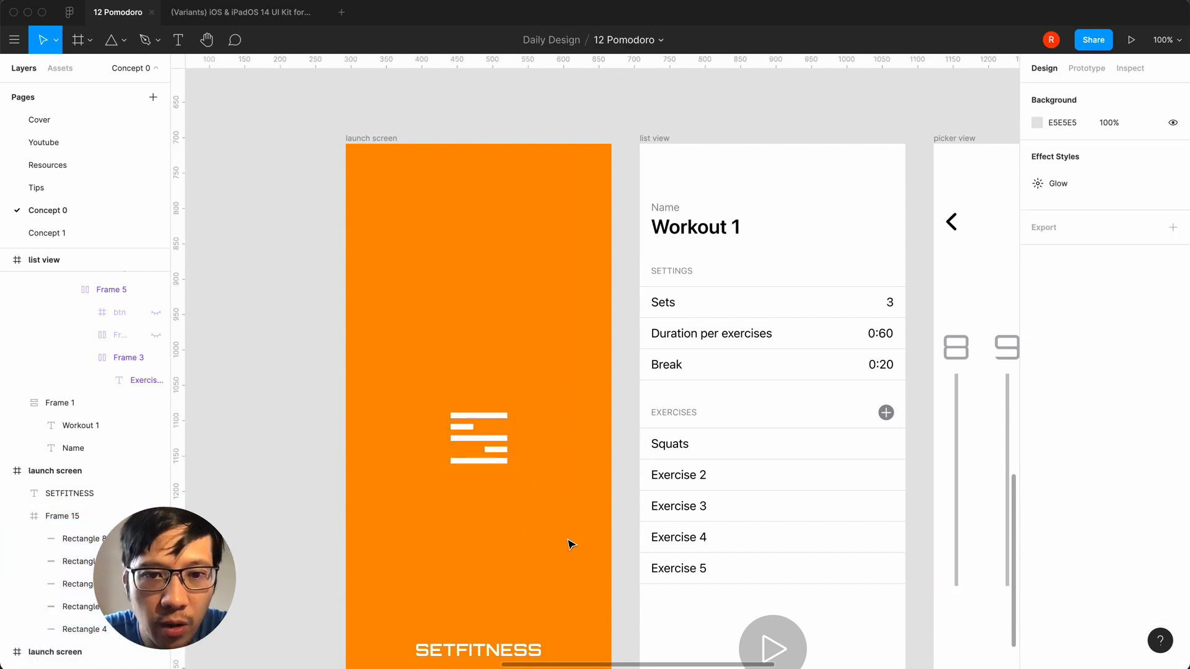
- Nudge the white bars icon slightly upward on the orange launch screen
left_click(492, 451)
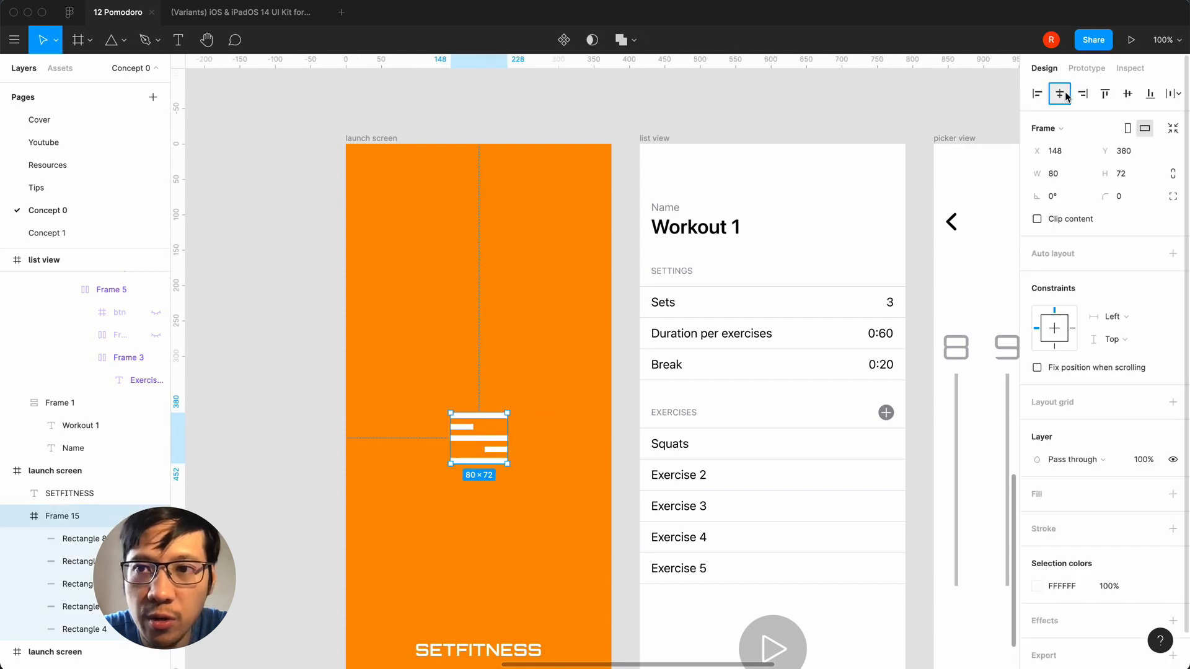
key("shift+Up")
left_click(619, 374)
scroll(620, 374, "down", 5)
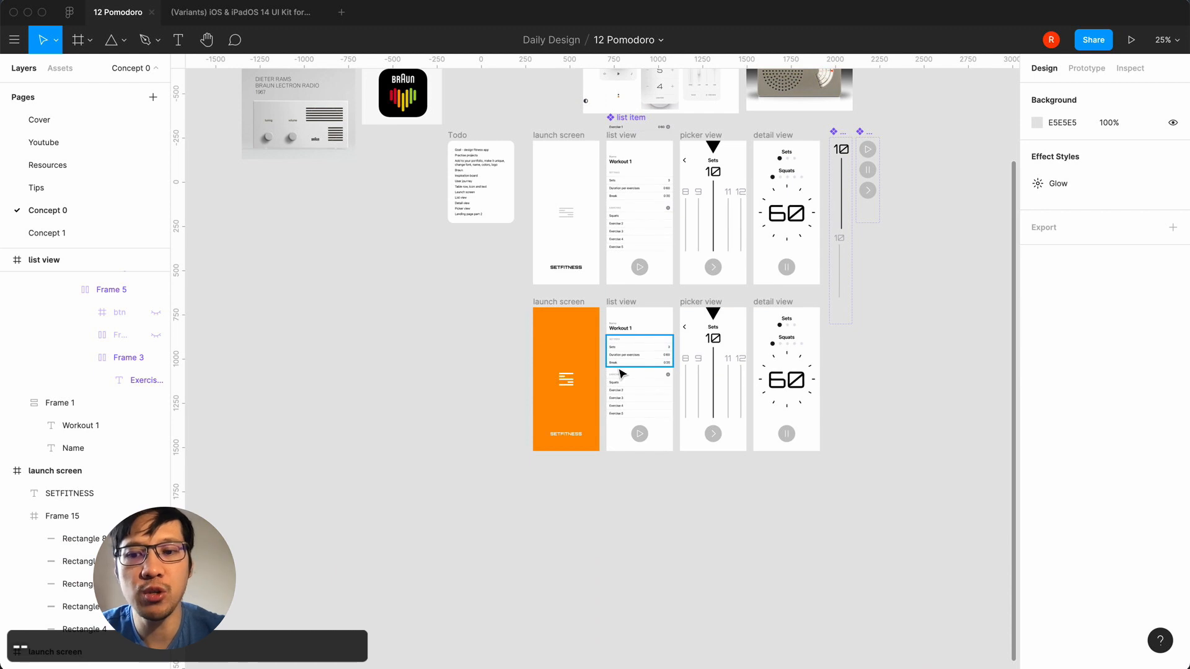
scroll(619, 374, "up", 5)
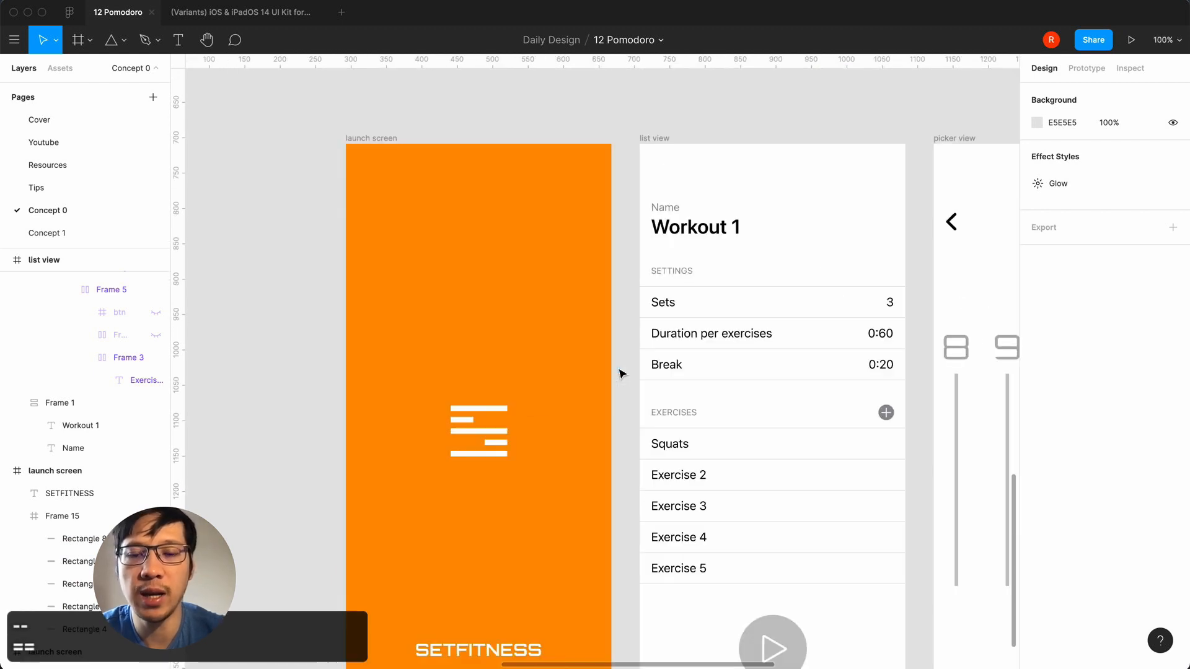
scroll(621, 374, "right", 3)
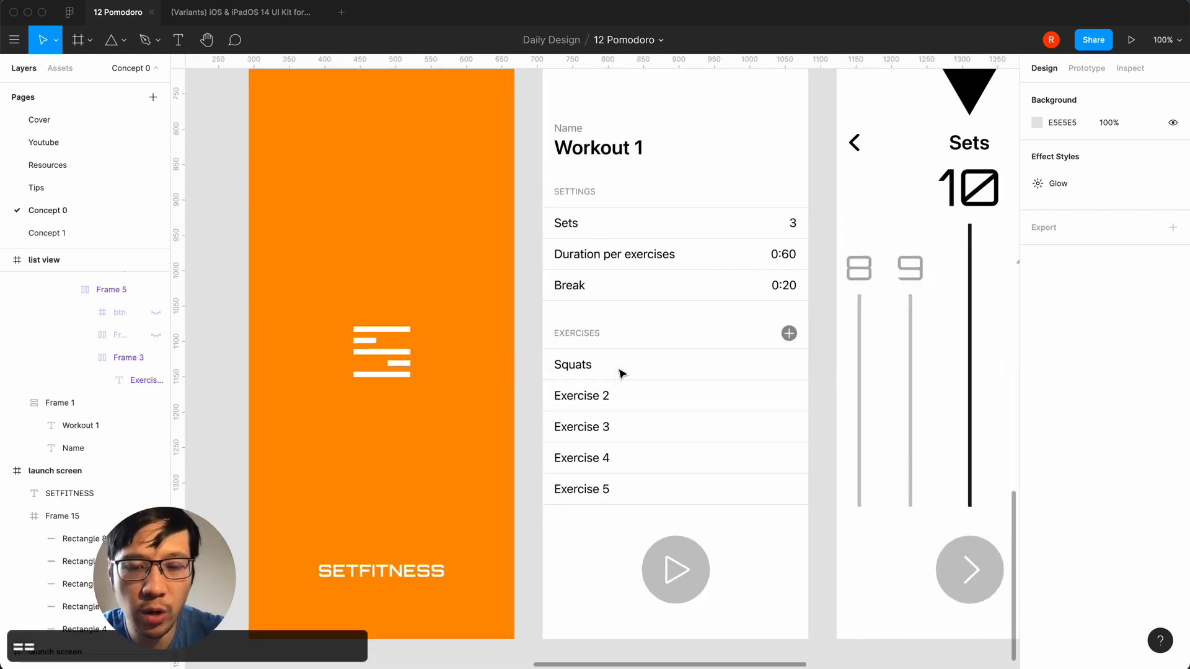
scroll(622, 374, "right", 4)
scroll(621, 373, "up", 1)
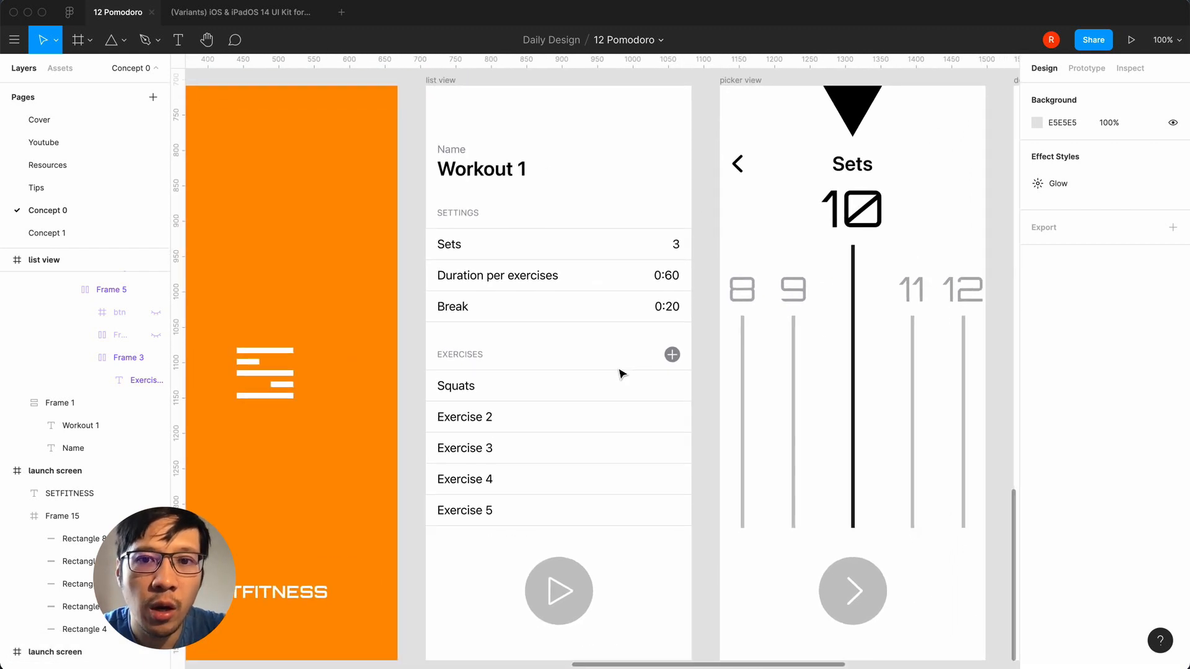
double_click(674, 358)
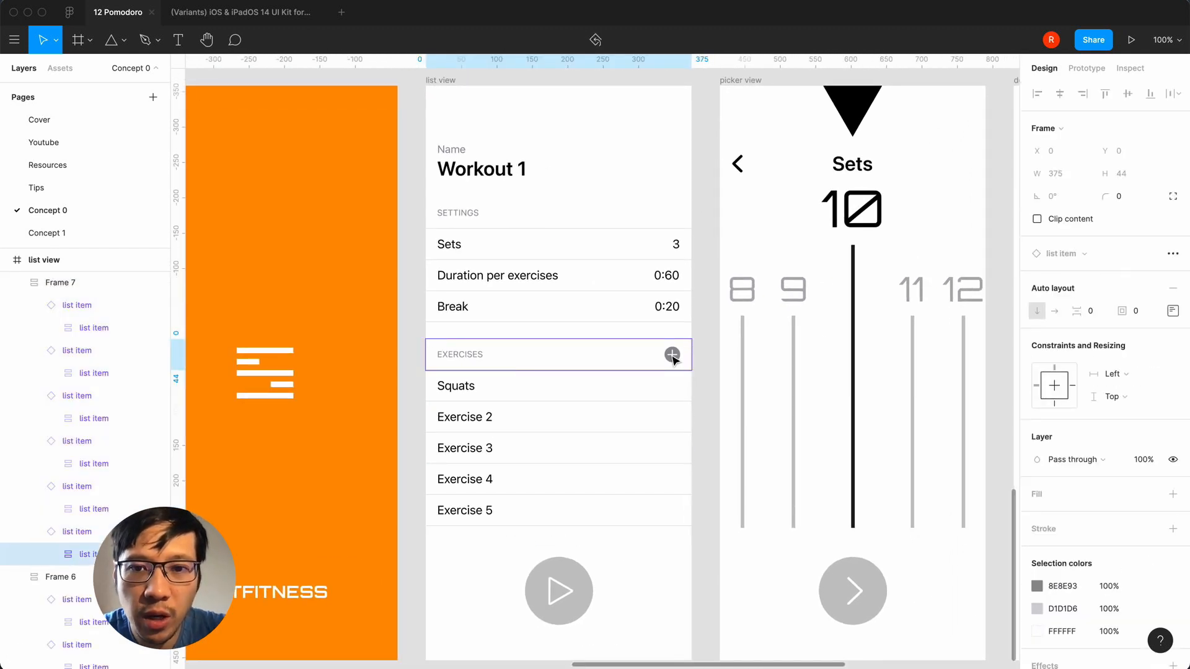
double_click(673, 356)
double_click(672, 356)
double_click(673, 356)
left_click(703, 322)
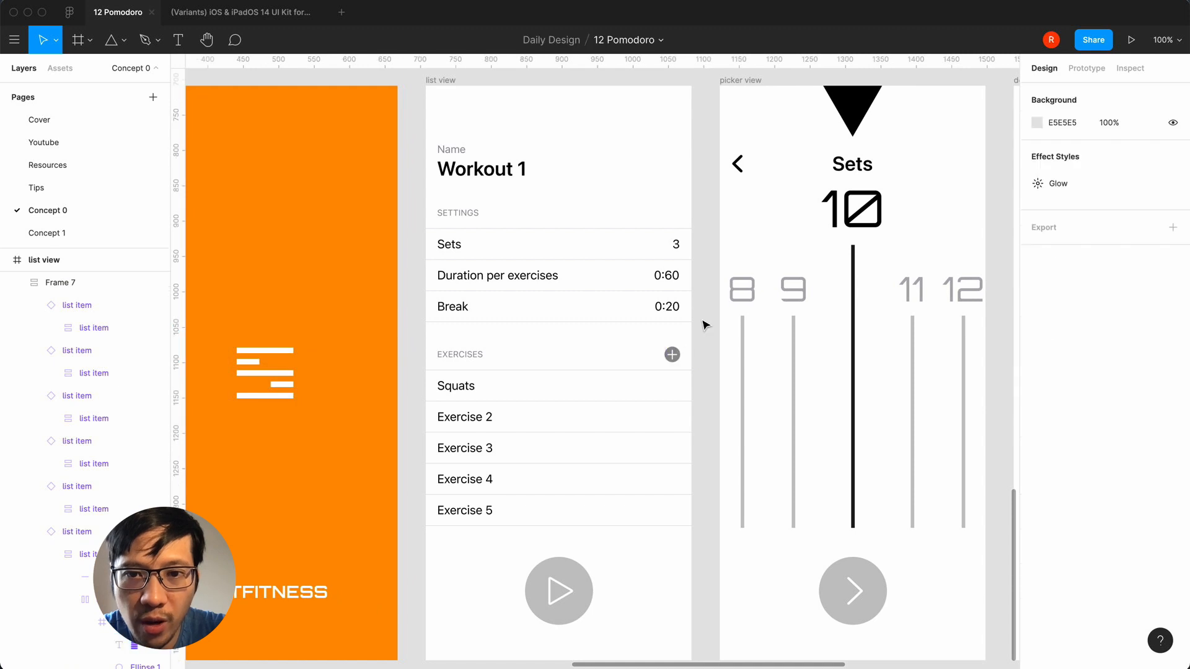
- Recolor the circle behind the plus sign in the list item main component to orange FF9500
scroll(706, 325, "up", 5)
scroll(705, 324, "left", 2)
key("minus")
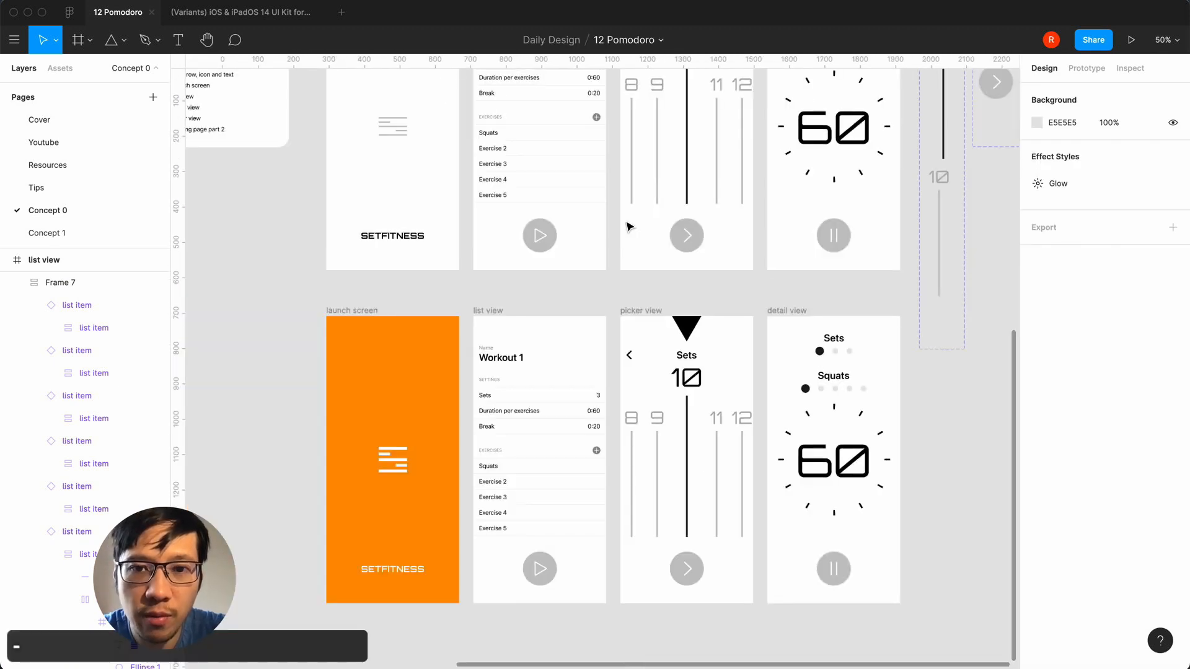
scroll(629, 226, "up", 1)
scroll(628, 227, "right", 1)
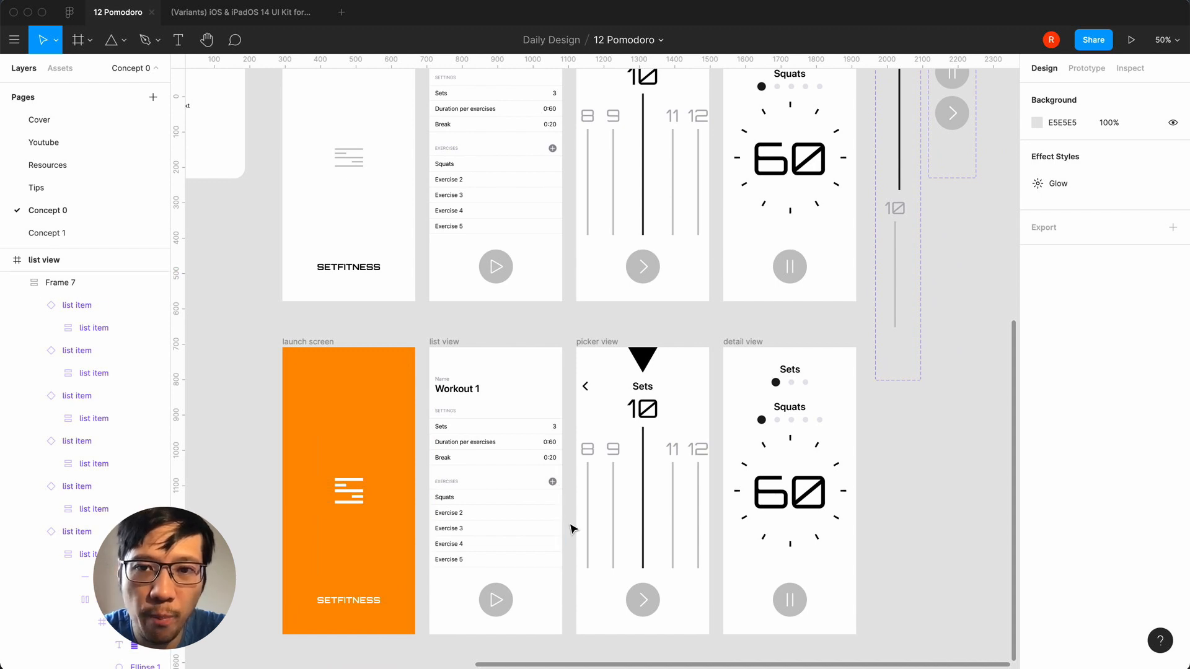
scroll(571, 528, "up", 8)
scroll(572, 528, "right", 2)
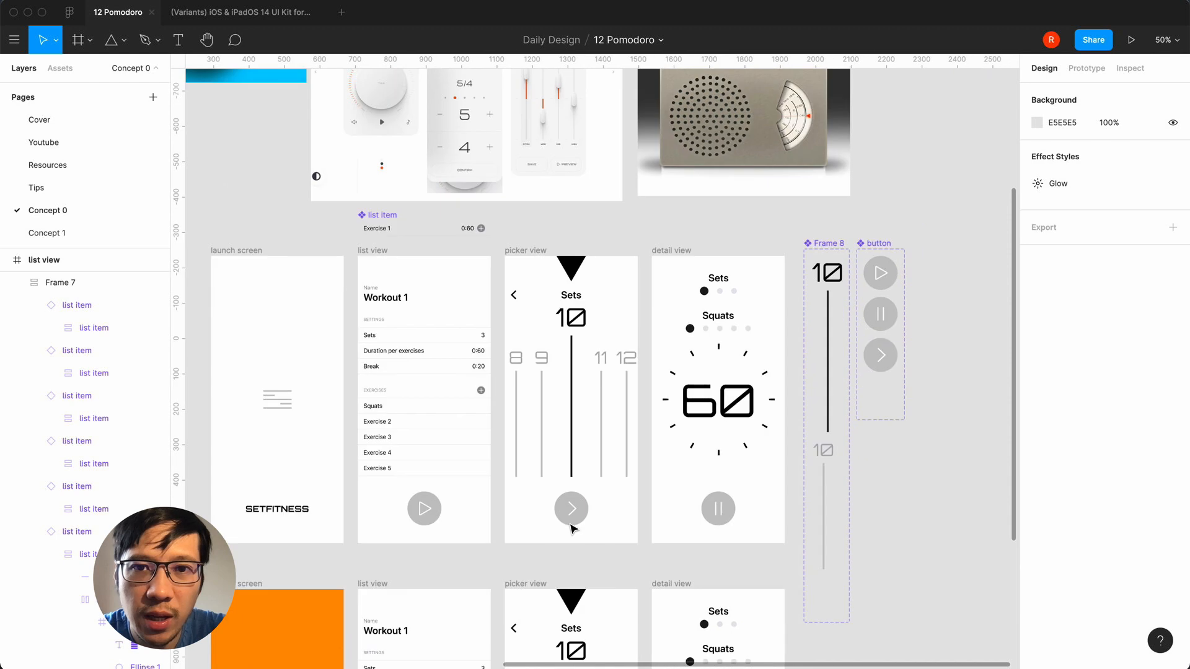
scroll(616, 251, "up", 5, "ctrl")
scroll(617, 252, "up", 5)
scroll(617, 252, "left", 3)
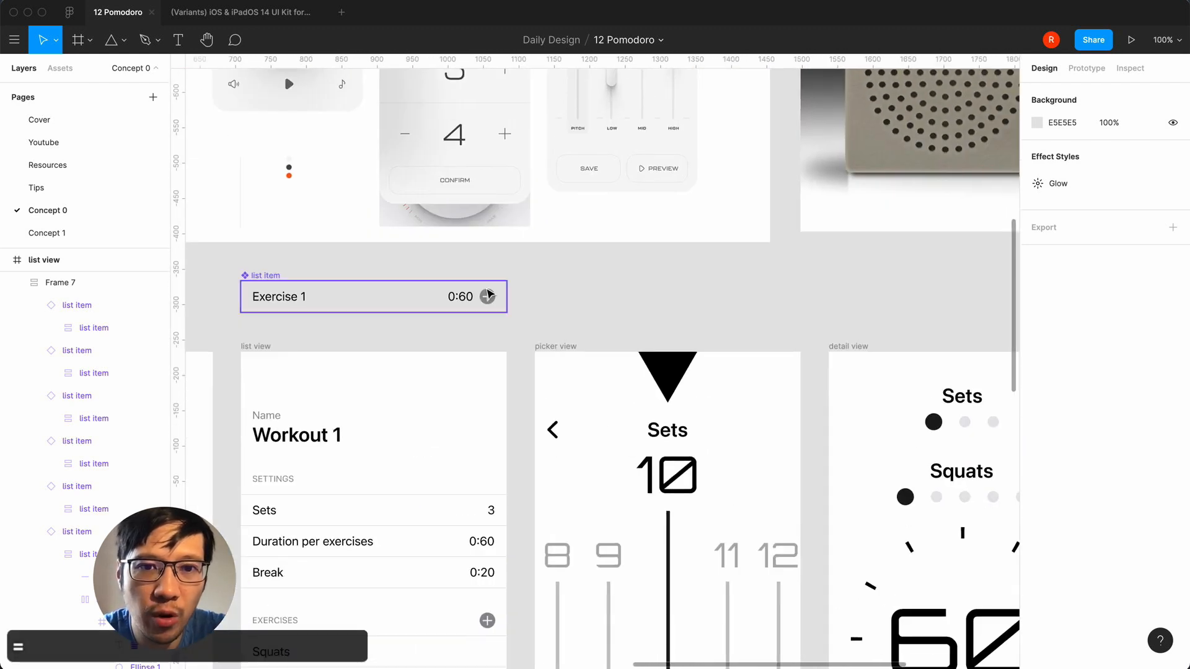
left_click(488, 297)
double_click(488, 297)
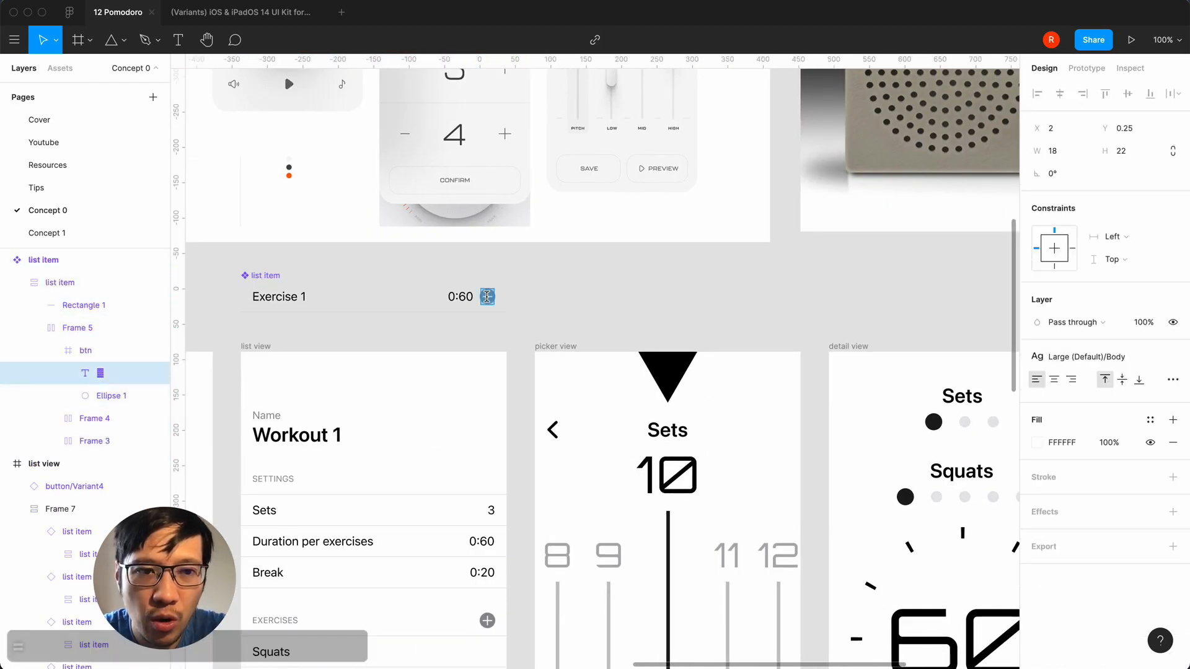
left_click(113, 394)
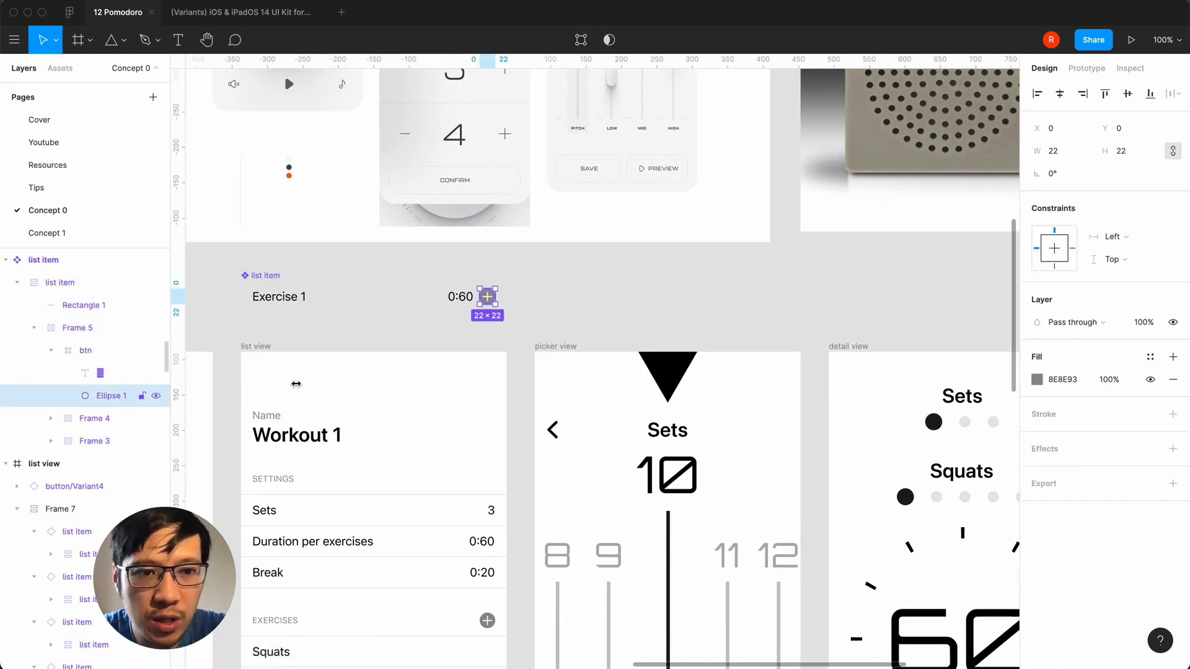
left_click(1036, 379)
left_click(901, 602)
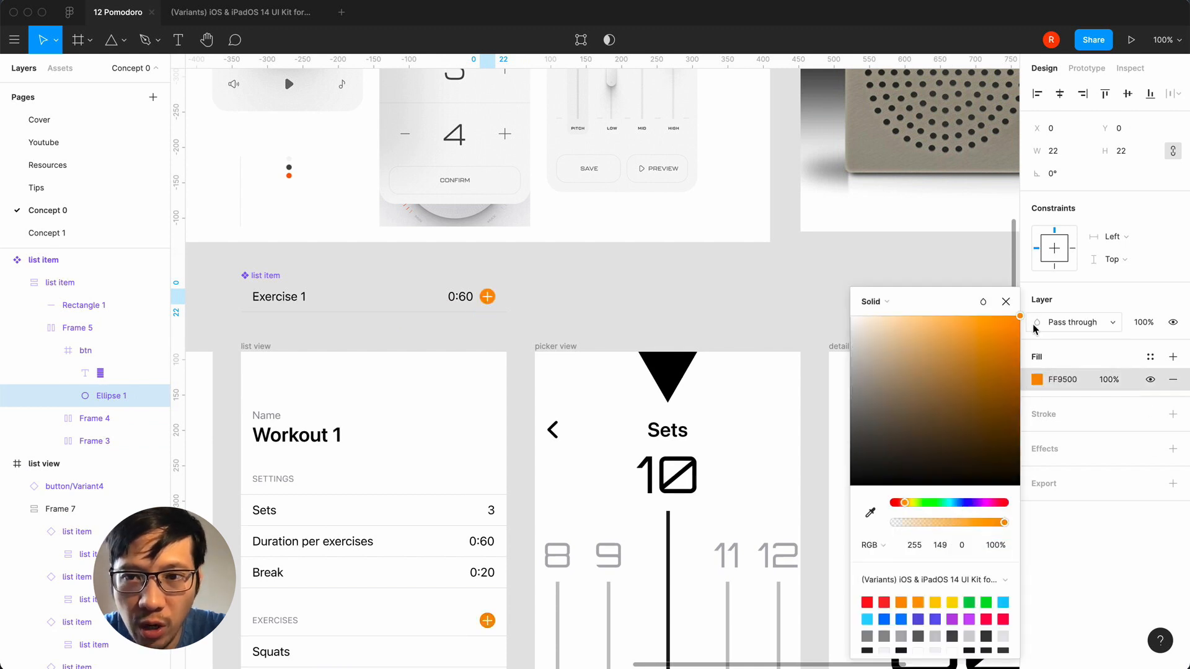
left_click(1006, 301)
left_click(771, 319)
- Recolor the black vertical bar in the Frame 8 component's default variant to orange FF9500
scroll(771, 319, "right", 5)
scroll(770, 319, "down", 5)
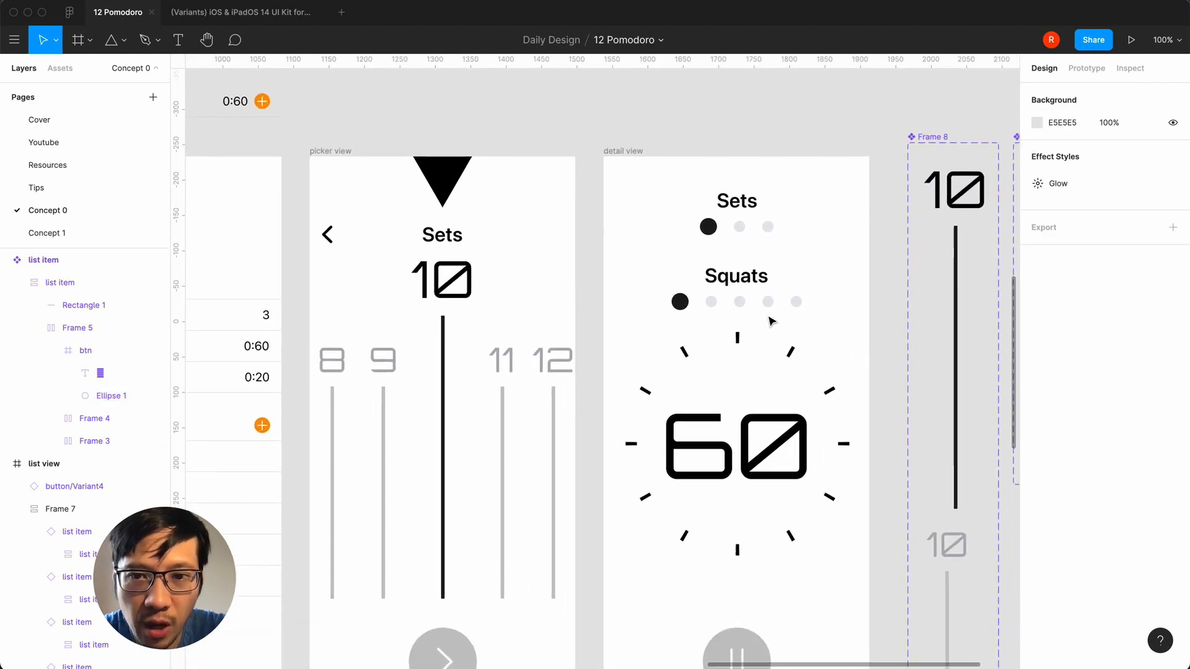
scroll(771, 319, "right", 5)
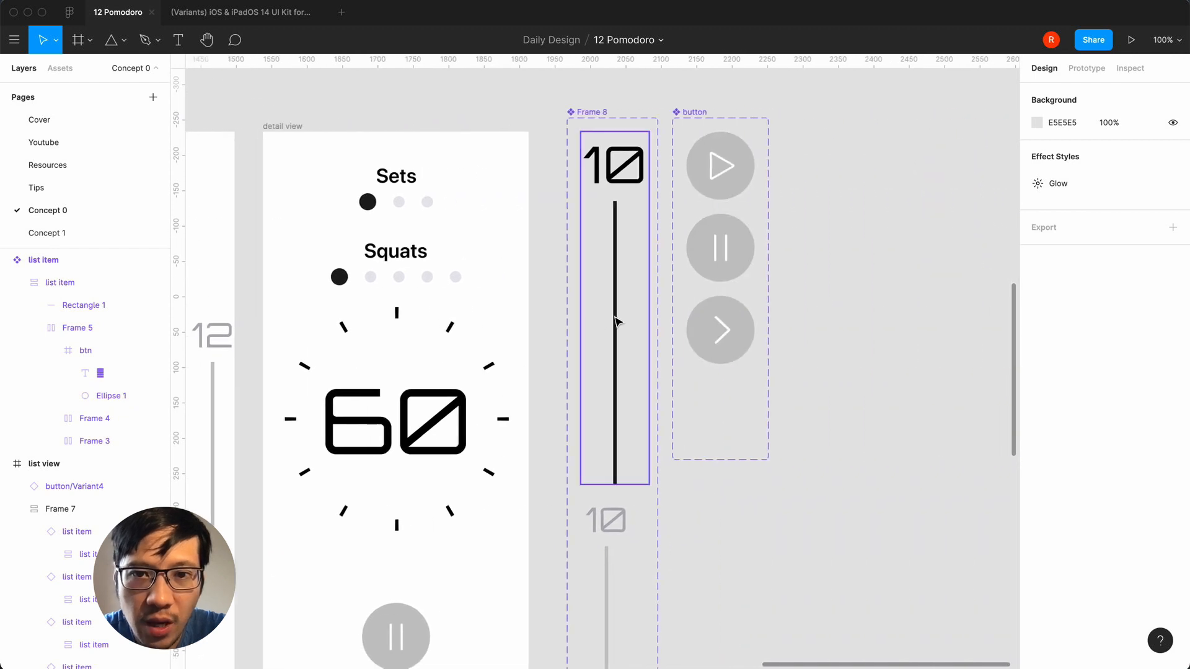
double_click(615, 320)
left_click(1037, 453)
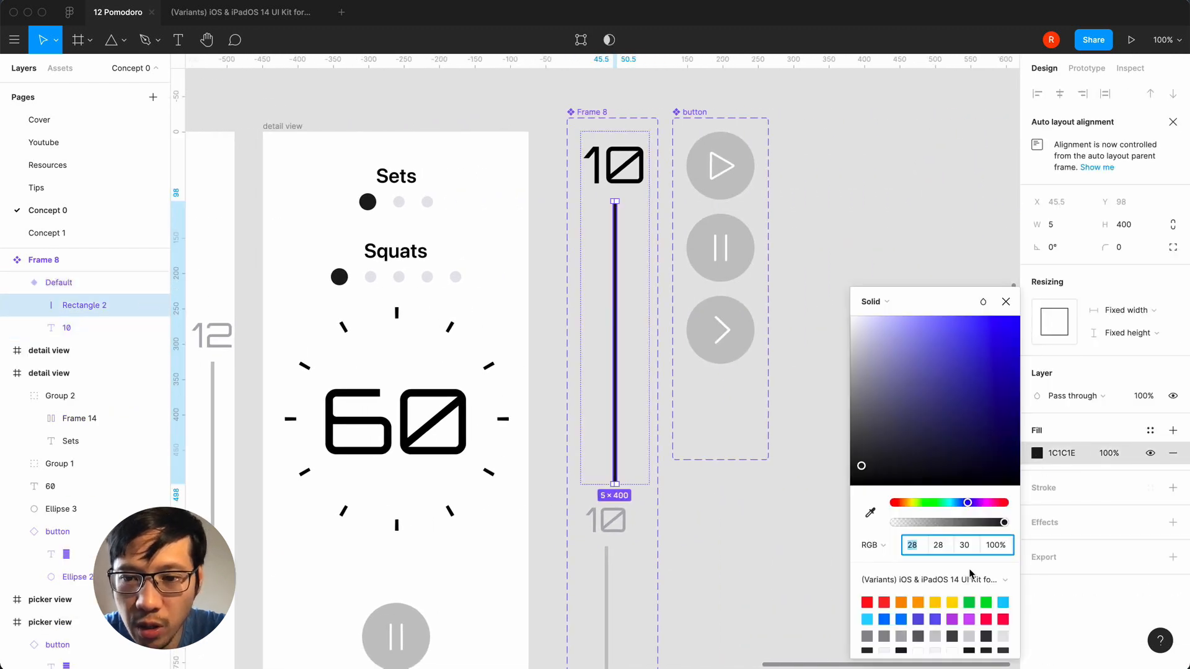
left_click(902, 602)
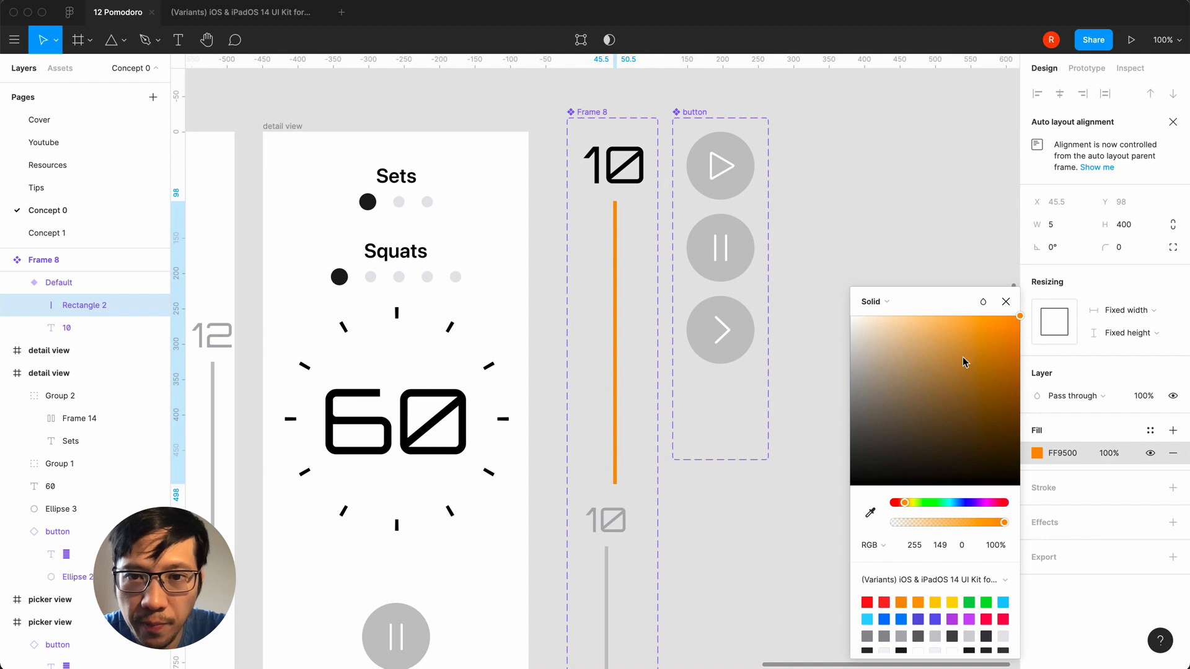
left_click(1005, 303)
left_click(795, 531)
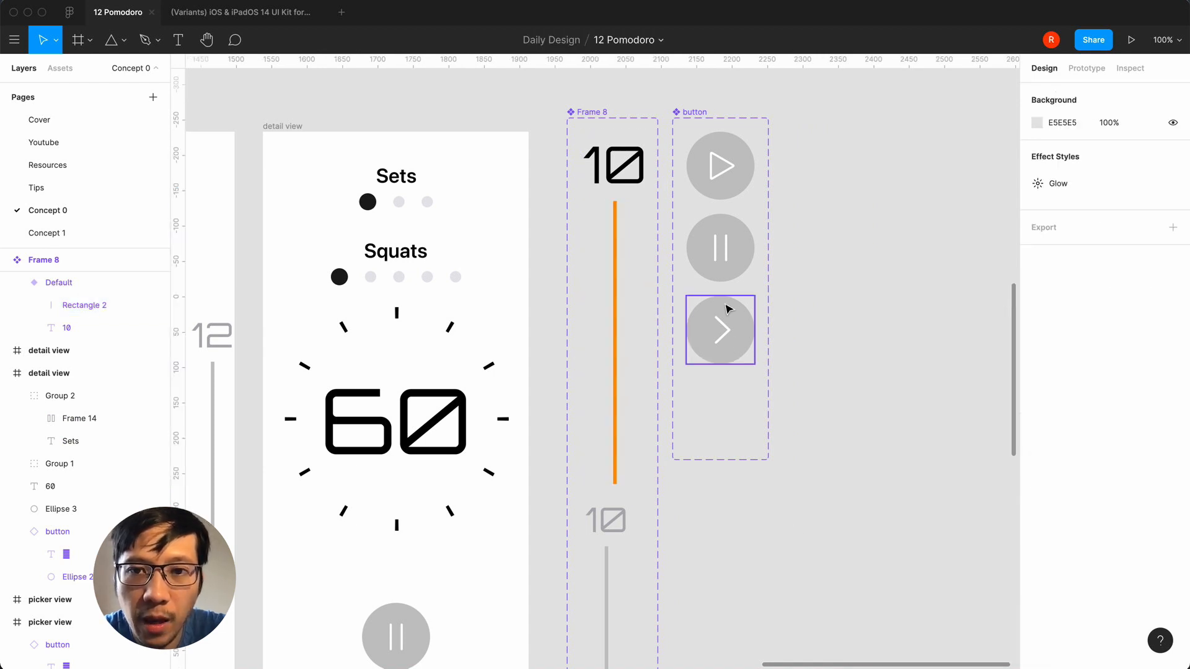
- Recolor the play and pause symbols in the button component's variants to orange FF9500
double_click(724, 166)
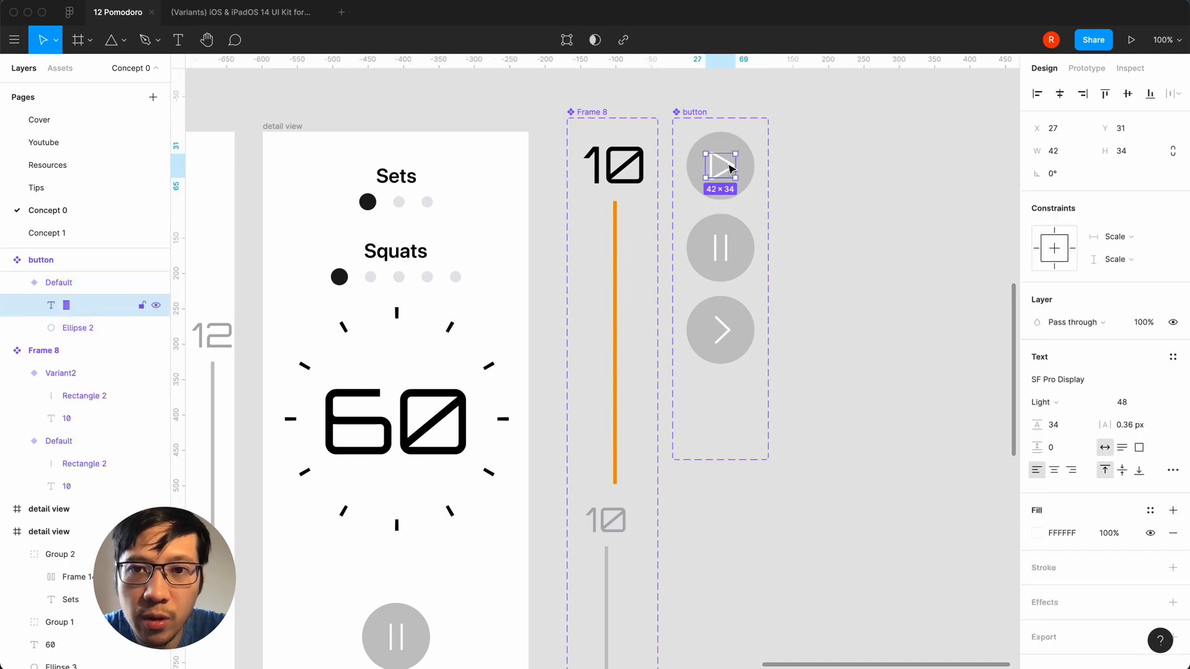
left_click(1041, 531)
left_click(903, 601)
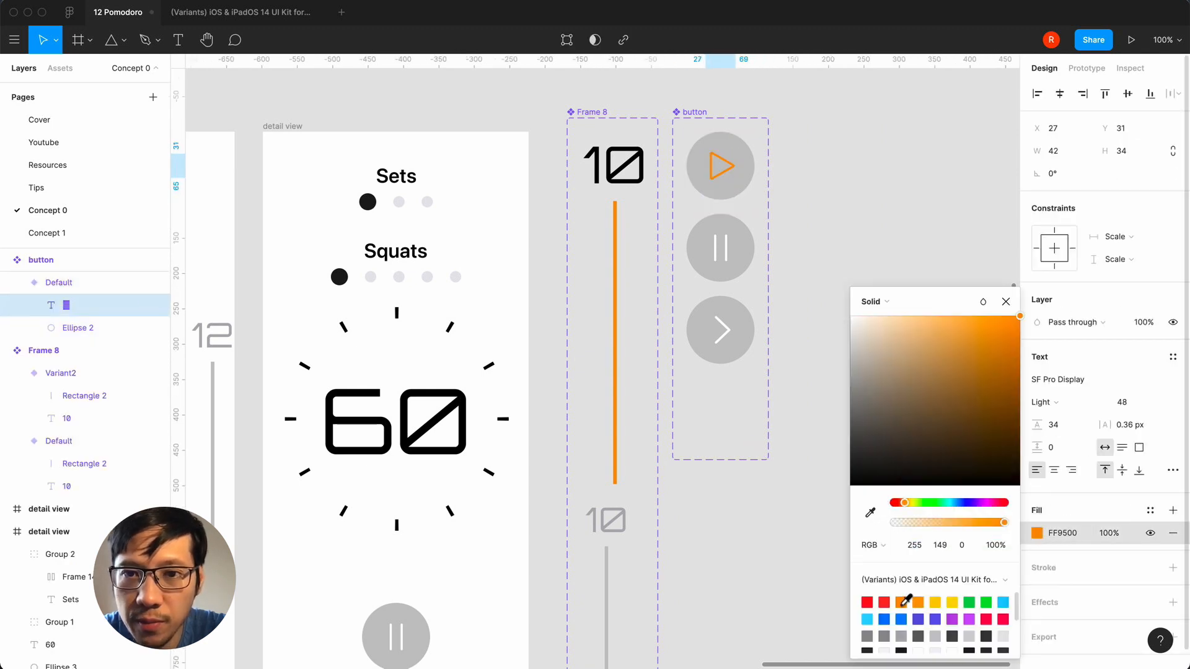
left_click(1004, 301)
double_click(720, 248)
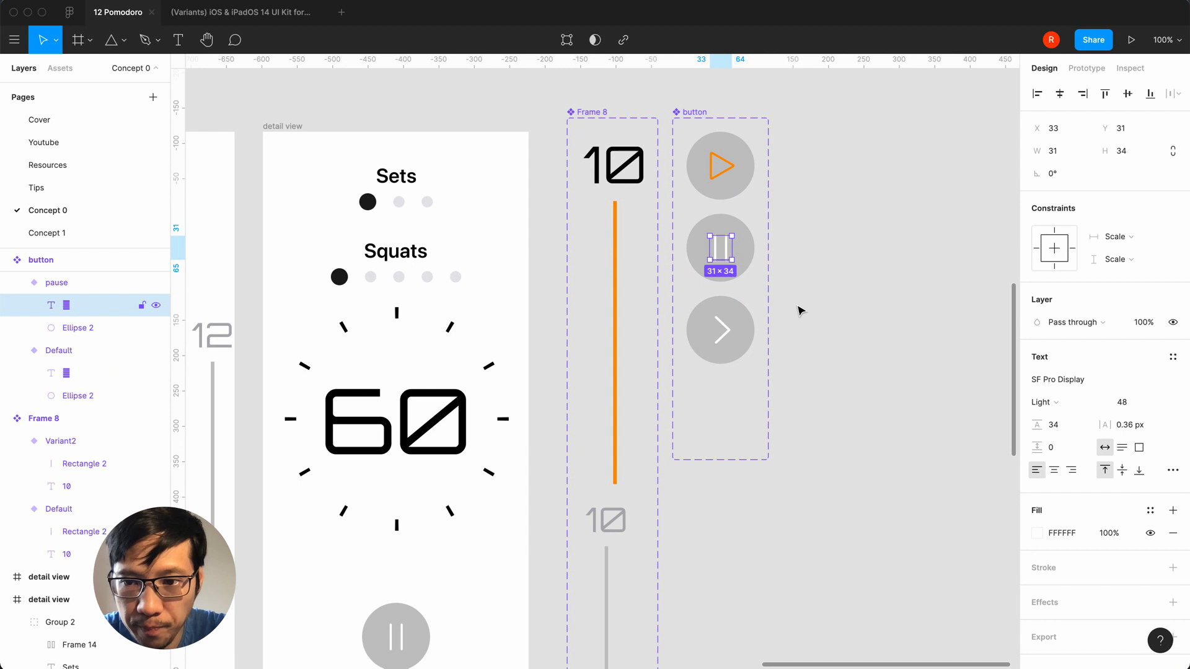
left_click(1036, 533)
left_click(906, 599)
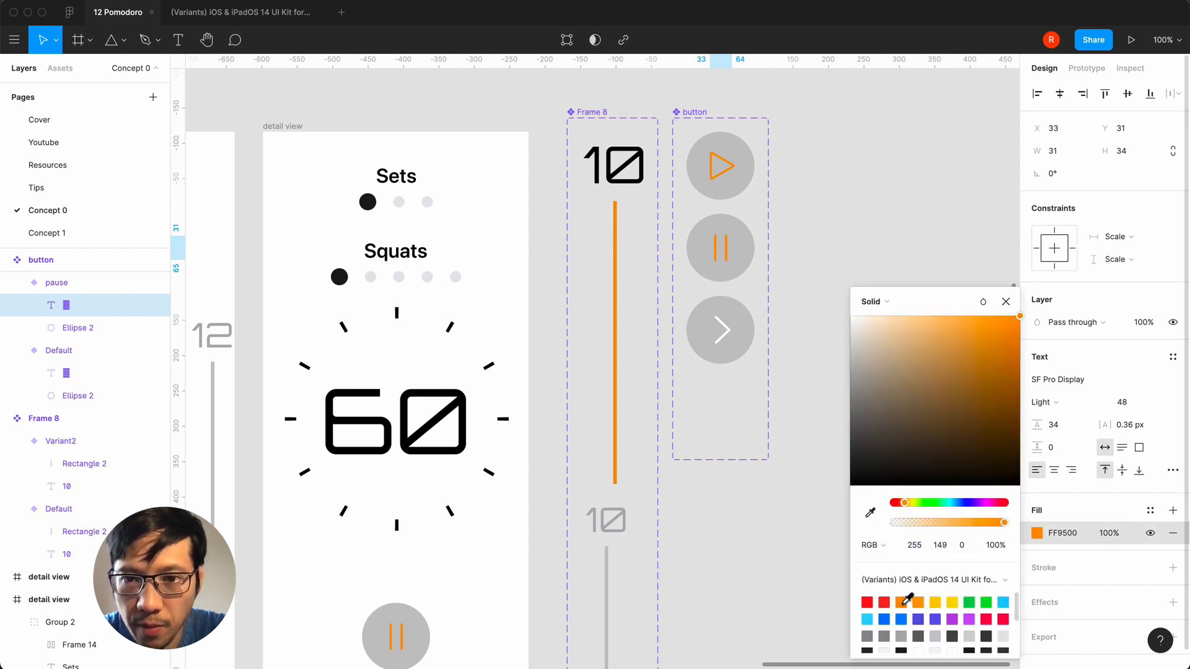
left_click(1006, 301)
- Recolor the arrow symbol in the button component's next variant to orange FF9500
left_click(736, 338)
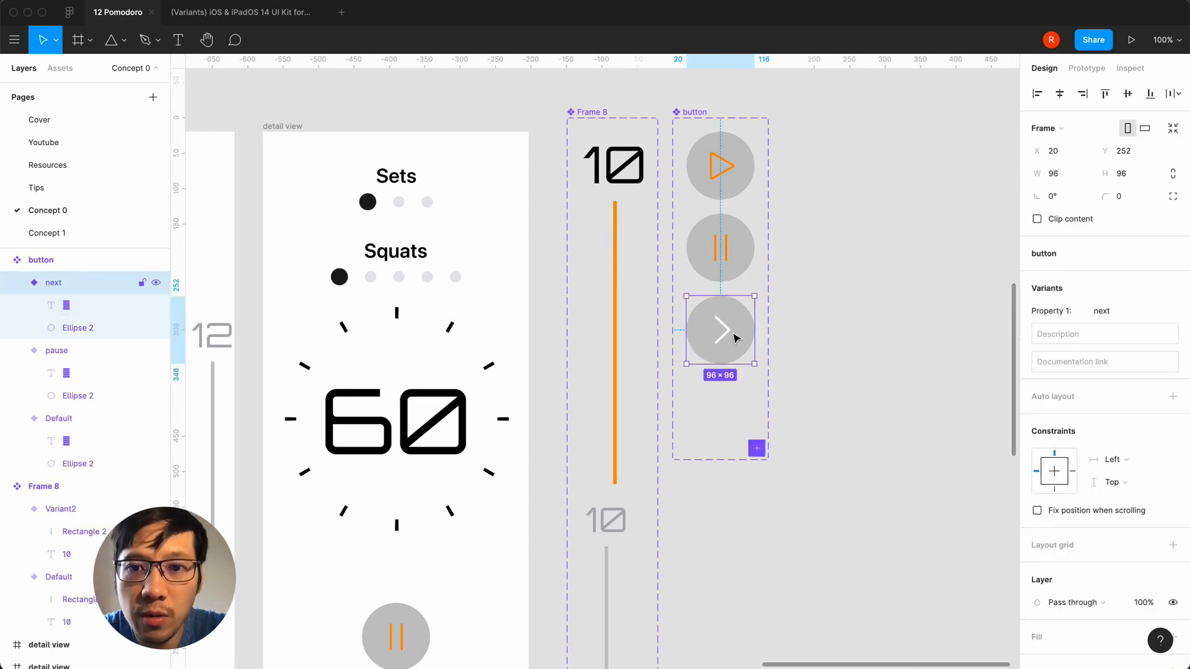
double_click(730, 333)
left_click(1036, 533)
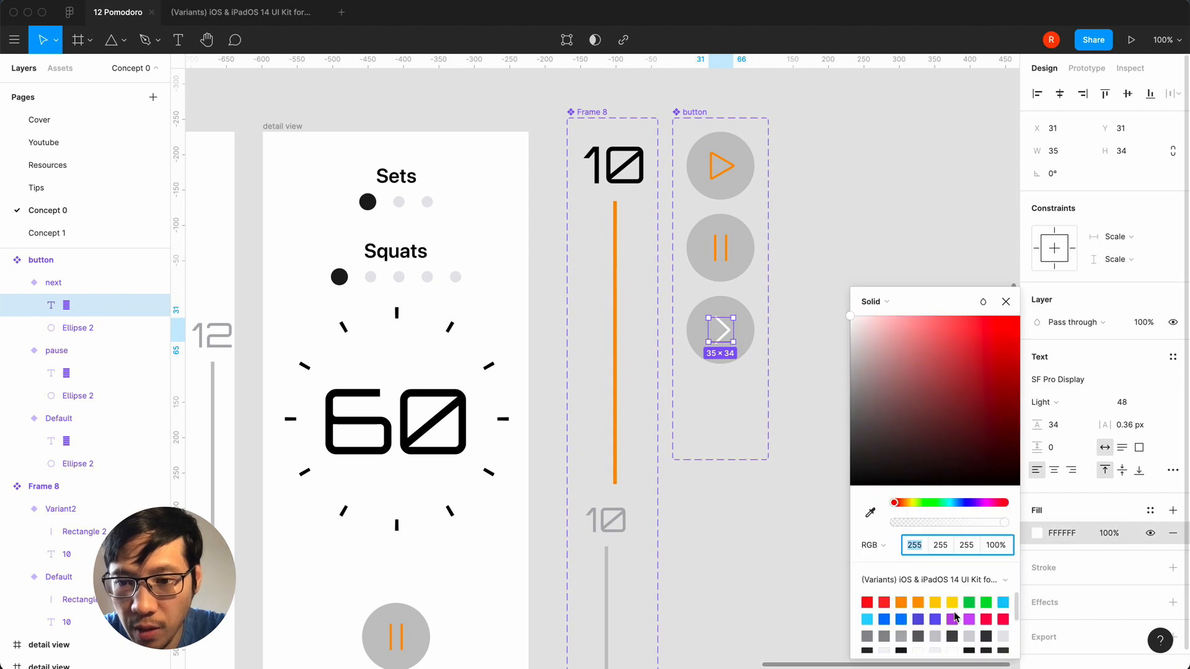
left_click(905, 601)
left_click(1006, 301)
left_click(844, 486)
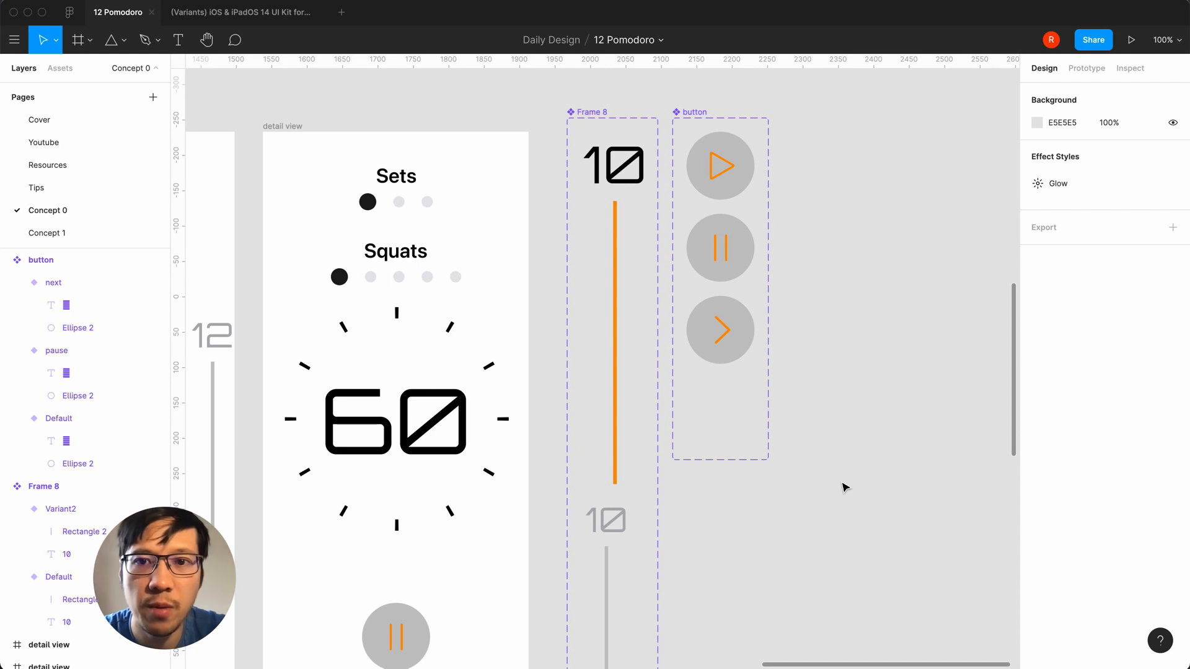
- Recolor the black triangle above the Sets heading in the colored version's picker view to orange FF9500
scroll(844, 486, "down", 2)
key("minus")
scroll(844, 487, "down", 5)
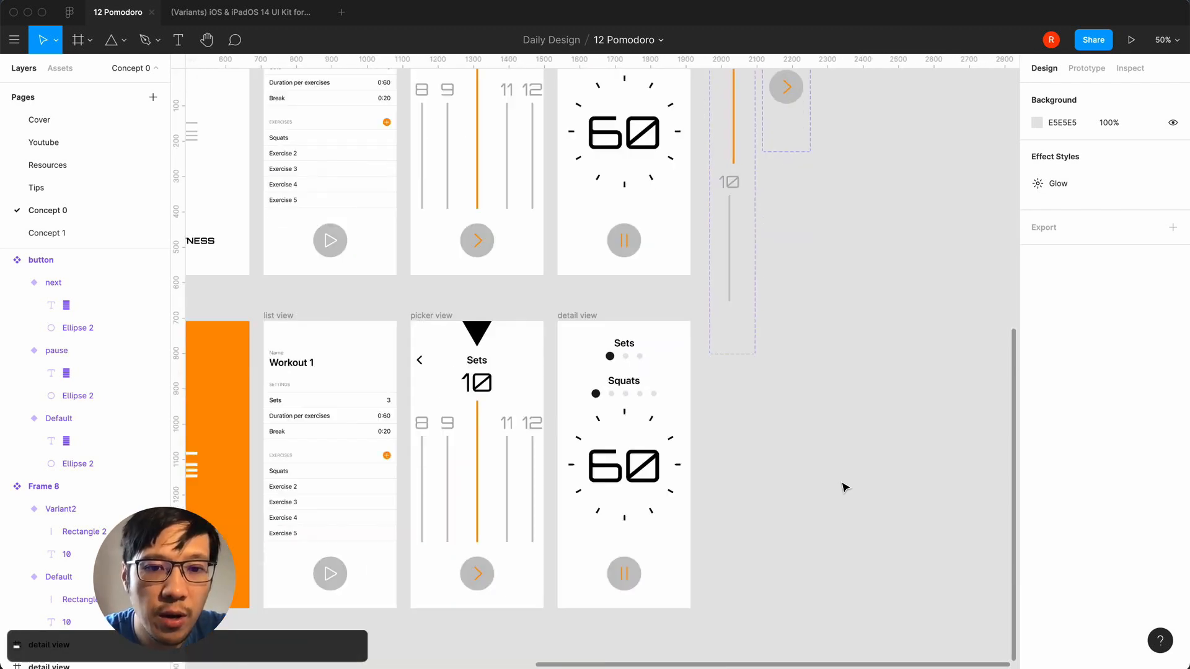
scroll(844, 486, "left", 3)
key("equal")
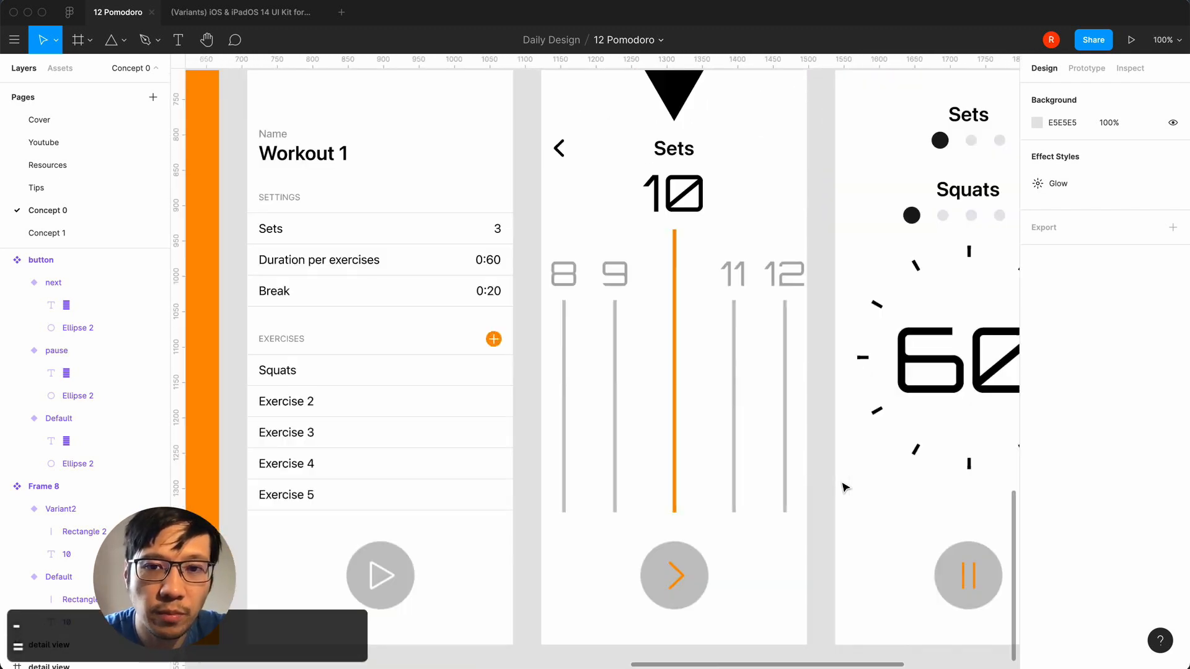
scroll(842, 487, "right", 2)
scroll(844, 486, "right", 3)
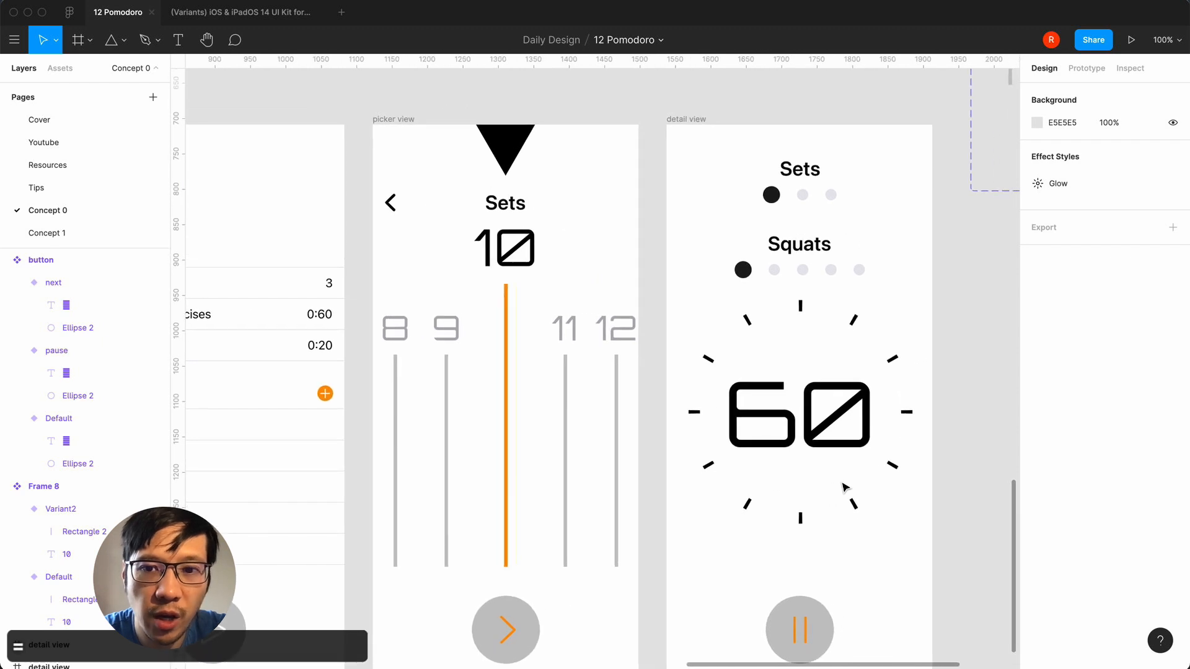
scroll(844, 486, "left", 1)
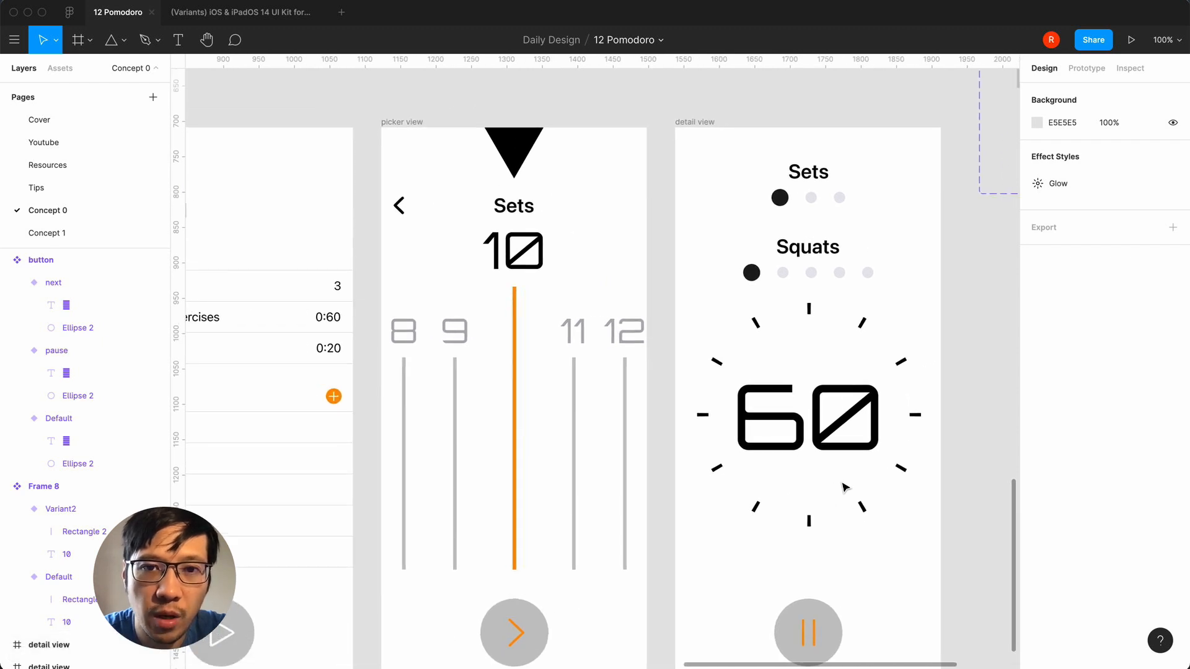
left_click(512, 148)
left_click(1037, 402)
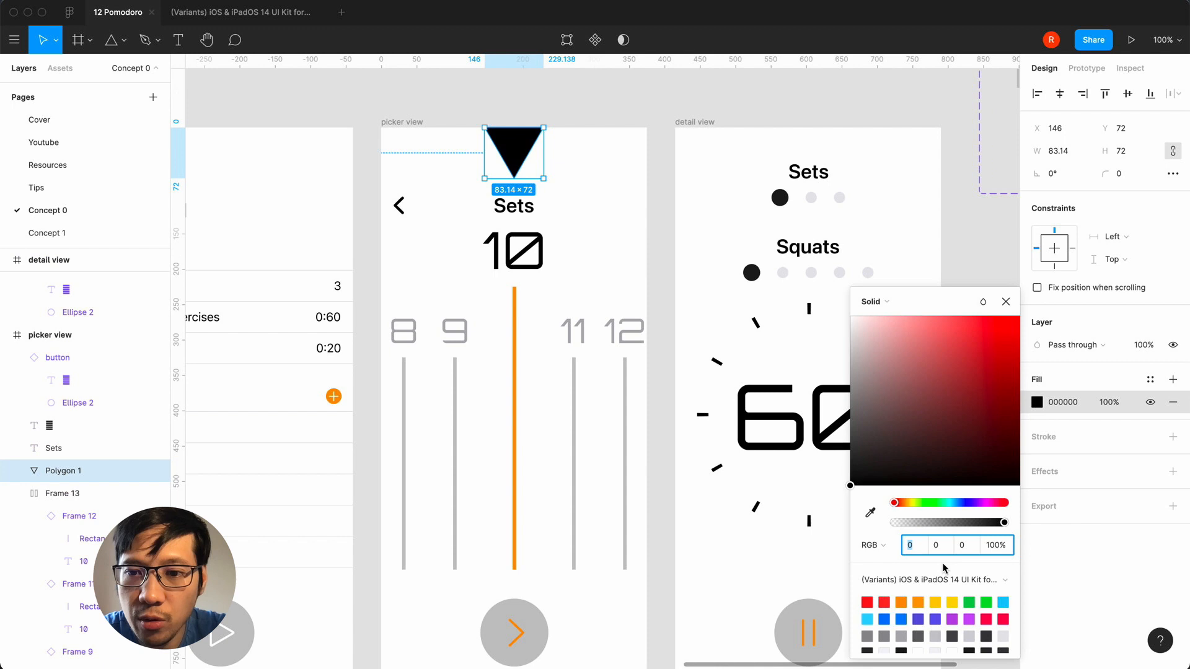
left_click(902, 601)
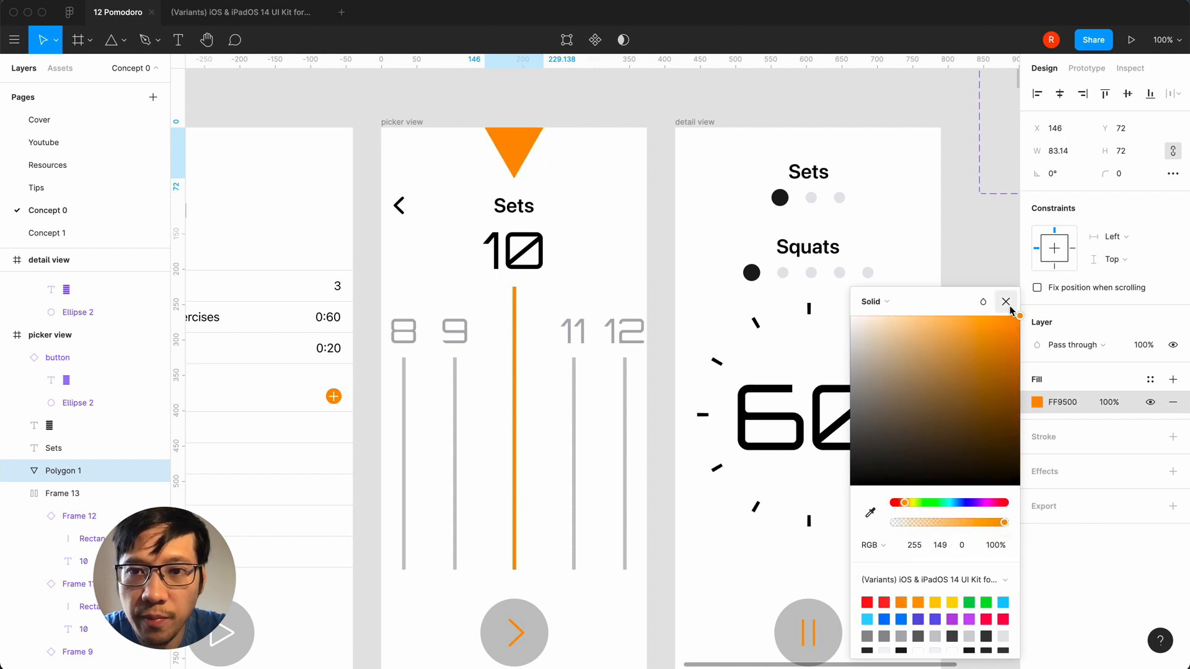
left_click(1006, 301)
- Recolor the first progress dot under Squats in the colored version's detail view to orange FF9500
left_click(754, 273)
double_click(754, 273)
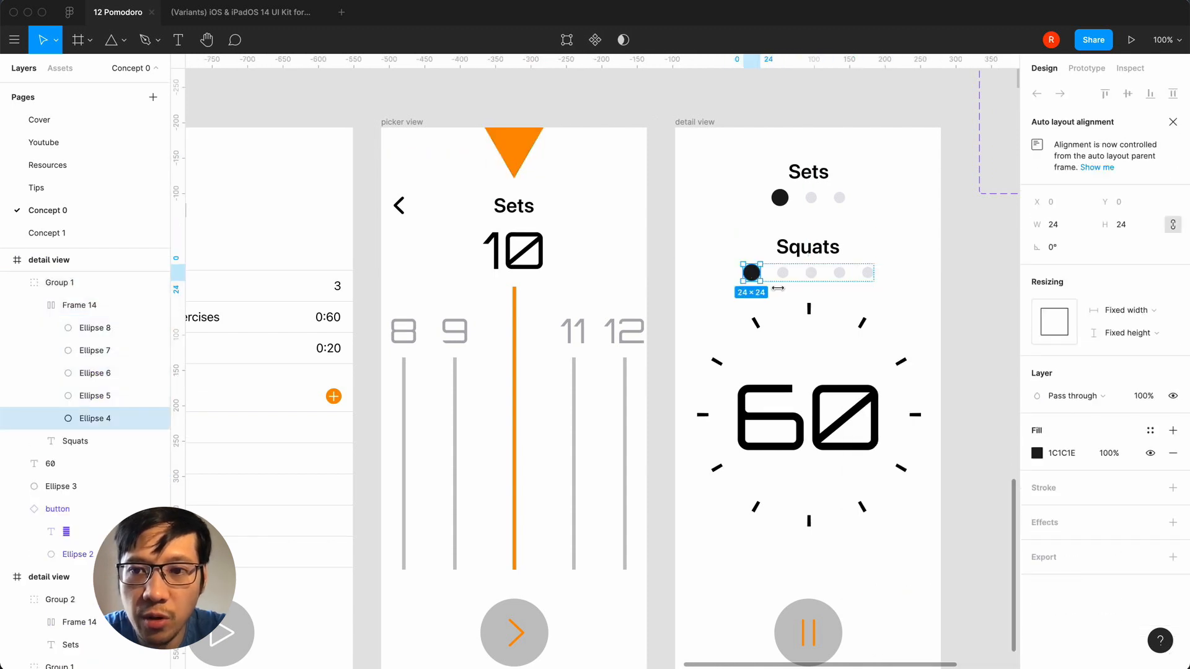
left_click(1035, 454)
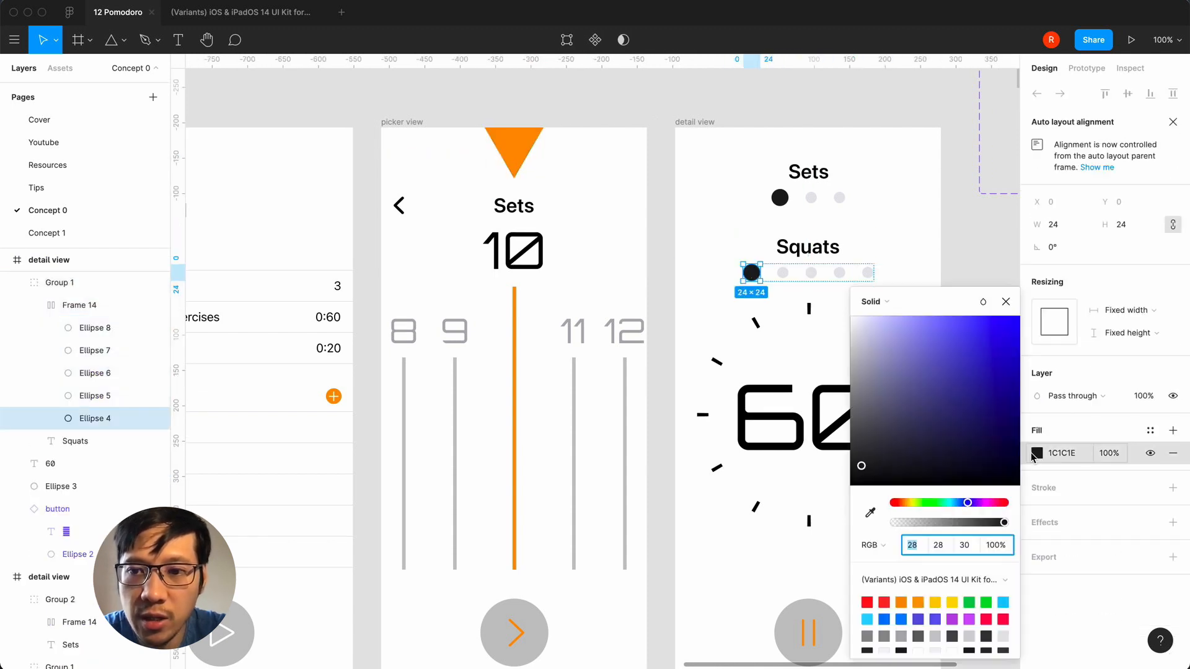
left_click(902, 601)
left_click(1005, 301)
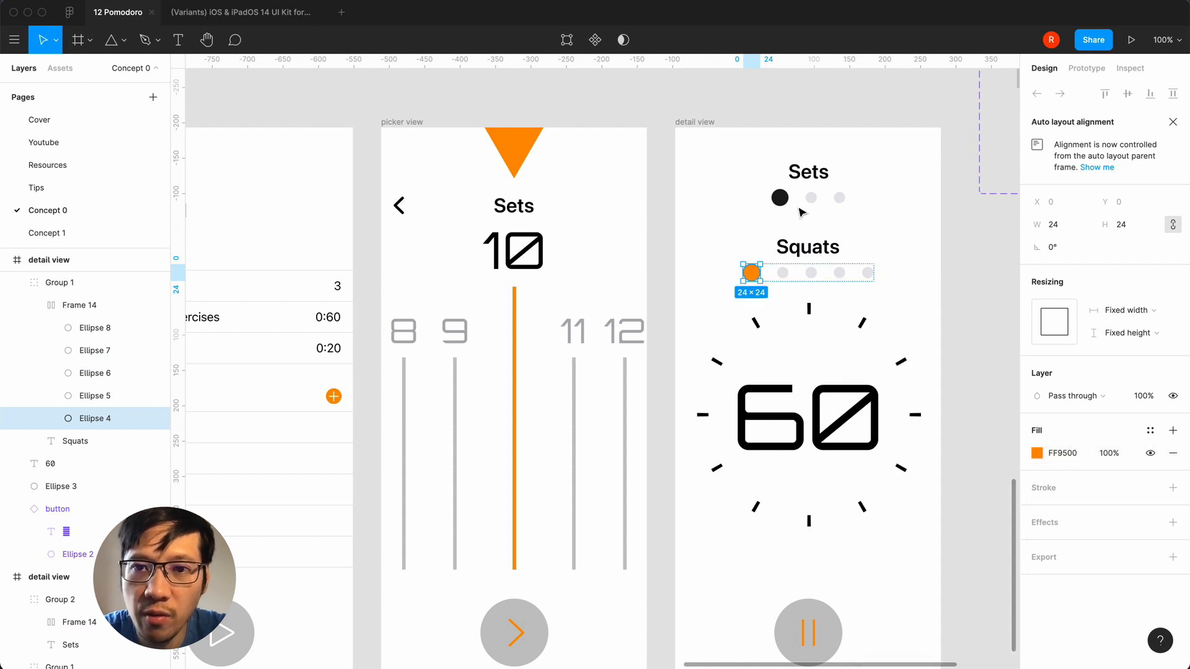
- Recolor the first progress dot under Sets in the colored version's detail view to orange FF9500
left_click(779, 197)
double_click(782, 201)
double_click(780, 201)
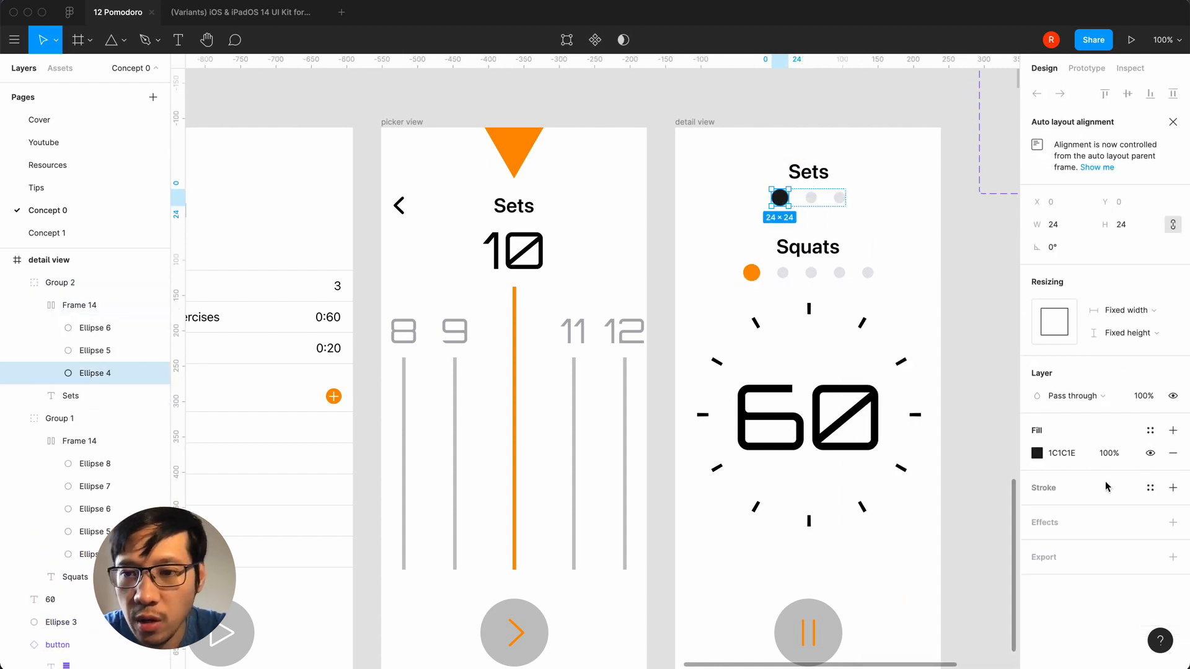
left_click(1036, 453)
left_click(904, 602)
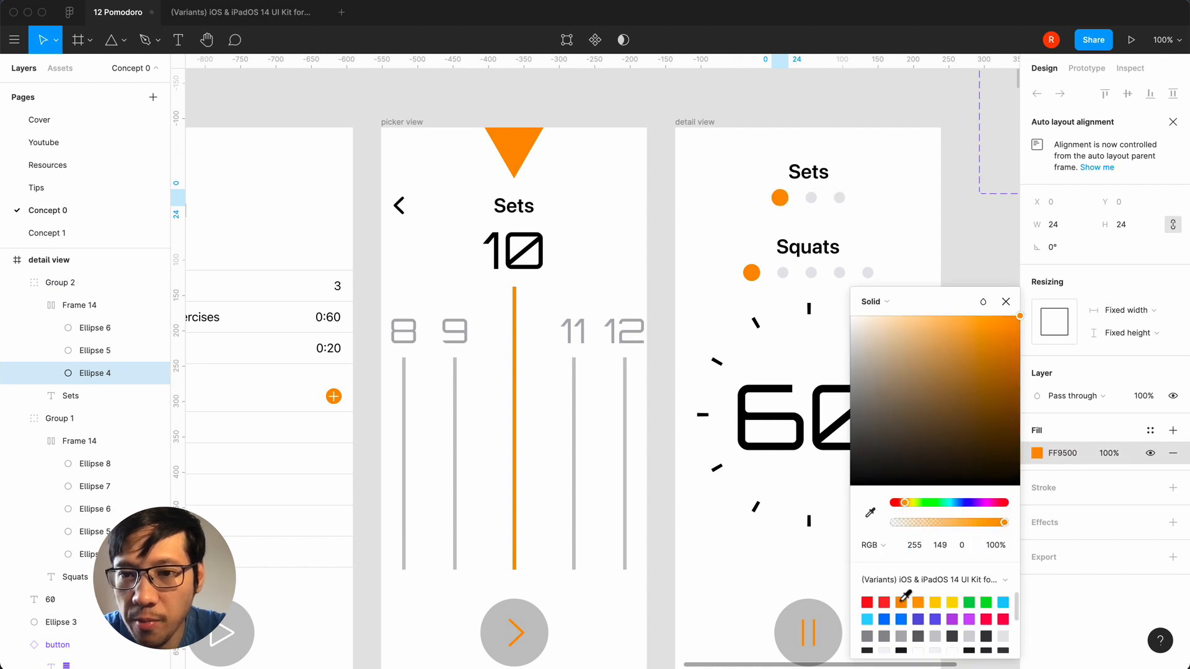
left_click(1006, 303)
left_click(961, 296)
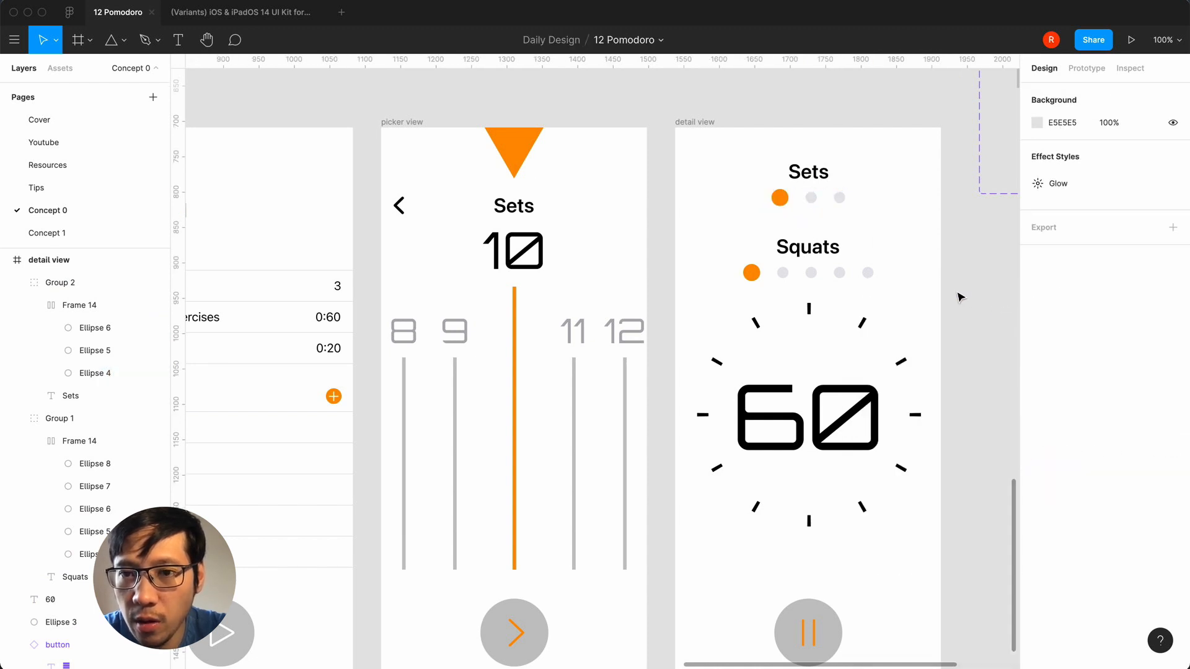
- Review the accents across the colored version's screens and compare them with the uncolored row above
scroll(959, 297, "right", 5)
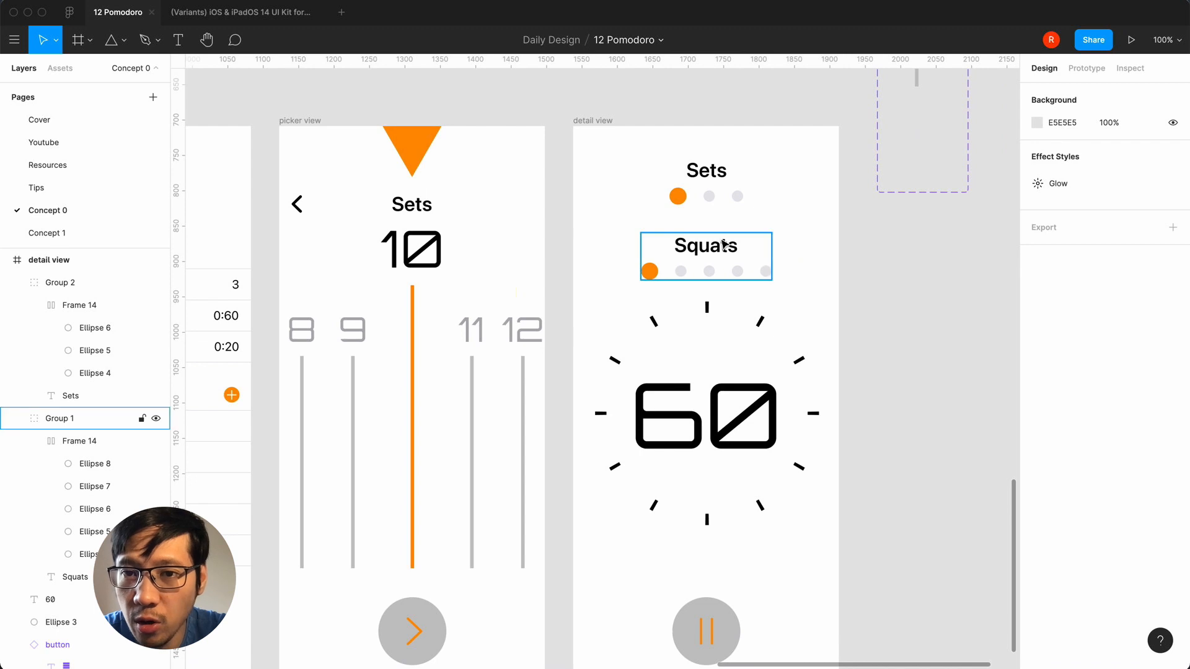
double_click(682, 203)
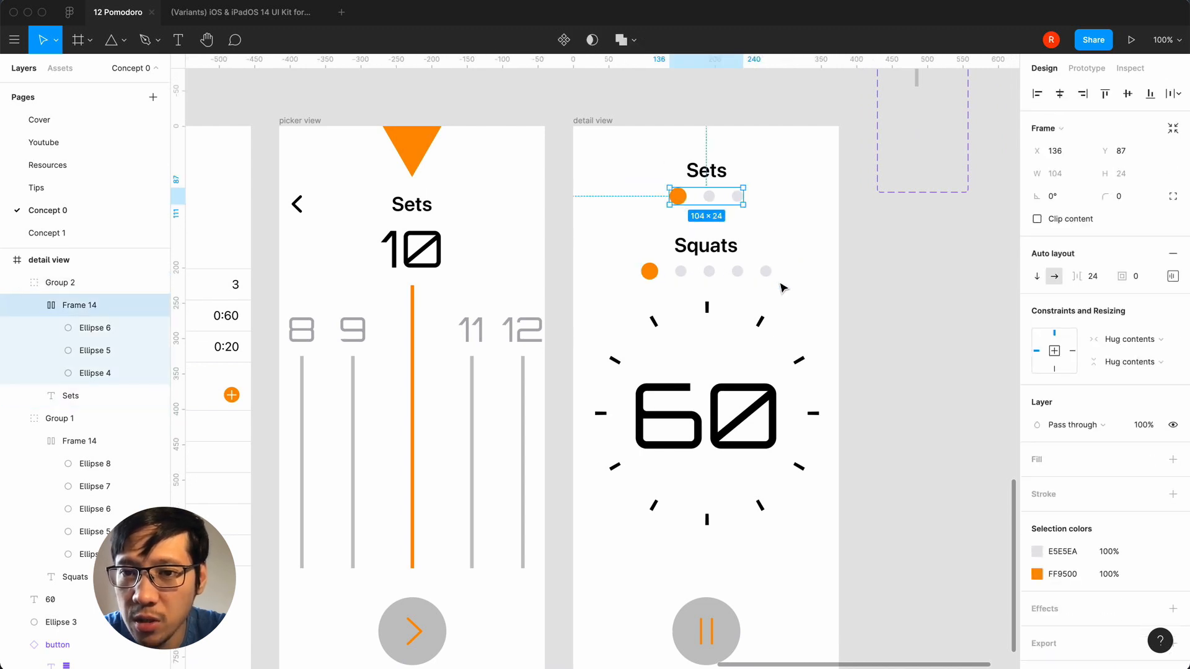
left_click(844, 310)
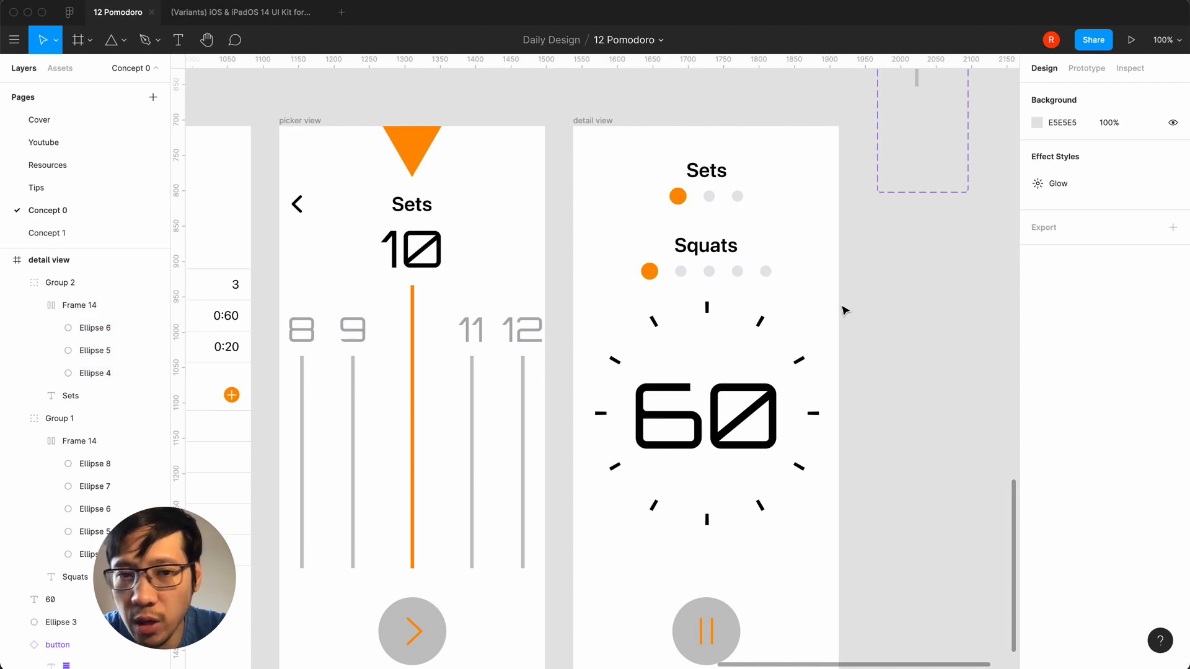
scroll(842, 306, "down", 1)
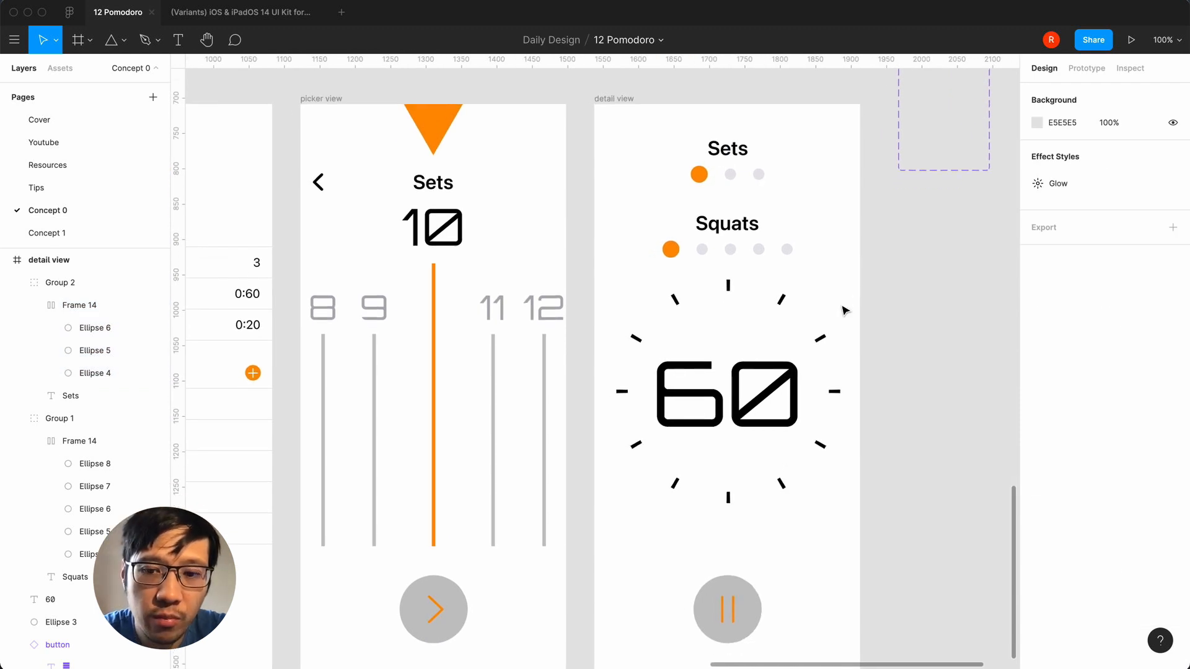
key("minus")
key("equal")
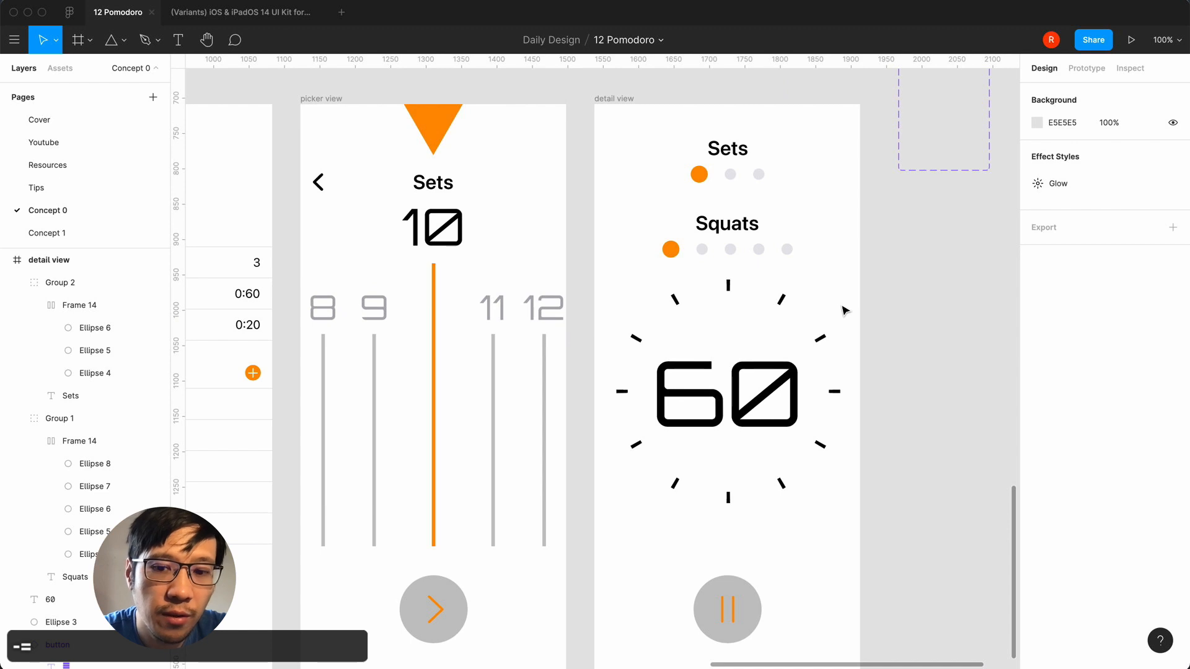
key("minus")
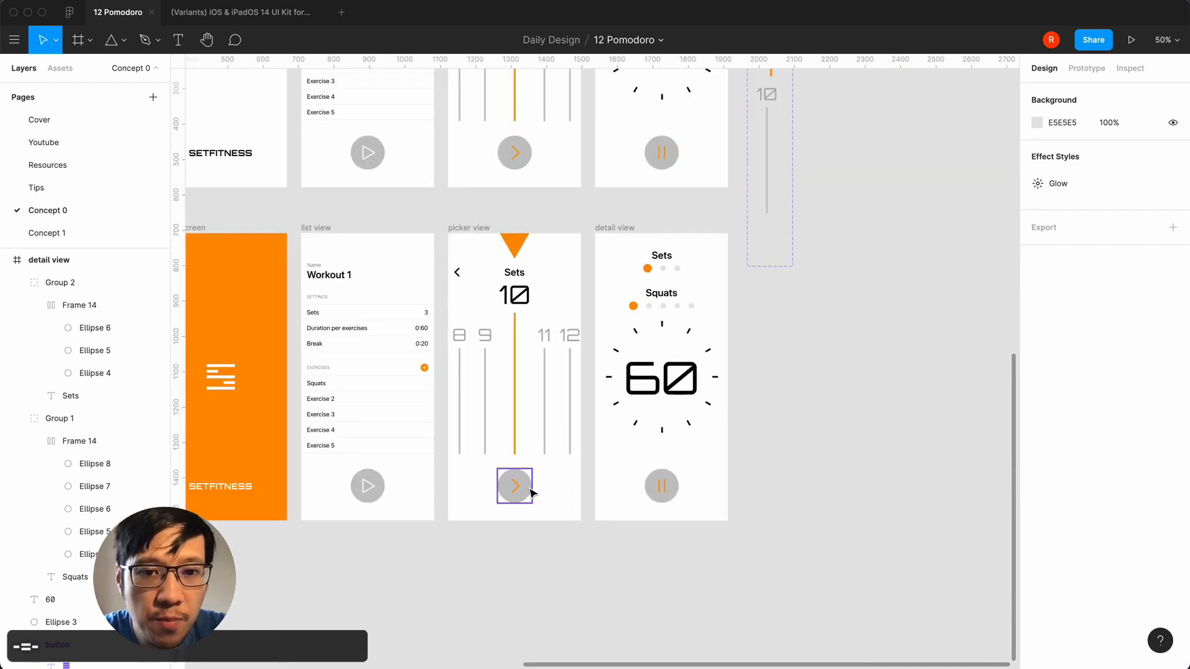
scroll(532, 494, "left", 2)
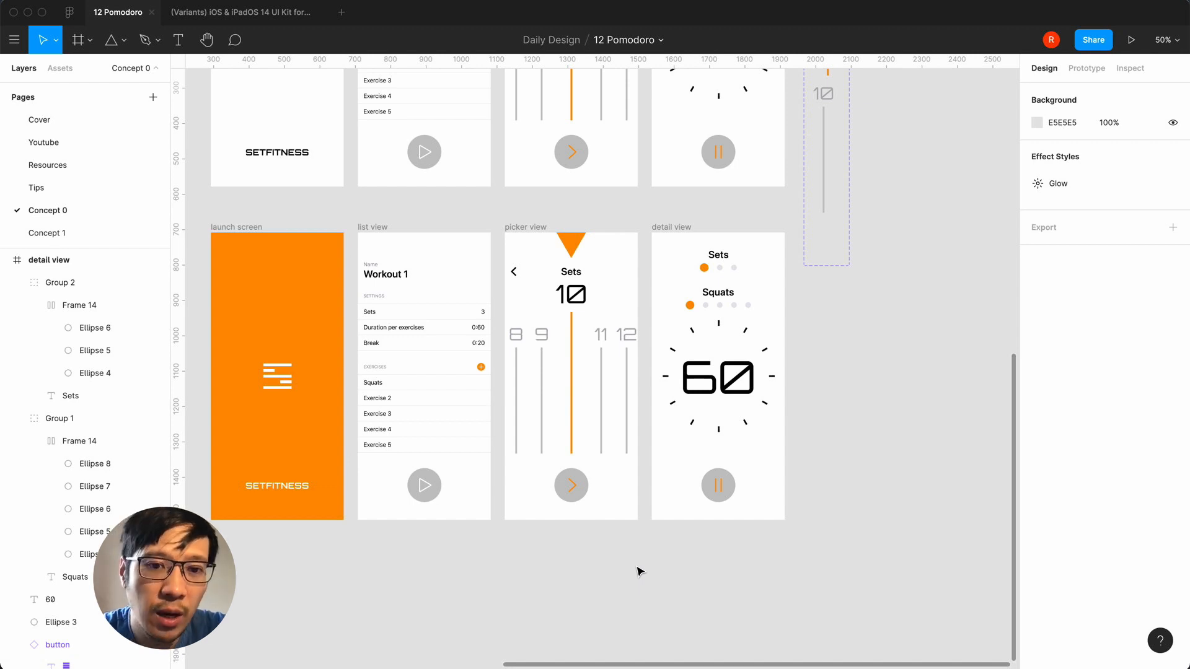
scroll(658, 417, "up", 5)
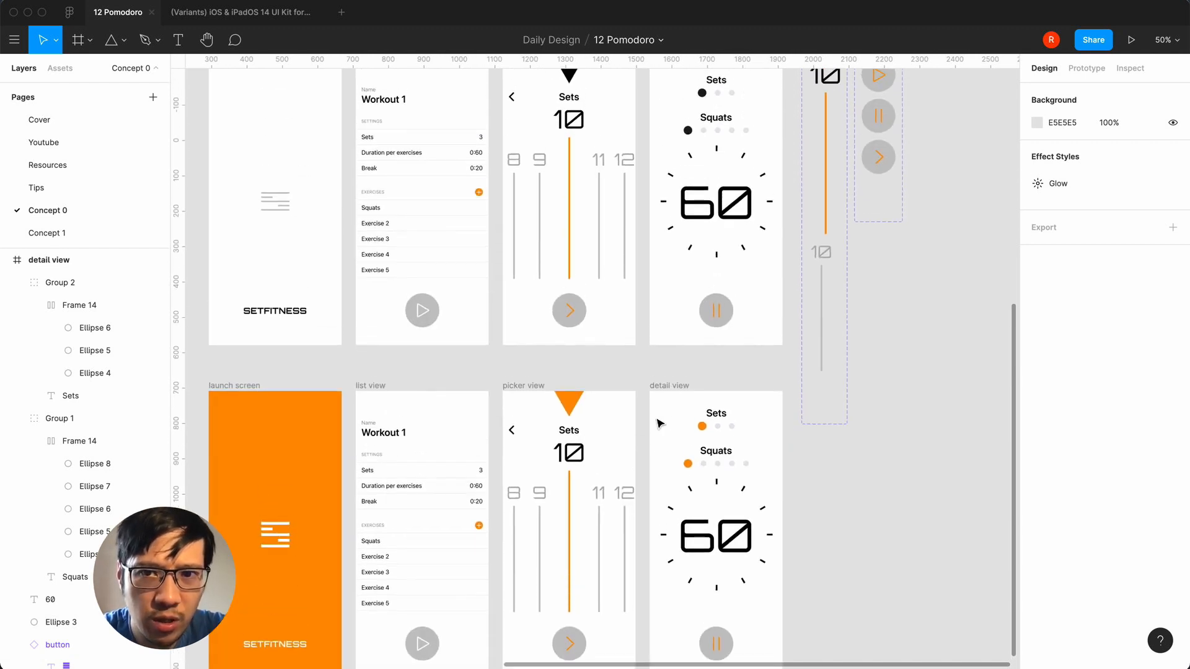
- Recolor the white play symbol on the button in the colored version's list view to orange FF9500
scroll(658, 423, "down", 5)
scroll(659, 423, "left", 2)
double_click(495, 483)
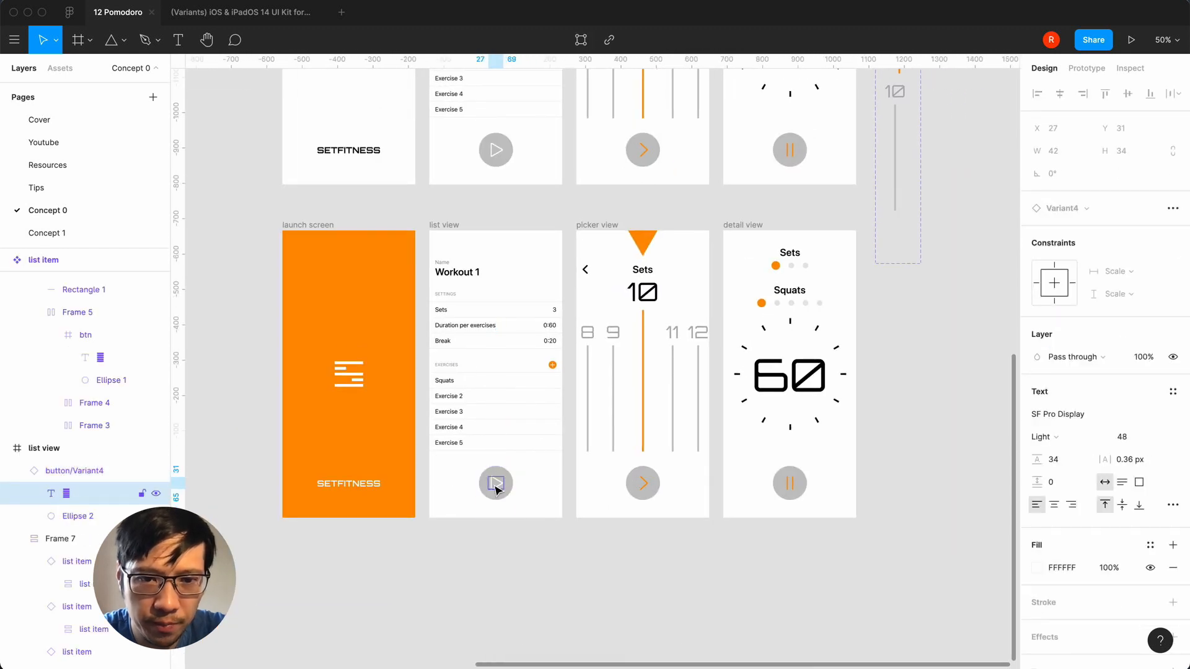
left_click(1037, 567)
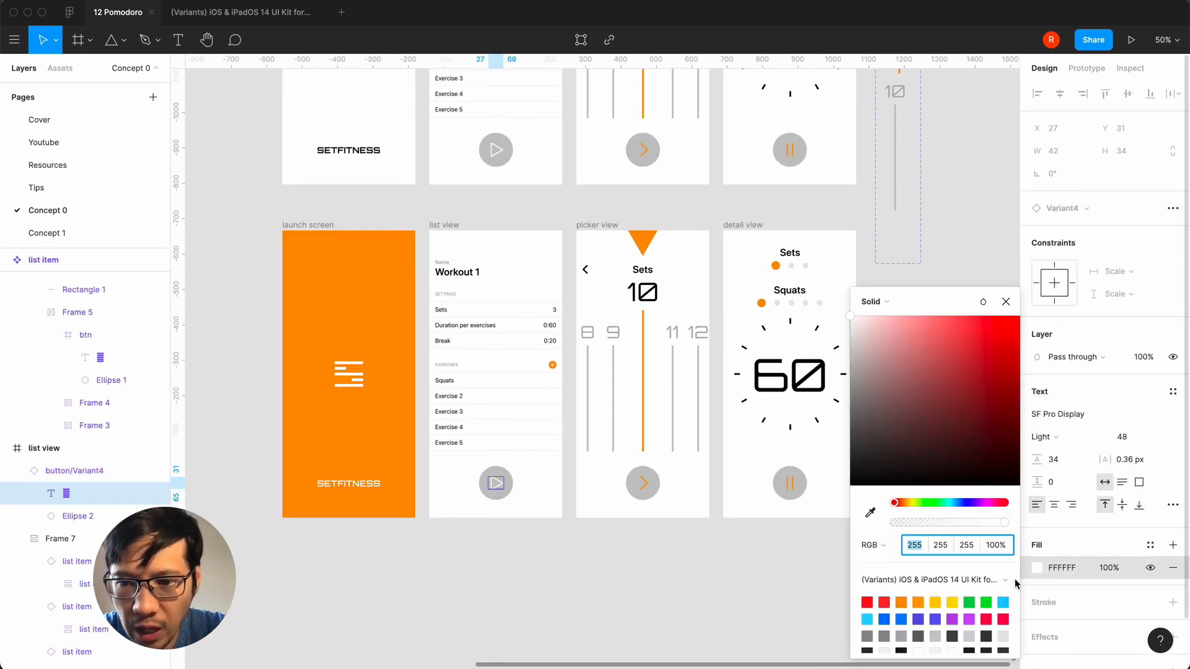
left_click(901, 600)
left_click(1005, 302)
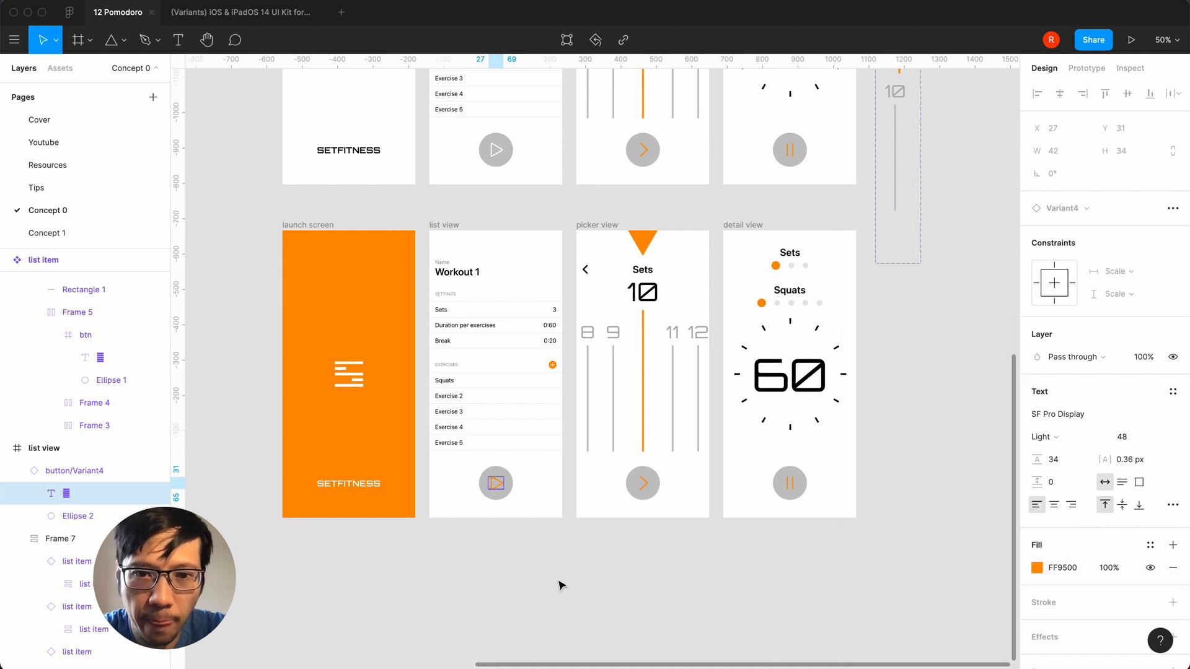
left_click(560, 585)
- Examine the play button in the colored version's list view up close, including its selection colors
key("shift+0")
scroll(558, 578, "down", 4)
scroll(558, 579, "left", 1)
left_click(505, 370)
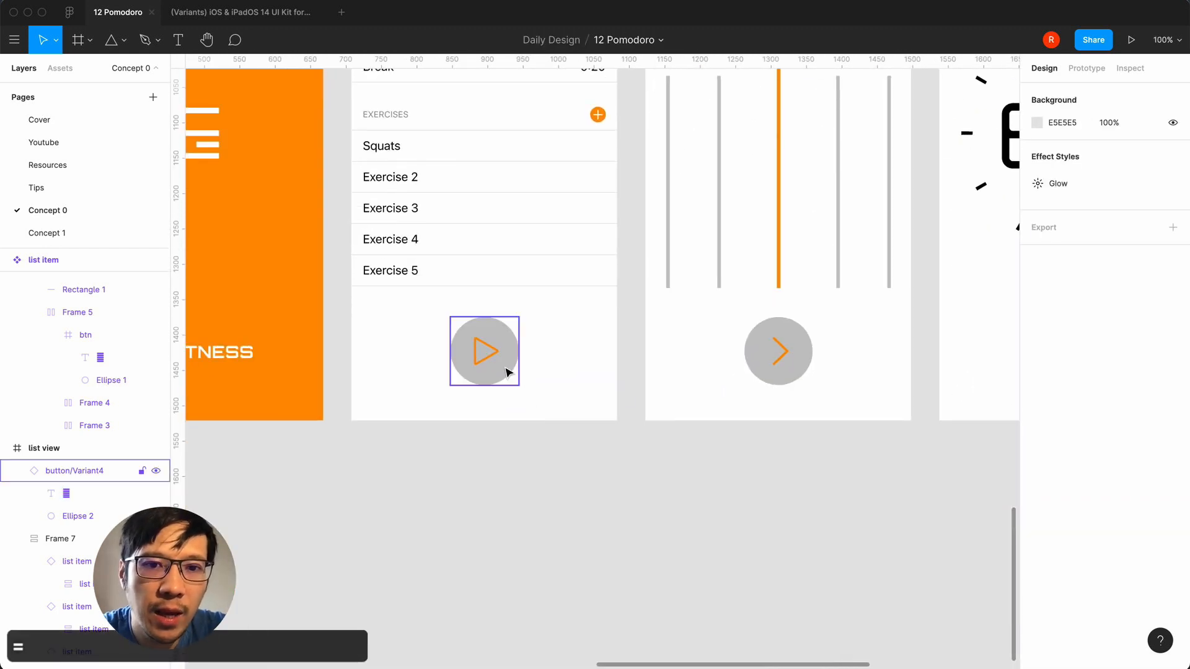
left_click(505, 372)
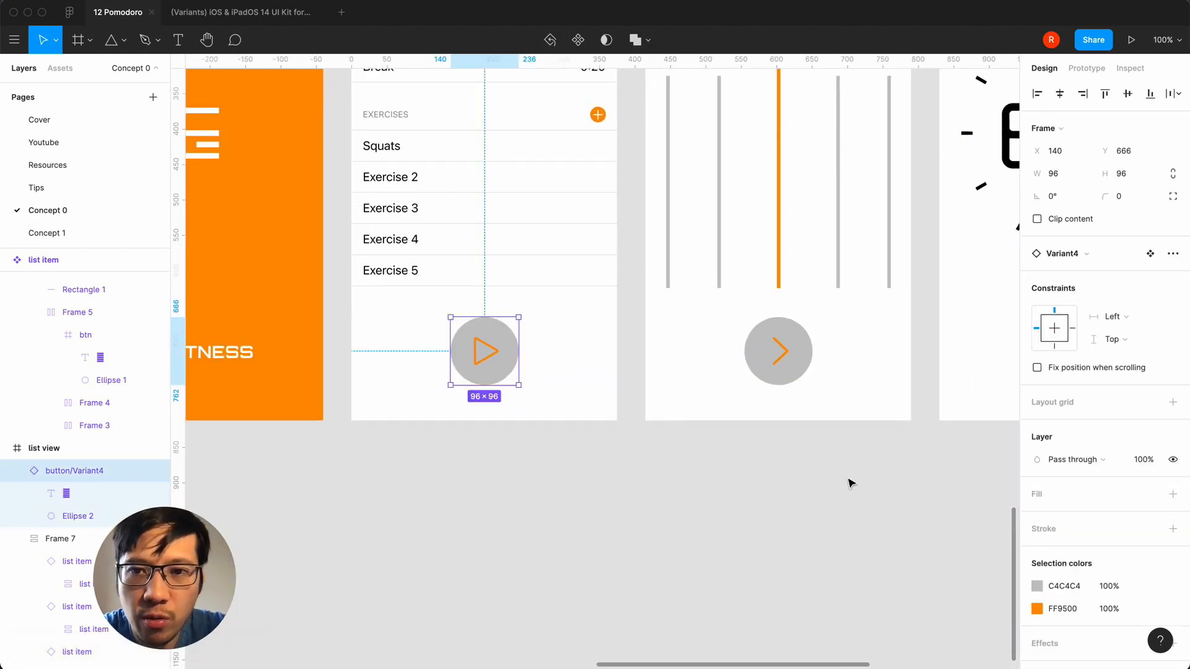
left_click(823, 488)
- Recolor the grey circle in the button component's Default variant to white FFFFFF
key("minus")
scroll(824, 487, "up", 3)
scroll(824, 487, "right", 3)
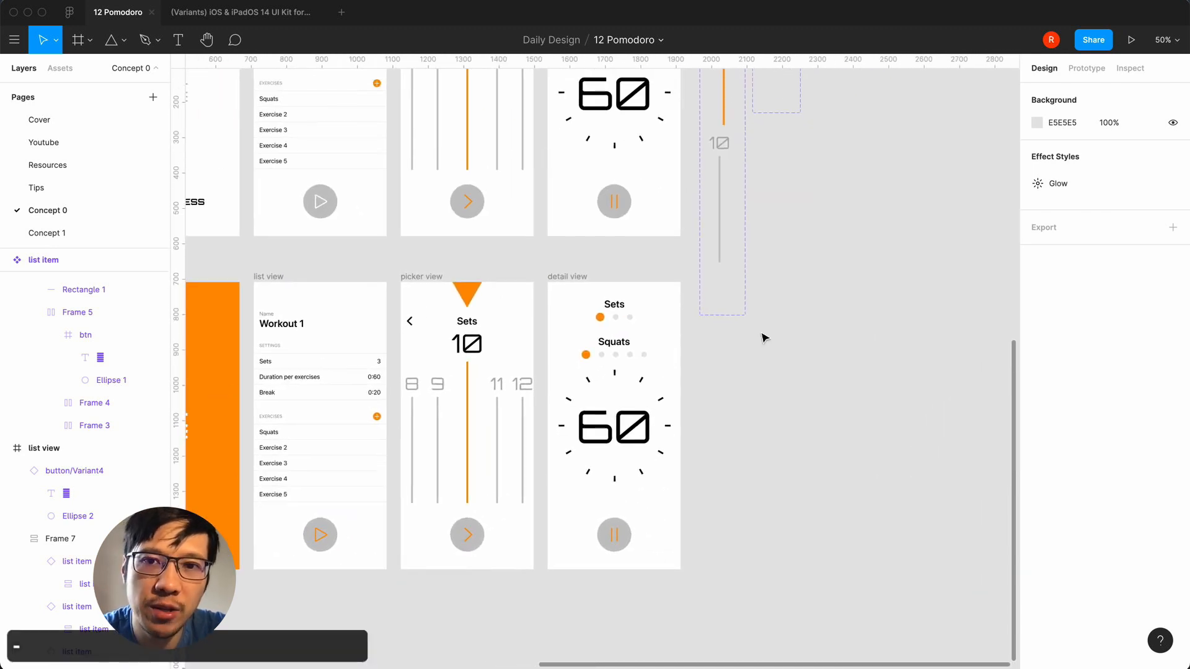
scroll(761, 323, "up", 4)
left_click(761, 259)
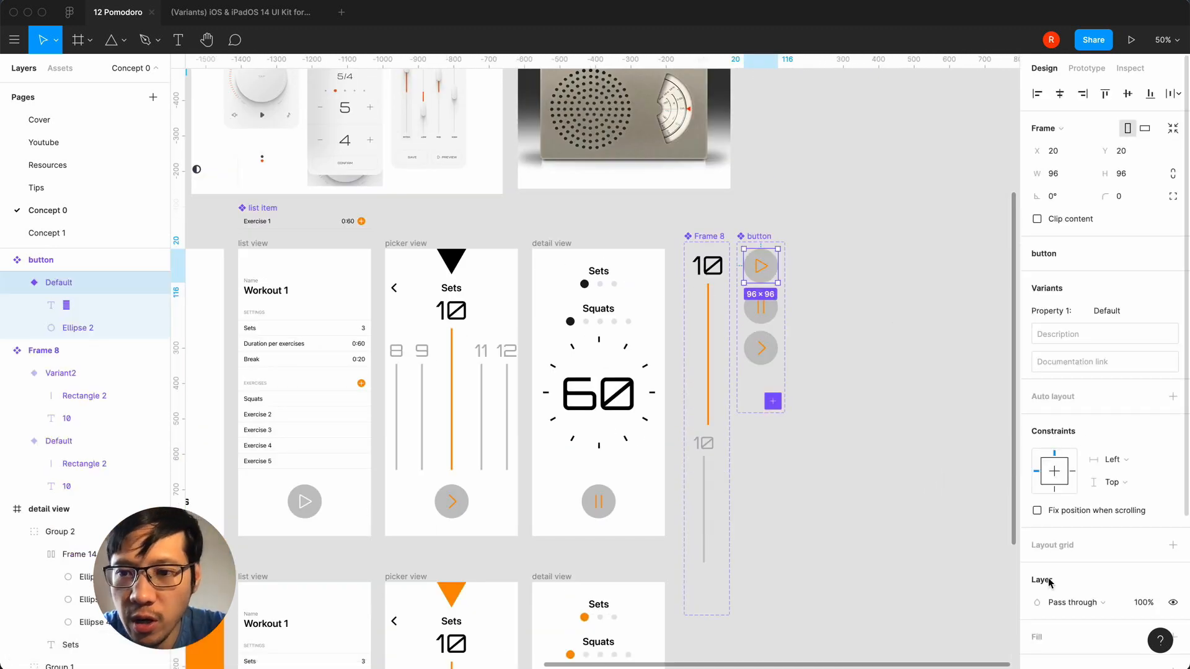
scroll(1077, 563, "down", 5)
left_click(1039, 550)
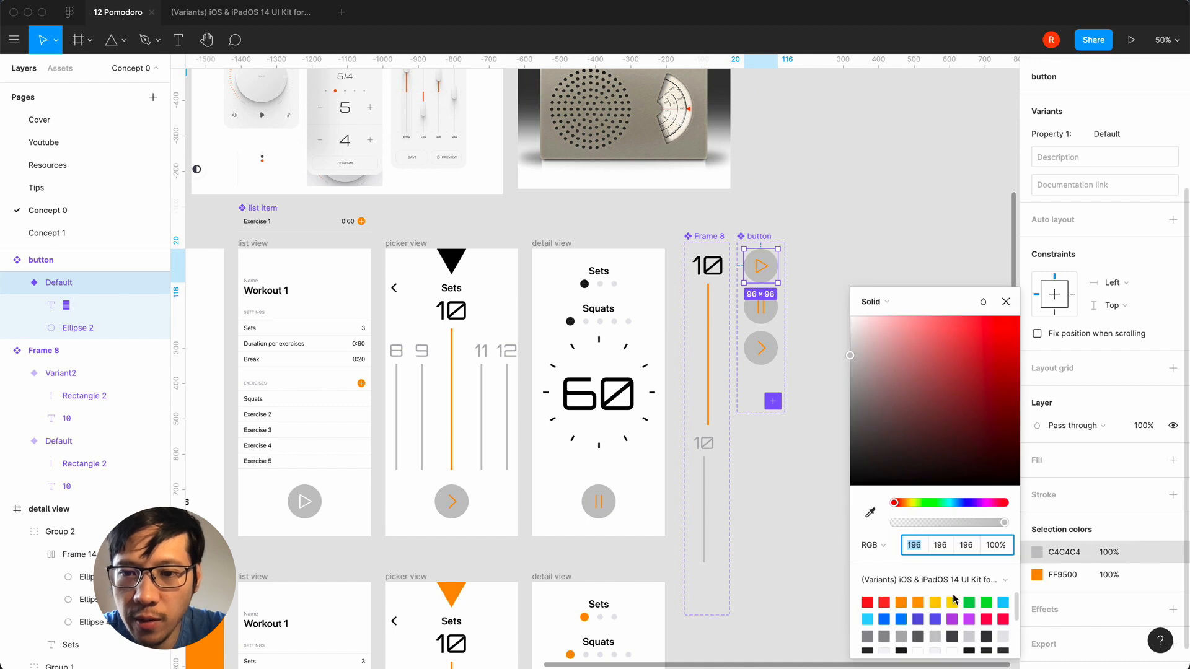
left_click(986, 622)
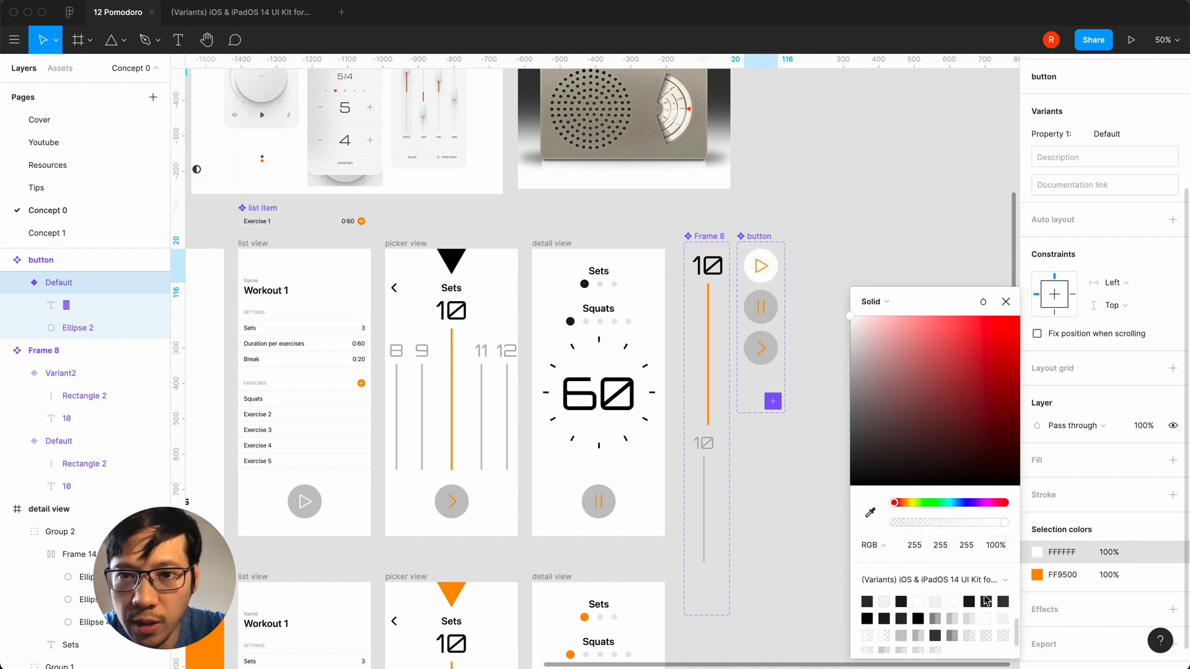
left_click(1006, 304)
- Recolor the grey circle in the button component's pause variant to white FFFFFF
left_click(761, 307)
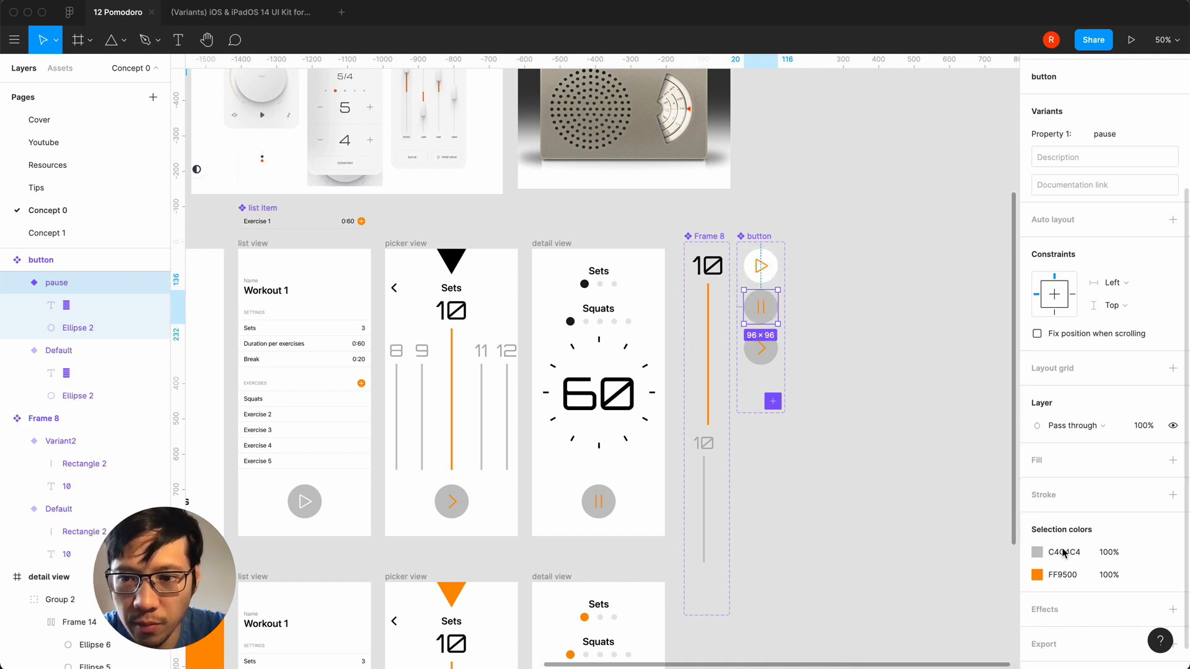
left_click(1038, 553)
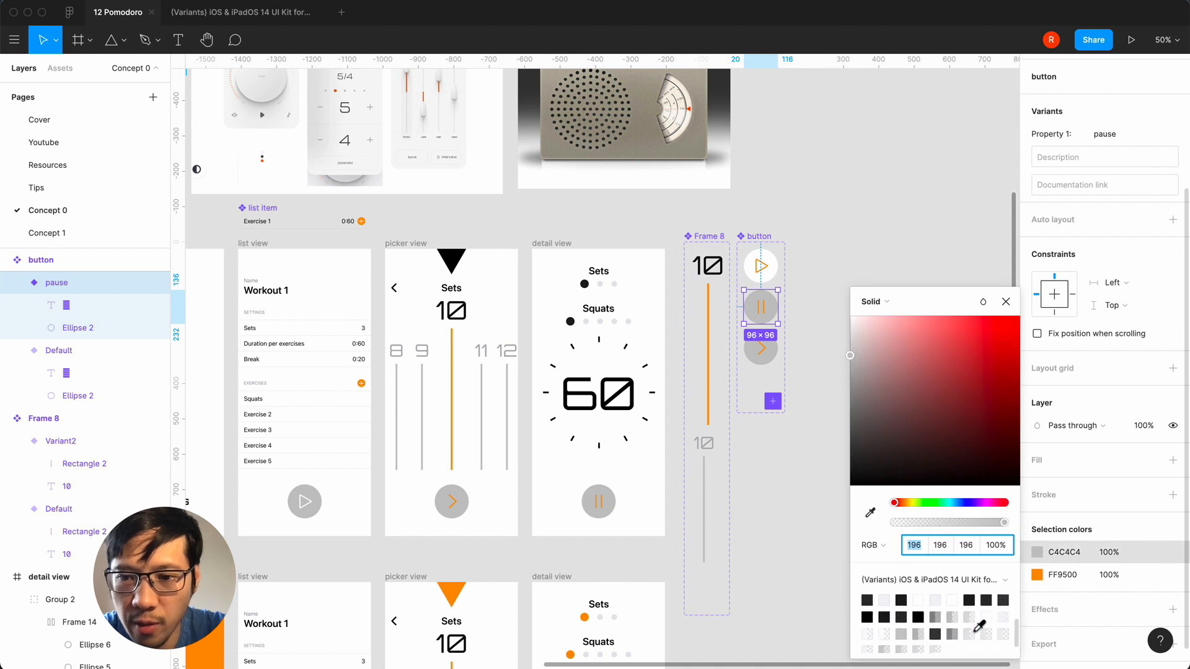
left_click(990, 615)
left_click(1006, 302)
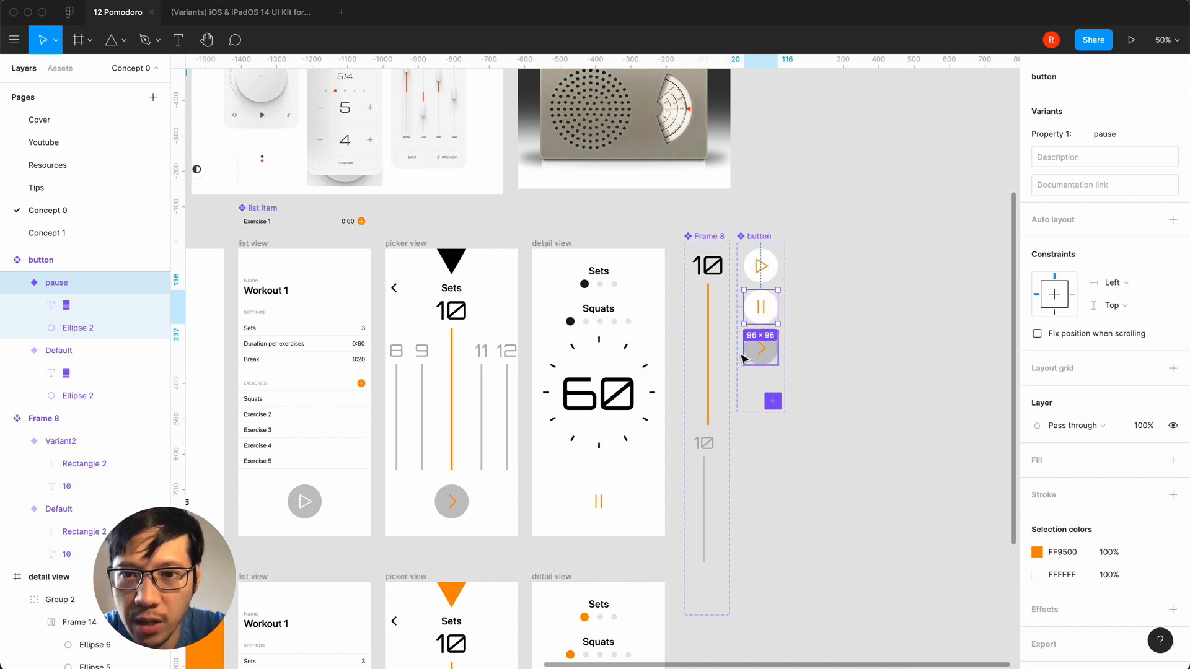
- Recolor the grey circle in the button component's next variant to white
left_click(756, 359)
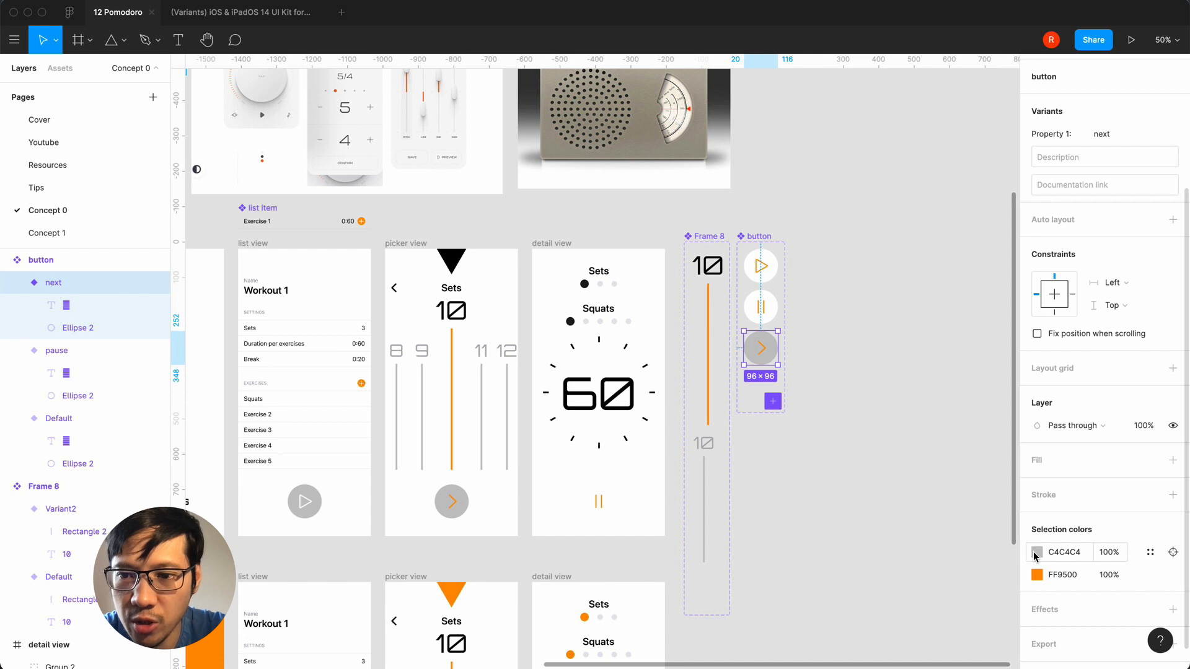
left_click(1037, 553)
scroll(974, 625, "down", 2)
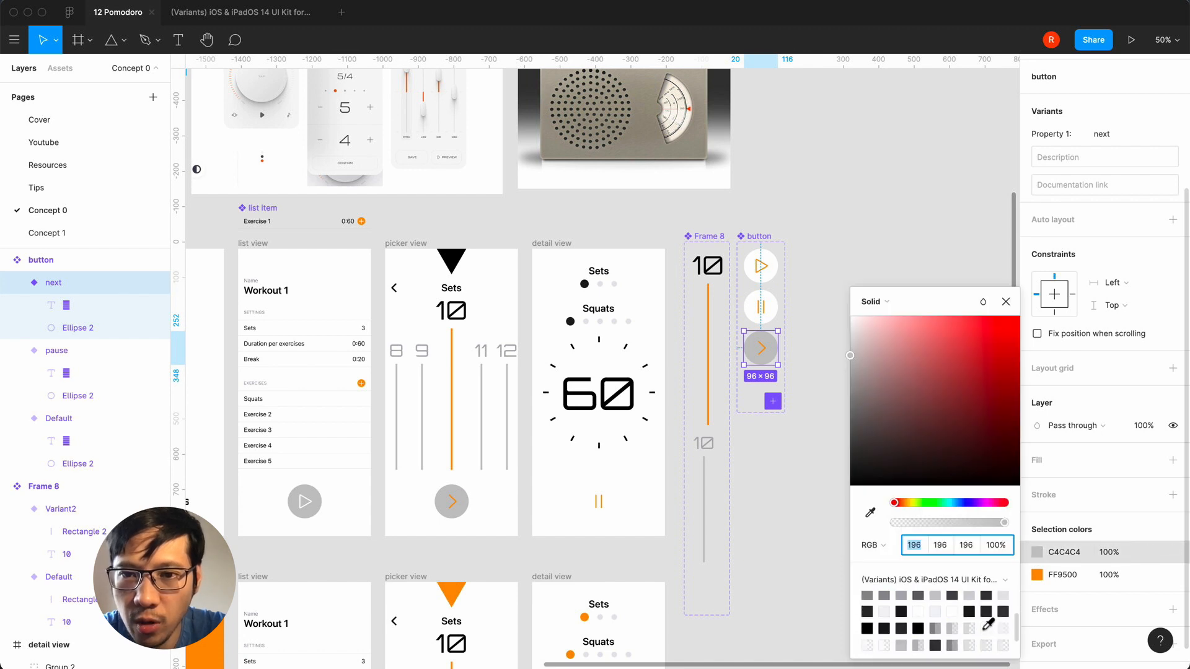
left_click(988, 626)
left_click(1006, 302)
left_click(810, 563)
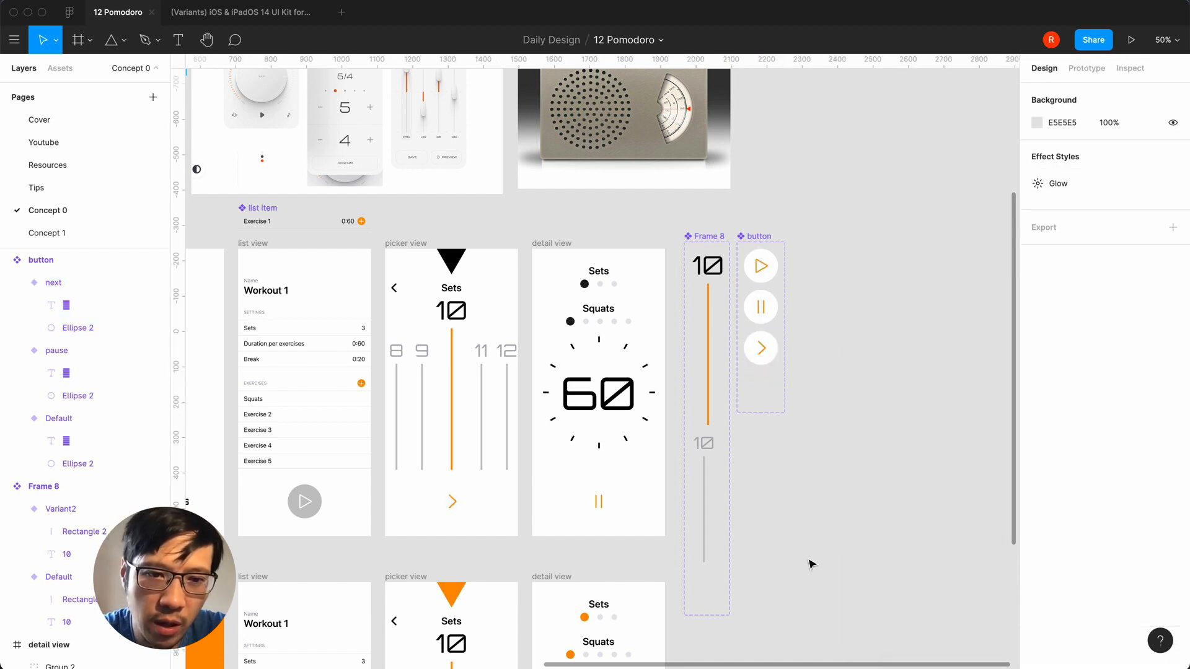
- Recolor the grey circle of the play button in the colored version's list view to white FFFFFF
scroll(810, 563, "down", 5)
scroll(810, 563, "left", 3)
left_click(476, 539)
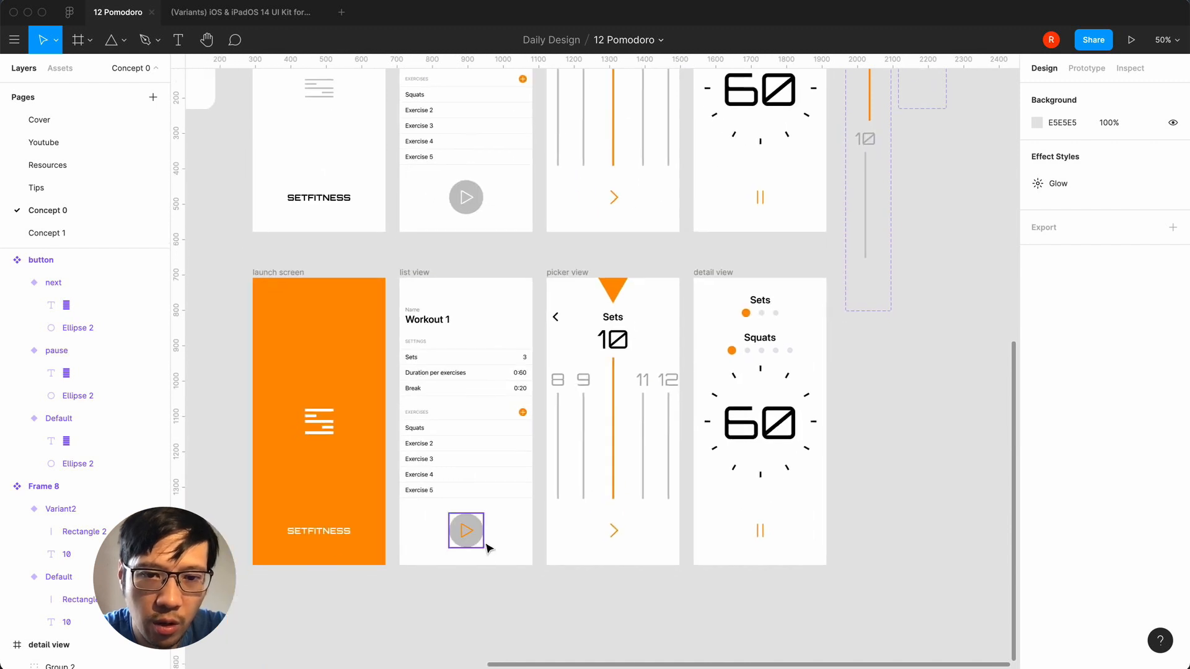
left_click(1036, 586)
scroll(954, 626, "down", 2)
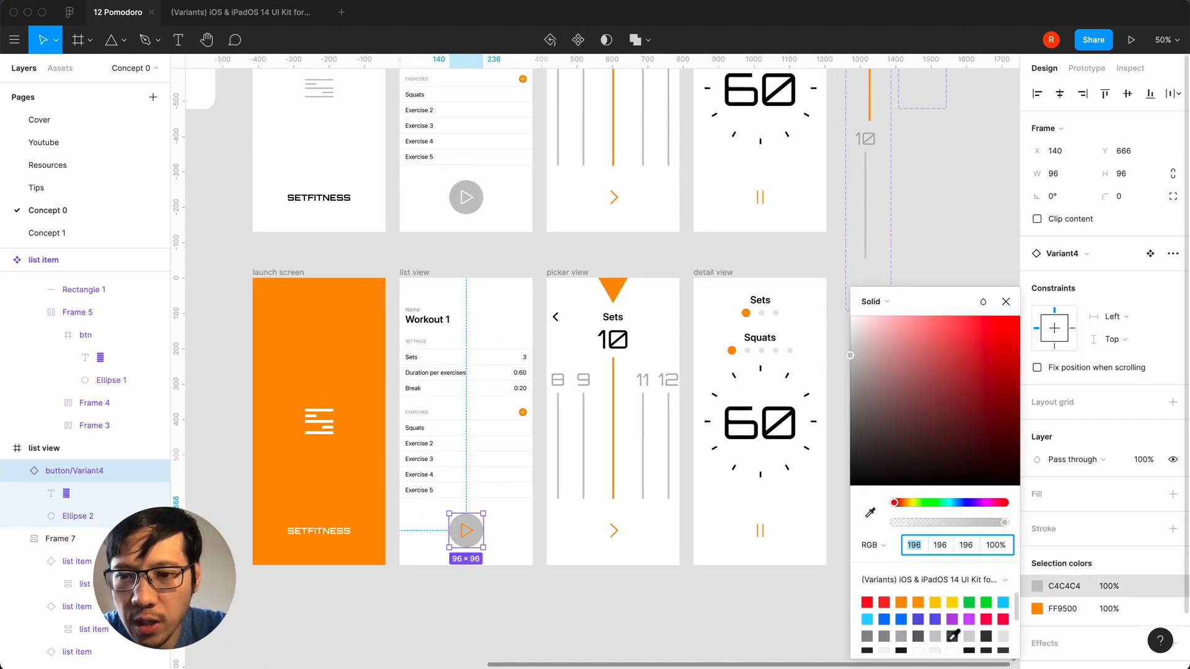
left_click(987, 624)
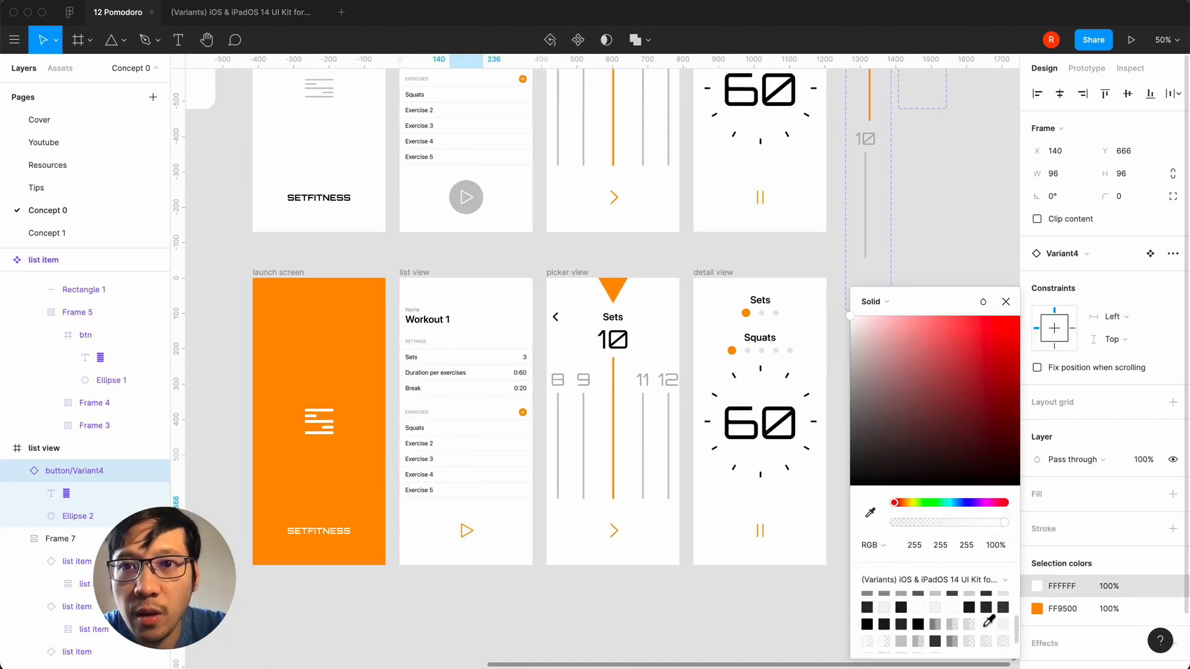
left_click(1006, 301)
left_click(615, 618)
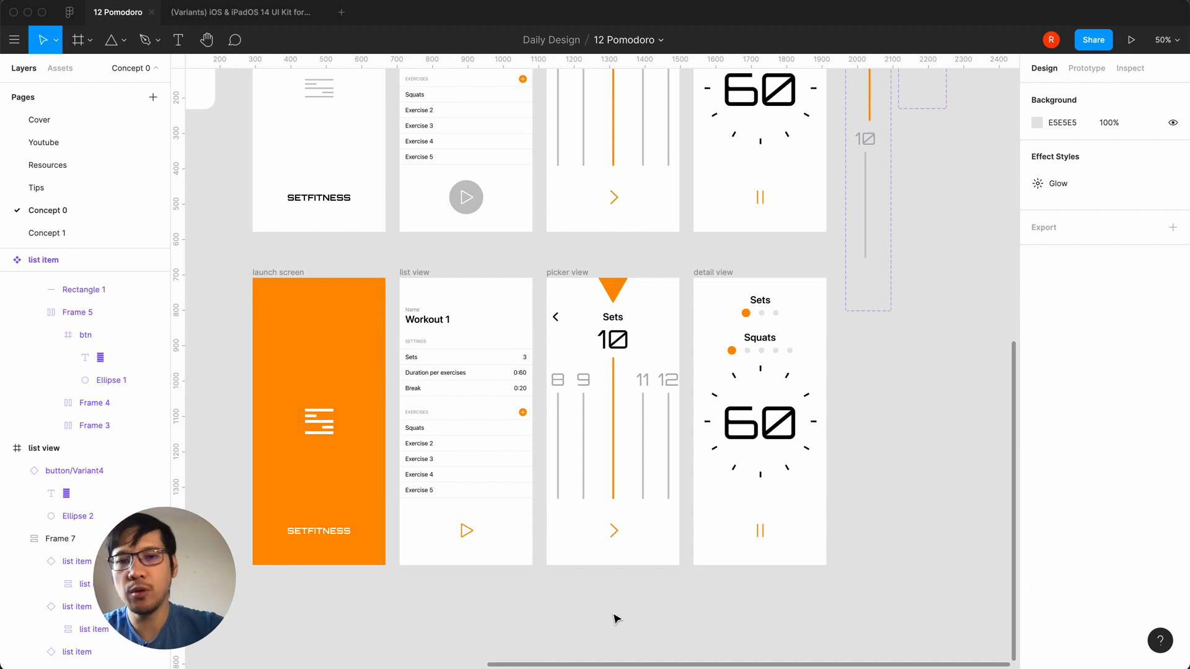
- Apply a black #000000 drop shadow to the play button in the colored list view with the Shadow Maker plugin
left_click(474, 543)
scroll(474, 543, "left", 10)
scroll(474, 544, "up", 2)
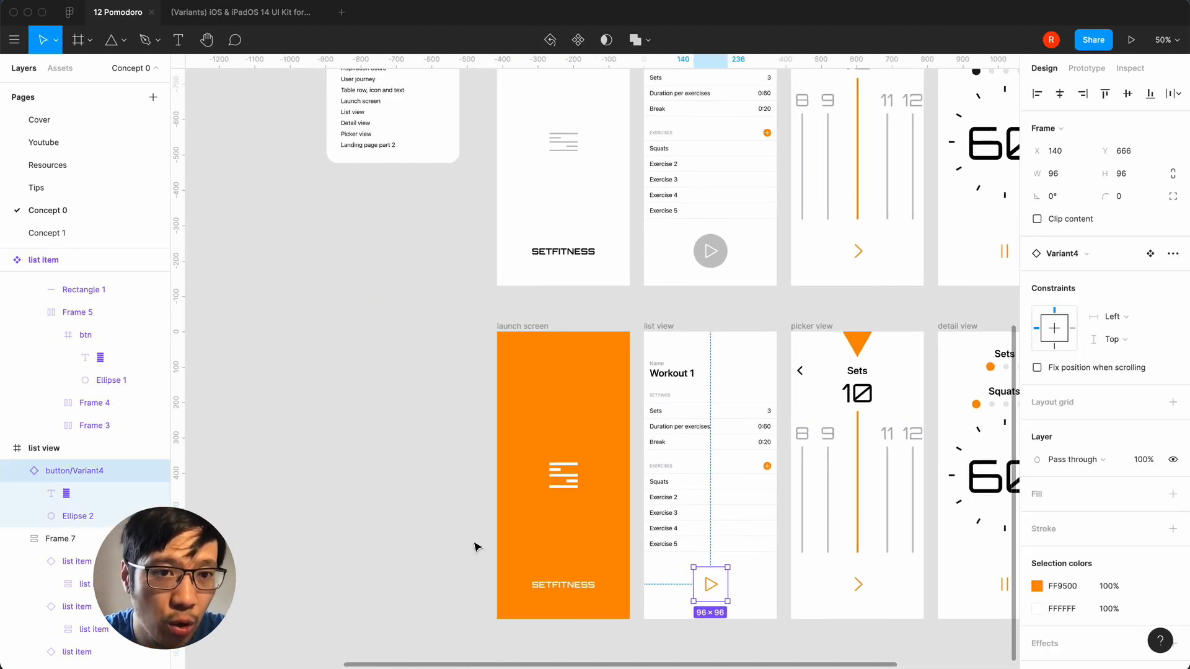
scroll(474, 545, "up", 2)
scroll(474, 545, "right", 1)
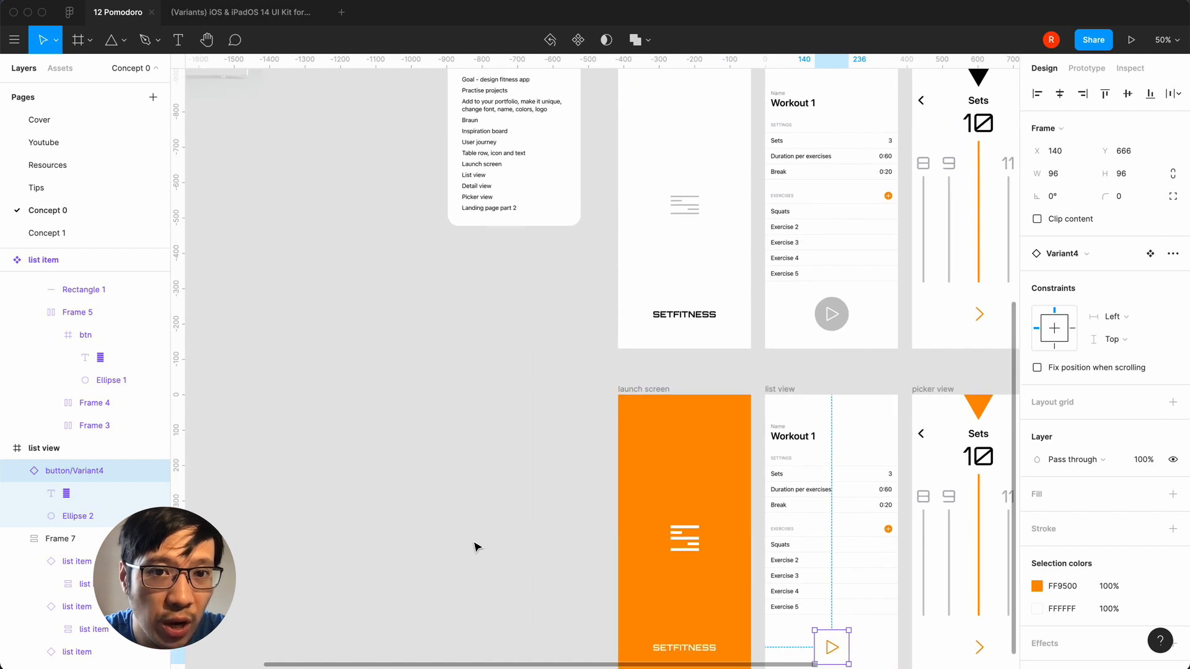
scroll(476, 547, "right", 6)
scroll(476, 547, "down", 4)
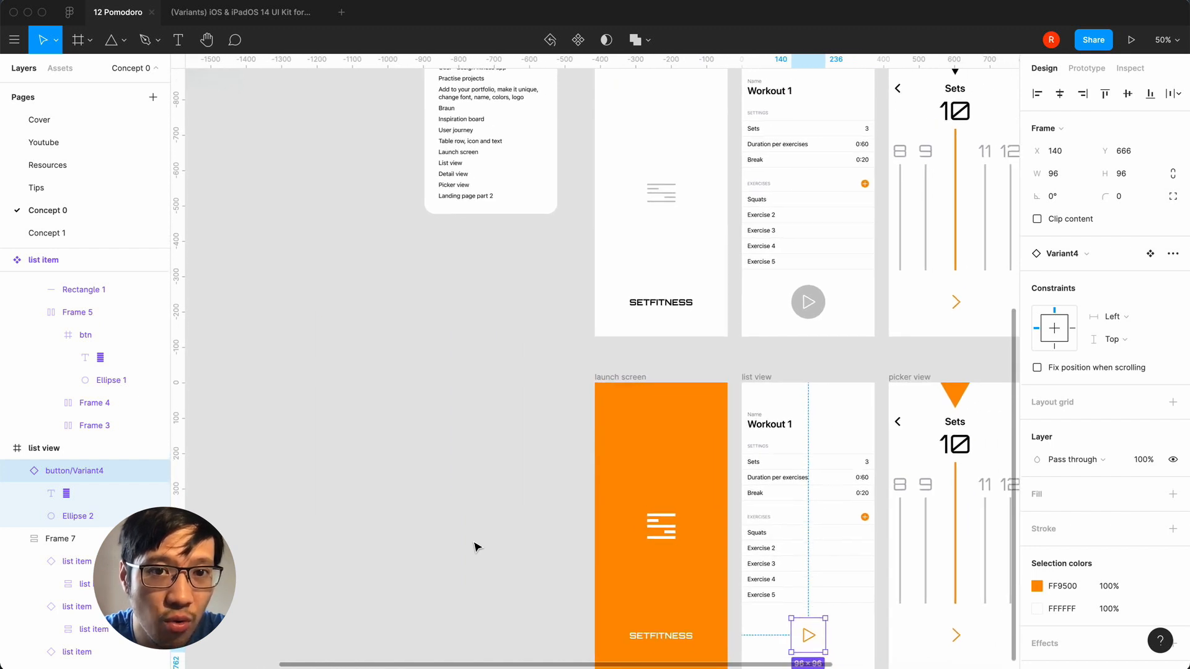
key("=")
scroll(477, 546, "down", 5)
scroll(477, 546, "right", 2)
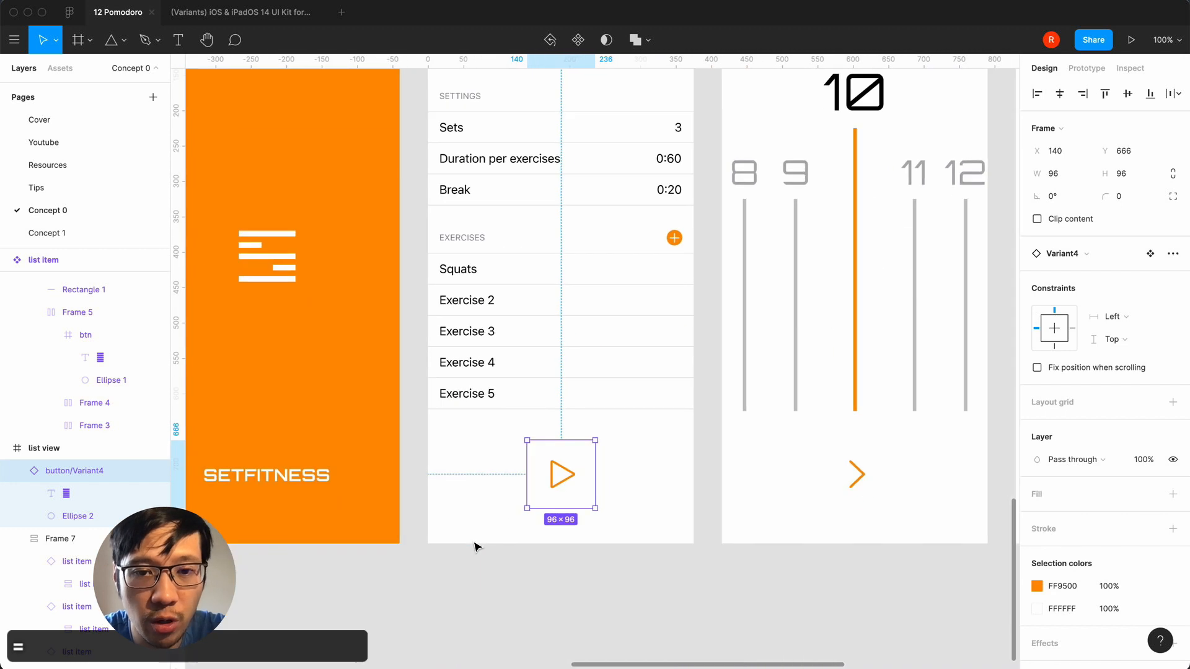
right_click(571, 497)
mouse_move(614, 530)
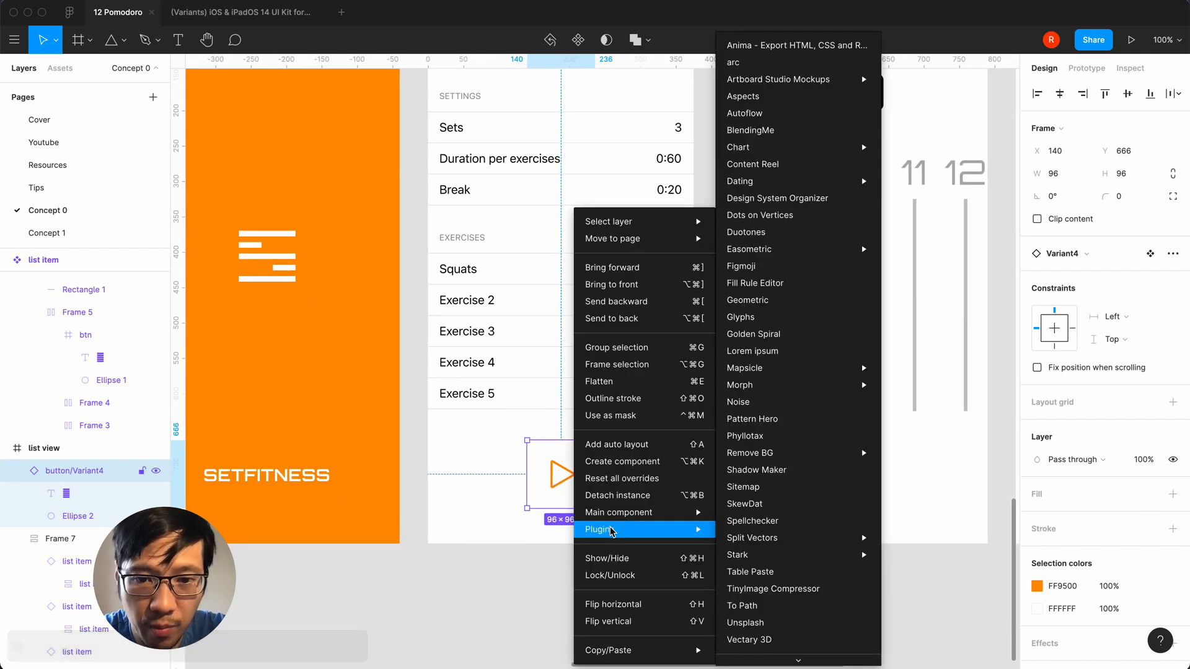
left_click(787, 471)
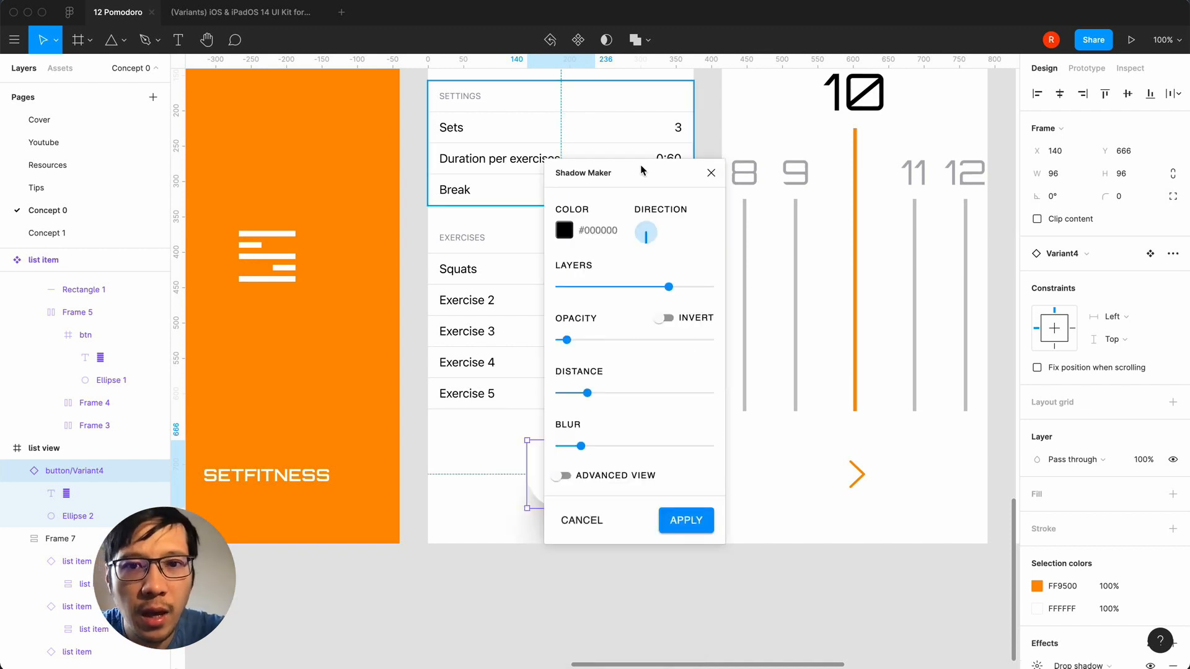
left_click_drag(642, 171, 837, 164)
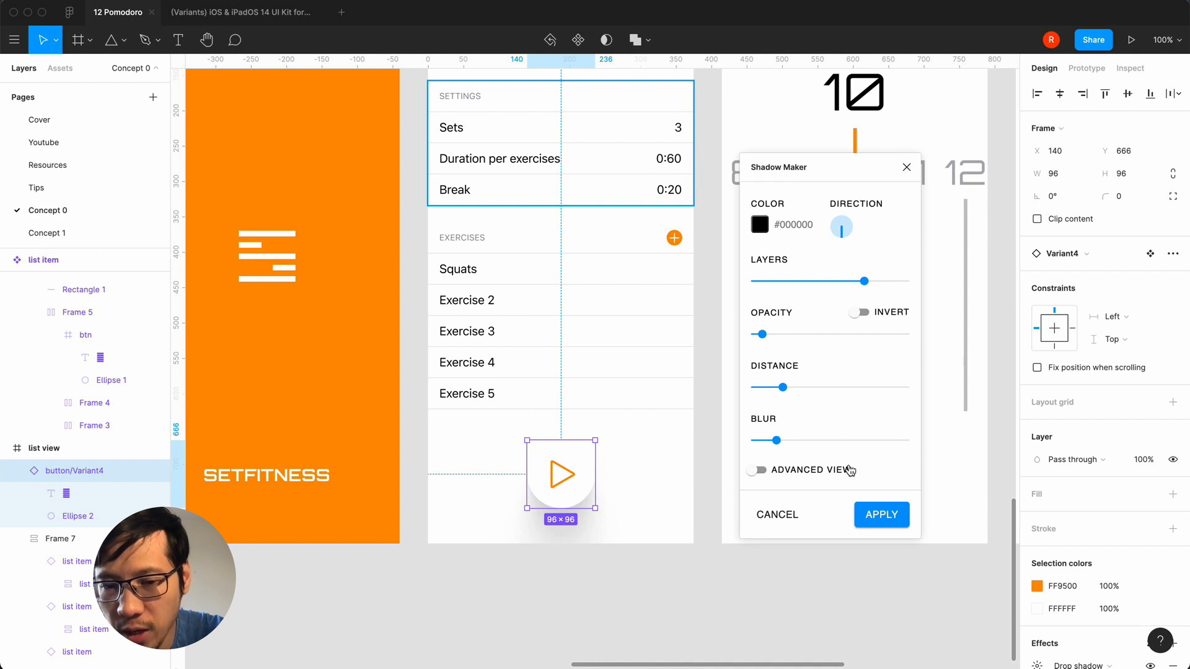
left_click(879, 520)
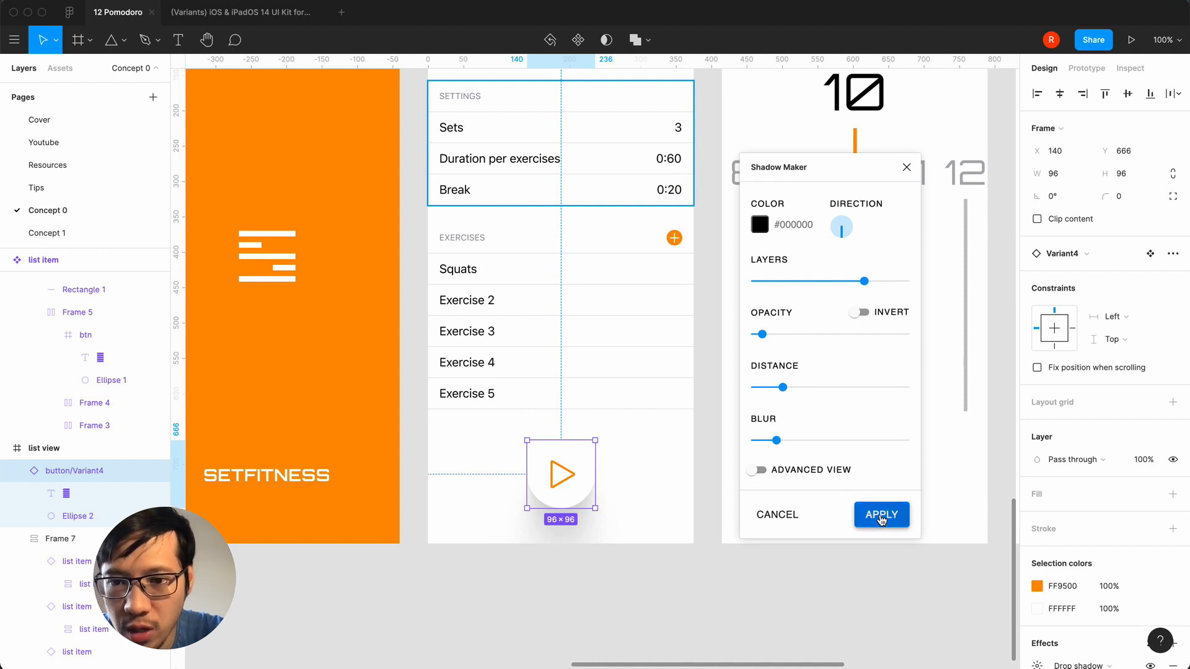
left_click(673, 608)
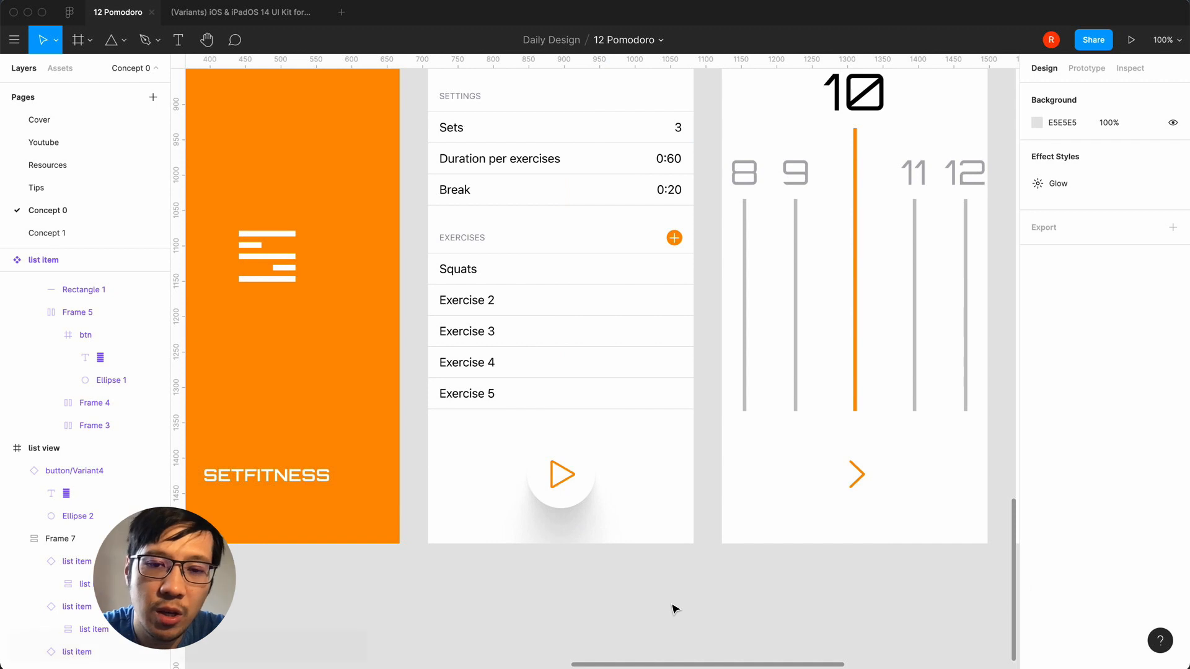
key("minus")
key("equal")
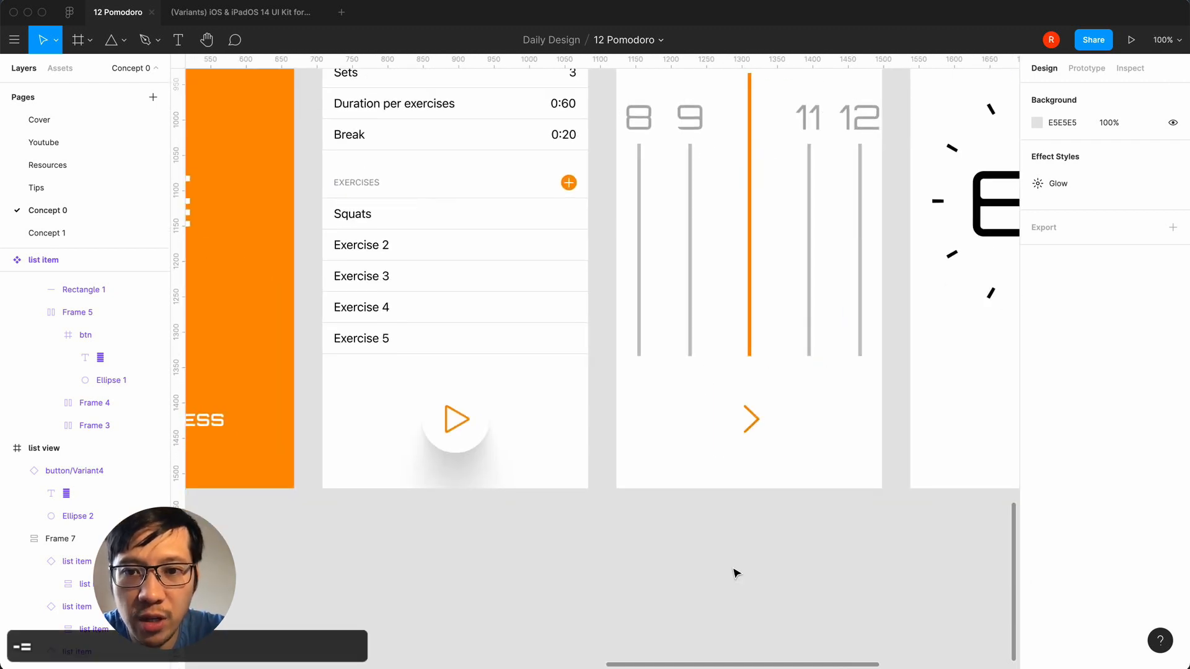
key("minus")
scroll(735, 573, "up", 3)
scroll(736, 573, "right", 3)
scroll(736, 574, "up", 5)
scroll(735, 573, "right", 4)
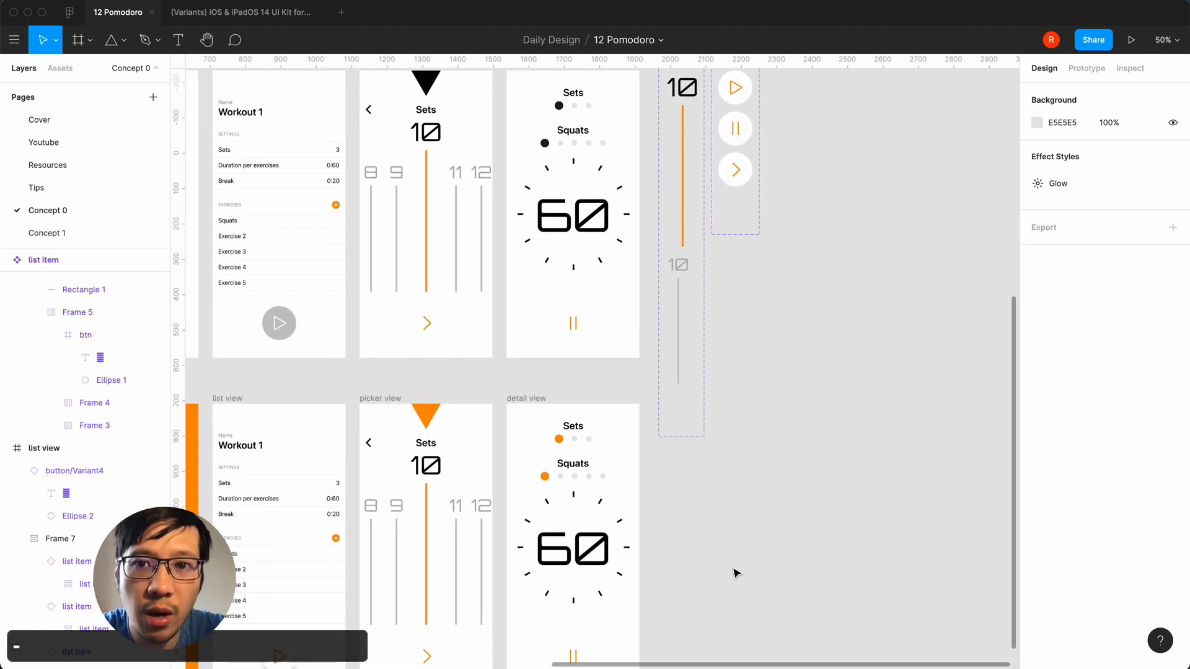
left_click(736, 87)
left_click(743, 129)
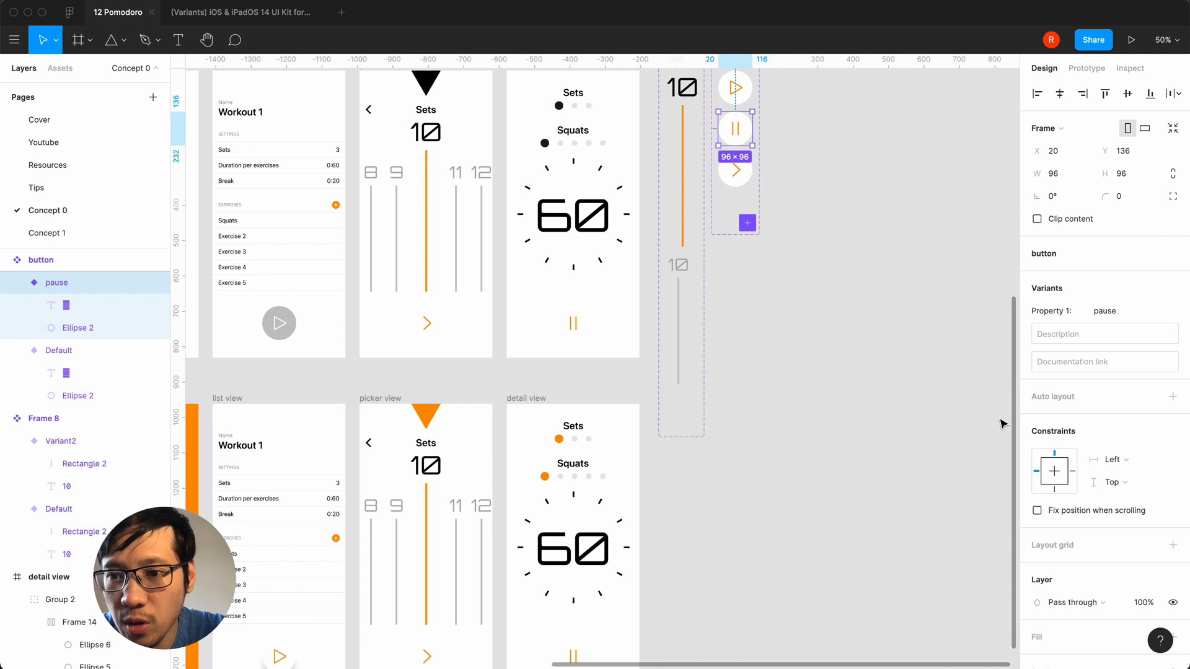
scroll(867, 541, "down", 5)
scroll(867, 540, "left", 2)
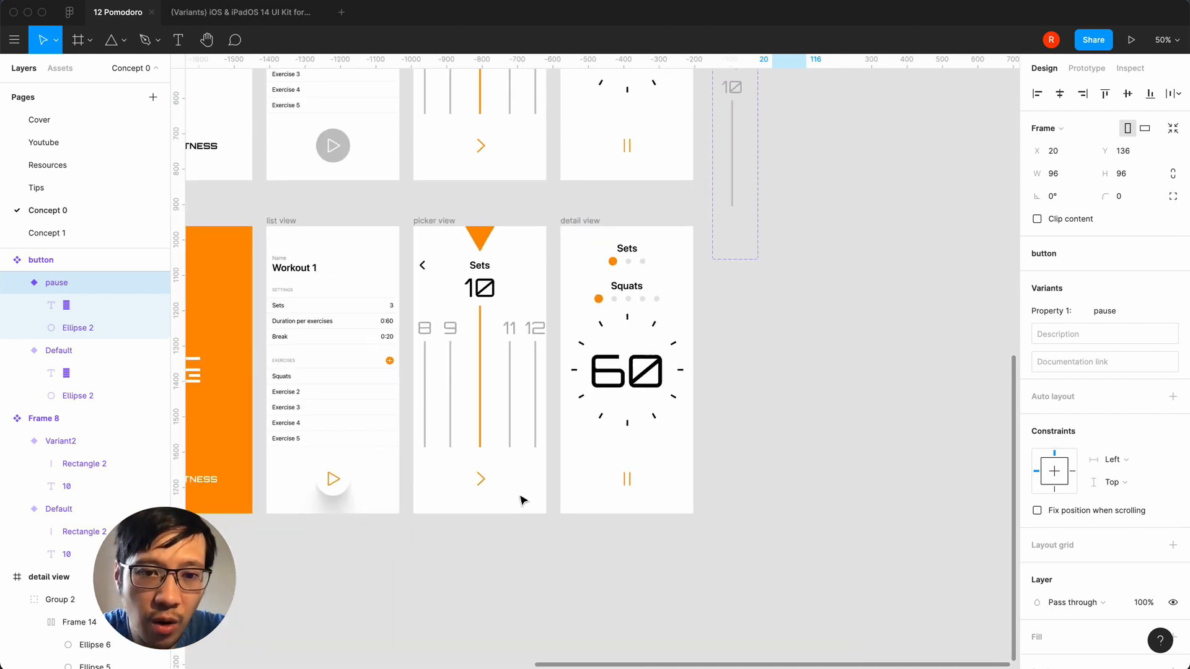
left_click(487, 487)
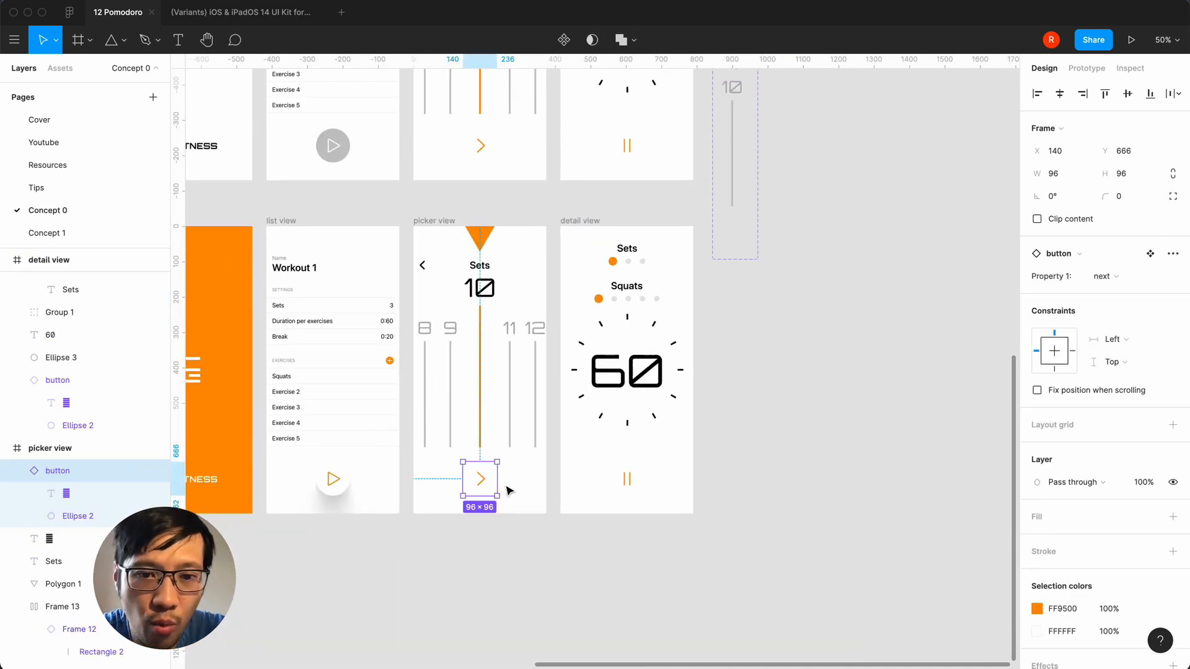
double_click(483, 484)
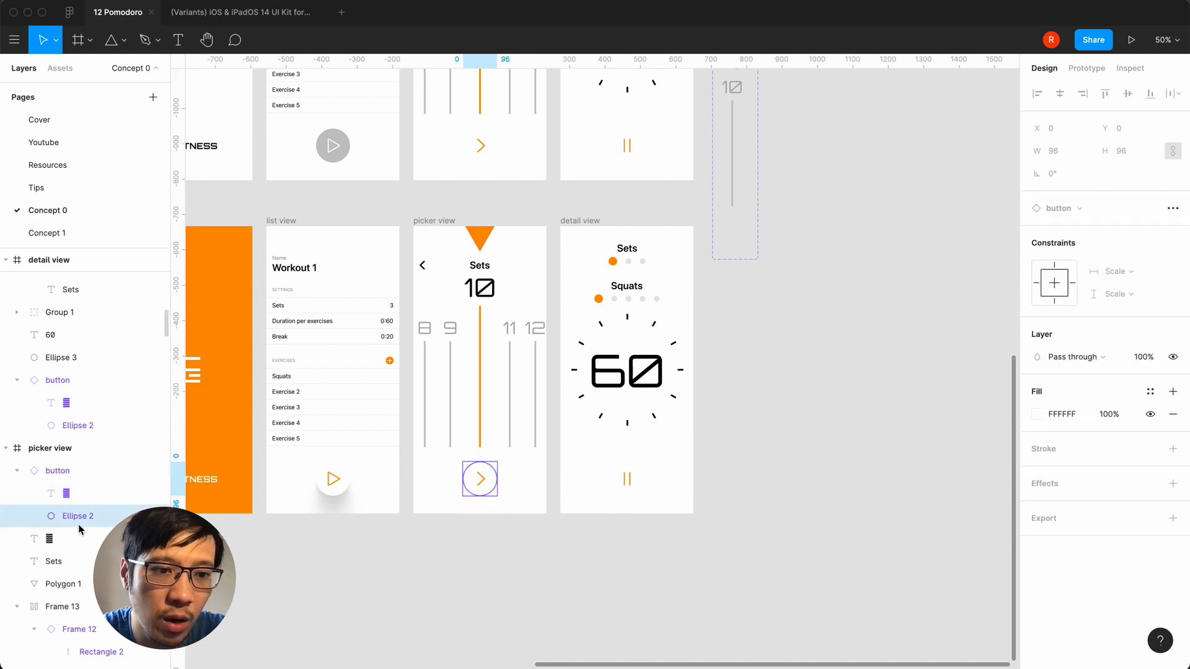
right_click(493, 490)
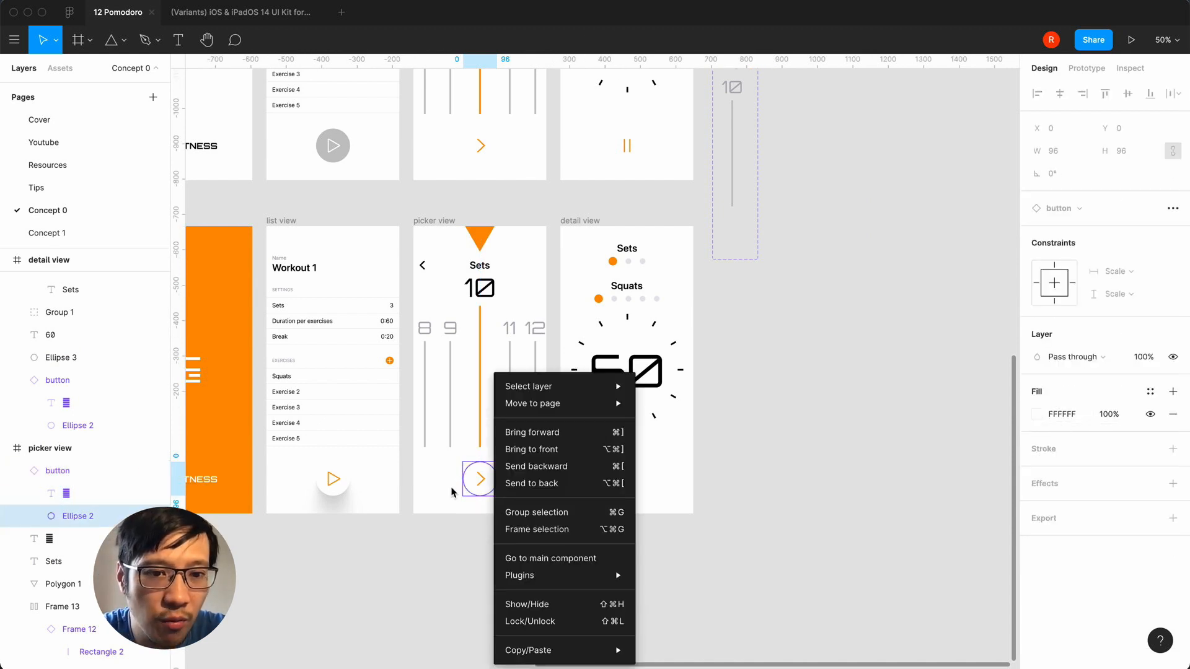
- Remove all drop shadow effects from the play button in the colored list view
left_click(340, 488)
double_click(340, 487)
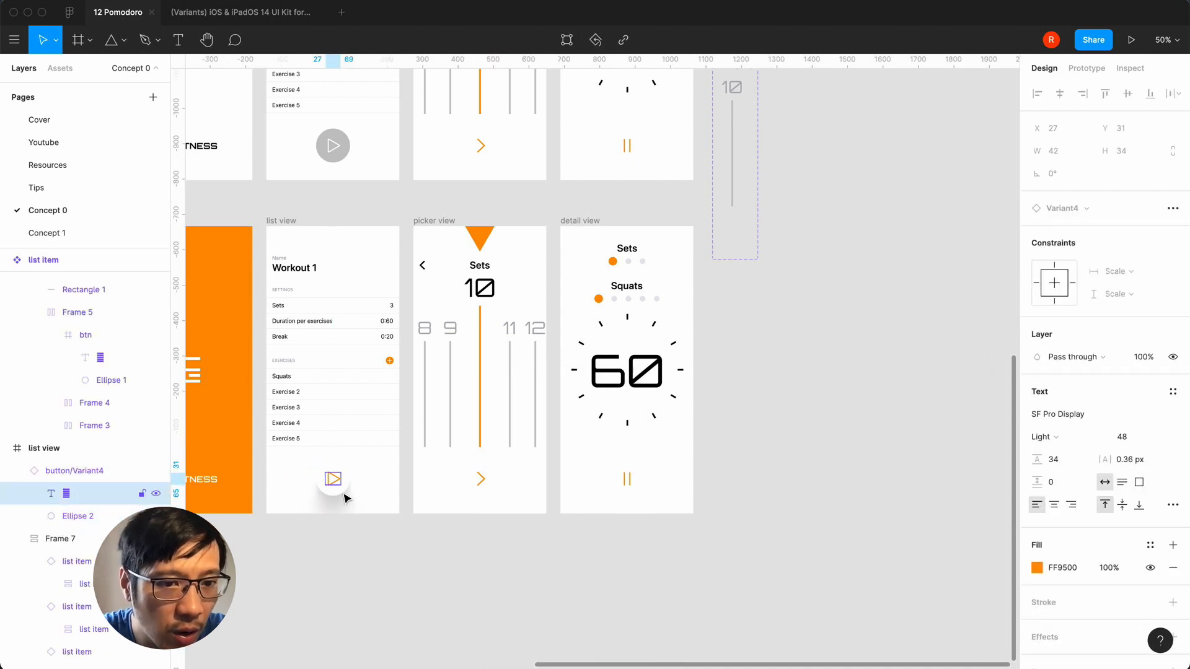
left_click(89, 516)
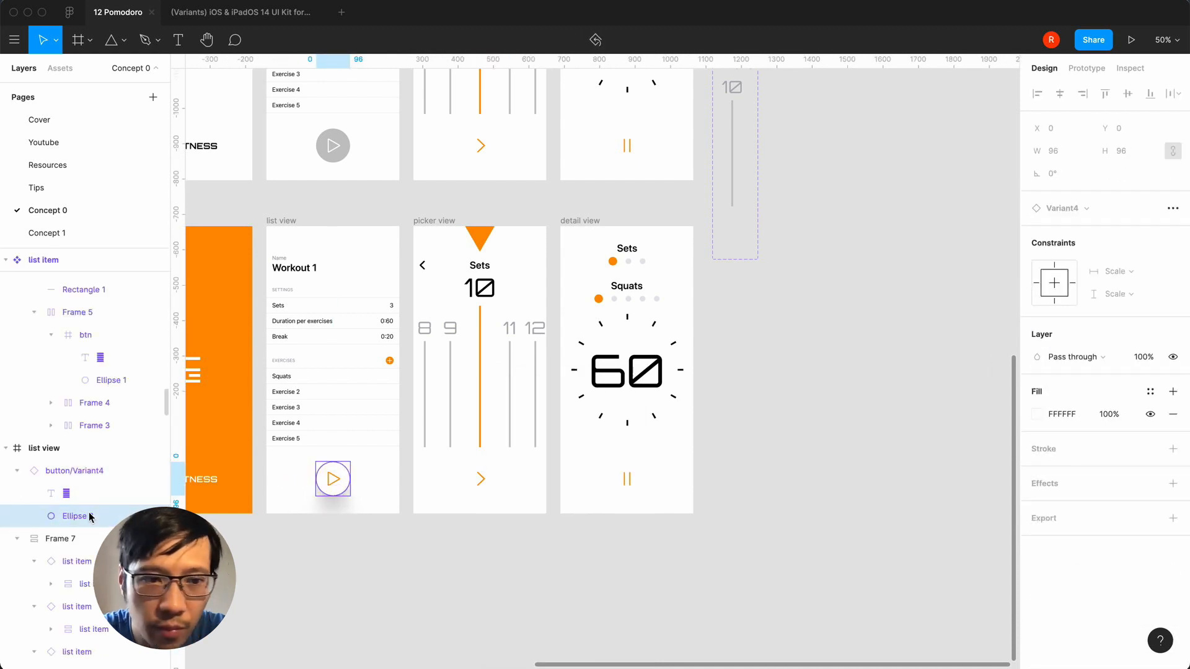
left_click(87, 472)
scroll(1106, 584, "down", 2)
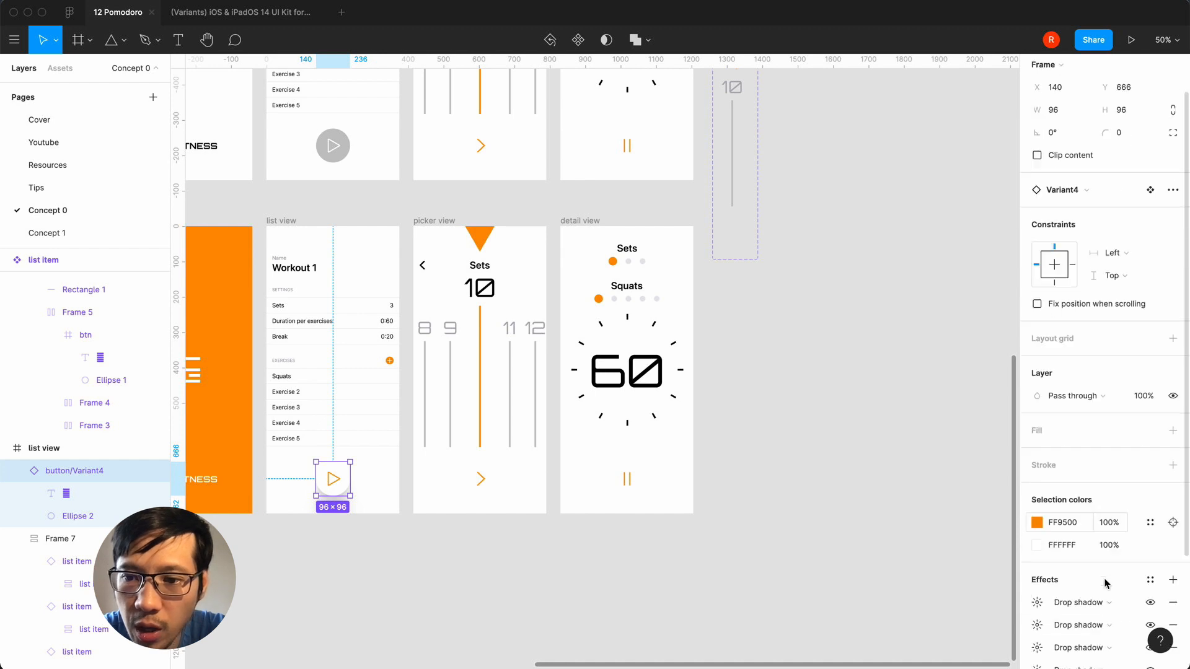
scroll(1106, 583, "down", 3)
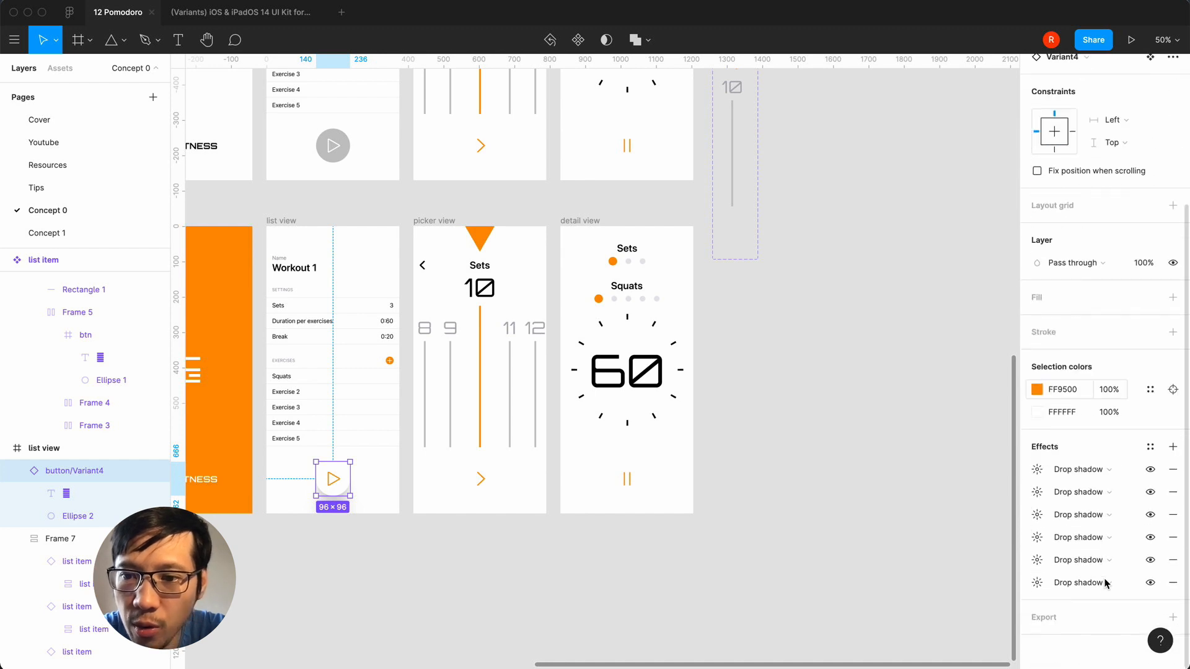
left_click(1171, 471)
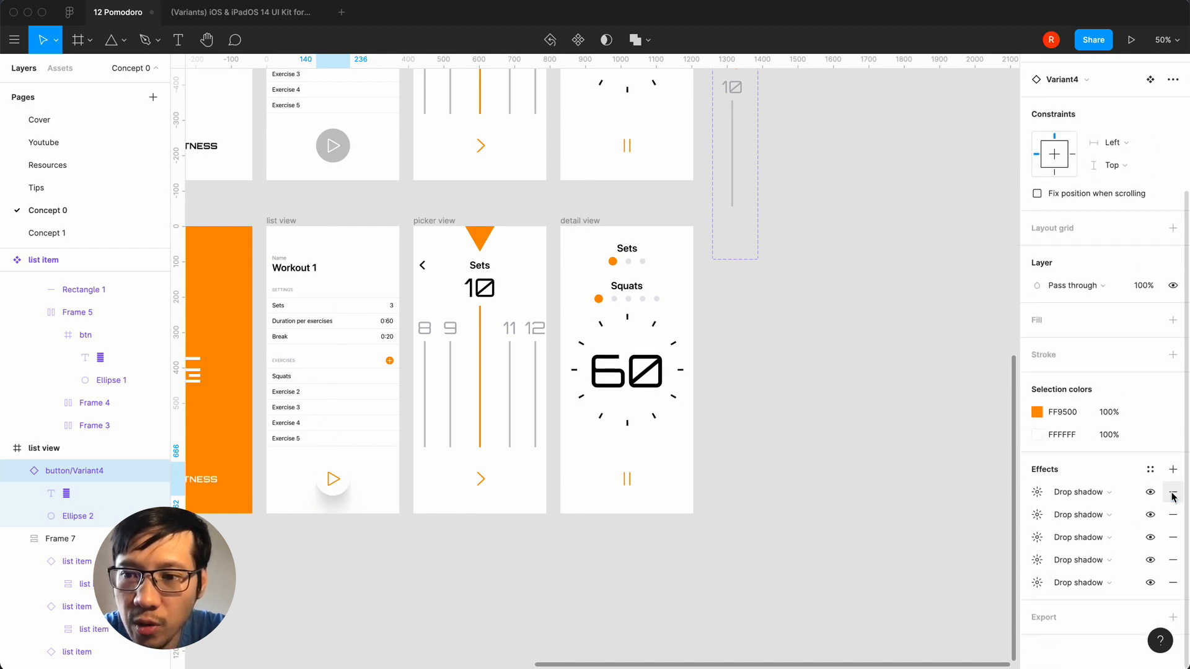
left_click(1173, 494)
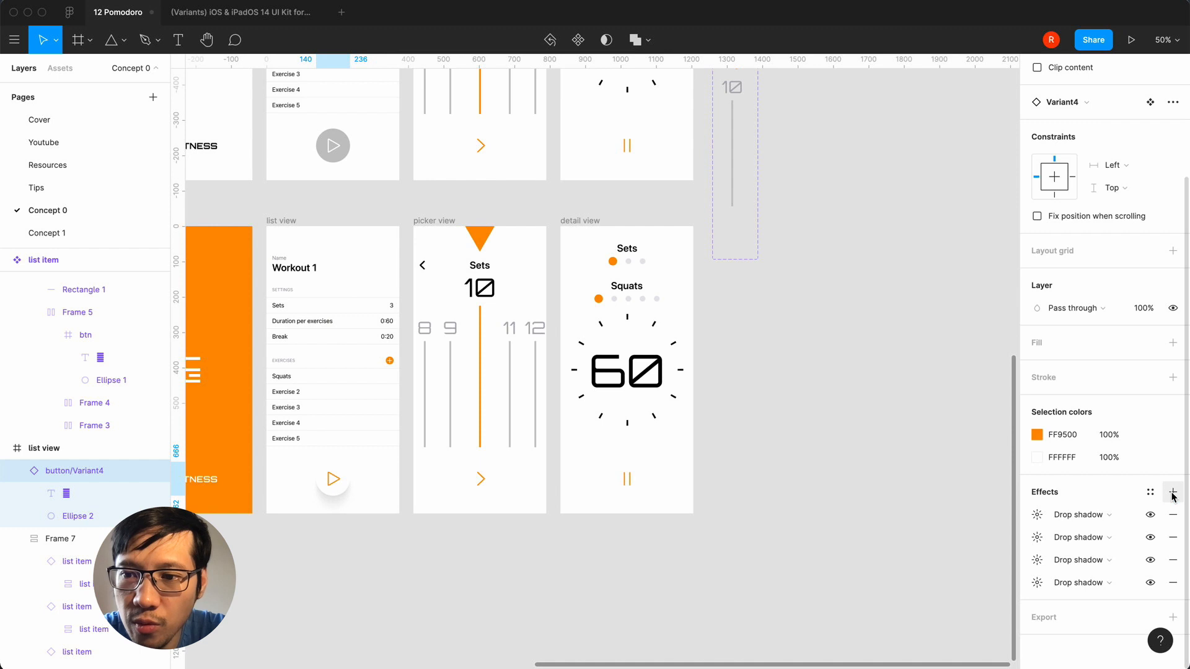
left_click(1172, 534)
left_click(1172, 544)
left_click(1173, 561)
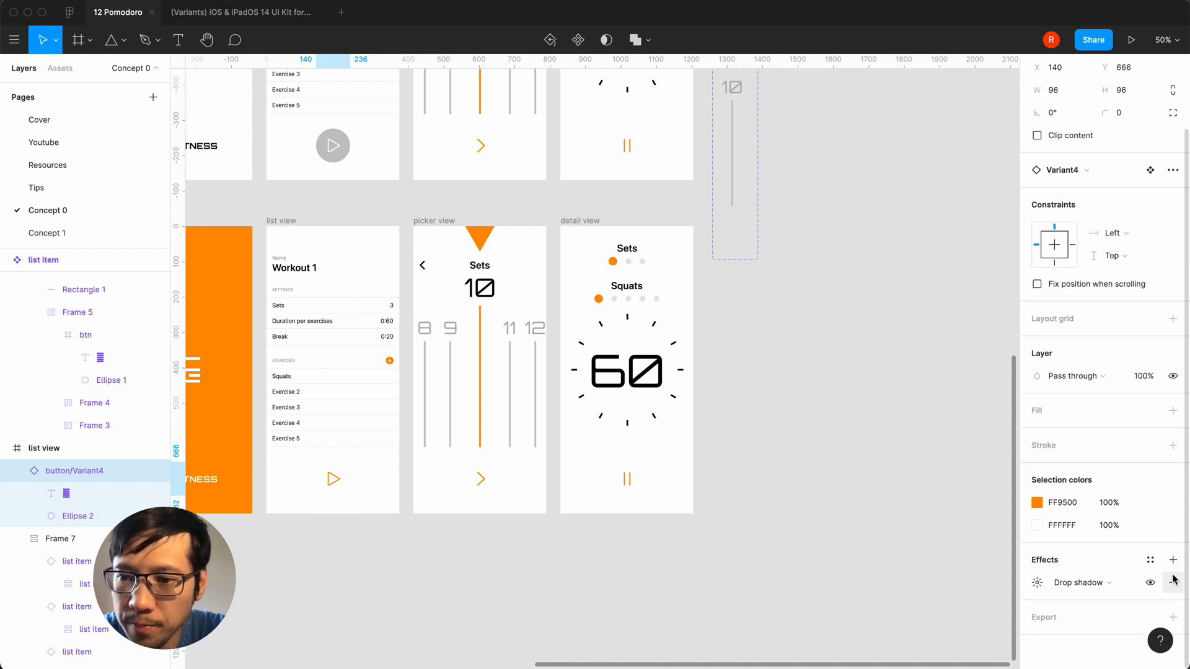
left_click(1173, 583)
left_click(563, 596)
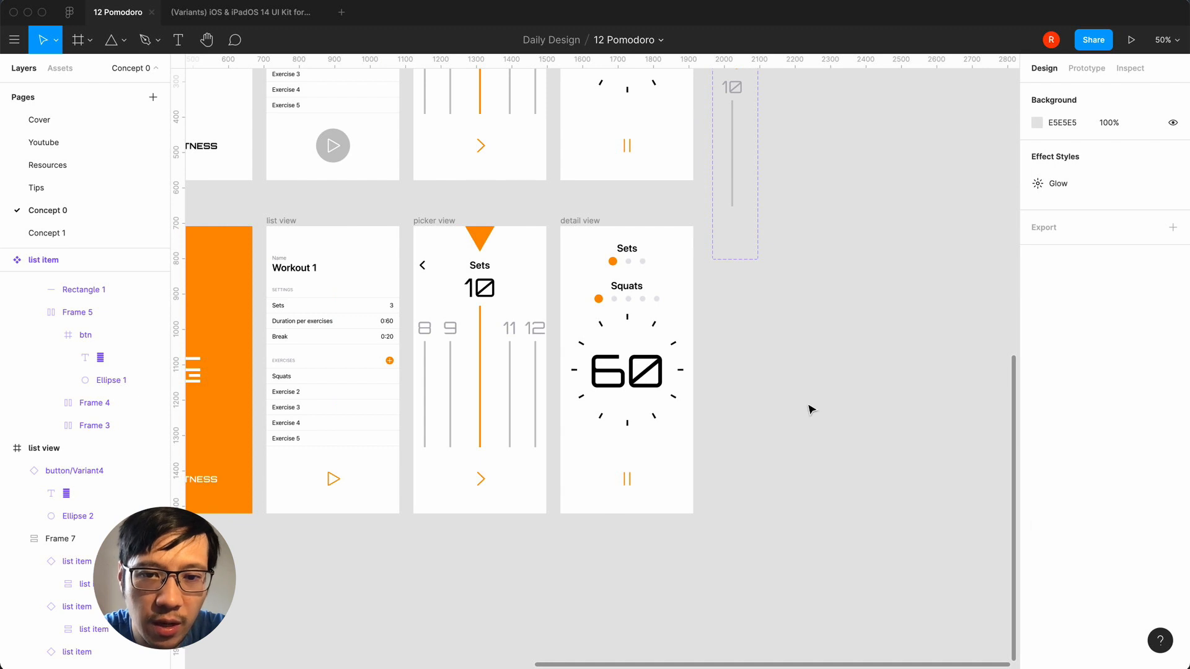
- Apply a black #000000 Shadow Maker drop shadow to the circle in the button component's Default variant
scroll(810, 409, "up", 5)
scroll(810, 409, "right", 2)
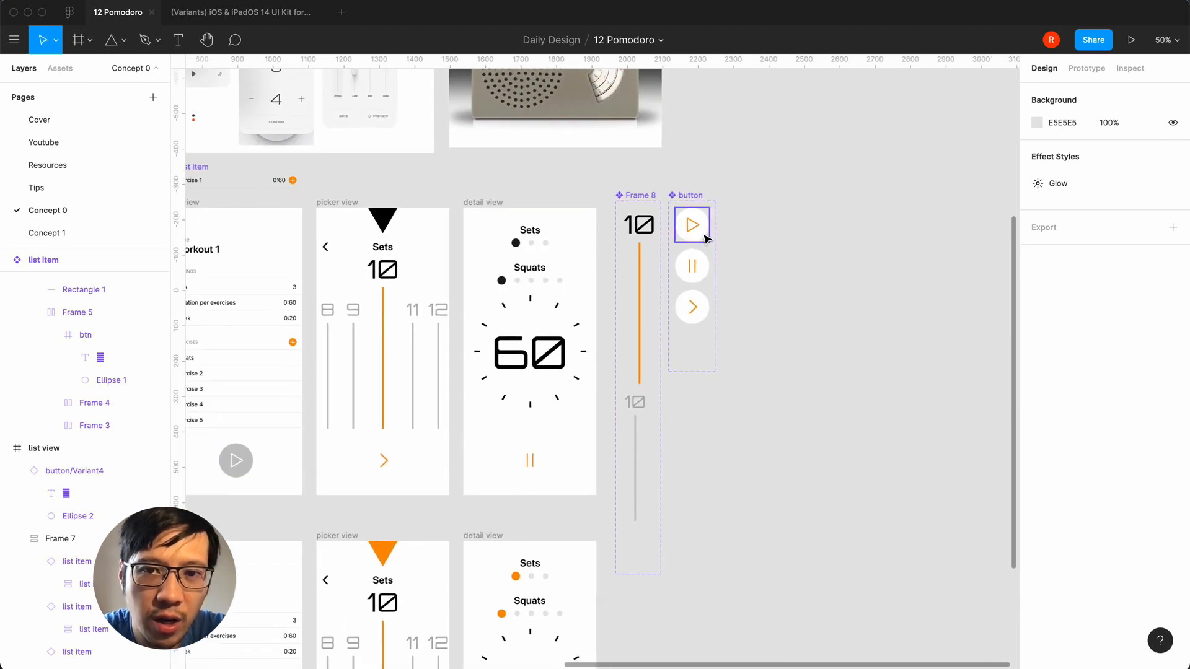
left_click(706, 238)
left_click(55, 328)
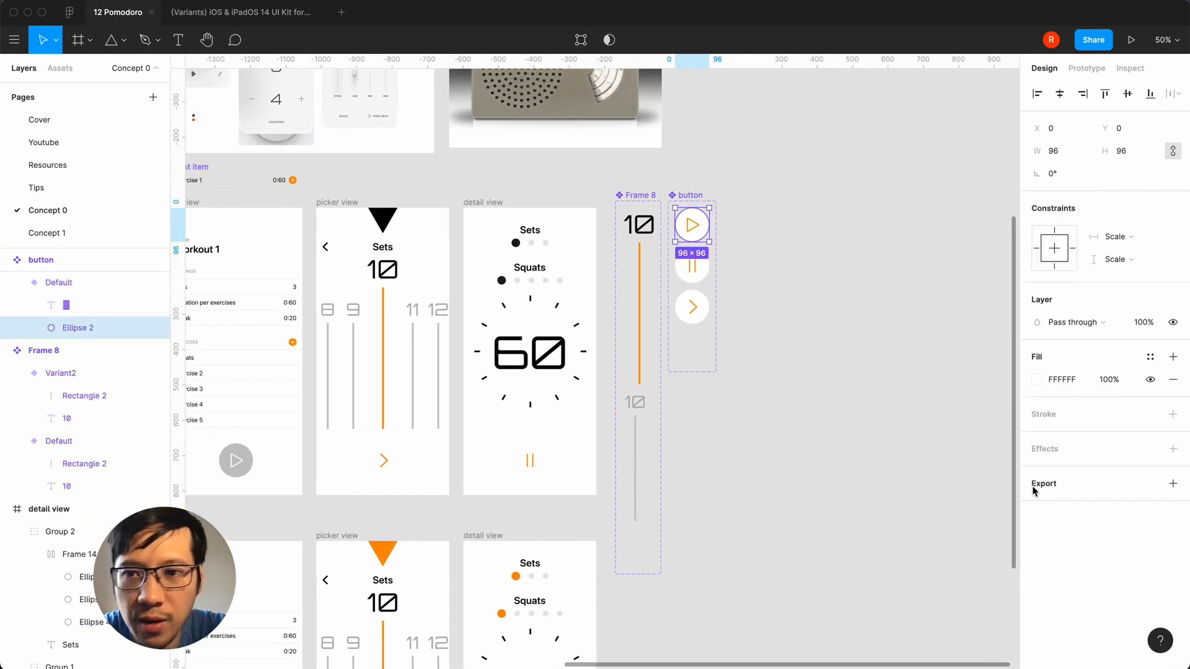
right_click(697, 241)
mouse_move(793, 486)
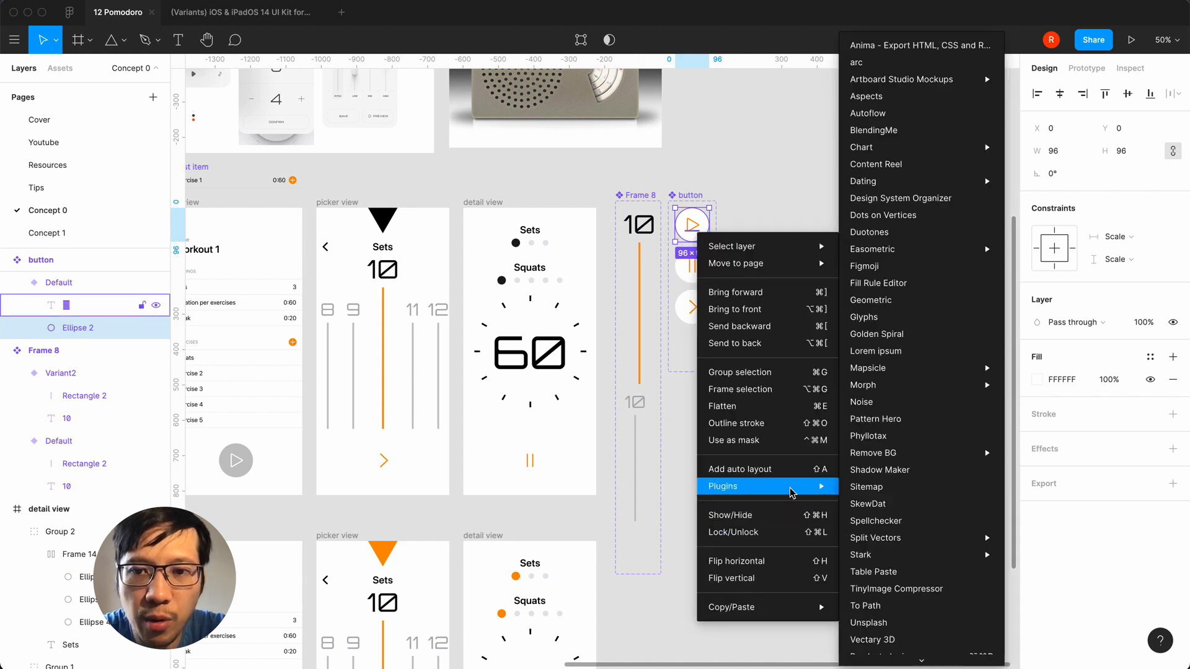
left_click(879, 471)
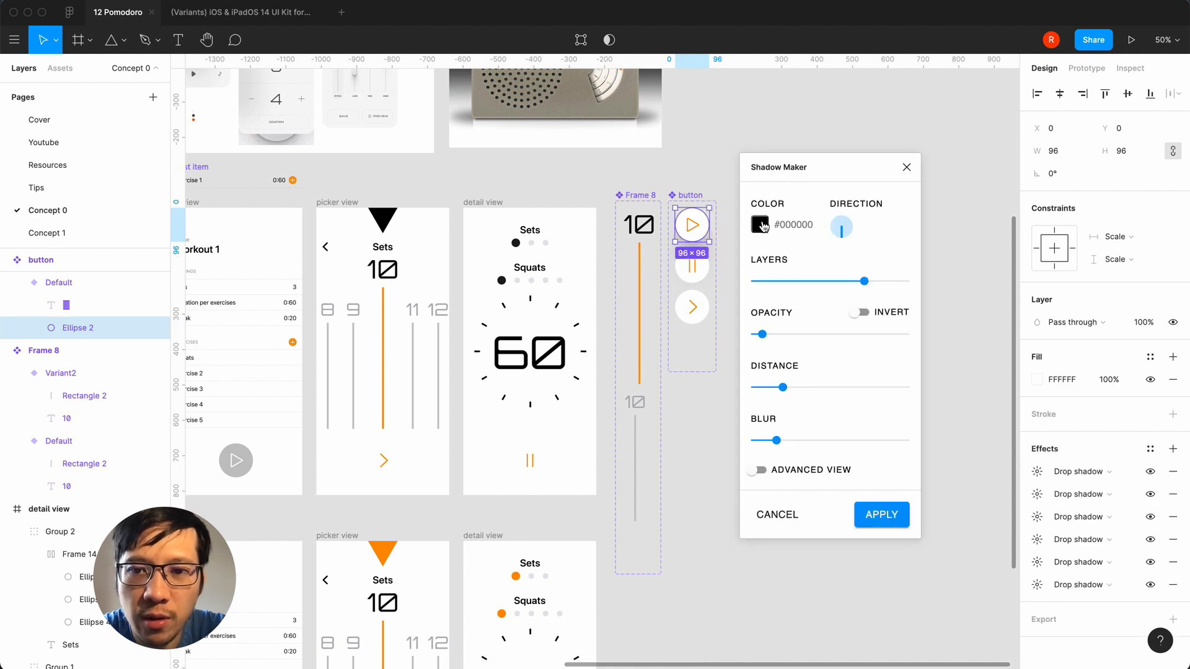
left_click(879, 524)
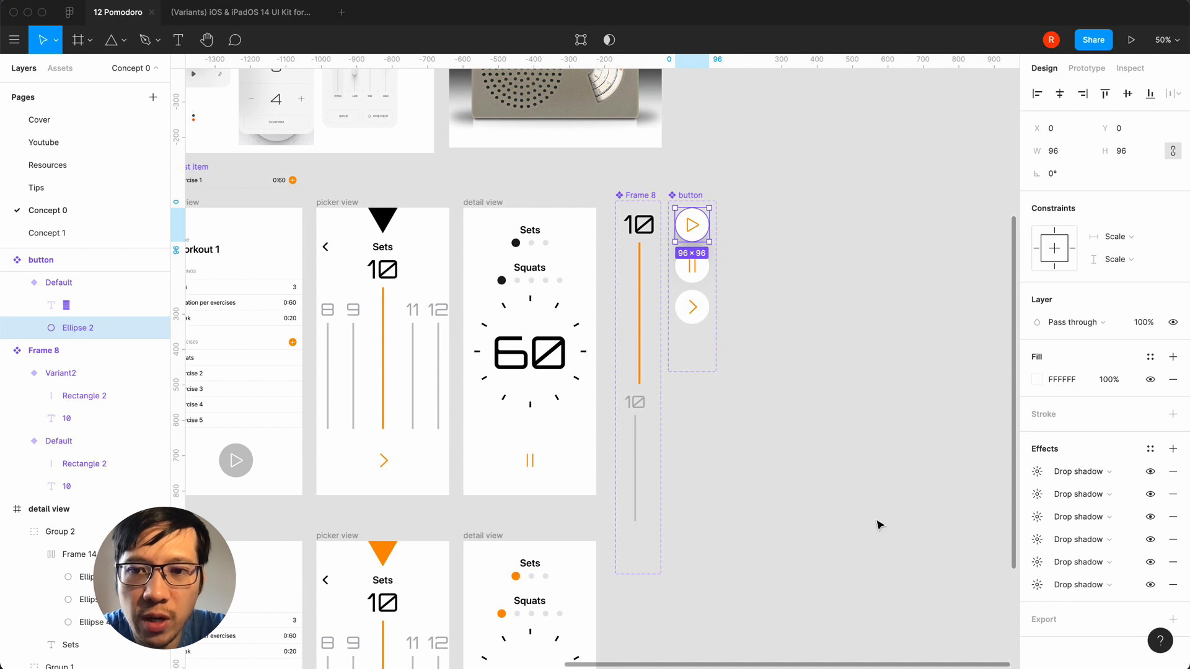
scroll(879, 523, "down", 5)
scroll(879, 523, "left", 2)
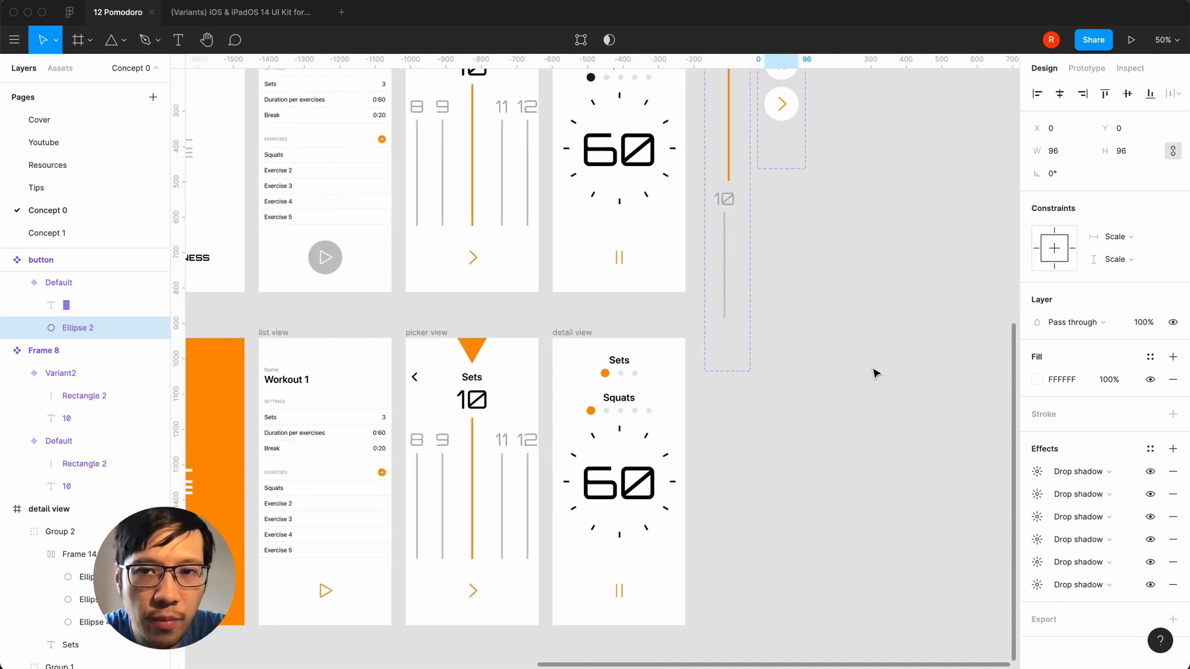
scroll(874, 373, "up", 3)
scroll(873, 373, "right", 1)
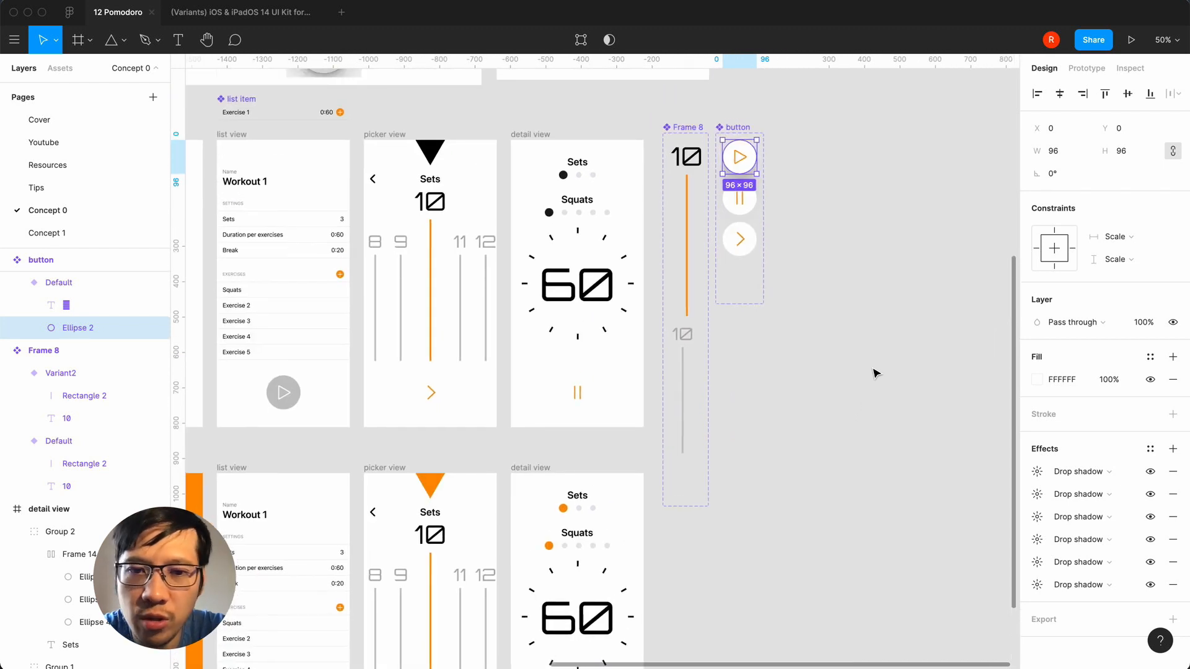
- Examine the effects on the circles in the button component's pause and Default variants
left_click(751, 208)
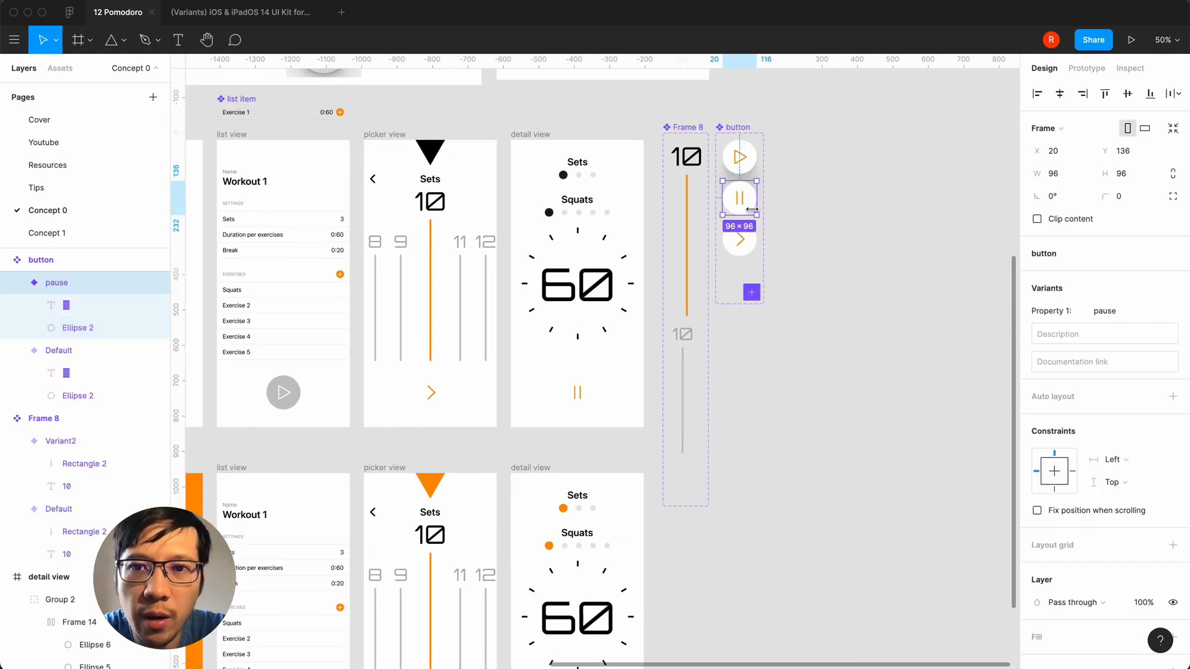
left_click(67, 333)
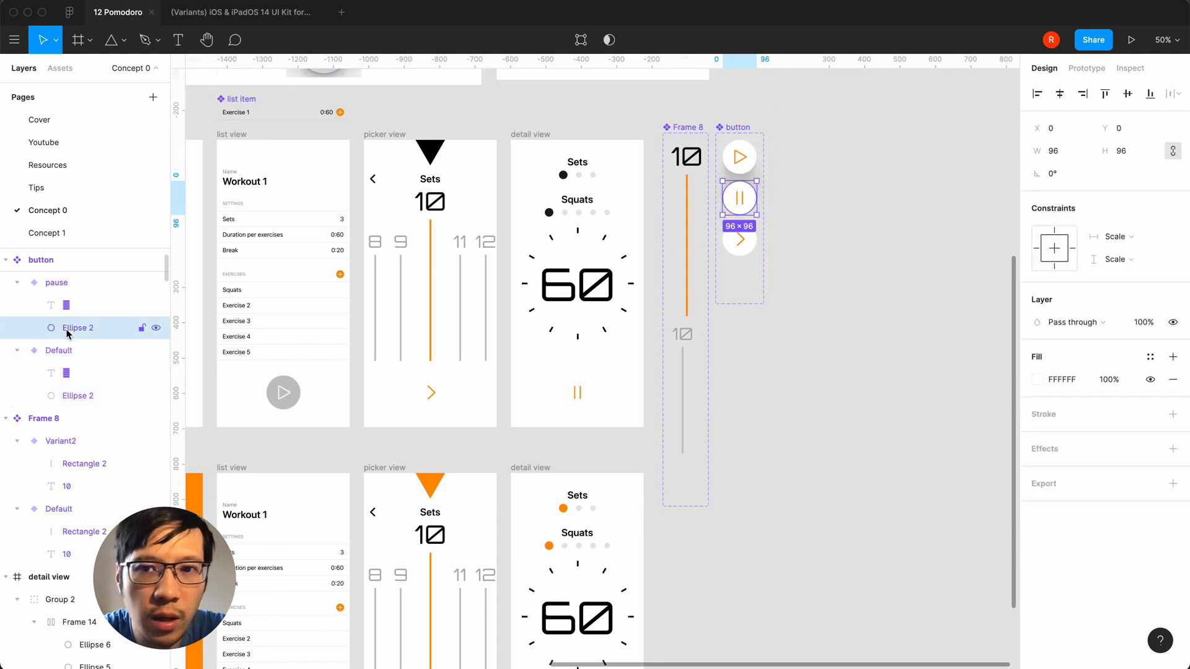
left_click(56, 287)
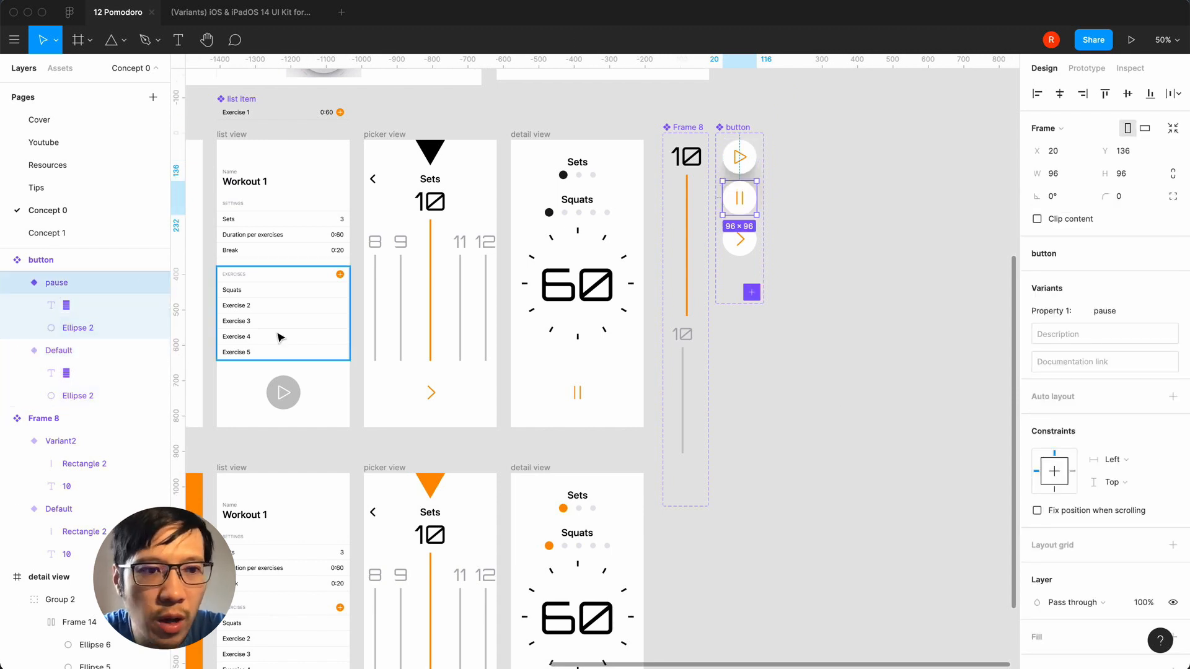
scroll(89, 334, "up", 2)
scroll(88, 335, "up", 1)
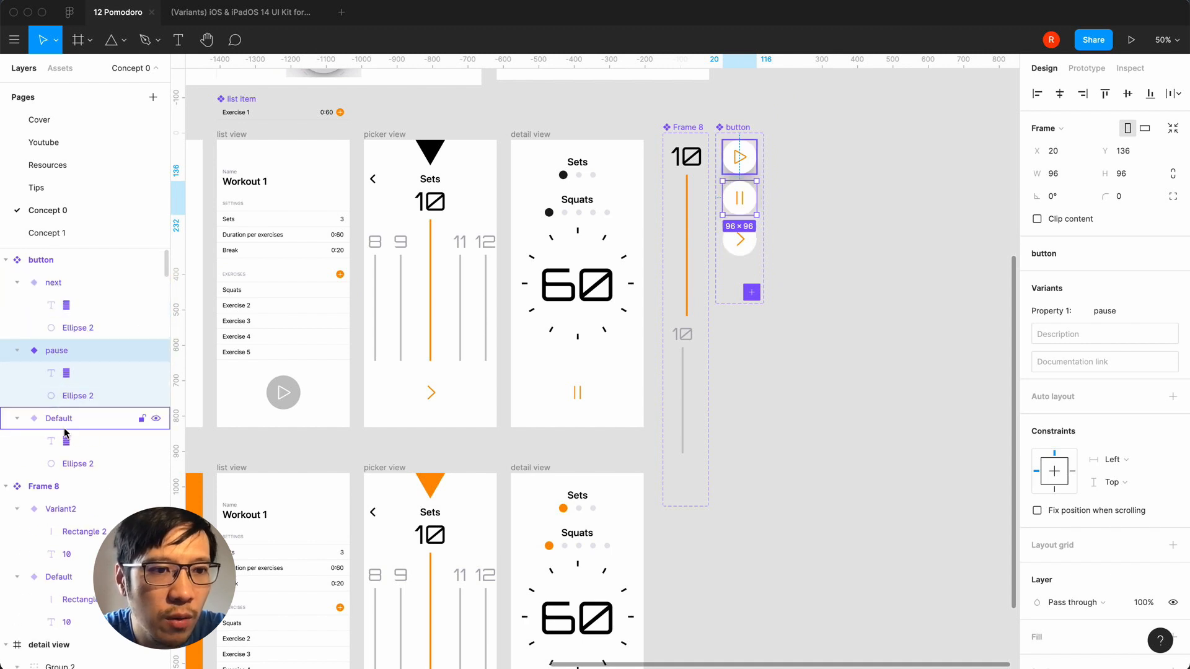
left_click(99, 417)
scroll(1126, 485, "down", 5)
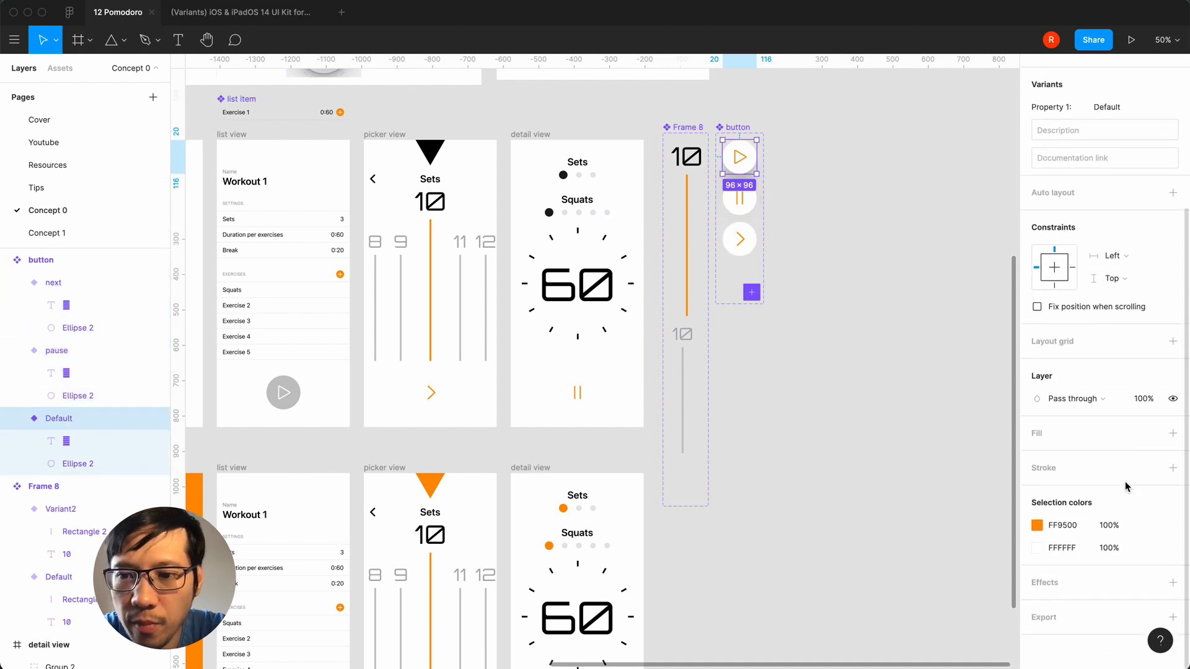
left_click(89, 463)
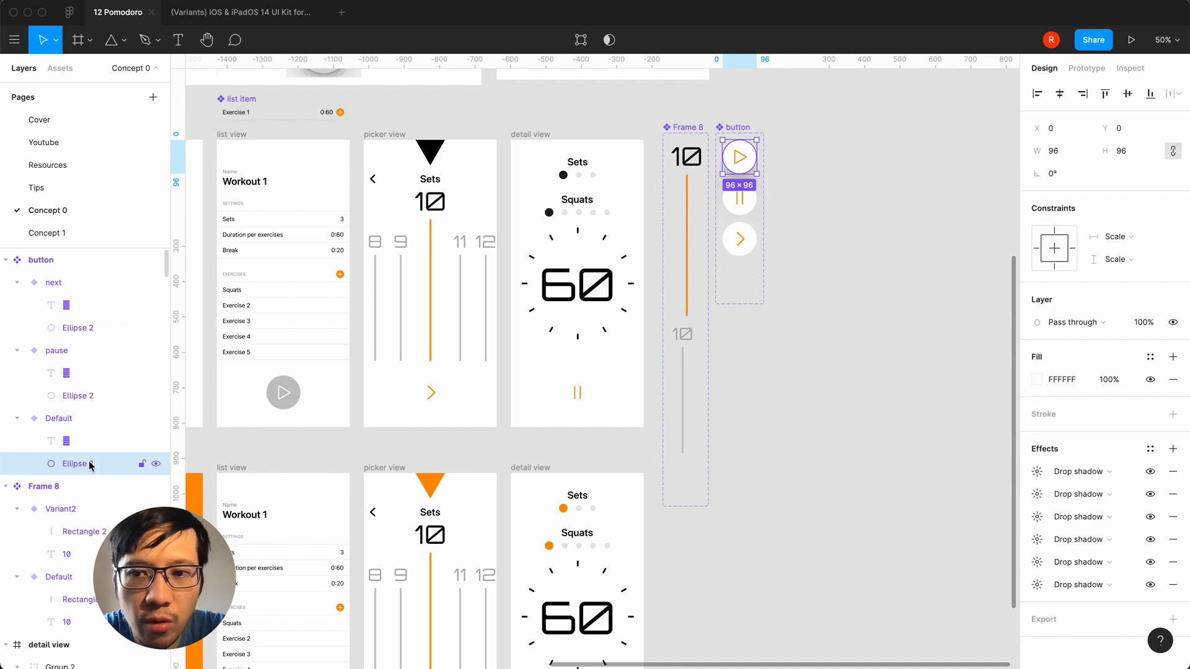
- Apply a Shadow Maker drop shadow to the Ellipse 2 circle in the button component's pause variant
left_click(82, 398)
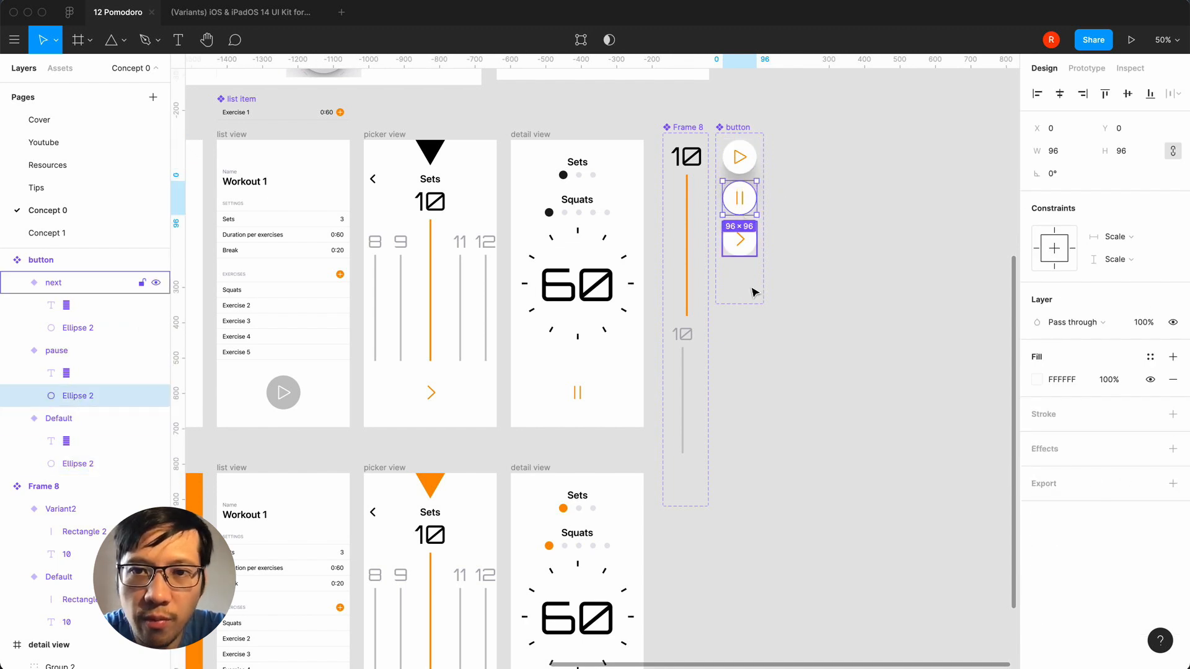
key("shift+0")
scroll(750, 319, "right", 10)
scroll(751, 319, "up", 4)
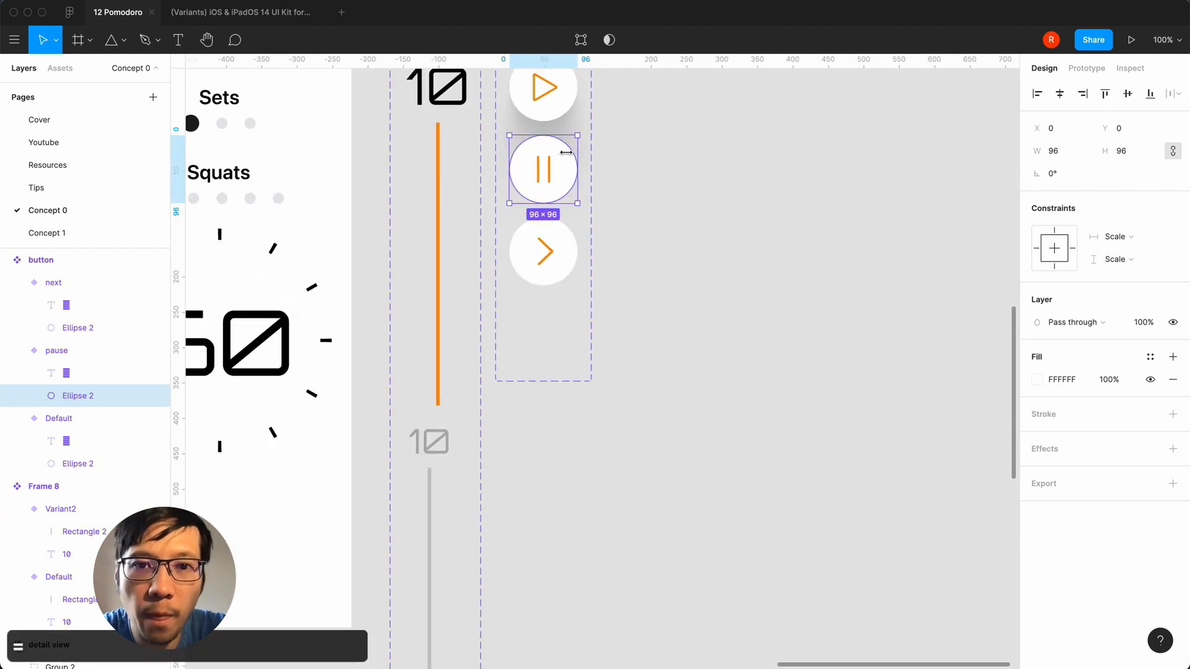
right_click(542, 201)
mouse_move(639, 444)
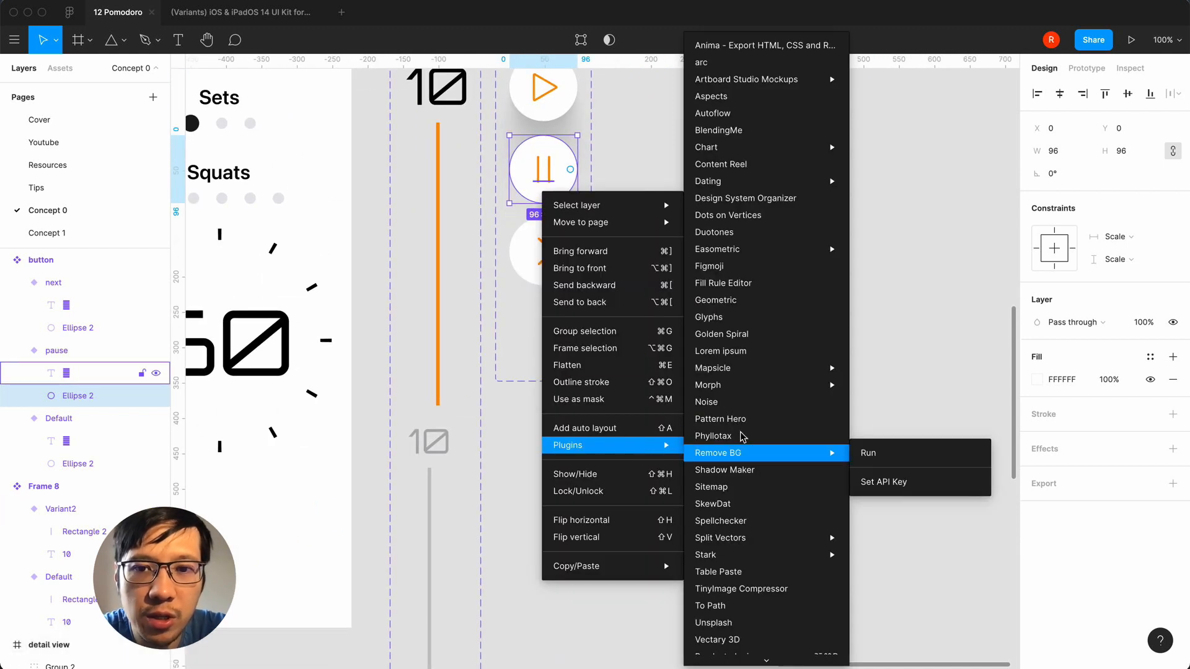
left_click(754, 471)
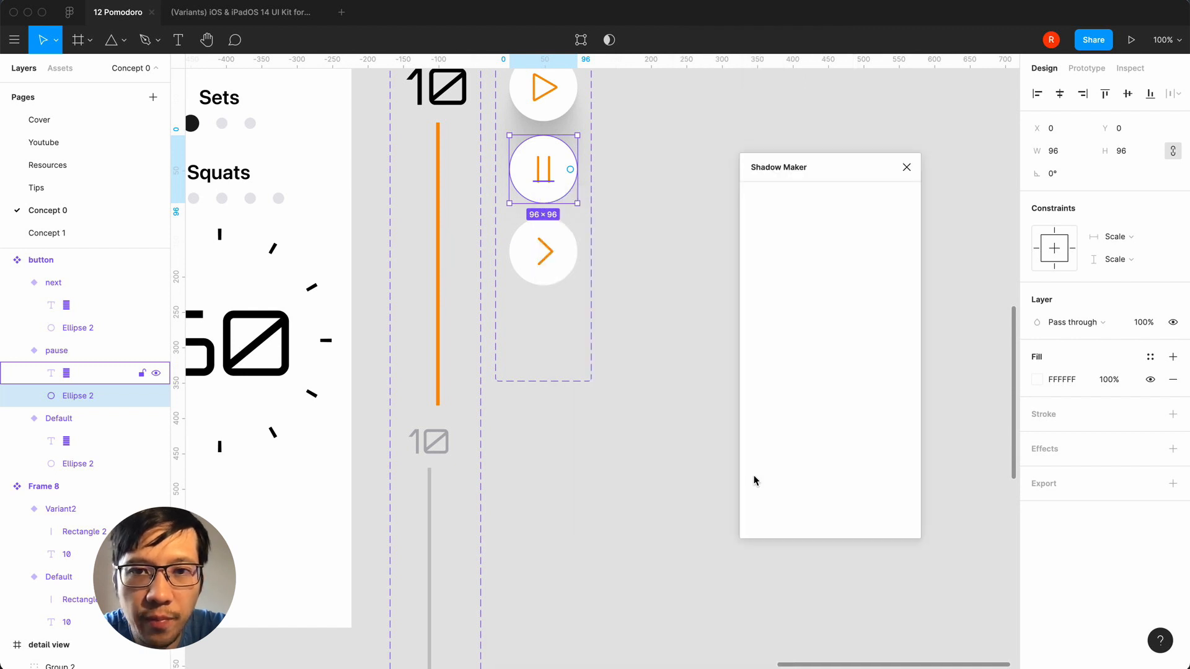
left_click(878, 512)
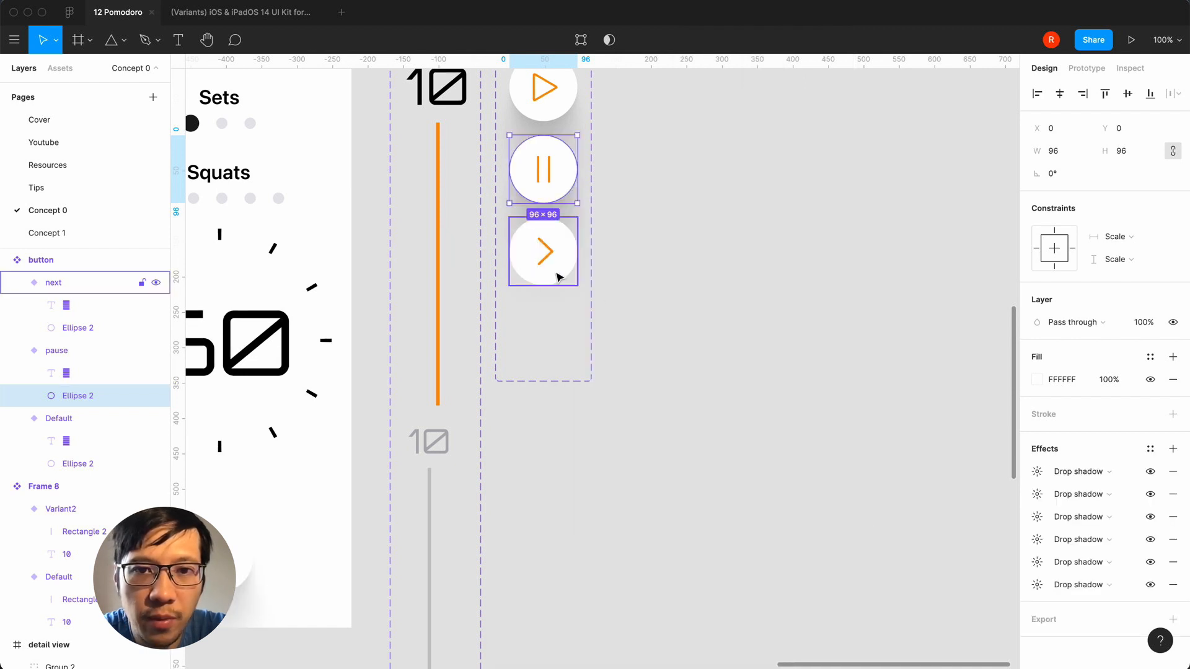
- Apply a black #000000 Shadow Maker drop shadow to the circle in the button component's next variant
left_click(573, 272)
left_click(78, 327)
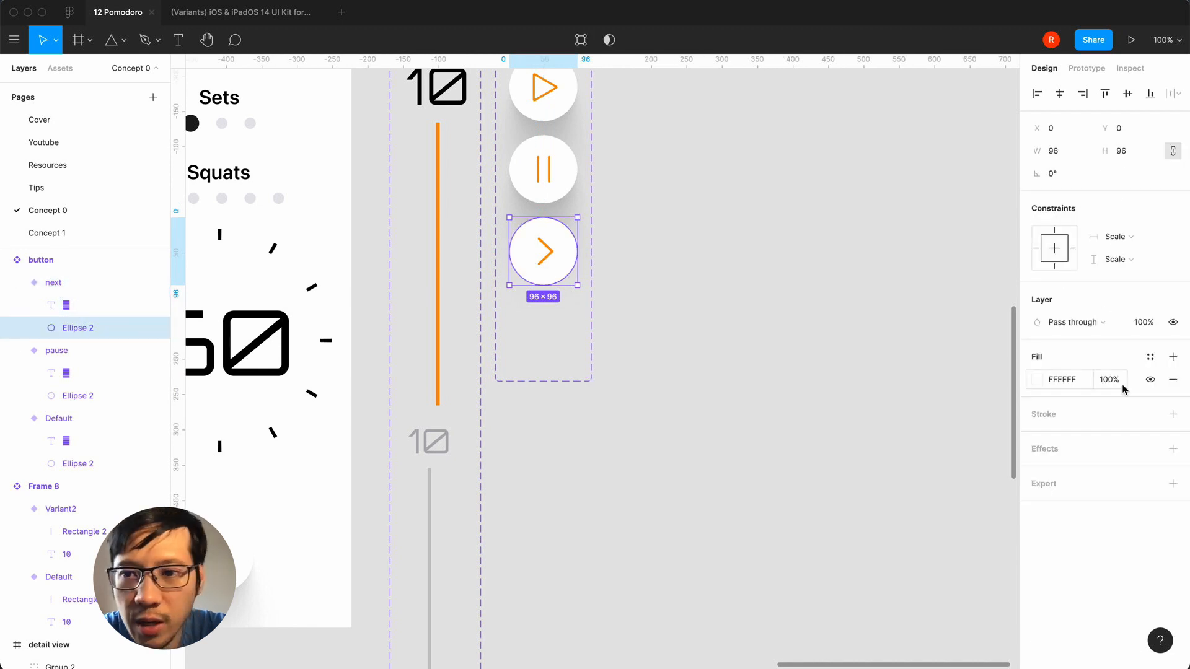
right_click(543, 279)
mouse_move(616, 536)
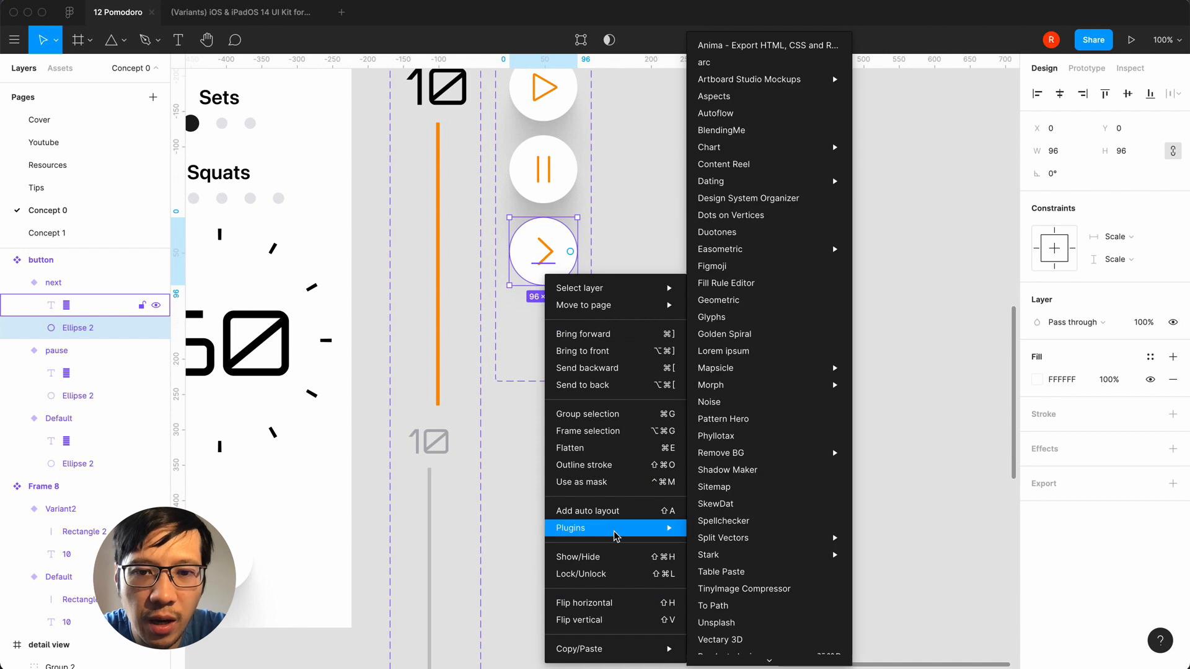
left_click(725, 470)
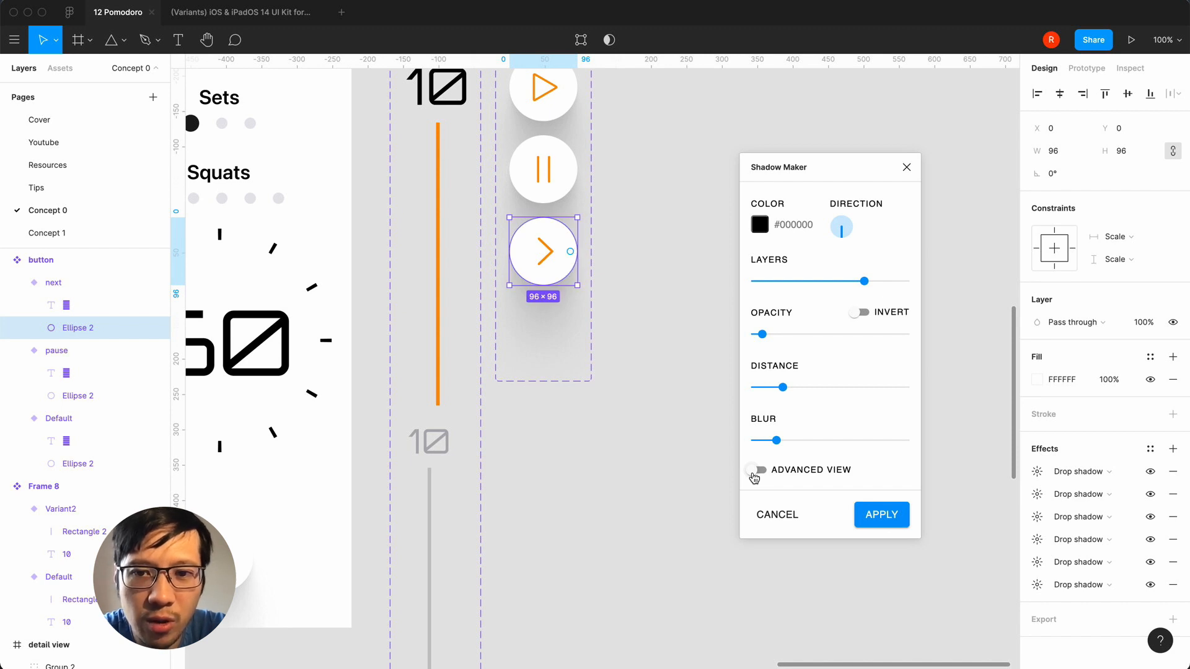
left_click(880, 515)
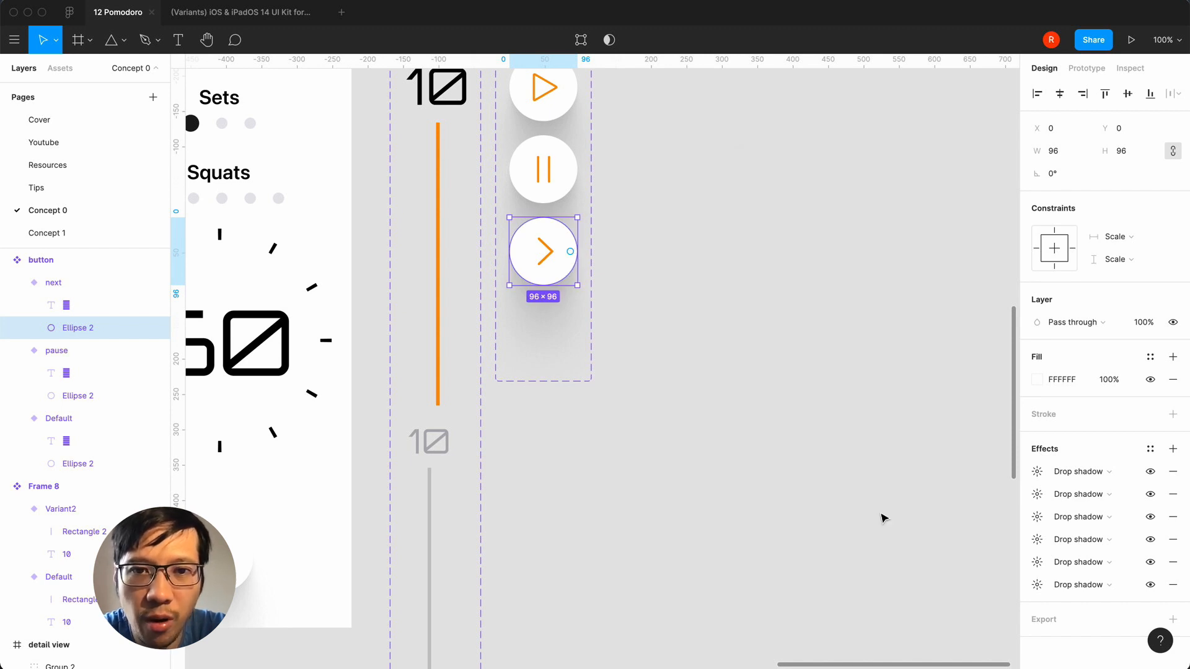
left_click(651, 539)
- Delete the shadowless button/Variant4 play button from the colored version's list view
scroll(652, 539, "down", 5)
scroll(652, 540, "down", 5)
scroll(651, 539, "left", 5)
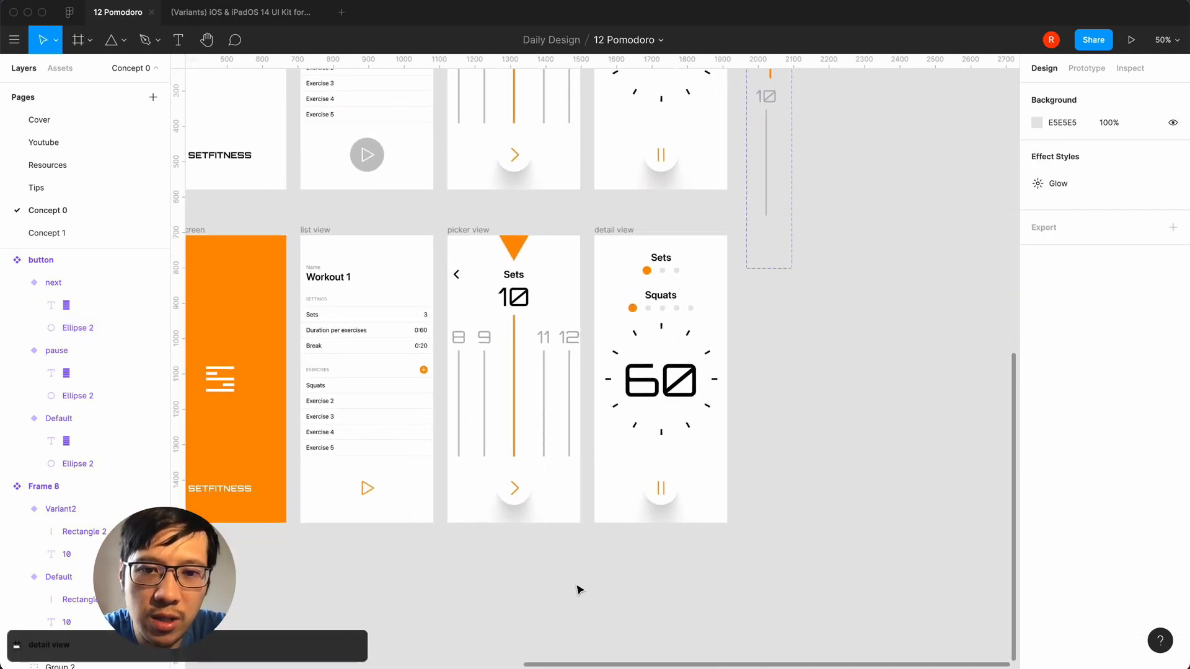
left_click(366, 488)
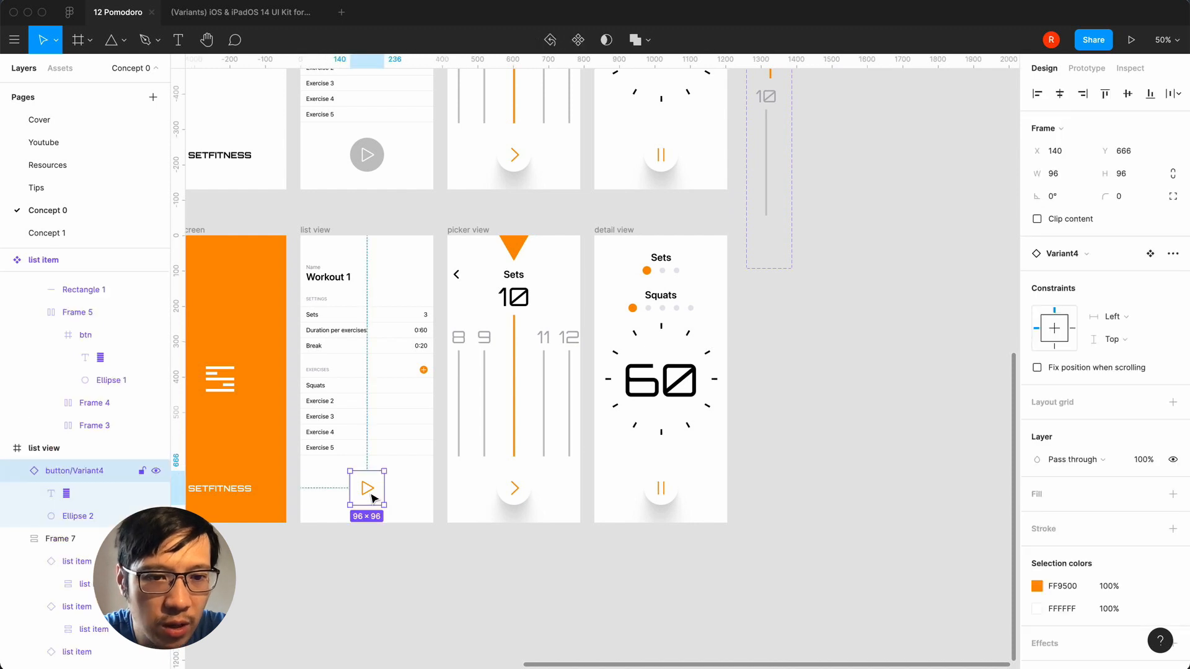
left_click(91, 517)
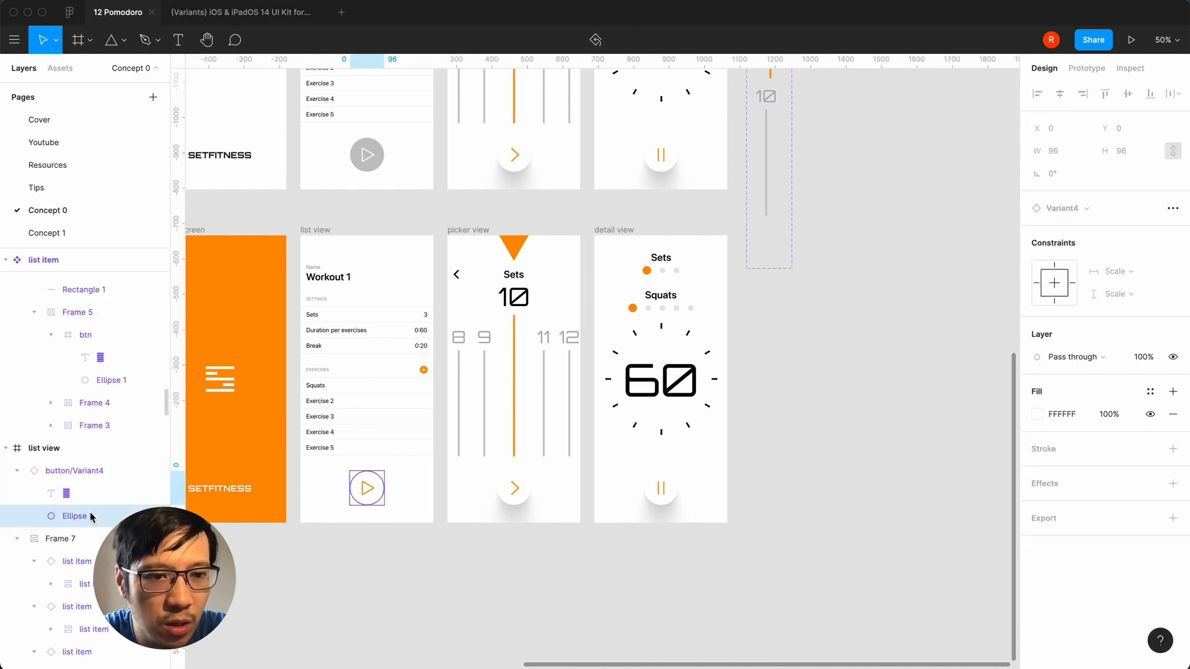
left_click(81, 473)
key("BackSpace")
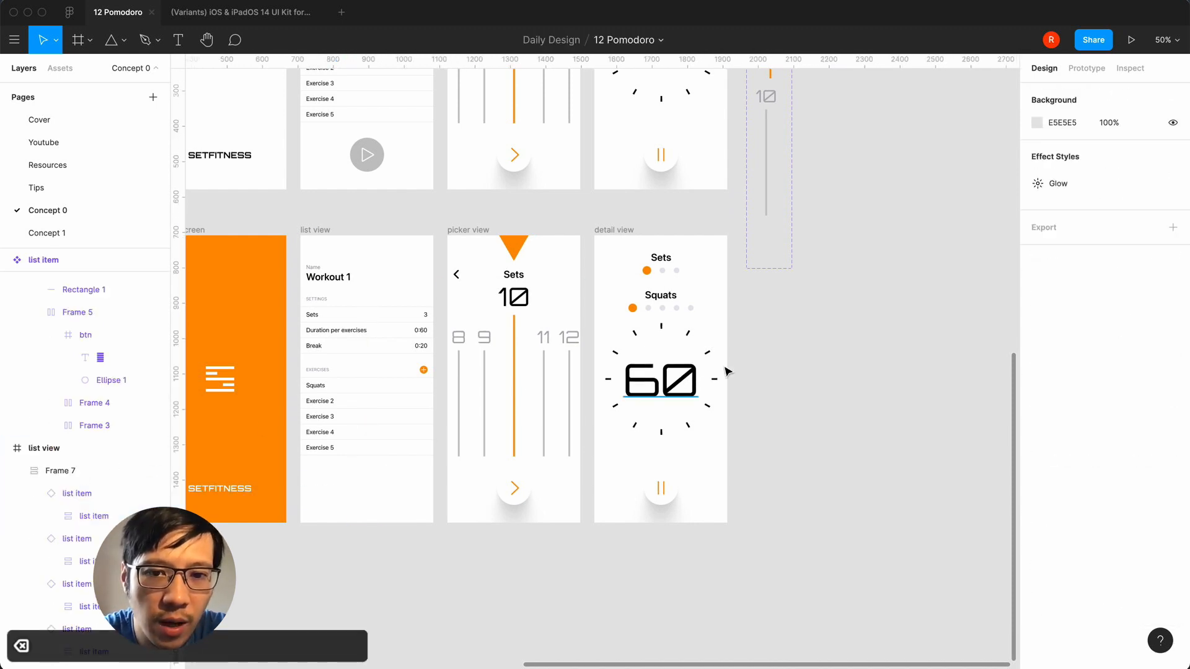
- Duplicate the button component's Default play variant and cut the duplicate out of the component set
scroll(809, 328, "up", 10)
left_click(824, 340)
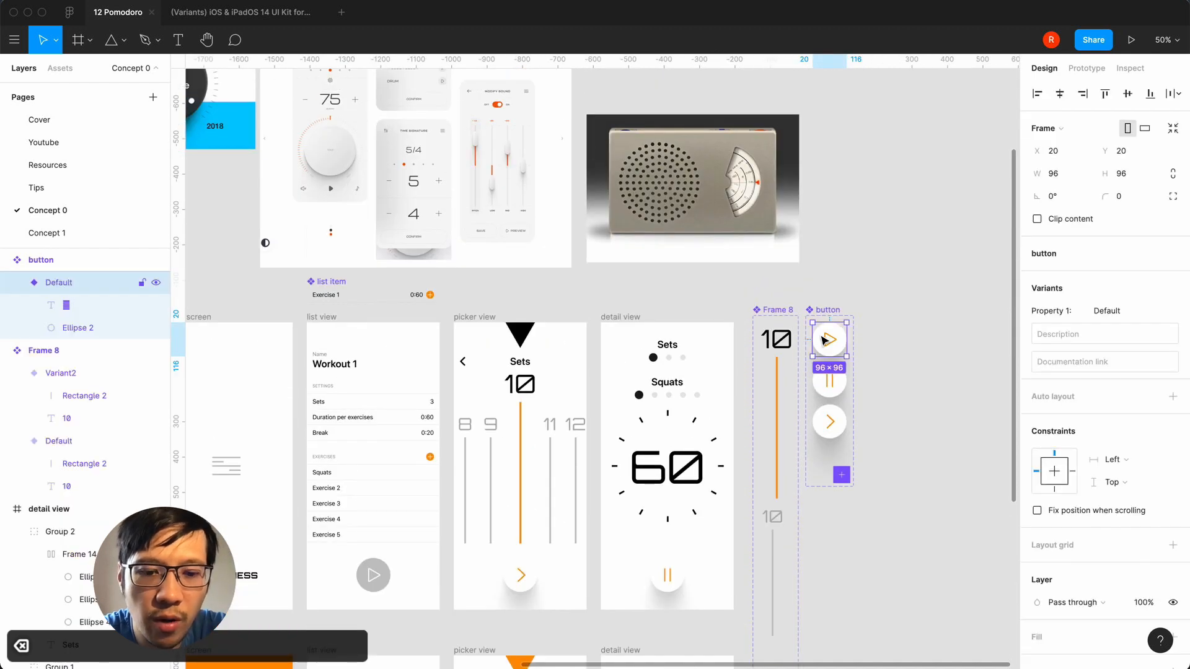
key("super+d")
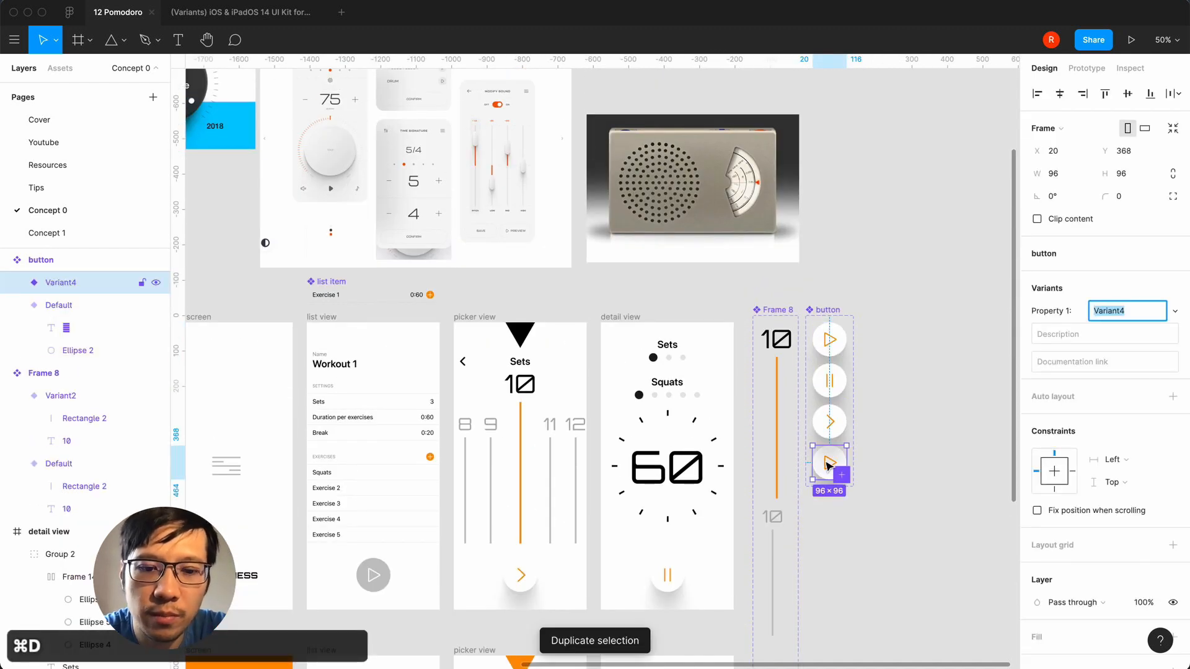
key("super+x")
scroll(827, 483, "down", 5)
key("super+x")
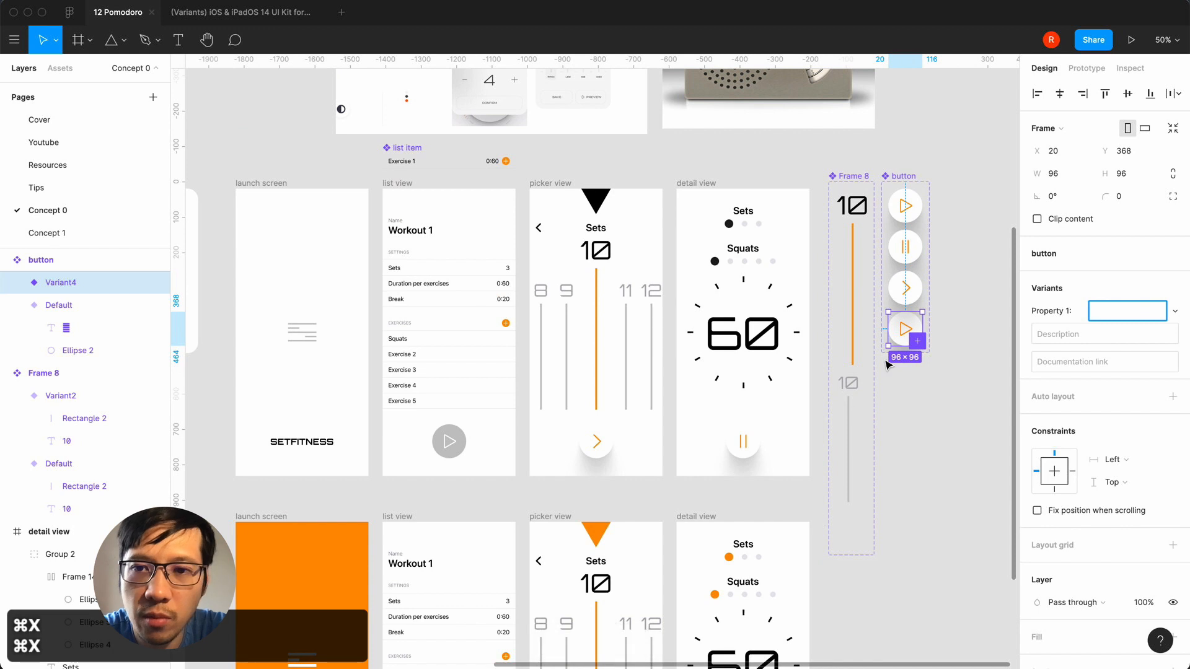
key("super+x")
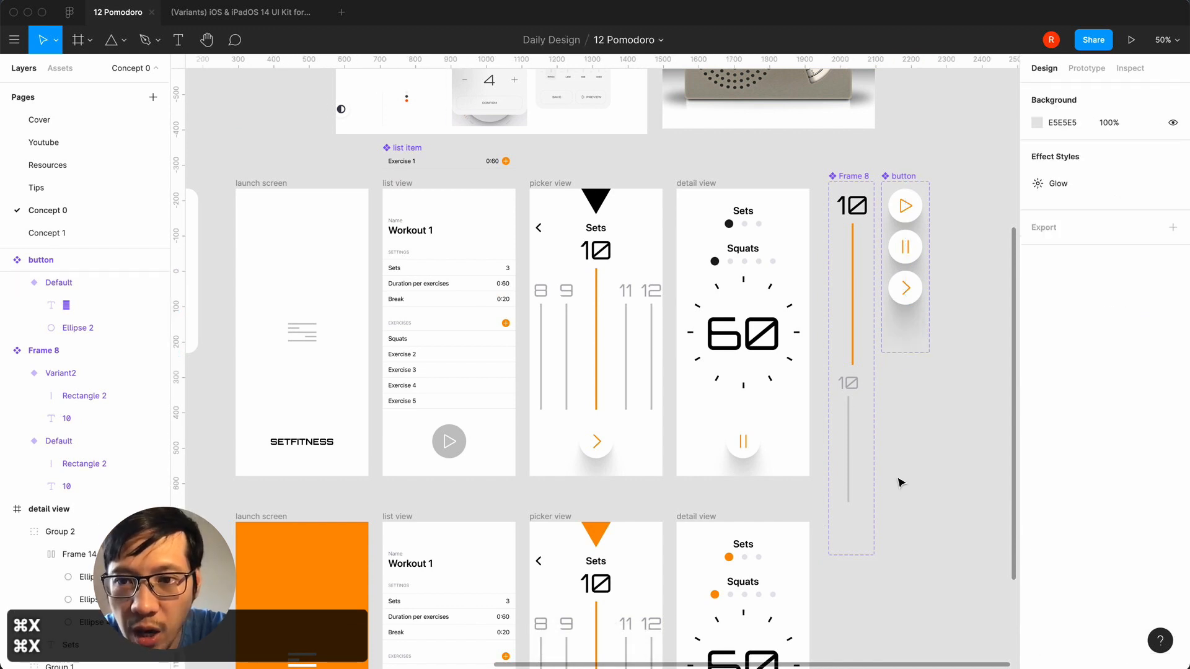
- Paste the play button into the colored list view, centered horizontally at X 140 and Y 666
scroll(898, 481, "down", 5)
scroll(898, 481, "left", 2)
left_click(440, 385)
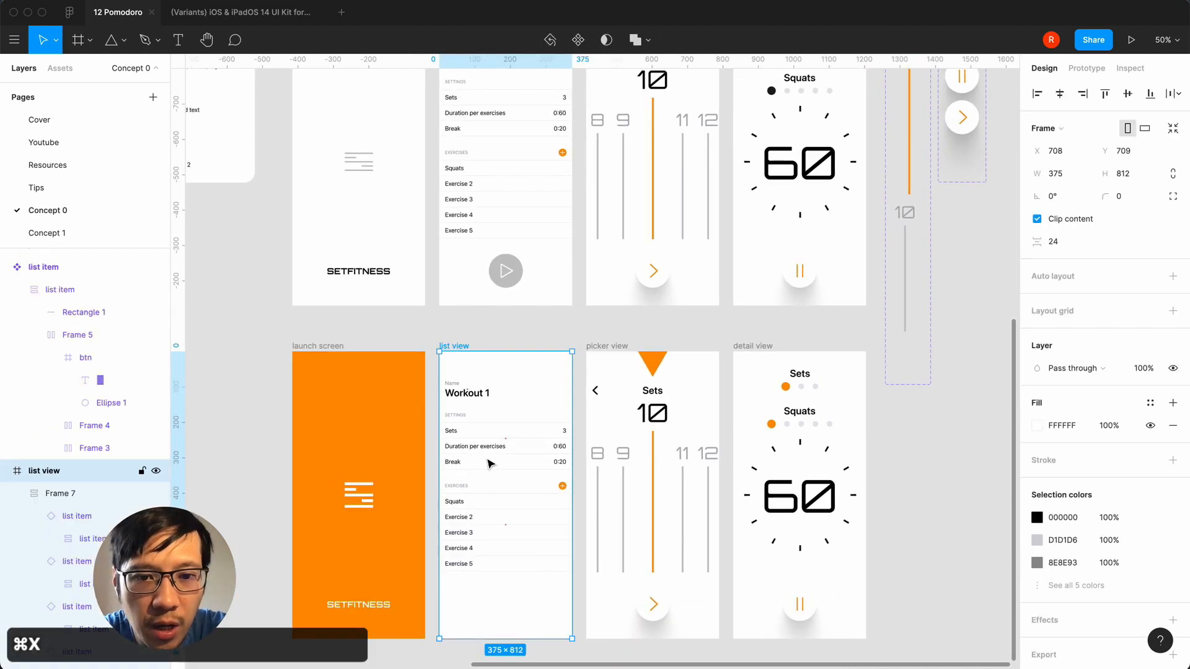
key("super+v")
left_click_drag(467, 504, 507, 606)
left_click(1126, 152)
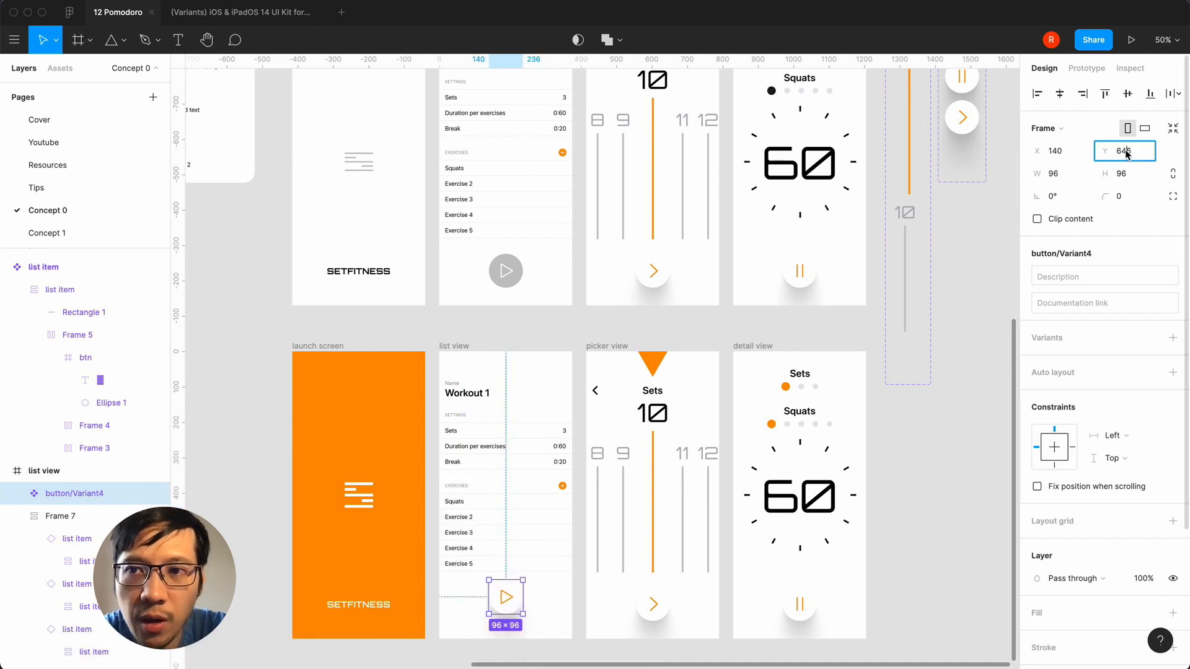
type("666")
key("Return")
left_click(1060, 94)
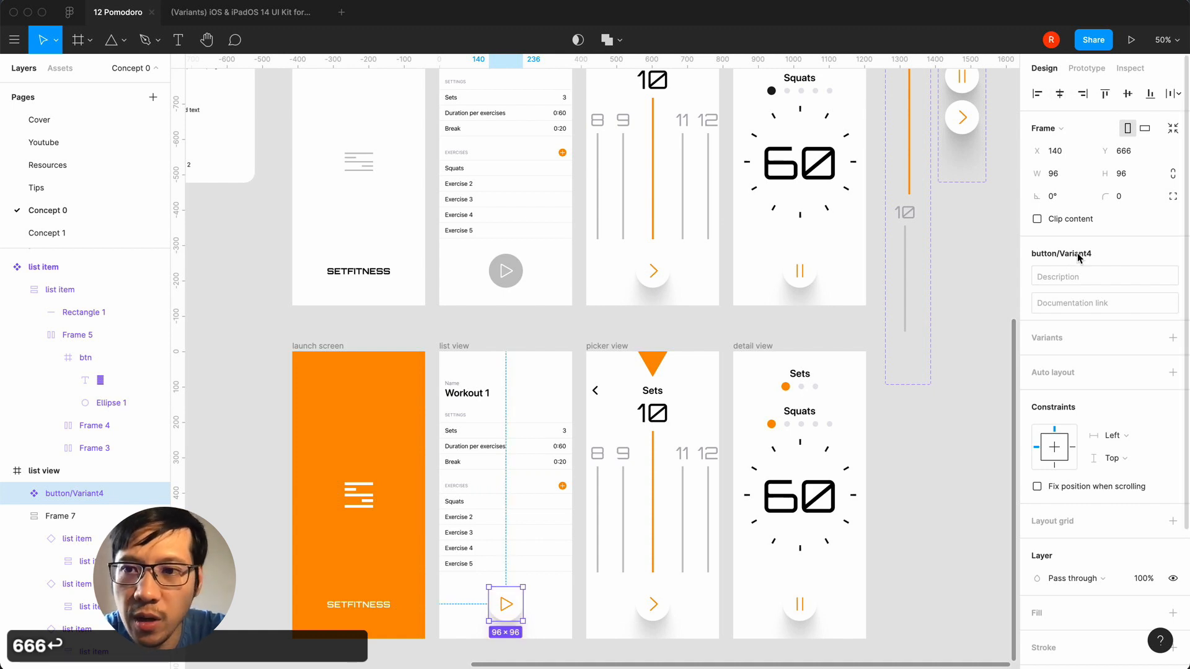
left_click(948, 515)
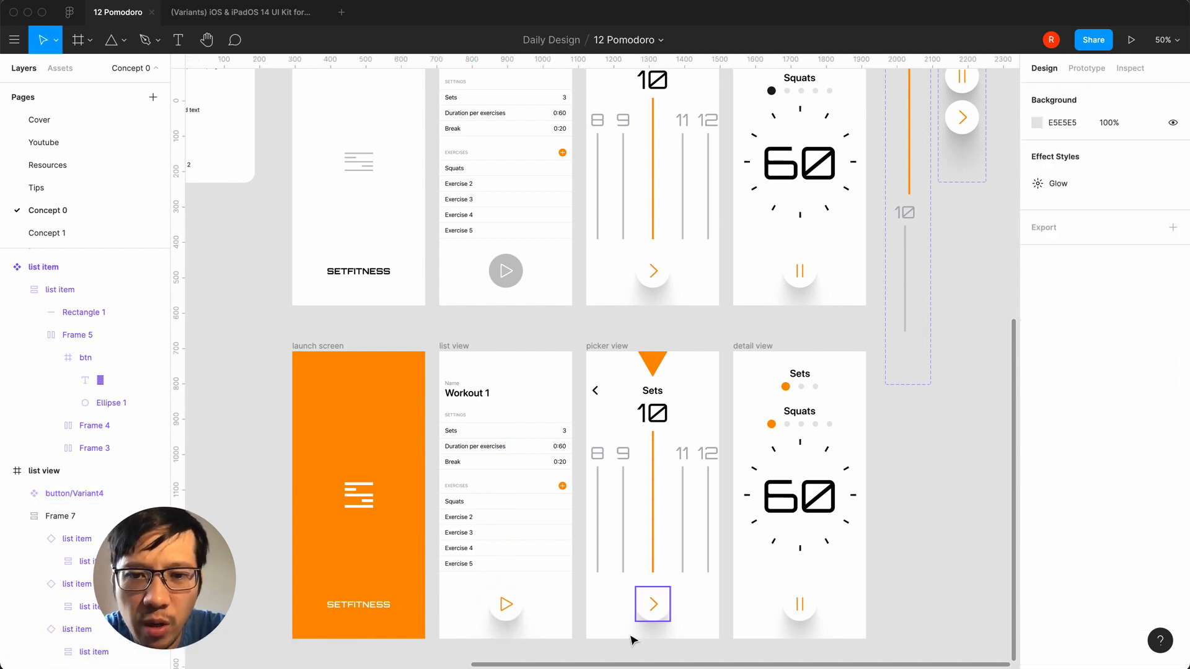
- Compare the colored list view's play button with the picker view's next button and the Default variant, and examine the shadows at 100% zoom
left_click(666, 604)
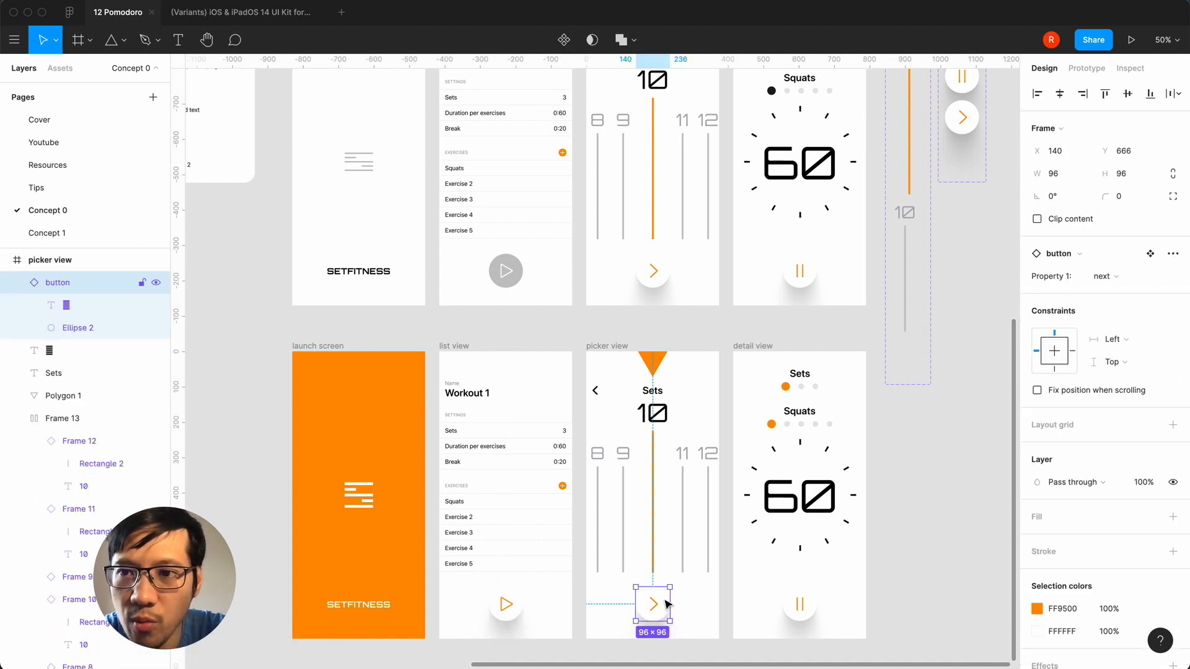
left_click(512, 619)
scroll(682, 372, "up", 3)
scroll(682, 372, "right", 3)
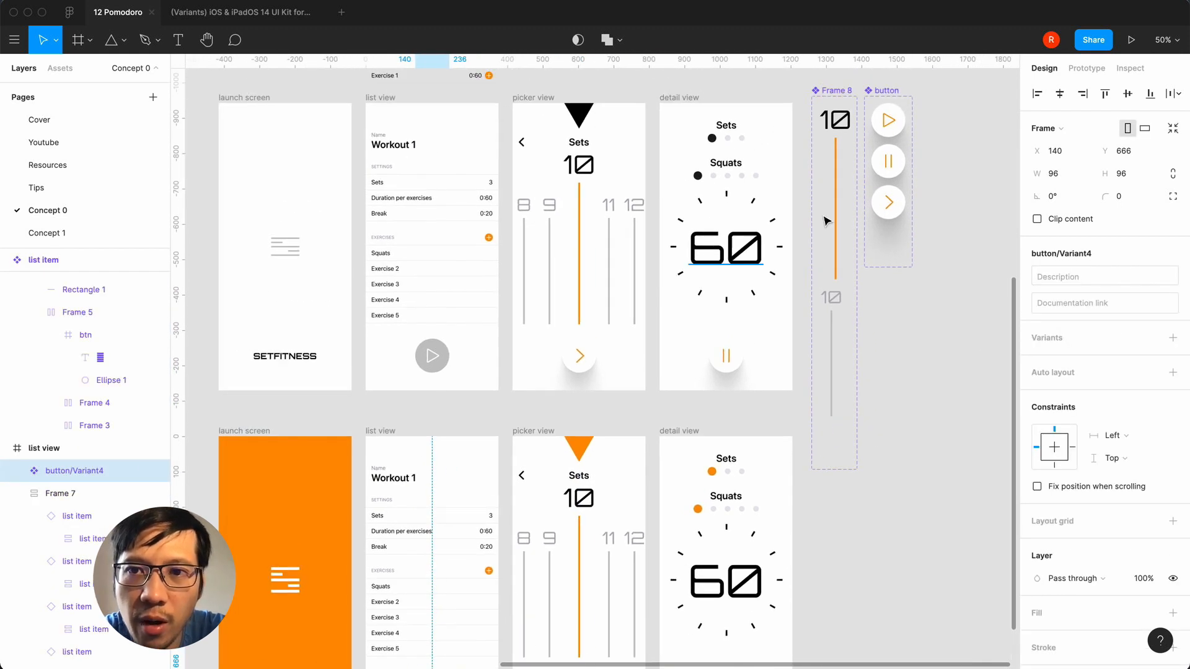
left_click(894, 129)
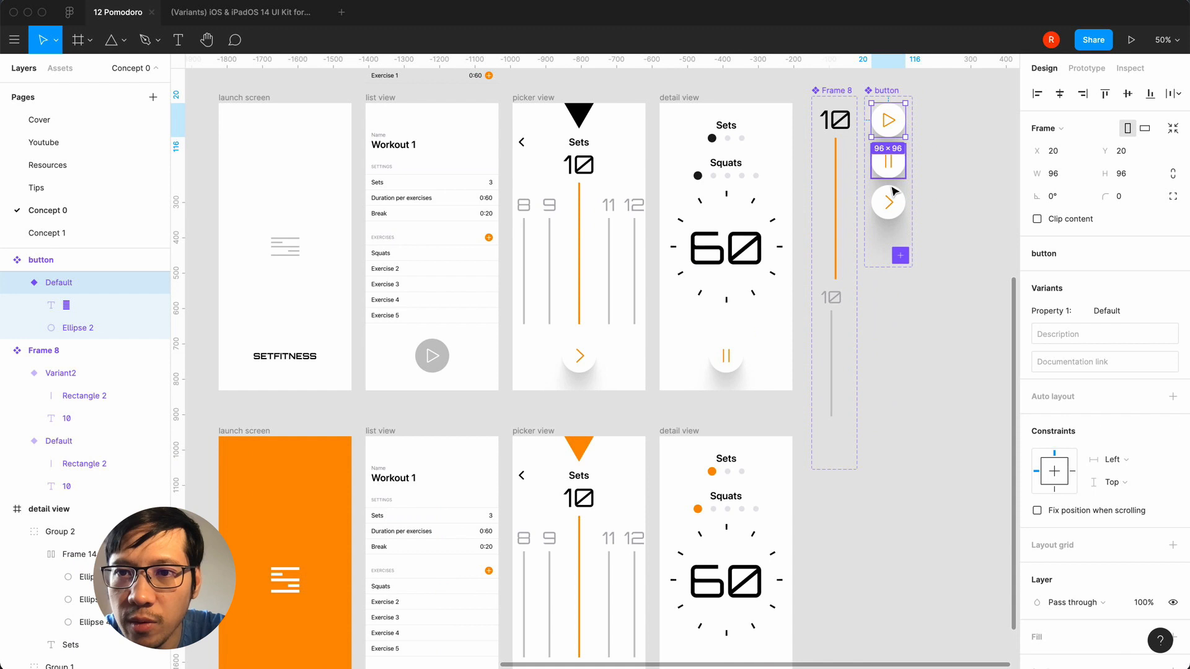
scroll(874, 462, "down", 7)
scroll(874, 462, "left", 2)
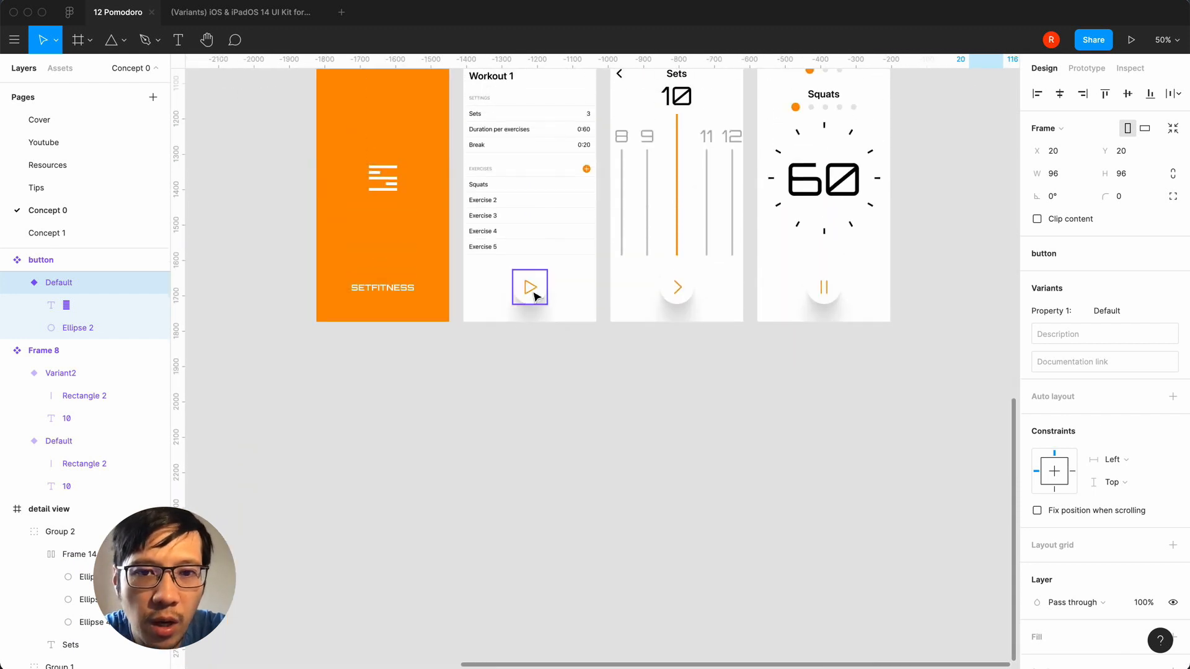
left_click(533, 291)
left_click(542, 408)
scroll(542, 408, "up", 3)
scroll(542, 407, "right", 1)
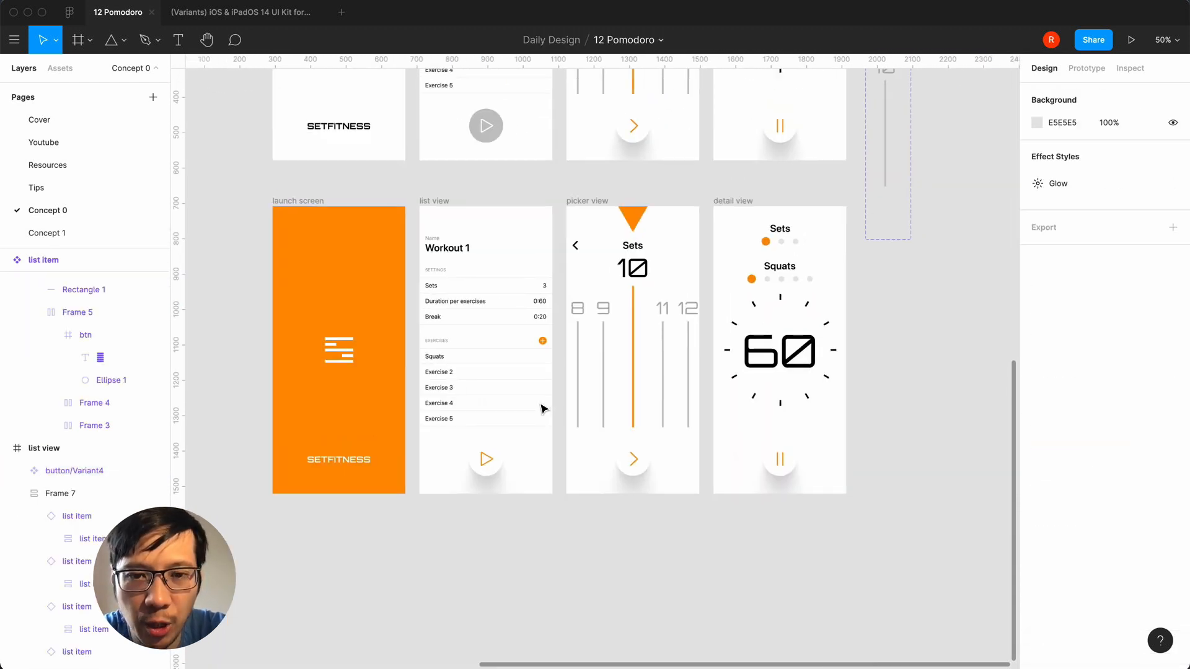
key("shift+0")
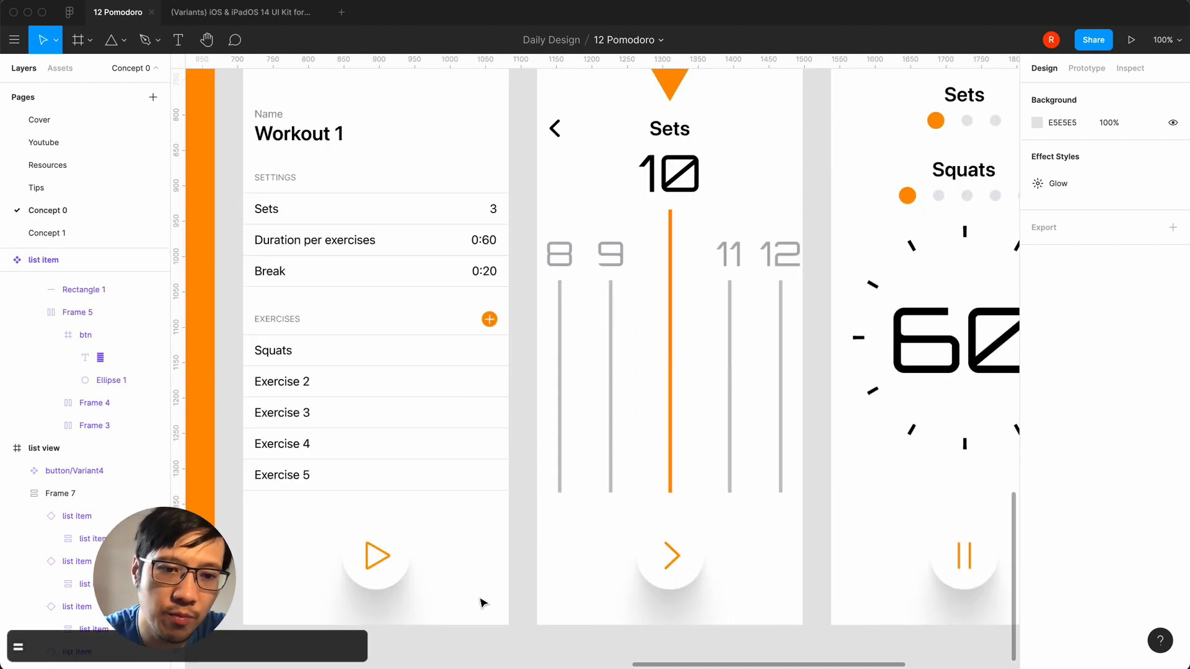
key("minus")
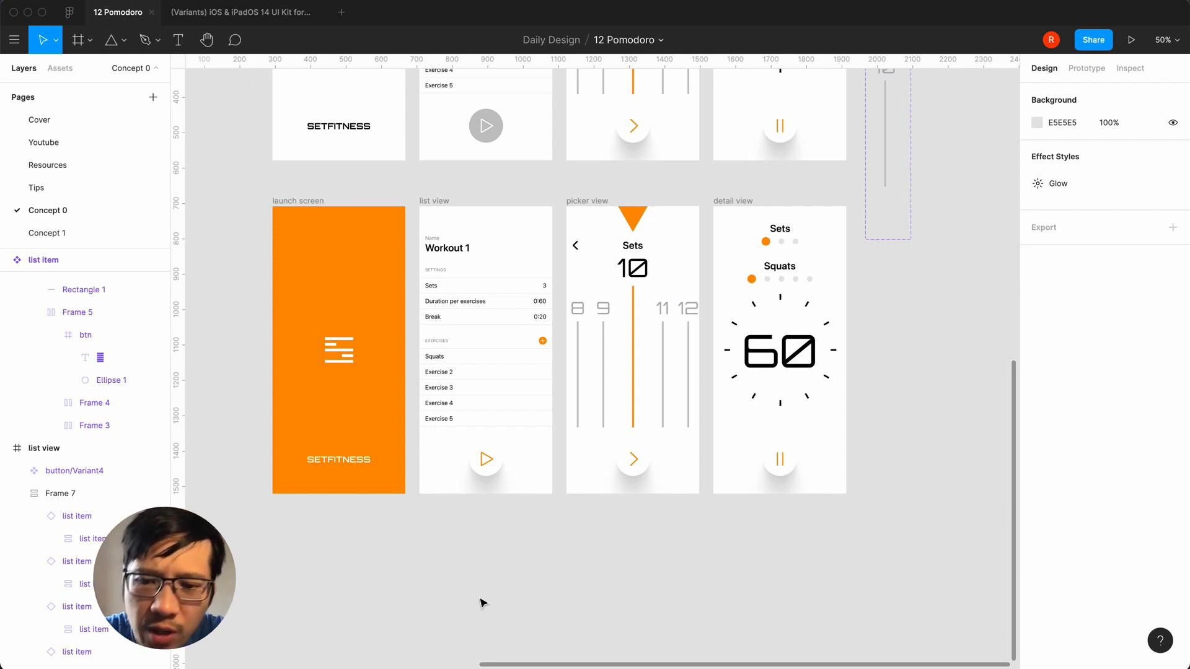
key("shift+0")
scroll(483, 603, "left", 1)
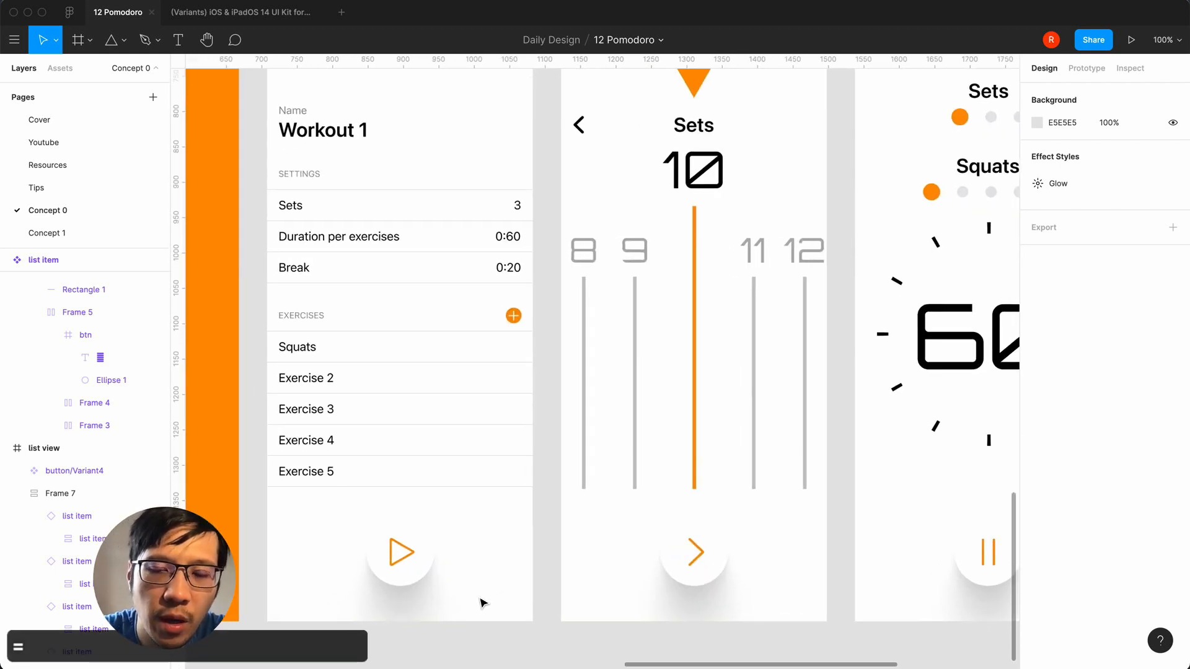
- Examine the shadowed play, next and pause buttons across the colored list, picker and detail views at 50% and 100% zoom
key("minus")
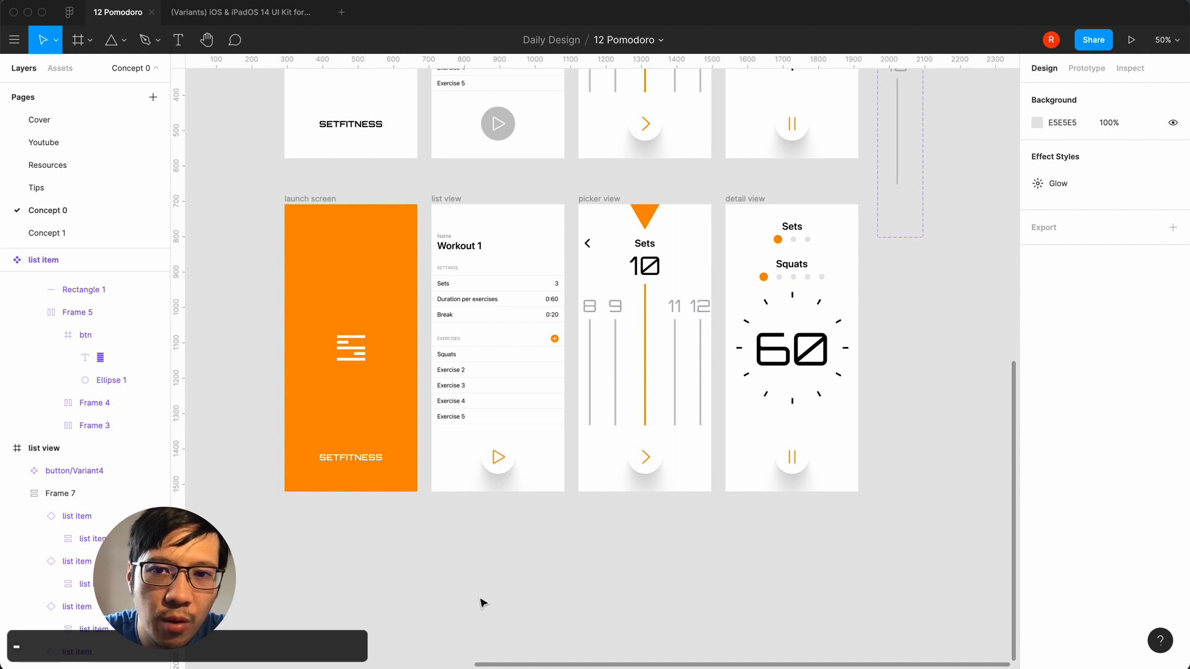
key("shift+0")
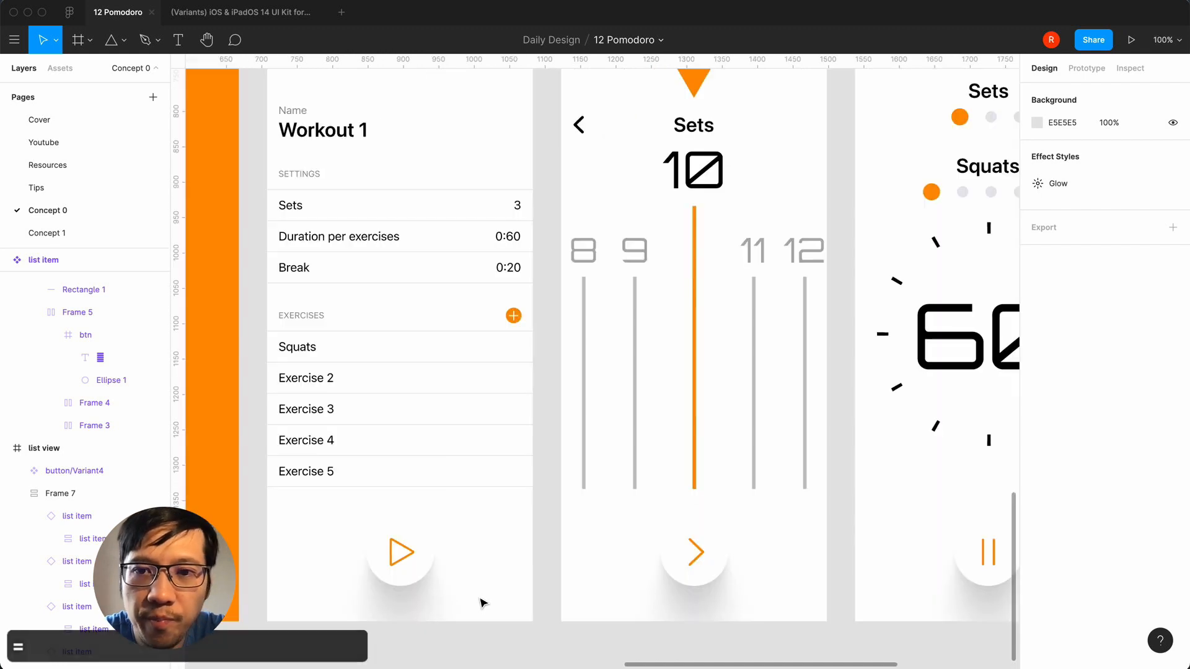
scroll(481, 600, "right", 2)
scroll(739, 473, "right", 5)
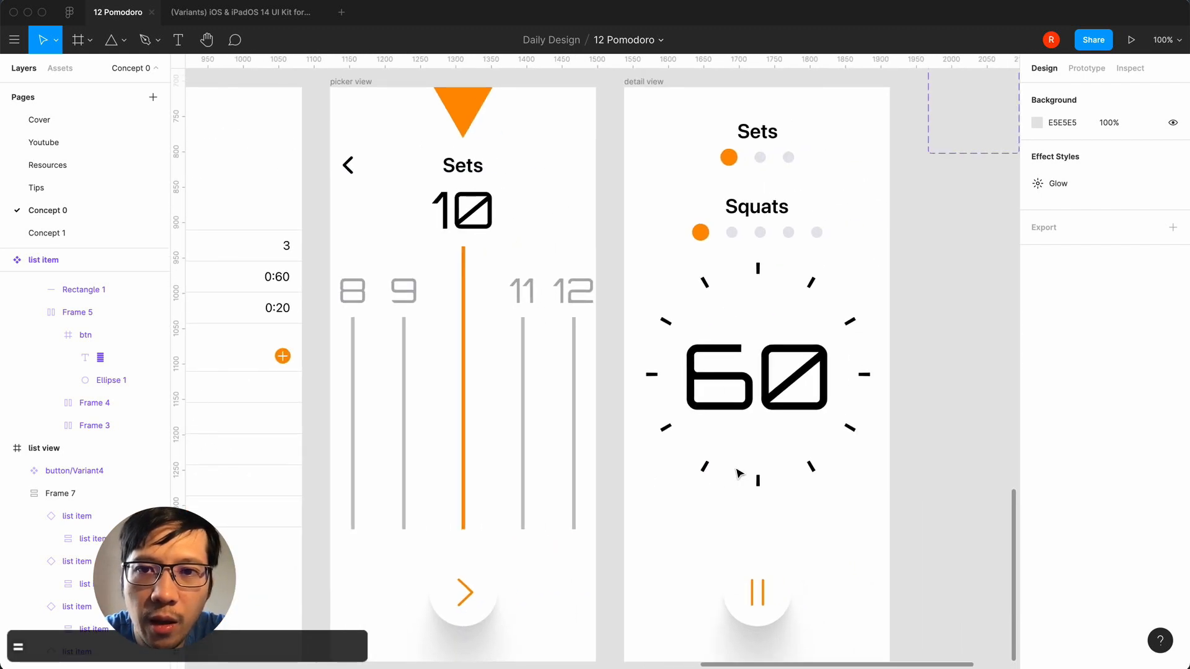
scroll(625, 507, "left", 4)
scroll(625, 507, "down", 4)
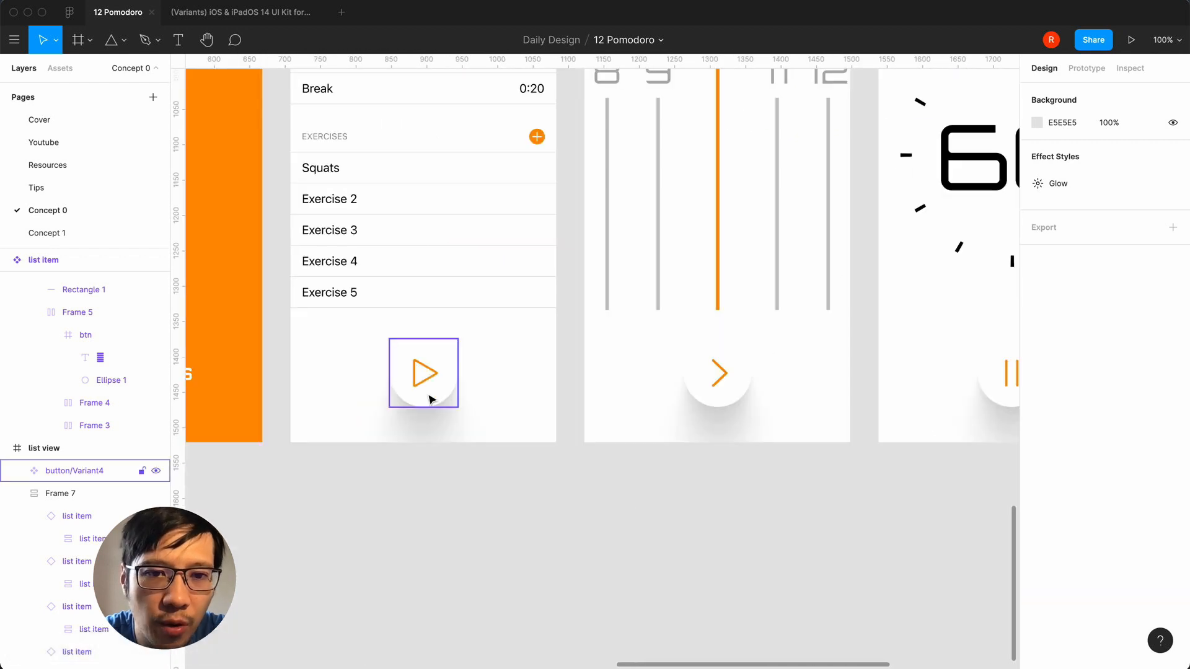
left_click(432, 399)
left_click(474, 544)
- Duplicate the Ellipse 2 circle inside the button component's Default play variant
scroll(529, 470, "right", 10)
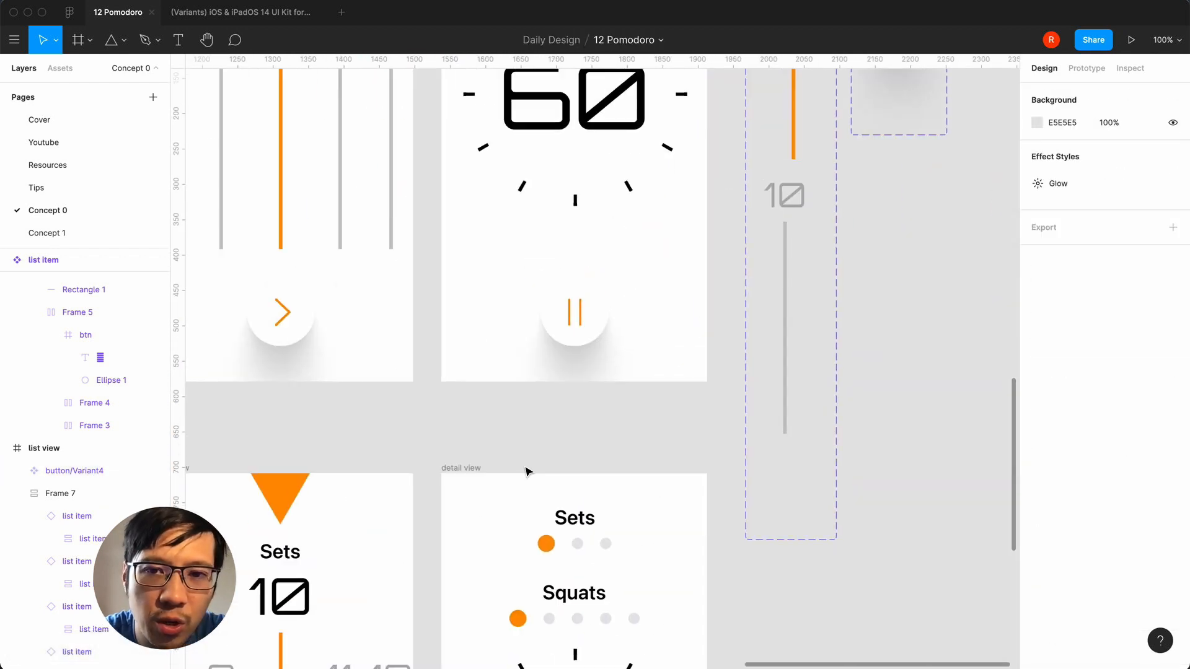
scroll(619, 446, "down", 10)
scroll(619, 446, "right", 4)
scroll(728, 417, "right", 4)
scroll(728, 416, "up", 6)
left_click(625, 283)
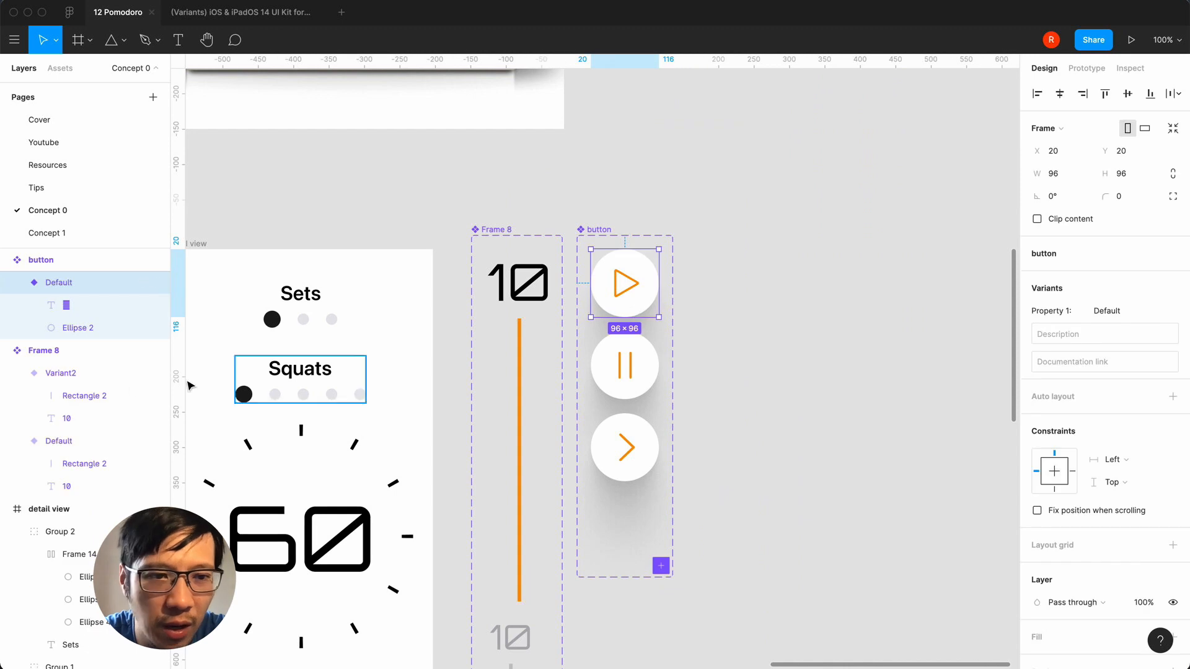
left_click(82, 330)
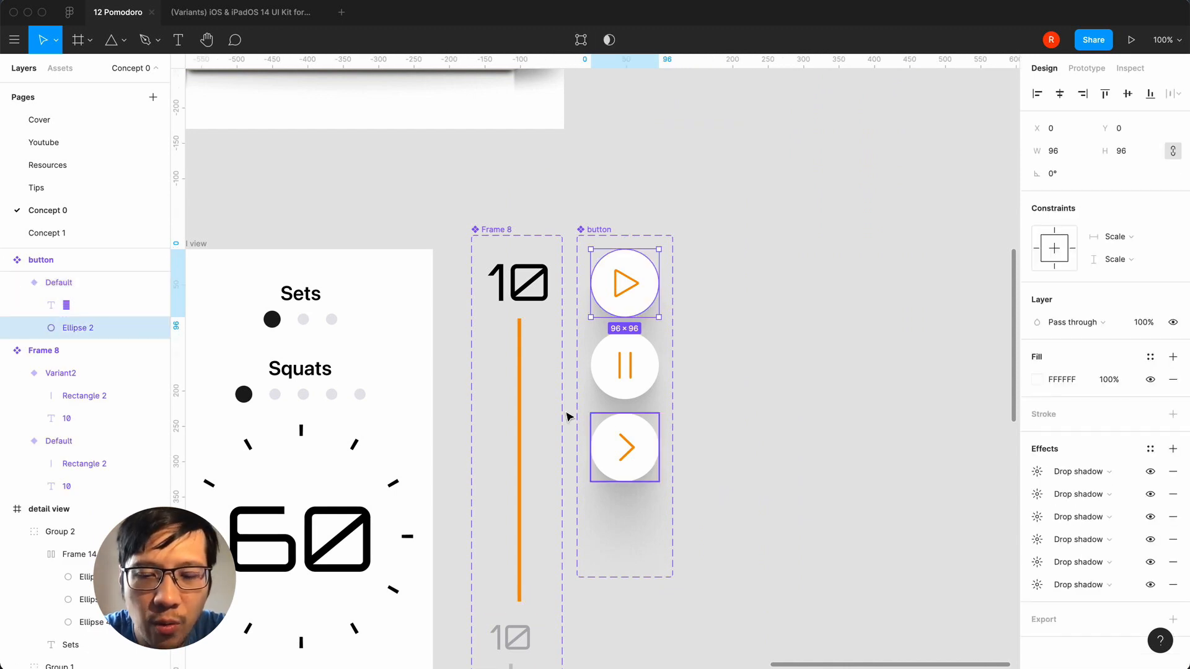
key("super+d")
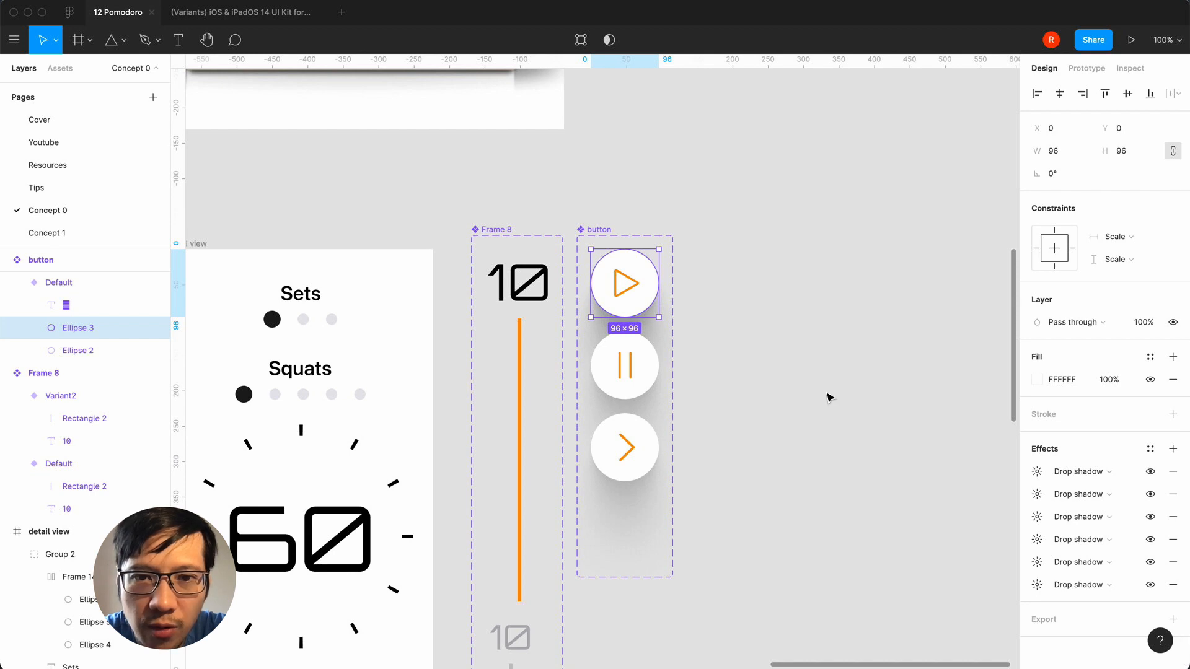
- Remove every drop shadow from the duplicated circle in the Default play variant
left_click(1173, 471)
left_click(1173, 471)
left_click(1173, 472)
left_click(1173, 472)
left_click(1173, 471)
left_click(1173, 471)
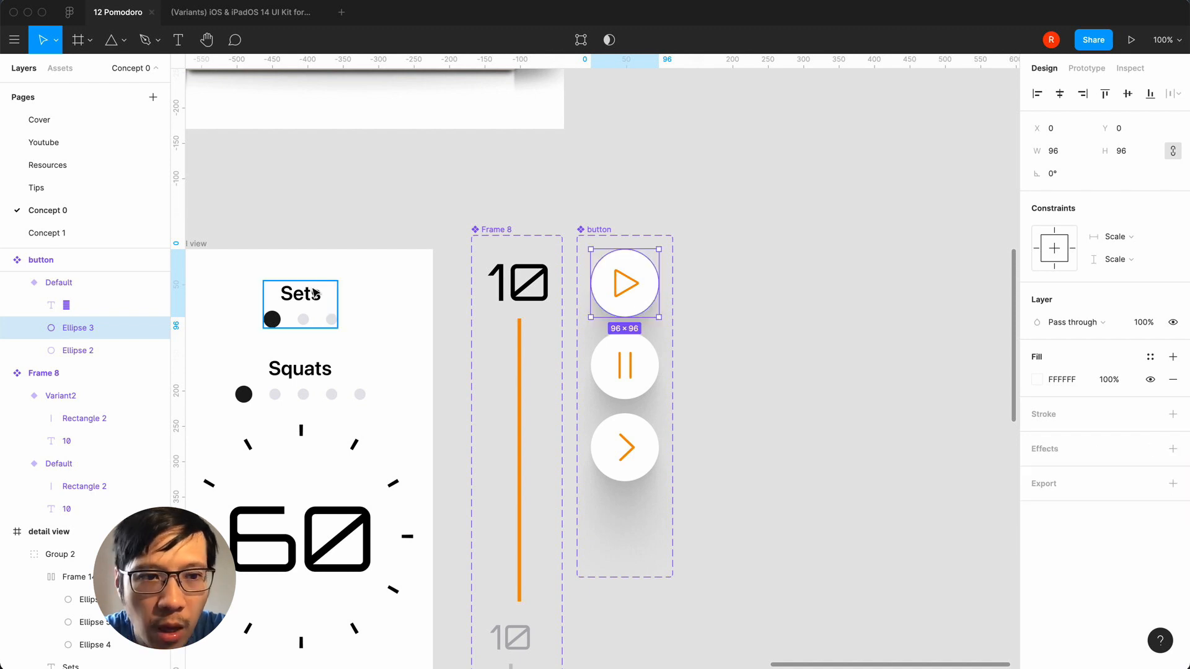
- Give the play variant's duplicated circle a linear gradient fill from white to light gray RGB 229, 229, 234 at 100% opacity
left_click(1038, 378)
left_click(894, 306)
left_click(890, 319)
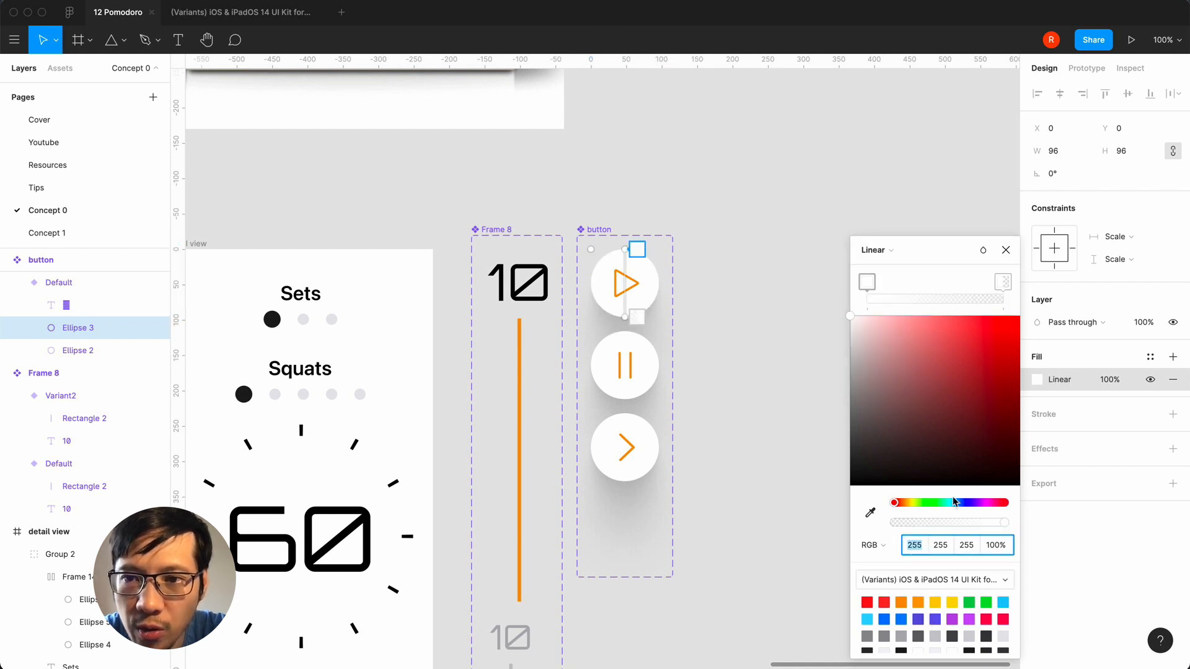
left_click(1003, 282)
scroll(927, 614, "down", 1)
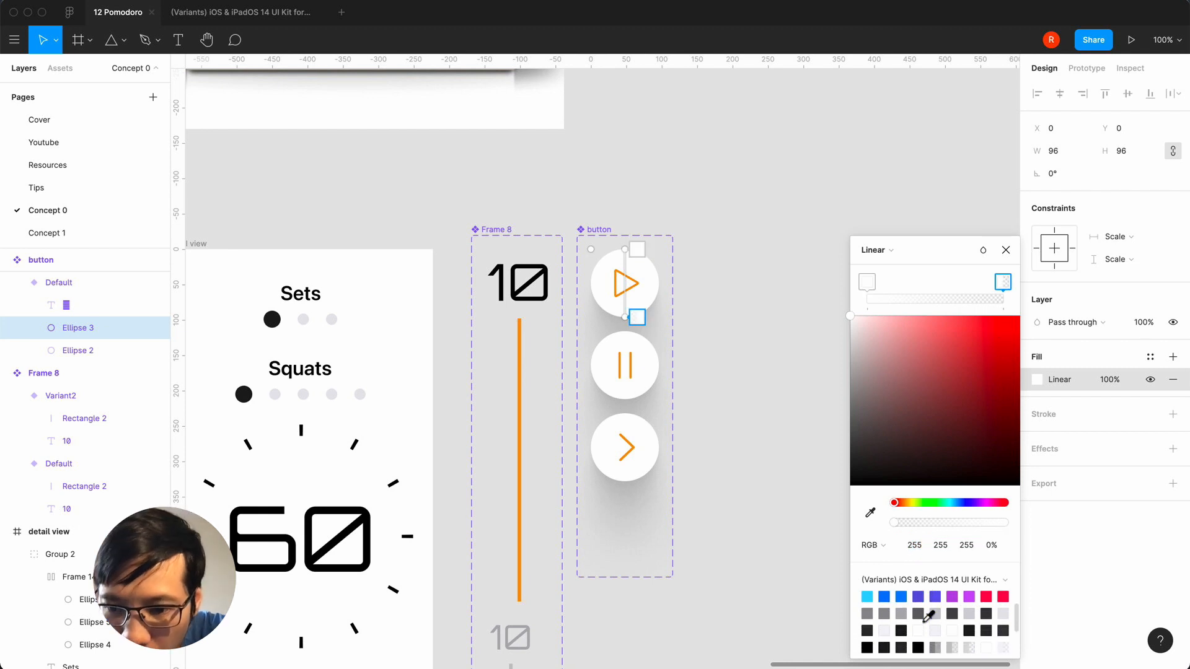
left_click(1003, 613)
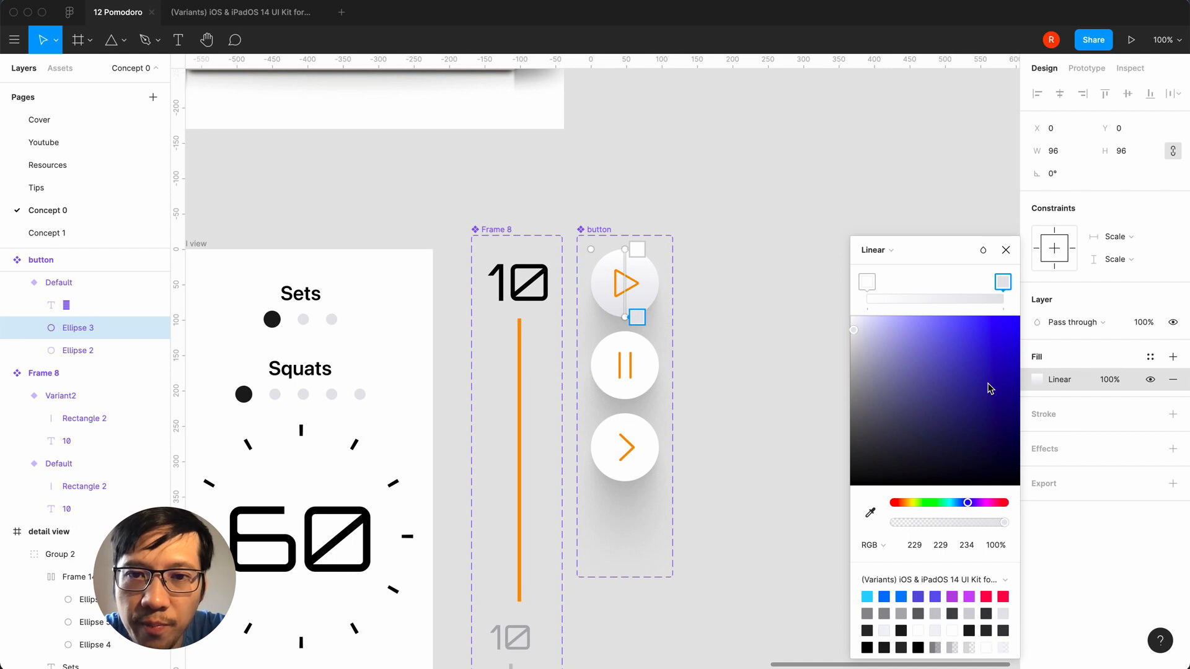
left_click(1004, 250)
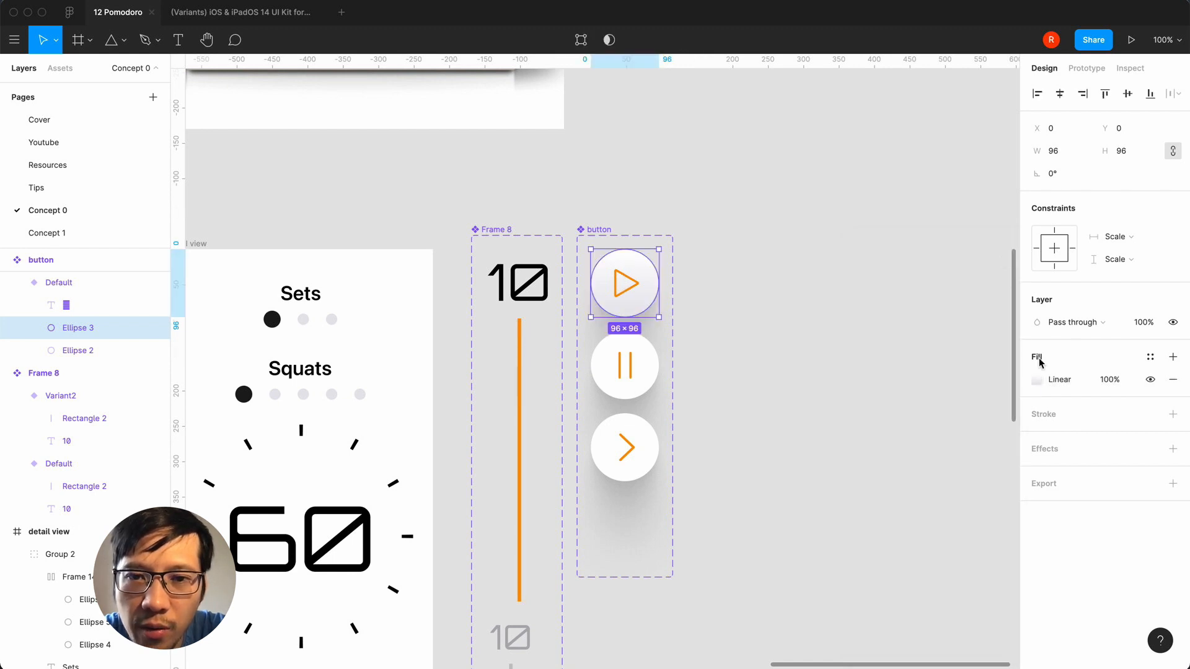
left_click(876, 377)
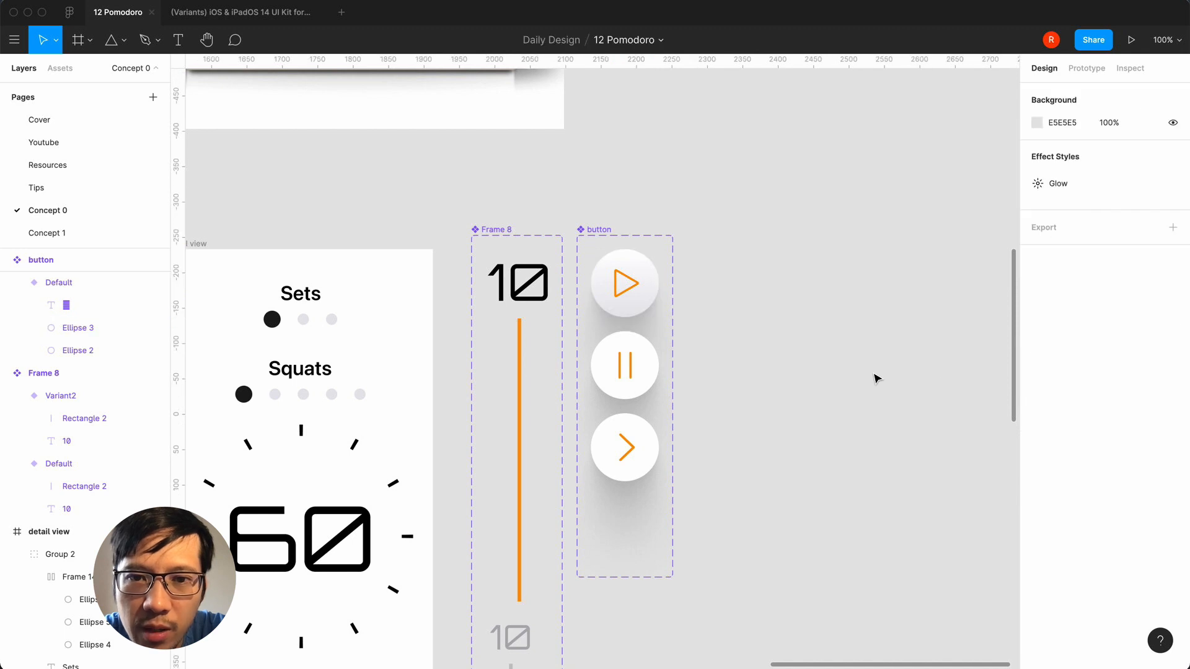
- Compare the buttons in the colored screens with those in the original screens and the component set
scroll(744, 531, "down", 10)
scroll(743, 531, "left", 8)
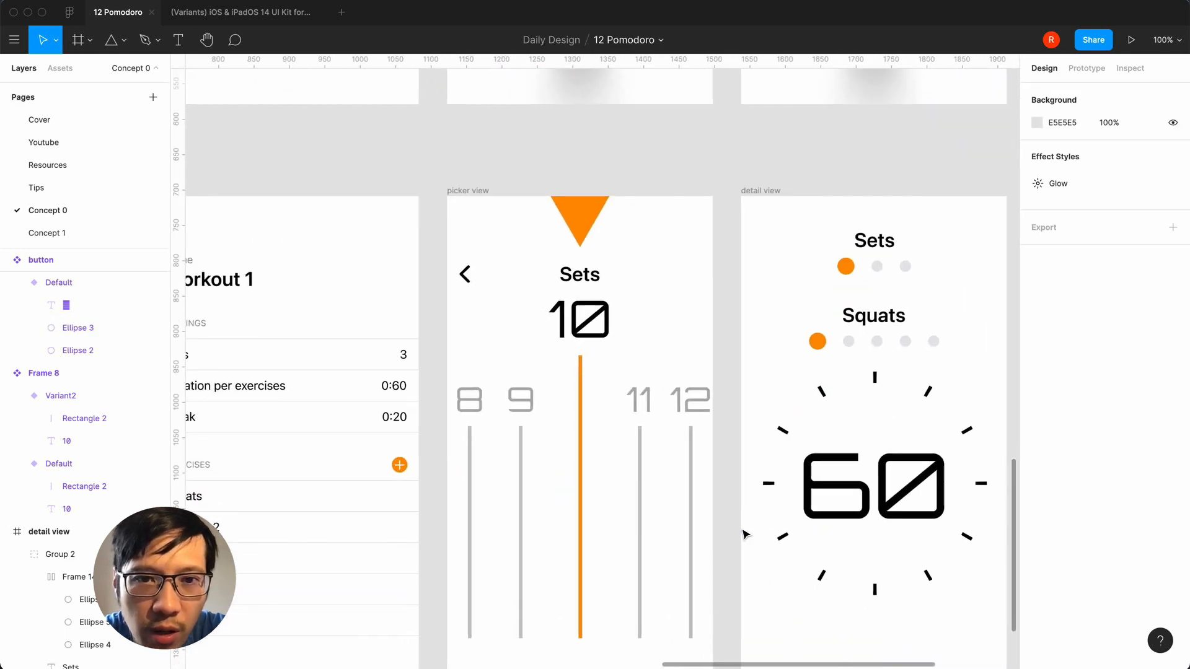
scroll(744, 533, "down", 5)
scroll(743, 533, "left", 4)
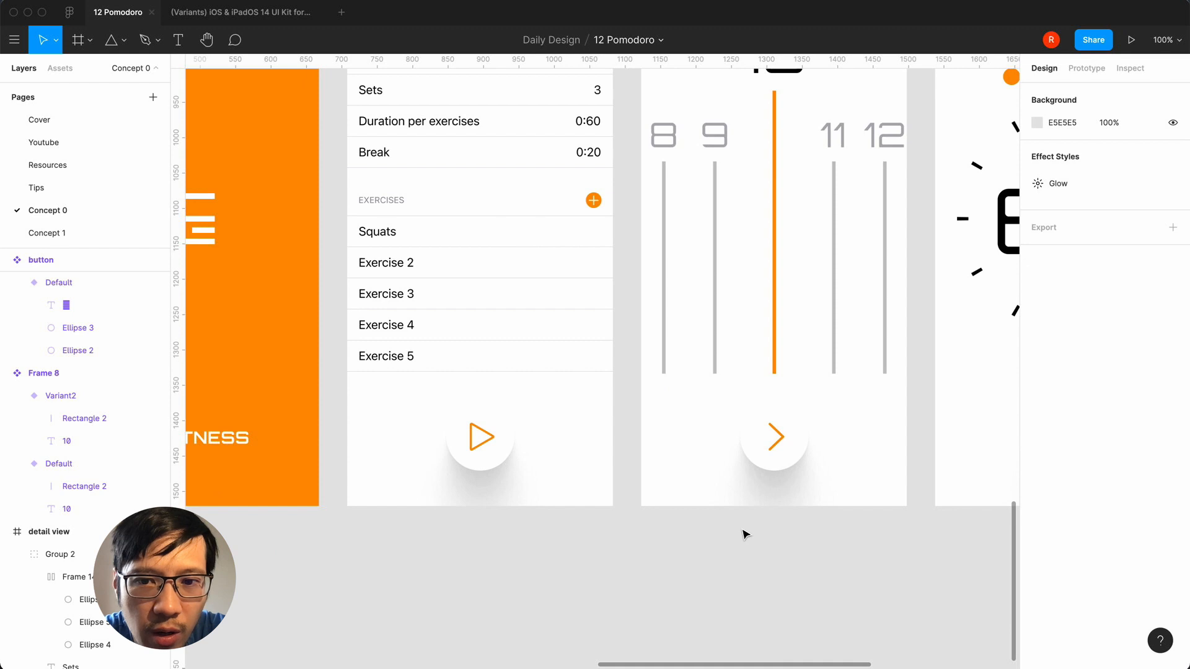
scroll(745, 534, "up", 8)
scroll(745, 534, "right", 4)
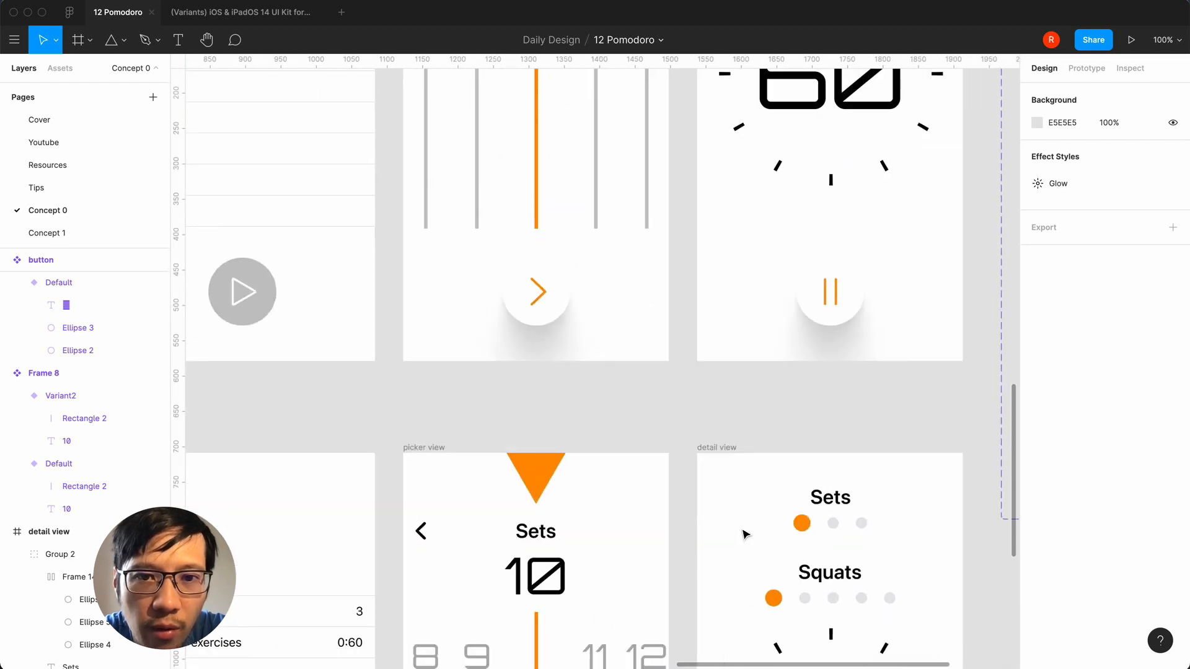
key("minus")
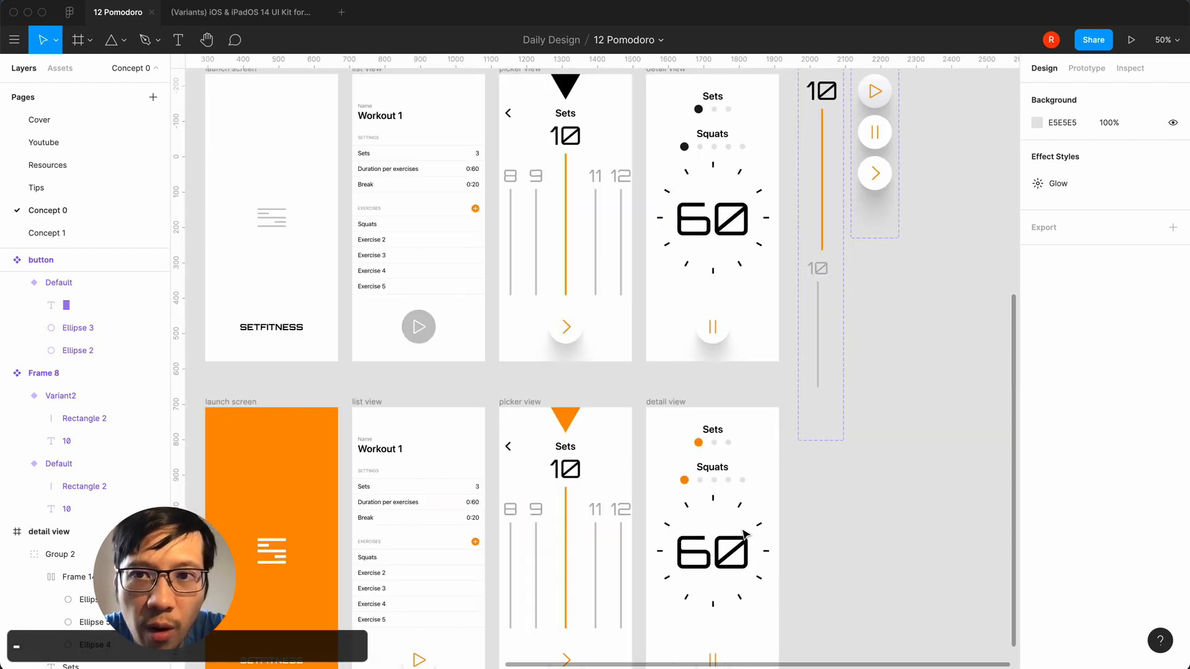
key("equal")
- Duplicate the pause variant's Ellipse 2 circle and remove all drop shadows from the copy
scroll(744, 533, "up", 9)
scroll(744, 533, "right", 6)
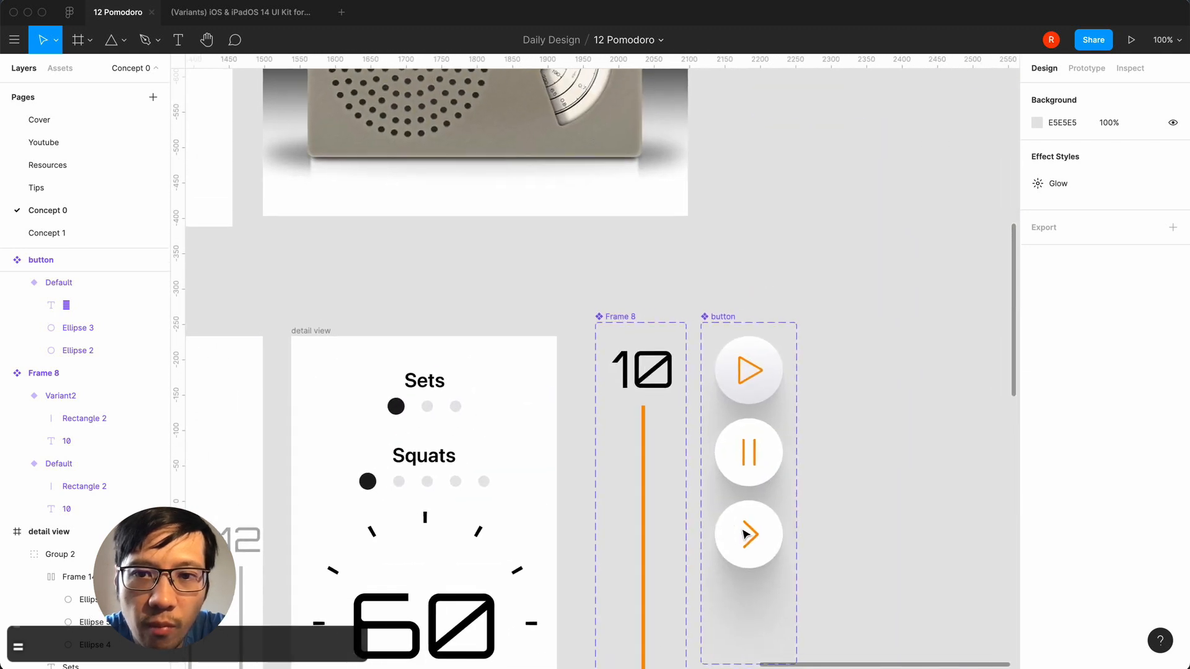
left_click(750, 454)
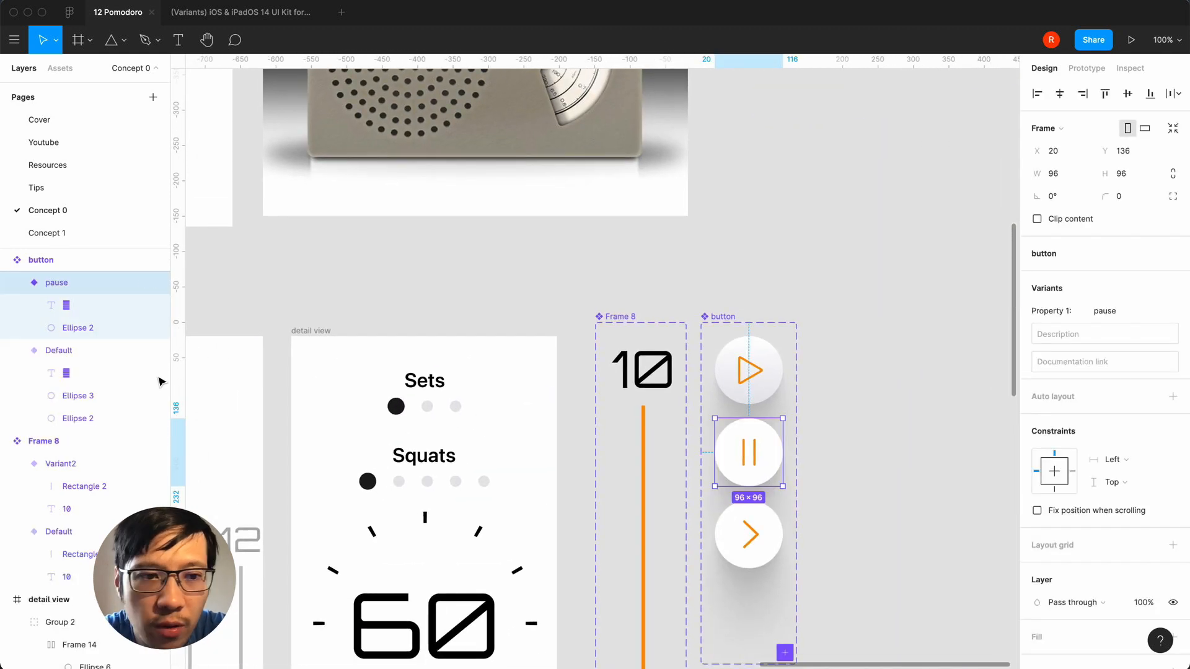
left_click(94, 328)
key("super+d")
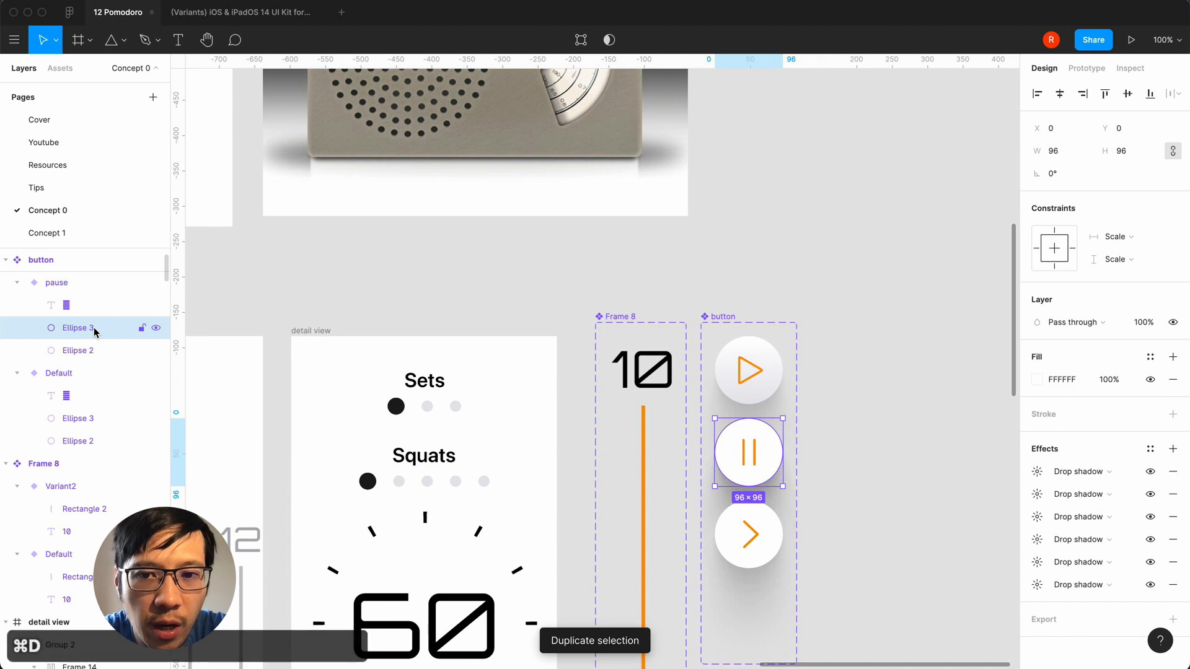
left_click(1173, 478)
left_click(1173, 477)
left_click(1173, 478)
left_click(1173, 478)
left_click(1173, 478)
left_click(1172, 473)
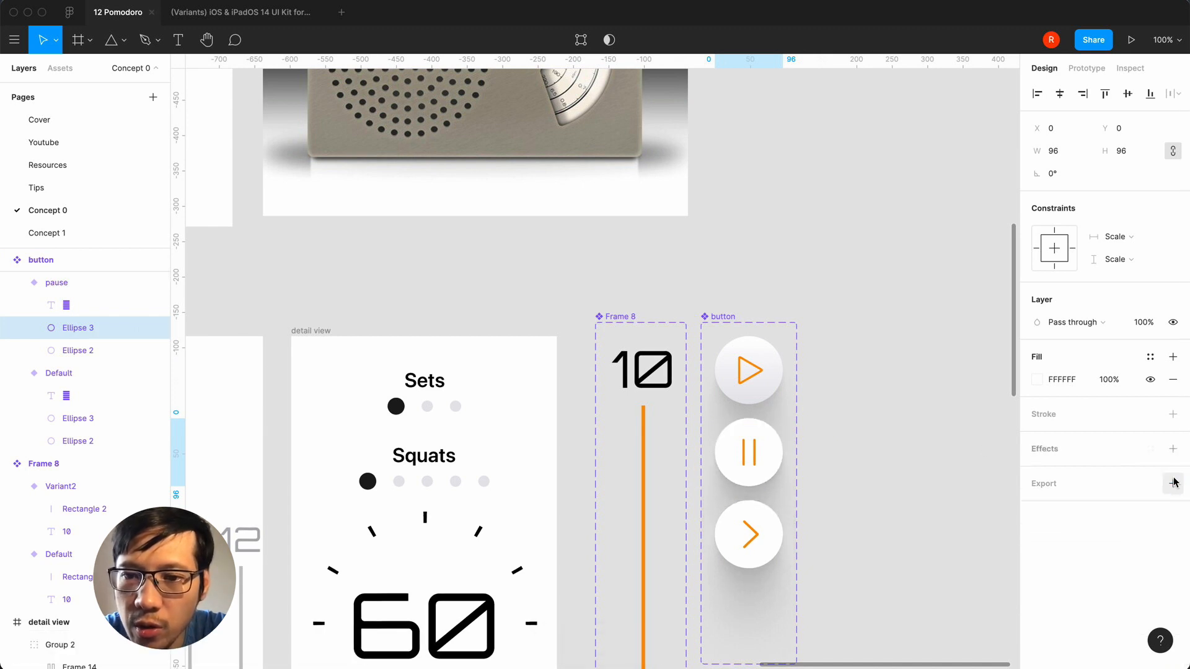
- Fill the pause variant's duplicated circle with a linear gradient from white to the library's light gray at 100% opacity
left_click(1038, 379)
left_click(879, 300)
left_click(900, 317)
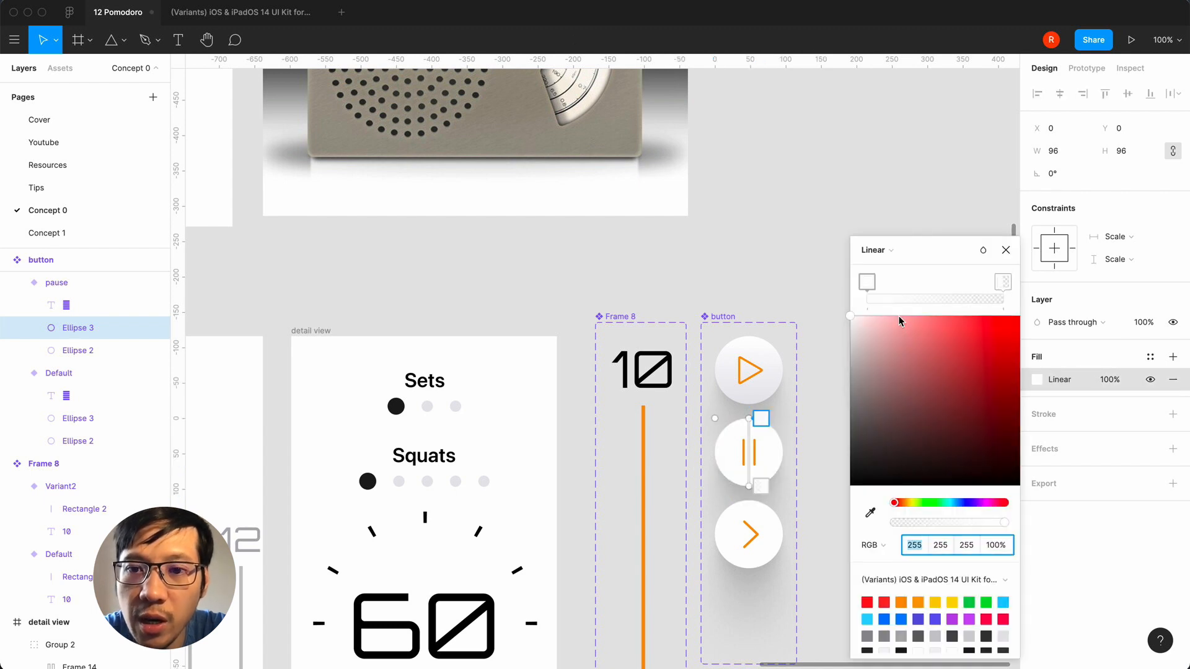
left_click_drag(956, 251, 939, 198)
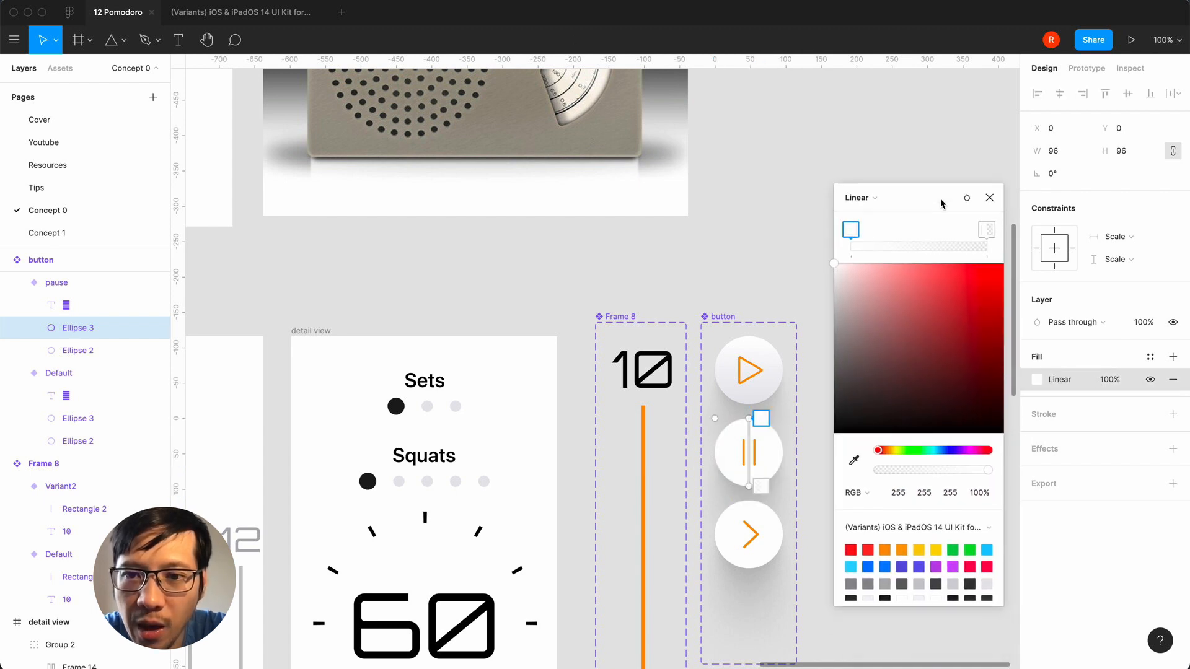
left_click(985, 230)
scroll(973, 563, "down", 1)
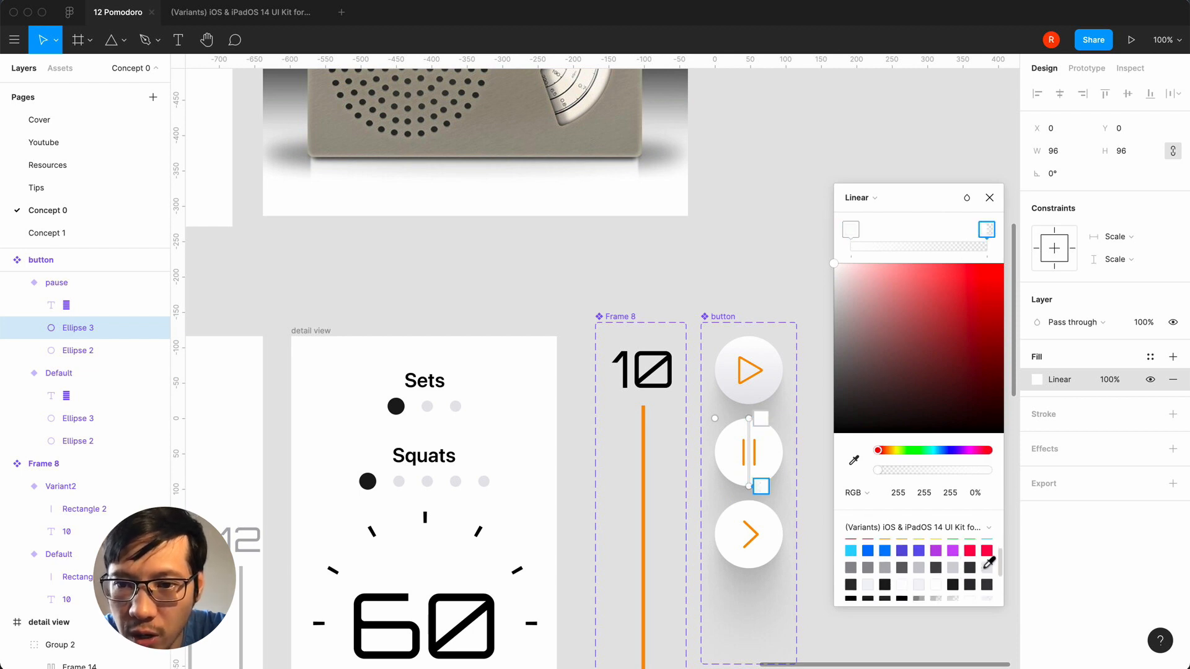
left_click(988, 564)
left_click(989, 197)
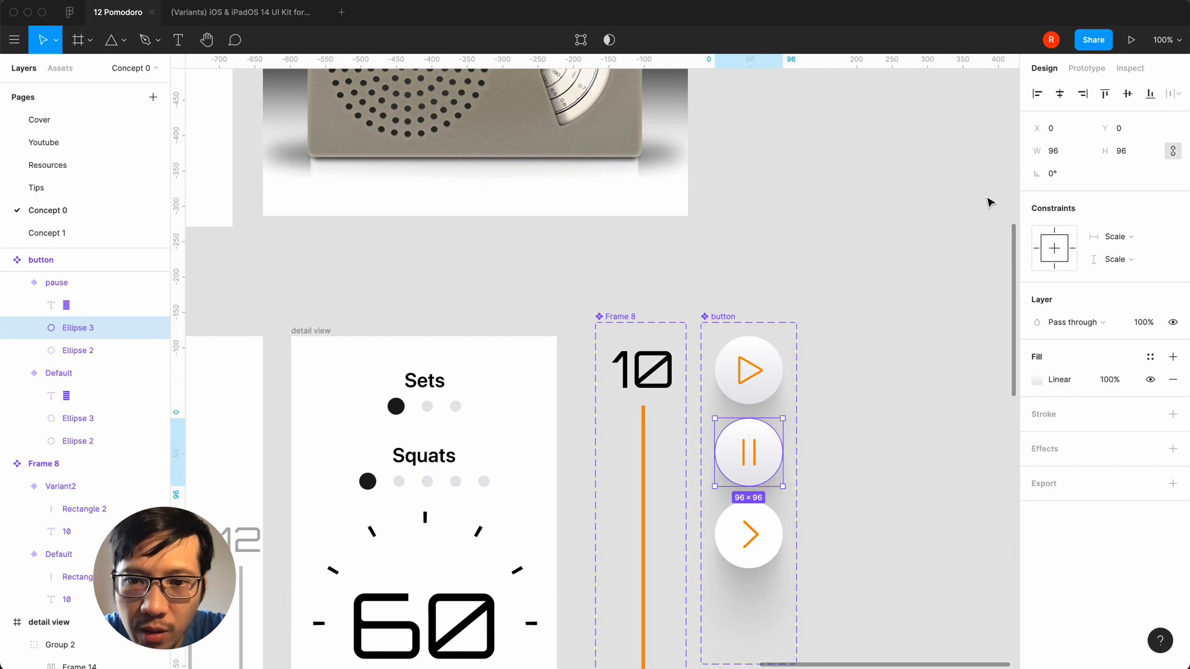
left_click(989, 204)
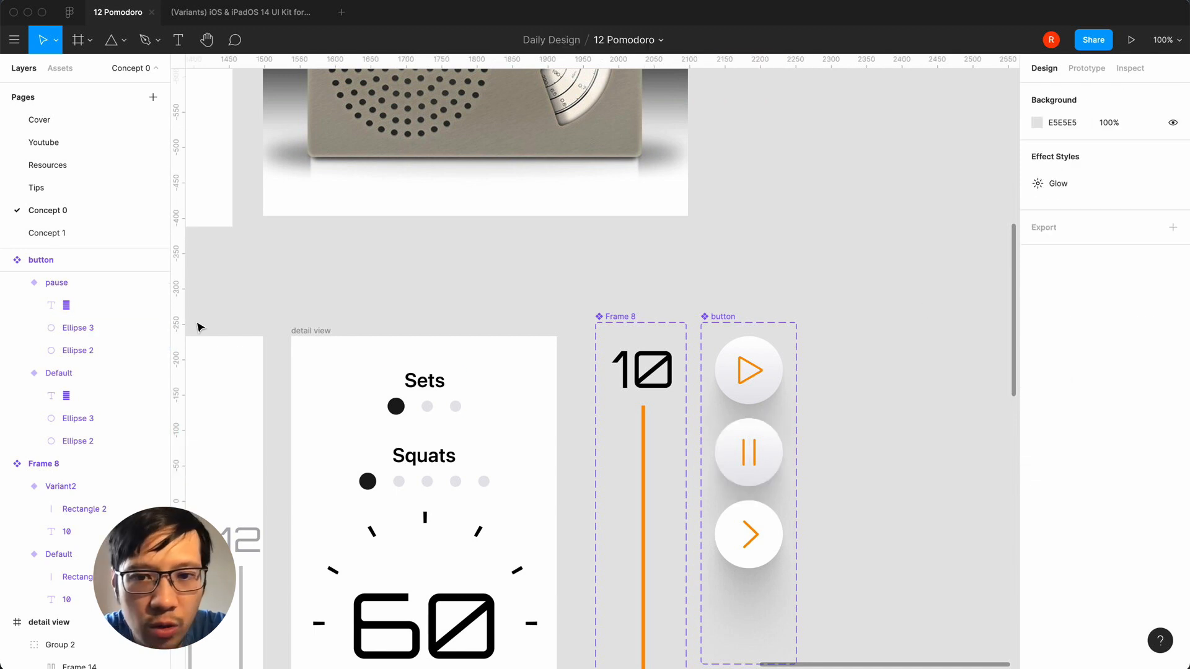
- Duplicate the next variant's Ellipse 2 circle and strip all drop shadows from the copy
left_click(751, 537)
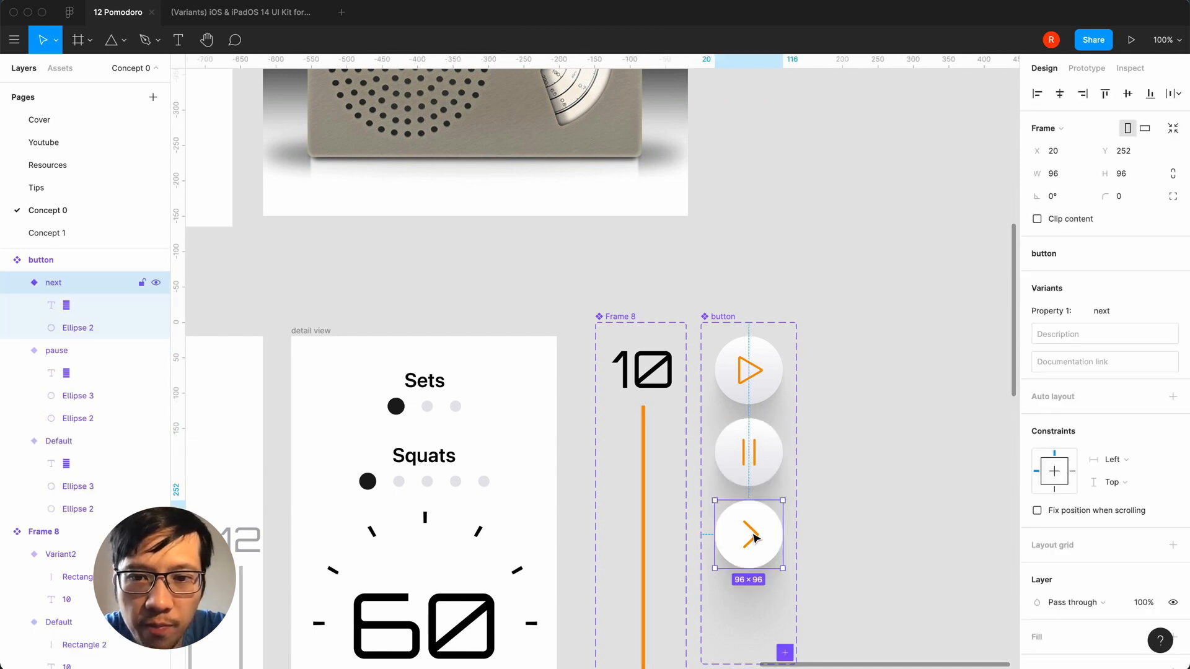
left_click(76, 328)
key("super+d")
left_click(1173, 472)
left_click(1172, 472)
left_click(1172, 472)
left_click(1172, 472)
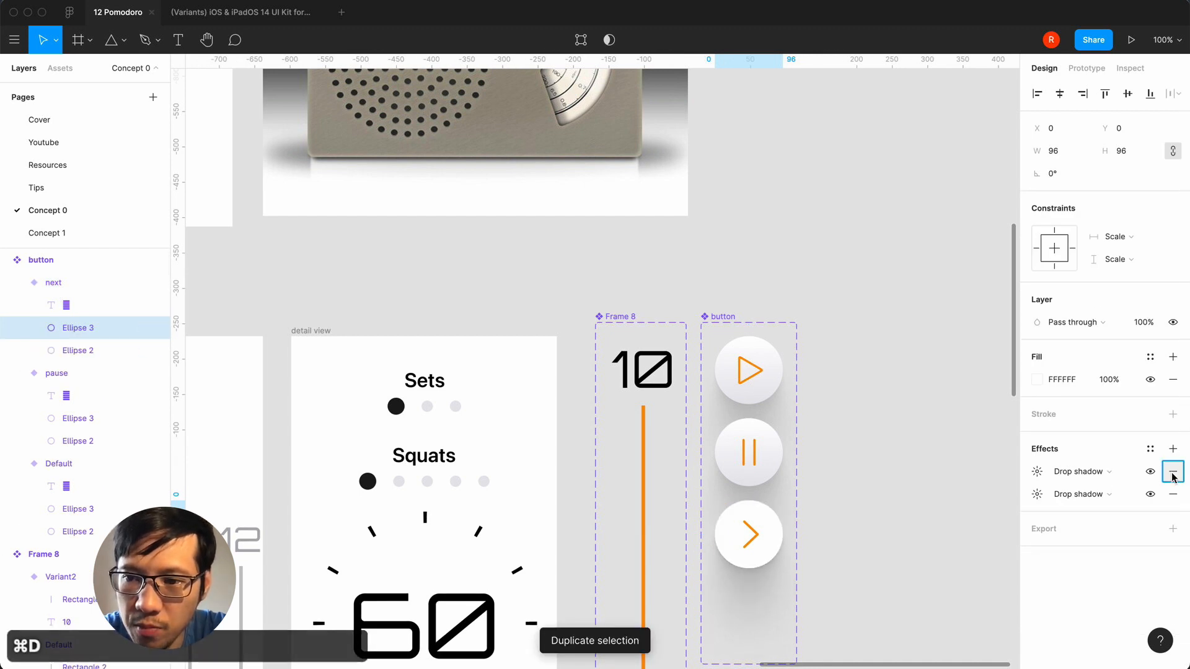
left_click(1172, 472)
left_click(1172, 472)
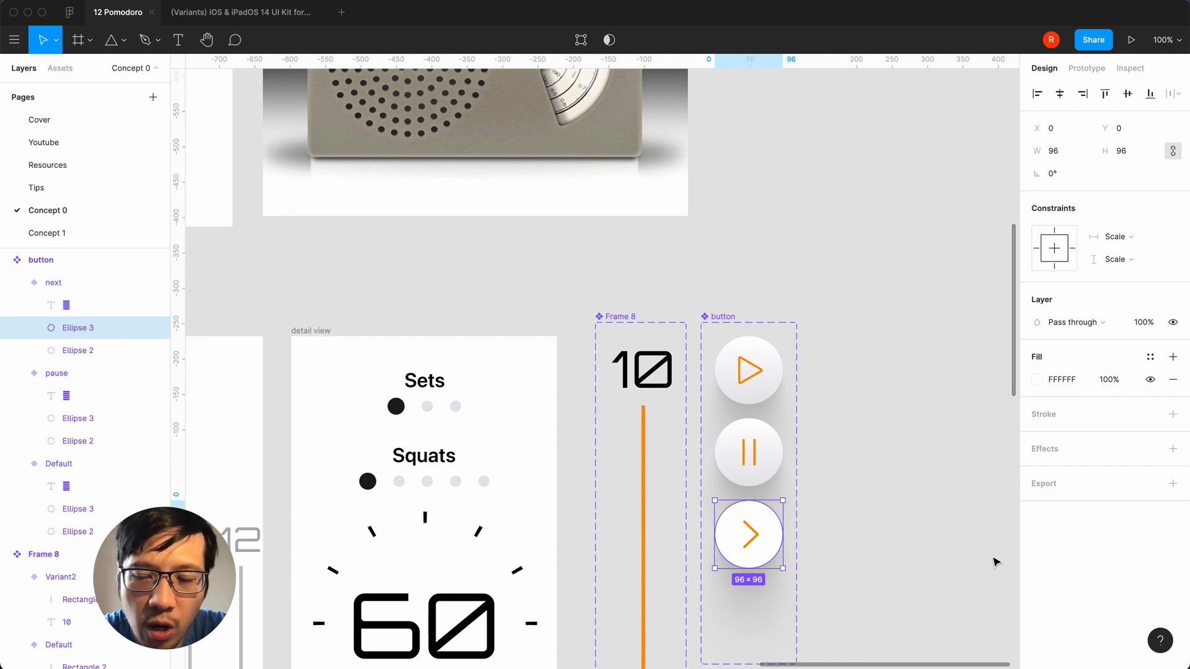
- Apply a linear gradient fill from white to RGB 229, 229, 234 at 100% opacity to the next variant's duplicated circle
left_click(1037, 379)
left_click(867, 302)
left_click(890, 319)
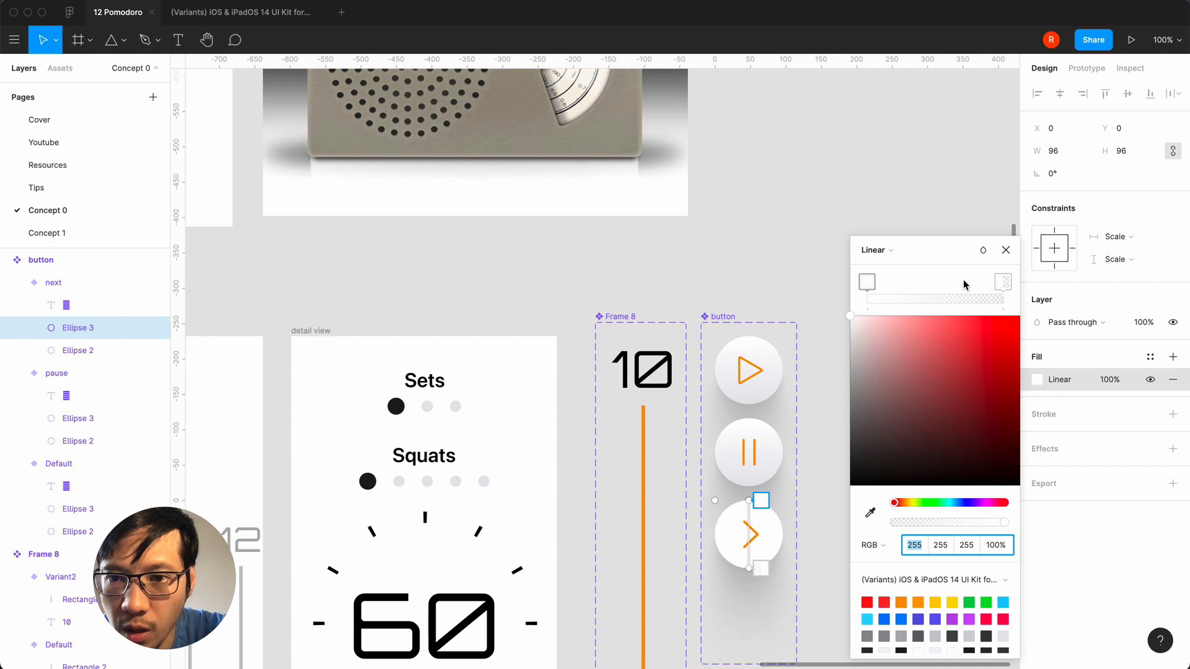
left_click(1003, 286)
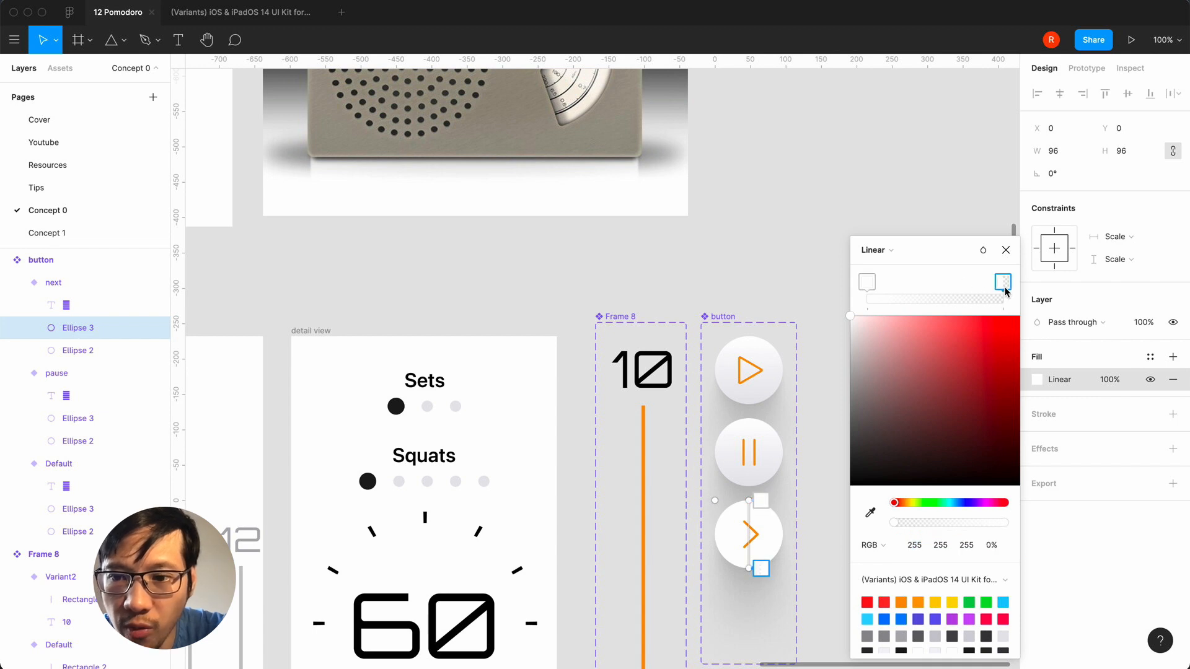
left_click(1002, 636)
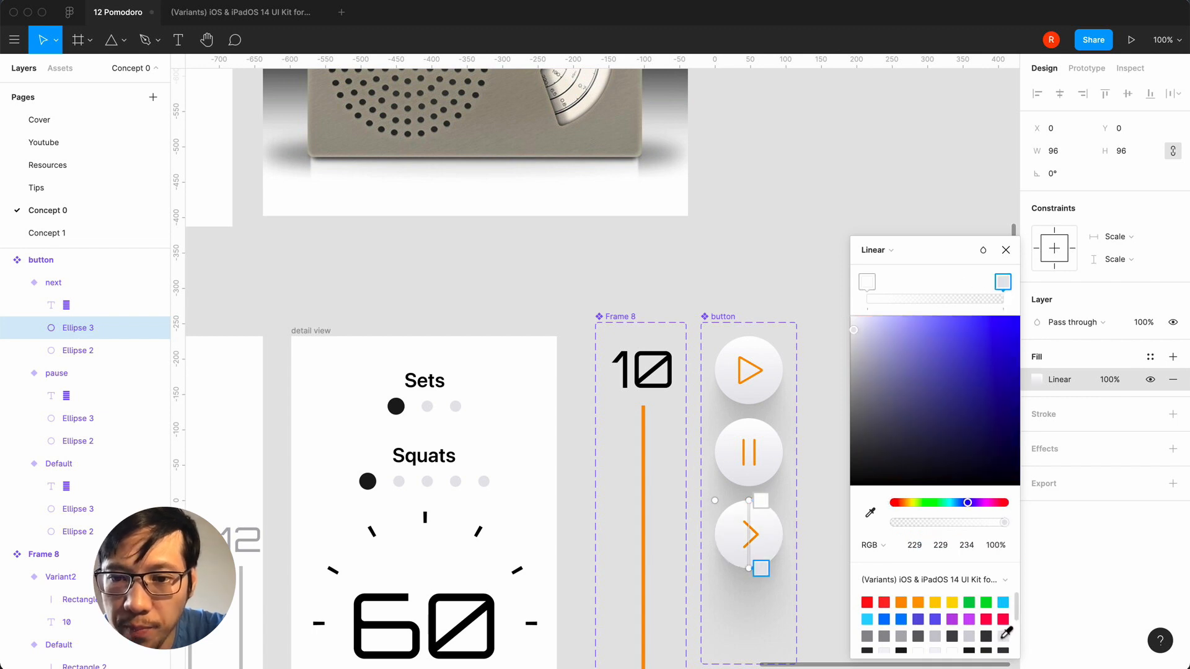
left_click(1006, 250)
left_click(905, 444)
- Delete the play button from the colored list view screen
scroll(905, 444, "down", 5)
scroll(904, 445, "left", 2)
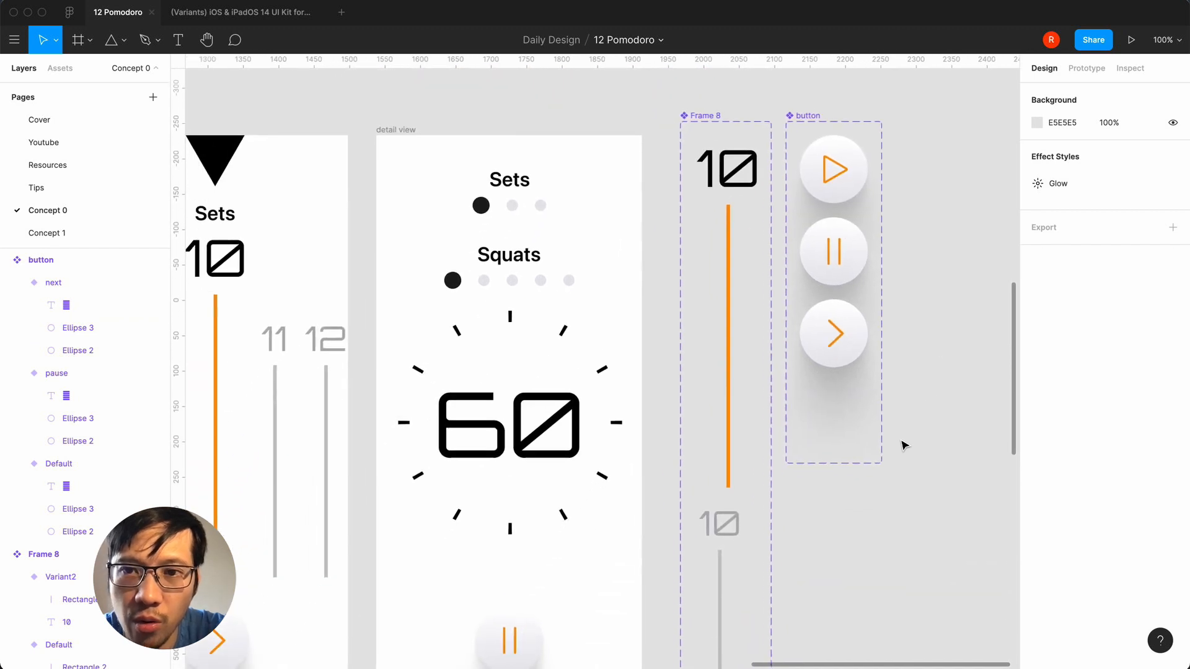
scroll(905, 444, "down", 15)
scroll(905, 444, "left", 3)
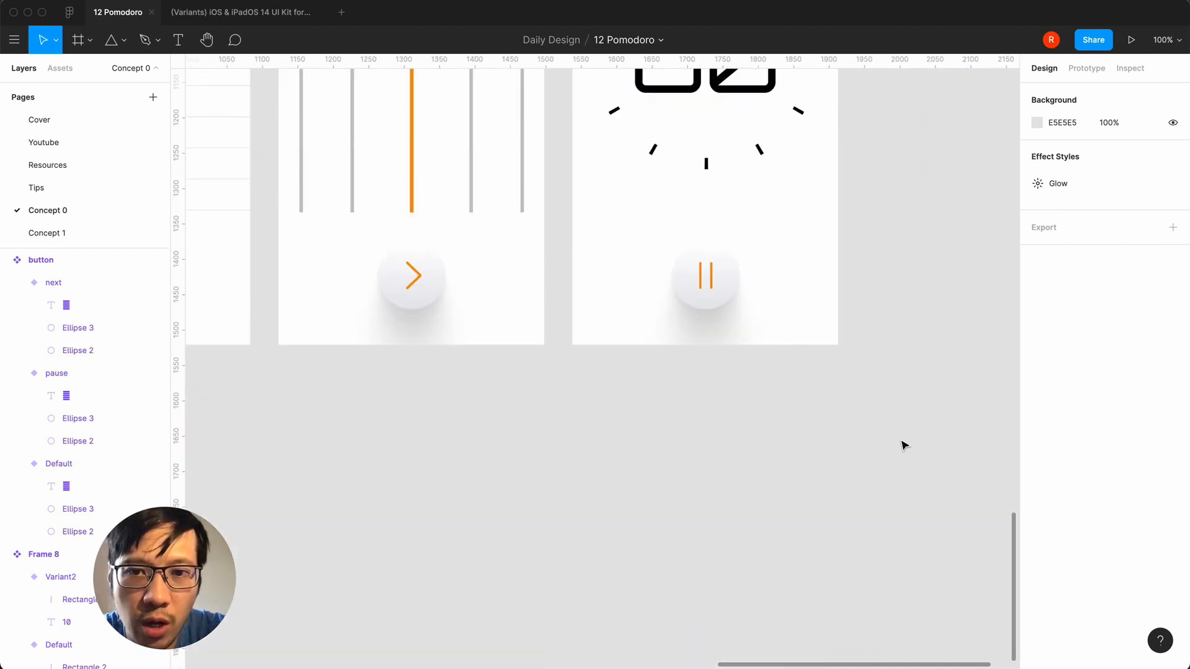
scroll(905, 444, "left", 4)
key("minus")
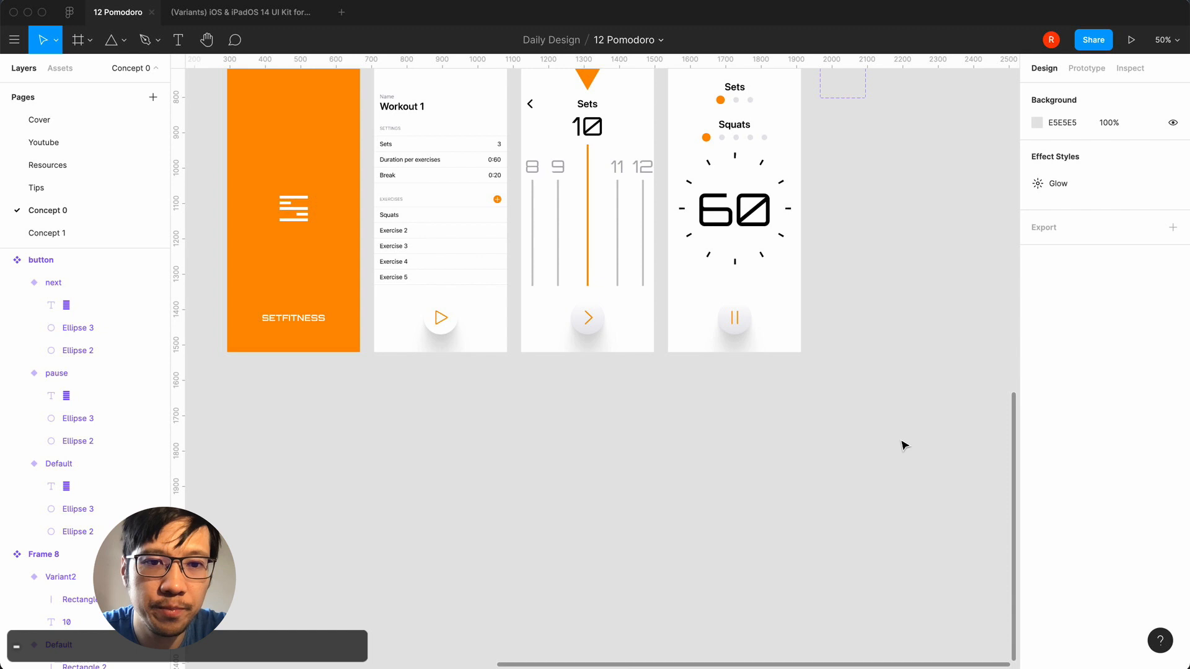
scroll(567, 416, "up", 2)
scroll(567, 415, "left", 1)
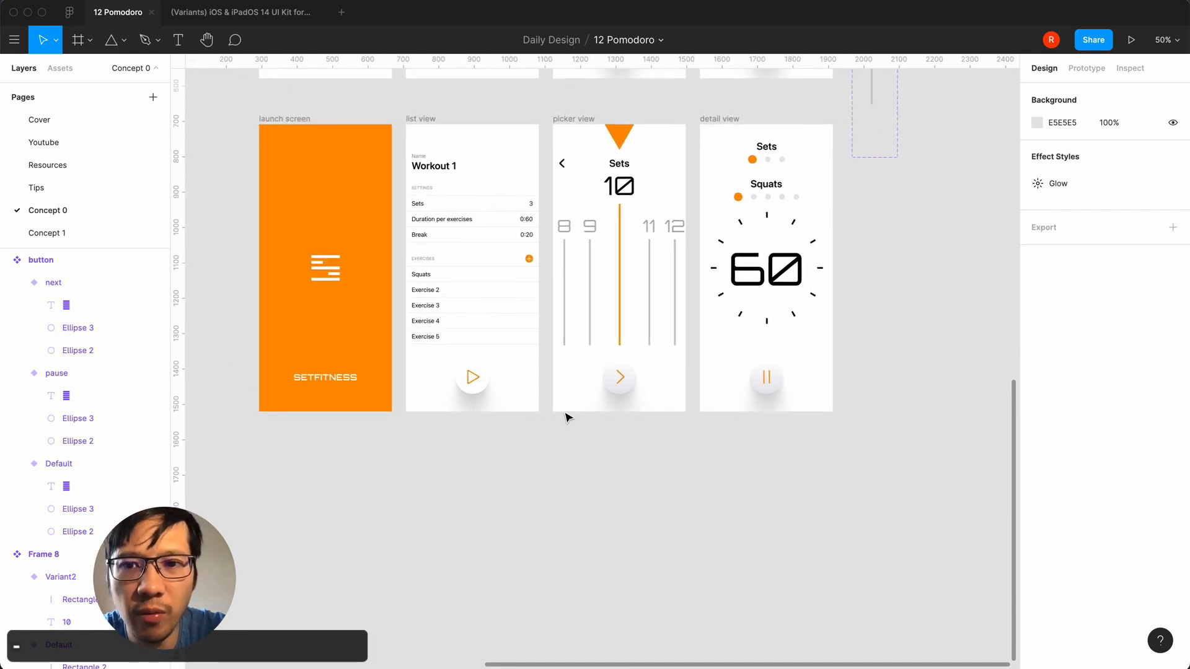
left_click(472, 389)
key("BackSpace")
- Set the gradient fill opacity of Ellipse 3 in the button component's Default variant to 50%
scroll(560, 513, "up", 5)
scroll(561, 513, "right", 2)
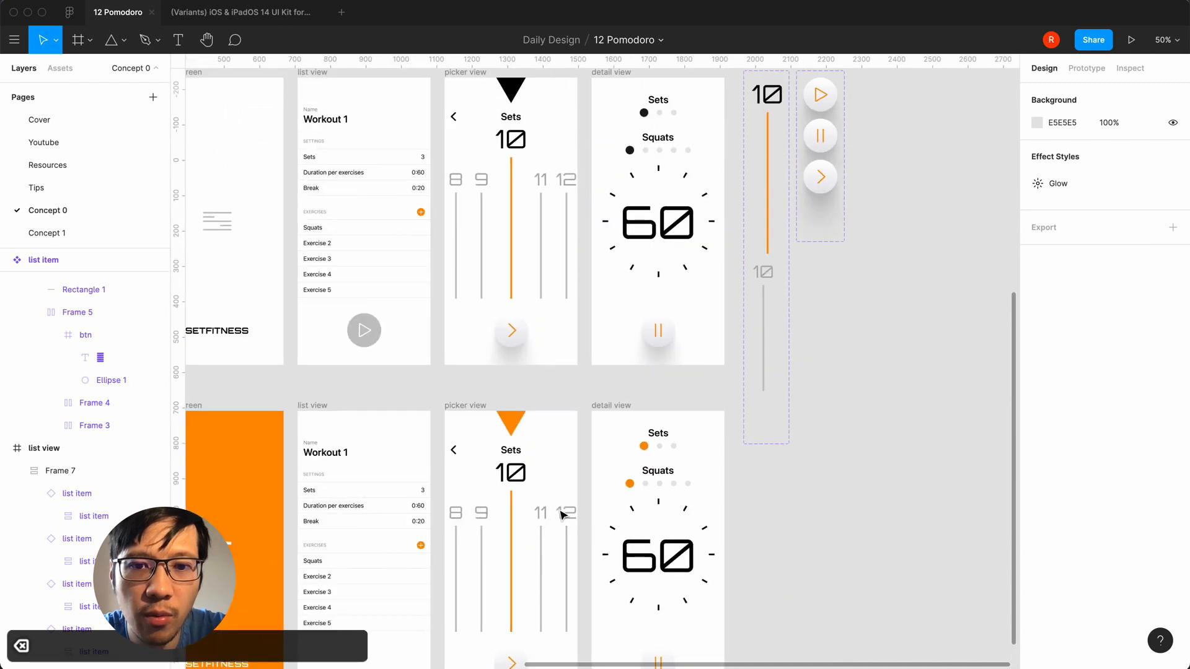
scroll(563, 516, "down", 3)
scroll(561, 513, "up", 5)
scroll(560, 513, "right", 2)
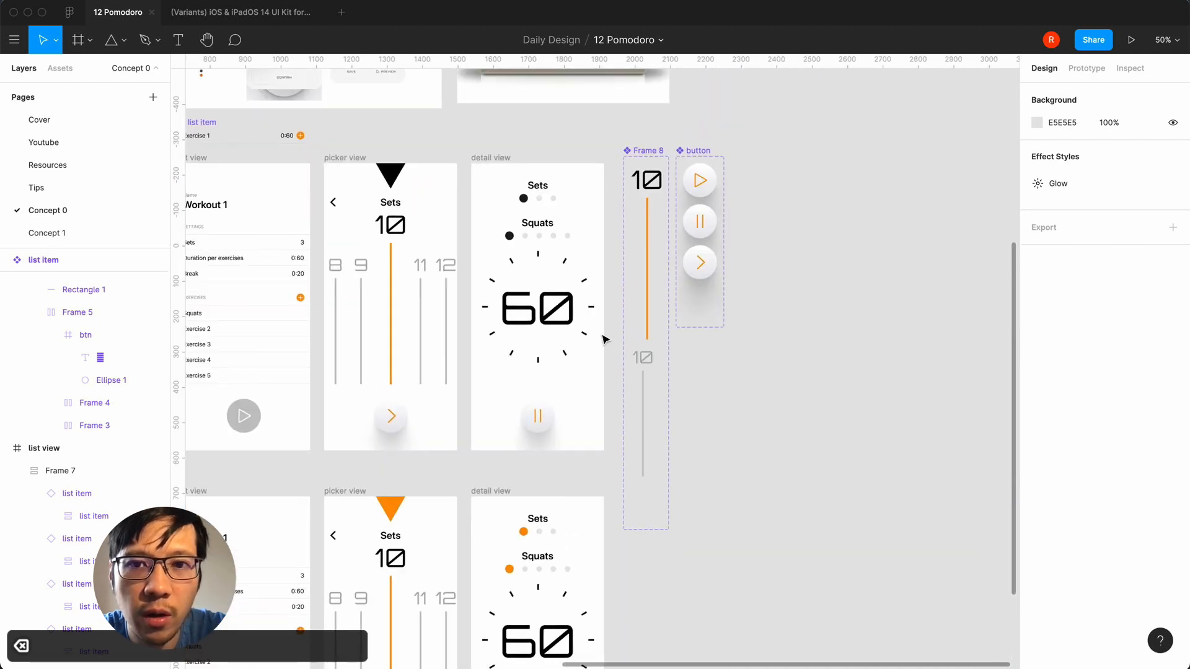
left_click(707, 196)
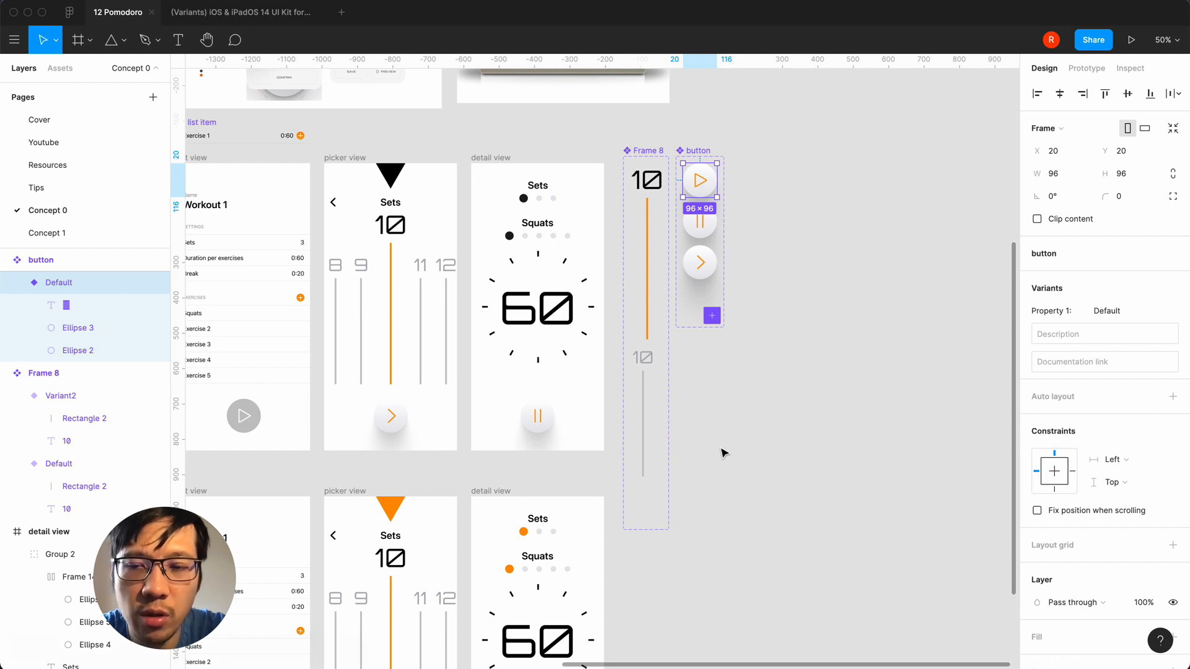
key("equal")
scroll(724, 452, "up", 4)
scroll(724, 453, "right", 4)
left_click(91, 329)
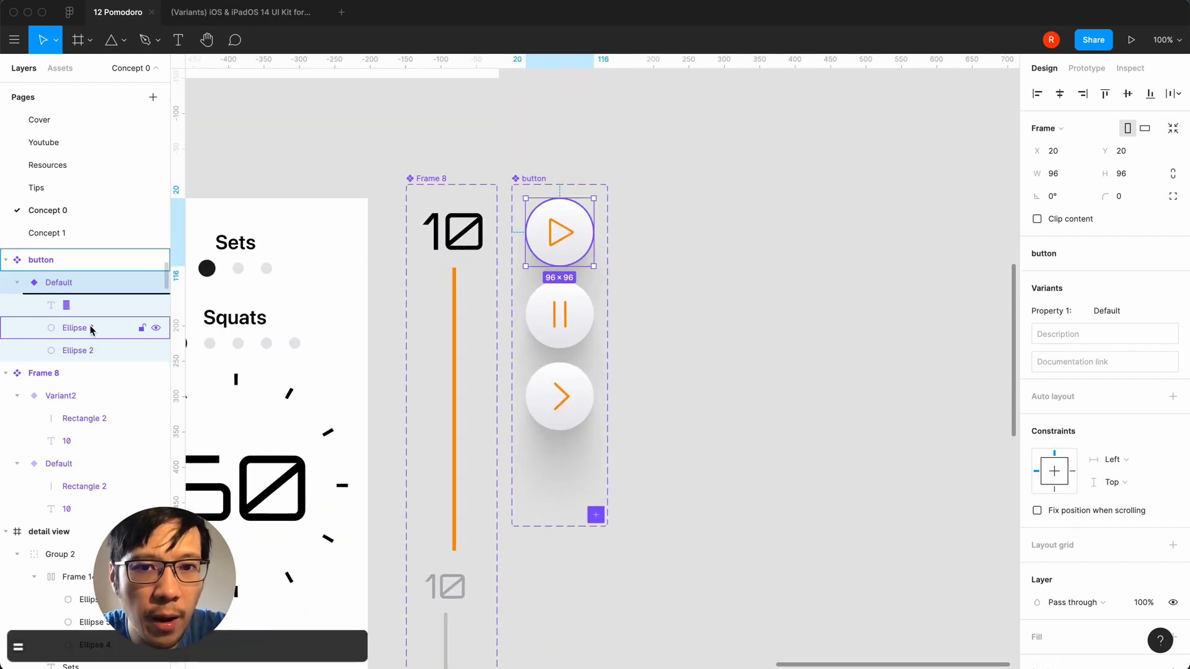
left_click(1110, 381)
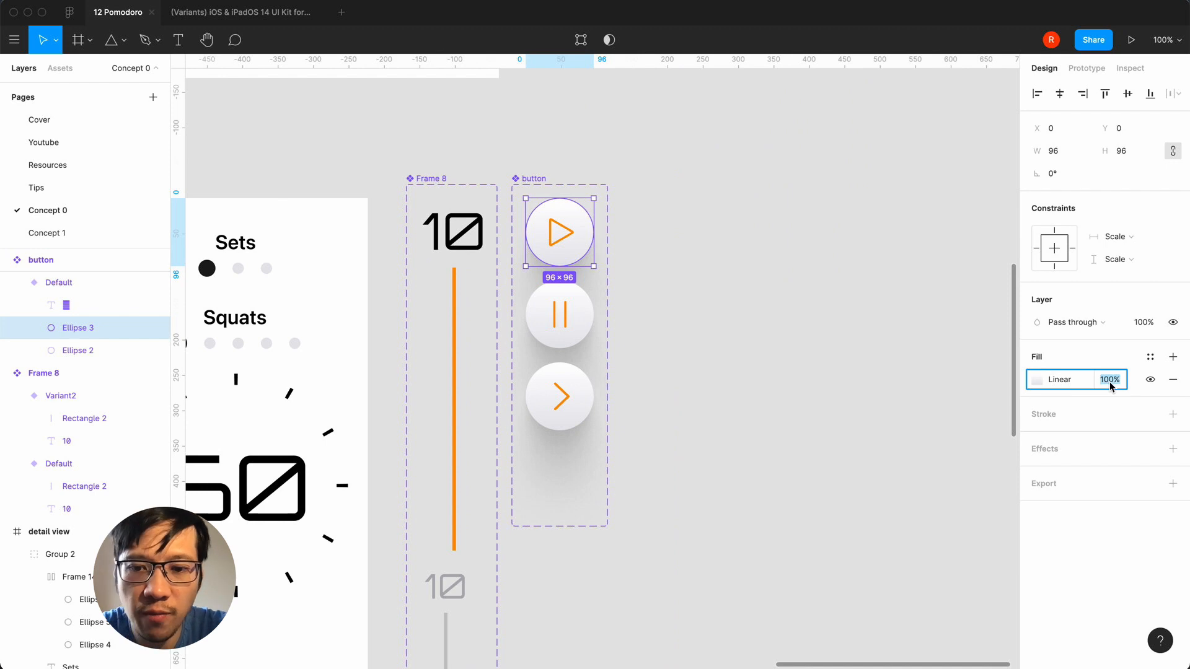
type("50")
key("Return")
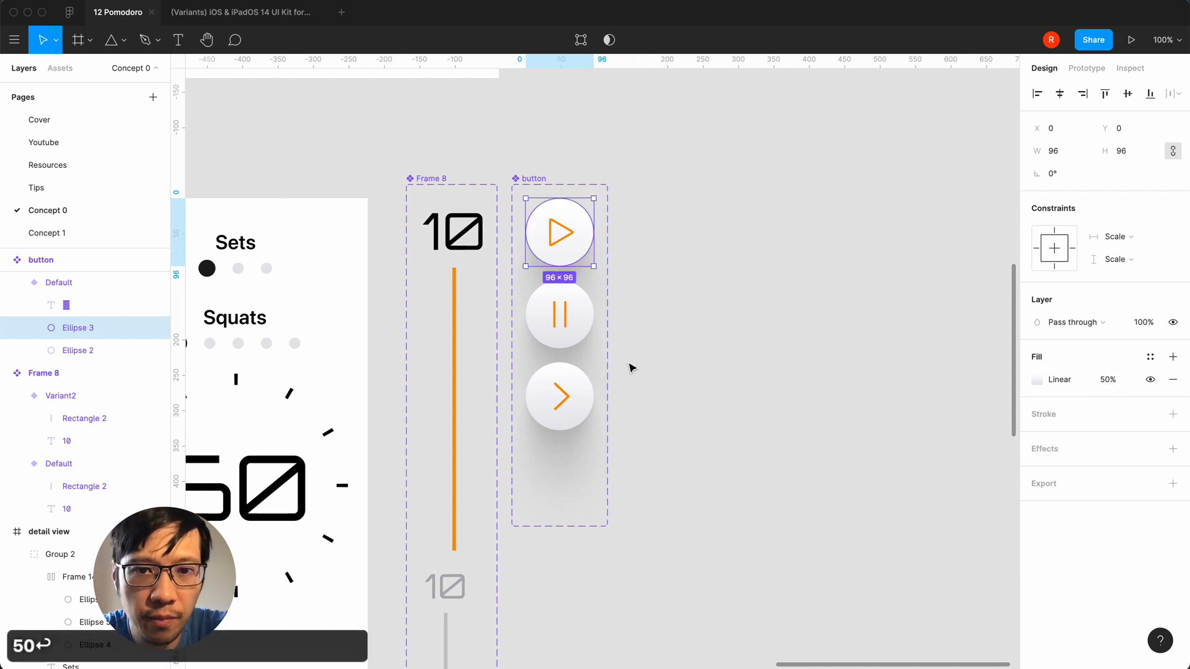
- Set the gradient fill opacity of the pause variant's Ellipse 3 to 50%
left_click(689, 452)
left_click(563, 338)
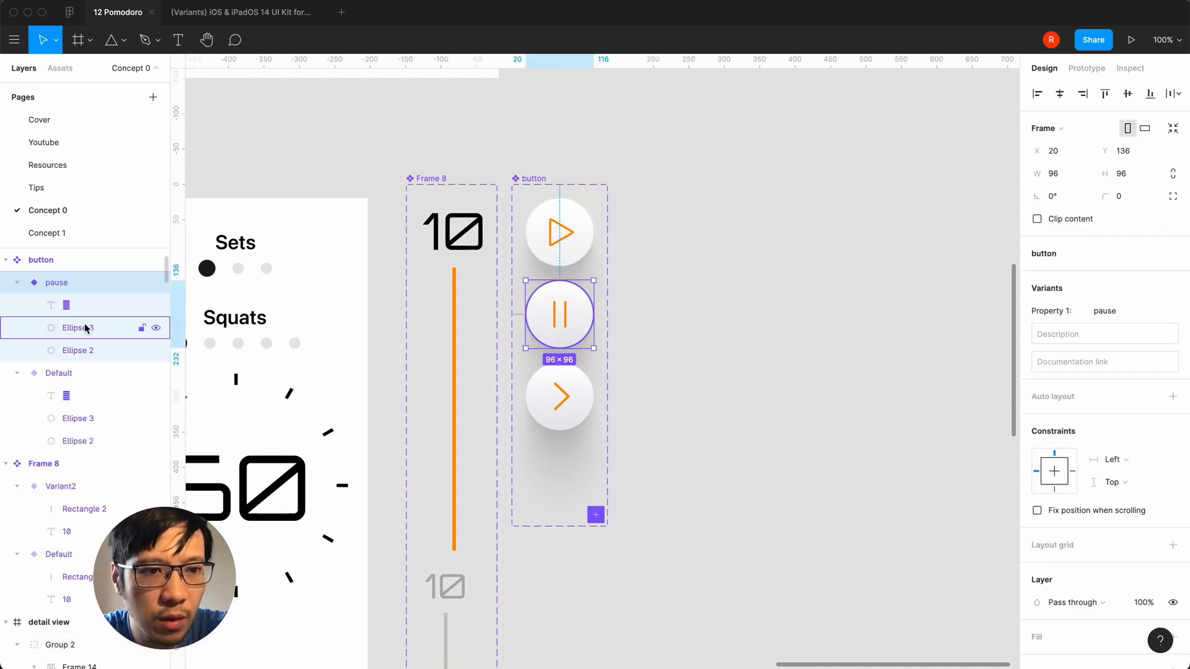
left_click(78, 329)
left_click(1109, 380)
type("50")
key("Return")
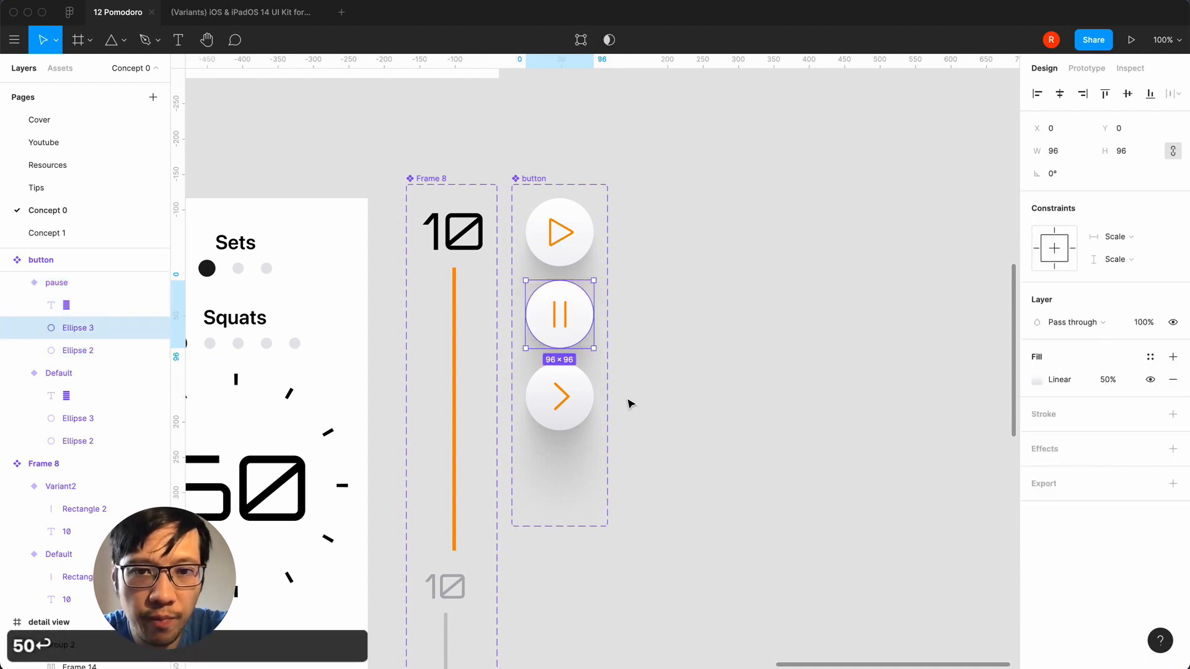
- Set the gradient fill opacity of the next variant's Ellipse 3 to 50%
left_click(579, 403)
left_click(93, 326)
left_click(1110, 380)
type("50")
key("Return")
left_click(812, 531)
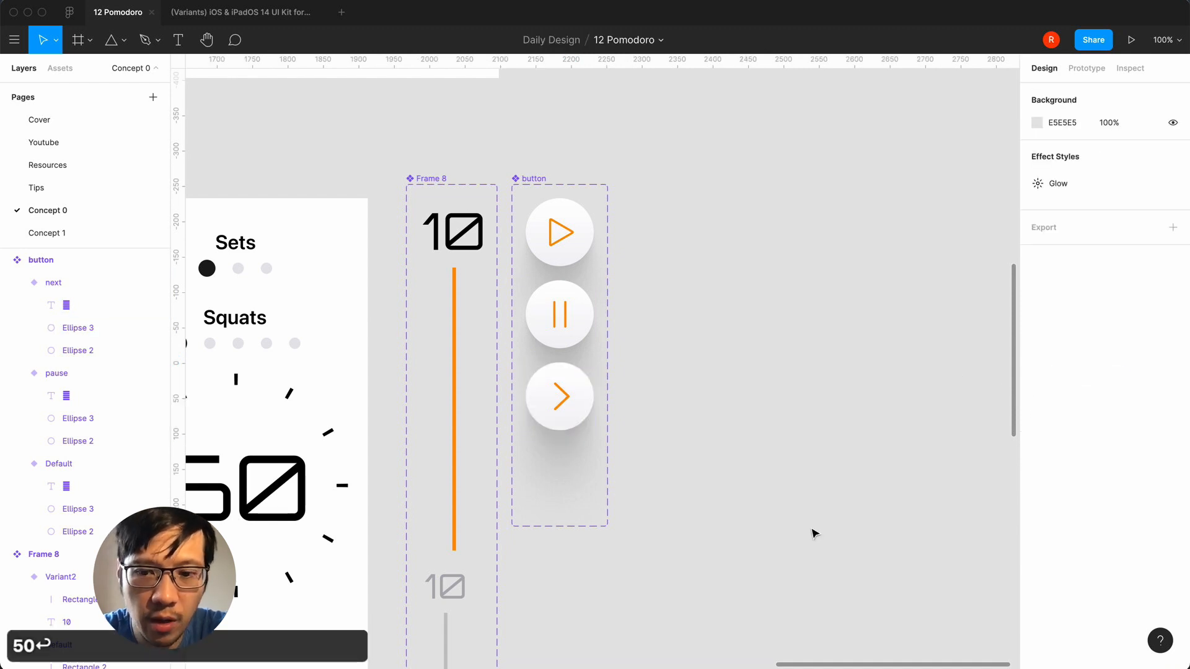
- Place a Default button instance horizontally centered near the bottom of the colored list view and set its Y position to 666
key("minus")
scroll(812, 531, "left", 5)
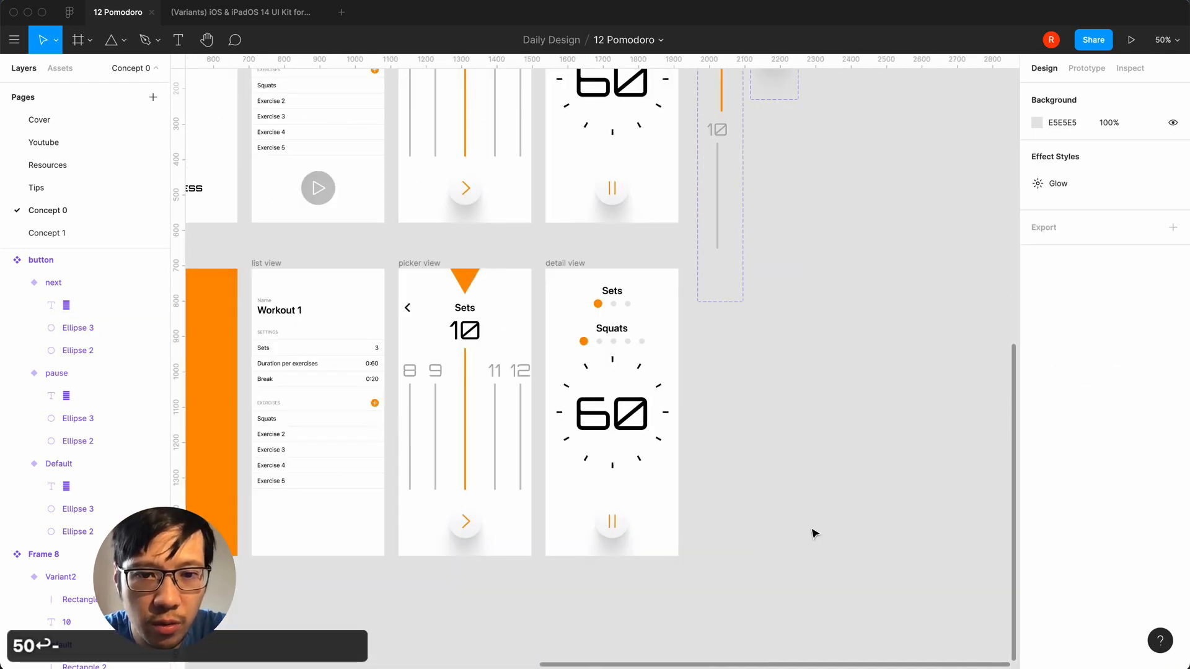
scroll(814, 533, "down", 4)
scroll(814, 532, "left", 2)
scroll(817, 528, "up", 7)
scroll(816, 528, "right", 3)
scroll(836, 508, "down", 5)
scroll(836, 509, "left", 3)
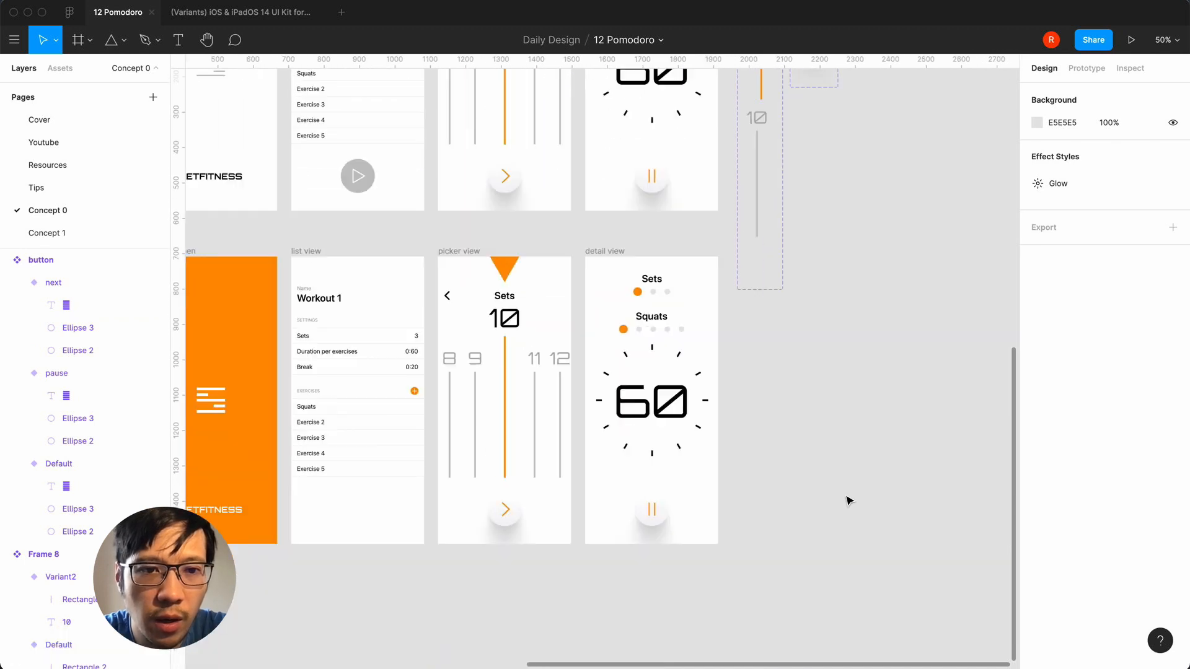
left_click(316, 215)
left_click(60, 68)
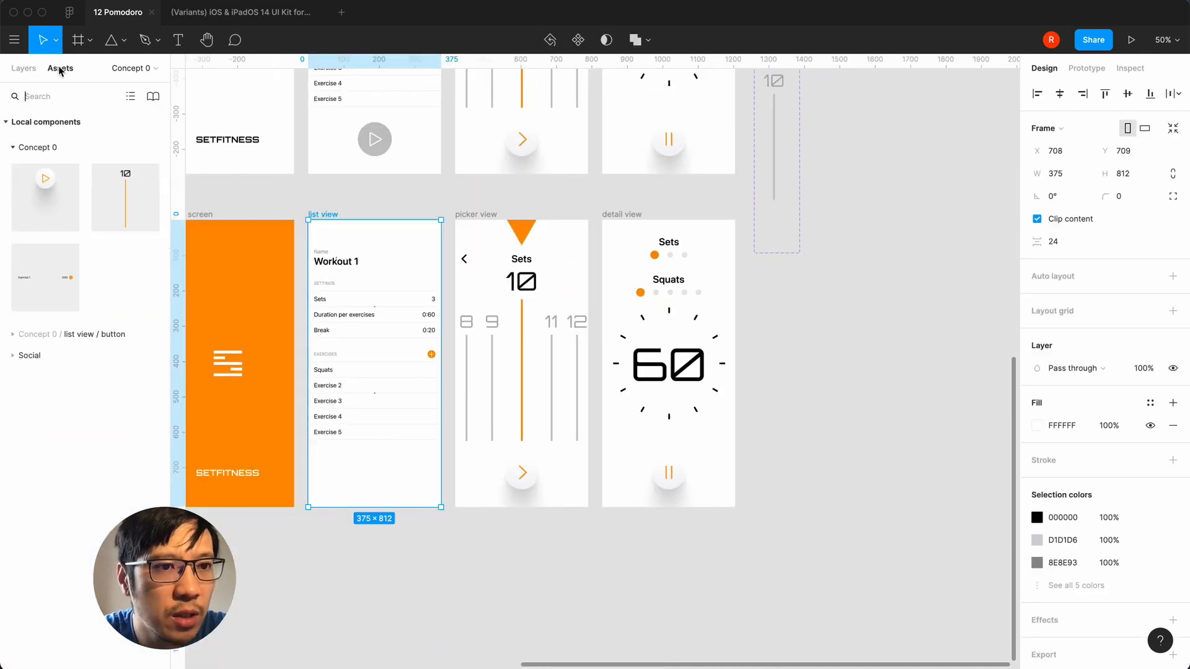
left_click_drag(48, 194, 367, 500)
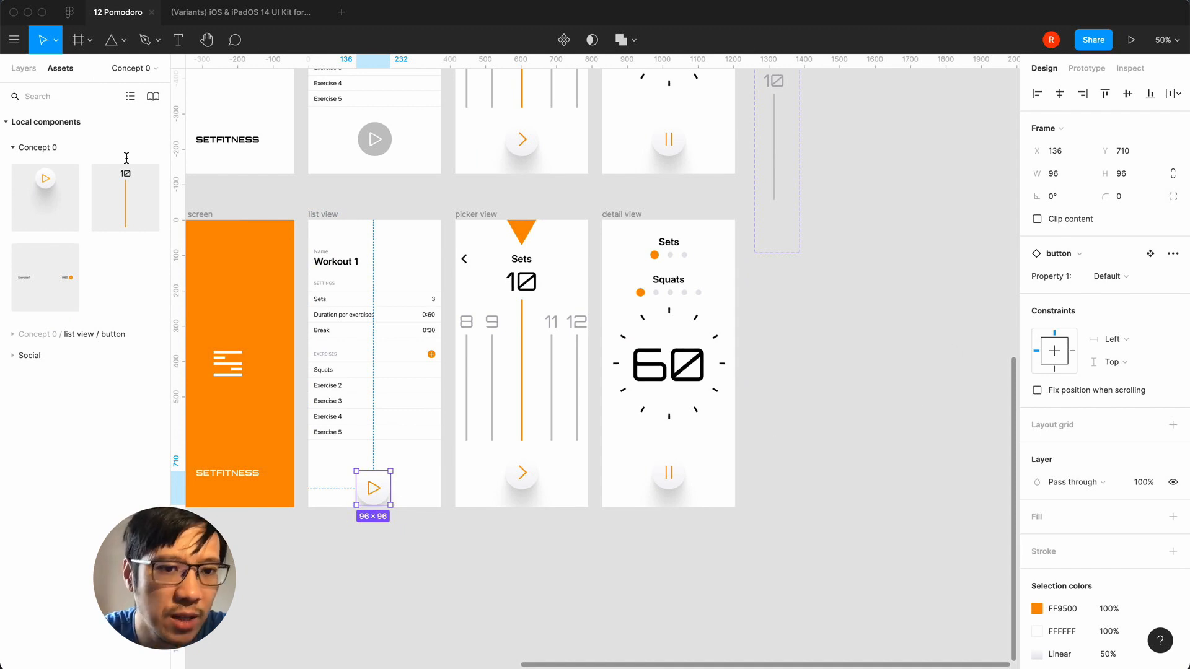
left_click(1125, 156)
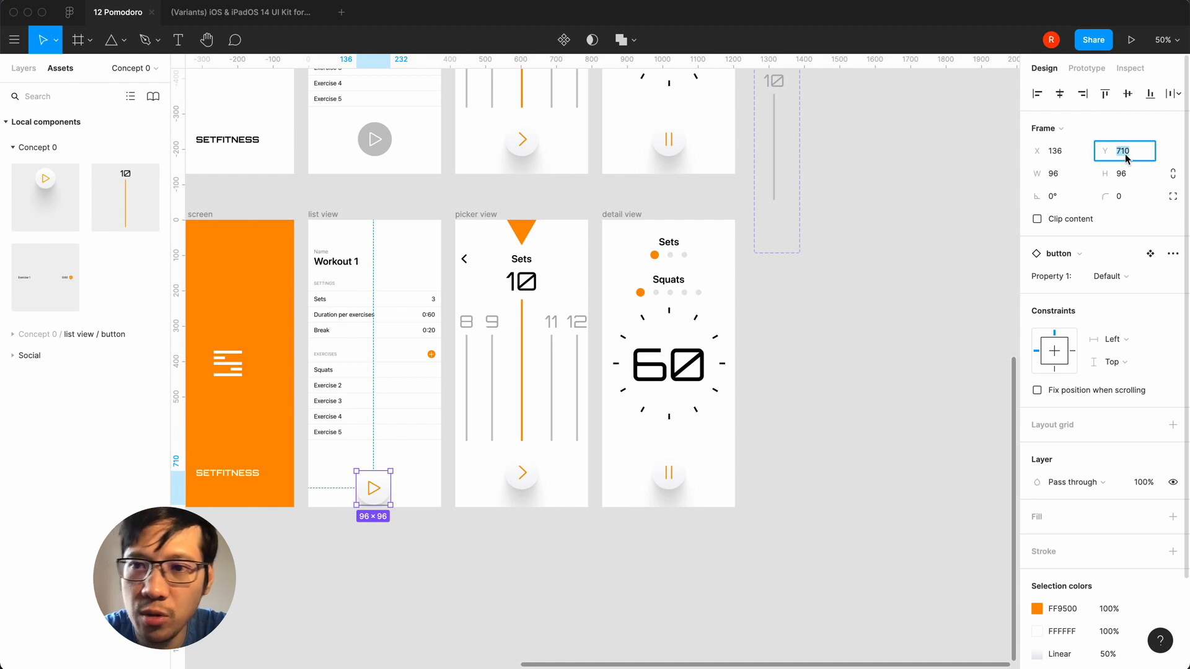
type("666")
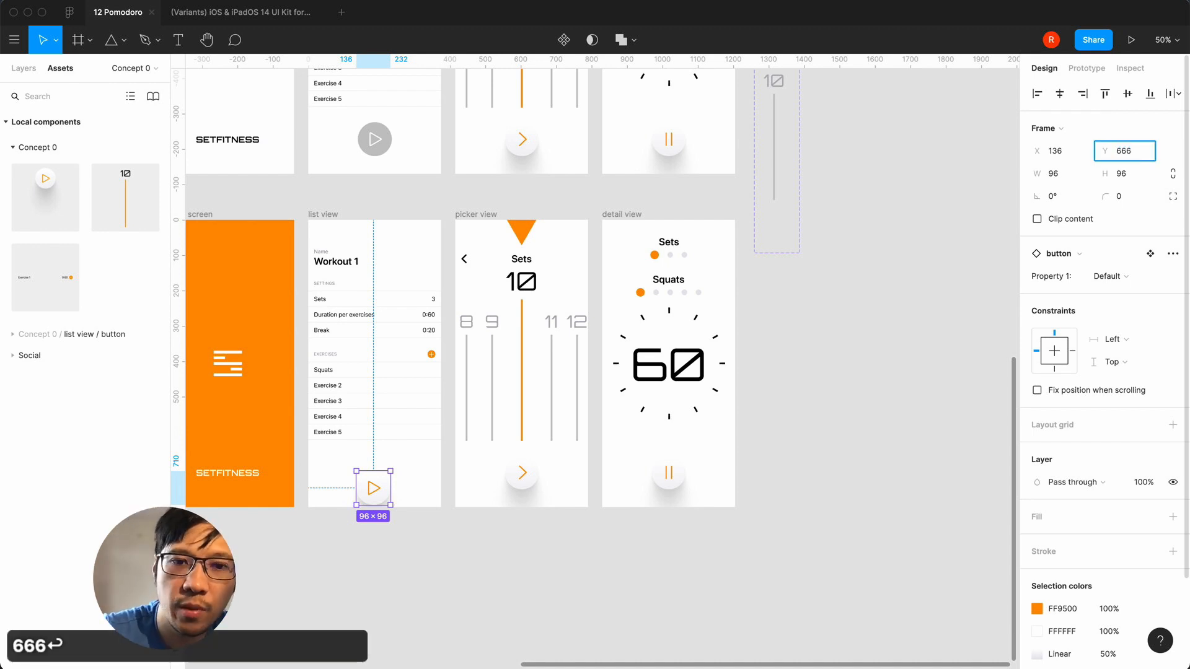
left_click(869, 499)
- Examine the buttons on the colored screens and compare them up close with the button component's variants
key("equal")
scroll(868, 496, "down", 5)
scroll(868, 496, "left", 4)
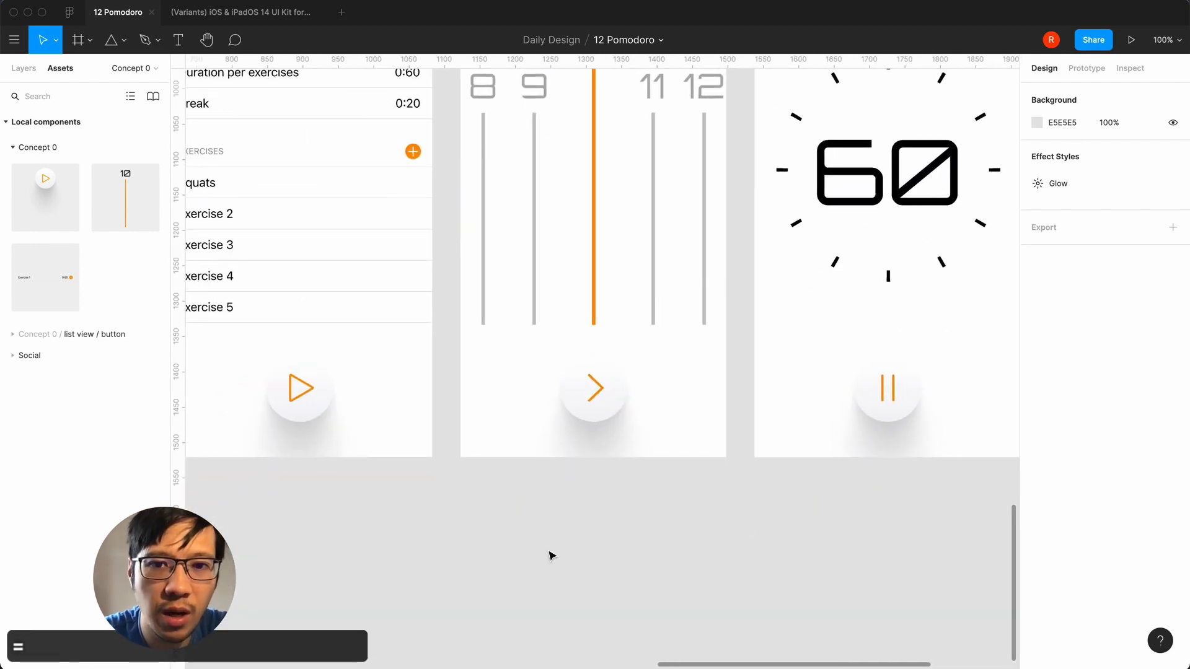
key("minus")
scroll(550, 554, "up", 3)
scroll(550, 555, "right", 4)
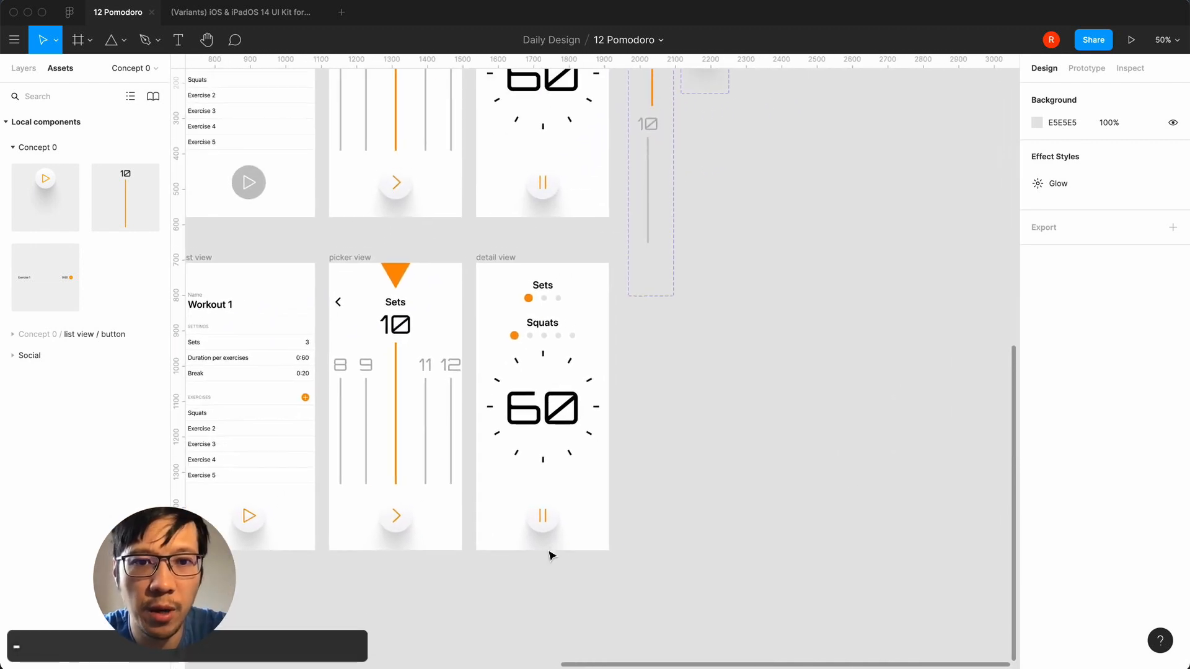
key("equal")
scroll(550, 555, "up", 6)
scroll(550, 555, "right", 3)
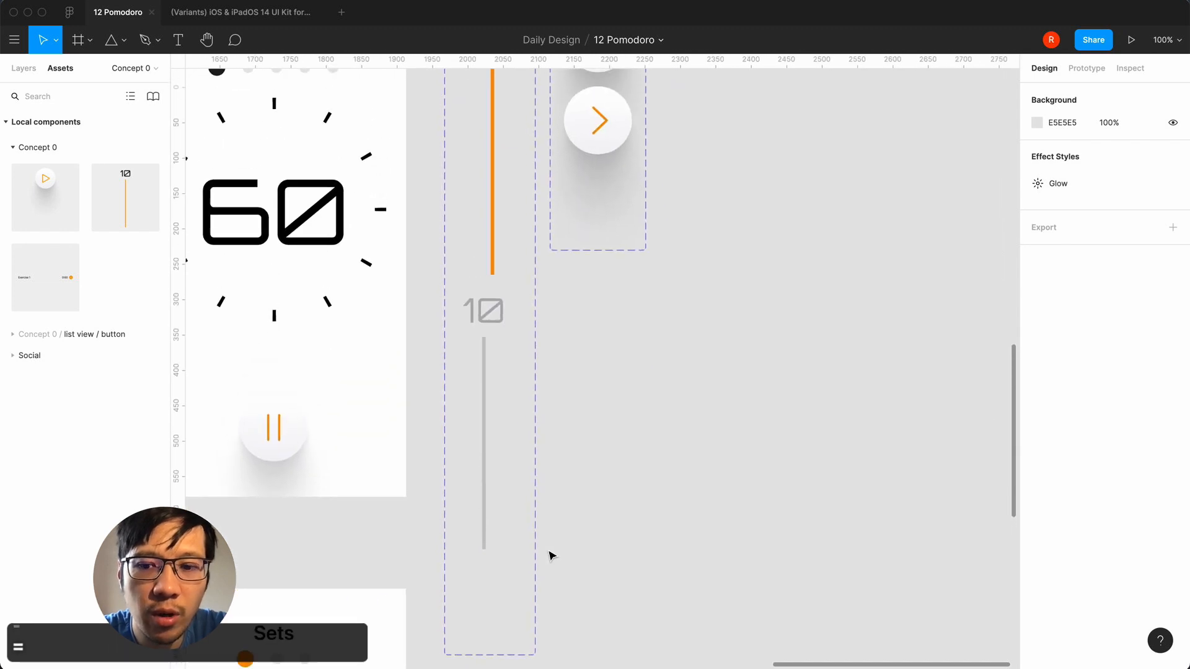
key("equal")
scroll(550, 554, "up", 6)
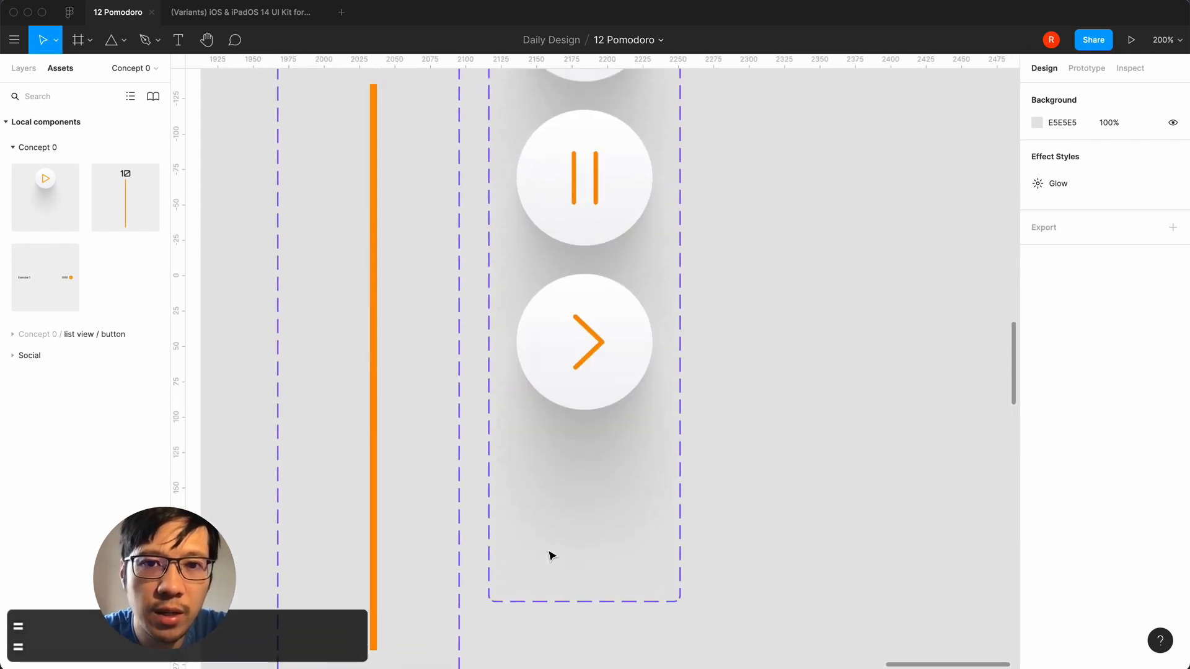
- Add a 1 px inside stroke to the Default variant's Ellipse 2 and change its paint to a linear gradient
double_click(607, 209)
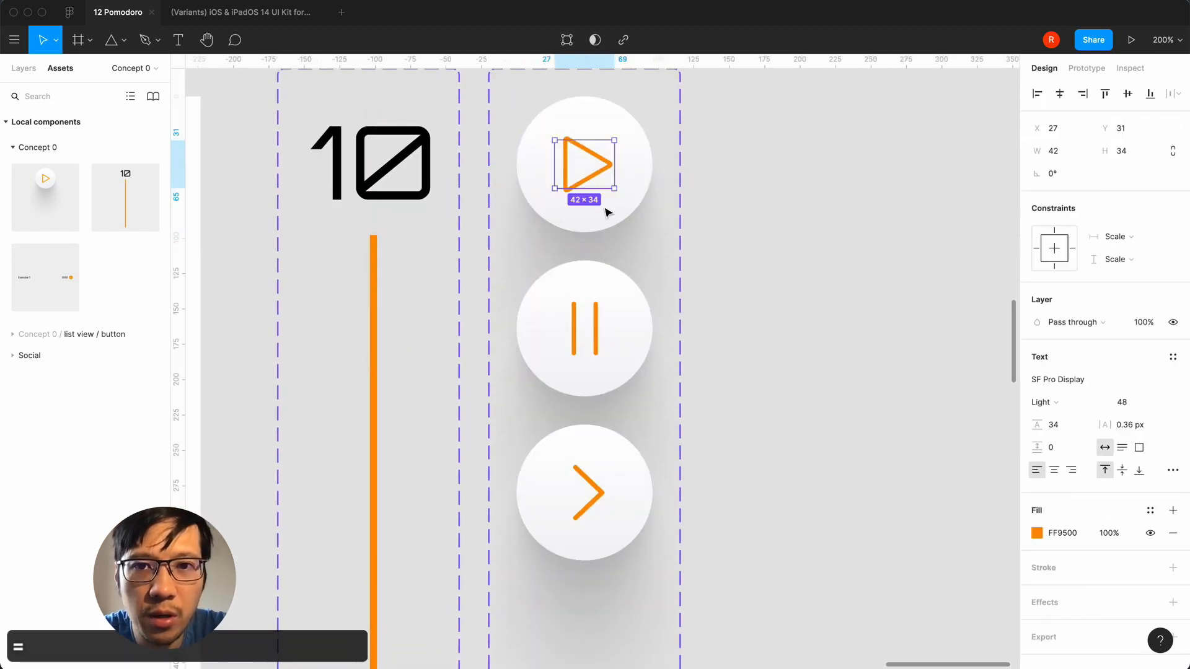
left_click(25, 74)
left_click(639, 163)
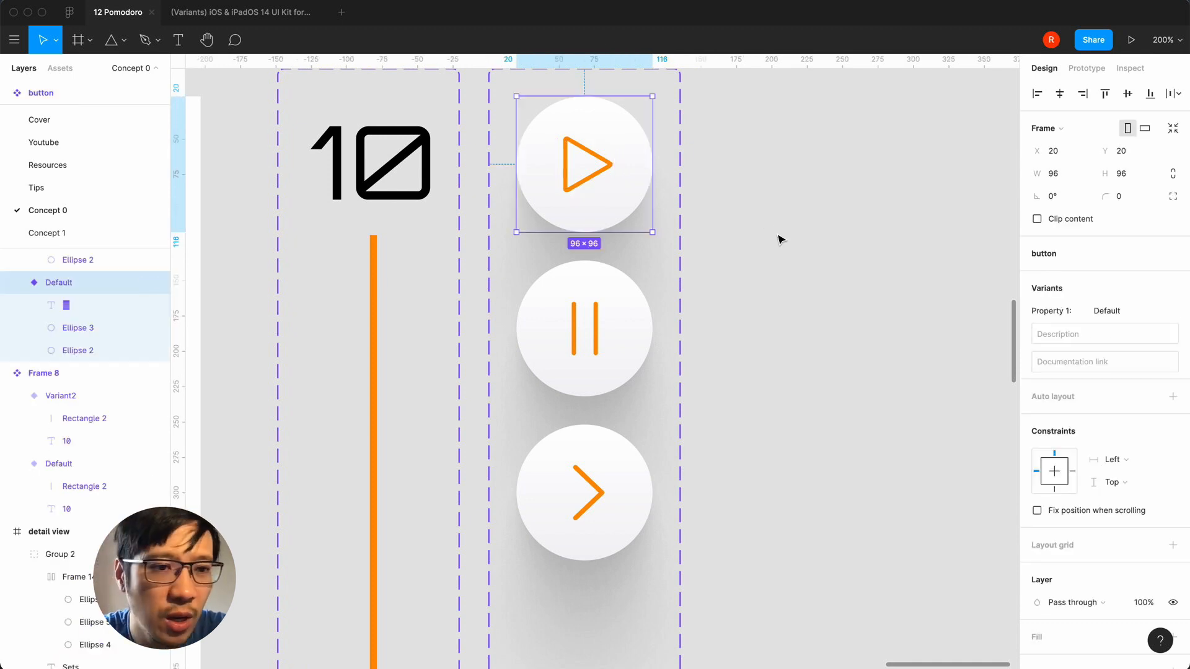
left_click(75, 327)
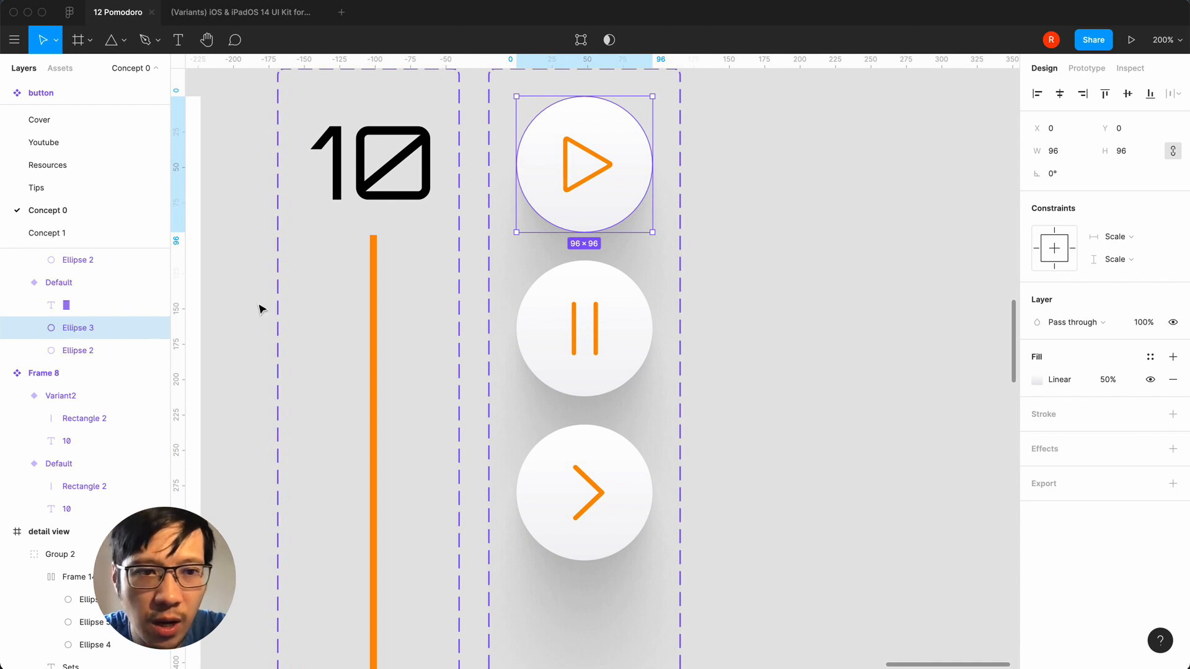
left_click(87, 350)
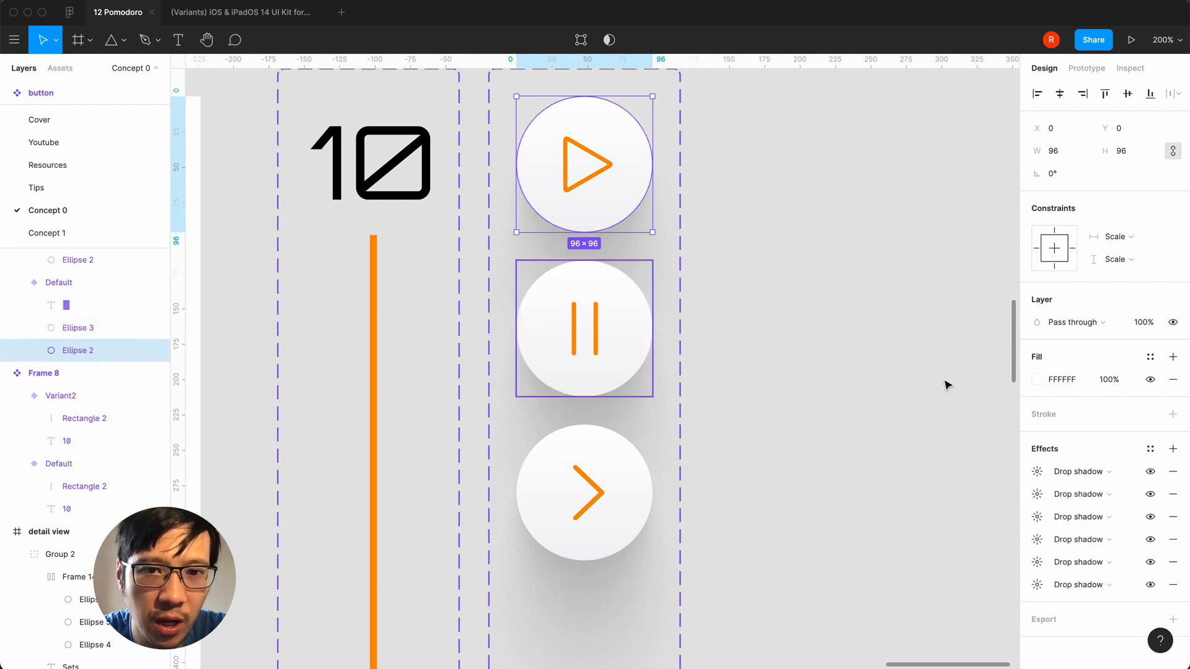
left_click(1172, 414)
left_click(1056, 464)
left_click(1037, 436)
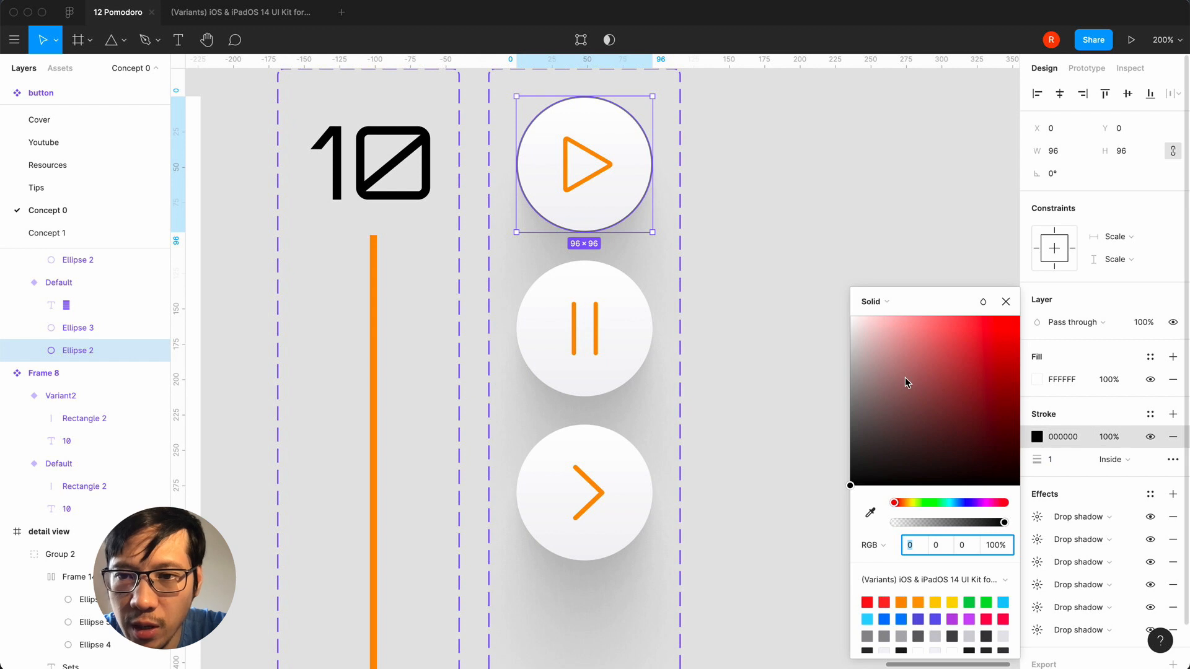
left_click(868, 301)
left_click(881, 319)
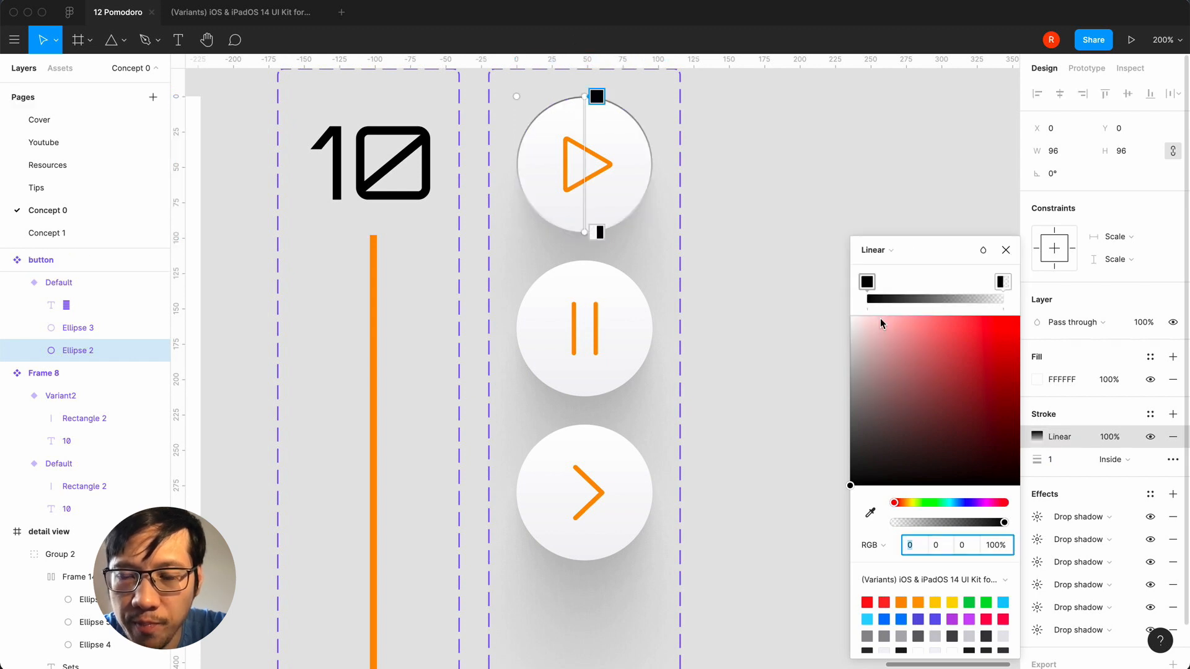
- Make the gradient stroke on the Default variant's Ellipse 2 white at both stops, with the end stop at 0% opacity
left_click(867, 282)
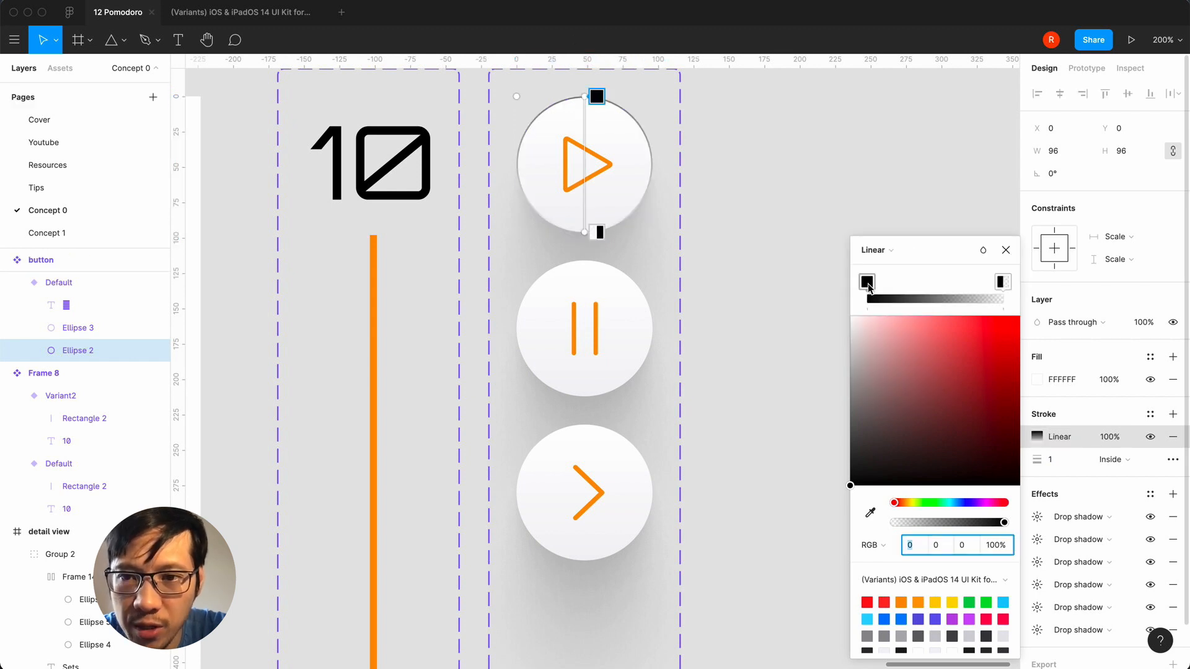
scroll(935, 598, "down", 2)
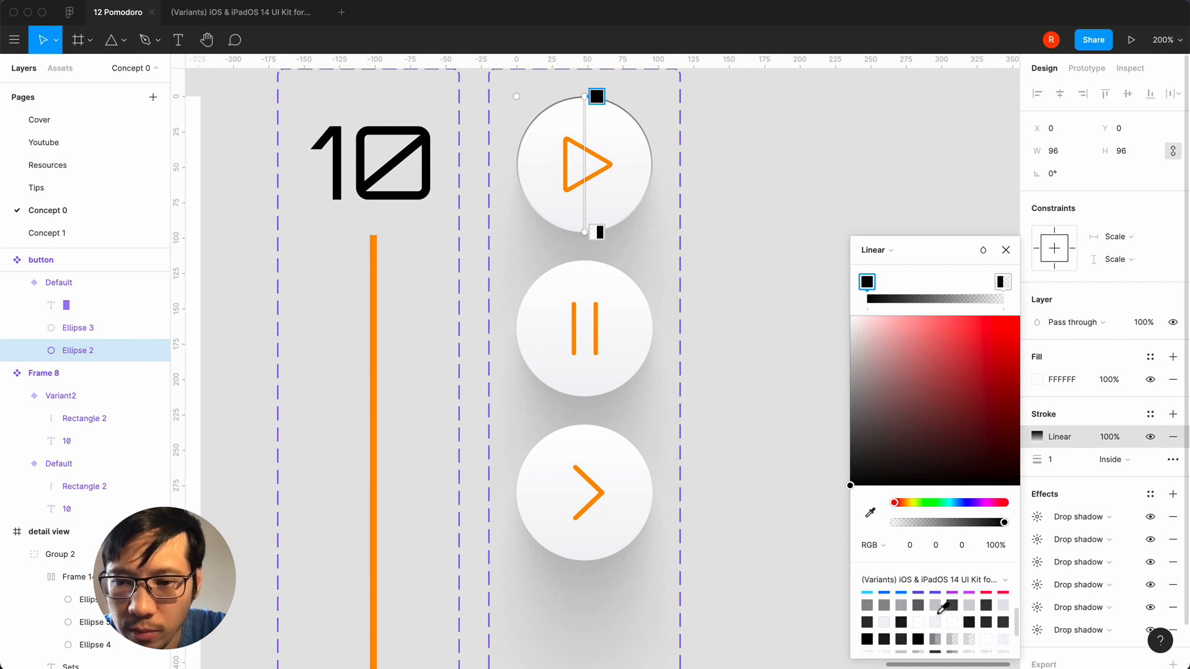
left_click(986, 638)
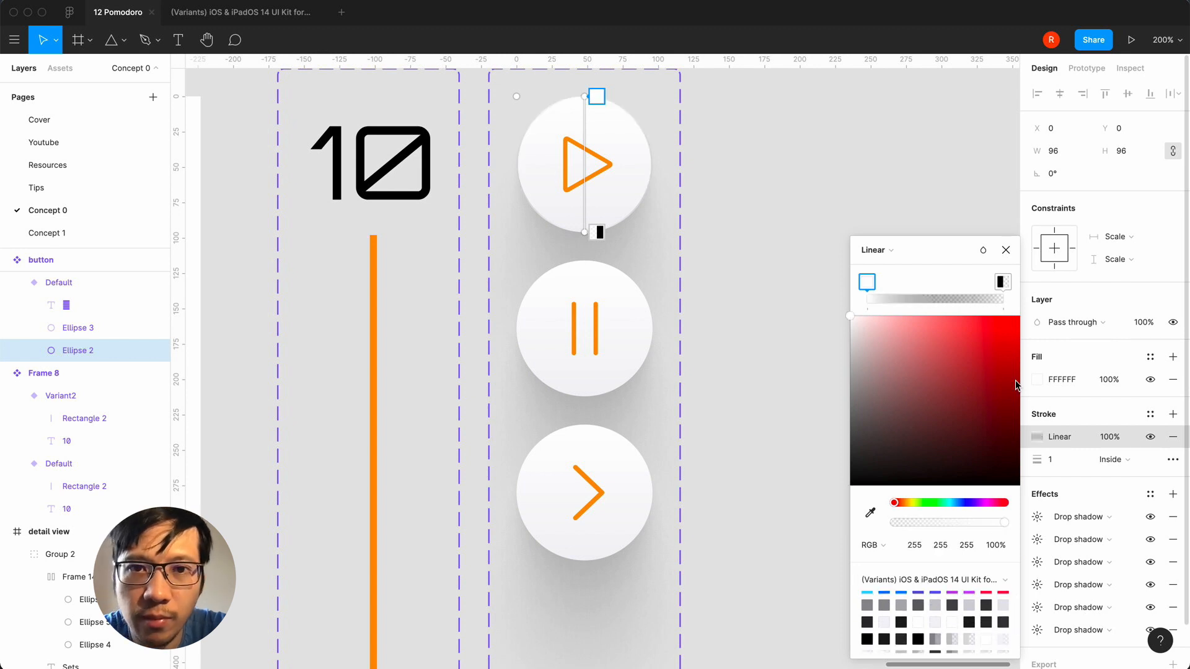
left_click(999, 286)
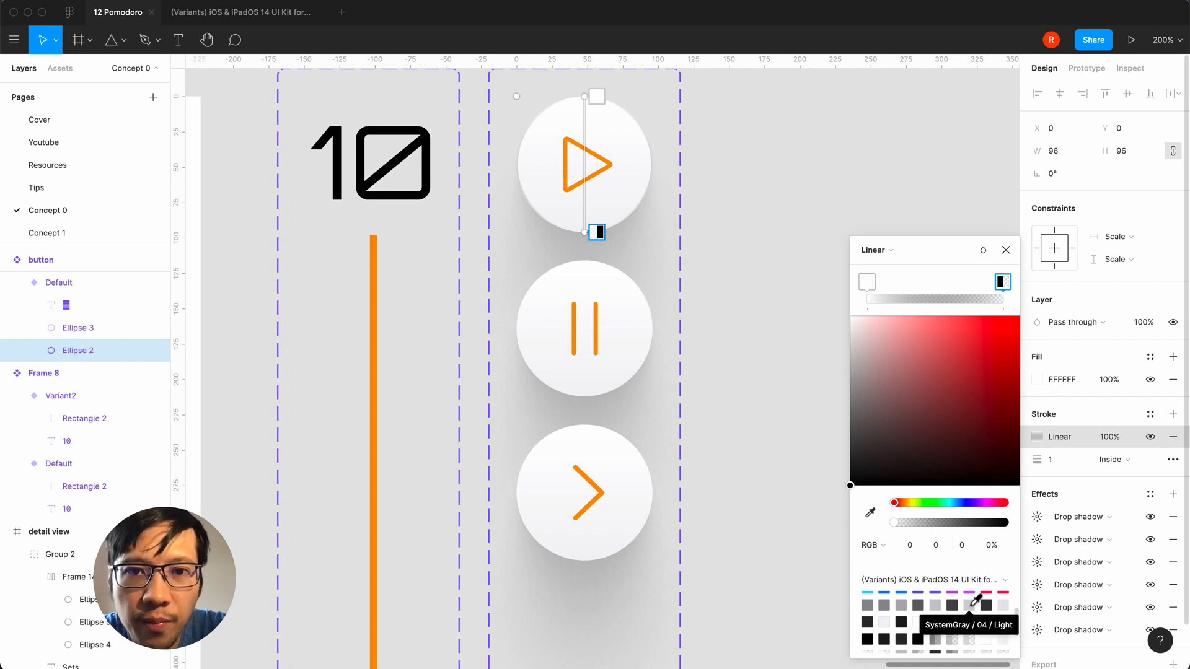
left_click(987, 638)
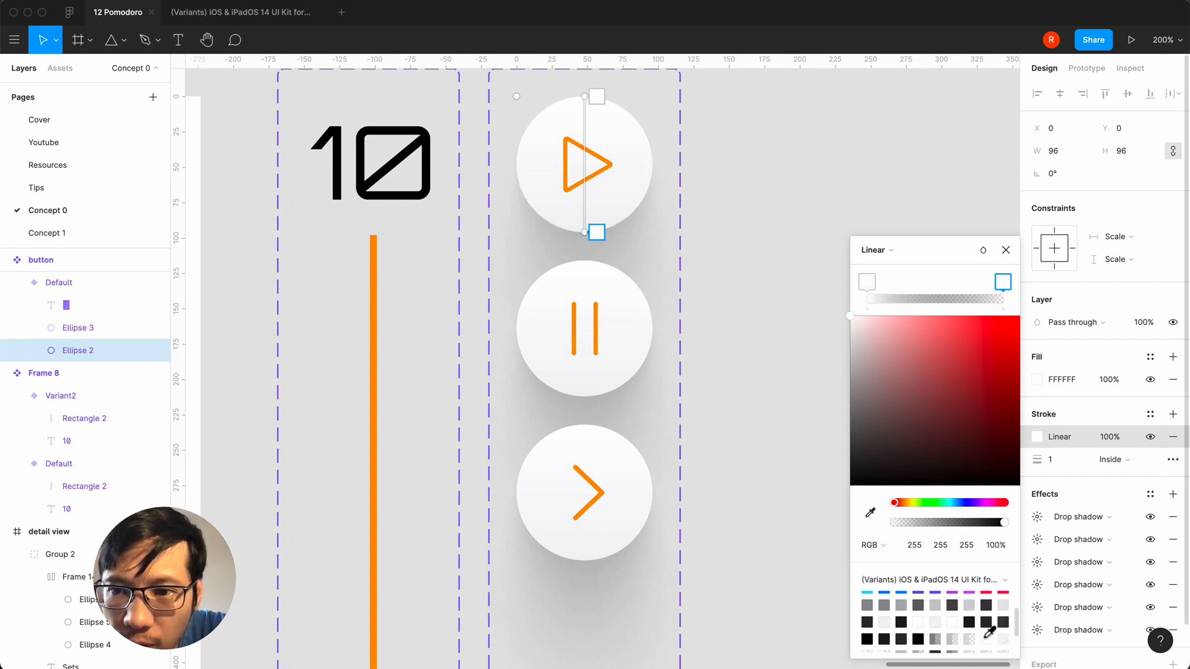
left_click(994, 548)
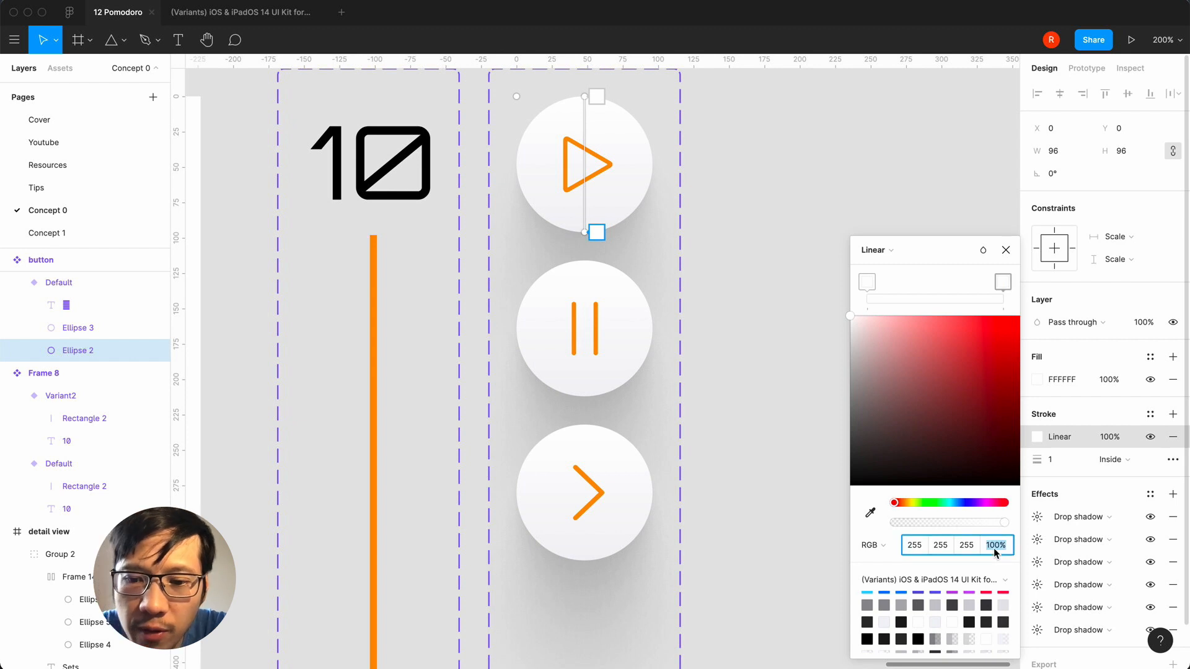
type("0")
key("Return")
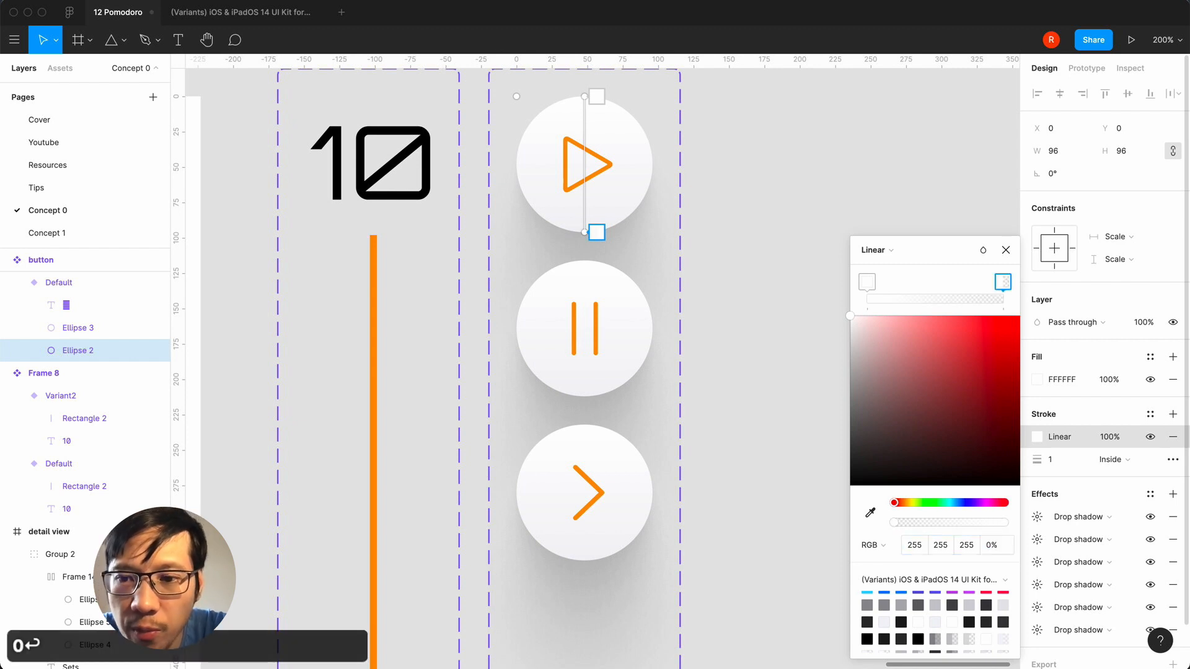
- Set the stroke width of the Default variant's Ellipse 2 to 2
left_click(1005, 249)
left_click(1056, 460)
type("2")
key("Return")
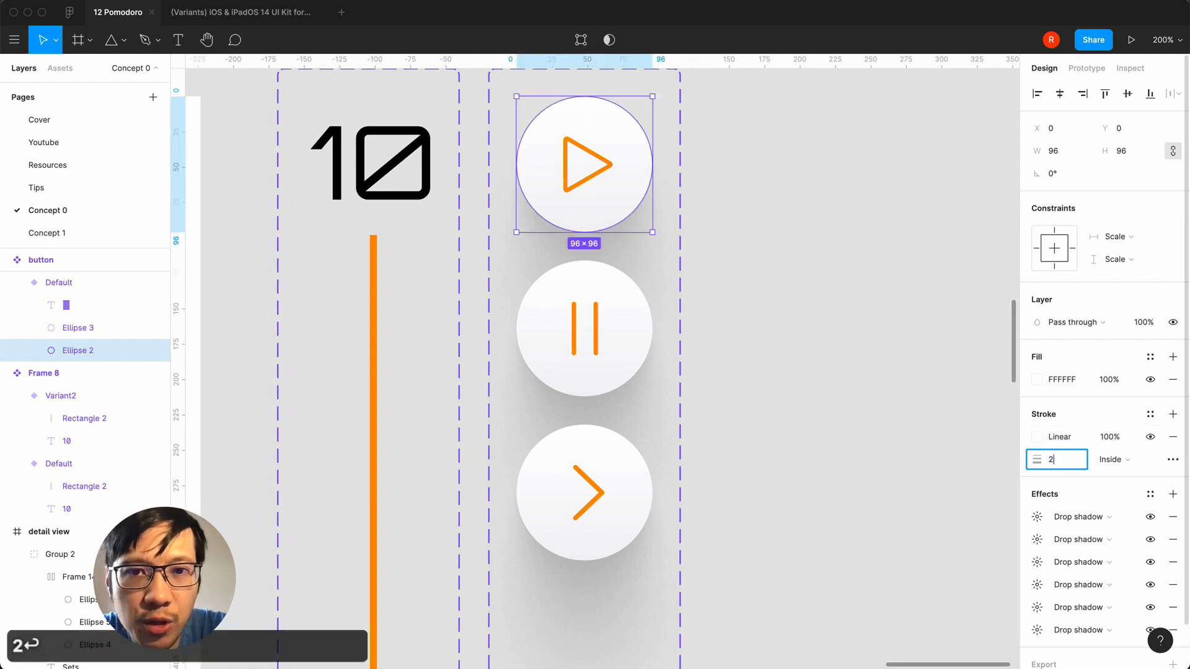
left_click(832, 451)
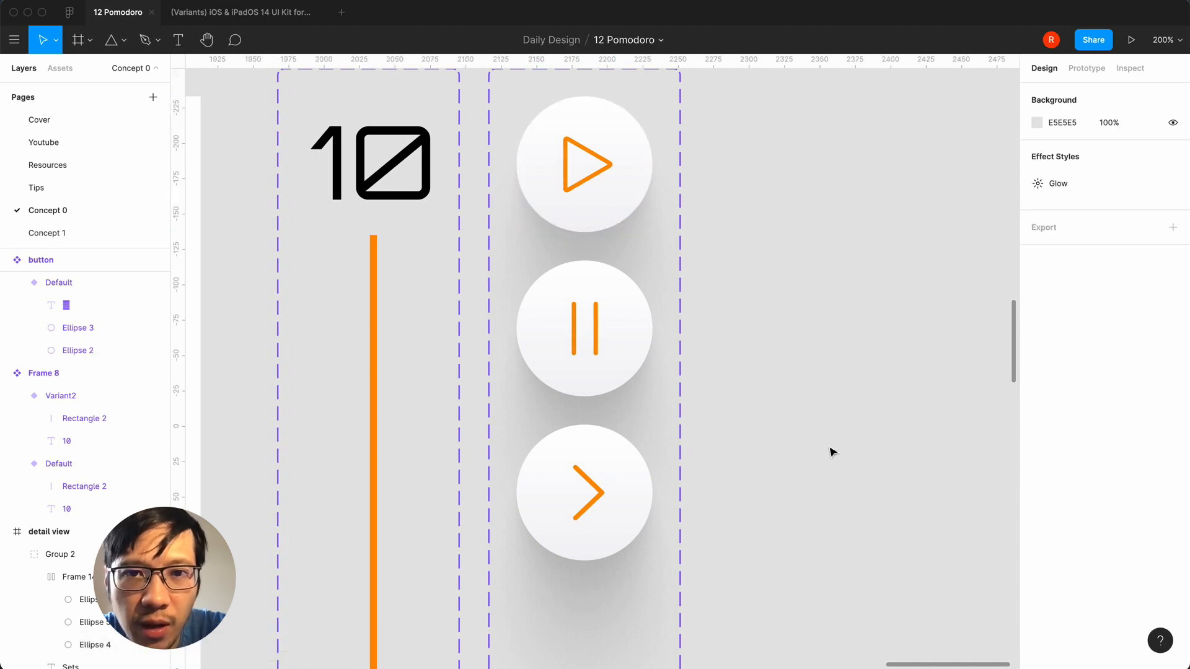
- Examine the play and next buttons on the colored screens up close and compare them with the button component
scroll(832, 452, "down", 15)
scroll(832, 452, "left", 12)
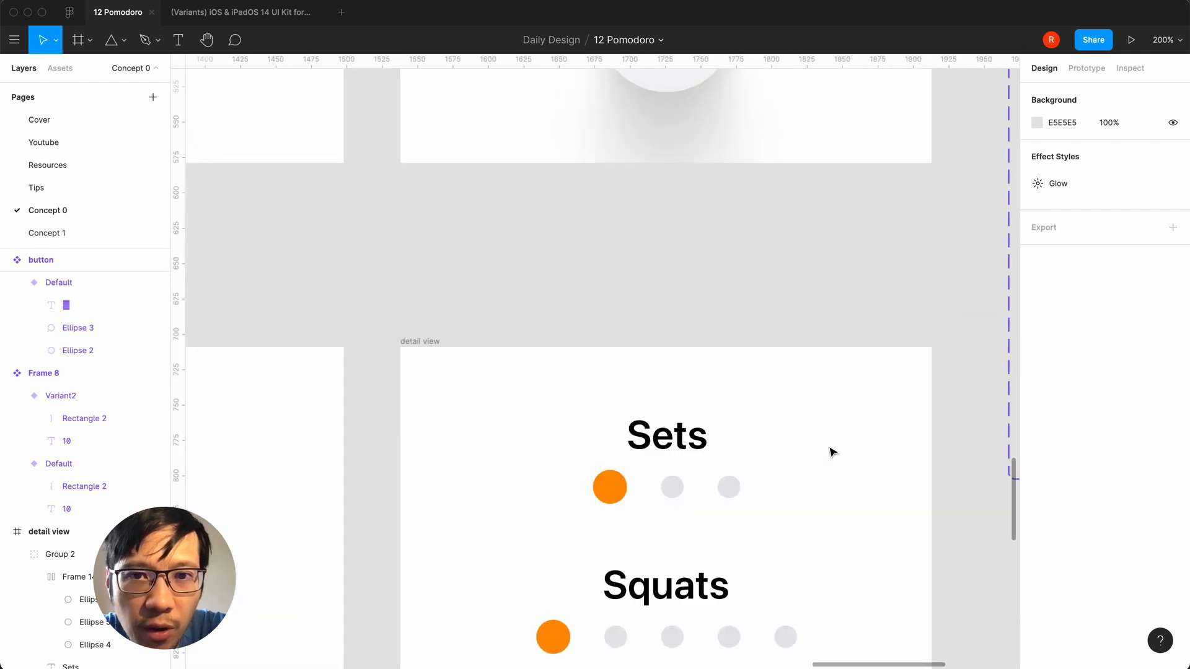
key("minus")
scroll(832, 452, "left", 10)
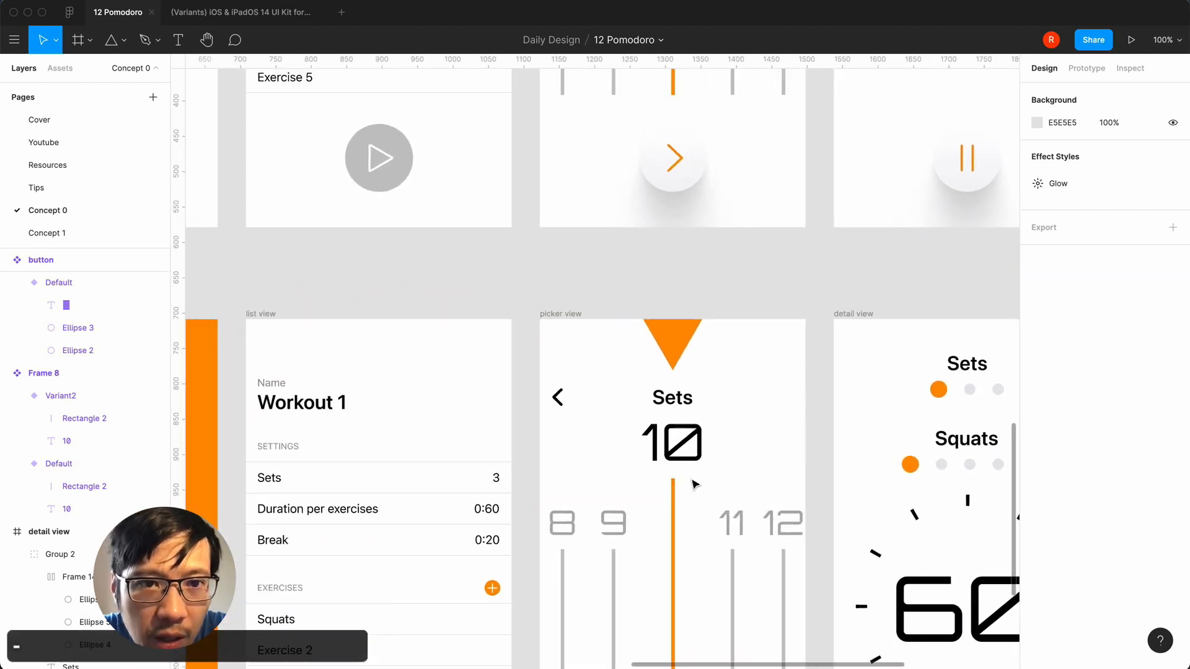
scroll(693, 484, "down", 12)
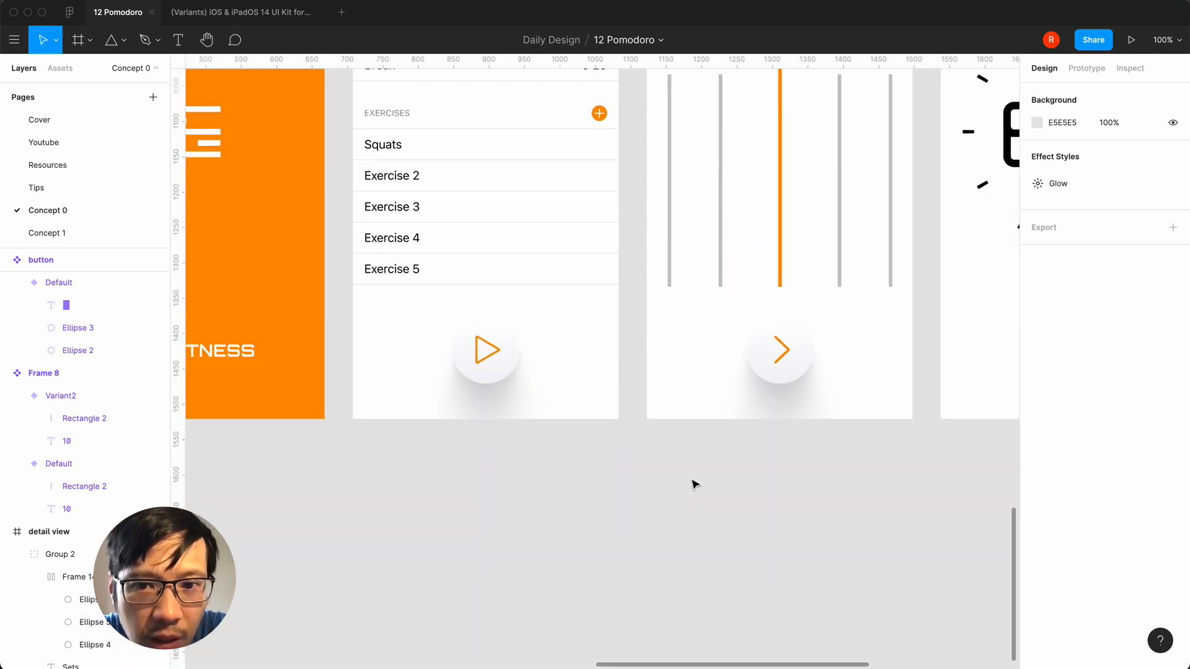
scroll(694, 483, "up", 2)
scroll(694, 483, "right", 2)
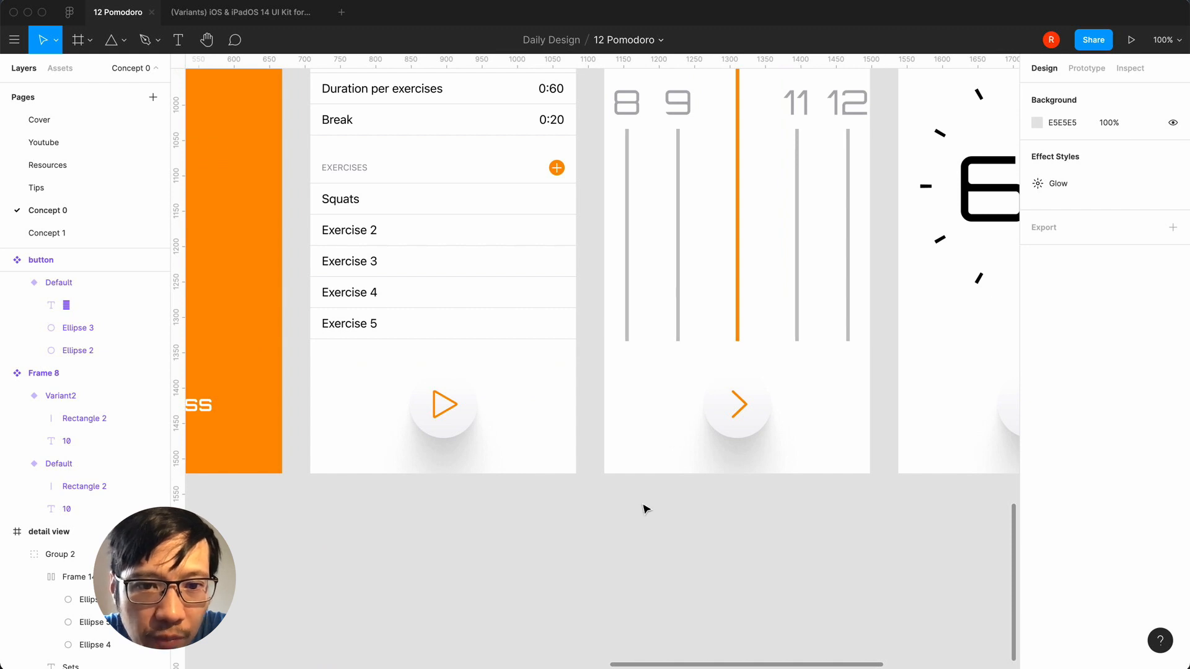
key("equal")
key("equal")
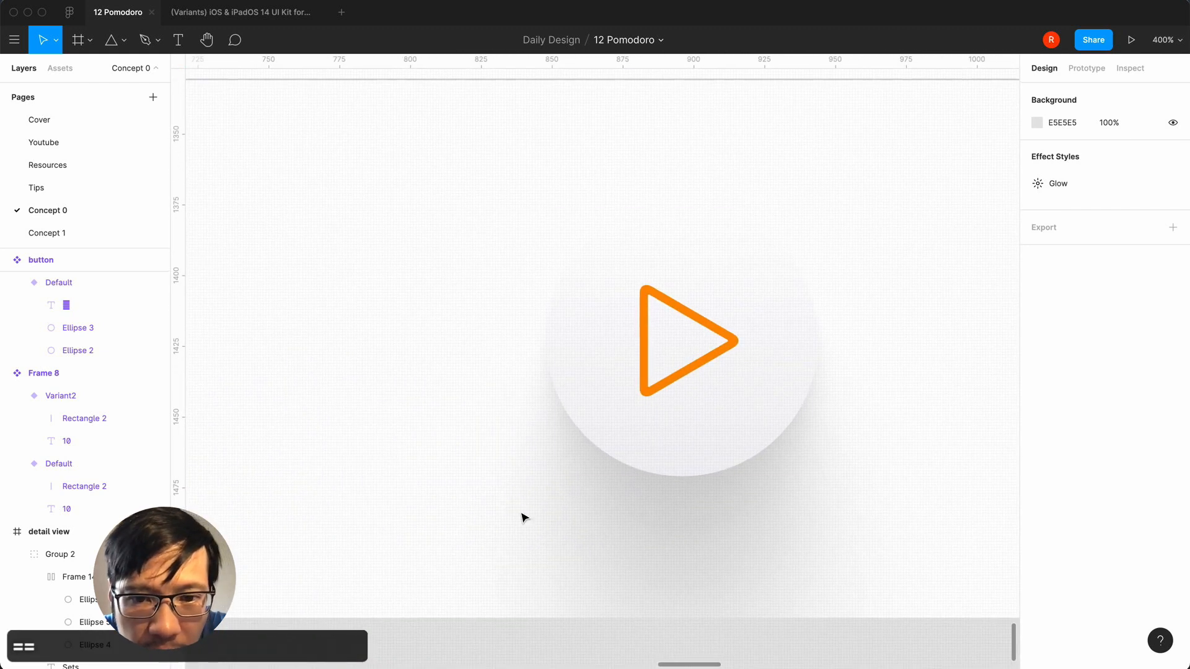
key("minus")
key("minus")
scroll(635, 597, "right", 10)
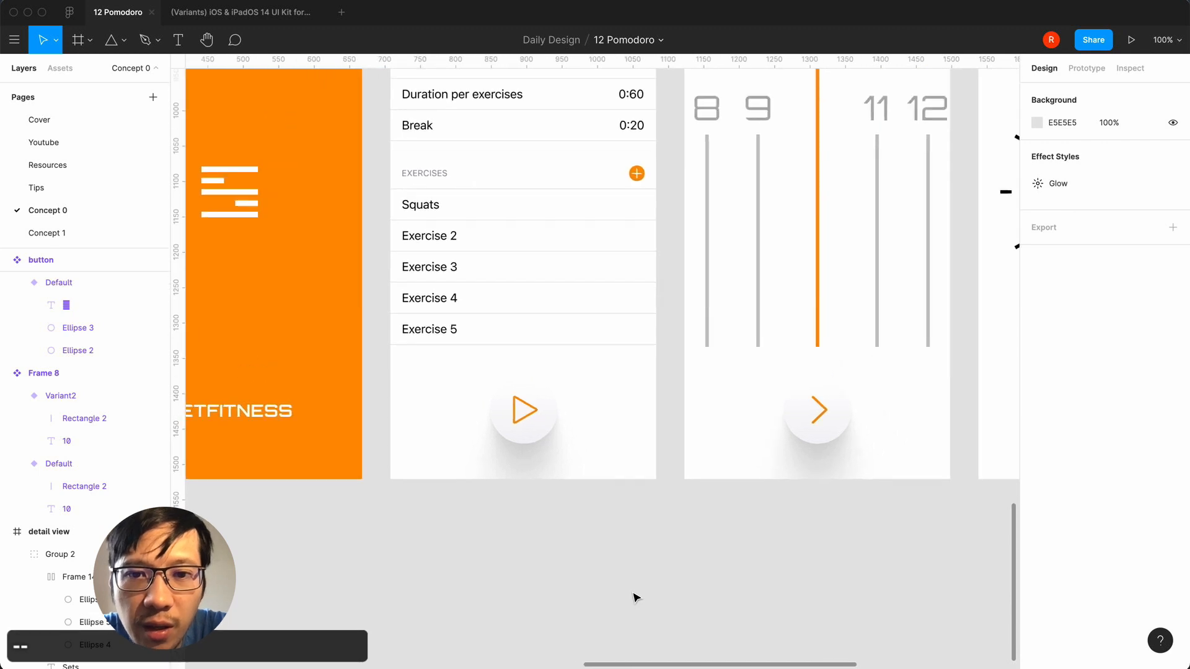
scroll(635, 597, "left", 20)
scroll(635, 596, "up", 5)
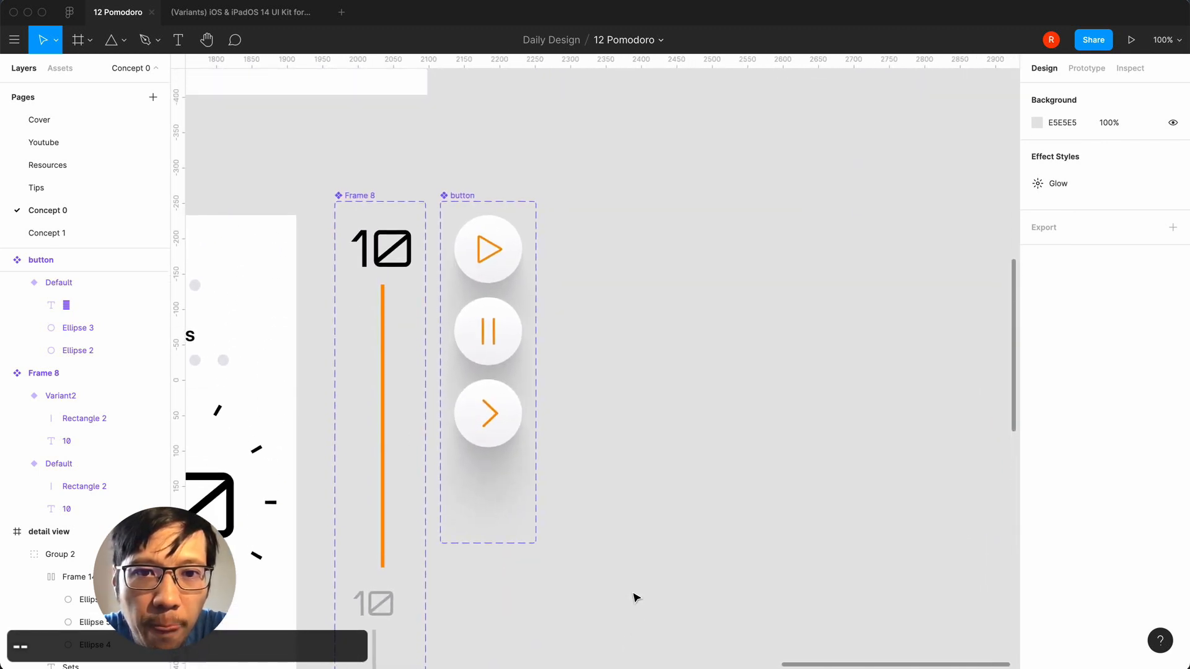
- Remove the gradient stroke from the Default button variant's Ellipse 2
left_click(494, 364)
left_click(494, 304)
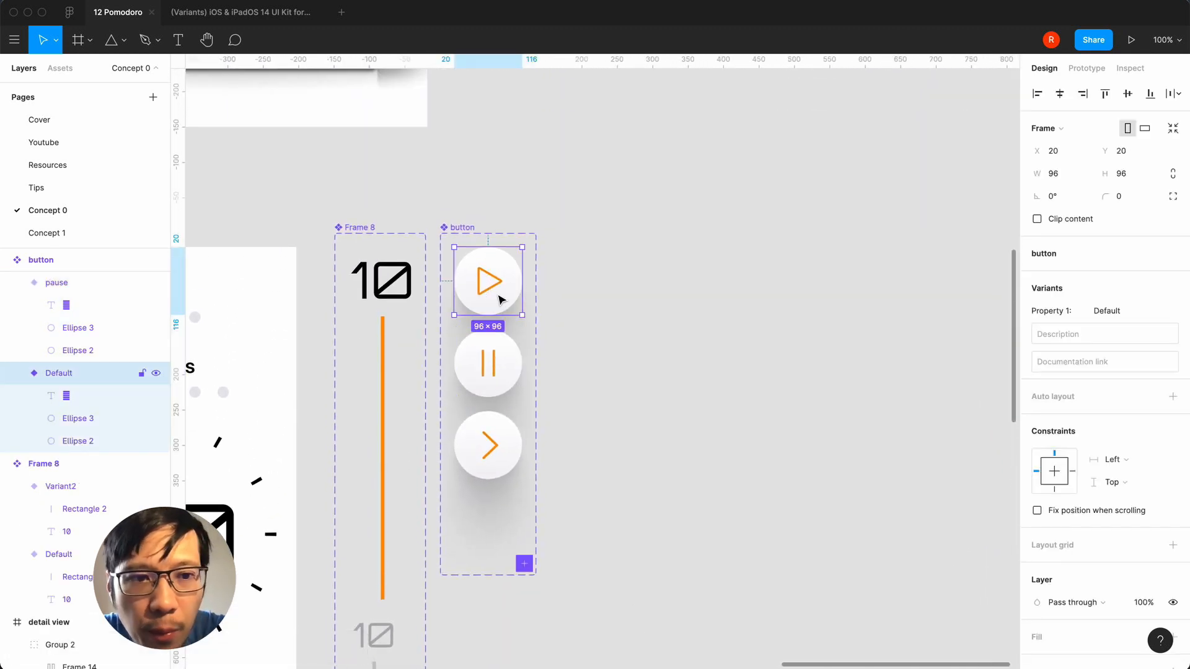
left_click(90, 441)
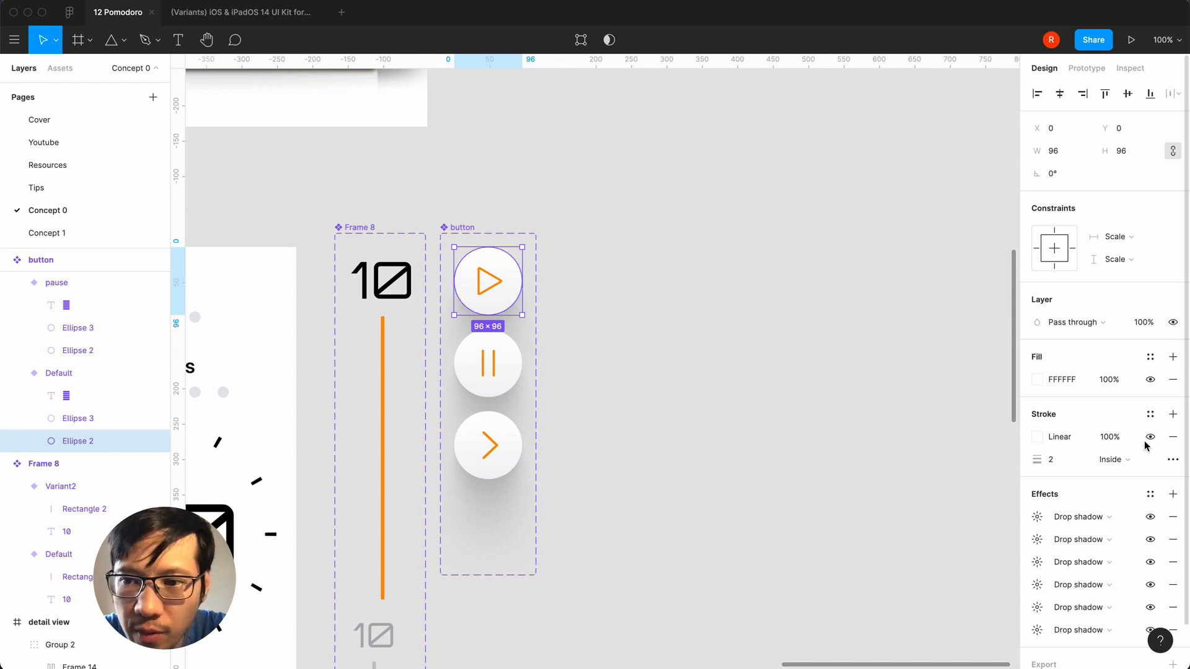
left_click(1171, 437)
- Add a 1 px inside stroke to the Default variant's Ellipse 3 and change its paint to a linear gradient
left_click(69, 417)
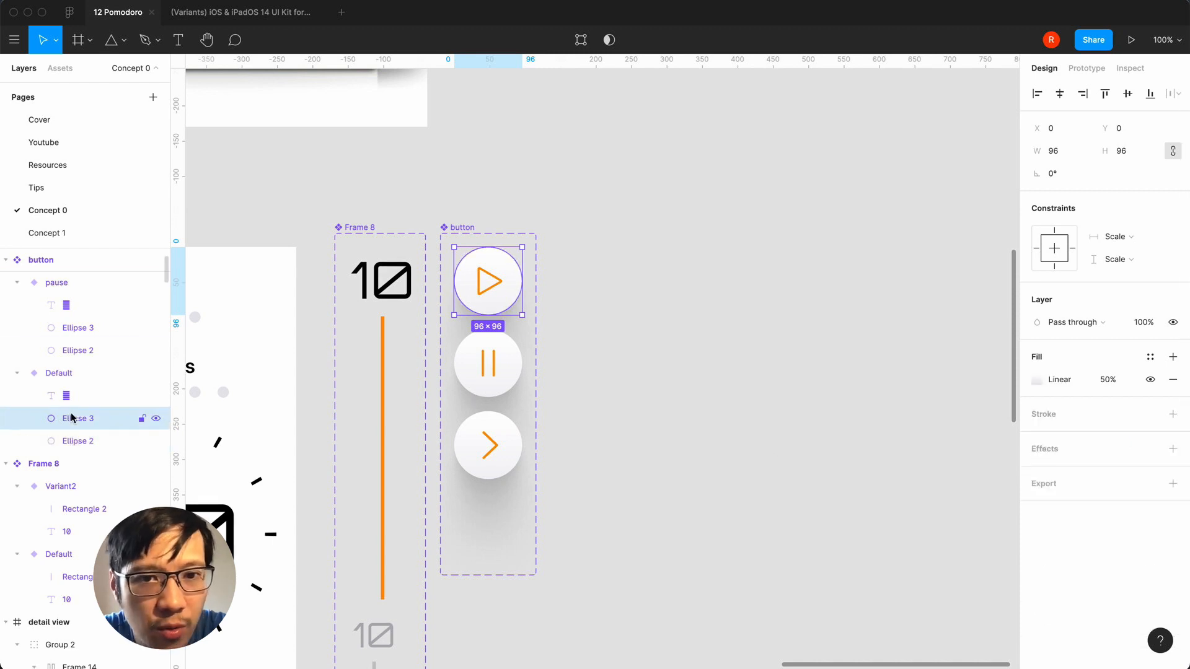
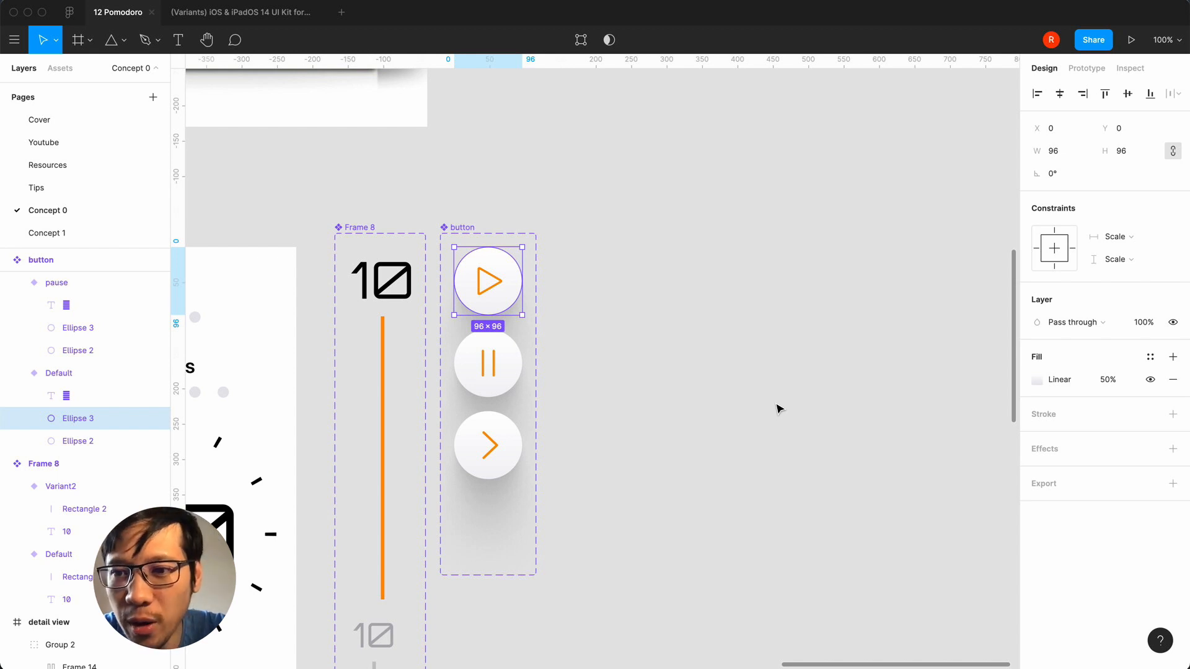
left_click(1172, 414)
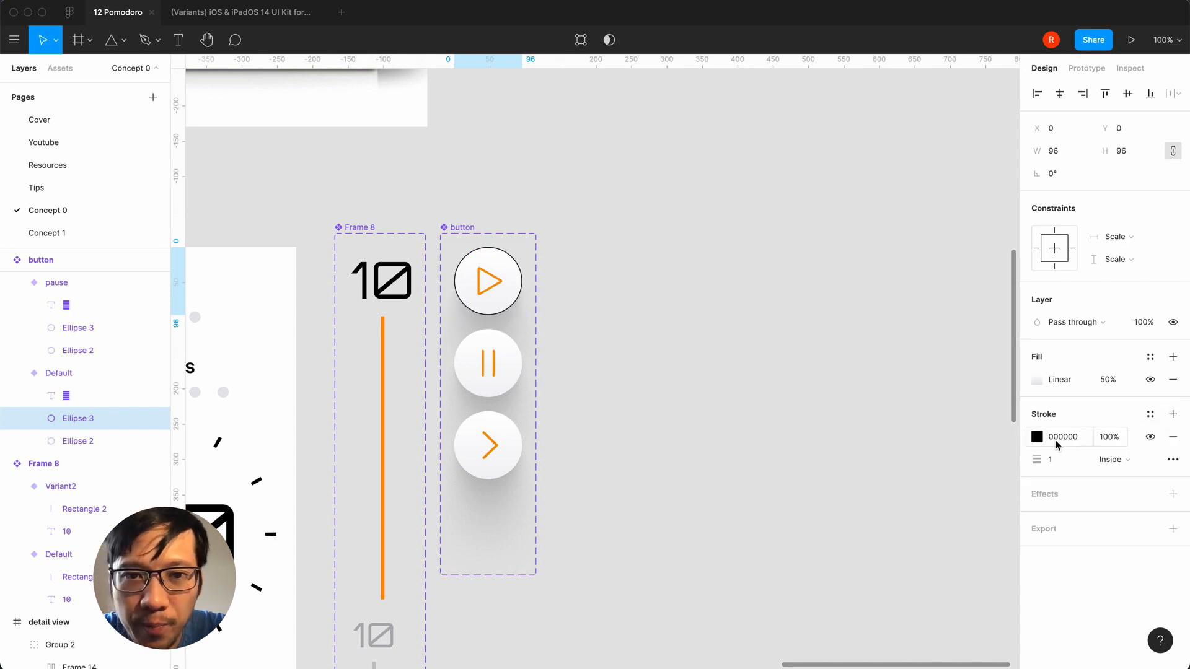
left_click(1037, 437)
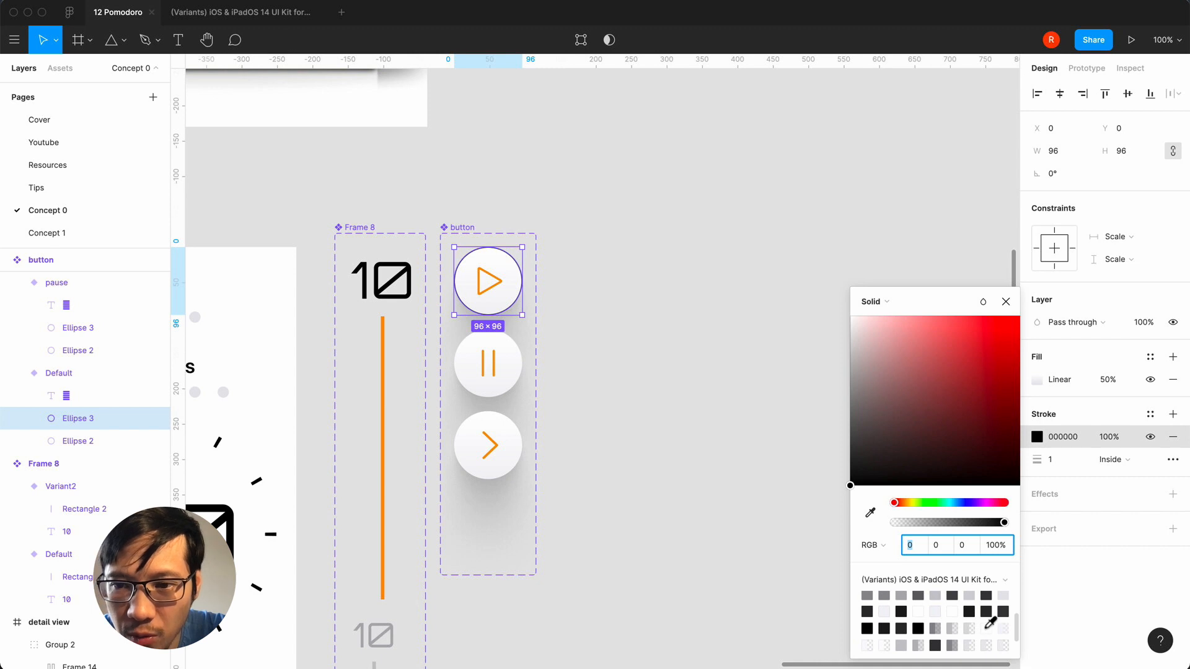
left_click(874, 301)
left_click(882, 319)
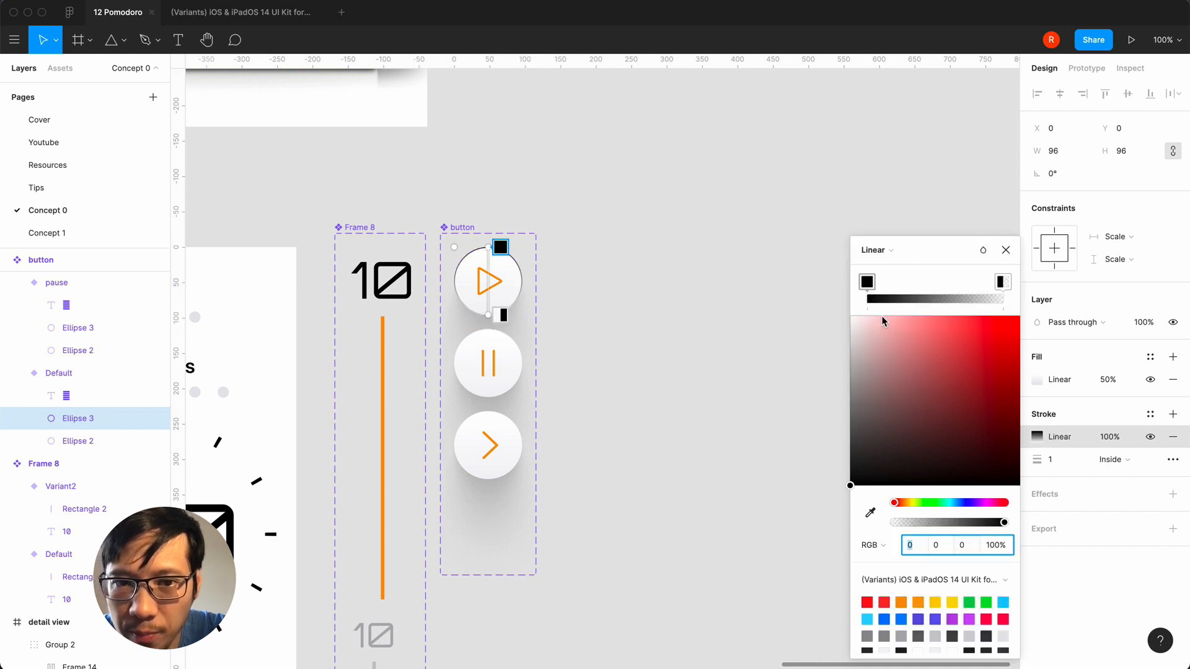
- Make both stops of Ellipse 3's gradient stroke white, with the end stop at 0% opacity
scroll(976, 620, "down", 5)
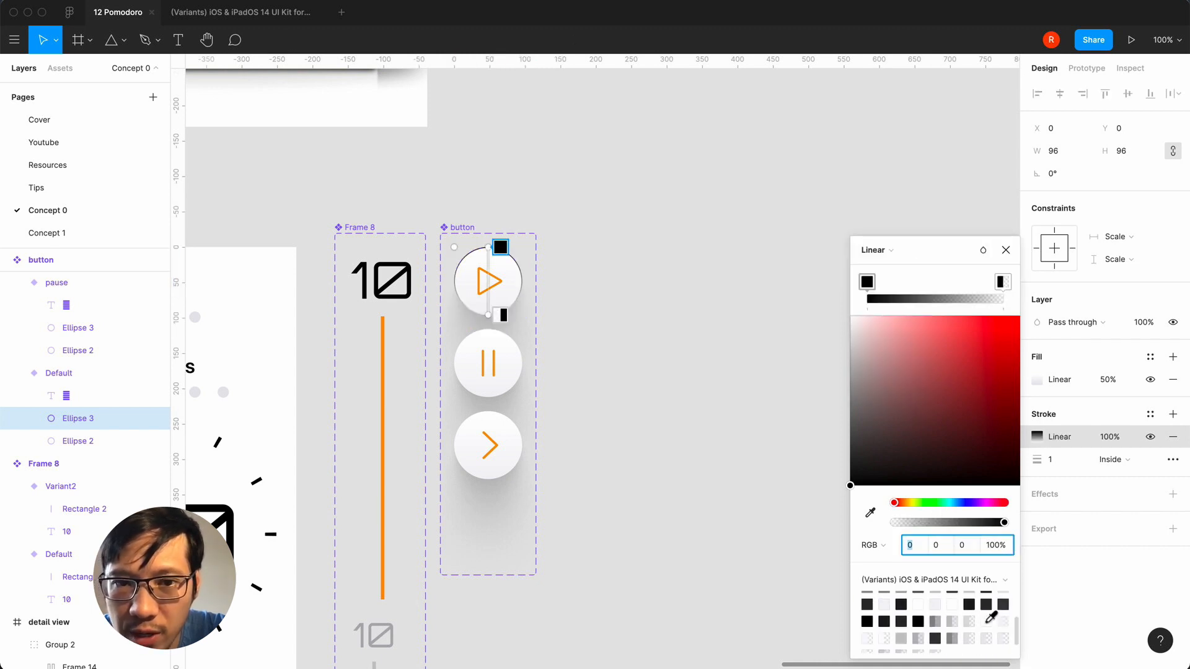
left_click(989, 619)
left_click(1002, 283)
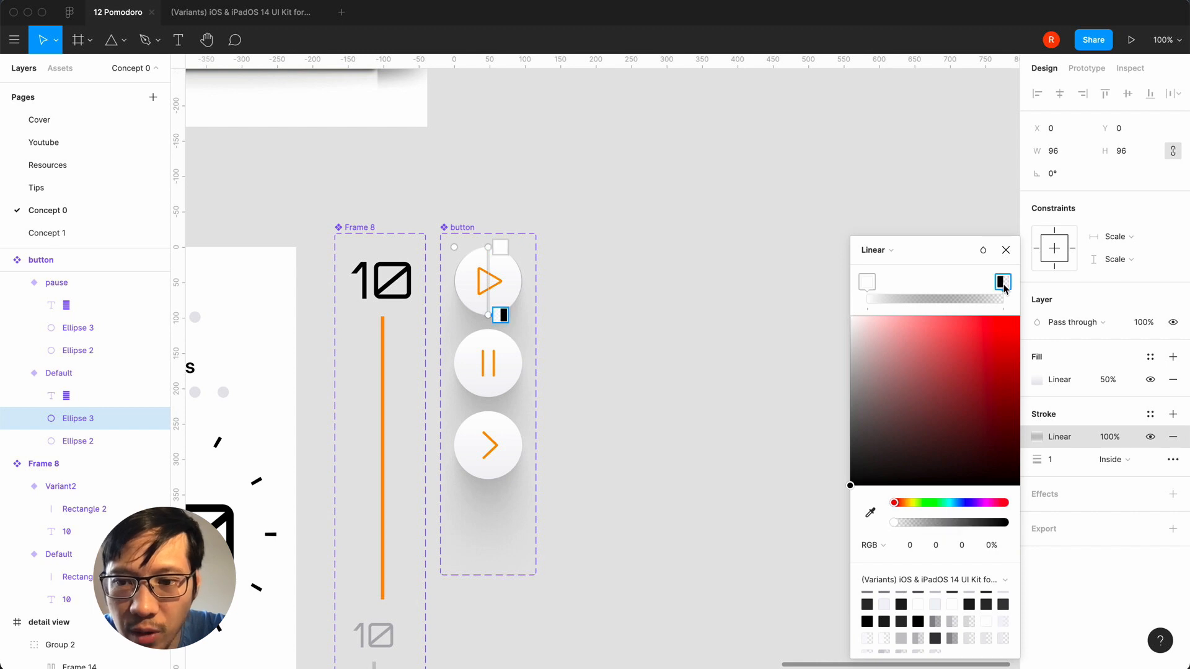
left_click(989, 619)
left_click(994, 545)
type("0")
key("Return")
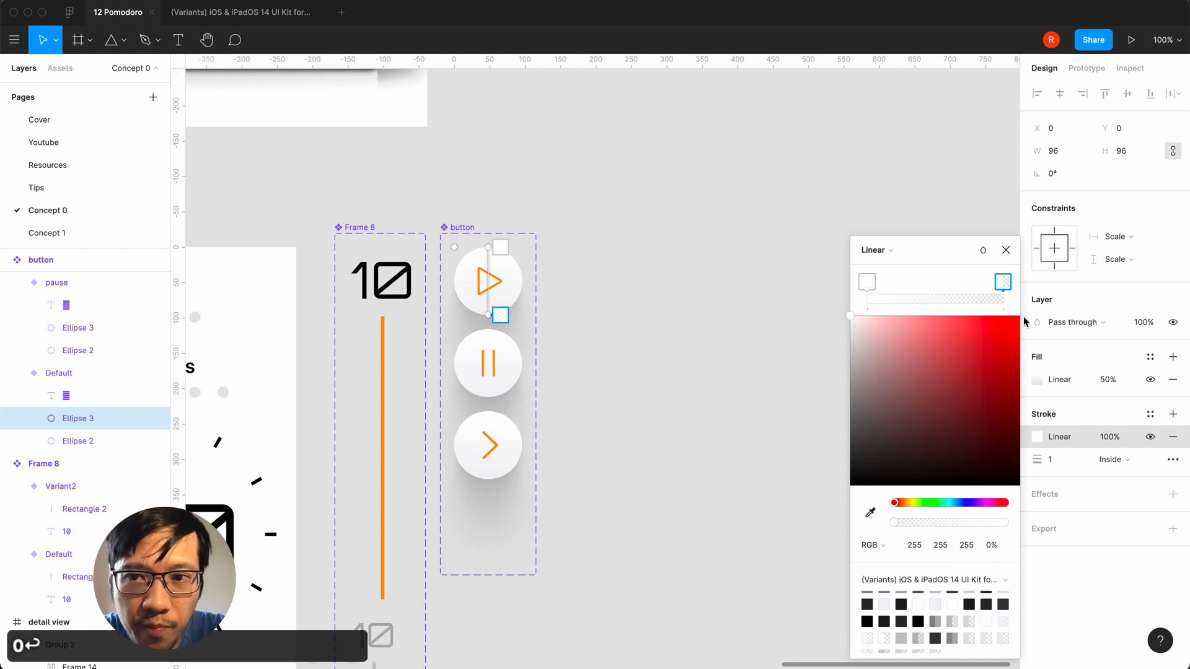
- Set the stroke width of the Default variant's Ellipse 3 to 2
left_click(1005, 250)
left_click(1058, 459)
type("2")
key("Return")
left_click(607, 499)
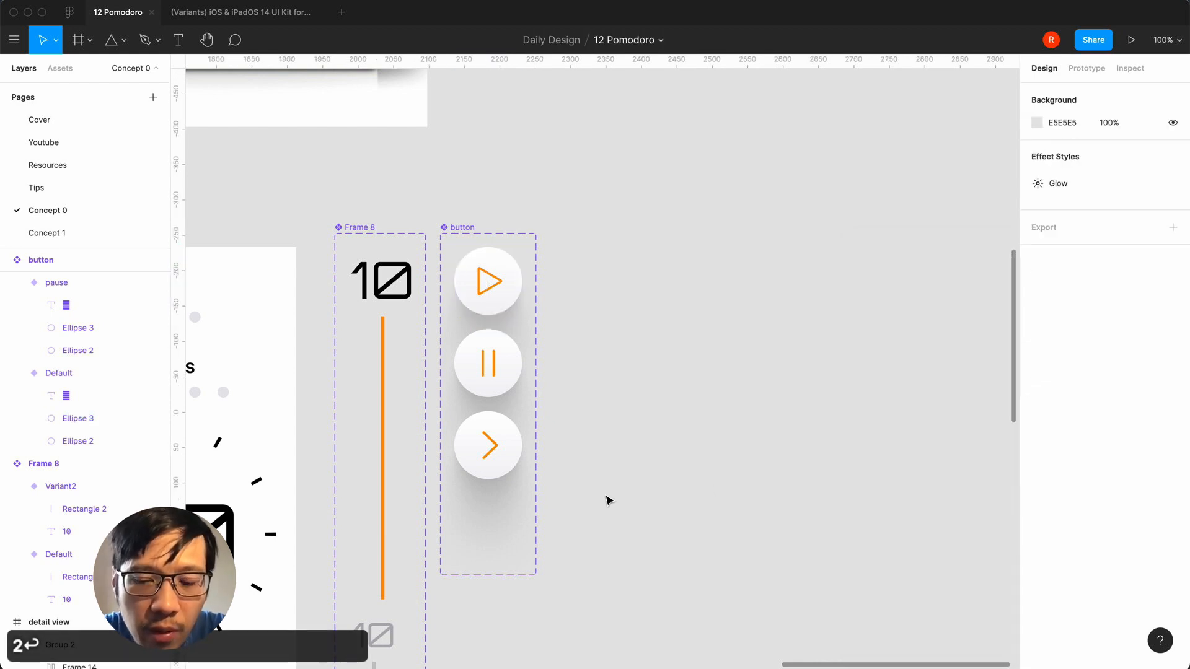
- Try a second stroke on the Default variant's Ellipse 3 and remove it again, keeping the stroke alignment inside
key("equal")
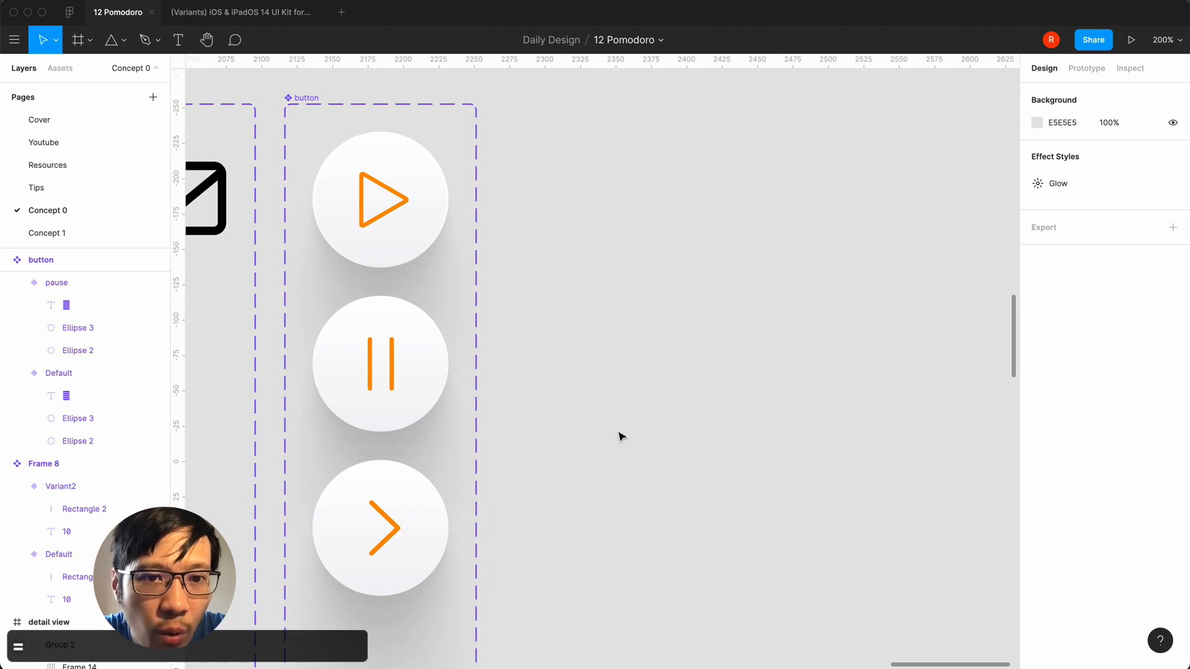
scroll(622, 437, "left", 2)
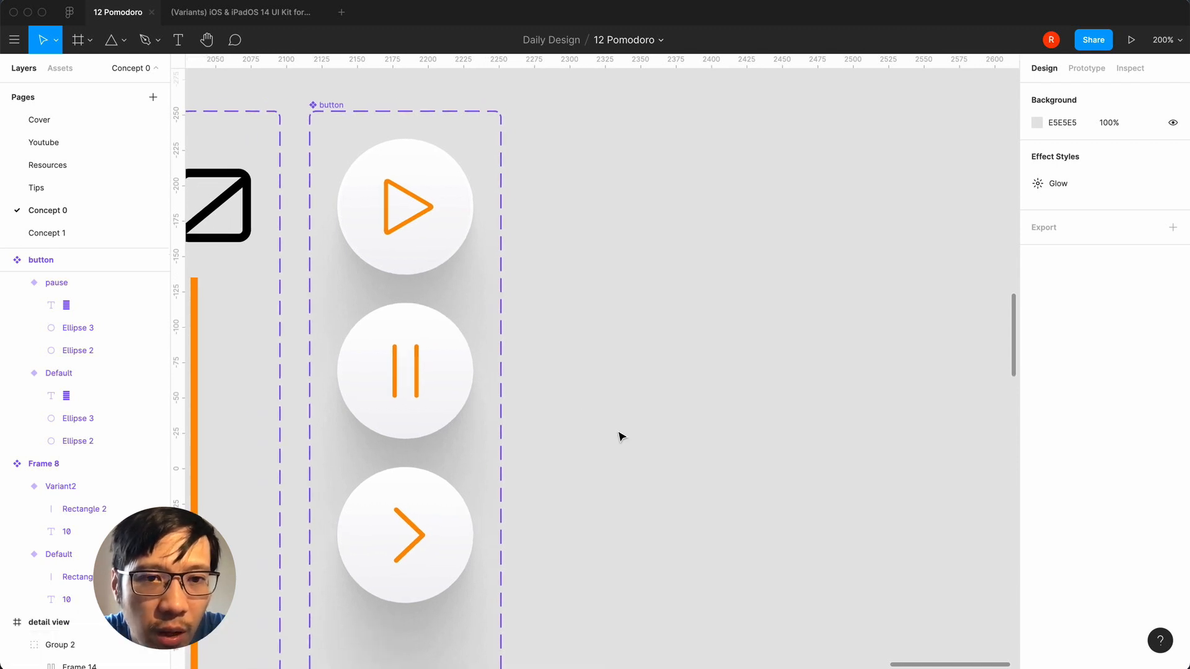
left_click(446, 257)
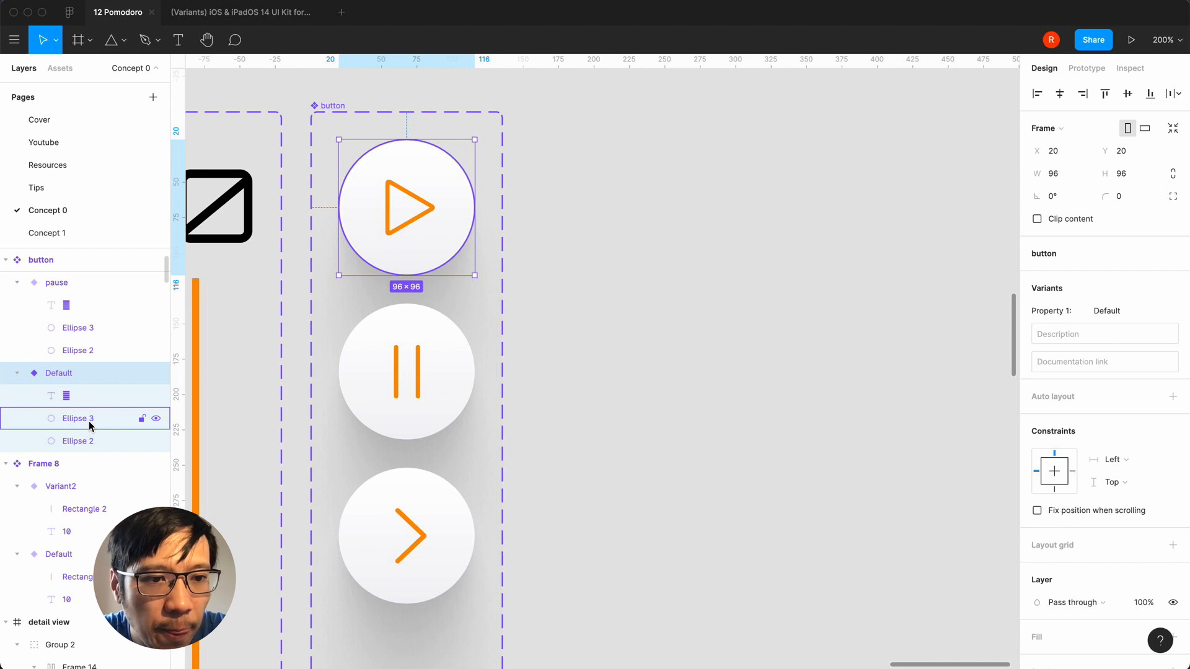
left_click(87, 419)
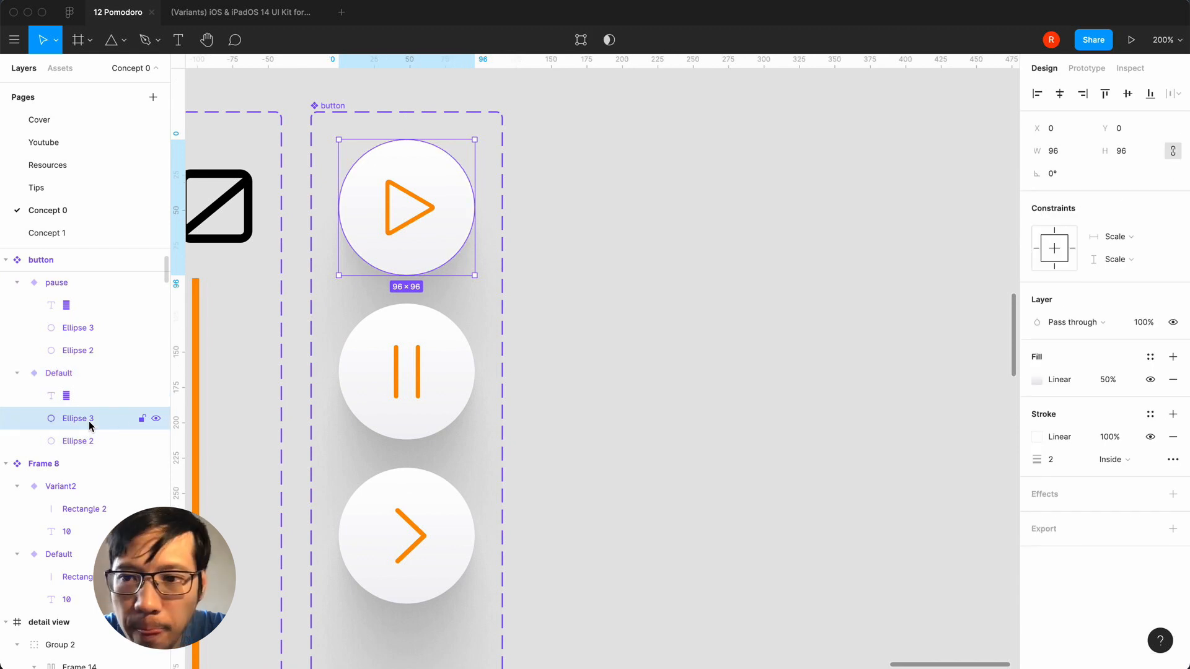
left_click(1172, 414)
left_click(1113, 483)
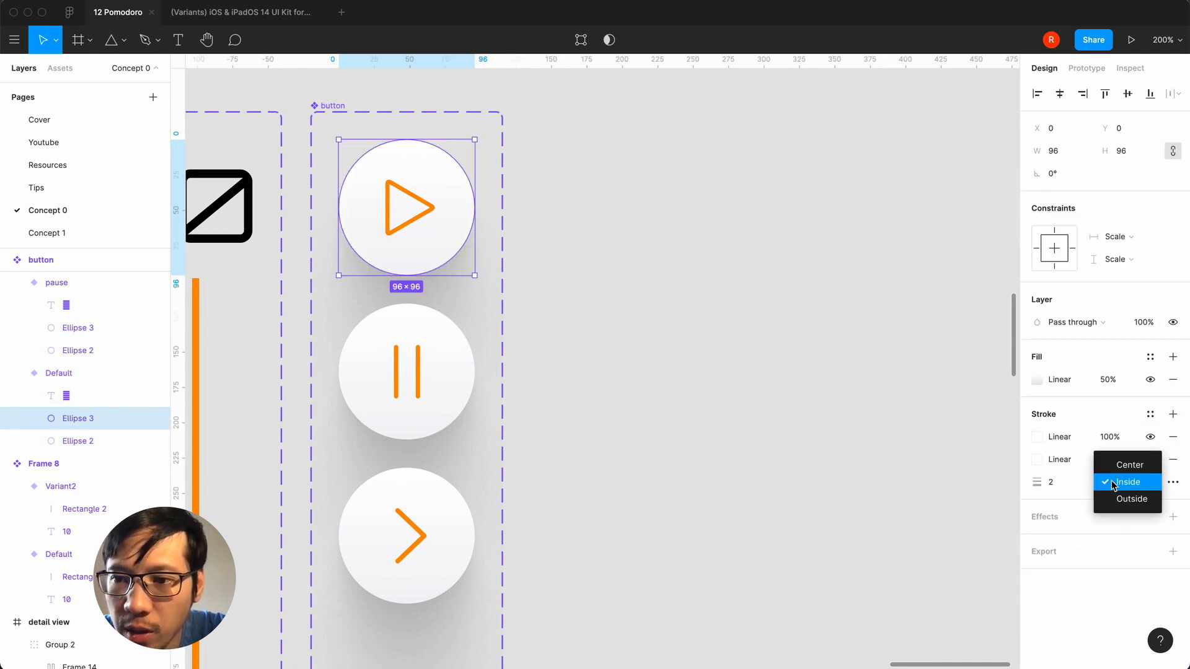
left_click(1112, 484)
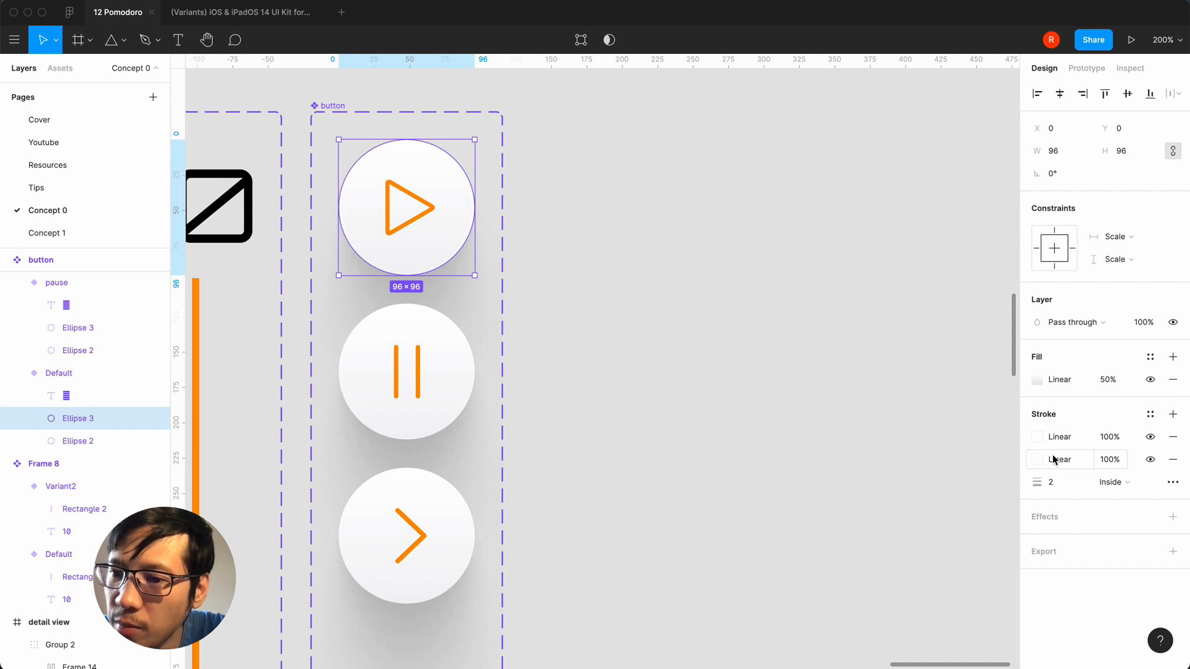
left_click(1173, 459)
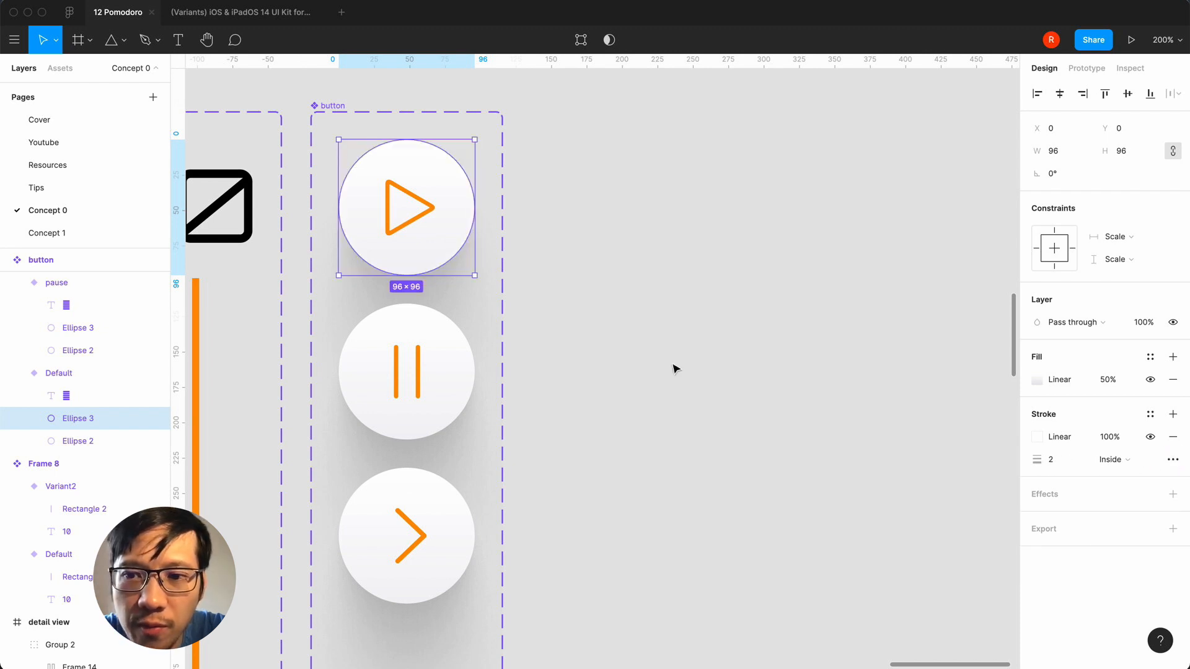
- Add a black outside stroke of 0.5 at 10% opacity to the Default variant's Ellipse 2
left_click(65, 443)
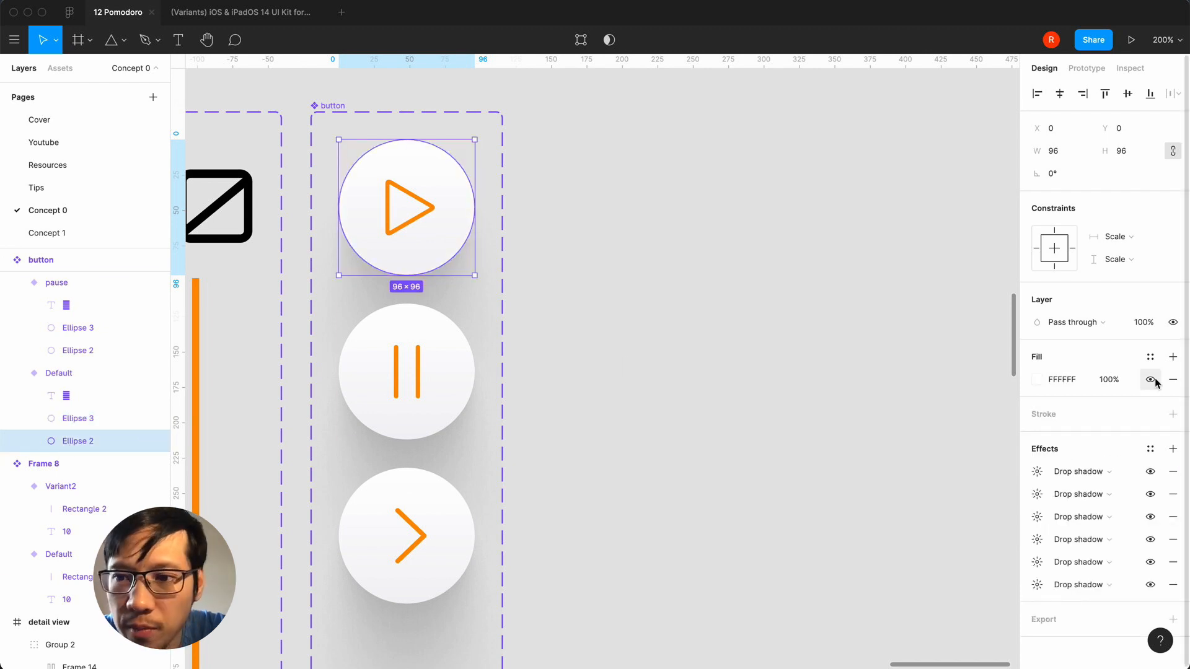
left_click(1173, 414)
left_click(1113, 459)
left_click(1126, 478)
left_click(1062, 464)
type("0.5")
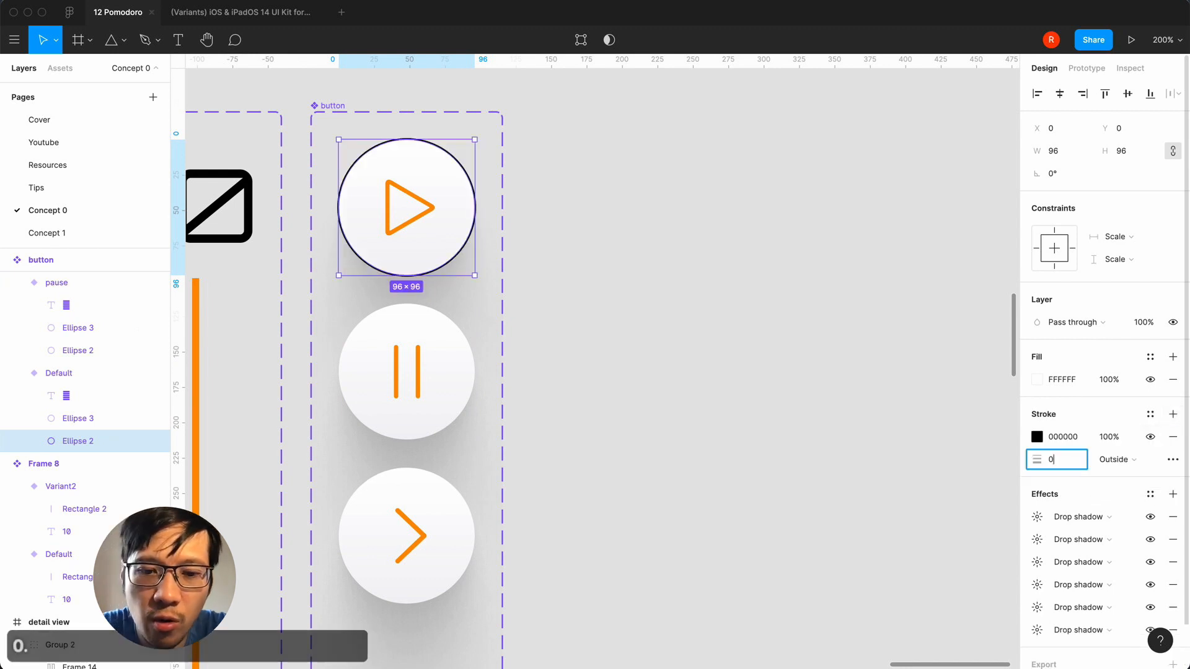
key("Return")
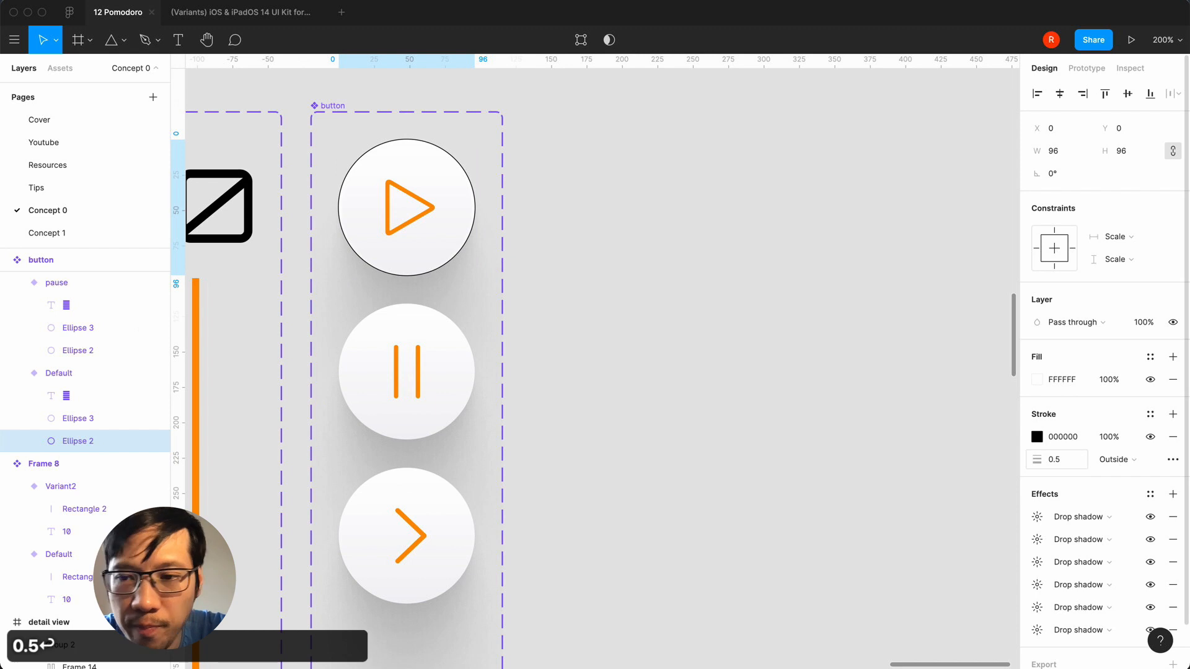
left_click(1109, 437)
type("10")
key("Return")
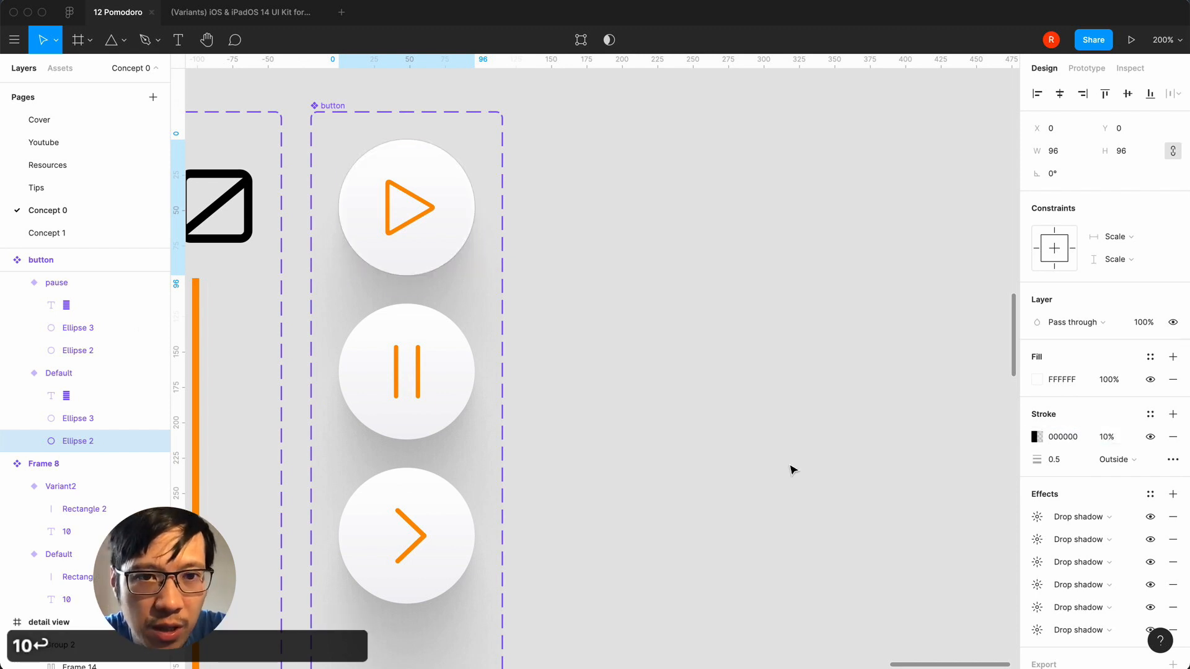
left_click(750, 473)
- Examine how the restyled buttons look on the list, picker and detail view screens
key("minus")
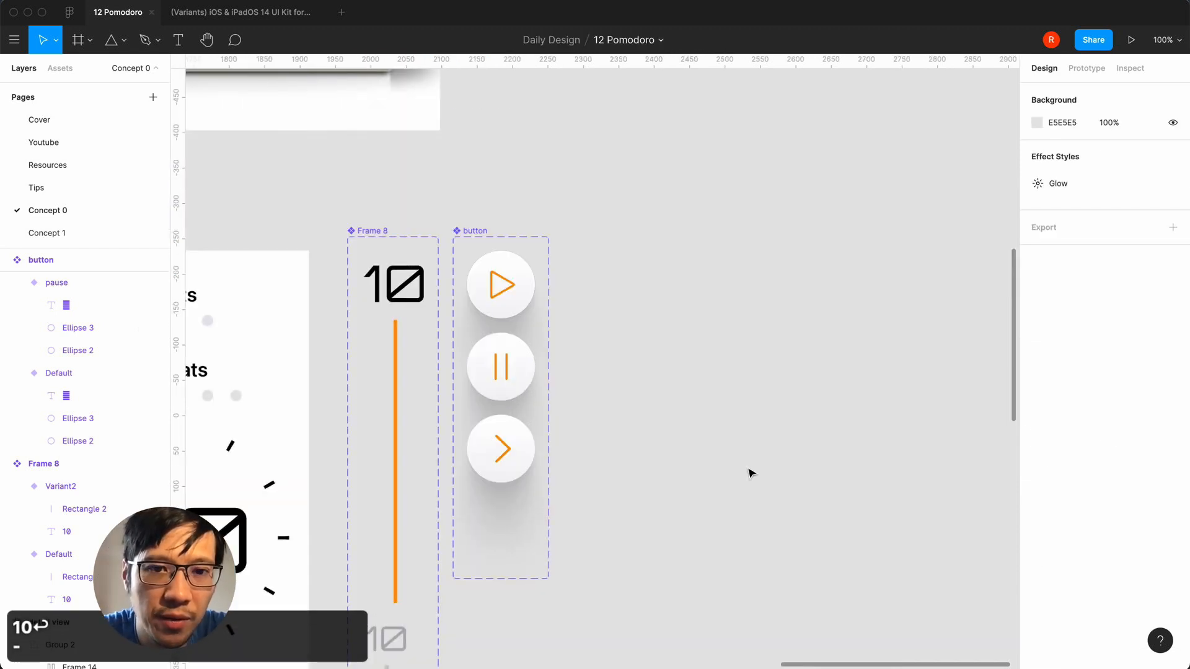
scroll(628, 533, "down", 8)
scroll(628, 533, "left", 9)
scroll(627, 533, "left", 5)
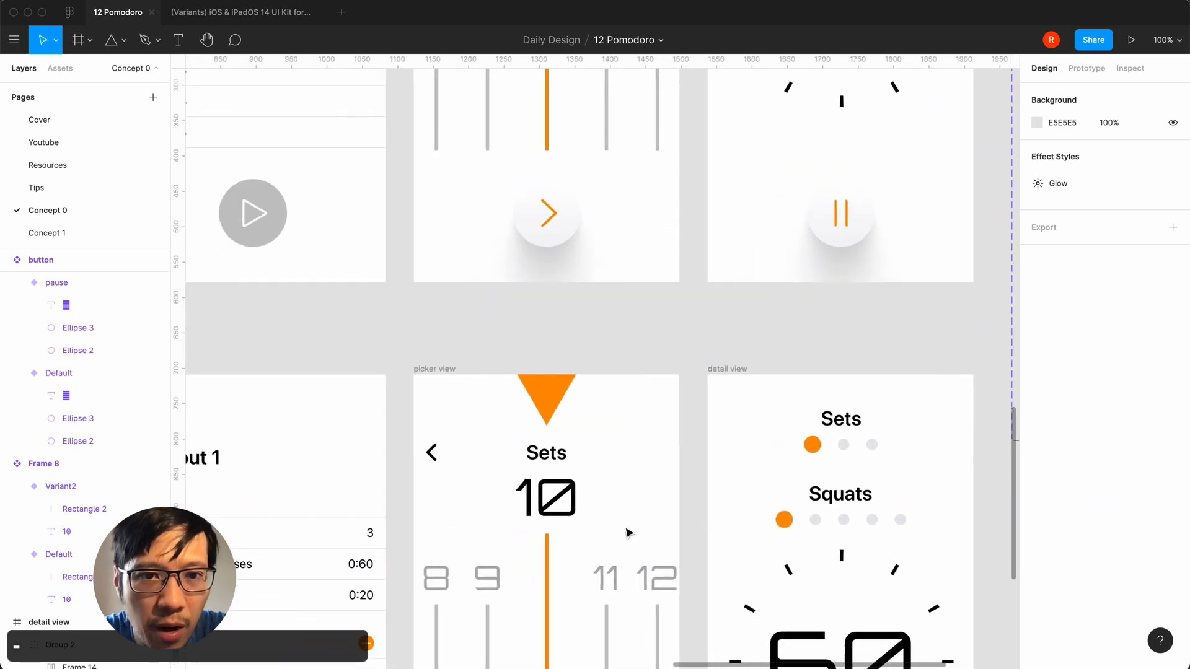
scroll(628, 532, "down", 8)
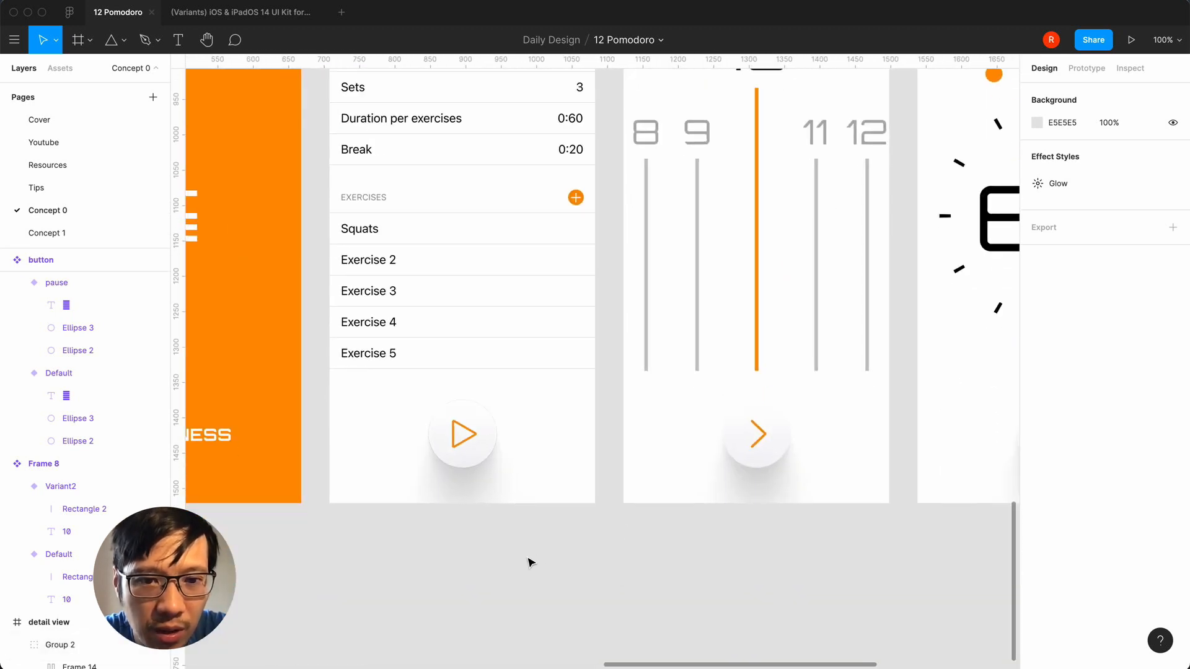
scroll(531, 560, "left", 4)
scroll(531, 560, "down", 2)
key("minus")
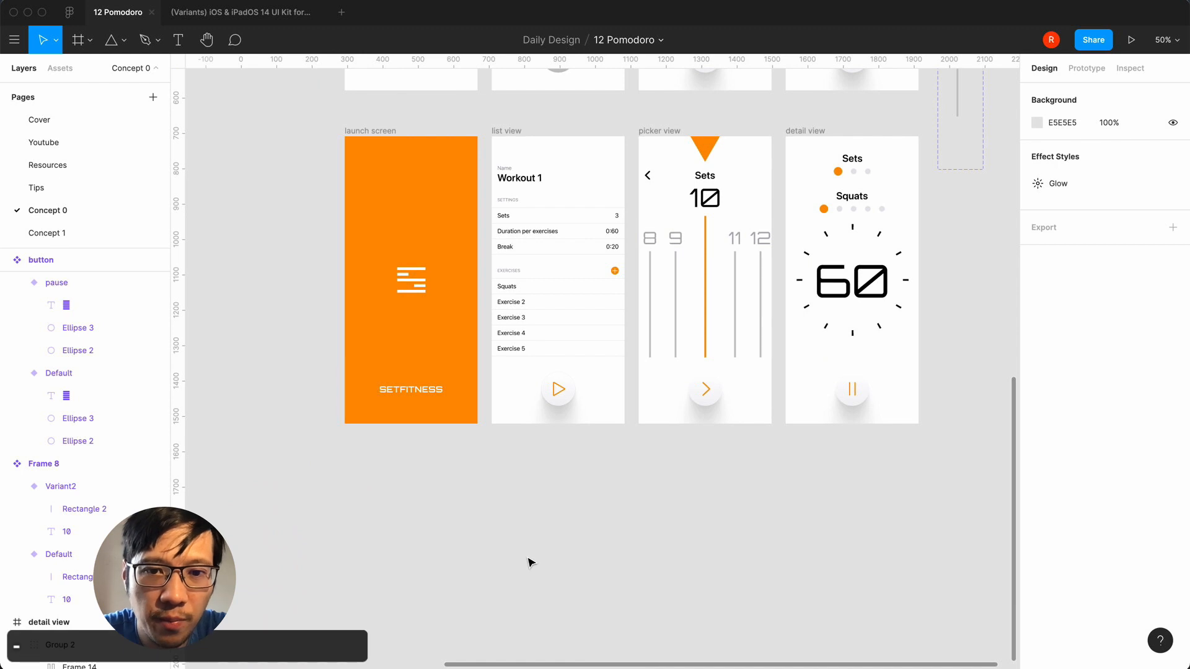
key("equal")
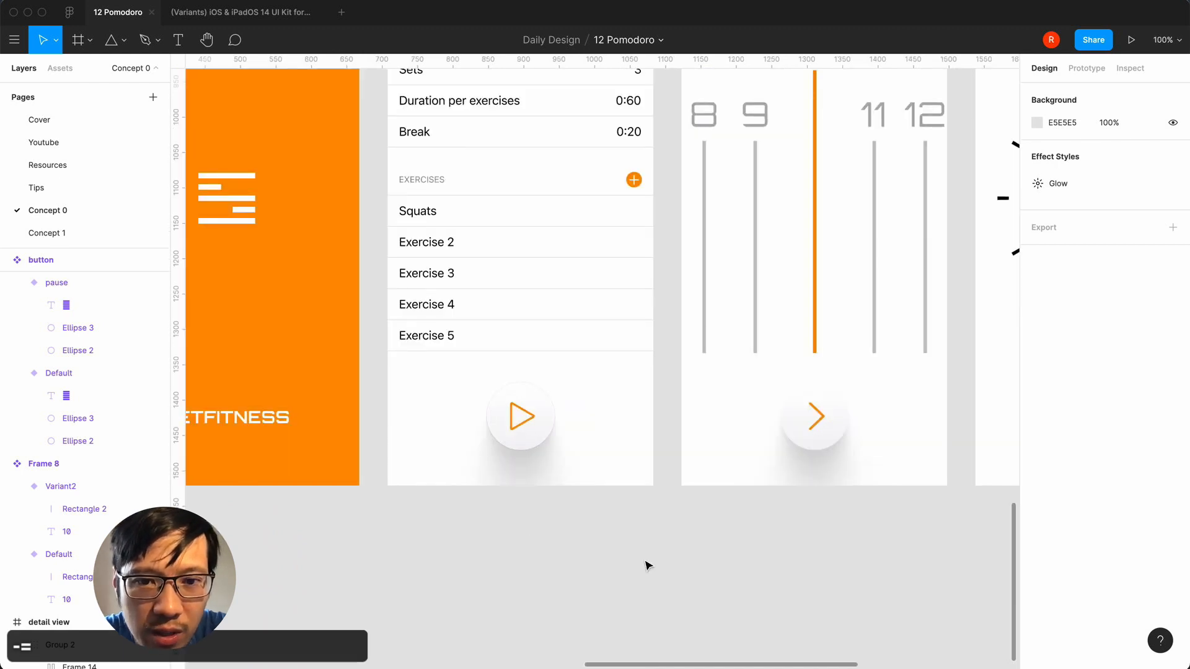
scroll(645, 563, "right", 3)
left_click(452, 438)
left_click(702, 554)
scroll(702, 554, "up", 10)
scroll(702, 554, "right", 10)
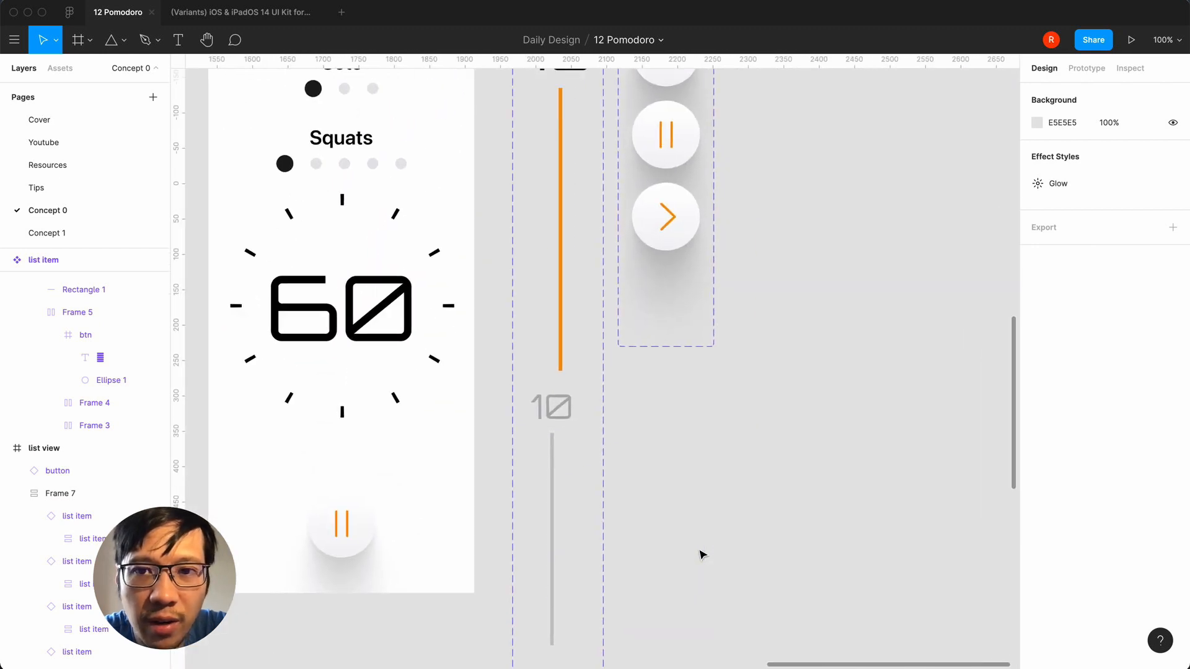
- Review the stroke settings of the Default variant's Ellipse 2 and Ellipse 3 and compare them with the pause variant
left_click(586, 149)
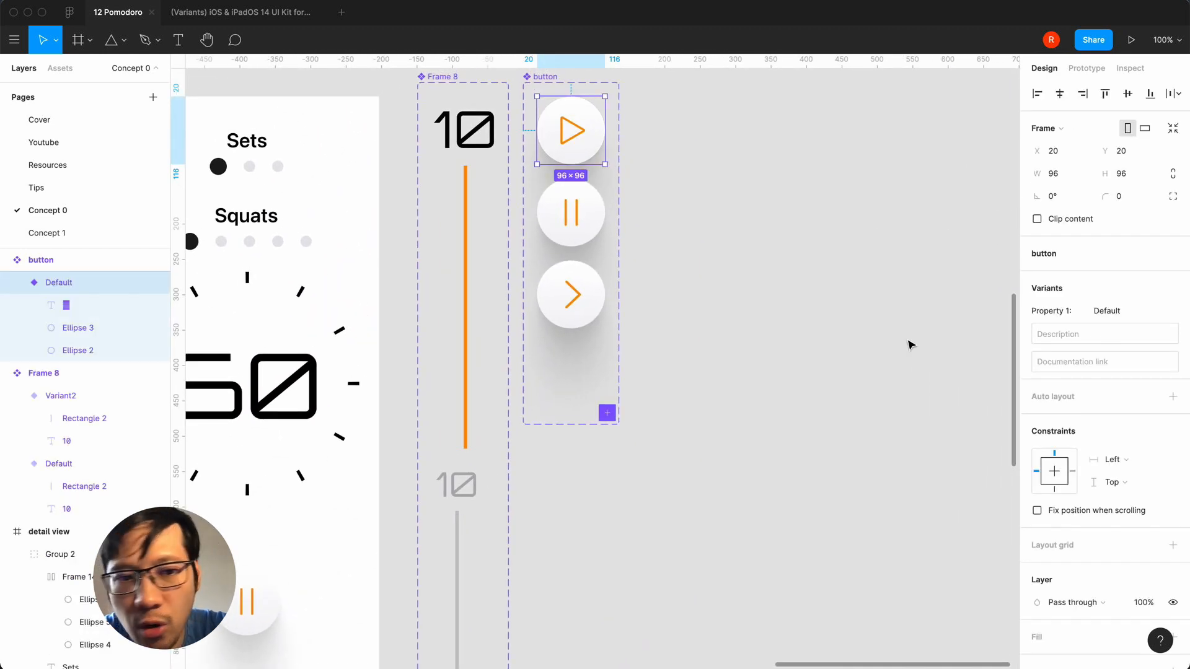
left_click(58, 347)
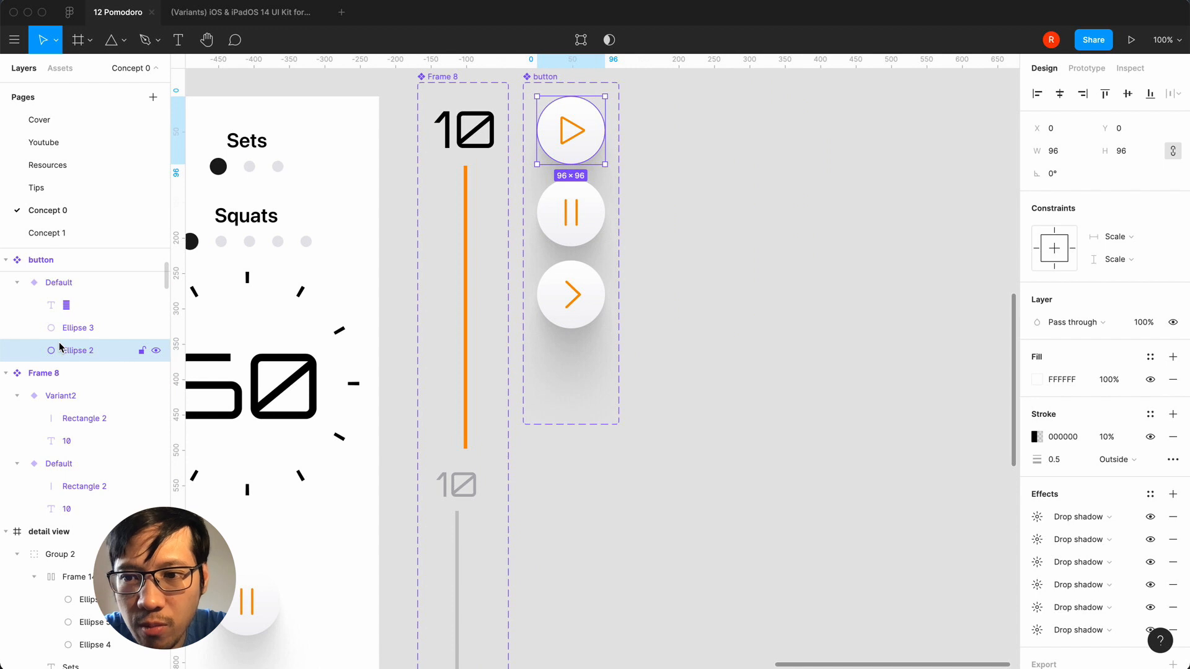
left_click(589, 224)
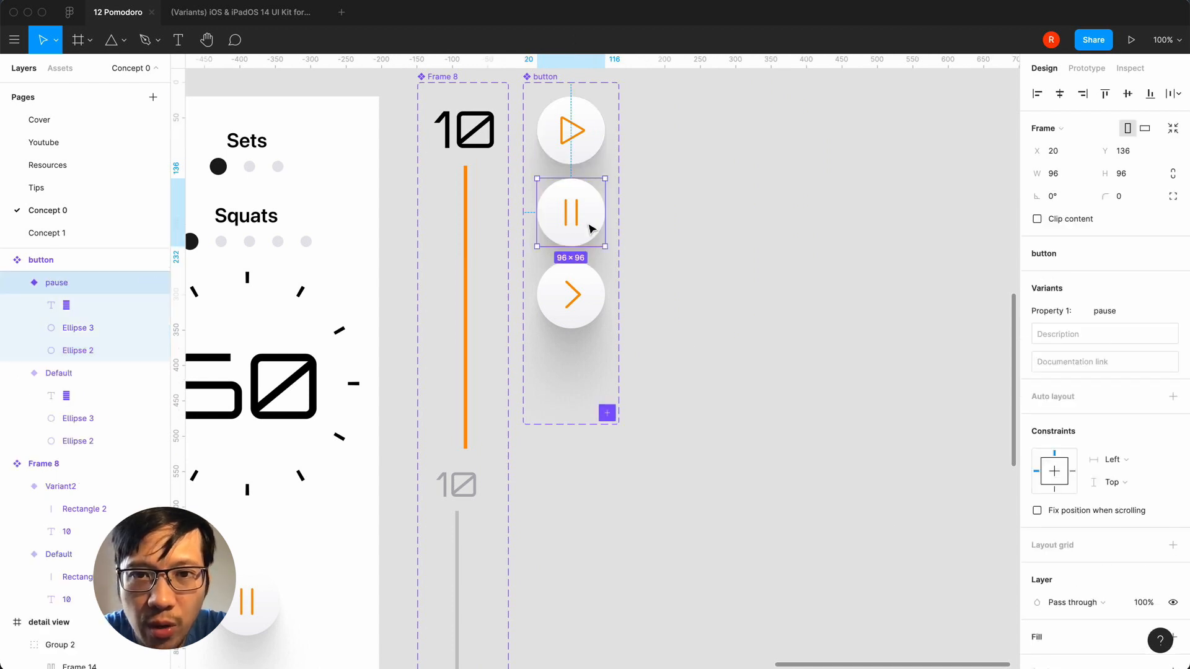
left_click(596, 150)
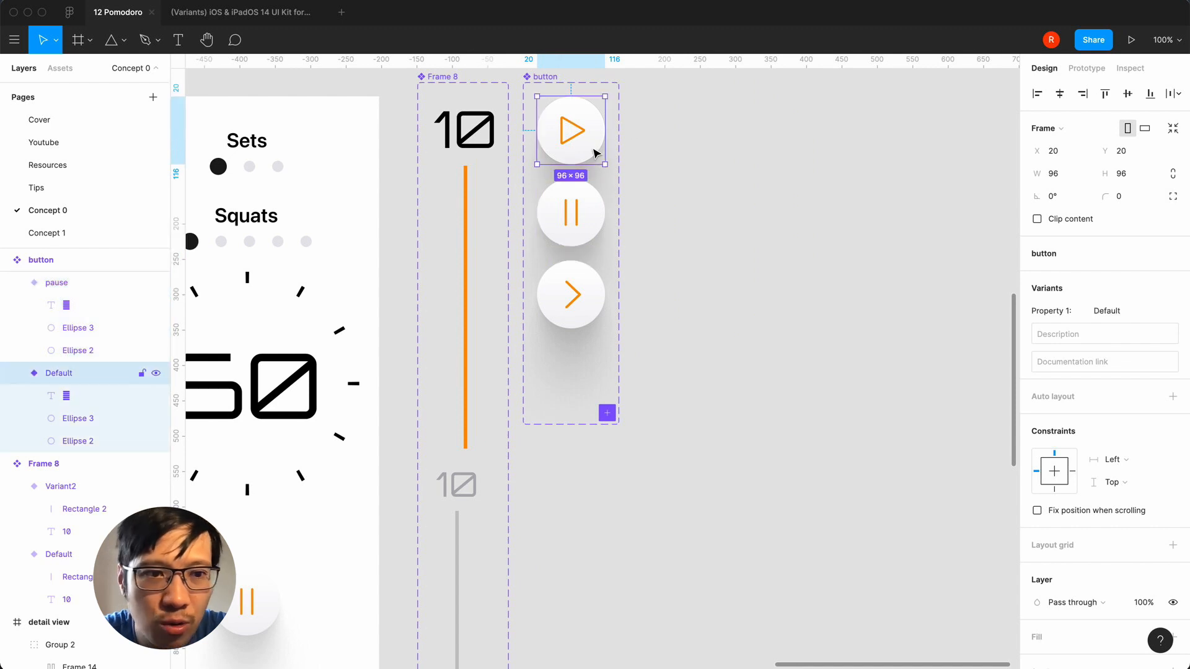
left_click(72, 420)
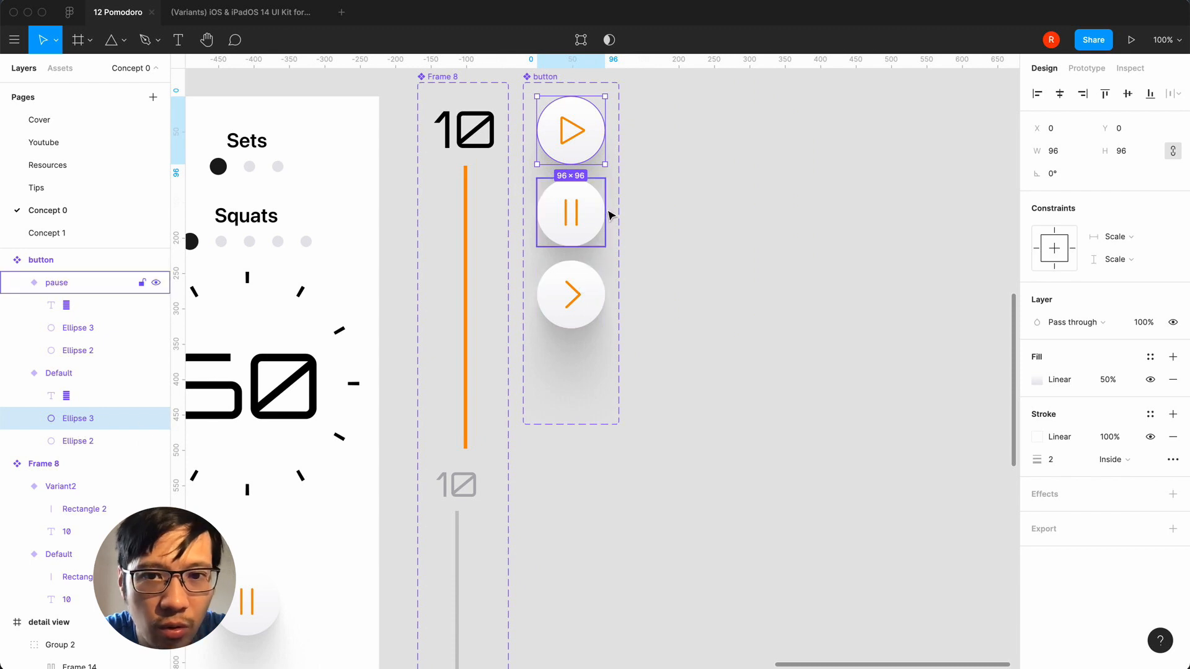
left_click(590, 231)
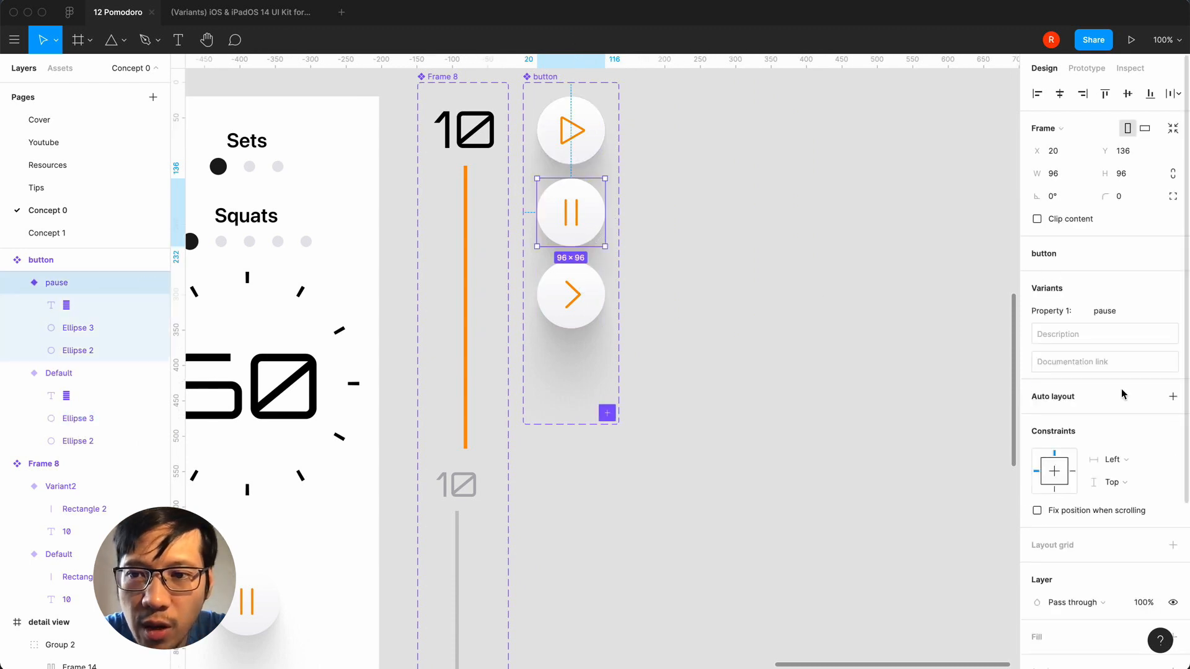
scroll(1106, 447, "down", 5)
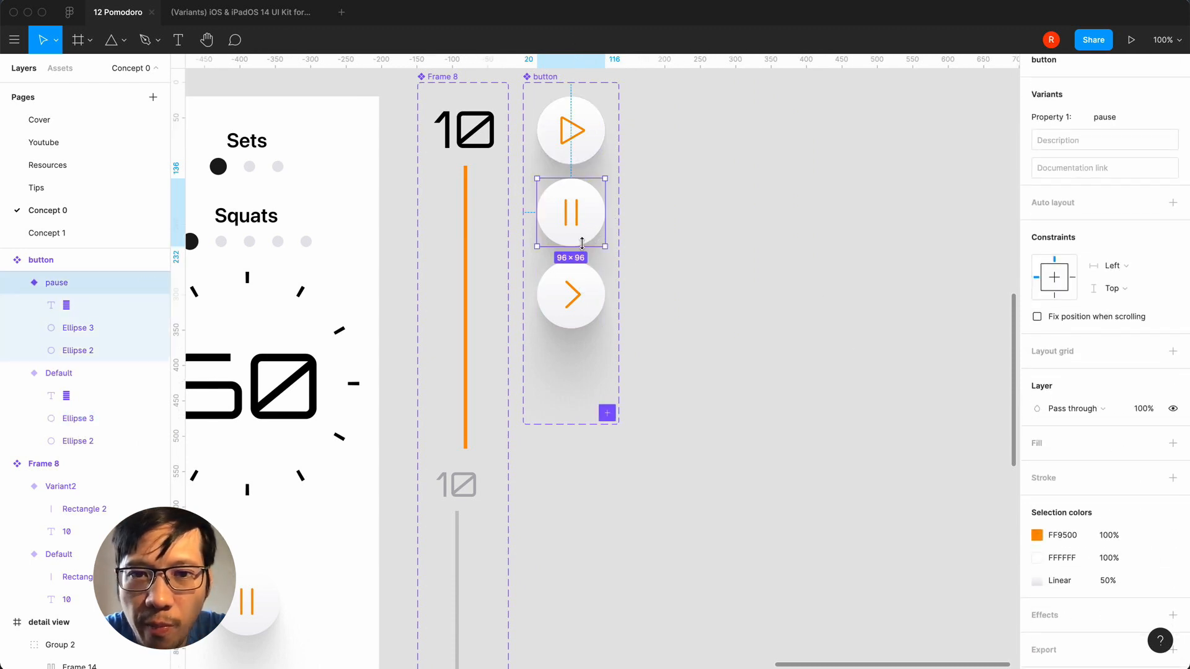
- Add an inside stroke of 2 to the pause variant's Ellipse 3 and change its paint to a linear gradient
left_click(68, 329)
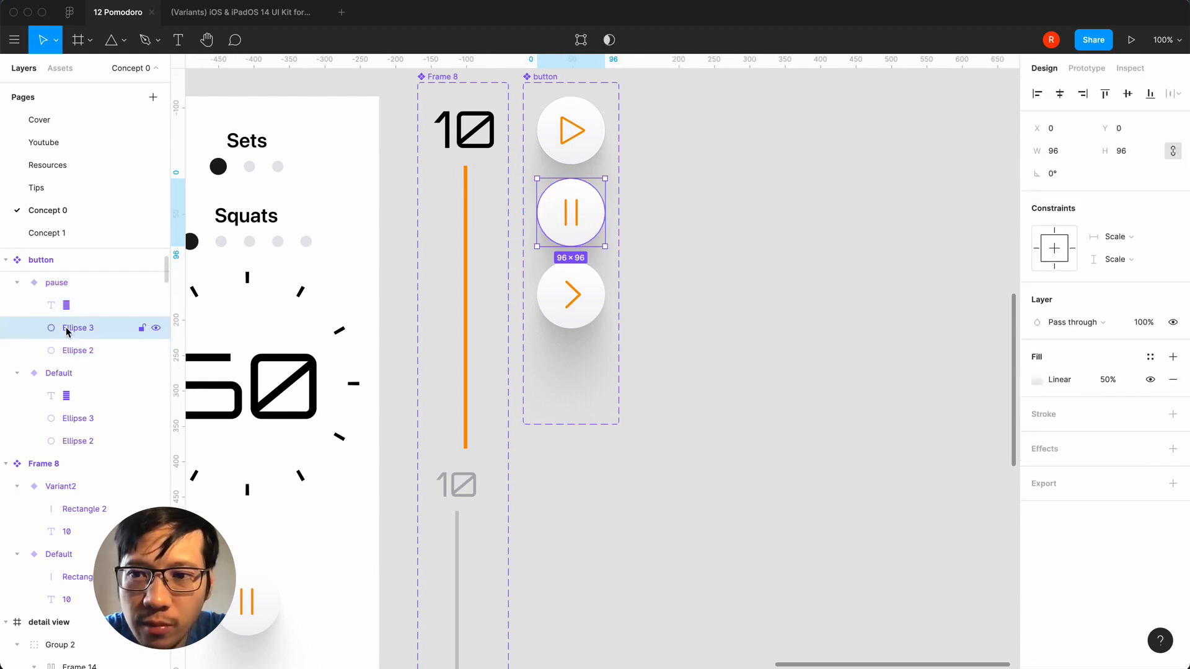
left_click(1172, 414)
left_click(1062, 461)
type("2")
left_click(1037, 437)
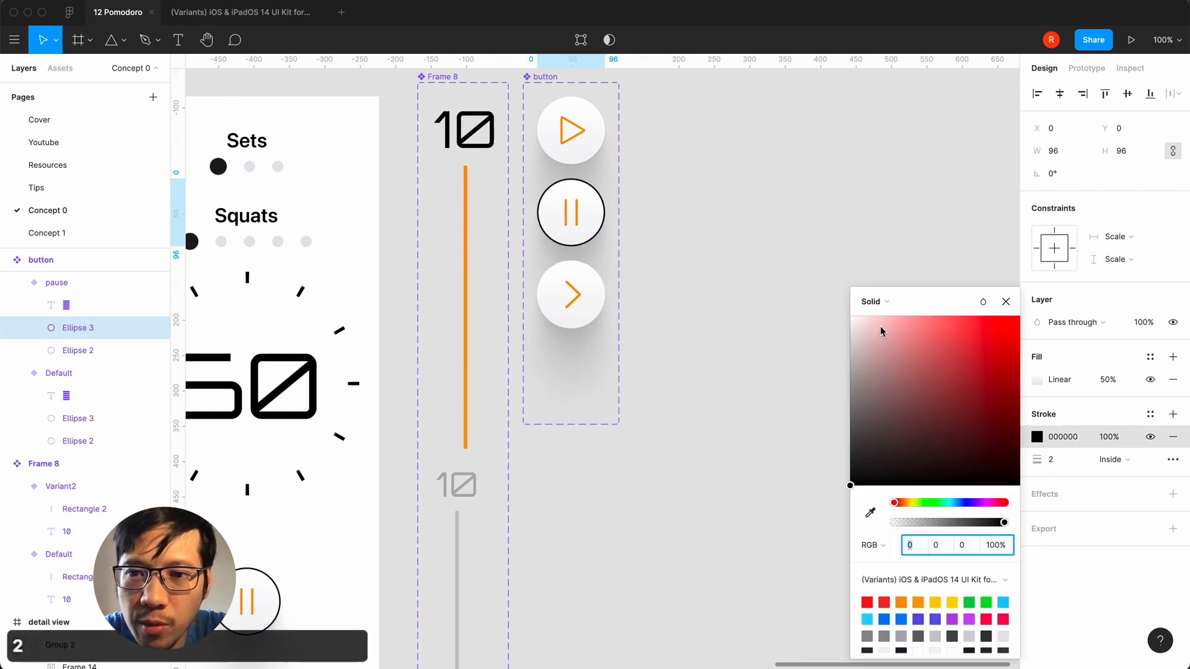
left_click(872, 301)
left_click(880, 316)
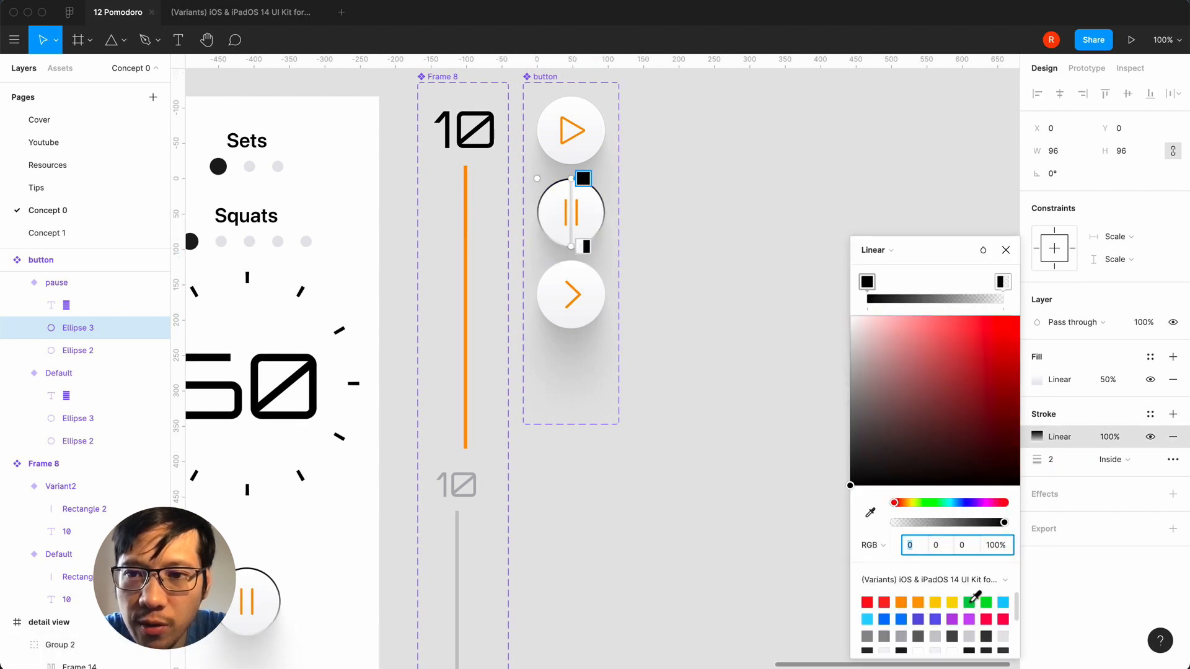
- Make both stops of the pause variant's Ellipse 3 gradient stroke white, with the end stop at 0% opacity
scroll(973, 604, "down", 2)
left_click(986, 609)
left_click(1002, 282)
left_click(986, 610)
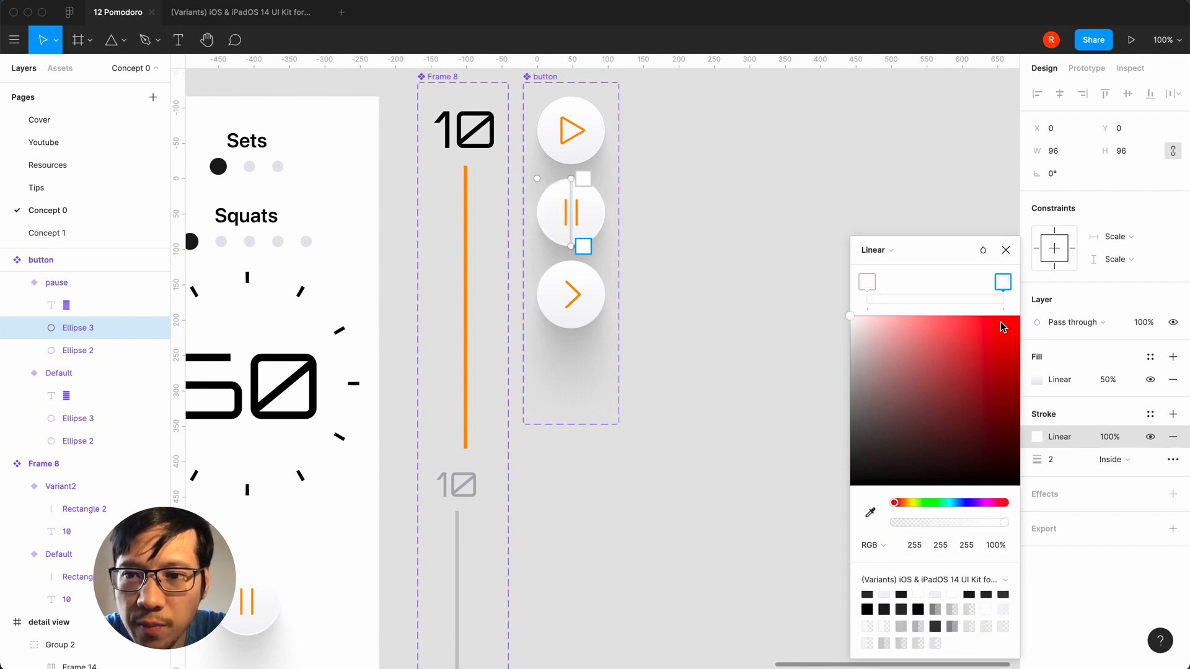
left_click(995, 547)
type("0")
key("Return")
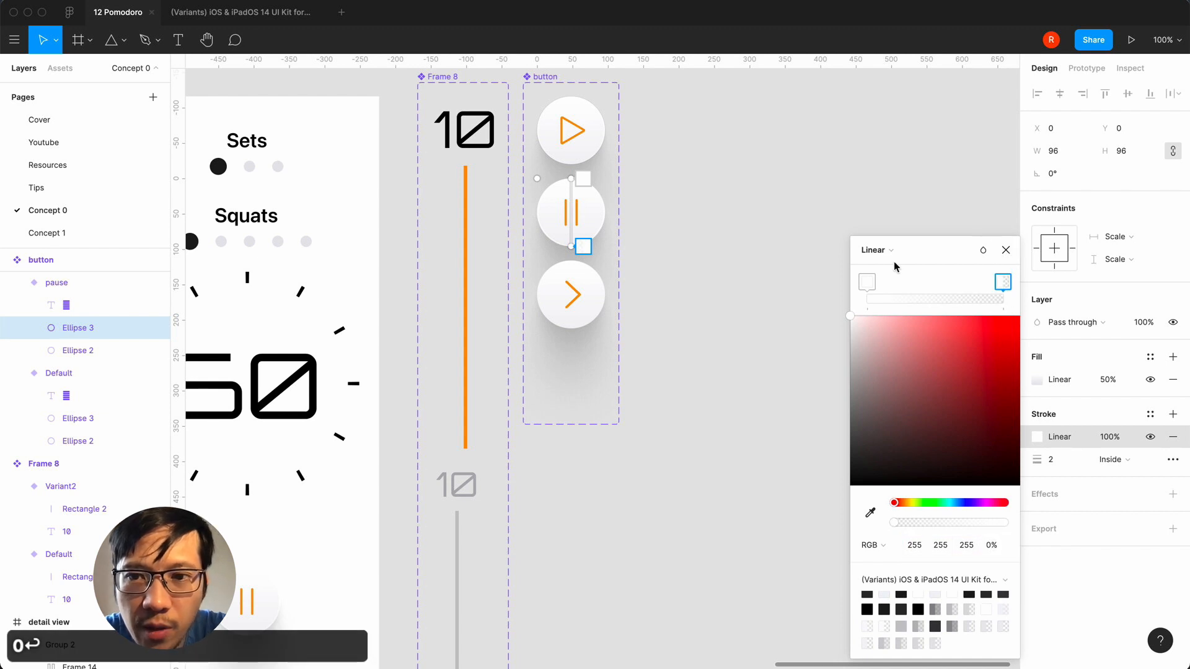
left_click(1004, 253)
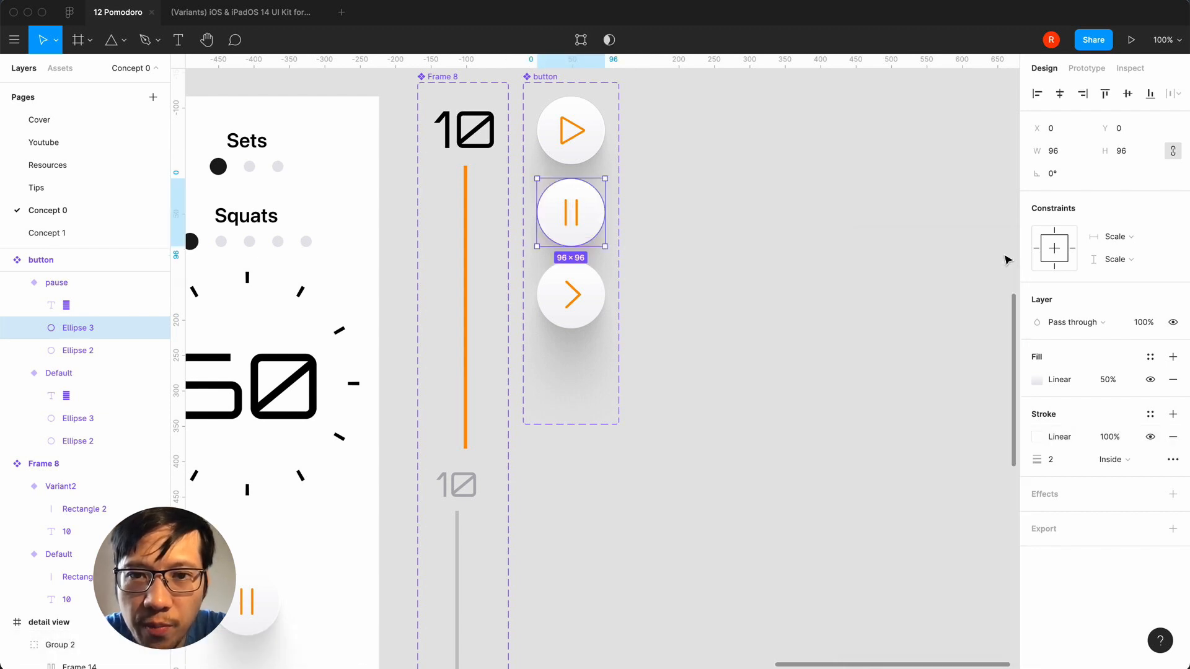
- Add a black outside stroke of 0.5 at 10% opacity to the pause variant's Ellipse 2
left_click(90, 350)
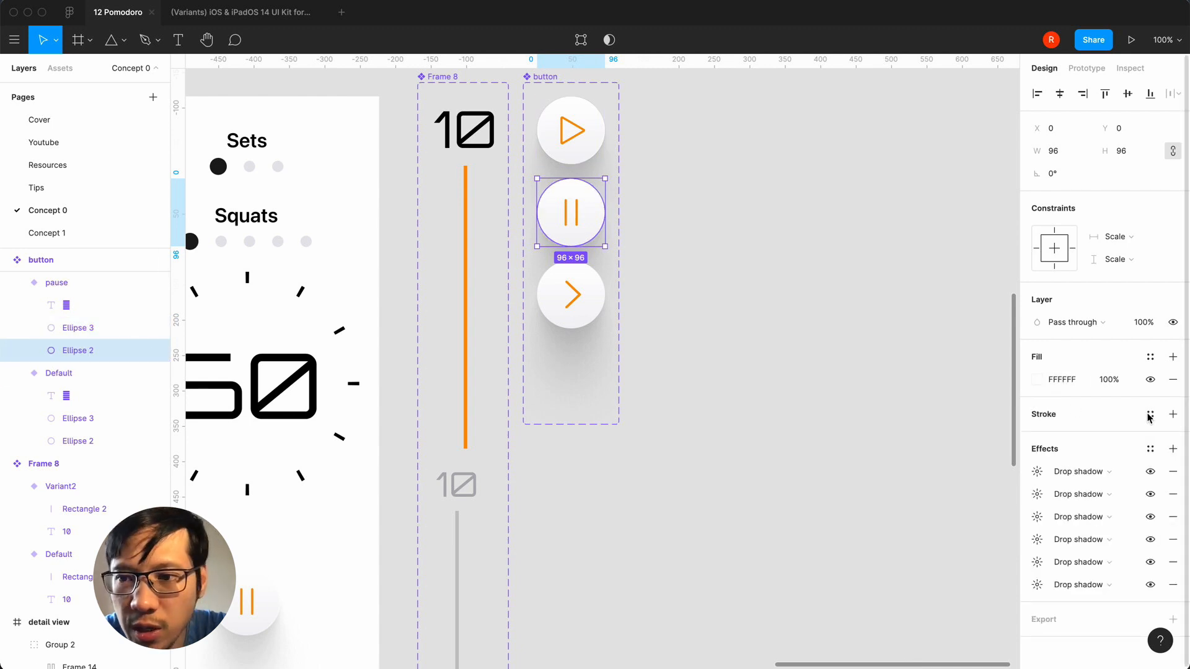
left_click(1172, 414)
left_click(1110, 459)
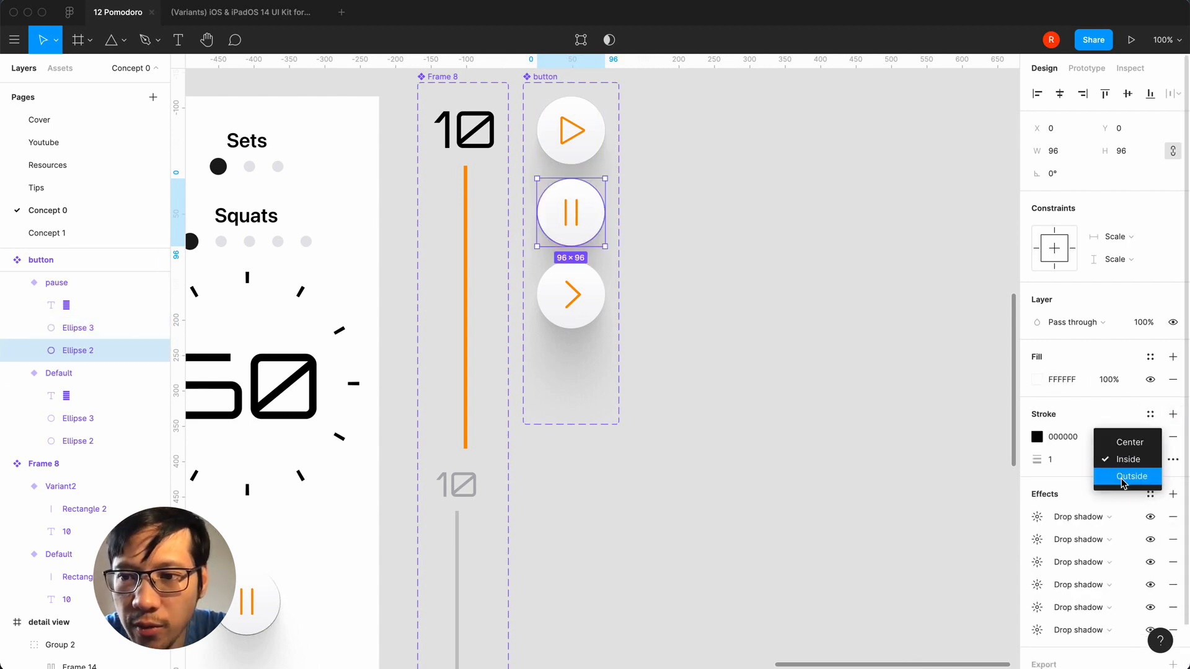
left_click(1115, 477)
left_click(1070, 465)
type("0.5")
key("Return")
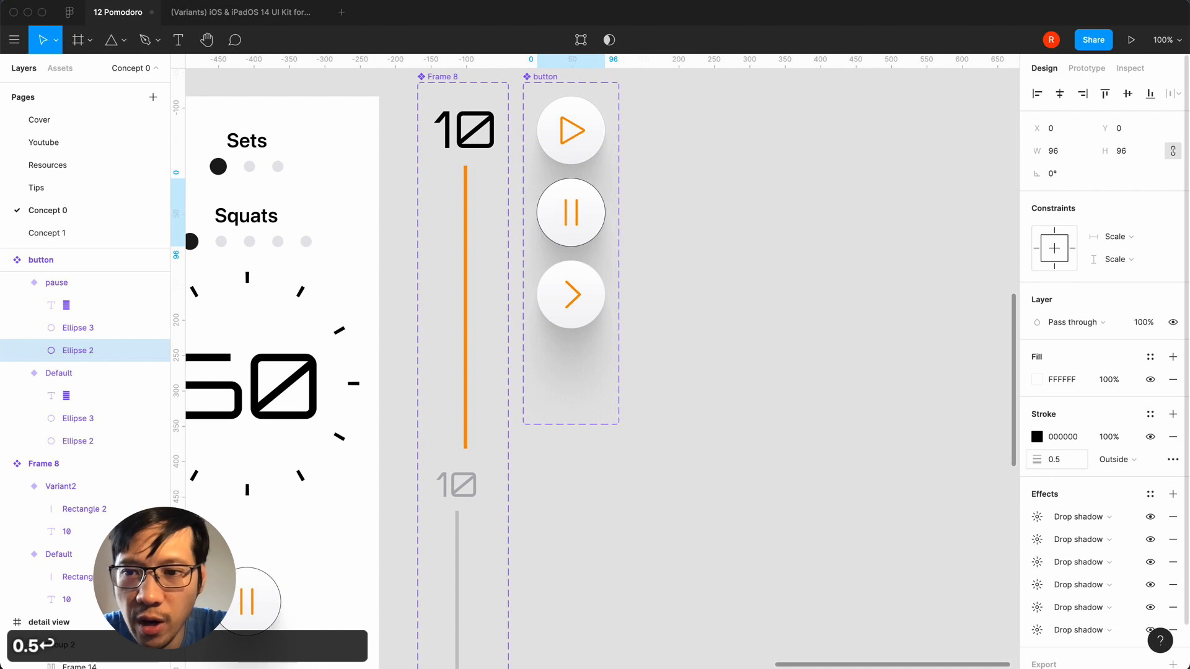
left_click(1109, 437)
type("10")
key("Return")
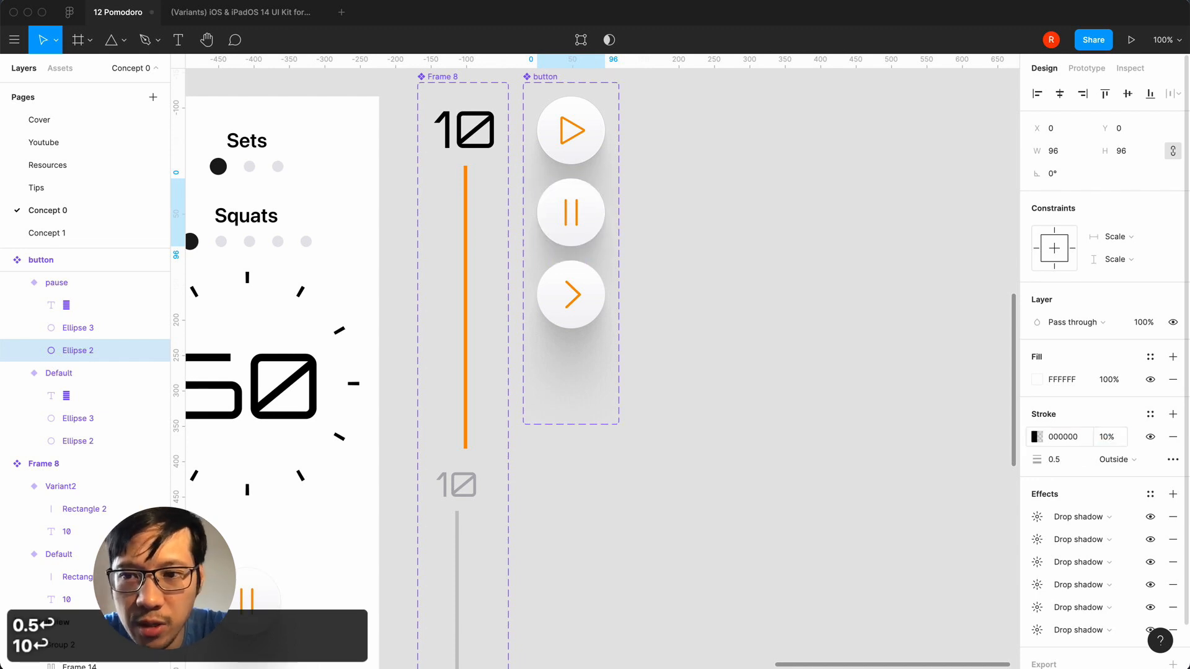
left_click(698, 303)
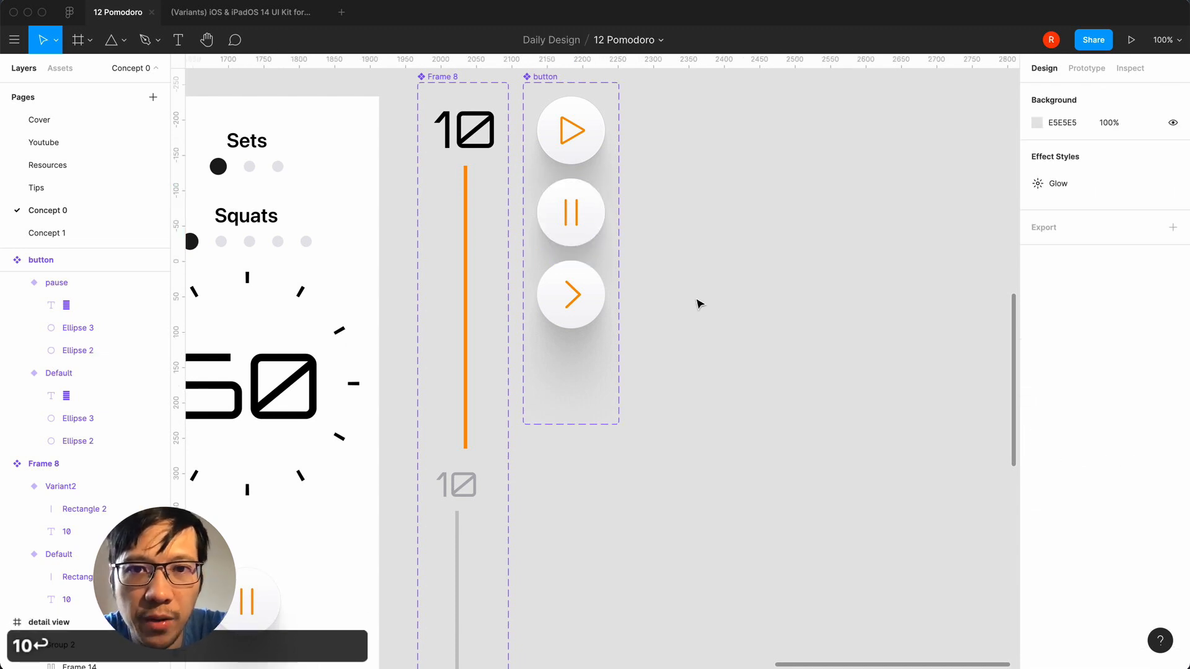
- Add an inside stroke of 2 to the next variant's Ellipse 3 and change its paint to a linear gradient
left_click(573, 304)
left_click(85, 332)
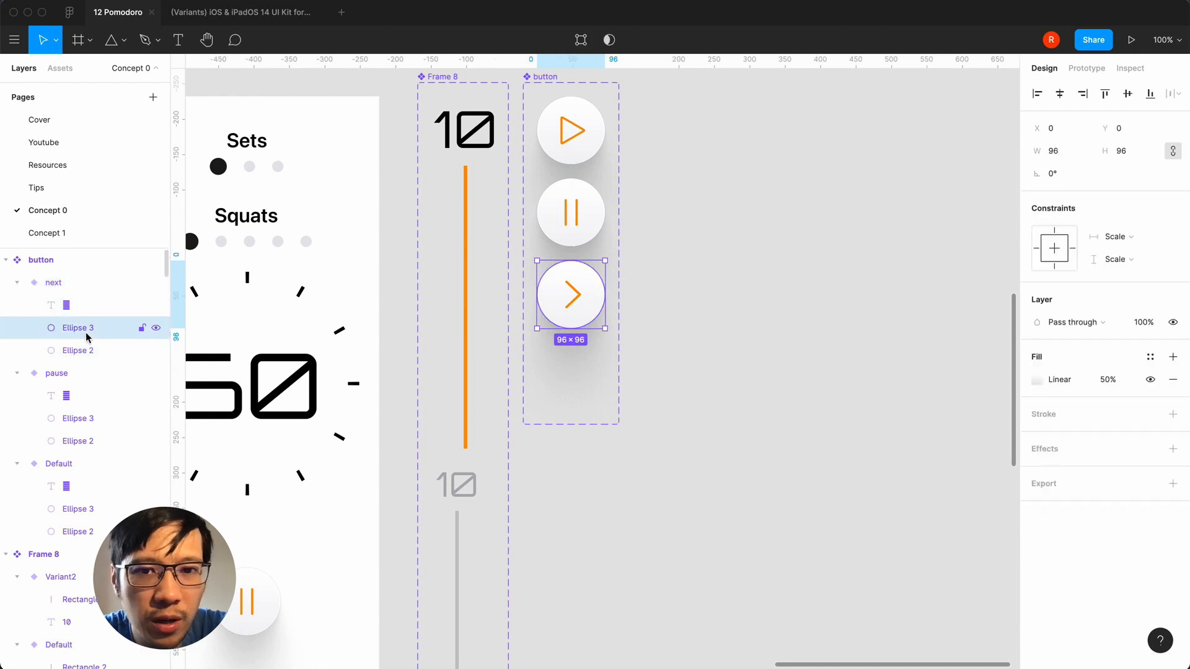
left_click(1166, 415)
left_click(1107, 459)
left_click(1107, 460)
left_click(1045, 459)
type("2")
key("Return")
left_click(1038, 438)
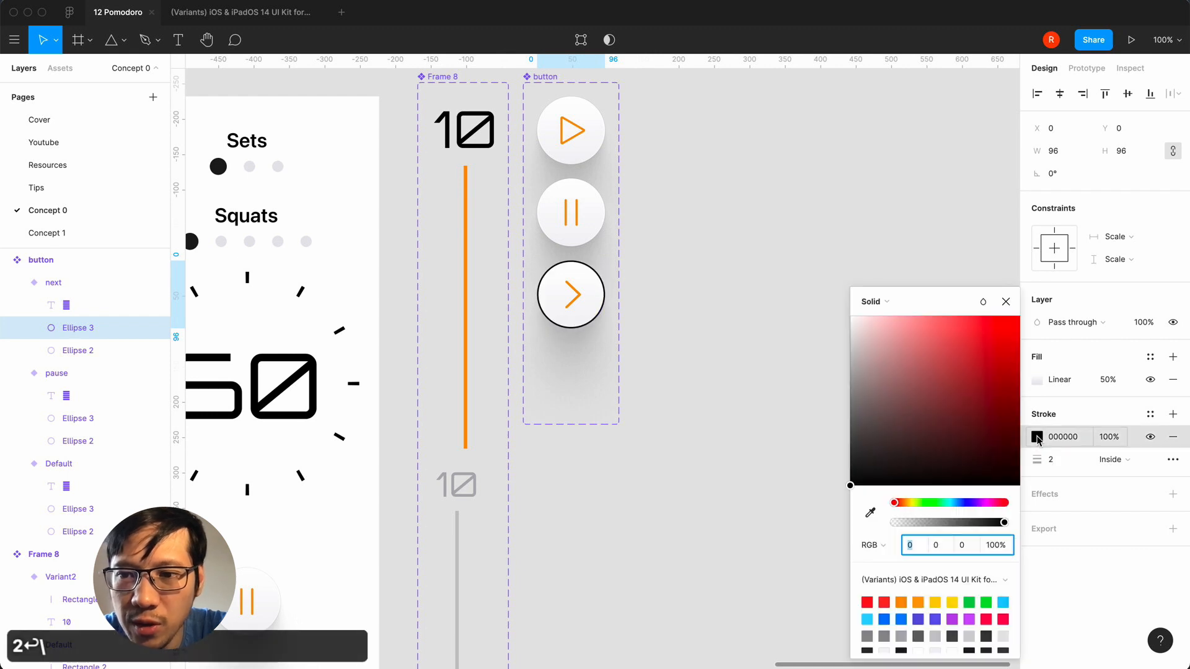
left_click(871, 301)
left_click(878, 314)
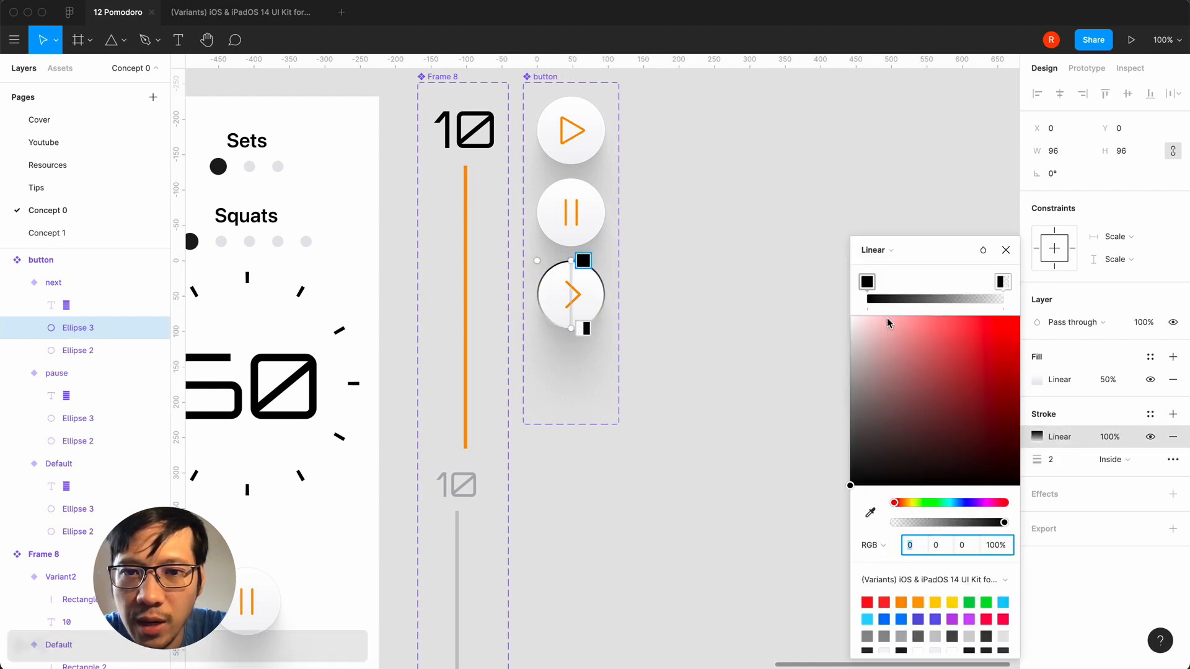
- Make both stops of the next variant's Ellipse 3 gradient stroke white, with the end stop at 0% opacity
left_click(867, 282)
scroll(979, 615, "down", 3)
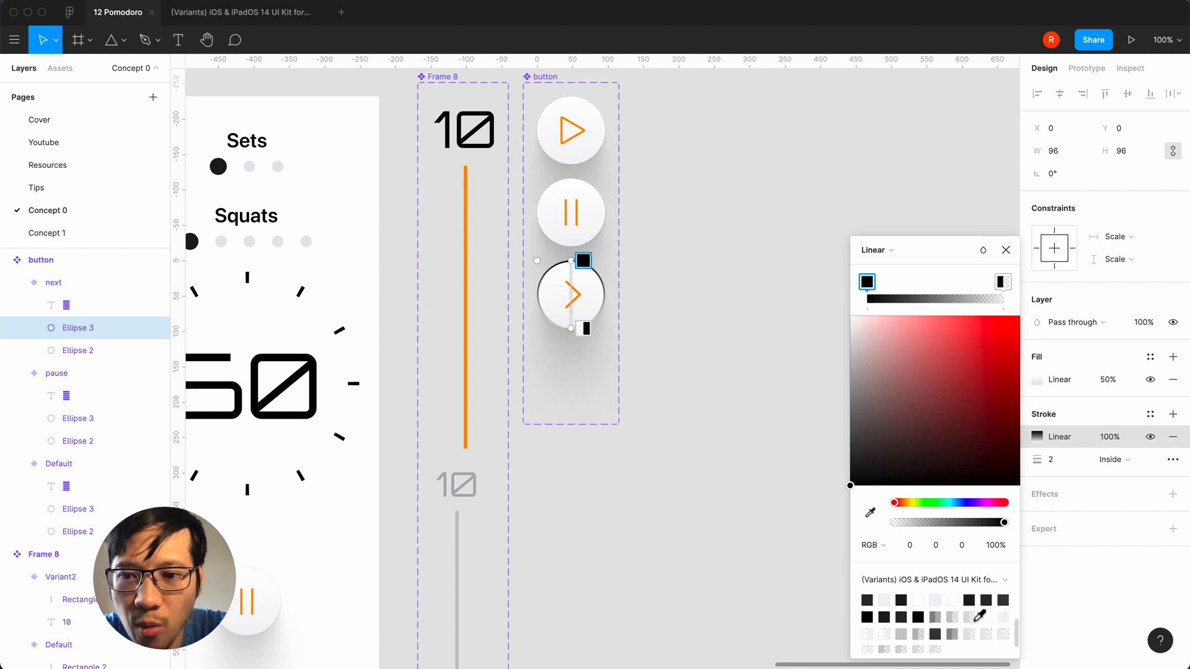
left_click(985, 616)
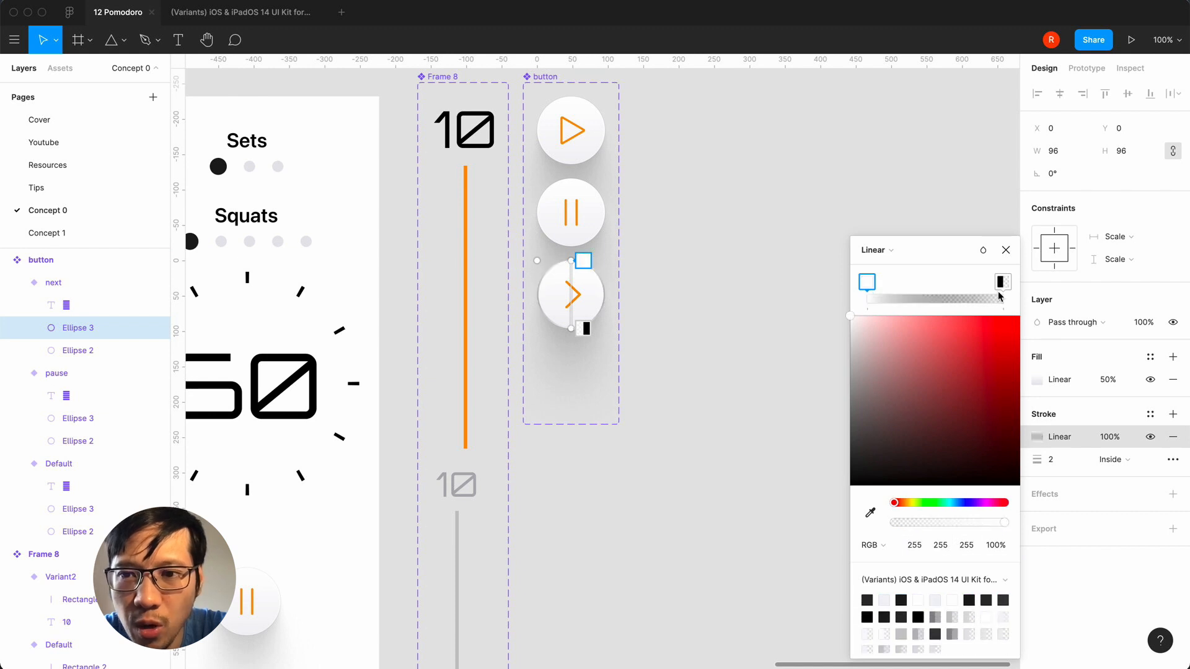
left_click(986, 615)
left_click(995, 544)
type("0")
key("Return")
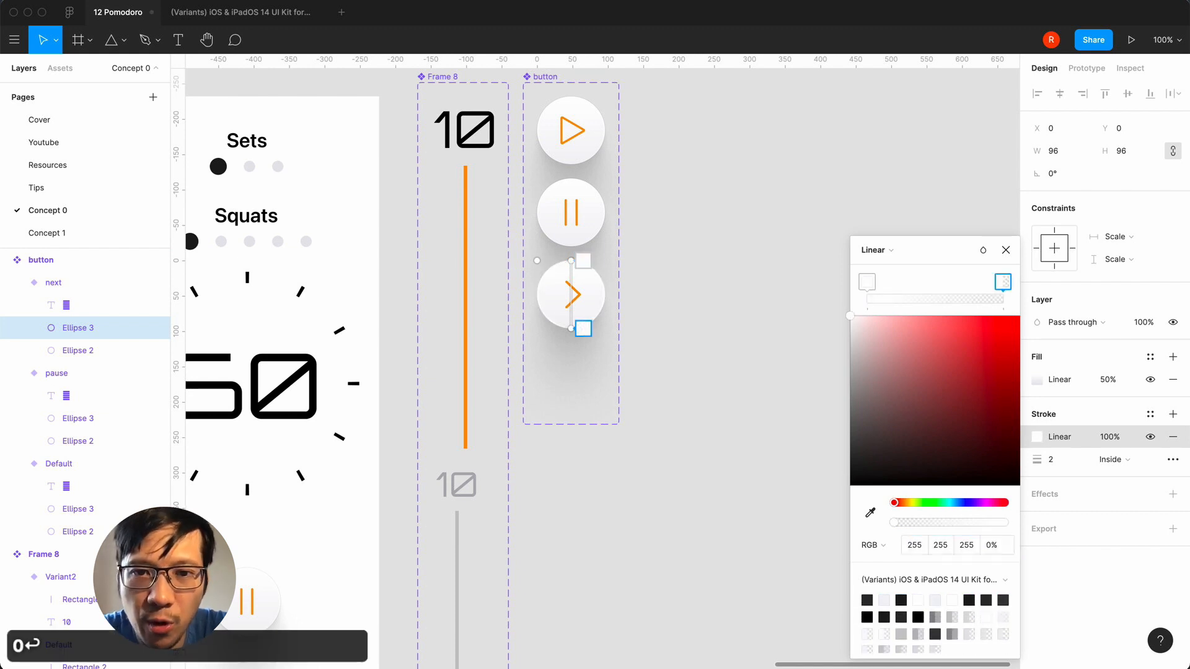
left_click(1006, 250)
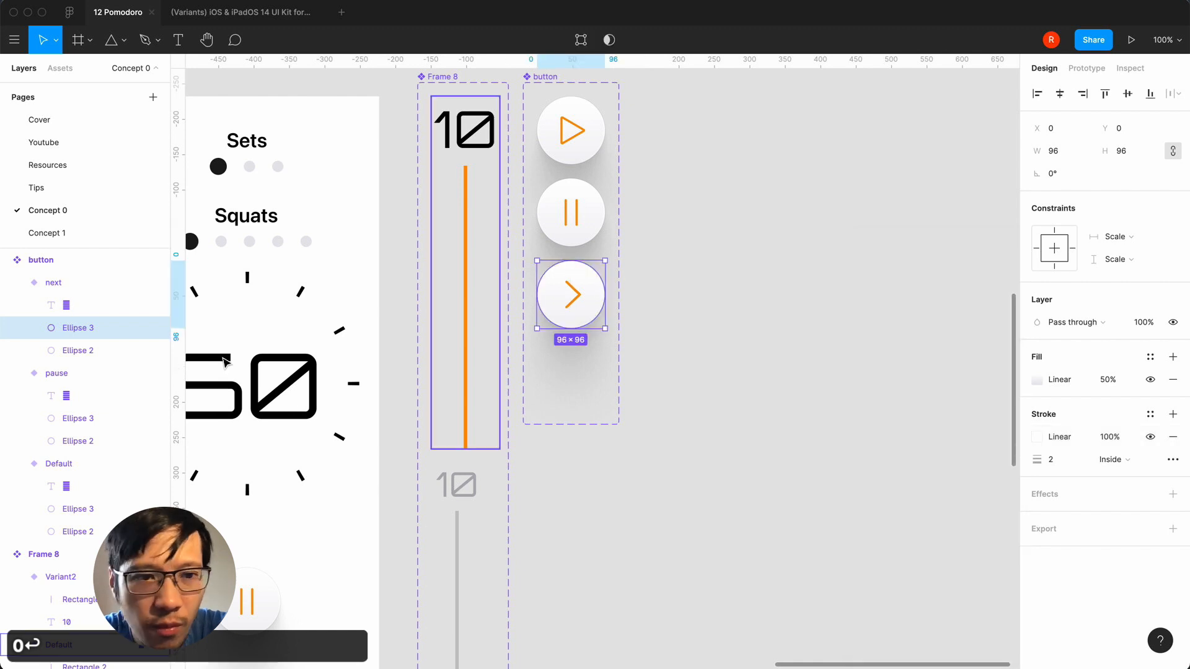
- Add a black outside stroke of 0.5 at 10% opacity to the next variant's Ellipse 2
left_click(84, 352)
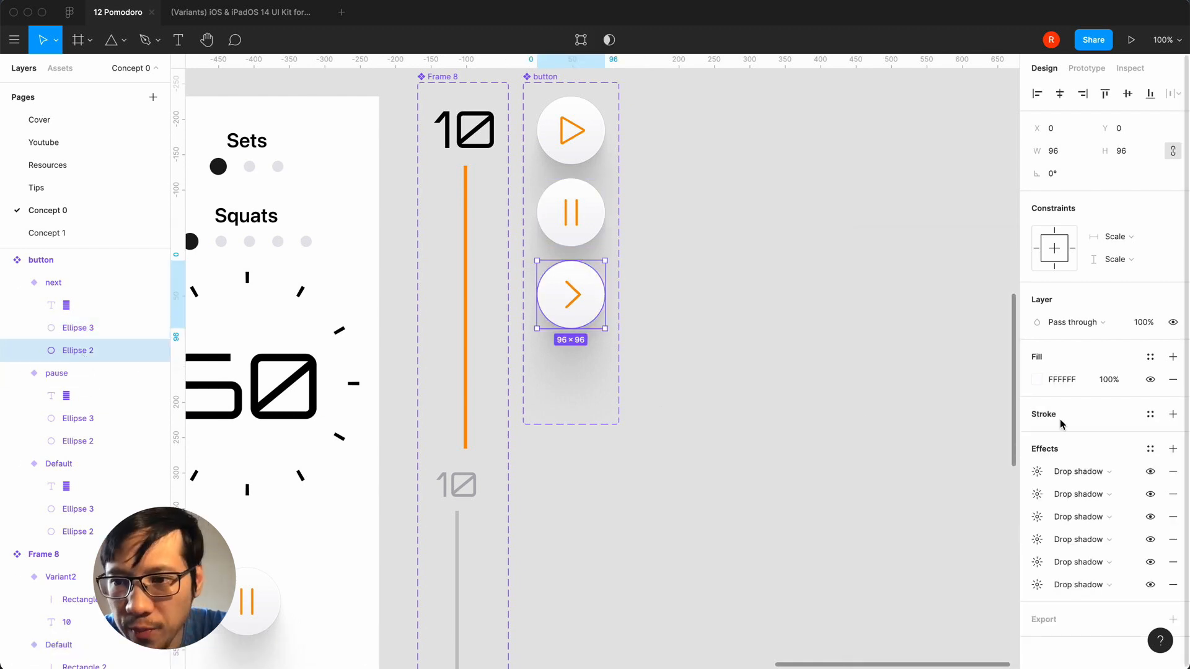
left_click(1172, 414)
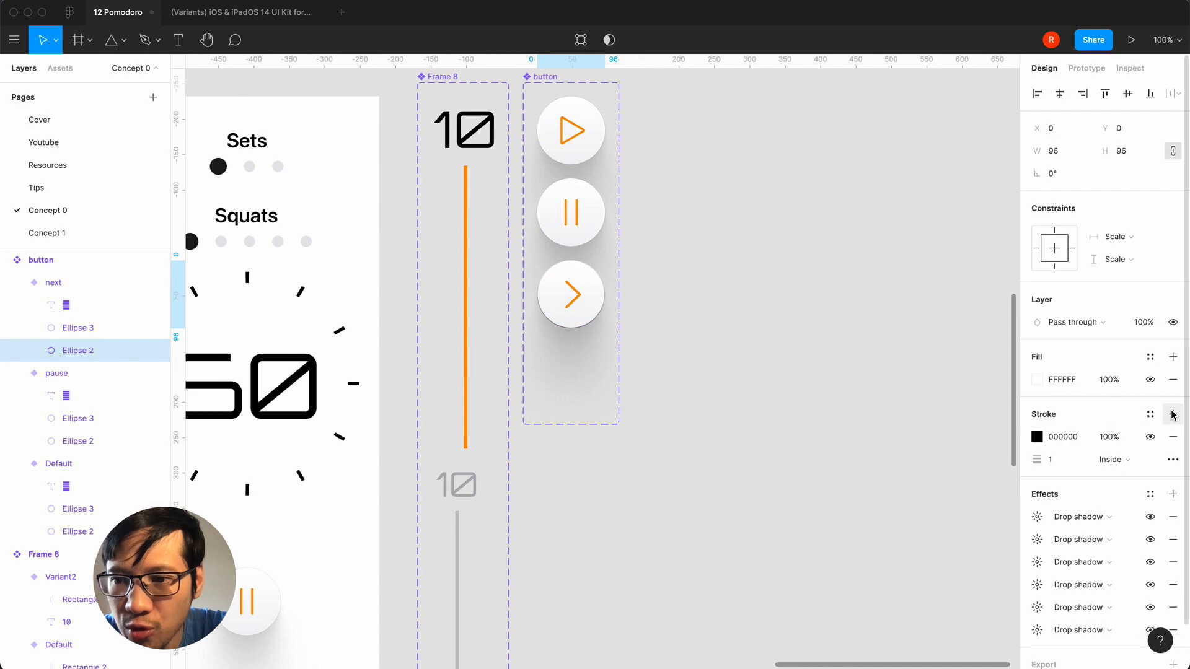
left_click(1121, 461)
left_click(1129, 482)
left_click(1061, 461)
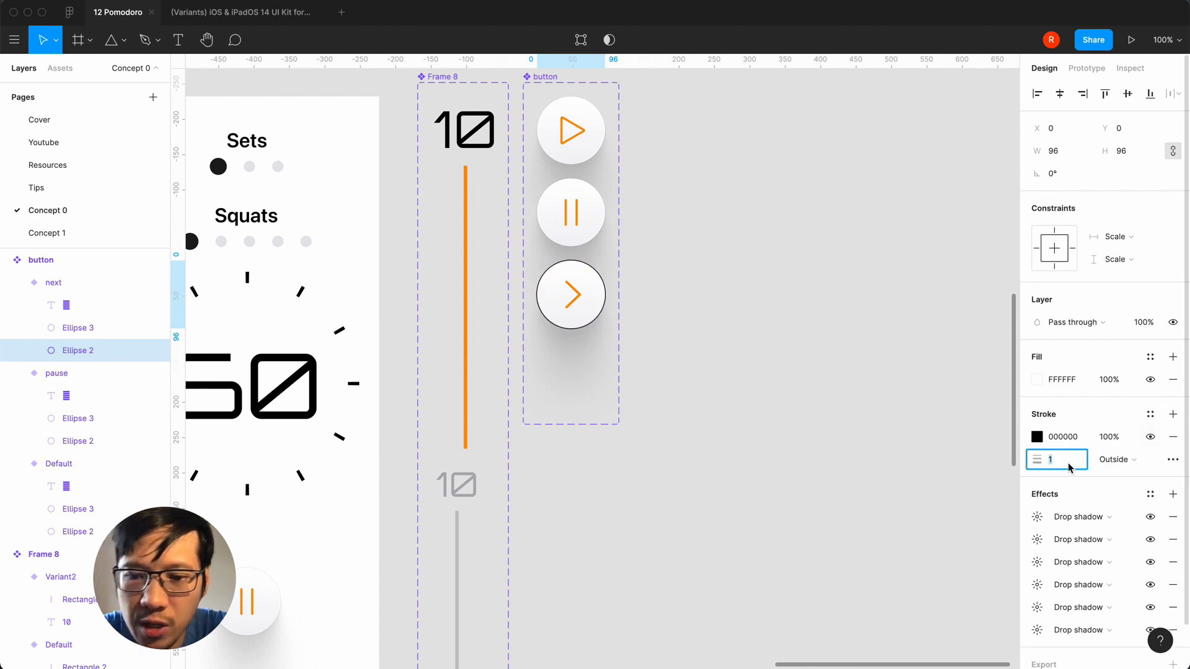
type("0.5")
key("Return")
left_click(1109, 437)
type("10")
key("Return")
left_click(783, 526)
- Examine how the restyled buttons look on the list, picker and detail view screens
scroll(785, 527, "right", 15)
scroll(784, 527, "down", 5)
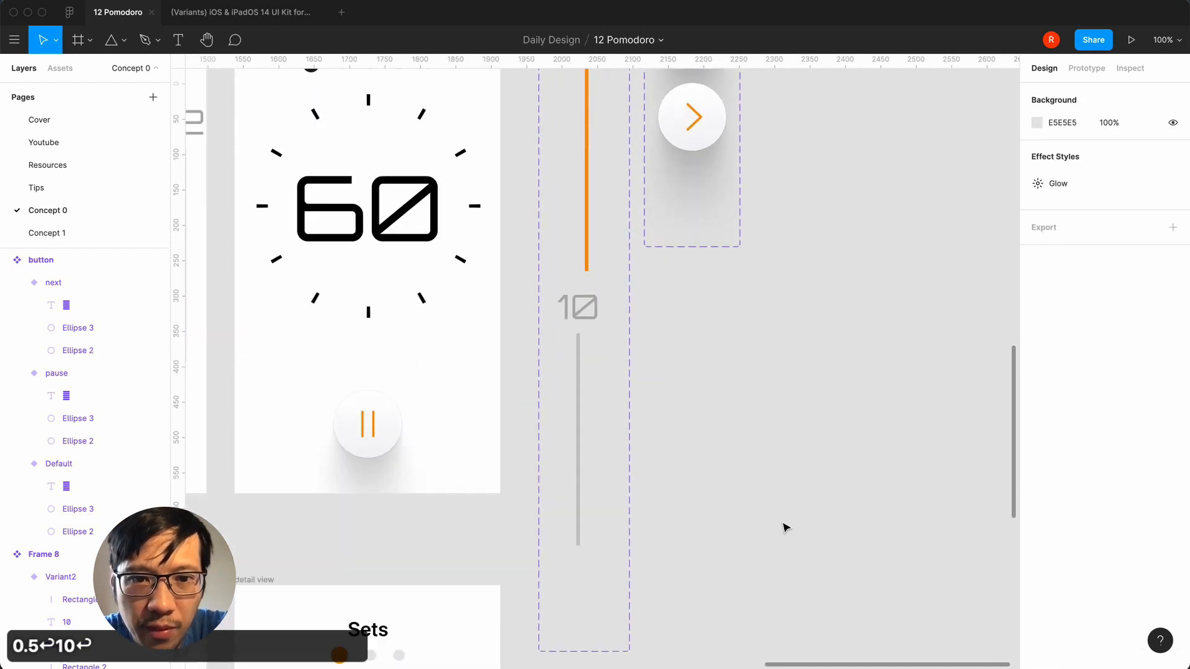
scroll(785, 527, "left", 10)
scroll(785, 527, "up", 3)
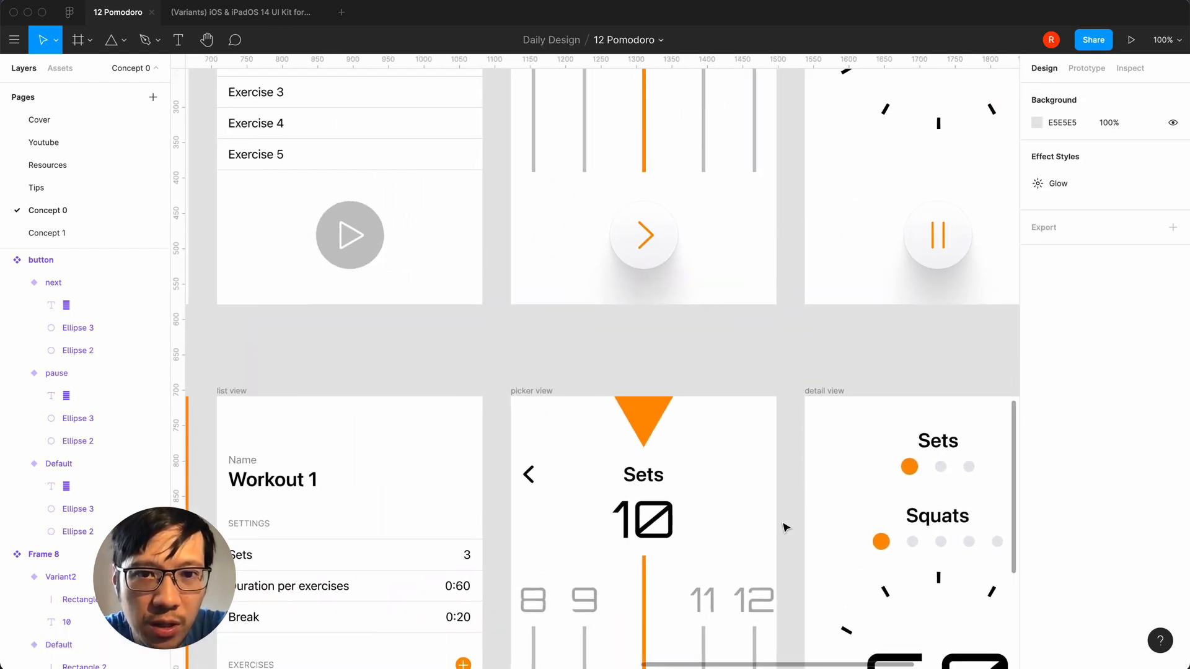
scroll(768, 406, "down", 7)
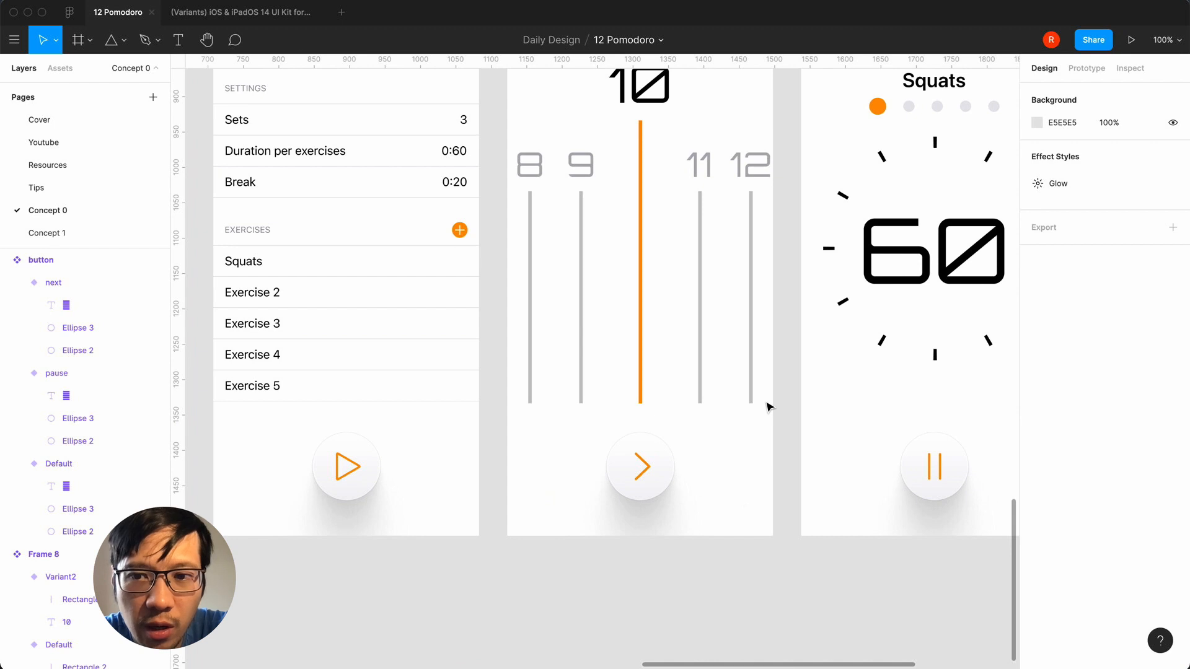
key("minus")
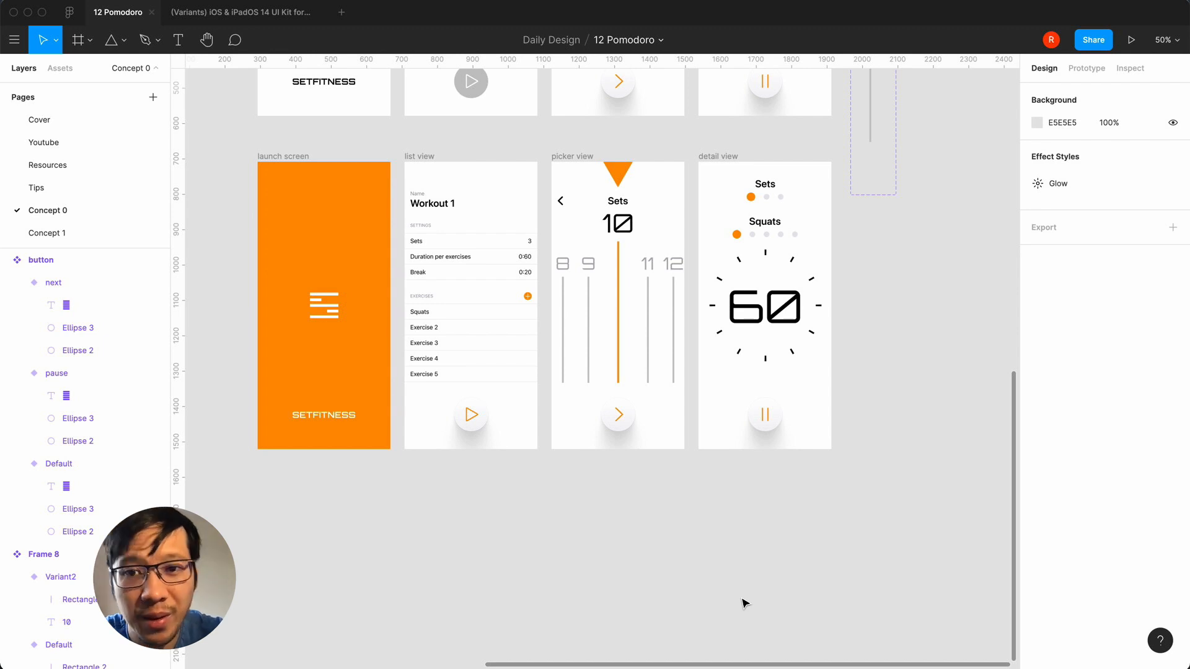
scroll(744, 603, "up", 2)
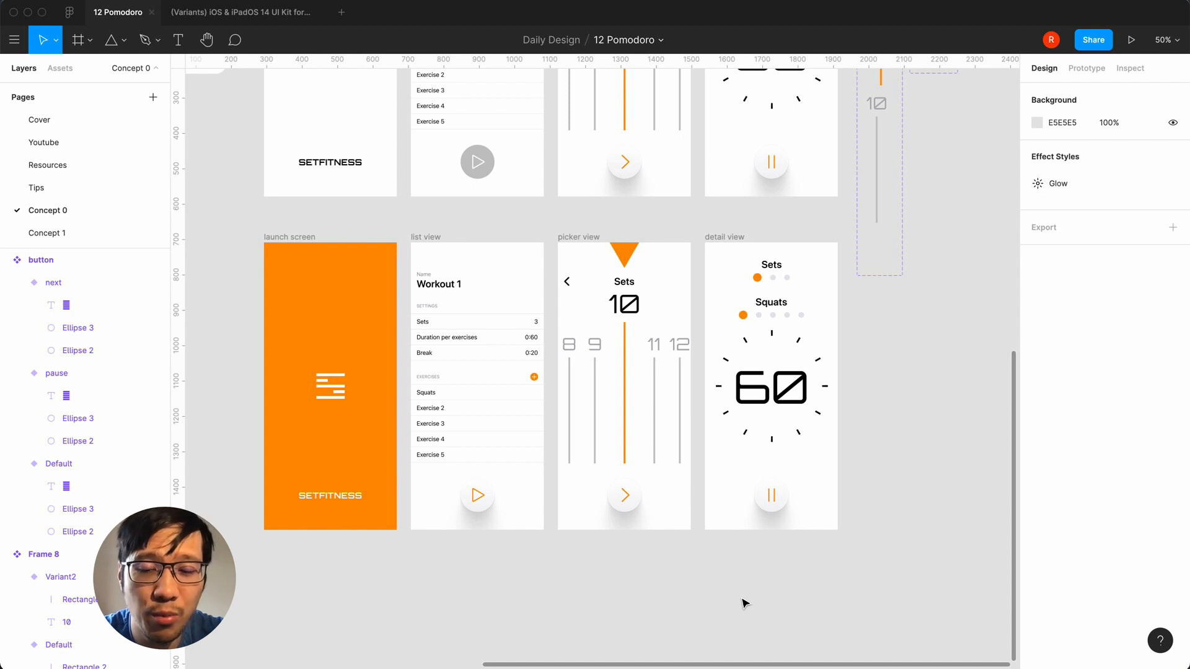
scroll(745, 603, "right", 2)
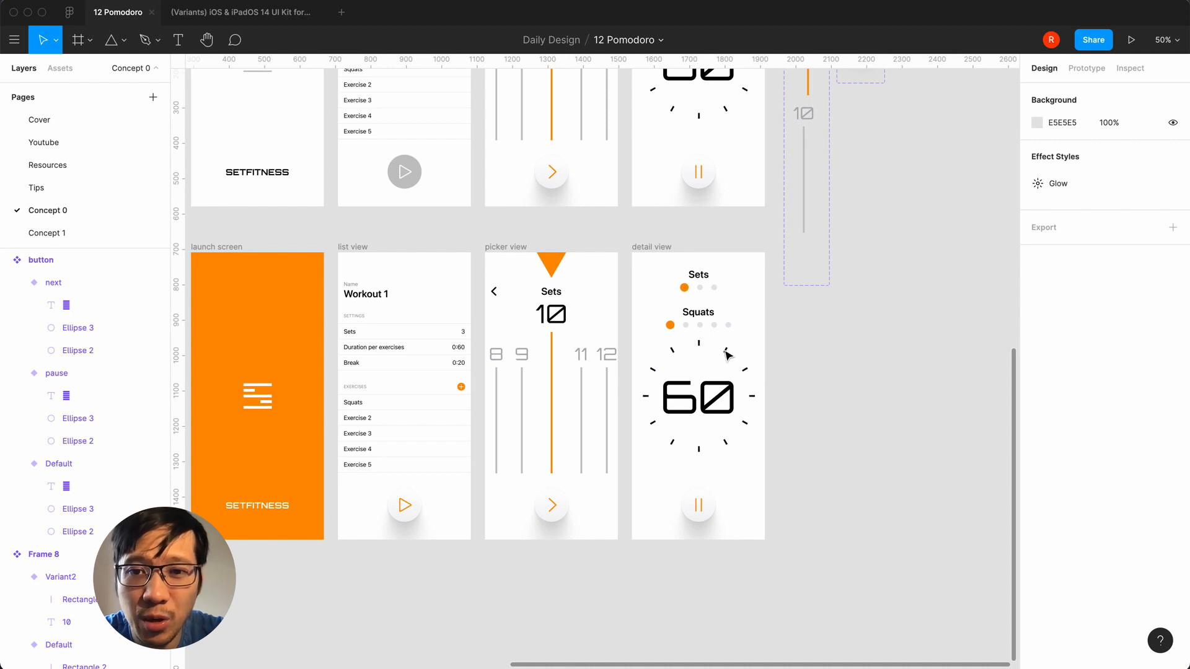
scroll(770, 499, "right", 3)
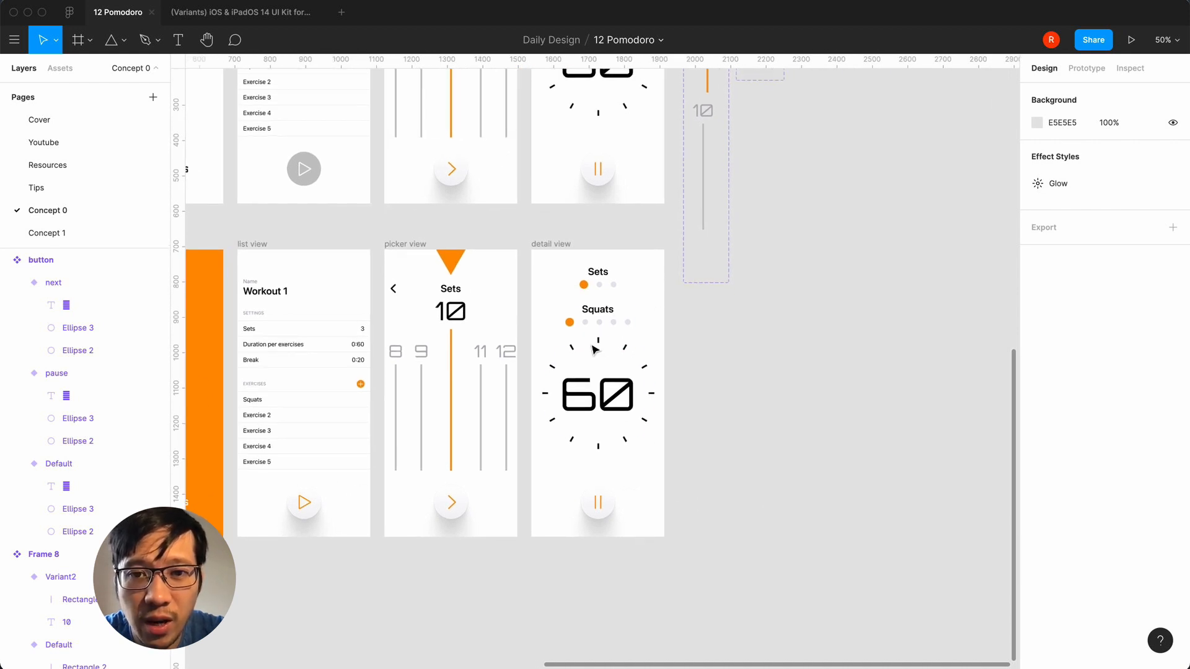
scroll(712, 477, "right", 2)
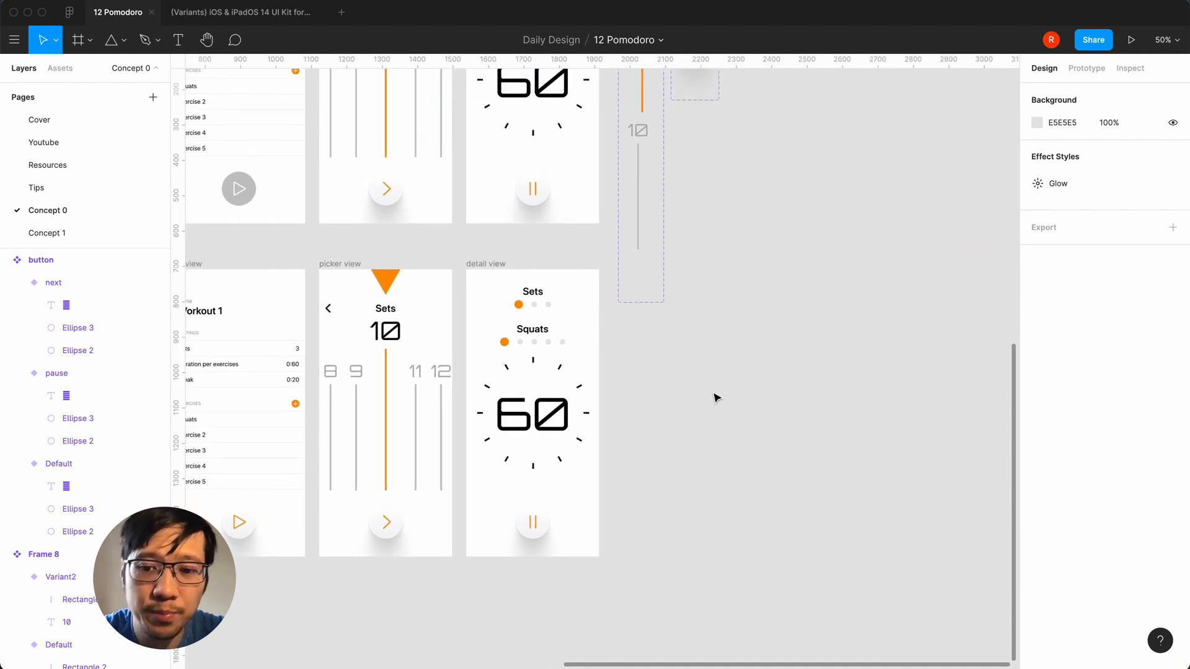
- Move the Frame 8 component set clear of the screens and duplicate the orange-accented detail view beside the original
key("minus")
left_click_drag(615, 148, 684, 118)
left_click(555, 310)
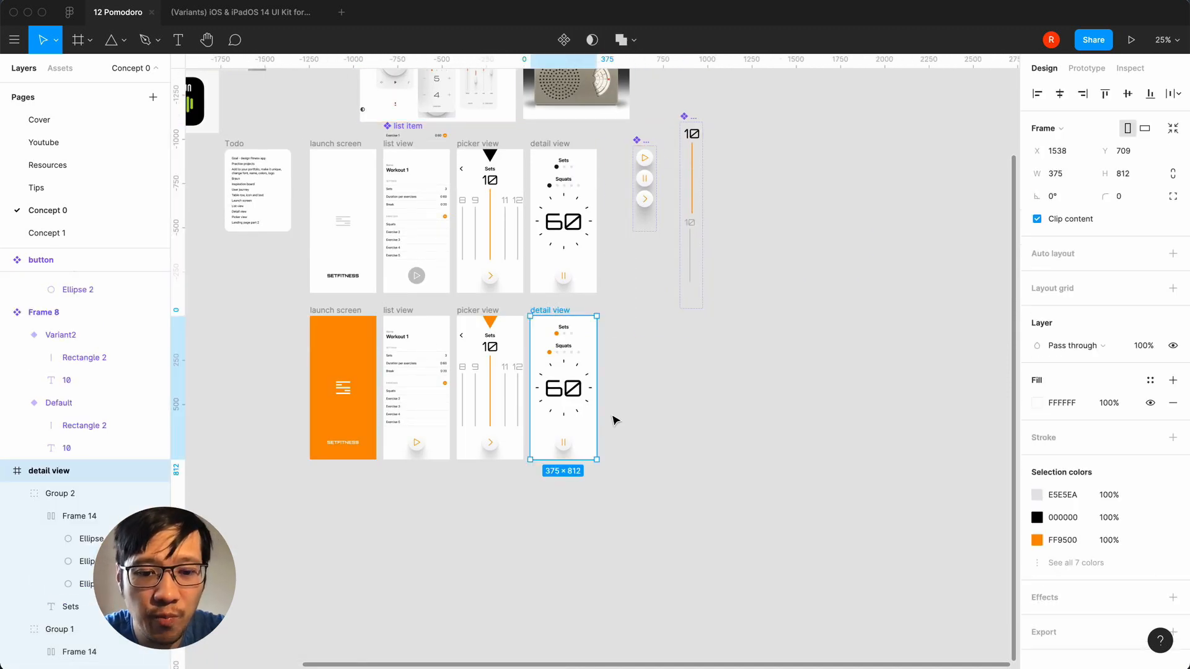
key("super+d")
left_click(638, 503)
- Sample the light grey D1D1D6 for the stroke of the dial ring, Ellipse 3, in the duplicated detail view
key("equal")
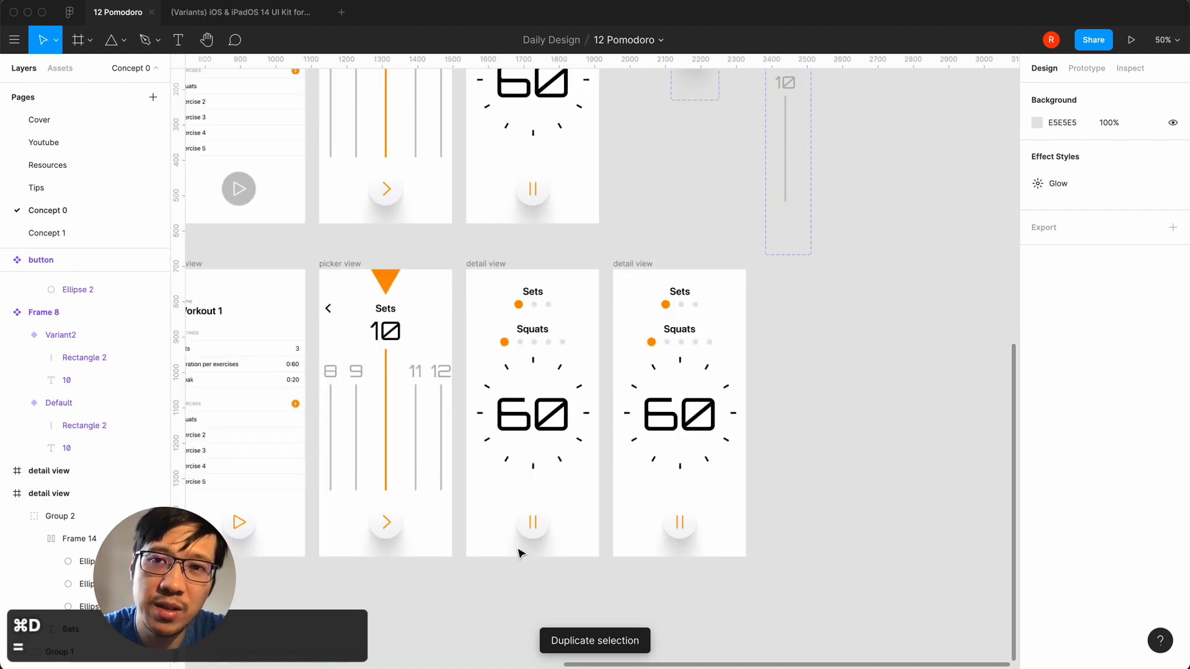
scroll(518, 553, "right", 3)
key("equal")
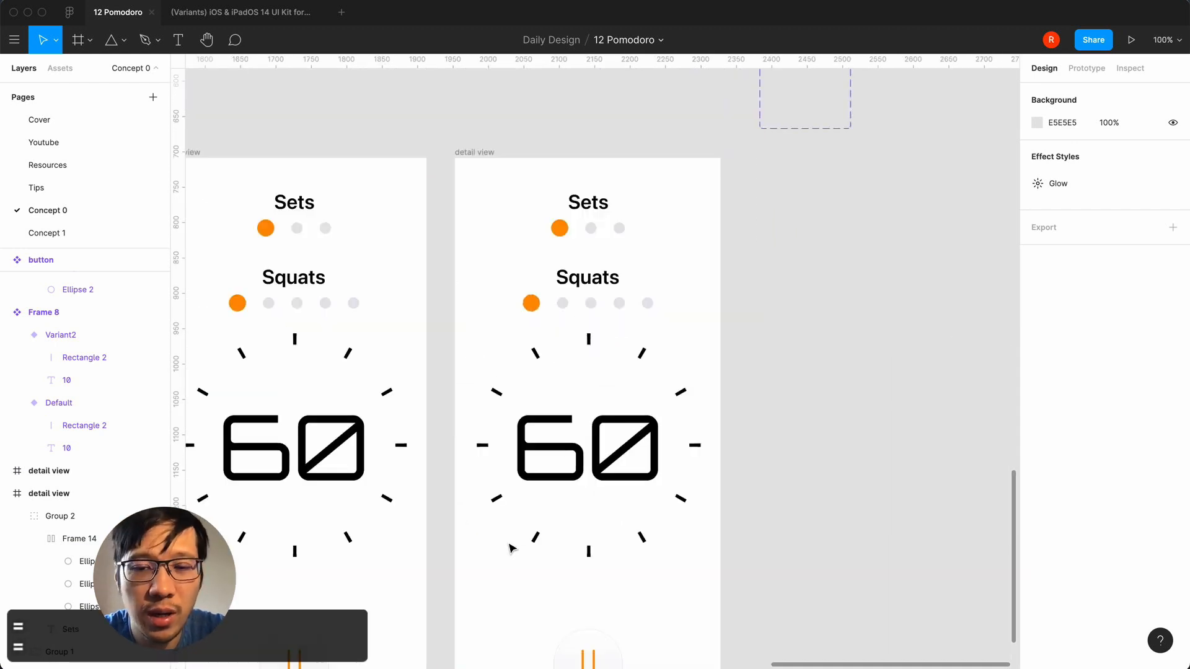
left_click(524, 531)
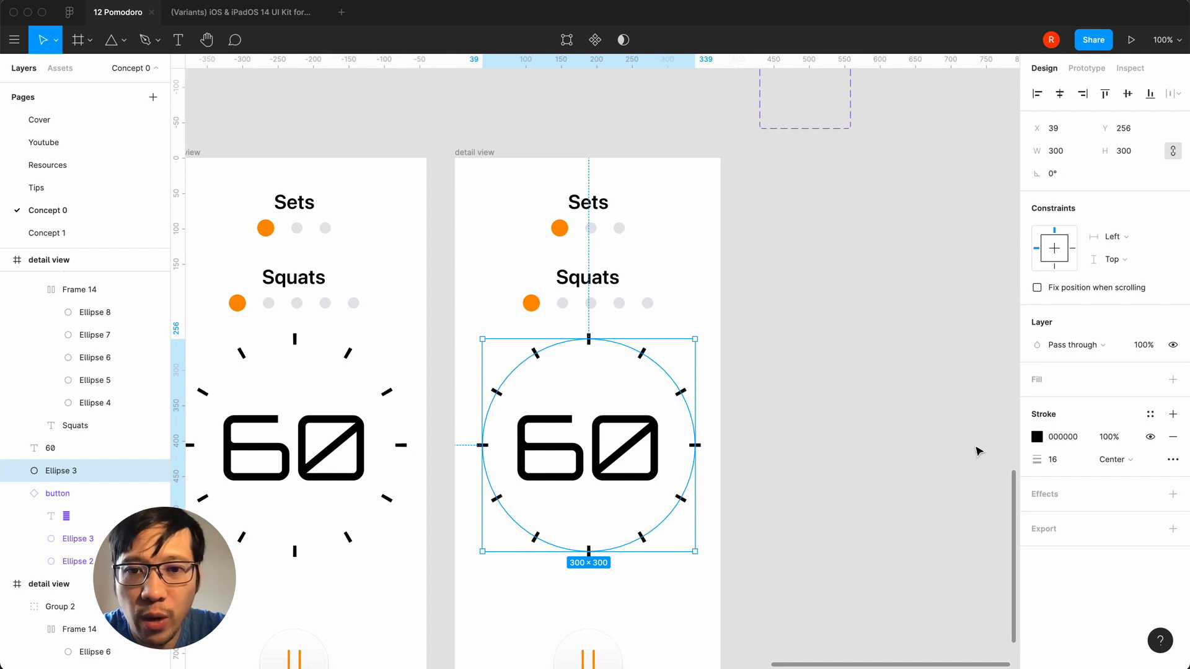
left_click(1037, 437)
left_click_drag(936, 292, 930, 223)
left_click(864, 435)
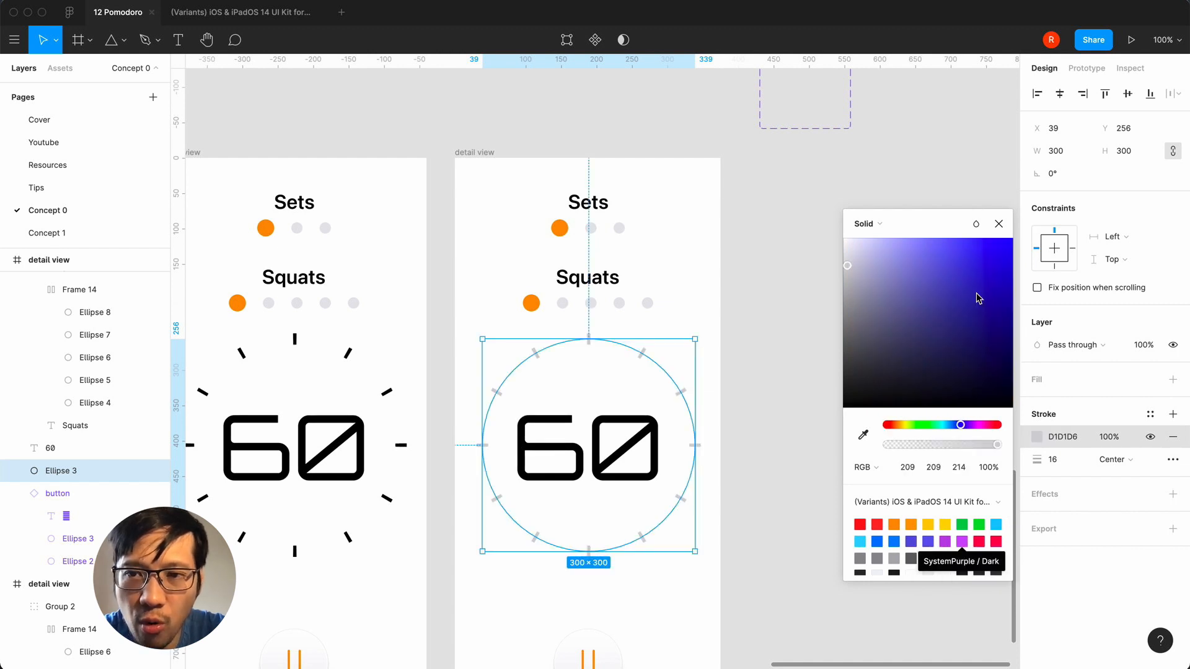
- Try an angular gradient on the dial ring's stroke, settle on radial, and extend its end handle to the ring's right edge
left_click(885, 232)
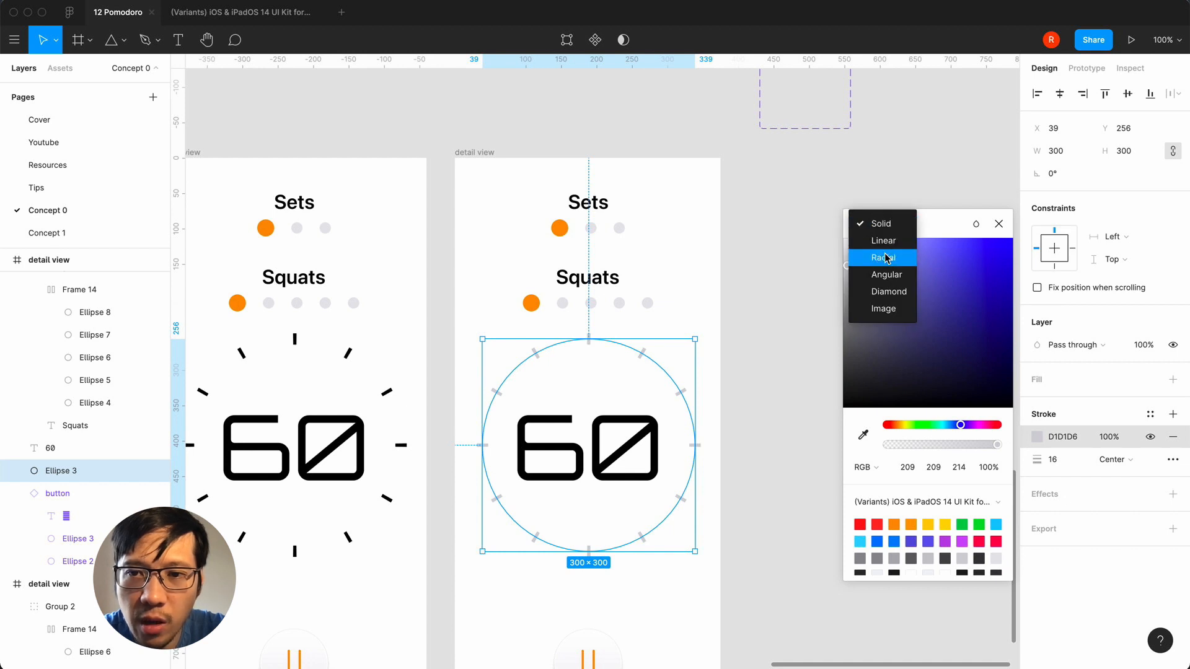
left_click(885, 274)
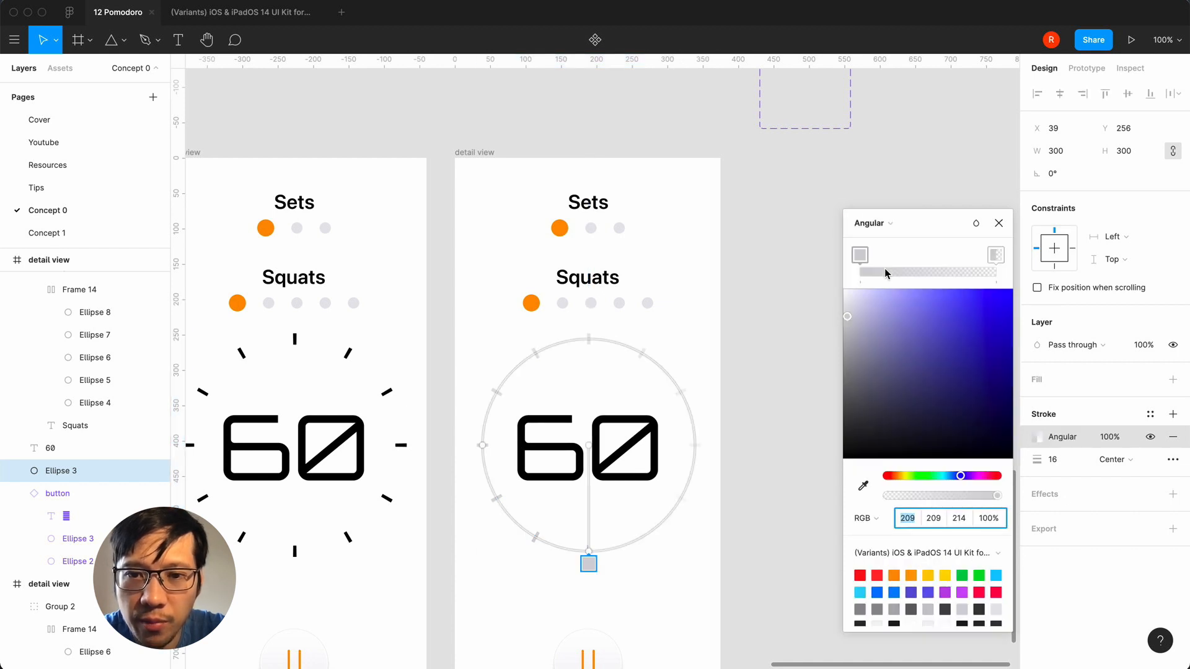
left_click(874, 223)
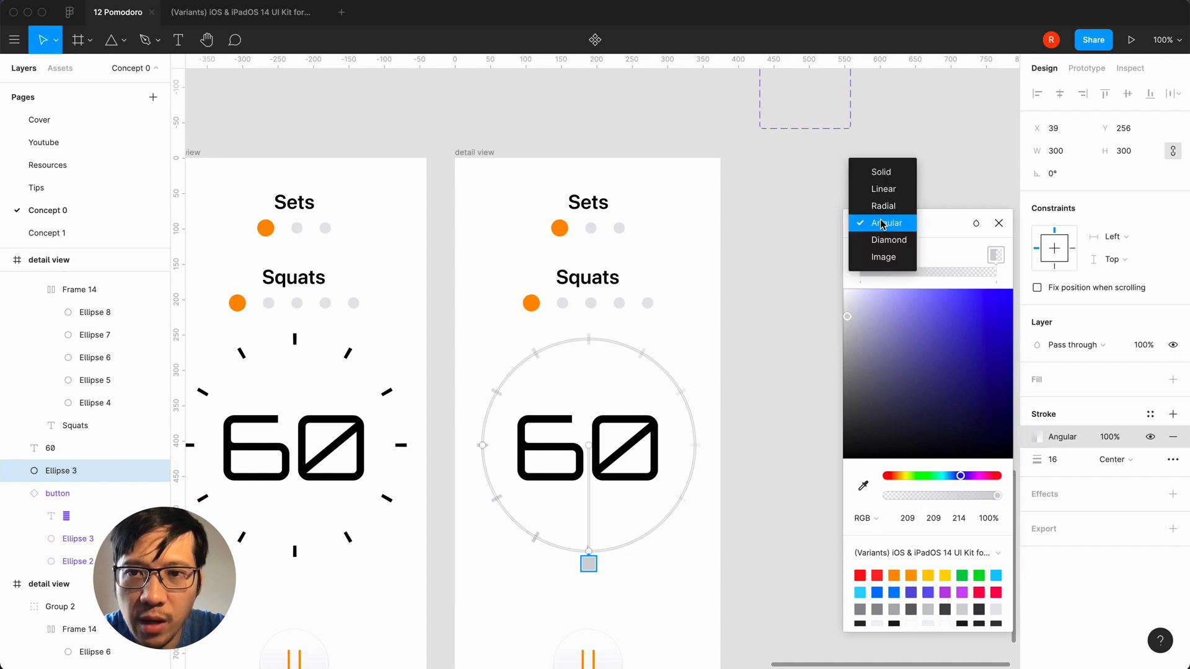
left_click(882, 209)
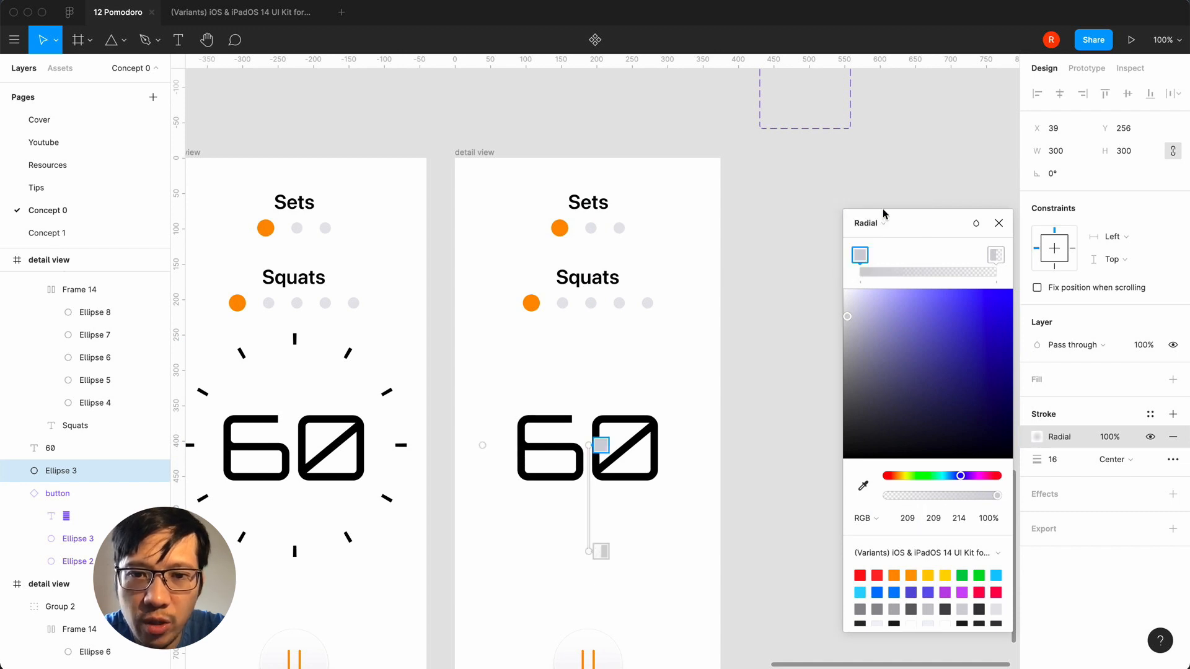
left_click_drag(590, 552, 706, 443)
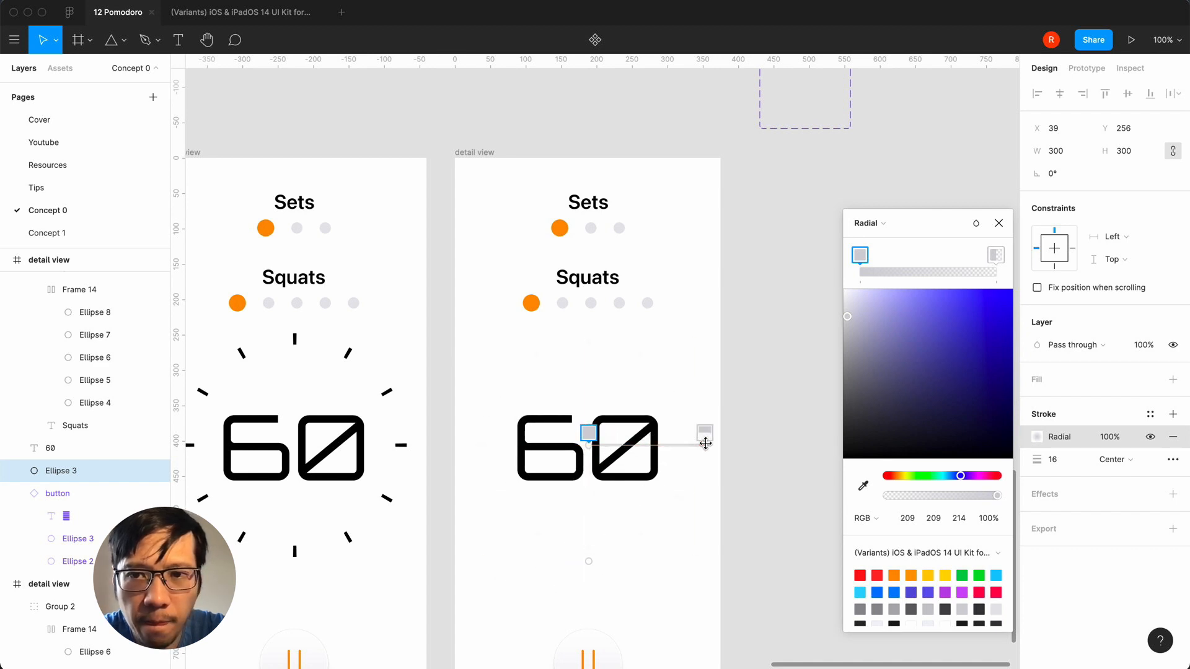
left_click(882, 223)
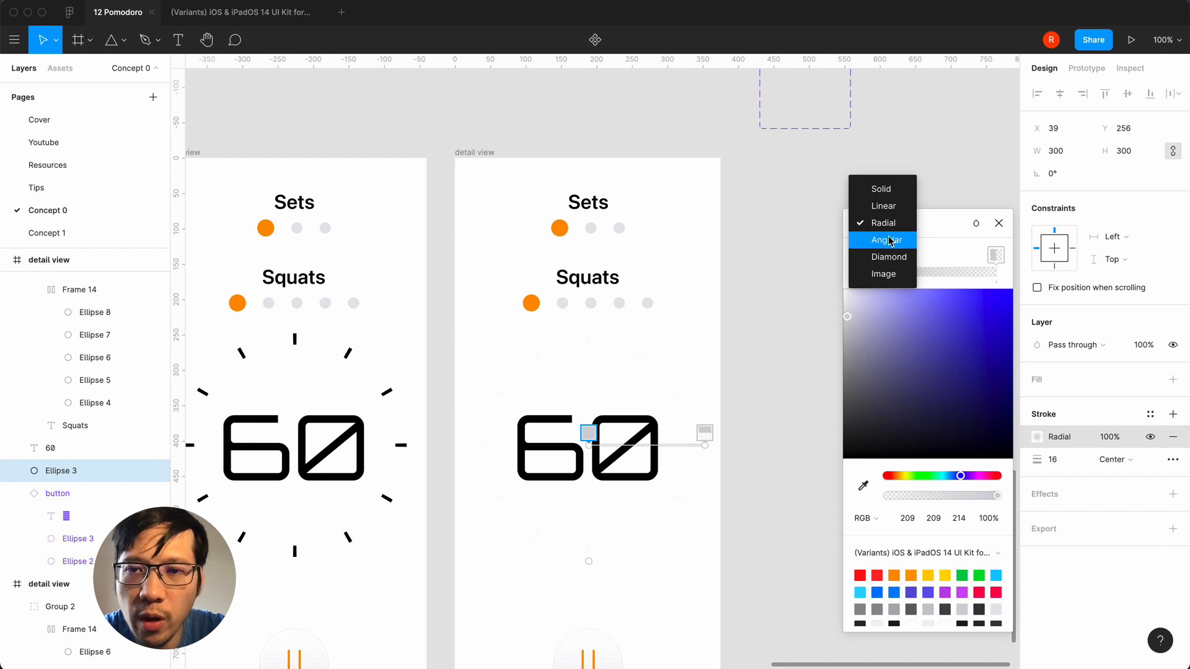
left_click(894, 227)
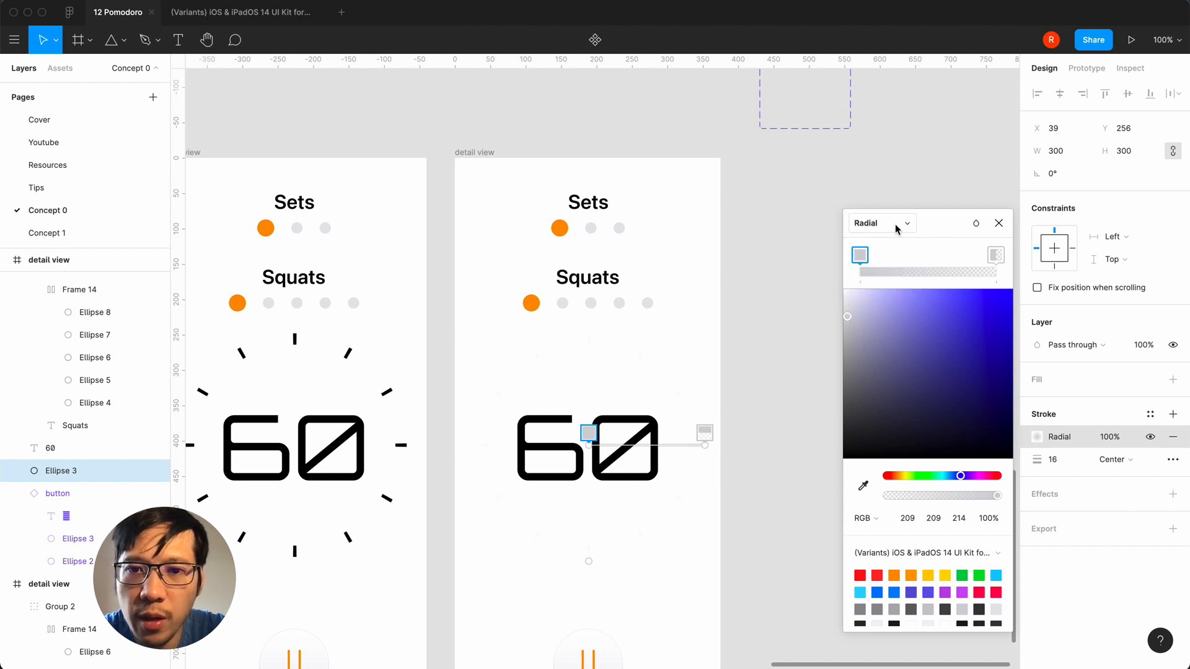
- Make the ring's radial gradient run from orange (255, 149, 0) at the start to the grey stop at the end
left_click(927, 259)
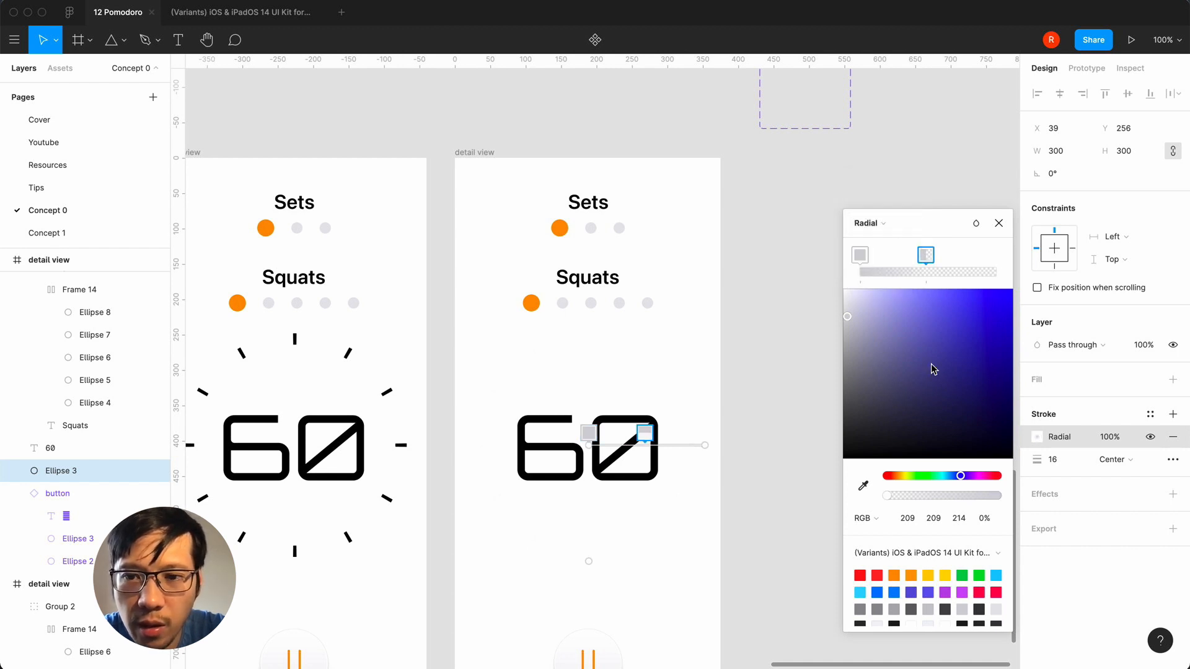
left_click(895, 574)
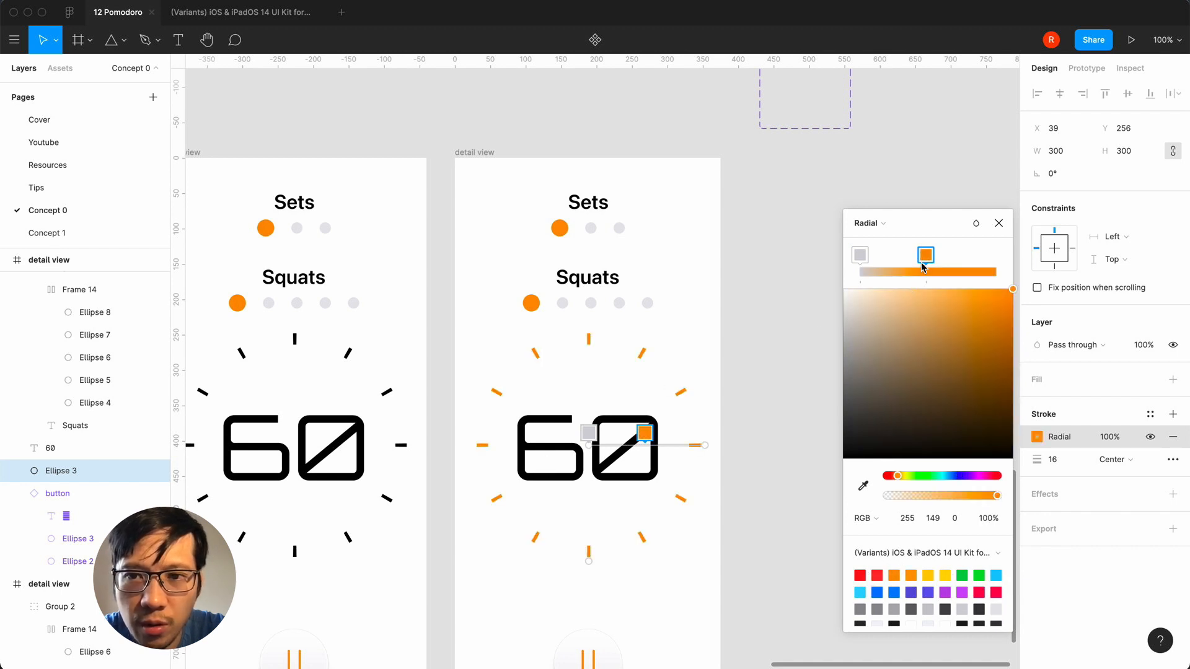
left_click_drag(858, 260, 1023, 268)
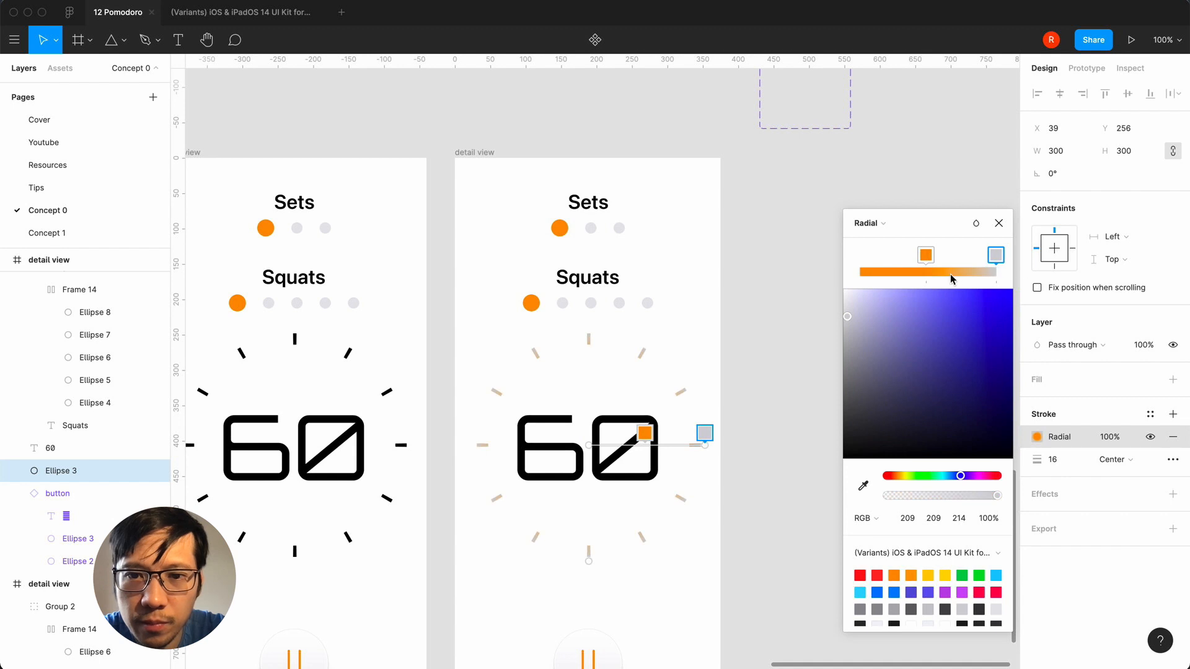
left_click_drag(930, 259, 860, 259)
- Reposition the radial gradient so it starts at the dial's one o'clock tick and ends near the dial's centre
mouse_move(585, 444)
left_mouse_down()
mouse_move(586, 324)
mouse_move(639, 338)
mouse_move(593, 330)
left_mouse_up()
left_click_drag(707, 441, 587, 458)
left_click_drag(588, 339, 645, 348)
mouse_move(992, 258)
left_mouse_down()
mouse_move(927, 258)
mouse_move(1011, 256)
left_mouse_up()
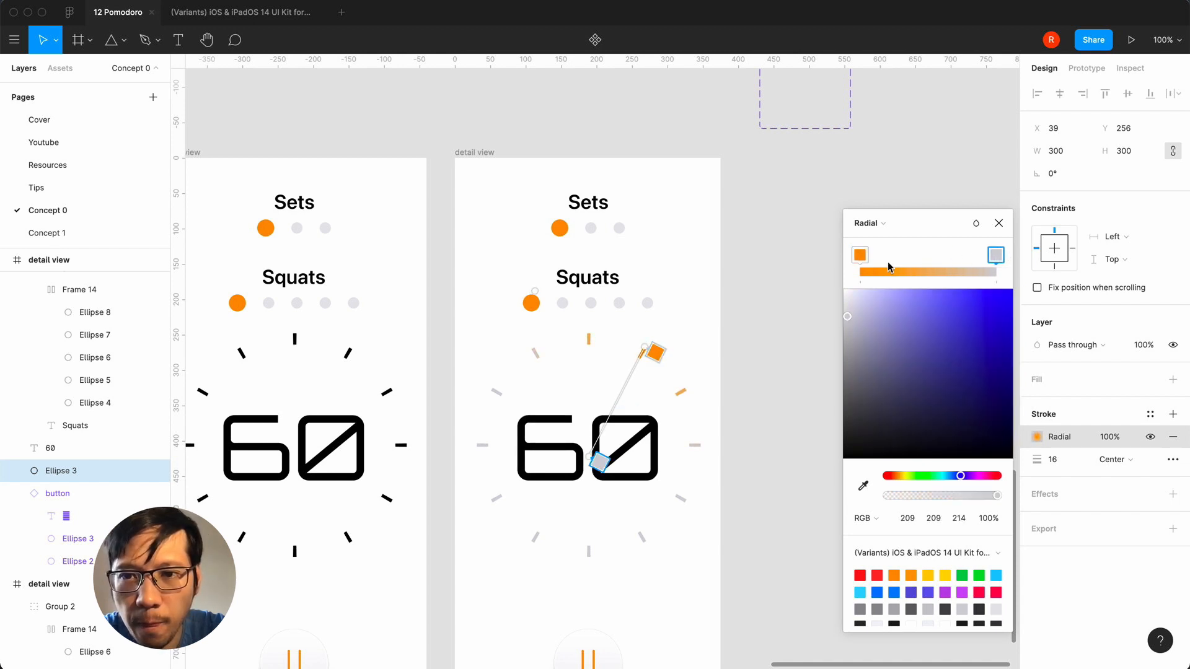
- Add a middle stop to the ring's radial gradient and colour it orange (255, 149, 0)
left_click(922, 258)
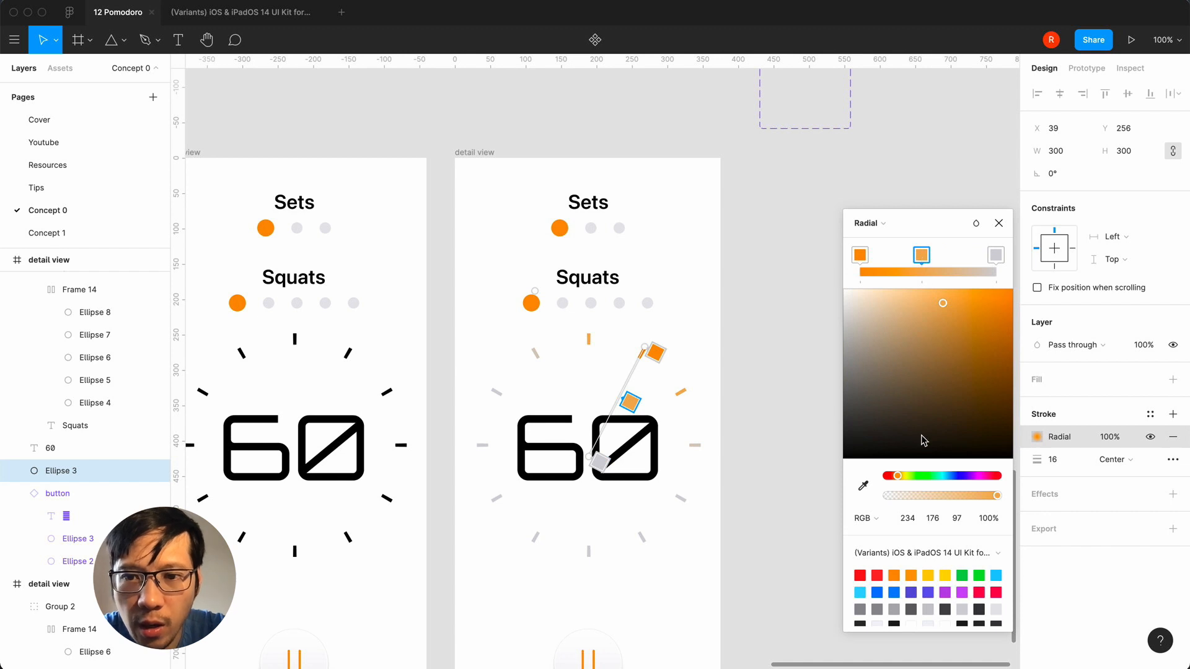
left_click(894, 576)
left_click_drag(924, 257, 928, 259)
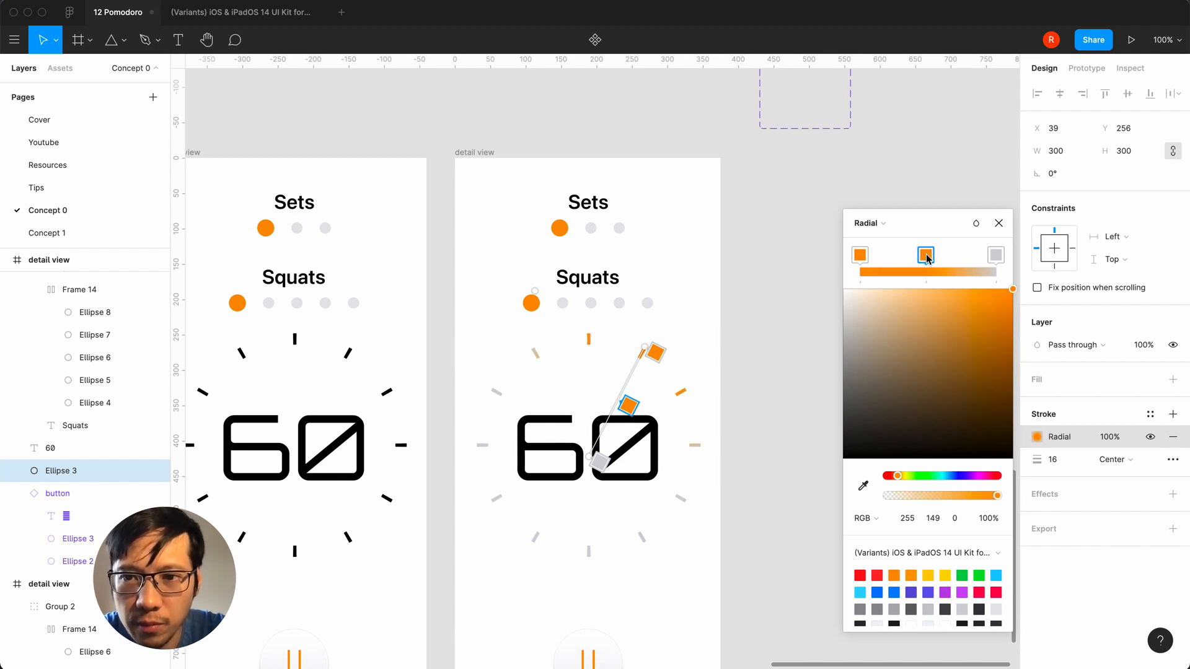
left_click(994, 256)
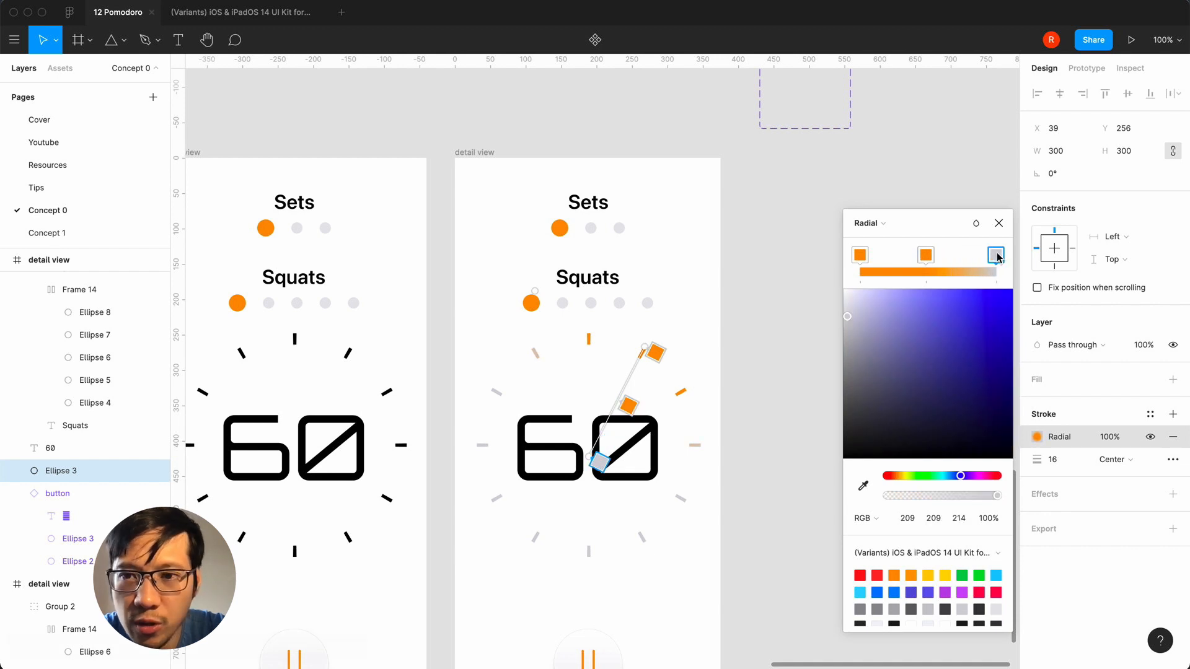
key("super+d")
key("super+z")
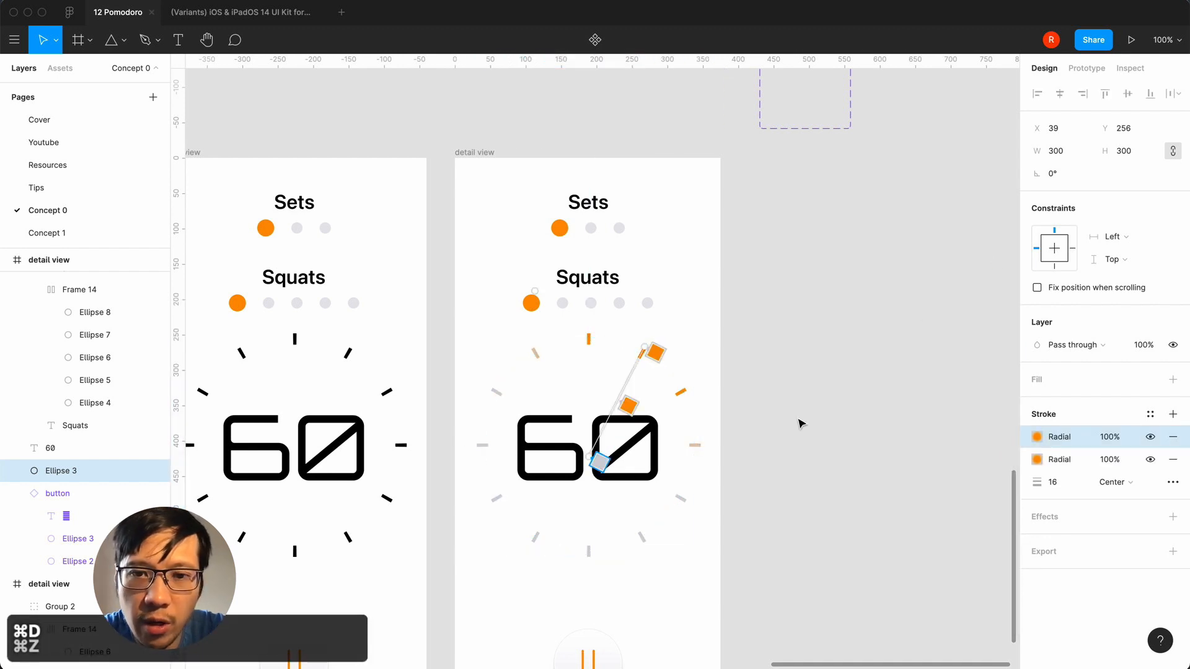
left_click(1173, 437)
- Add a SystemGray / 04 / Light stop and align it with the middle orange stop for a hard orange-to-grey edge
left_click(1039, 439)
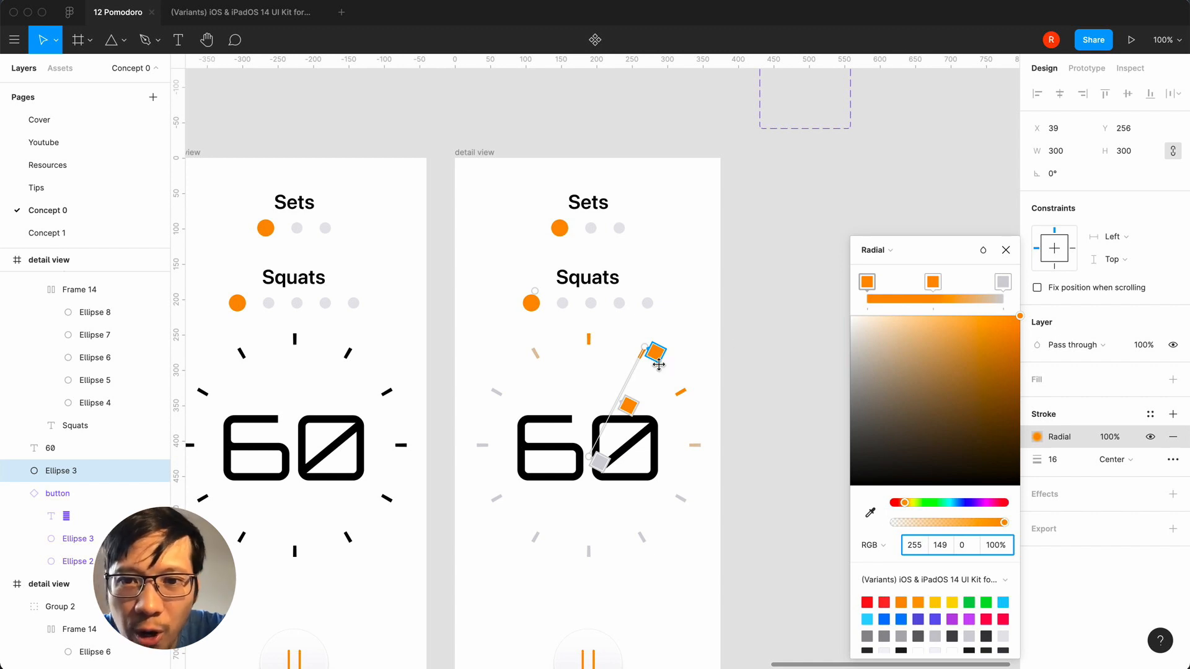
left_click_drag(932, 282, 925, 285)
left_click(959, 285)
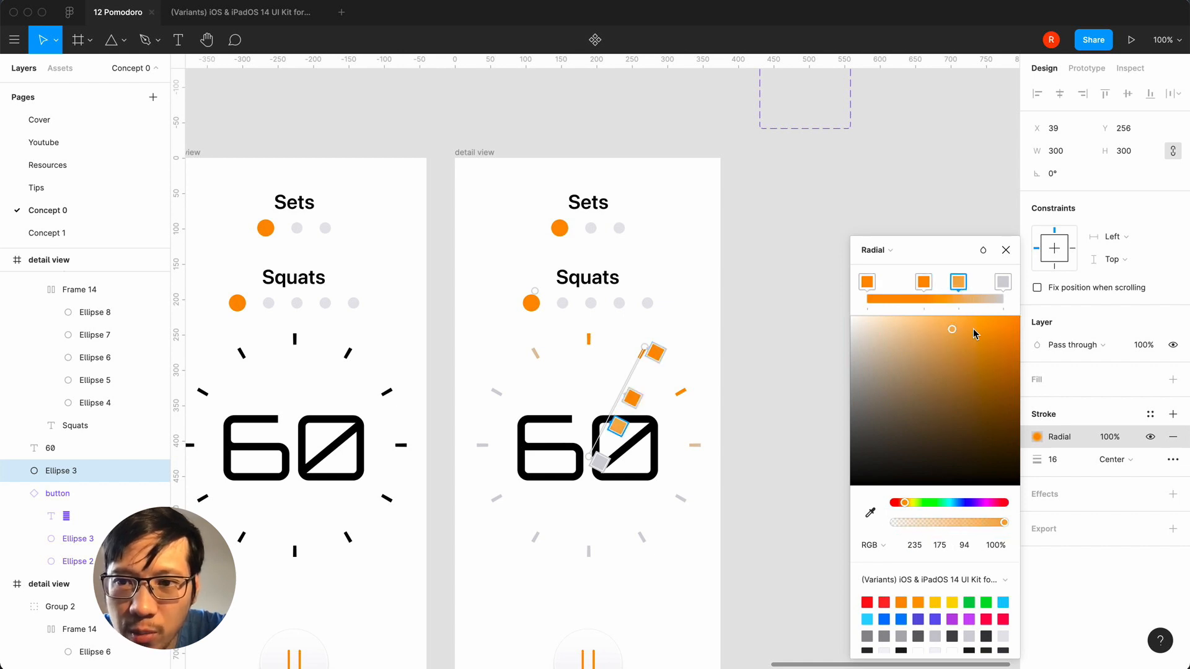
scroll(985, 635, "down", 1)
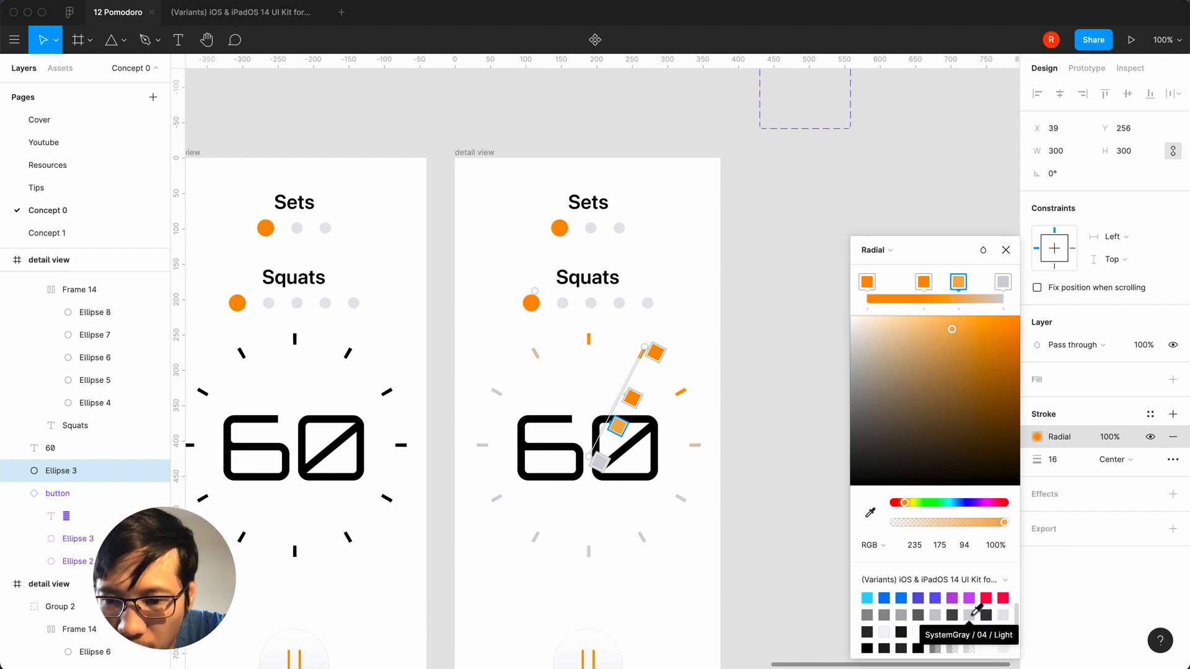
left_click(969, 613)
mouse_move(958, 282)
left_mouse_down()
mouse_move(930, 285)
mouse_move(950, 284)
left_mouse_up()
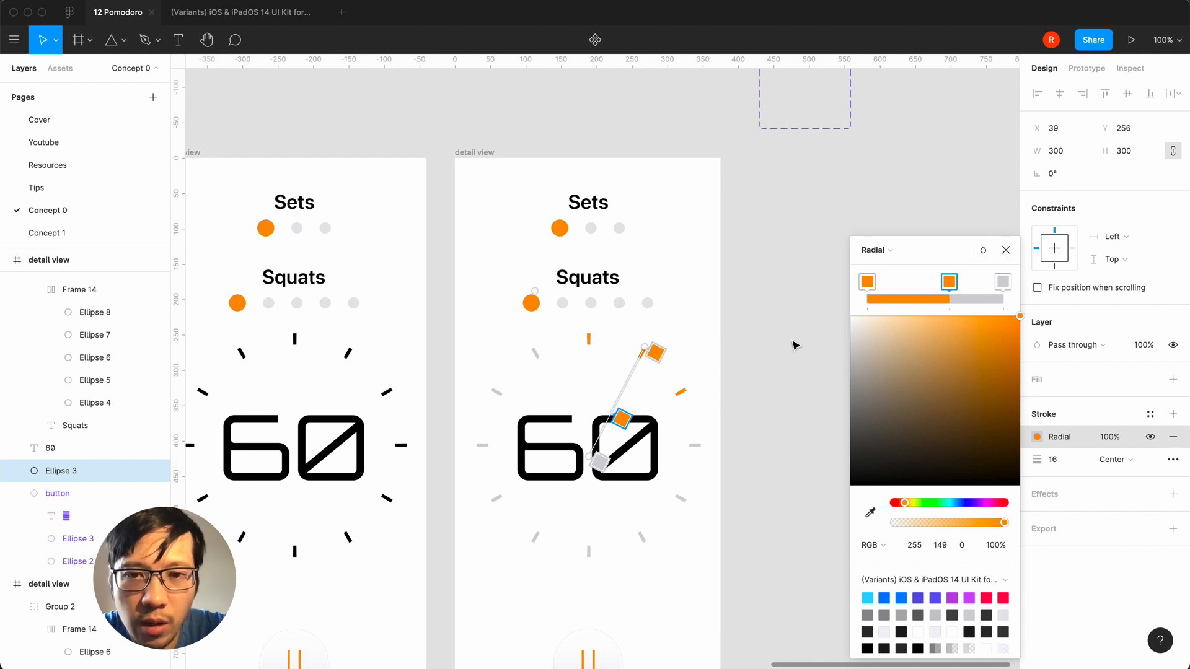
- Change the timer number inside the orange-and-grey dial to 20
left_click(1005, 250)
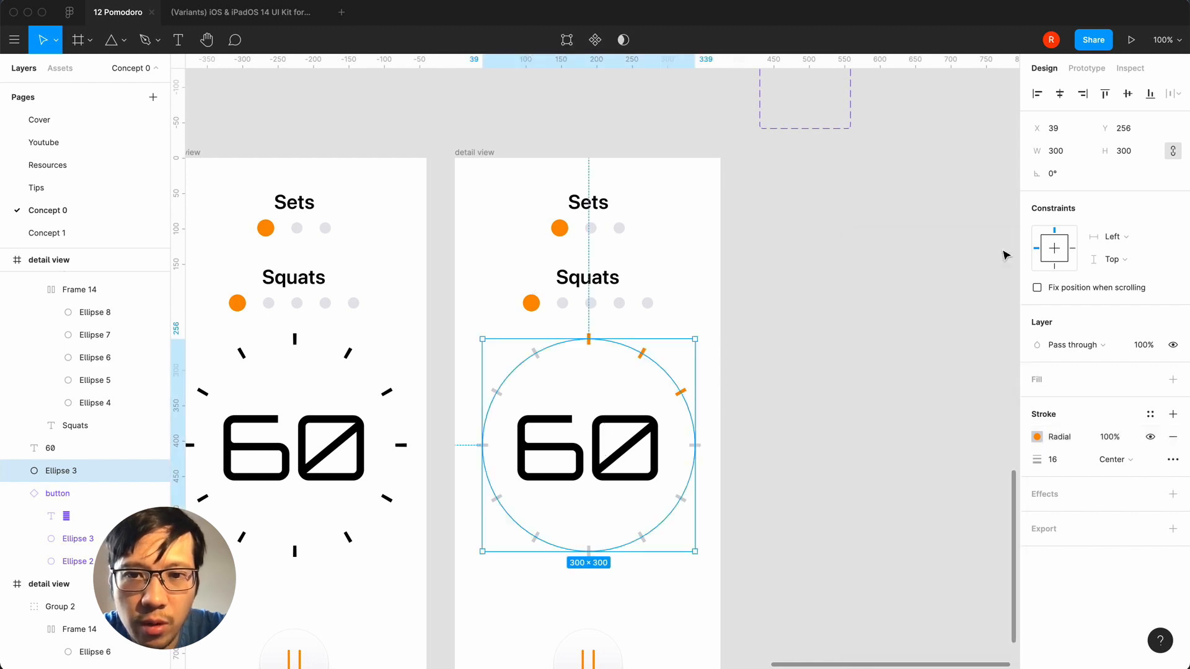
left_click(786, 411)
left_click(602, 462)
double_click(602, 463)
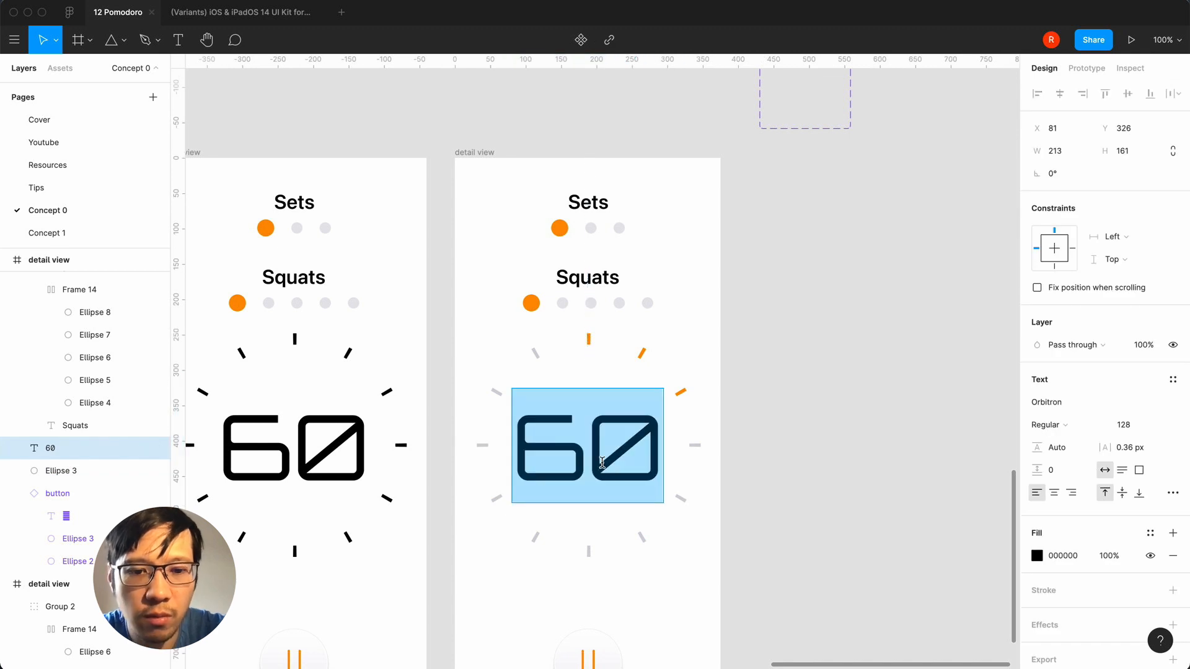
type("40")
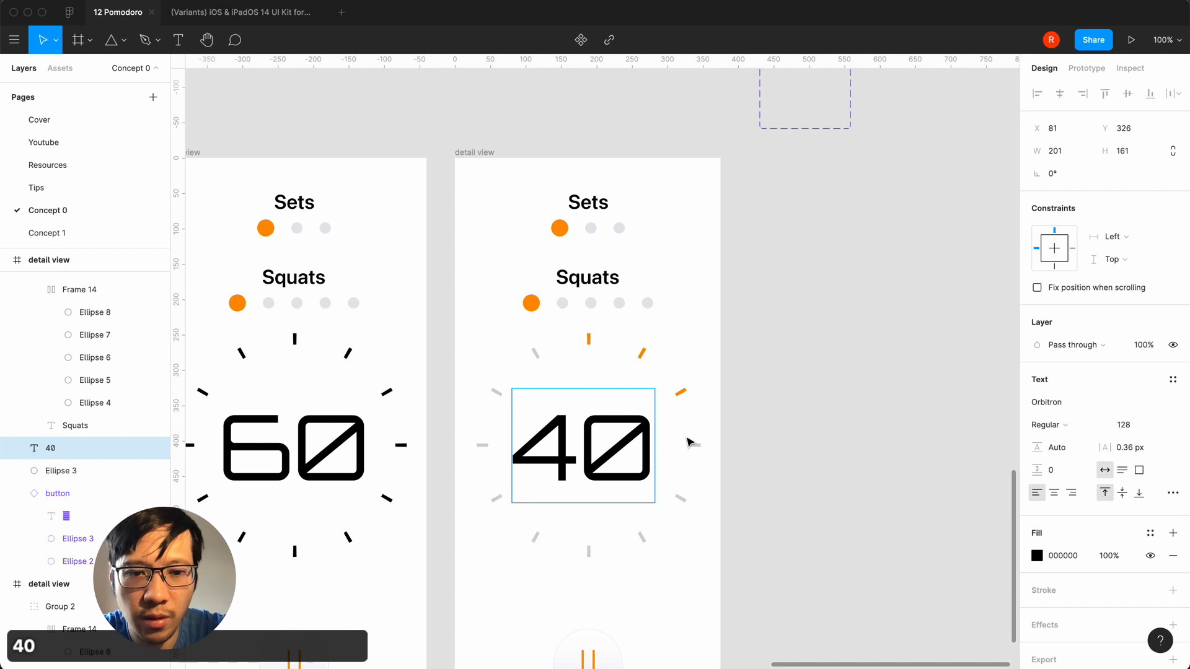
key("BackSpace")
key("BackSpace")
type("20")
left_click(831, 438)
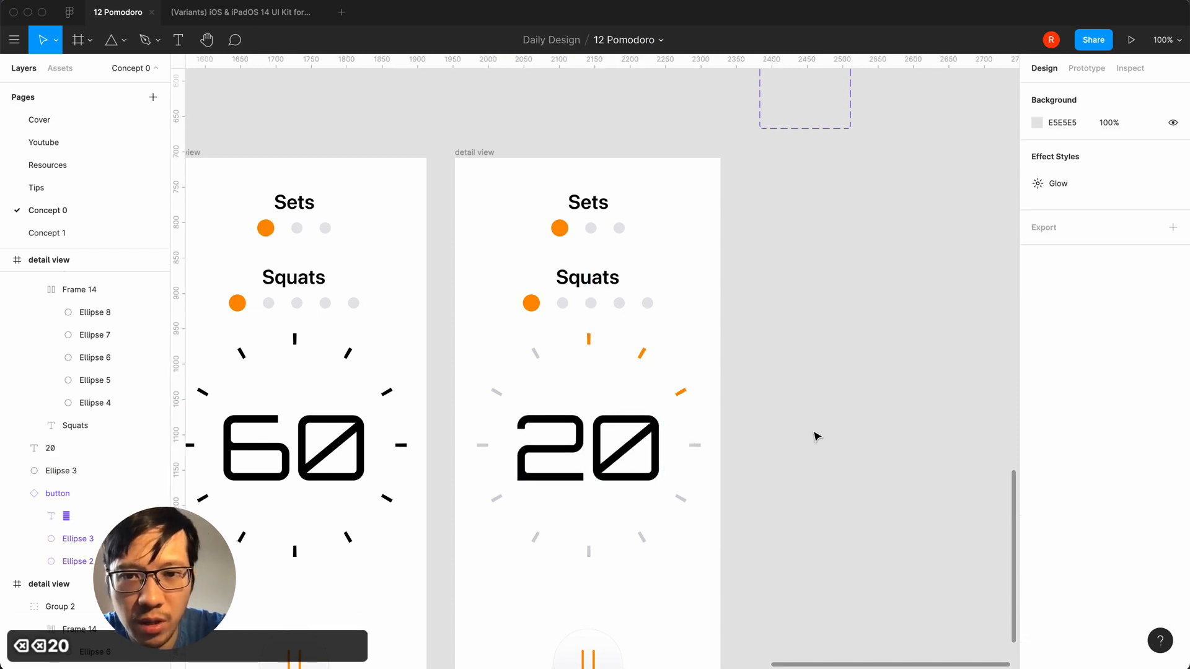
- Try to extend the orange ticks by swinging the ring's radial gradient past the two o'clock tick and shifting its middle stops
left_click(684, 395)
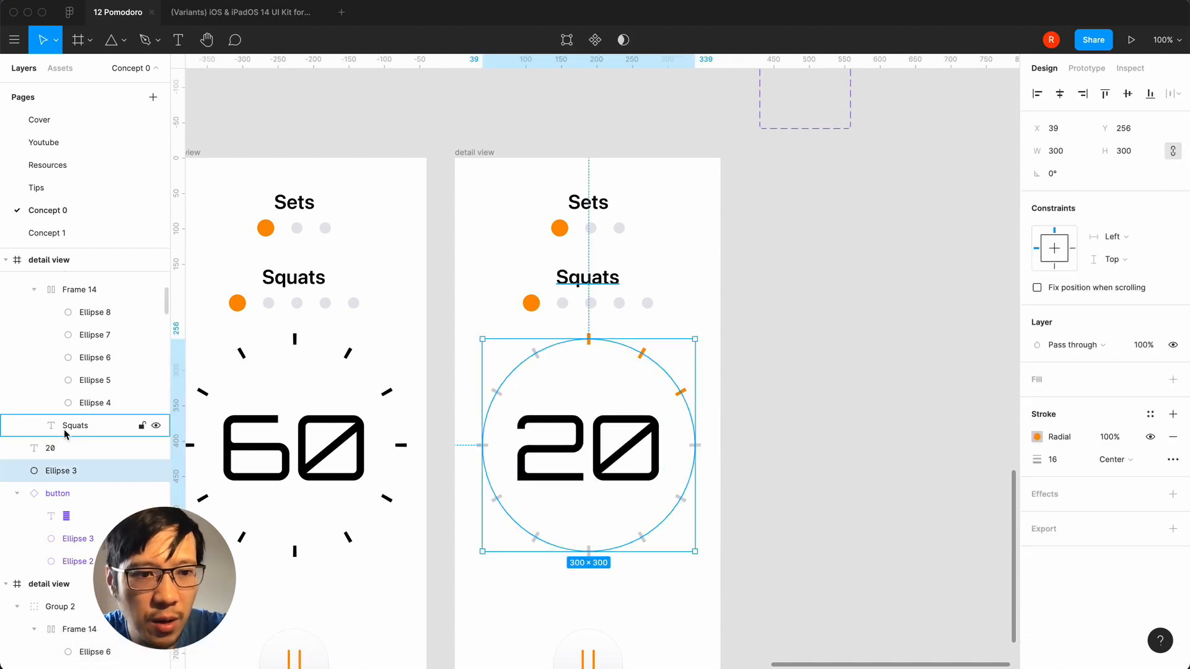
left_click(1037, 436)
left_click_drag(646, 348, 584, 335)
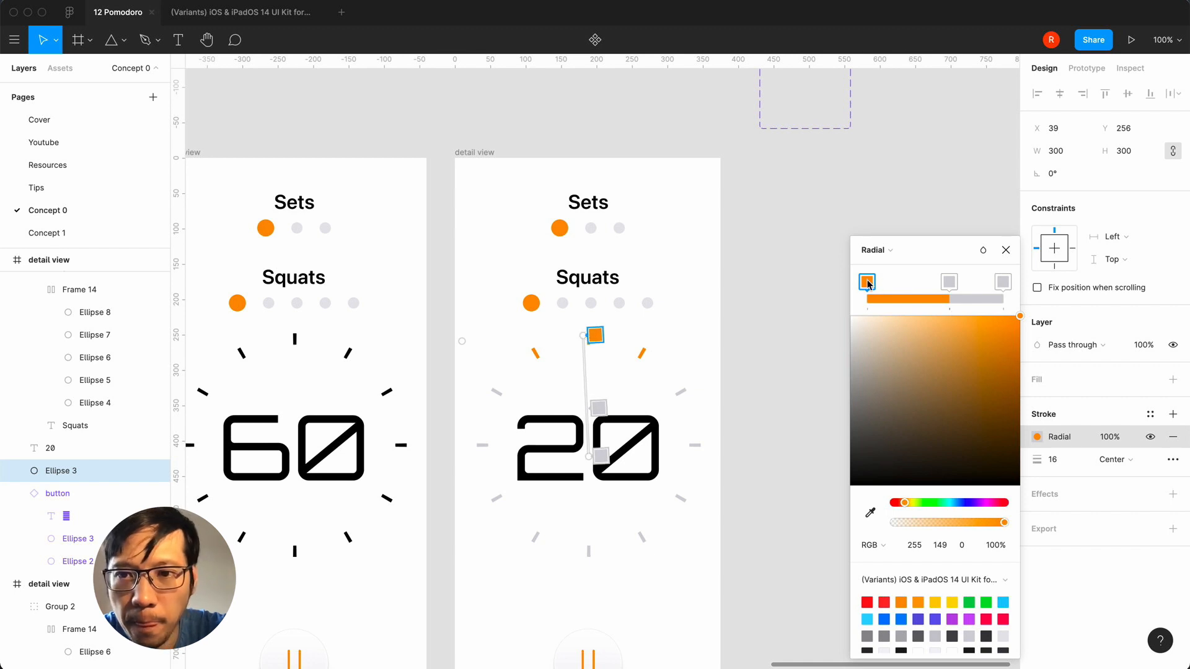
left_click_drag(950, 282, 926, 290)
left_click_drag(587, 336, 705, 469)
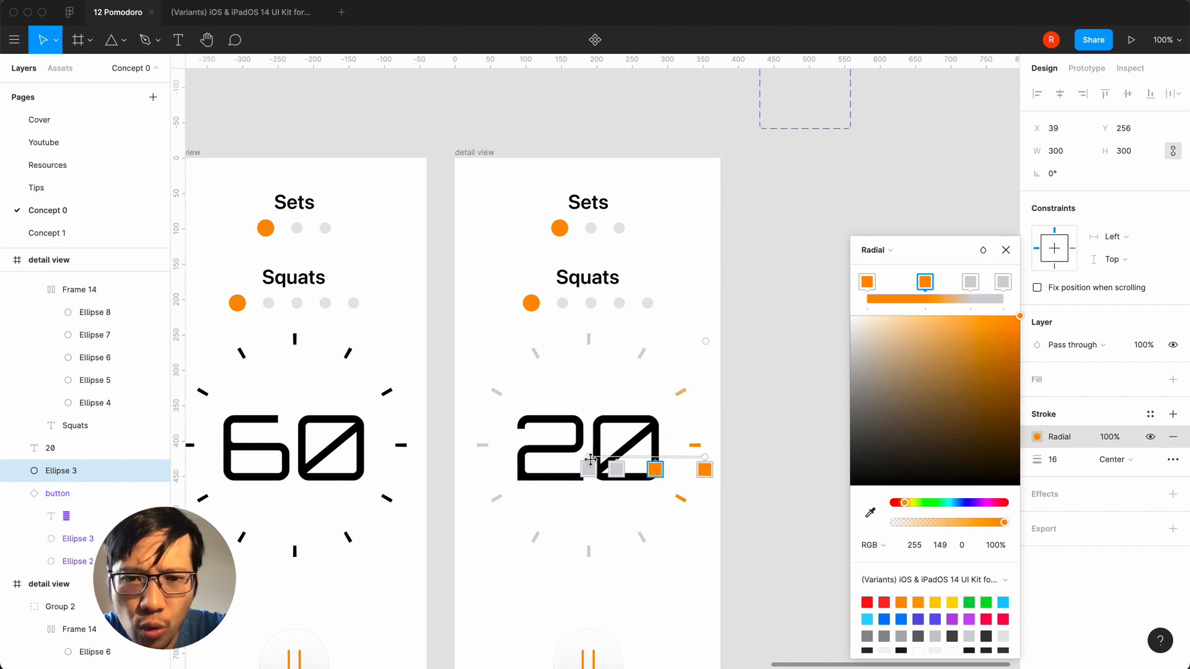
left_click_drag(706, 455, 625, 469)
left_click_drag(713, 446, 706, 361)
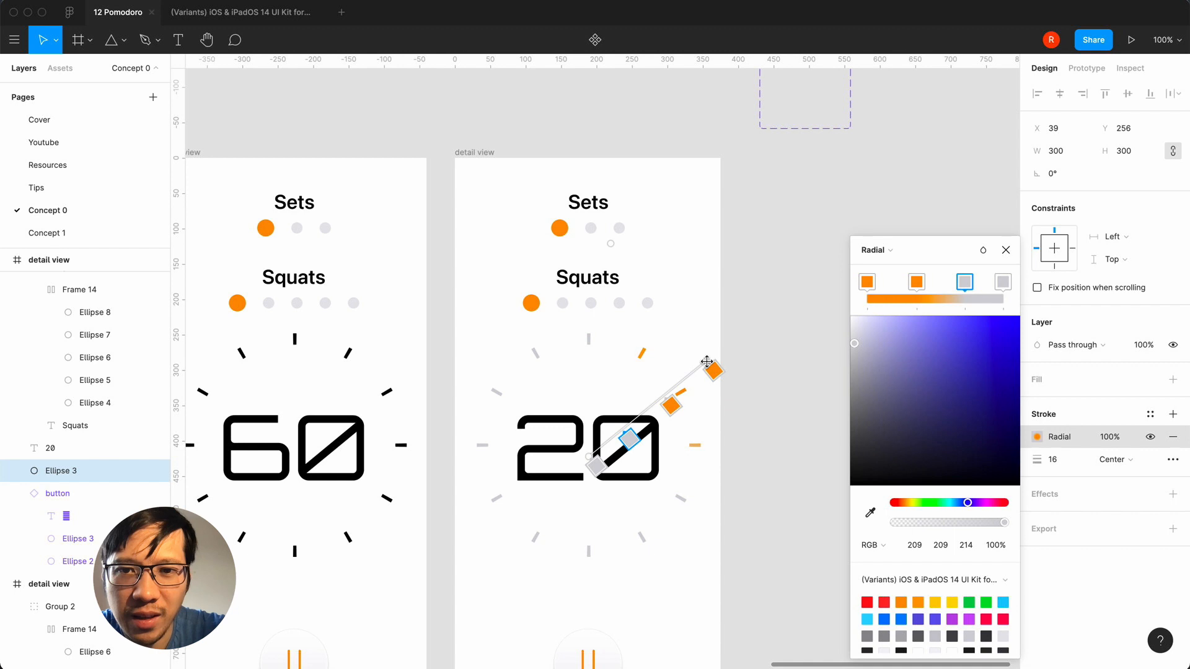
- Change the ring's stroke gradient type from radial to Angular
left_click(891, 249)
left_click(894, 268)
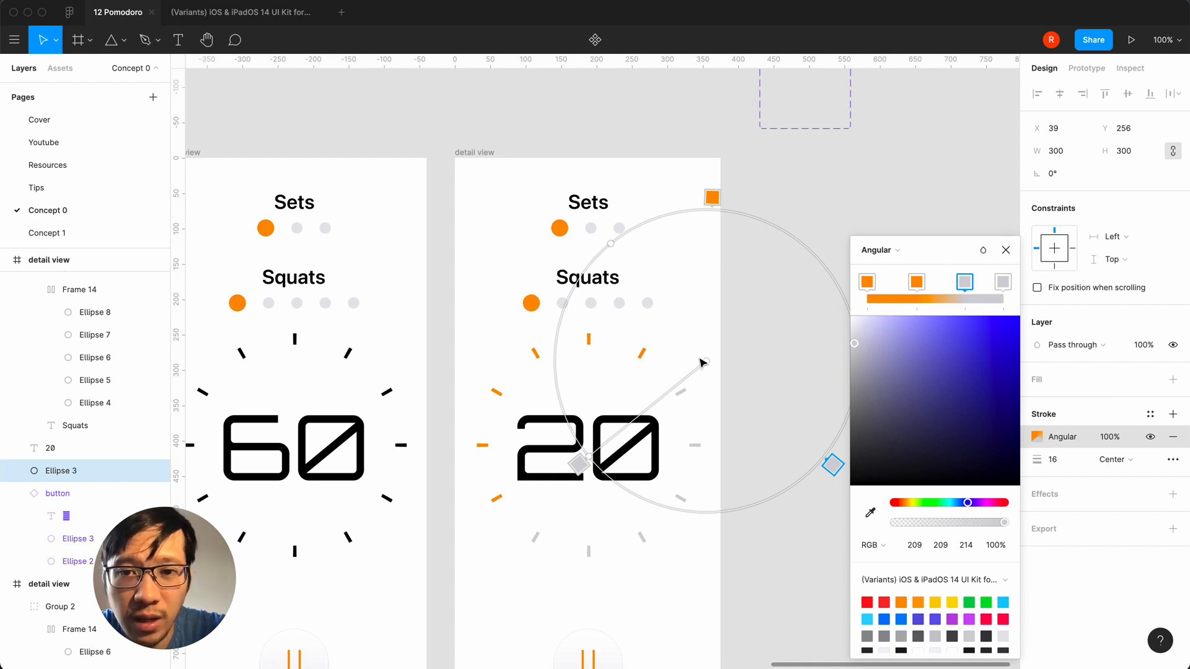
- Try to reposition the angular gradient's centre and end handles around the dial, undoing each attempt
left_click_drag(703, 362, 589, 554)
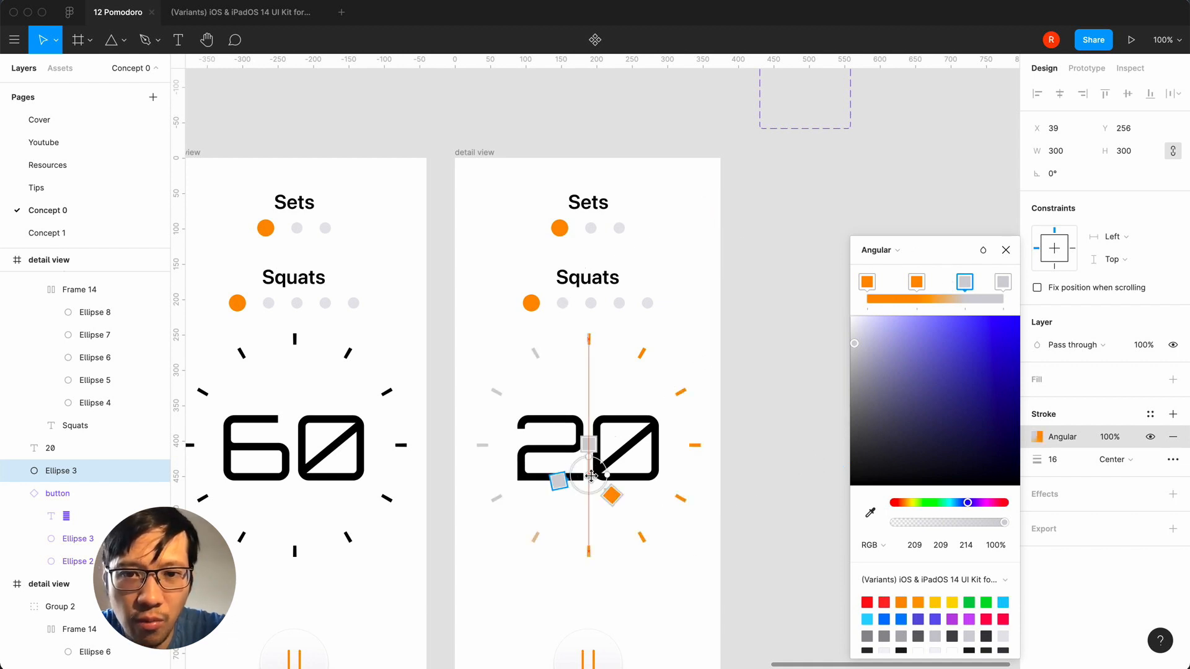
key("super+z")
left_click_drag(707, 361, 584, 491)
key("super+z")
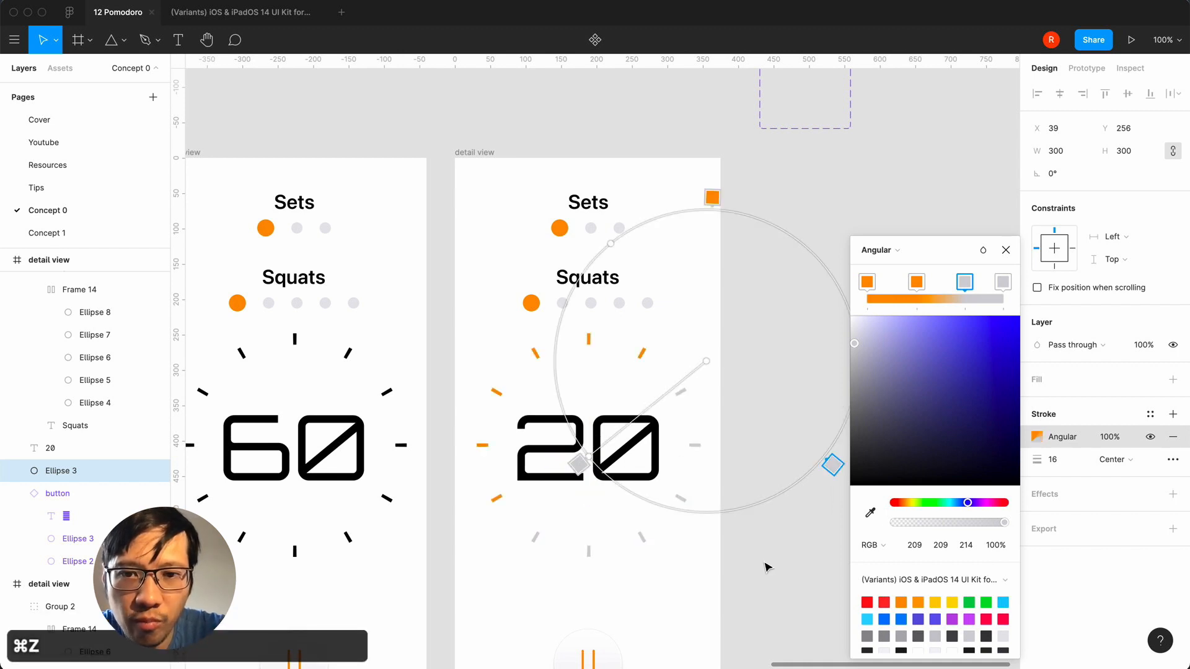
left_click_drag(579, 462, 653, 303)
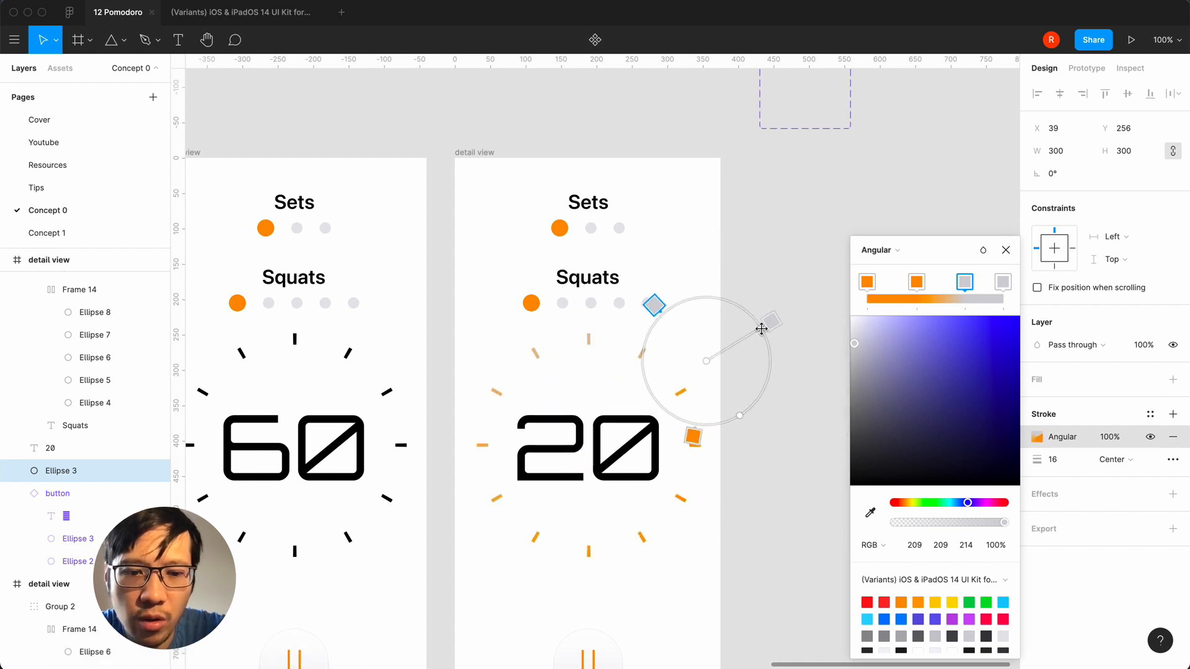
key("super+z")
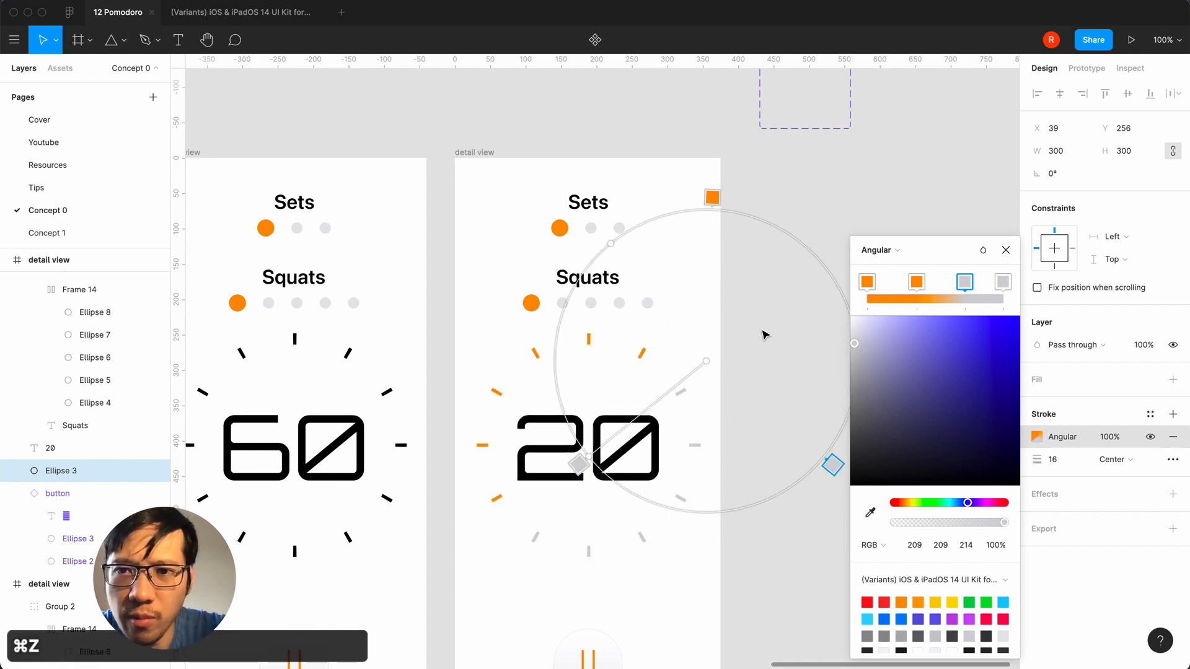
- Align the middle grey and orange stops of the angular gradient to restore a hard colour edge
left_click_drag(960, 284, 940, 286)
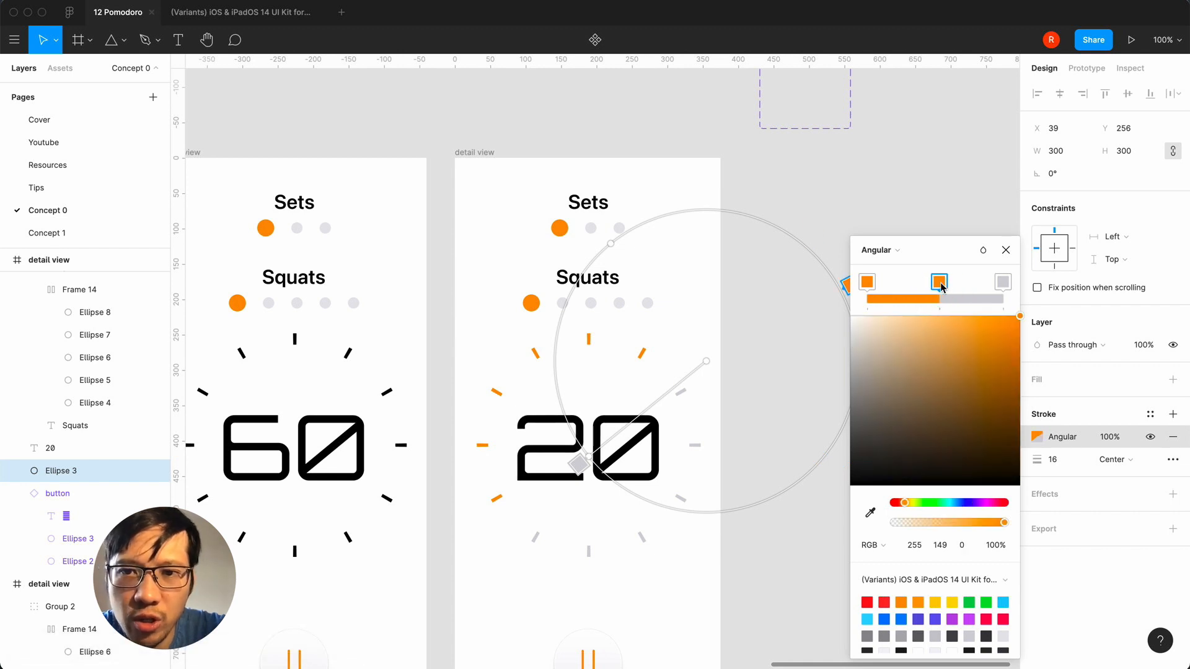
scroll(785, 544, "right", 5)
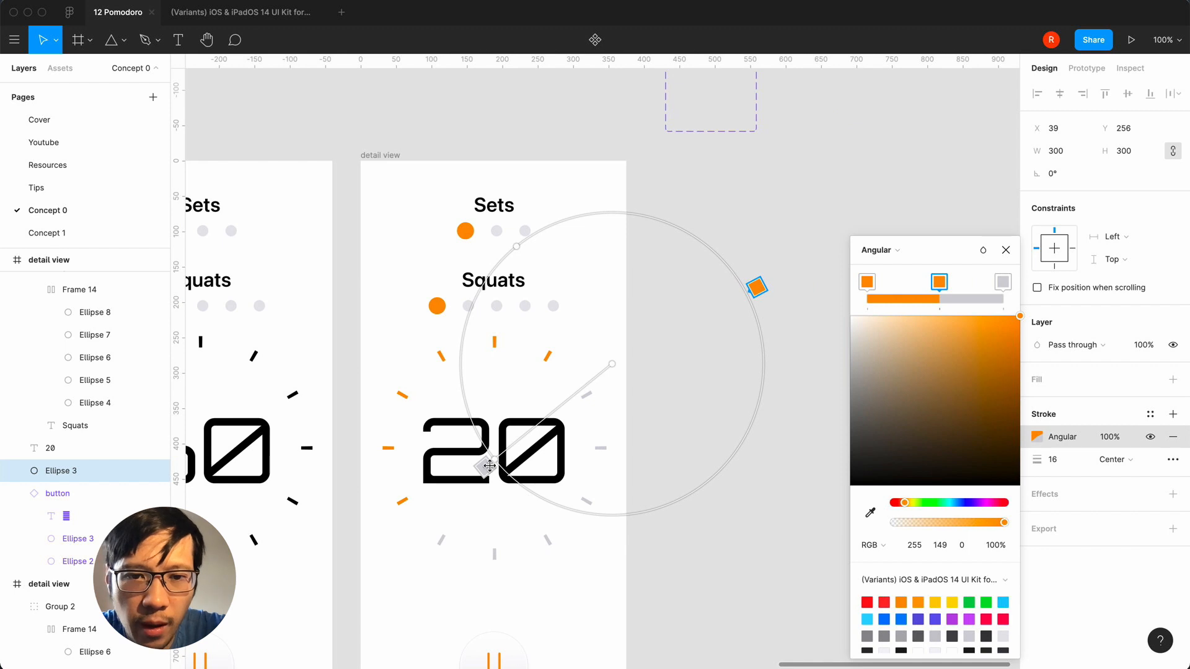
key("Escape")
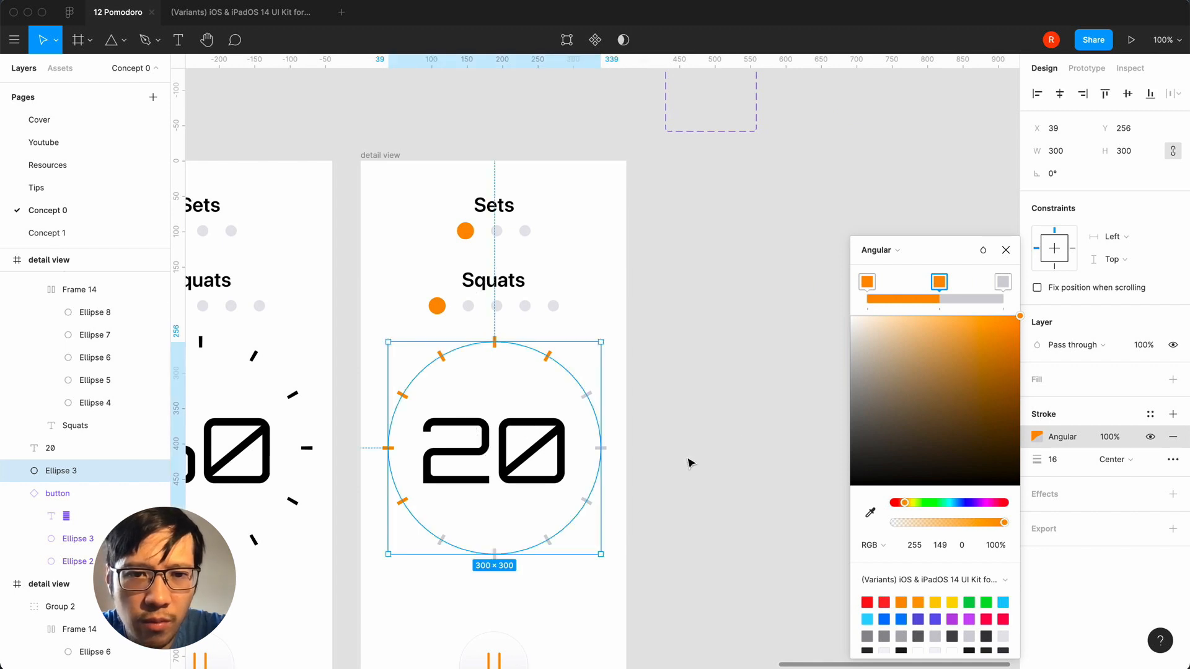
- Move the angular gradient's centre to the dial's four o'clock tick and shift both aligned middle stops closer to the orange start
left_click(1036, 442)
left_click(1036, 441)
left_click_drag(611, 363, 583, 499)
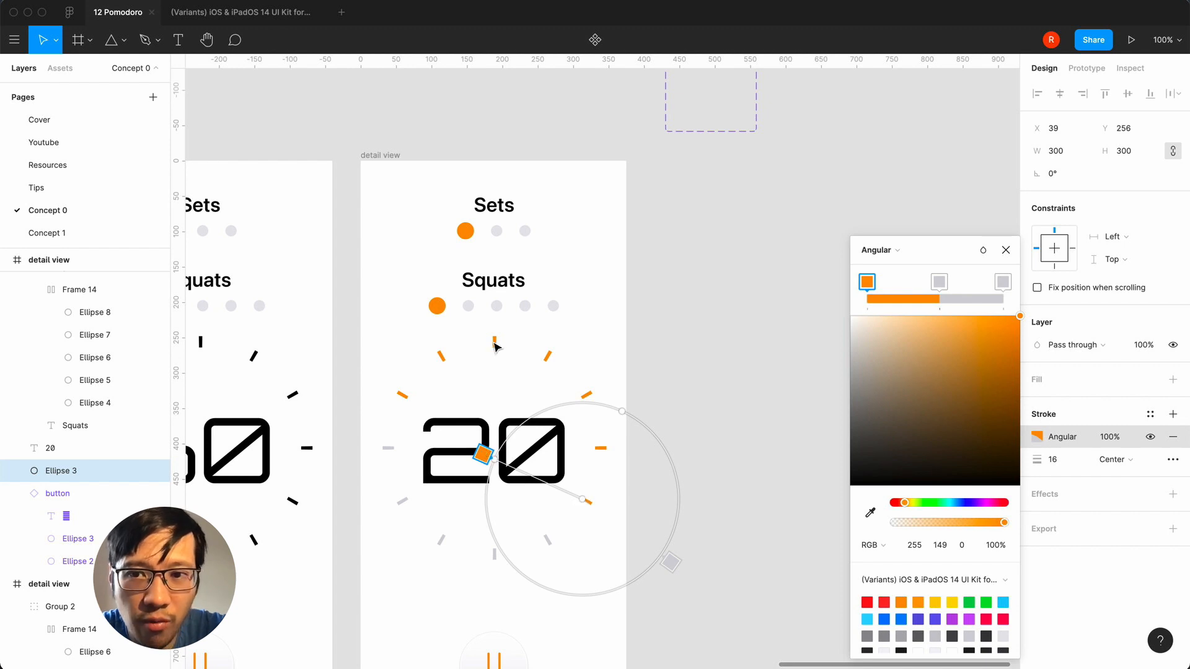
left_click(939, 282)
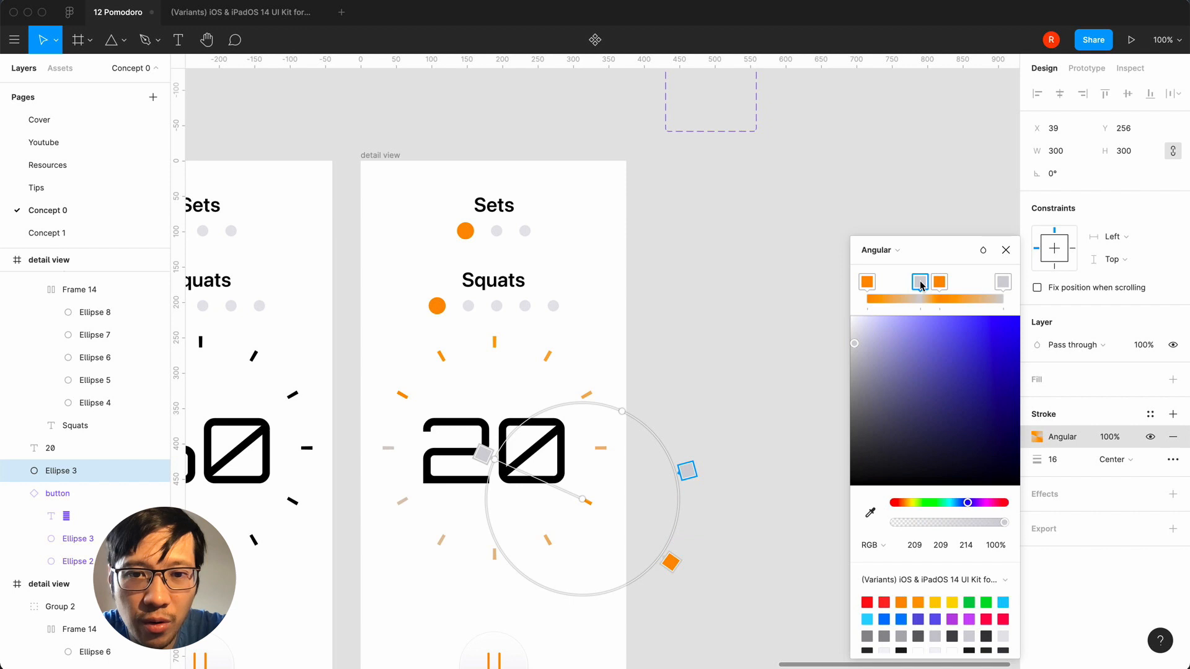
mouse_move(939, 282)
left_mouse_down()
mouse_move(960, 281)
mouse_move(902, 283)
mouse_move(961, 283)
mouse_move(921, 285)
left_mouse_up()
left_click(933, 284)
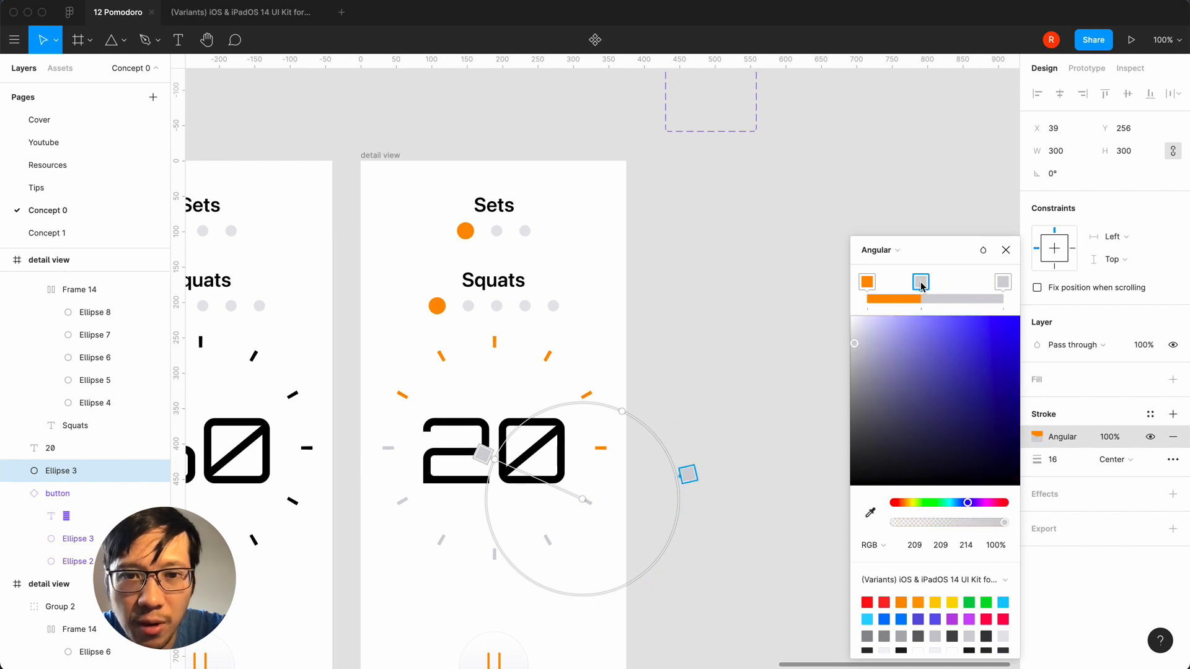
- Move the angular gradient's centre between the five and six o'clock ticks and shorten its orange section so only the twelve-to-four o'clock ticks are orange
left_click_drag(487, 458, 544, 392)
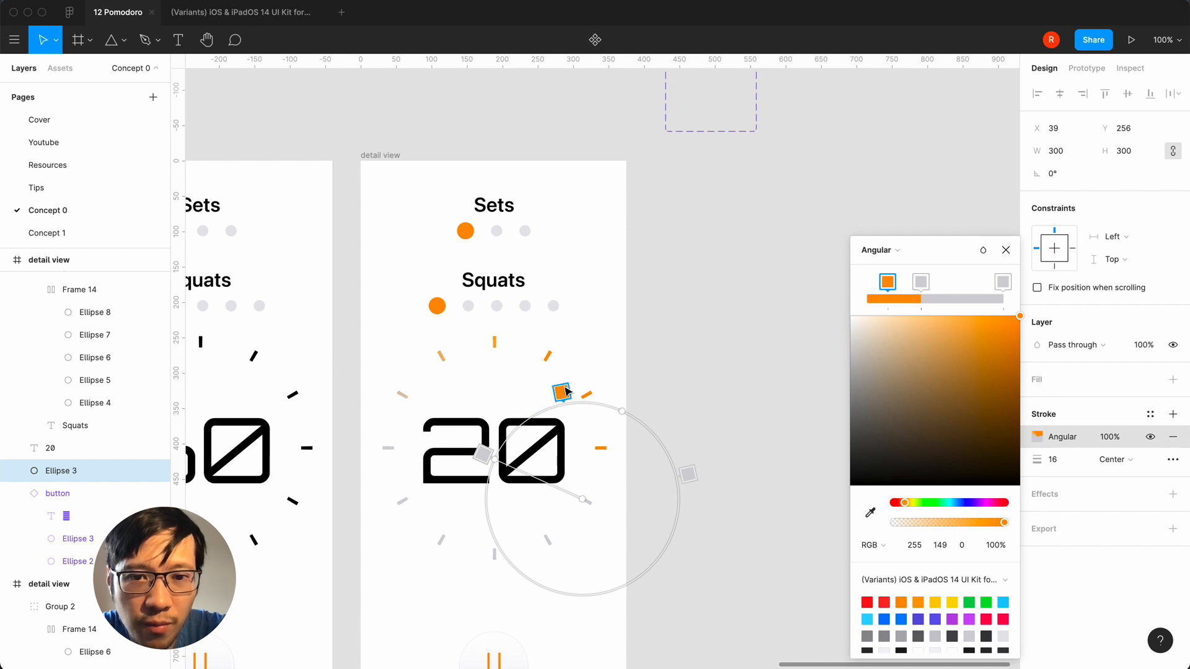
key("super+z")
left_click_drag(585, 520, 519, 525)
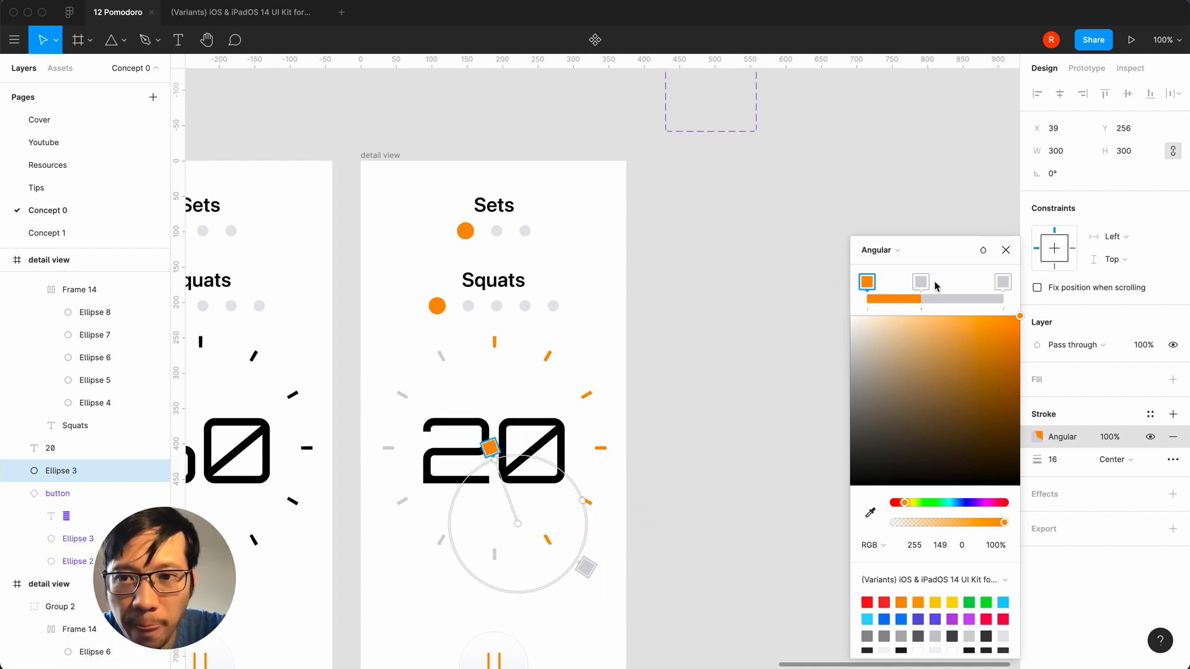
mouse_move(920, 282)
left_mouse_down()
mouse_move(909, 282)
mouse_move(957, 283)
mouse_move(910, 283)
left_mouse_up()
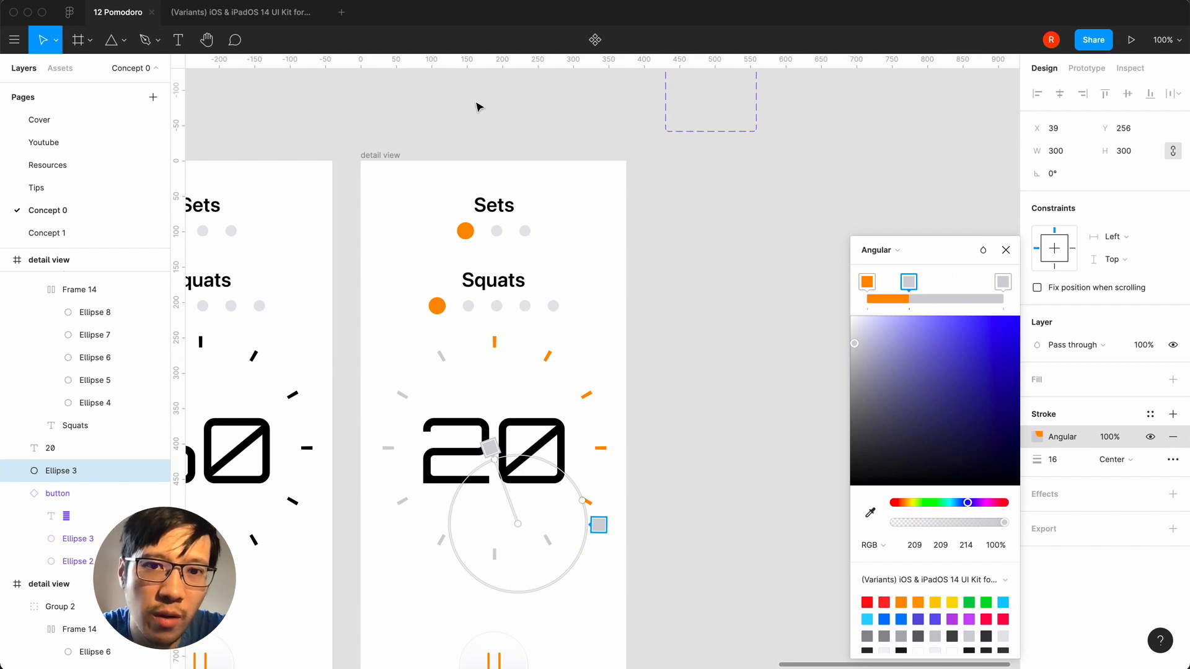
left_click(1006, 250)
left_click(736, 403)
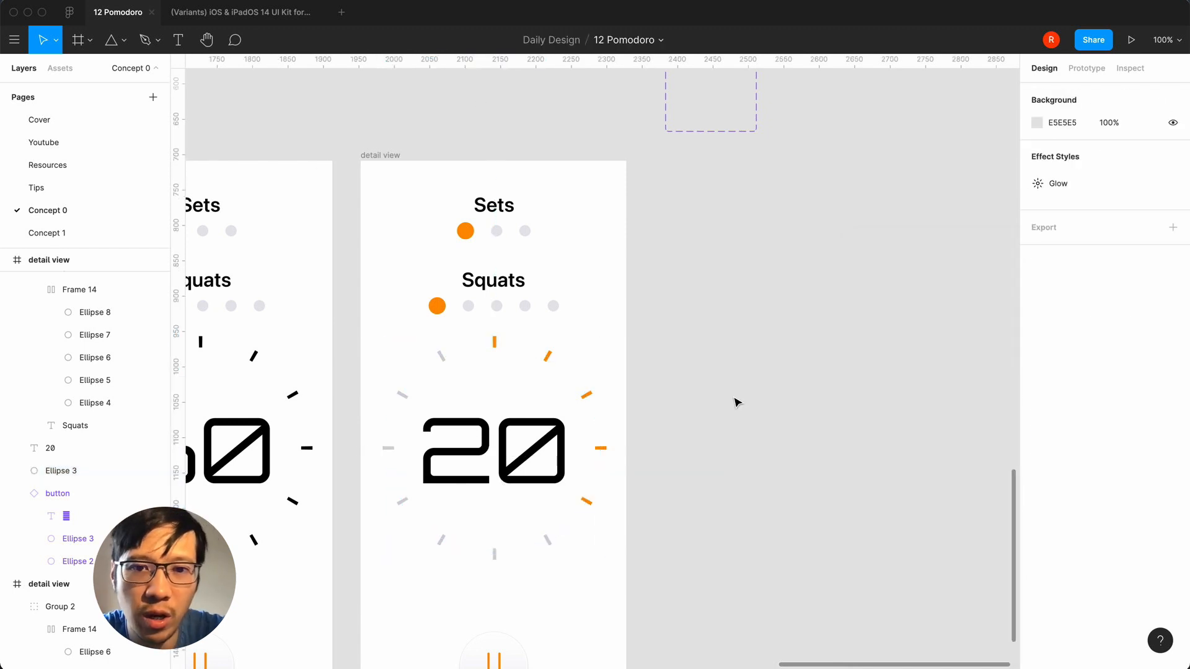
key("minus")
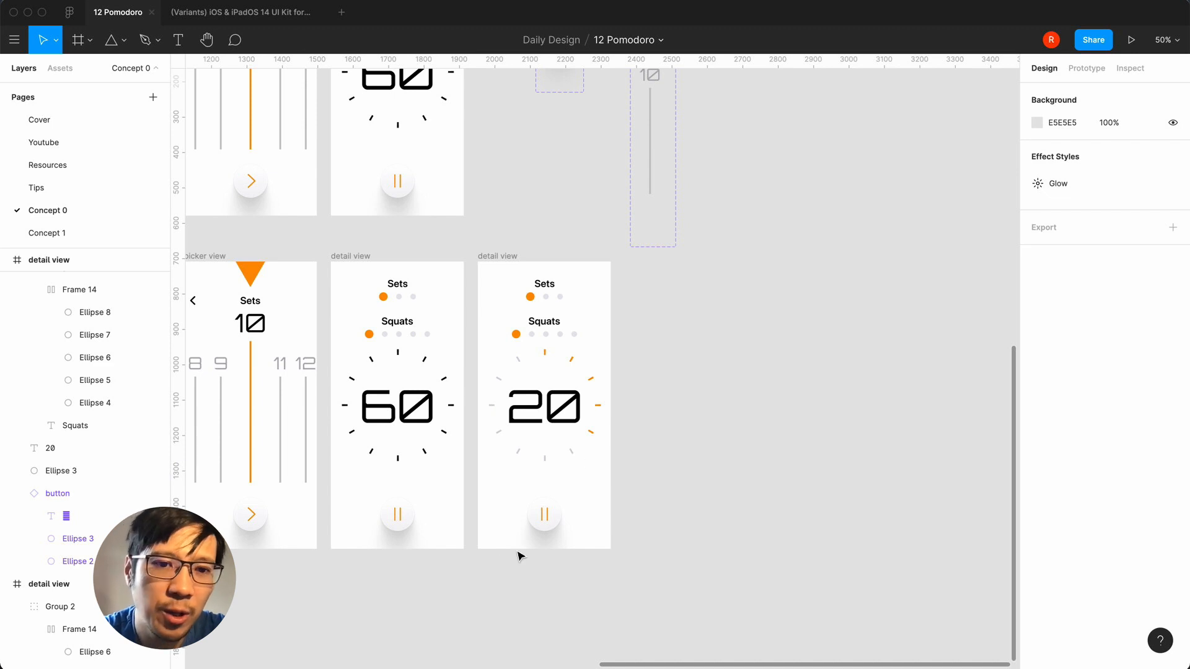
scroll(446, 573, "left", 5)
scroll(451, 577, "left", 2)
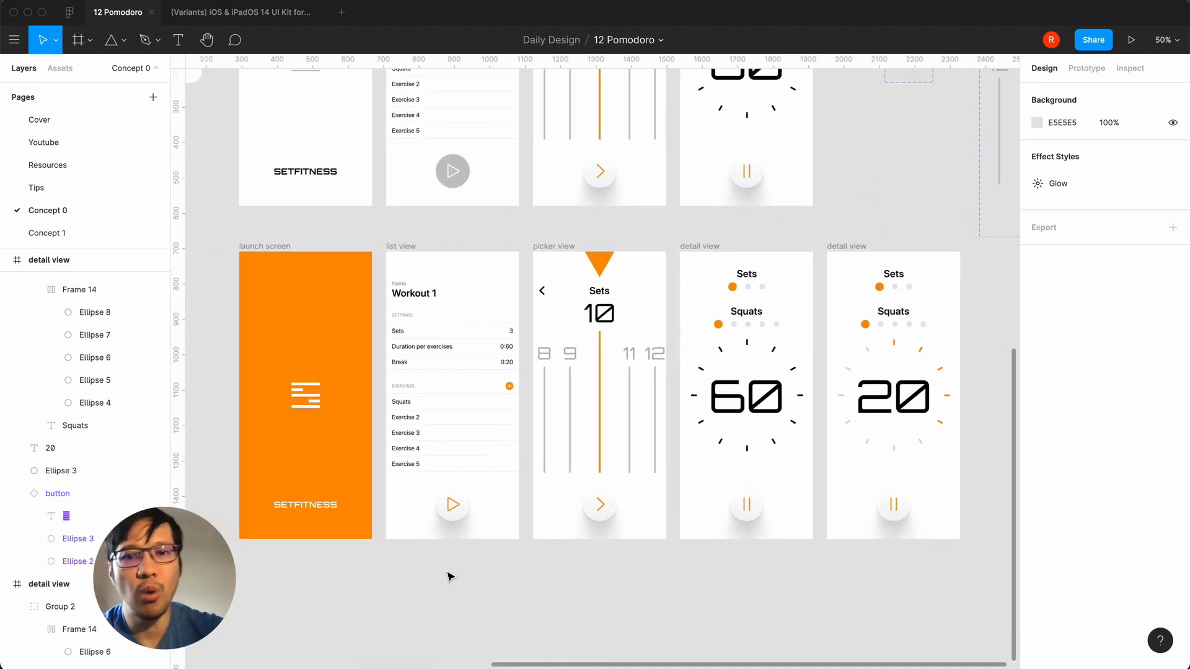